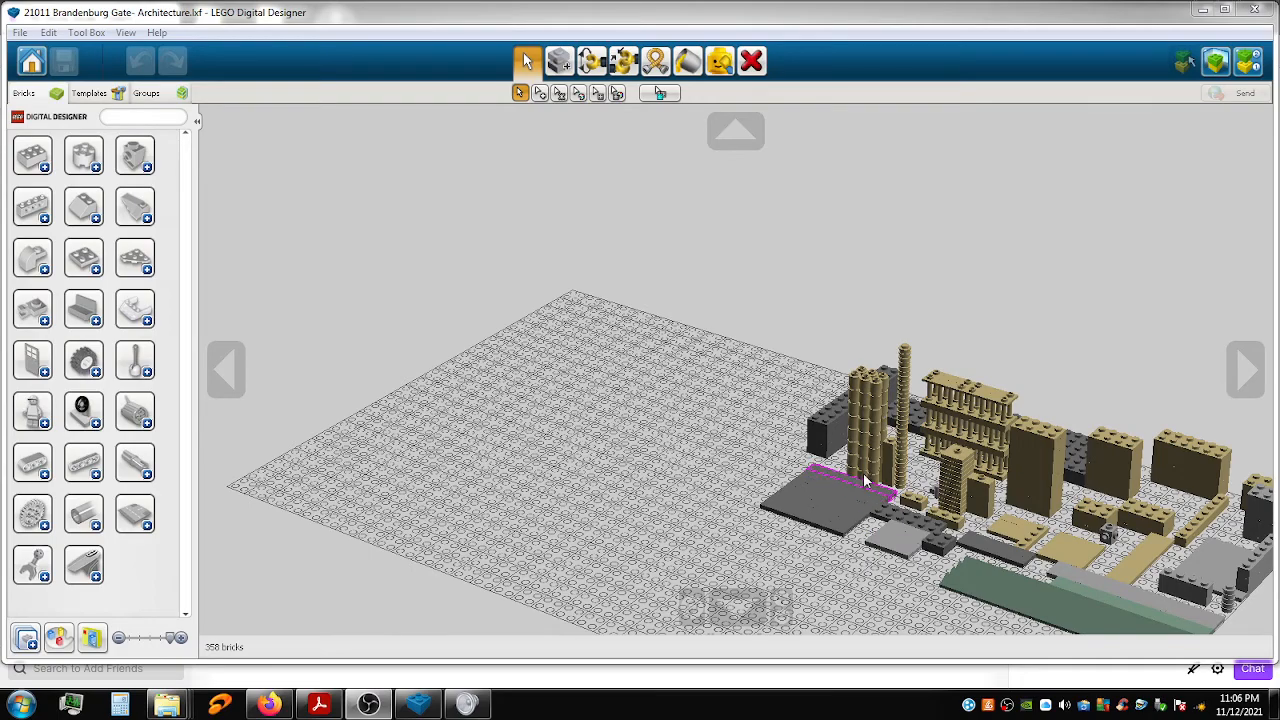
Place a dark grey 2x12 plate on the empty building grid, near the corner farthest from the loose bricks.
middle_drag(684, 433, 677, 404)
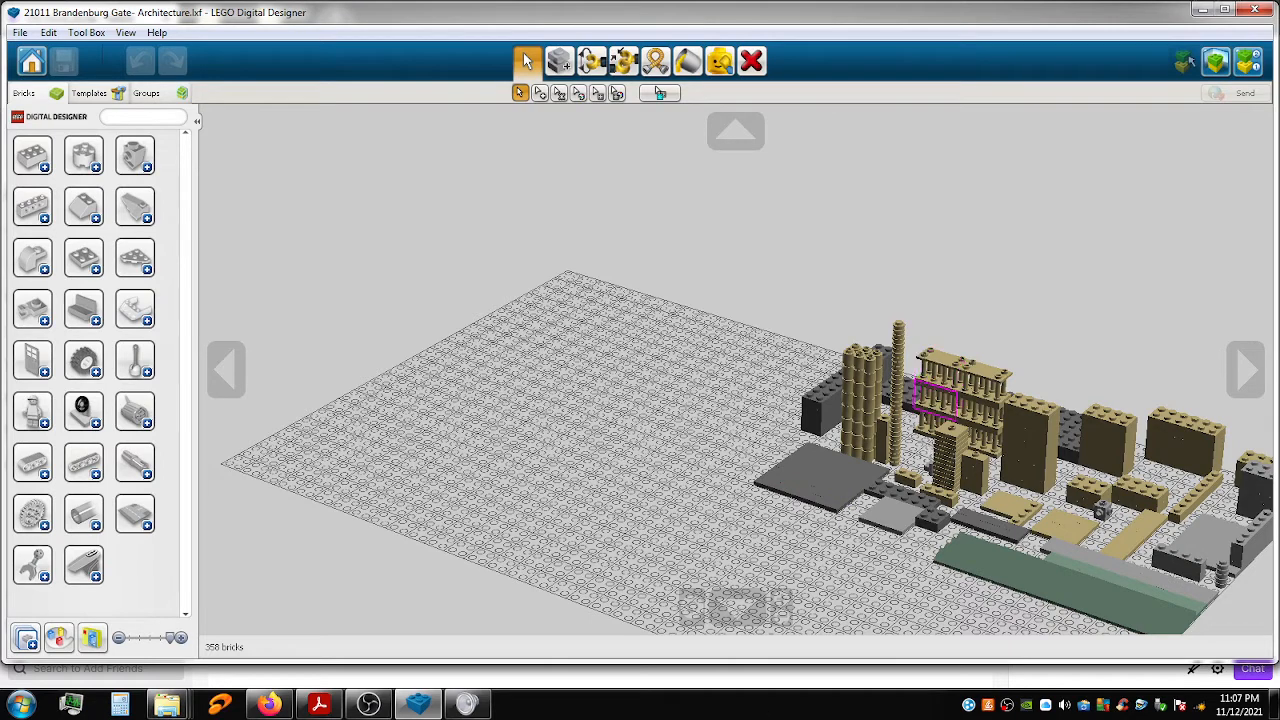
click(321, 711)
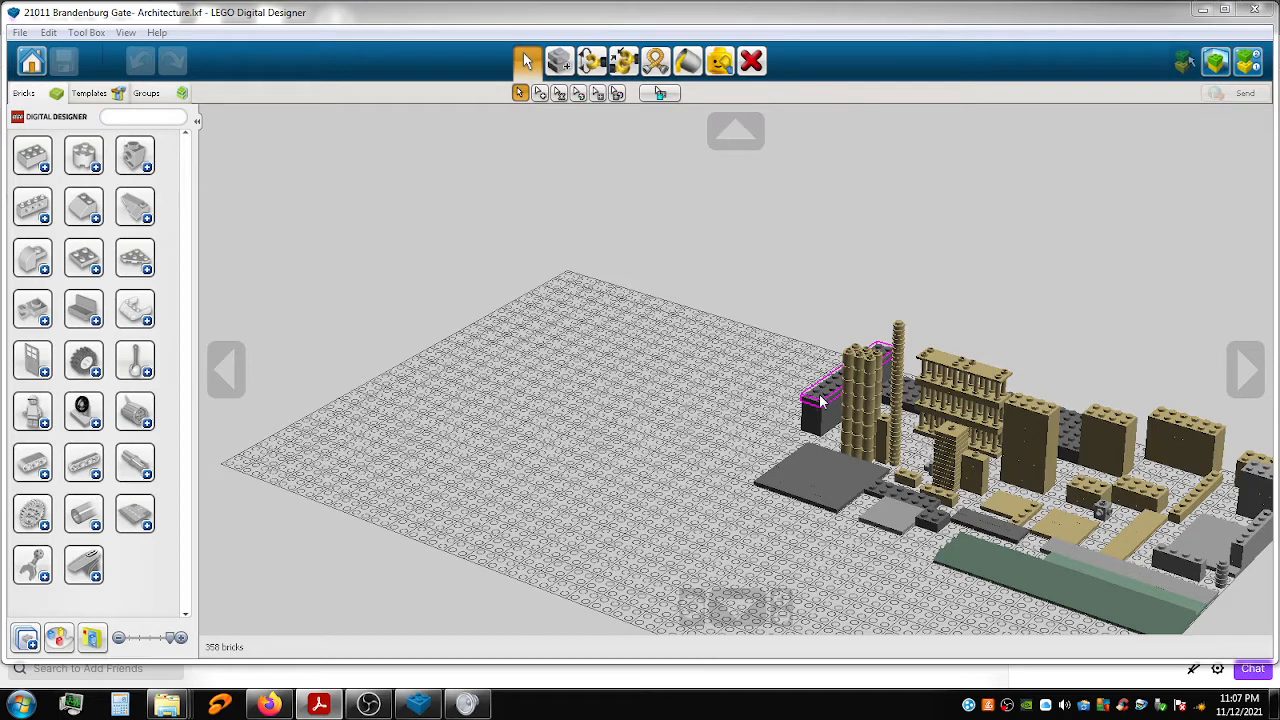
click(820, 400)
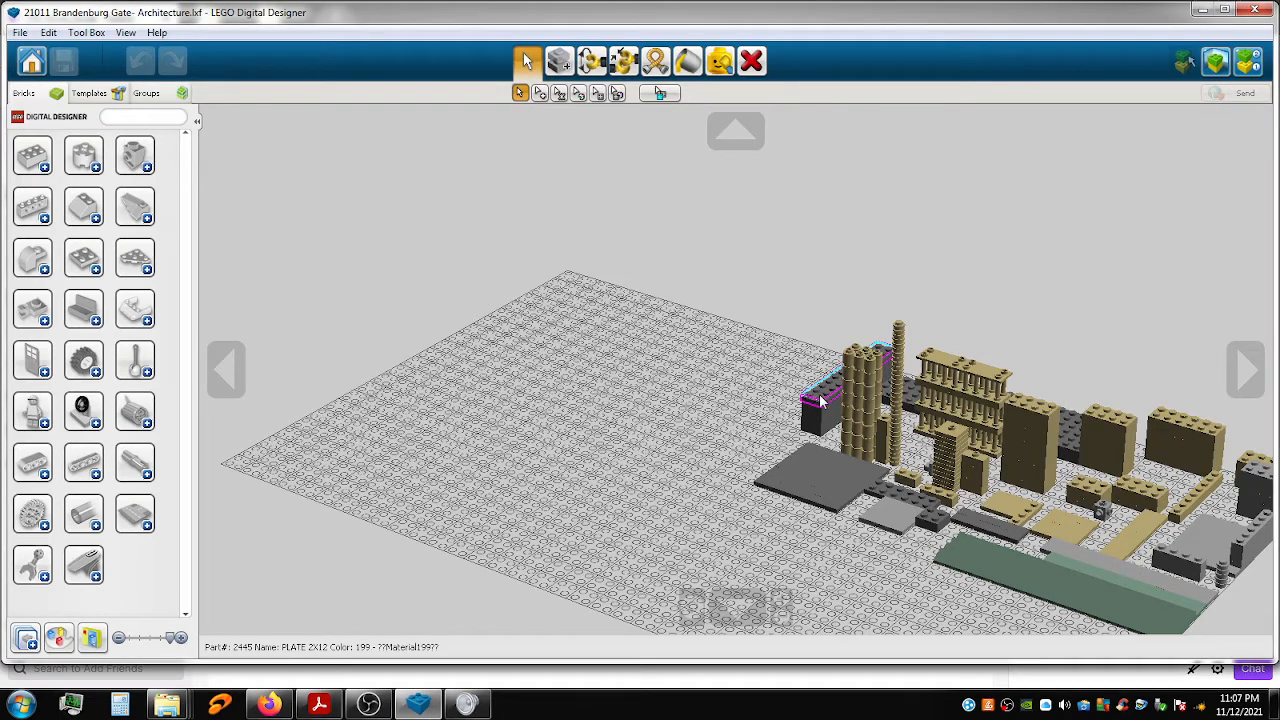
drag(824, 400, 358, 400)
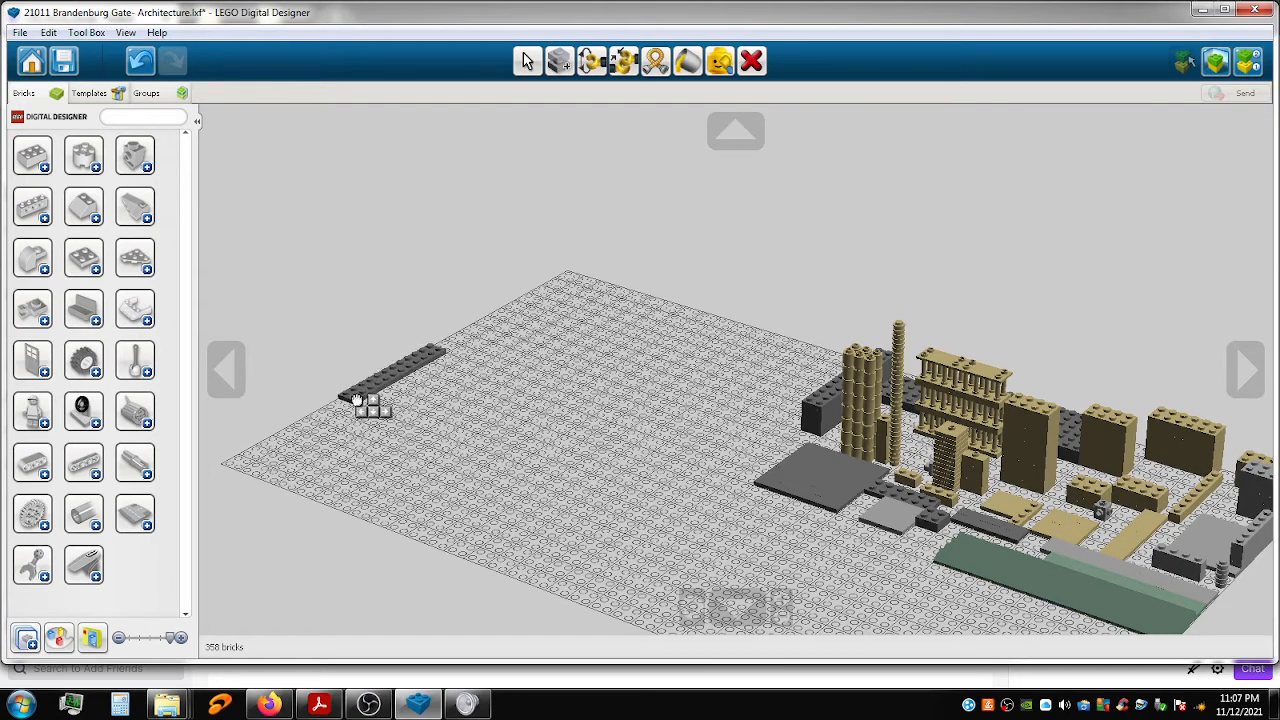
mouse_move(357, 399)
mouse_down()
mouse_move(366, 406)
mouse_move(345, 410)
mouse_up()
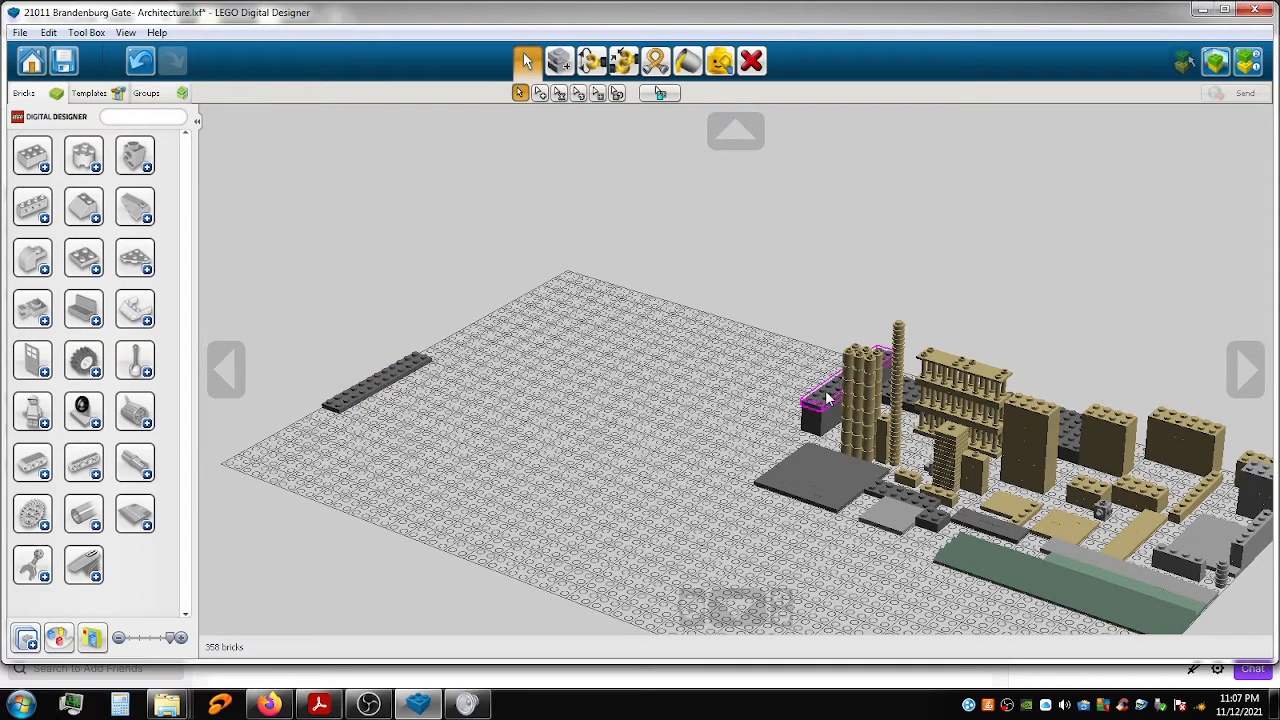
Add two more dark grey 2x12 plates, one rotated as a connector, to form a U-shaped base with the first plate.
middle_drag(692, 416, 740, 425)
scroll(740, 425, up, 3)
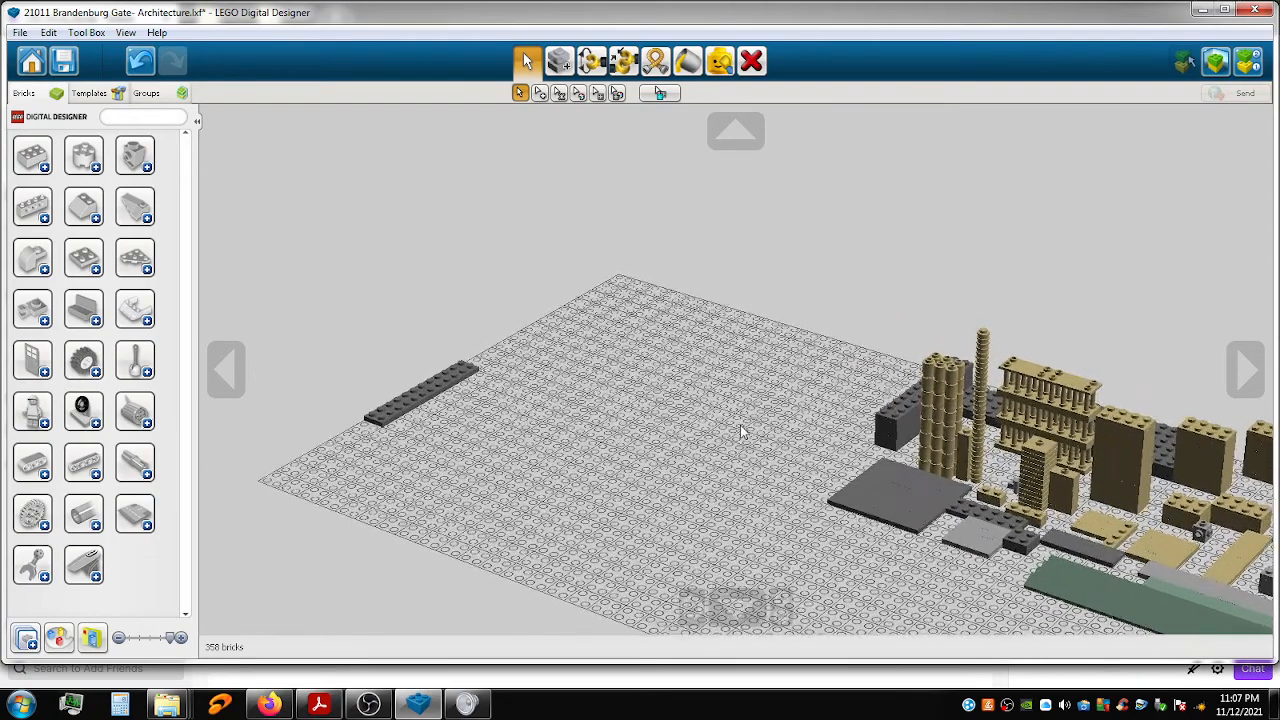
scroll(740, 430, up, 5)
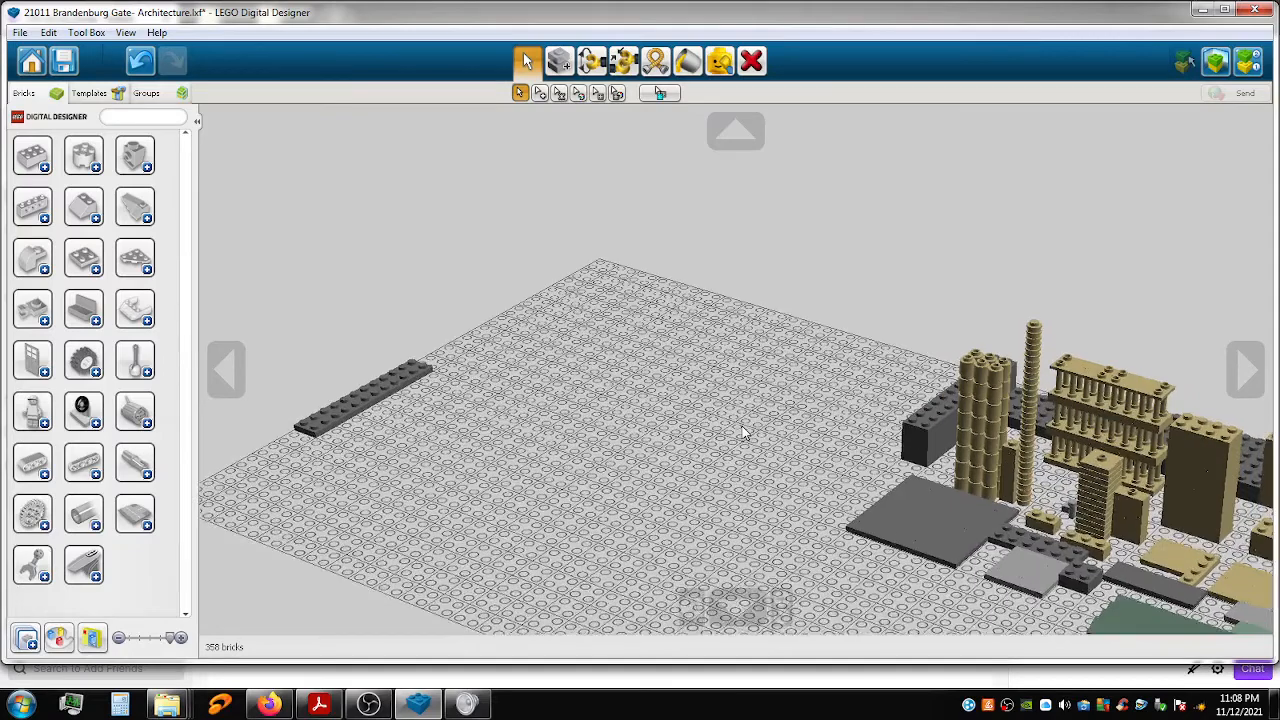
scroll(742, 430, up, 1)
middle_drag(755, 435, 800, 430)
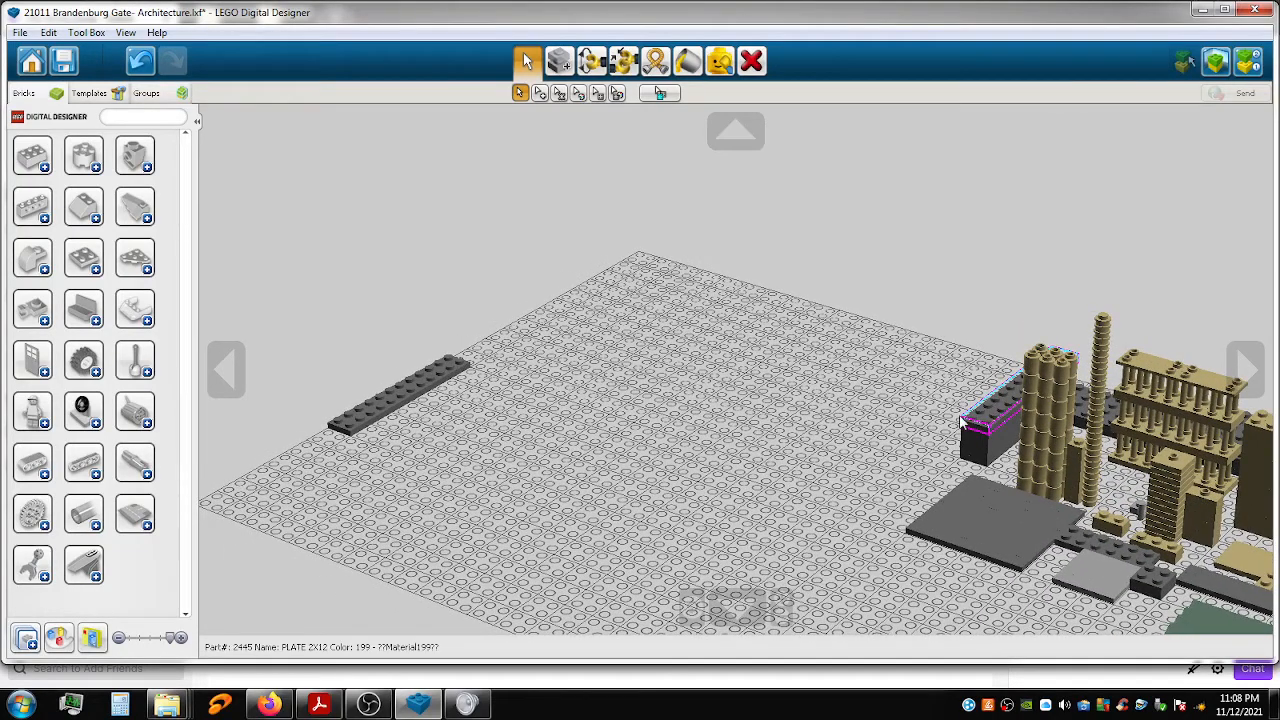
drag(962, 425, 345, 447)
key(Right)
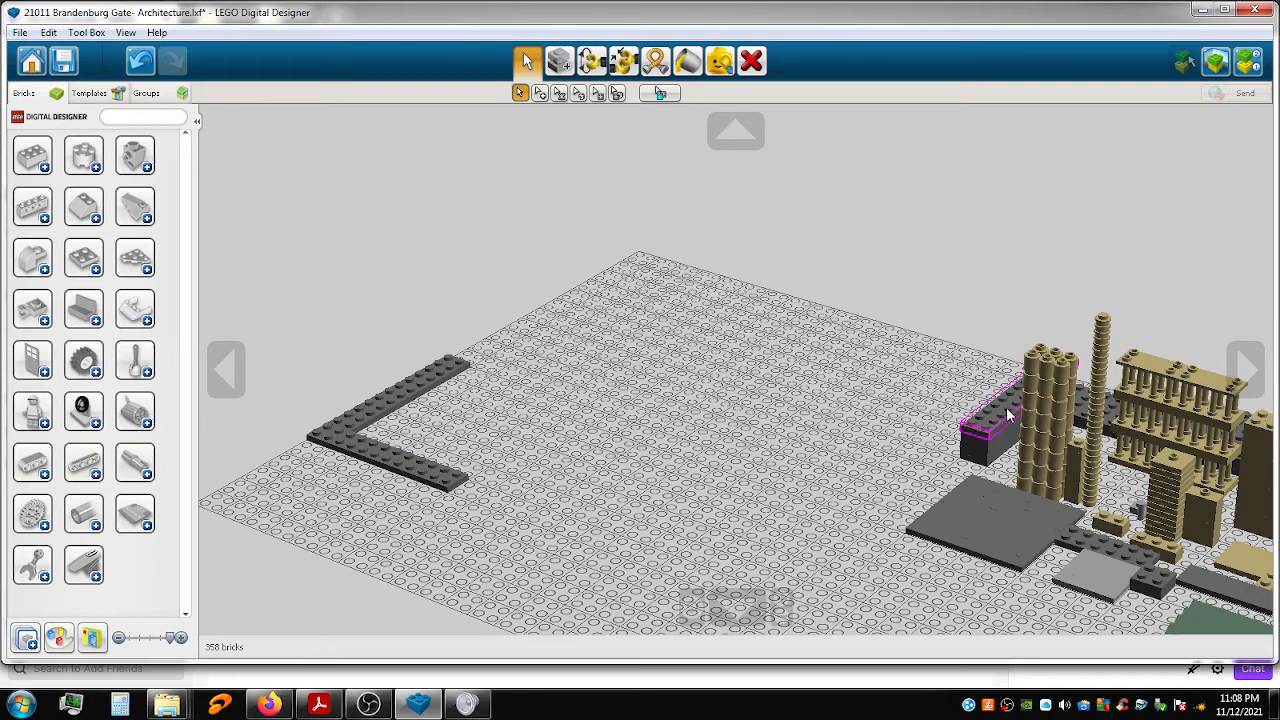
drag(990, 415, 507, 453)
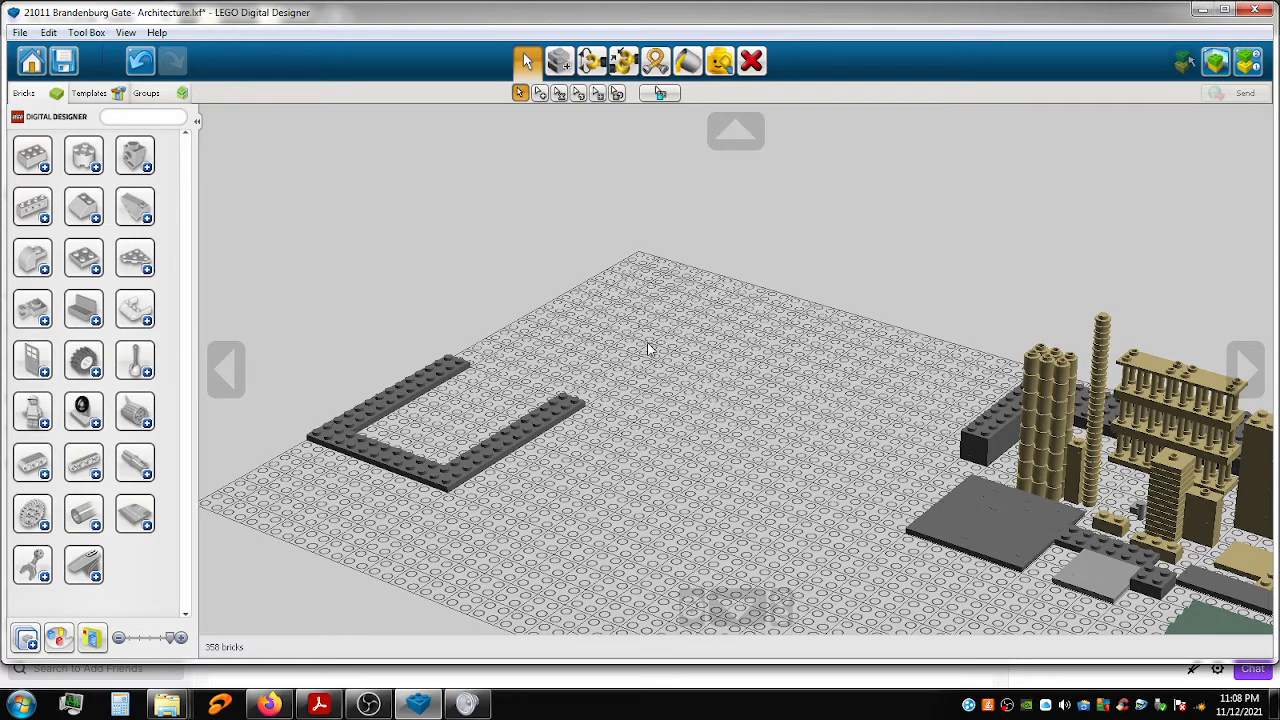
Tile the outer edge of the U's rear arm with a short dark grey tile and a rotated 1x8 flat tile reaching the corner.
shift+right_drag(832, 450, 672, 346)
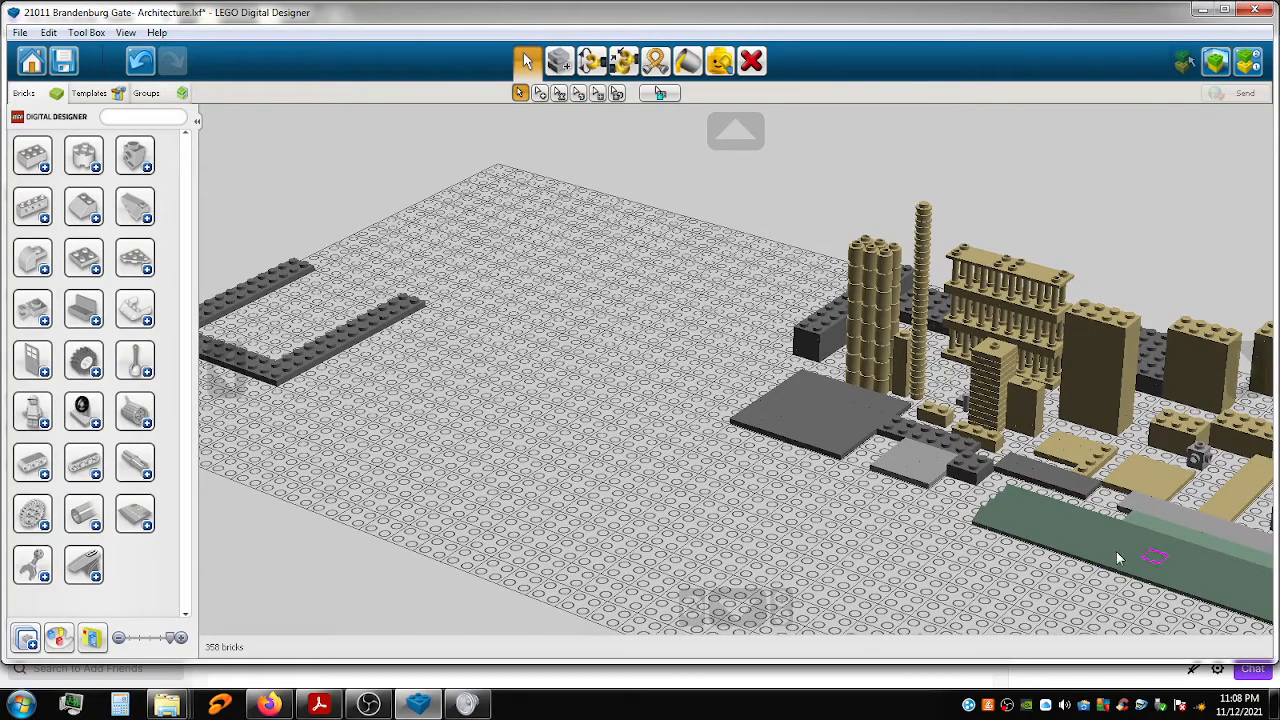
right_drag(704, 395, 730, 400)
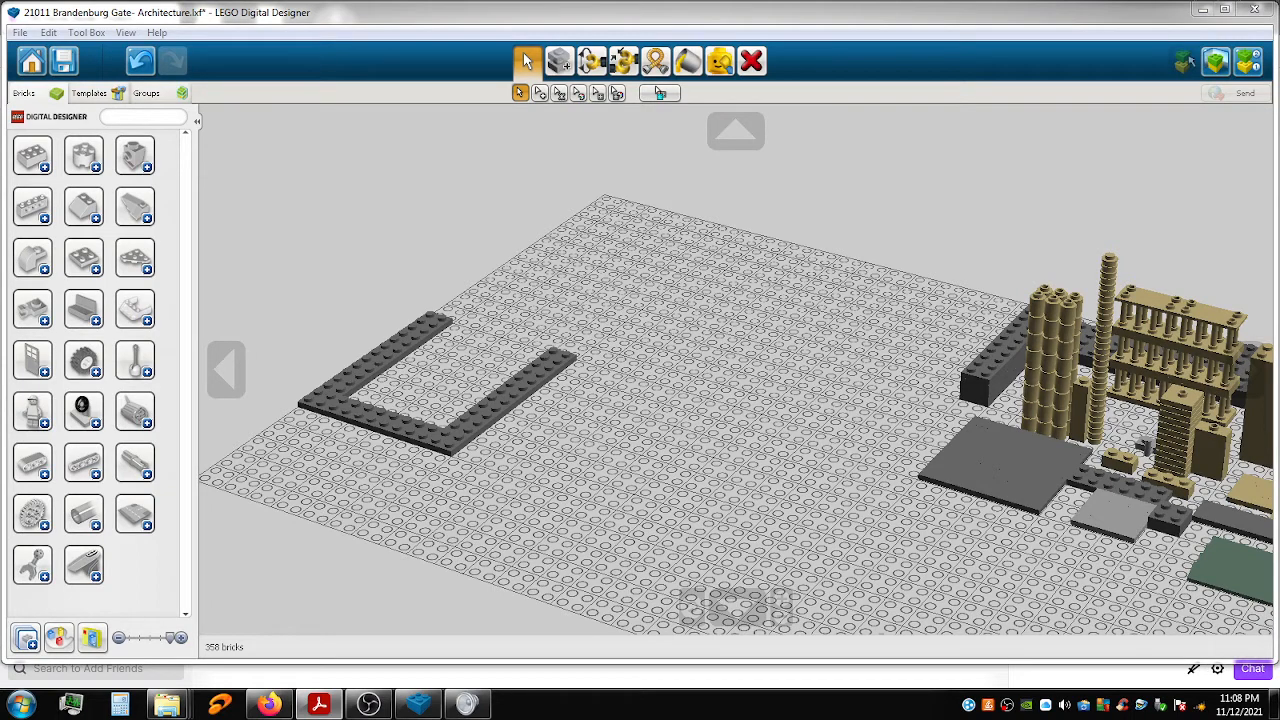
click(1224, 527)
click(1218, 525)
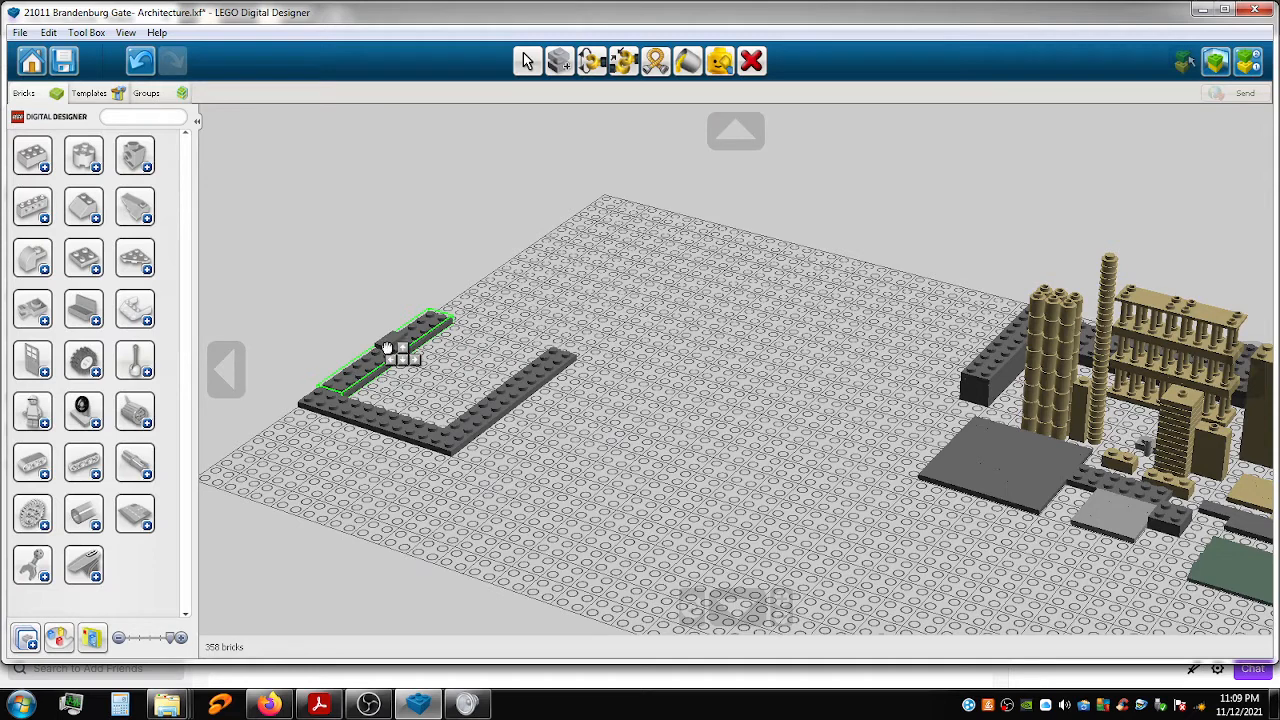
click(386, 348)
click(596, 406)
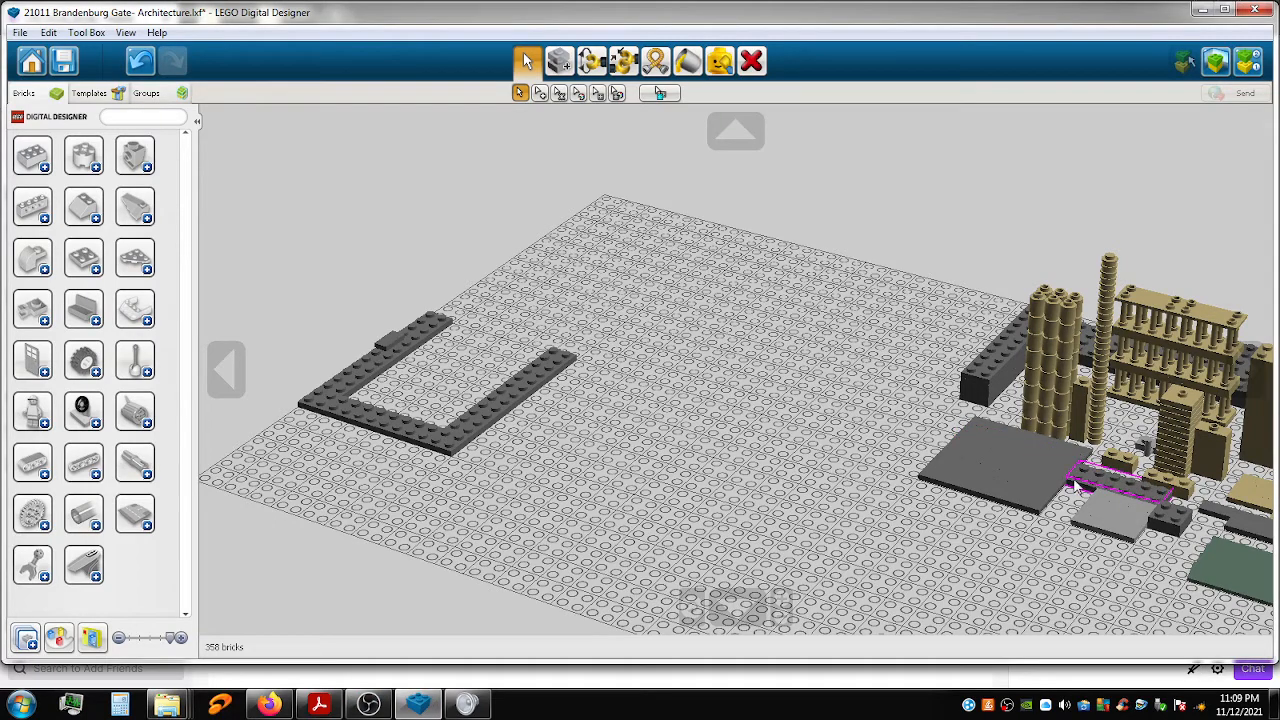
shift+right_drag(1085, 490, 1066, 488)
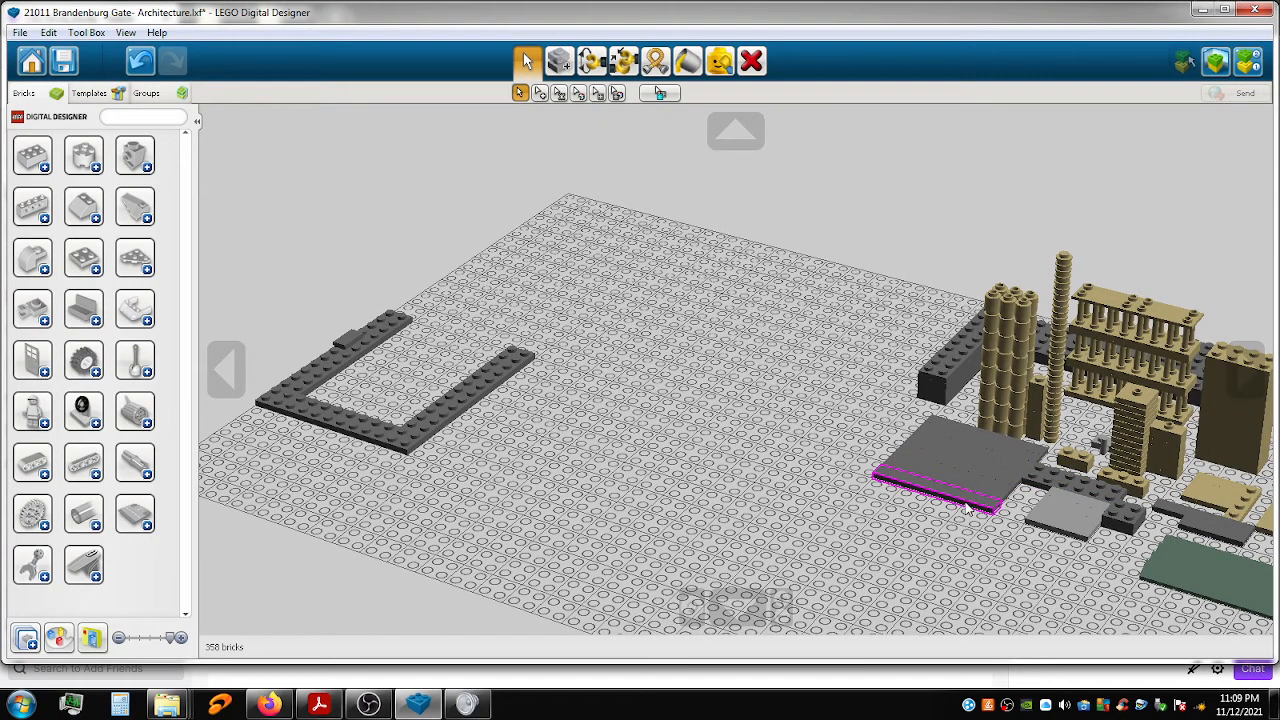
drag(966, 510, 279, 391)
key(Right)
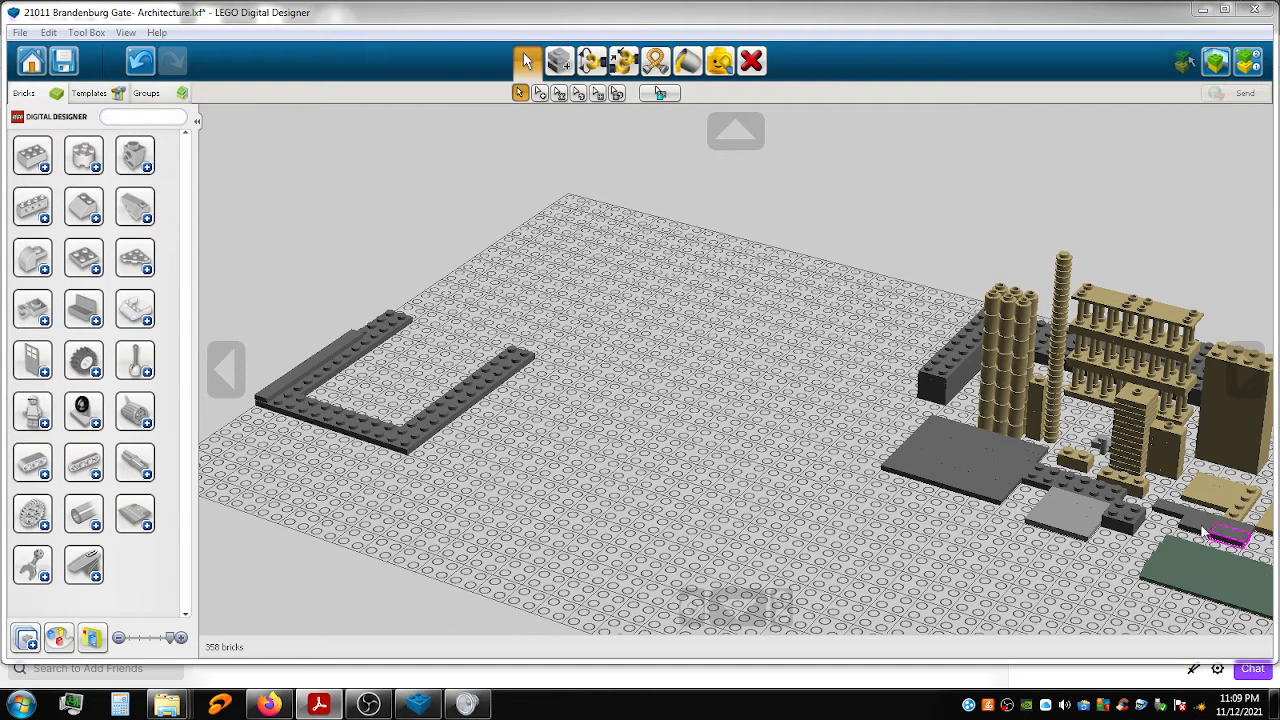
Cover the outer edge of the plate joining the two arms with a short dark grey tile and a 1x8 flat tile.
drag(1175, 512, 287, 410)
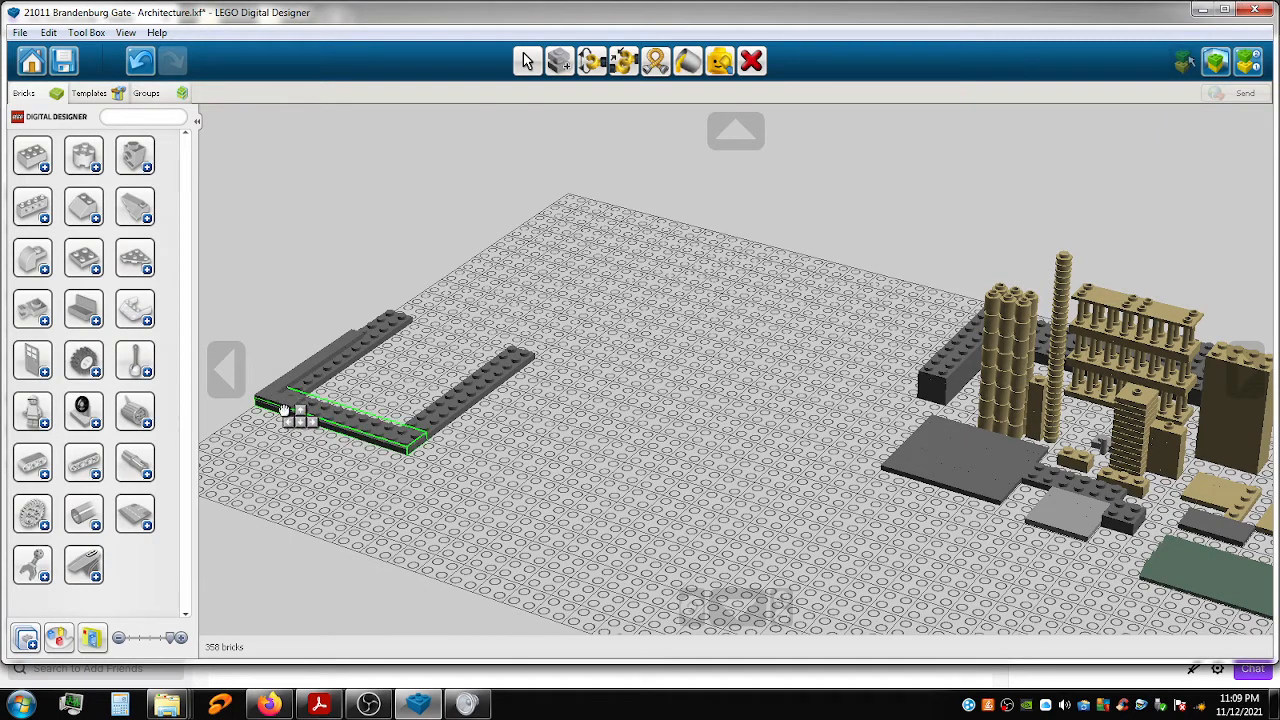
click(287, 410)
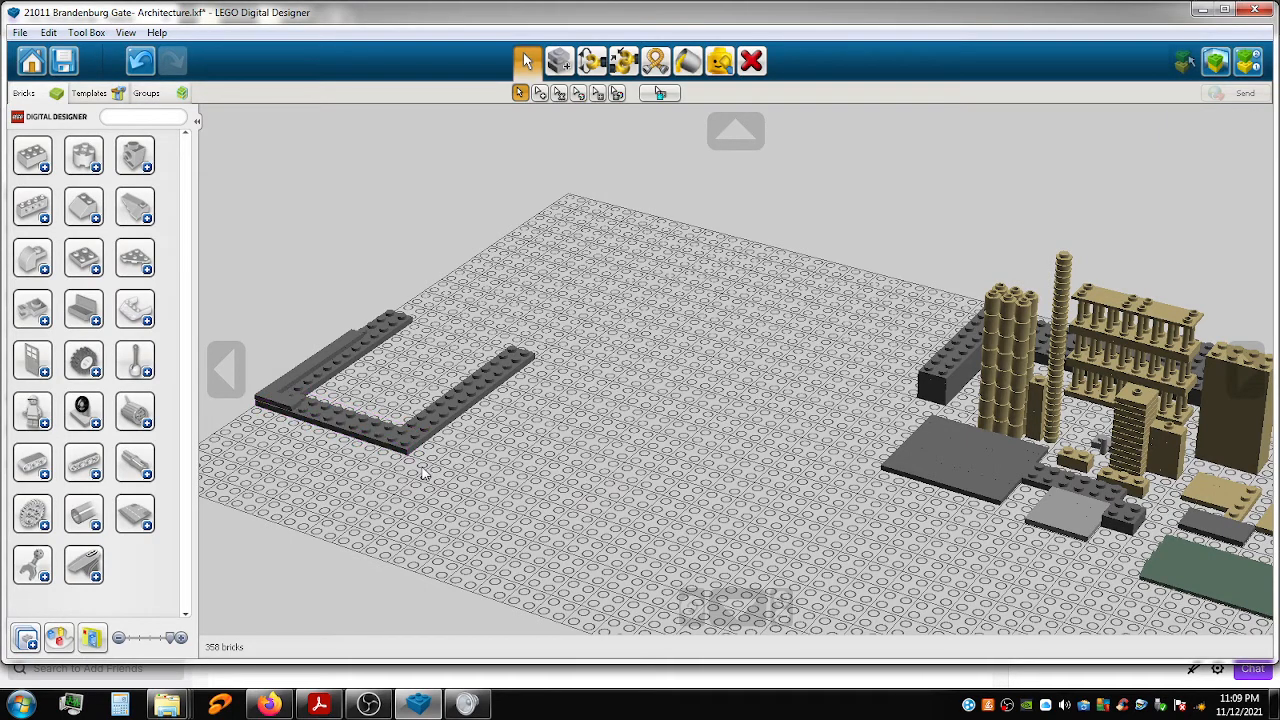
click(928, 482)
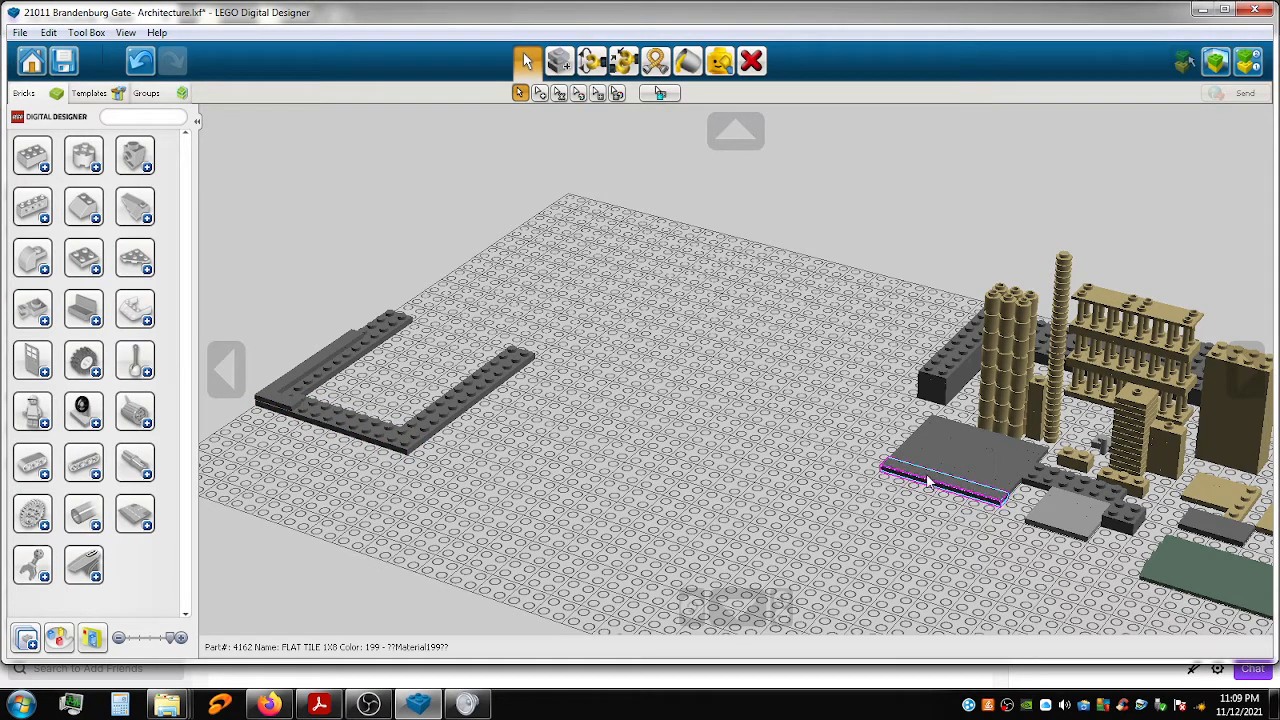
drag(928, 482, 395, 458)
drag(326, 432, 335, 424)
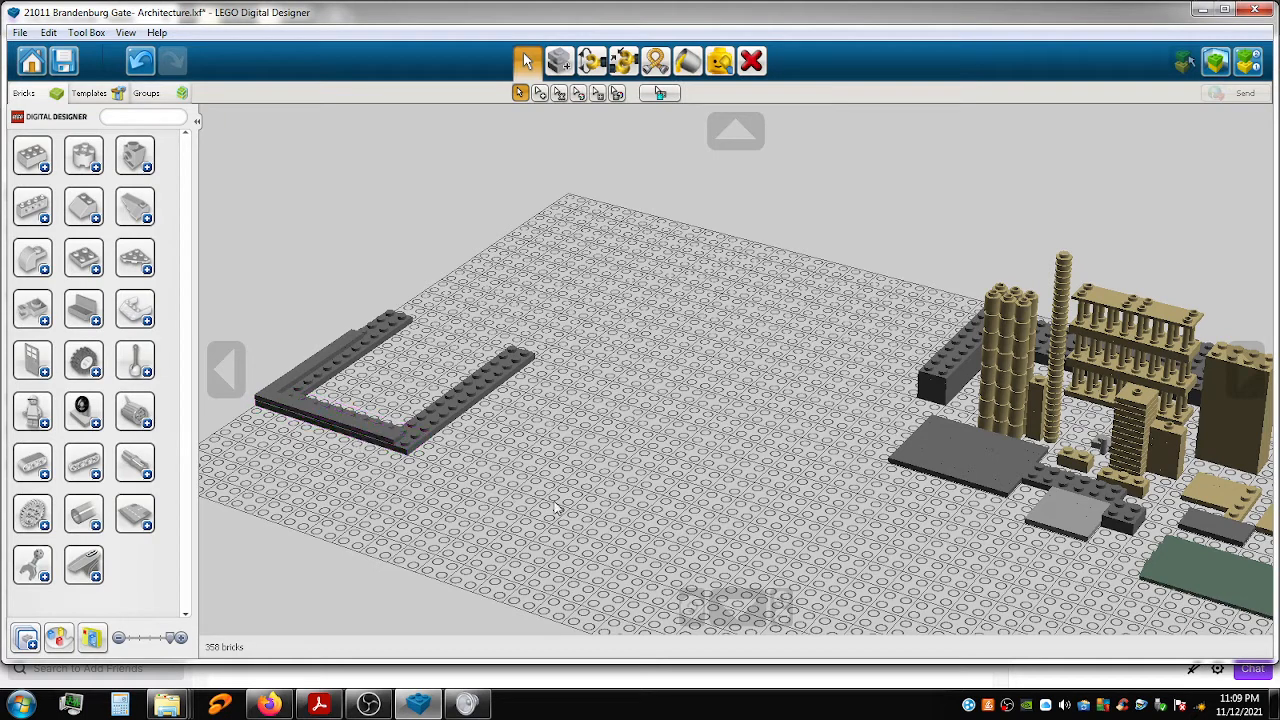
Cover the outer edge of the U's front arm with a 1x8 flat tile and a short dark grey tile.
drag(948, 503, 510, 472)
drag(430, 445, 428, 443)
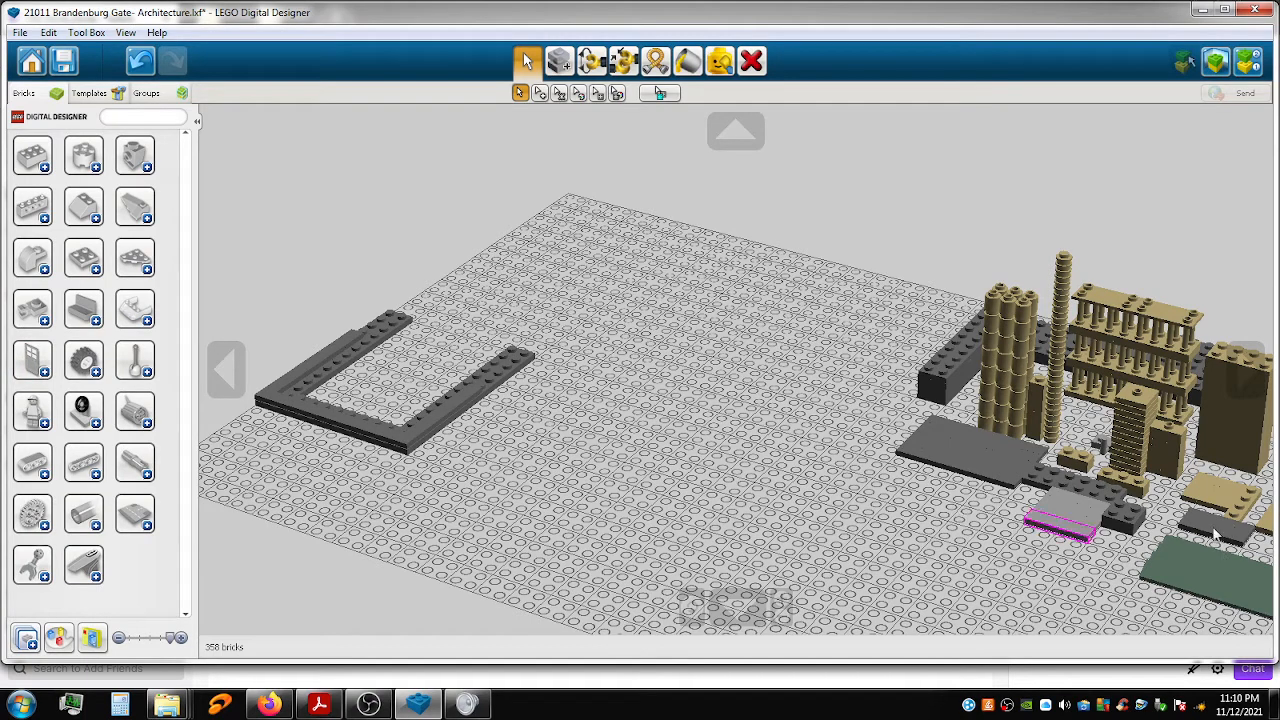
drag(1197, 530, 488, 386)
click(488, 386)
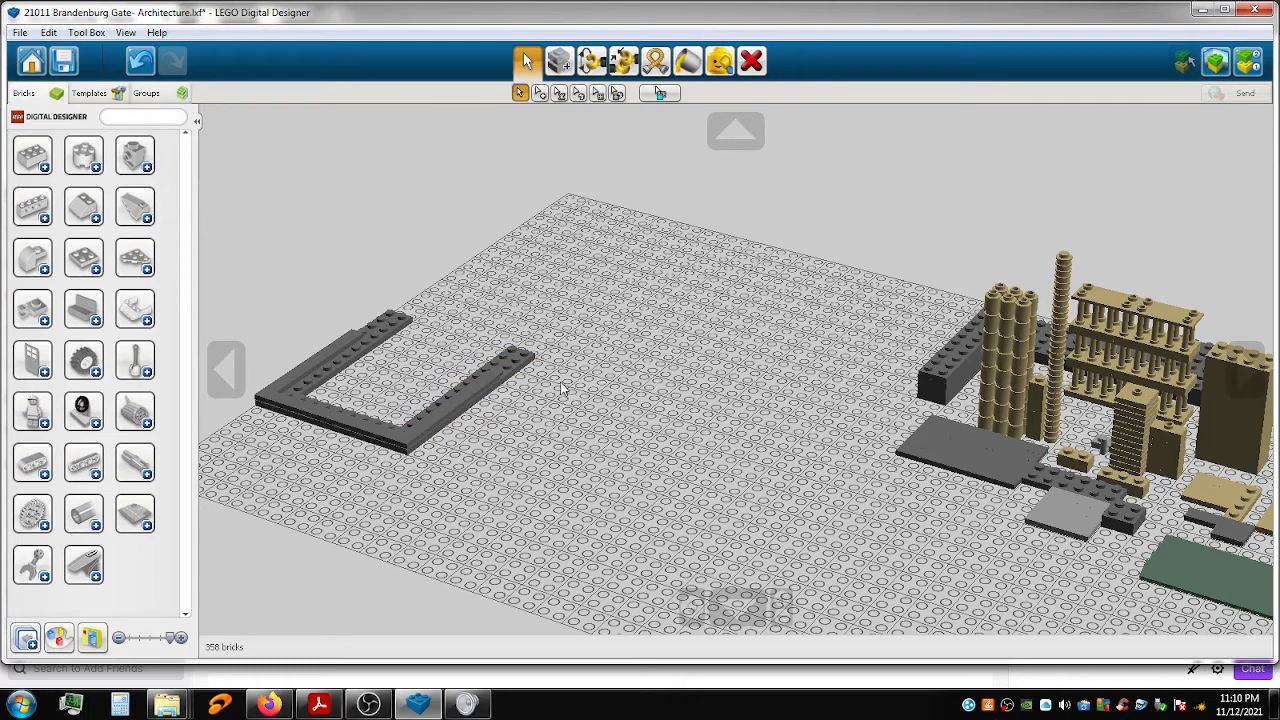
Extend both arms with a dark grey 2x12 plate each and close the open end with a third to complete the rectangular frame.
shift+right_drag(593, 390, 571, 426)
scroll(623, 423, up, 1)
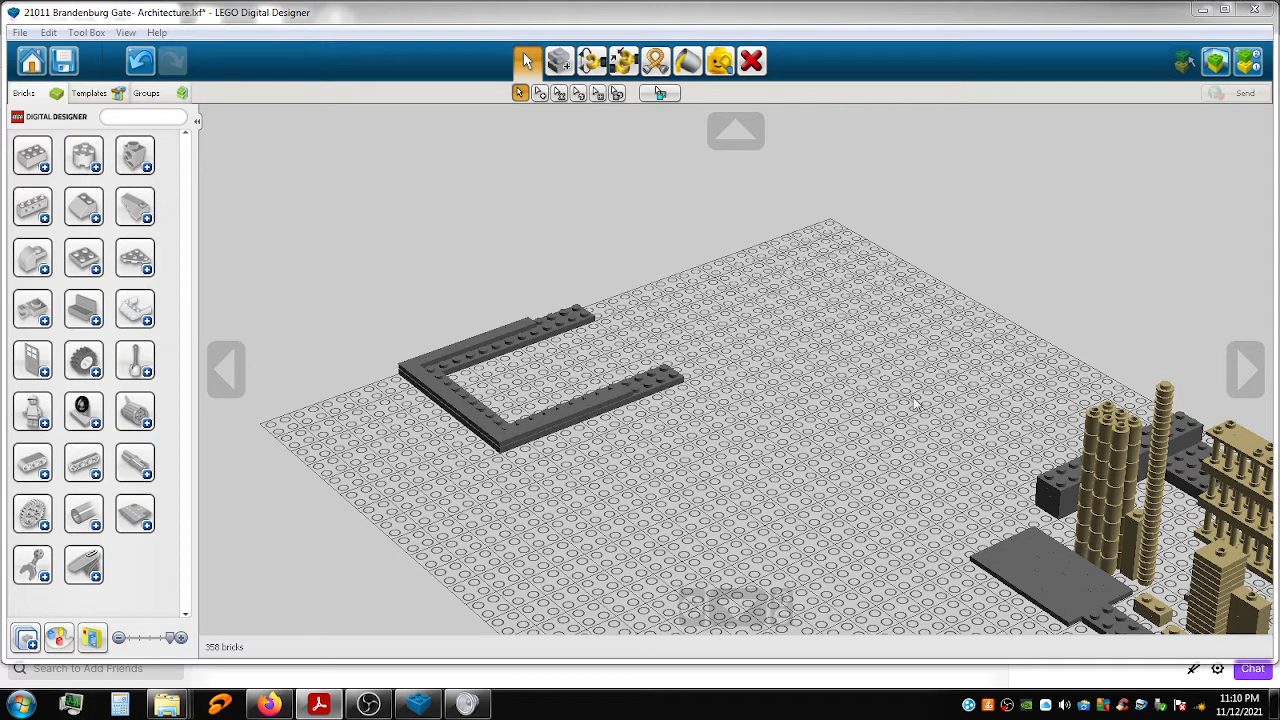
click(906, 436)
right_drag(906, 436, 908, 438)
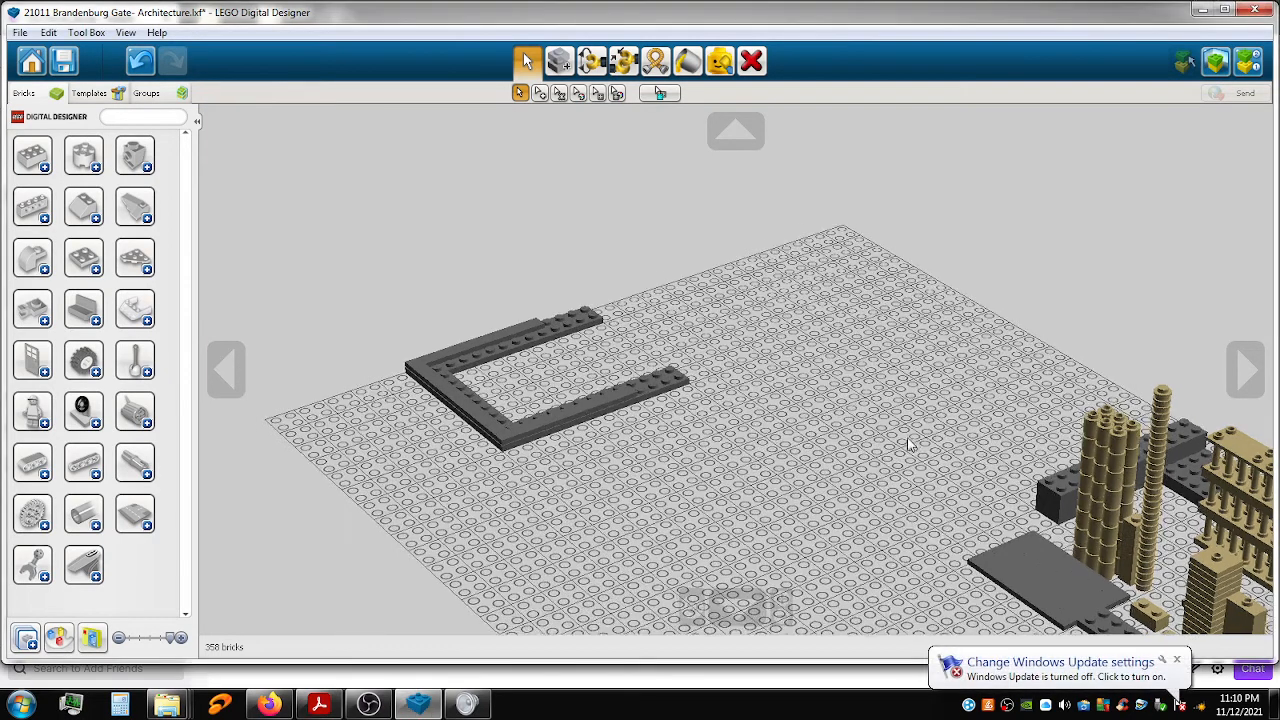
drag(1062, 491, 611, 317)
click(527, 61)
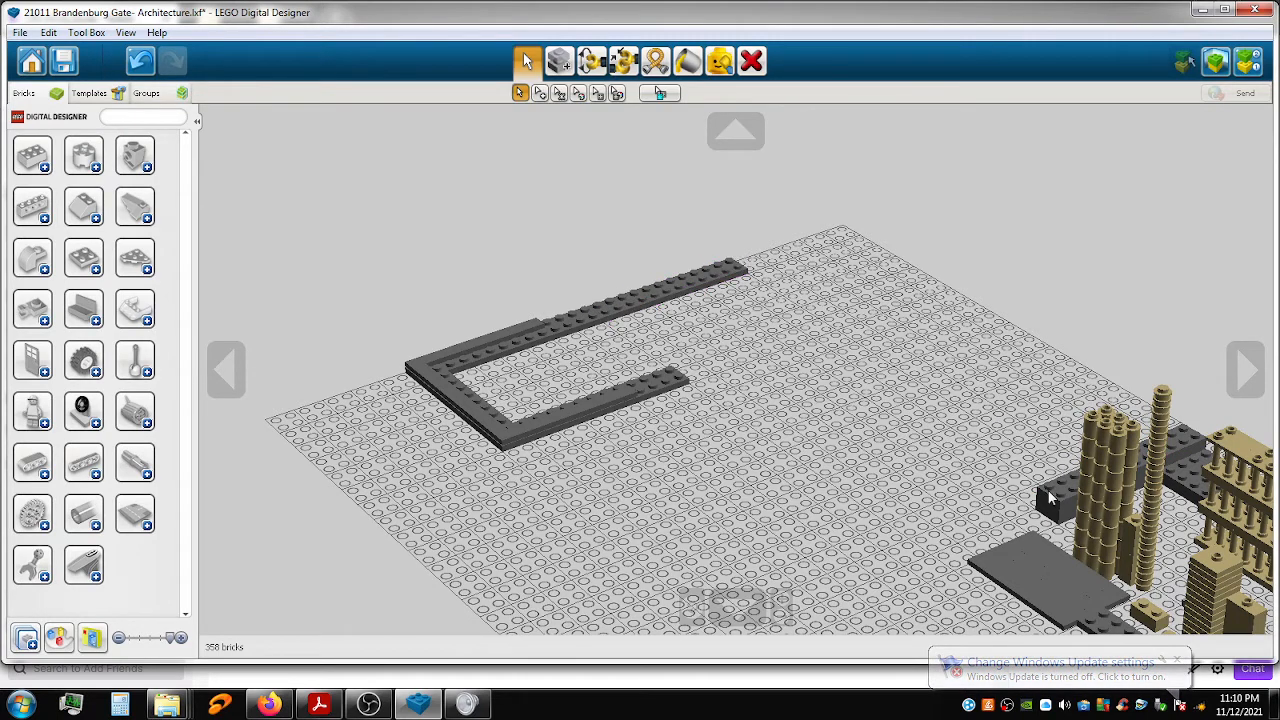
drag(1064, 500, 698, 377)
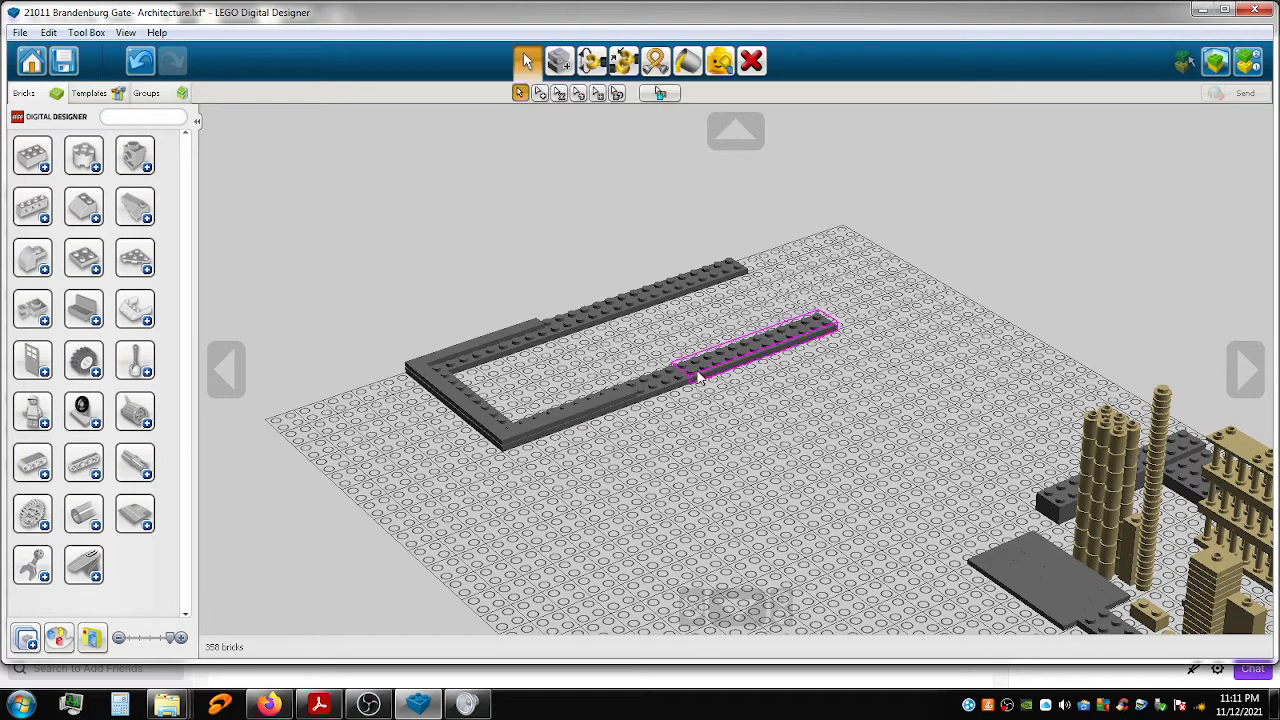
drag(1058, 503, 750, 259)
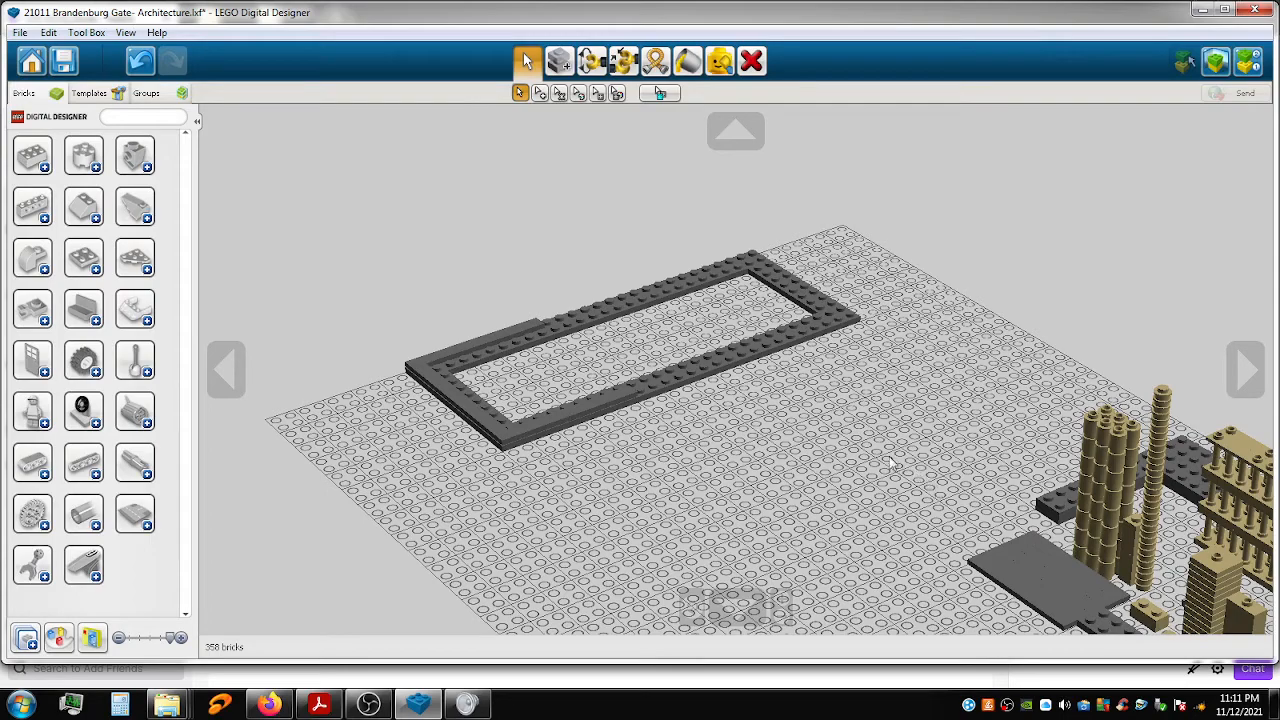
Place one short dark grey tile on the outer edge of each of the three newly added frame plates.
shift+right_drag(864, 439, 810, 355)
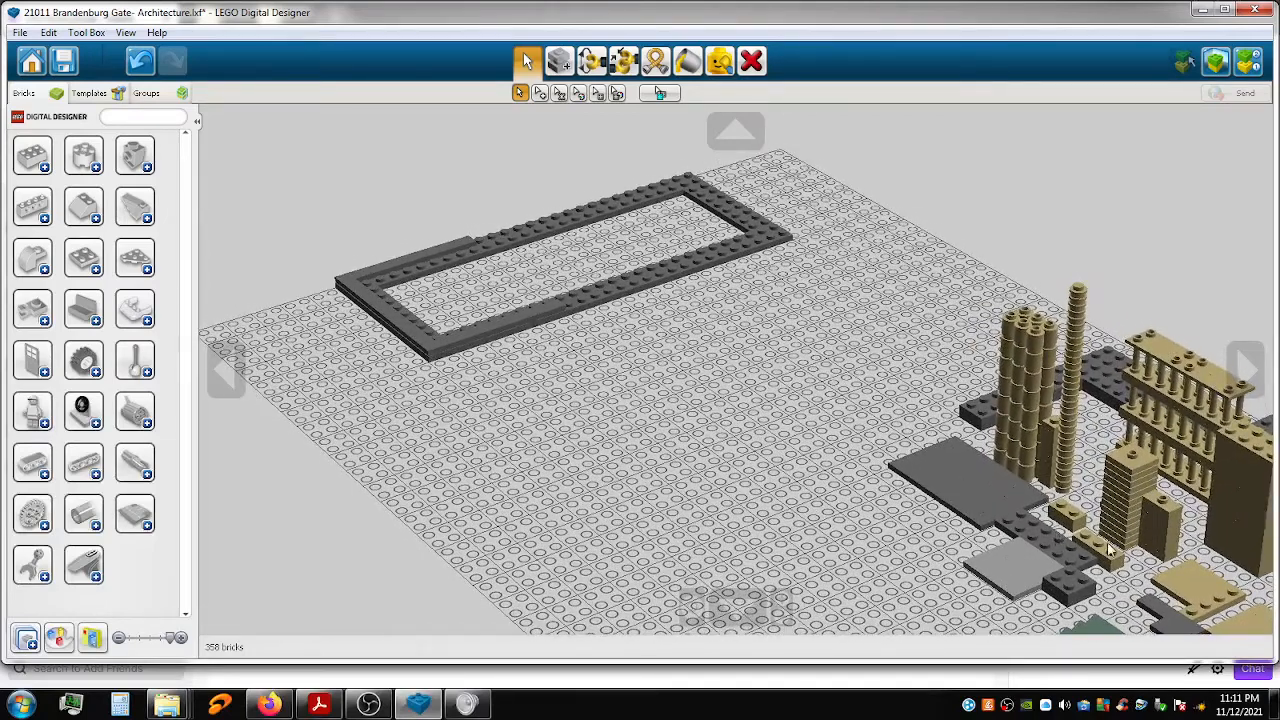
click(1152, 611)
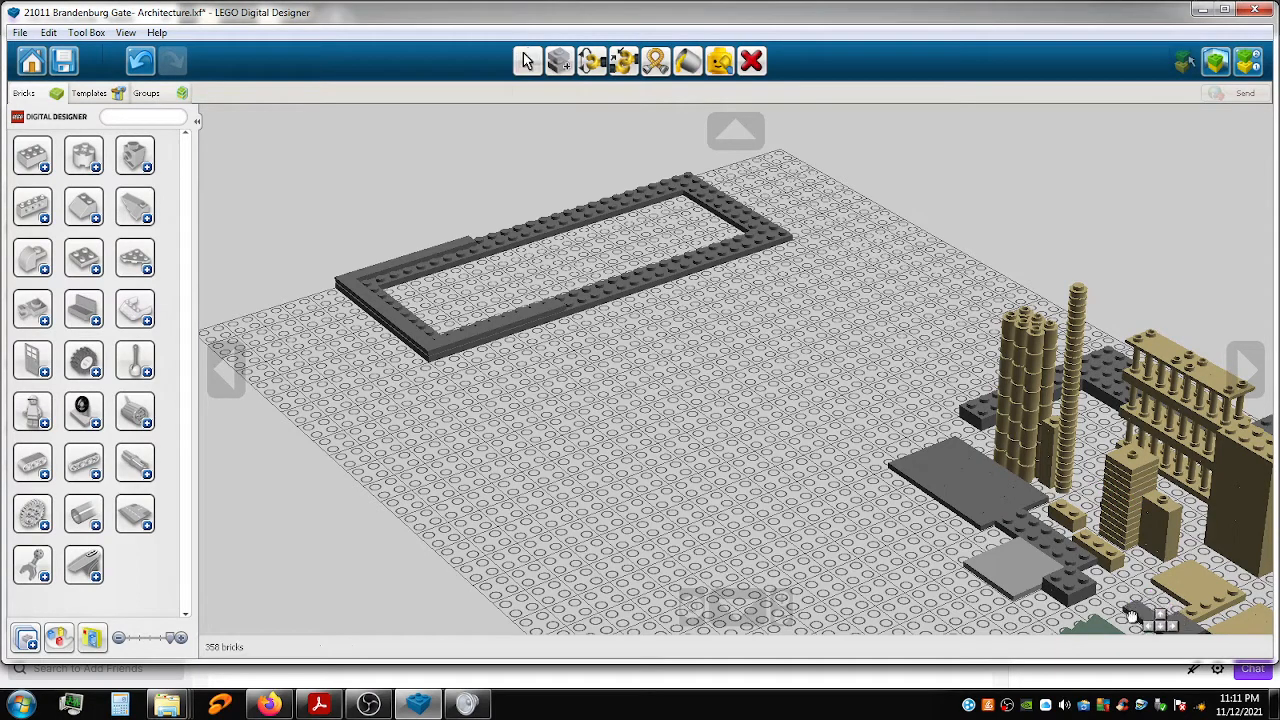
click(756, 450)
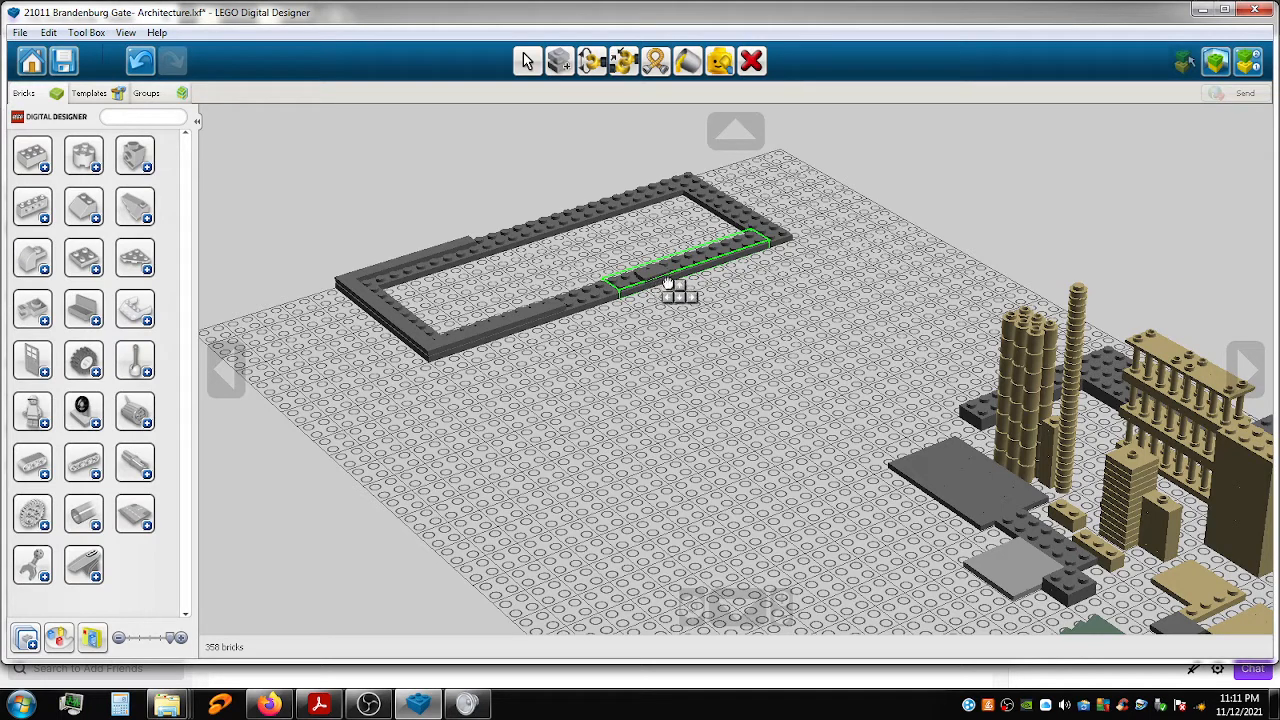
click(678, 280)
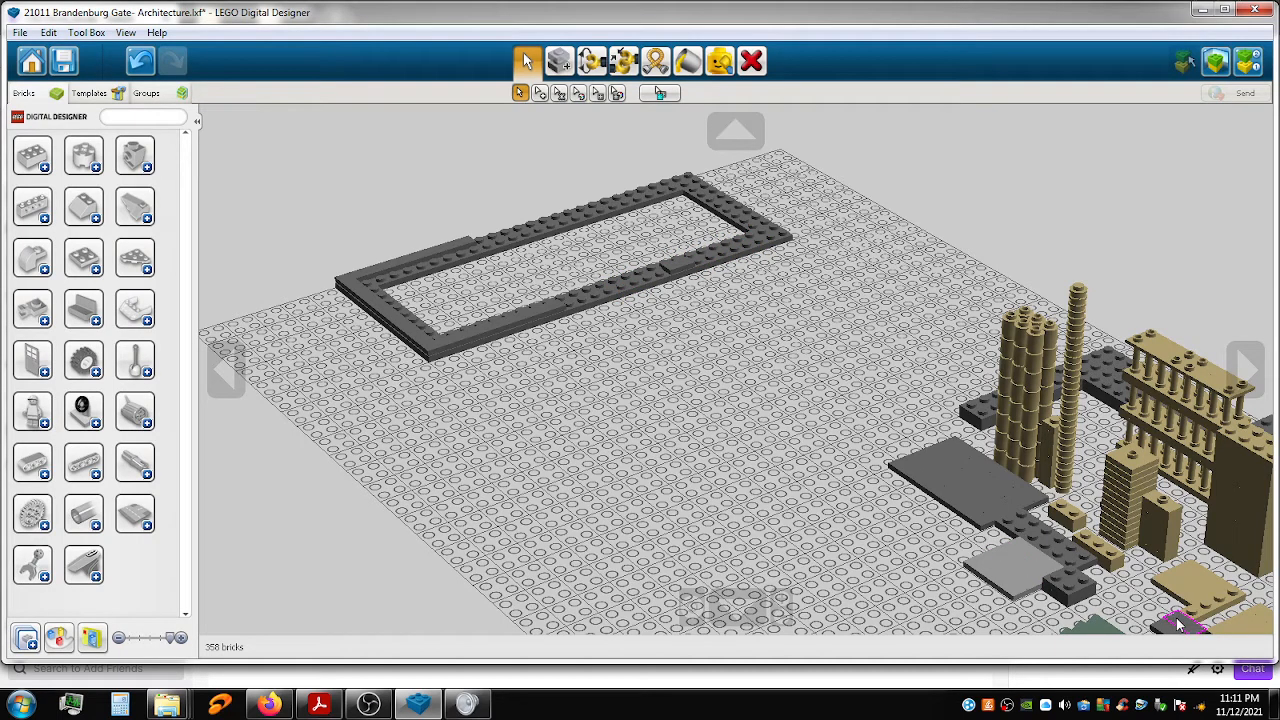
drag(1176, 624, 590, 211)
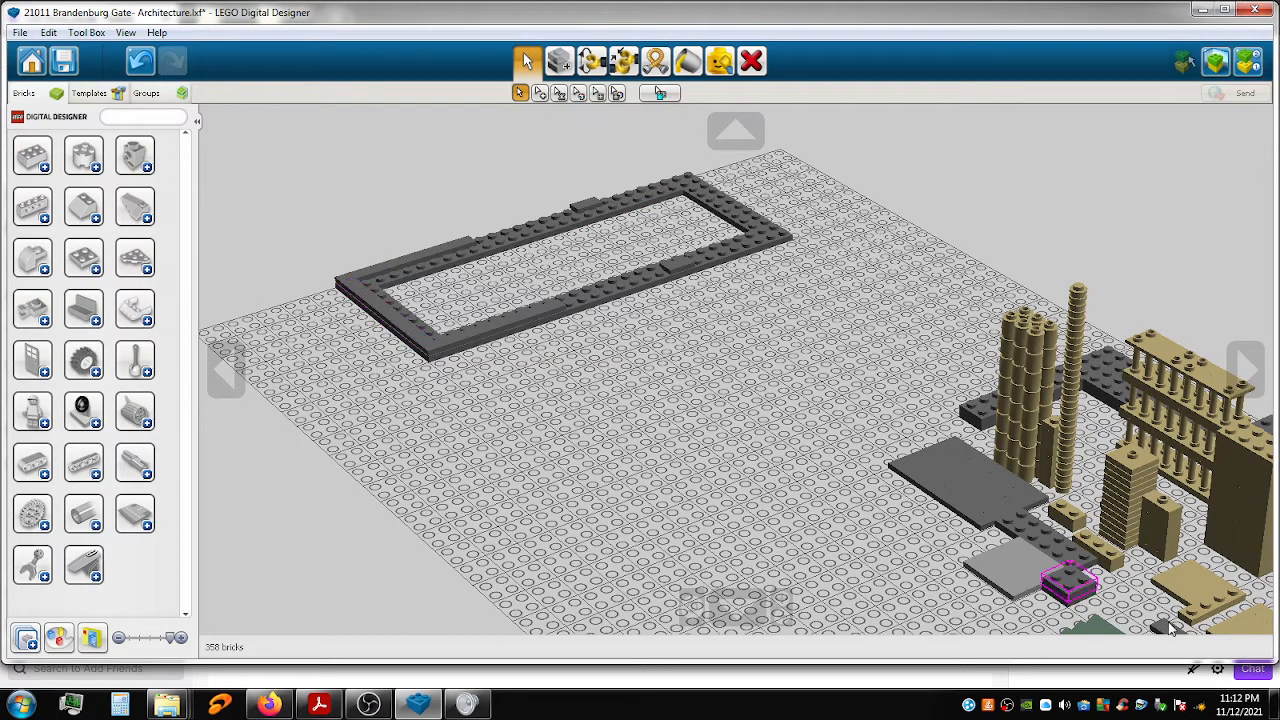
drag(1165, 628, 766, 223)
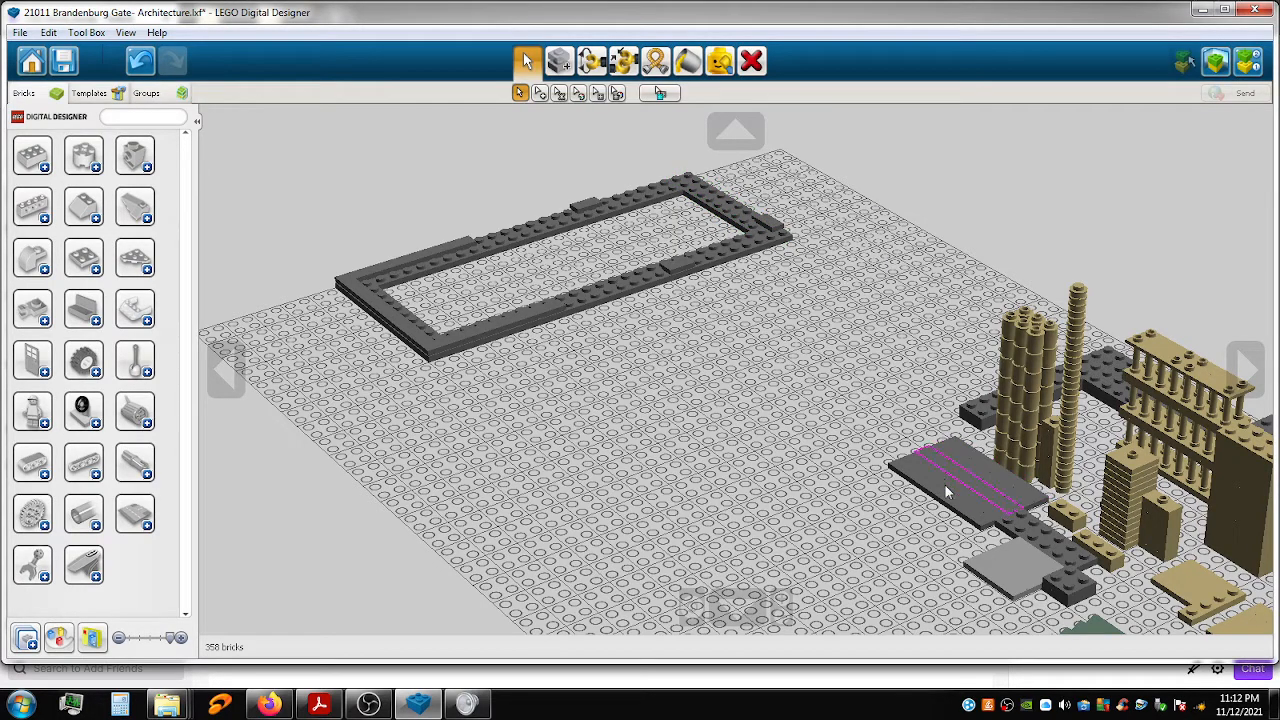
Add three 1x8 flat tiles beside the short tiles to finish the outer edges around the frame's far end.
drag(921, 490, 740, 250)
drag(972, 505, 634, 198)
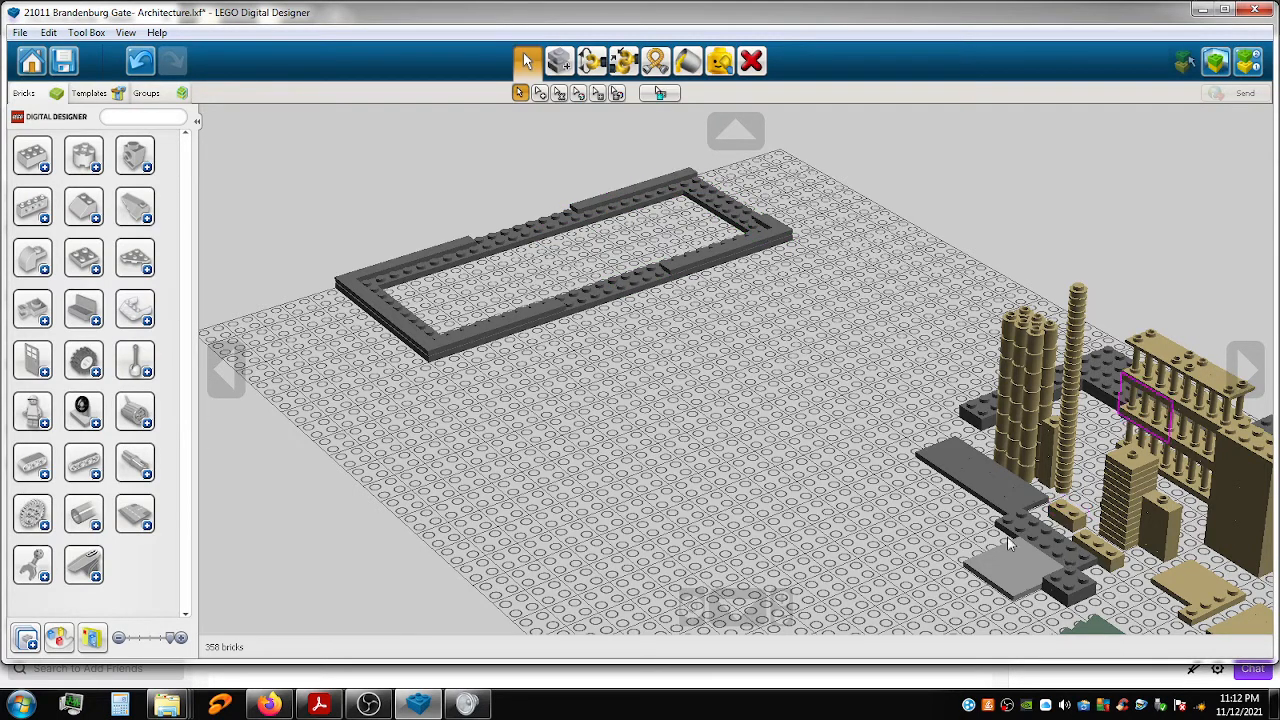
drag(913, 477, 722, 203)
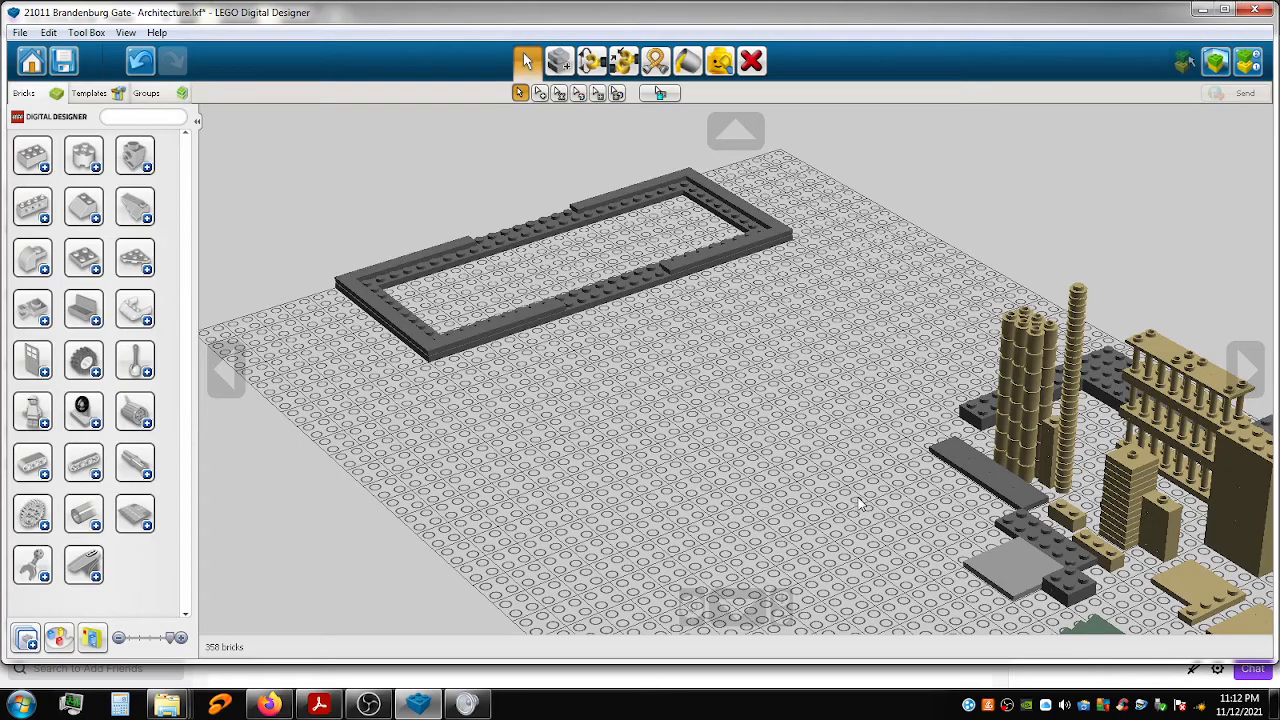
Delete the three stacked dark grey 6x10 plates from the laid-out bricks.
shift+right_drag(842, 485, 624, 358)
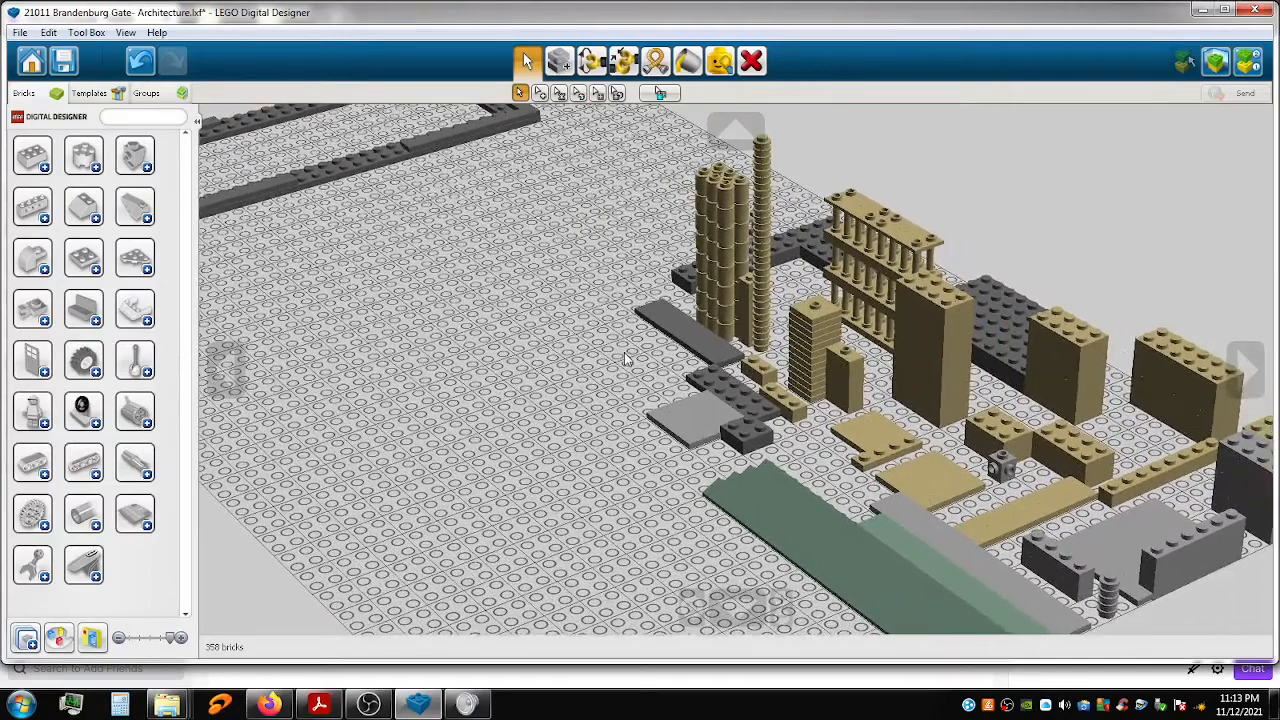
right_drag(631, 358, 662, 425)
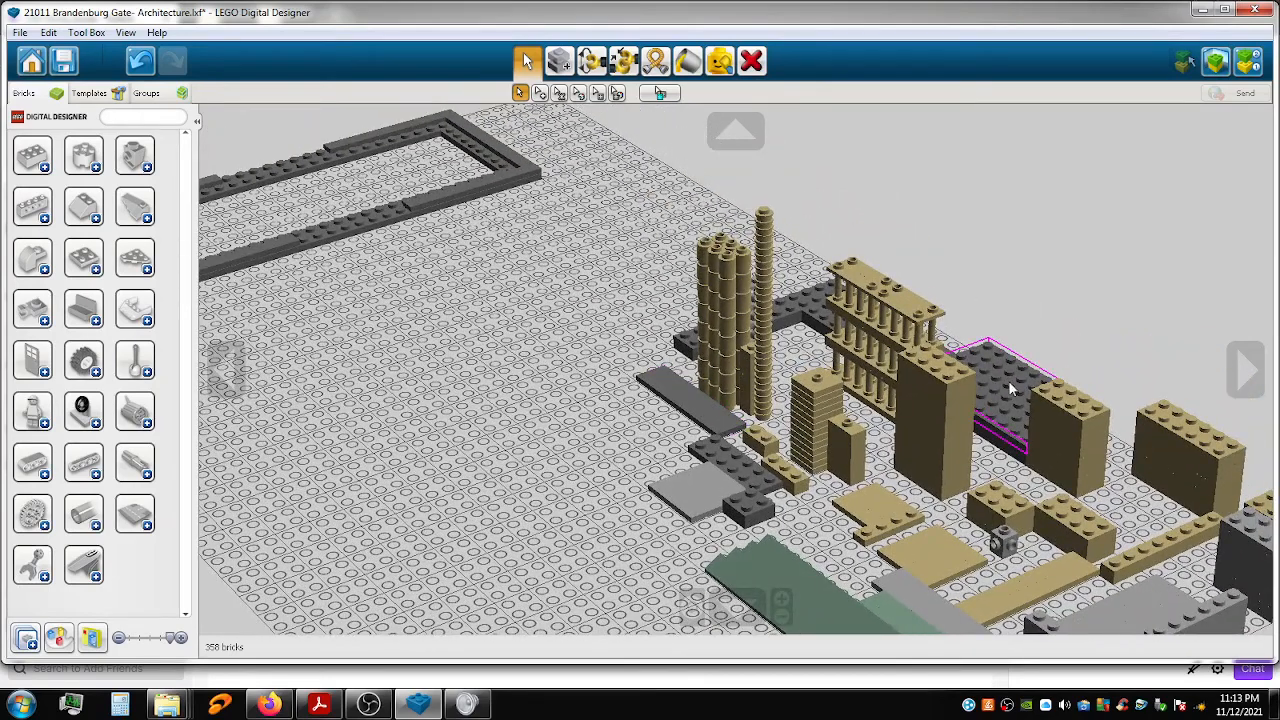
drag(1000, 390, 540, 444)
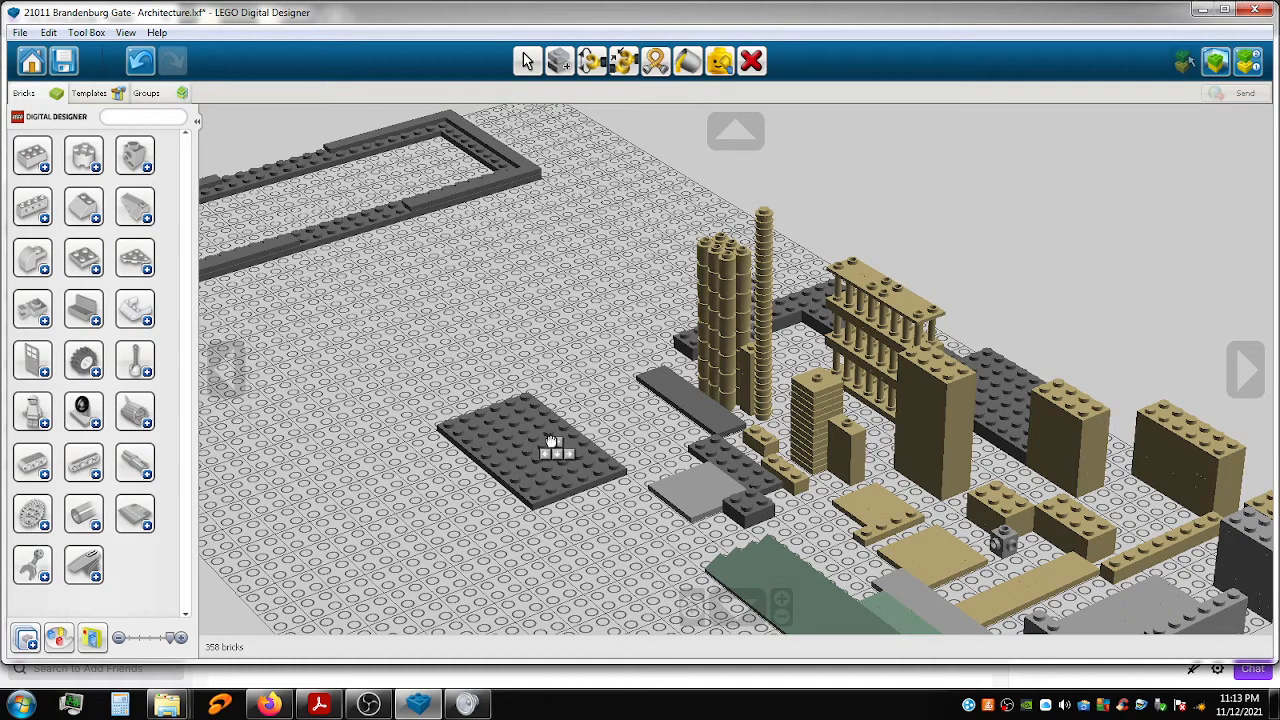
click(545, 441)
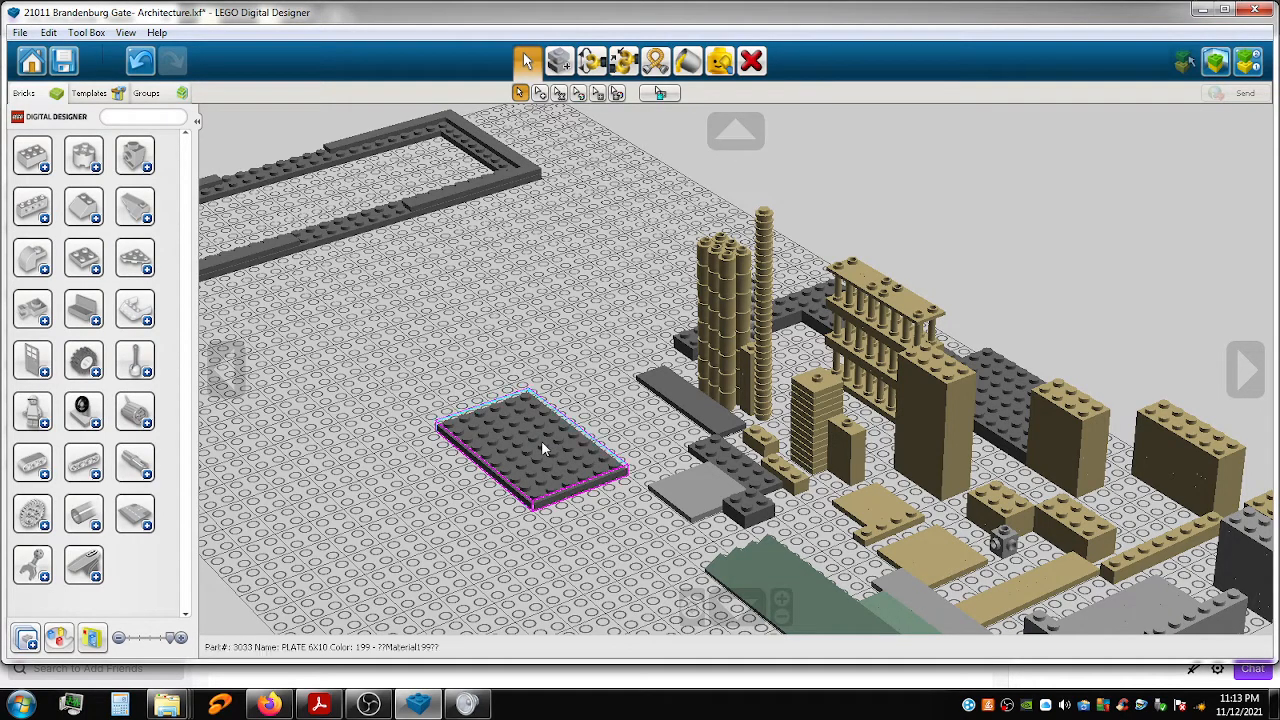
click(541, 440)
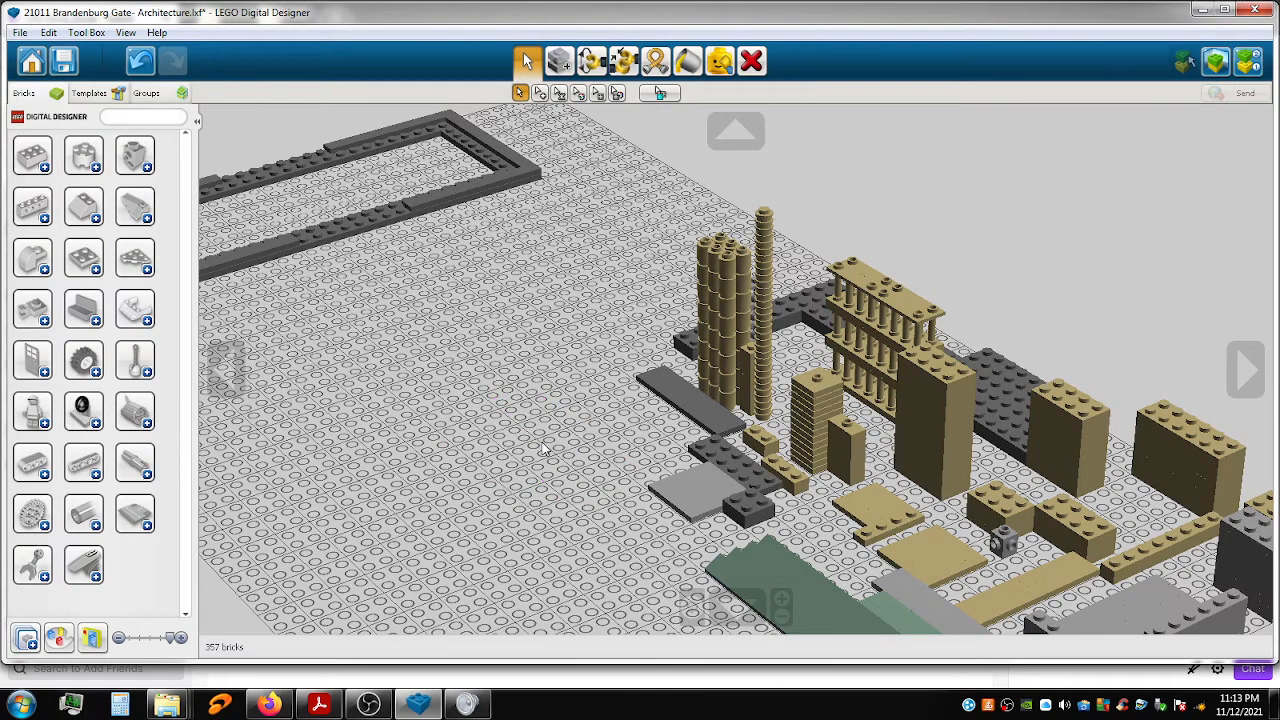
click(1014, 412)
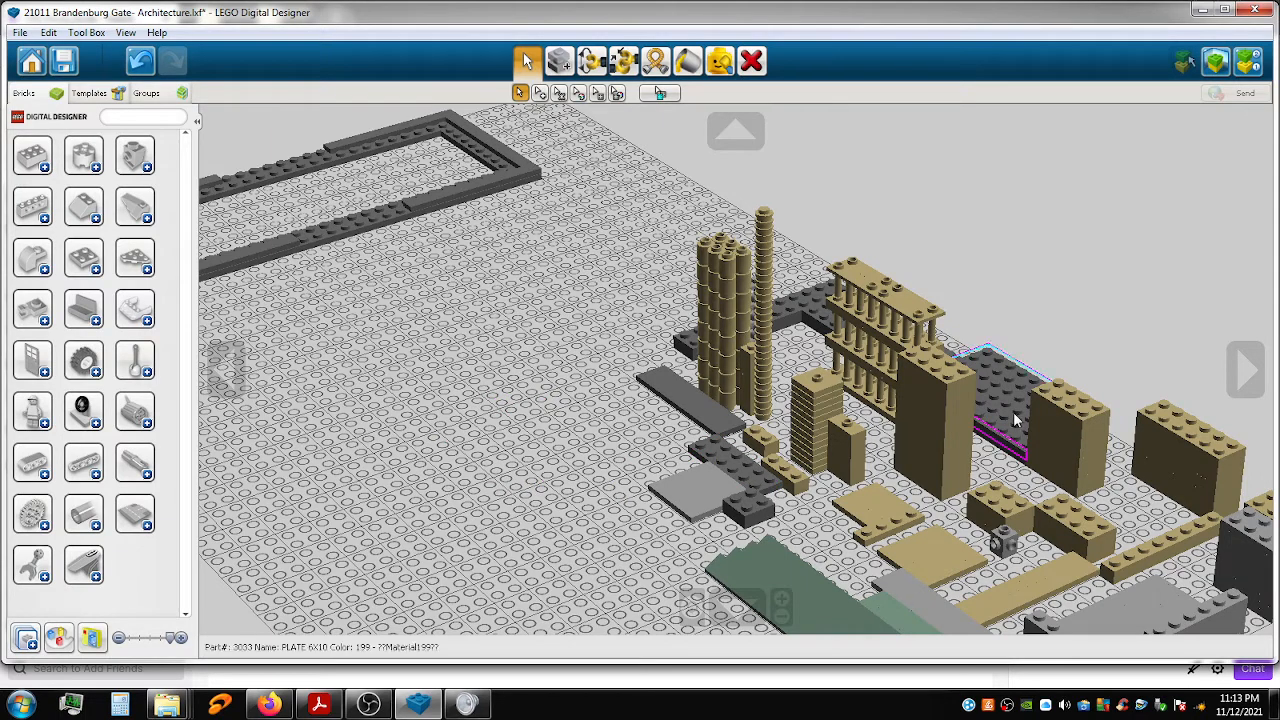
key(Delete)
click(1014, 415)
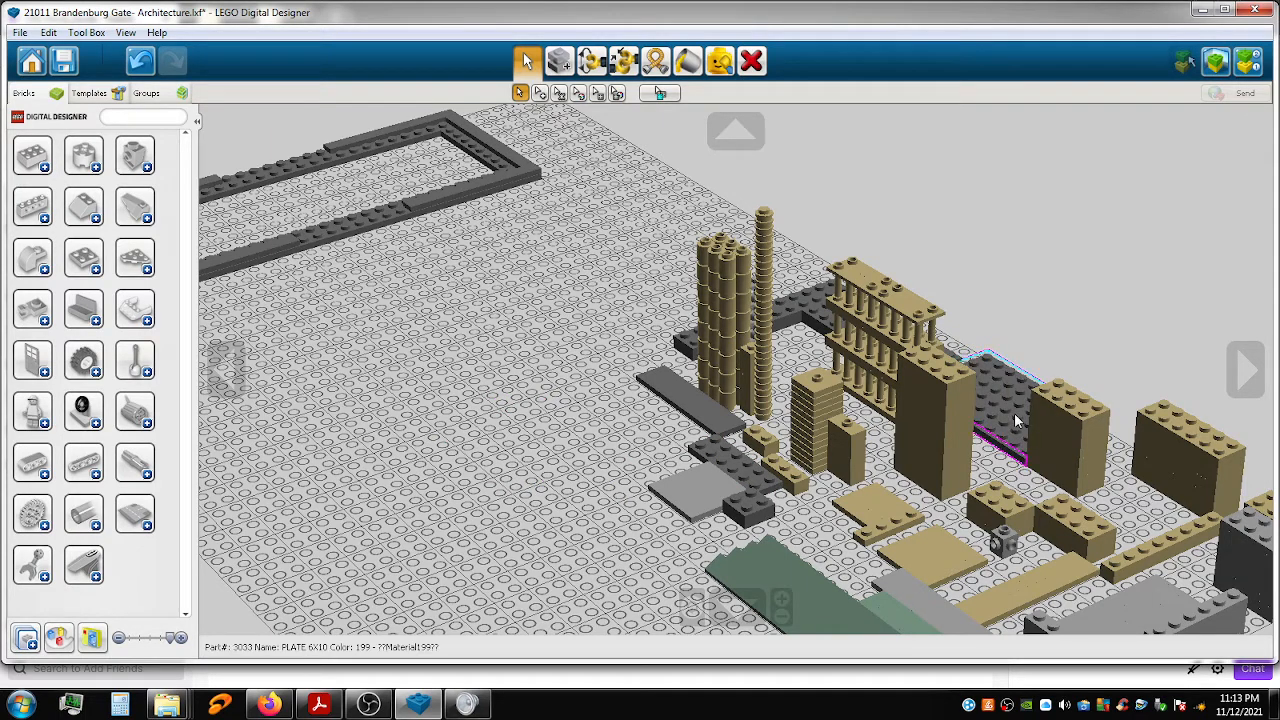
key(Delete)
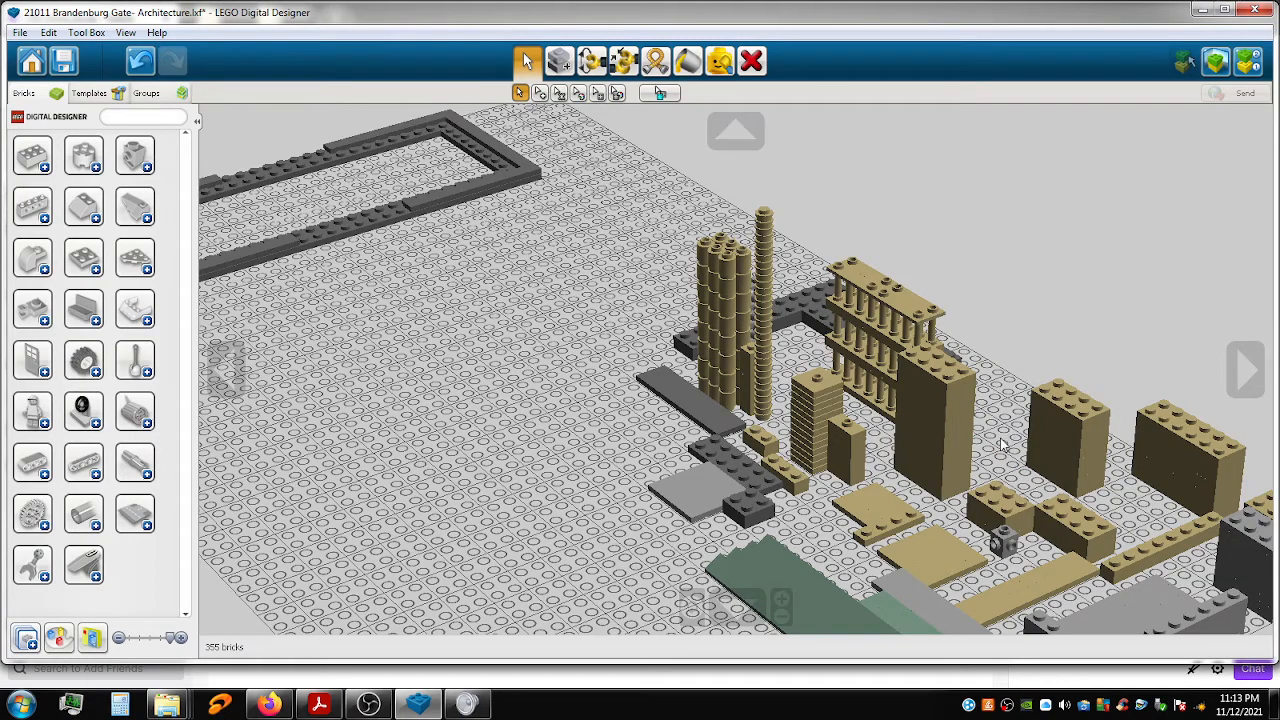
Delete the two stacked dark grey 4x10 plates beside the tan balustrades, leaving the narrow dark plates next to them.
click(1245, 368)
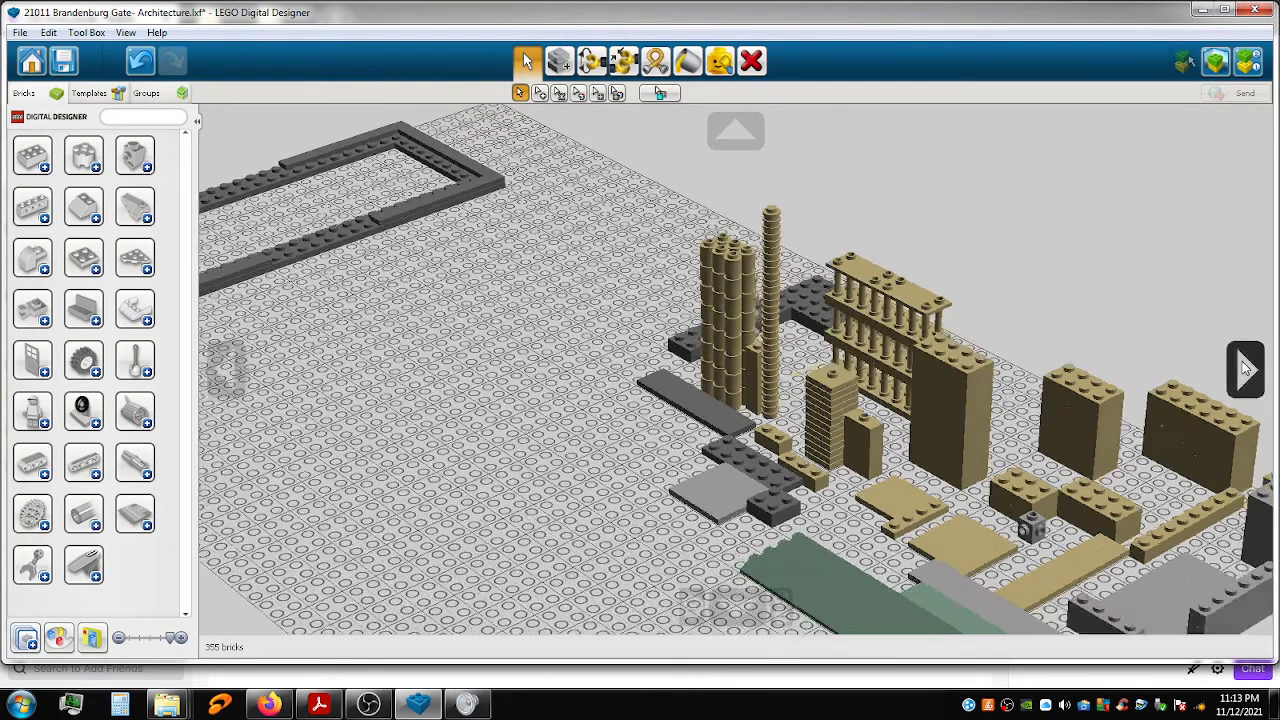
click(1245, 368)
click(1245, 368)
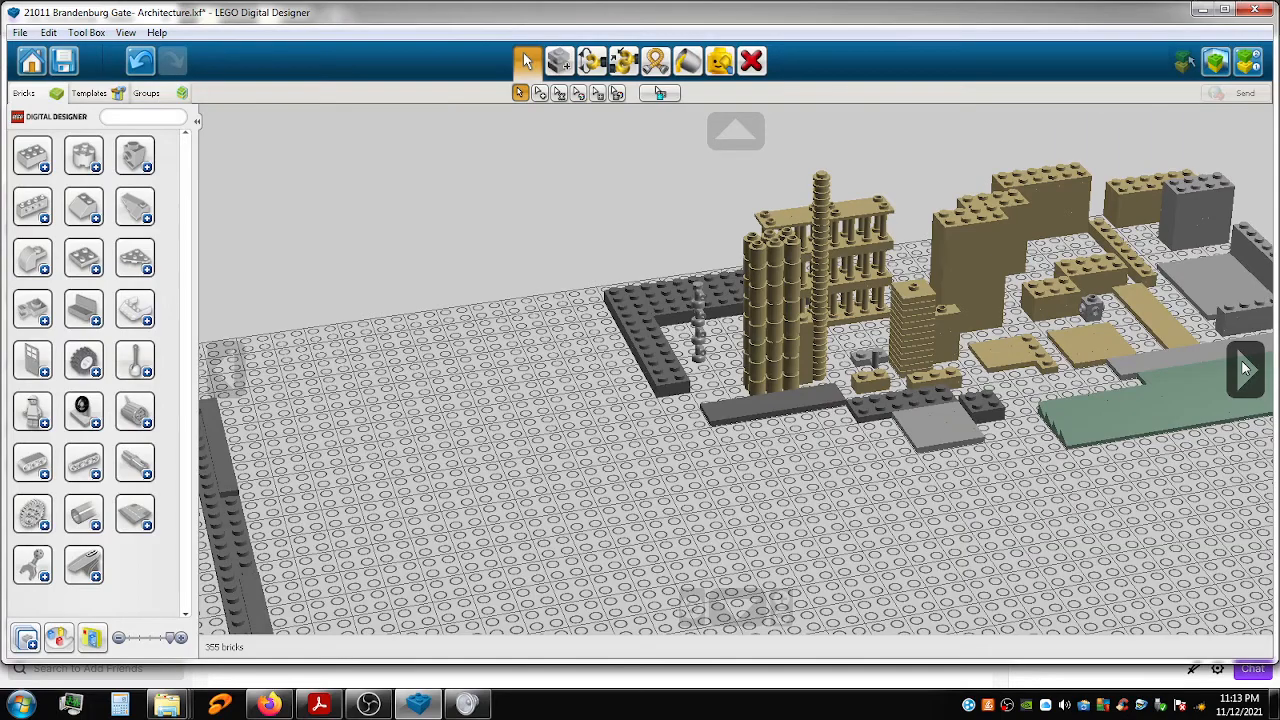
click(1245, 368)
click(1245, 368)
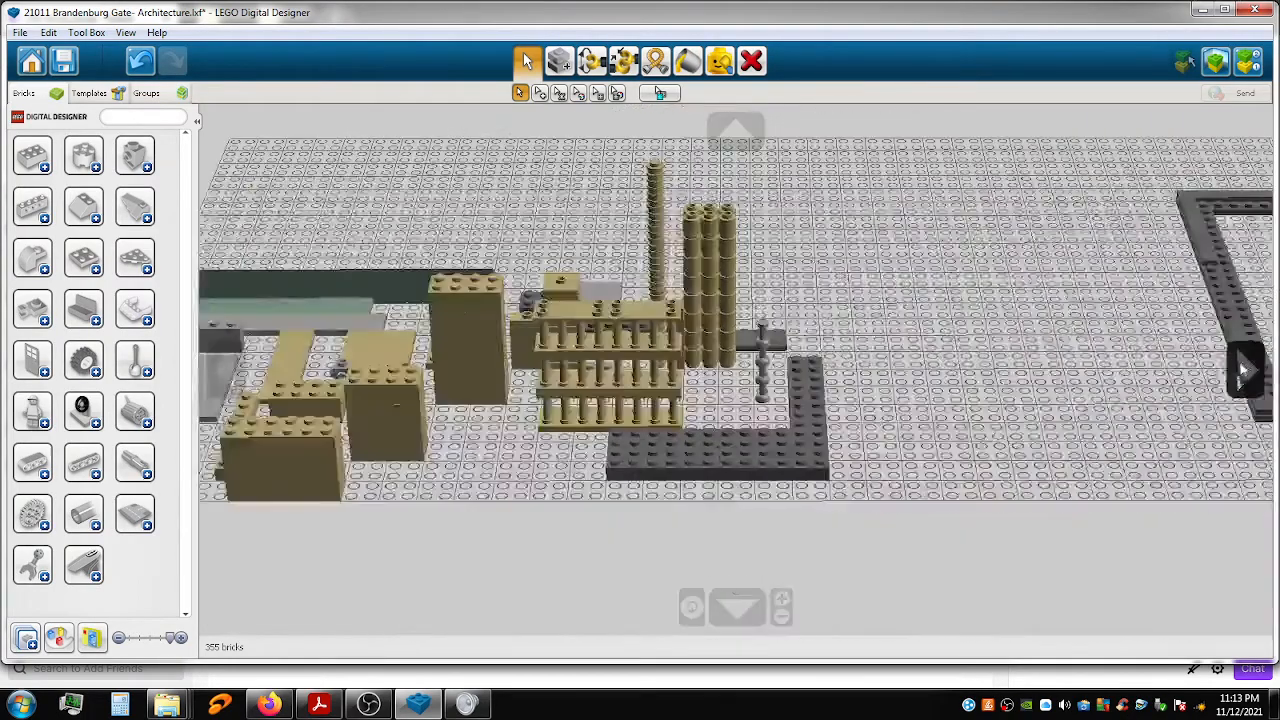
click(713, 477)
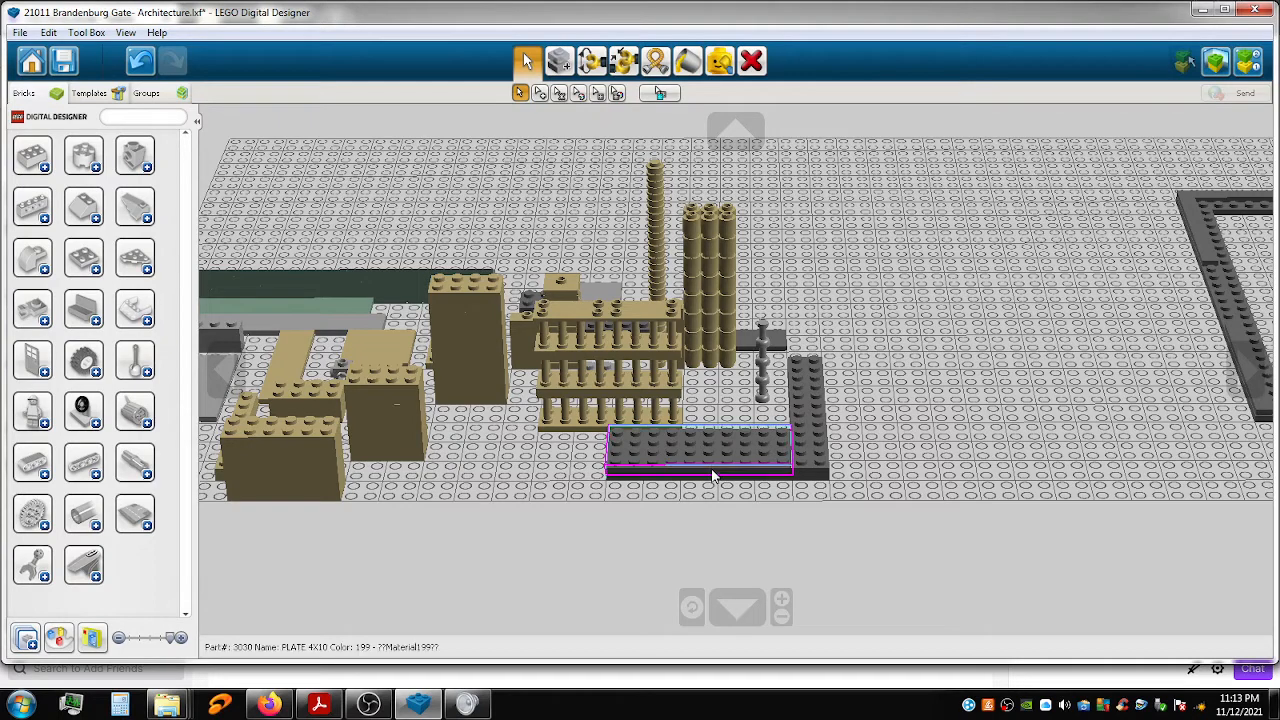
click(713, 477)
key(Delete)
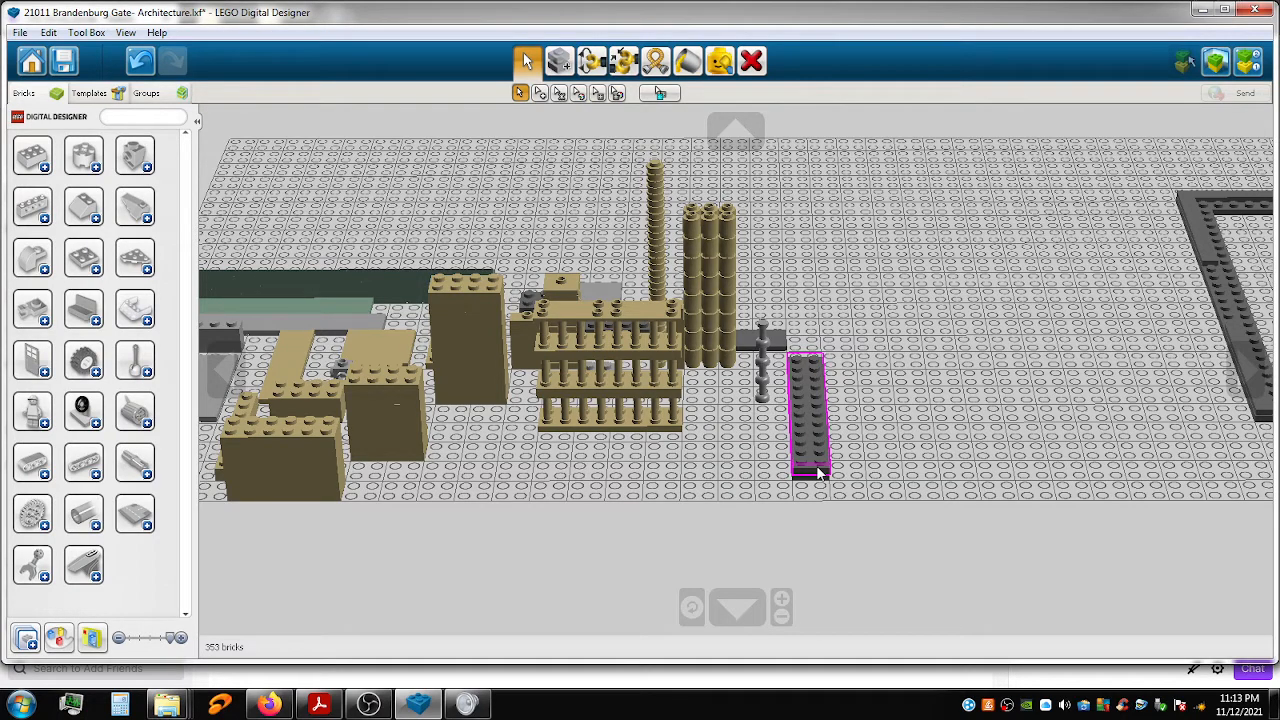
Browse the plate category of the brick library for a light grey 6x10 plate.
click(1250, 372)
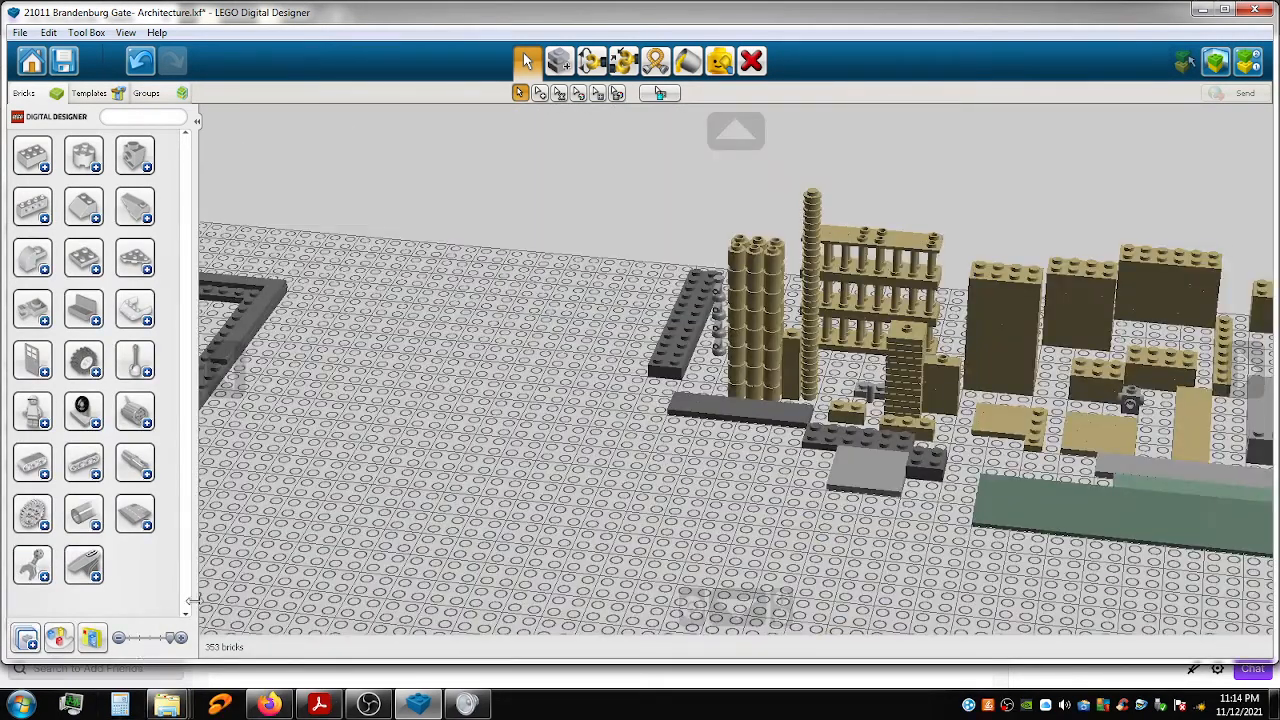
click(226, 378)
middle_drag(390, 407, 574, 409)
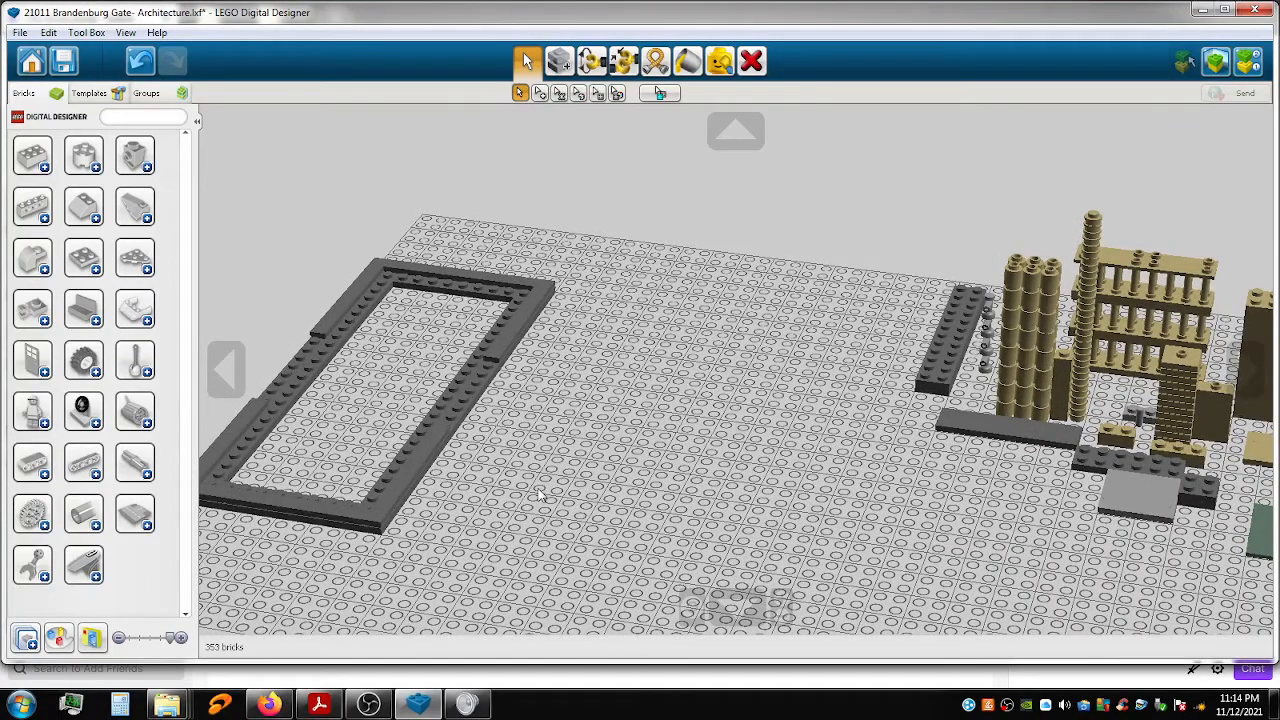
click(84, 262)
scroll(180, 190, down, 3)
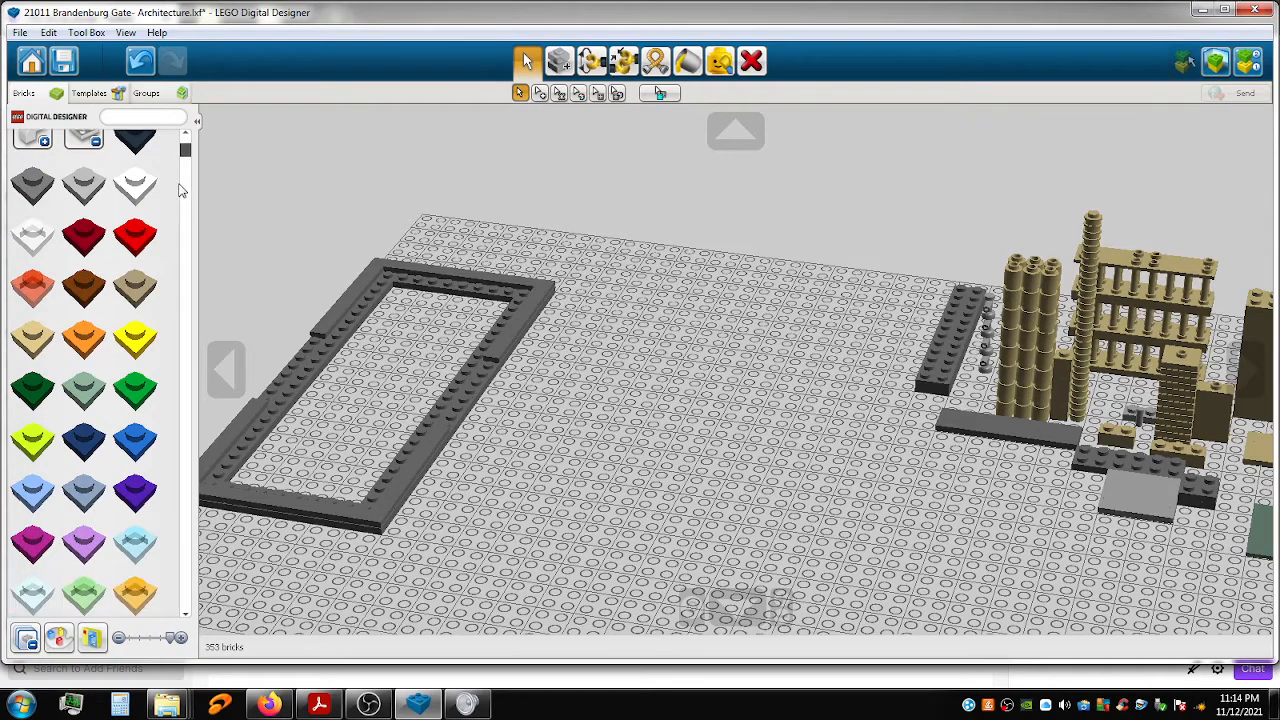
scroll(187, 190, down, 10)
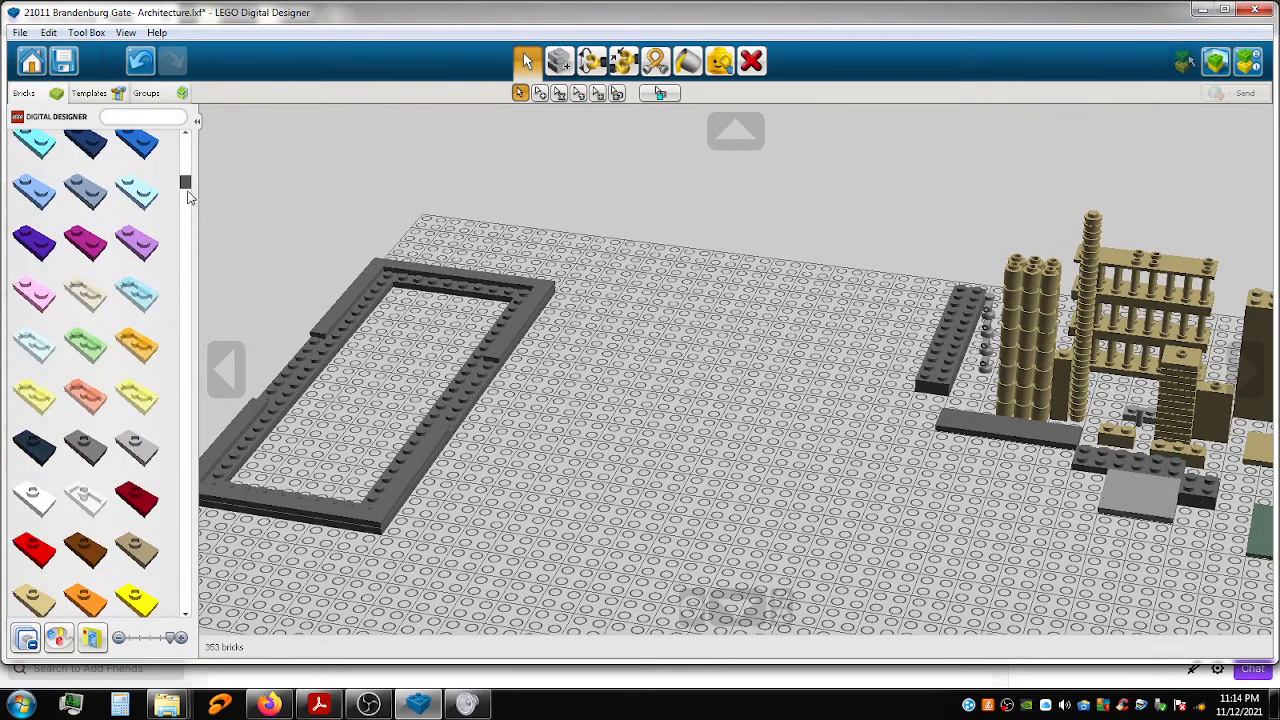
scroll(188, 213, down, 10)
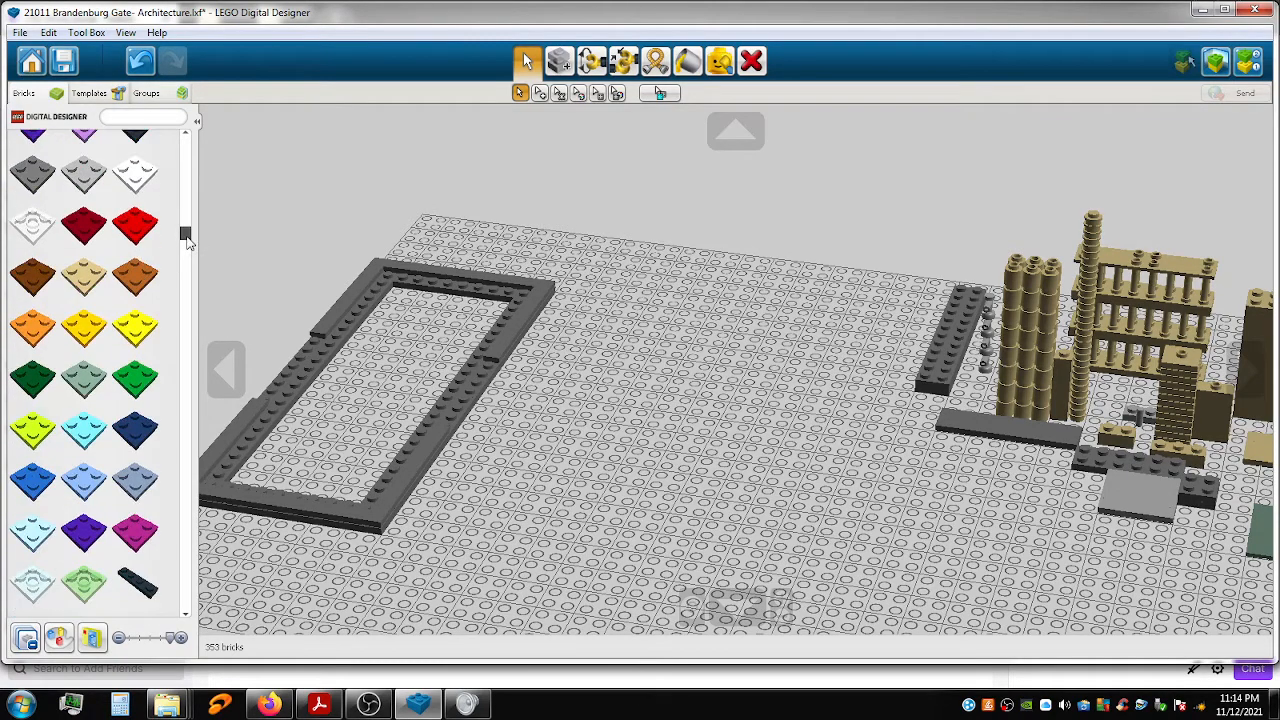
drag(187, 250, 191, 274)
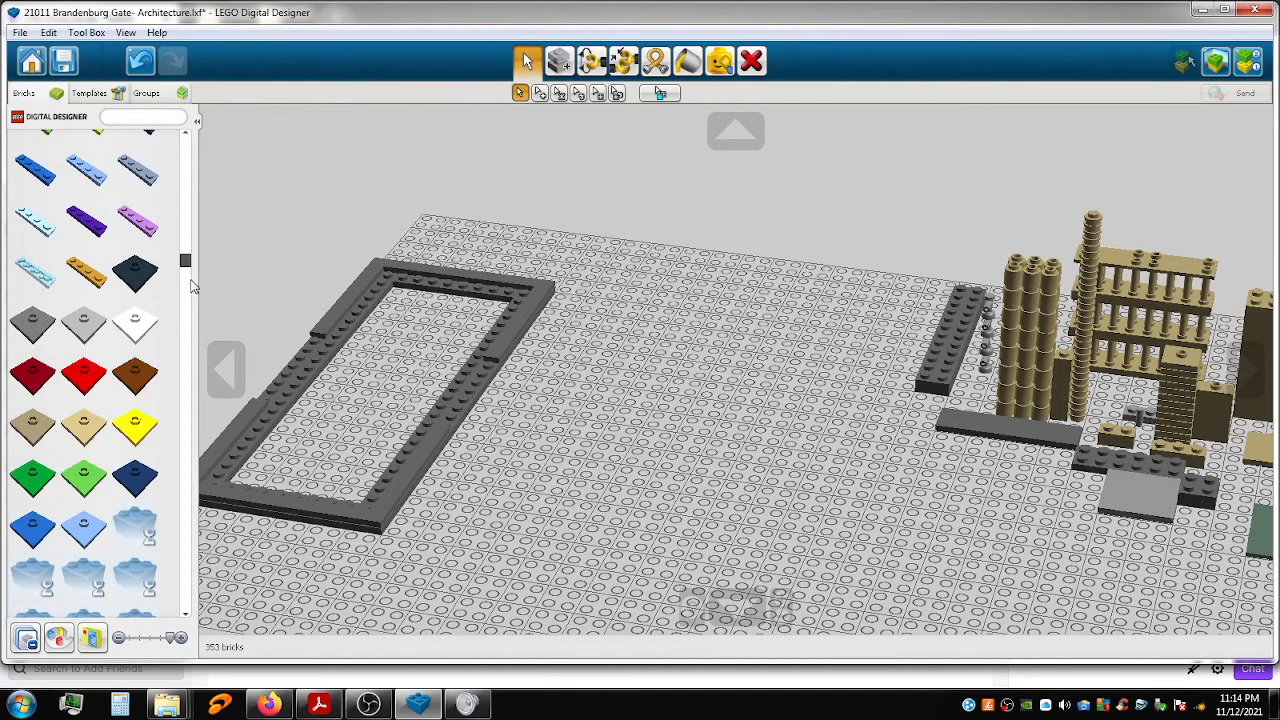
scroll(192, 296, down, 6)
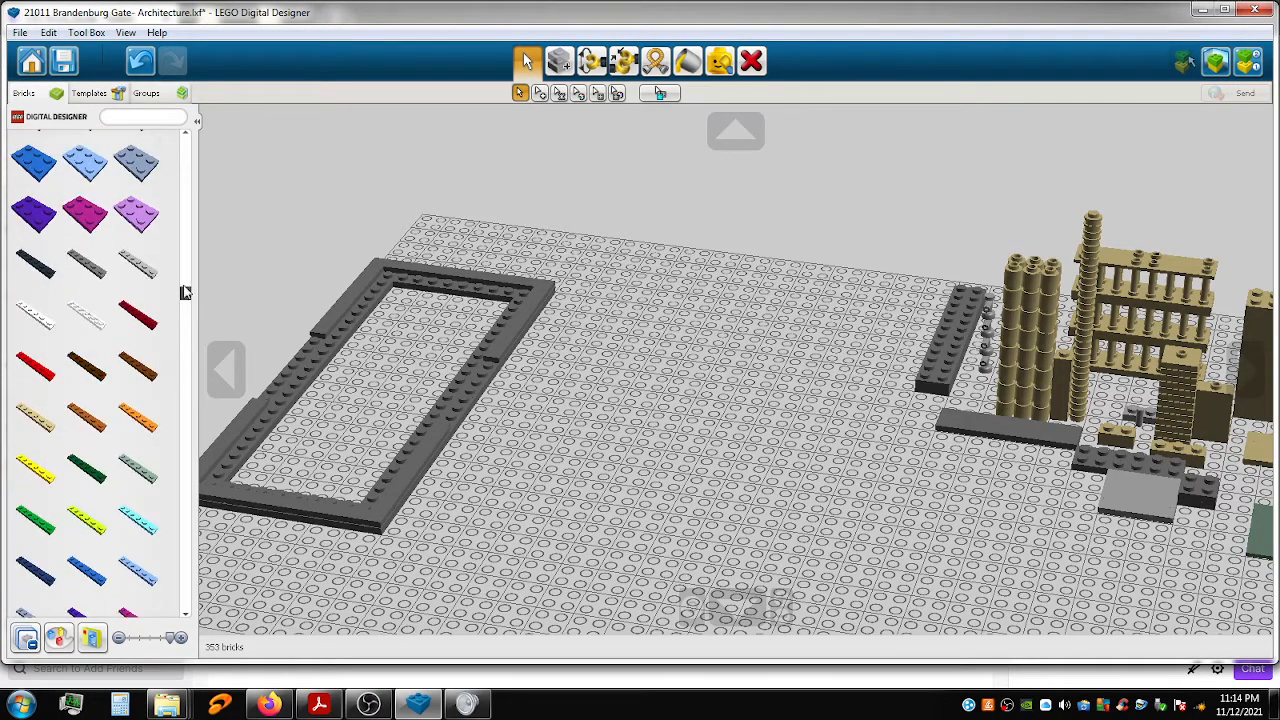
scroll(117, 291, down, 10)
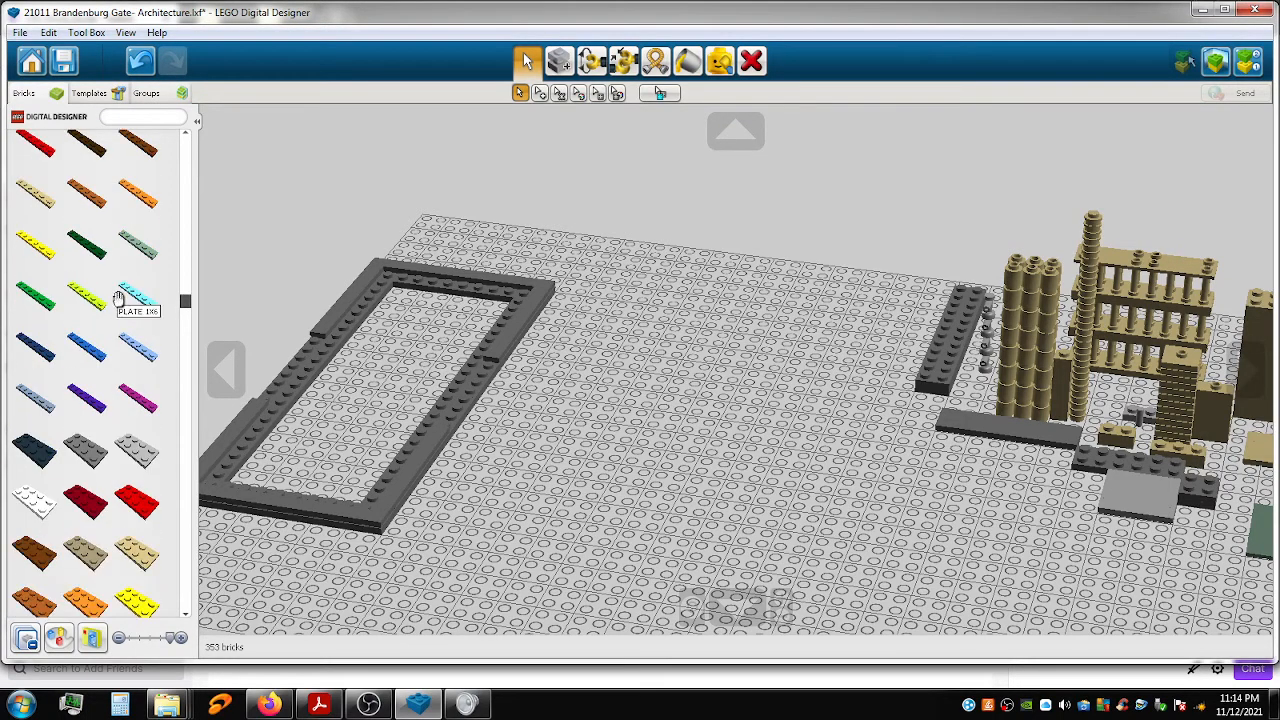
scroll(118, 298, down, 3)
Search the brick library for 6x10 and place a light grey 6x10 plate across the near end of the frame.
click(128, 118)
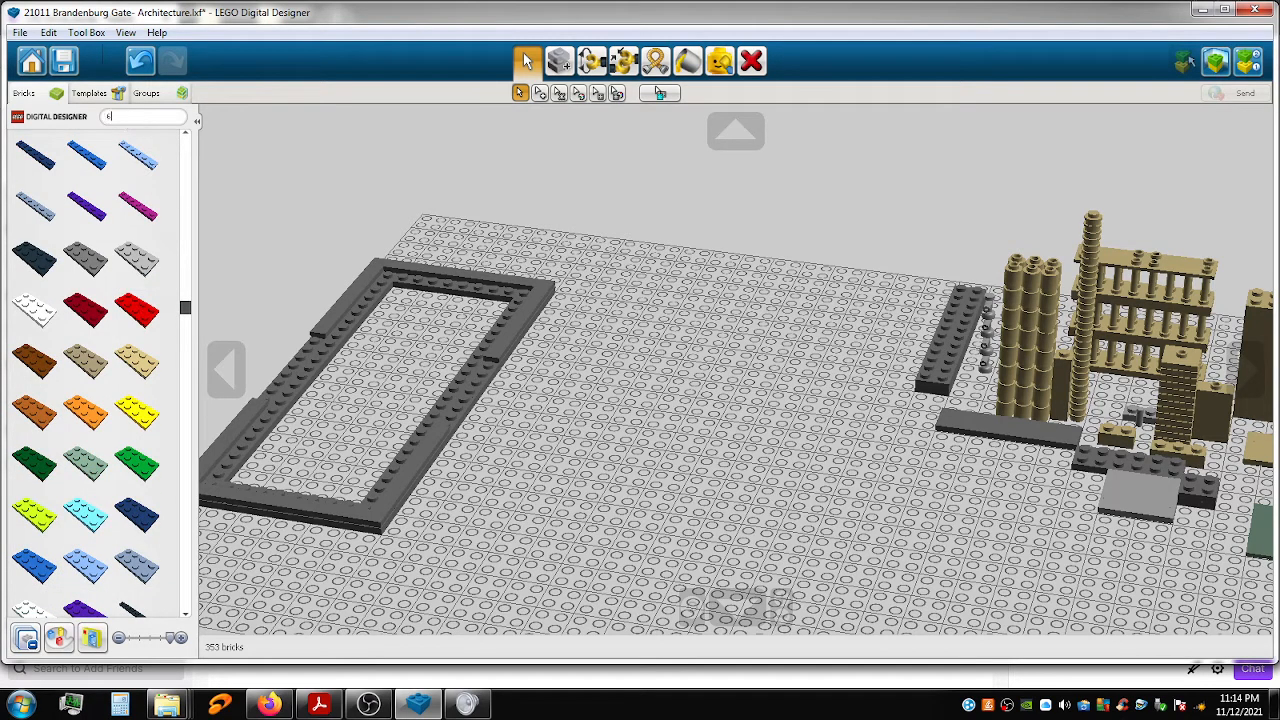
text(6x10)
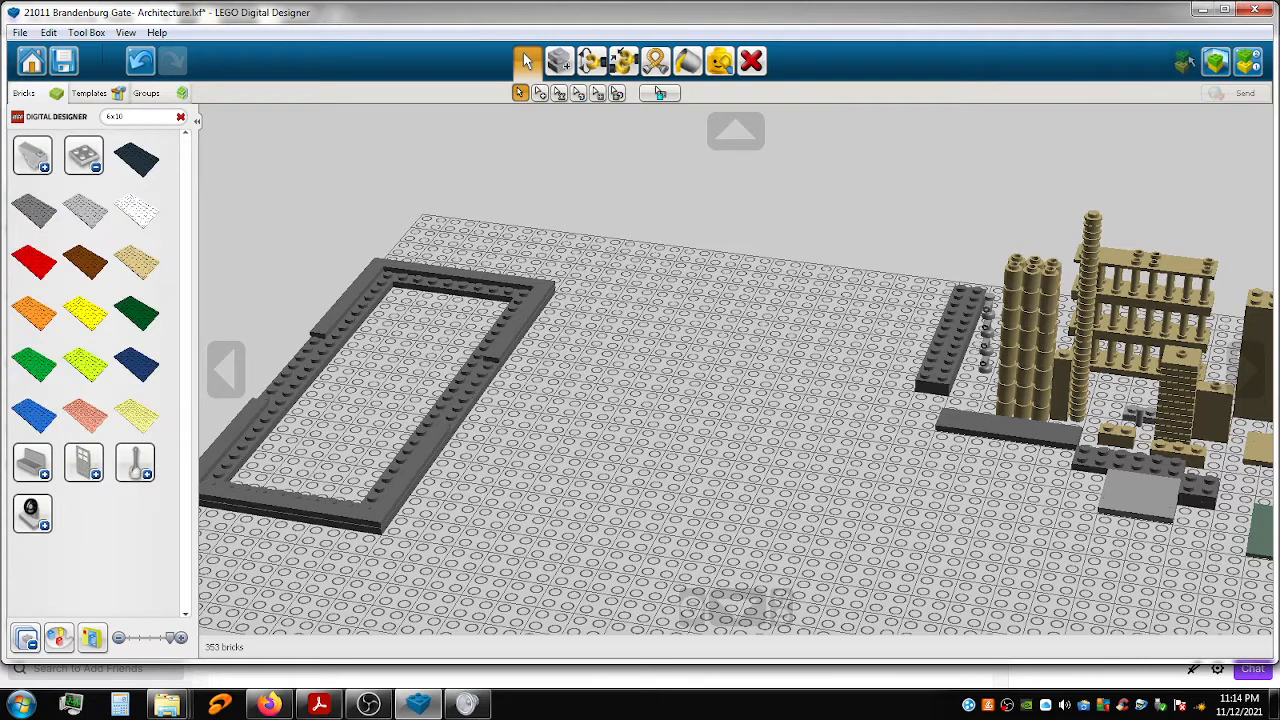
click(84, 215)
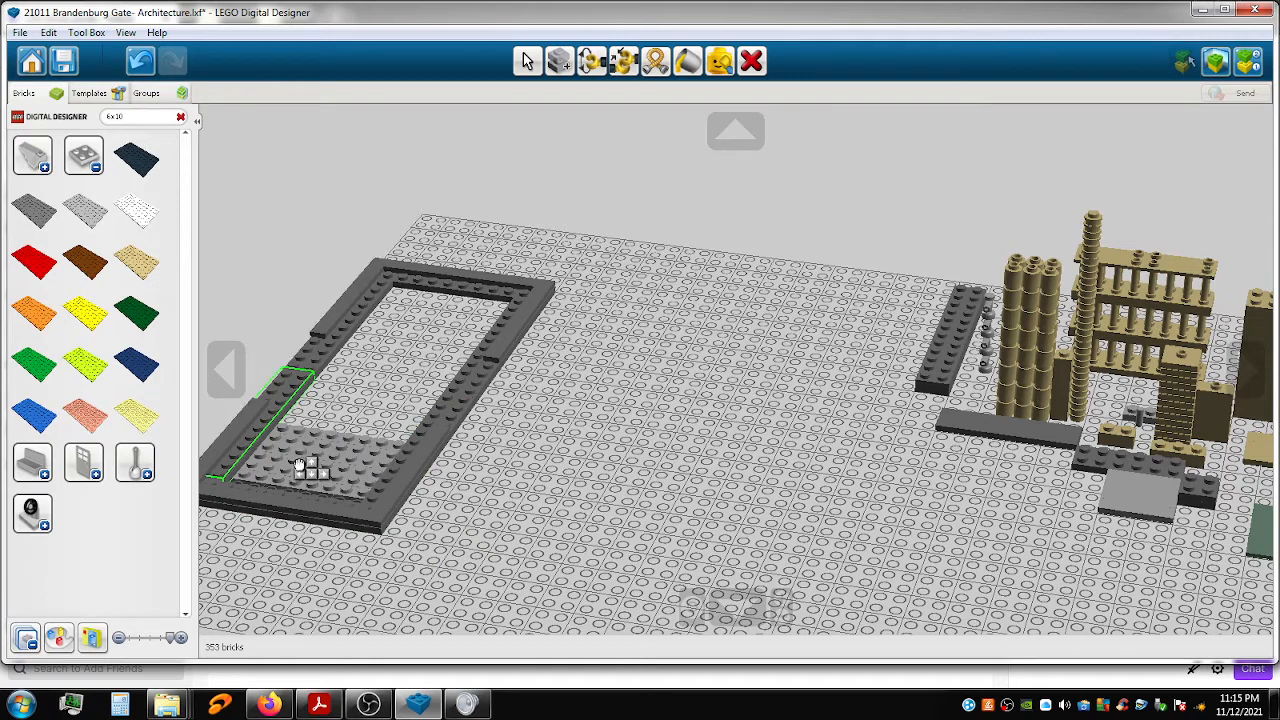
click(300, 467)
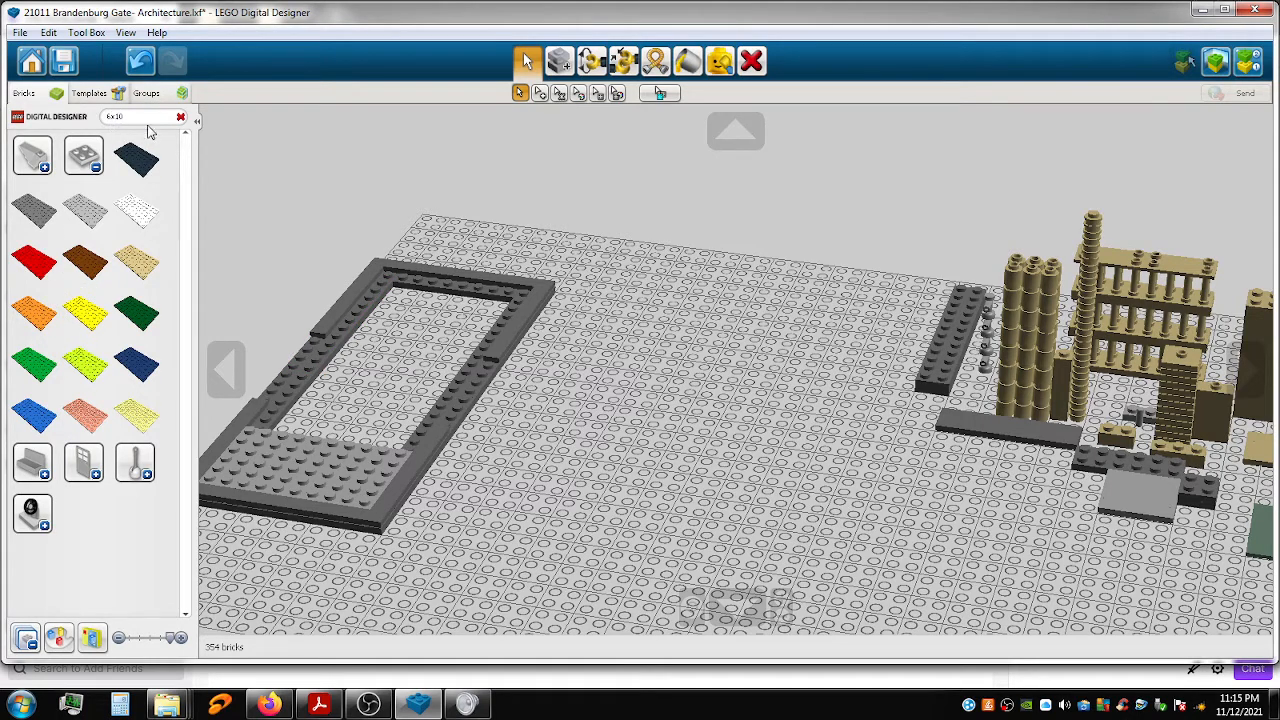
Search for 4x10 and place a light grey 4x10 plate across the frame directly behind the 6x10 plate.
text(4)
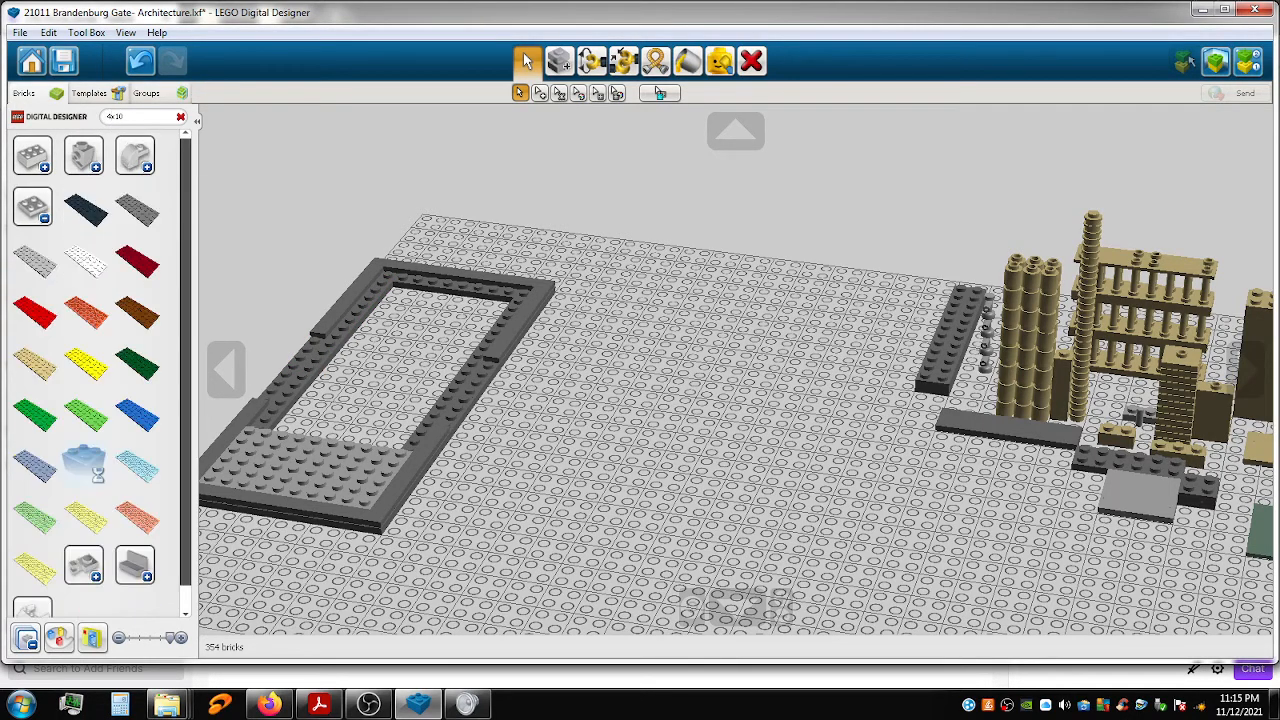
click(35, 262)
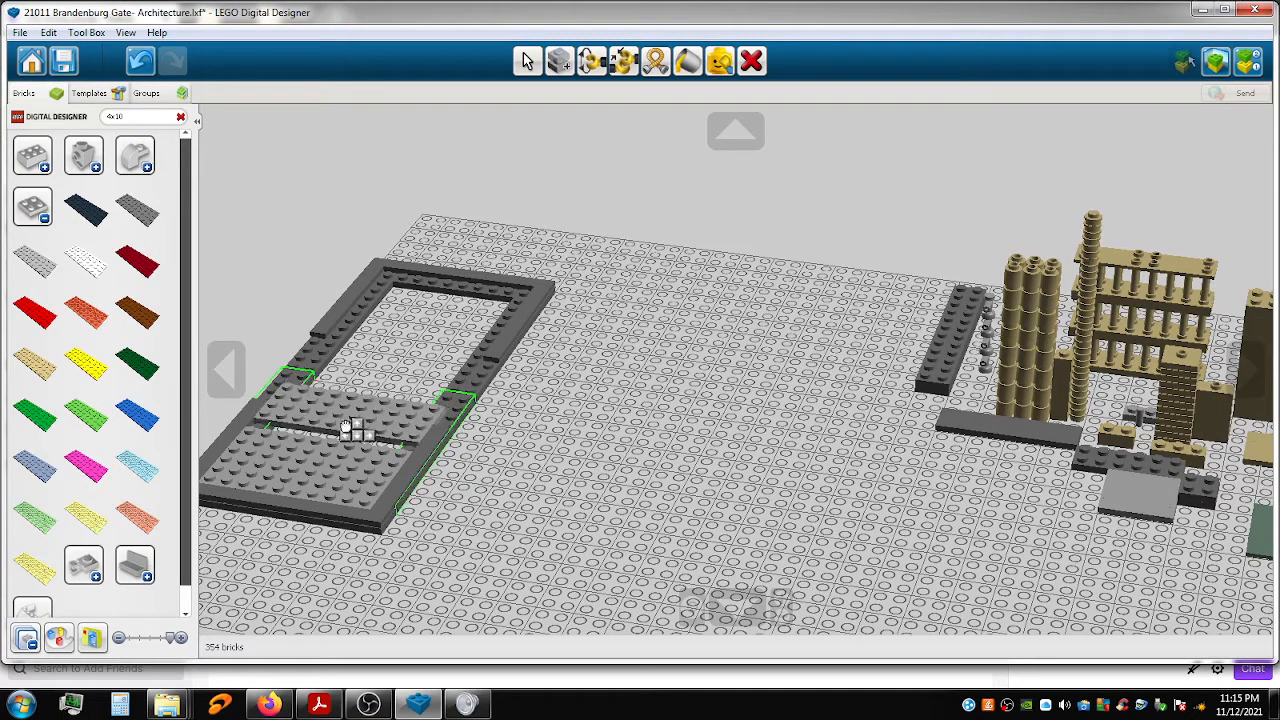
click(340, 432)
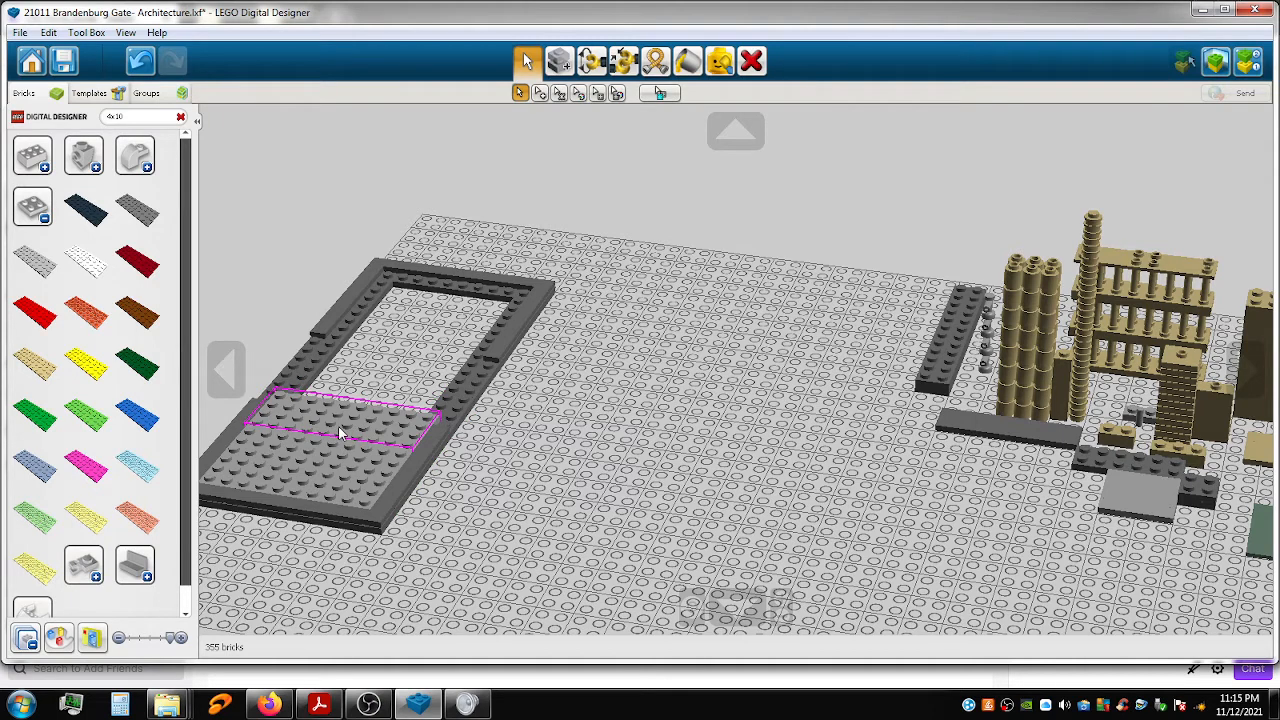
Clone the light grey 6x10 plate onto the frame's far end and the 4x10 plate directly in front of it.
click(560, 61)
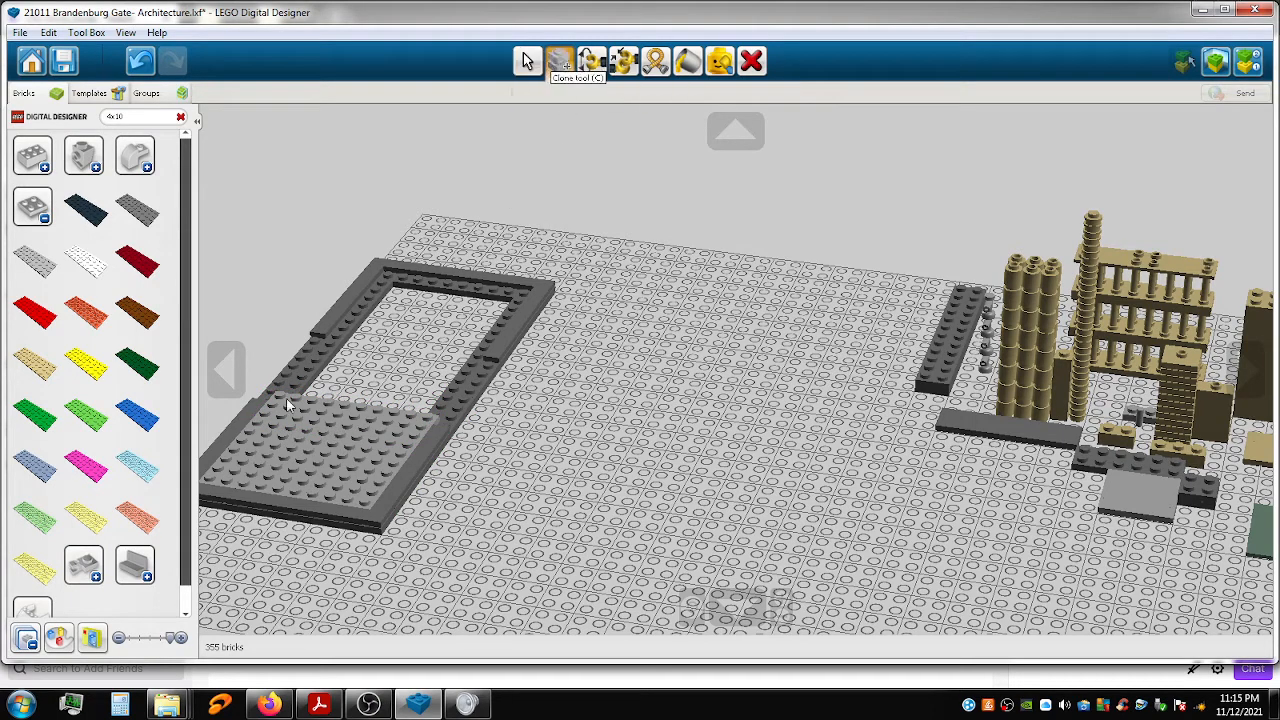
click(310, 457)
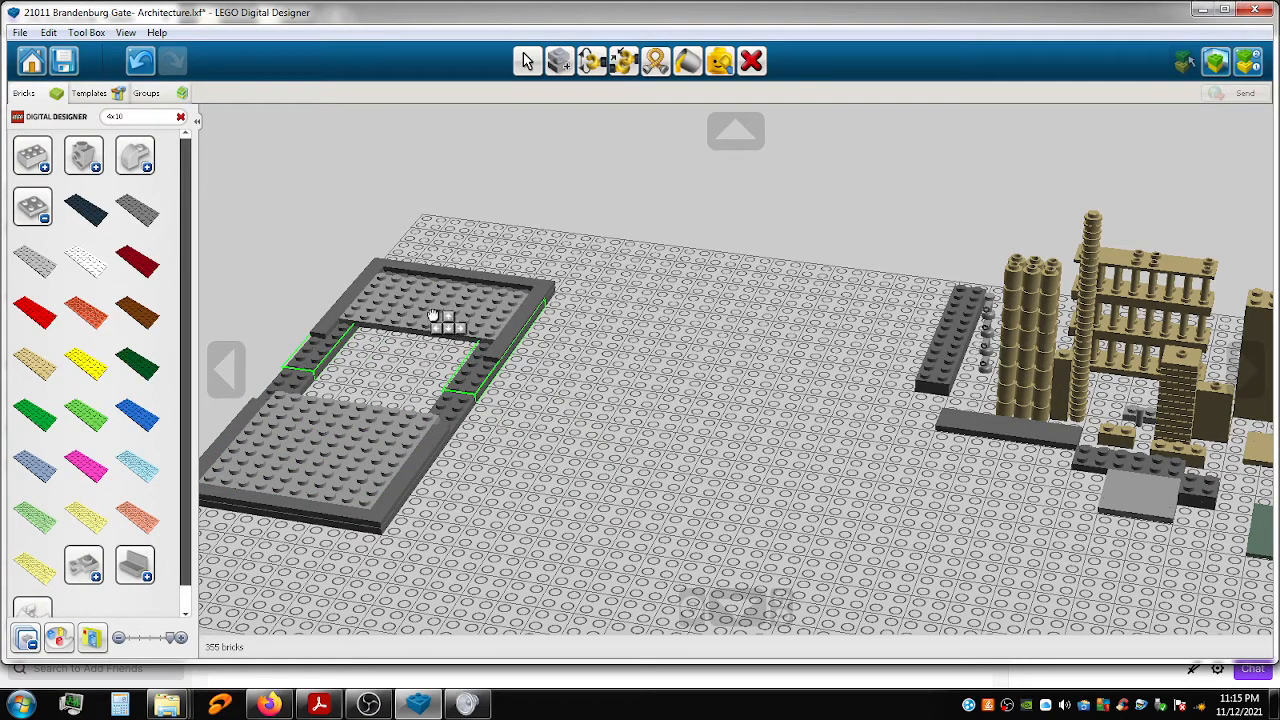
click(432, 314)
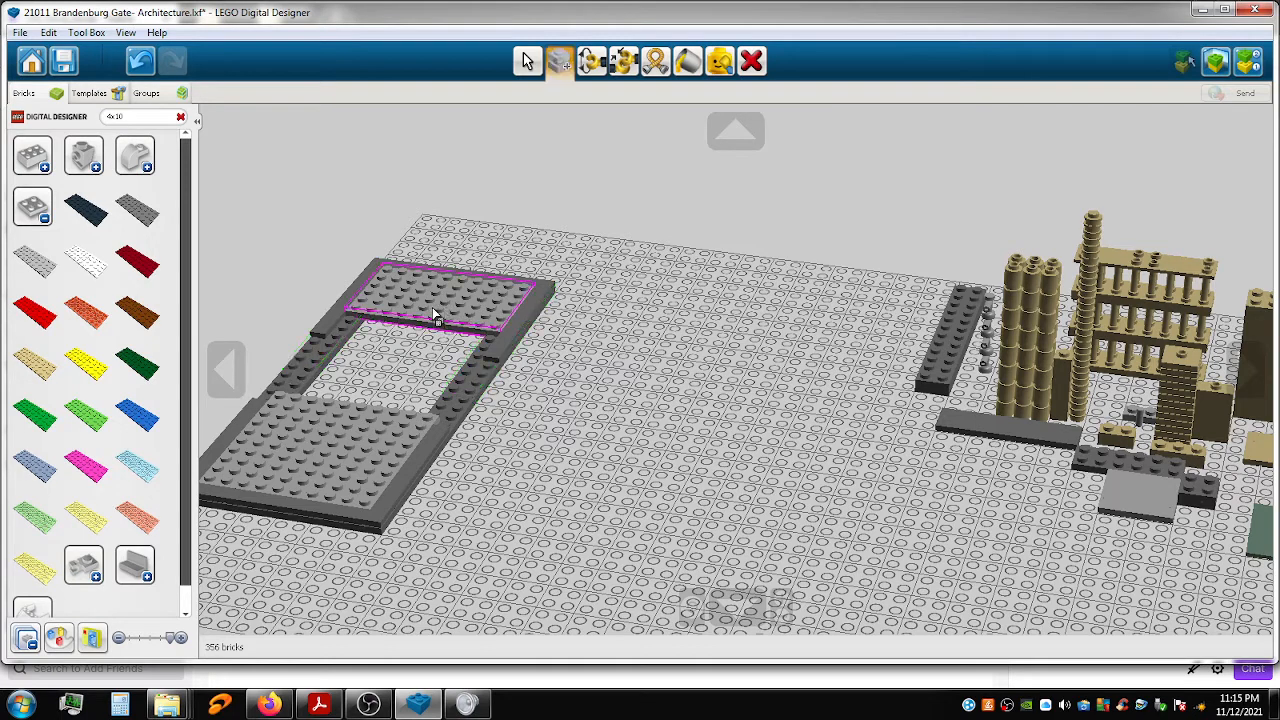
click(363, 418)
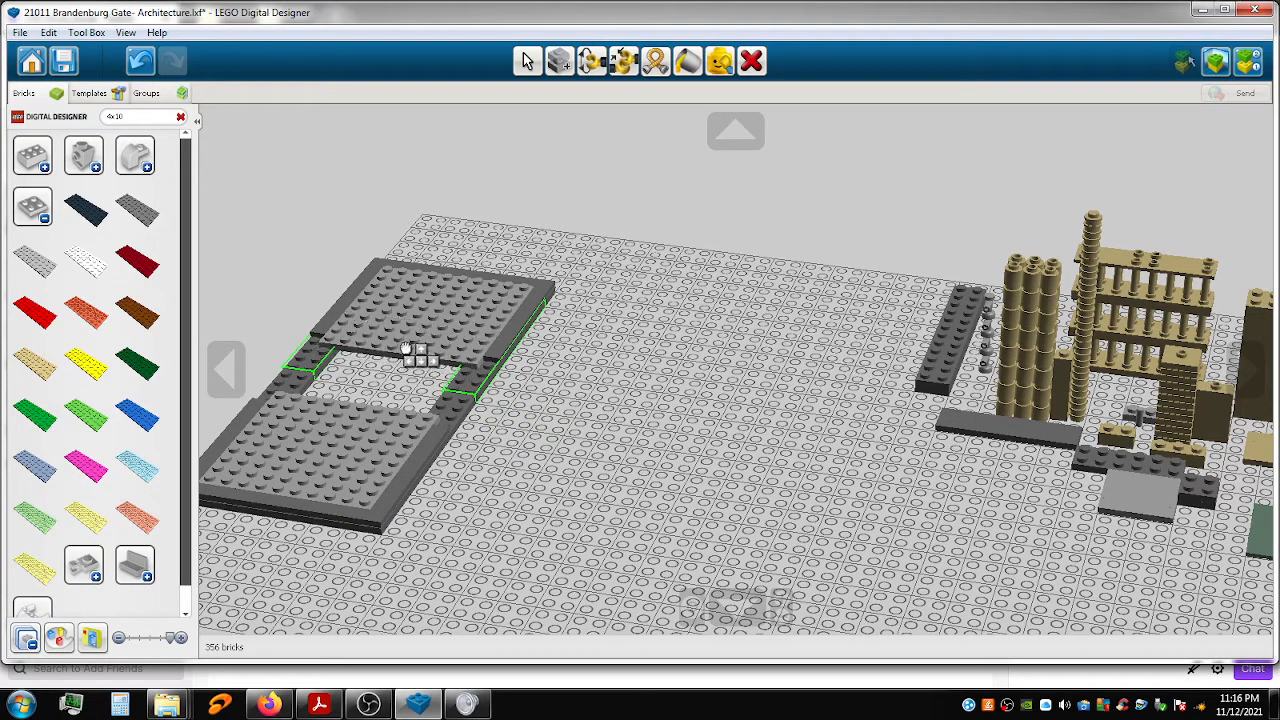
click(408, 350)
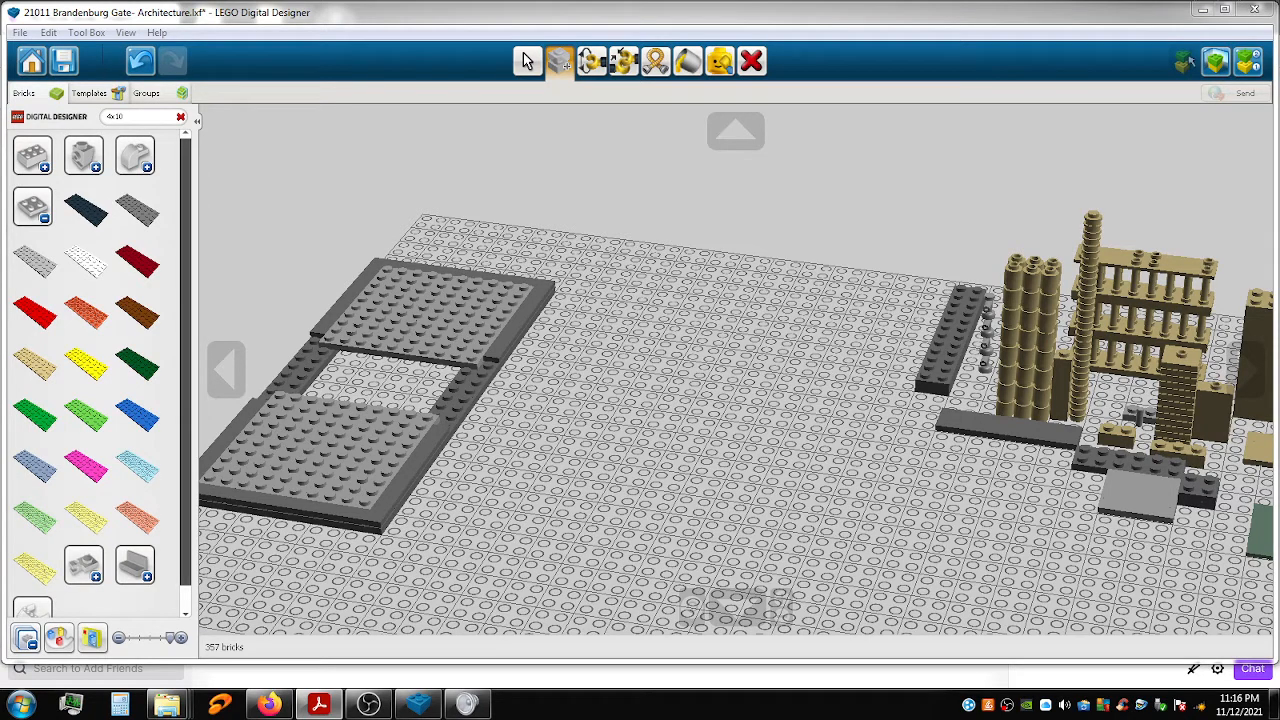
Clone the light grey 6x10 plate from the frame's far end onto the baseplate beside the frame.
click(32, 207)
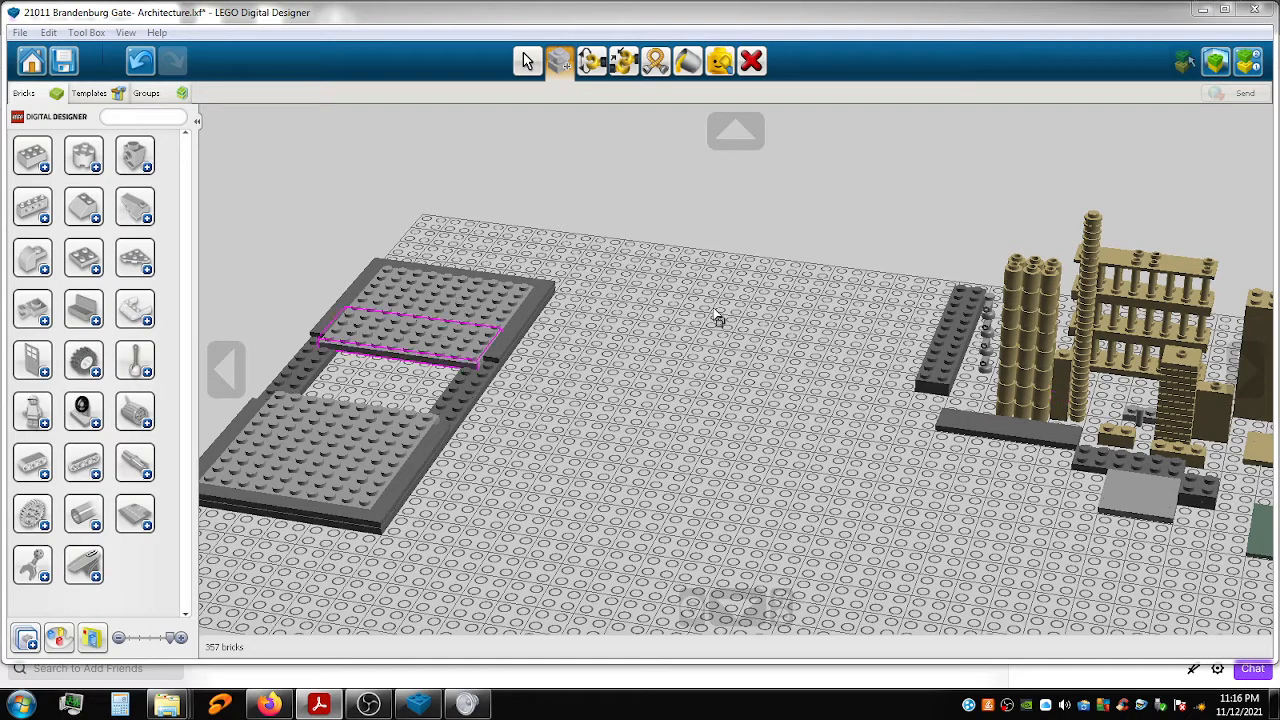
click(458, 303)
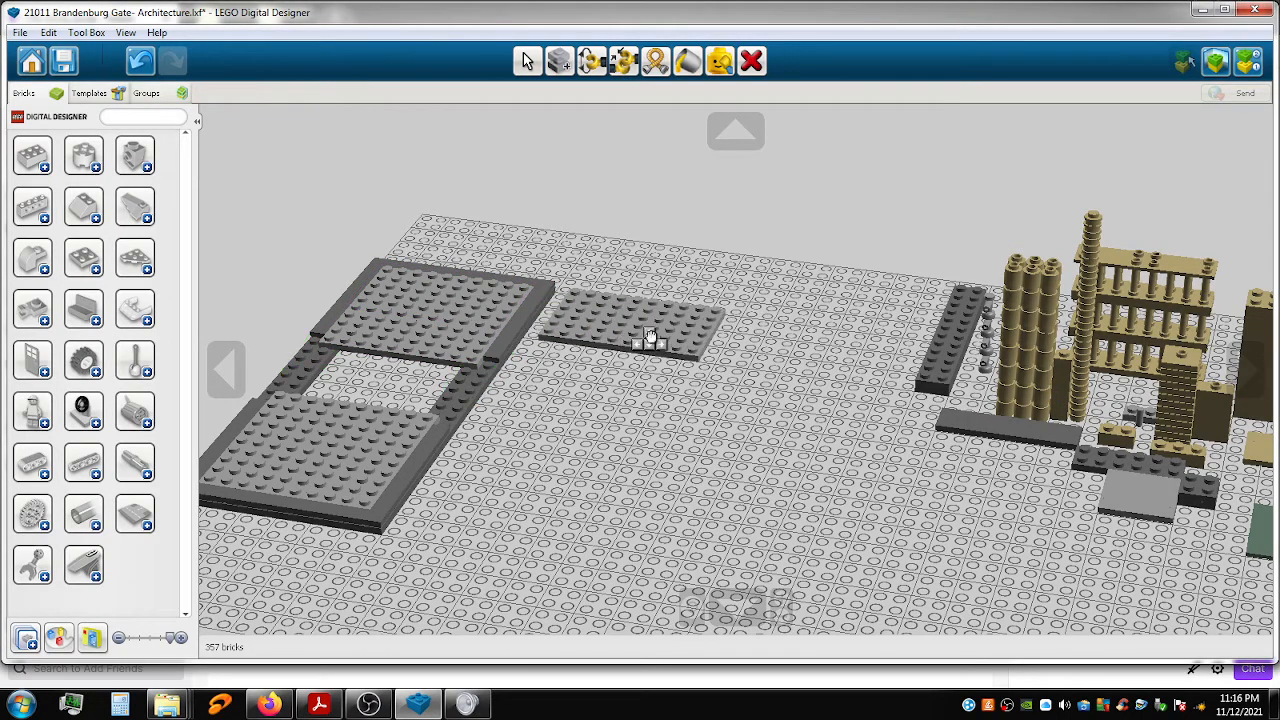
click(655, 330)
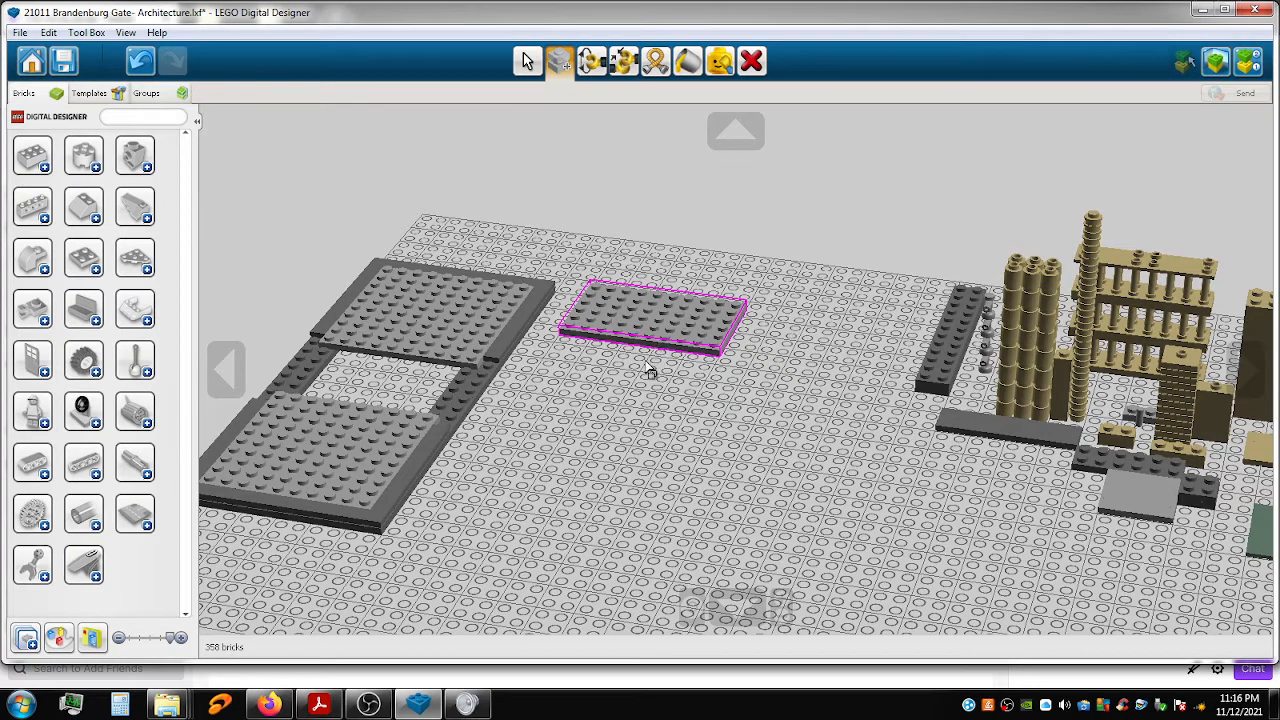
click(651, 328)
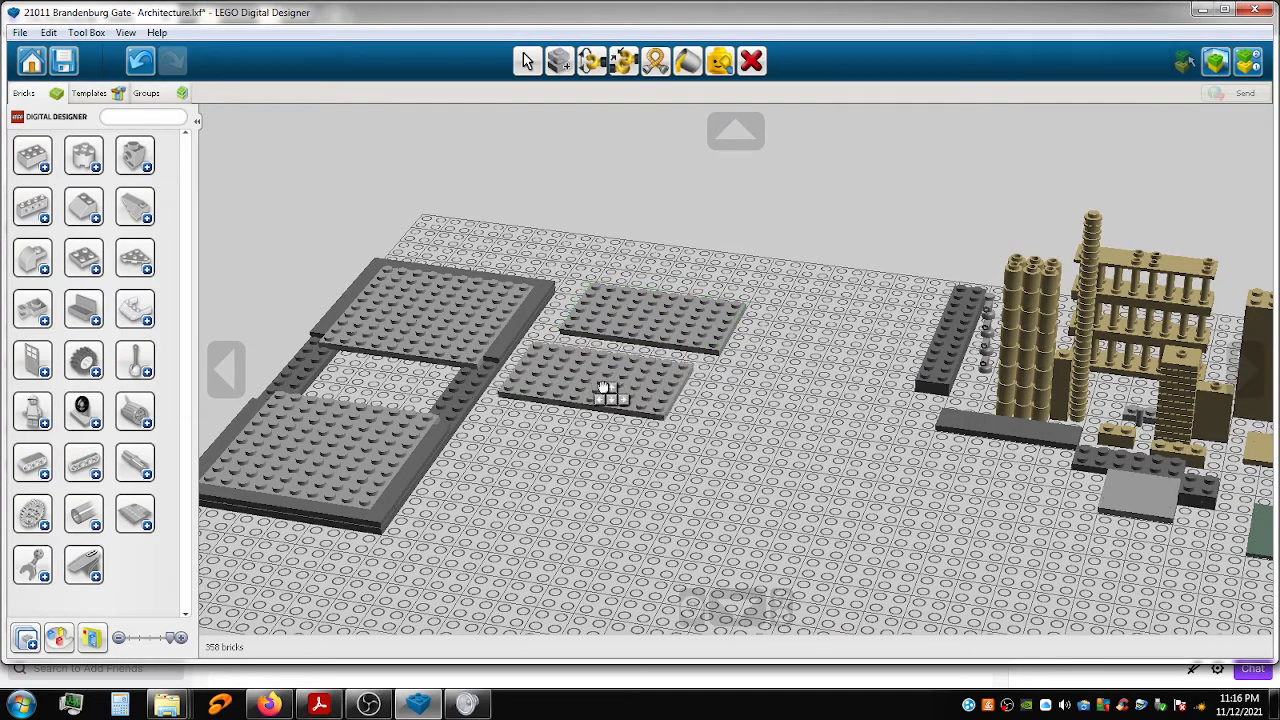
click(612, 390)
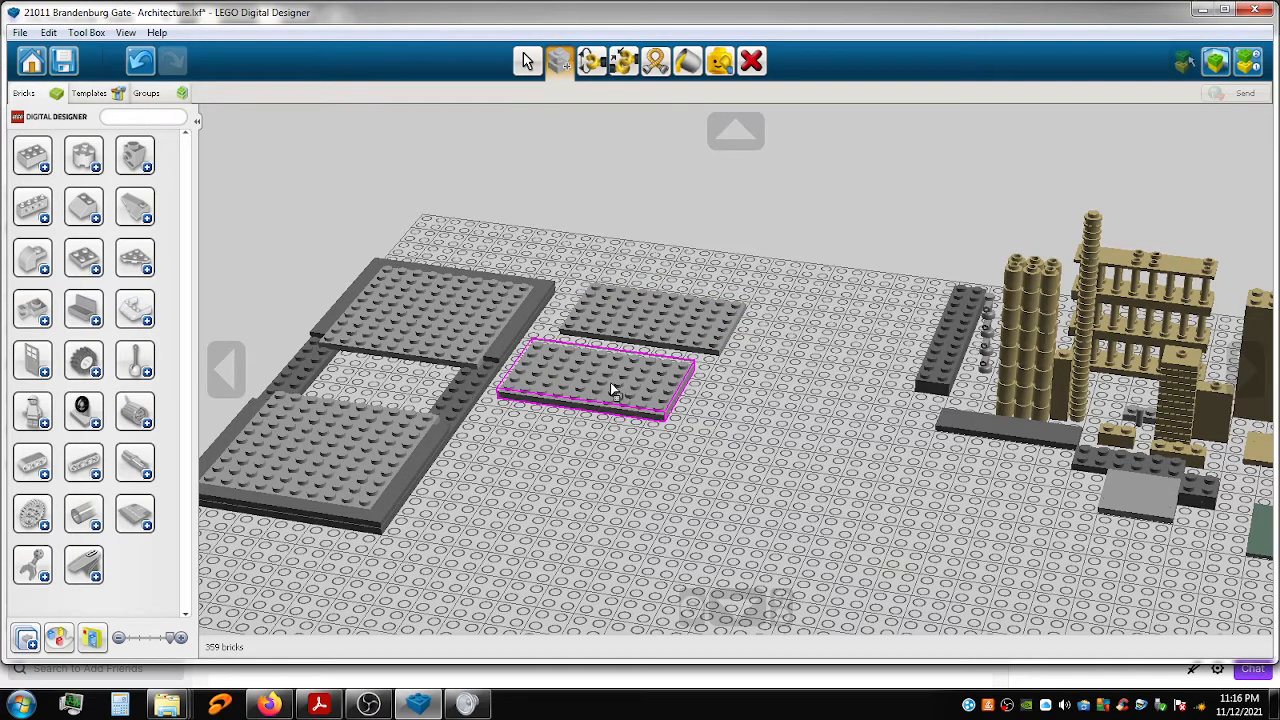
key(ctrl+z)
Move the cloned light grey plate into the remaining gap in the middle of the frame.
click(525, 58)
drag(679, 321, 405, 377)
Rotate the two dark grey 1x8 flat tiles lengthwise and fit one into the gap along each long edge of the frame.
drag(1146, 465, 968, 468)
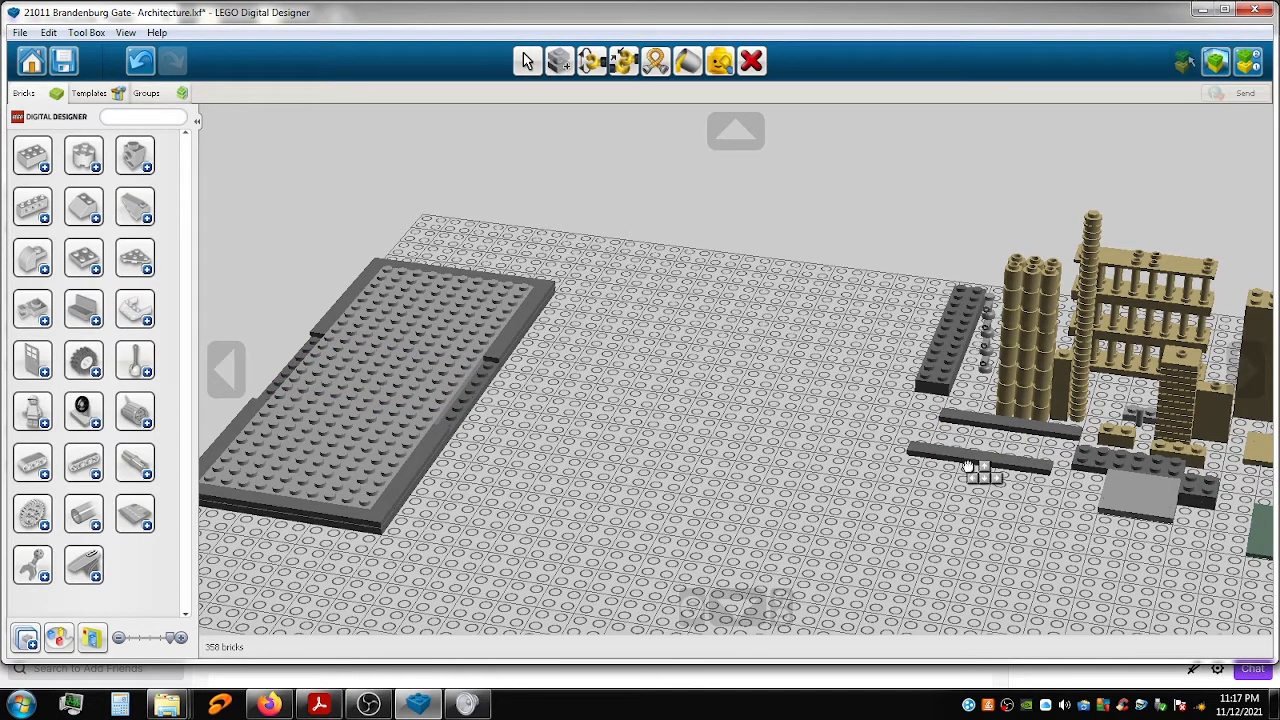
key(Right)
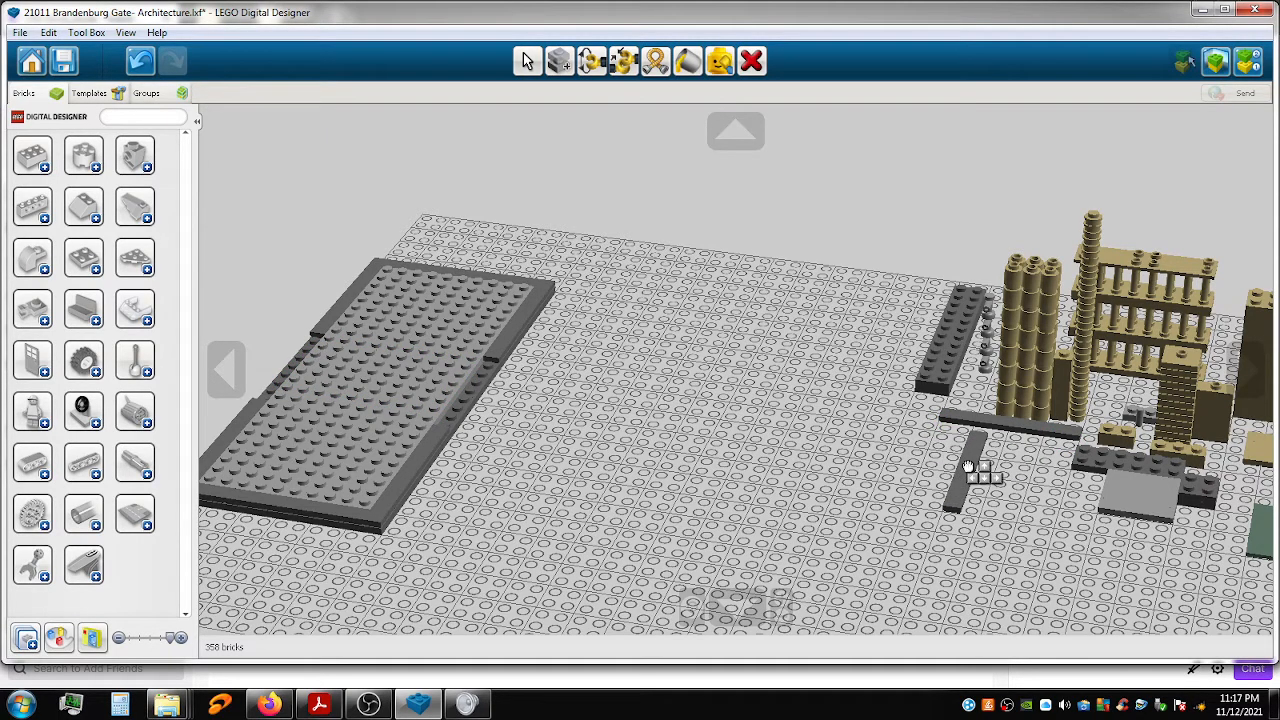
drag(968, 467, 850, 458)
drag(751, 458, 292, 367)
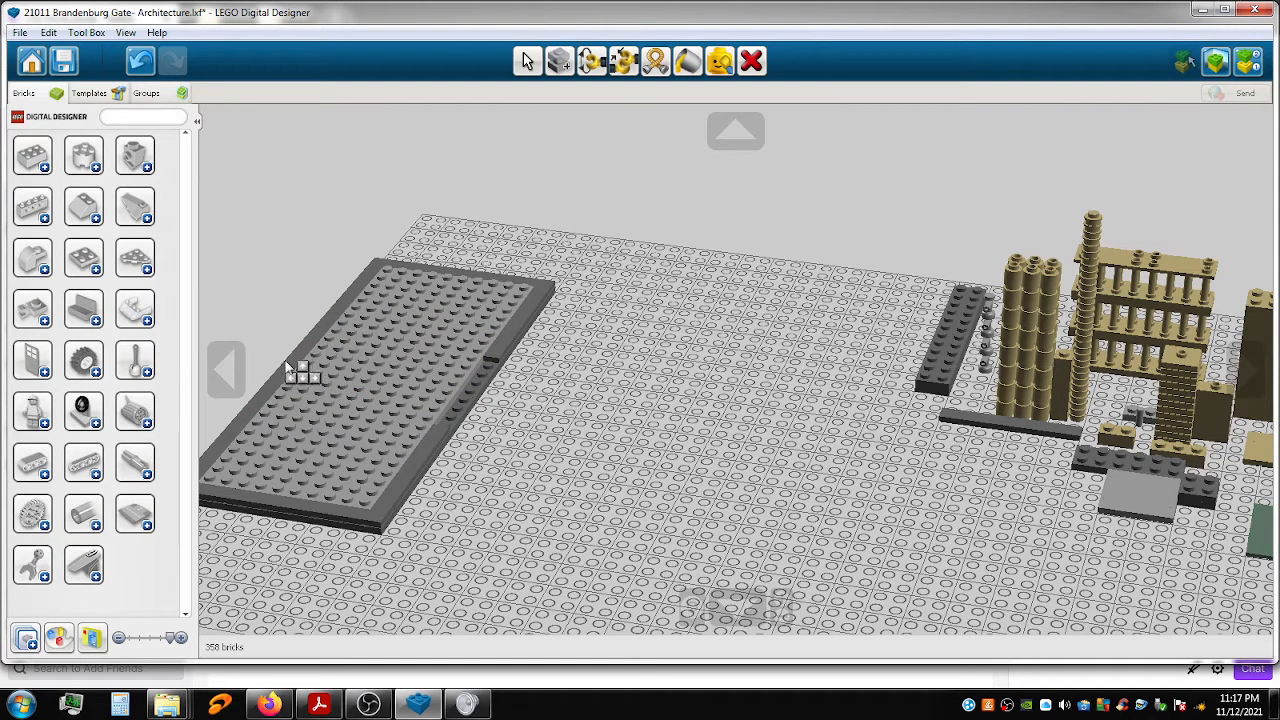
click(286, 361)
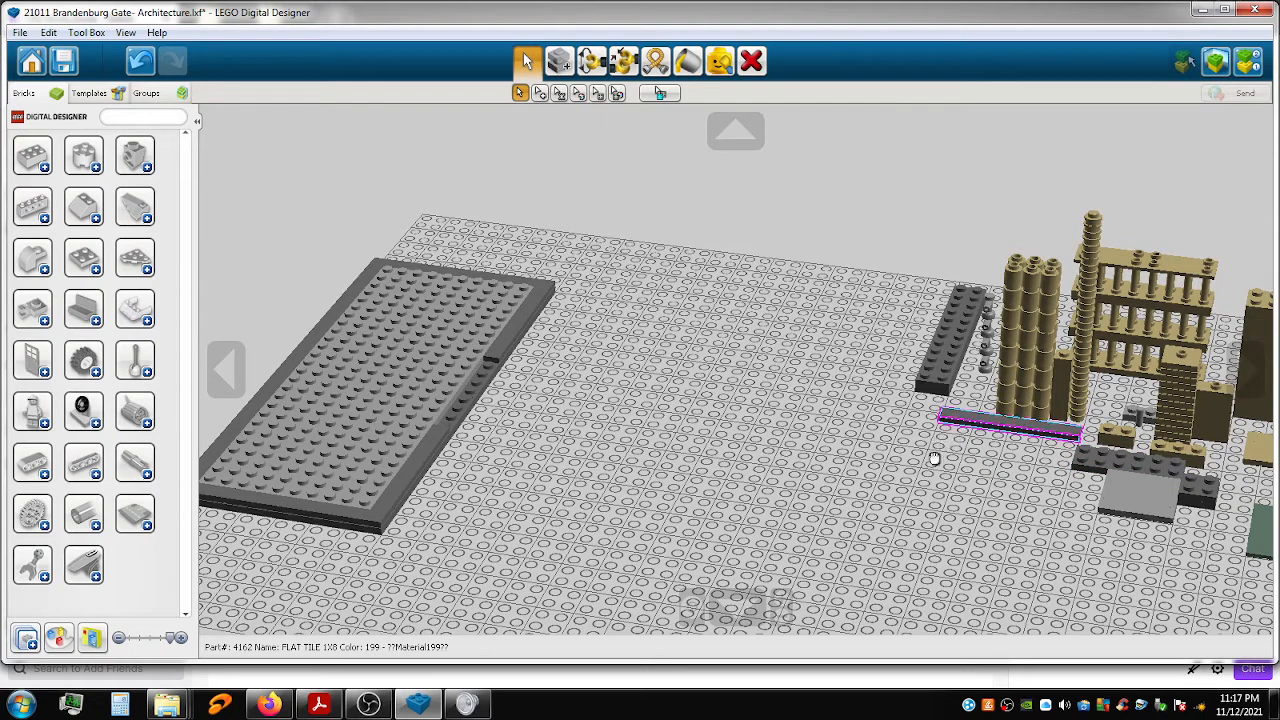
click(934, 458)
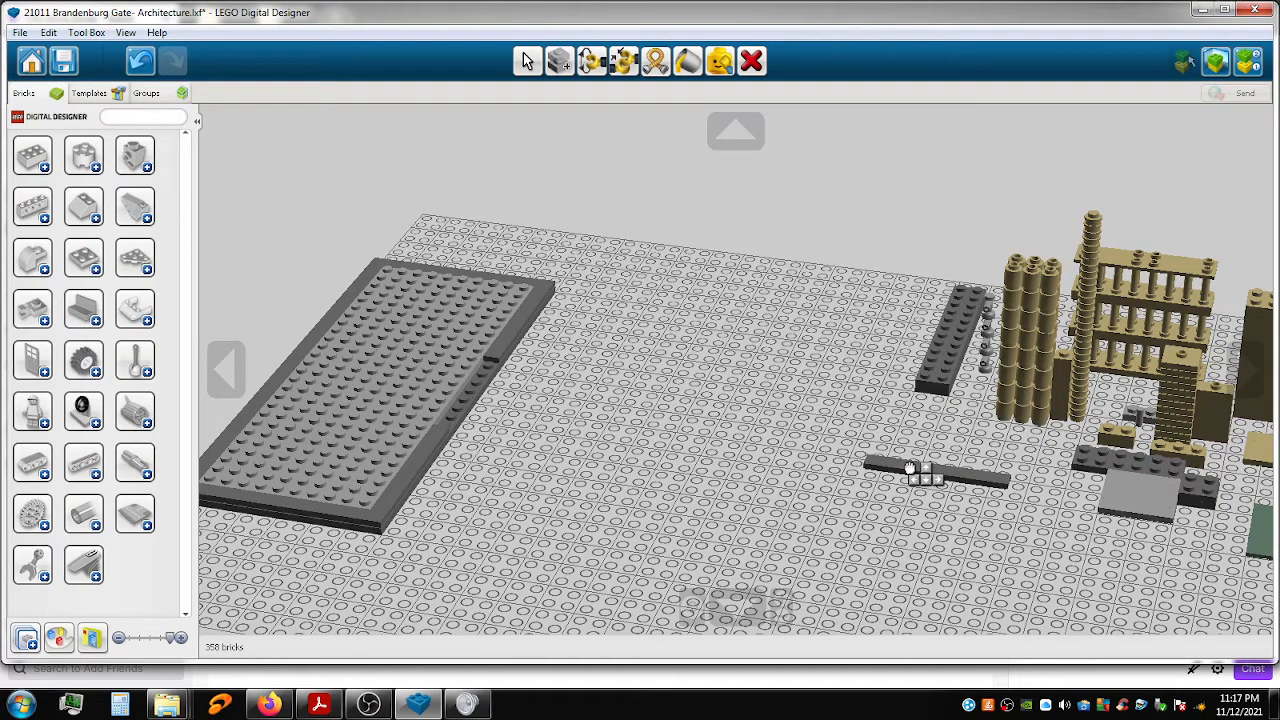
key(Left)
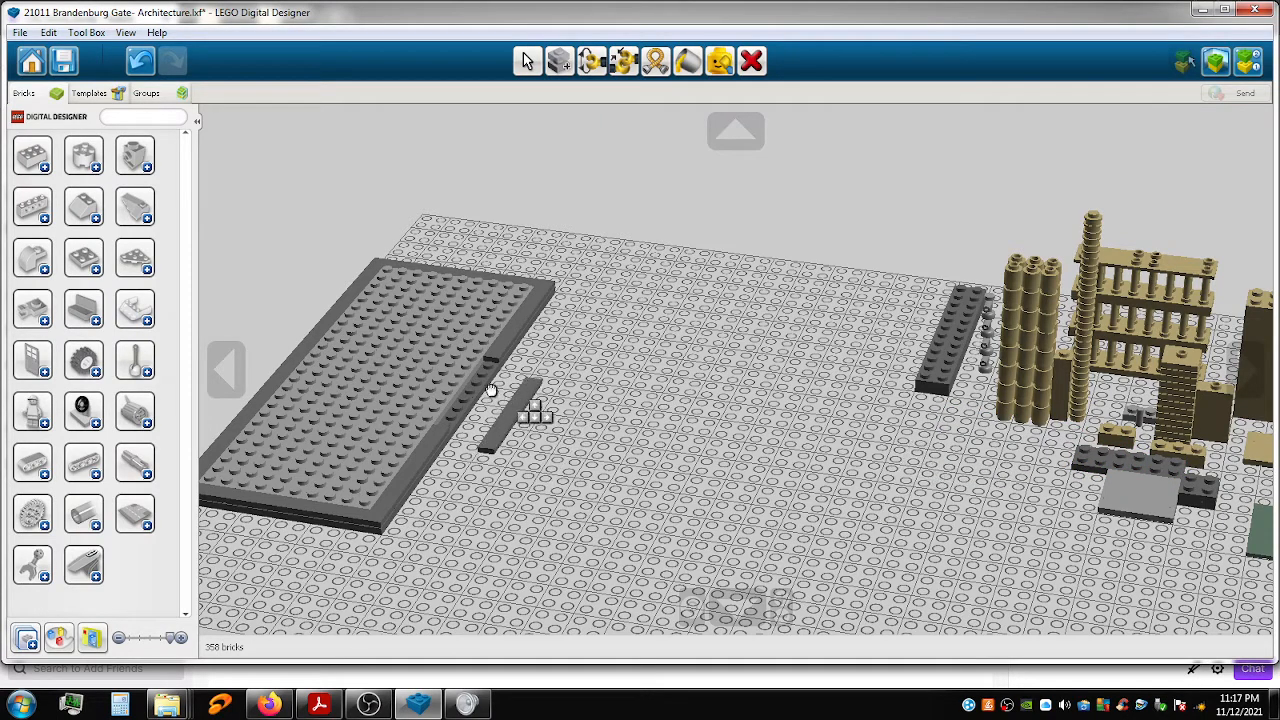
click(492, 393)
click(626, 405)
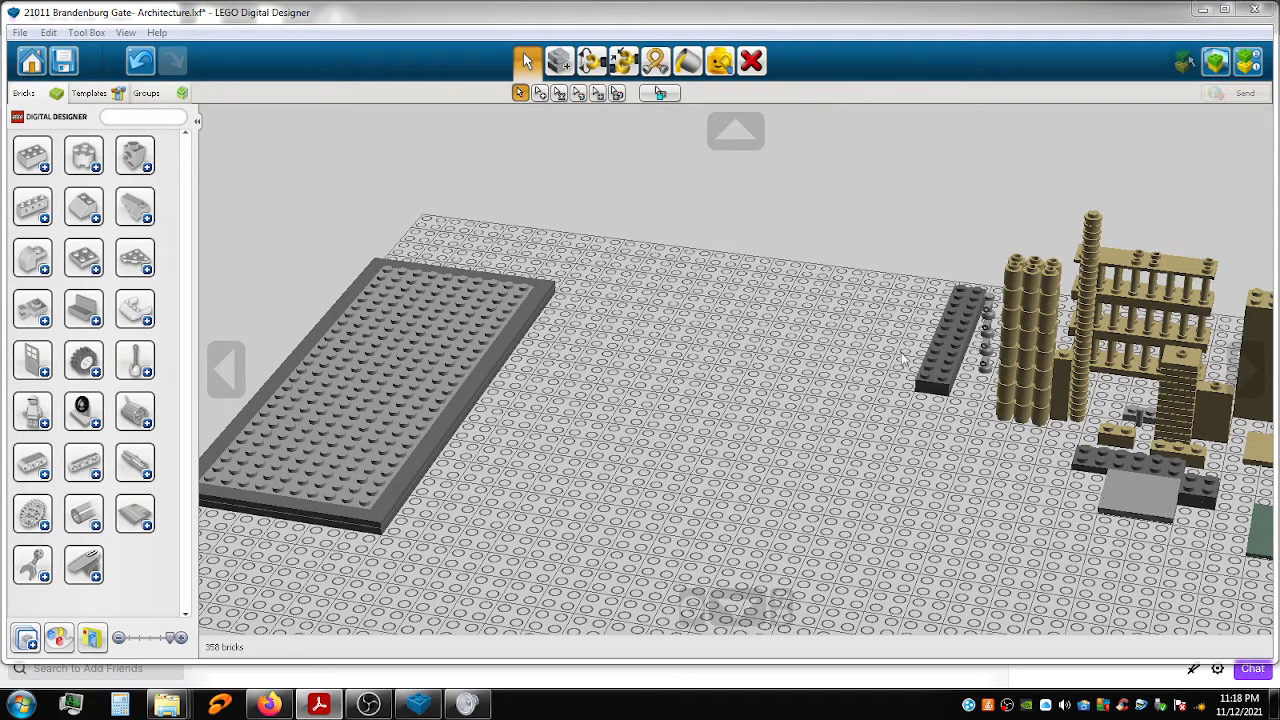
Attach the two long dark grey plates end to end along the middle of the base's underside.
drag(944, 356, 565, 330)
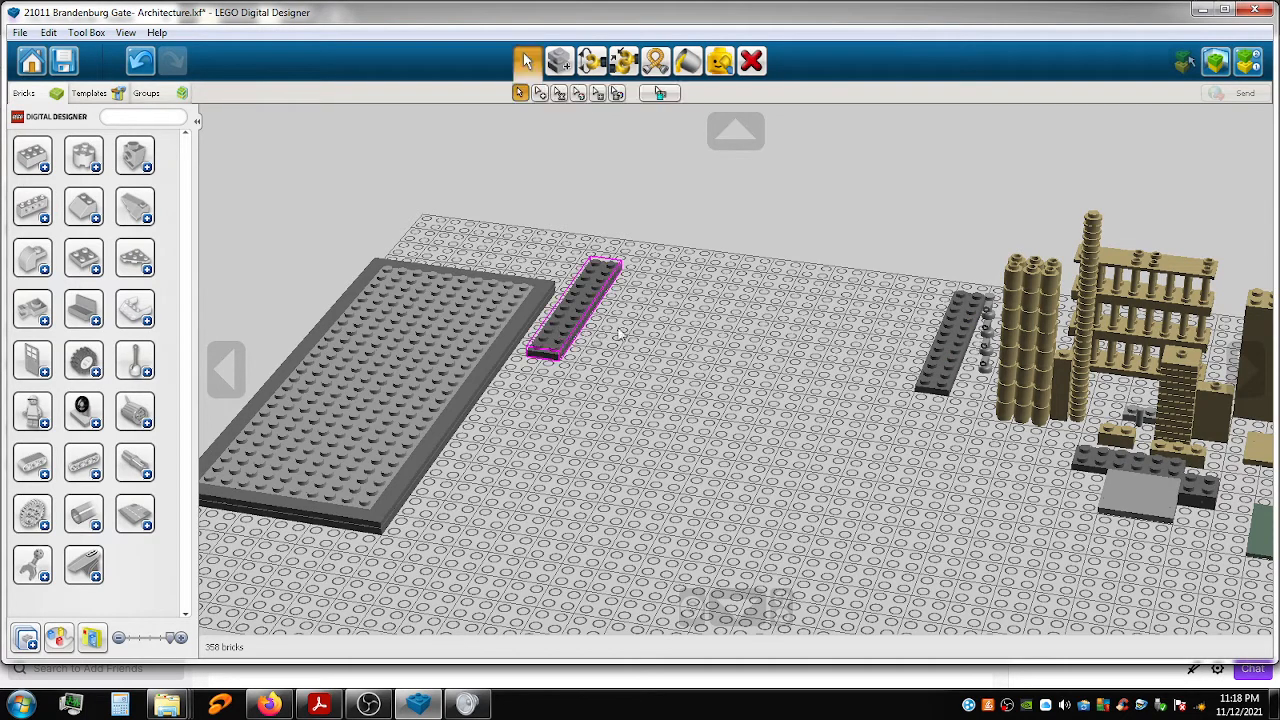
drag(958, 343, 513, 416)
right_drag(452, 515, 566, 357)
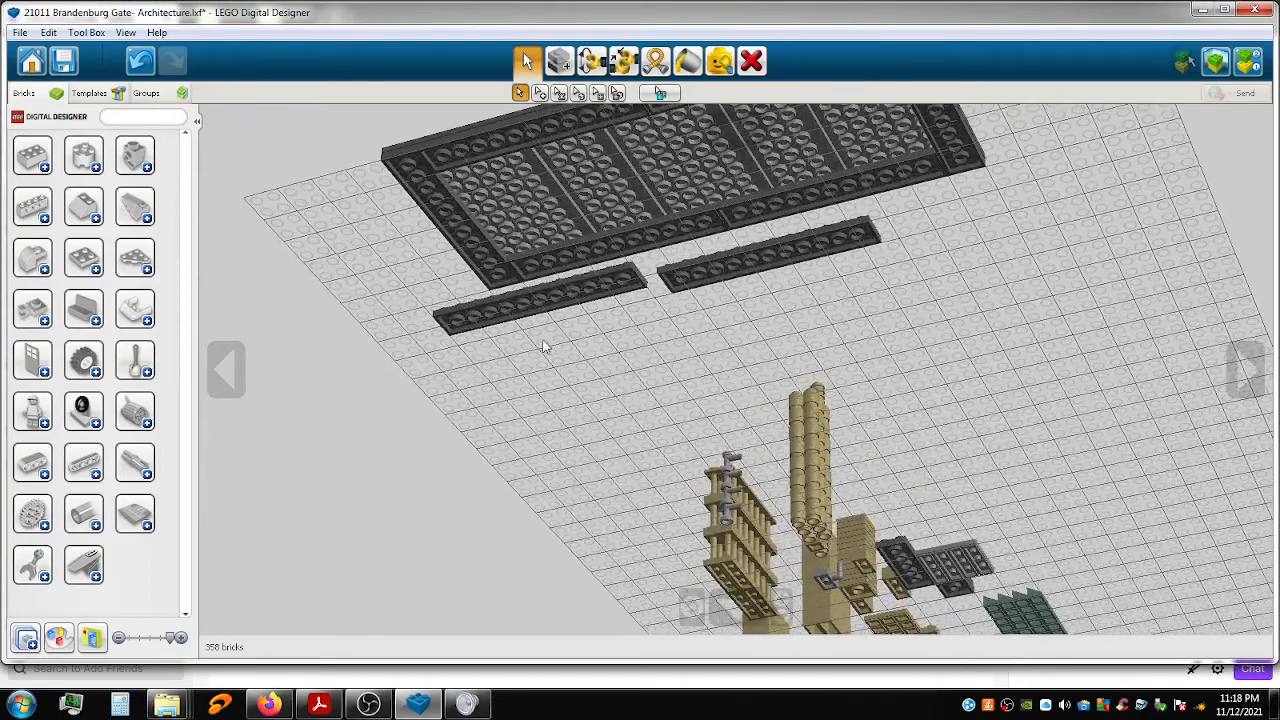
drag(503, 310, 541, 204)
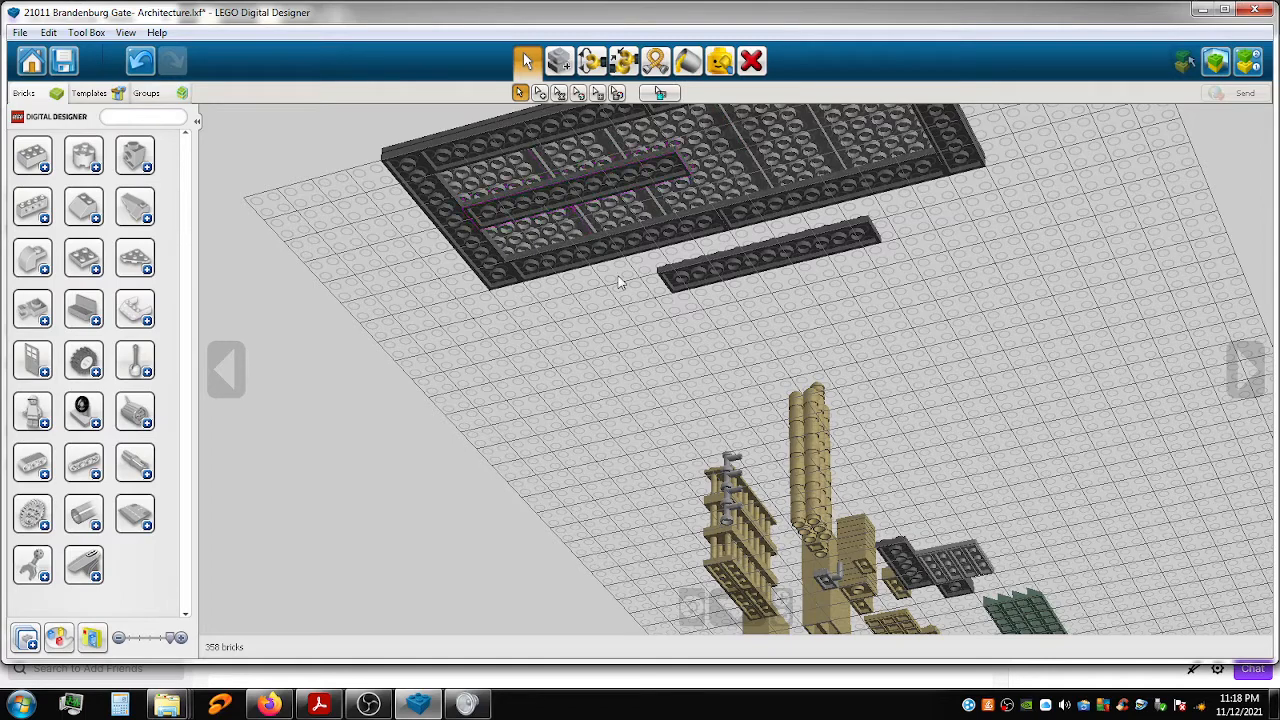
middle_drag(612, 302, 612, 354)
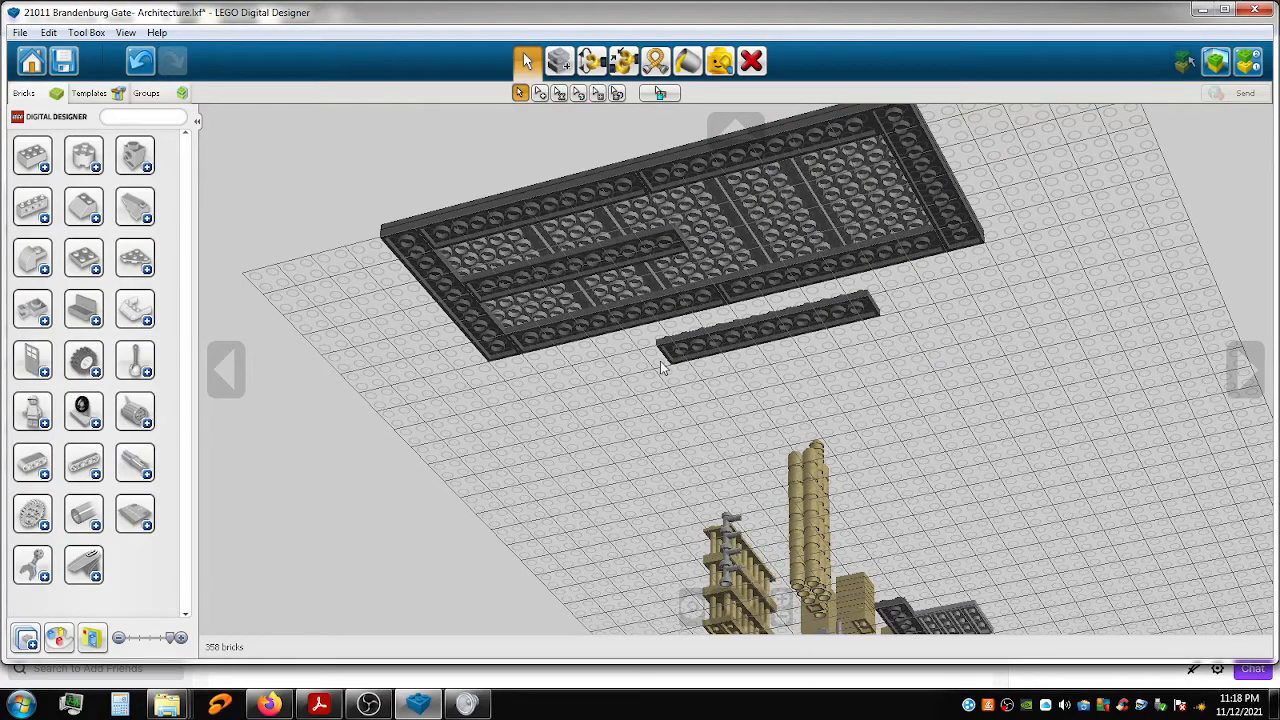
drag(748, 338, 768, 230)
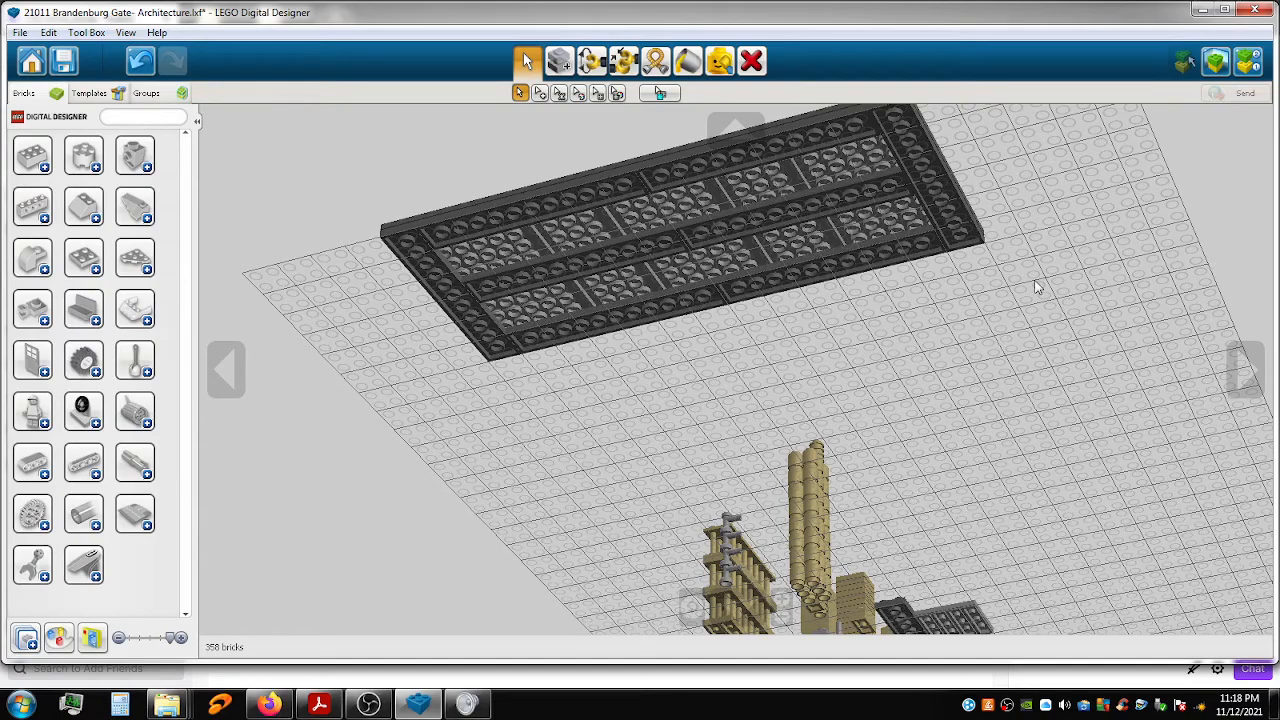
shift+right_drag(948, 317, 607, 520)
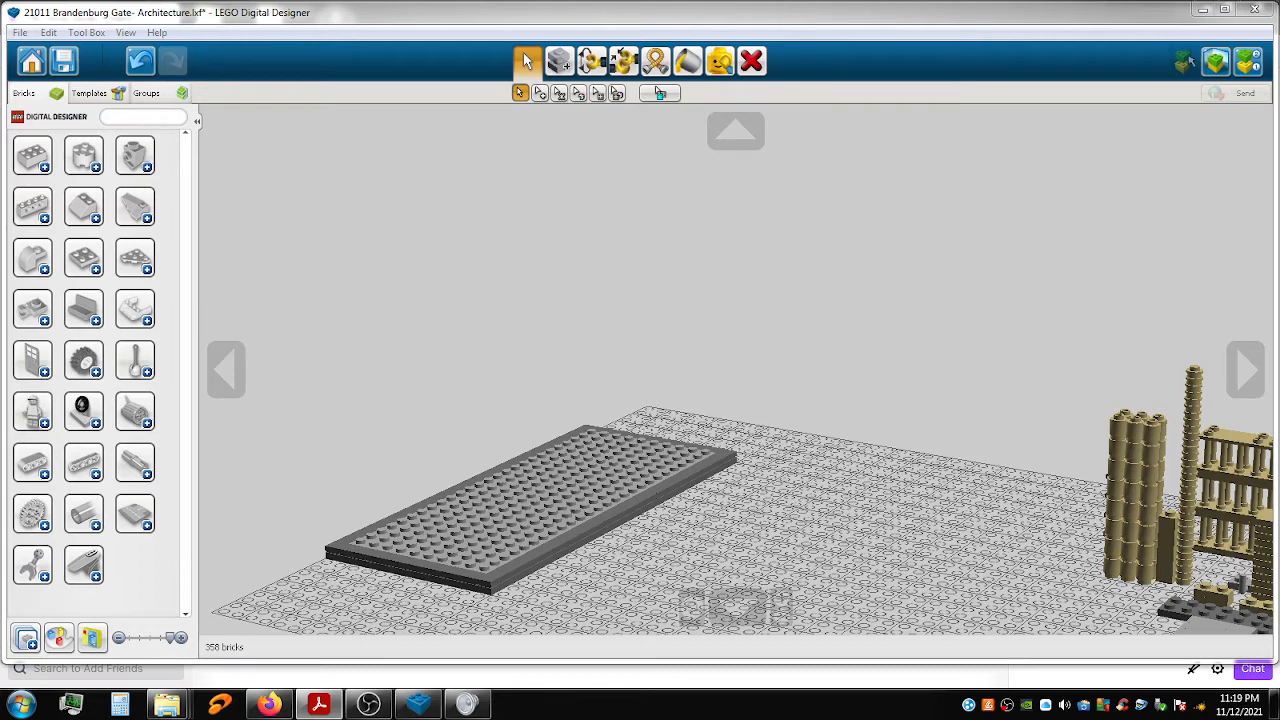
Bring two light grey flat tiles from the parts area onto the baseplate beside the base.
right_drag(950, 481, 928, 529)
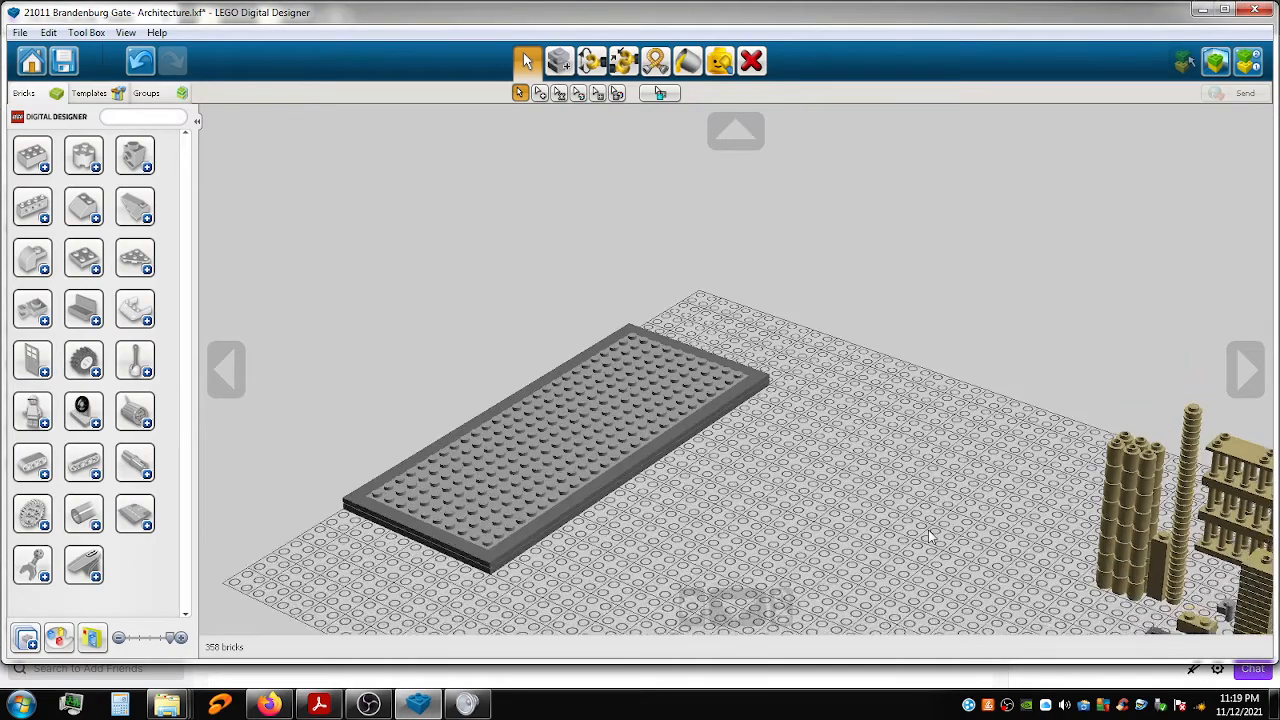
middle_drag(922, 480, 734, 357)
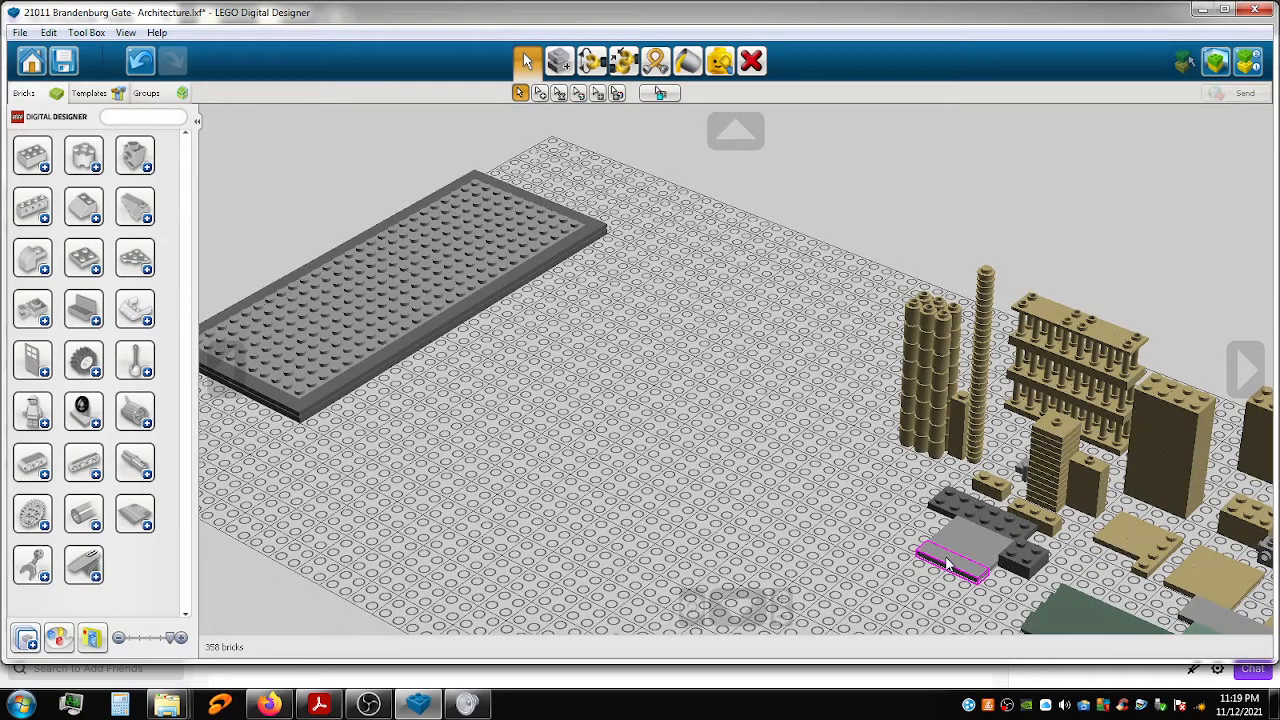
middle_drag(884, 562, 790, 510)
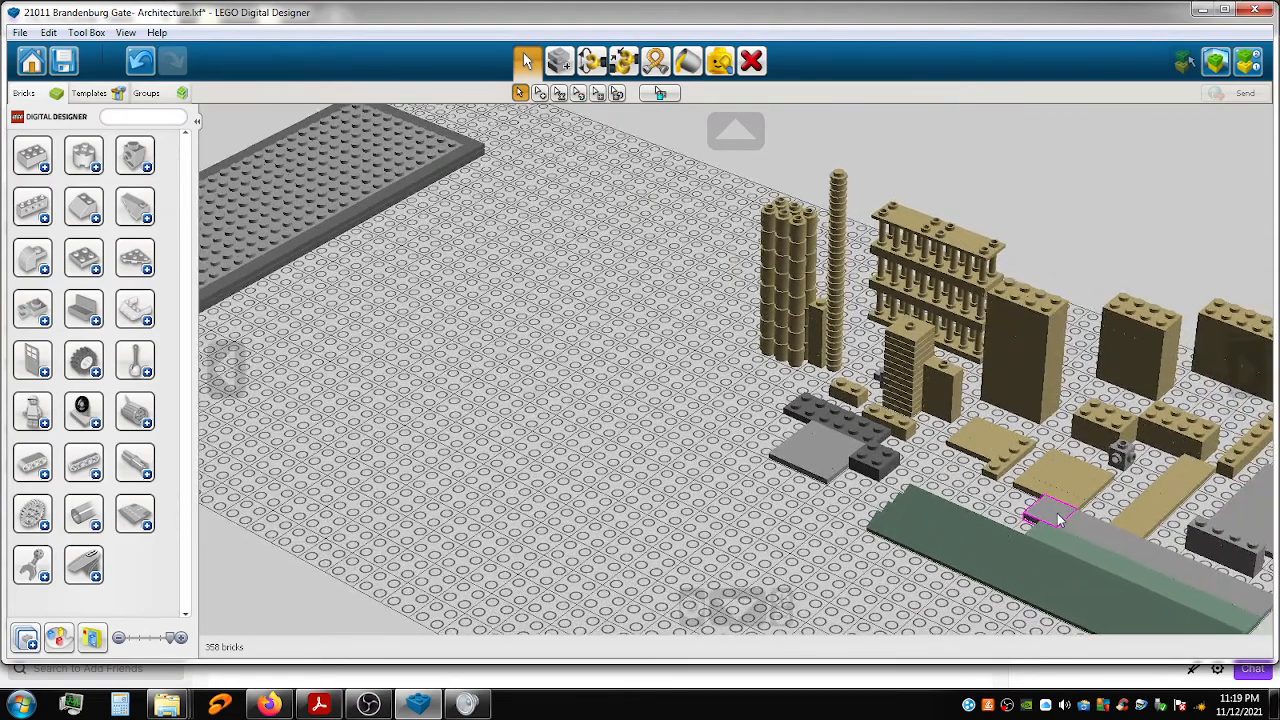
middle_drag(1136, 505, 1048, 520)
middle_drag(1200, 568, 1196, 569)
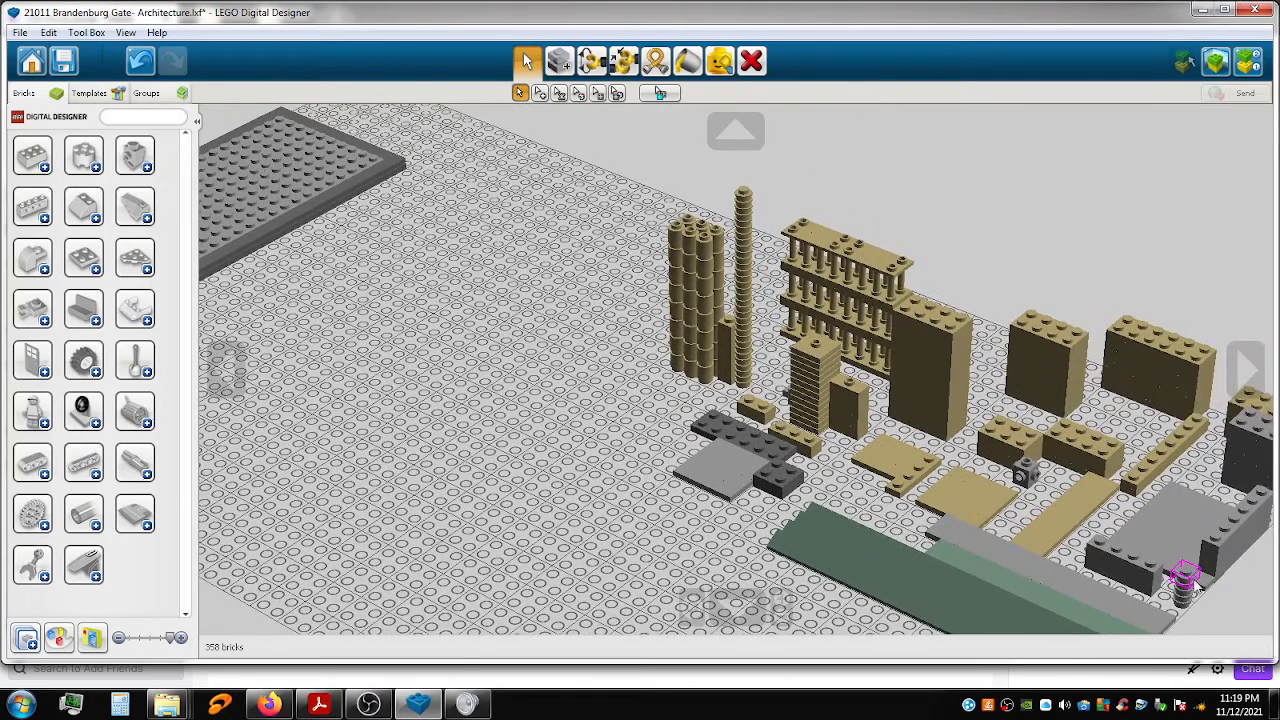
click(1199, 580)
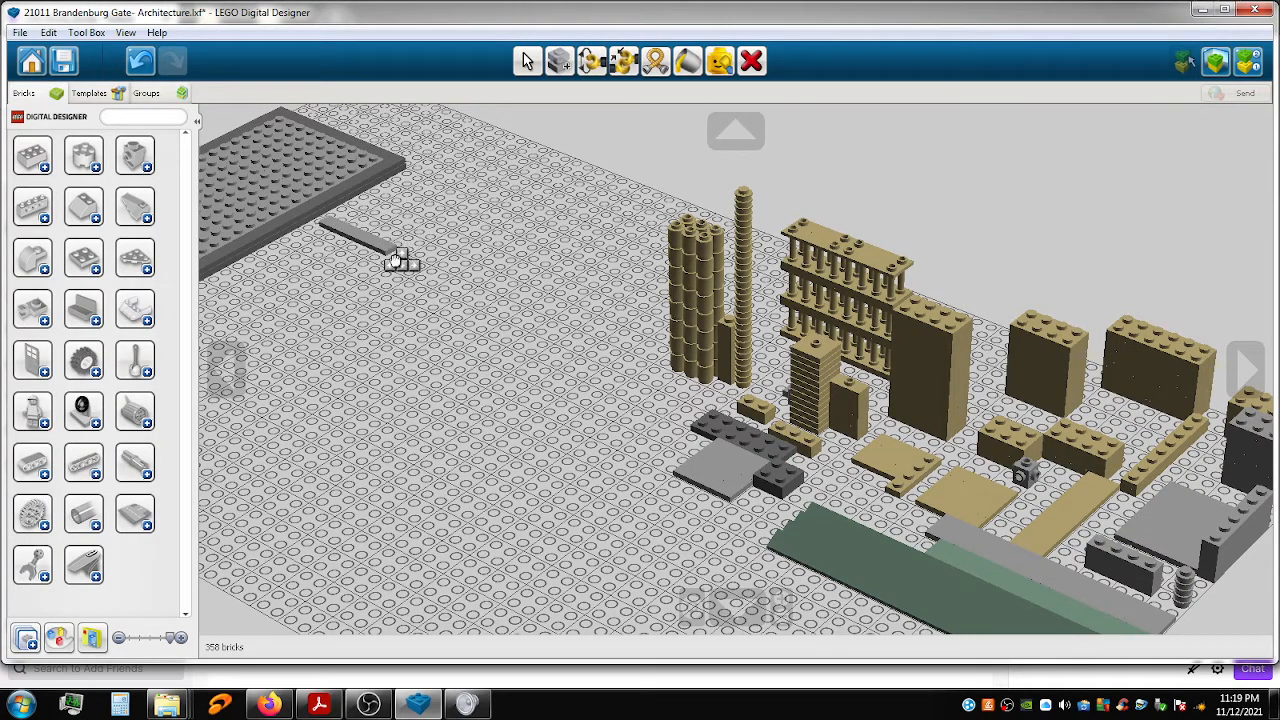
click(398, 261)
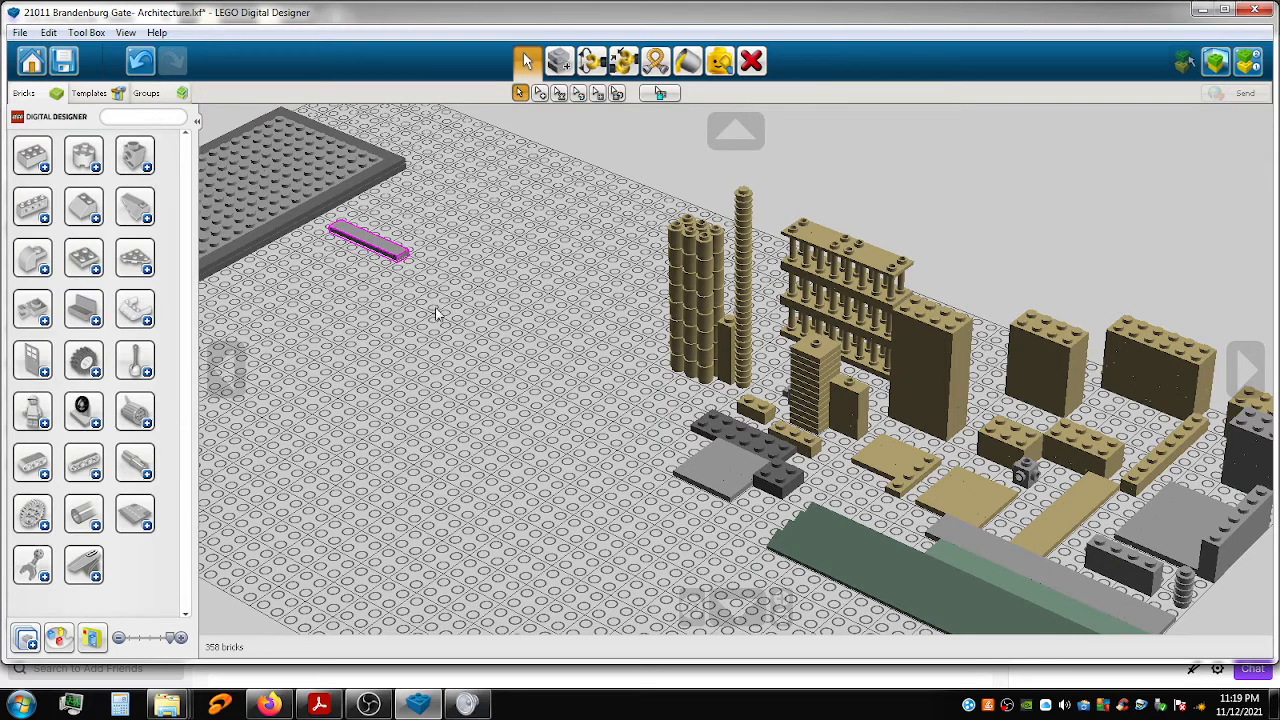
click(1143, 530)
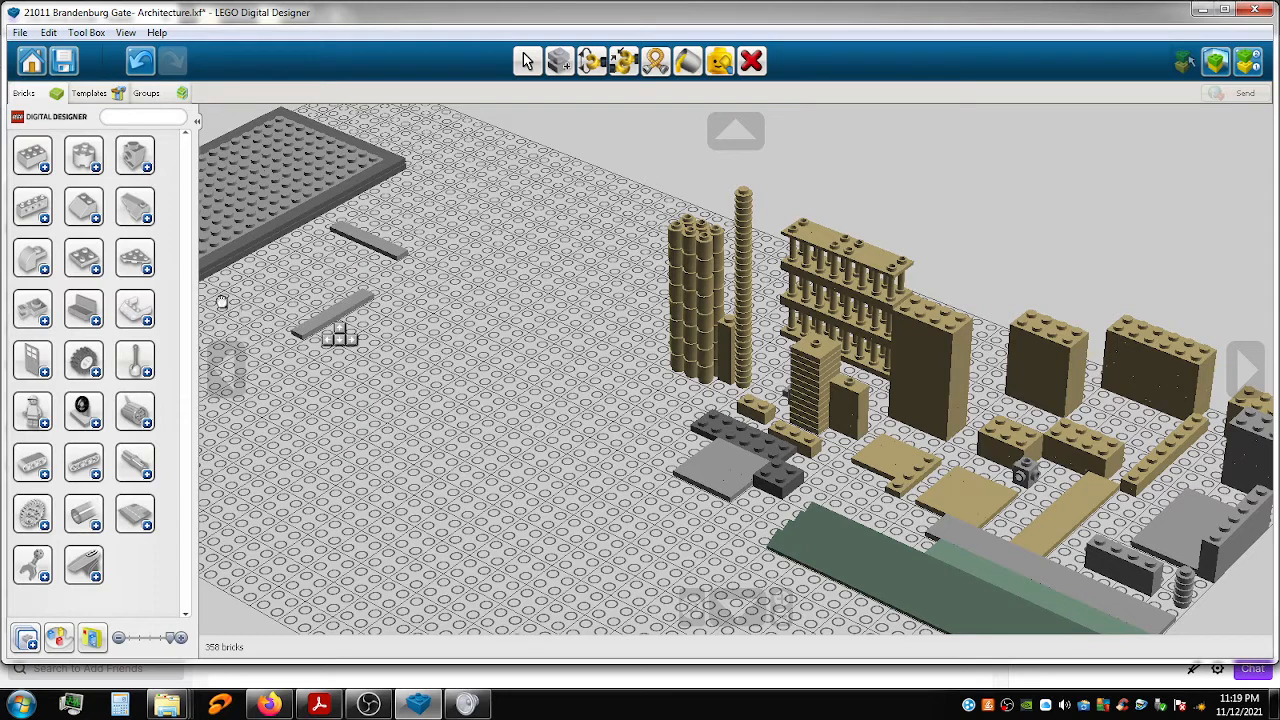
click(295, 290)
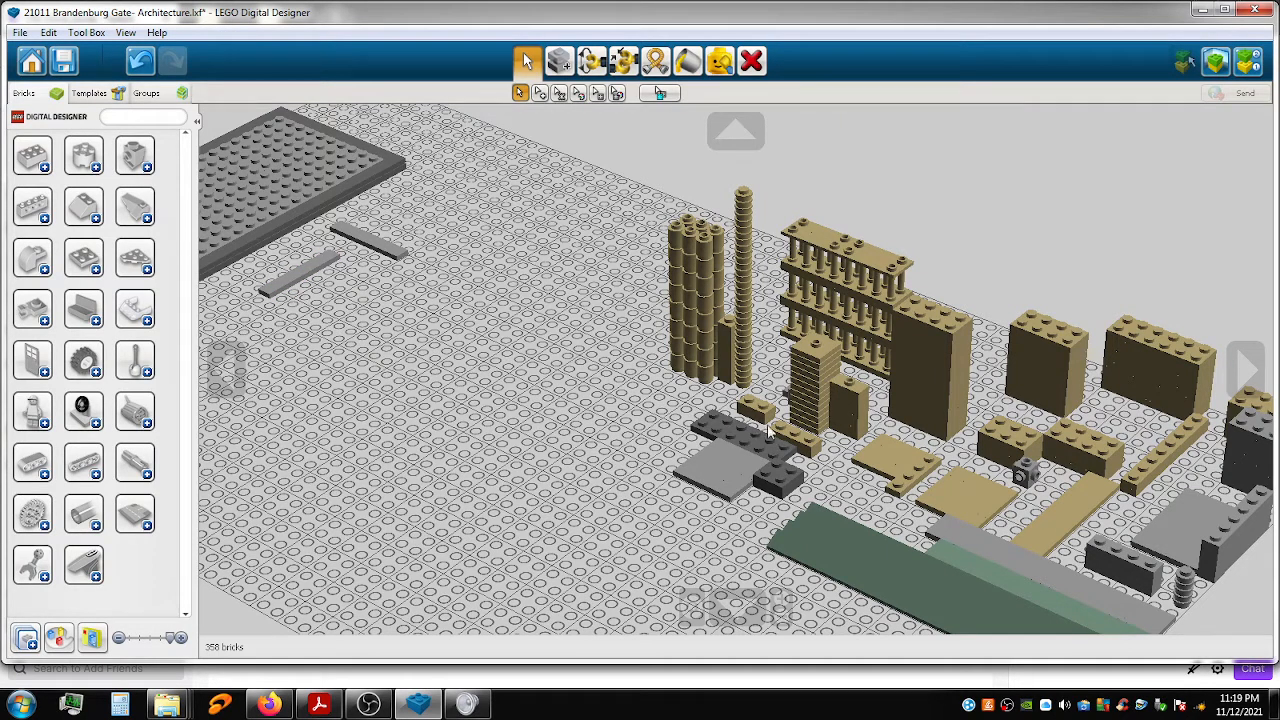
Select the upper four light grey 2x4 plates of the parts stack and move them next to the two tiles.
drag(1087, 455, 985, 473)
click(981, 466)
right_drag(960, 452, 911, 469)
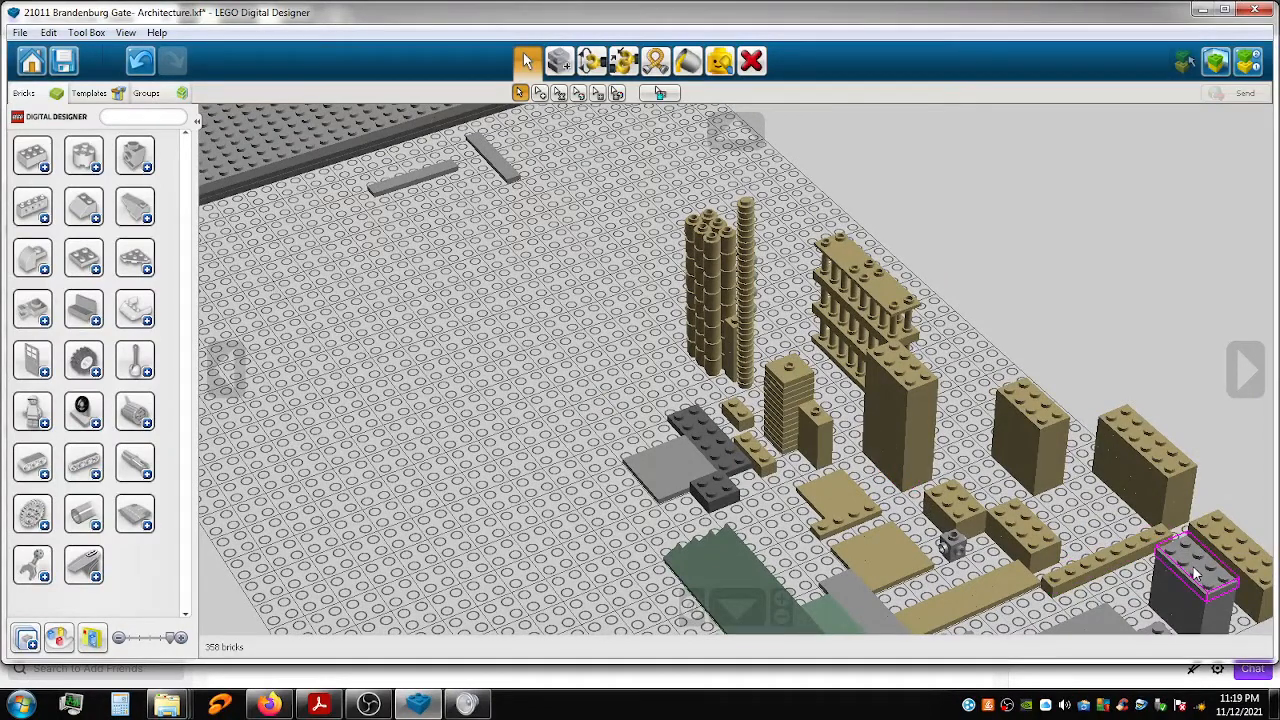
click(539, 92)
click(1205, 590)
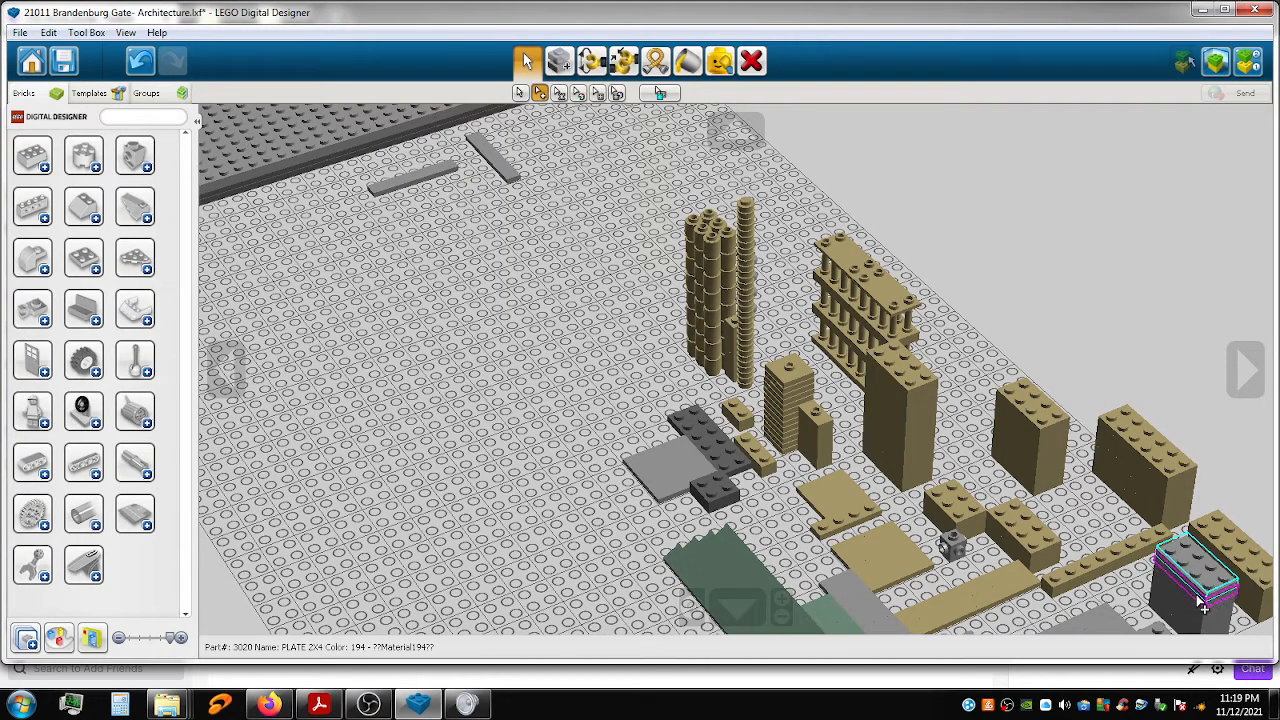
click(1219, 620)
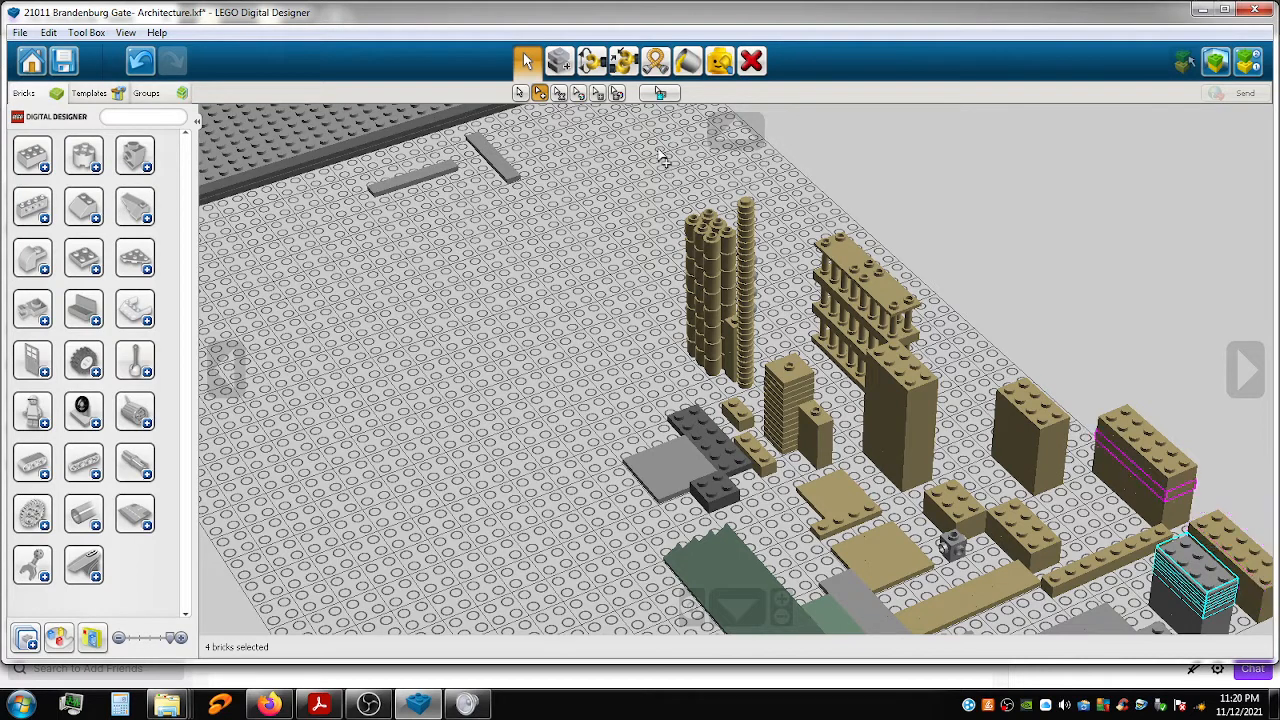
key(v)
drag(1205, 585, 400, 237)
Spread the four 2x4 plates into a row beside the base and add two more 2x4 plates from the stack.
click(297, 232)
drag(300, 230, 466, 208)
click(315, 237)
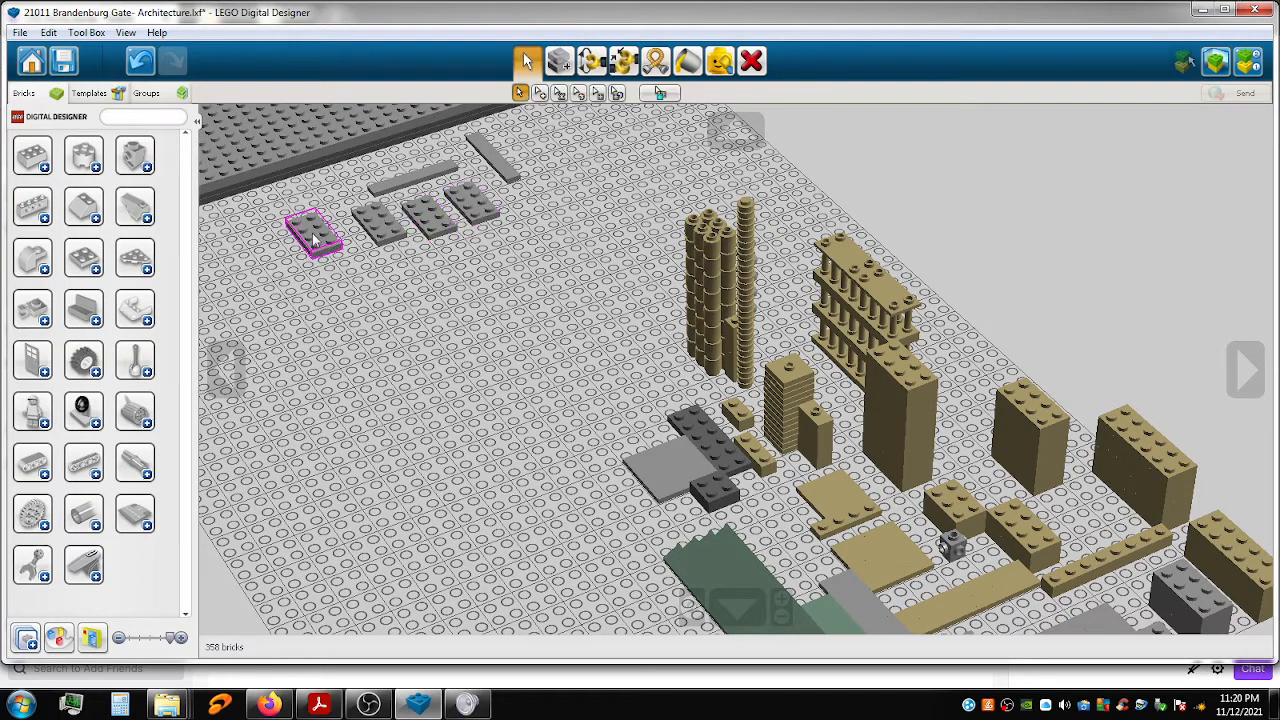
mouse_move(313, 237)
mouse_down()
mouse_move(326, 272)
mouse_move(332, 238)
mouse_up()
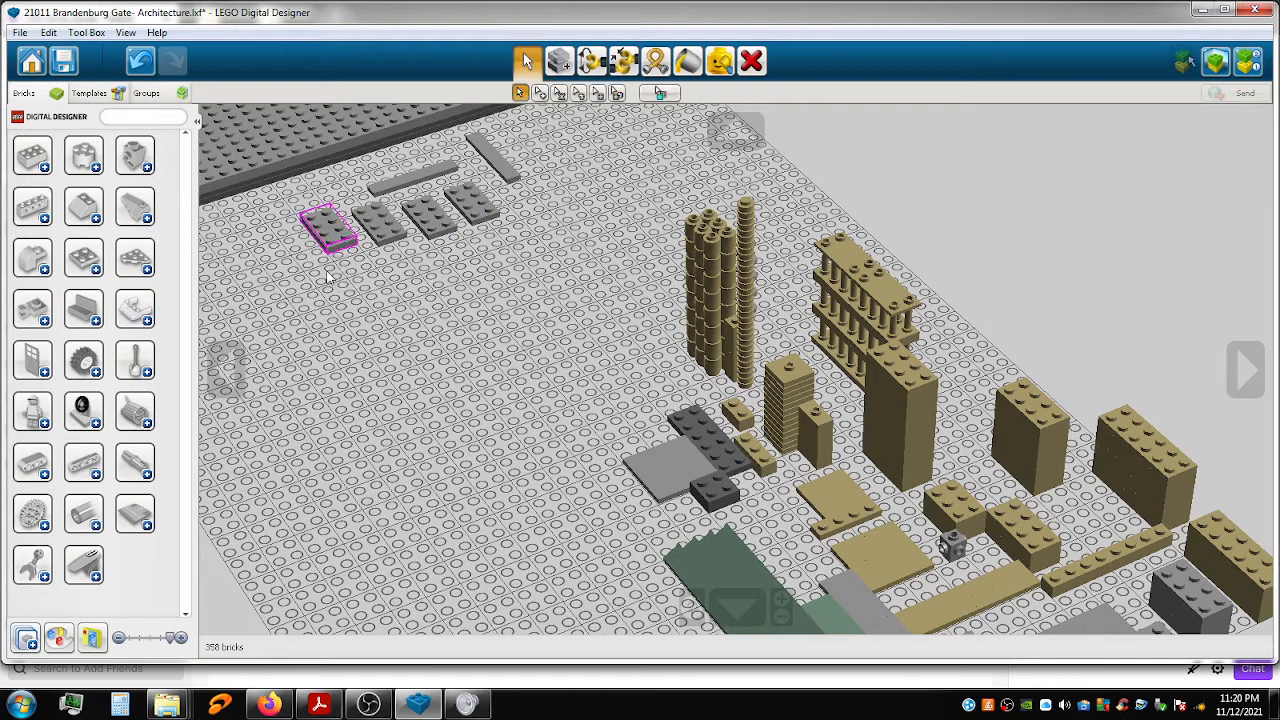
drag(1160, 578, 295, 252)
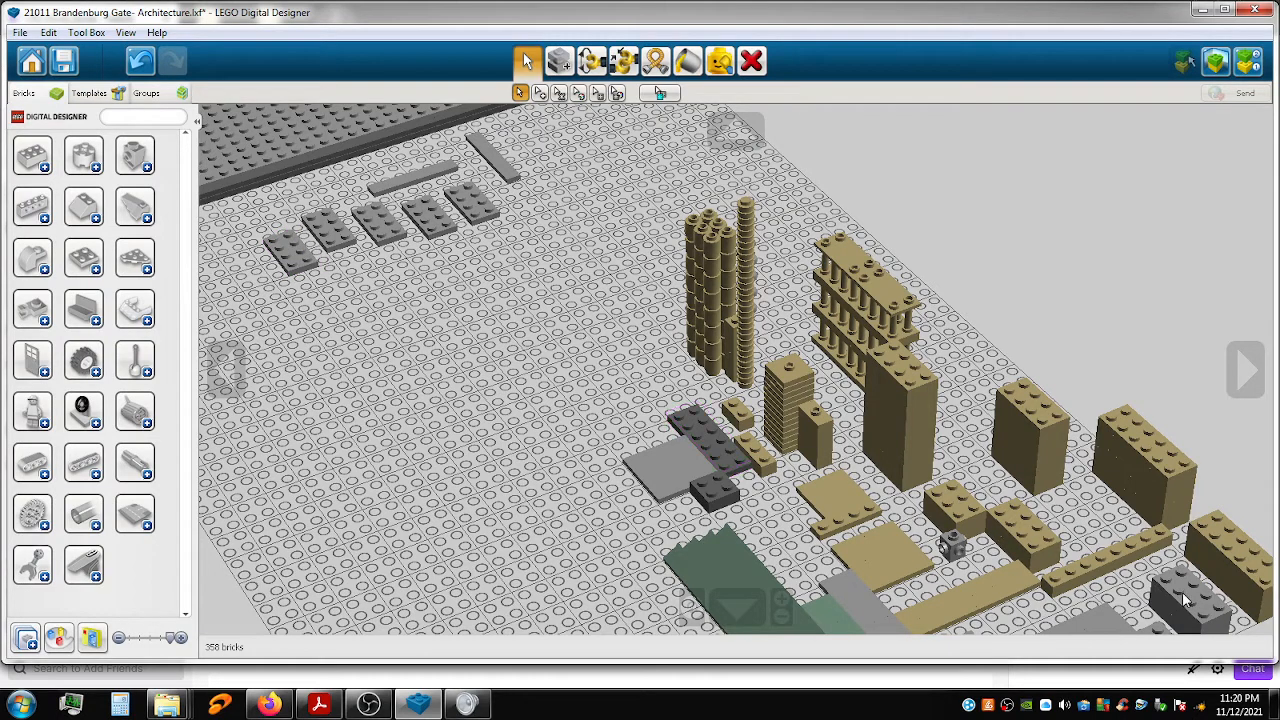
drag(1197, 602, 236, 253)
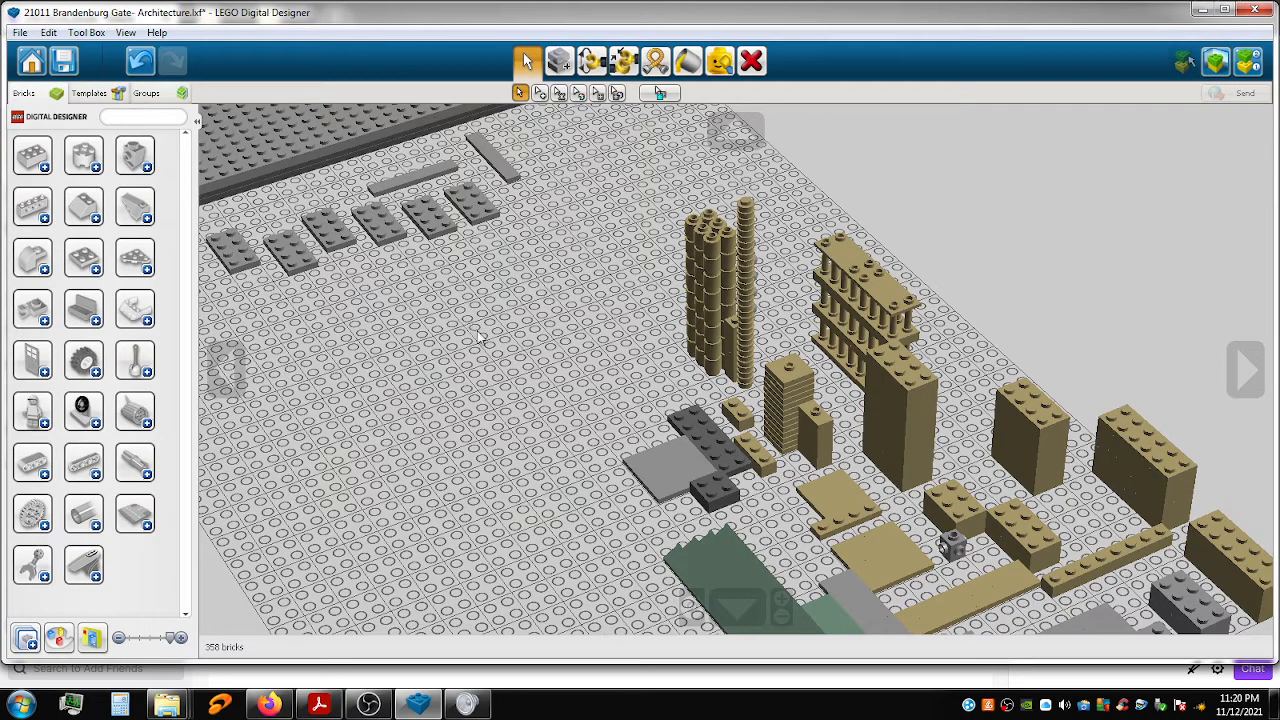
Rotate one light grey flat tile and place it lengthwise on the base's far stud row near the left corner.
shift+right_drag(541, 351, 700, 494)
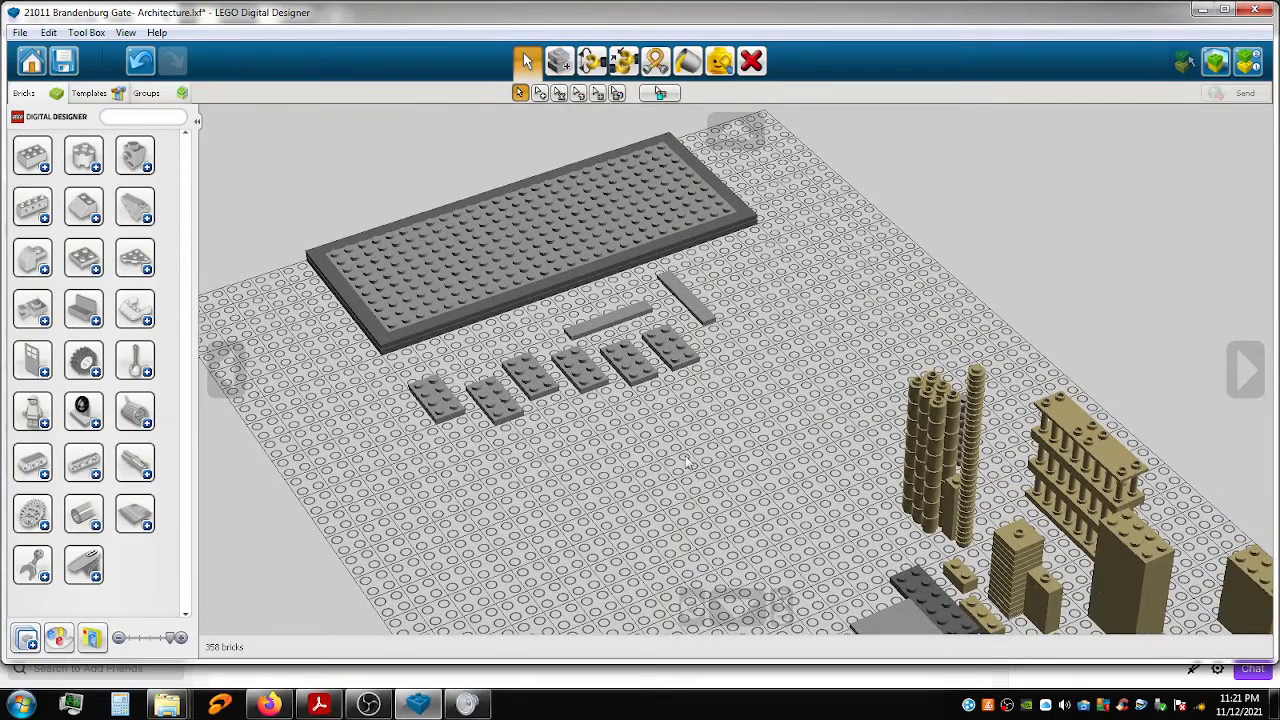
drag(698, 313, 363, 250)
key(Left)
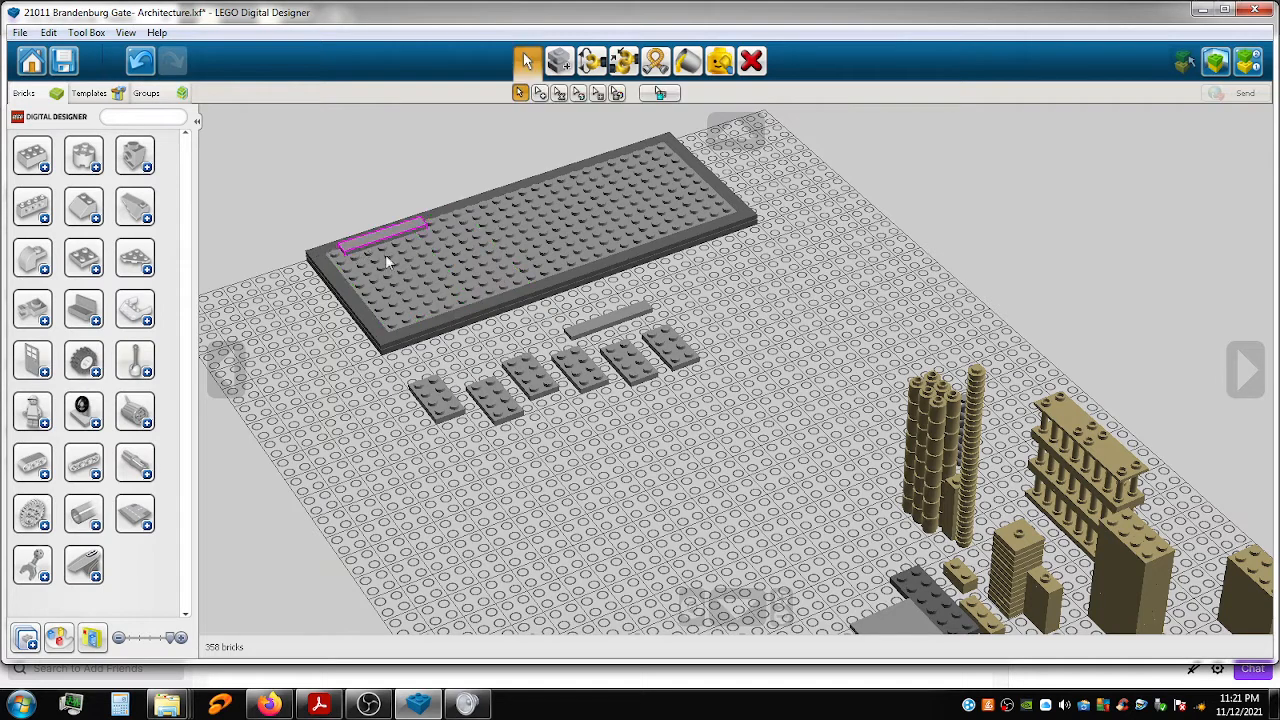
Place the remaining light grey 1x6 flat tile lengthwise on the base's far stud row near the right corner.
click(610, 322)
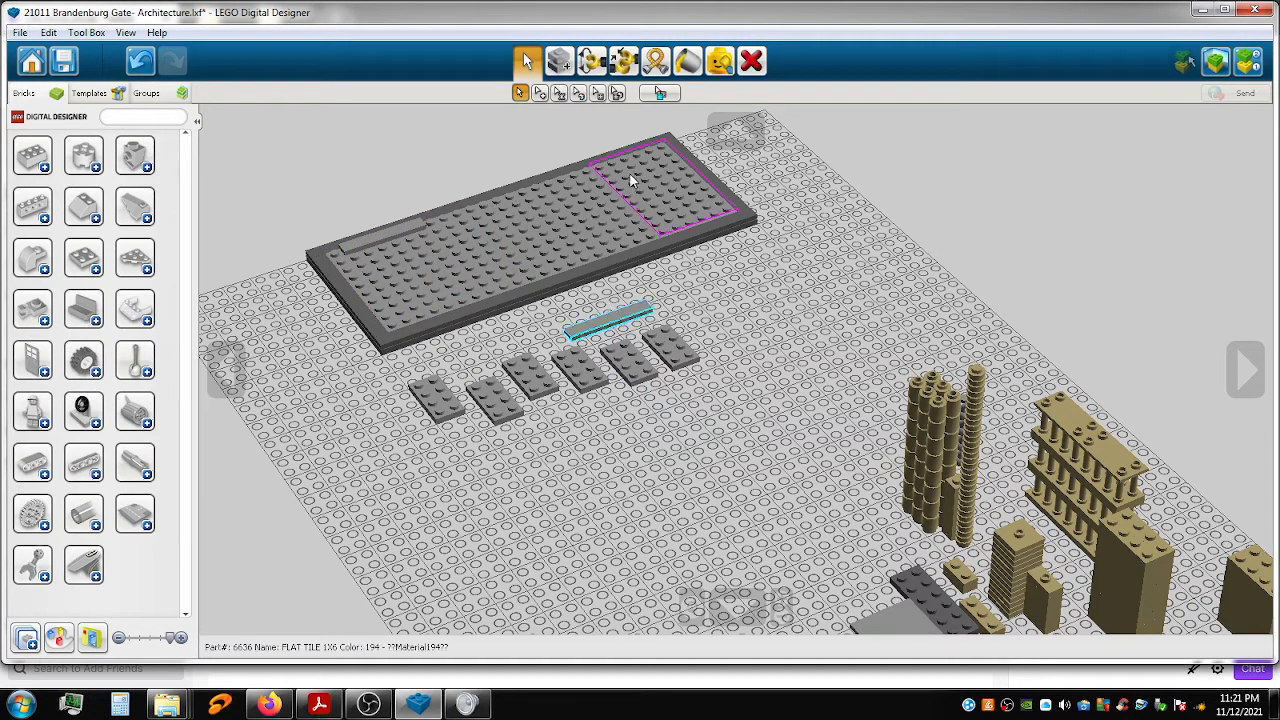
key(Escape)
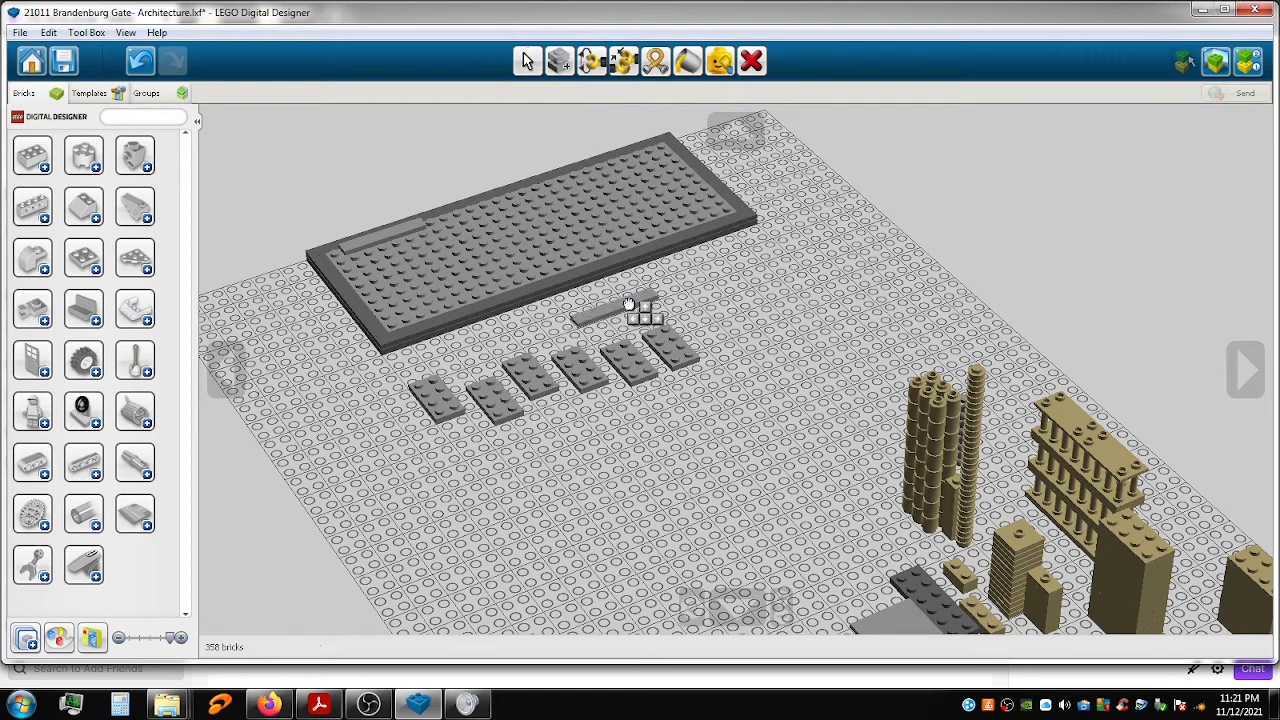
drag(632, 215, 642, 161)
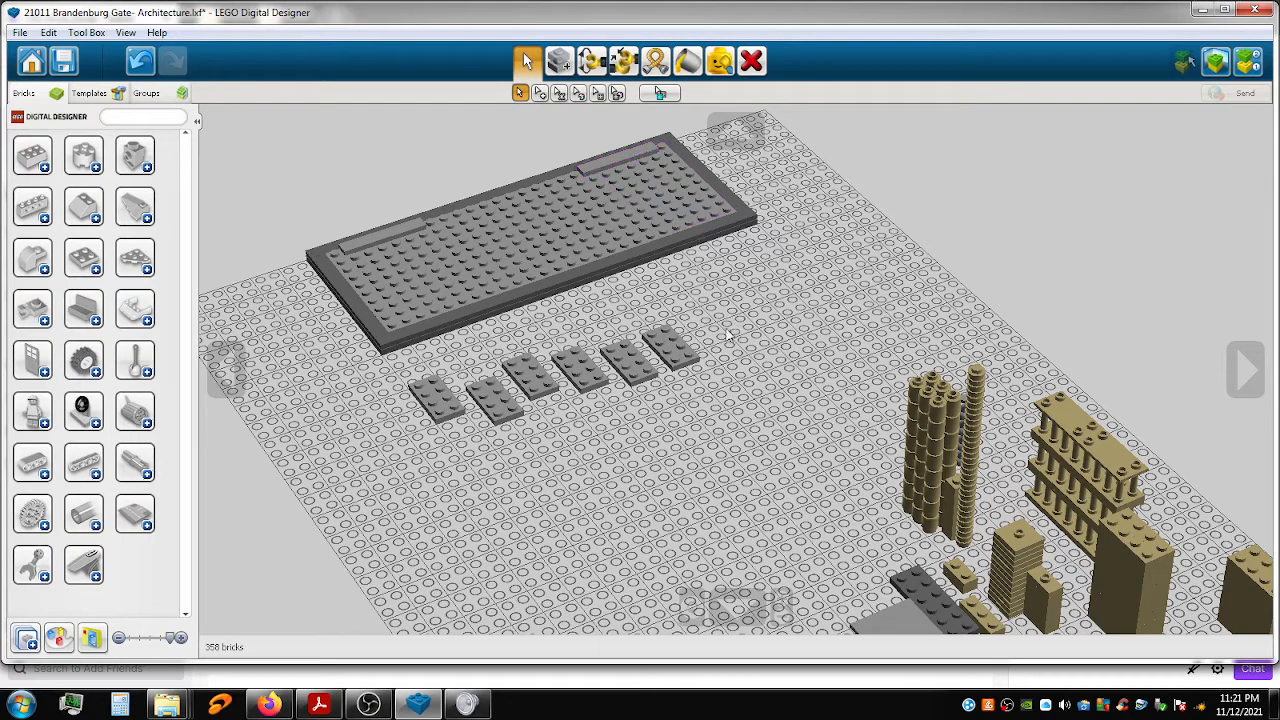
Set three light grey 2x4 plates side by side on the base directly in front of the right-hand flat tile.
drag(688, 337, 663, 170)
drag(624, 366, 630, 180)
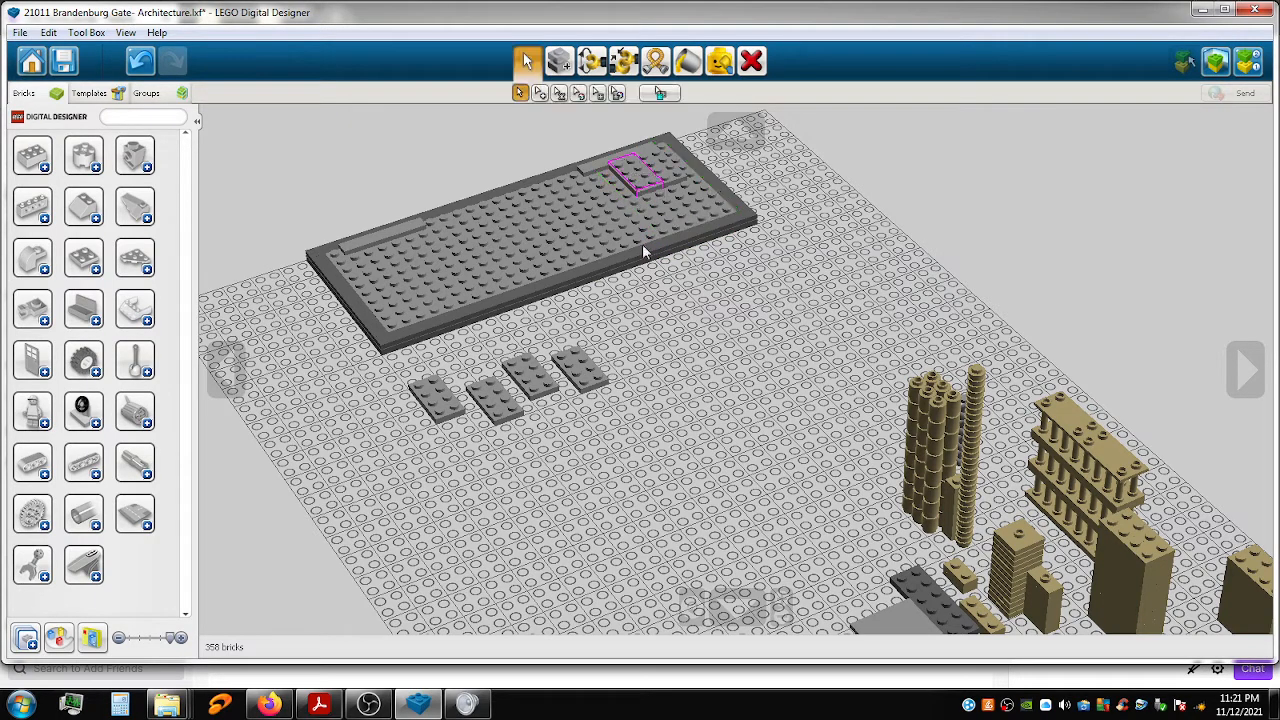
drag(606, 368, 615, 193)
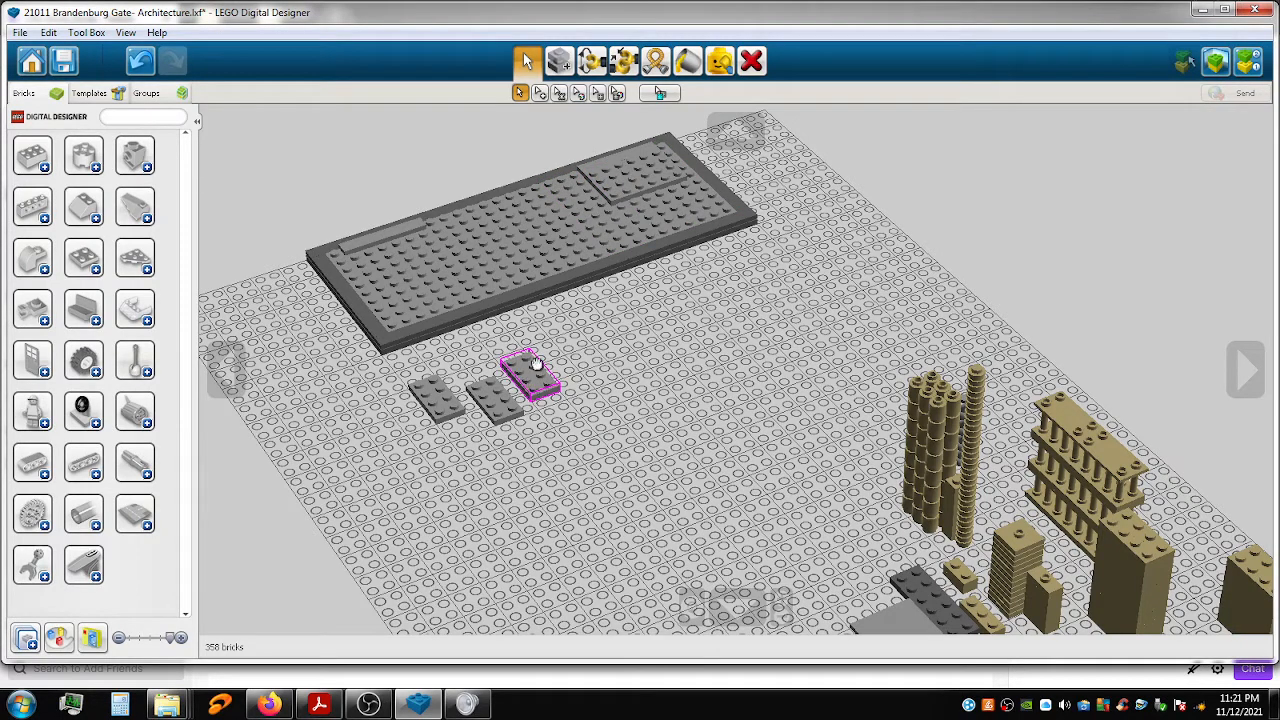
Set the other three light grey 2x4 plates side by side on the base directly in front of the left-hand flat tile.
drag(535, 365, 423, 258)
click(493, 405)
drag(500, 390, 394, 260)
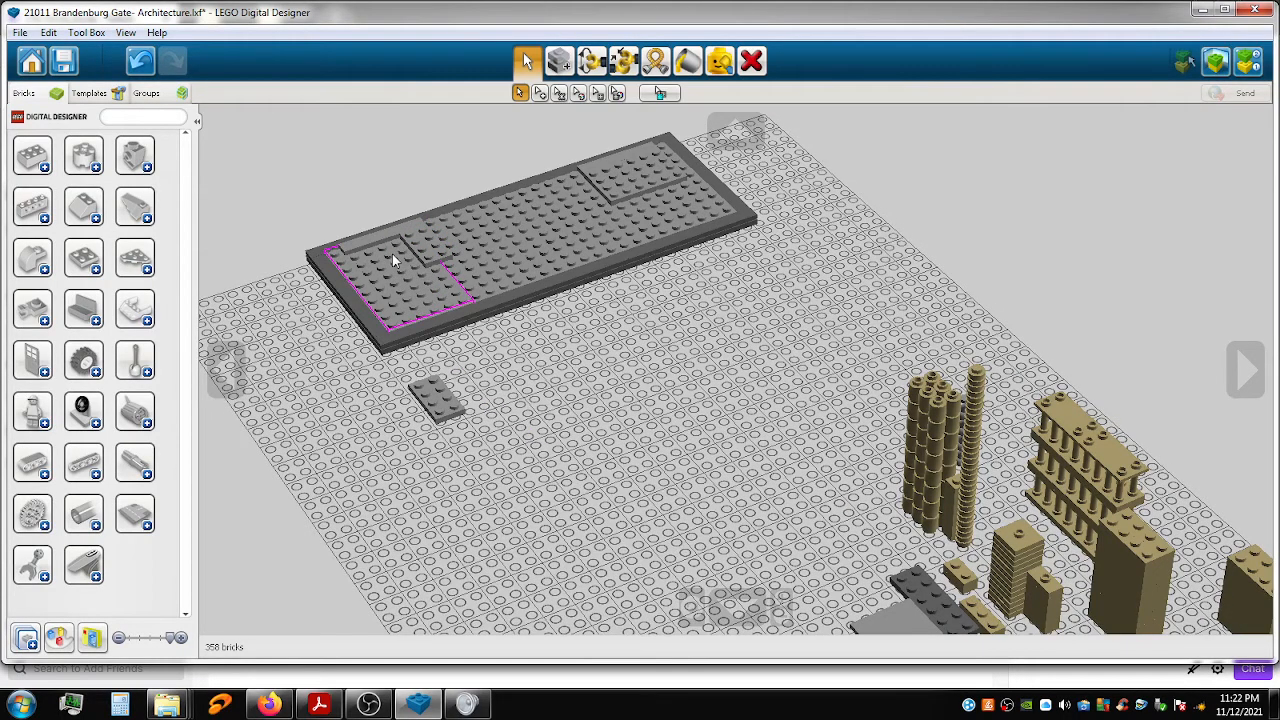
key(ctrl+z)
click(492, 398)
drag(490, 388, 390, 252)
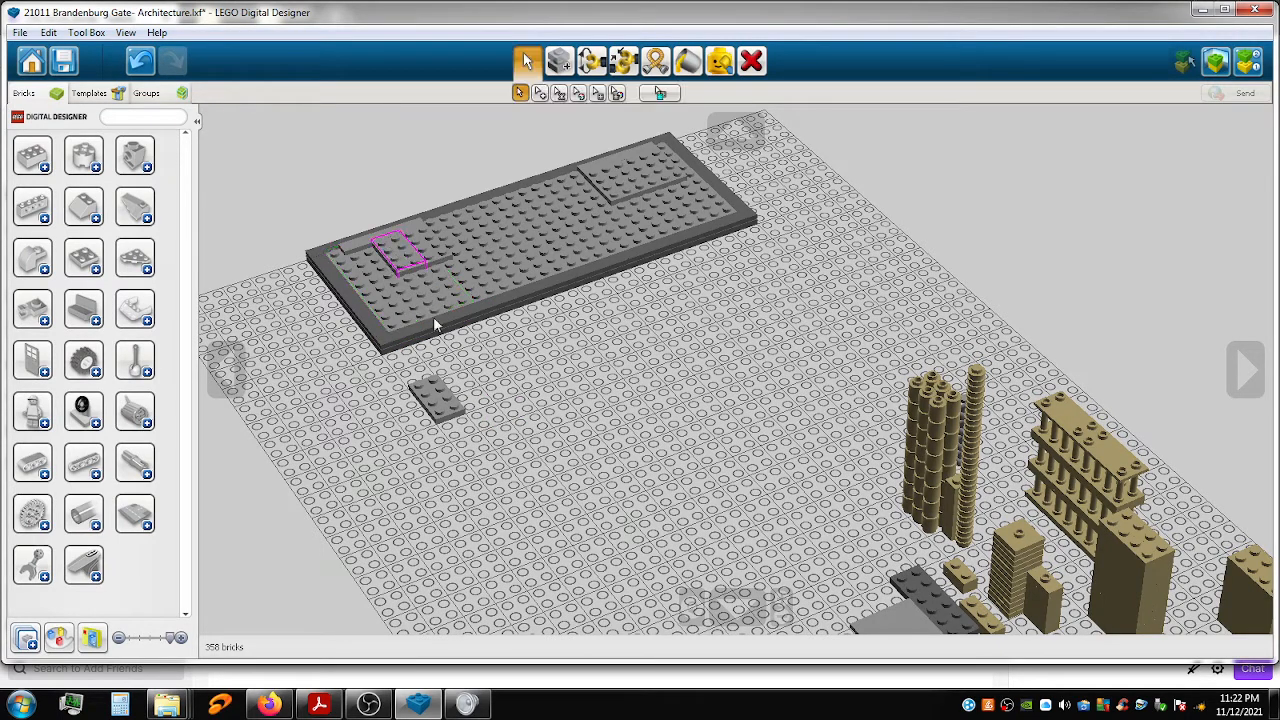
drag(470, 393, 375, 266)
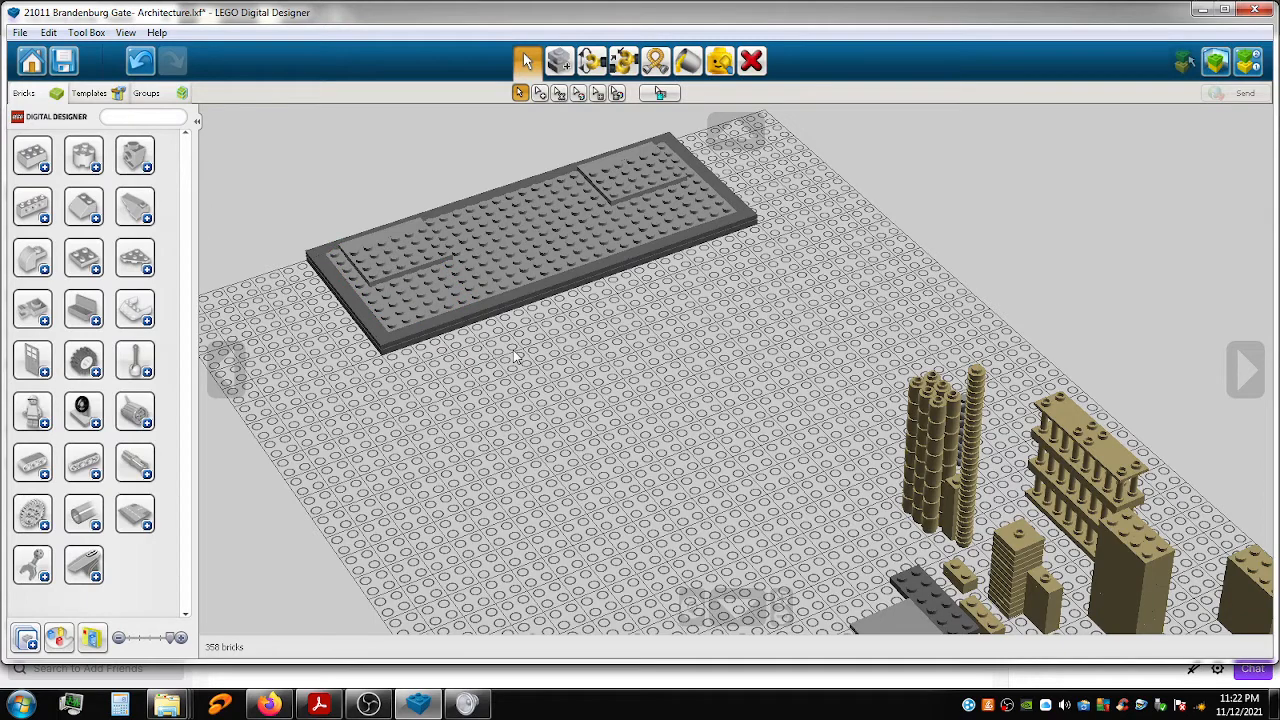
Bring four light grey 1x6 flat tiles from the parts area onto the baseplate beside the base.
middle_drag(537, 383, 609, 401)
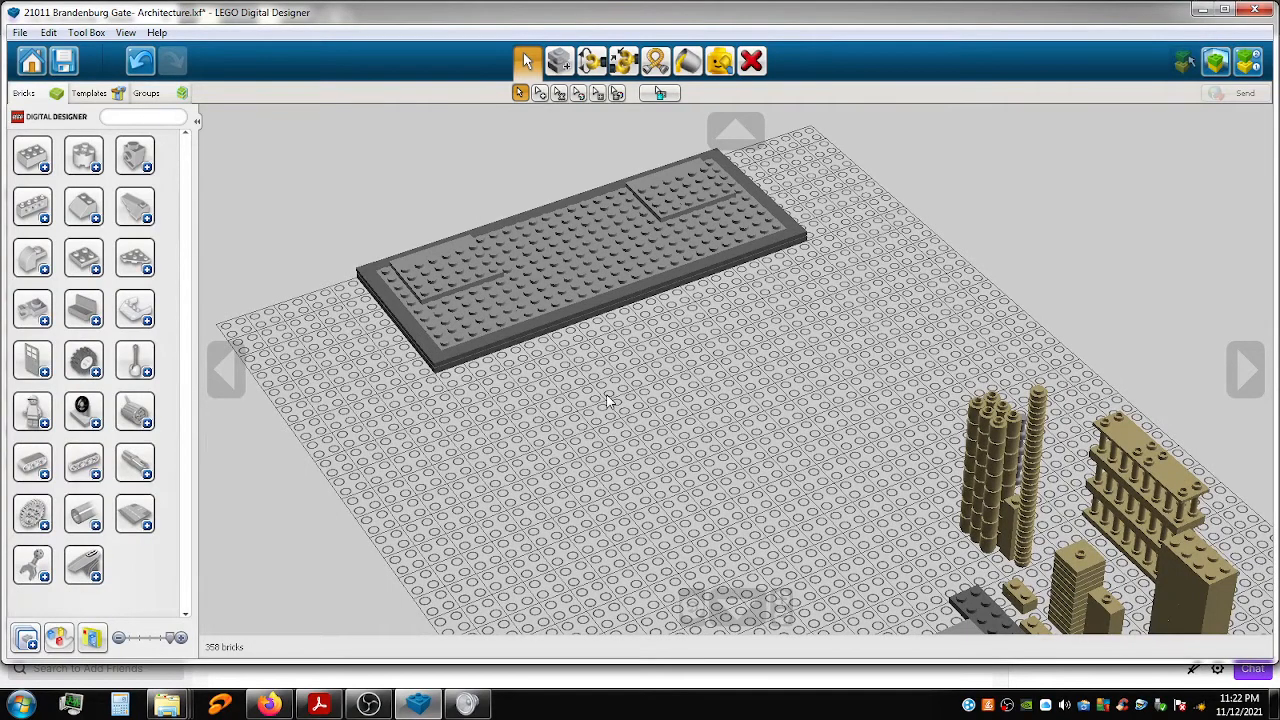
middle_drag(622, 386, 623, 381)
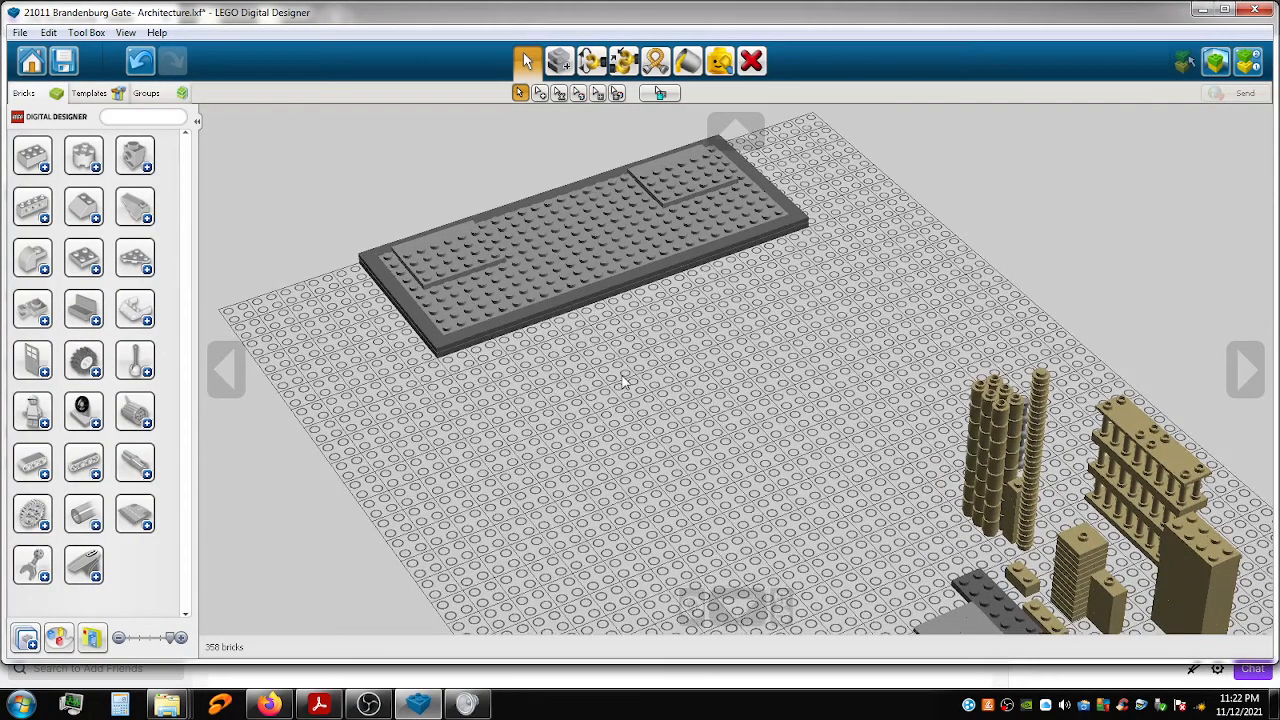
mouse_move(629, 372)
right_down()
mouse_move(634, 361)
mouse_move(639, 371)
right_up()
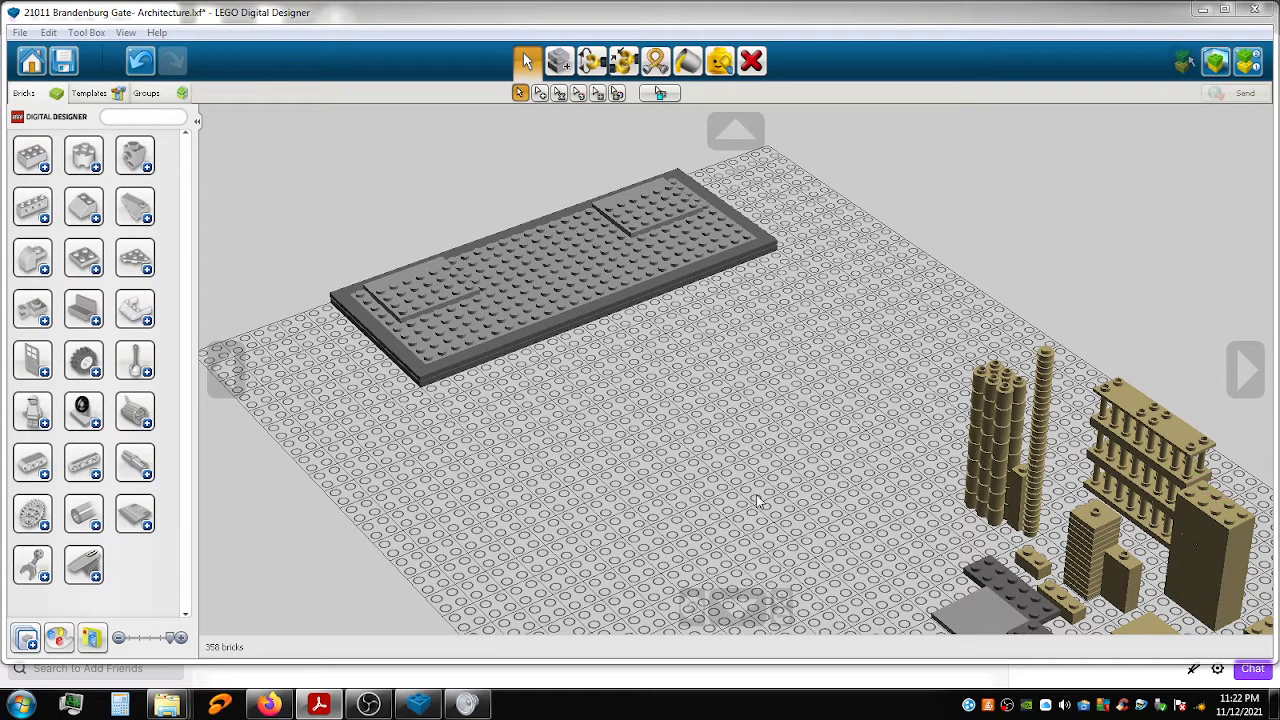
shift+right_drag(783, 507, 827, 491)
scroll(830, 494, down, 2)
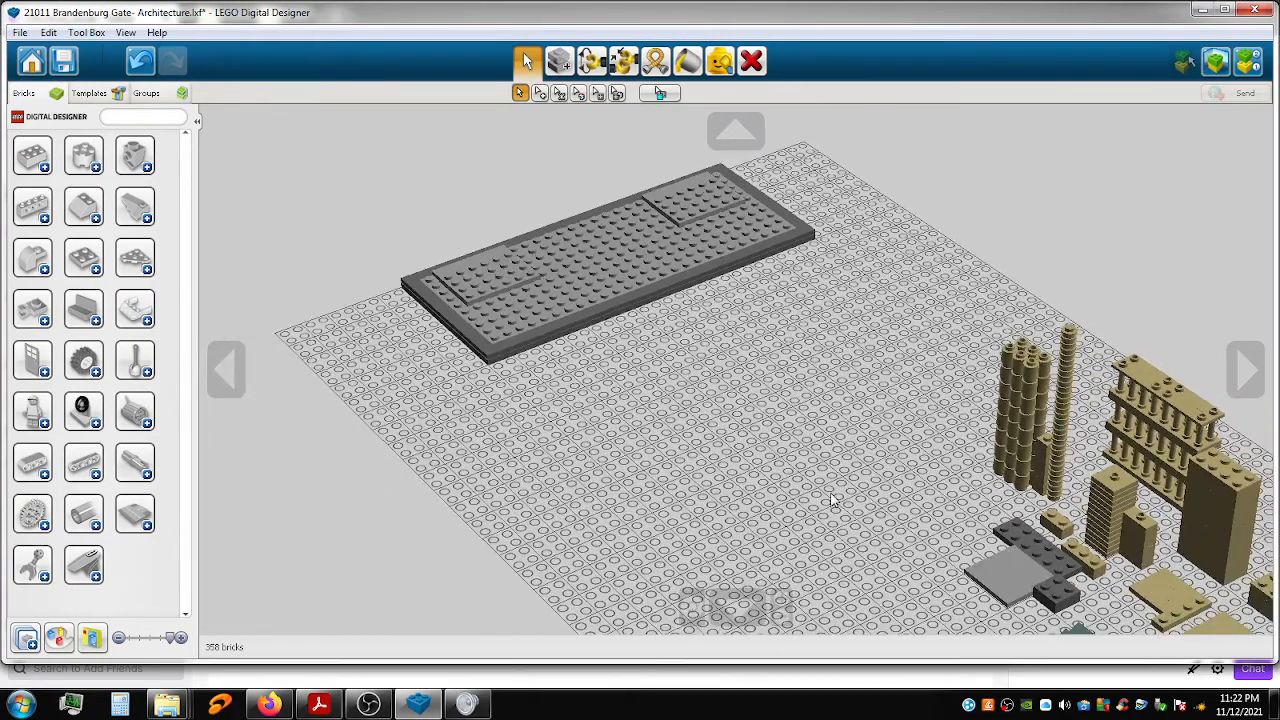
scroll(830, 500, down, 1)
shift+right_drag(810, 502, 712, 410)
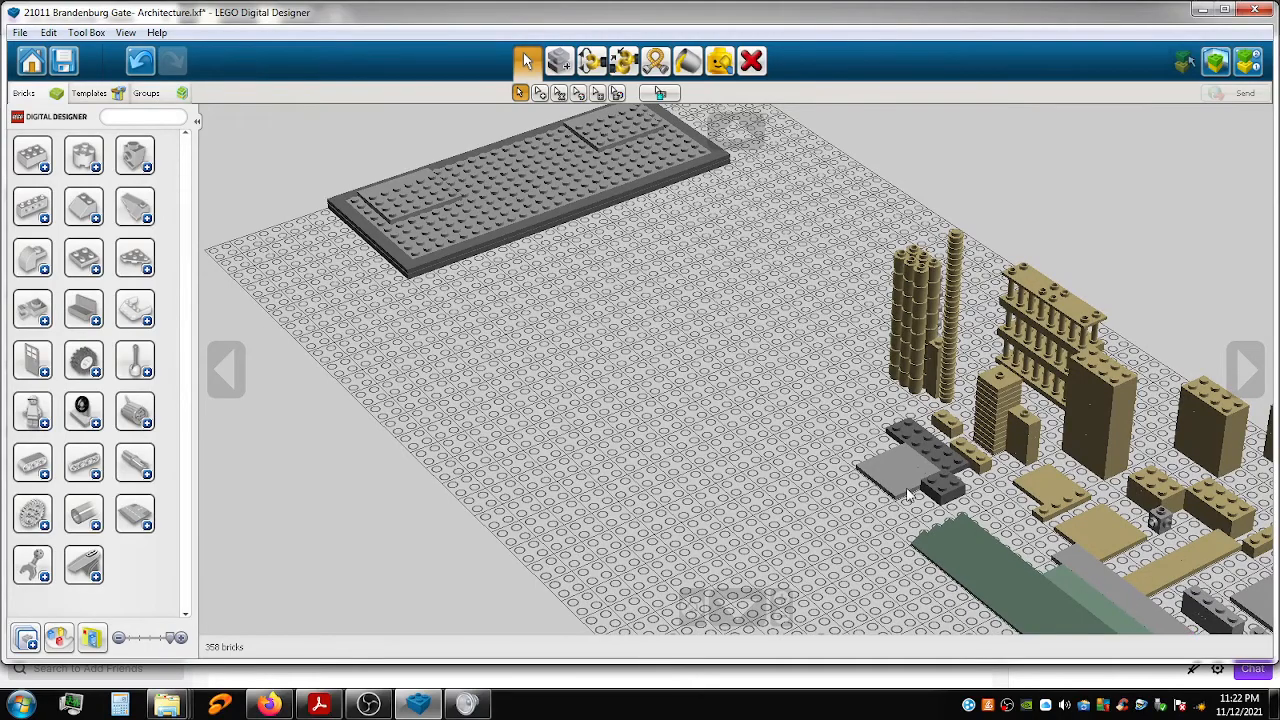
right_drag(856, 476, 1043, 480)
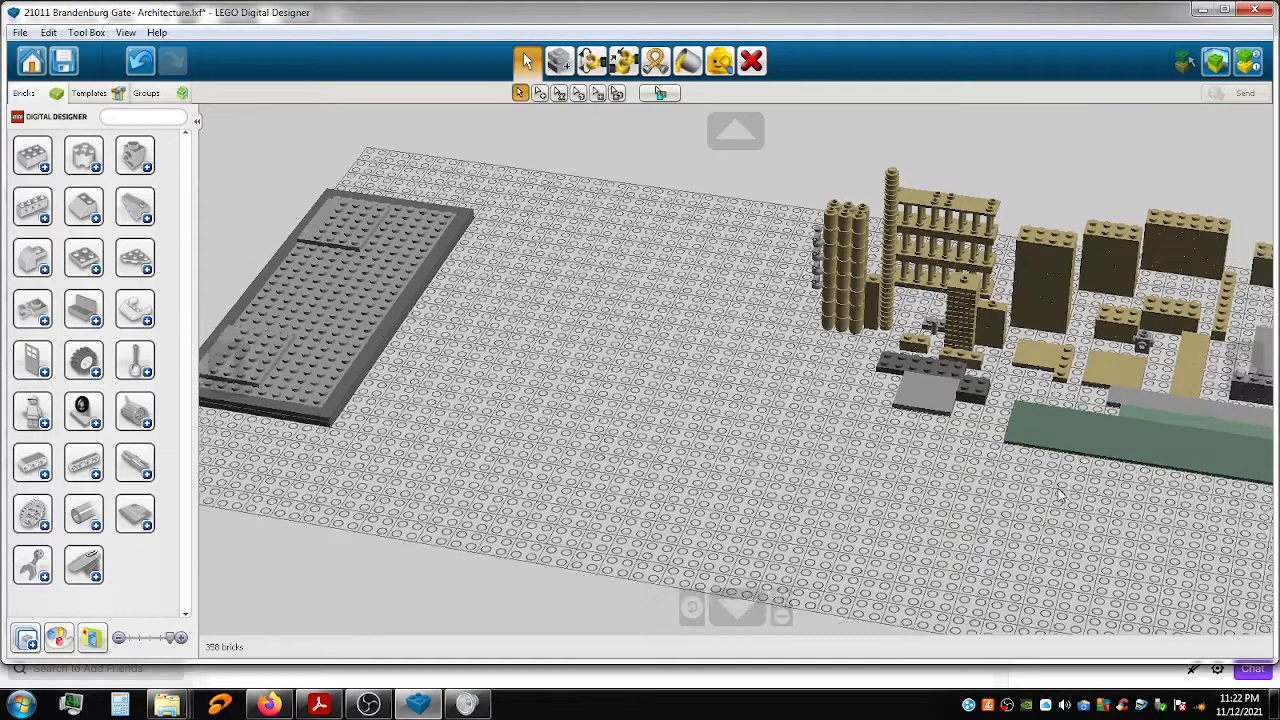
scroll(1056, 487, down, 2)
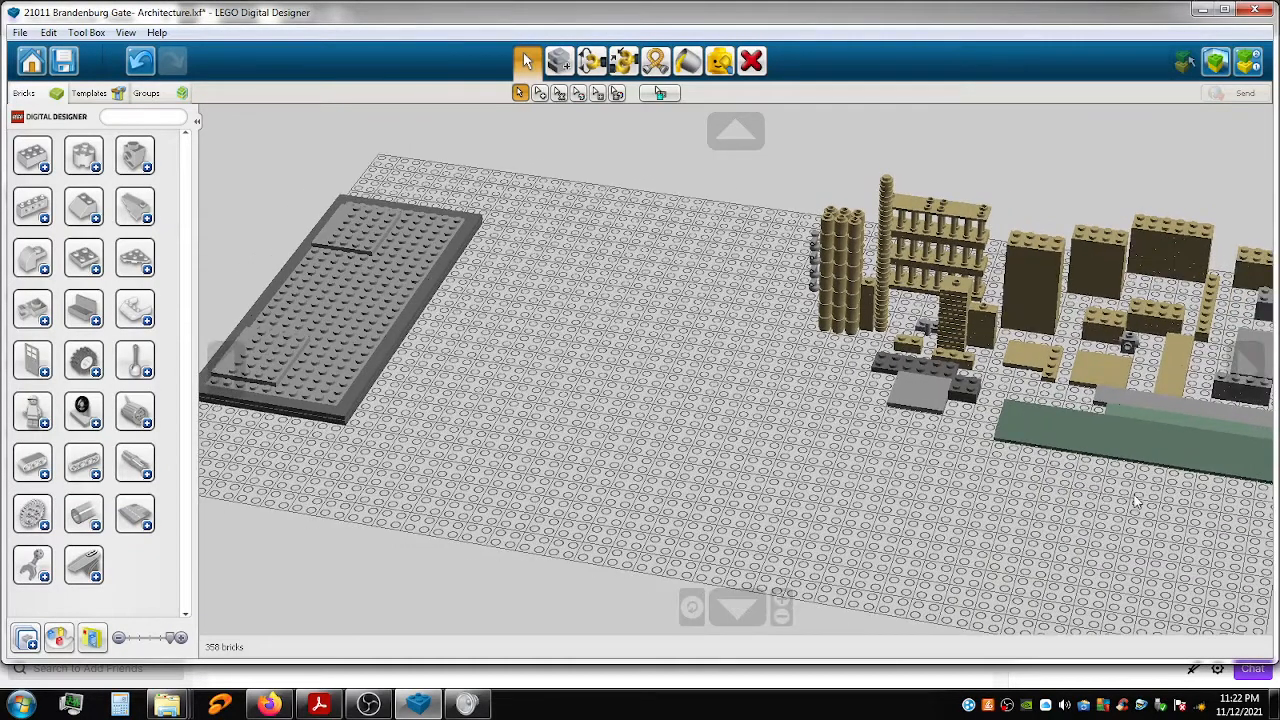
scroll(1124, 480, up, 1)
shift+right_drag(1072, 484, 893, 479)
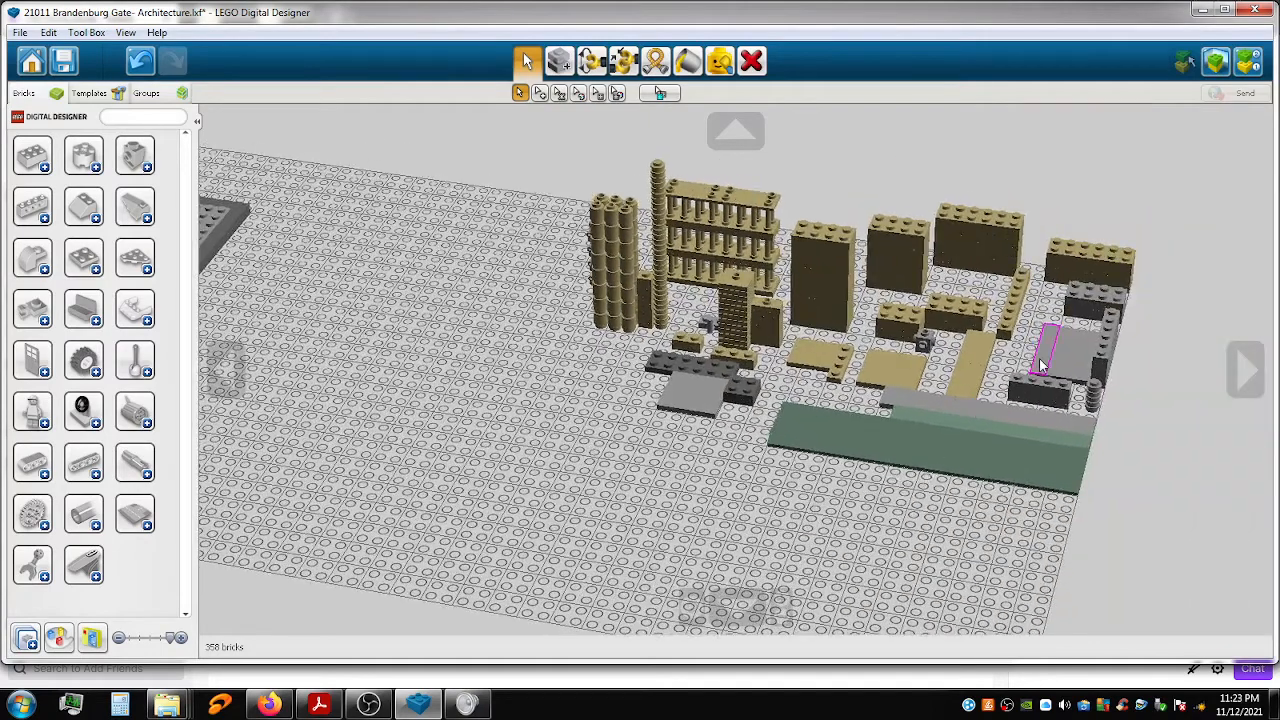
drag(1040, 365, 390, 286)
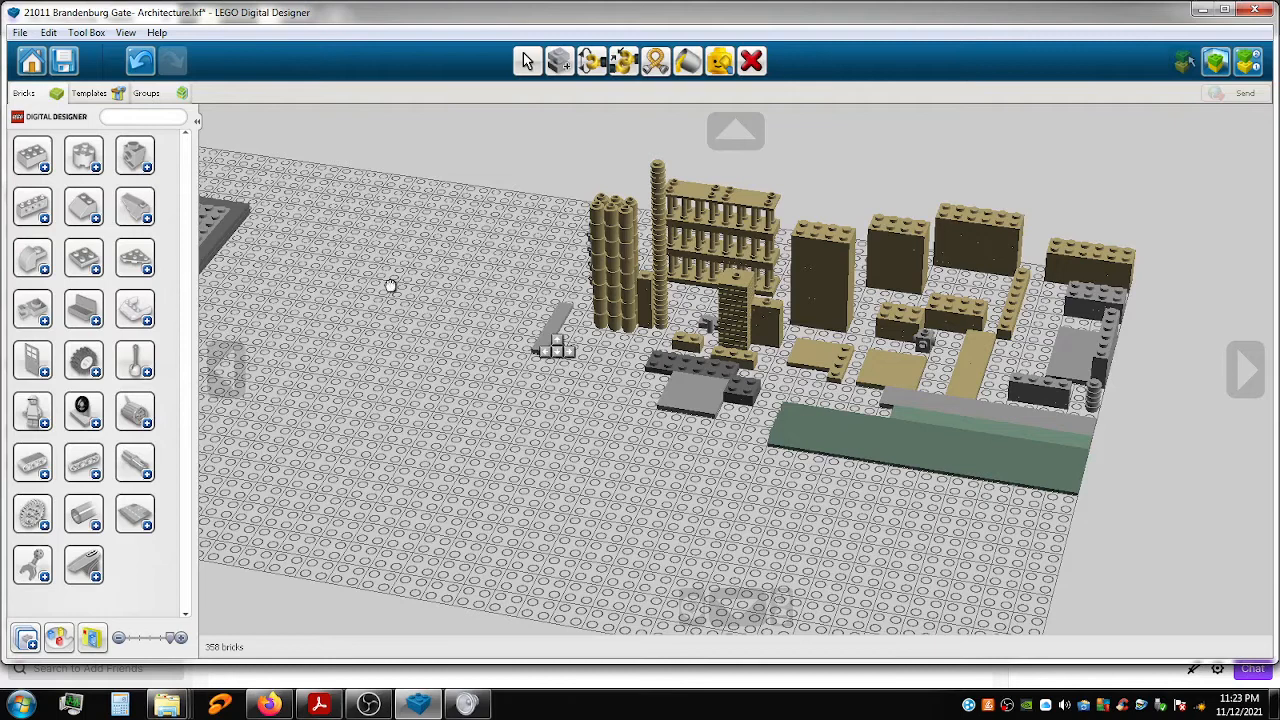
click(284, 276)
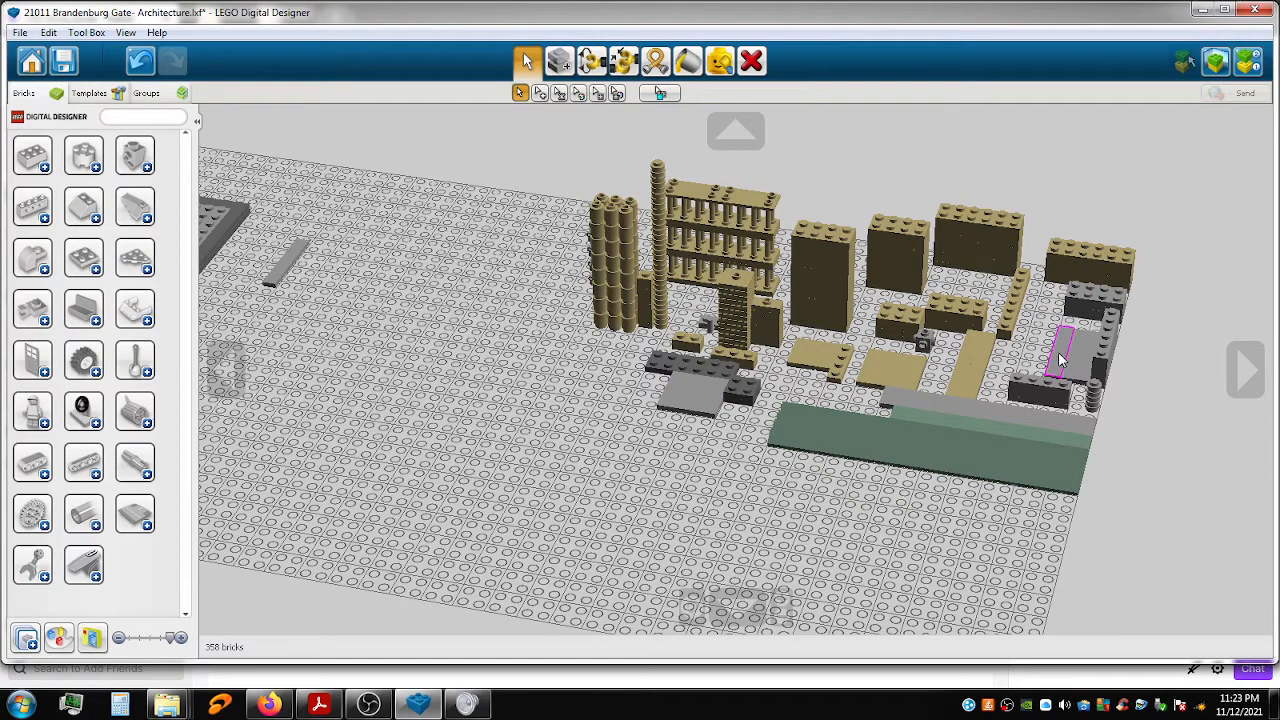
drag(1062, 360, 253, 273)
drag(1070, 362, 289, 221)
drag(1090, 370, 262, 330)
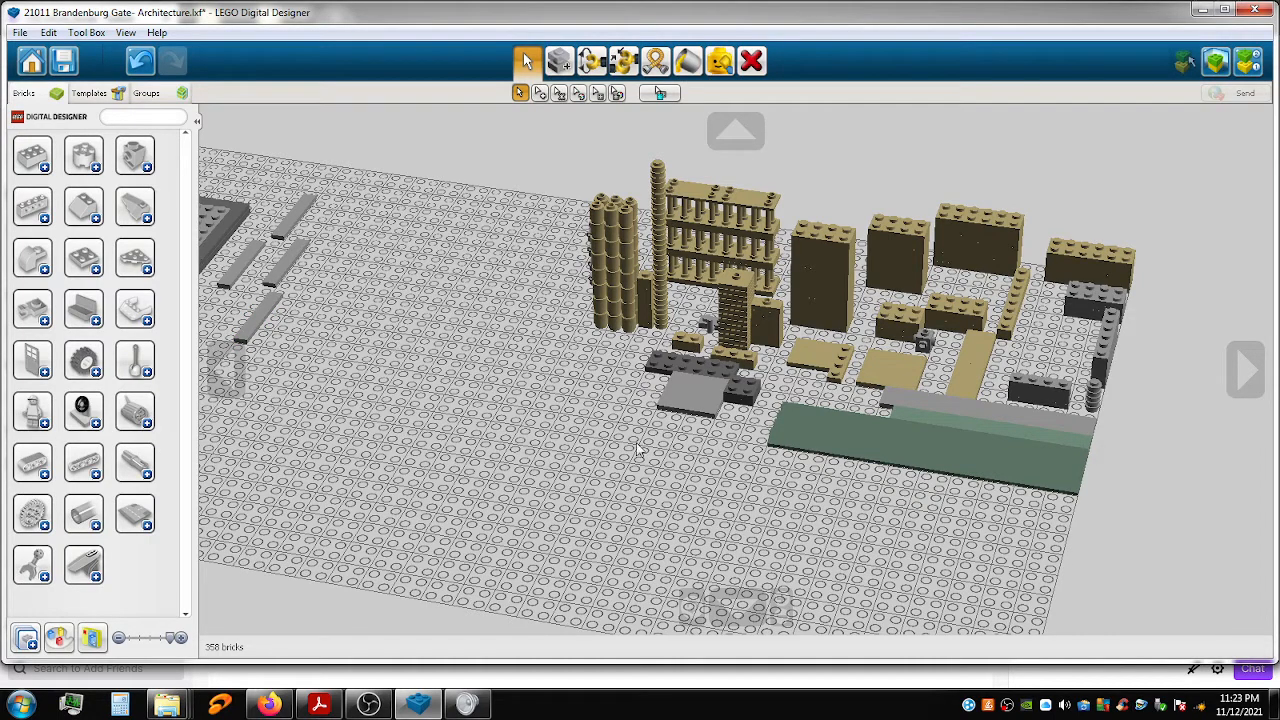
Move six grey 1x6 plates from the parts stack onto the baseplate next to the flat tiles.
drag(1110, 333, 345, 228)
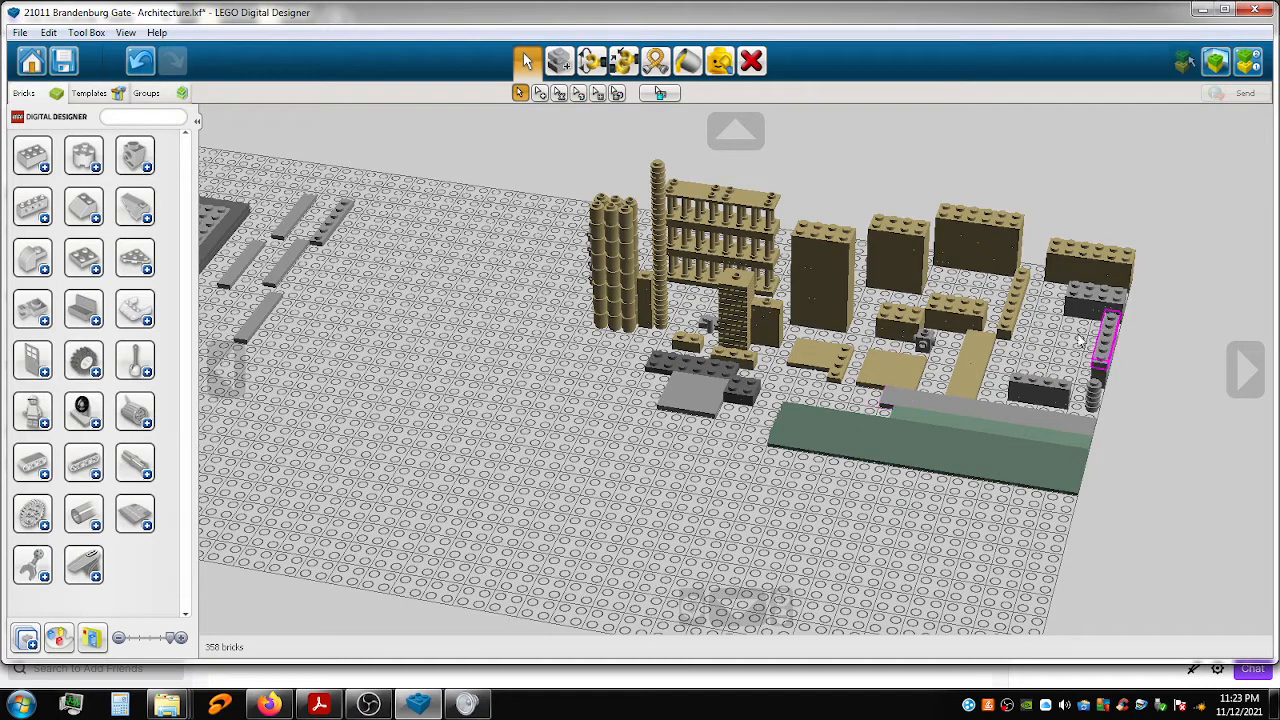
drag(1145, 402, 1132, 341)
drag(1112, 332, 337, 274)
drag(1110, 352, 350, 215)
drag(1113, 352, 295, 328)
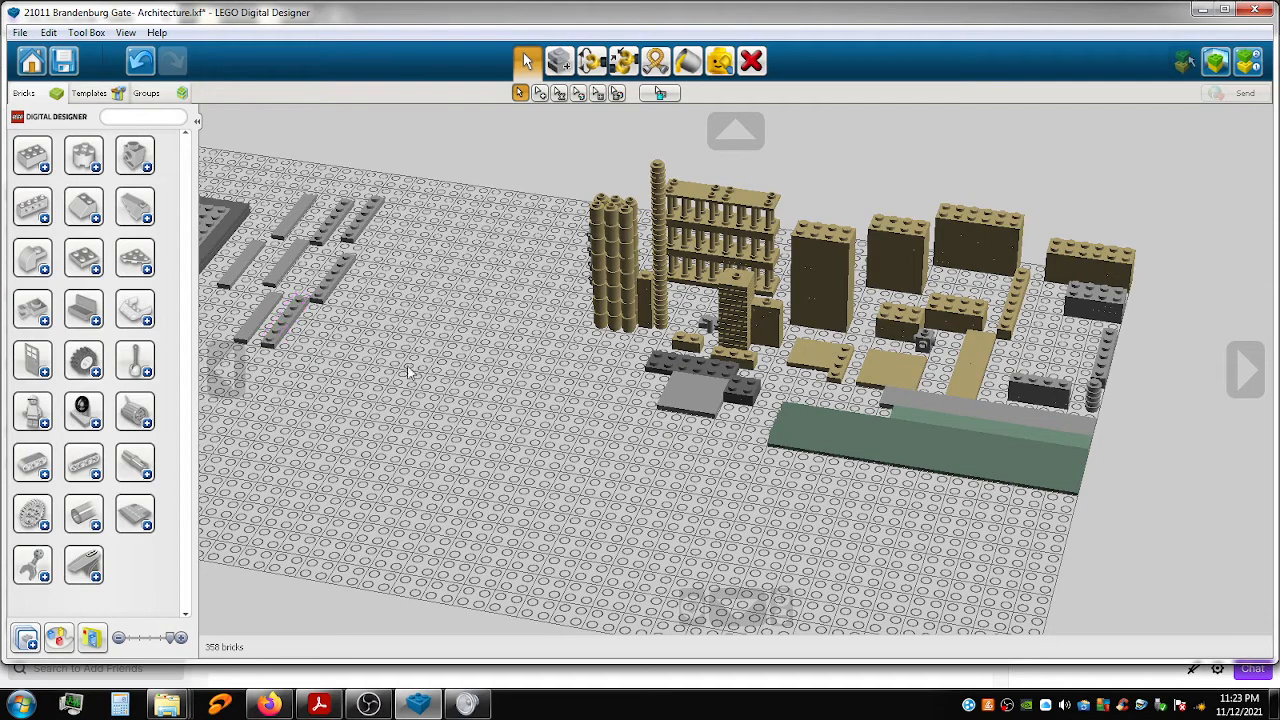
drag(1116, 347, 384, 218)
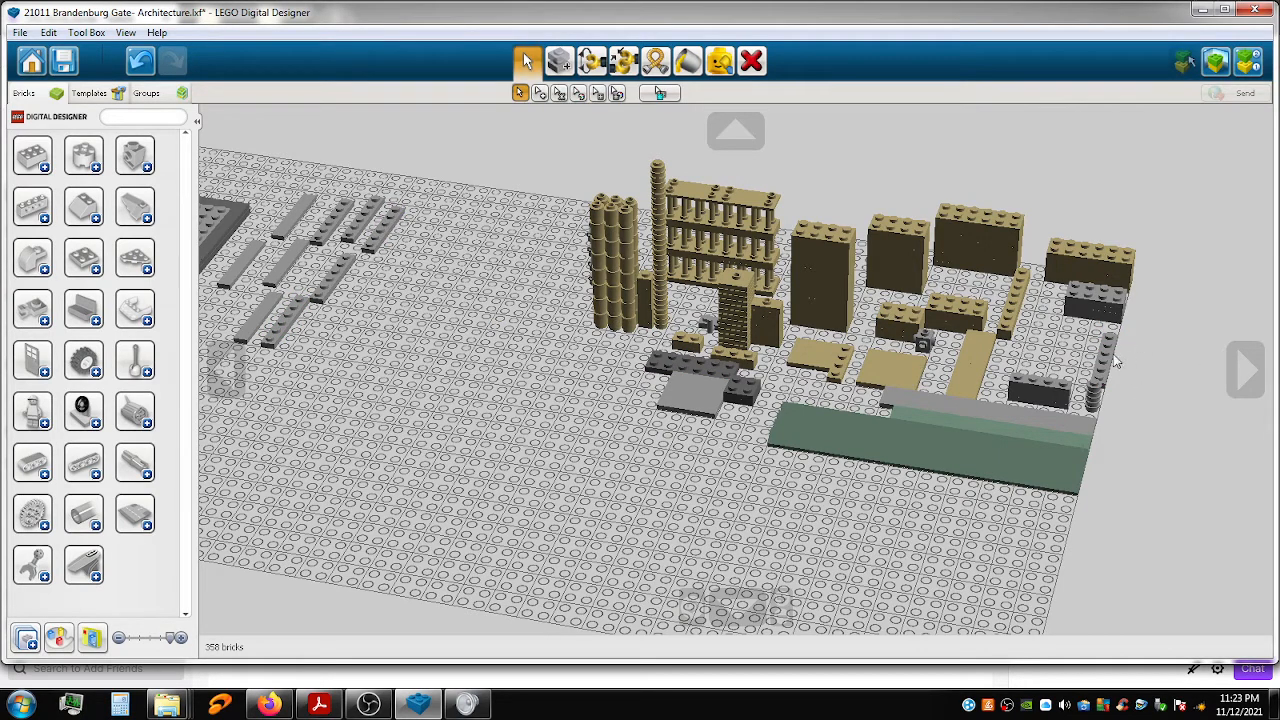
drag(1108, 362, 290, 350)
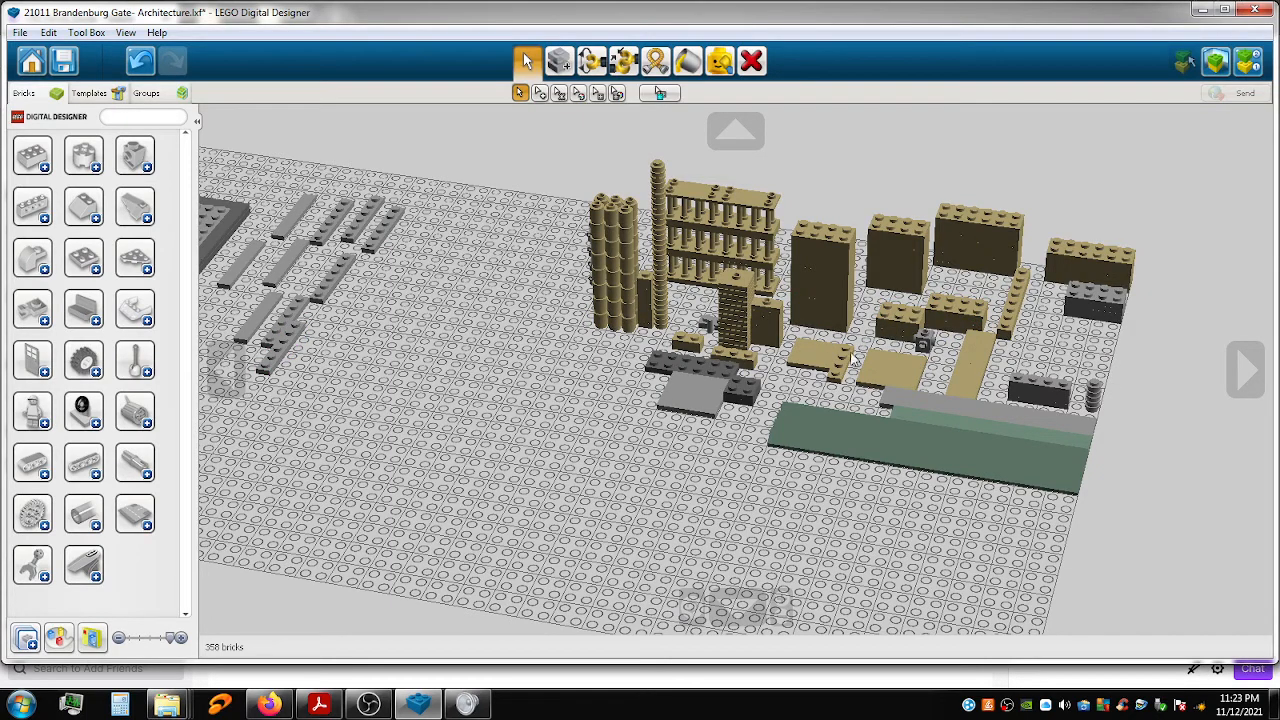
Bring three square light grey flat tiles from the parts area to the loose pieces beside the base.
drag(890, 403, 352, 320)
drag(266, 240, 263, 224)
drag(925, 402, 233, 308)
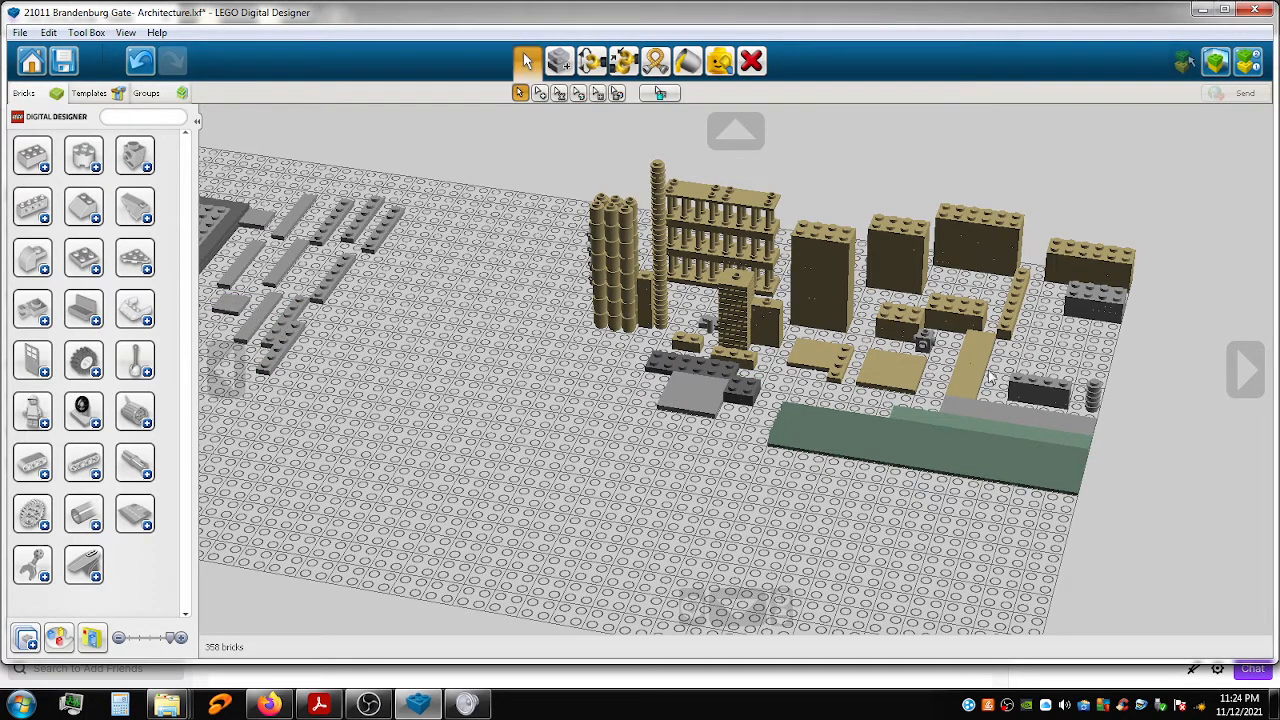
drag(958, 408, 303, 273)
Place two 1x6 plates crosswise on the base beside the right-hand 2x4 plates, leaving a one-stud gap between them.
shift+right_drag(434, 350, 657, 403)
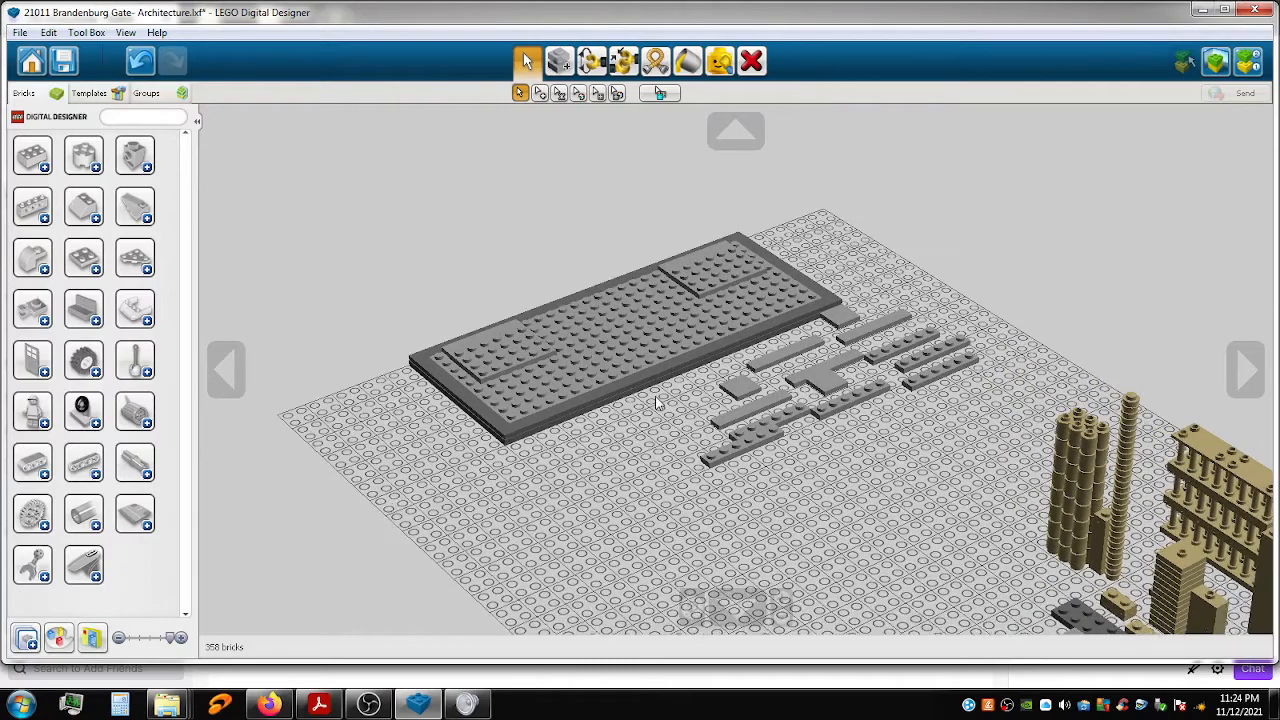
scroll(657, 403, up, 3)
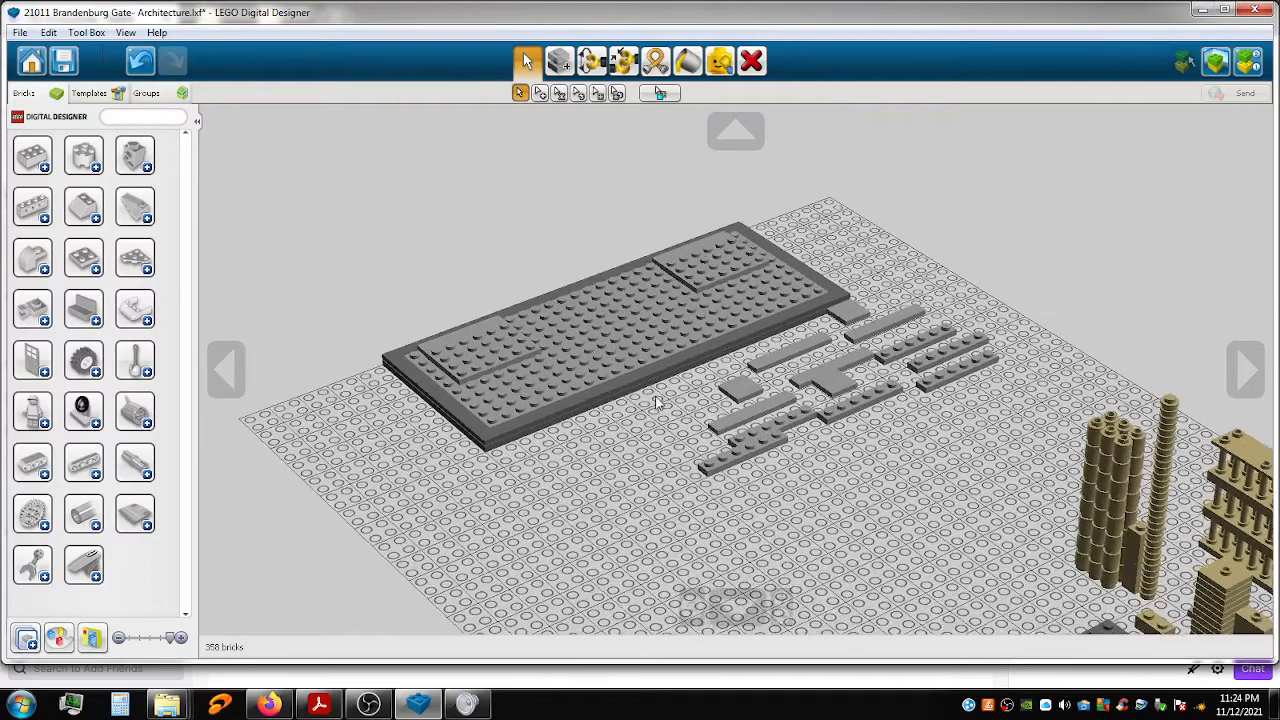
scroll(667, 405, up, 3)
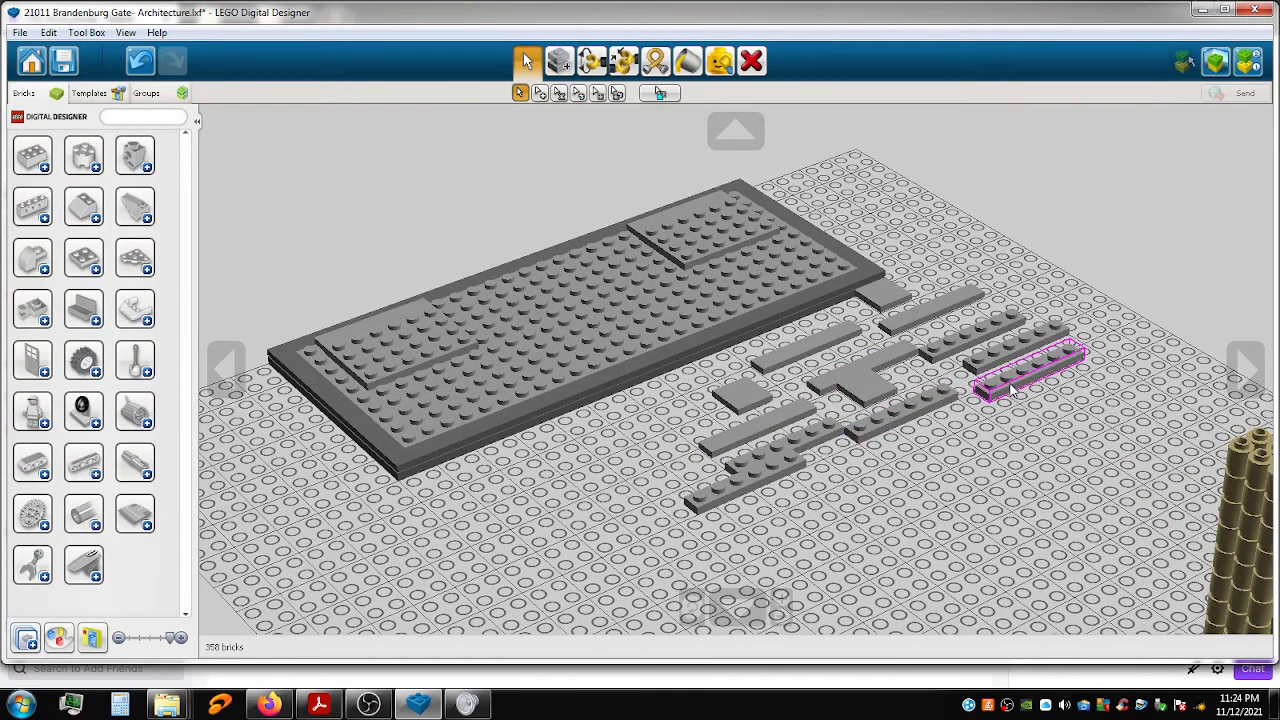
drag(980, 395, 630, 249)
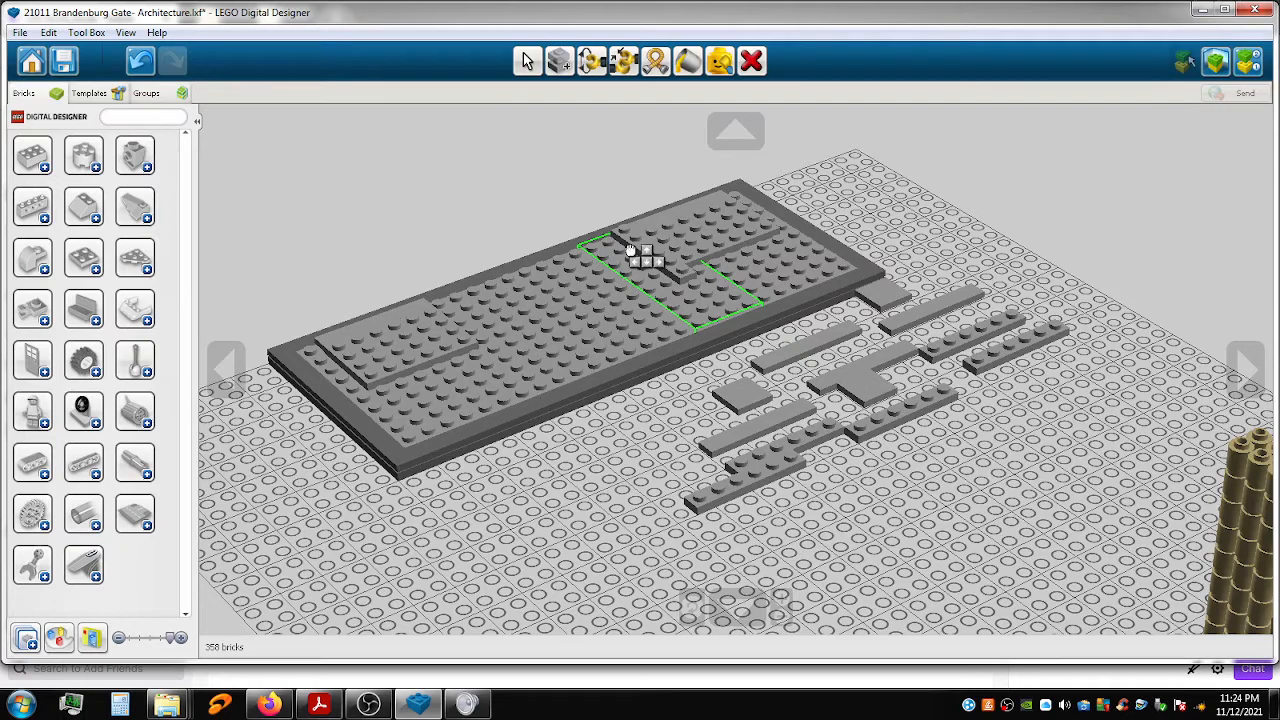
drag(630, 251, 631, 253)
drag(988, 364, 598, 254)
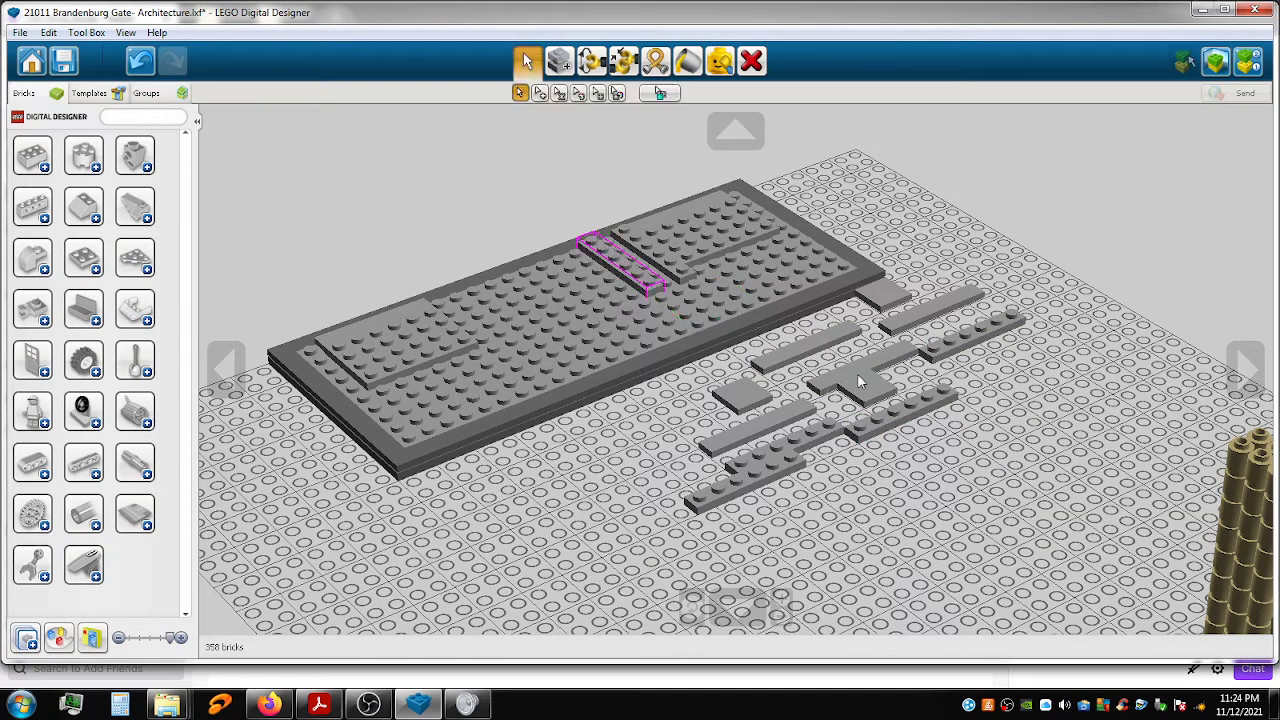
Fill the gap between the two crosswise plates with a 1x6 flat tile, and add another tile and a third 1x6 plate alongside.
click(940, 316)
drag(933, 370, 636, 263)
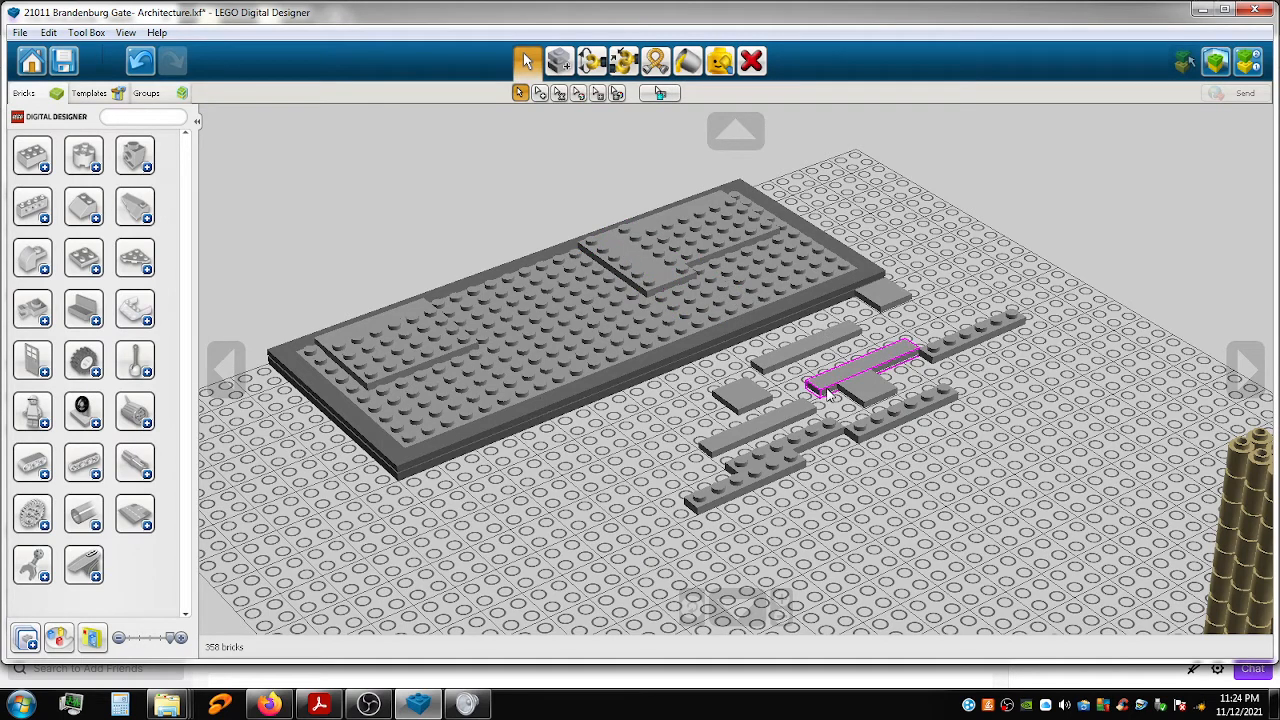
drag(800, 356, 590, 267)
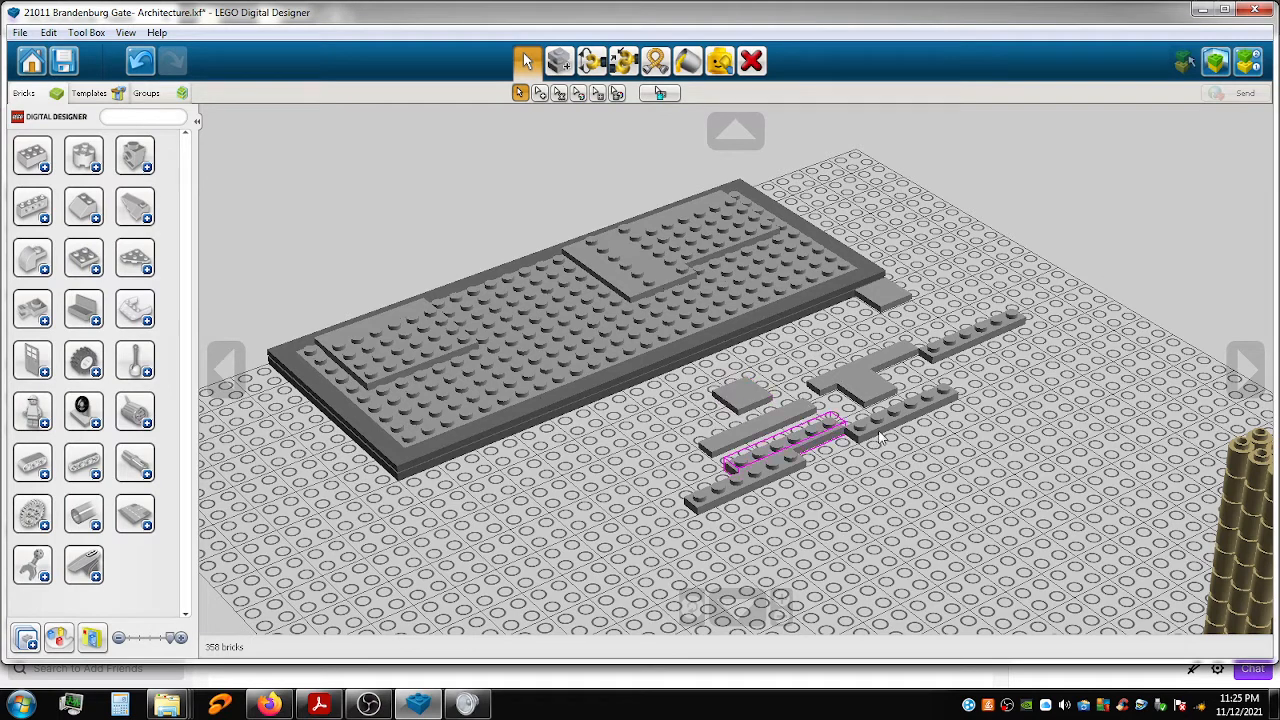
drag(877, 432, 563, 275)
Line up the three square flat tiles crosswise beside the third 1x6 plate and close the row with another 1x6 plate.
drag(885, 389, 545, 279)
drag(740, 395, 565, 288)
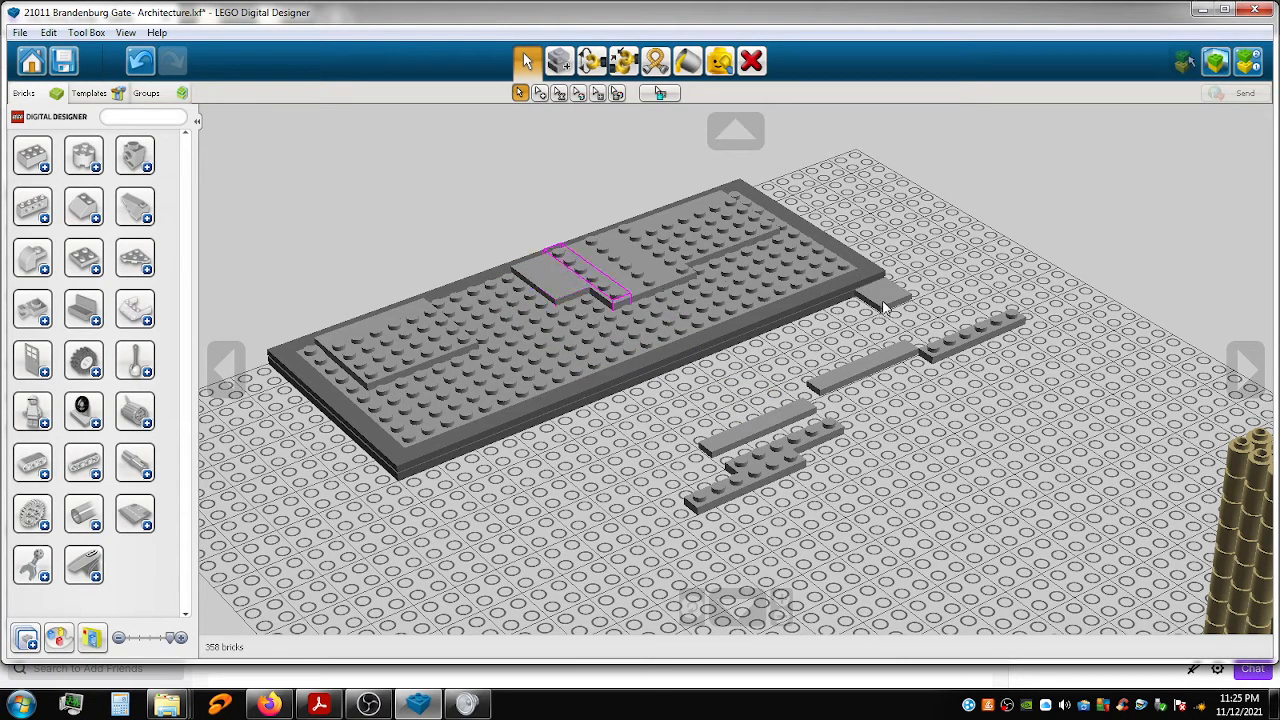
drag(883, 329, 591, 306)
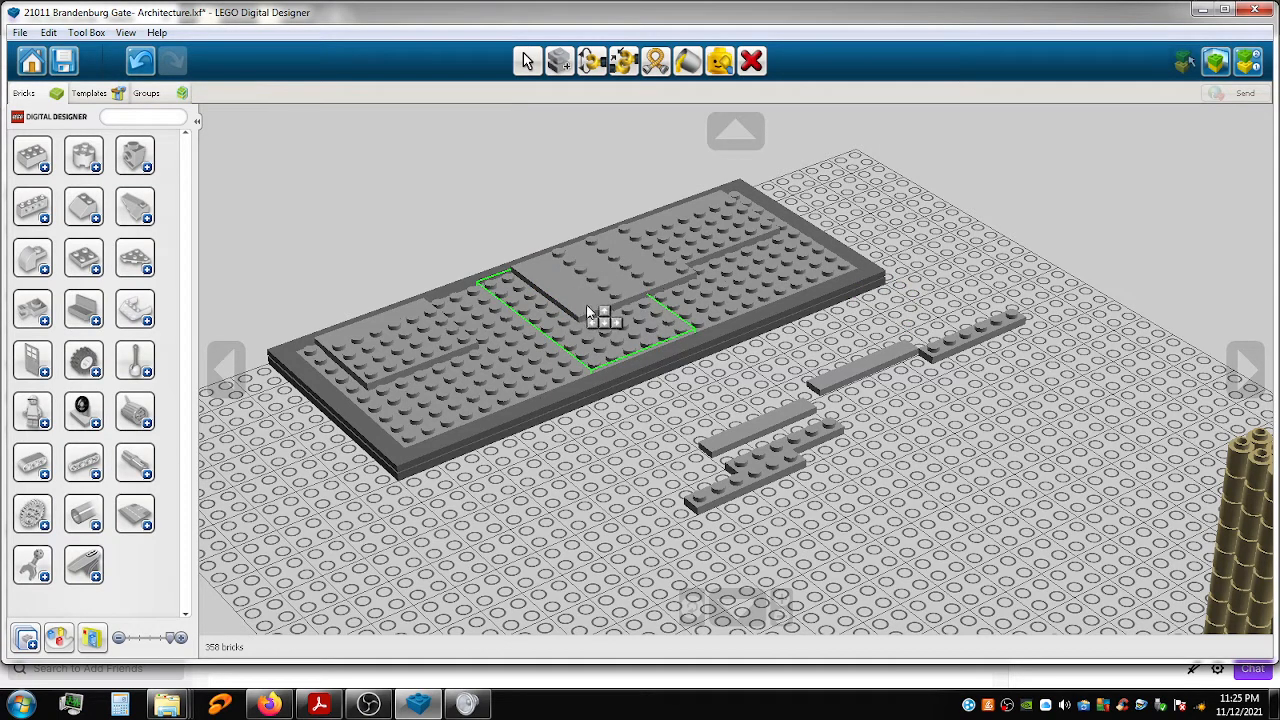
key(v)
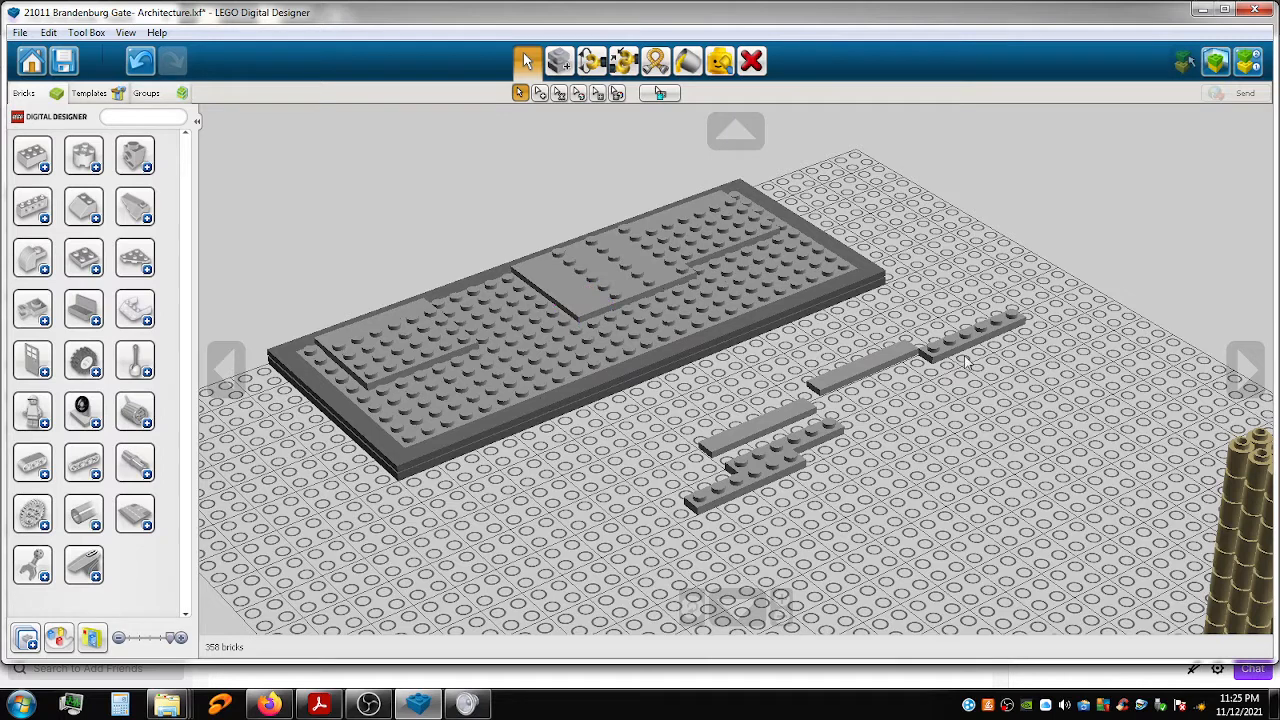
drag(970, 343, 515, 297)
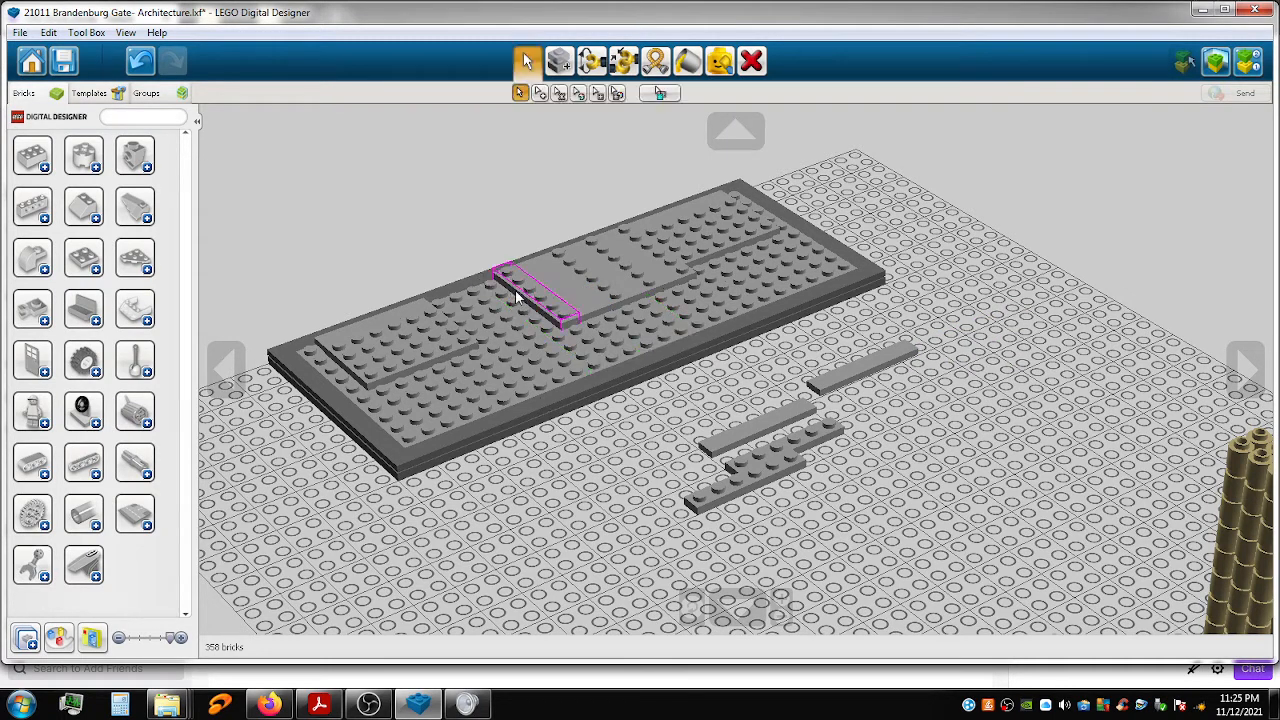
Add a flat tile, a 1x6 plate, another flat tile and a last 1x6 plate crosswise, filling up to the left-hand 2x4 plates.
drag(860, 408, 503, 298)
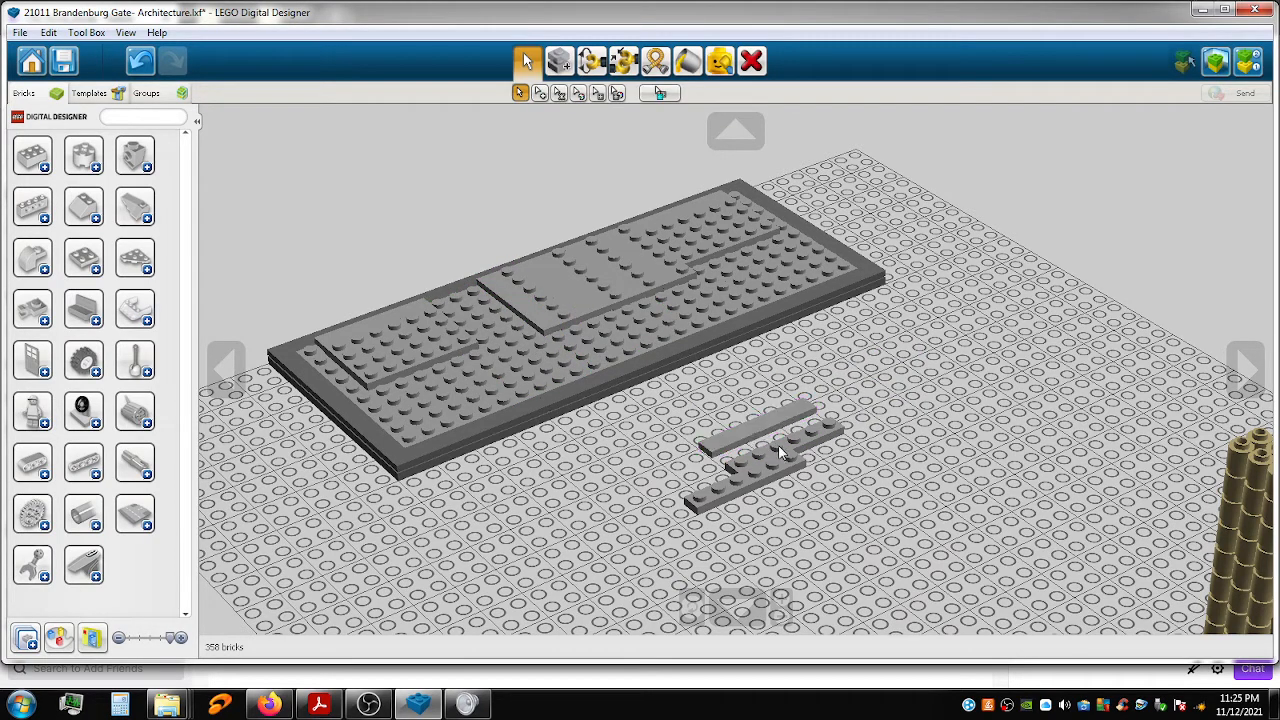
drag(790, 452, 490, 306)
drag(809, 417, 493, 335)
drag(746, 486, 465, 320)
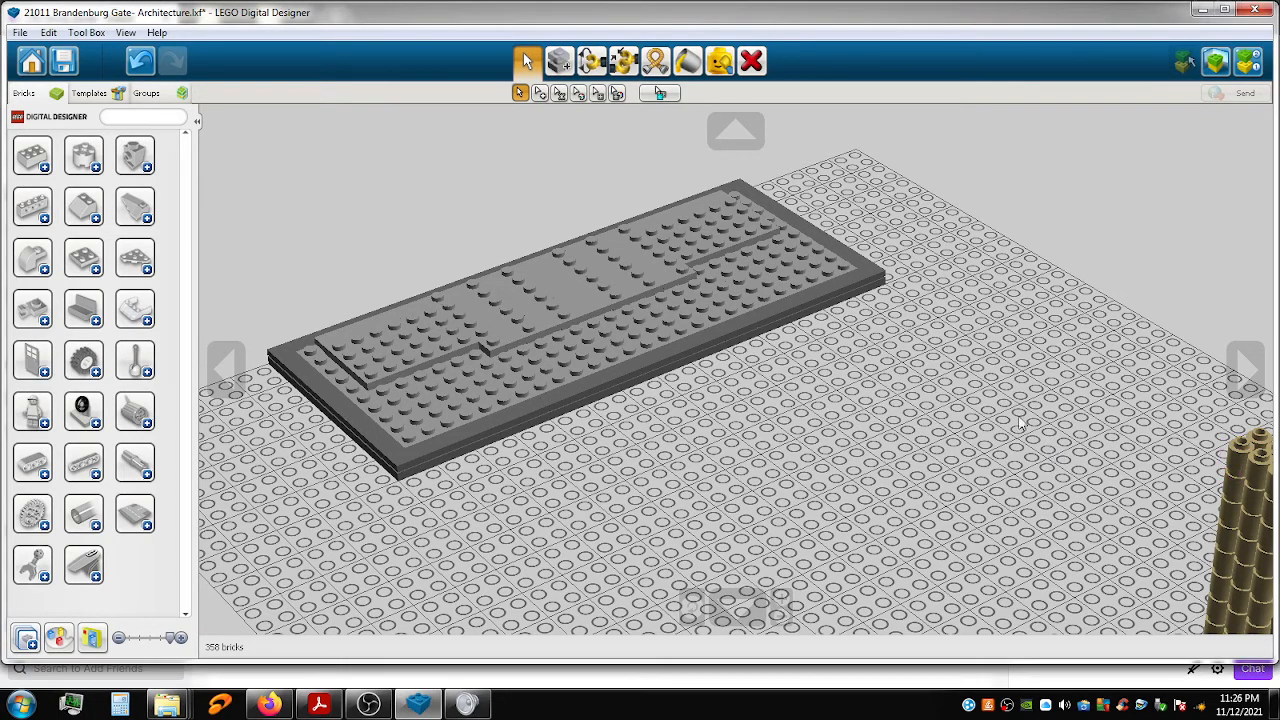
Move the whole stack of four grey 1x4 plates from the parts area to the open ground in front of the base.
scroll(1011, 407, down, 3)
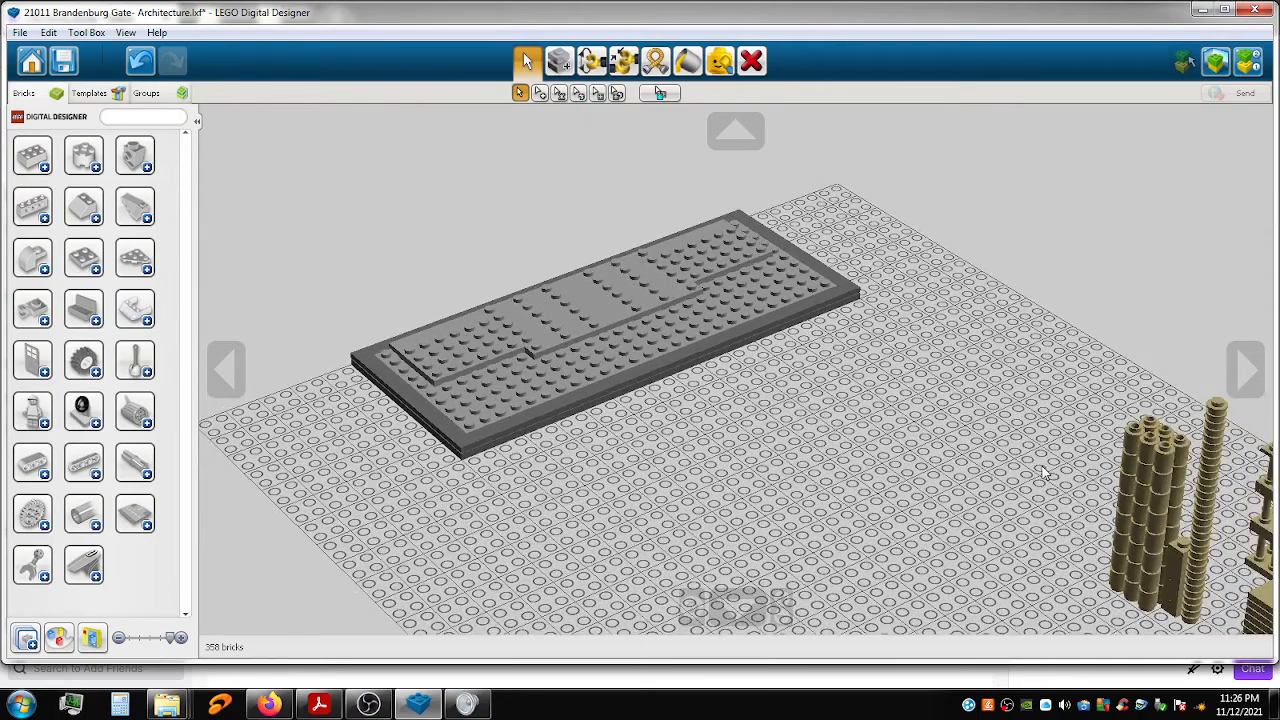
shift+right_drag(942, 416, 828, 262)
shift+right_drag(828, 520, 645, 318)
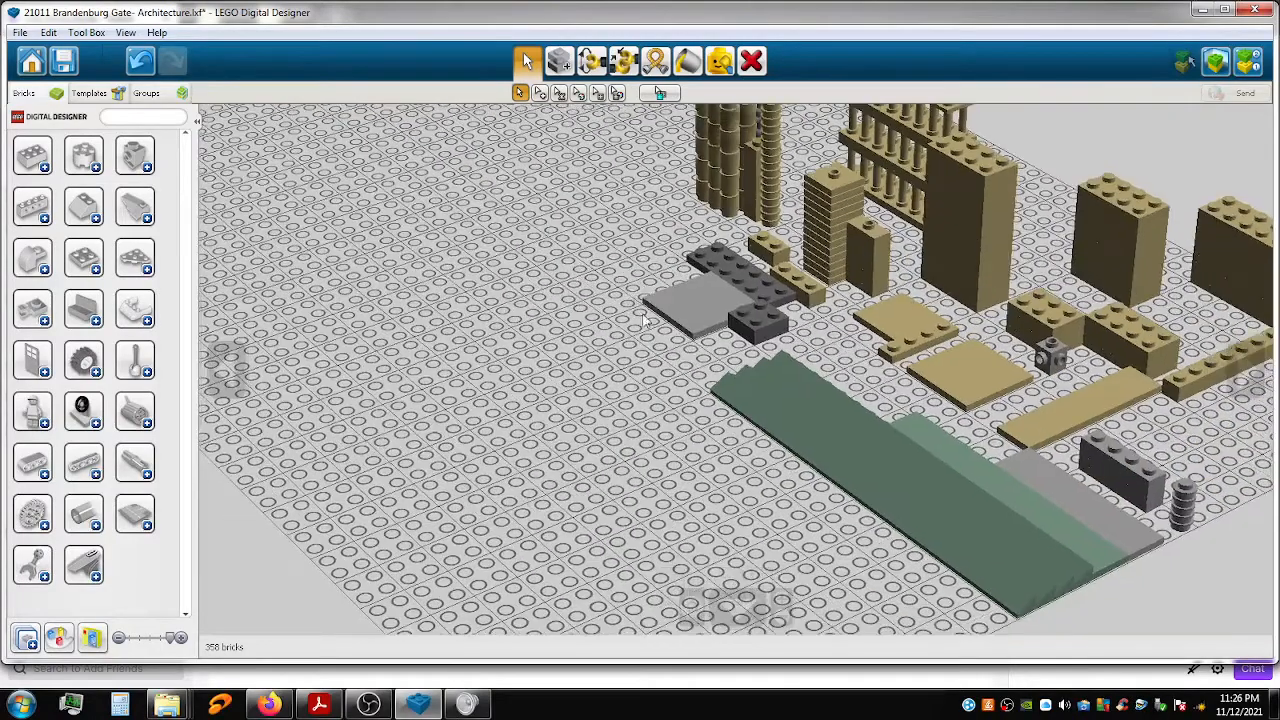
click(1136, 452)
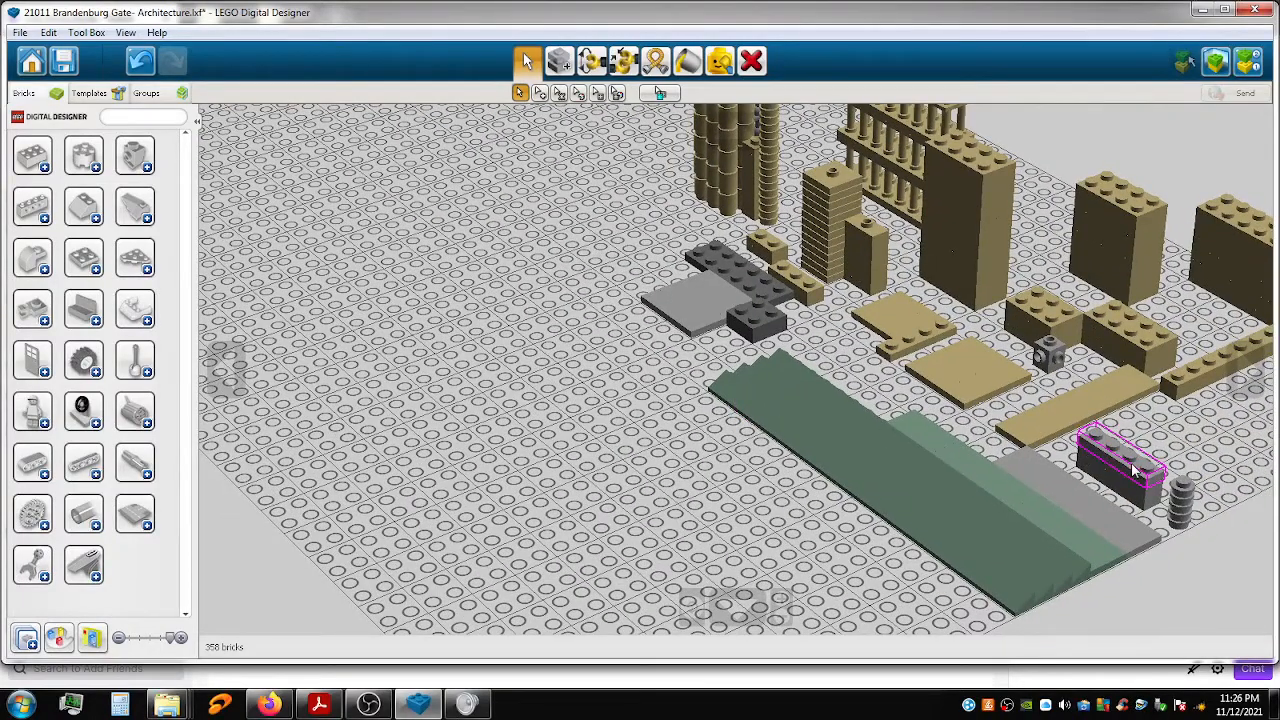
drag(1135, 487, 1140, 512)
click(1128, 488)
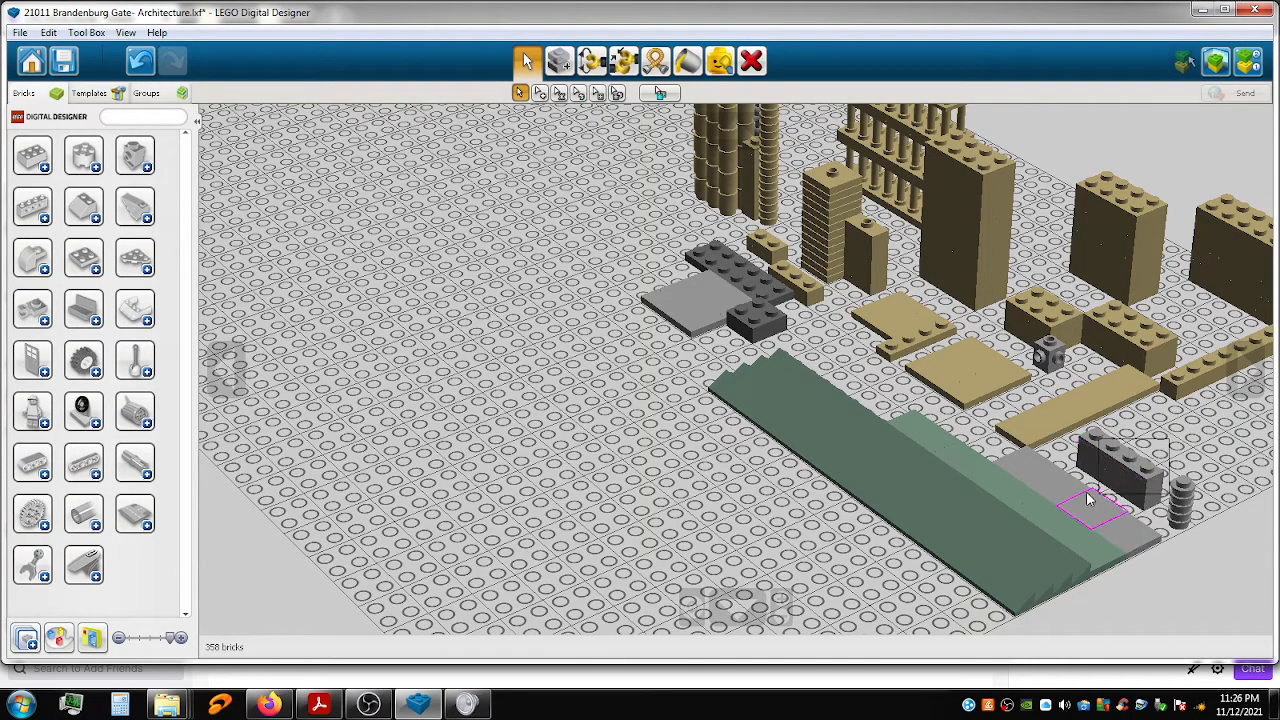
drag(1067, 474, 1106, 455)
click(540, 92)
click(1151, 496)
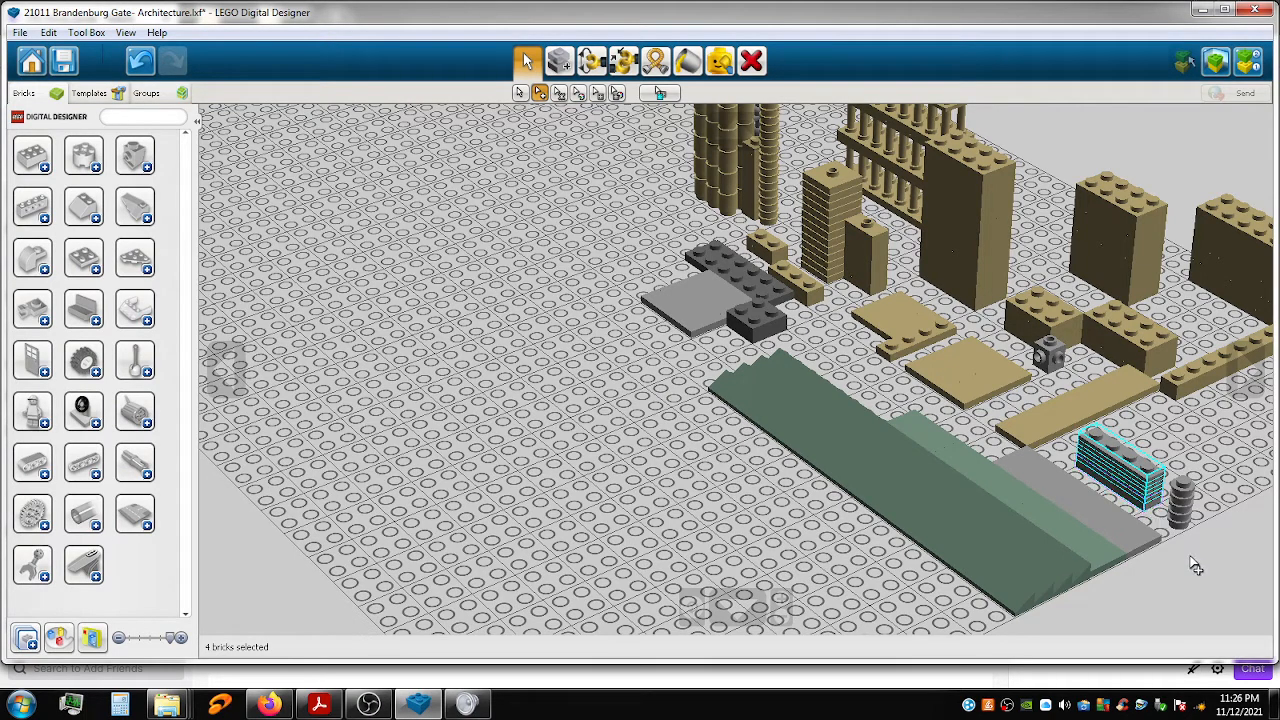
drag(1100, 485, 882, 458)
drag(295, 225, 240, 135)
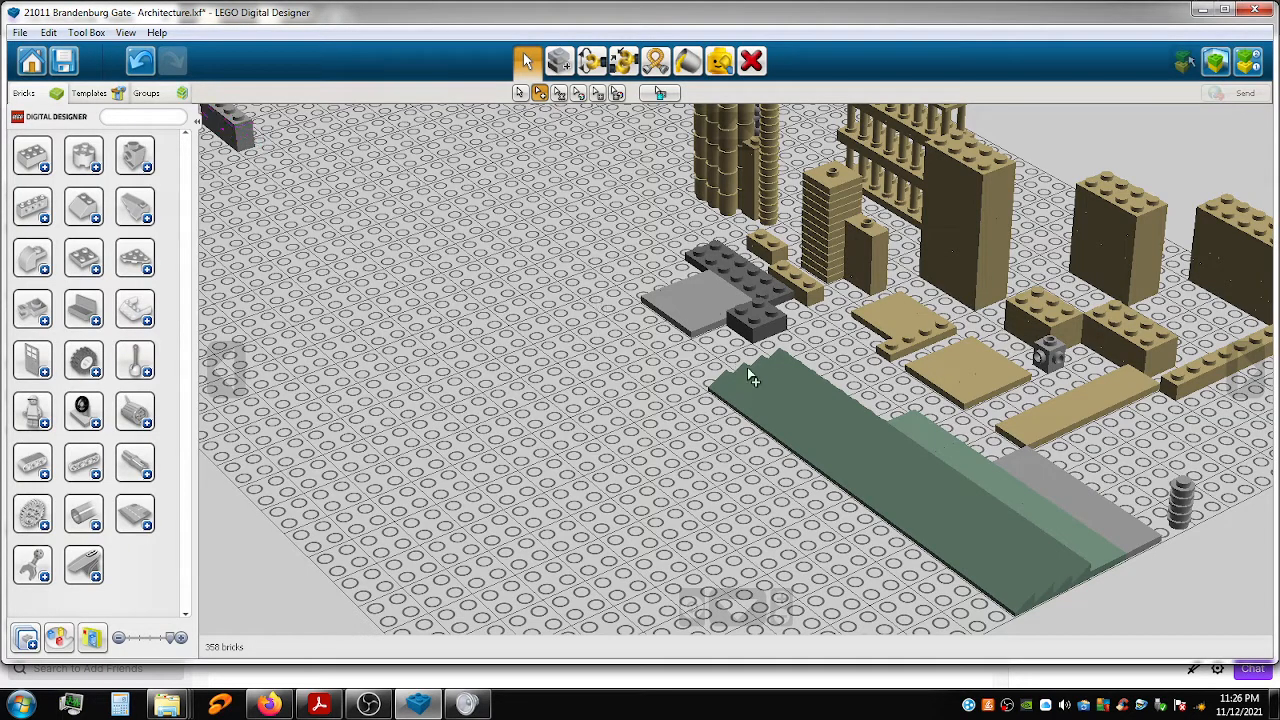
Bring the stack of four grey 2x4 plates from the parts area to the left front corner of the base.
right_drag(1155, 432, 1070, 446)
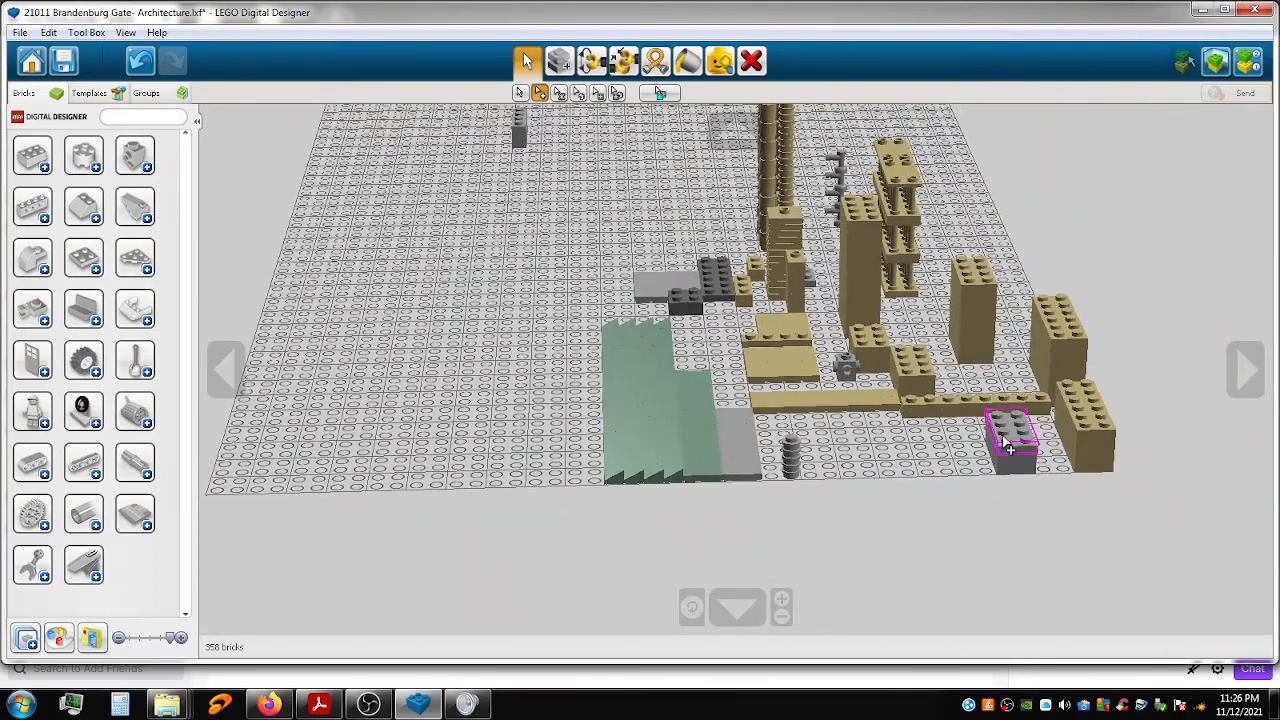
click(1014, 465)
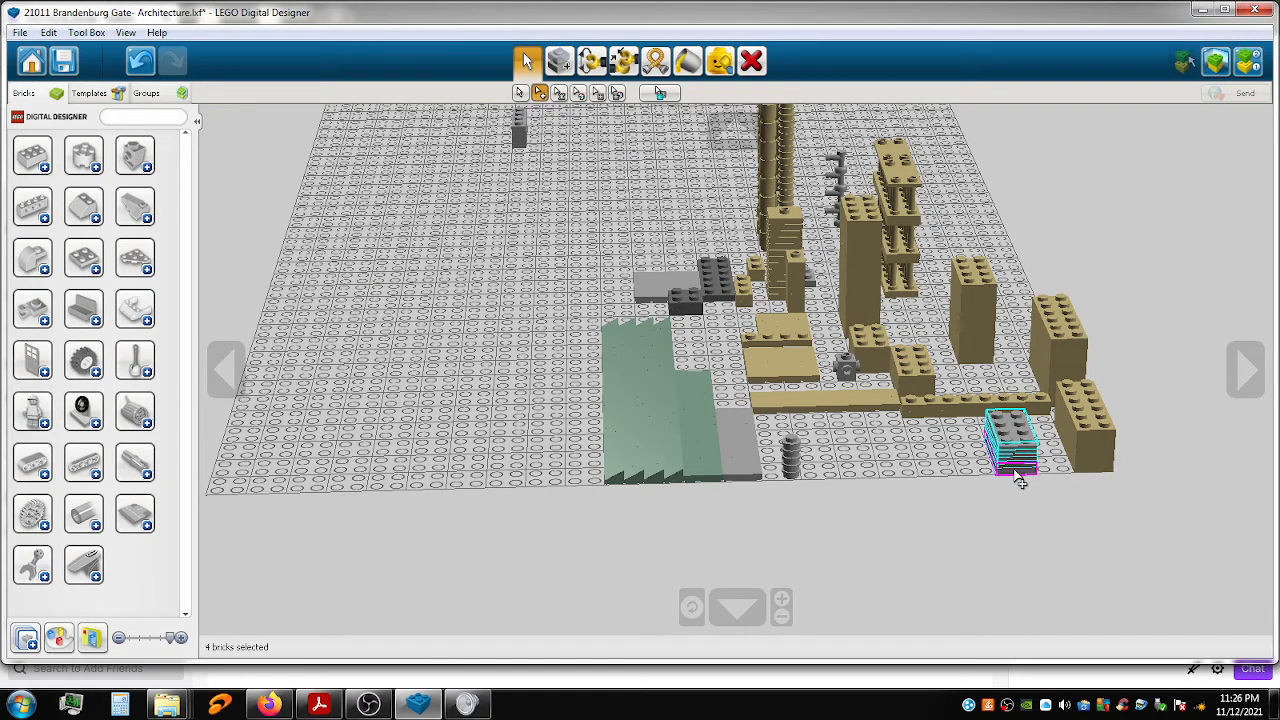
drag(1017, 481, 705, 352)
drag(522, 277, 460, 118)
Select the four light grey 1x4 flat tiles together and move them beside the plate stacks in front of the base.
shift+right_drag(497, 240, 744, 457)
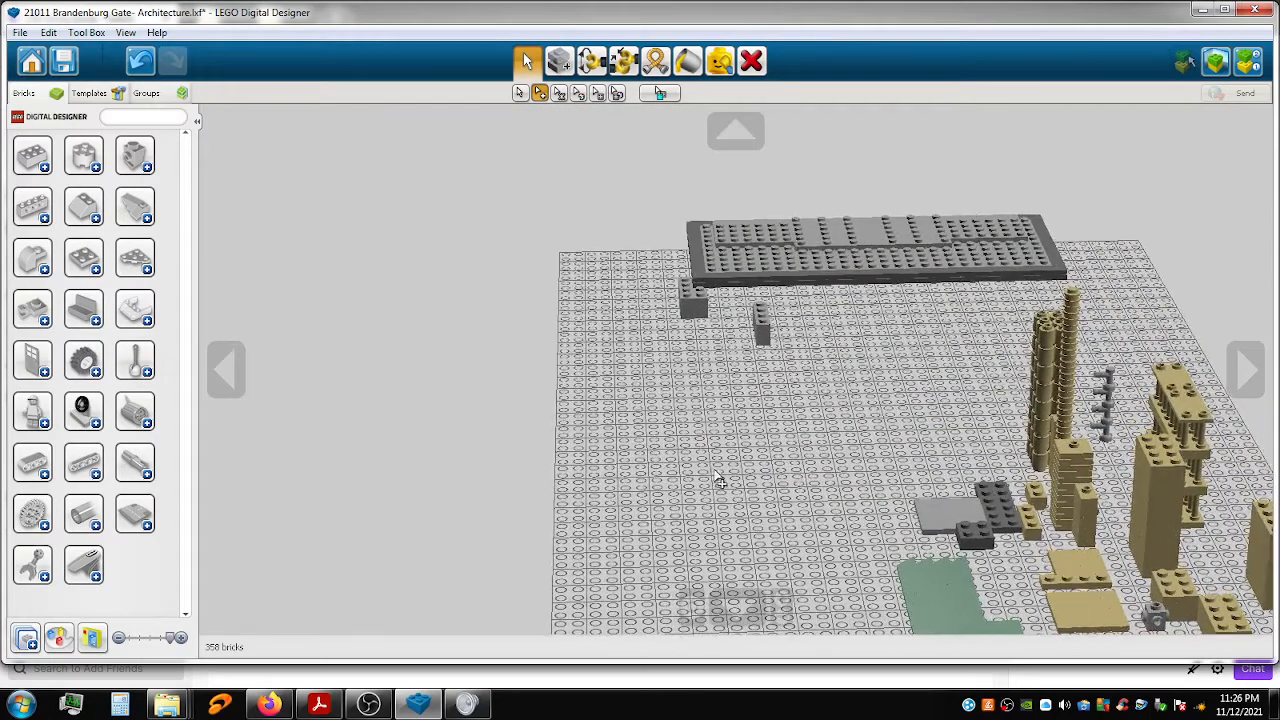
scroll(760, 420, up, 5)
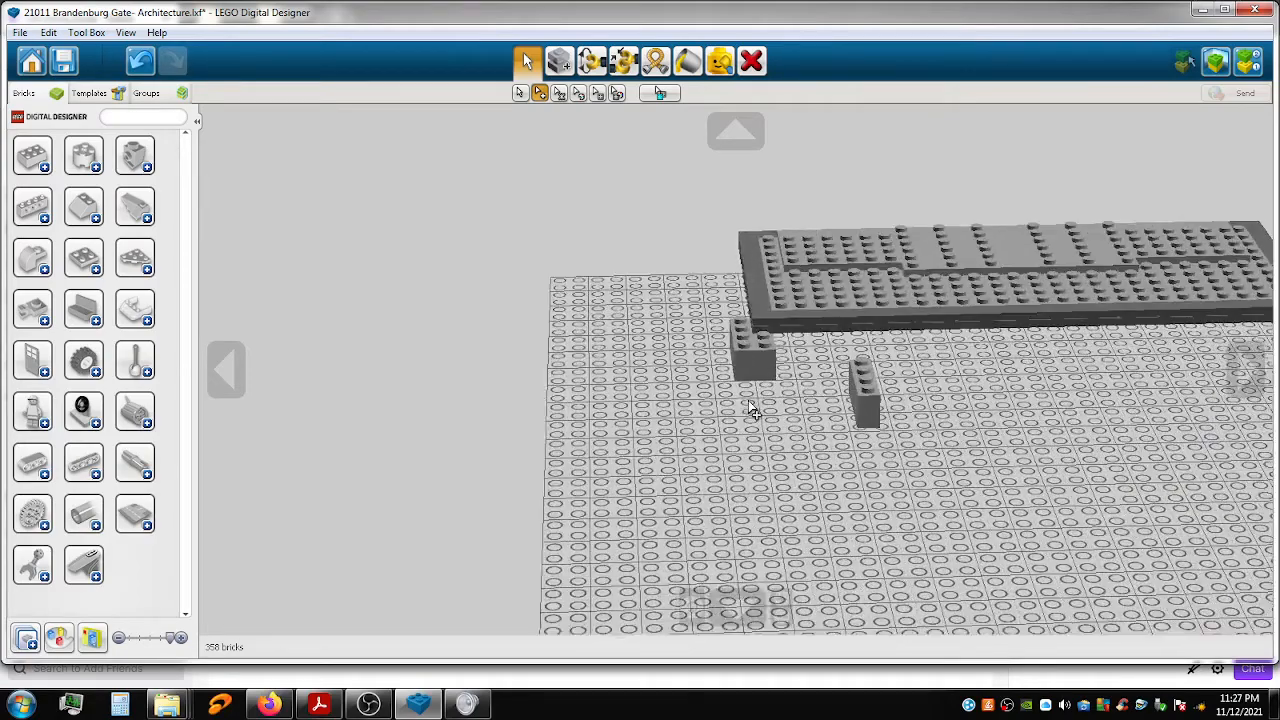
scroll(753, 410, up, 3)
scroll(770, 406, up, 1)
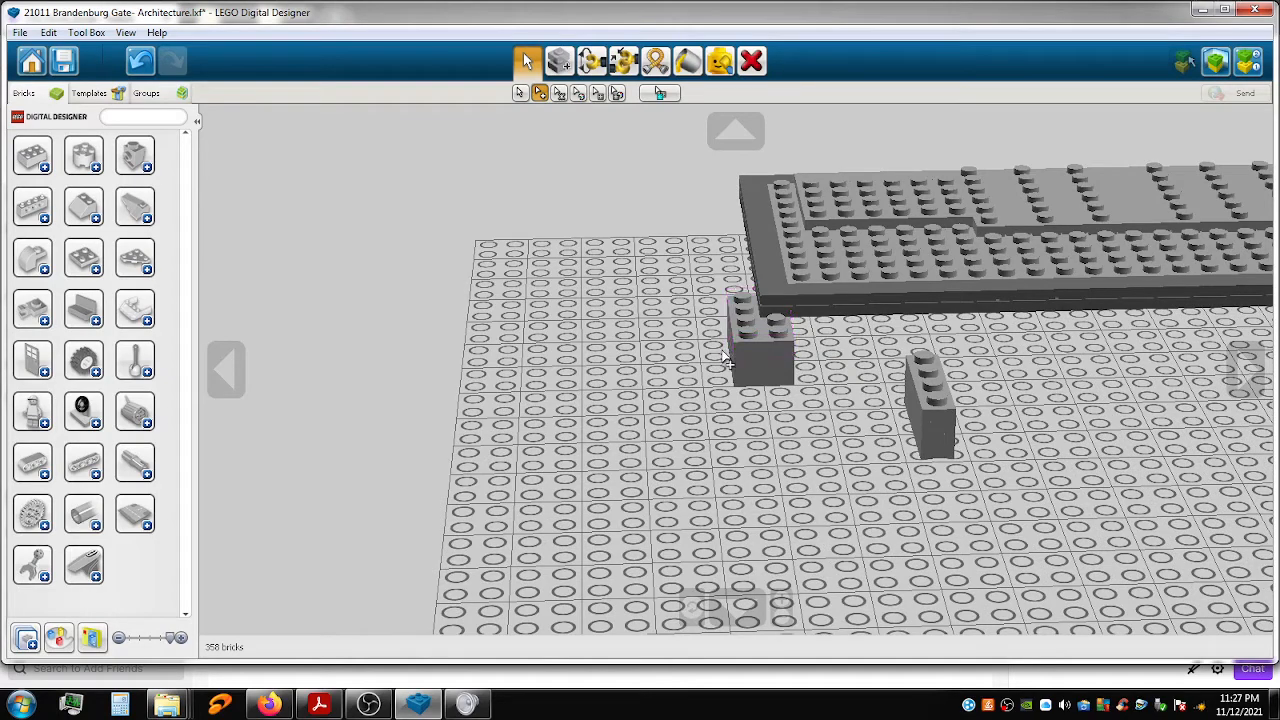
scroll(730, 364, down, 5)
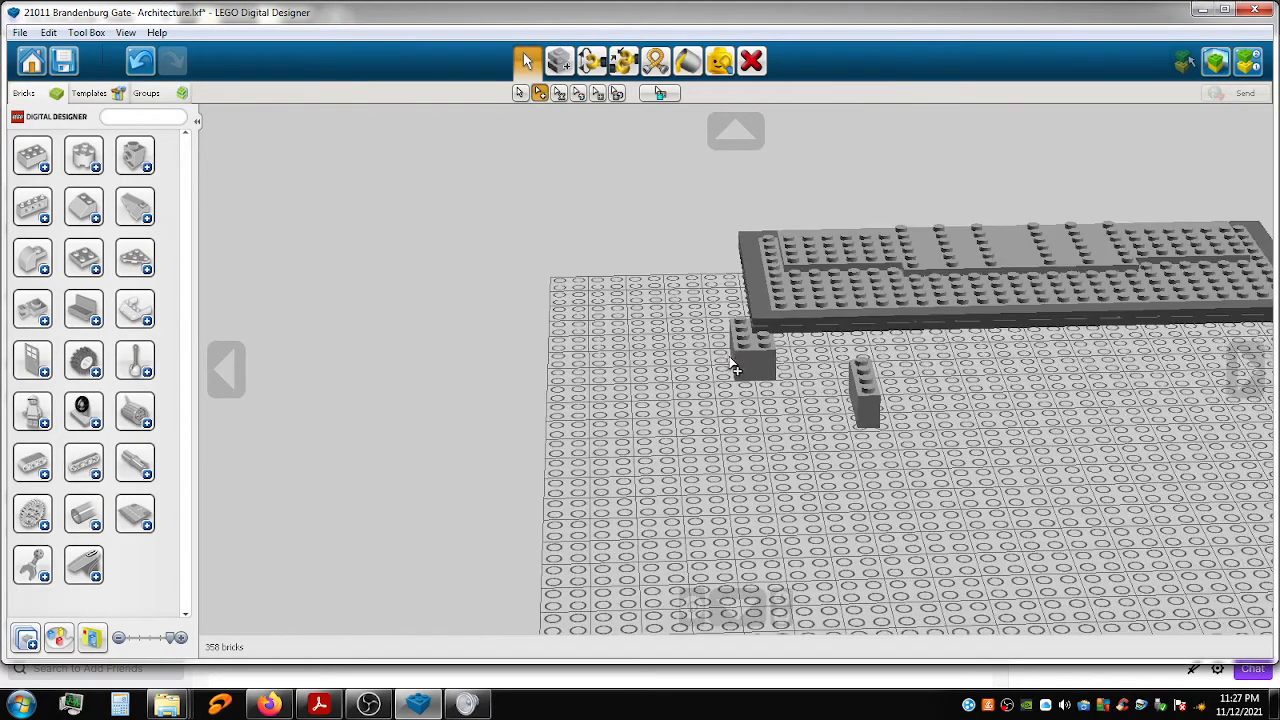
scroll(752, 370, down, 2)
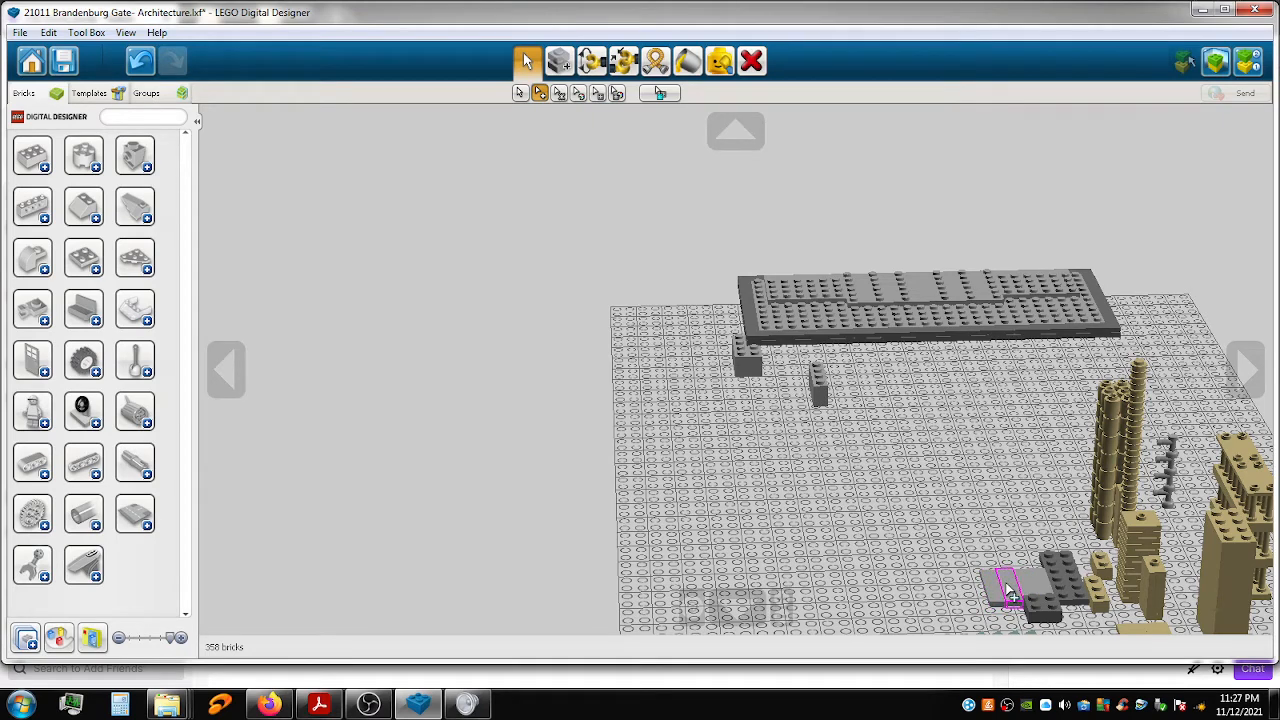
click(996, 592)
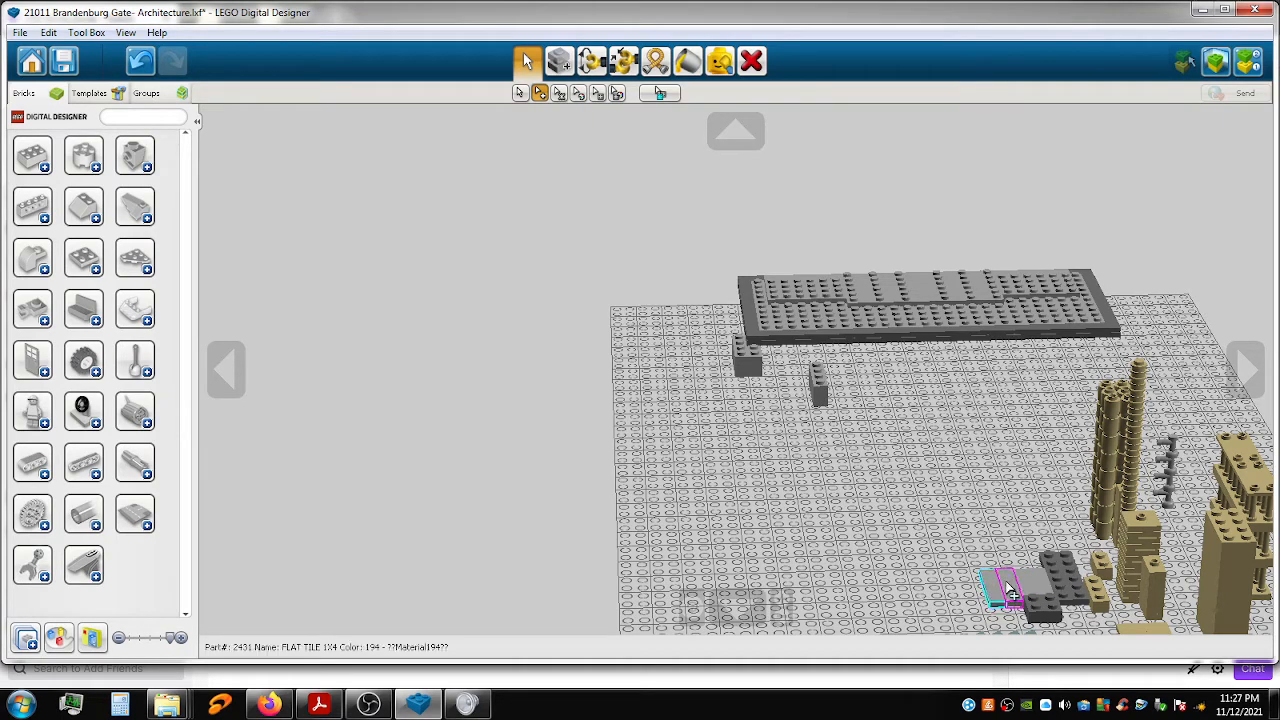
shift+click(1024, 590)
shift+click(1040, 590)
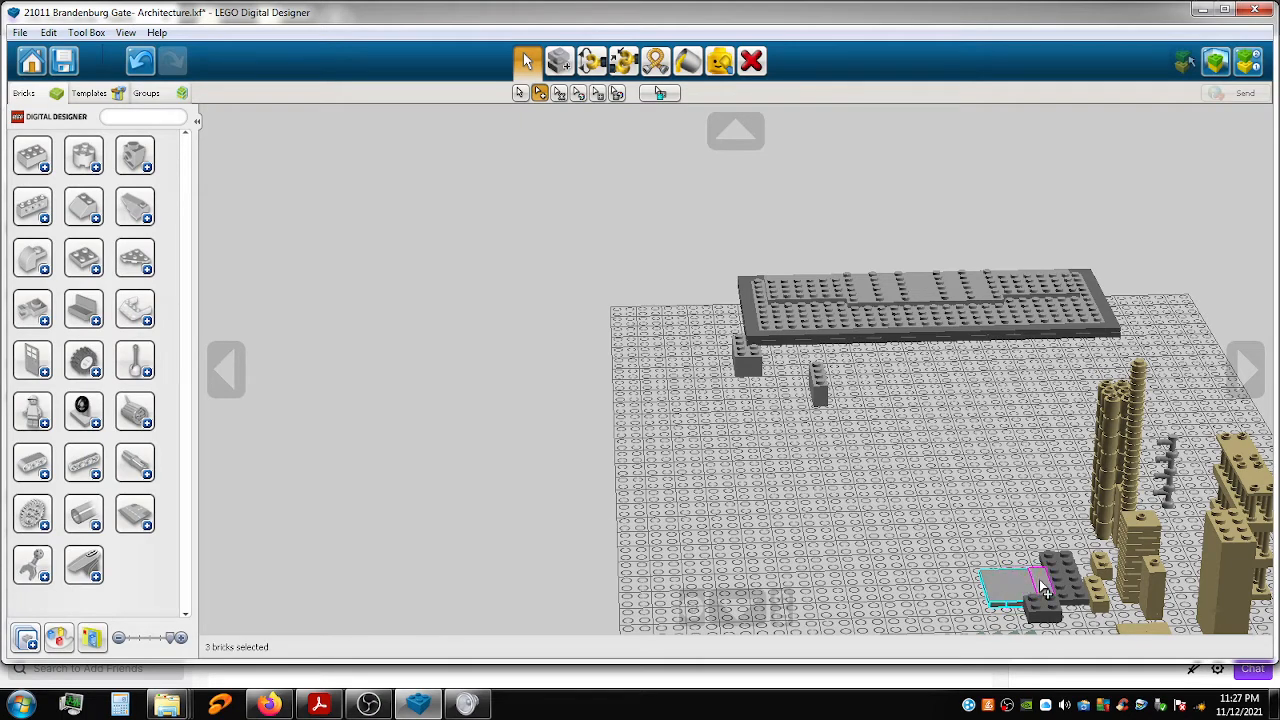
drag(996, 592, 865, 374)
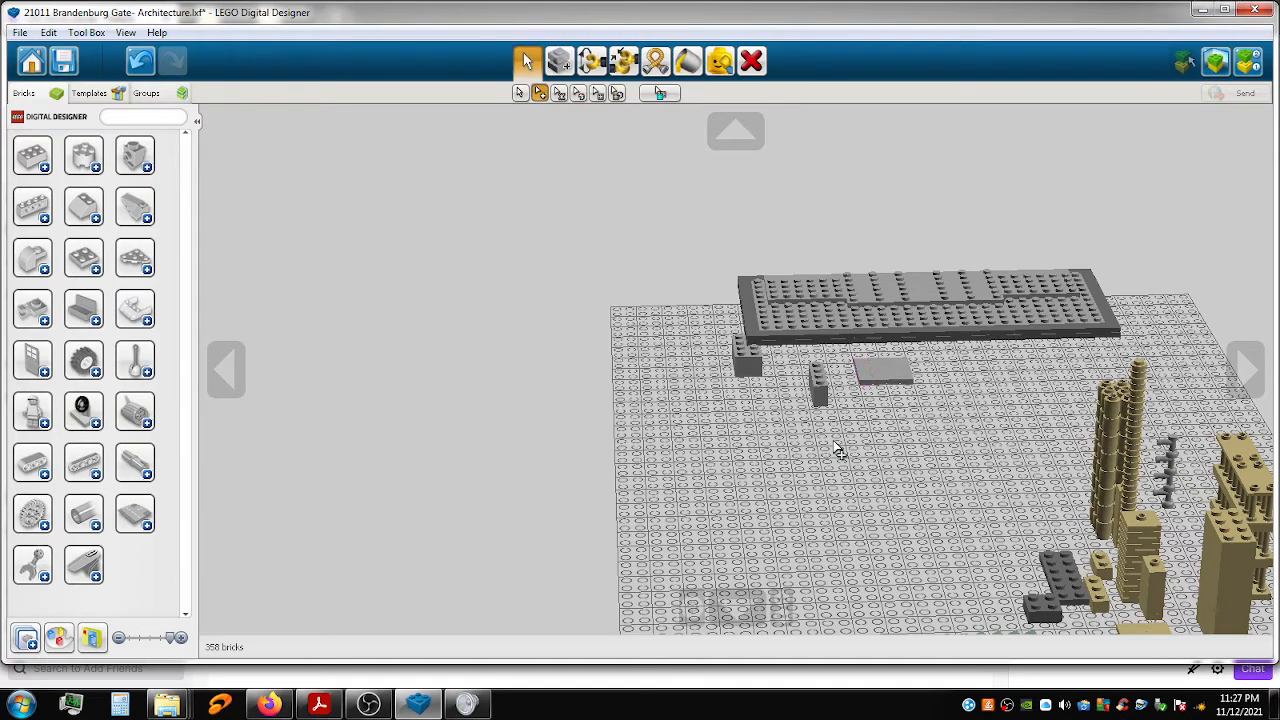
Place two 1x4 flat tiles crosswise on the base, one at each end of the left-hand 2x4 plates' front edge.
scroll(836, 445, up, 5)
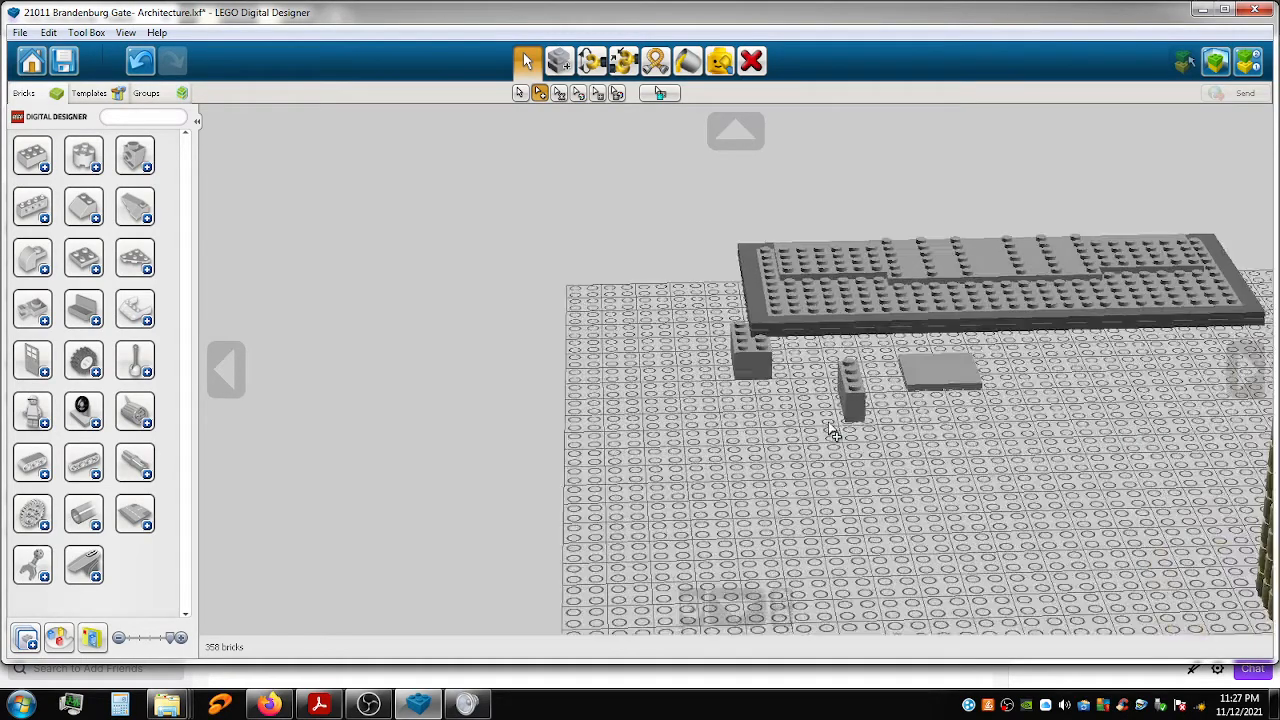
scroll(831, 427, up, 1)
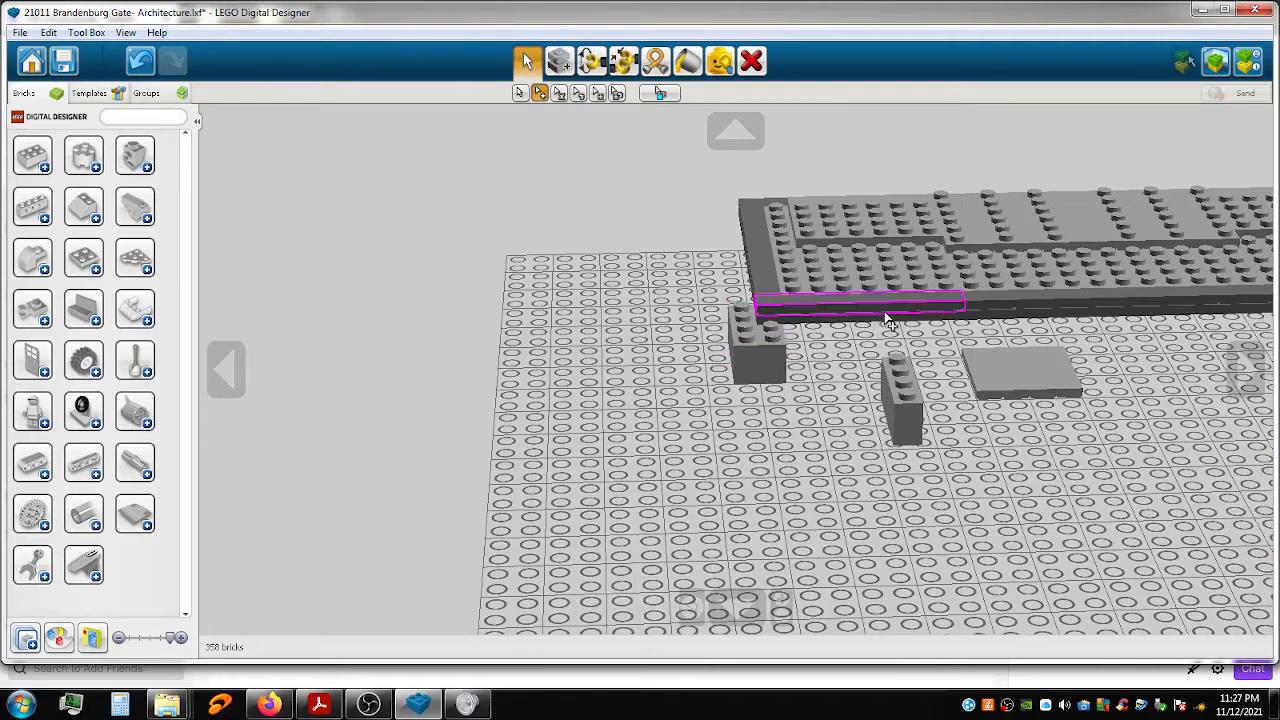
scroll(840, 368, up, 1)
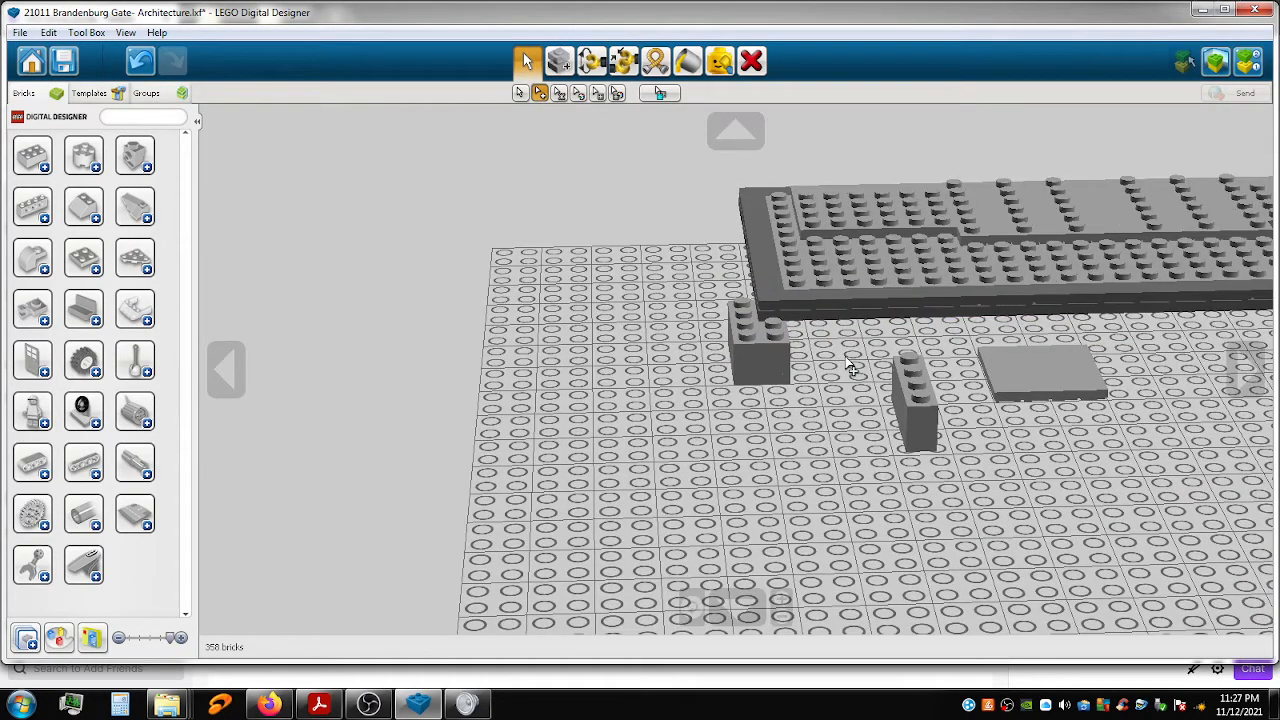
middle_drag(862, 376, 500, 453)
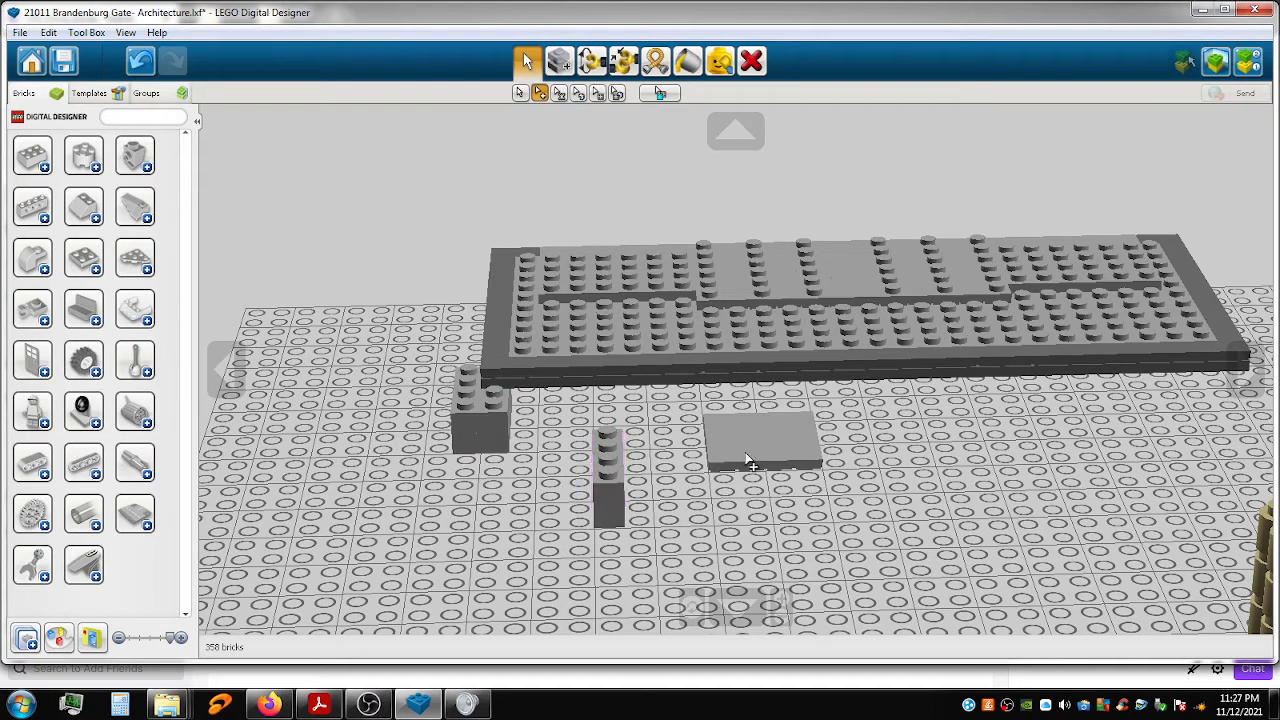
drag(746, 460, 566, 340)
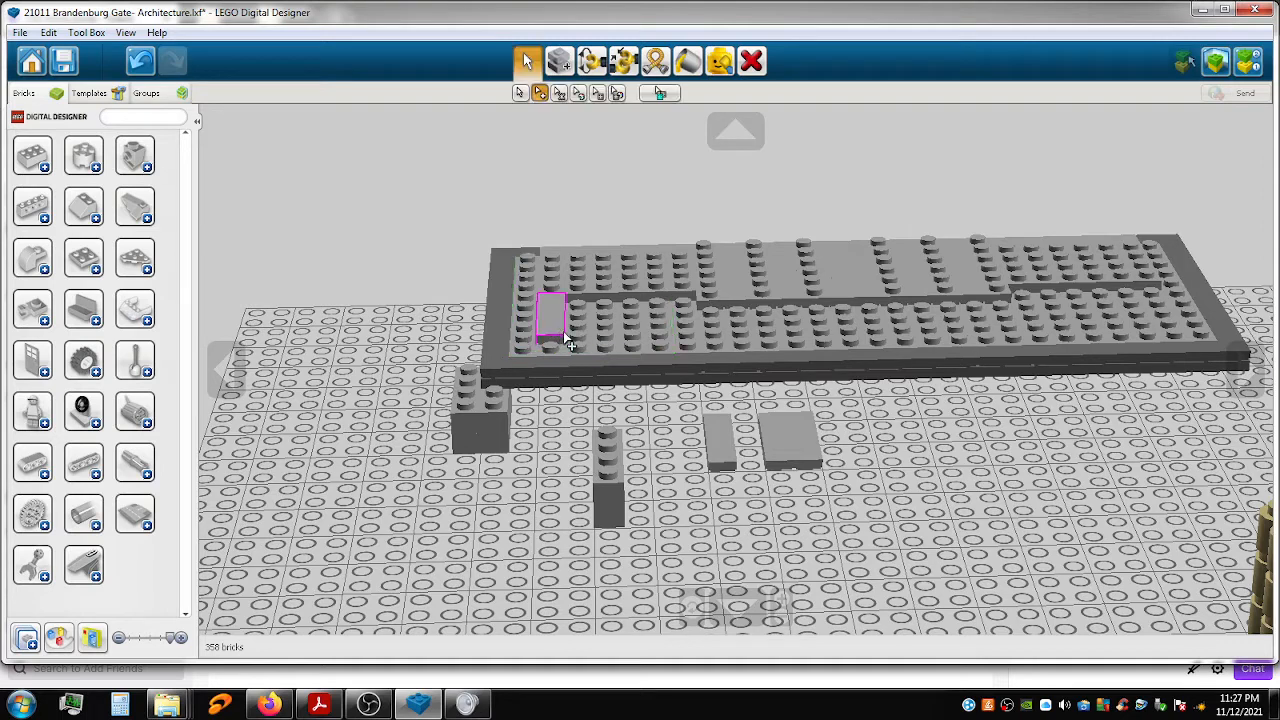
click(808, 445)
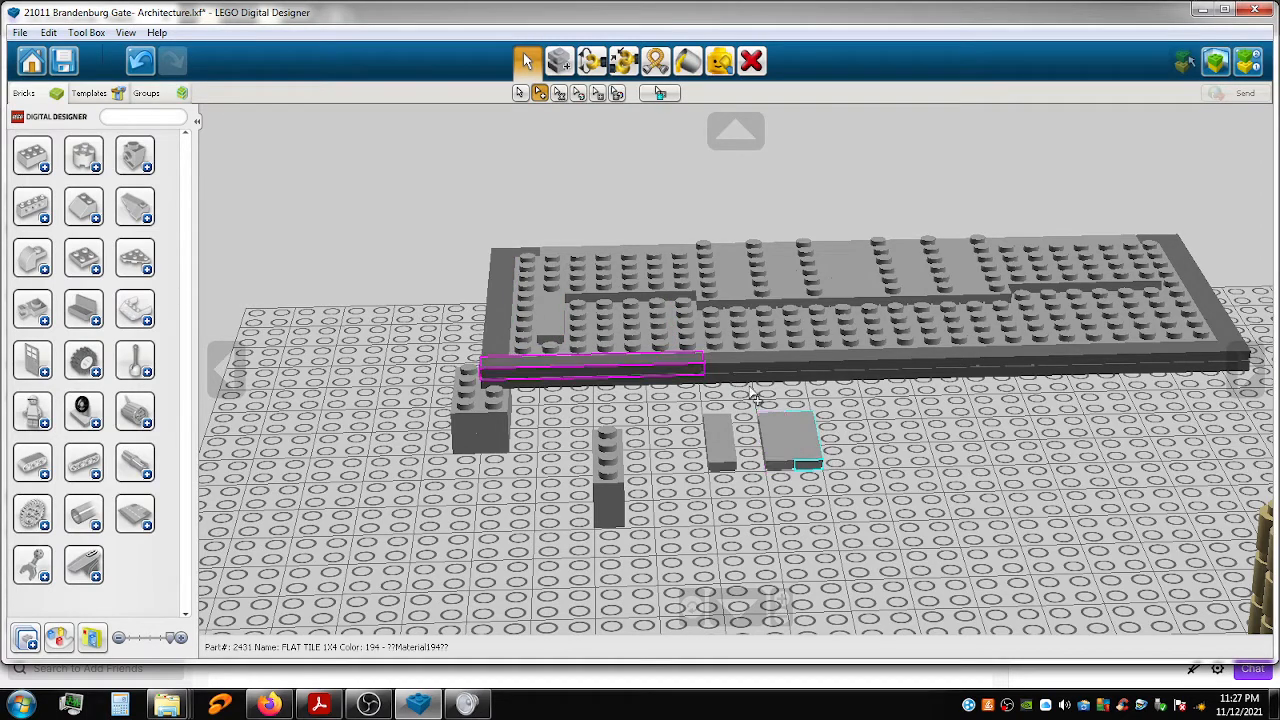
drag(805, 442, 694, 318)
key(Left)
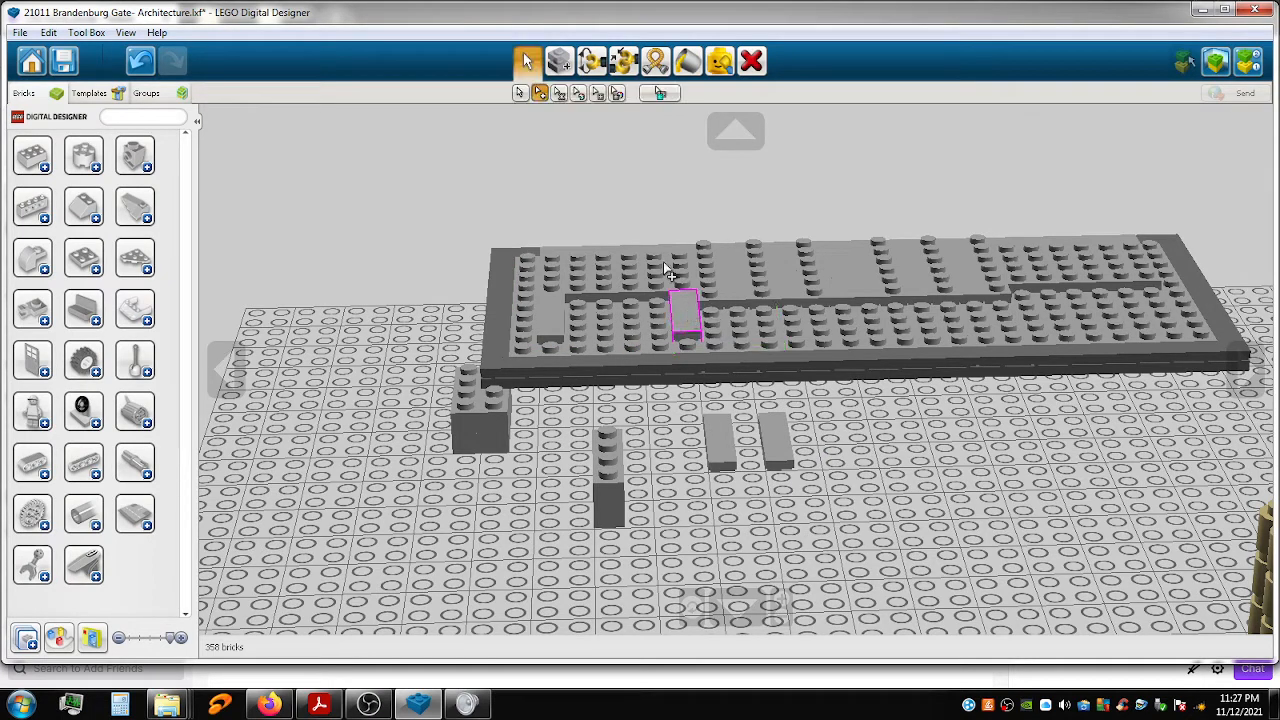
Place the other two 1x4 flat tiles crosswise at both ends of the right-hand 2x4 plates' front edge.
click(521, 93)
drag(780, 452, 1025, 318)
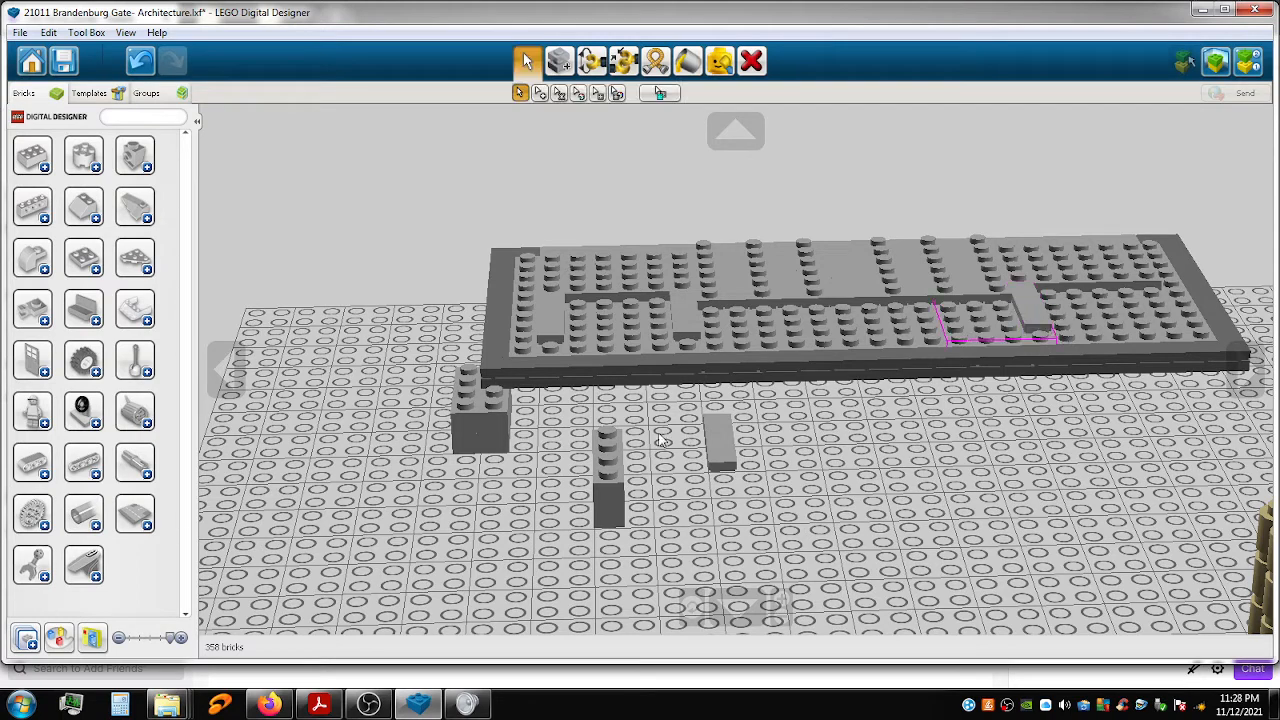
drag(771, 470, 1163, 303)
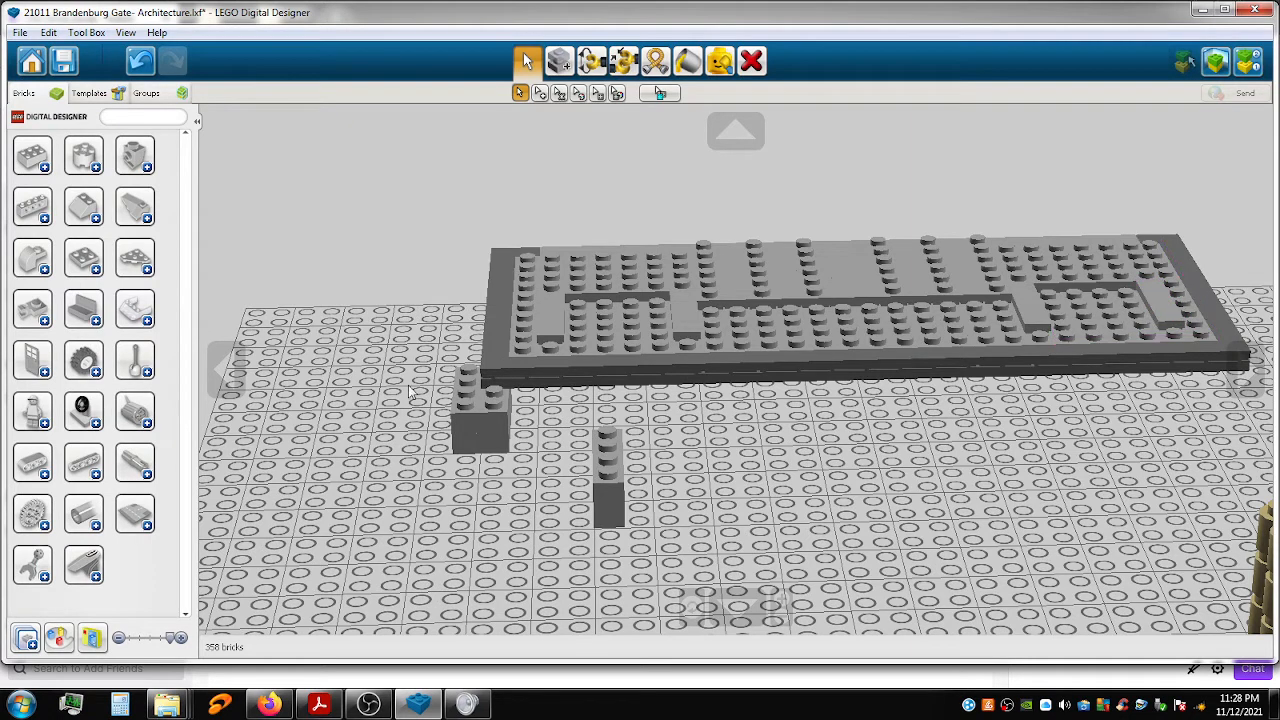
Fit a 2x4 plate lengthwise into the gap between the two right-hand tiles and try a second one in front of it.
drag(505, 424, 1082, 300)
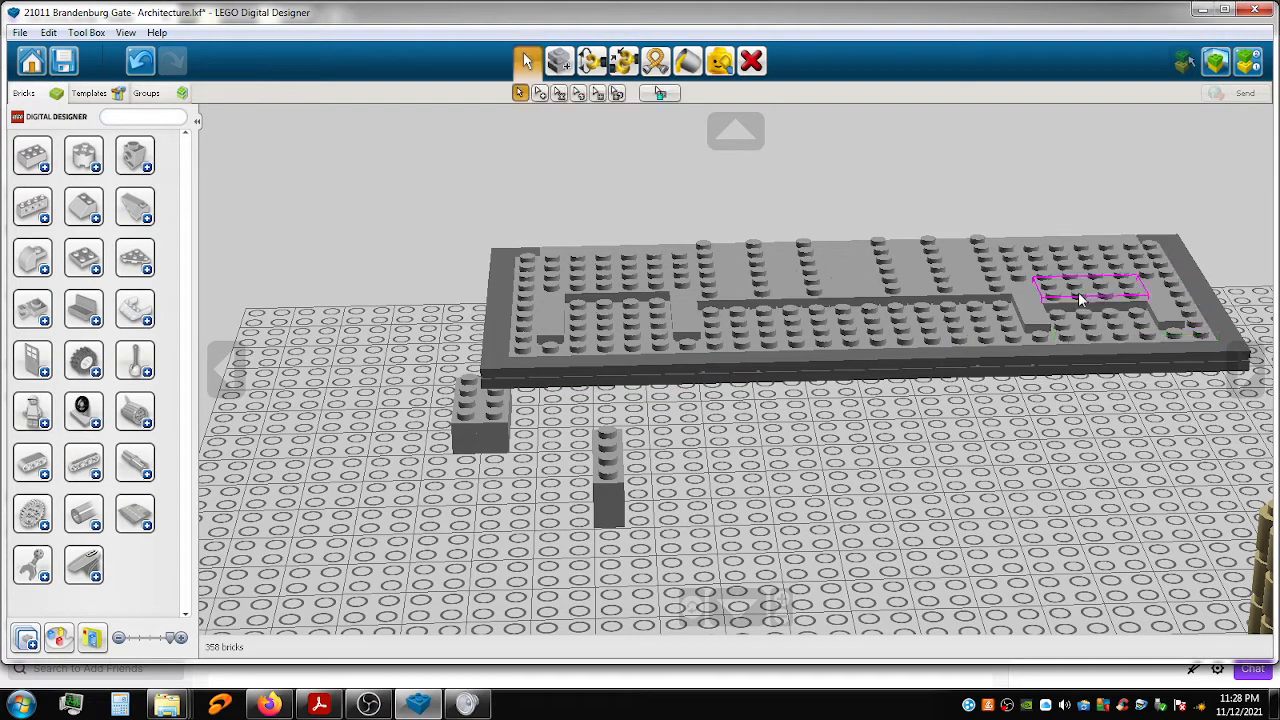
drag(480, 405, 603, 455)
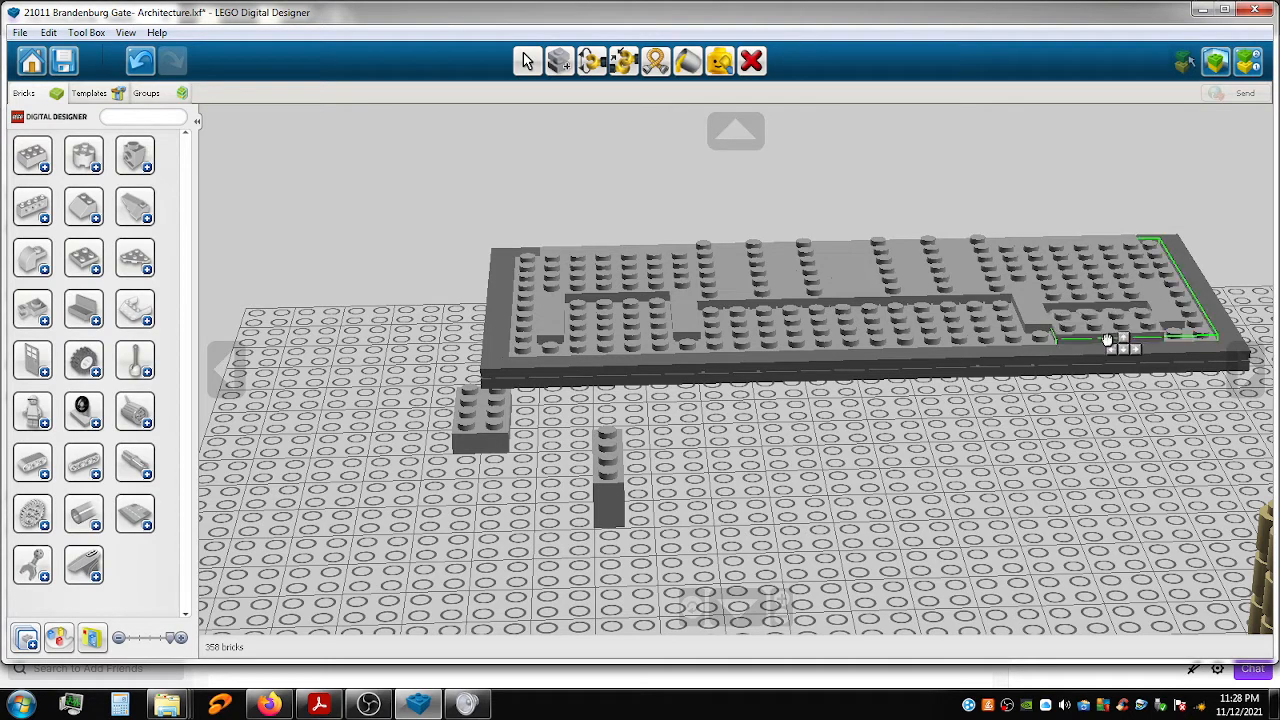
click(1107, 341)
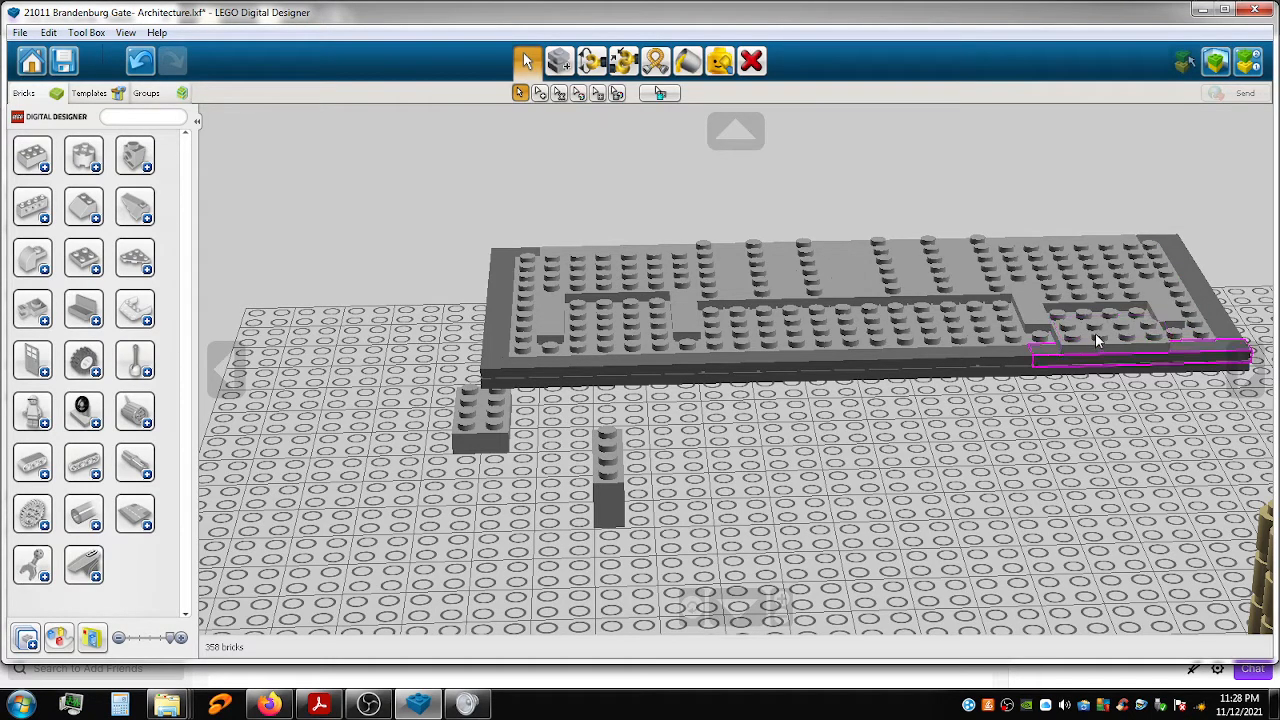
Take the 2x4 plate back off the base and lay the 2x4 plates out separately lengthwise in front of it.
click(1097, 338)
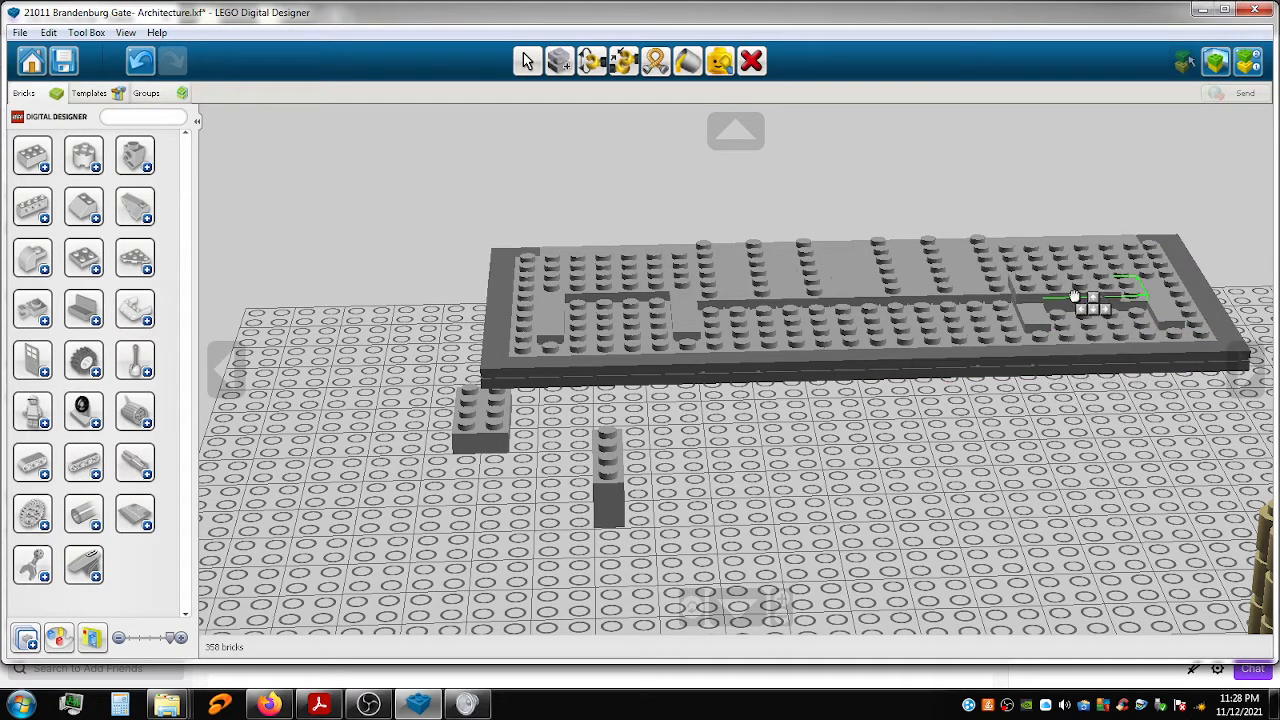
click(690, 468)
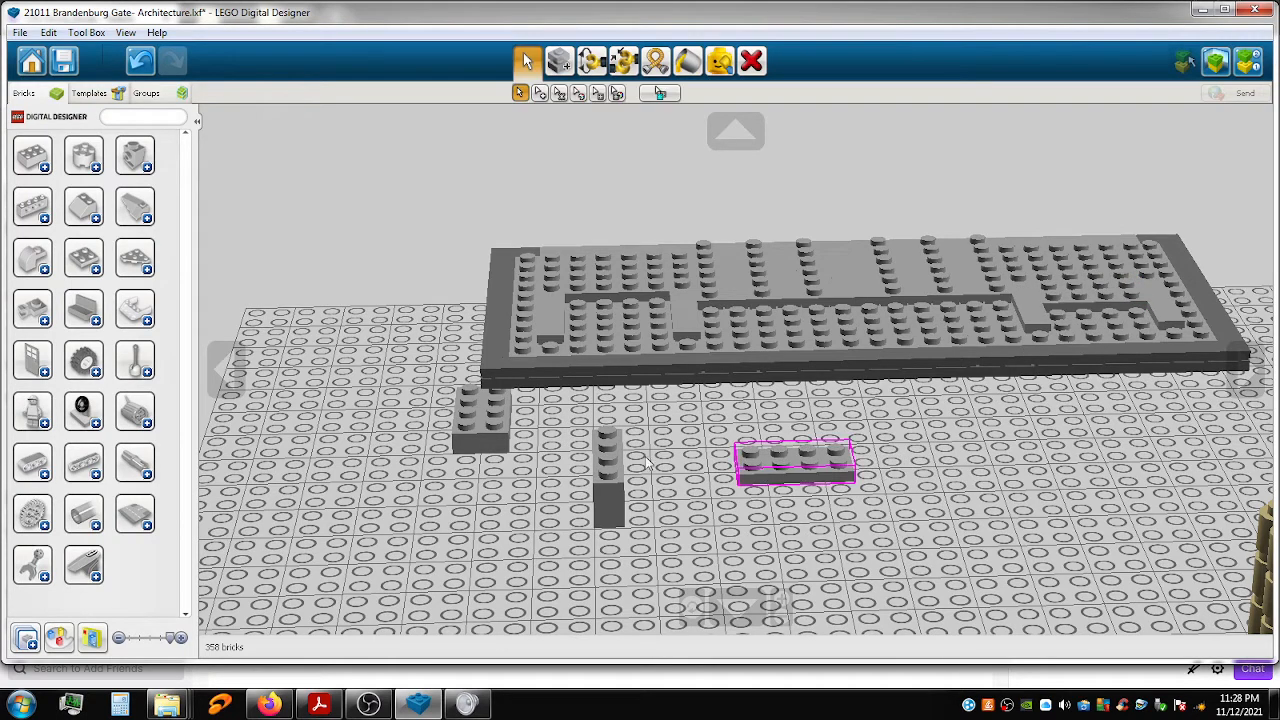
click(490, 425)
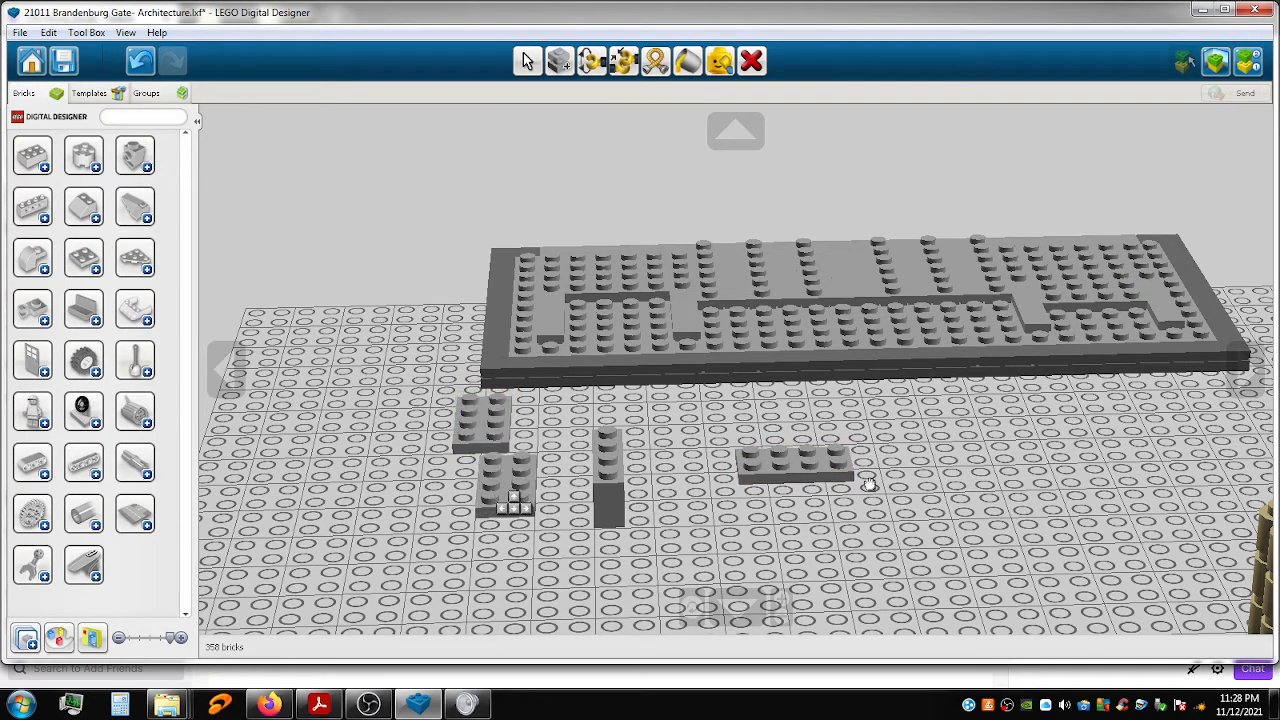
key(Right)
click(975, 472)
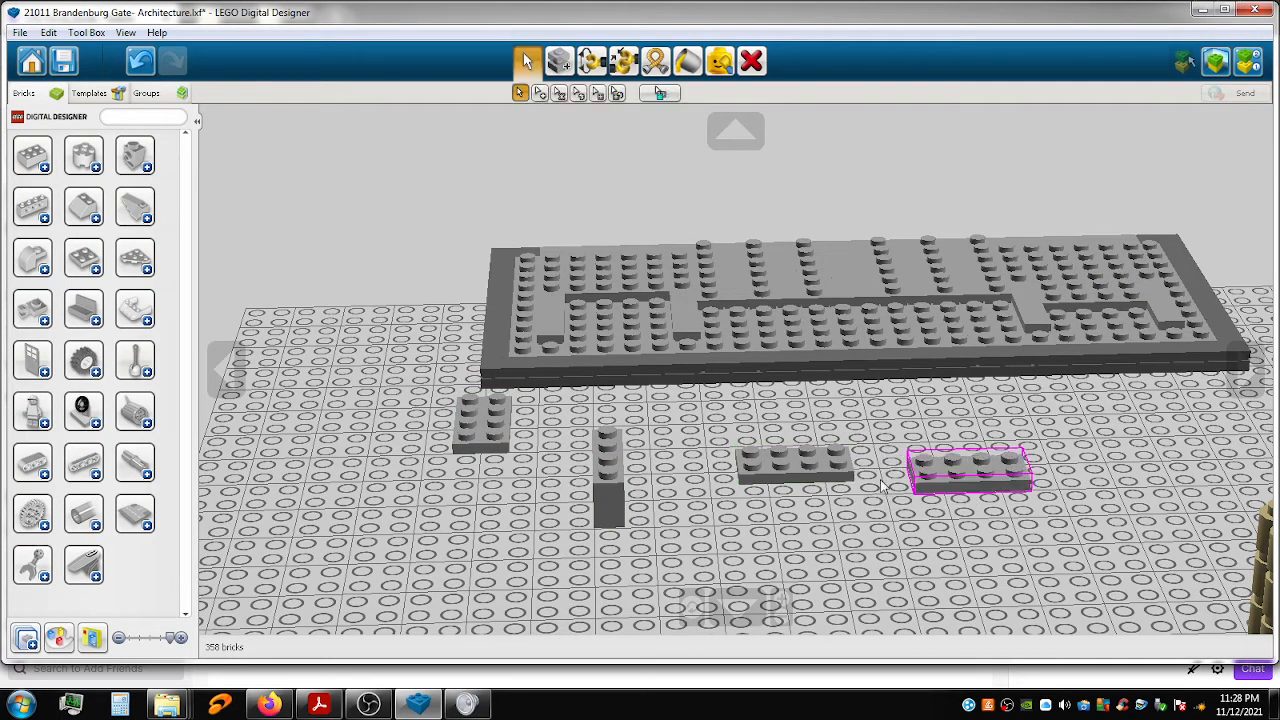
click(485, 425)
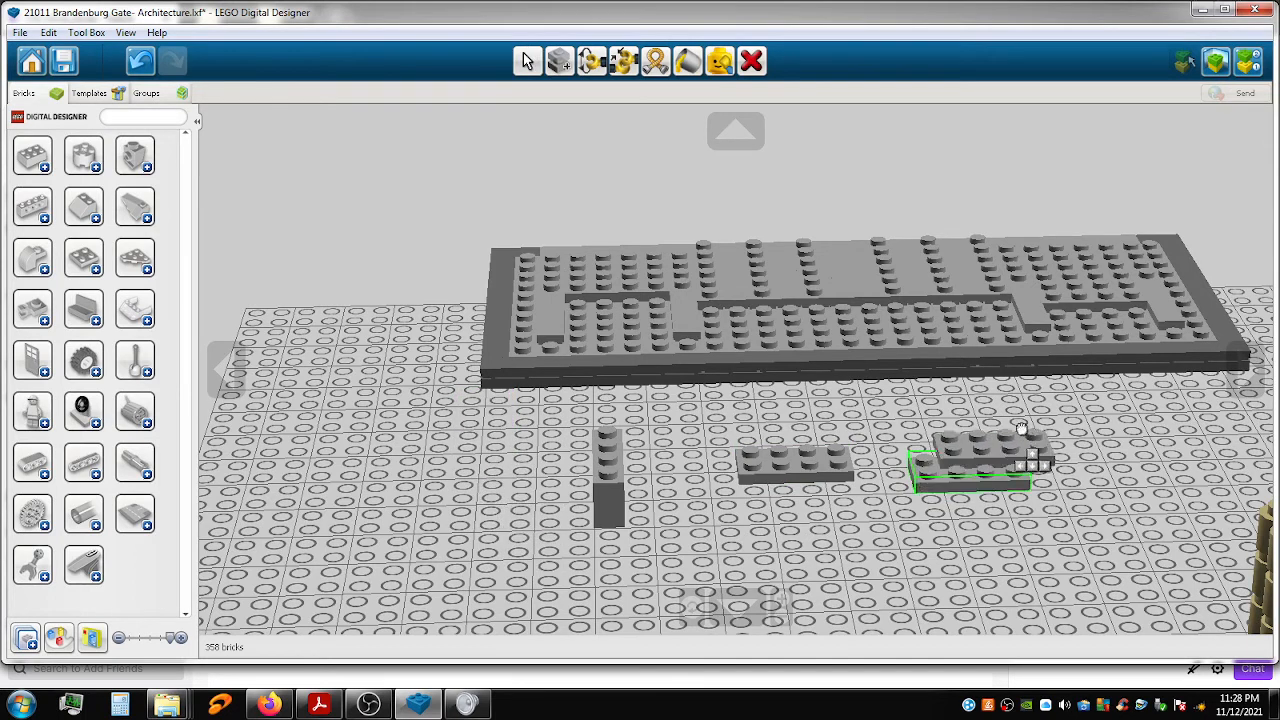
click(1010, 420)
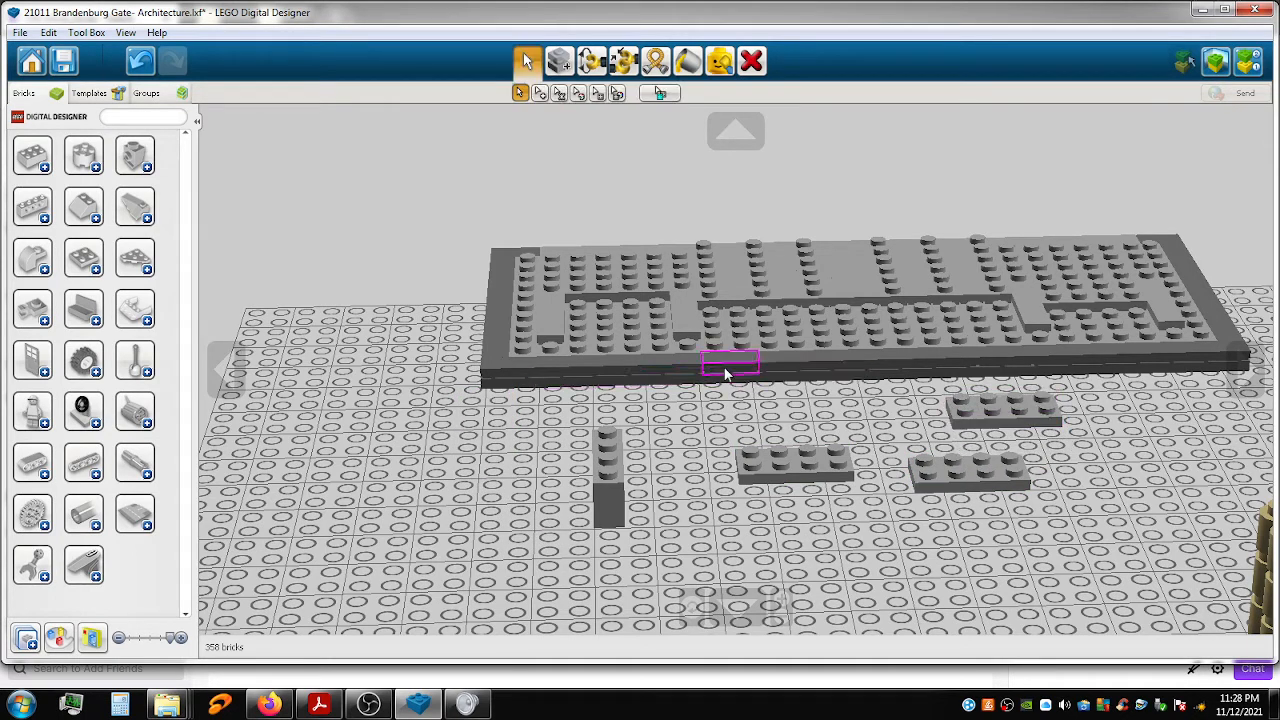
Undo the recent placements of the 2x4 plates and the 1x4 flat tiles, including bringing these parts over to the base.
click(730, 360)
key(ctrl+z)
key(ctrl+z)
key(ctrl+z)
key(ctrl+z)
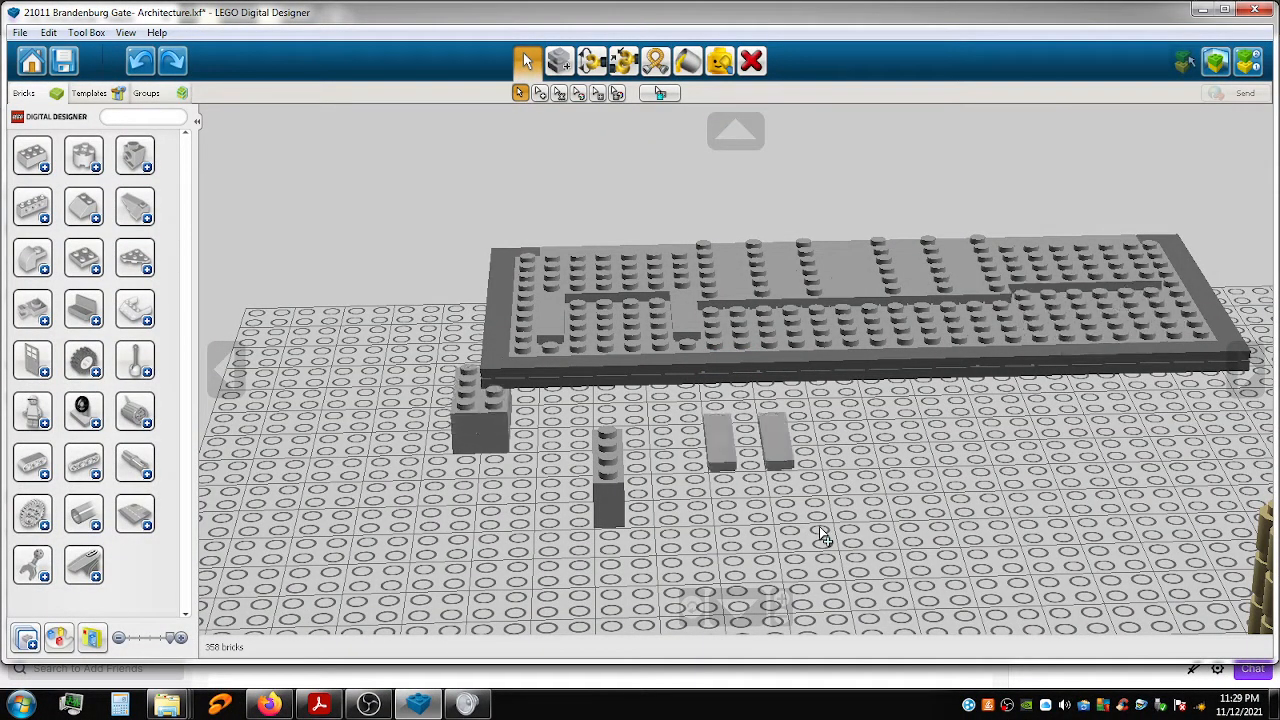
key(ctrl+z)
key(ctrl+z)
key(ctrl+z)
key(ctrl+z)
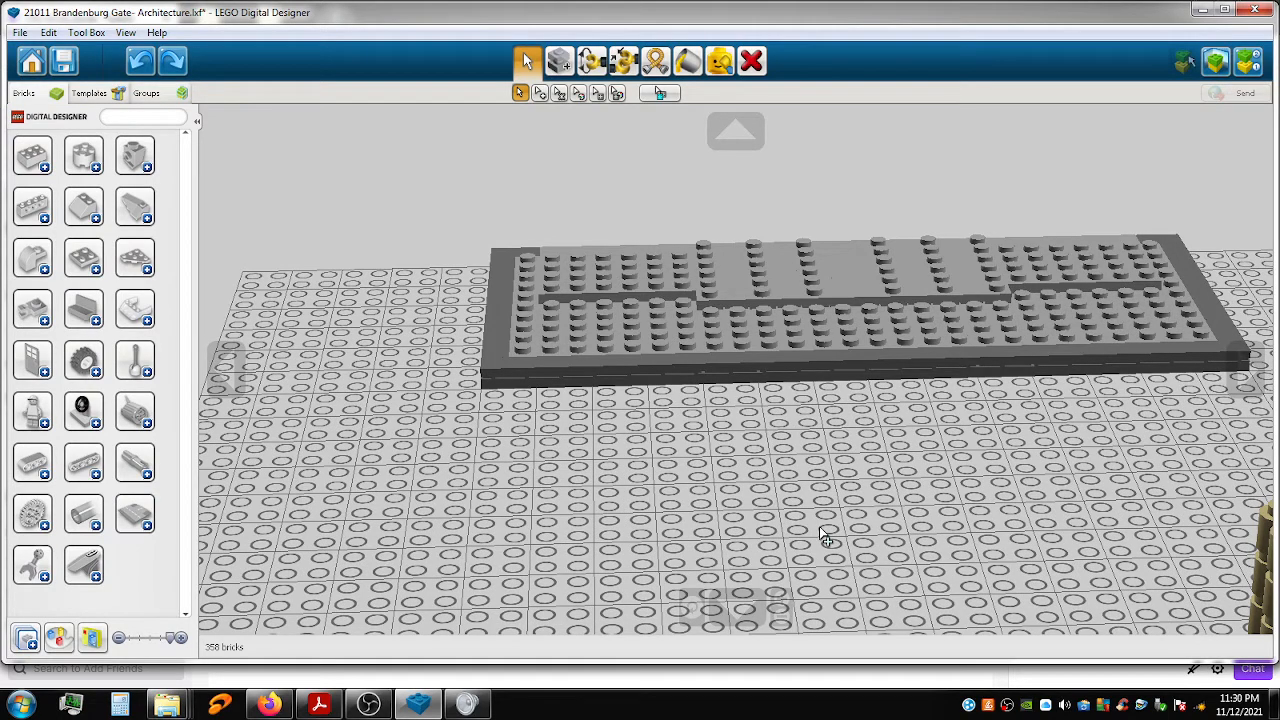
Undo the 1x6 plate's placement and fit it back crosswise at the left-hand end of the central flat tiles.
key(ctrl+z)
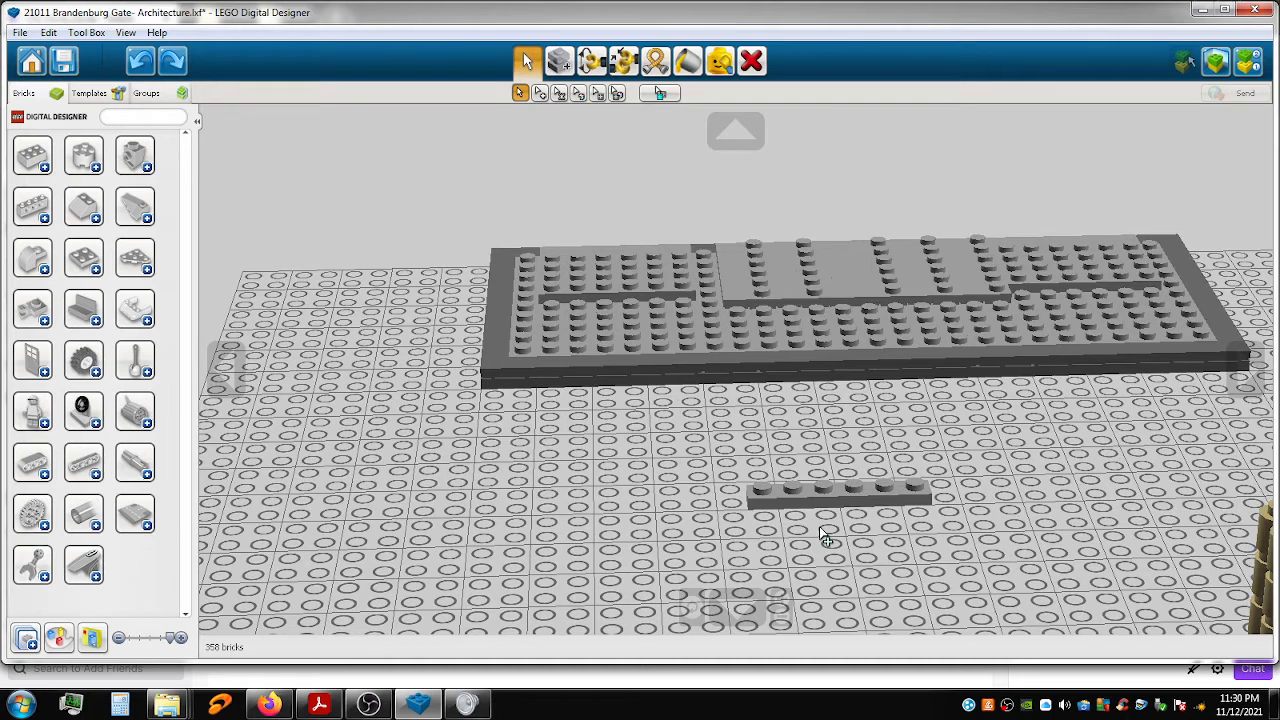
click(884, 487)
drag(903, 481, 712, 282)
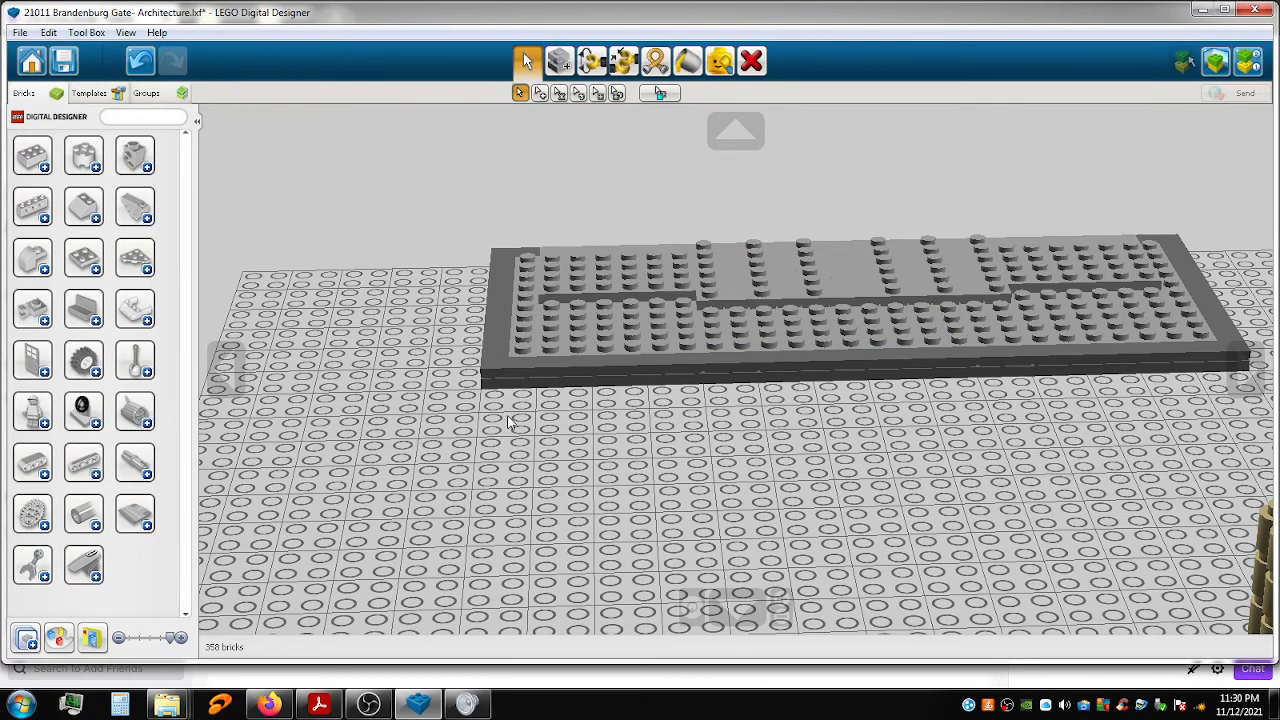
Select the four light grey 1x4 flat tiles together and move them in front of the base's right-hand end.
right_drag(510, 420, 543, 420)
scroll(543, 420, down, 2)
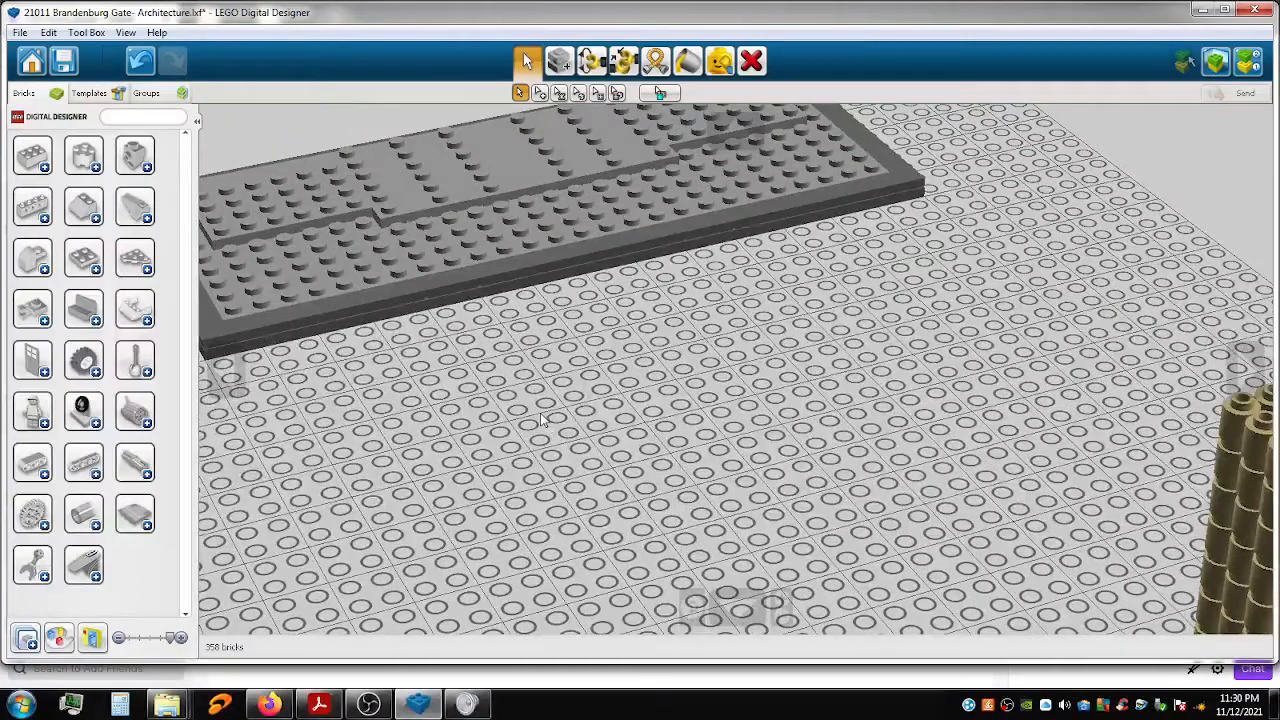
shift+right_drag(597, 455, 748, 590)
scroll(748, 590, up, 6)
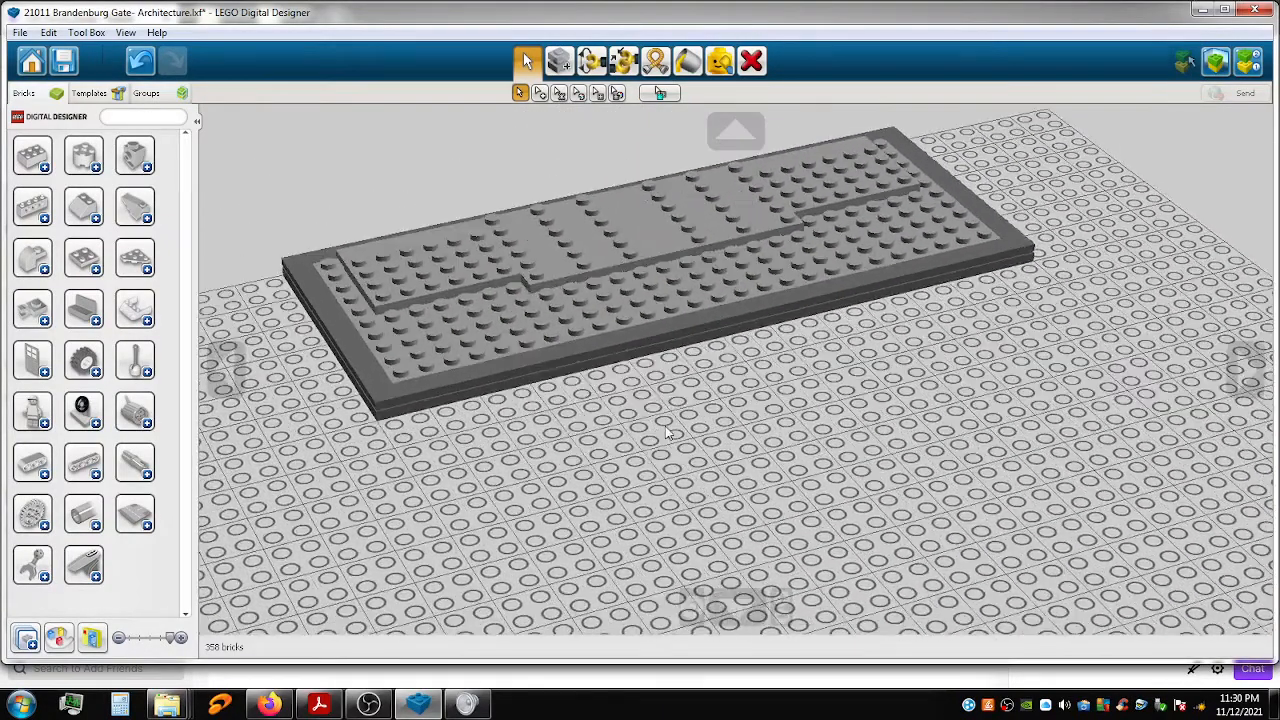
scroll(675, 378, down, 8)
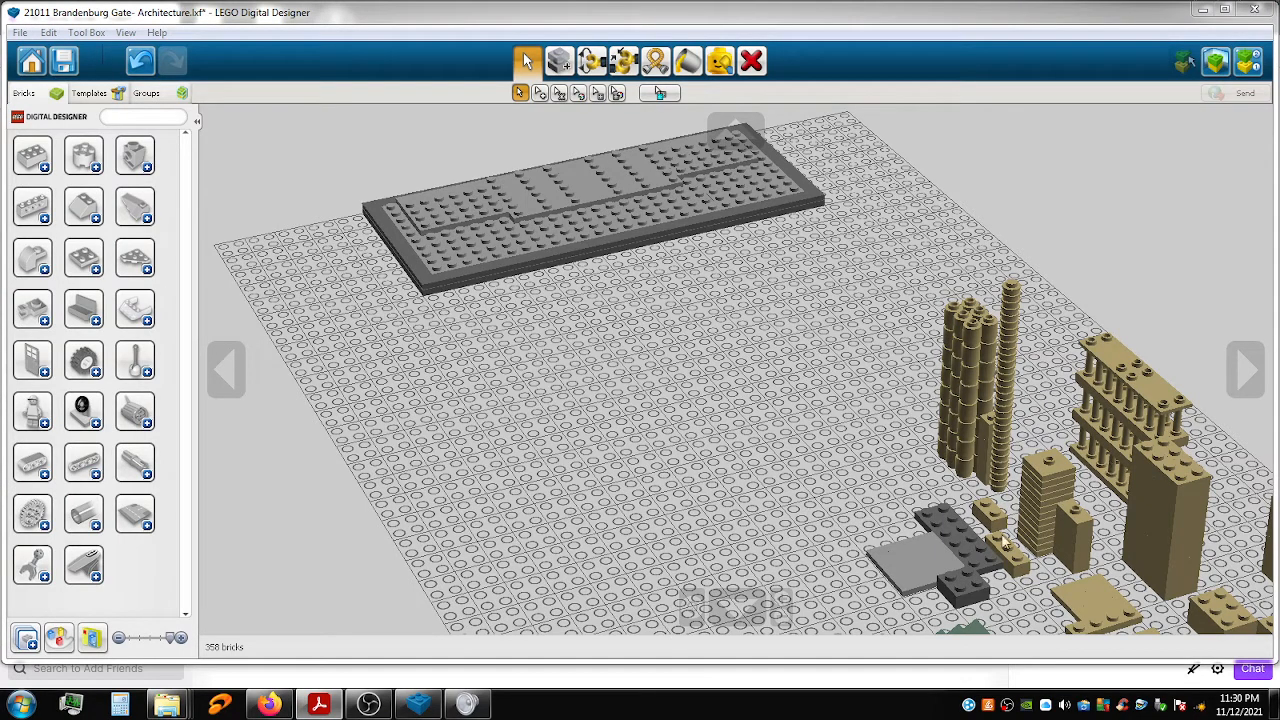
click(896, 563)
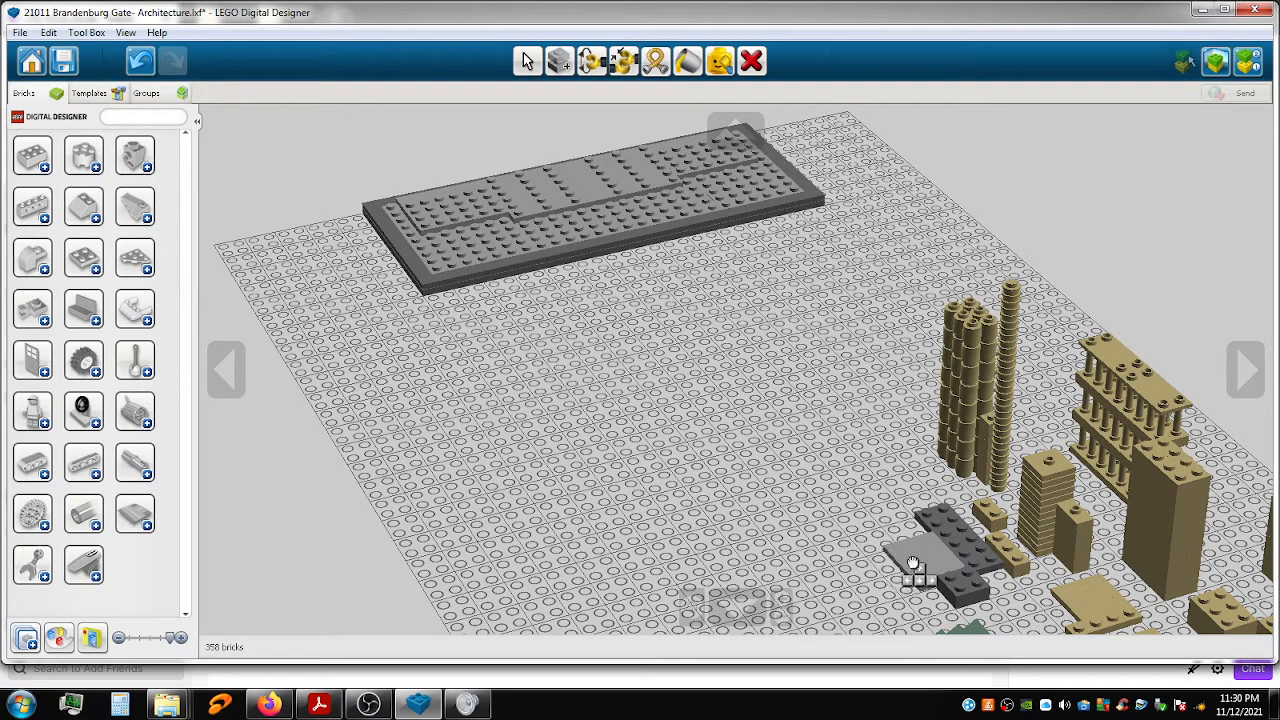
click(894, 569)
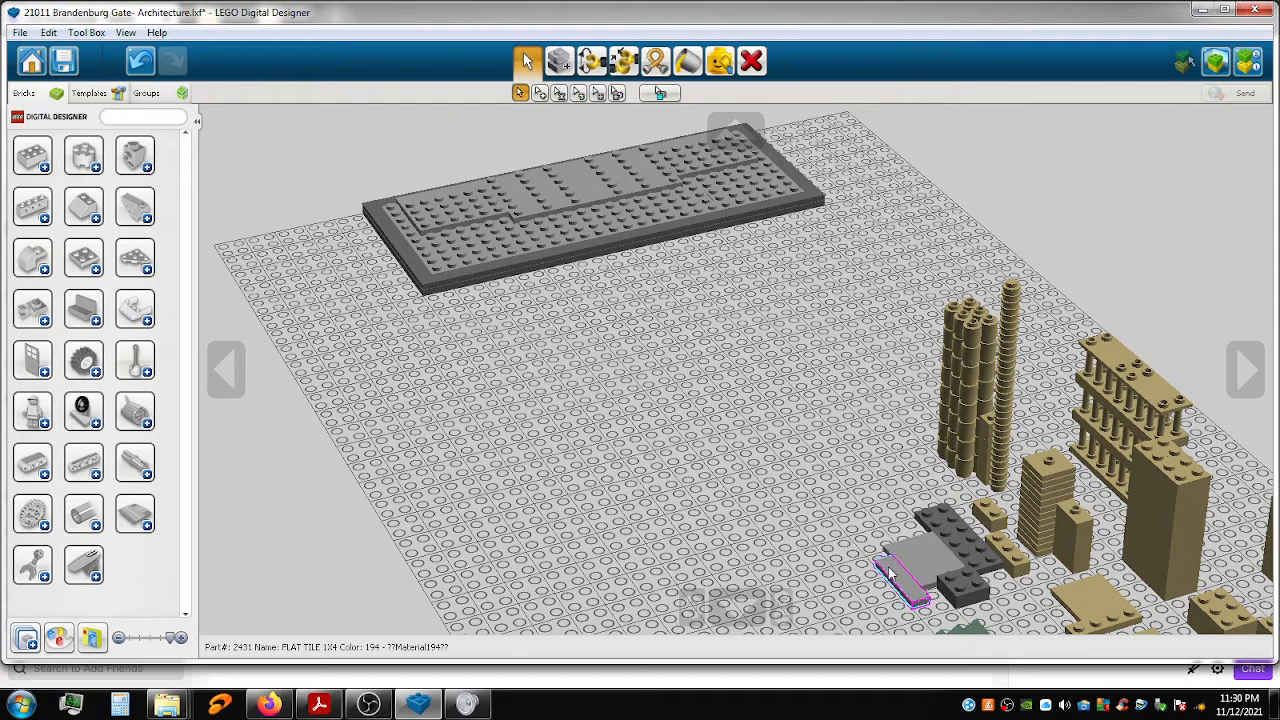
click(888, 568)
click(882, 568)
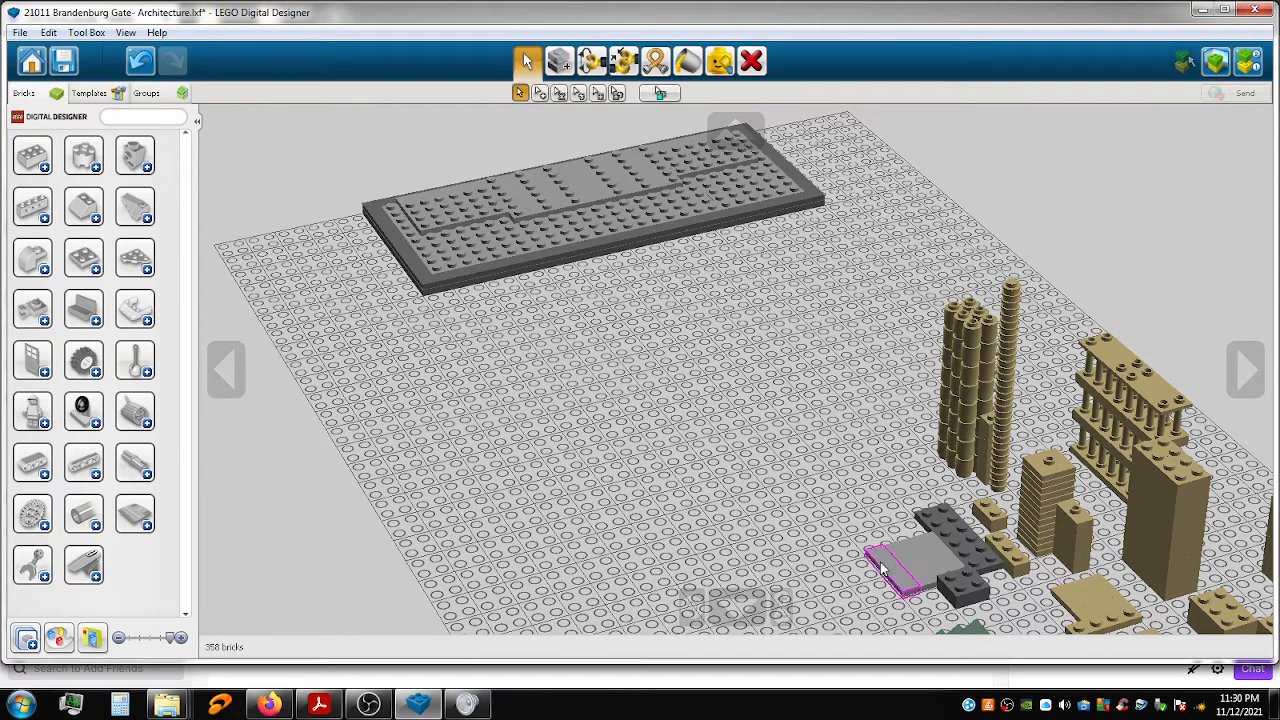
drag(888, 566, 794, 268)
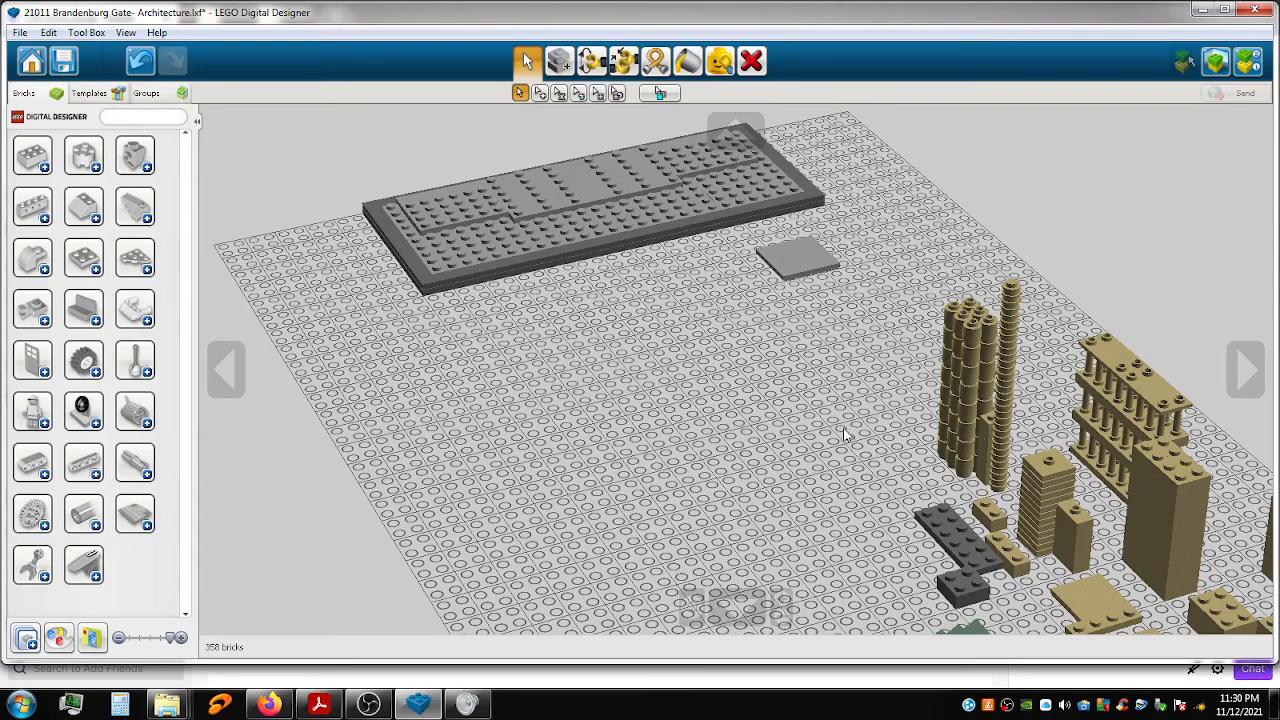
Select the whole stack of four grey 2x4 plates, rotate it lengthwise and set it down in front of the base.
middle_drag(830, 446, 599, 279)
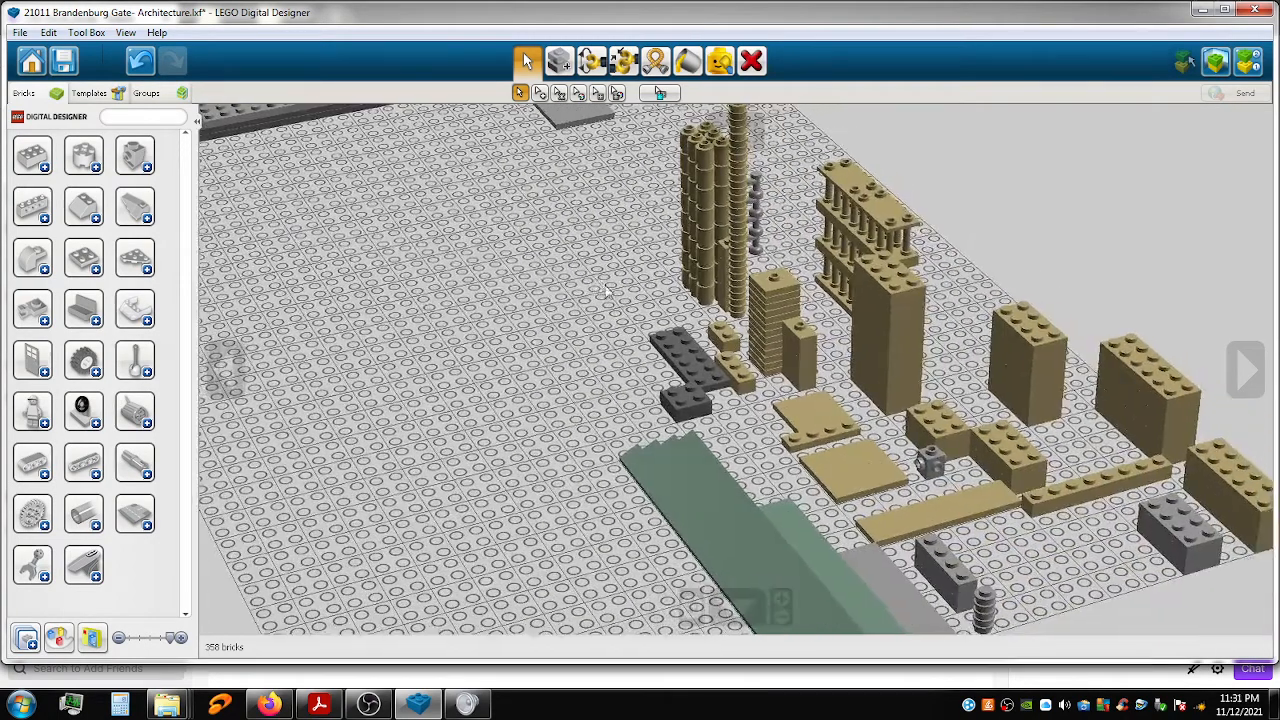
click(1192, 540)
click(1192, 540)
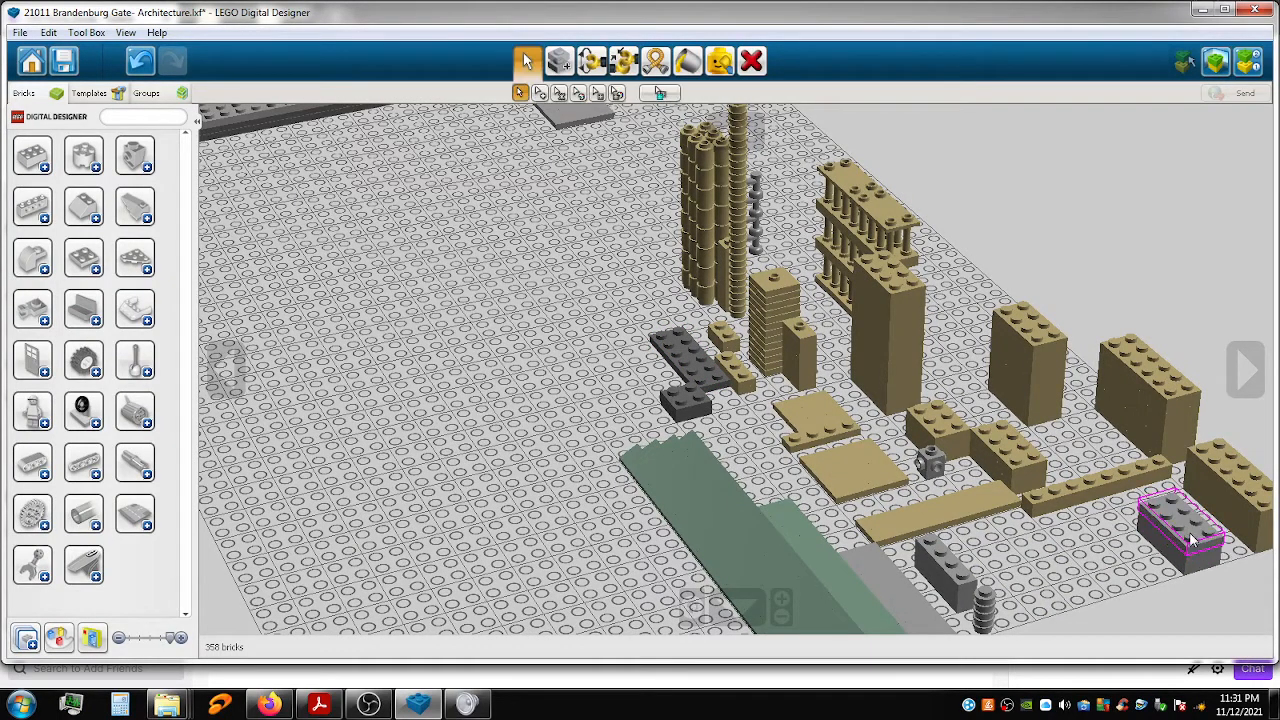
shift+click(1207, 563)
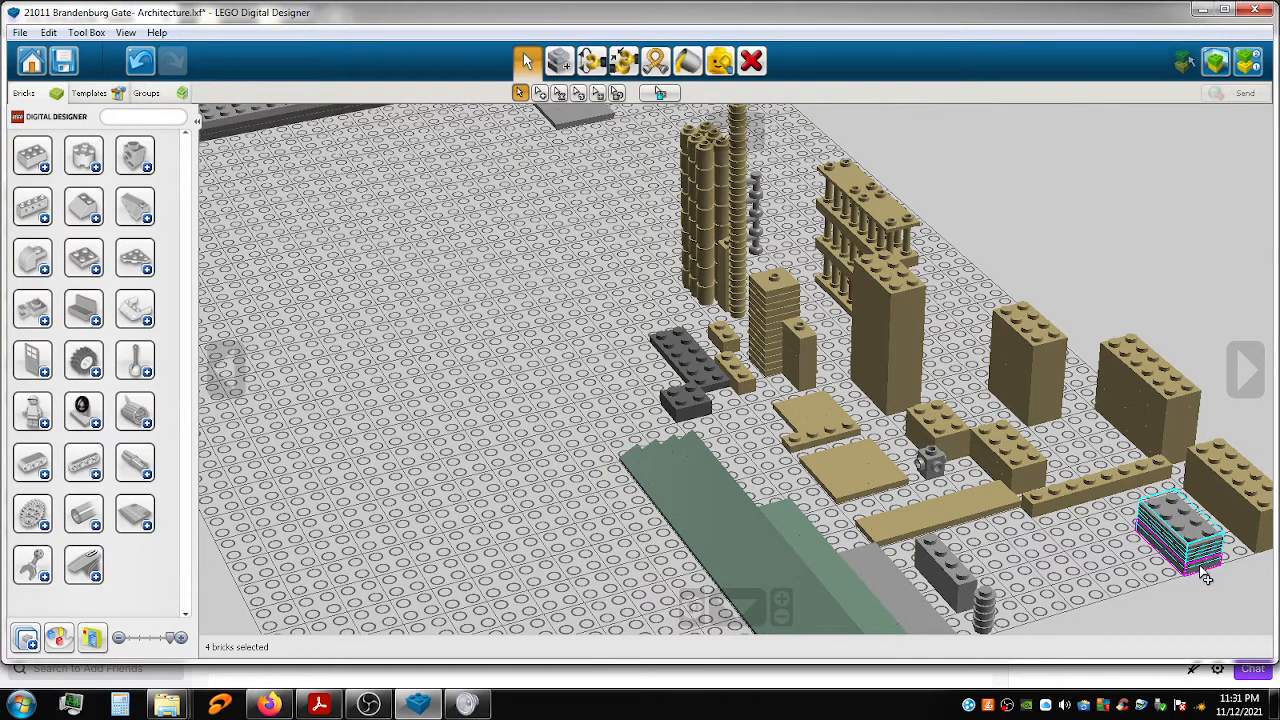
click(1160, 543)
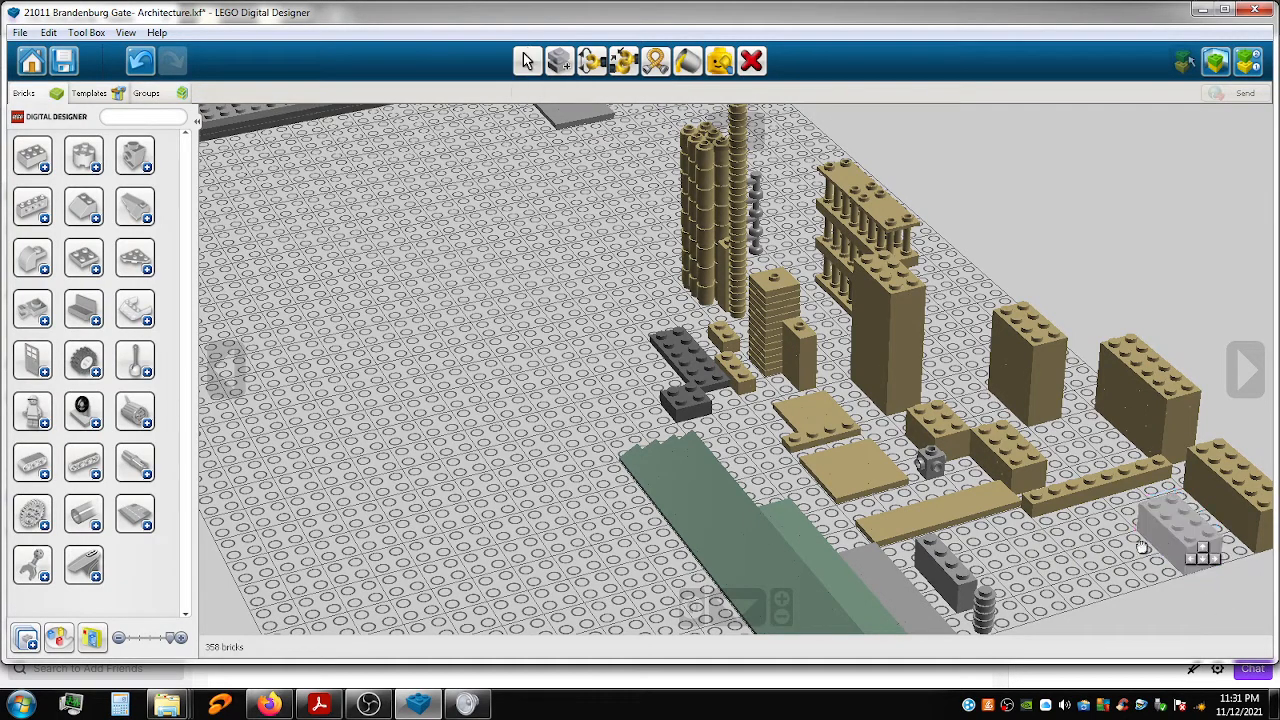
click(644, 396)
key(Right)
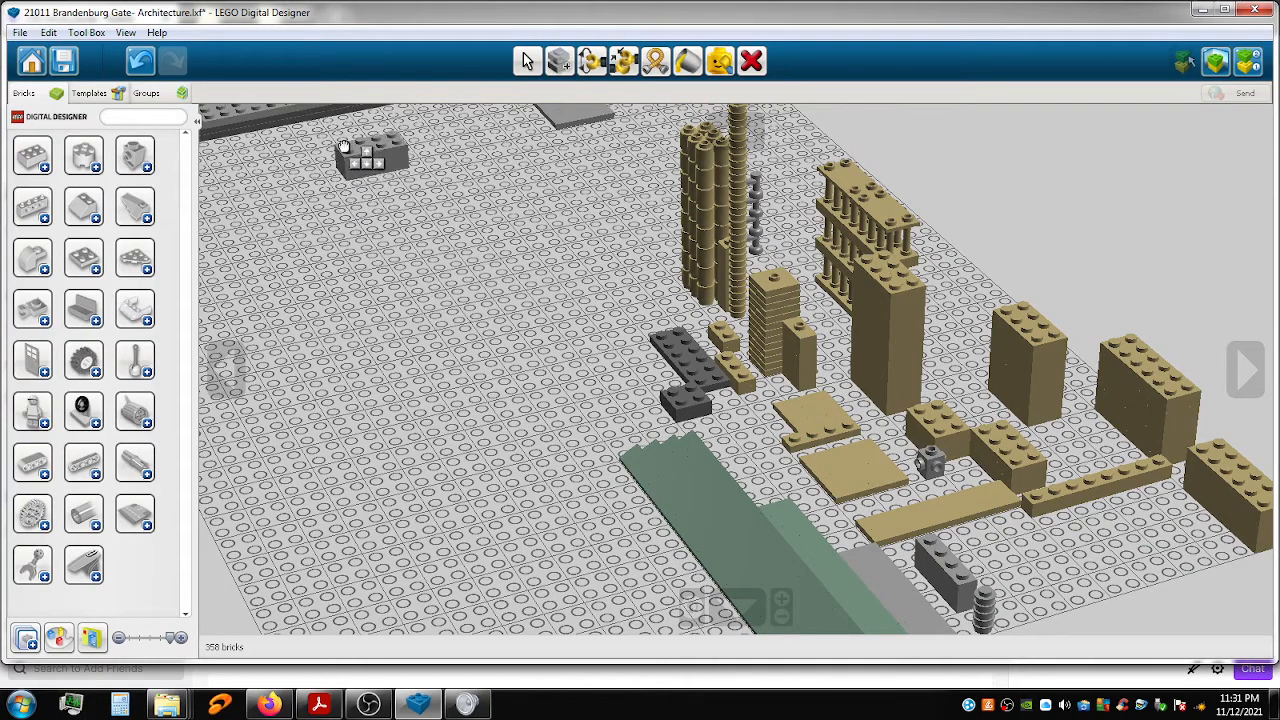
click(333, 144)
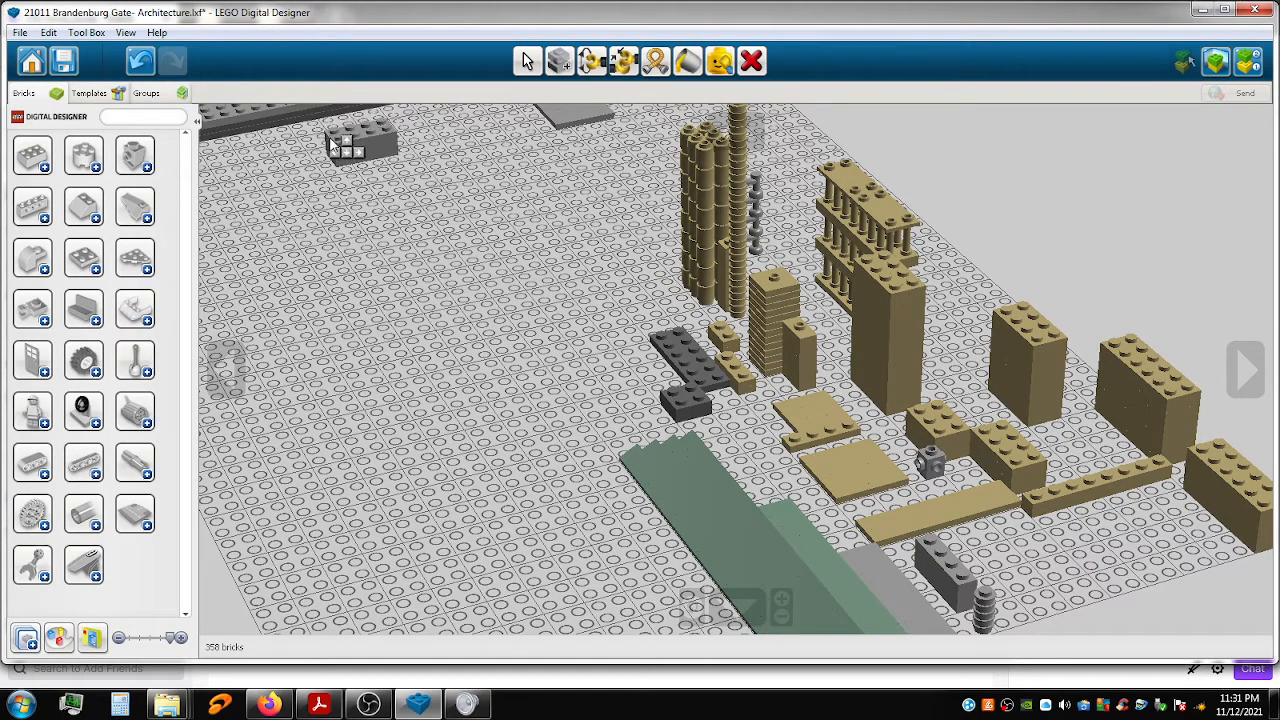
click(333, 144)
Place the four 1x4 flat tiles crosswise on the base, one at each end of the right-hand and left-hand 2x4 plates' front edges.
shift+right_drag(379, 243, 652, 566)
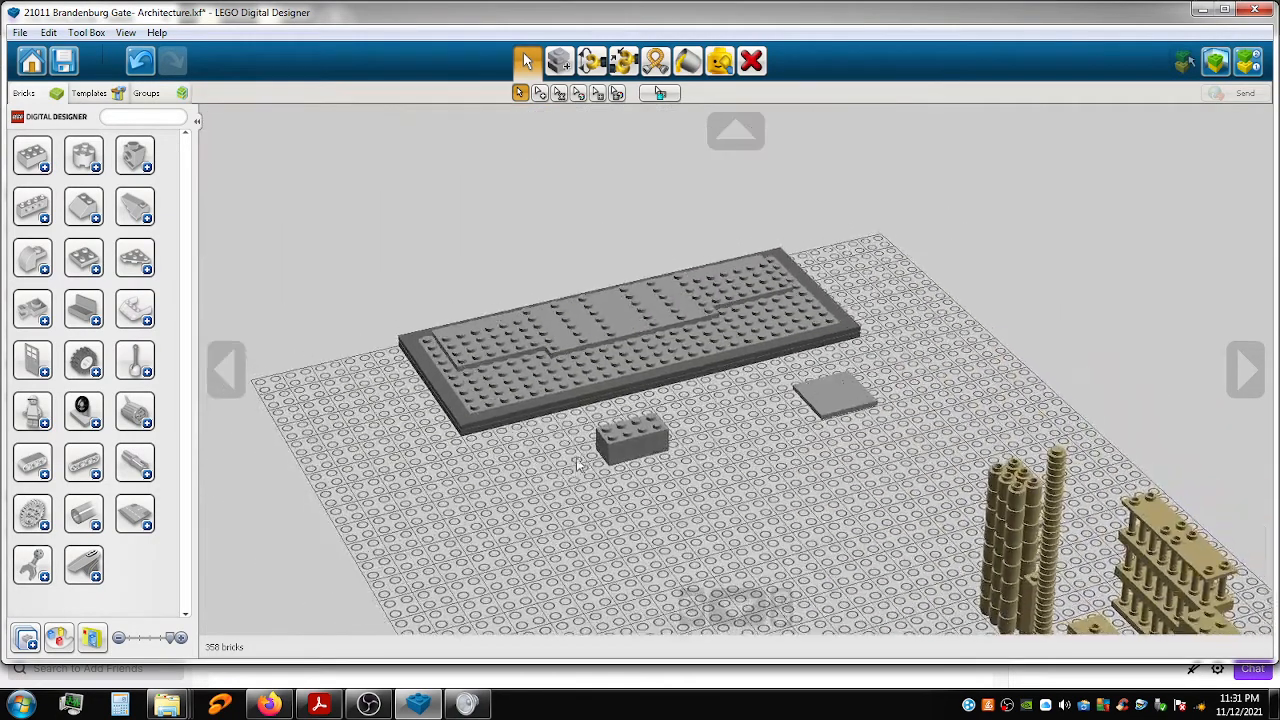
scroll(572, 335, up, 4)
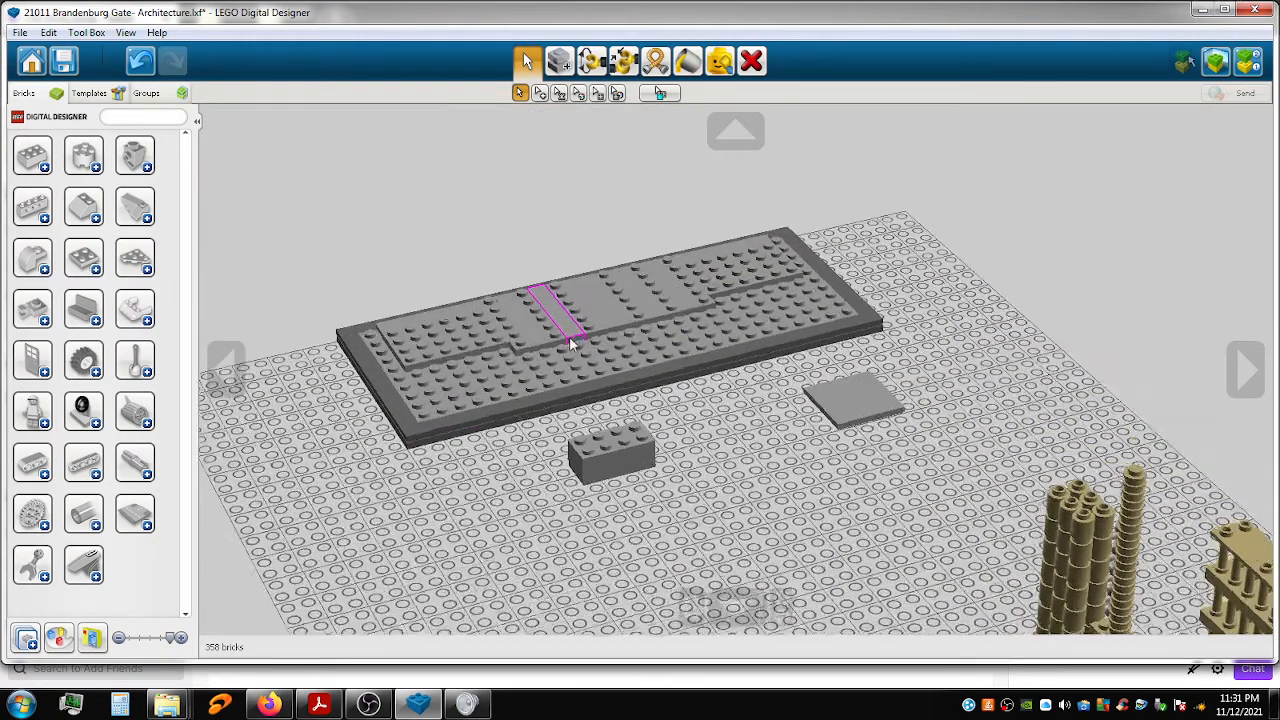
scroll(570, 345, up, 2)
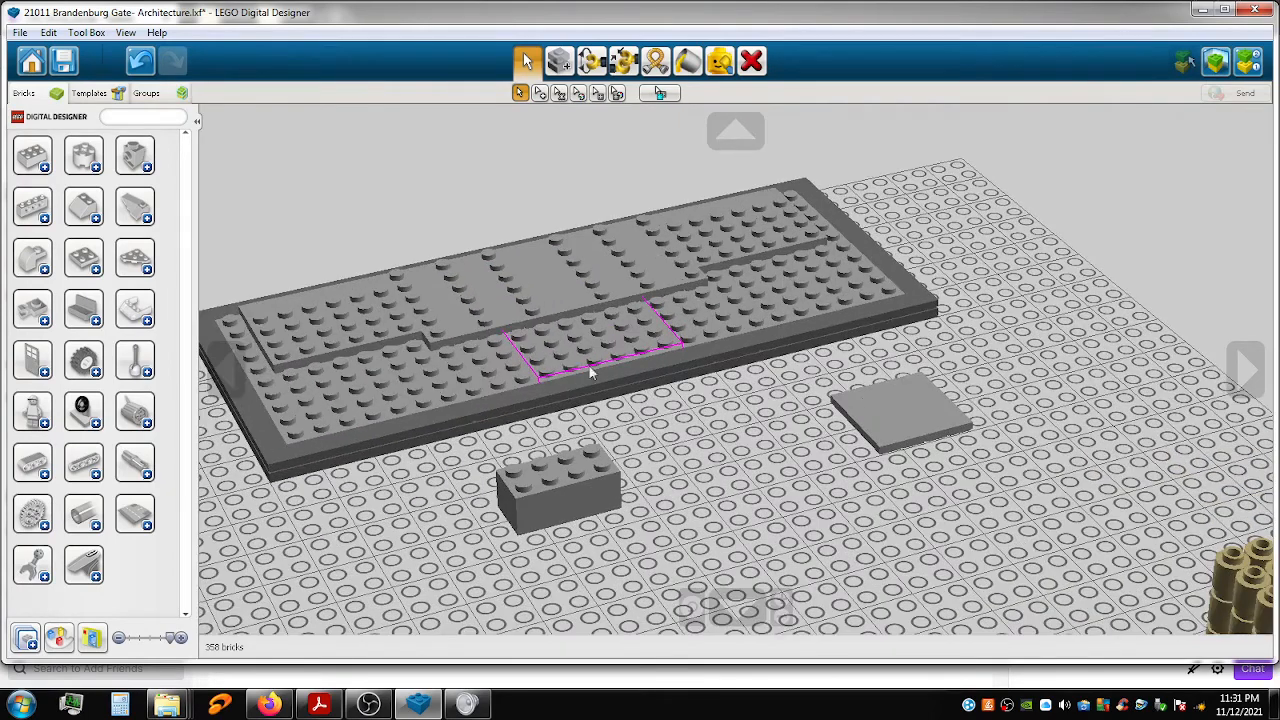
click(910, 408)
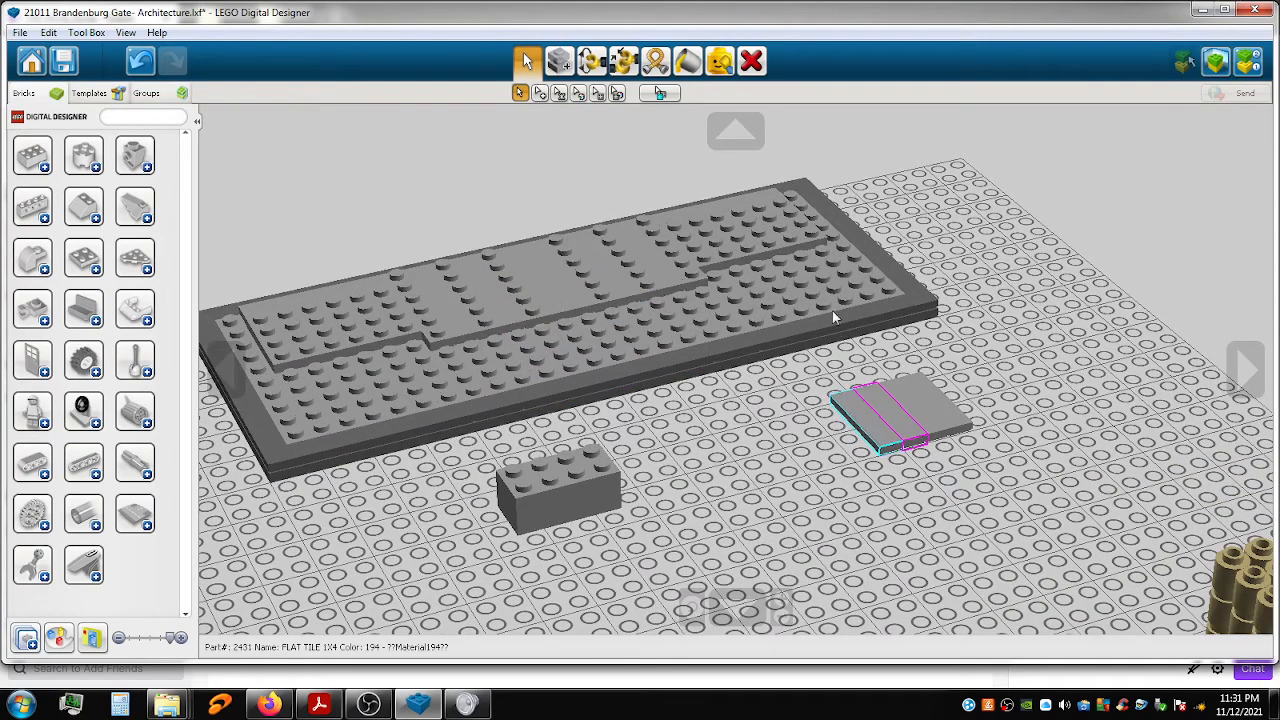
drag(846, 405, 740, 306)
drag(880, 410, 783, 415)
drag(848, 274, 840, 272)
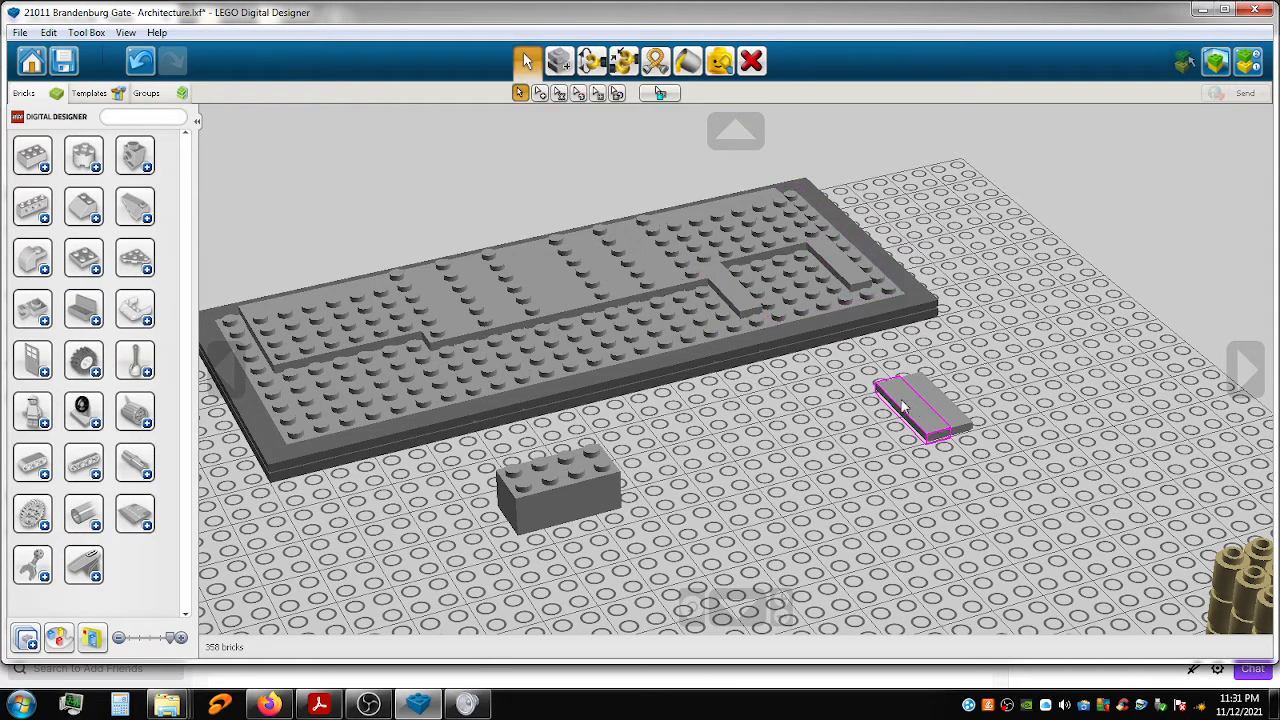
drag(849, 425, 424, 359)
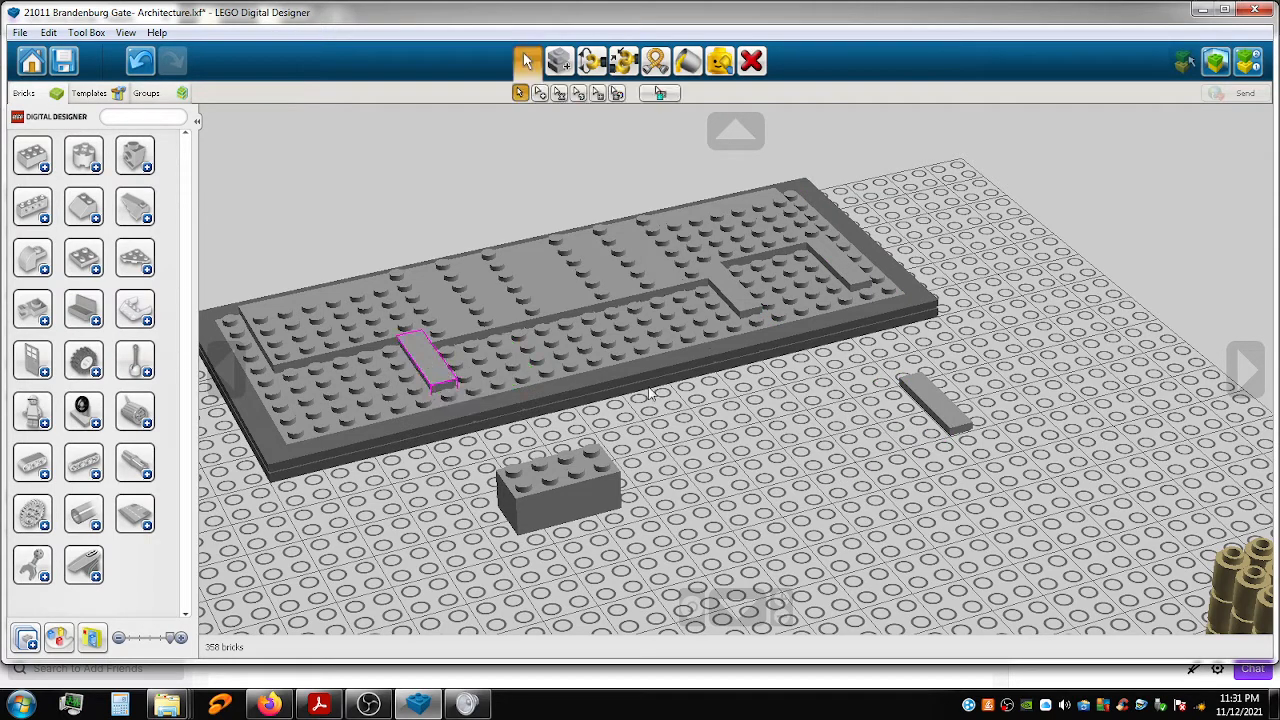
drag(936, 405, 296, 400)
Fit two 2x4 plates from the stack lengthwise into the gap between the two left-hand flat tiles.
drag(567, 480, 355, 370)
drag(530, 470, 379, 390)
key(v)
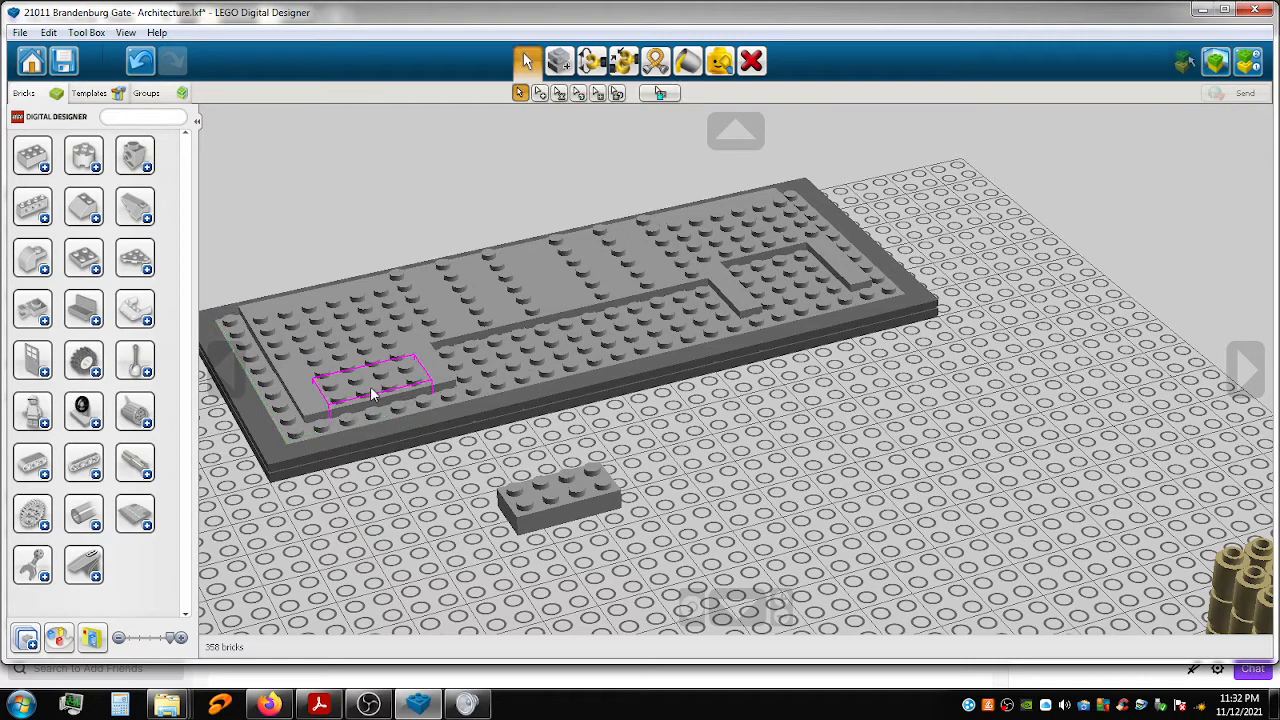
Try to fit a 2x4 plate lengthwise into the gap between the two right-hand flat tiles.
drag(581, 489, 791, 292)
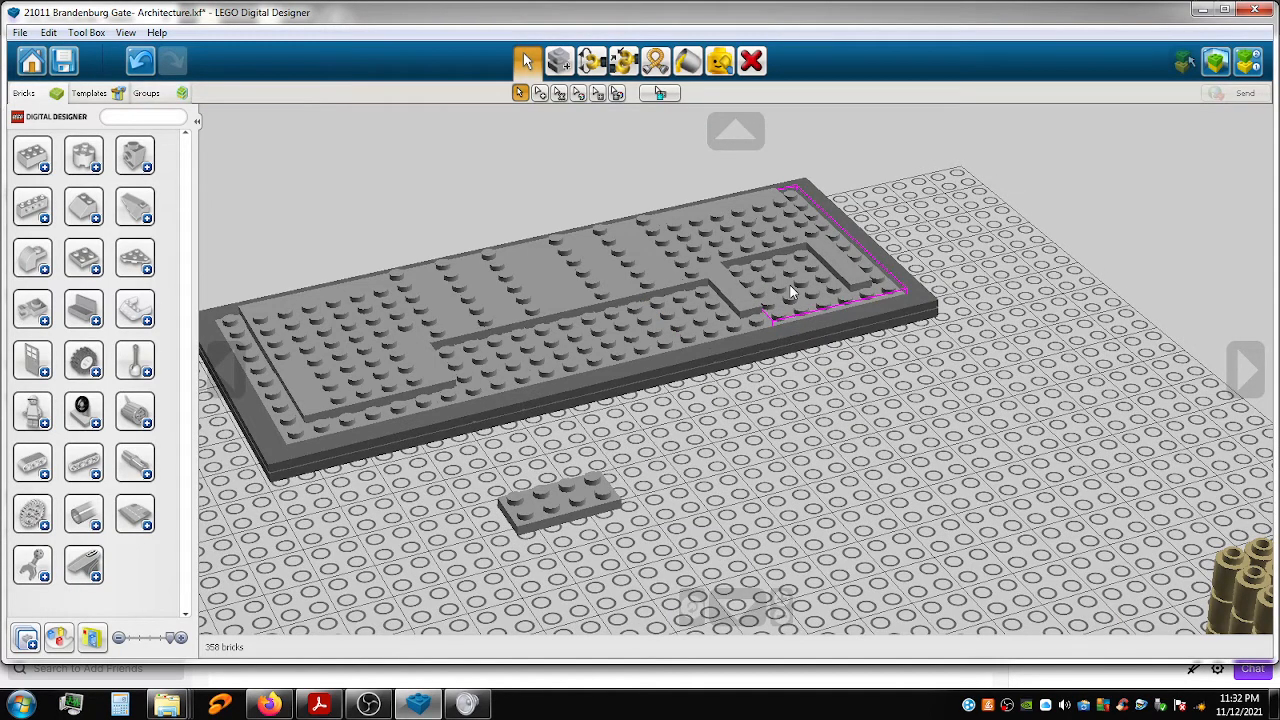
key(ctrl+z)
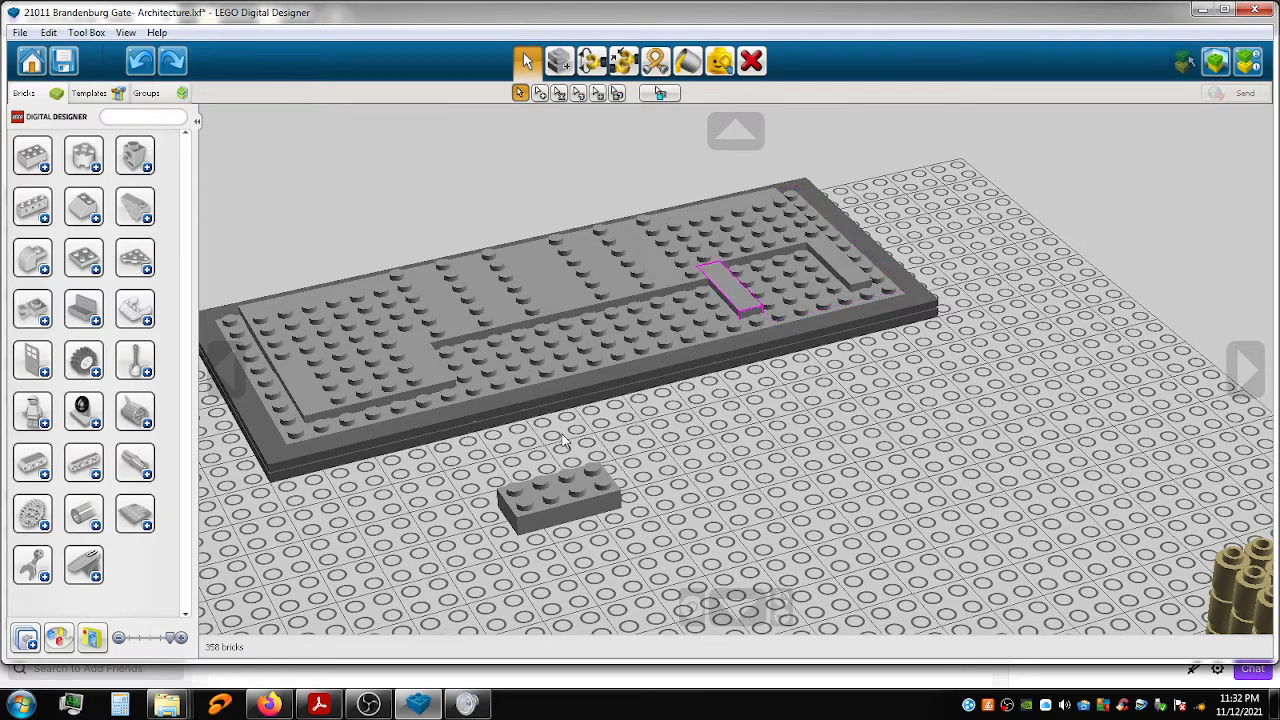
drag(559, 490, 803, 291)
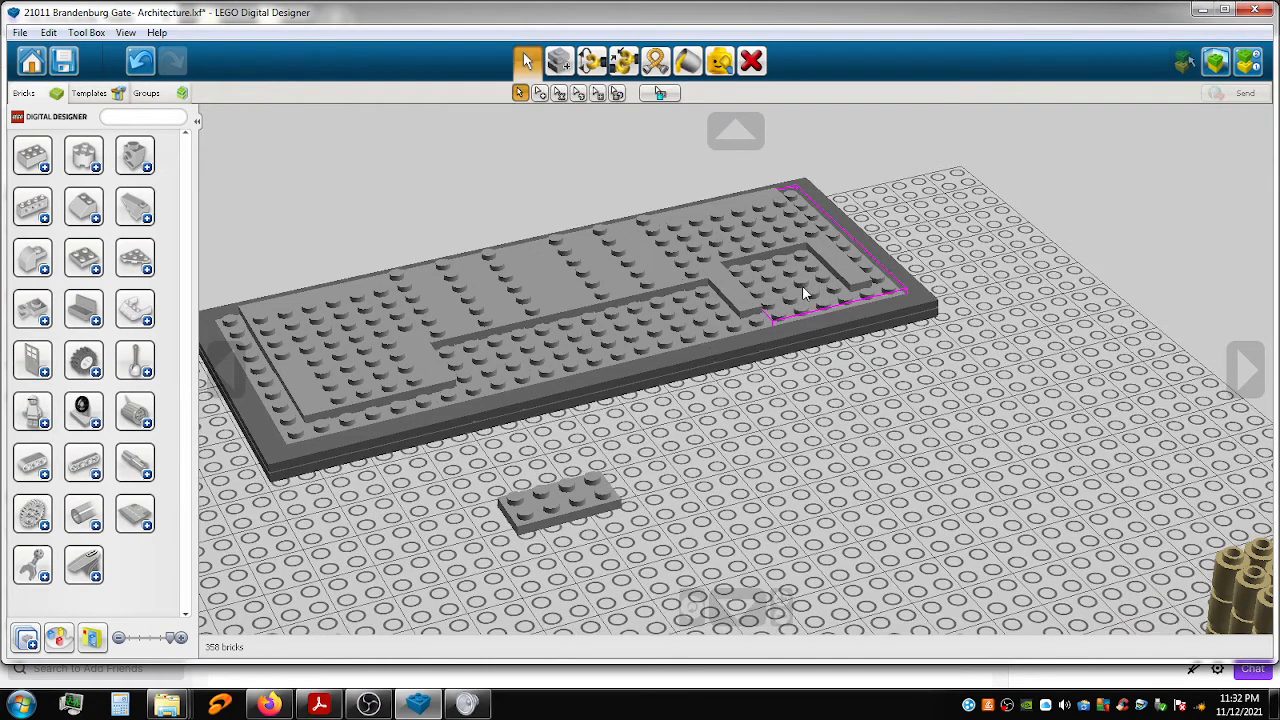
key(ctrl+z)
Lay the two remaining 2x4 plates separately, one in front of the other, before the base's right-hand end.
drag(560, 498, 776, 269)
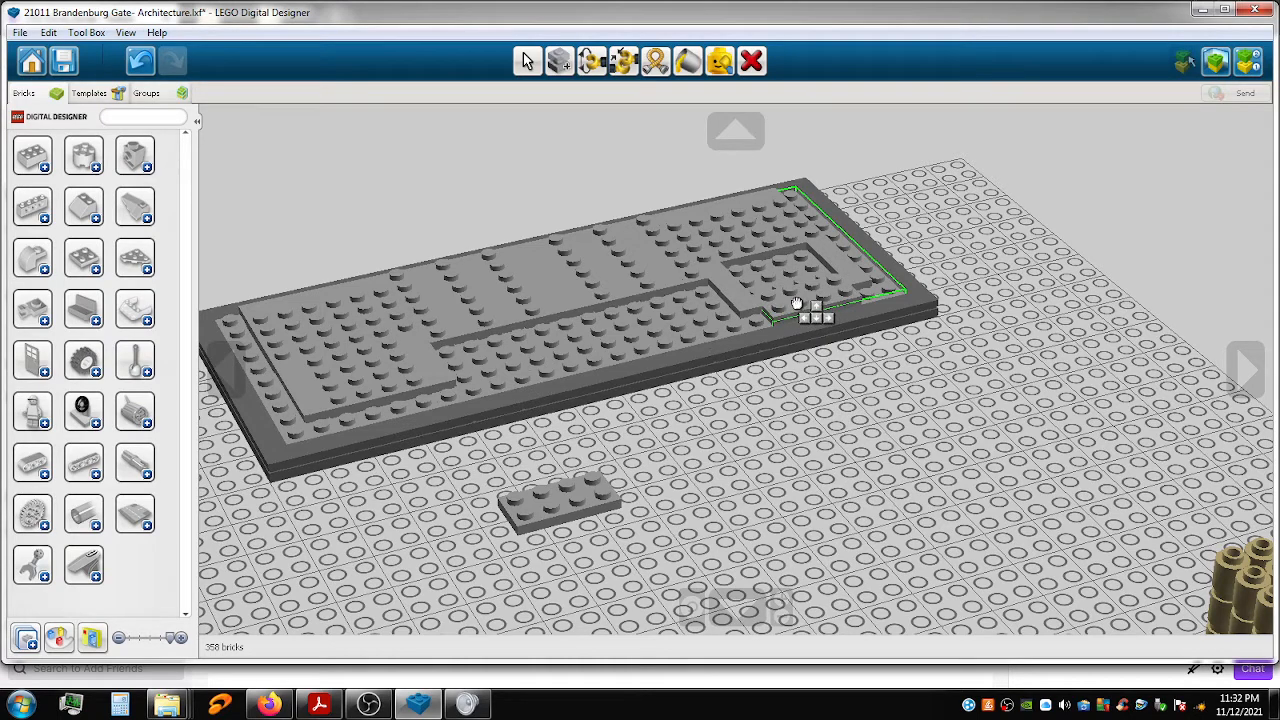
drag(814, 309, 892, 375)
drag(550, 505, 887, 420)
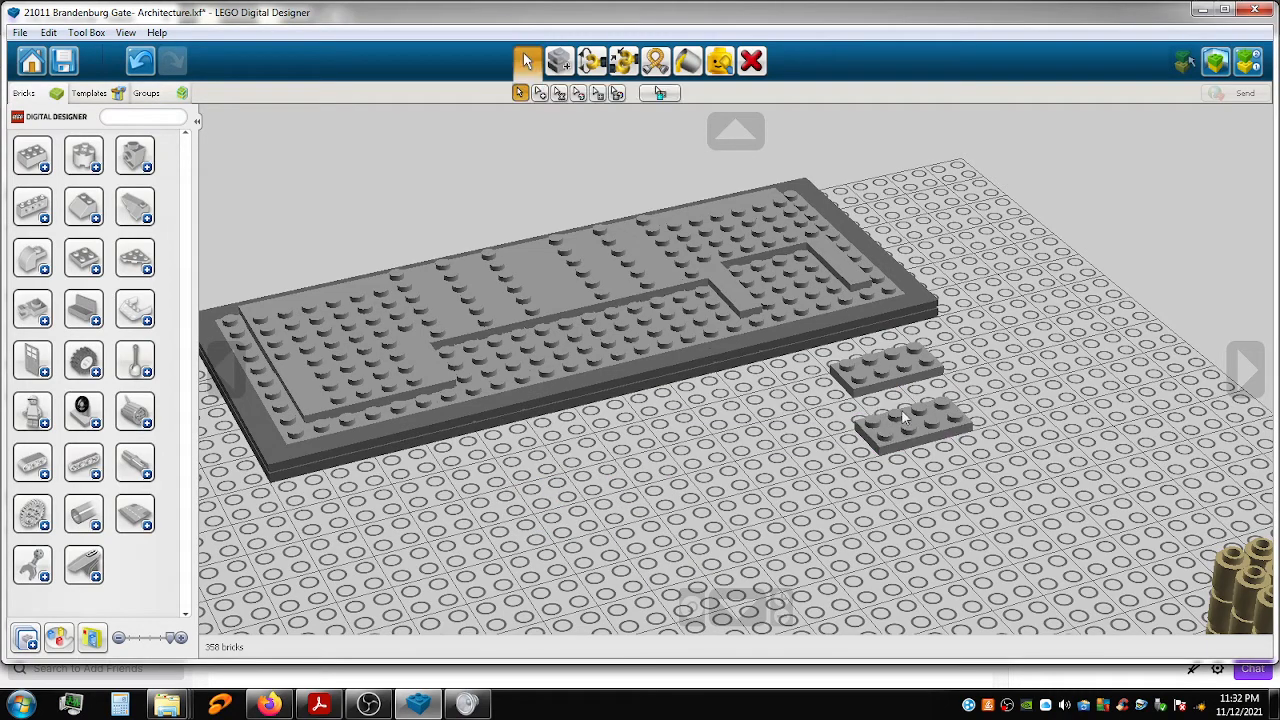
Fit the two loose 2x4 plates lengthwise into the gap between the two right-hand flat tiles along the base's front.
right_drag(902, 413, 590, 370)
shift+right_drag(661, 441, 585, 369)
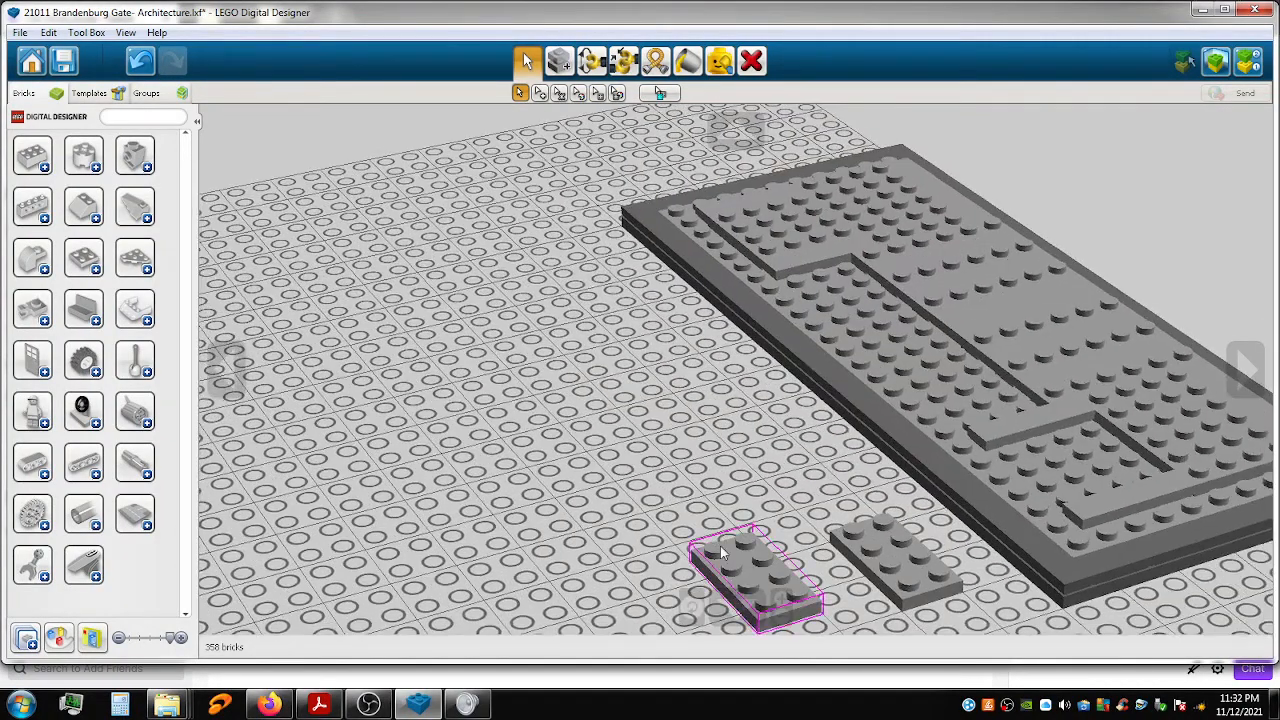
drag(893, 562, 1114, 471)
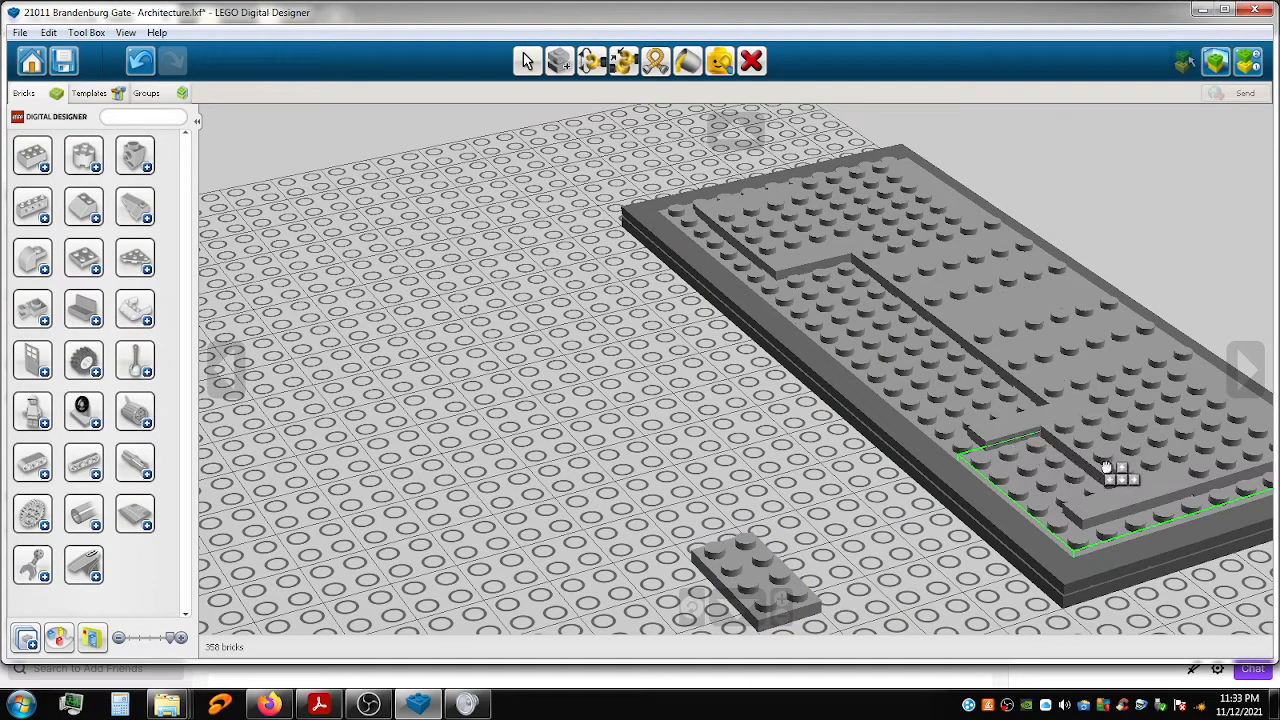
drag(784, 572, 920, 533)
drag(1027, 491, 1110, 492)
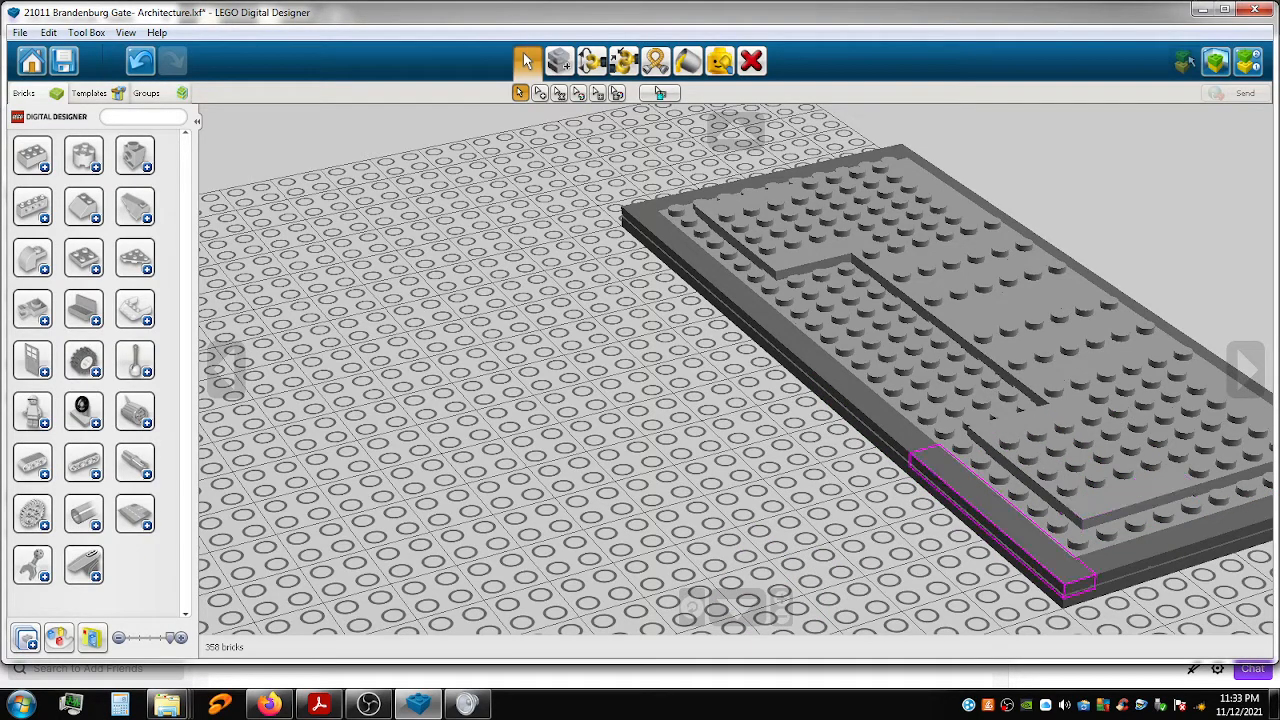
Check how many 1x4 plates the grey stack beside the green tiles holds by selecting its plates, and clear the selection.
key(alt+Tab)
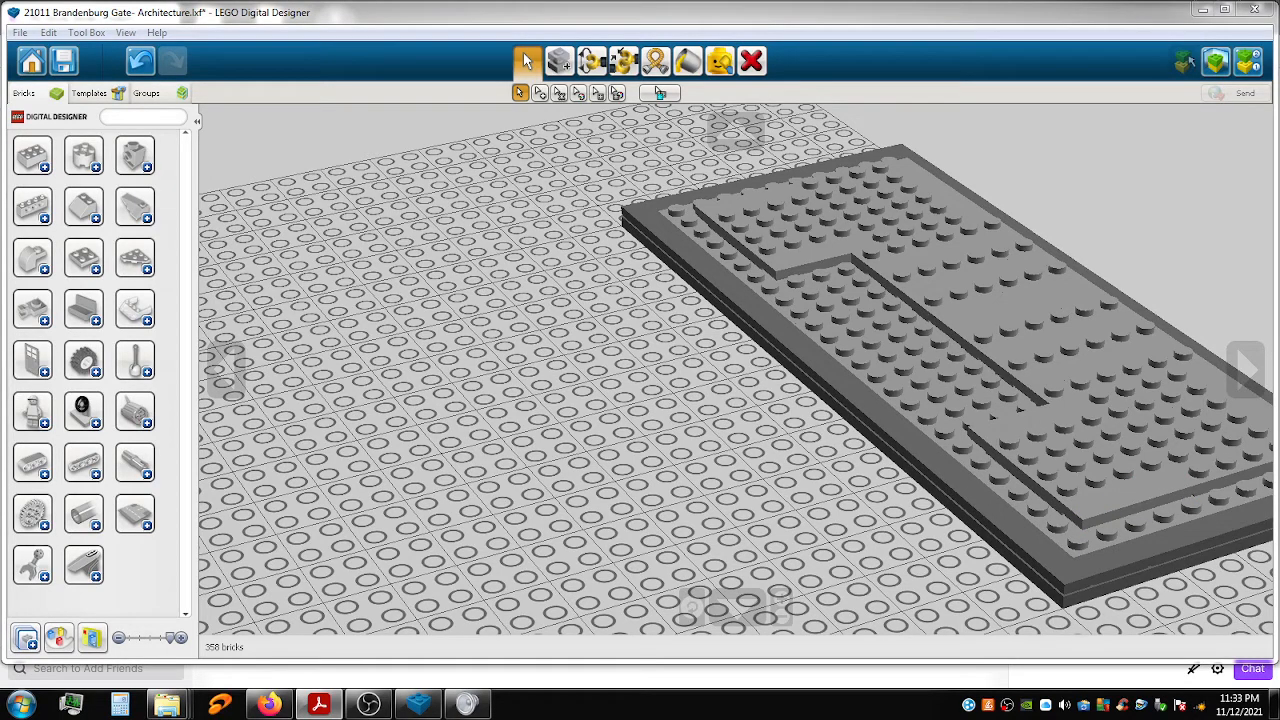
shift+right_drag(641, 466, 855, 309)
shift+right_drag(922, 472, 908, 450)
scroll(908, 455, down, 5)
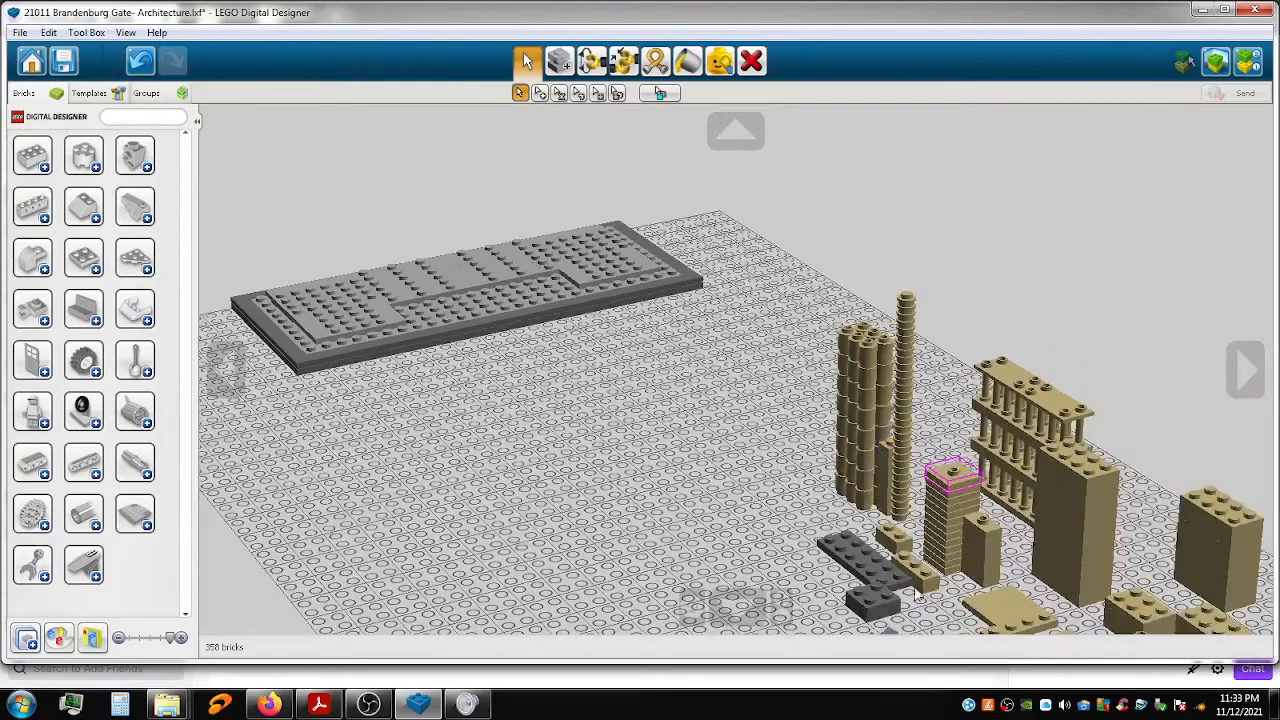
shift+right_drag(843, 530, 765, 398)
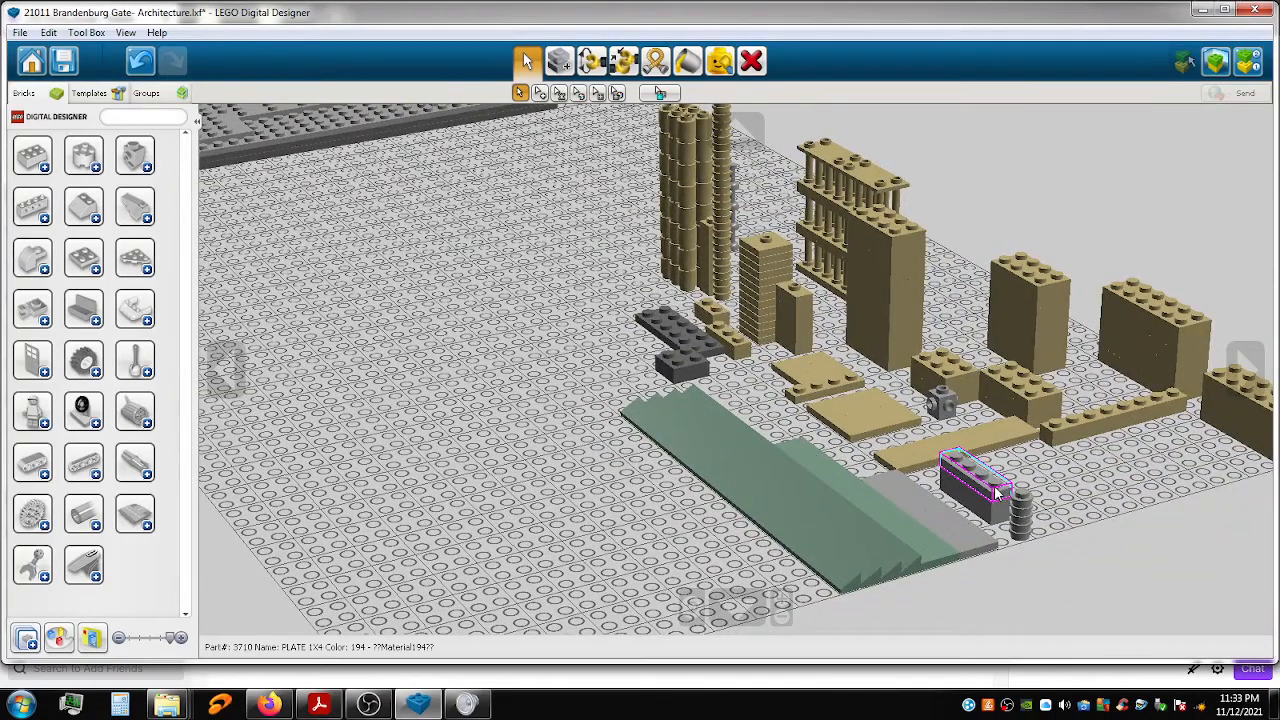
drag(998, 513, 1003, 520)
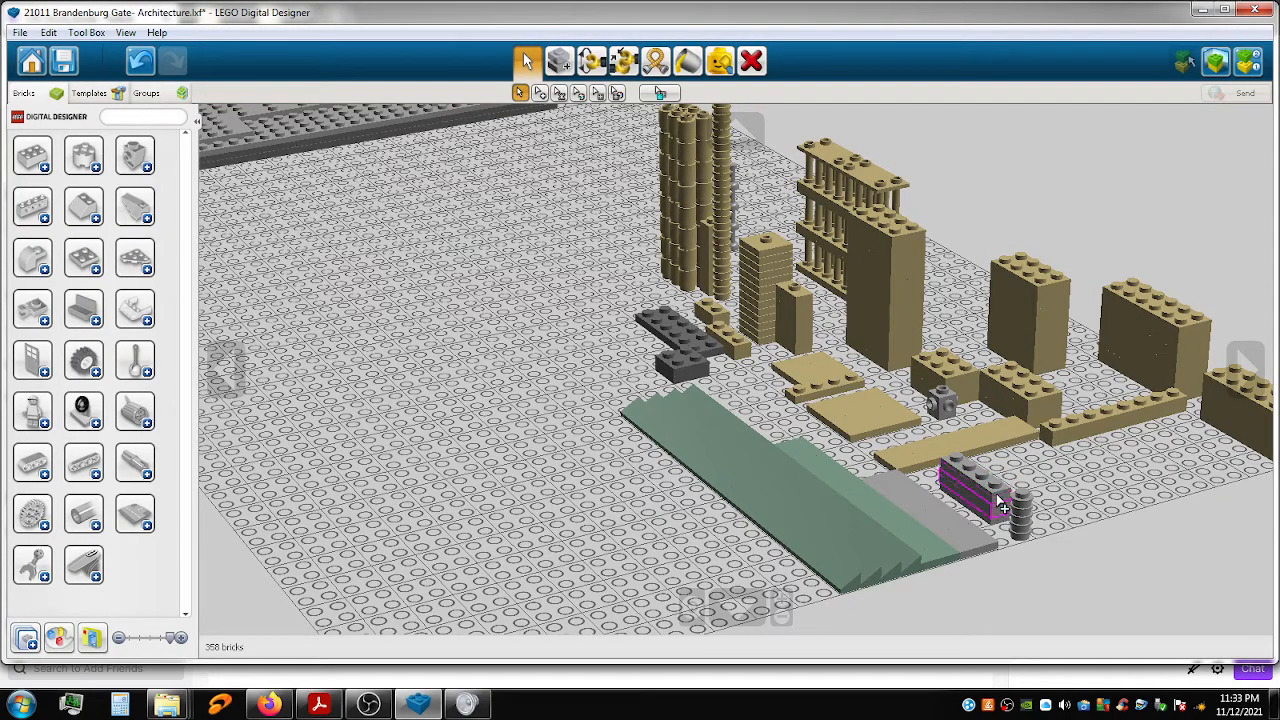
click(1000, 511)
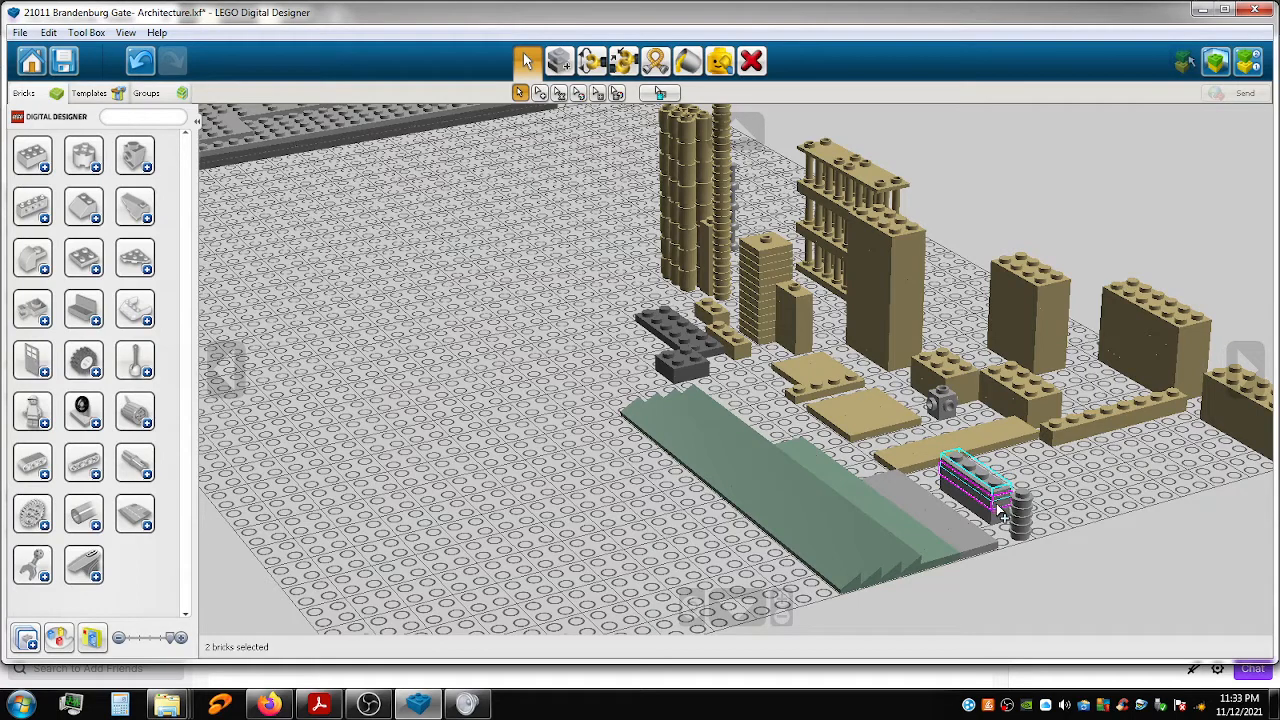
shift+click(1002, 527)
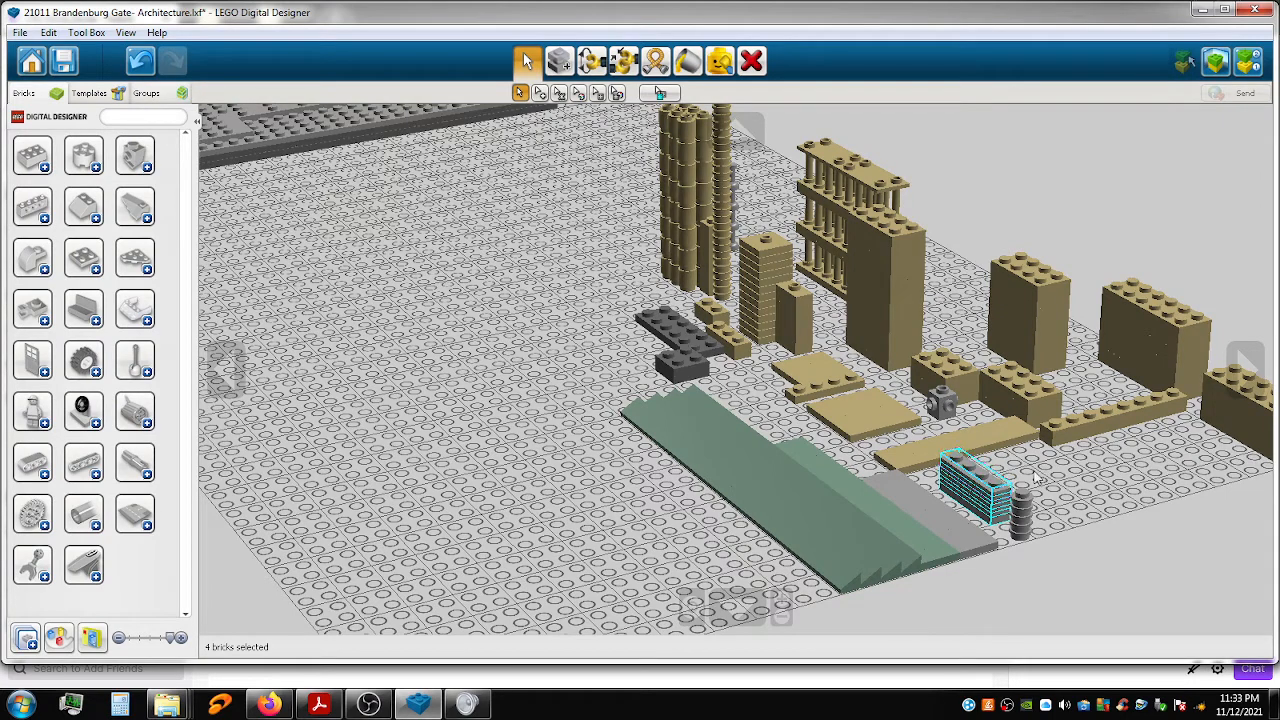
shift+click(1002, 522)
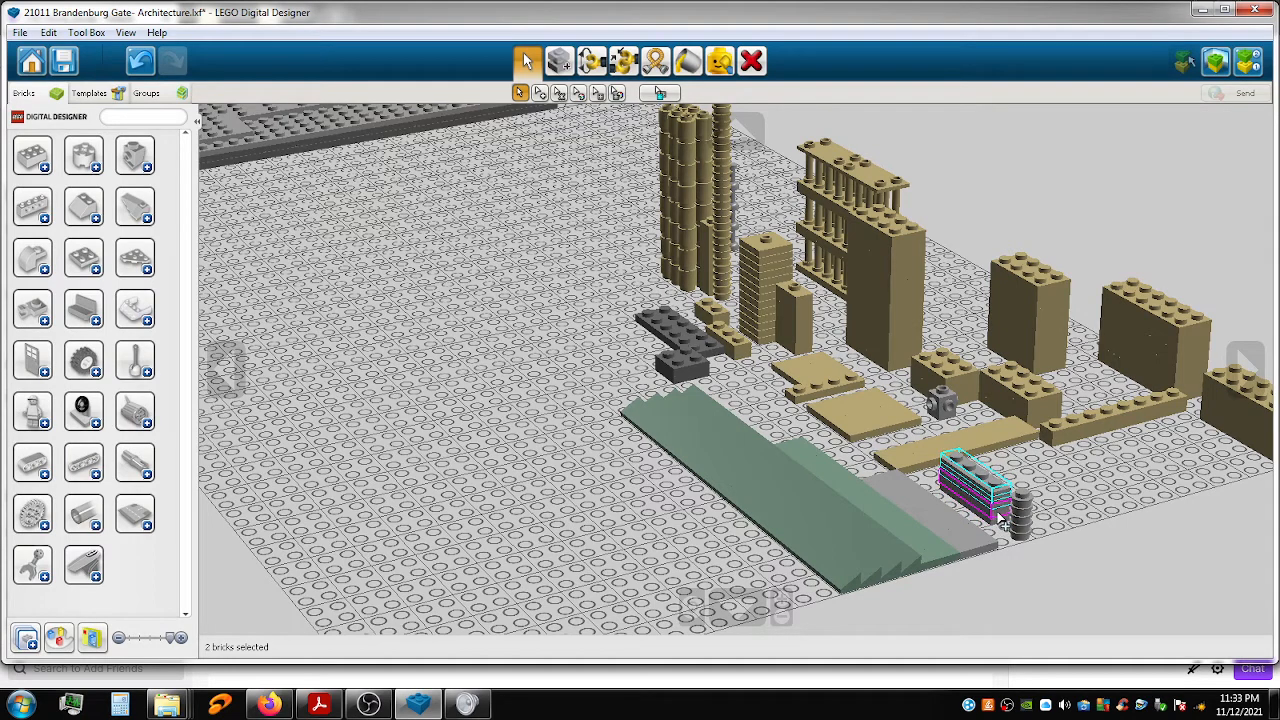
click(1059, 489)
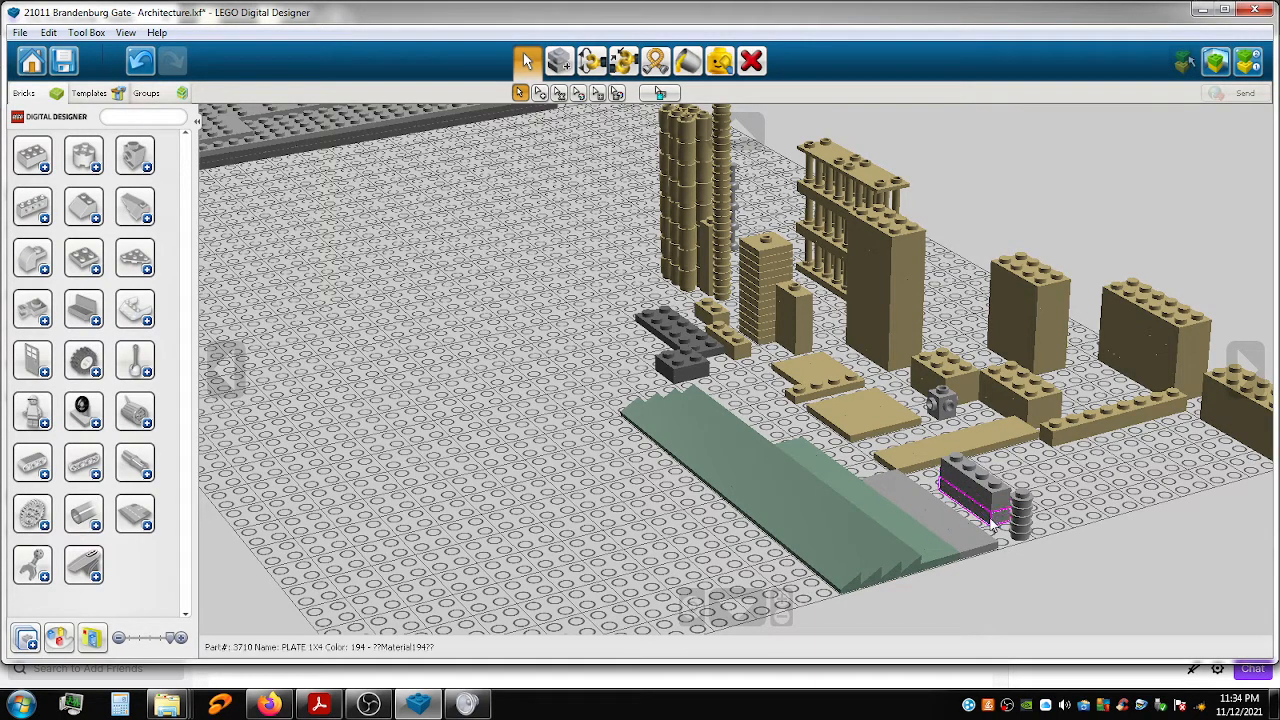
Move the four 1x4 plates from the grey stack and lay them separately in a row before the base.
drag(992, 516, 308, 203)
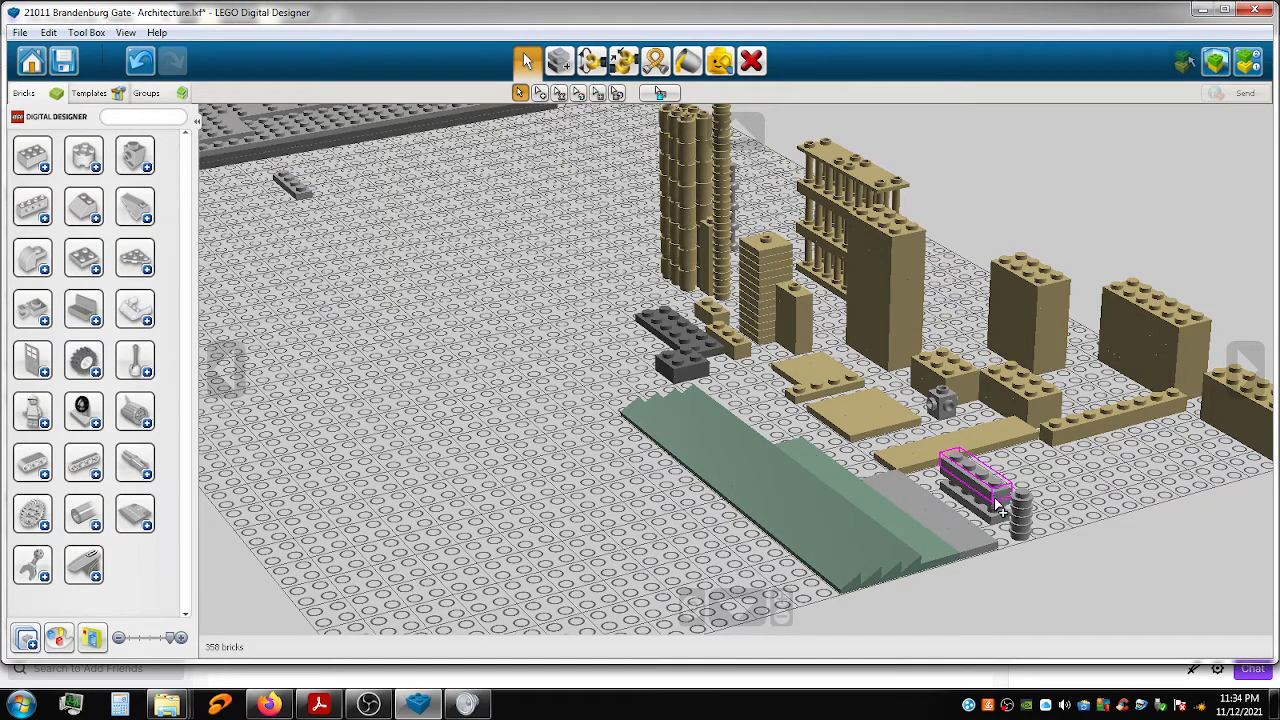
drag(998, 500, 345, 198)
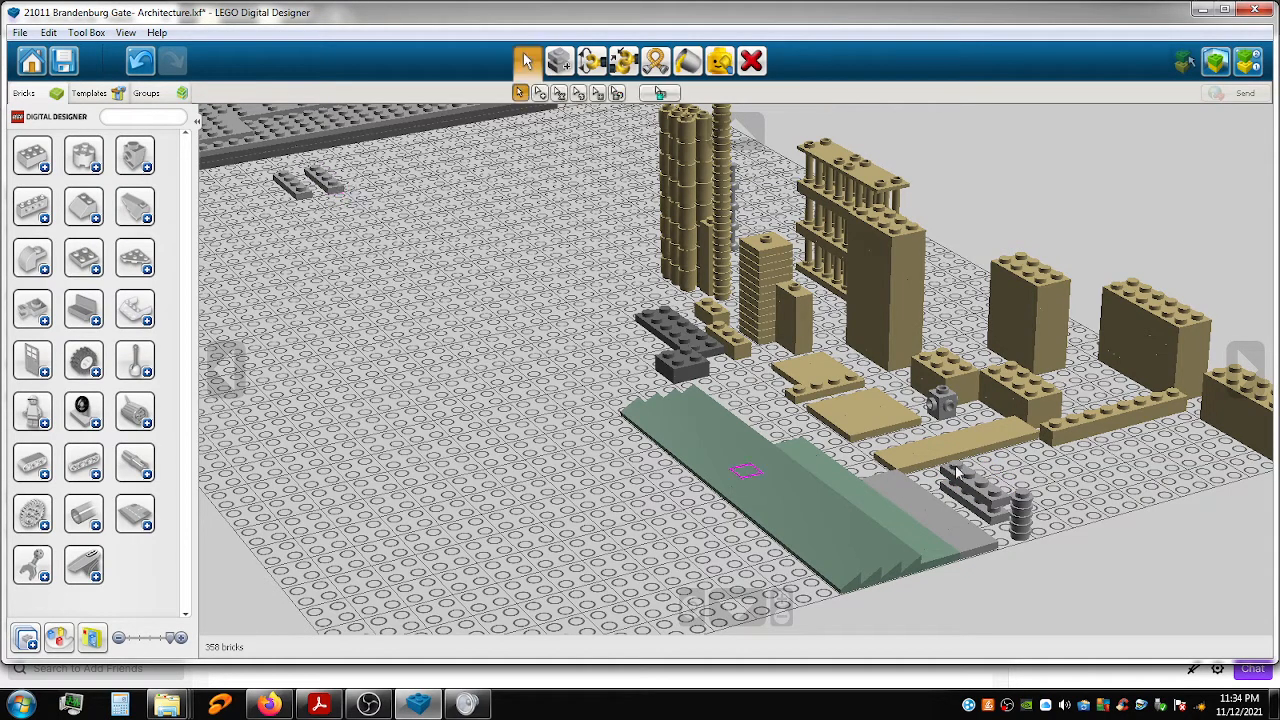
drag(975, 485, 373, 178)
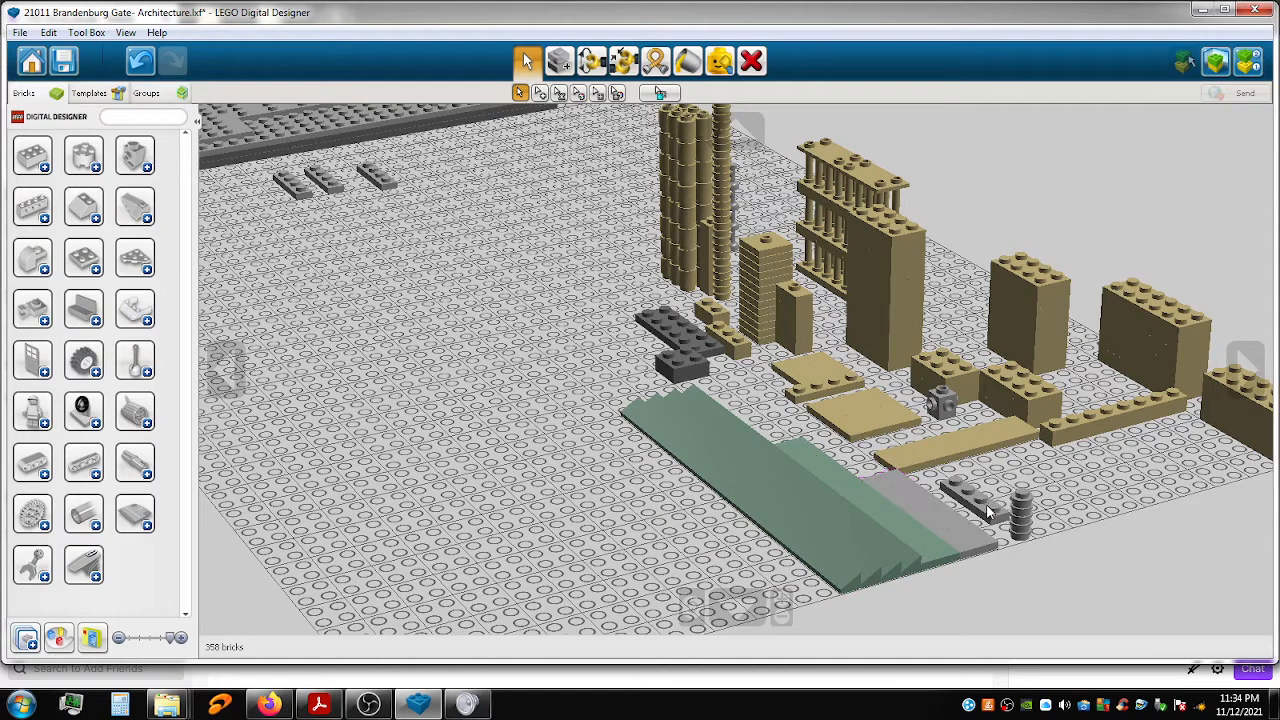
drag(995, 495, 660, 418)
drag(83, 224, 266, 203)
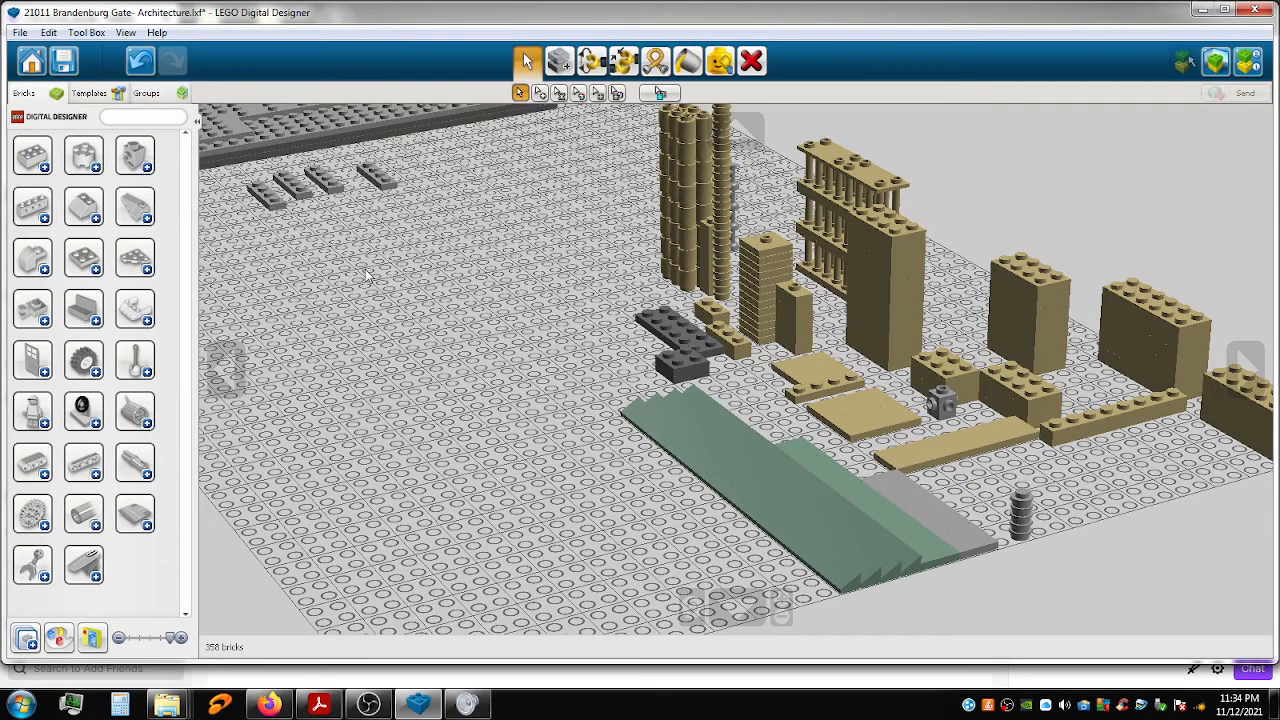
Clone a 1x4 plate three times, laying two copies beside the row and one crosswise on the base's rightmost rear stud row.
shift+right_drag(463, 340, 690, 450)
scroll(624, 355, up, 5)
click(653, 350)
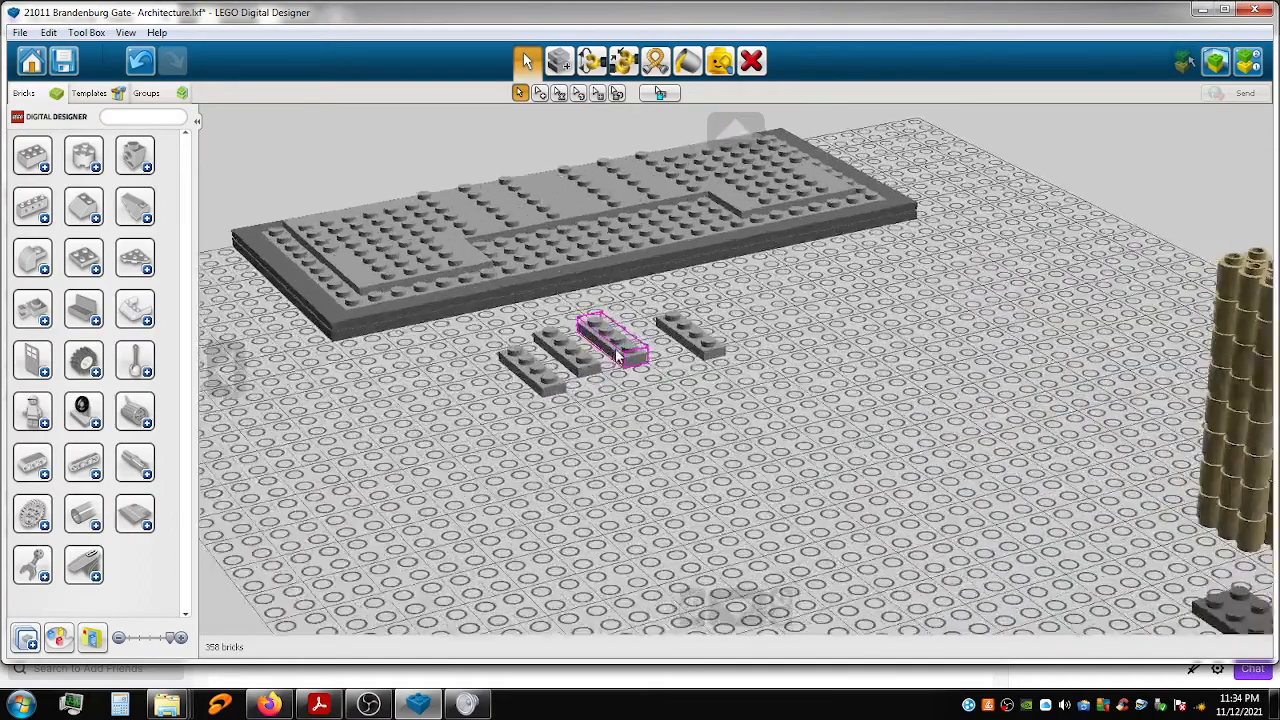
shift+right_drag(650, 406, 778, 500)
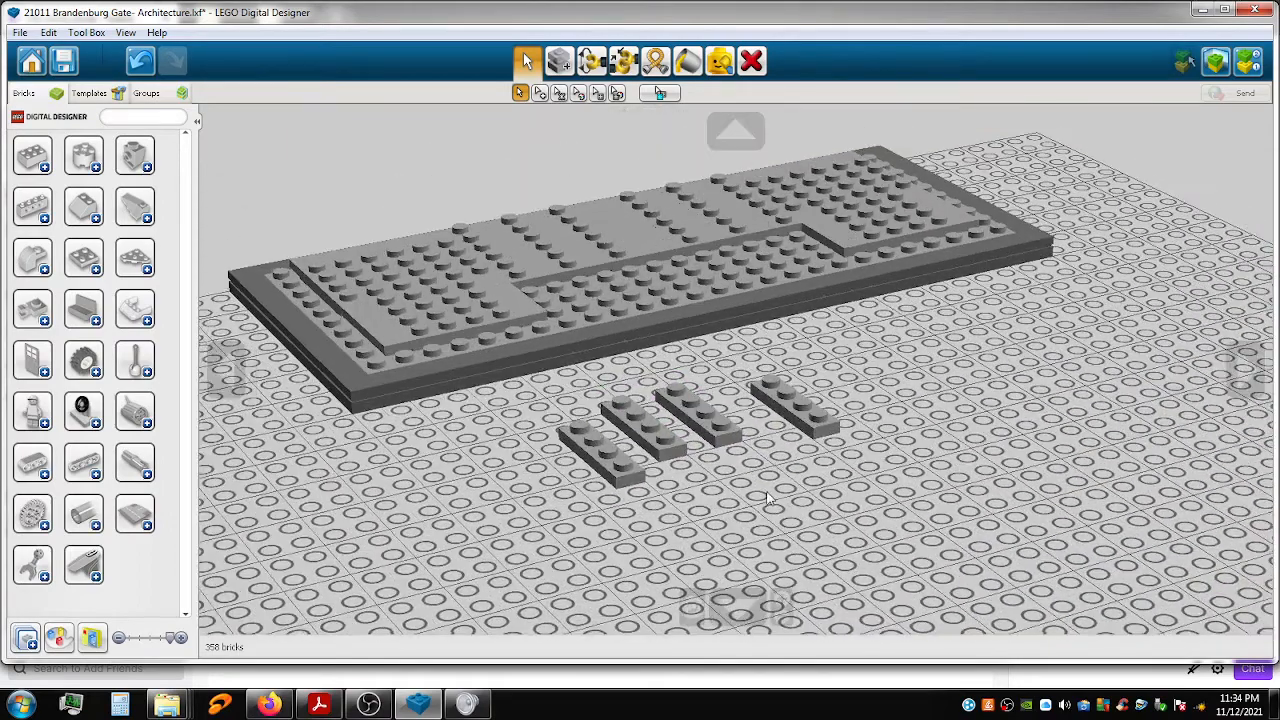
click(560, 61)
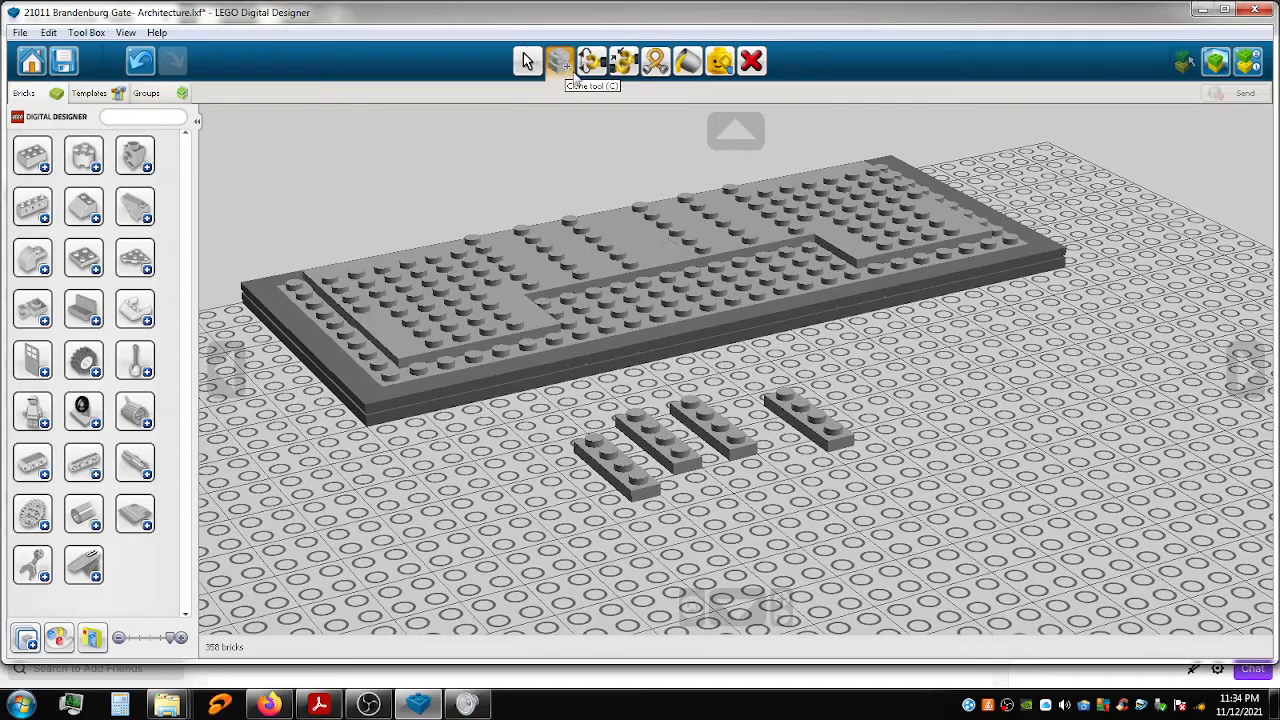
click(722, 425)
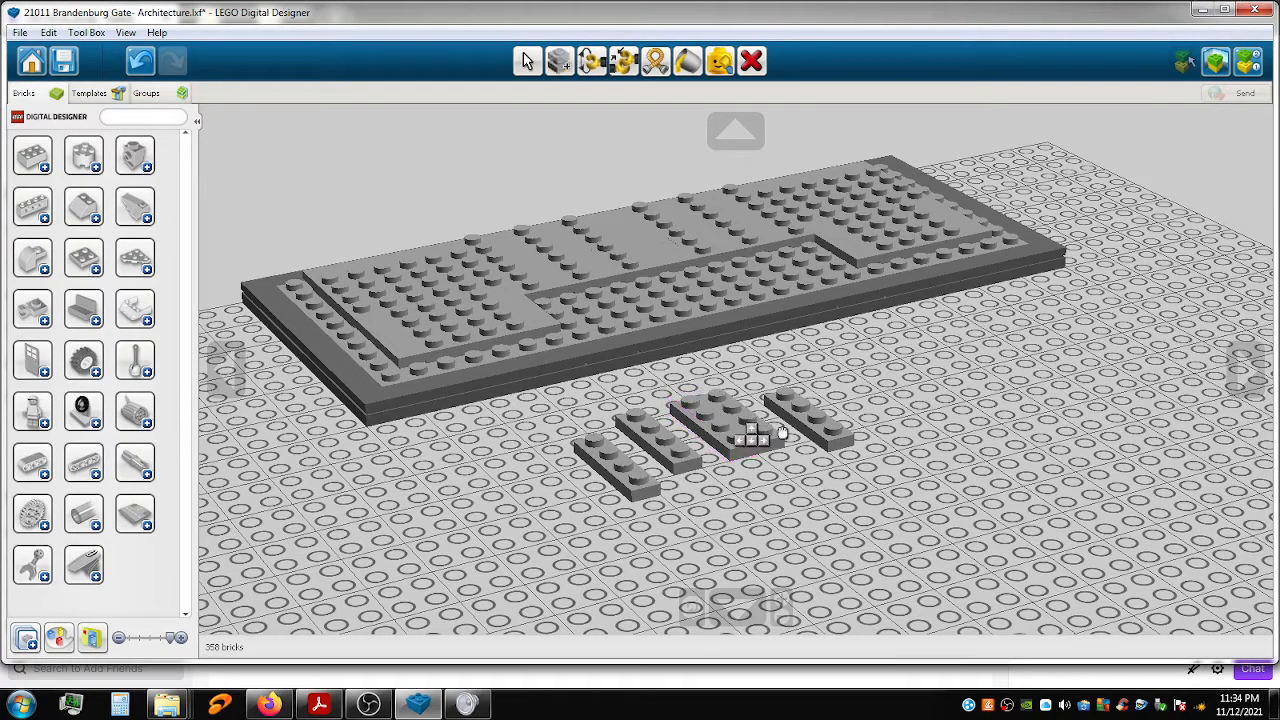
click(852, 384)
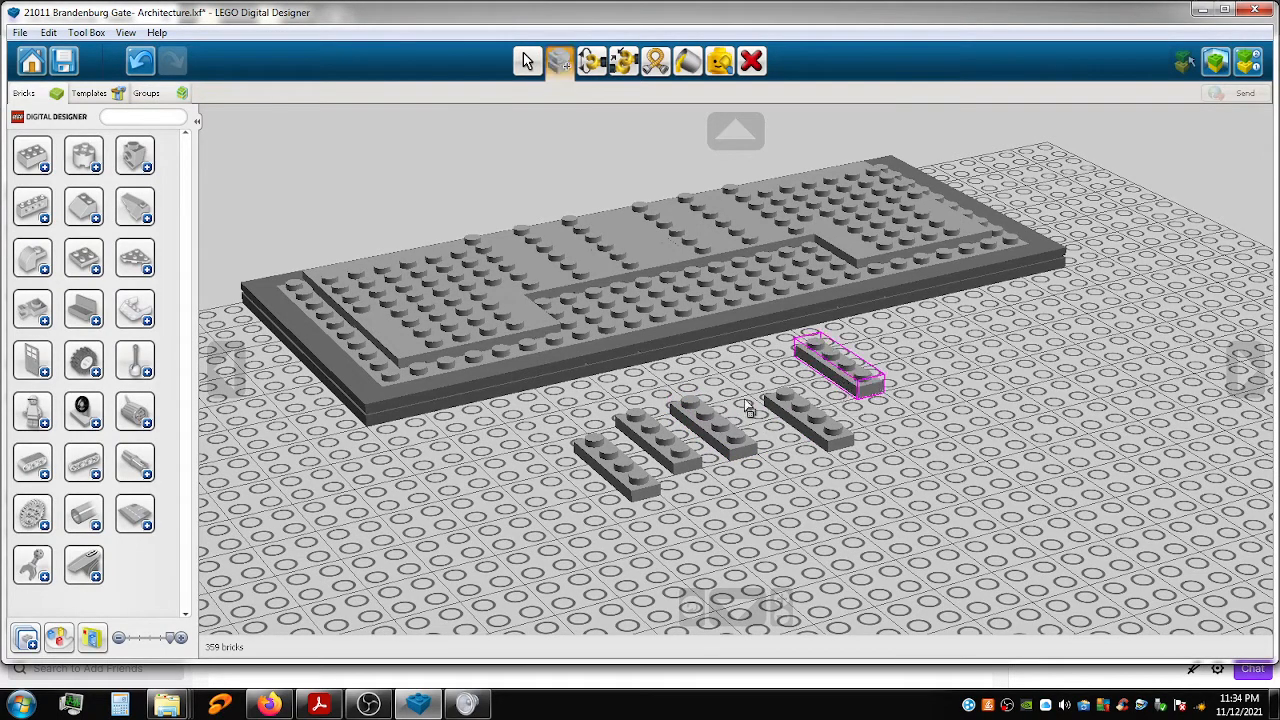
click(610, 468)
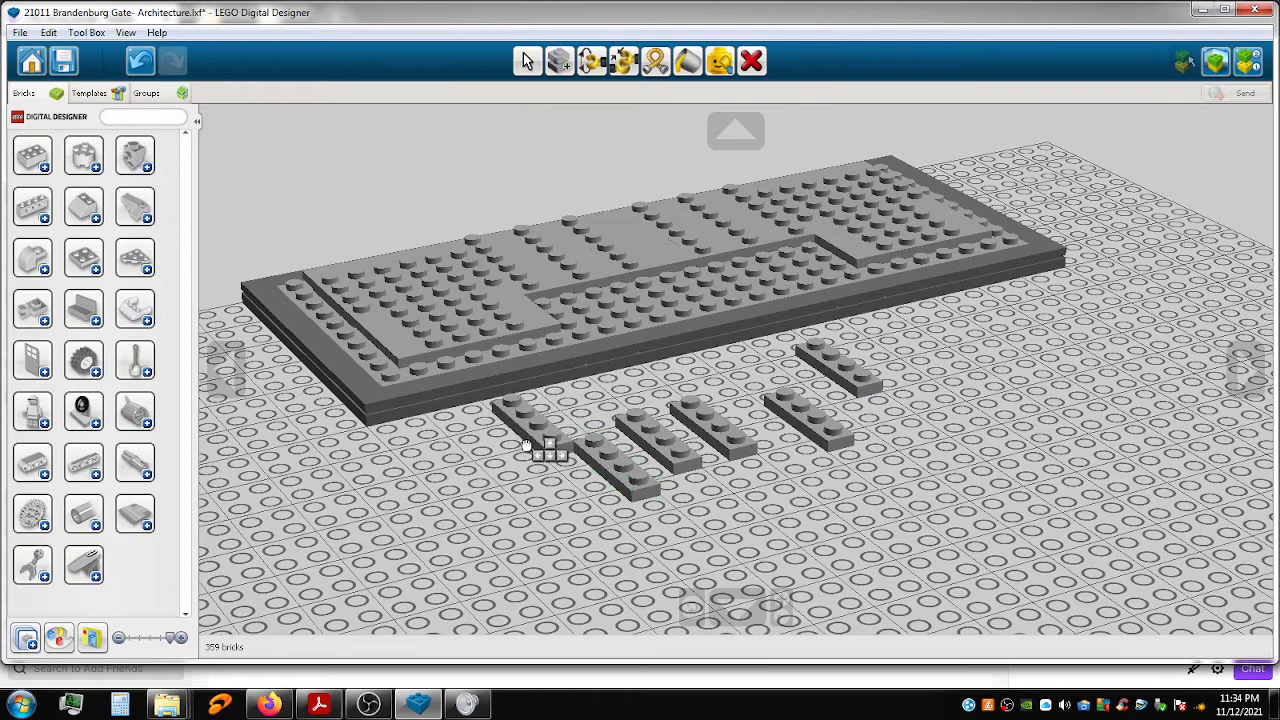
click(543, 444)
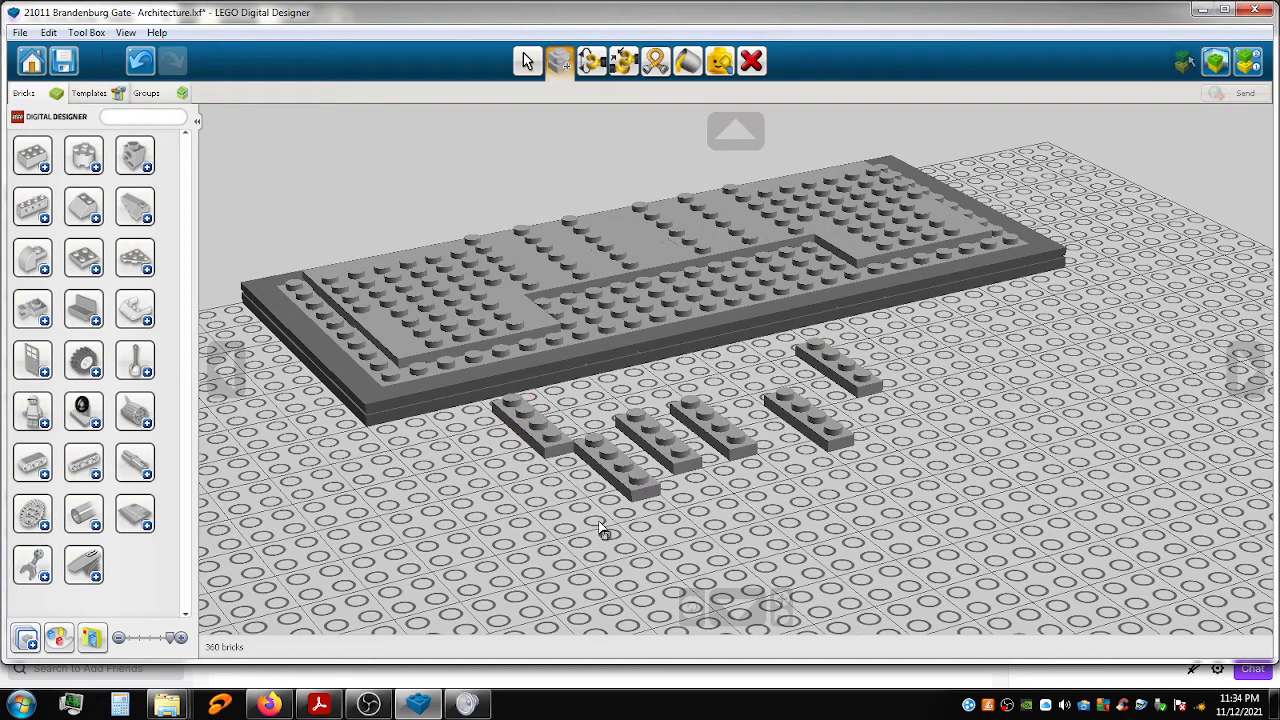
click(543, 435)
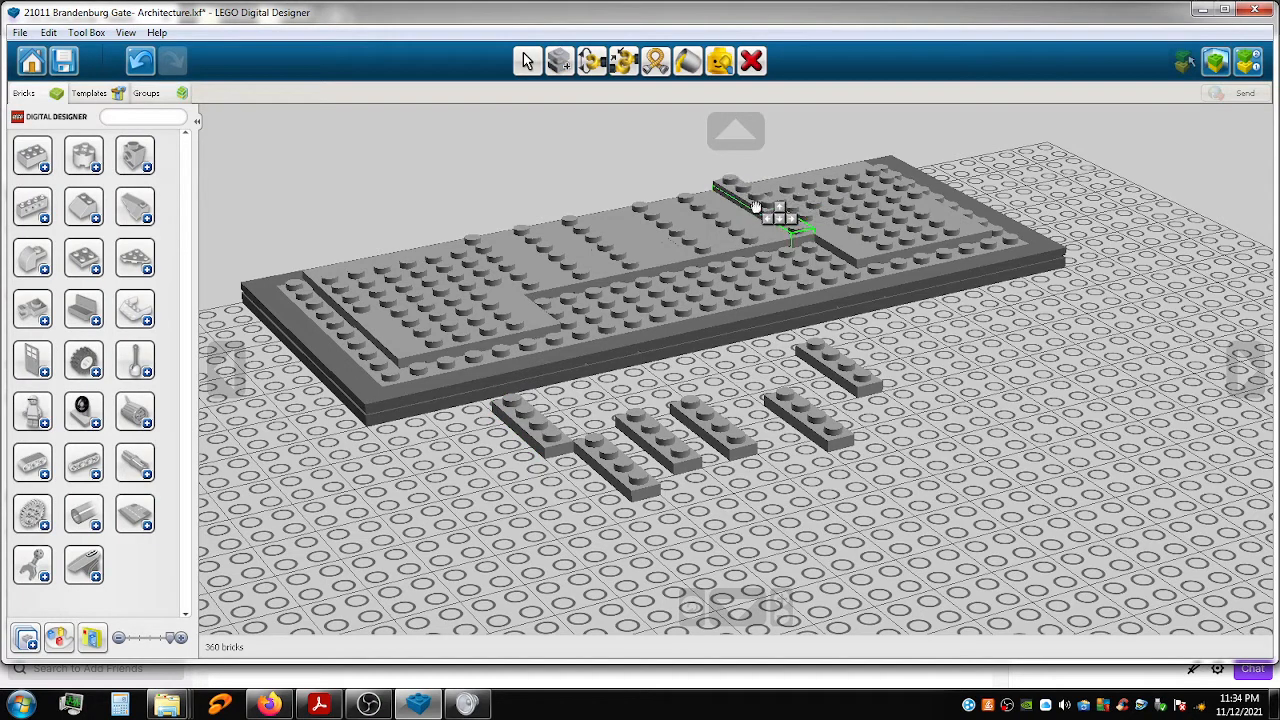
click(761, 216)
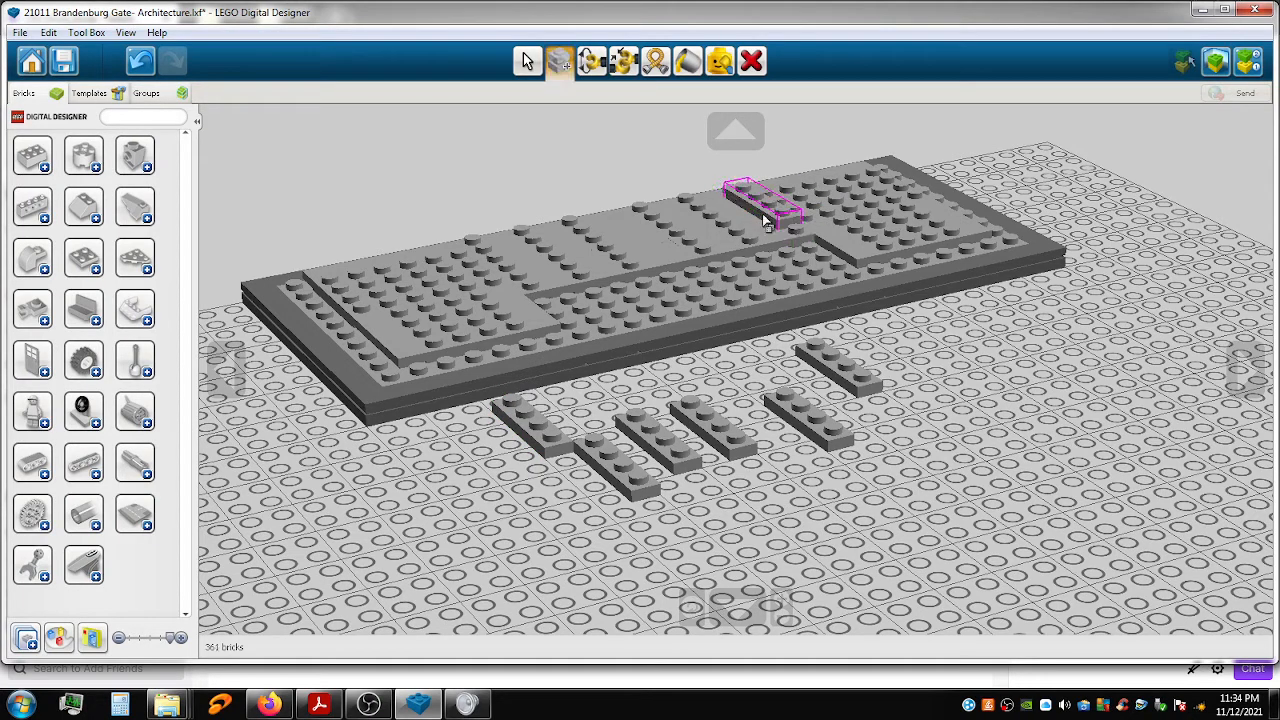
click(845, 372)
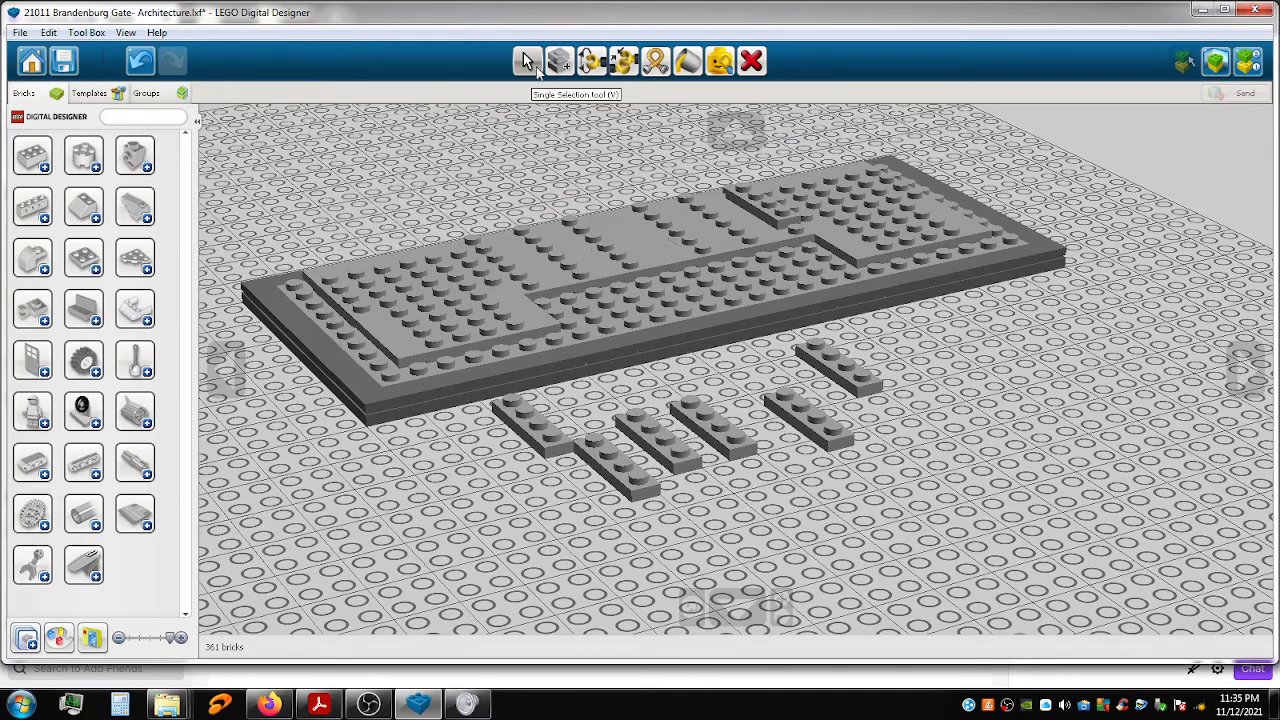
click(549, 174)
key(ctrl+z)
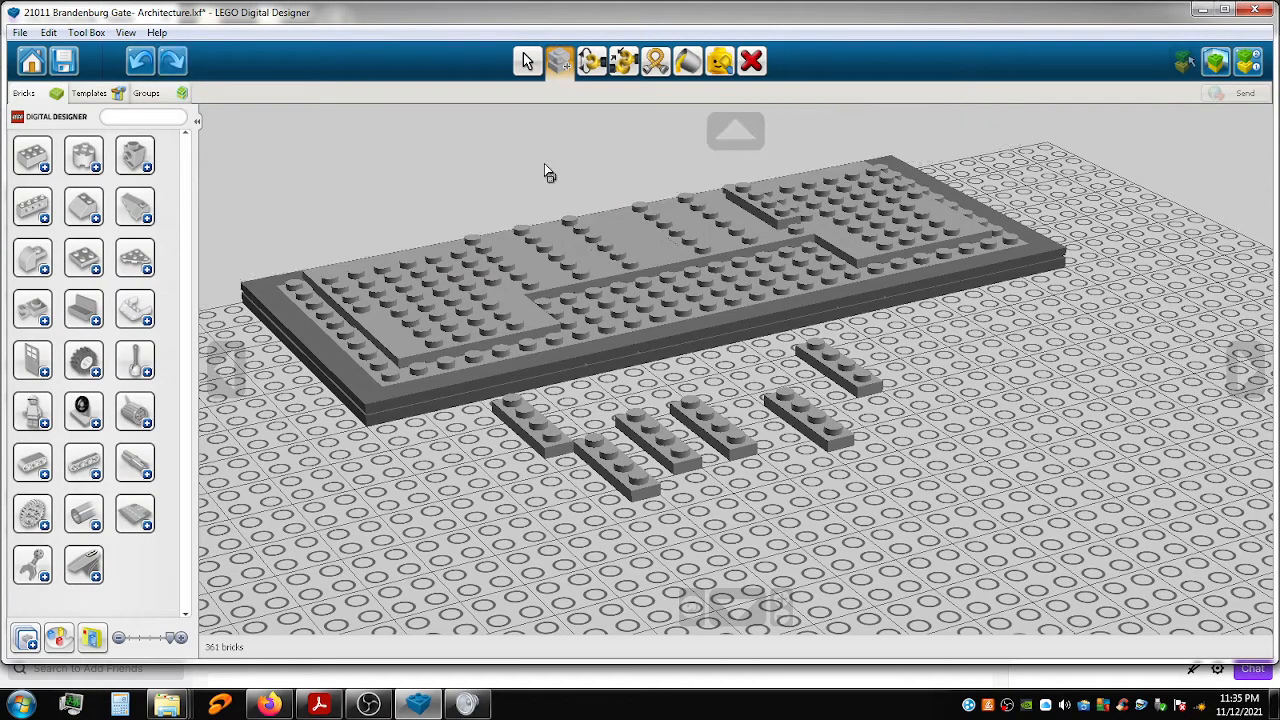
Delete the surplus cloned 1x4 plate lying nearest the base's front edge, behind the right-hand plate of the row.
click(524, 56)
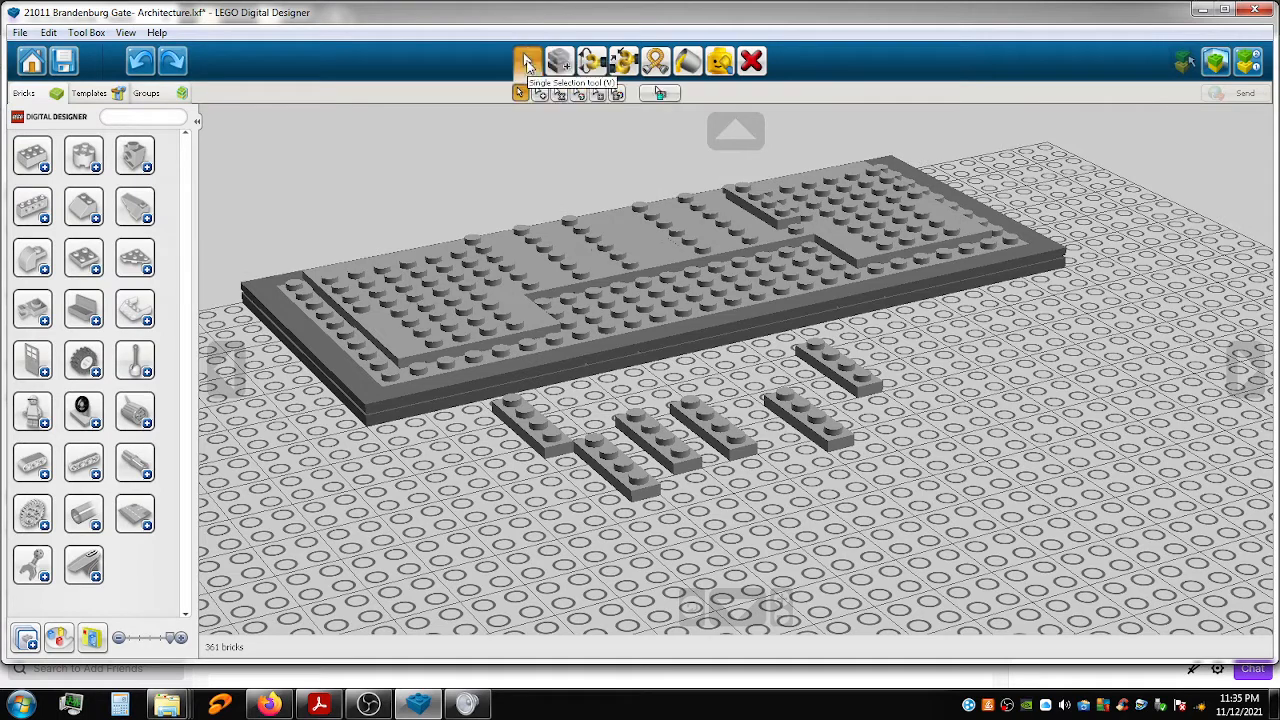
click(853, 376)
drag(853, 376, 813, 438)
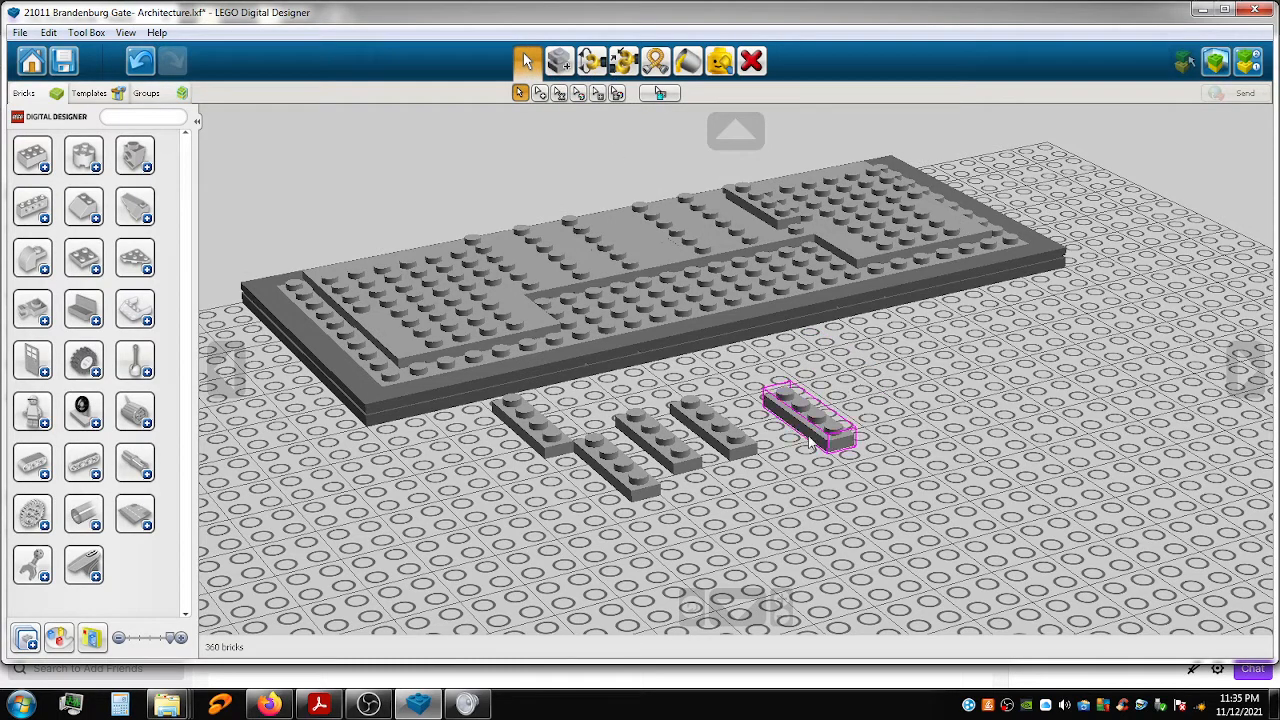
Place the five loose 1x4 plates crosswise on the remaining single stud rows between the flat tiles on the base's rear half.
drag(795, 371, 716, 230)
drag(740, 436, 521, 272)
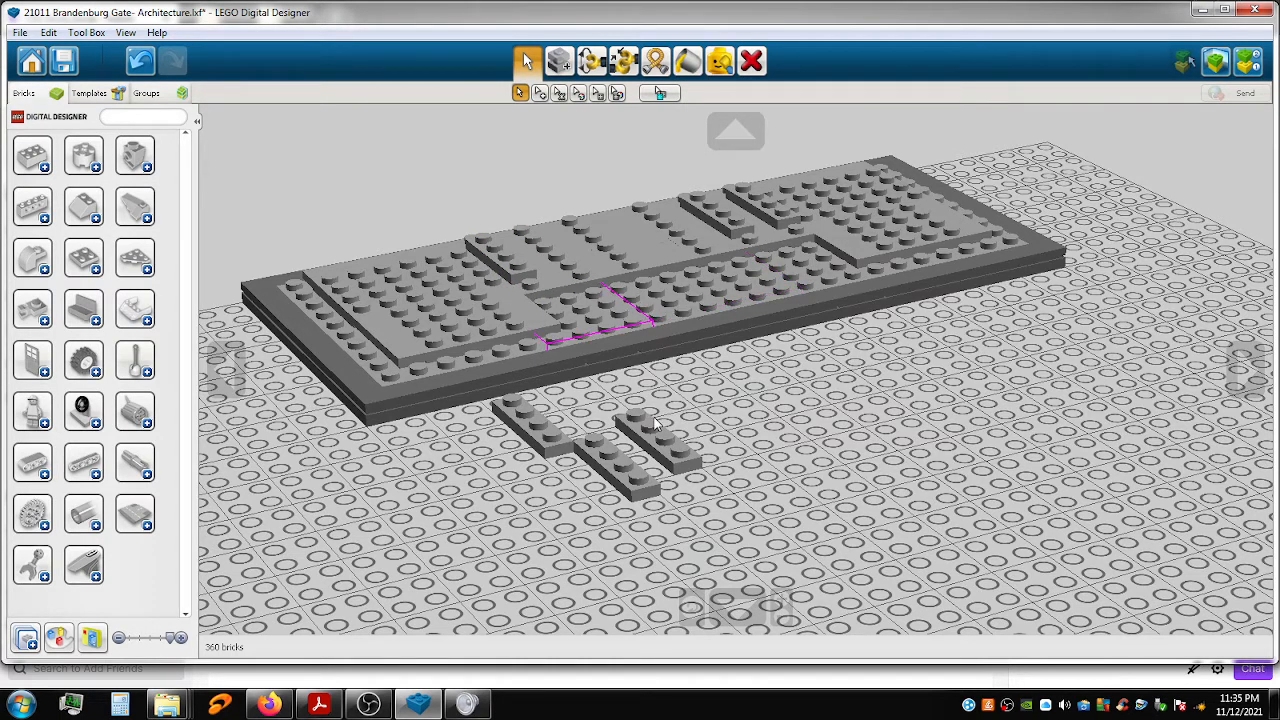
drag(680, 432, 555, 254)
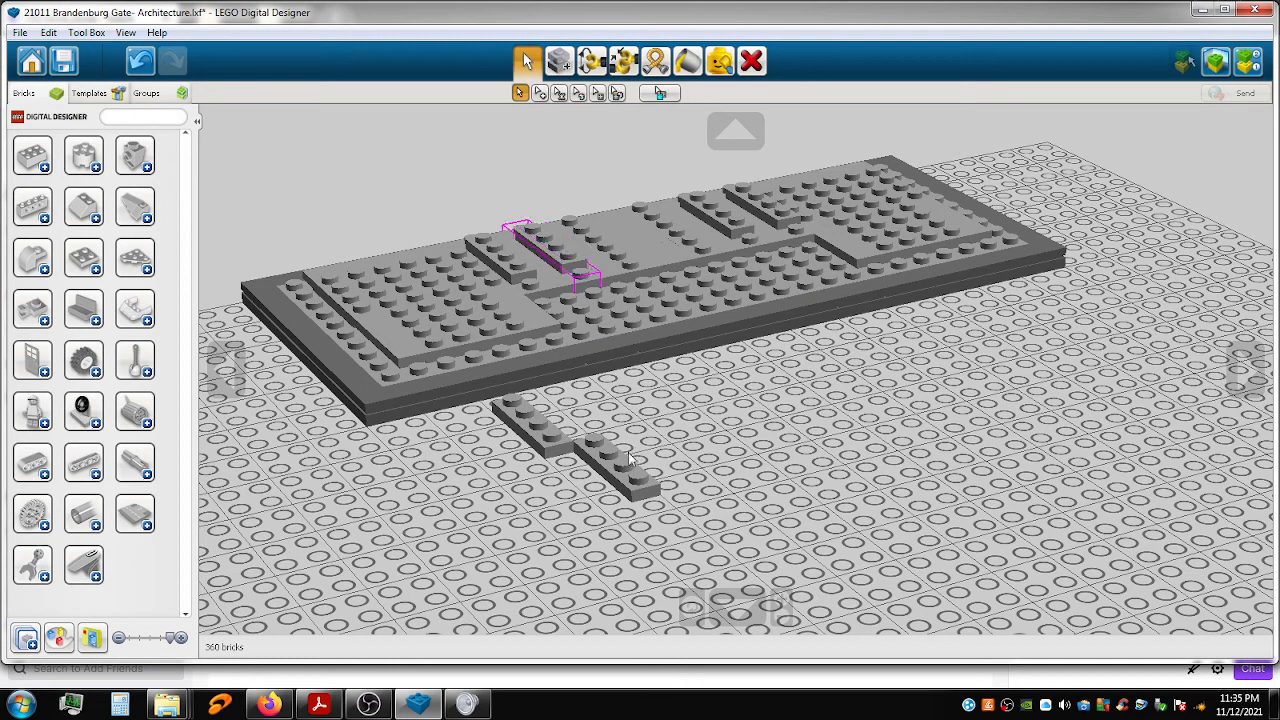
drag(628, 473, 609, 241)
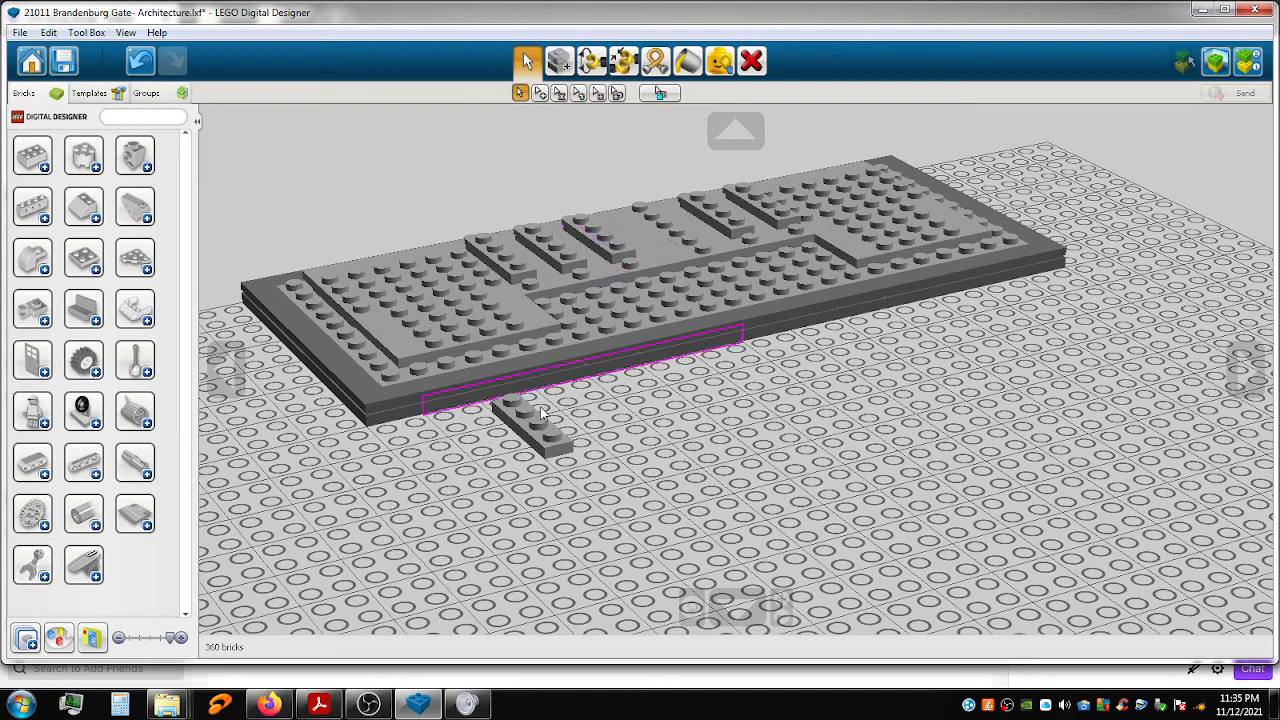
drag(545, 430, 668, 230)
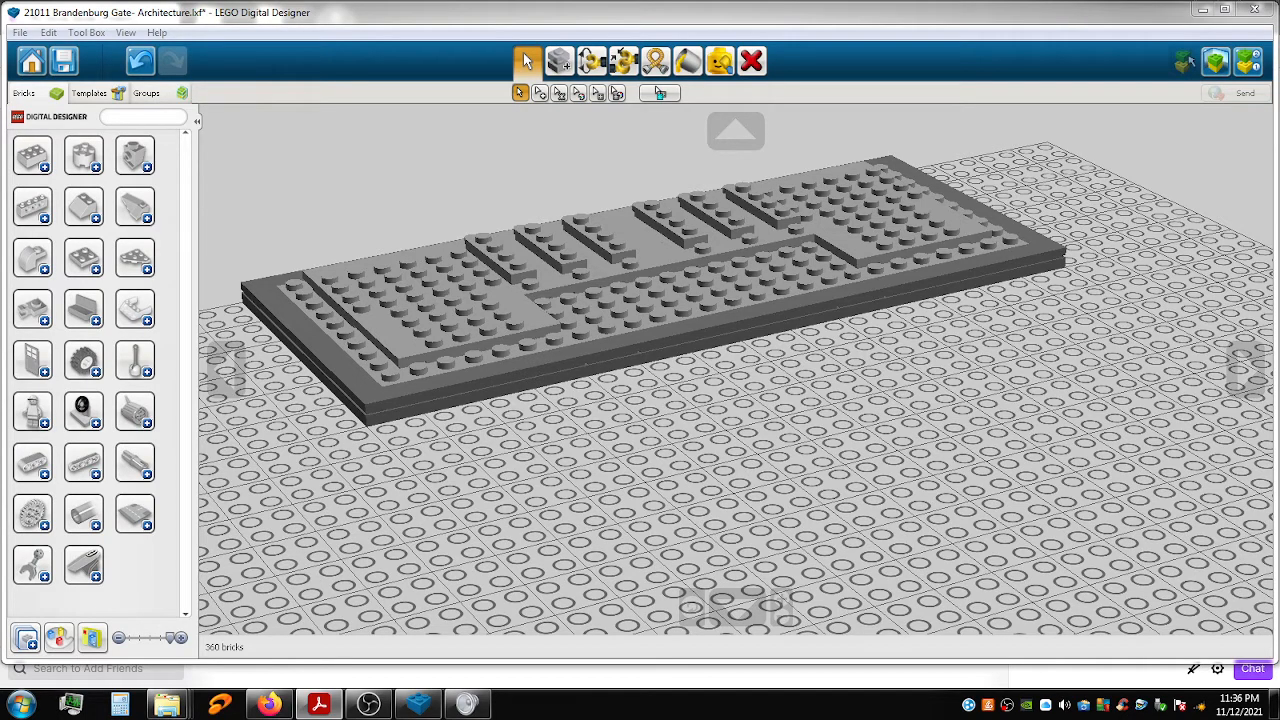
Check the Twitch stream page in Firefox and return to the LEGO Digital Designer model.
click(864, 390)
shift+right_drag(735, 450, 757, 507)
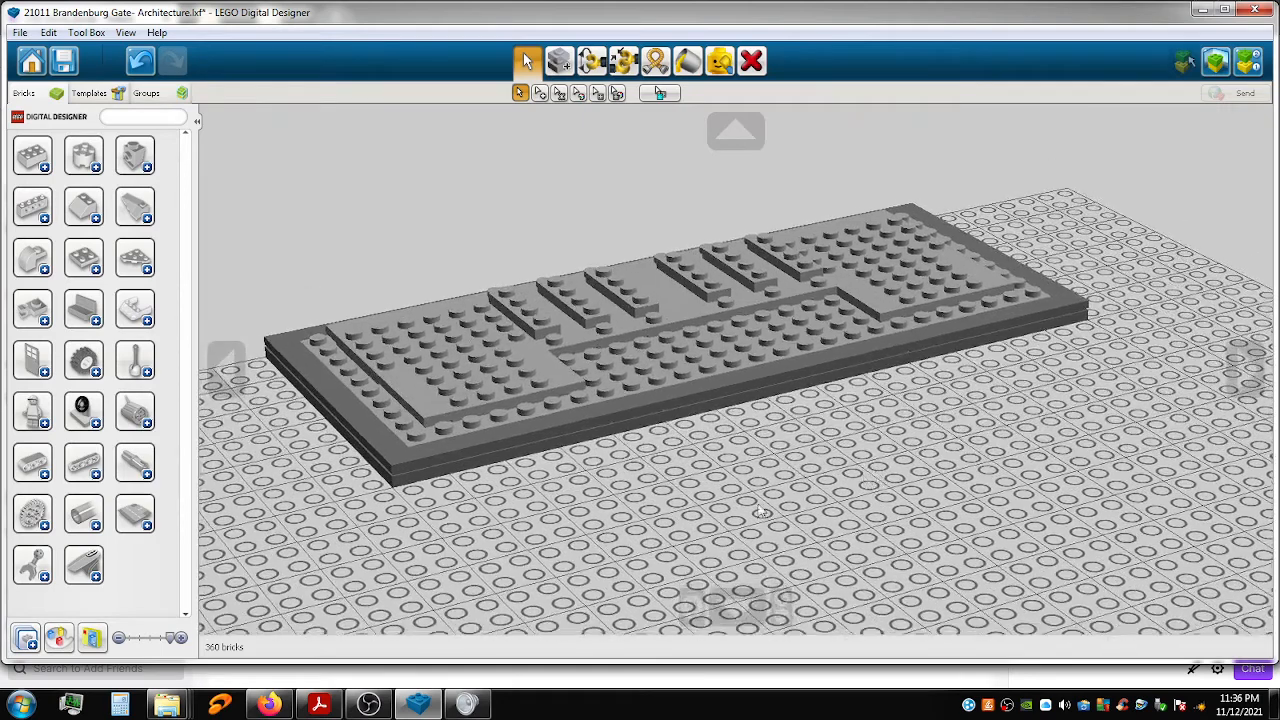
click(268, 705)
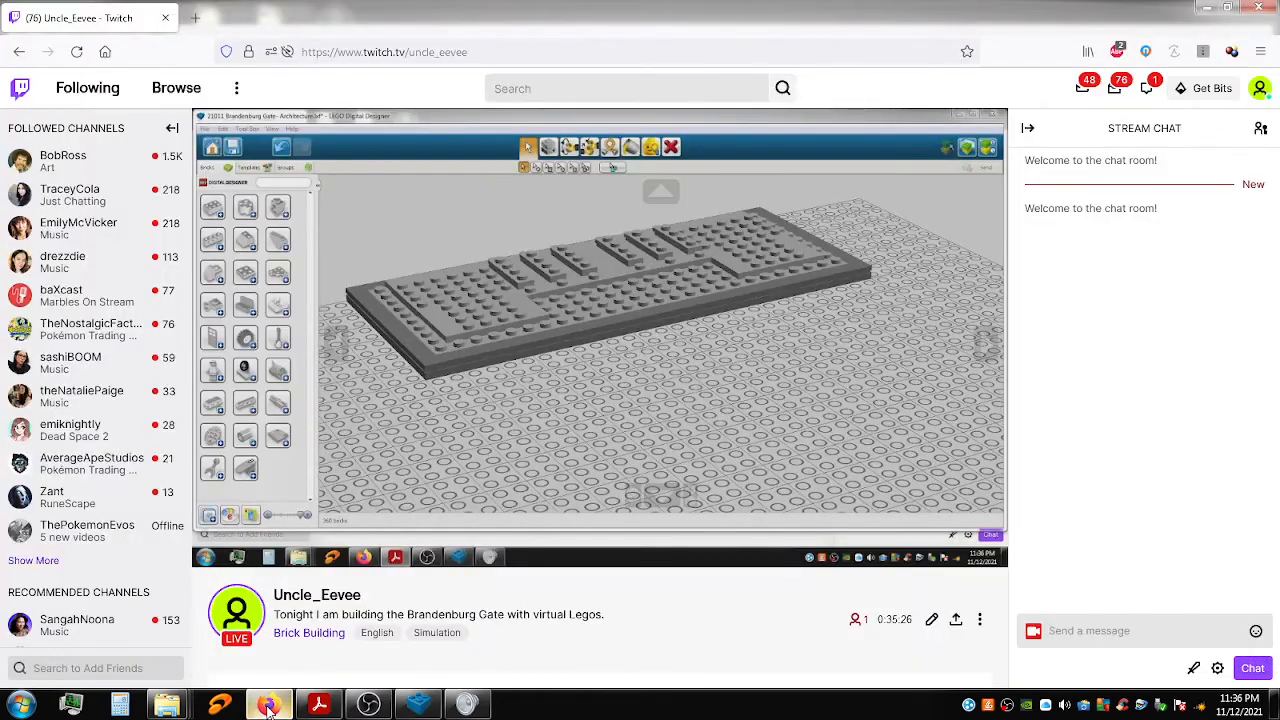
click(412, 705)
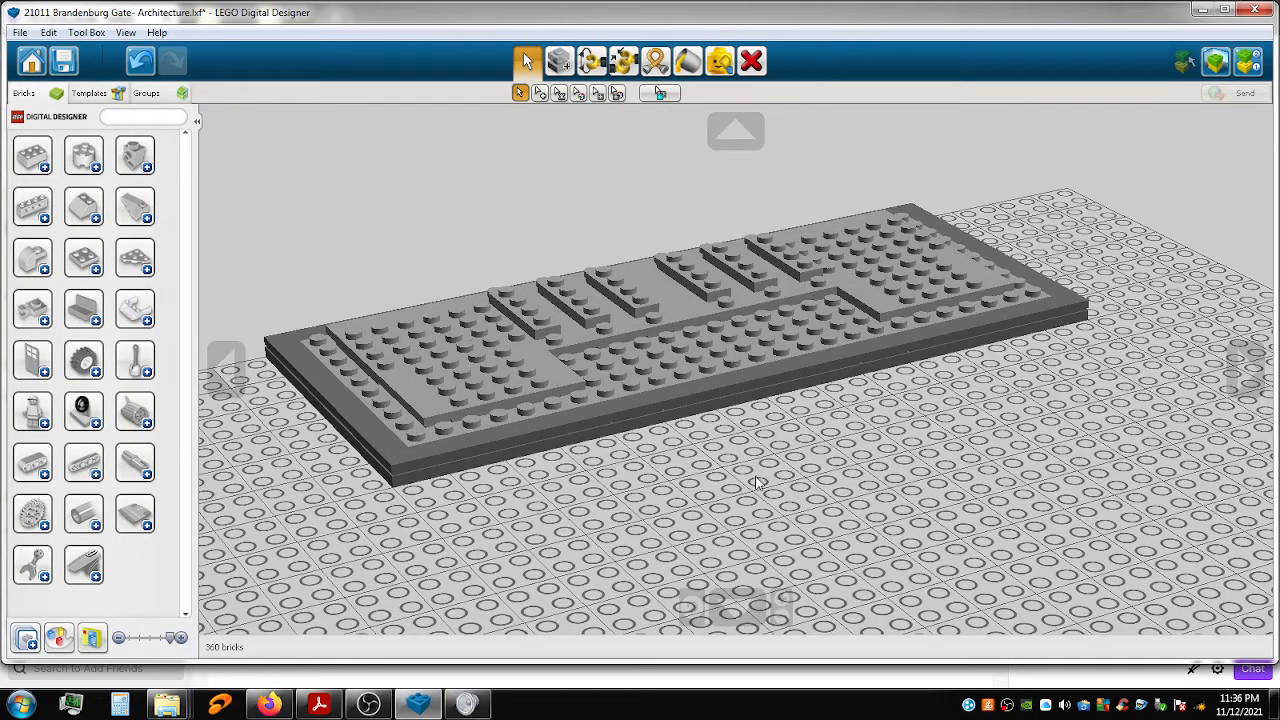
shift+right_drag(600, 382, 322, 168)
shift+right_drag(882, 487, 726, 473)
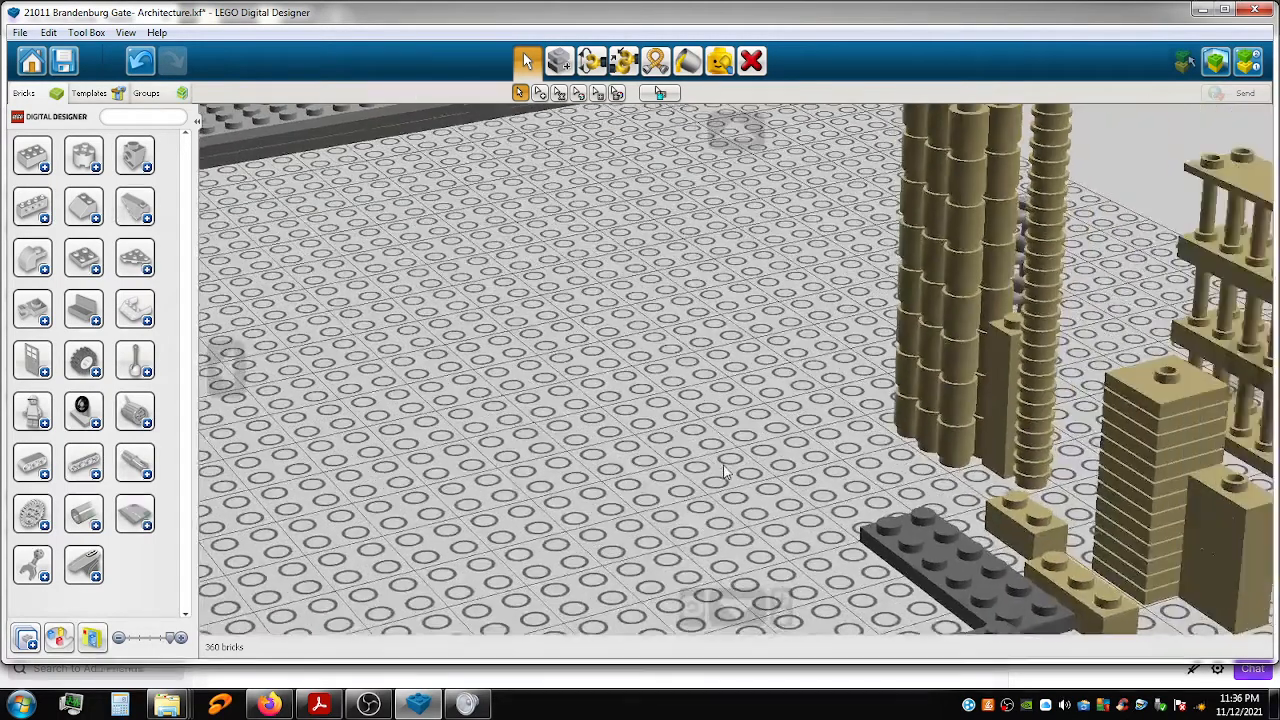
scroll(726, 473, down, 2)
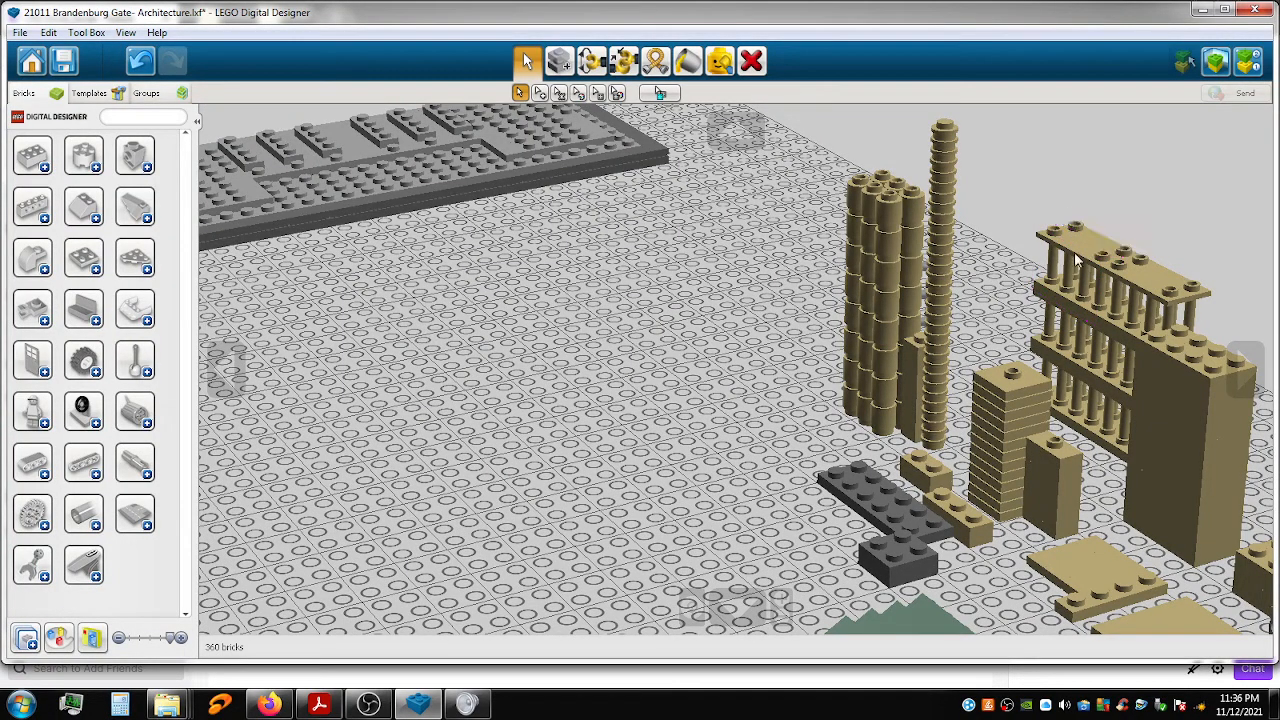
drag(1075, 257, 1076, 261)
click(1071, 288)
shift+click(1068, 335)
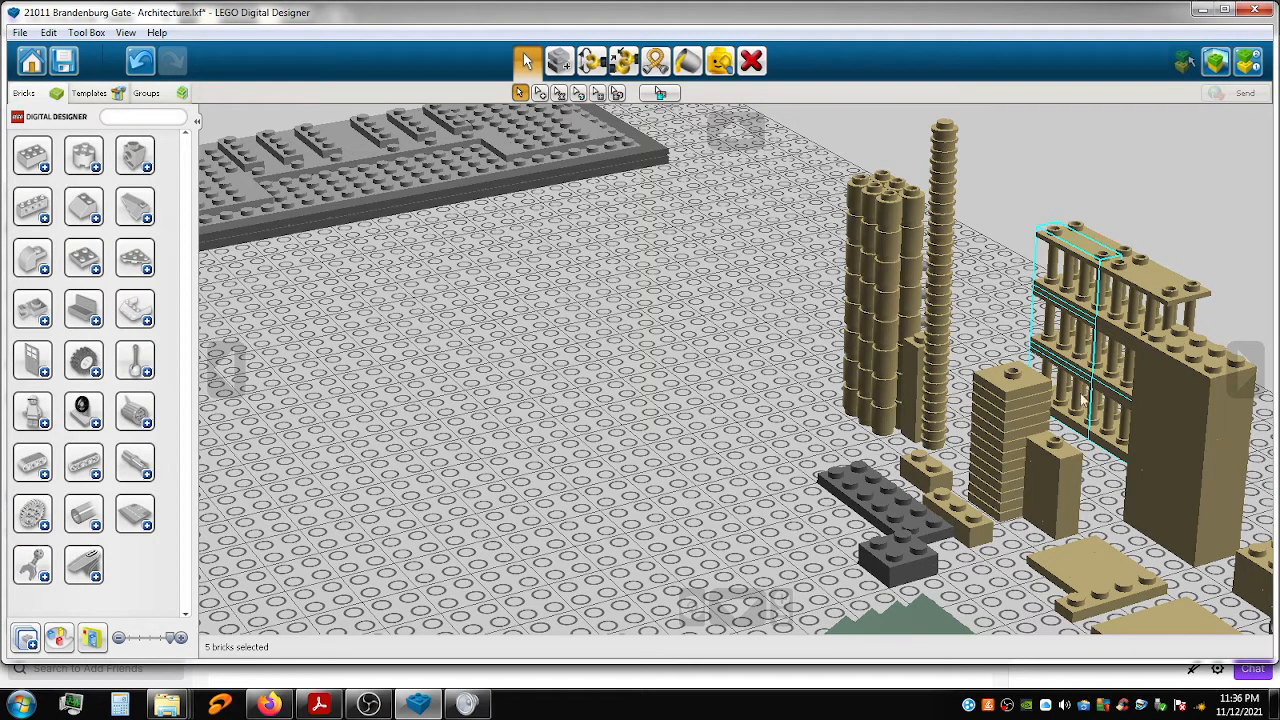
click(741, 423)
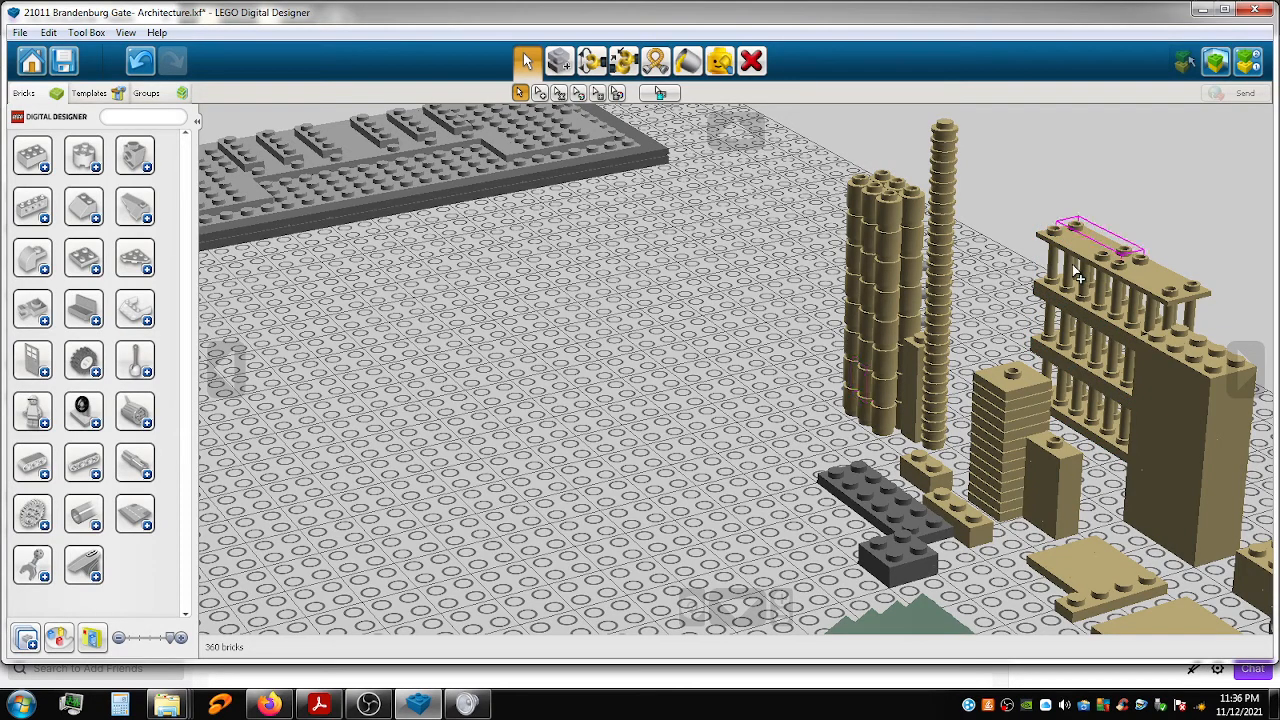
click(1066, 331)
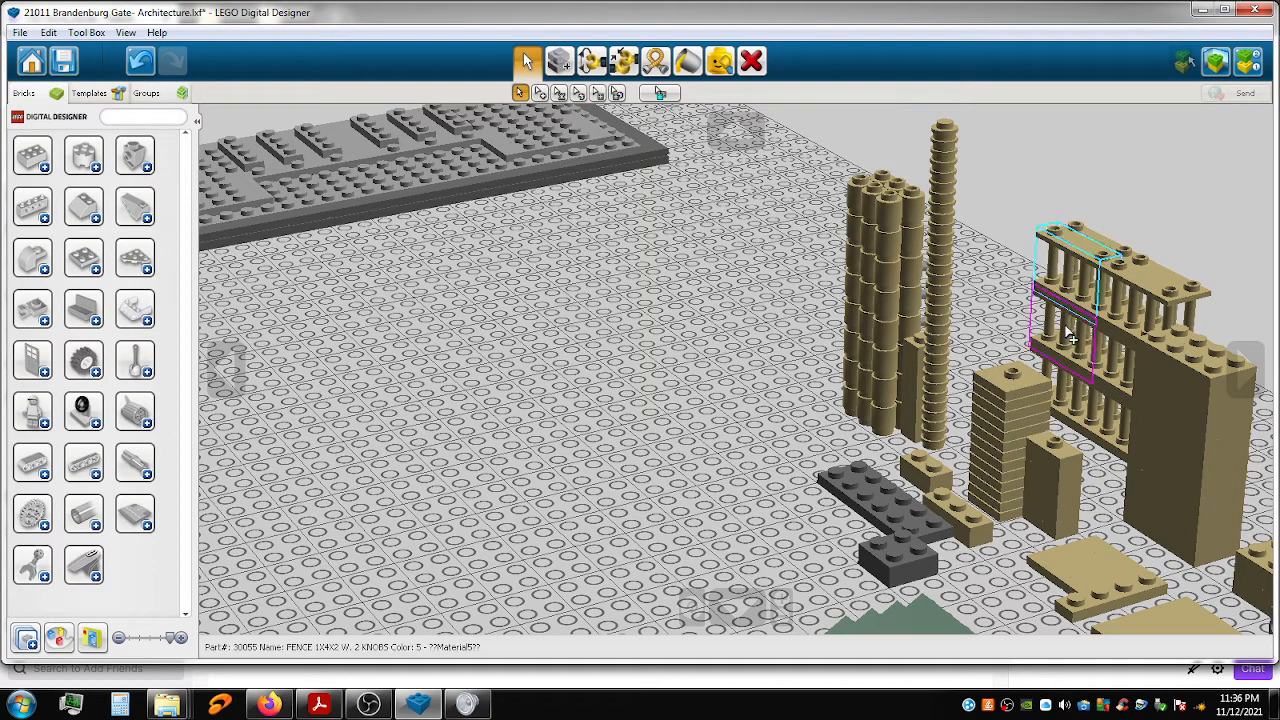
shift+click(1068, 338)
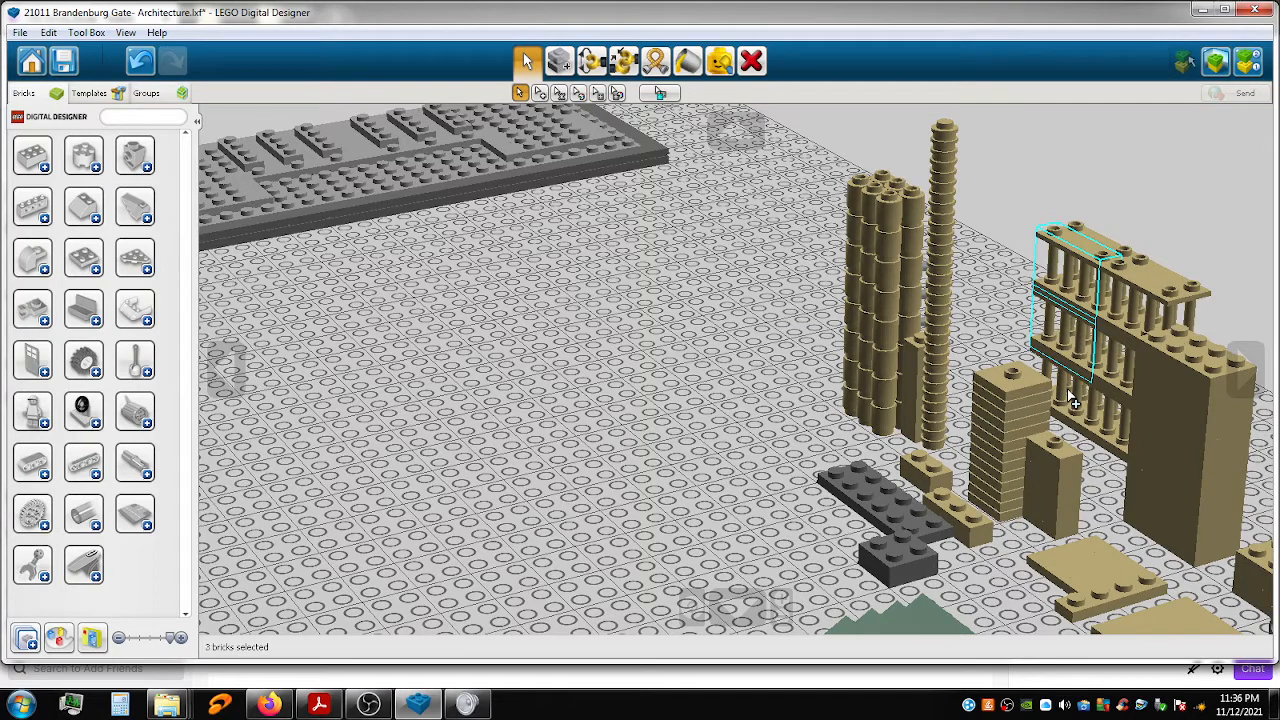
key(ctrl+z)
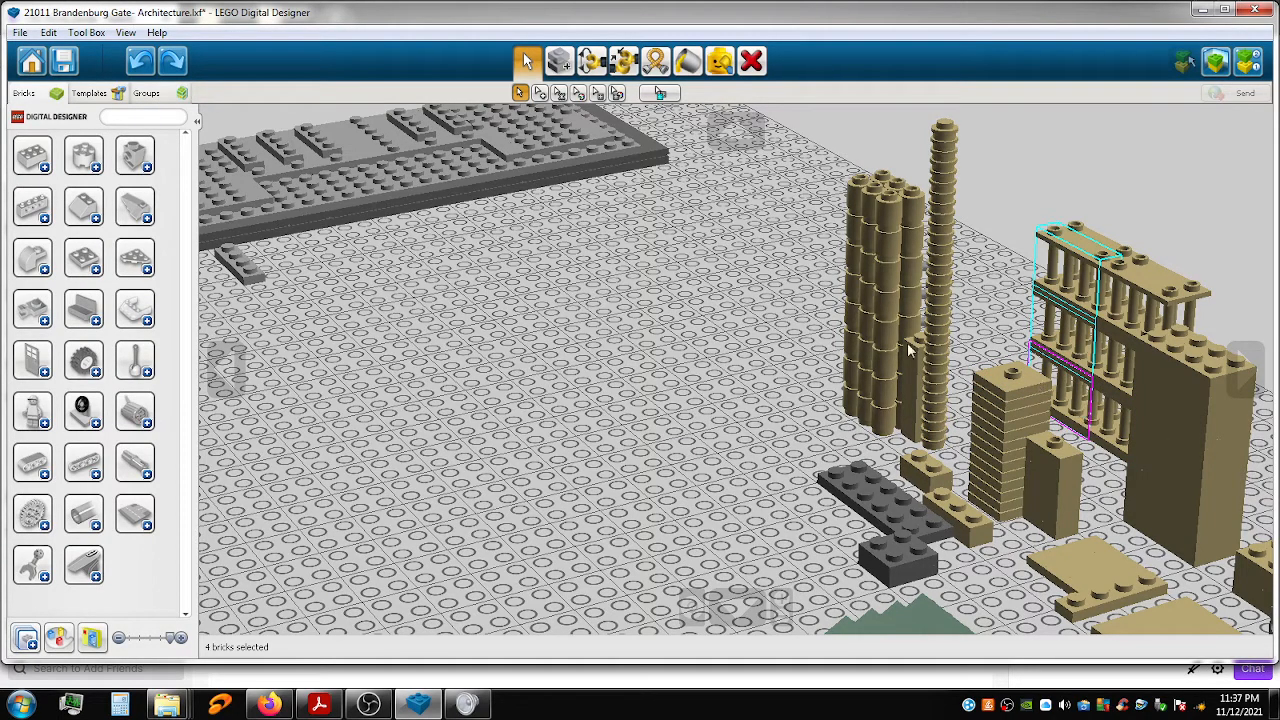
click(756, 376)
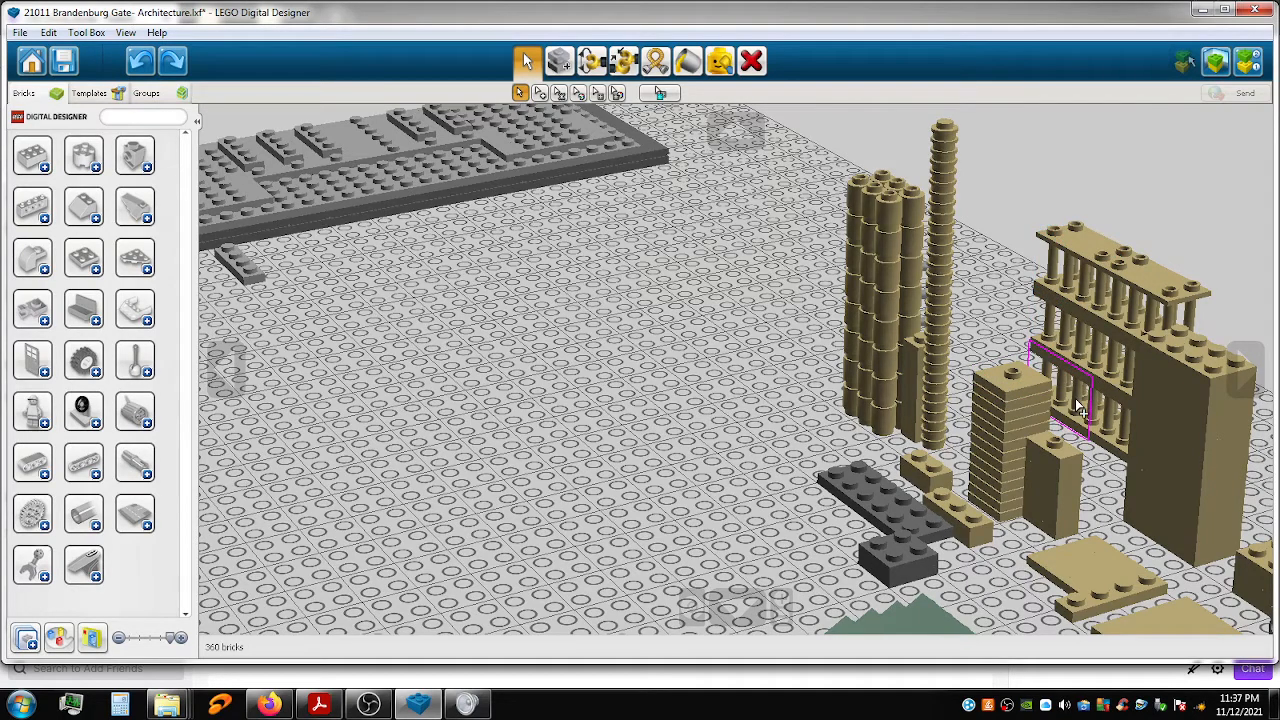
Select the six tan 1x4x2 fences in the front row of the double fence stack and move them together beside the base.
click(1078, 408)
shift+click(1078, 365)
shift+click(1100, 305)
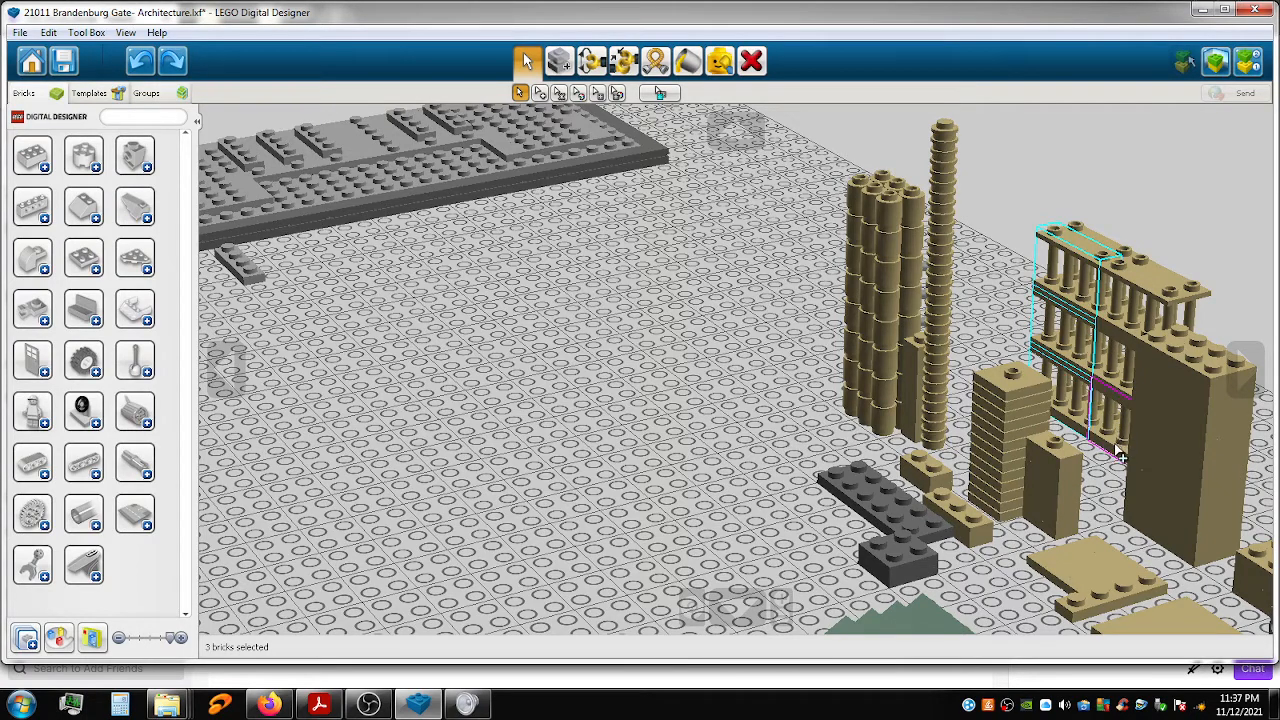
shift+click(1124, 390)
shift+click(1127, 327)
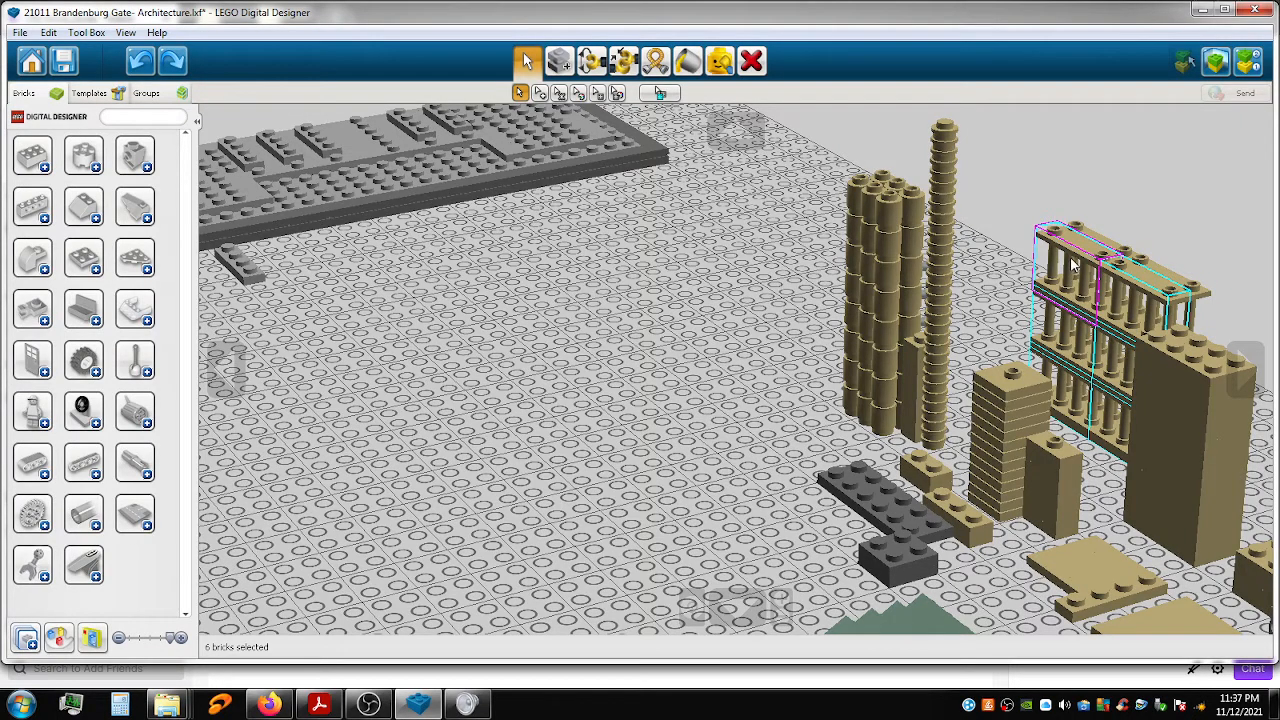
key(ctrl+c)
key(ctrl+v)
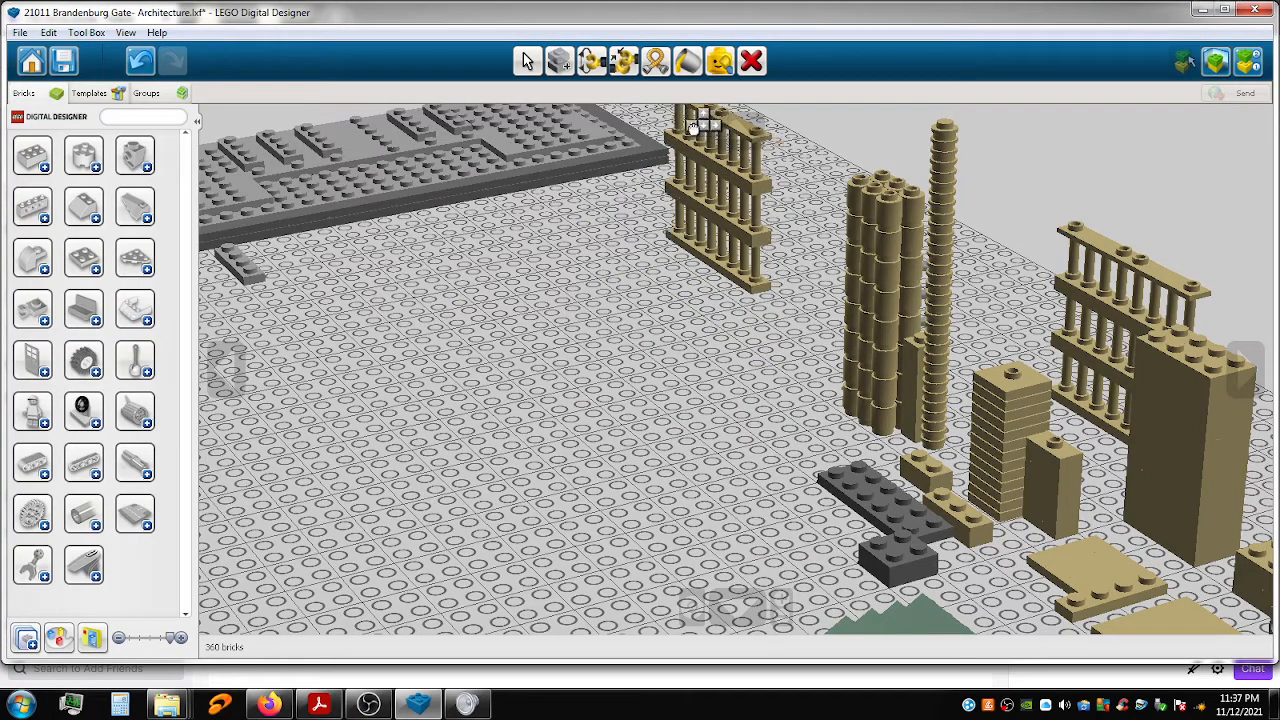
click(672, 145)
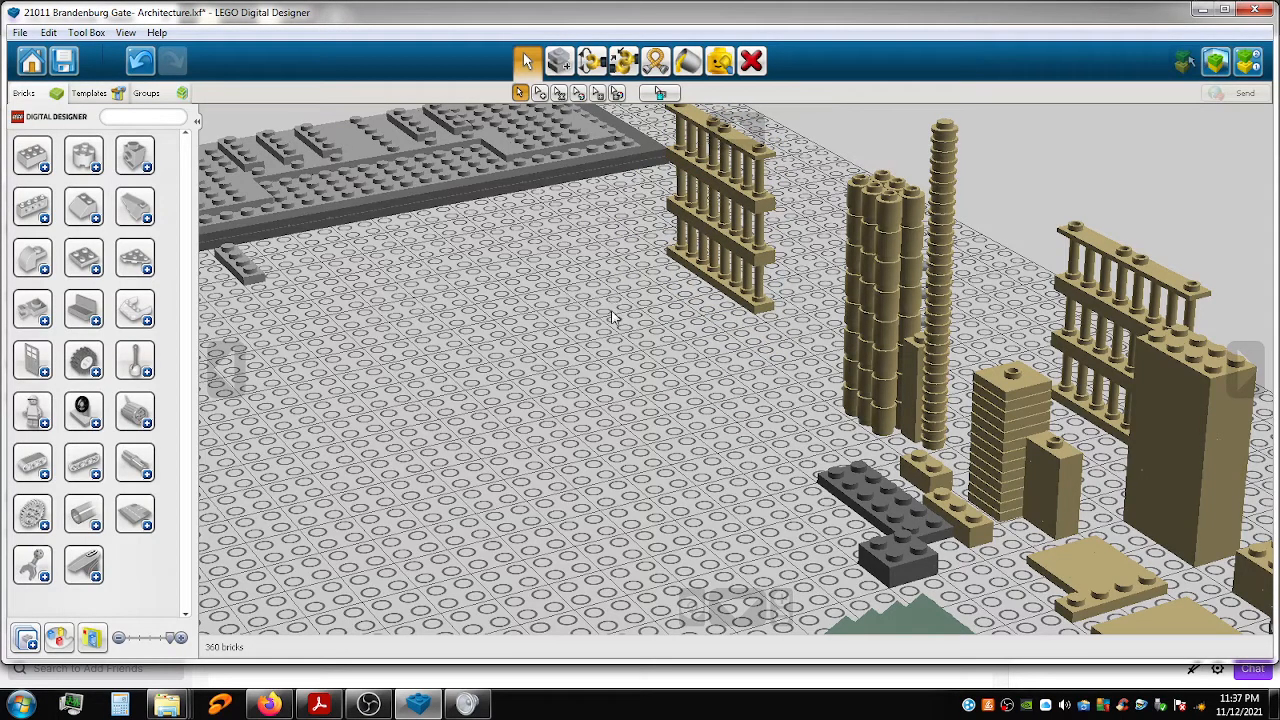
Place the loose grey 1x4 plate crosswise on the empty stud row among the plates on the base's rear half.
shift+right_drag(653, 380, 856, 545)
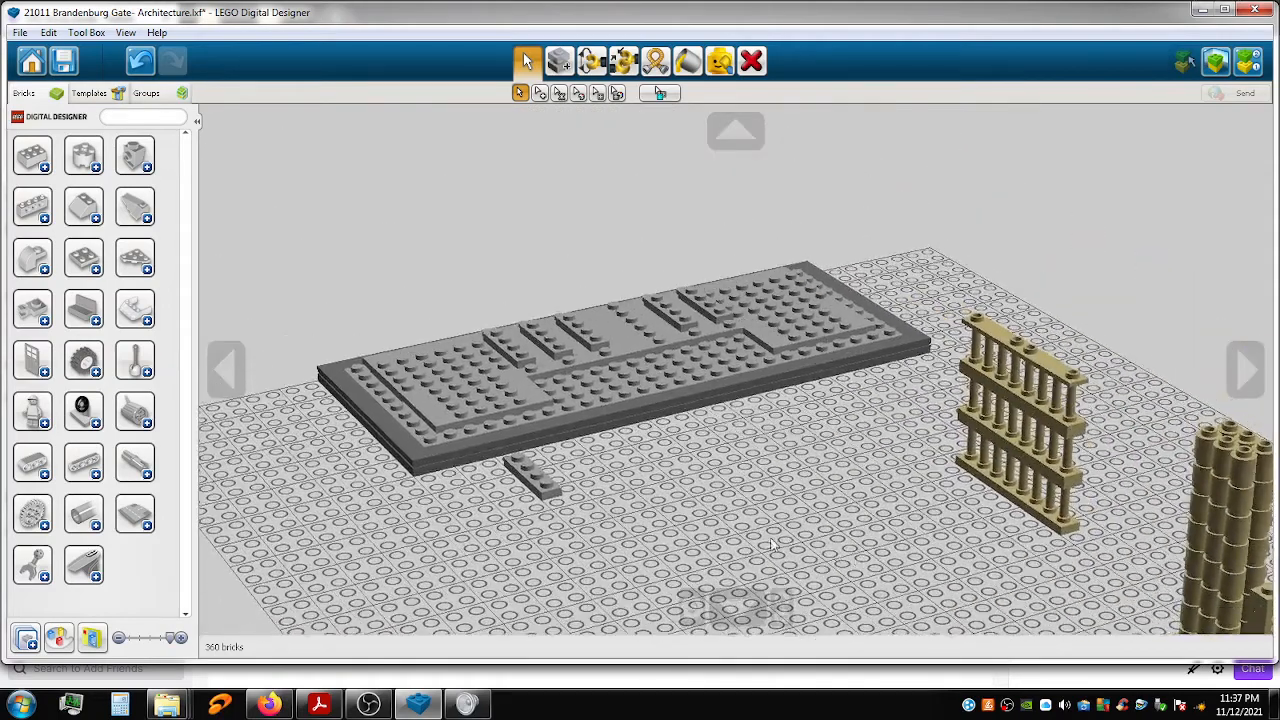
drag(537, 490, 628, 332)
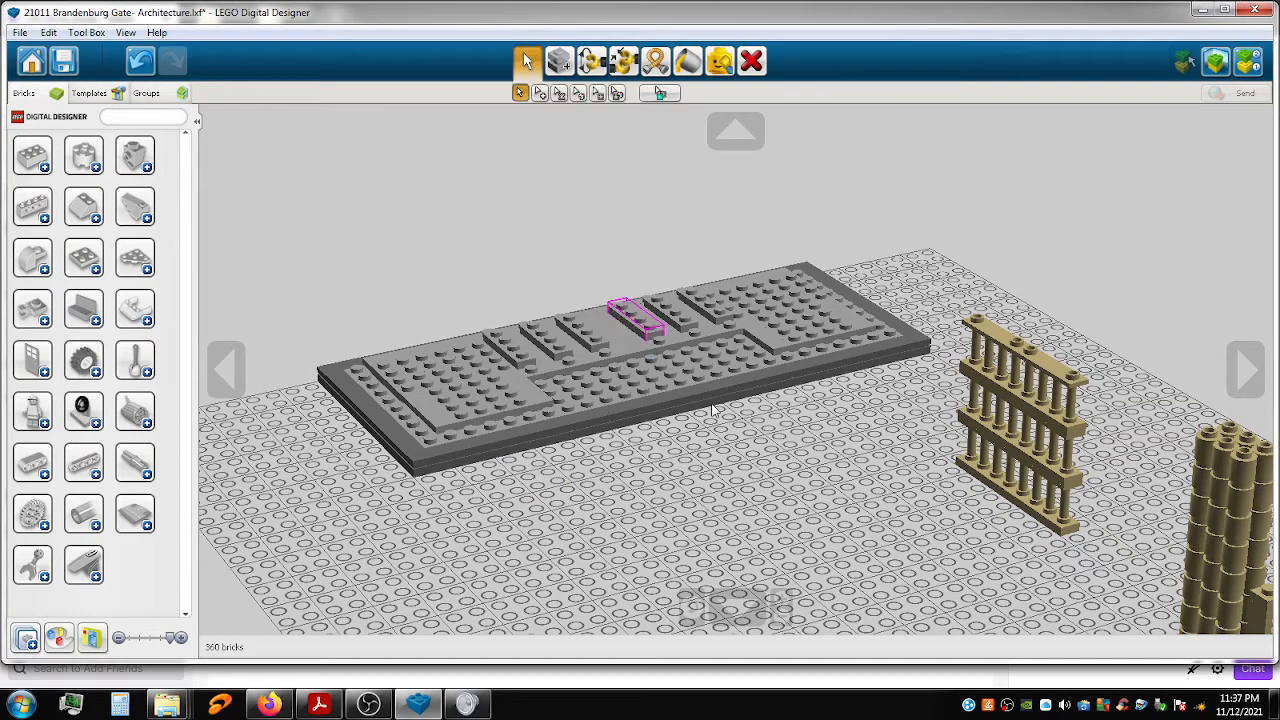
Place three tan 1x4x2 fences in a U open to the front around the rear studs at the base's right end.
drag(995, 350, 787, 268)
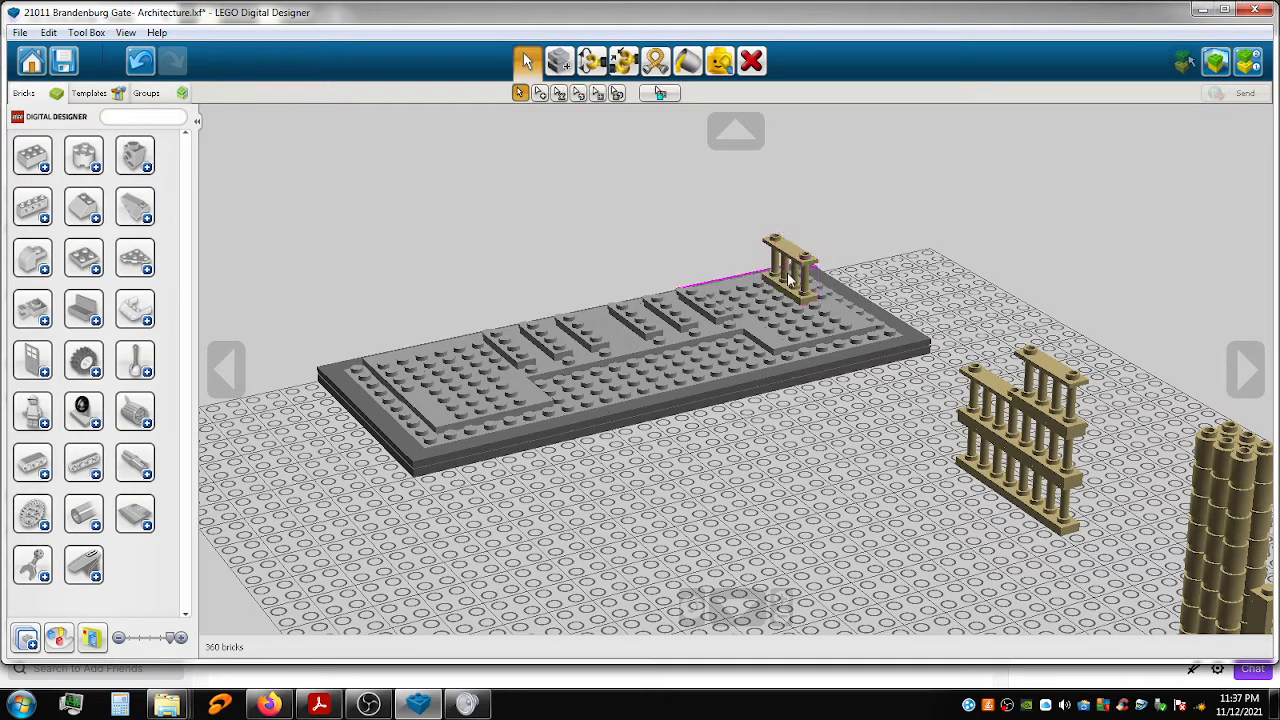
drag(810, 285, 868, 265)
key(ctrl+z)
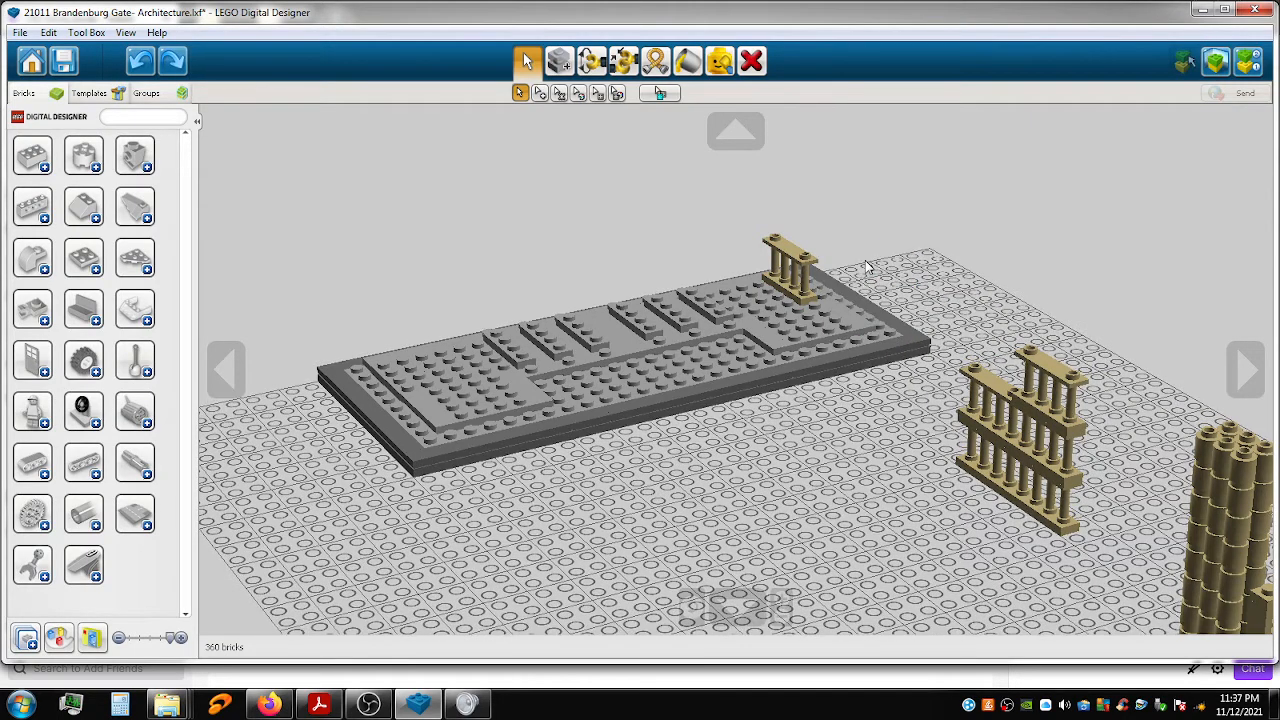
click(815, 276)
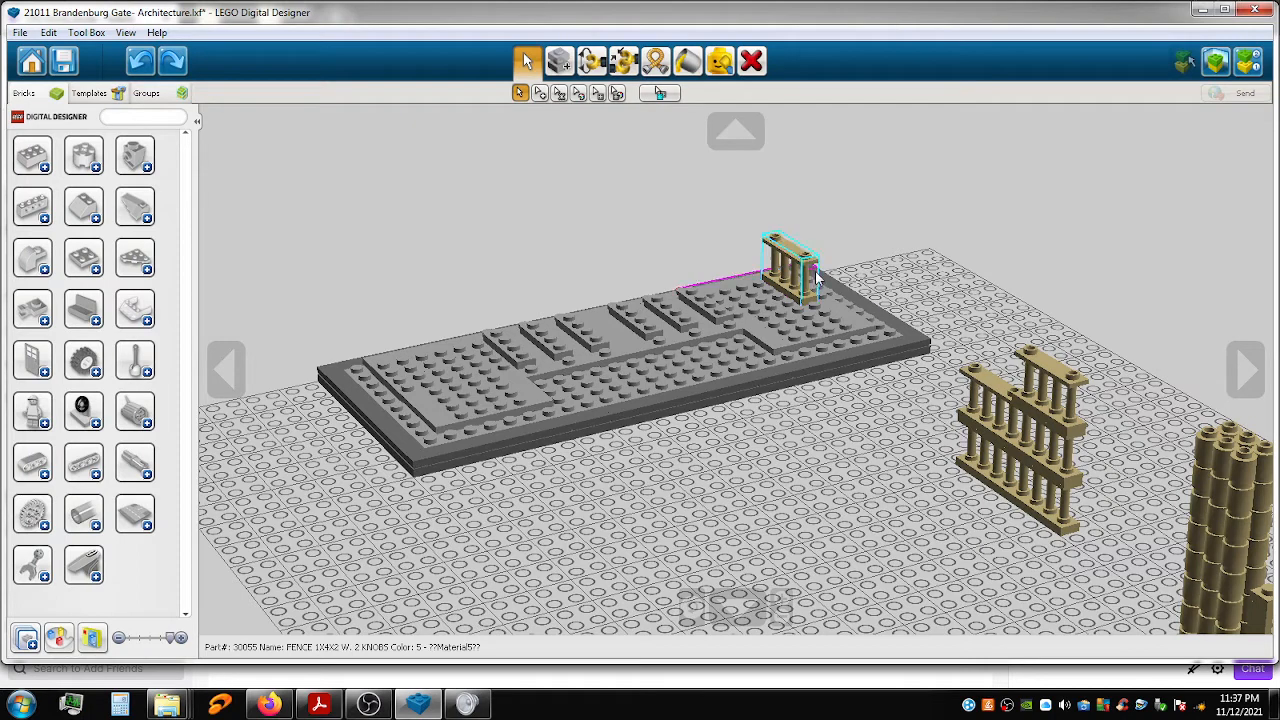
mouse_move(798, 262)
mouse_down()
mouse_move(816, 264)
mouse_move(829, 241)
mouse_move(797, 258)
mouse_up()
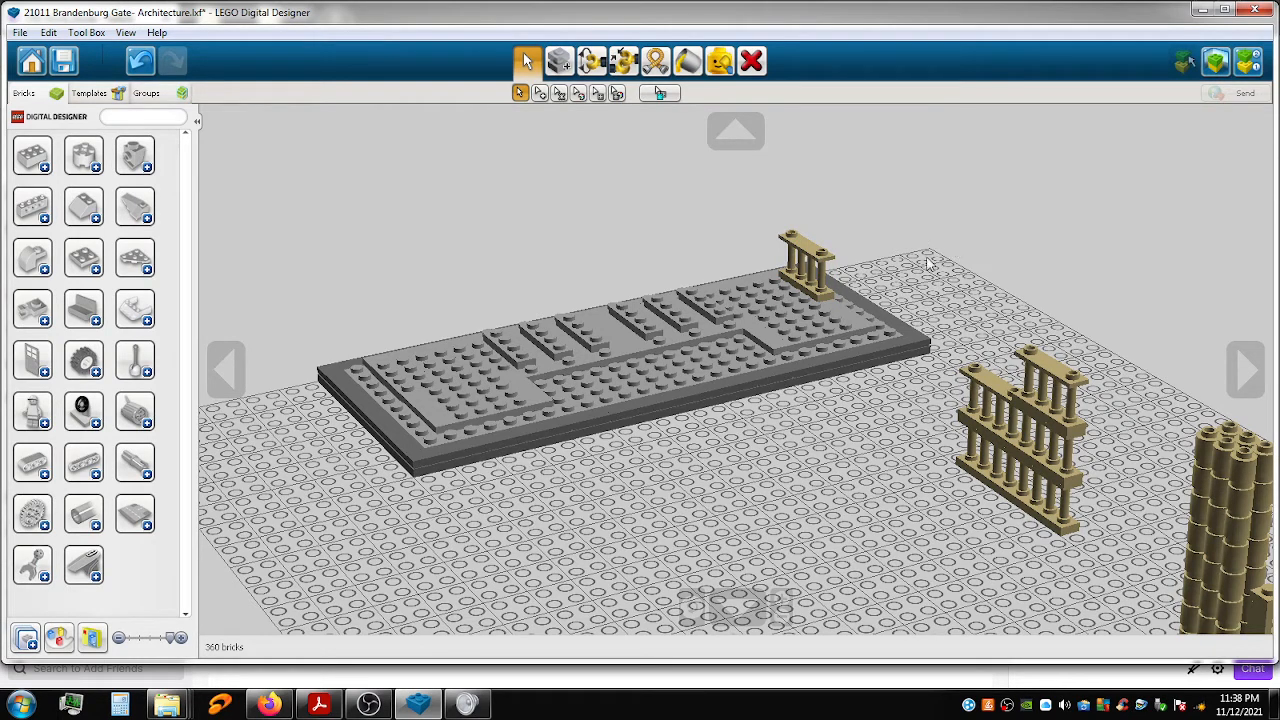
drag(1057, 383, 730, 290)
drag(1068, 392, 731, 260)
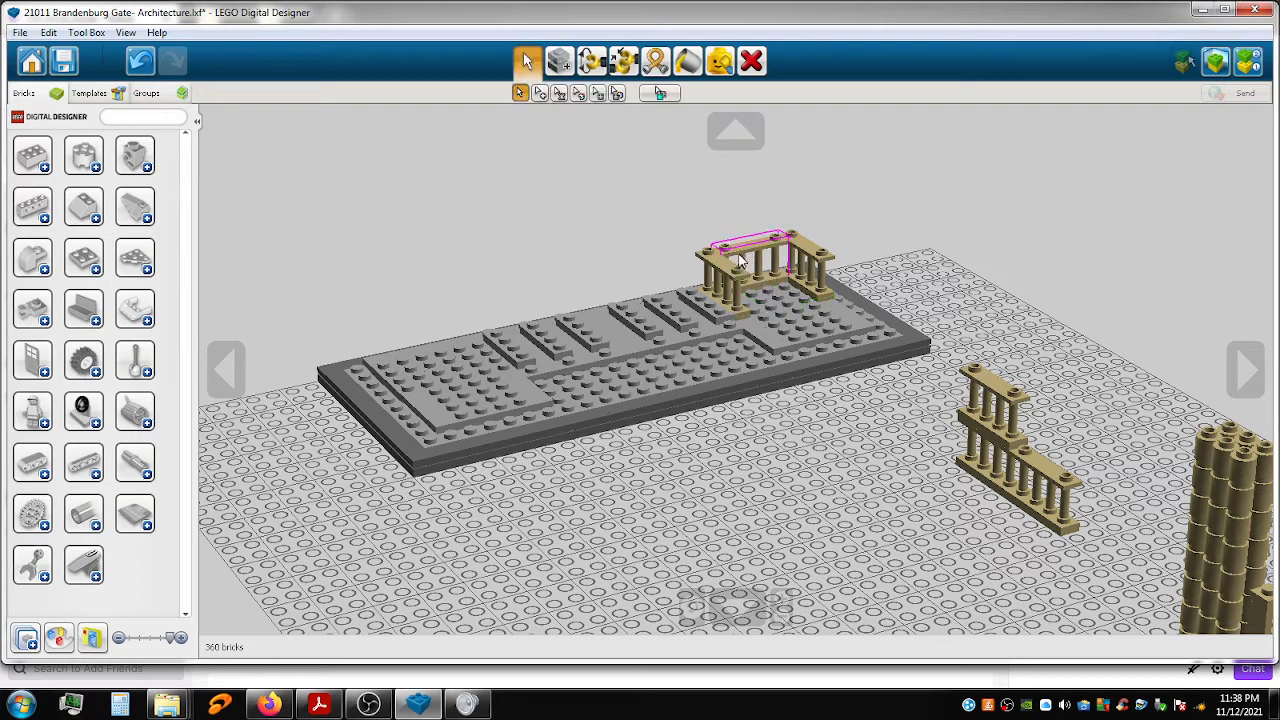
Place the remaining three moved fences in a matching U open to the front at the base's left rear end.
drag(1058, 478, 494, 327)
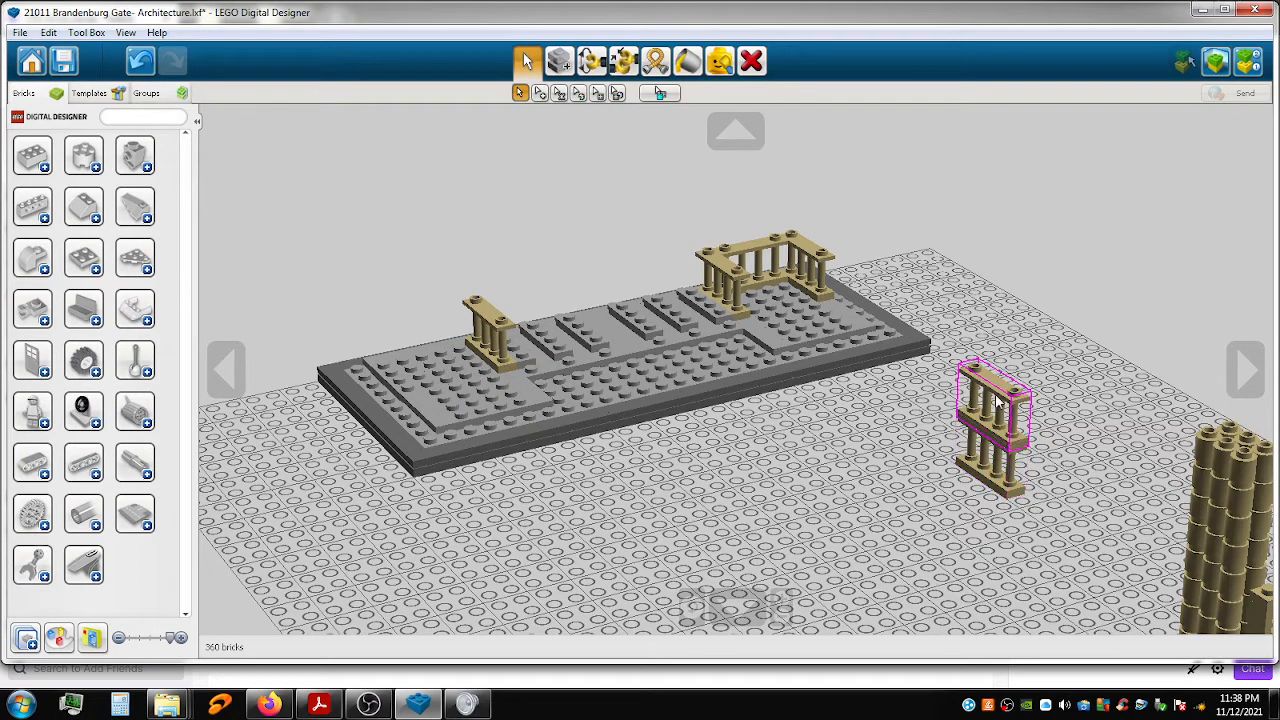
drag(818, 405, 388, 357)
drag(948, 421, 420, 332)
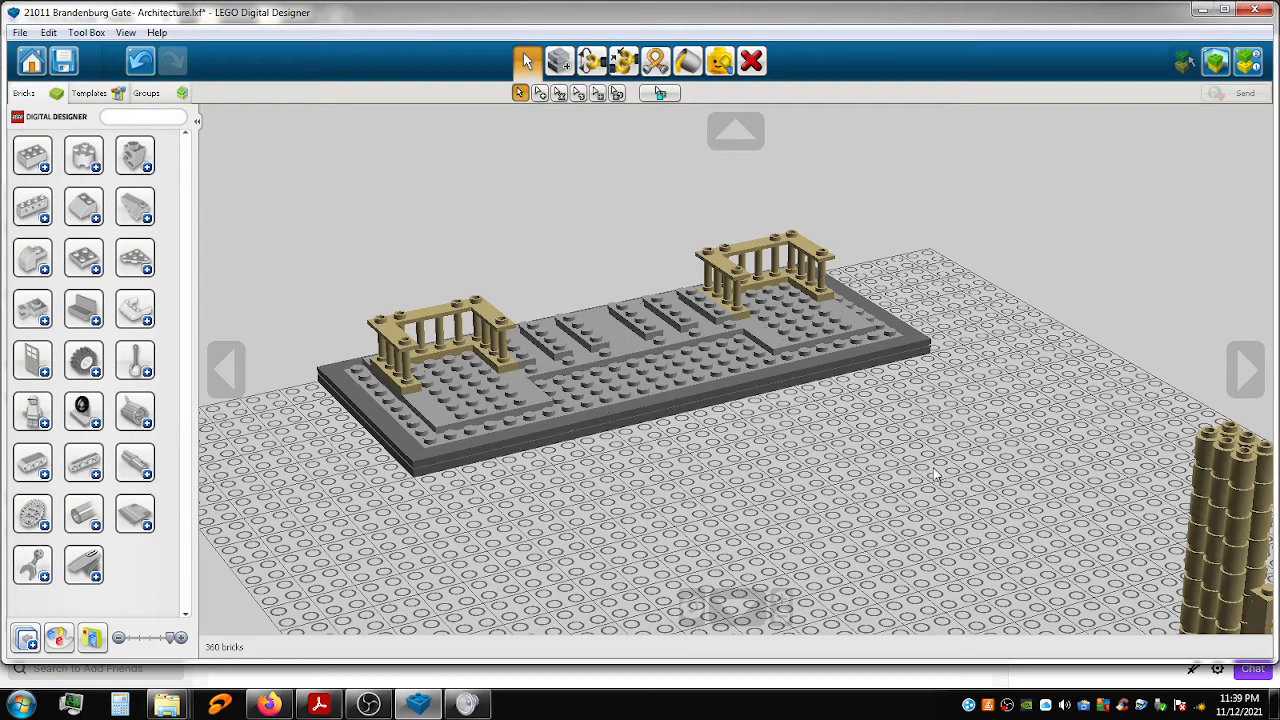
Select the row of grey 2x2 flat tiles behind the green slope pieces and move it in front of the base.
scroll(835, 532, down, 4)
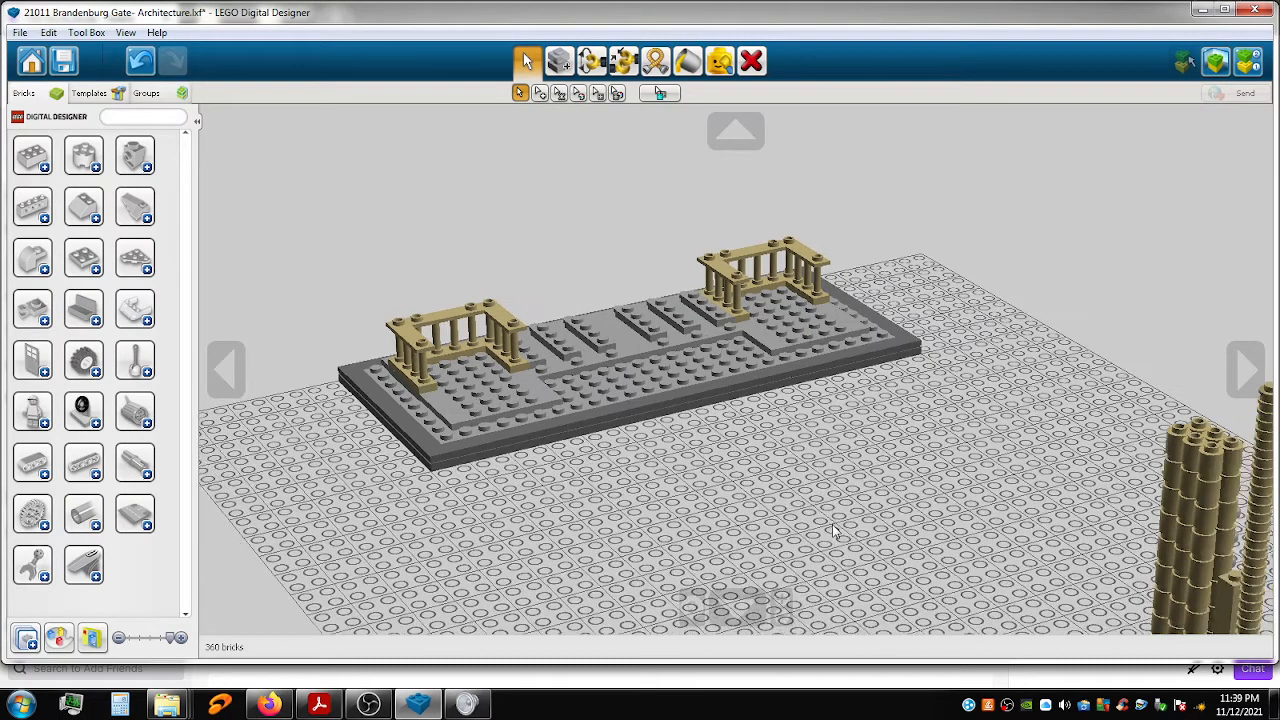
shift+right_drag(843, 508, 672, 332)
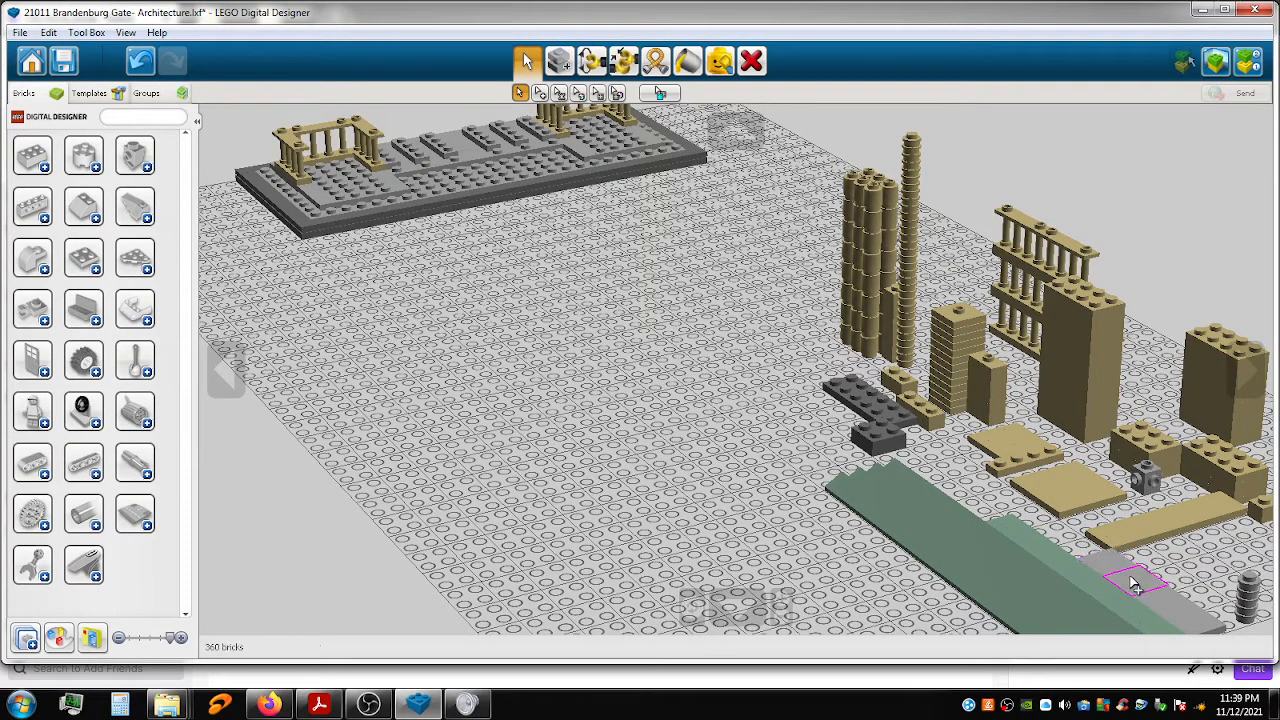
ctrl+click(1166, 600)
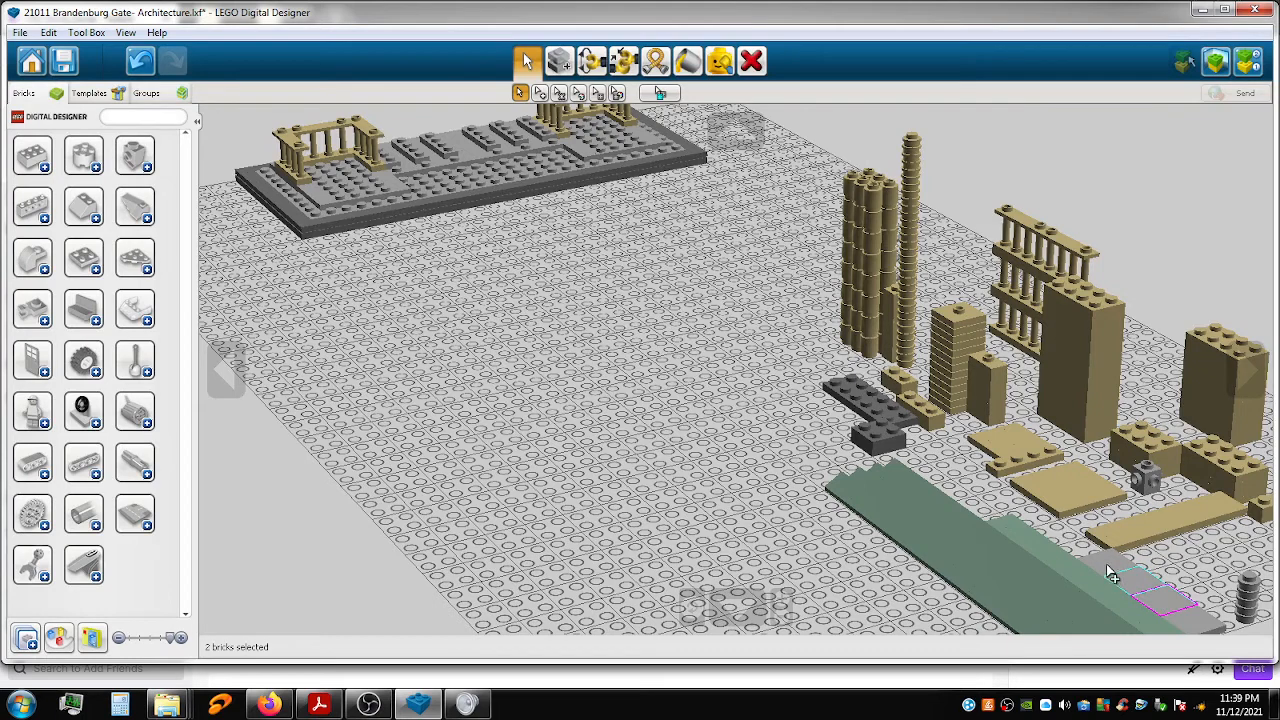
ctrl+click(1108, 564)
drag(1070, 563, 510, 226)
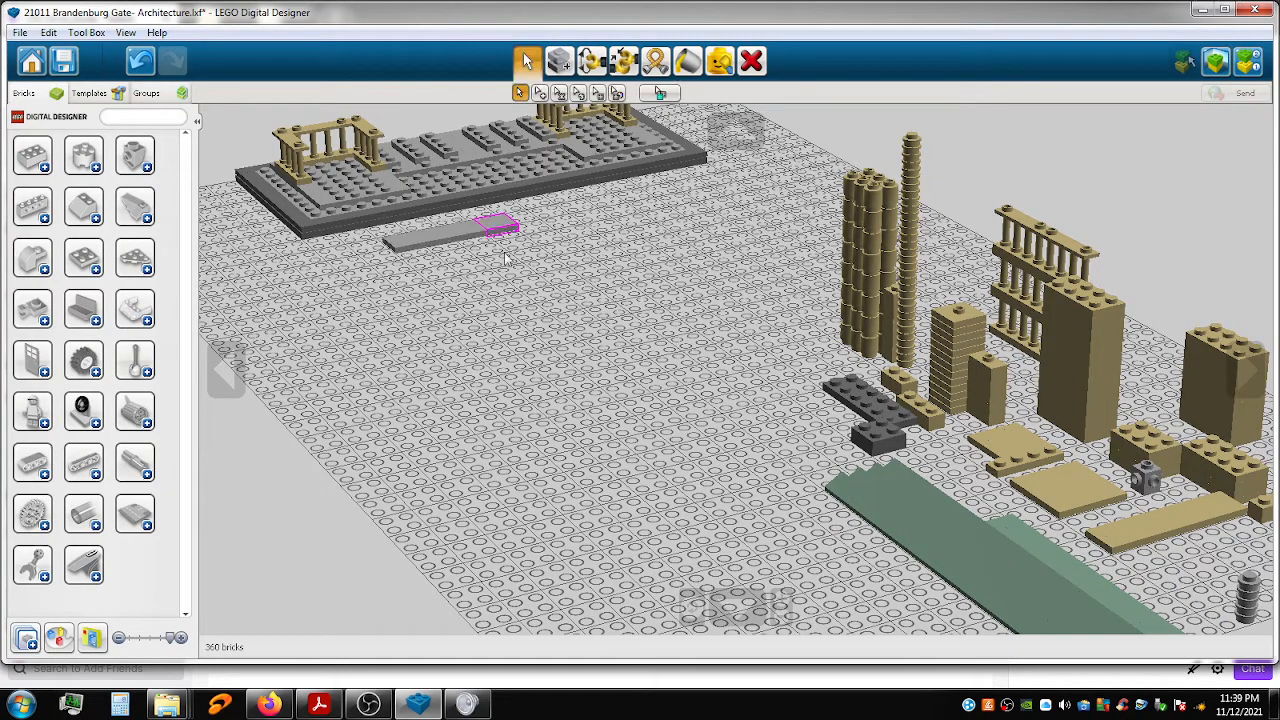
Lay two grey 2x2 flat tiles side by side inside the fence enclosure at the base's right end.
shift+right_drag(516, 382, 799, 604)
scroll(735, 440, up, 5)
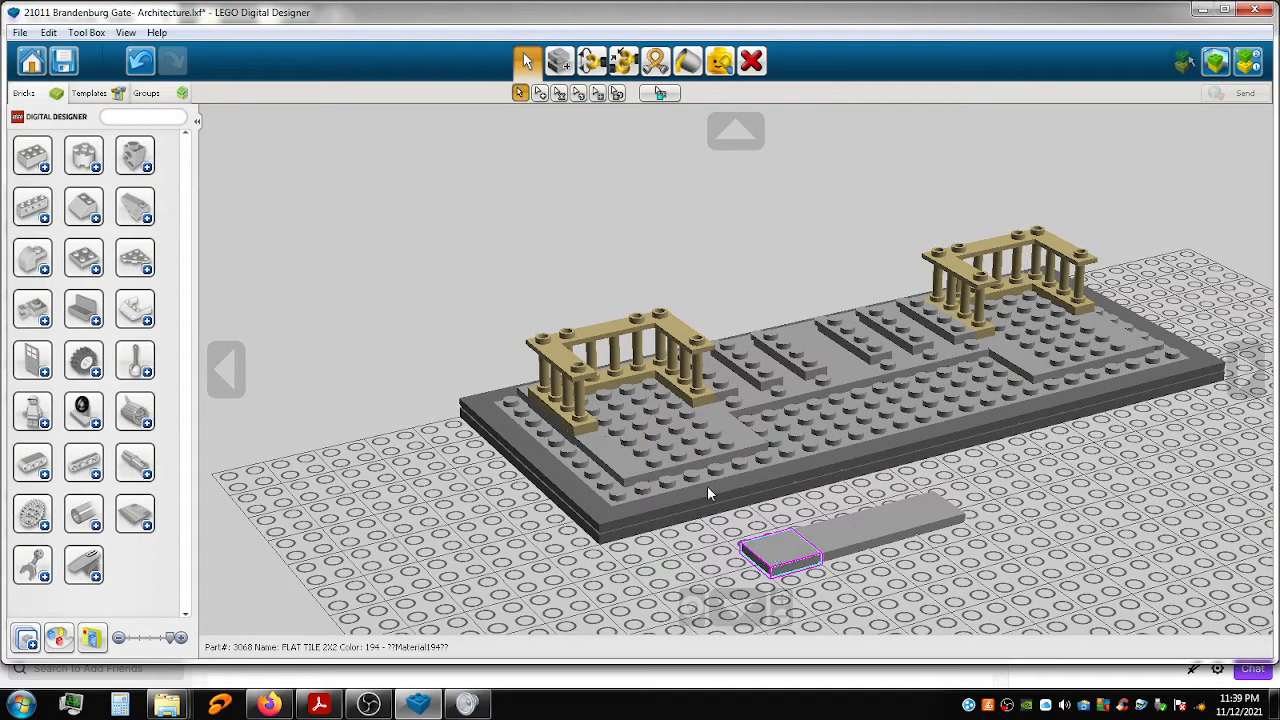
drag(786, 561, 1022, 308)
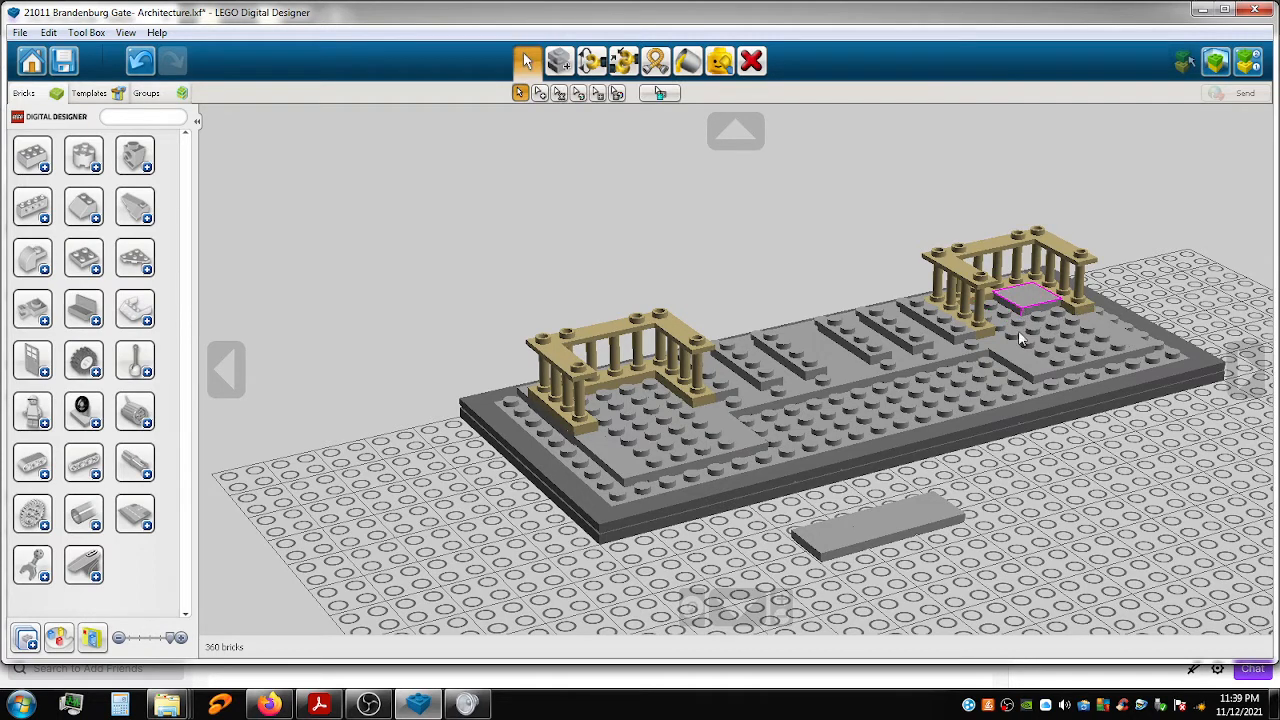
drag(934, 517, 988, 314)
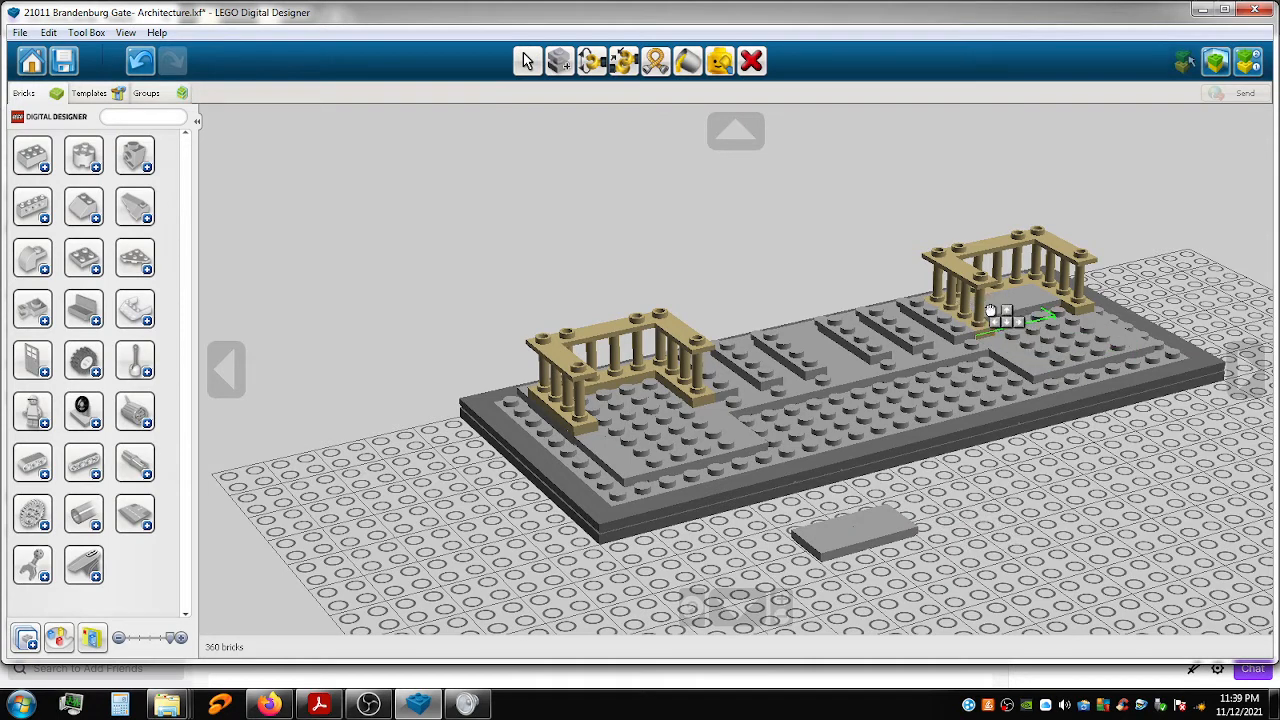
key(v)
Lay the remaining two grey 2x2 flat tiles side by side inside the fence enclosure at the base's left end.
click(900, 527)
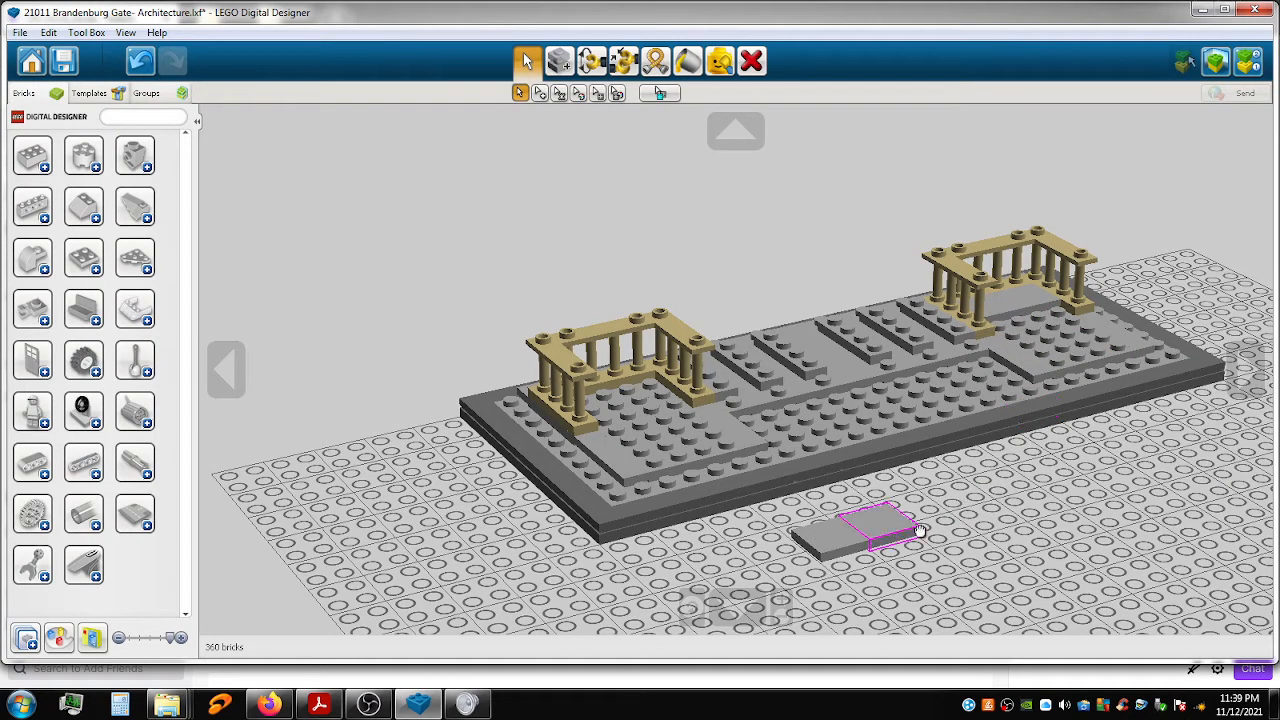
key(c)
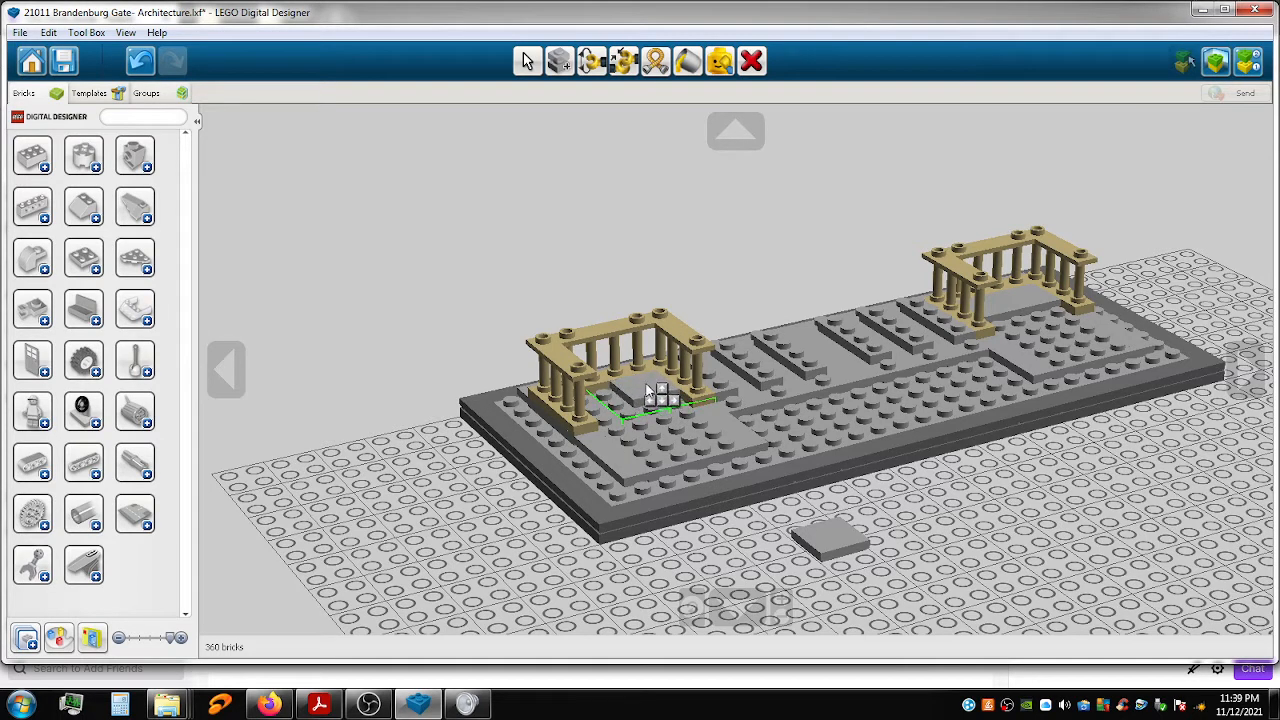
click(648, 392)
click(832, 542)
key(c)
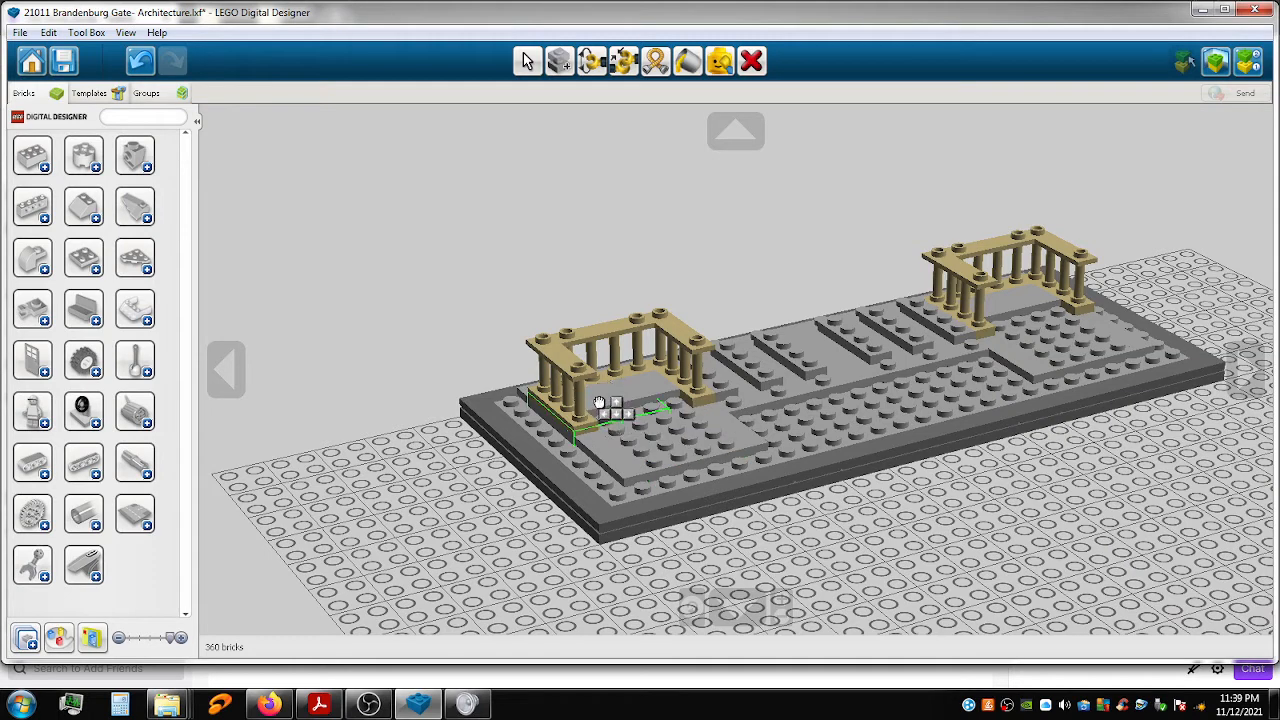
click(600, 403)
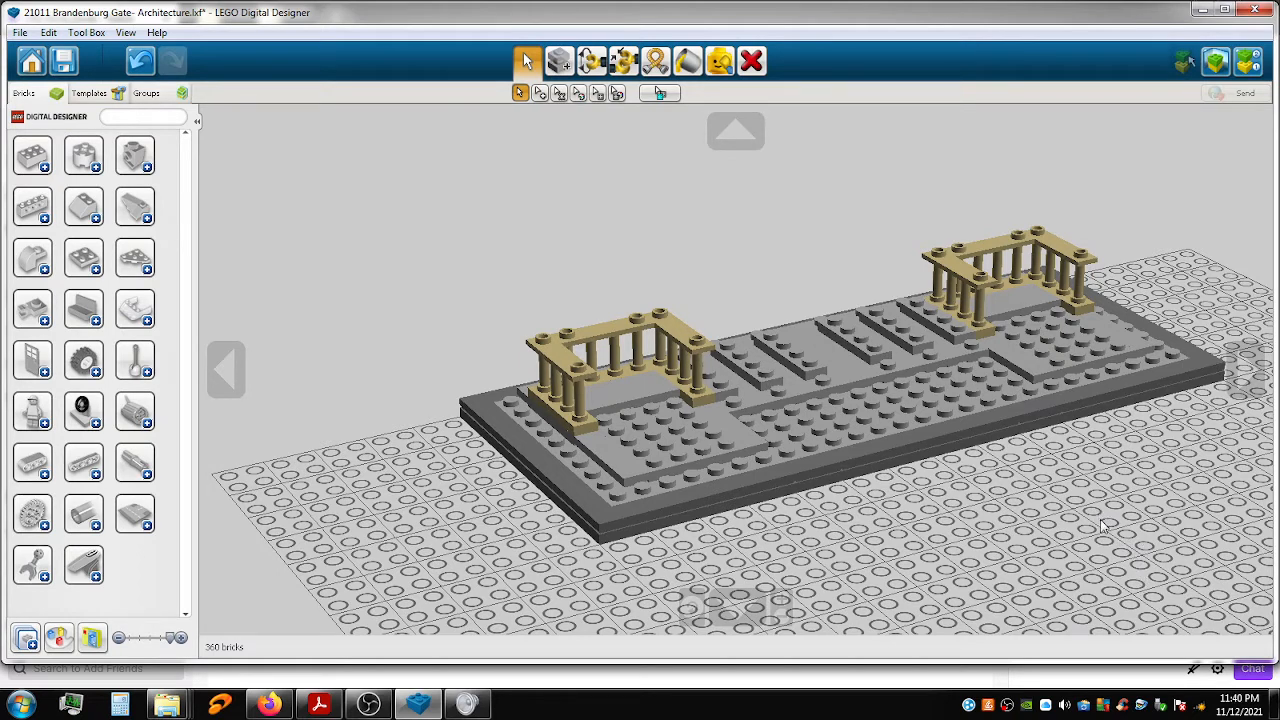
Select the stack of six remaining tan fences and move it beside the base's right end.
middle_drag(1034, 520, 762, 402)
middle_drag(902, 468, 500, 300)
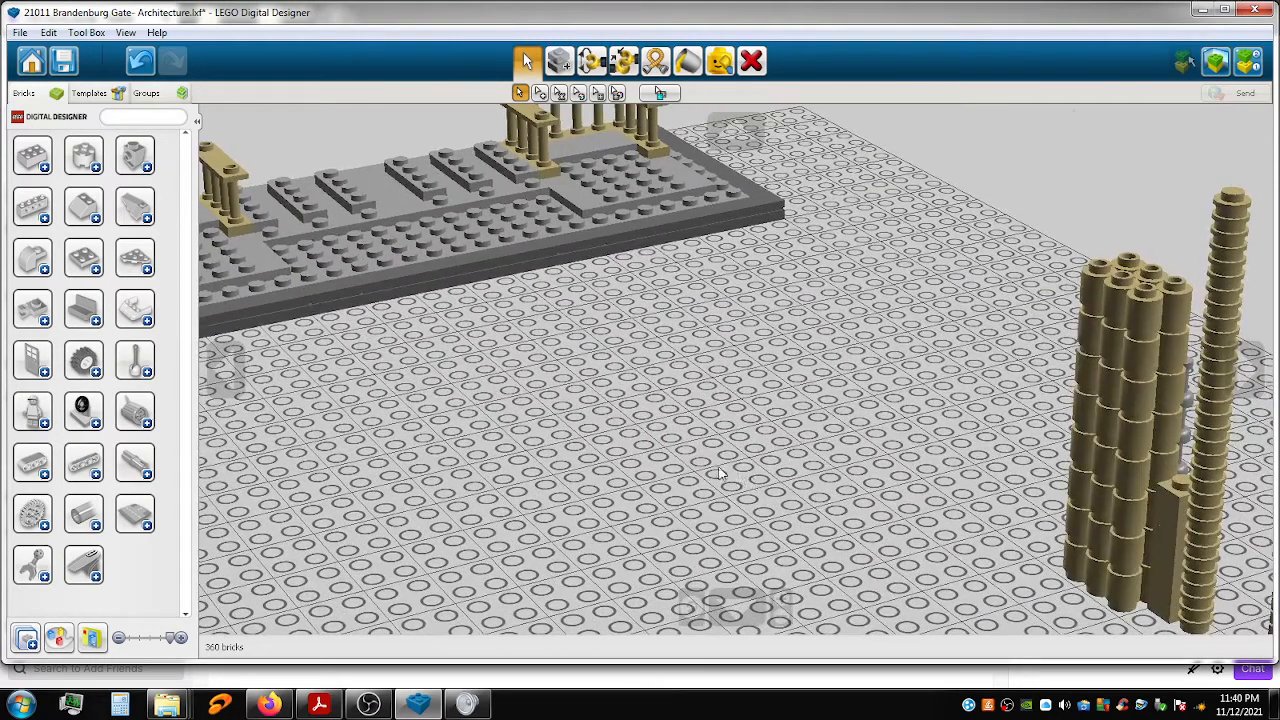
middle_drag(1000, 543, 700, 460)
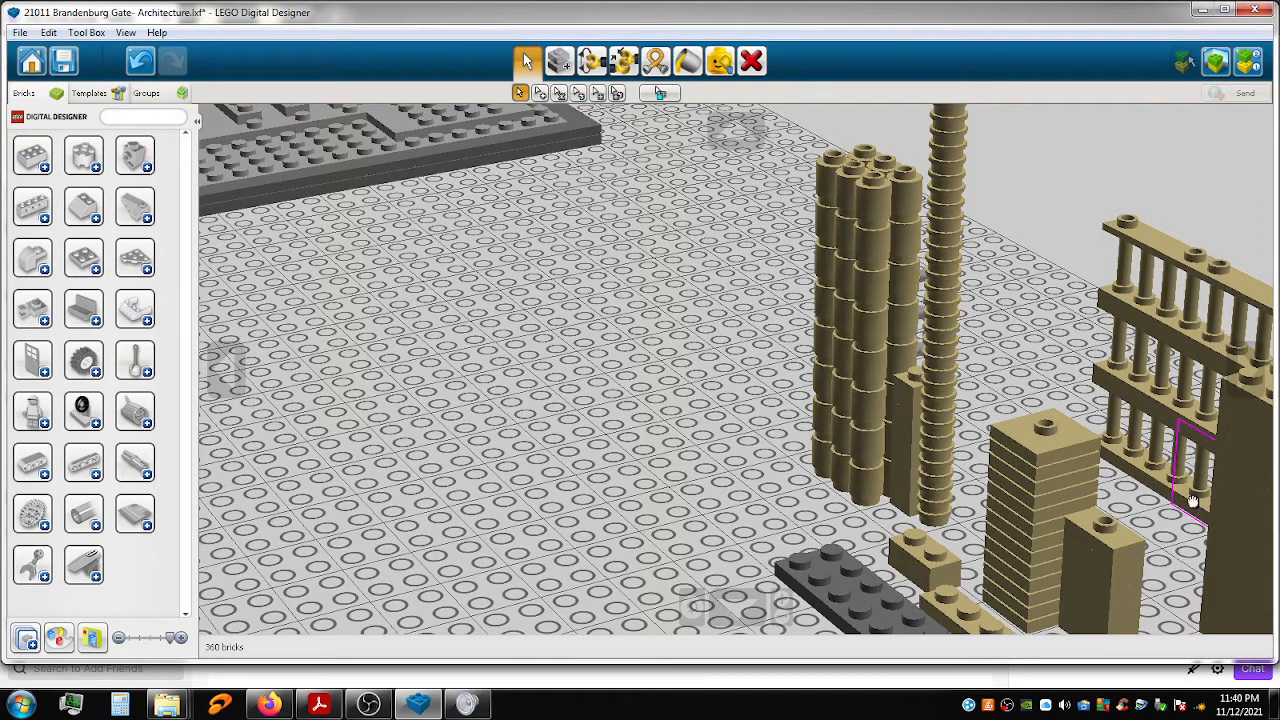
click(1193, 500)
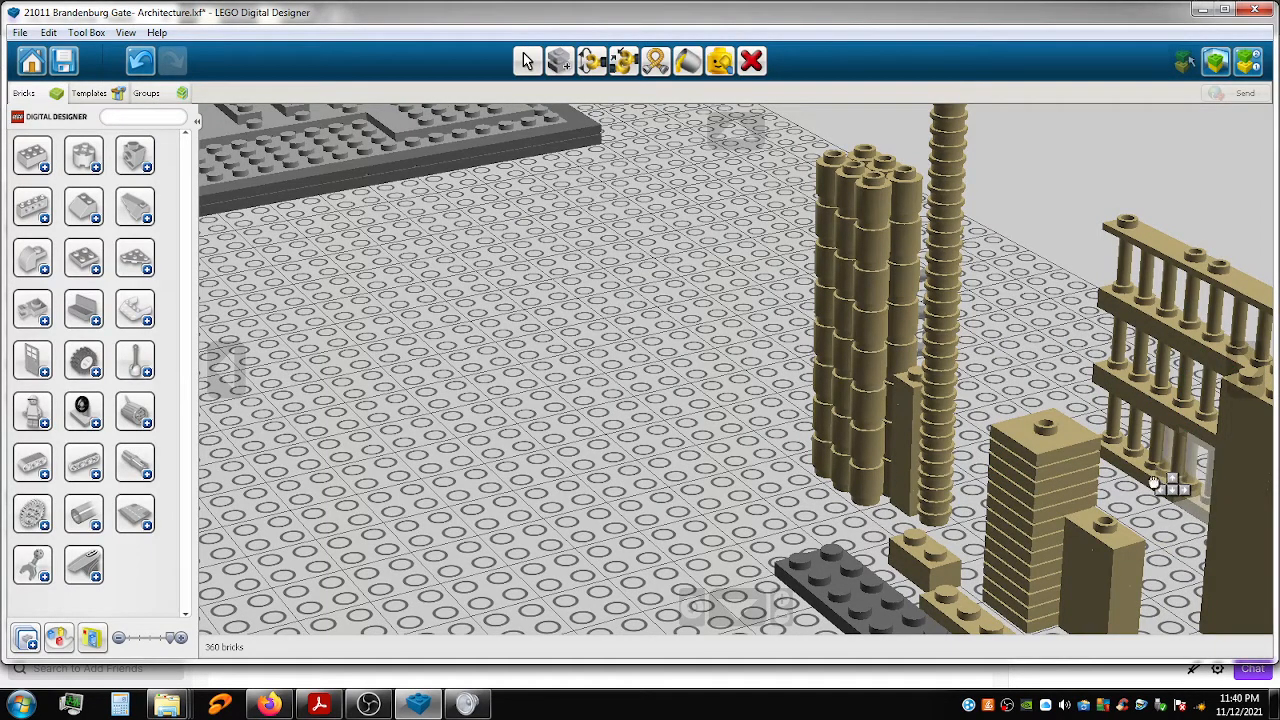
click(1166, 532)
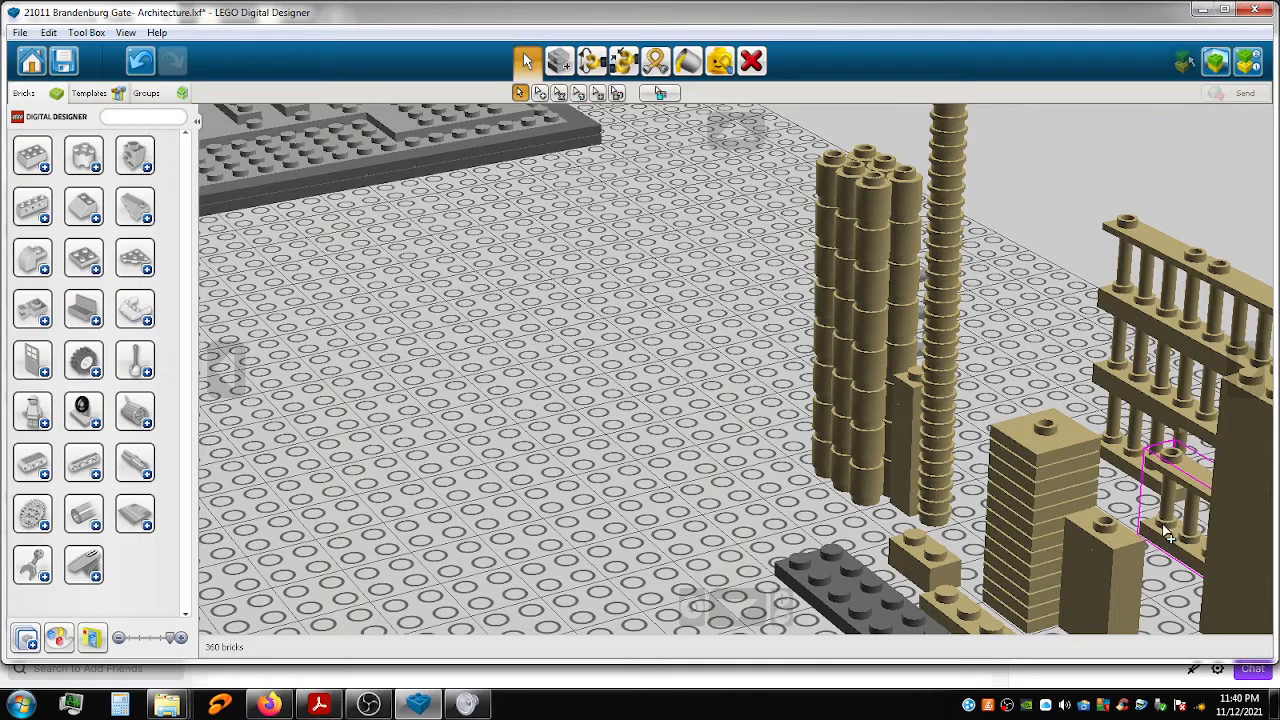
key(ctrl+z)
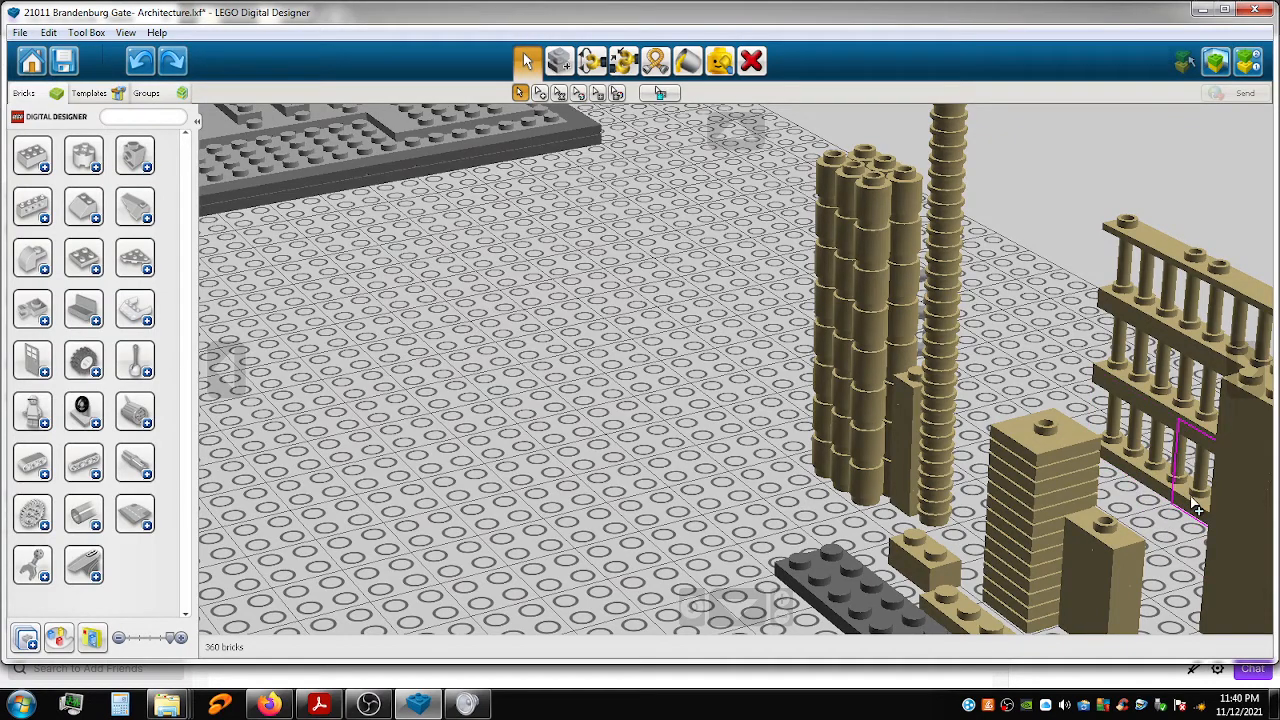
shift+click(1155, 487)
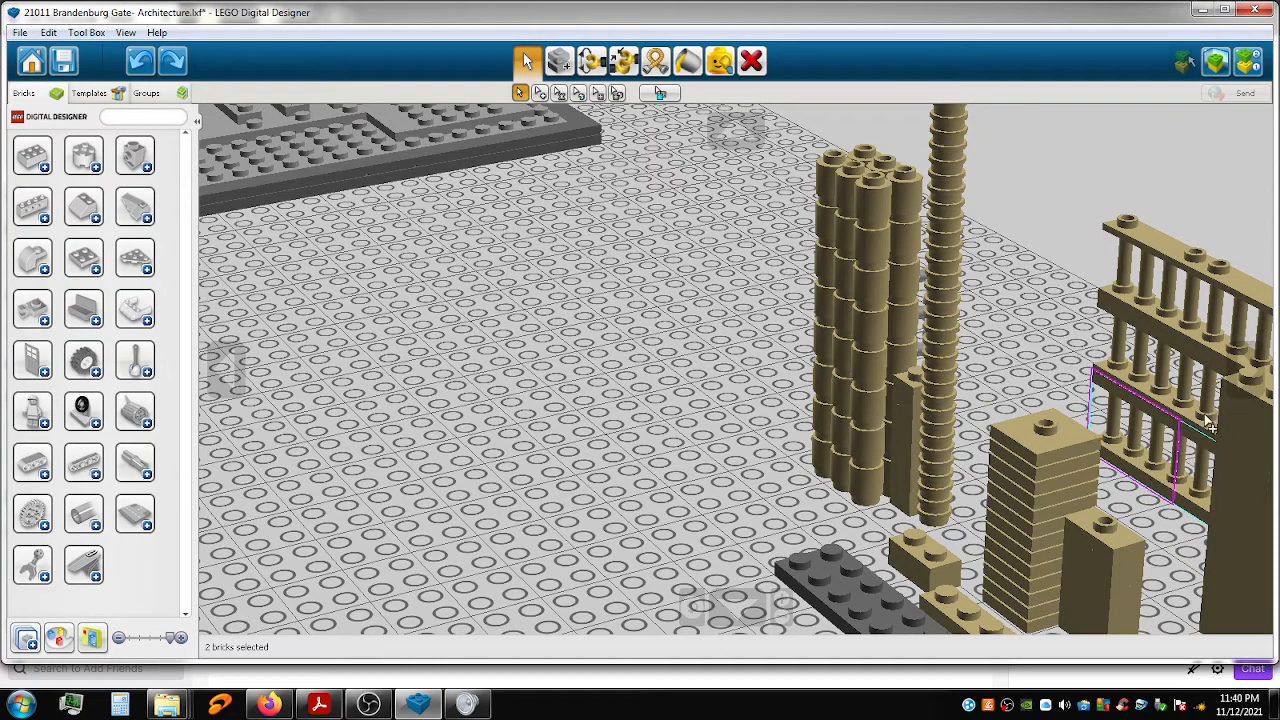
shift+click(1163, 410)
shift+click(1170, 322)
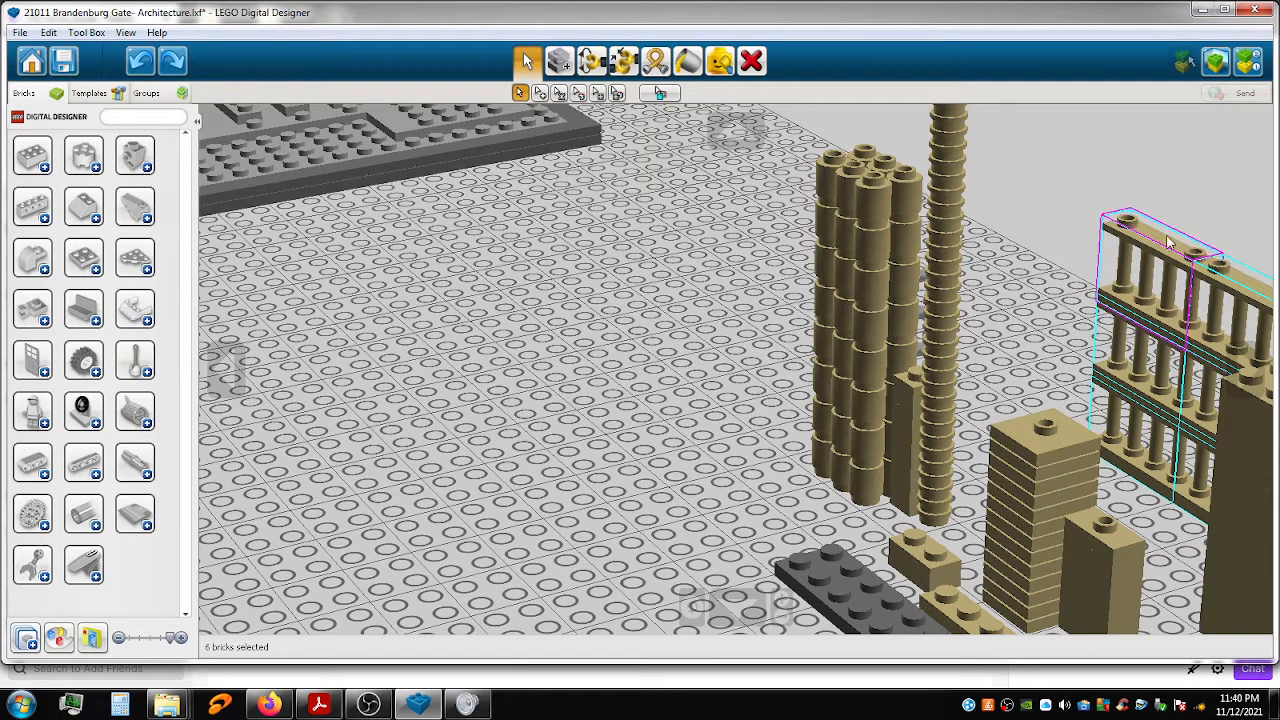
drag(1024, 231, 776, 175)
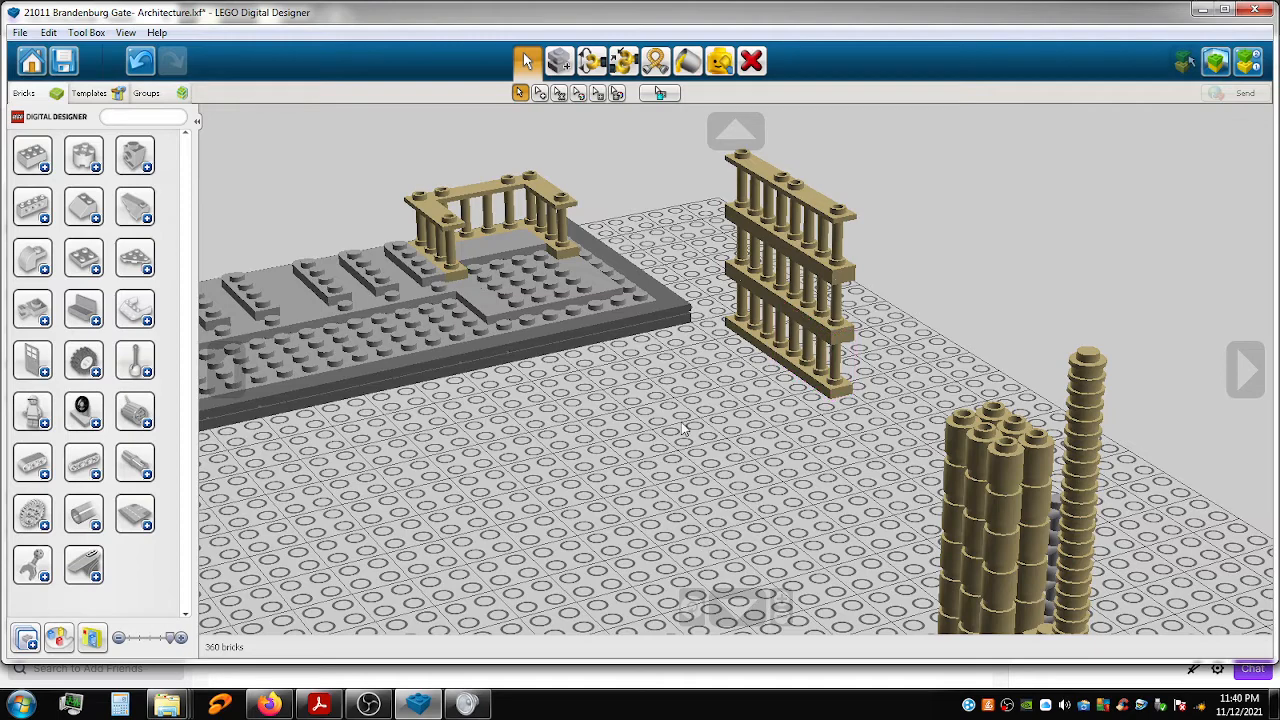
Place one tan fence on each enclosure's right side, set one stud inward and reaching forward of the existing side fence.
right_drag(655, 426, 917, 484)
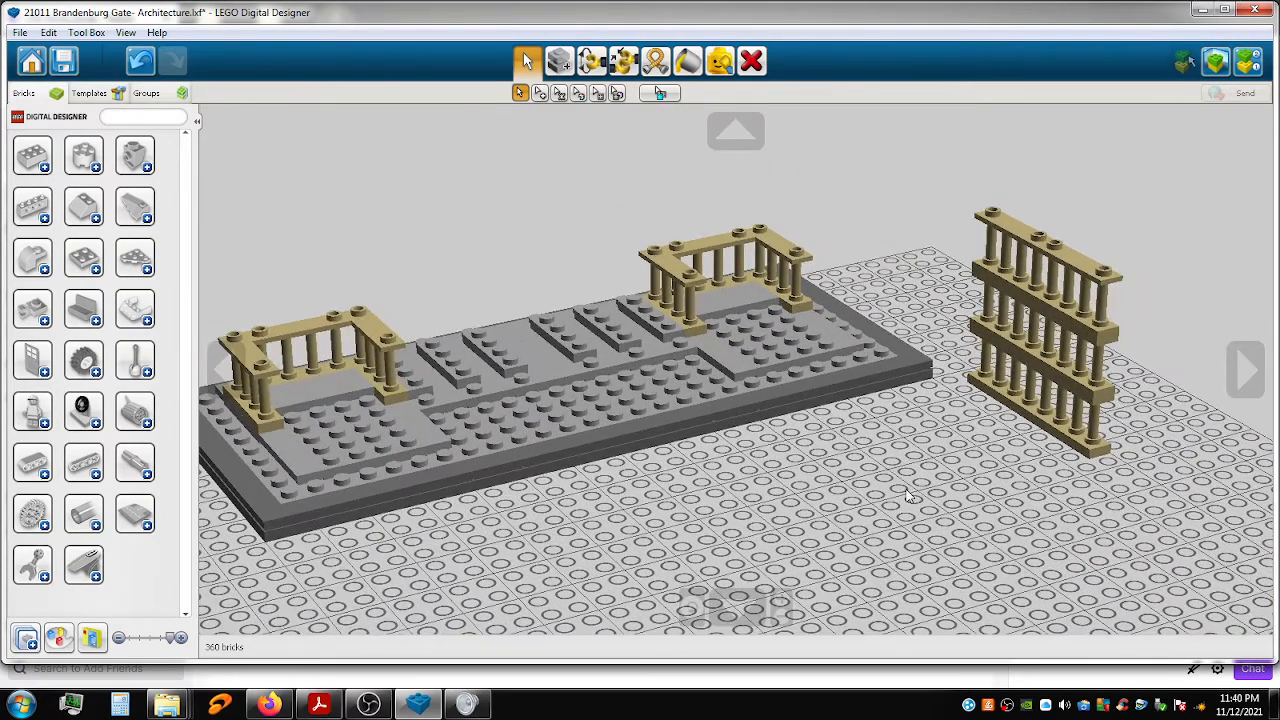
drag(1010, 232, 797, 287)
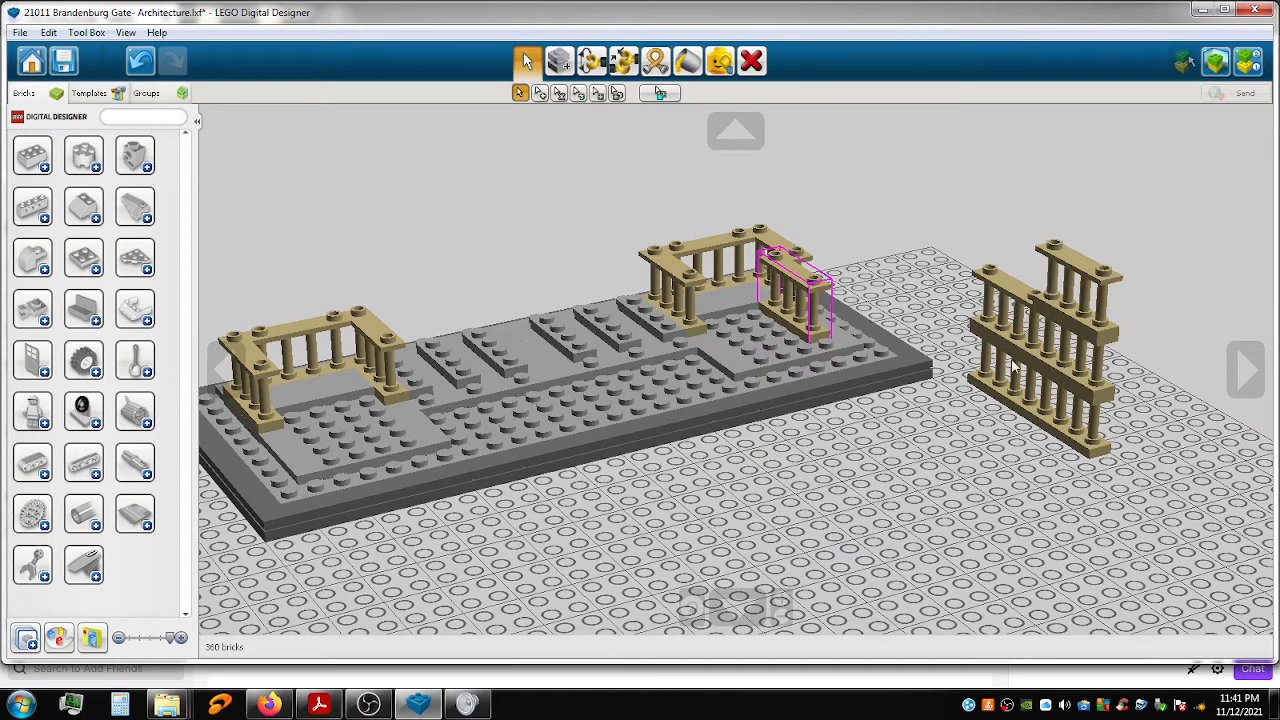
drag(1101, 281, 391, 383)
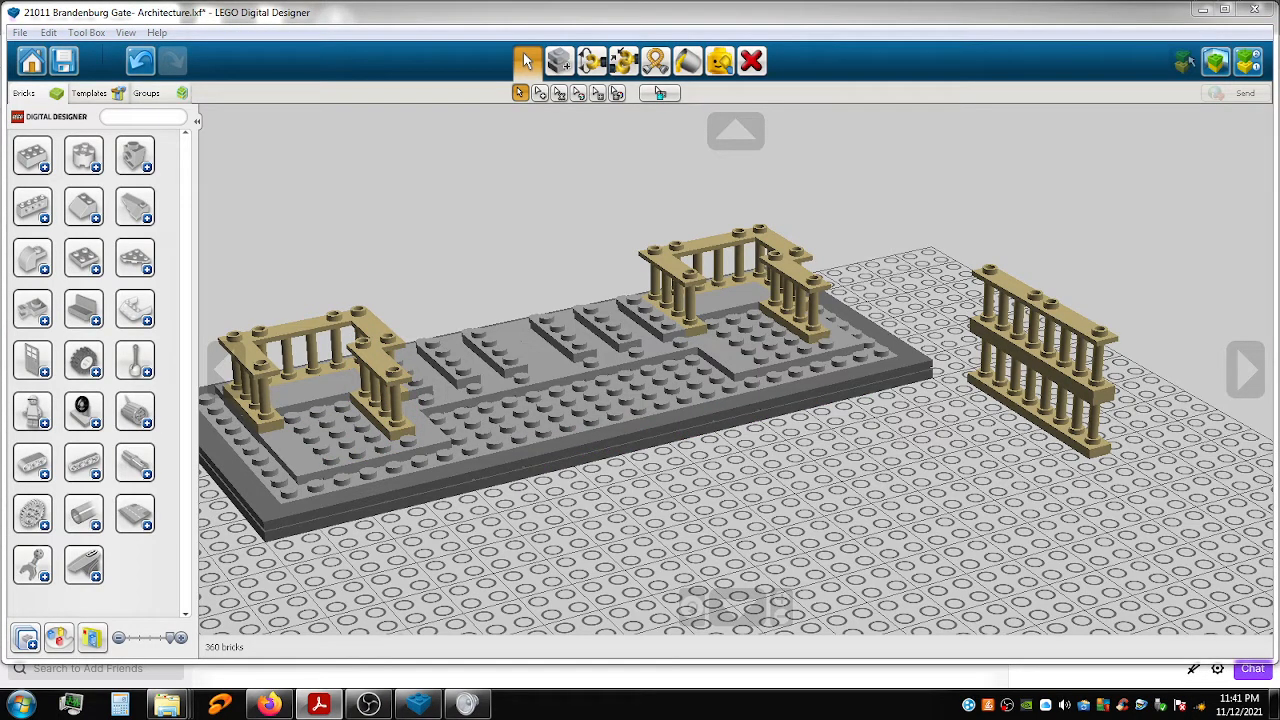
Select the stack of four tan 2x4 bricks among the loose parts and move it in front of the base's right end.
click(980, 581)
shift+right_drag(898, 538, 471, 203)
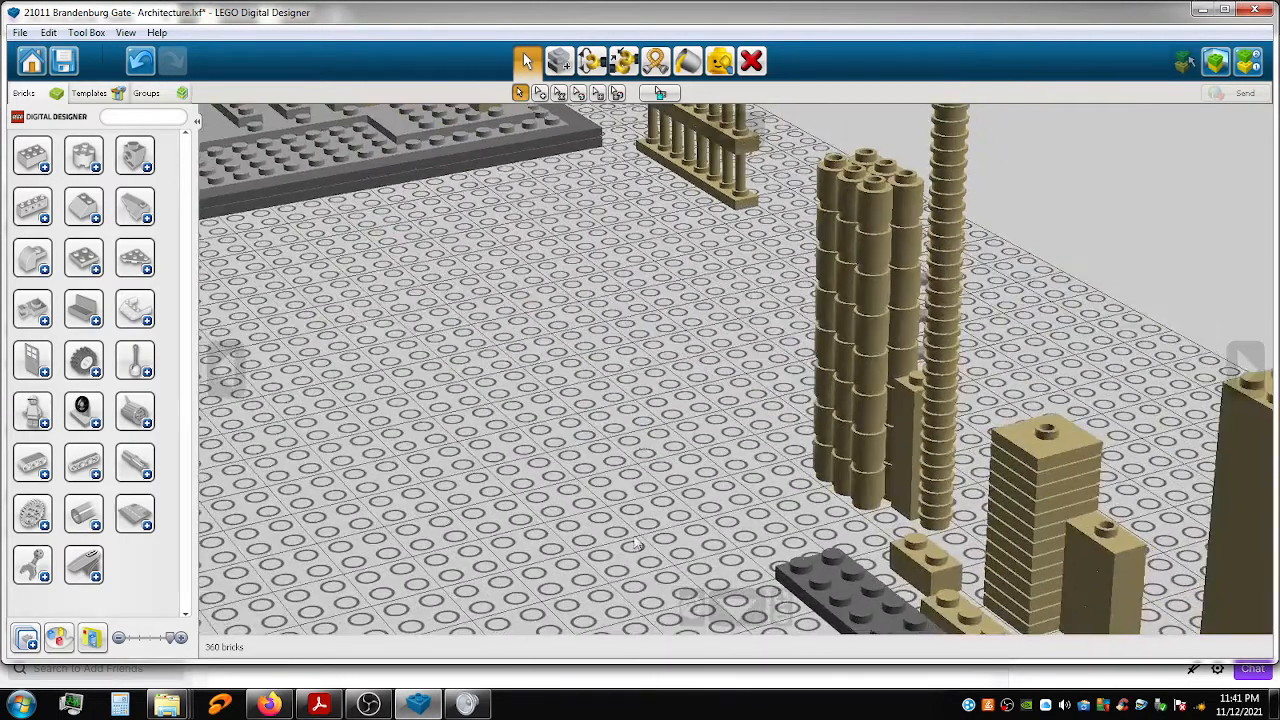
shift+right_drag(657, 533, 403, 311)
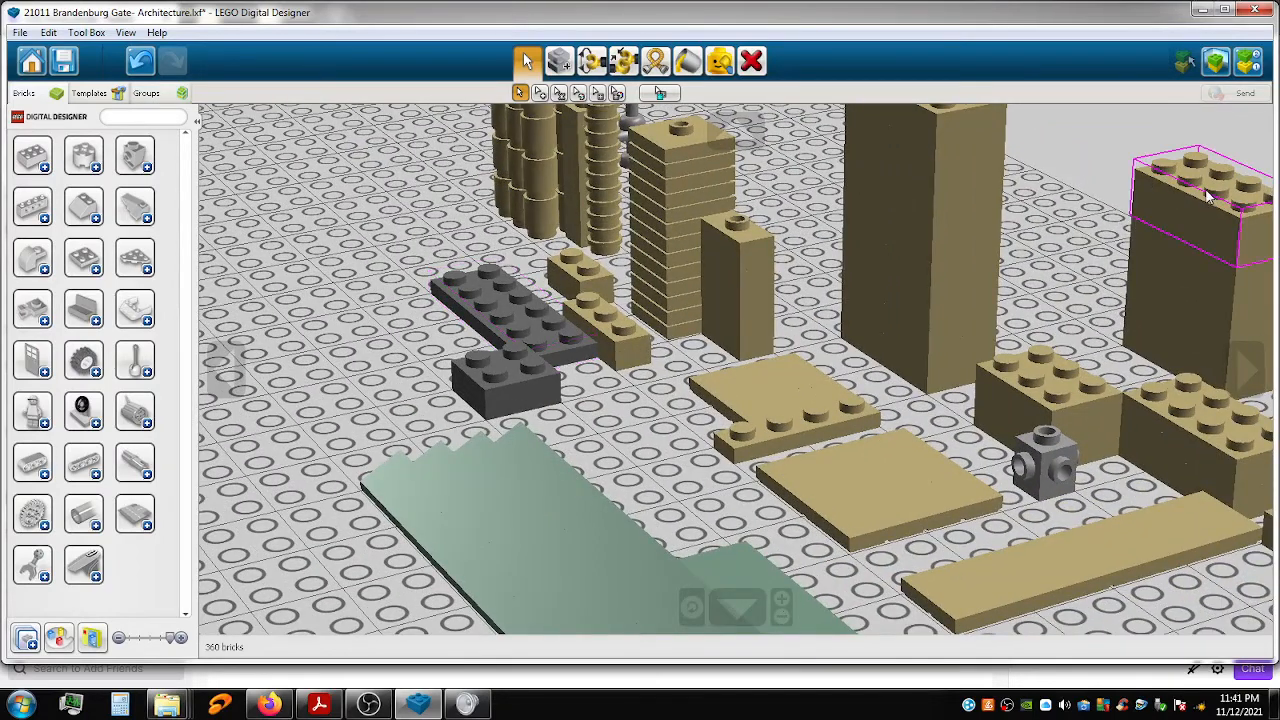
click(1207, 197)
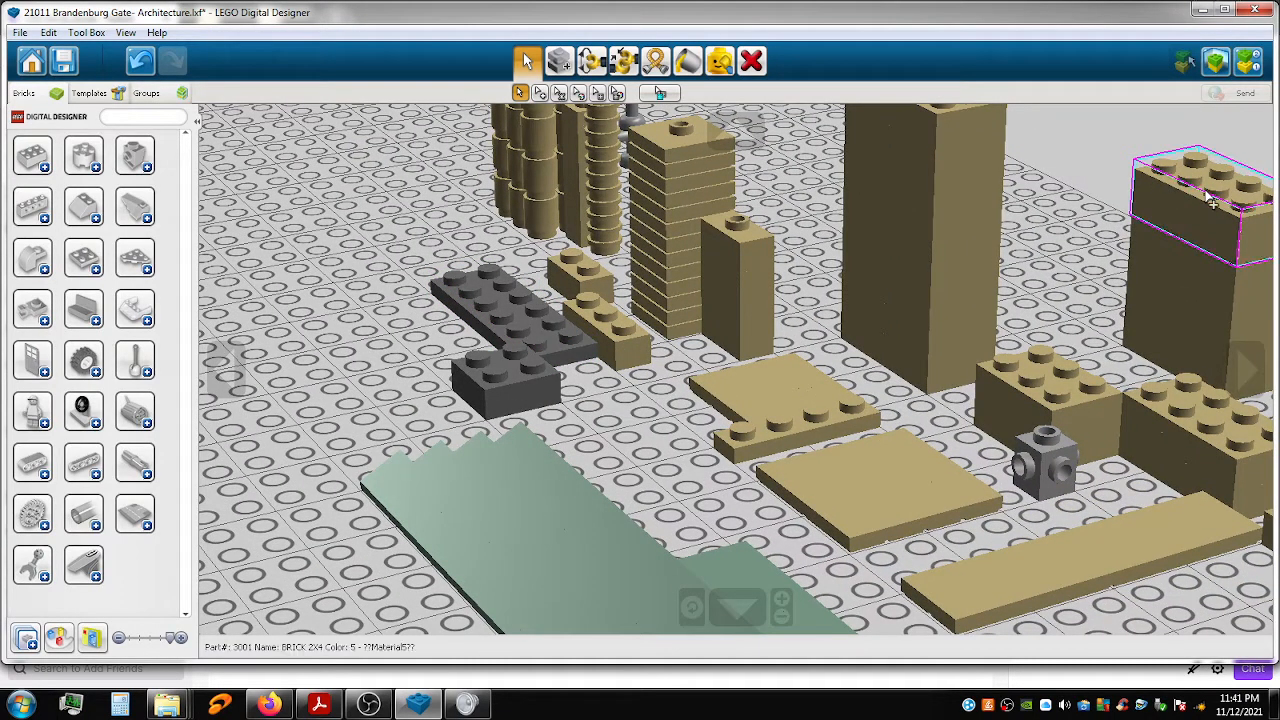
shift+click(1214, 300)
shift+click(1220, 345)
shift+click(1228, 372)
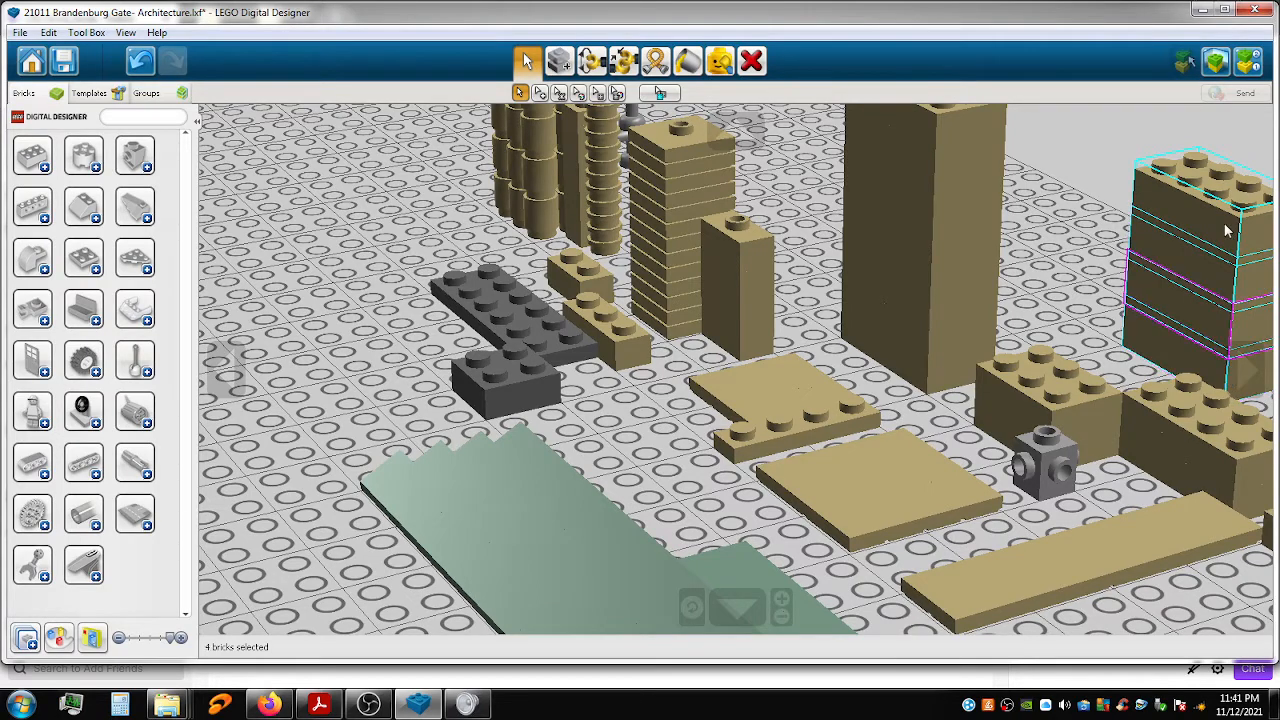
drag(1208, 228, 1038, 447)
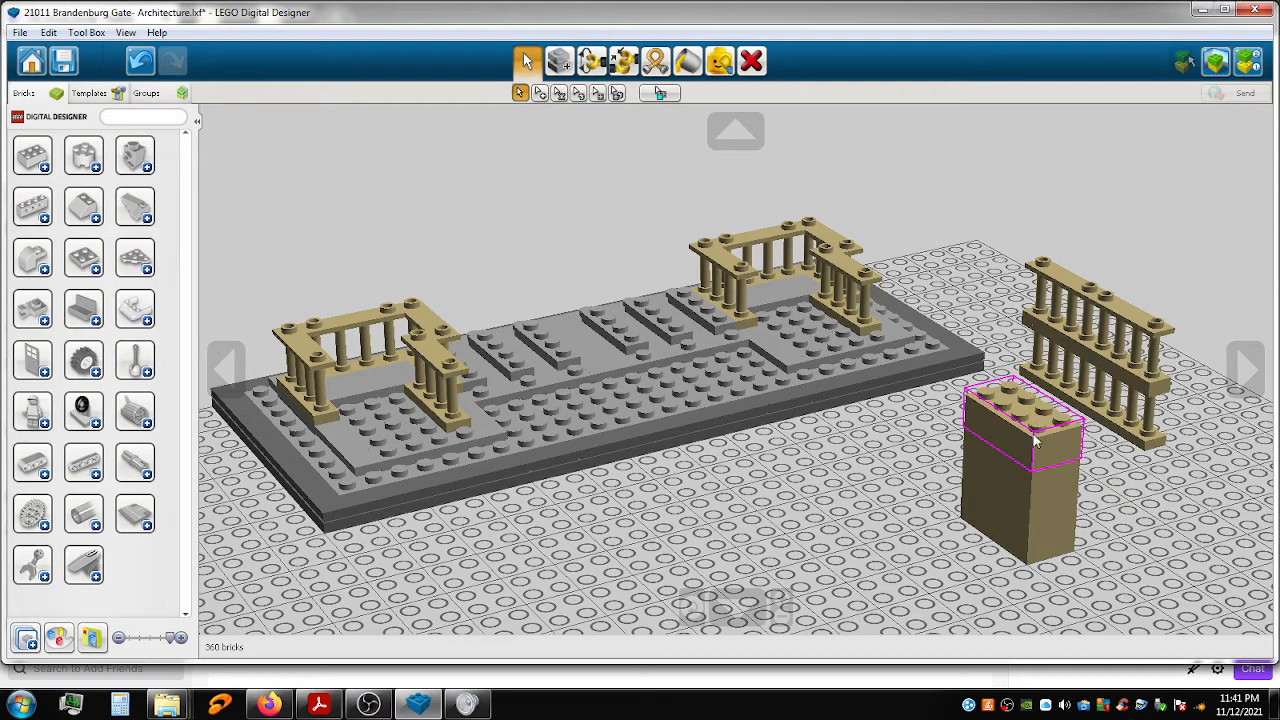
Stack two tan 2x4 bricks against the inner side of the new fence at each end of the base.
drag(1034, 432, 803, 320)
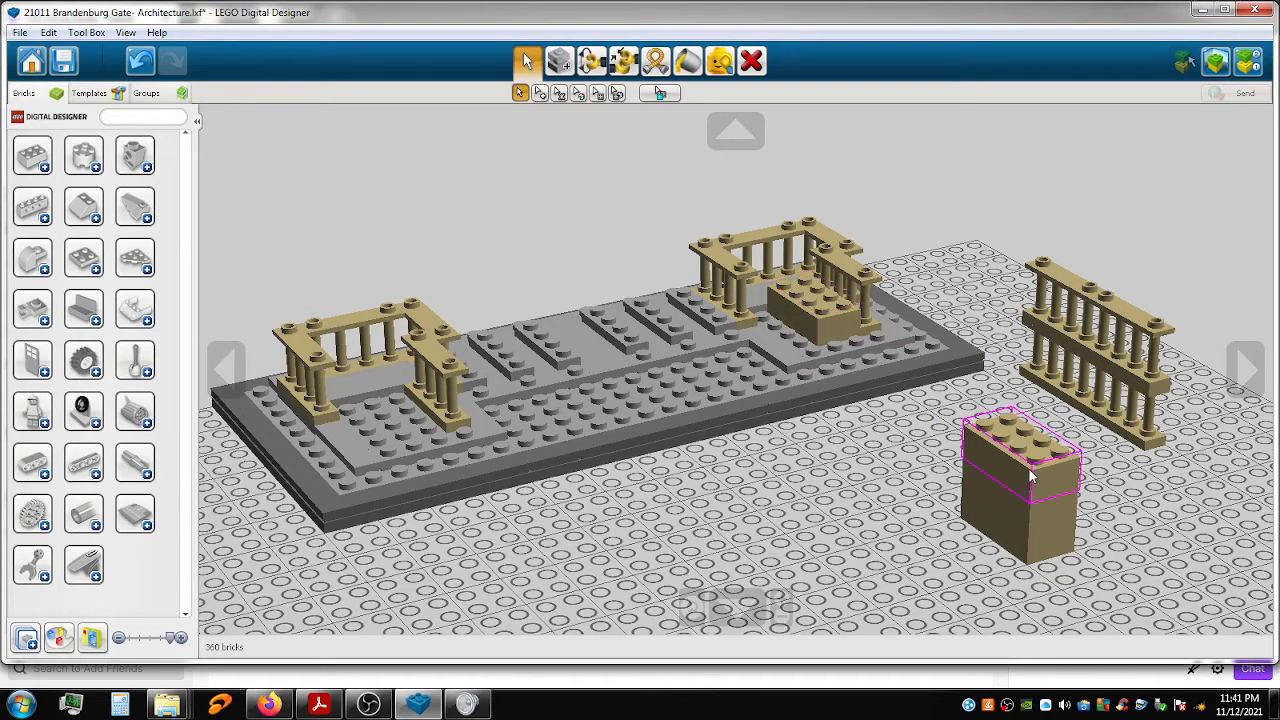
drag(991, 424, 808, 293)
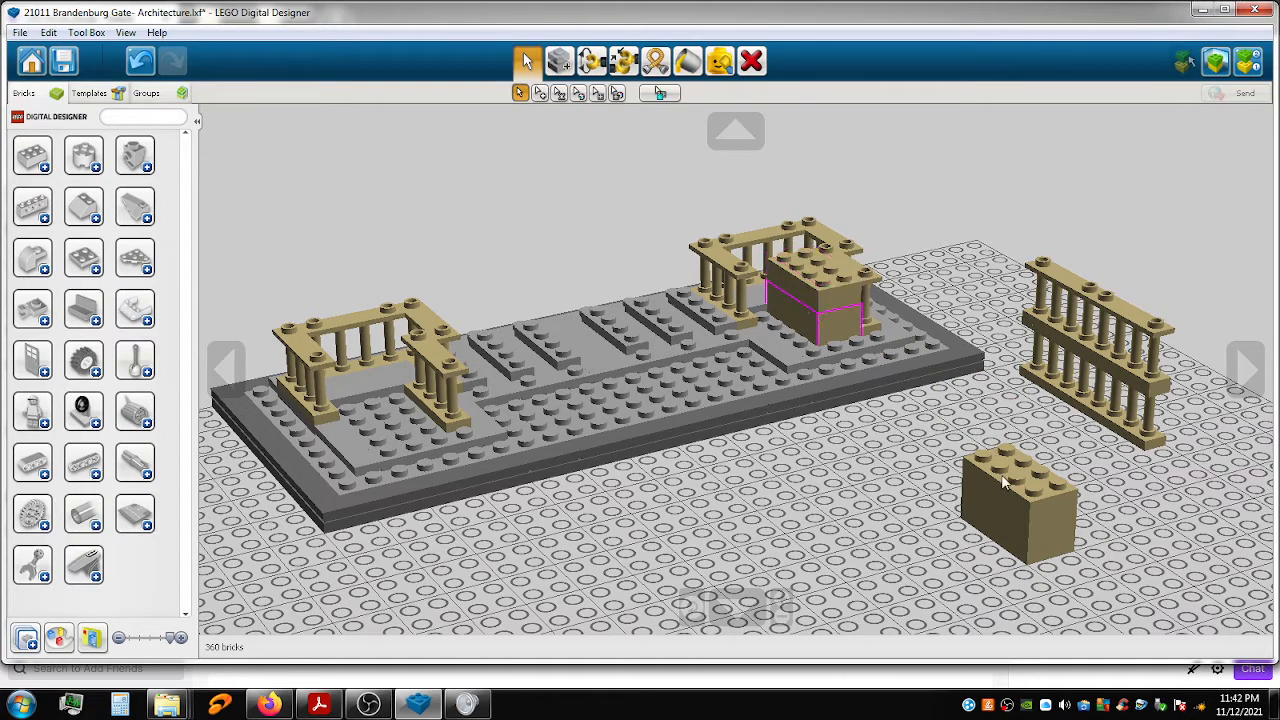
drag(1020, 488, 405, 410)
drag(1042, 525, 406, 384)
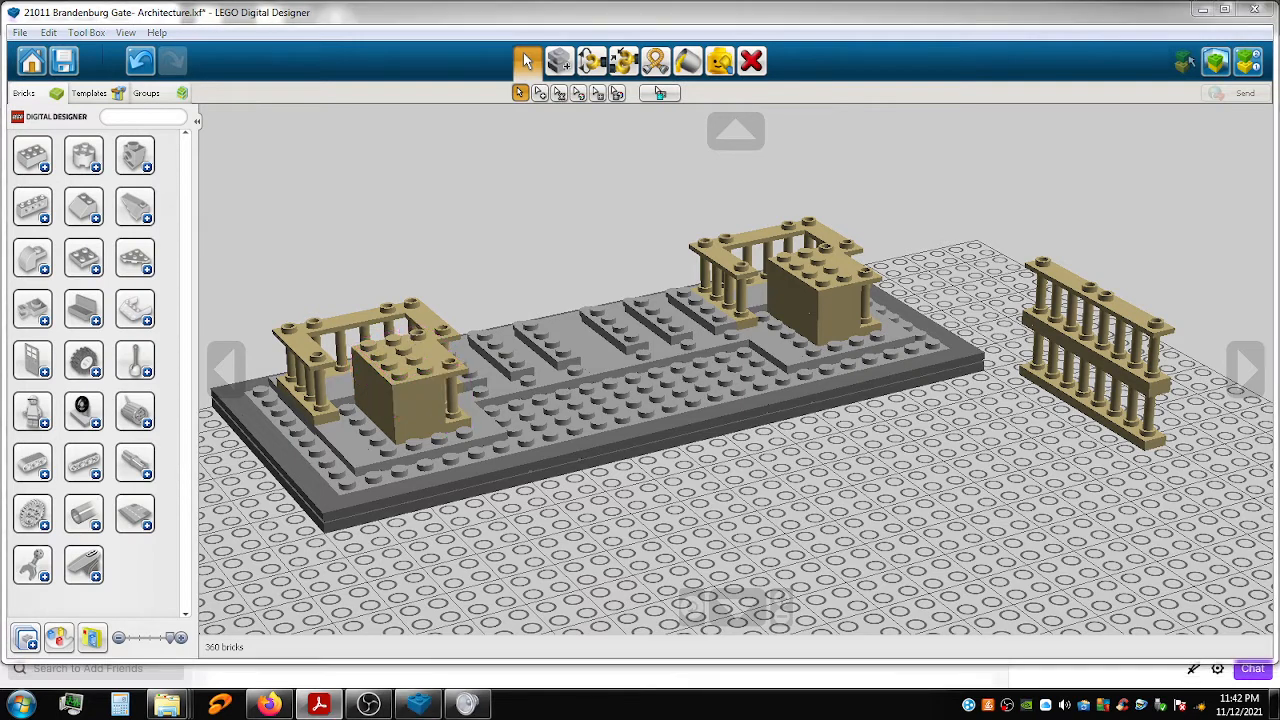
Place a tan fence against the left side of the stacked 2x4 bricks at the base's right end.
drag(1120, 335, 784, 318)
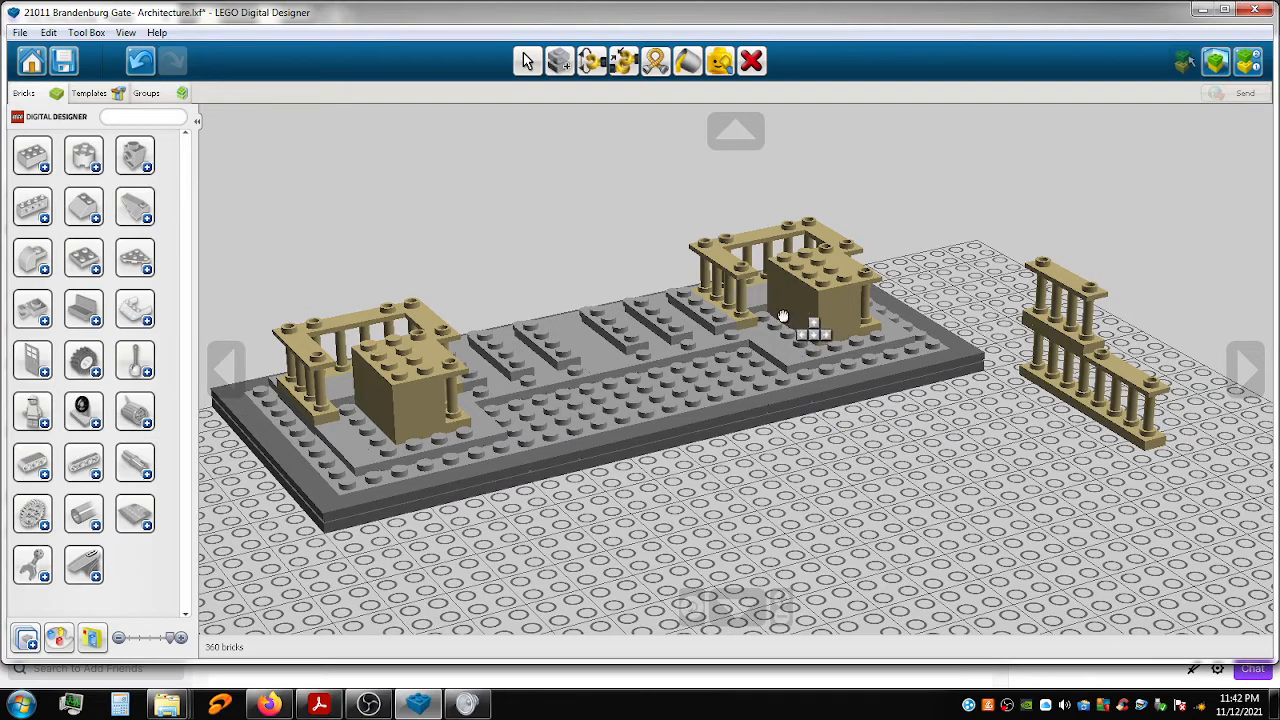
scroll(786, 316, up, 4)
drag(827, 267, 848, 327)
shift+right_drag(848, 327, 830, 333)
drag(830, 333, 816, 392)
mouse_move(816, 392)
right_down()
mouse_move(793, 390)
mouse_move(834, 391)
right_up()
drag(834, 391, 1066, 282)
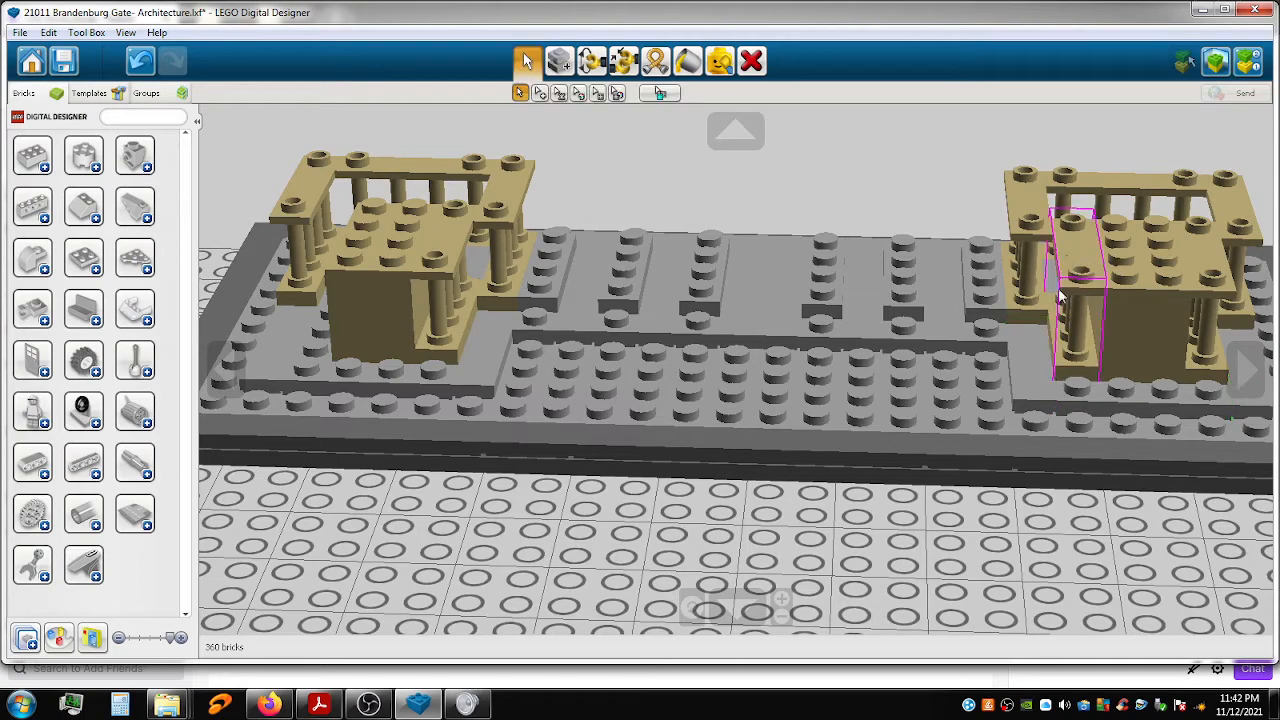
Attach the three remaining tan column sections, two around the left building's front block and one to the right building's front.
mouse_move(1070, 484)
right_down()
mouse_move(1085, 480)
mouse_move(1040, 485)
mouse_move(1110, 519)
mouse_move(1084, 463)
mouse_move(1082, 478)
right_up()
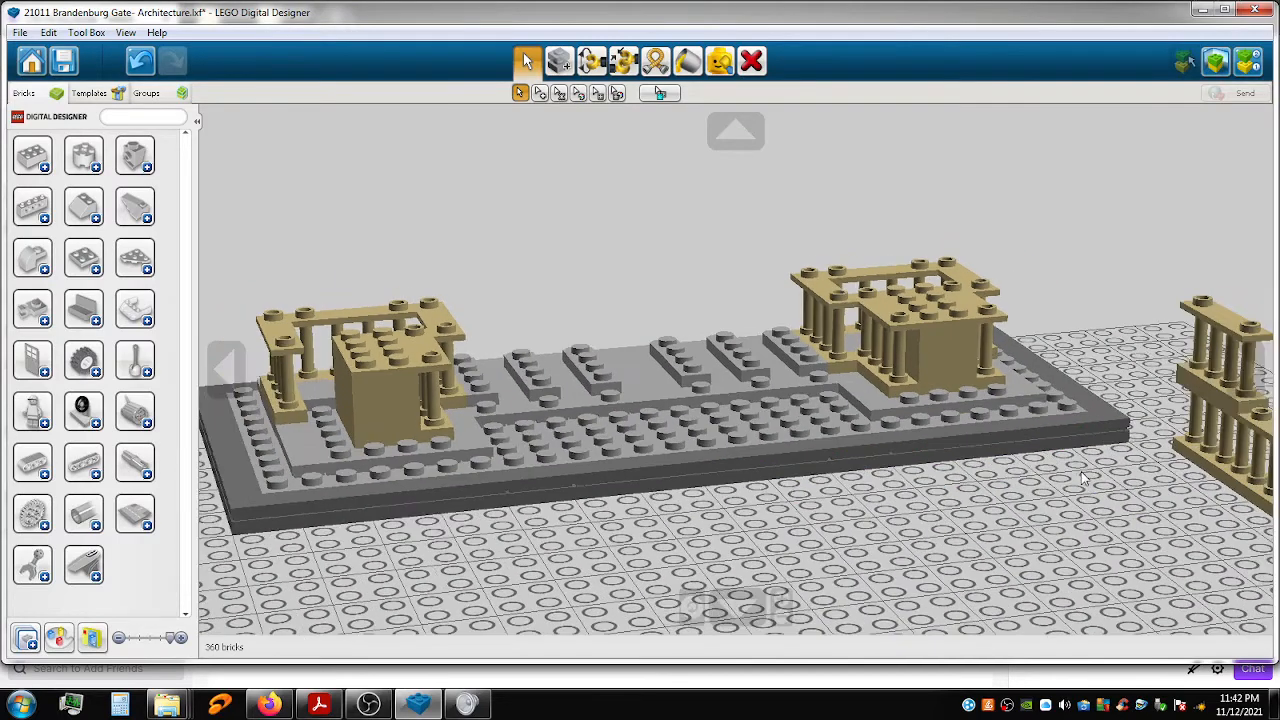
drag(1212, 348, 320, 392)
drag(1258, 442, 984, 351)
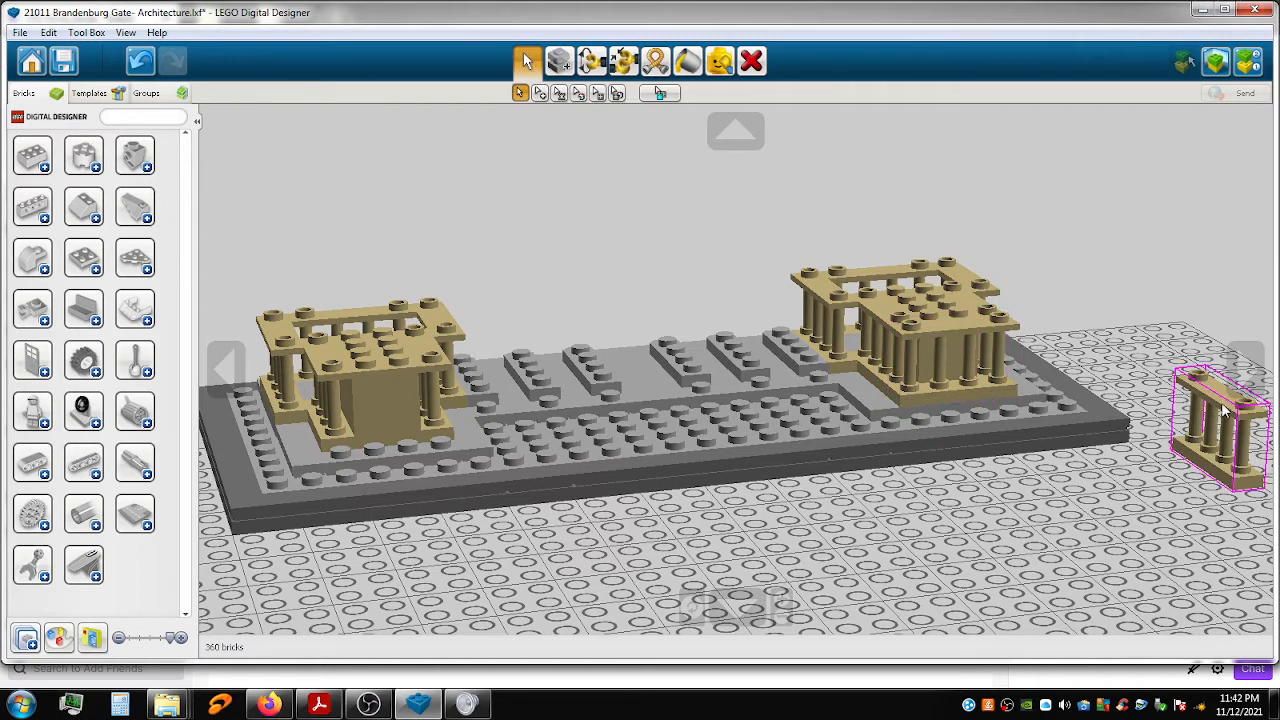
drag(1209, 425, 365, 380)
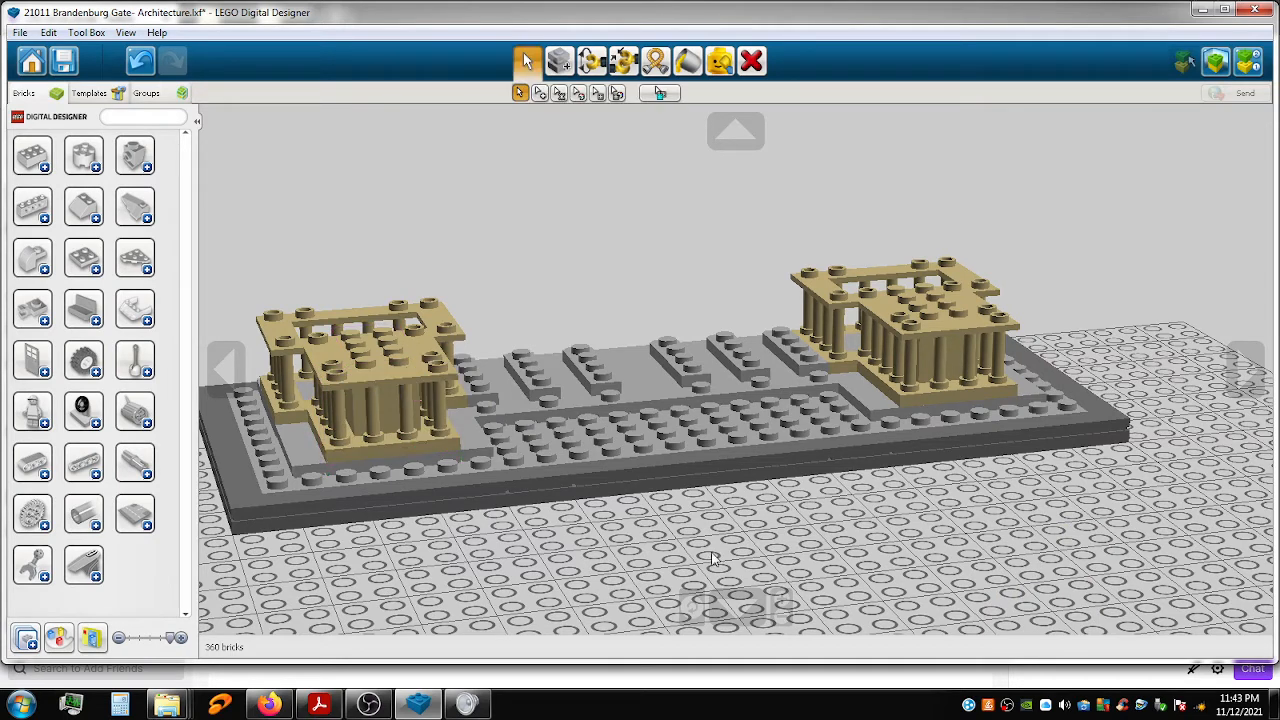
Select all the loose parts at the far side of the grid and move them closer to the gate's base.
right_drag(664, 516, 797, 493)
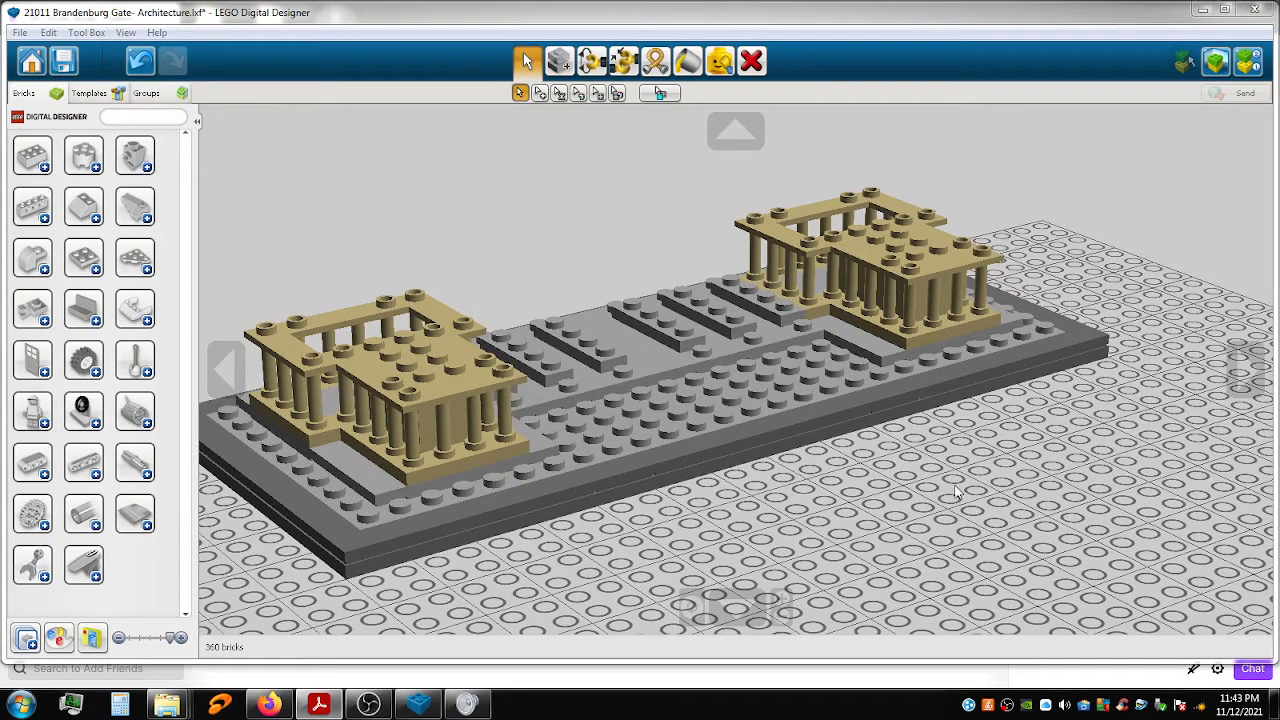
shift+right_drag(889, 487, 587, 284)
scroll(744, 400, down, 8)
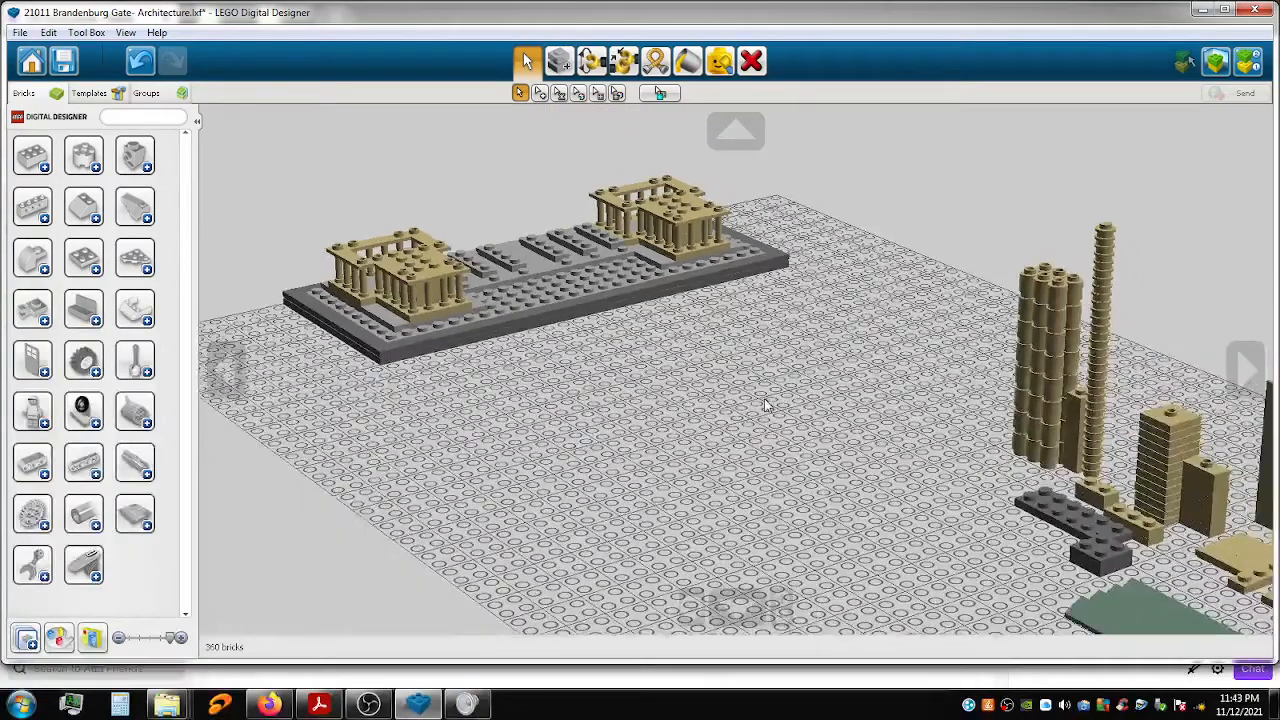
scroll(766, 402, down, 6)
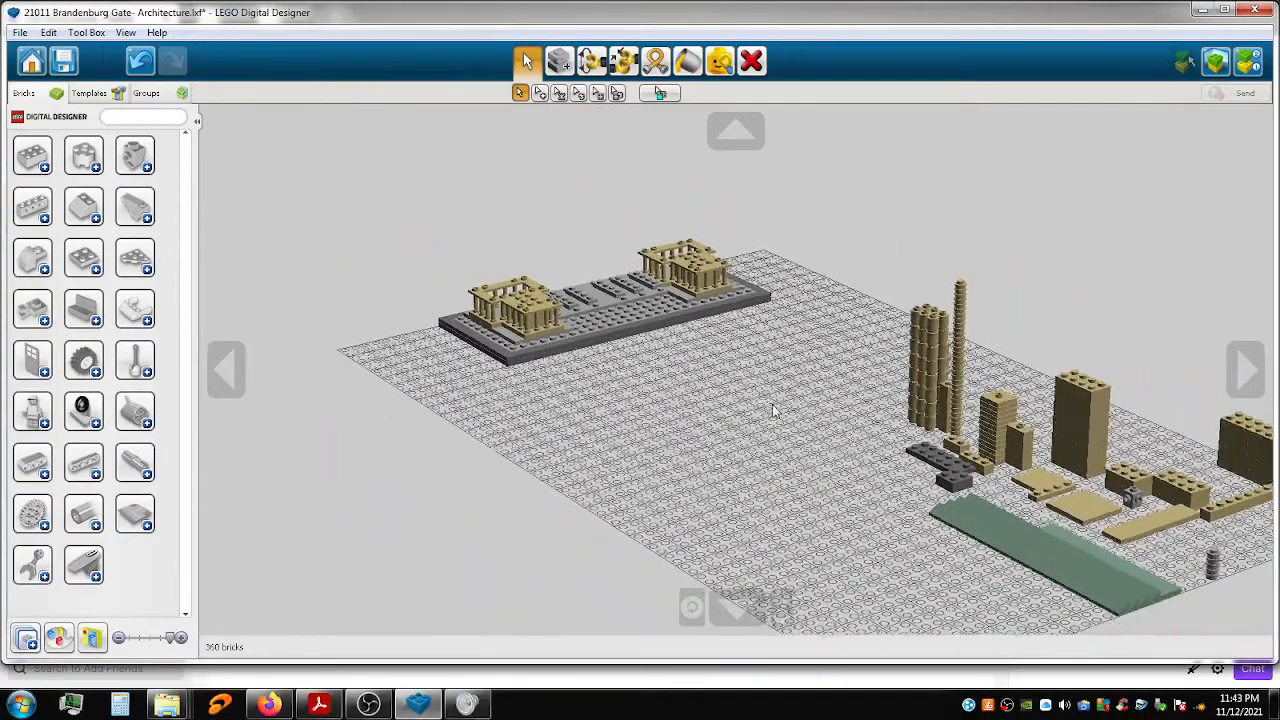
scroll(775, 408, down, 6)
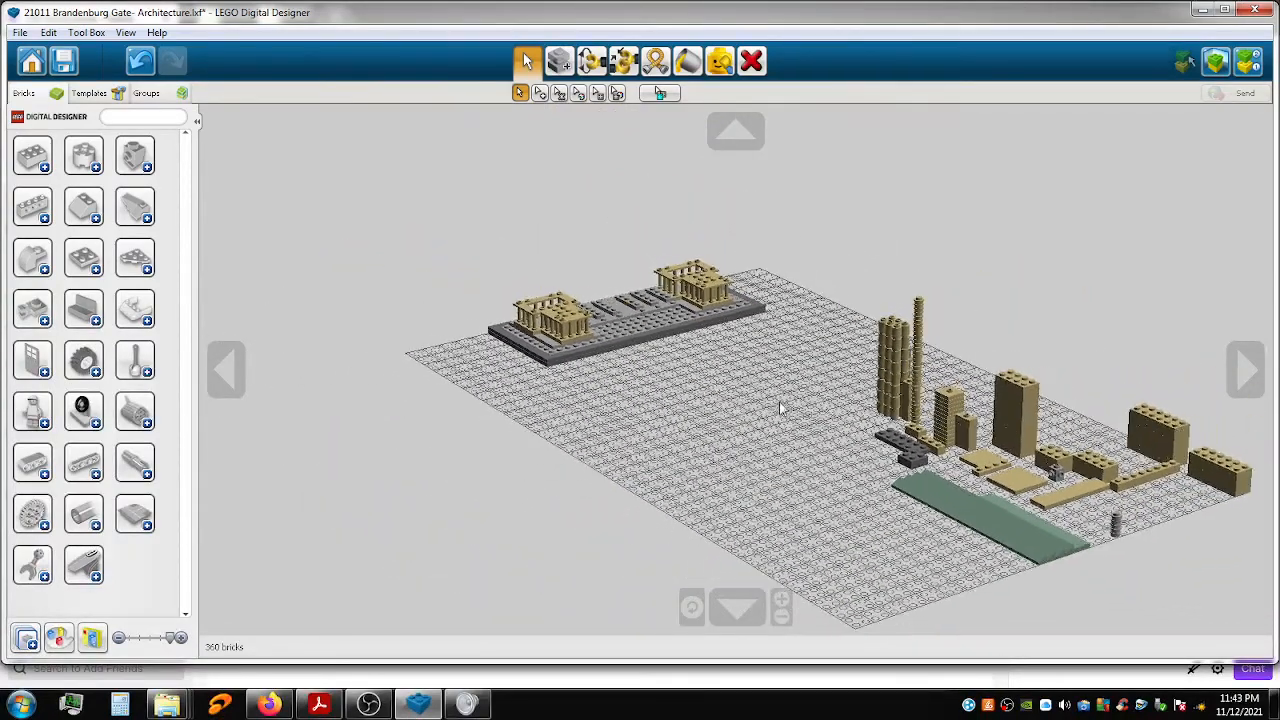
drag(804, 241, 1272, 612)
drag(886, 336, 792, 226)
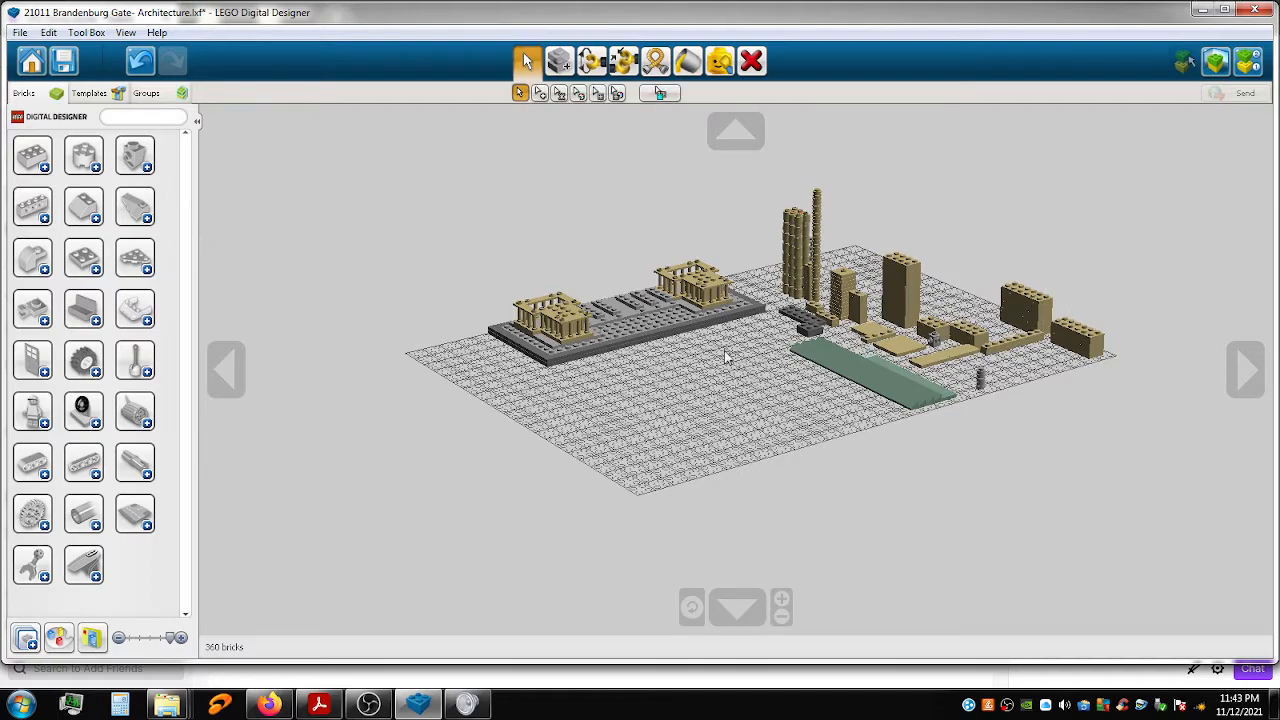
Take three tan 2x6 plates from the loose stack and set them down in front of the grey base.
scroll(725, 360, up, 5)
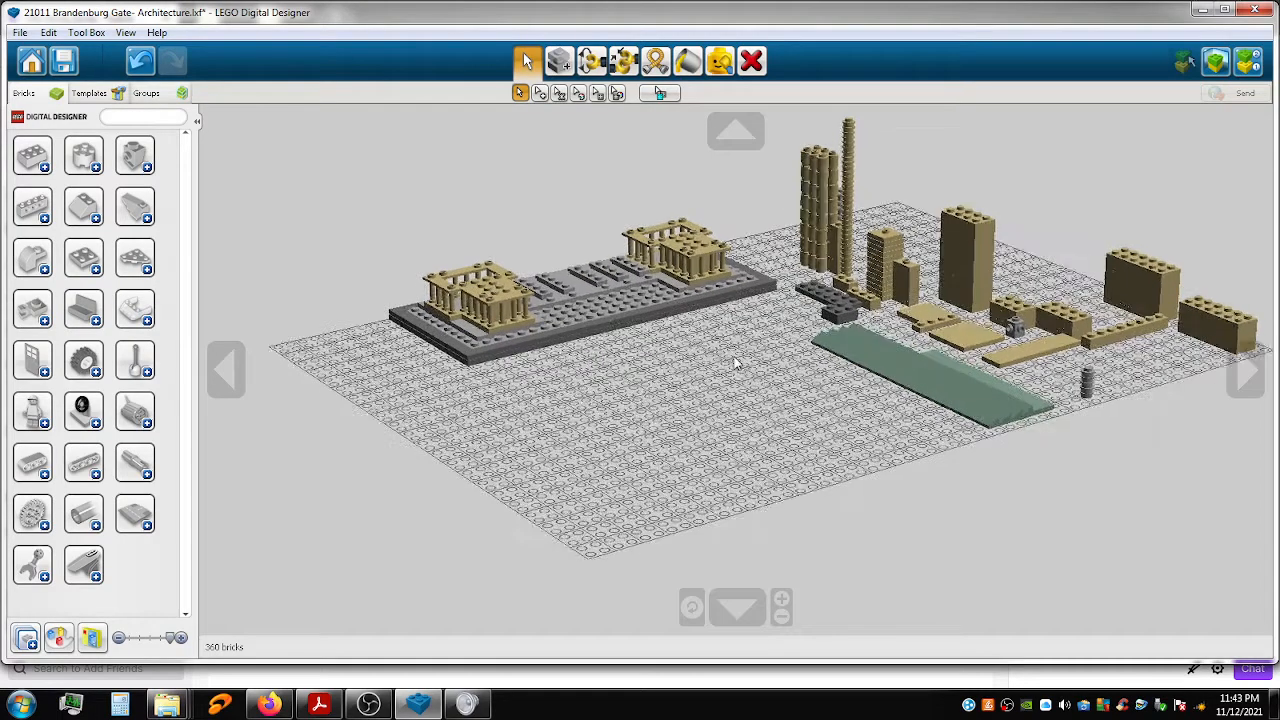
scroll(737, 356, up, 1)
middle_drag(815, 385, 830, 450)
scroll(832, 434, up, 3)
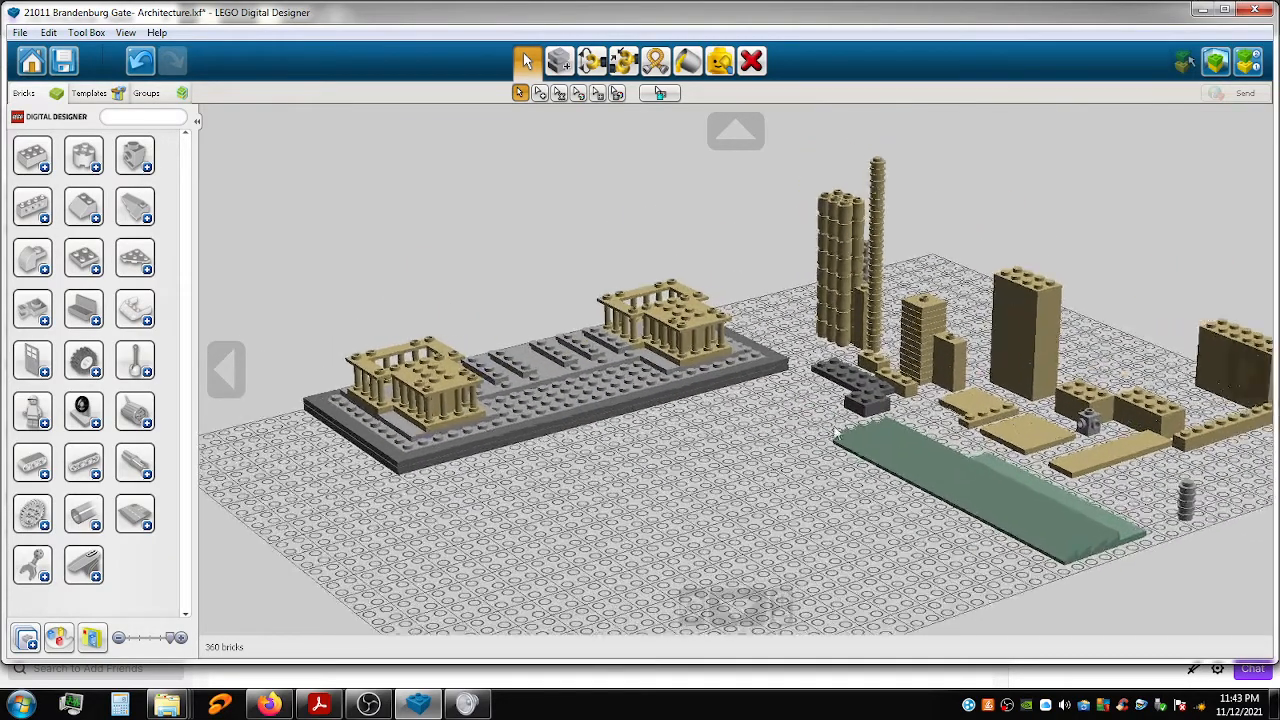
middle_drag(935, 467, 829, 480)
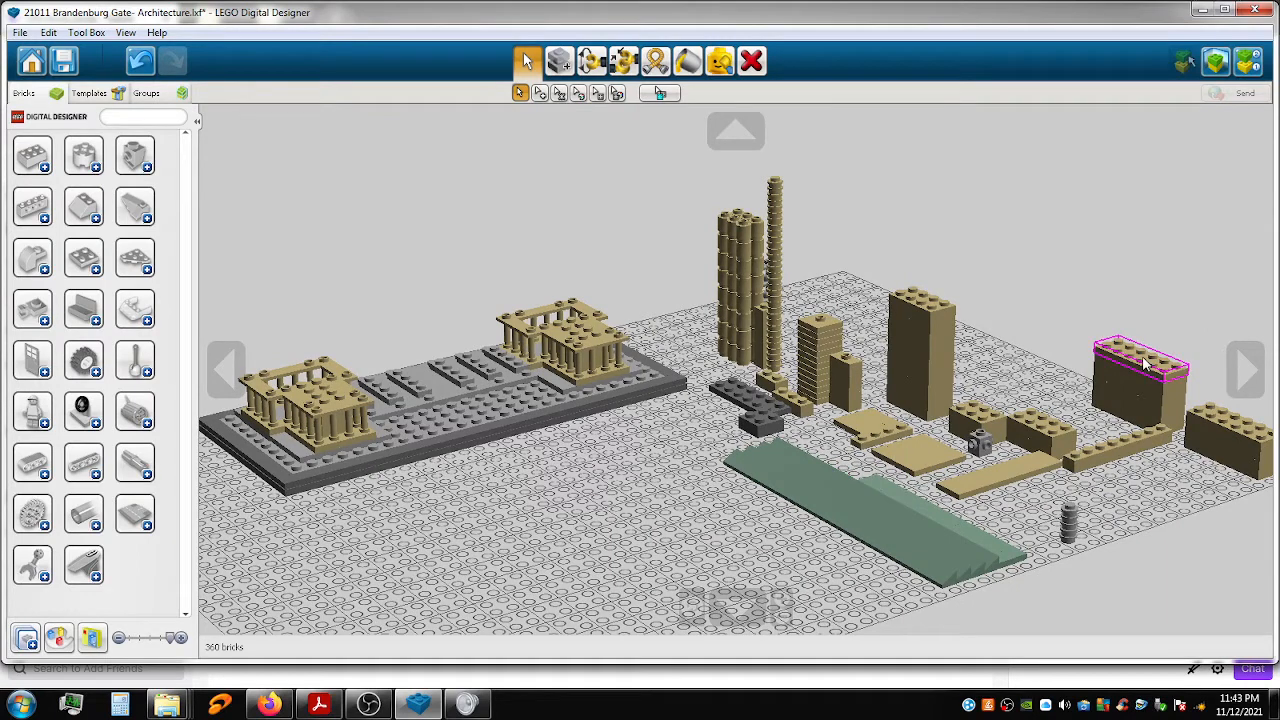
click(1155, 382)
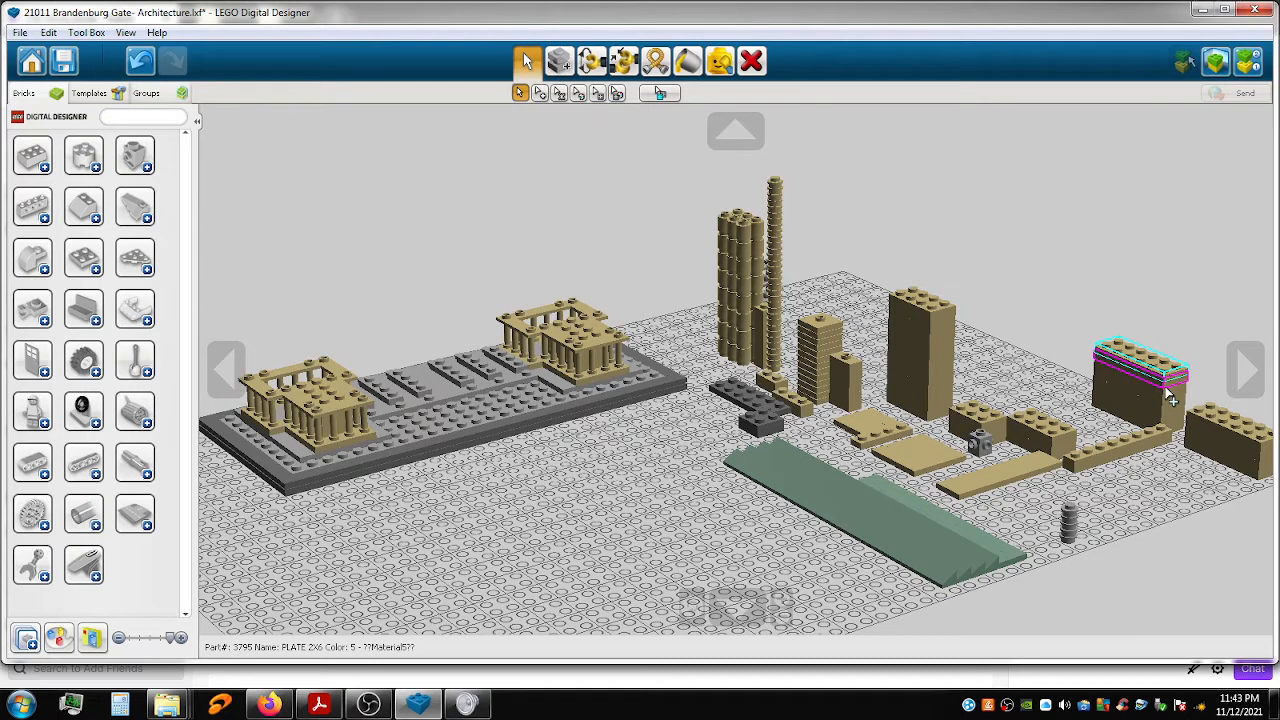
shift+click(1170, 398)
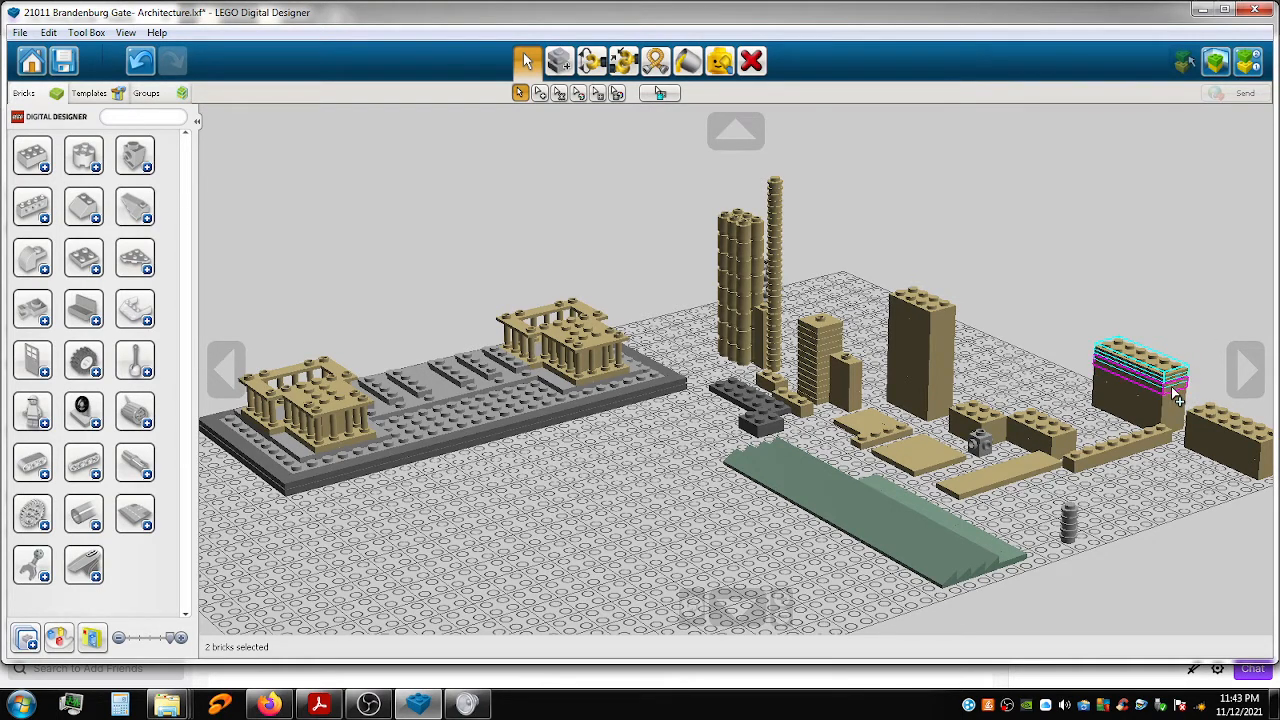
drag(1178, 398, 548, 472)
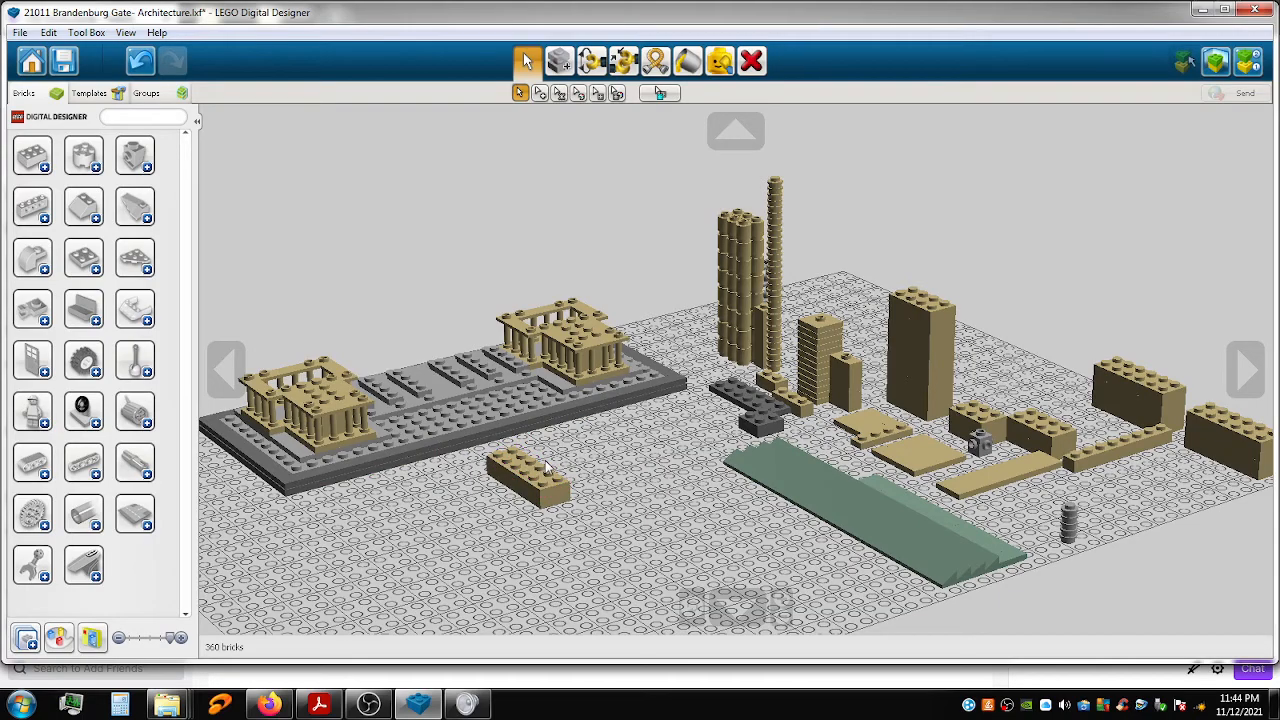
Place one tan 2x6 plate across the open rear column frame of the left building.
middle_drag(607, 477, 806, 520)
scroll(665, 449, up, 1)
scroll(664, 449, up, 3)
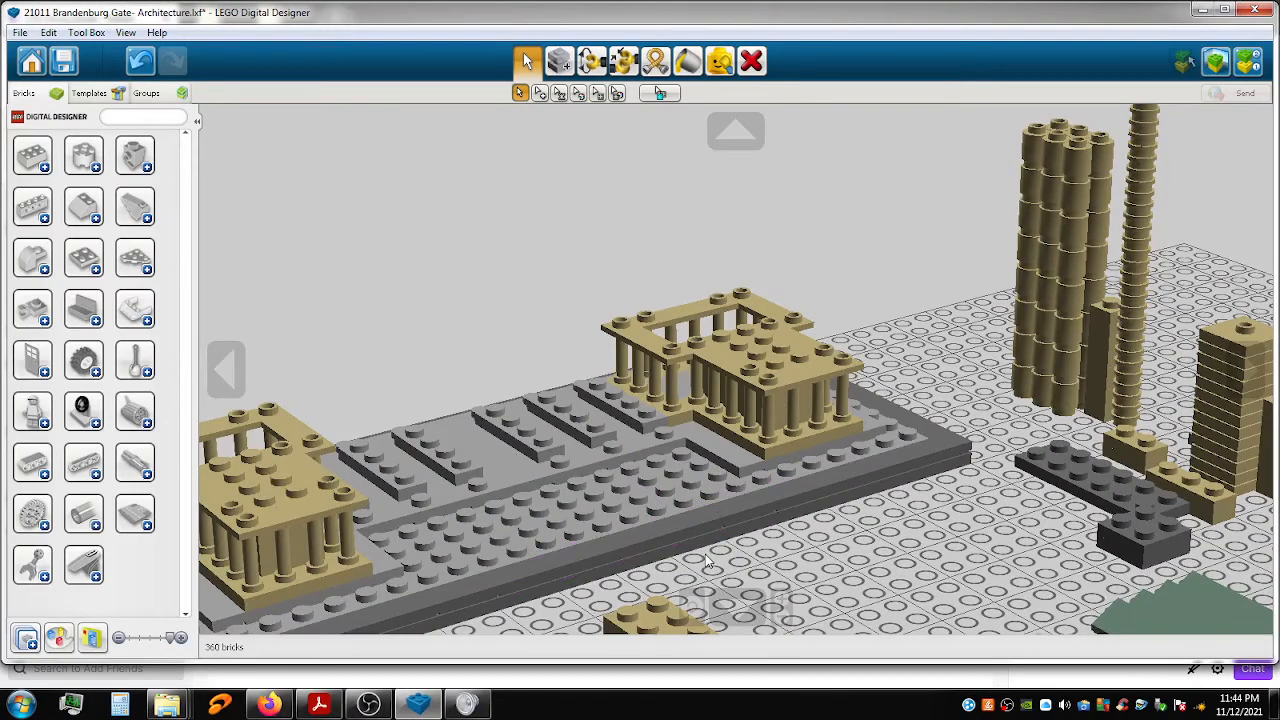
scroll(706, 562, down, 1)
scroll(706, 562, down, 1)
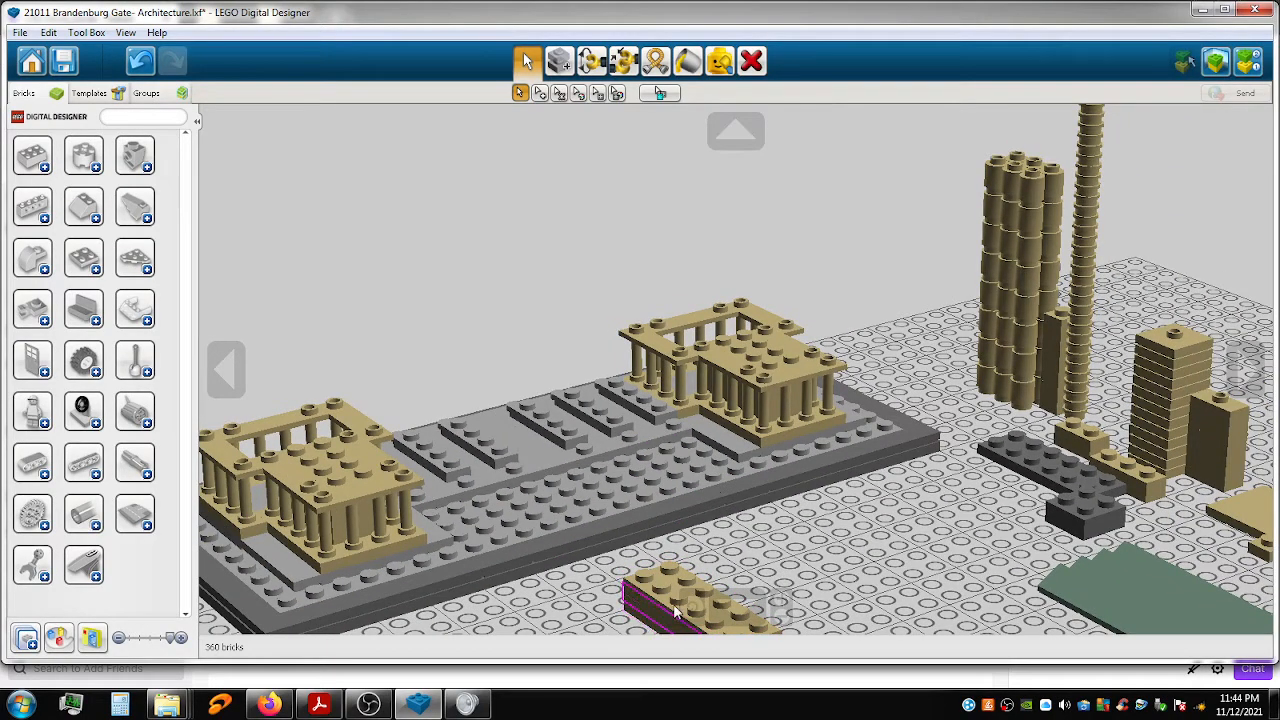
click(677, 607)
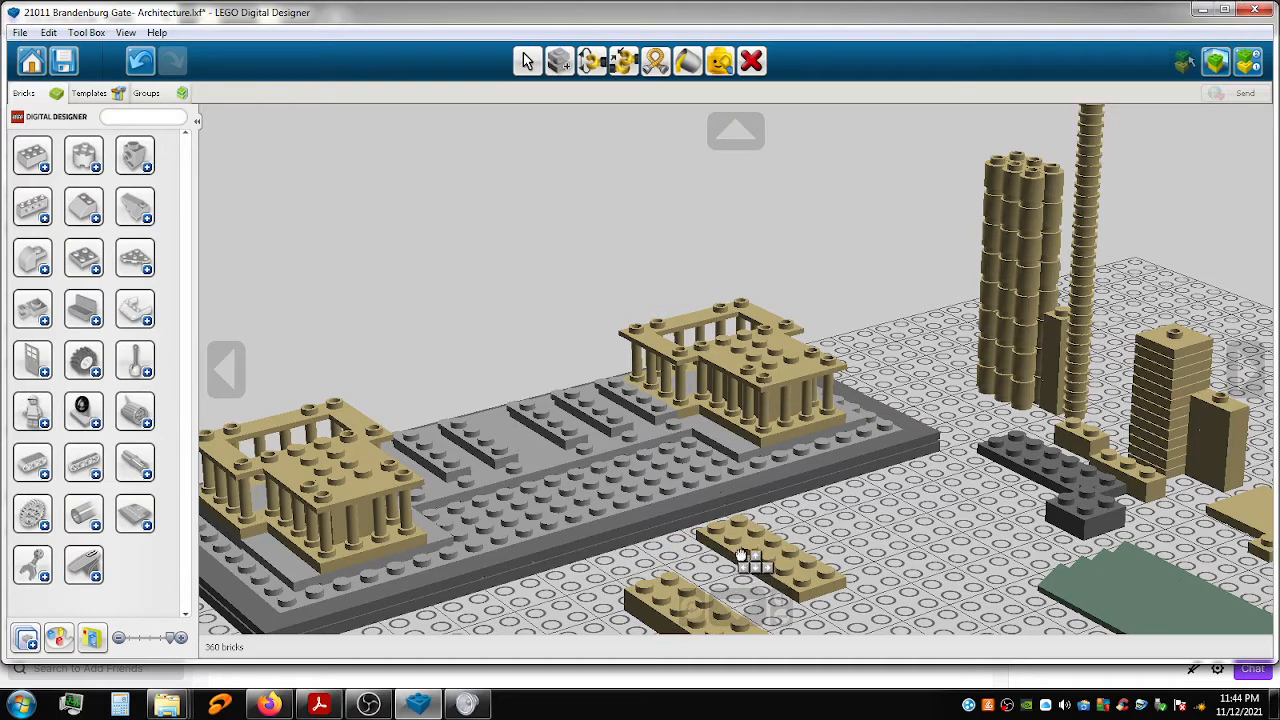
click(705, 311)
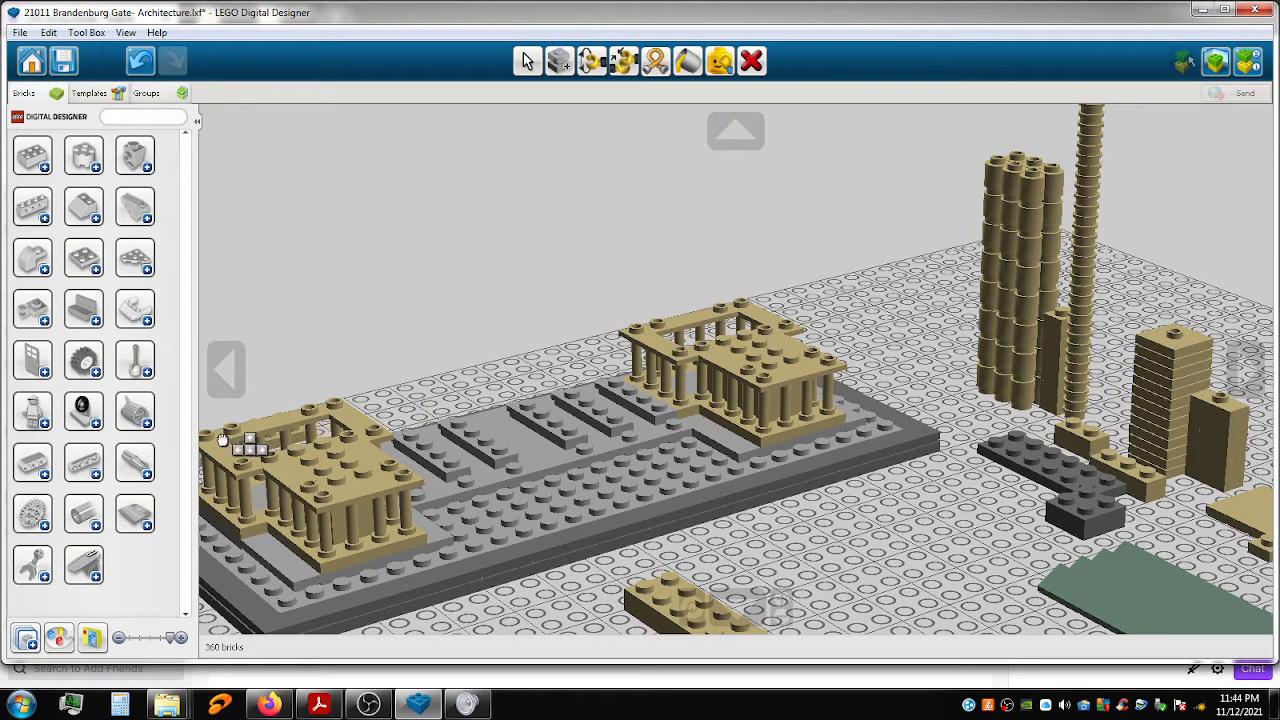
click(320, 444)
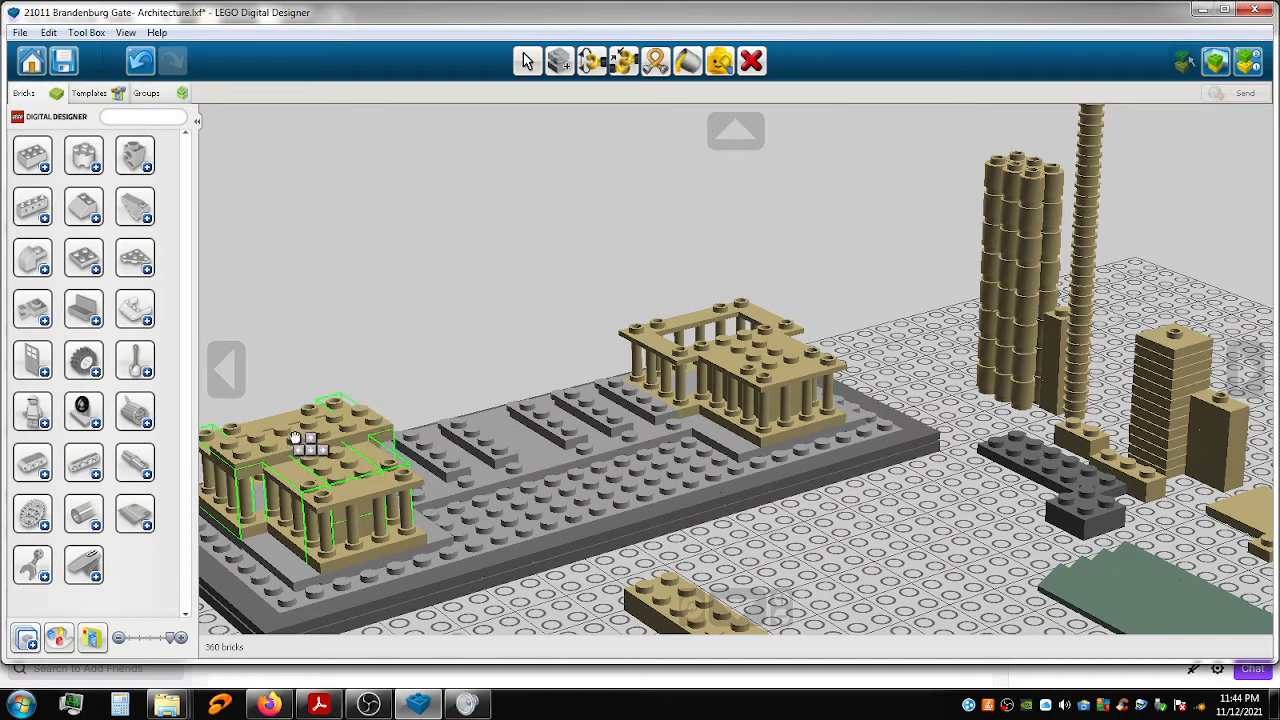
click(300, 443)
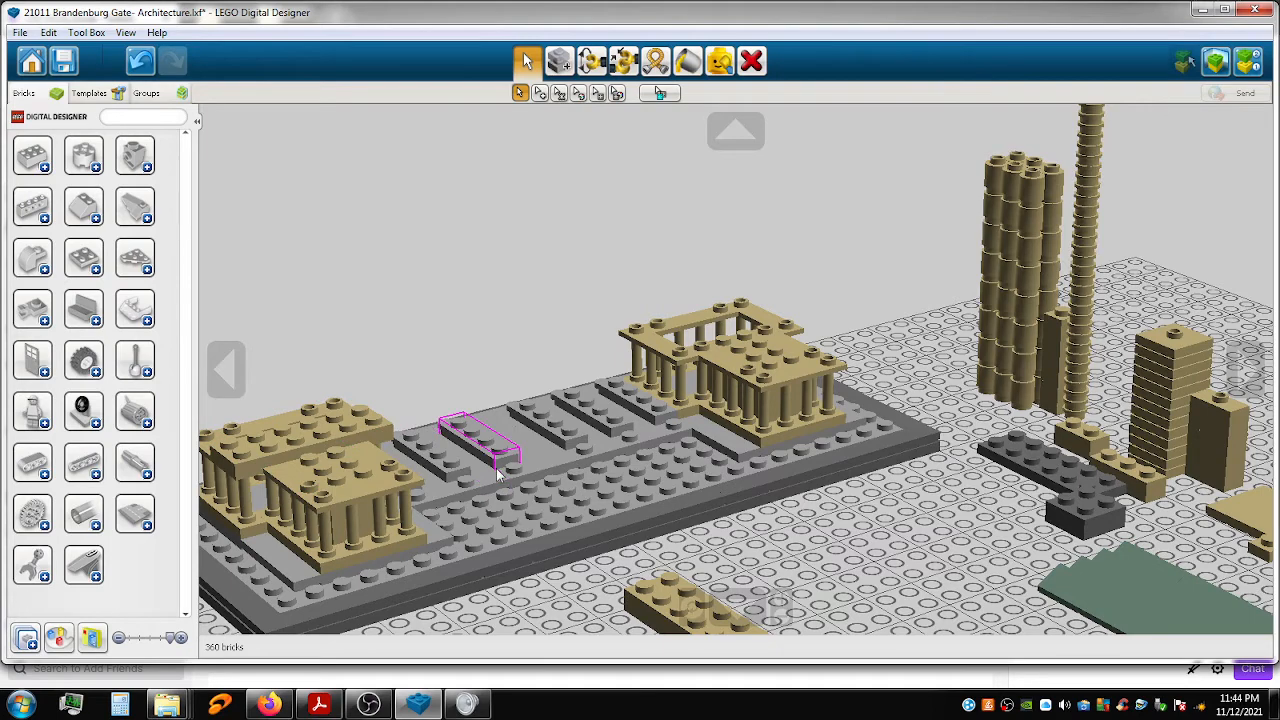
Place a second tan 2x6 plate alongside the first to finish covering the left building's rear columns.
middle_drag(560, 457, 582, 420)
click(793, 590)
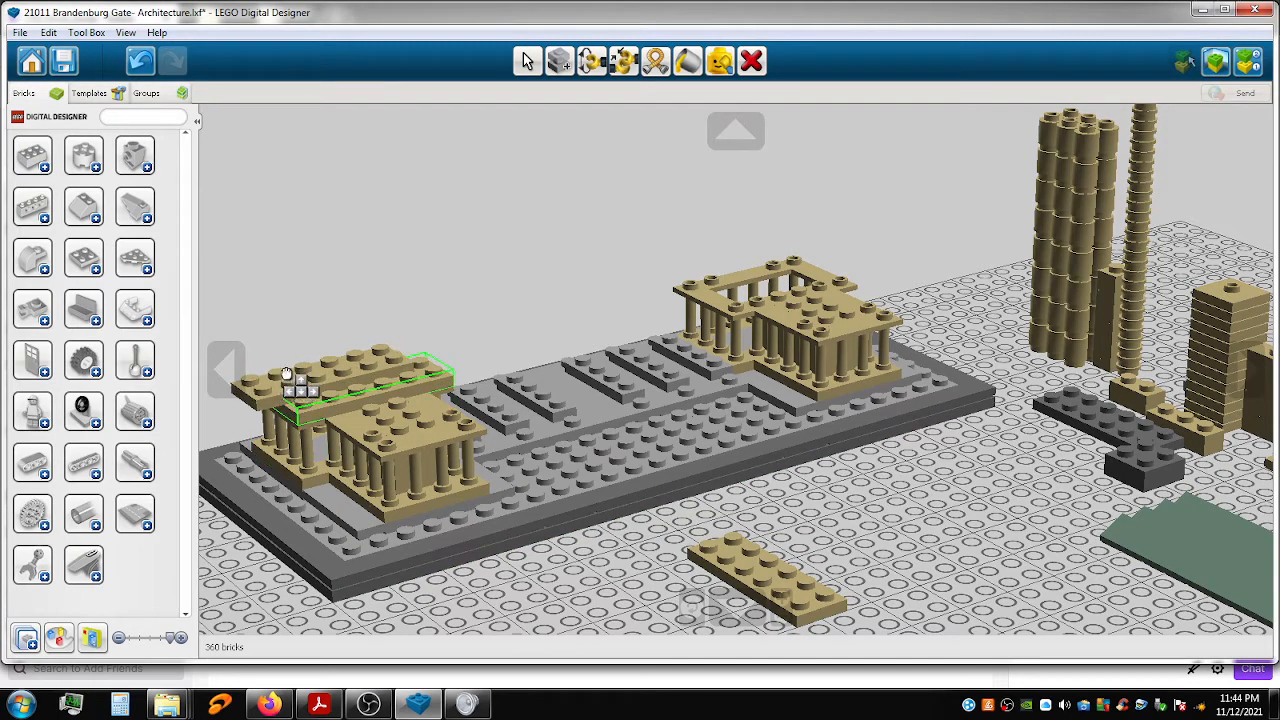
right_drag(260, 413, 537, 378)
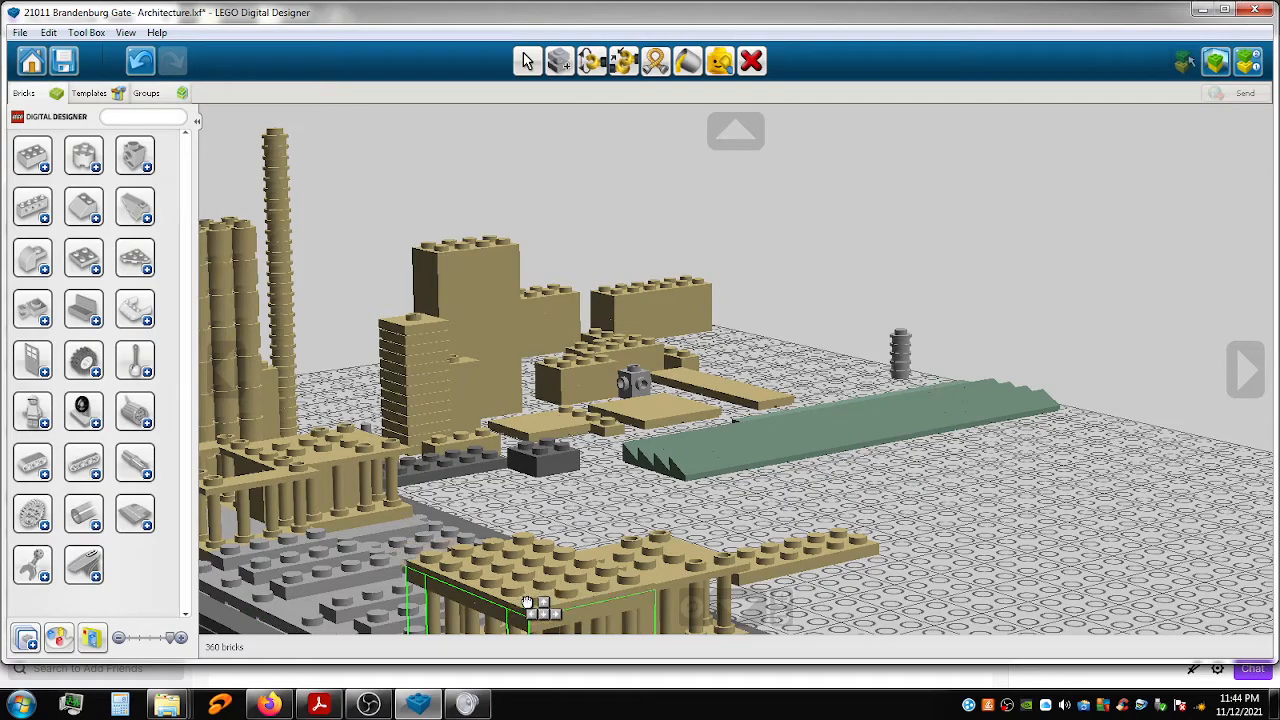
click(527, 601)
click(757, 507)
Place the third tan 2x6 plate on the outer half of the far building's open rear column frame.
right_drag(659, 545, 640, 563)
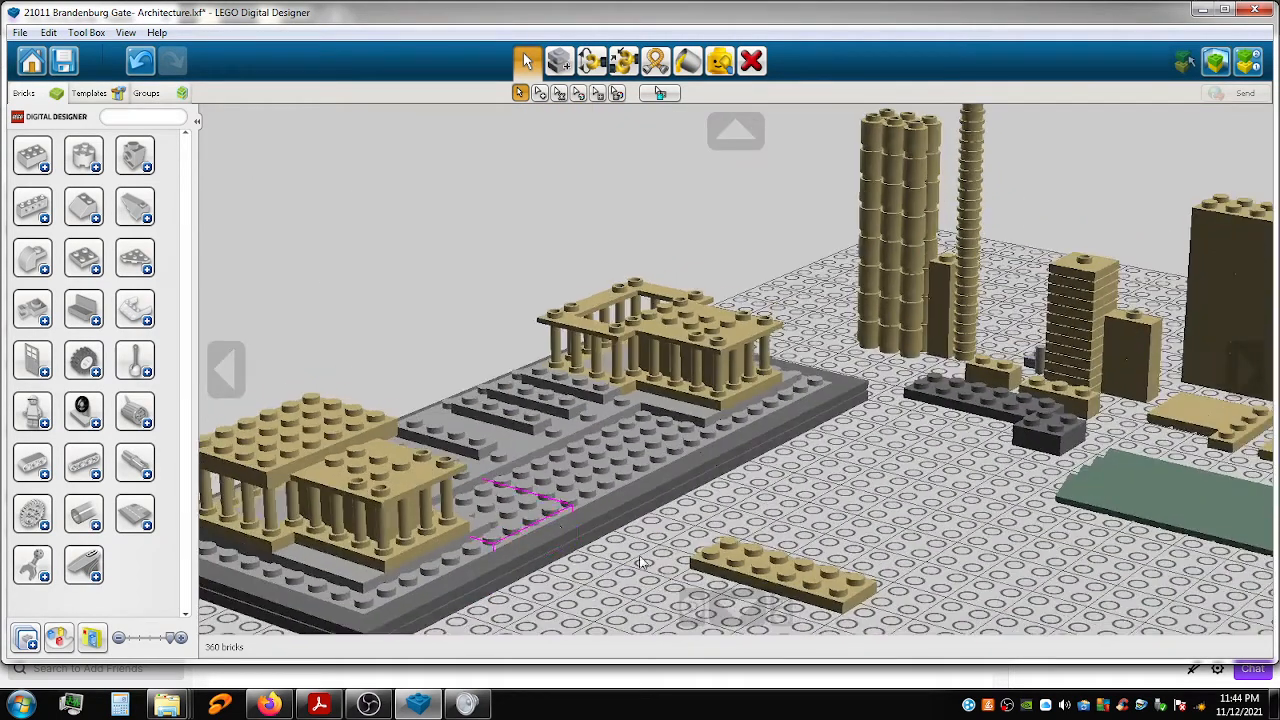
drag(766, 570, 698, 561)
key(Right)
right_drag(698, 561, 851, 563)
drag(298, 420, 270, 393)
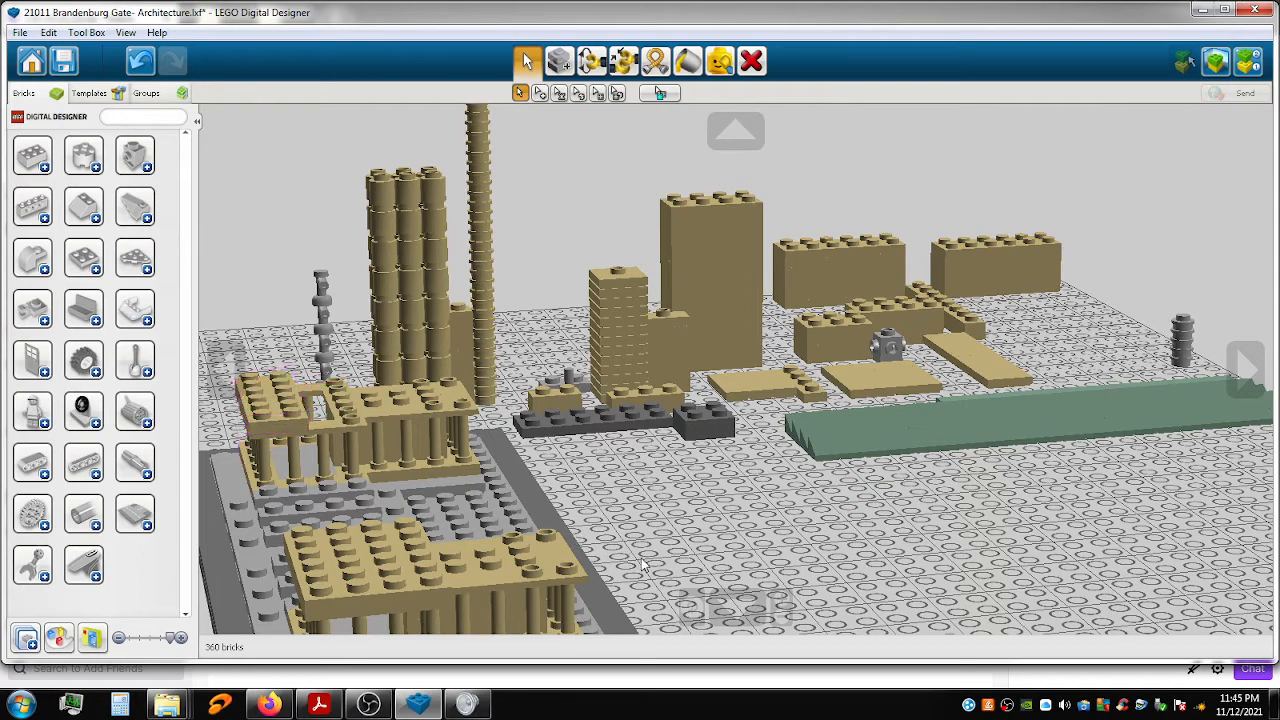
Close the remaining gap over the far building's rear columns with another tan 2x6 plate from the stack.
middle_drag(684, 596, 648, 603)
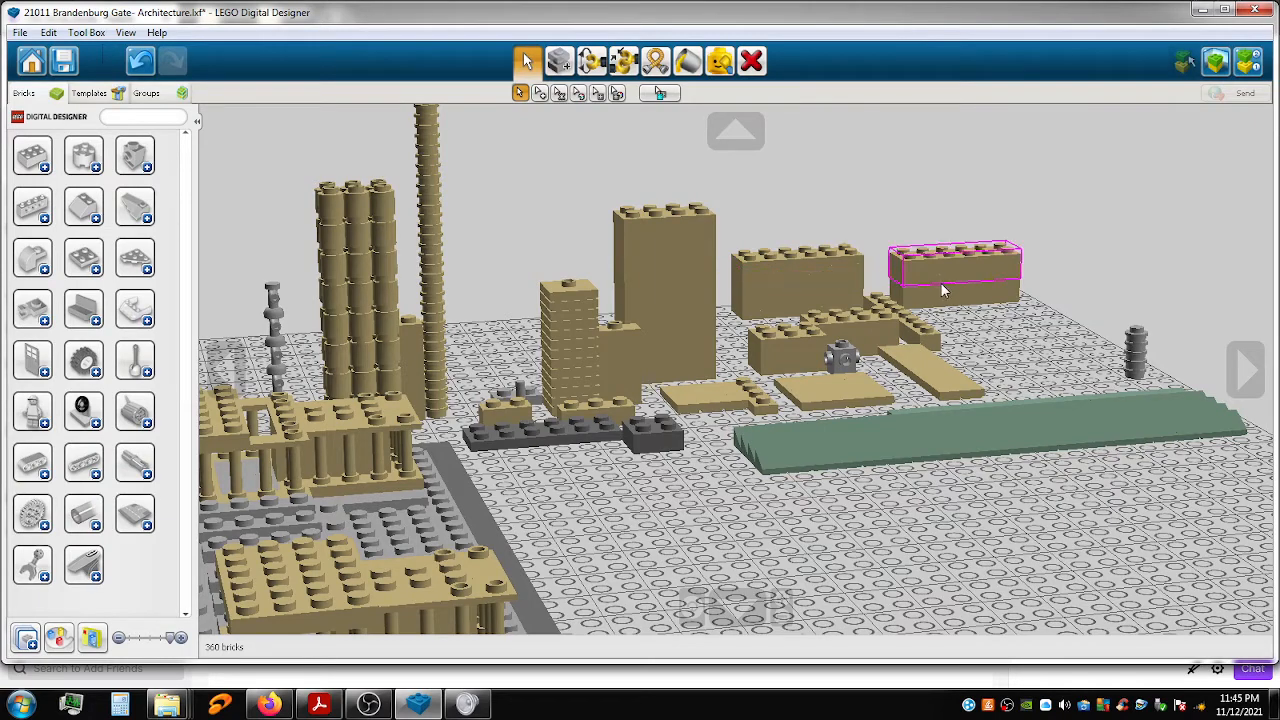
right_drag(618, 562, 583, 558)
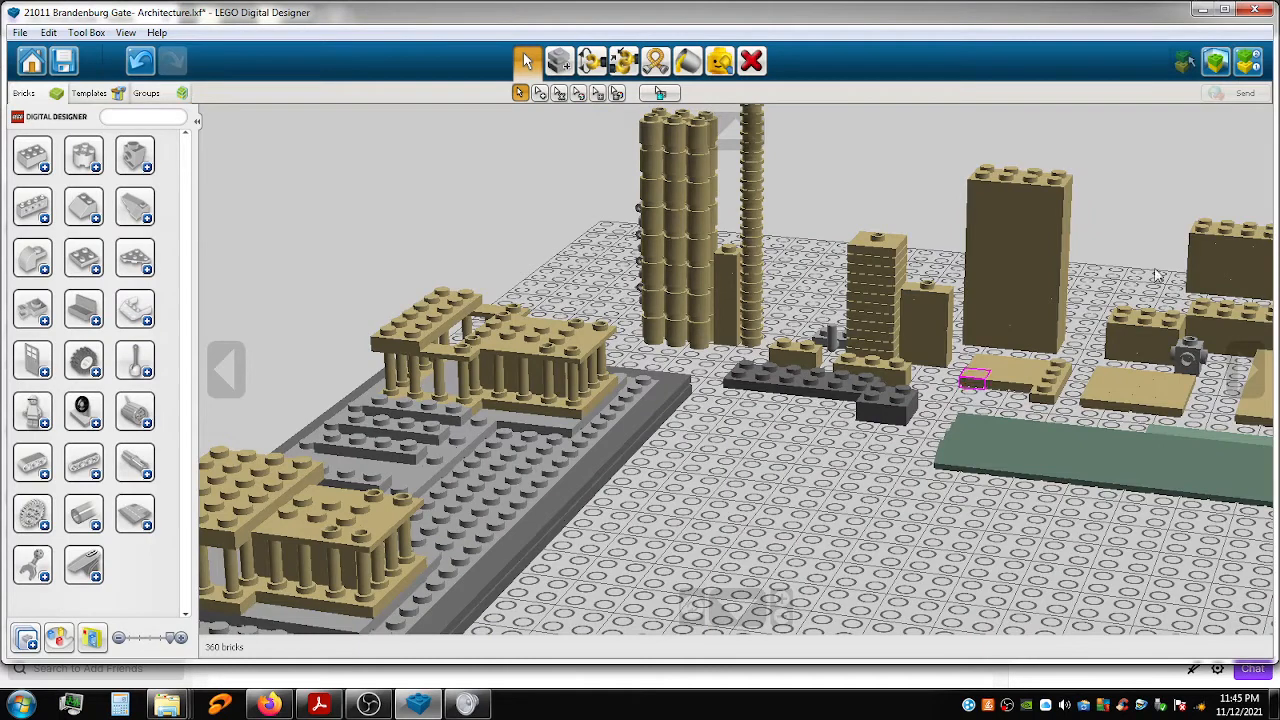
drag(1207, 231, 500, 302)
click(500, 303)
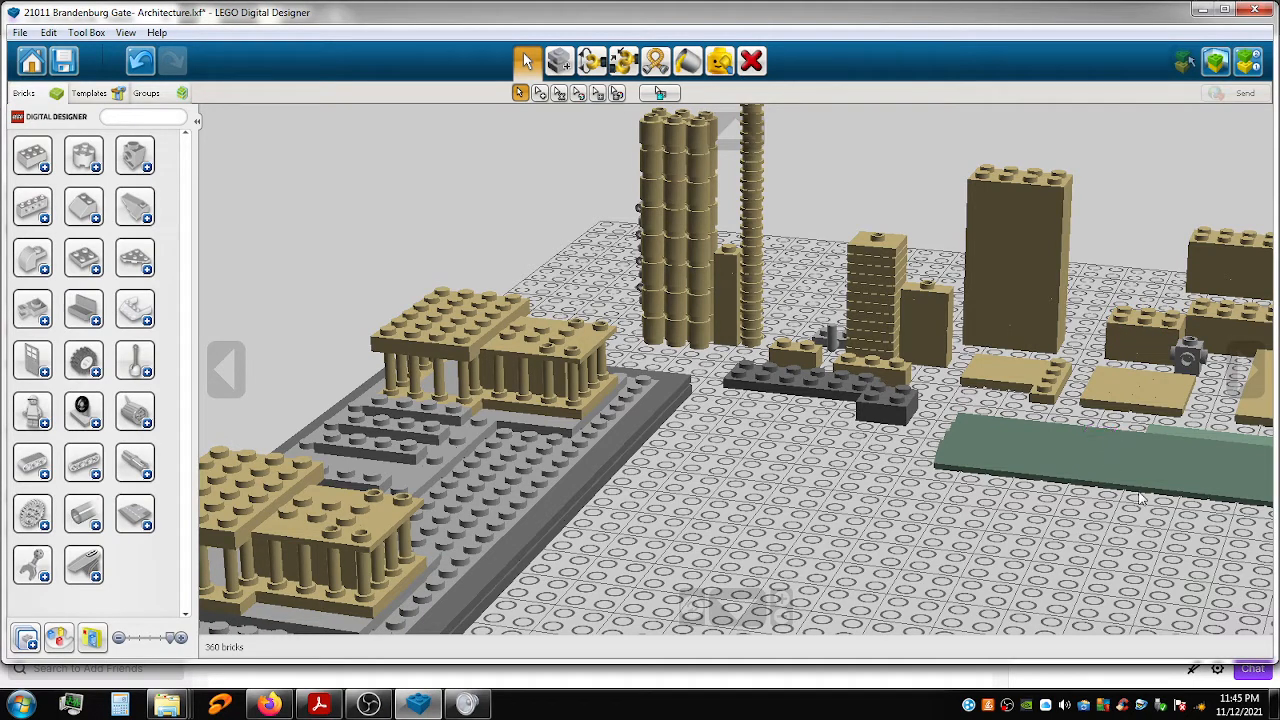
Cover the front section of the near building with two small tan plates placed side by side.
mouse_move(1077, 559)
shift+right_down()
mouse_move(1059, 573)
mouse_move(1088, 566)
shift+right_up()
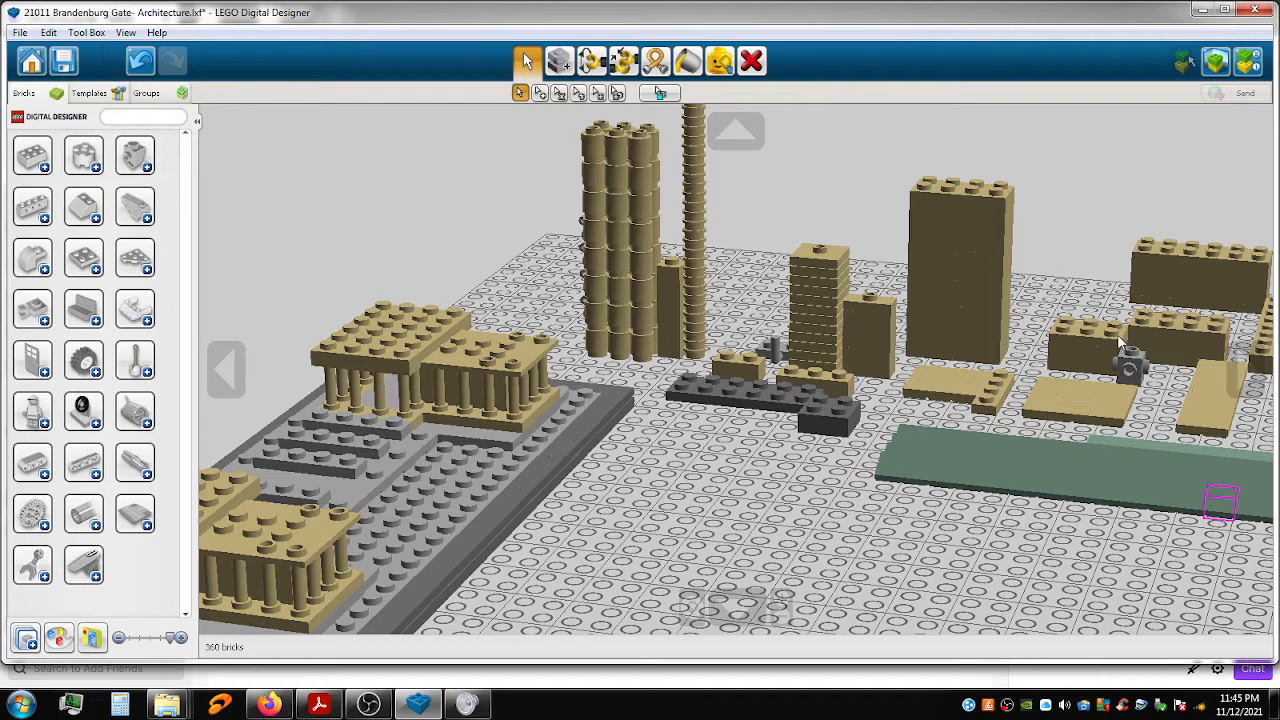
drag(1096, 386, 245, 515)
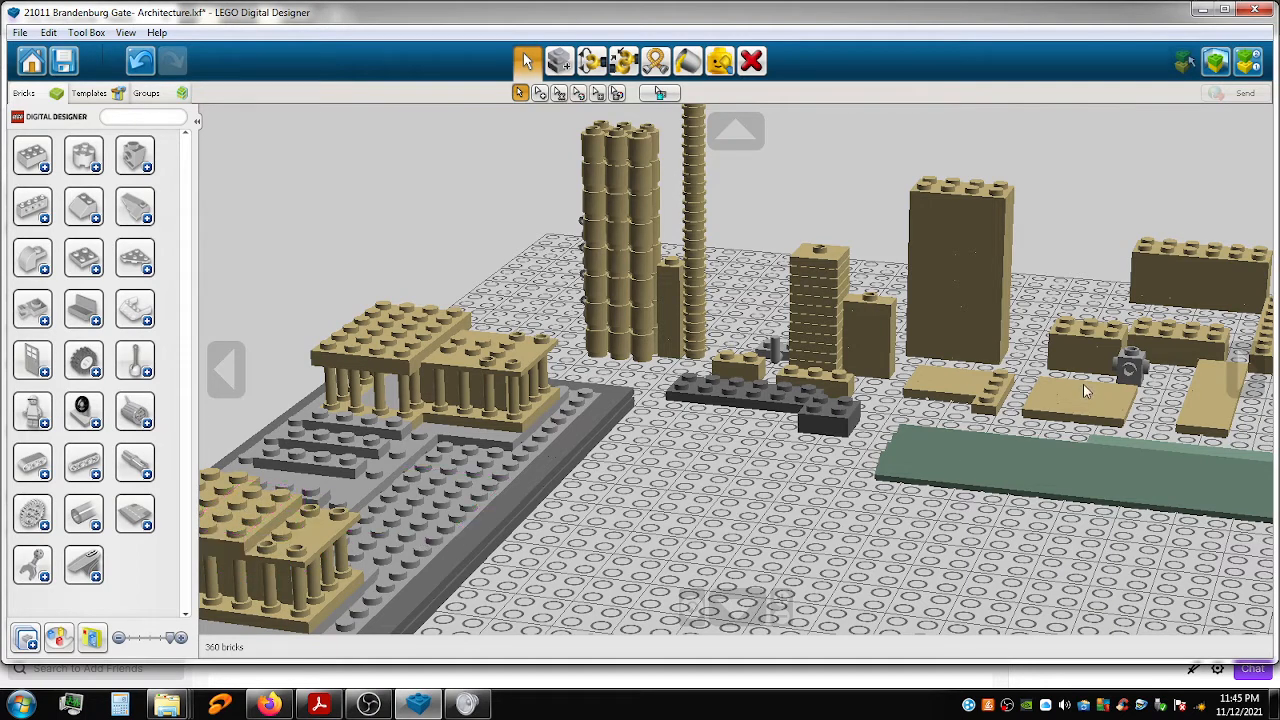
drag(1190, 326, 293, 521)
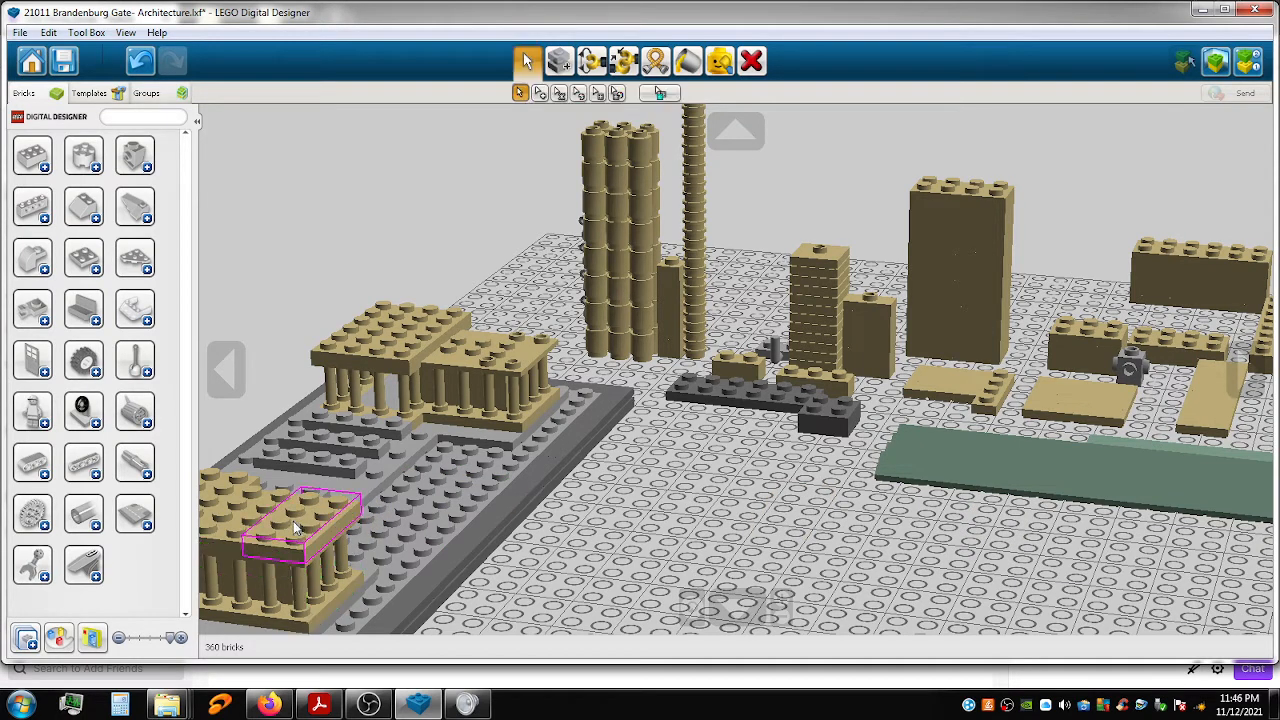
Cover the front section of the far building with two small tan plates placed side by side.
drag(1185, 341, 457, 339)
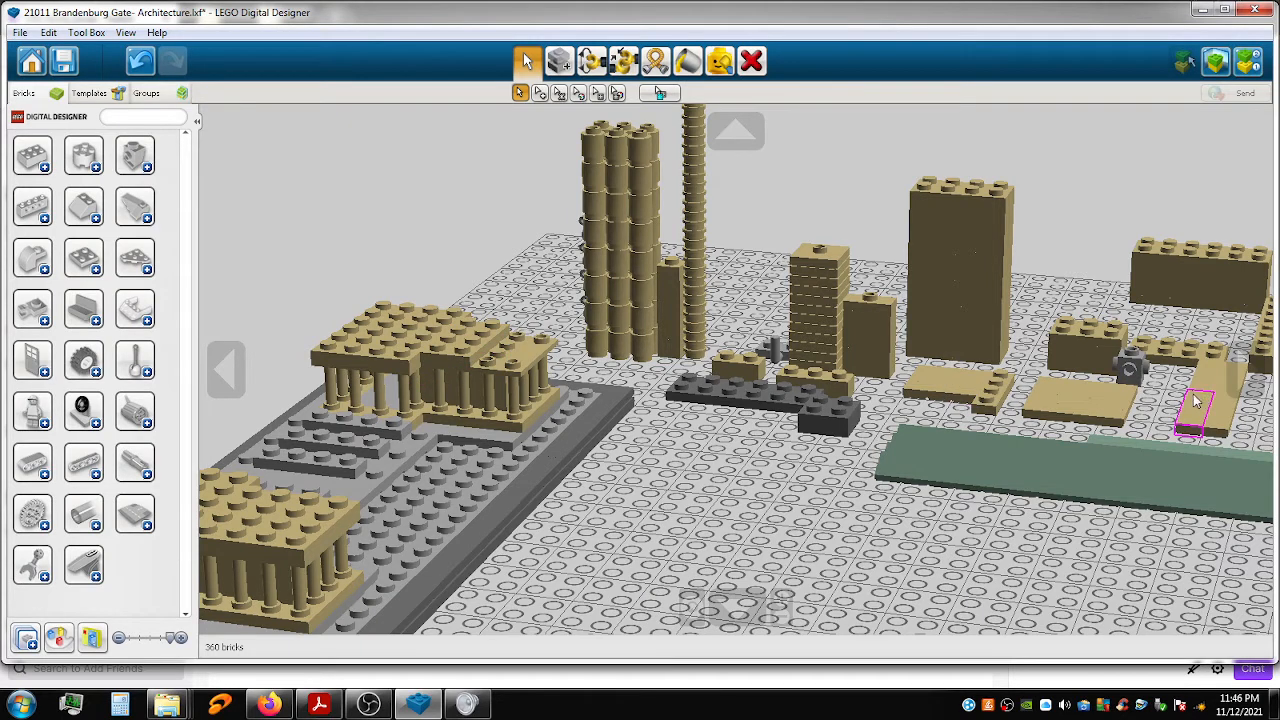
drag(1190, 360, 1181, 320)
drag(1010, 341, 492, 350)
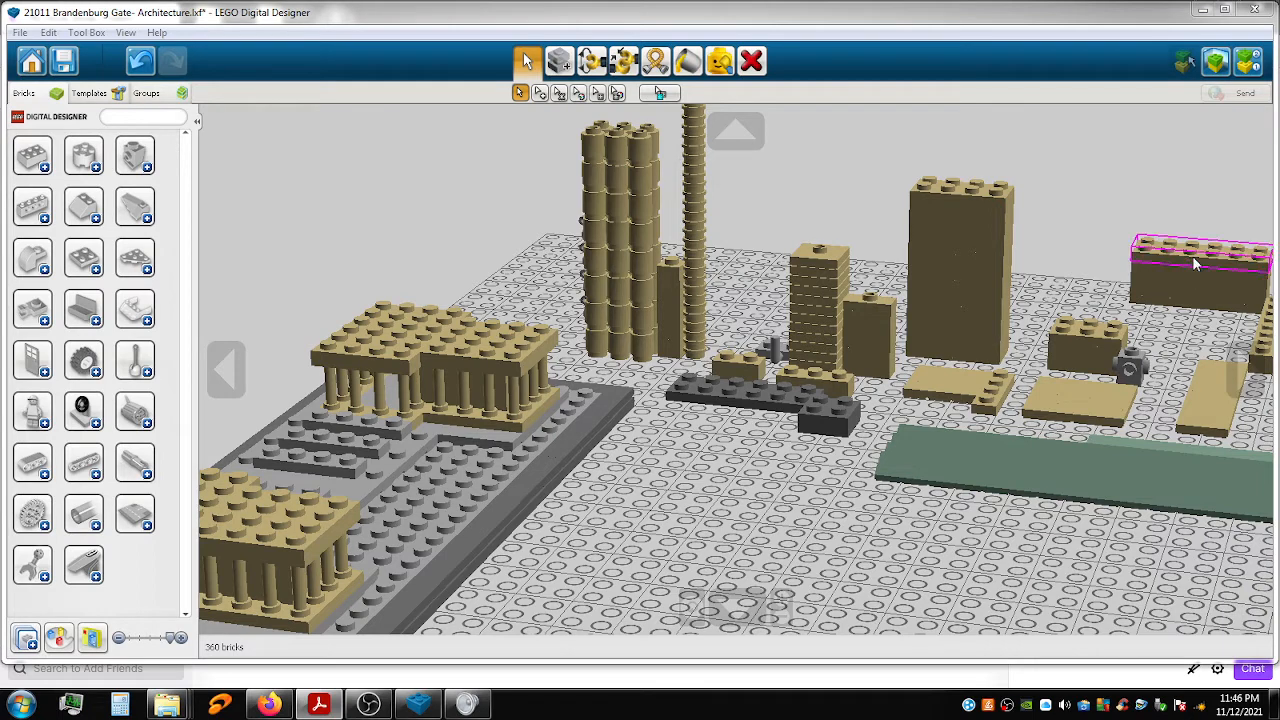
Add a tan 2x6 plate on top of each building's rear roof and a small dark grey plate on the far building's roof.
drag(1192, 257, 268, 456)
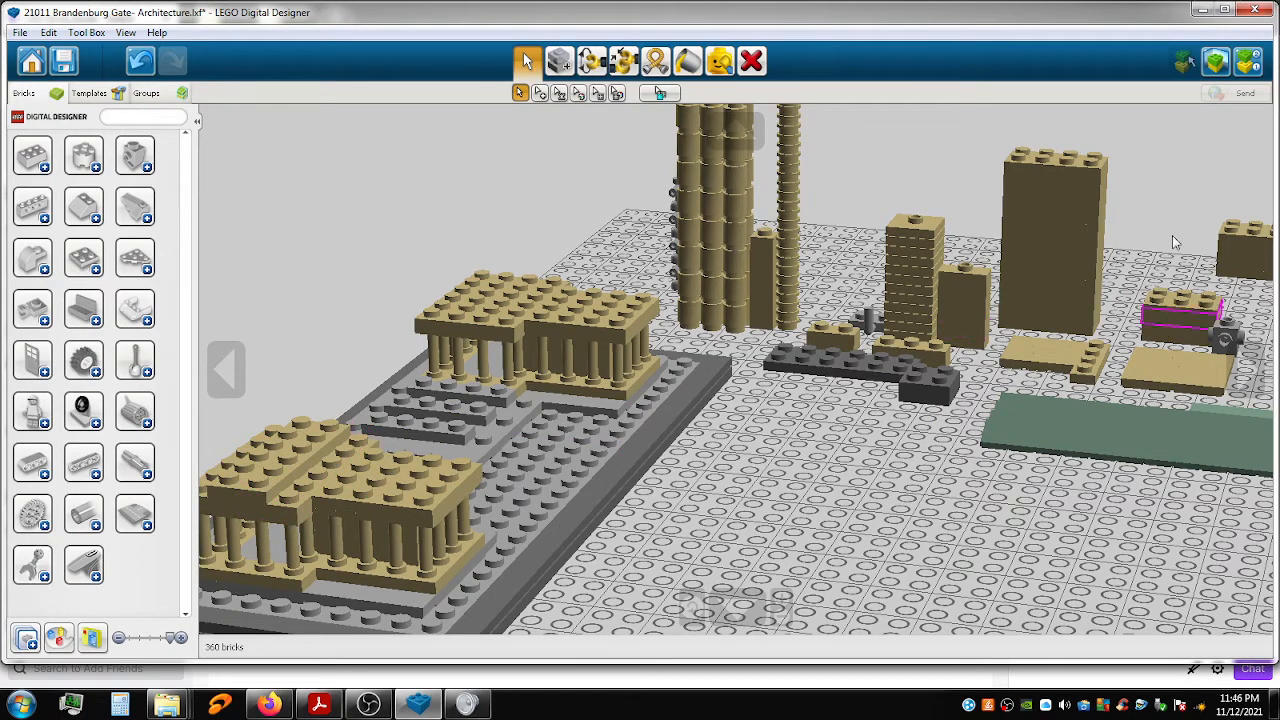
drag(1248, 240, 492, 280)
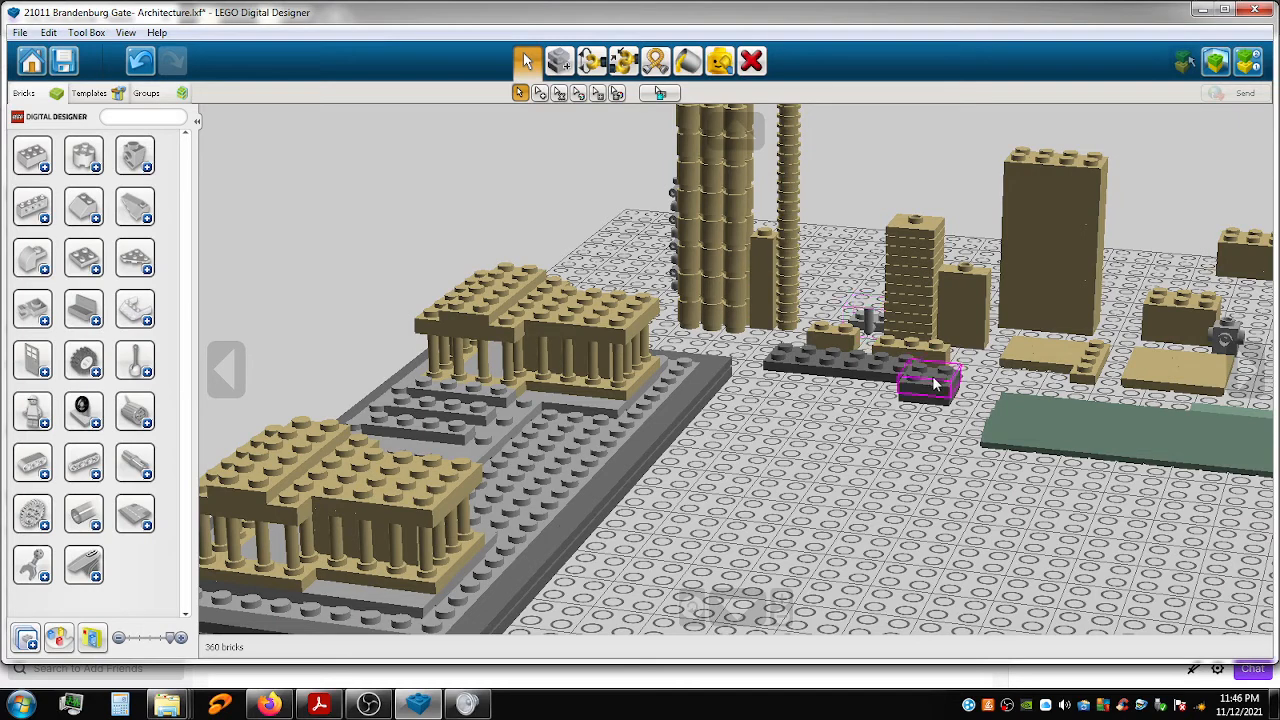
drag(920, 405, 540, 298)
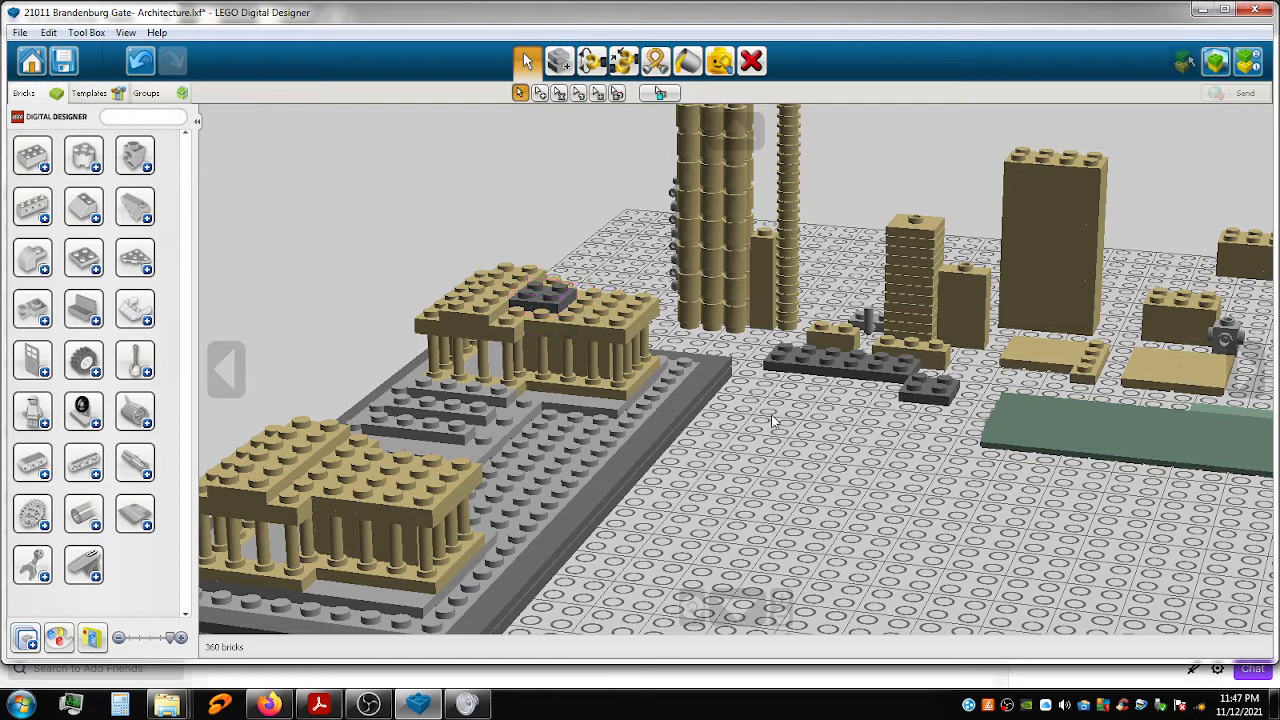
Add a small dark grey plate to the near building's roof and a tan plate beside the dark grey plate on each building.
drag(925, 388, 348, 477)
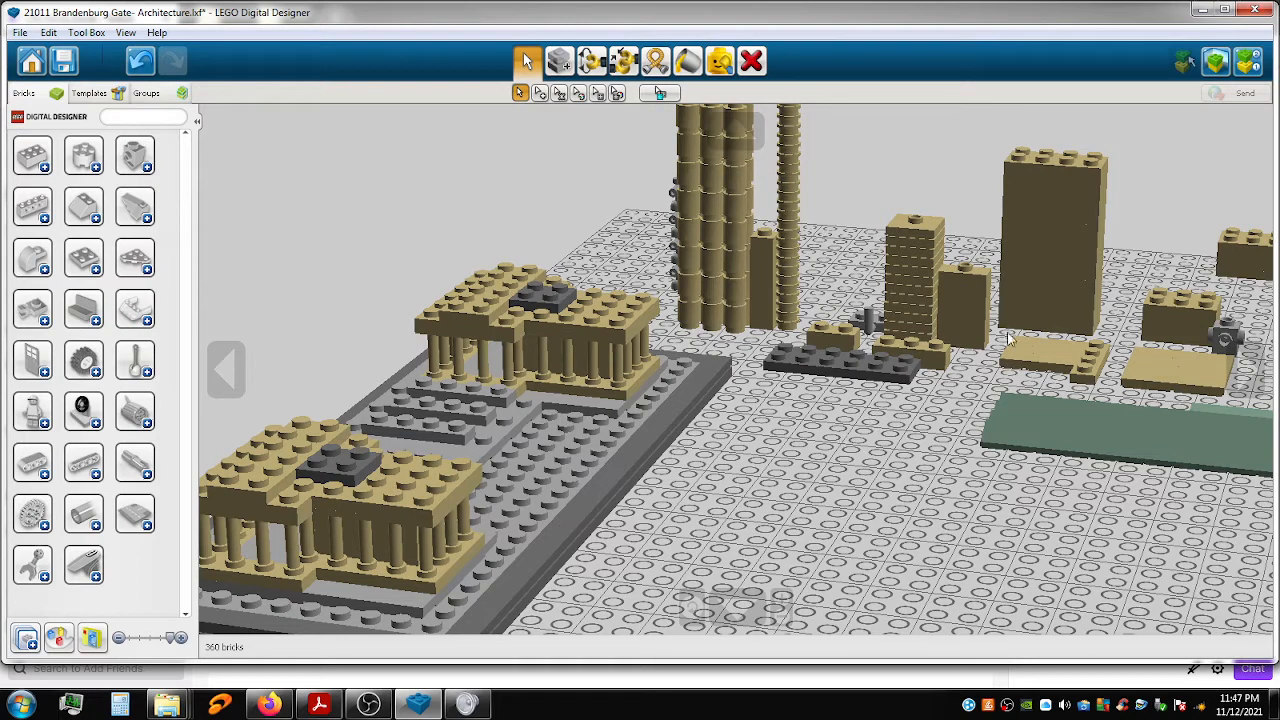
drag(1175, 307, 400, 475)
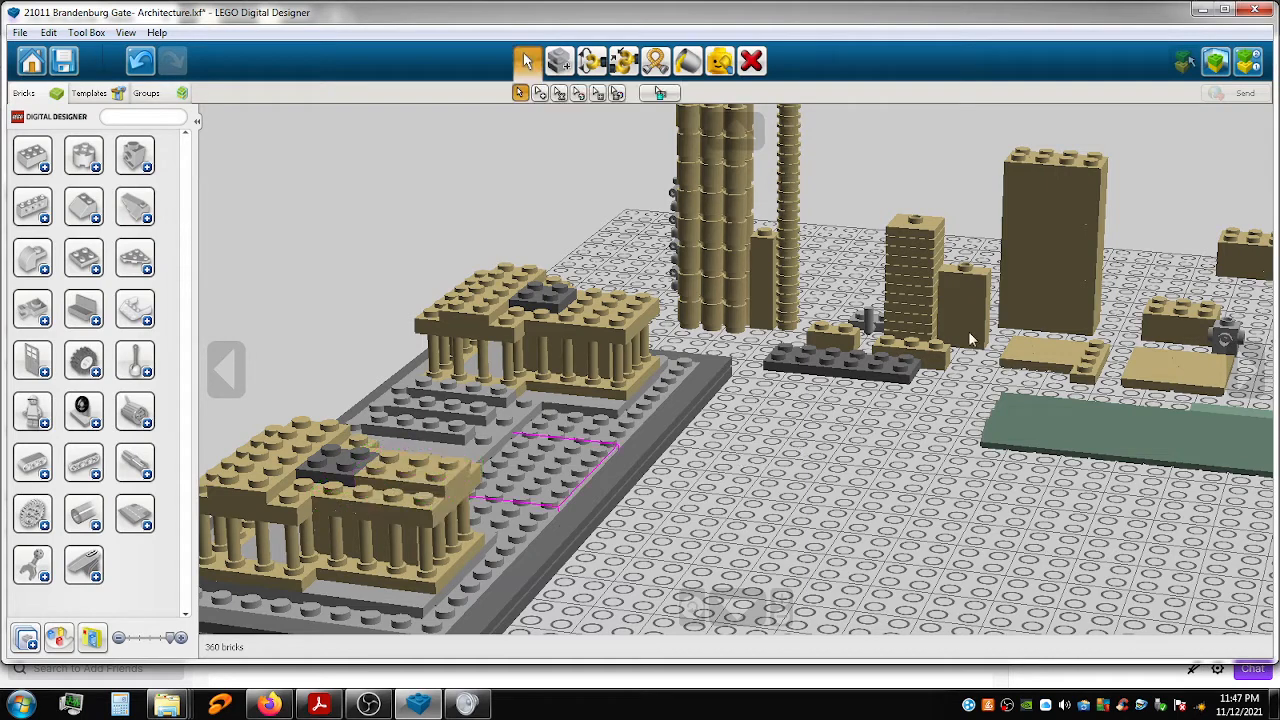
drag(1180, 318, 609, 320)
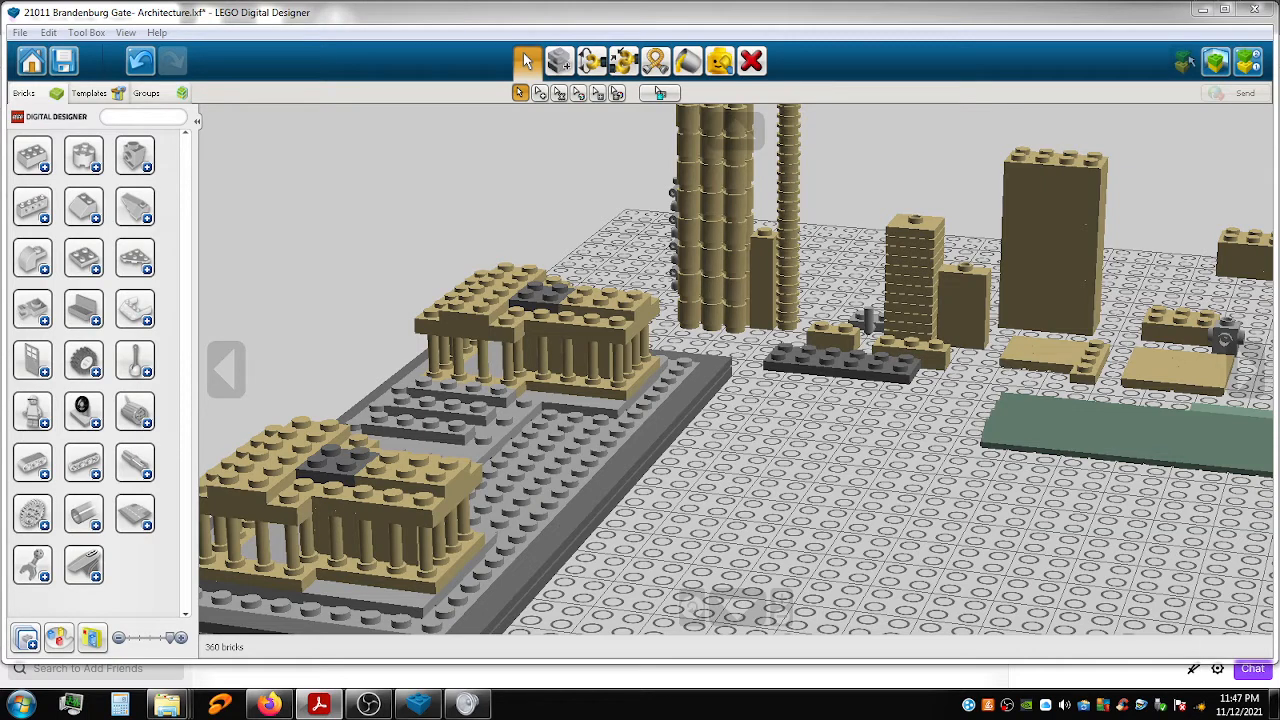
Start a row of green slopes along the outer edge of the far building's front roof, turning them to face outward.
drag(992, 440, 927, 461)
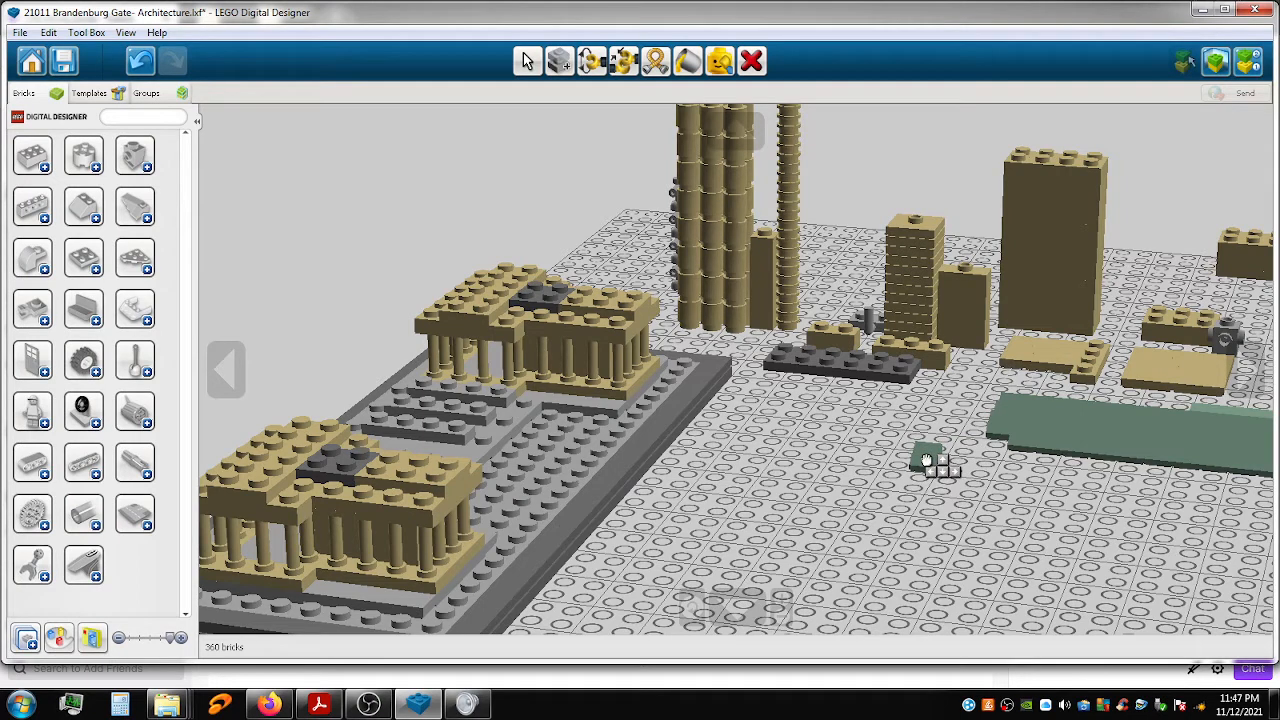
drag(940, 470, 905, 426)
drag(692, 348, 505, 261)
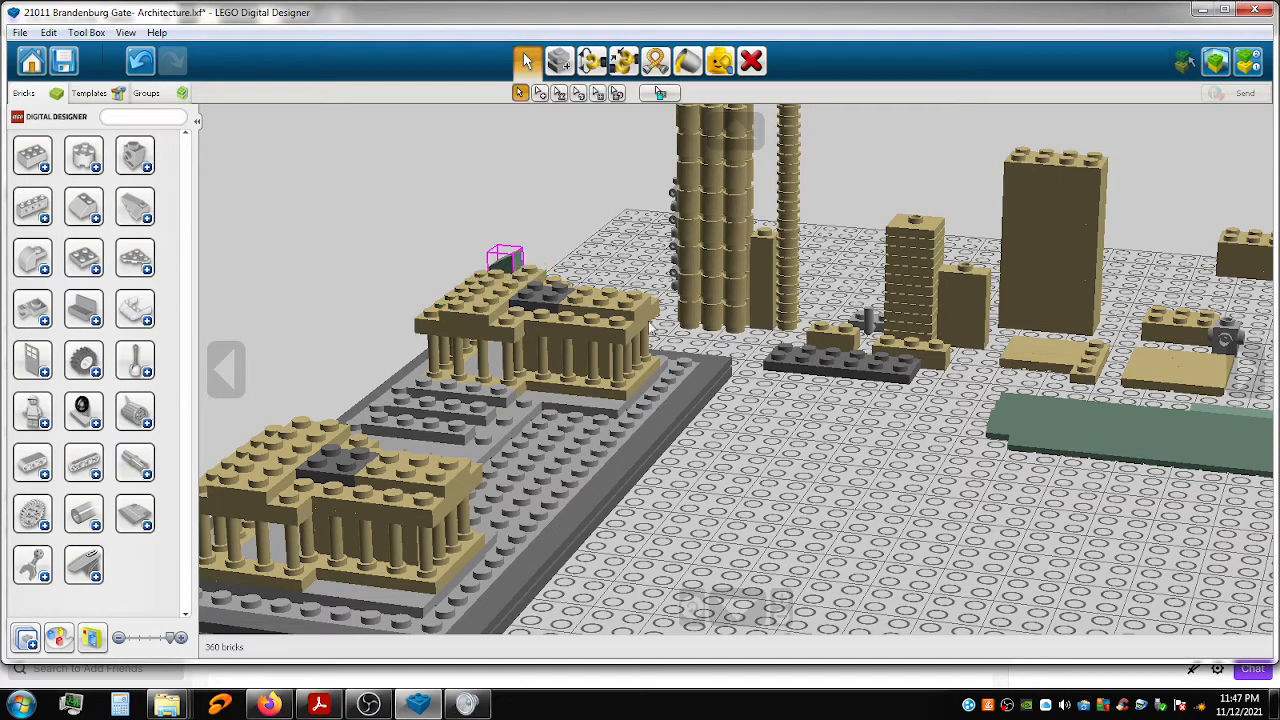
drag(998, 432, 905, 478)
key(Up)
drag(928, 545, 492, 273)
Complete the outer row of green slopes along the full length of the far building's front roof.
click(998, 424)
drag(1005, 418, 490, 276)
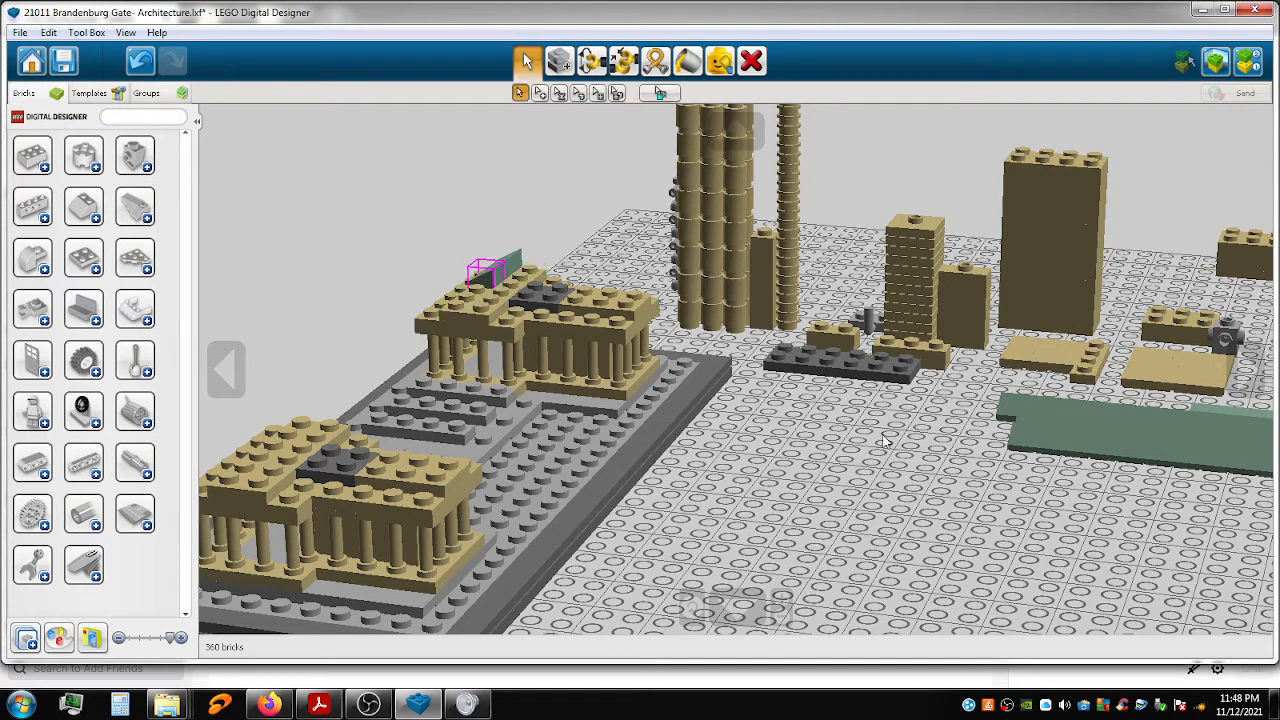
drag(1007, 410, 818, 460)
drag(476, 313, 490, 288)
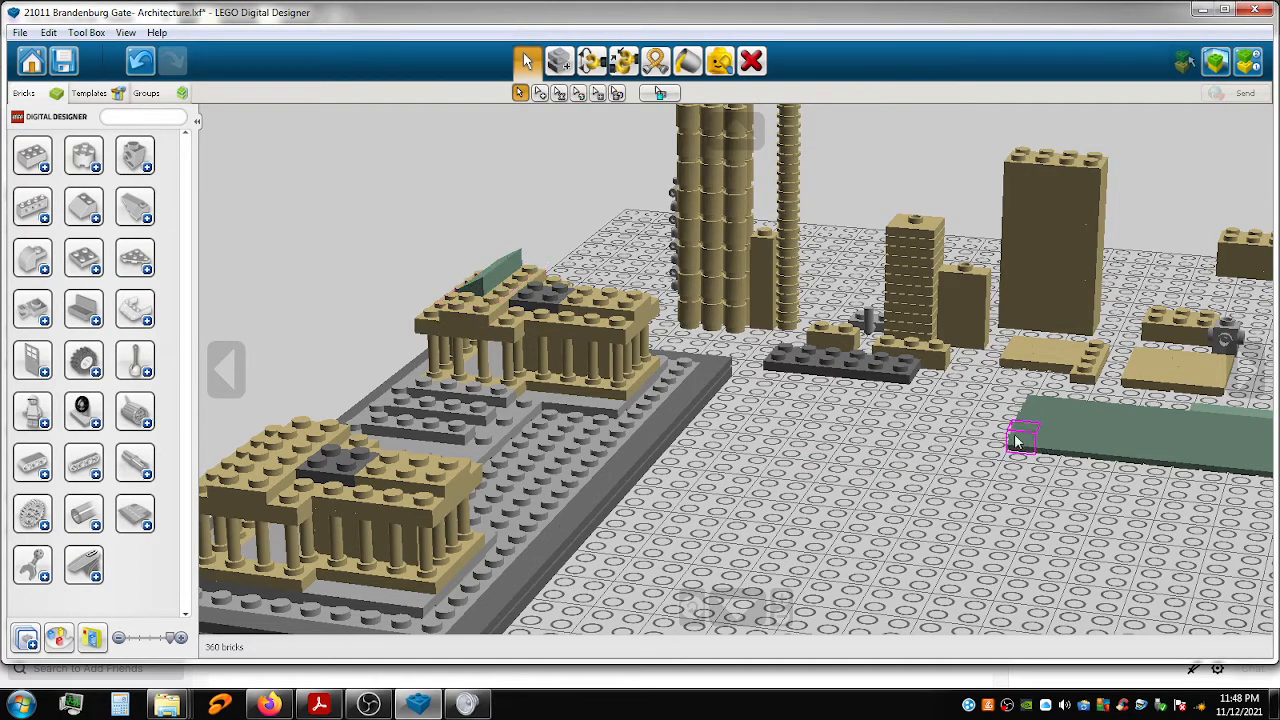
drag(1022, 440, 476, 296)
drag(1025, 432, 461, 303)
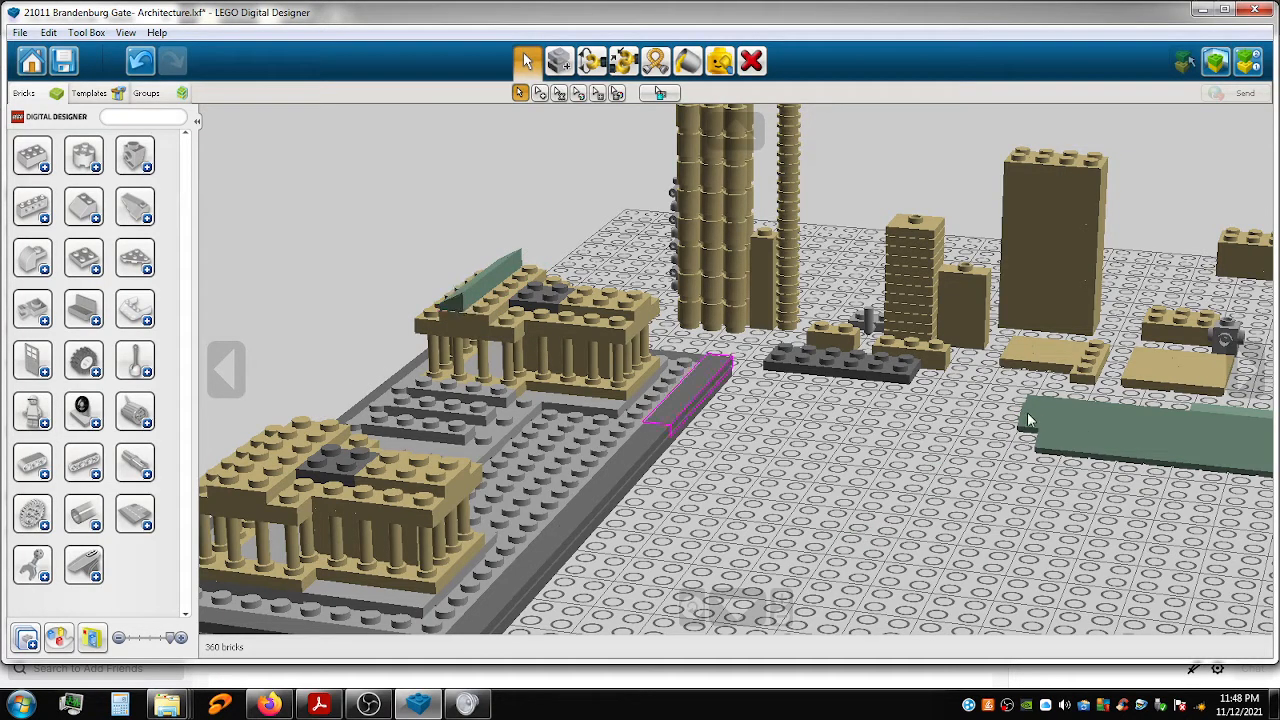
Build the matching outer row of green slopes along the full length of the near building's front roof.
drag(1031, 424, 300, 418)
drag(1035, 413, 285, 425)
drag(1049, 441, 272, 434)
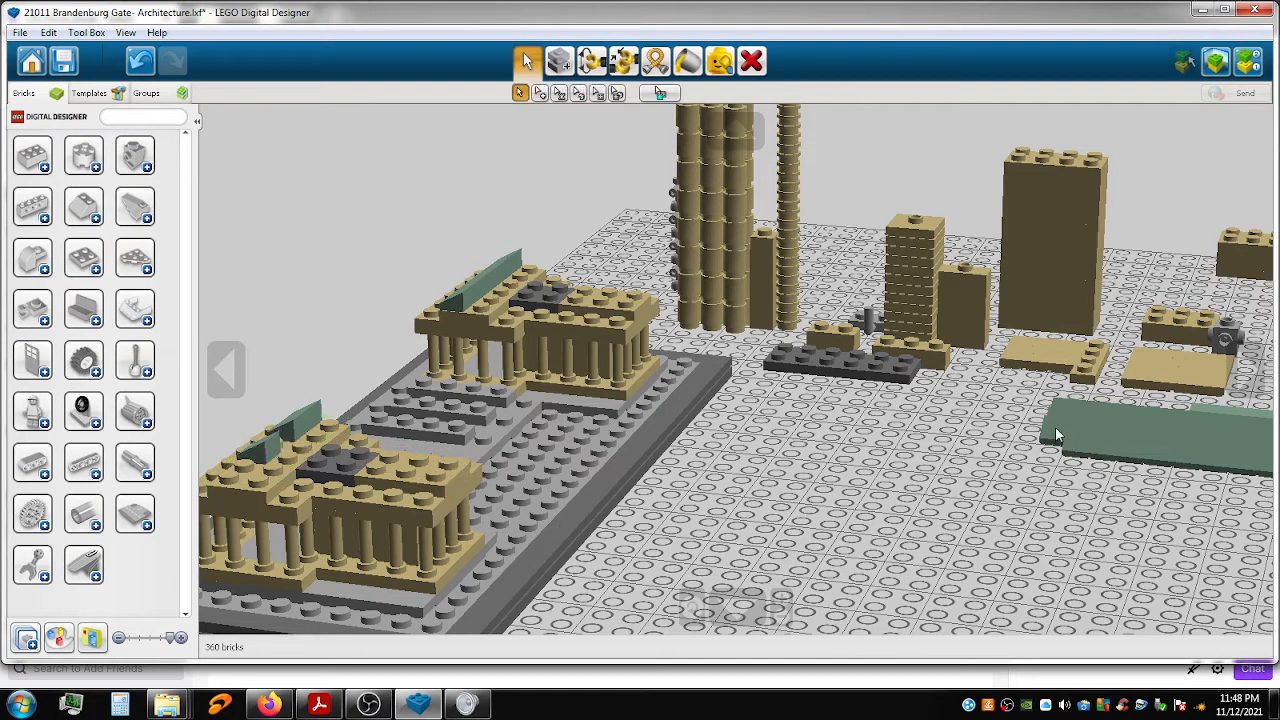
drag(1049, 438, 272, 434)
drag(974, 487, 247, 456)
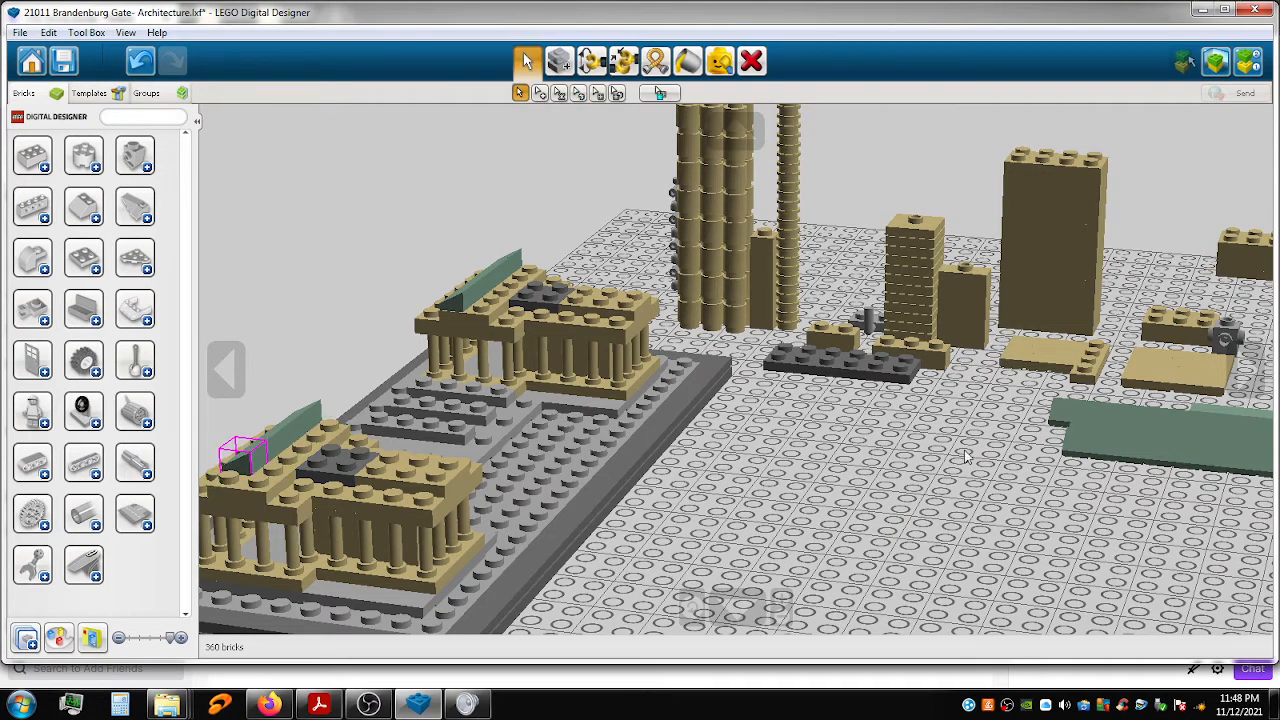
drag(1055, 418, 221, 471)
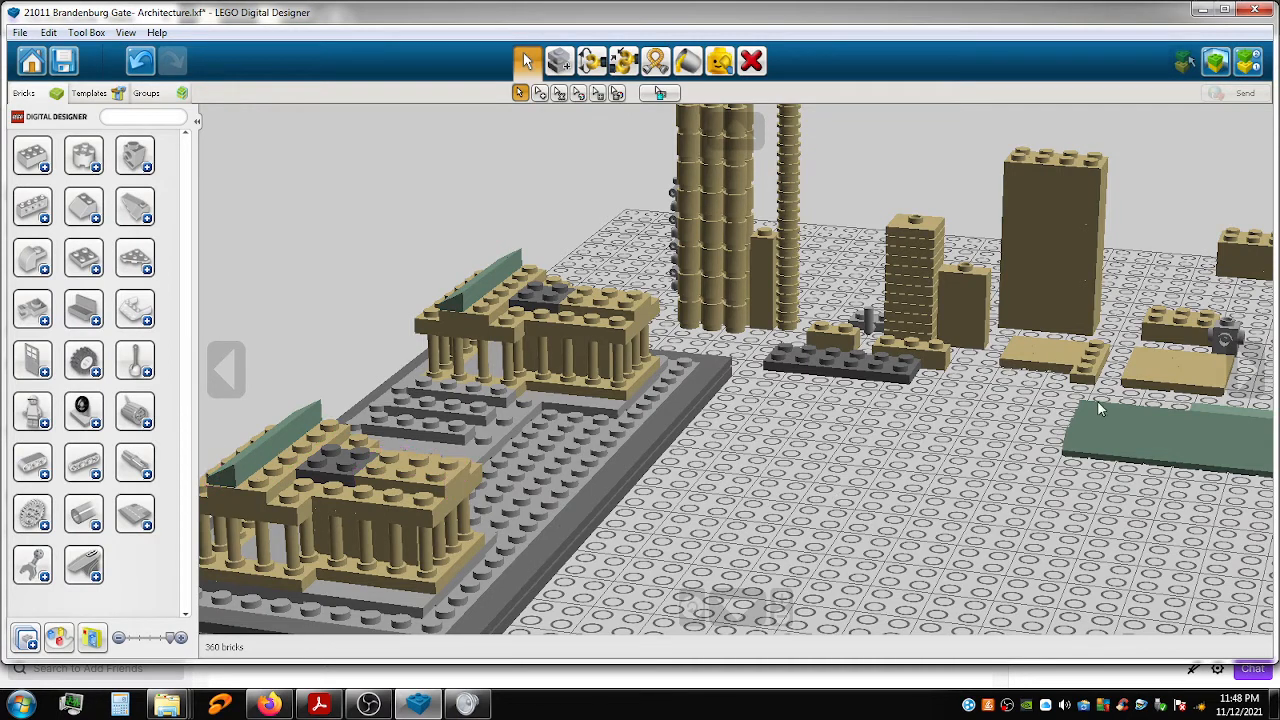
Close the far building's front gable roof with an opposing row of green slopes, turned to face the rear section.
drag(1077, 450, 530, 268)
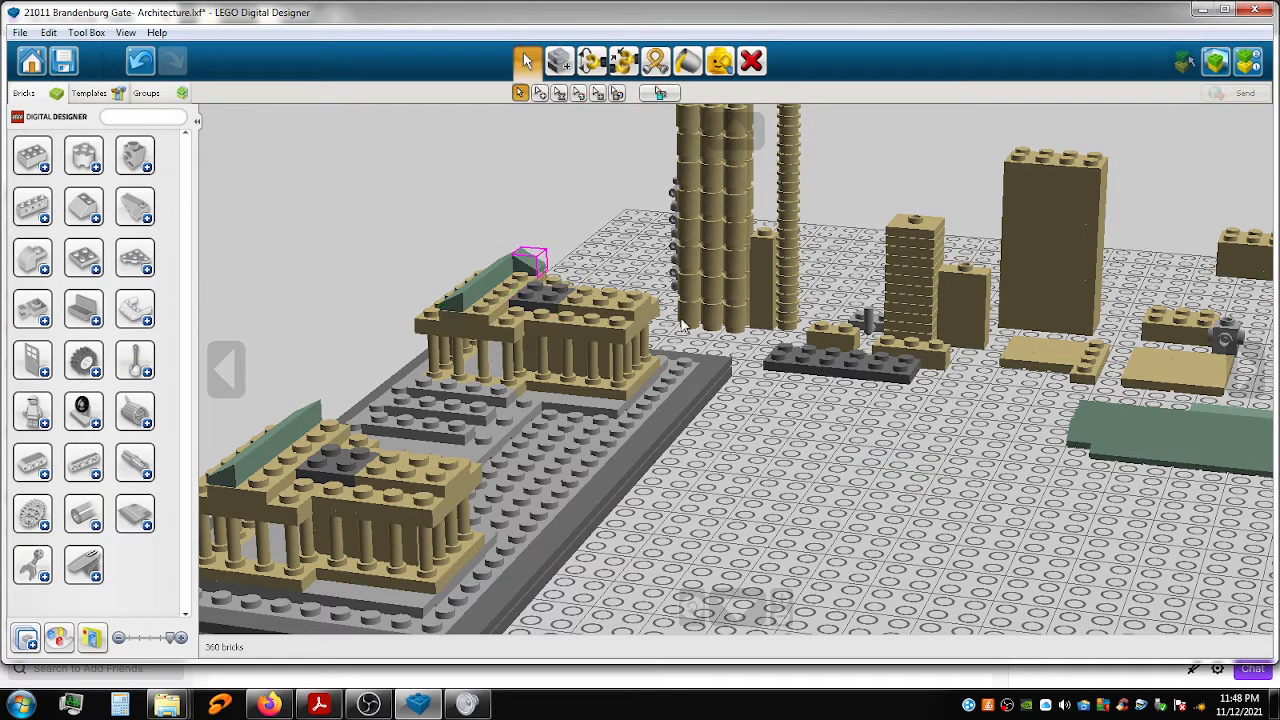
drag(1075, 433, 524, 273)
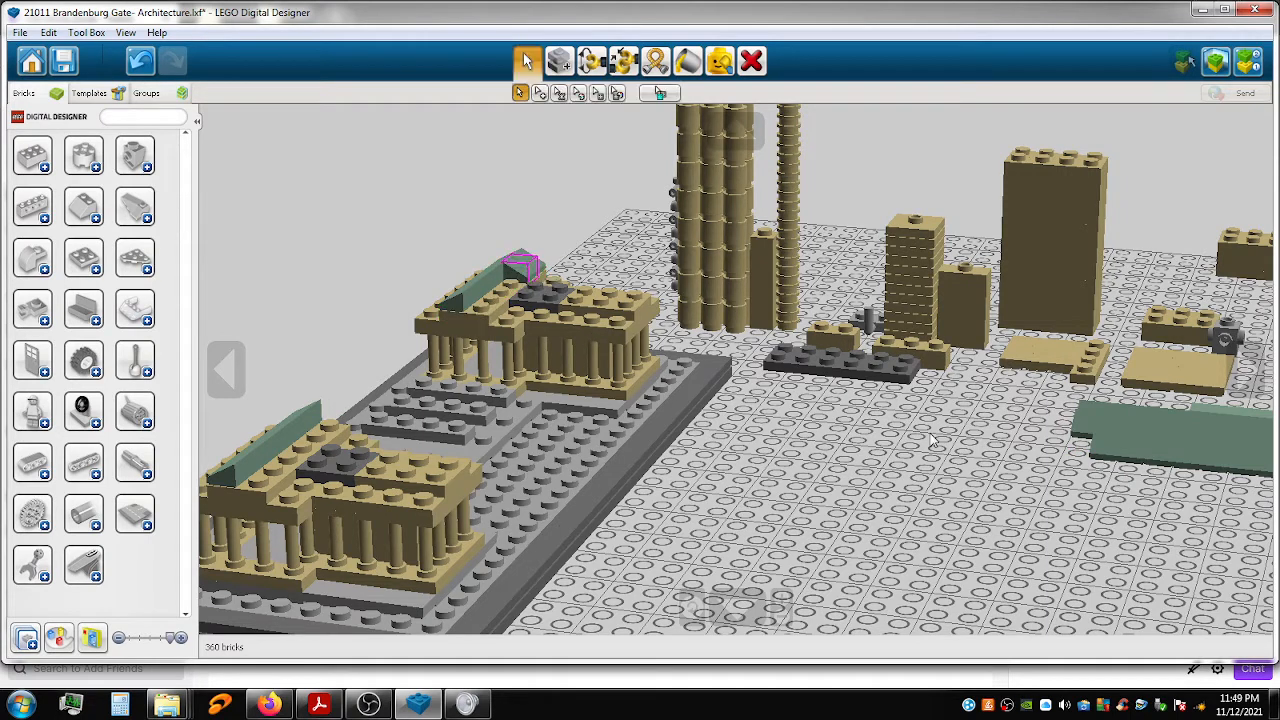
drag(939, 456, 522, 277)
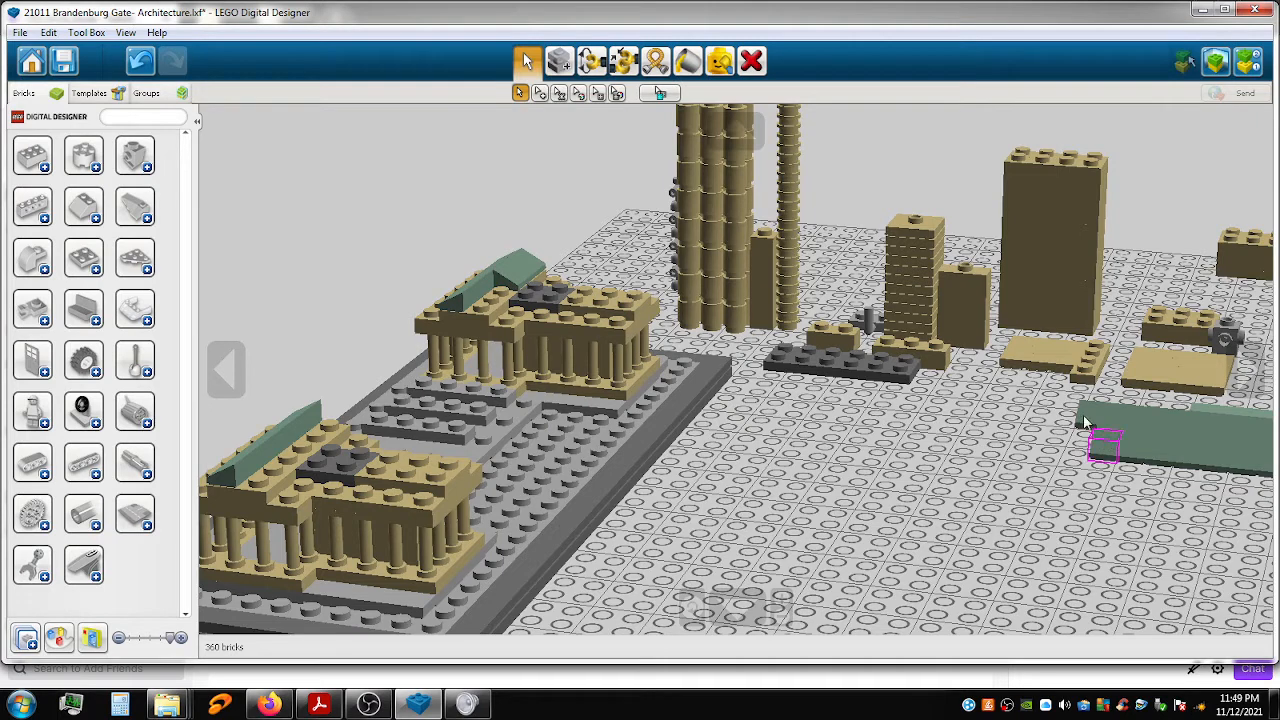
drag(1080, 432, 525, 292)
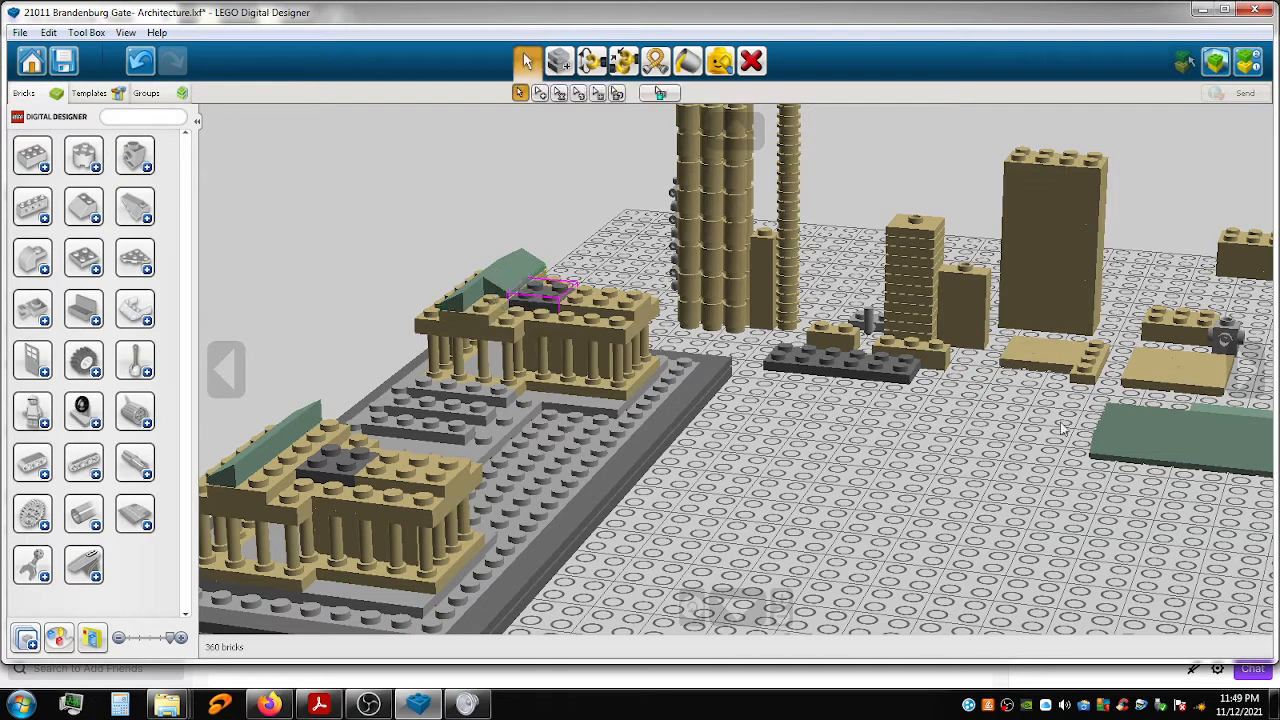
drag(1112, 449, 492, 296)
key(Right)
key(Right)
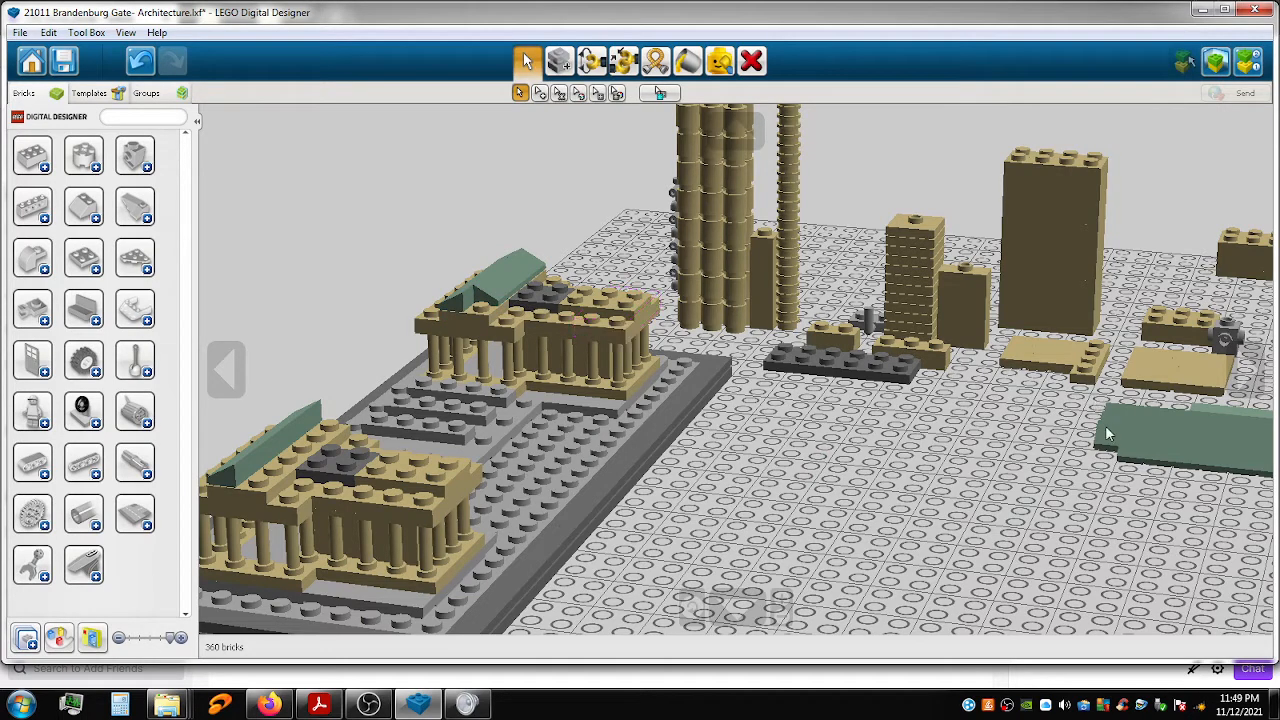
drag(1106, 437, 481, 305)
Close the near building's front gable roof with an opposing row of green slopes facing the rear section.
drag(1075, 455, 336, 425)
drag(1112, 420, 317, 429)
drag(1122, 455, 306, 441)
drag(1092, 490, 322, 455)
drag(1056, 478, 290, 460)
drag(1142, 418, 1027, 511)
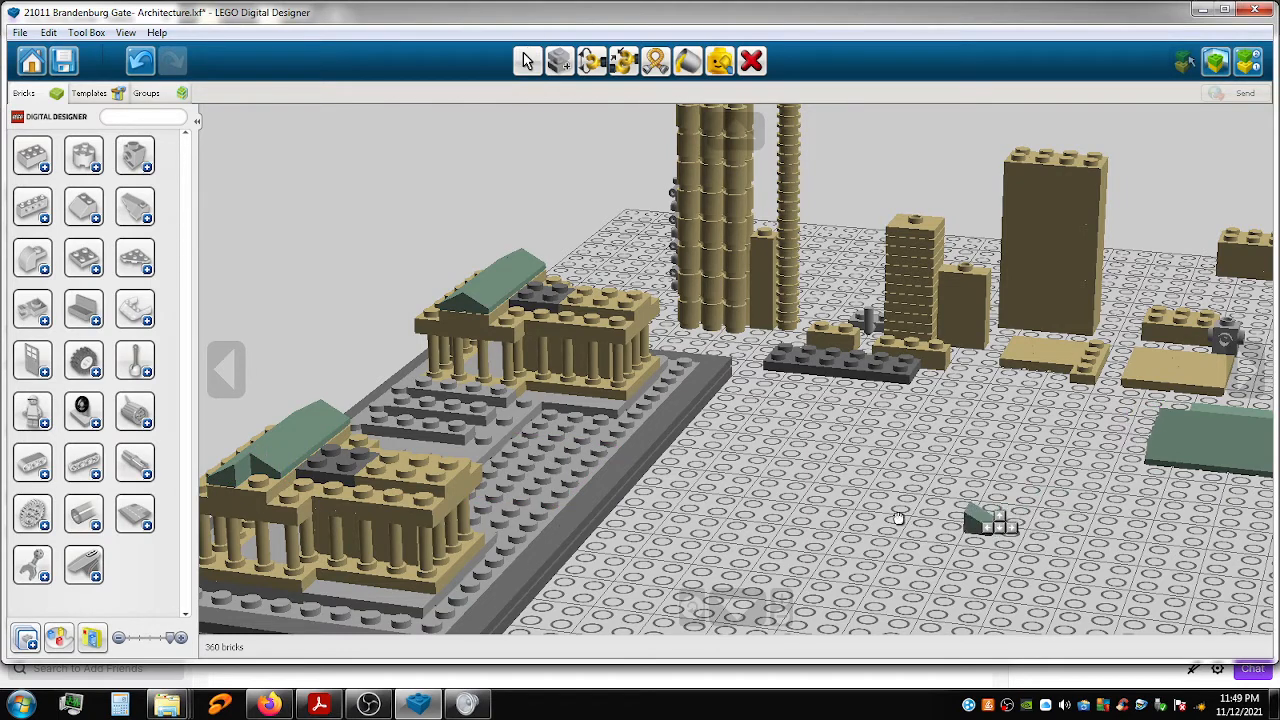
click(265, 478)
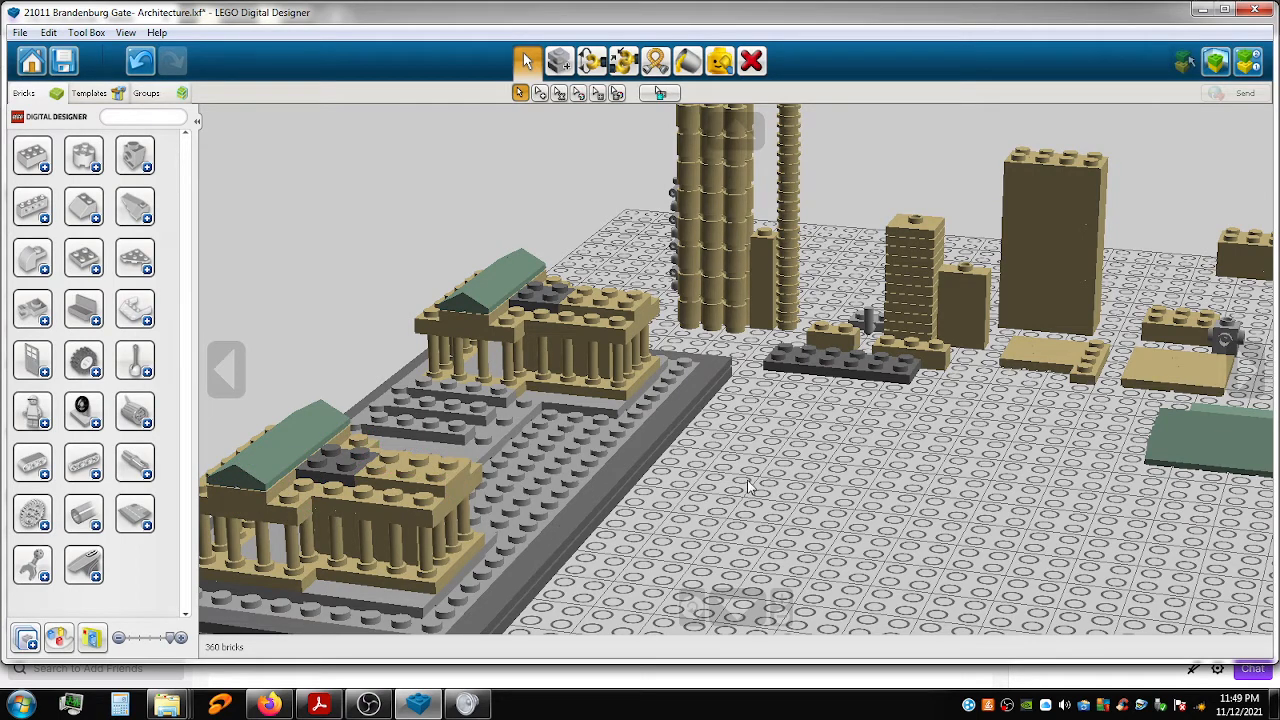
Start a row of green slopes on the far building's rear roof with two pieces running away from the front gable.
right_drag(628, 466, 580, 478)
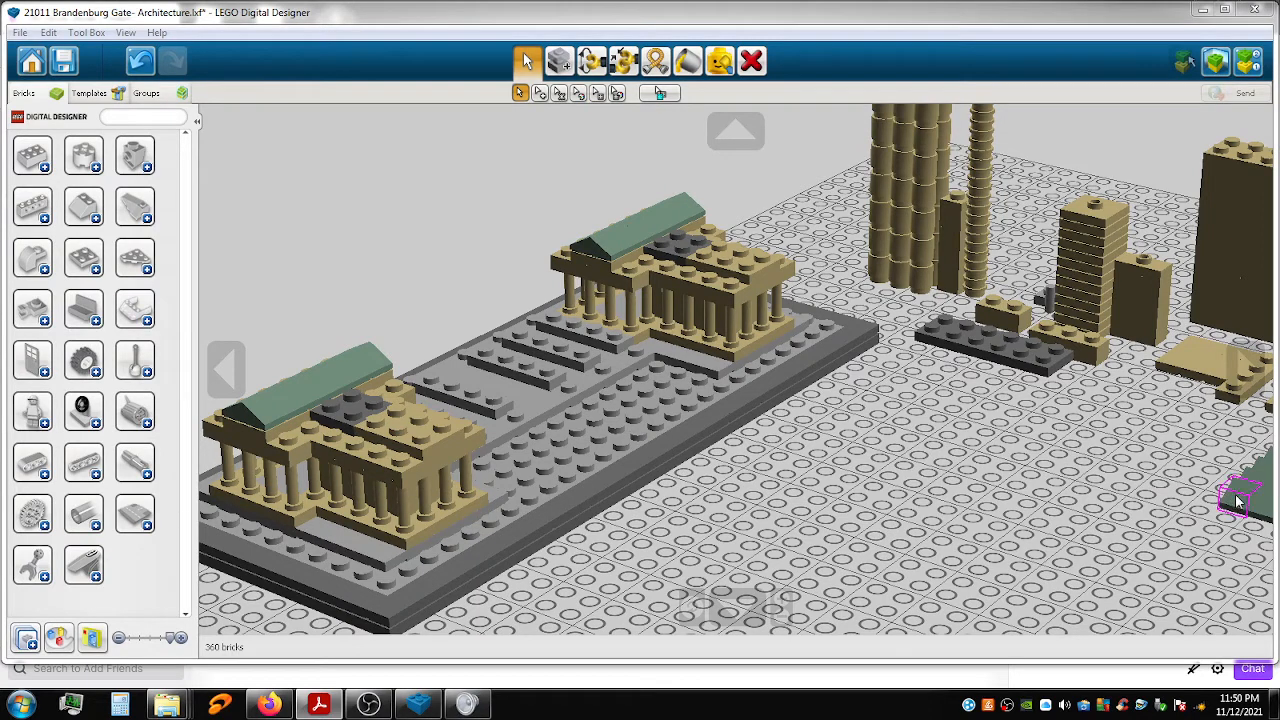
drag(1244, 496, 684, 231)
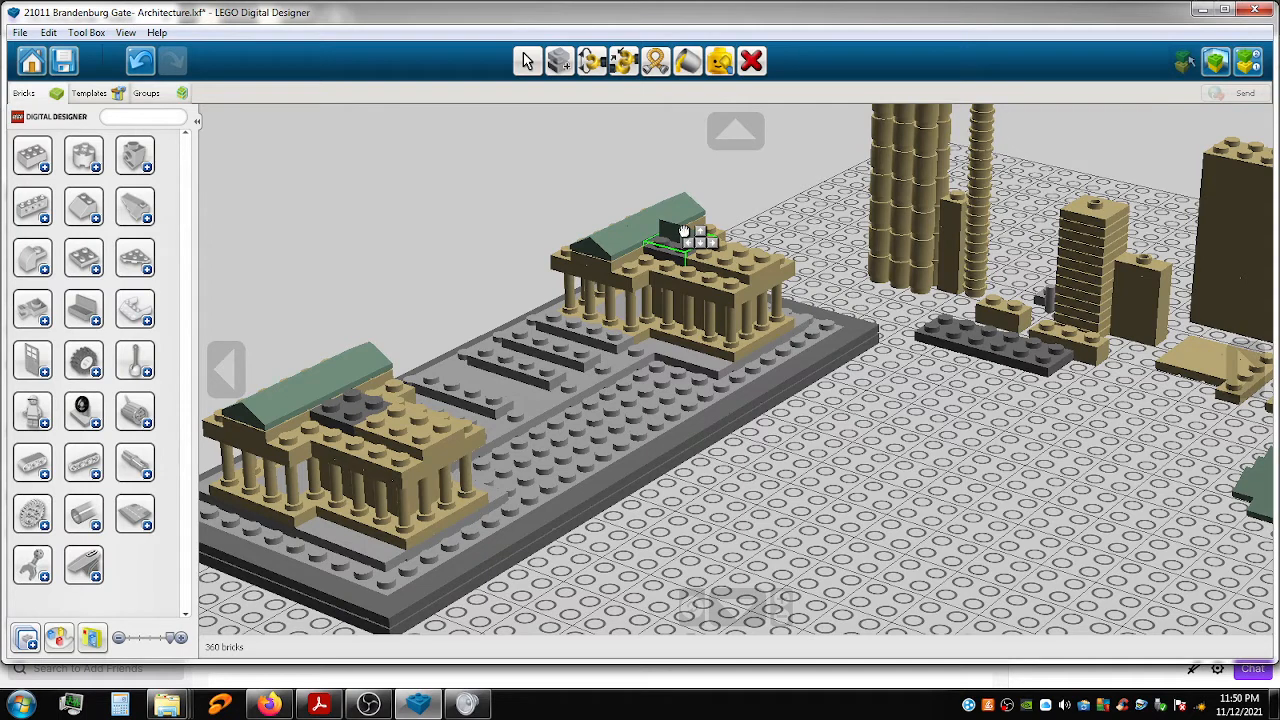
mouse_move(684, 231)
mouse_down()
mouse_move(712, 232)
mouse_move(690, 237)
mouse_up()
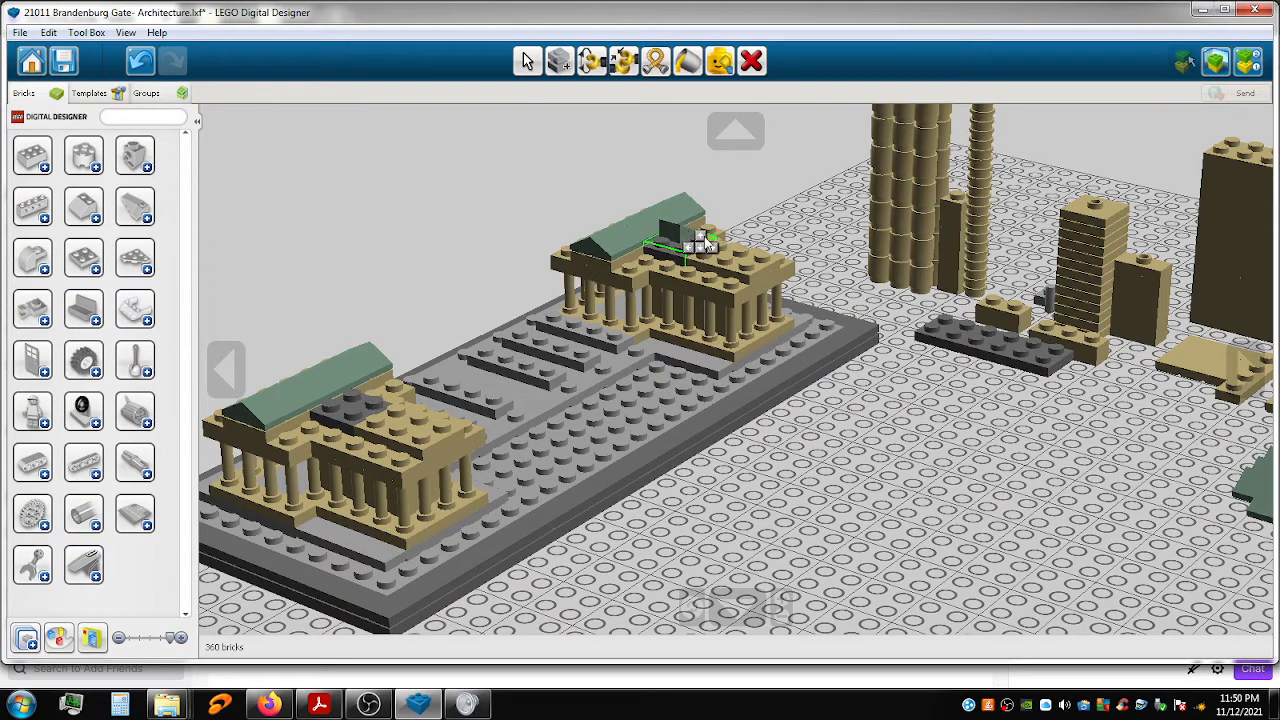
click(703, 240)
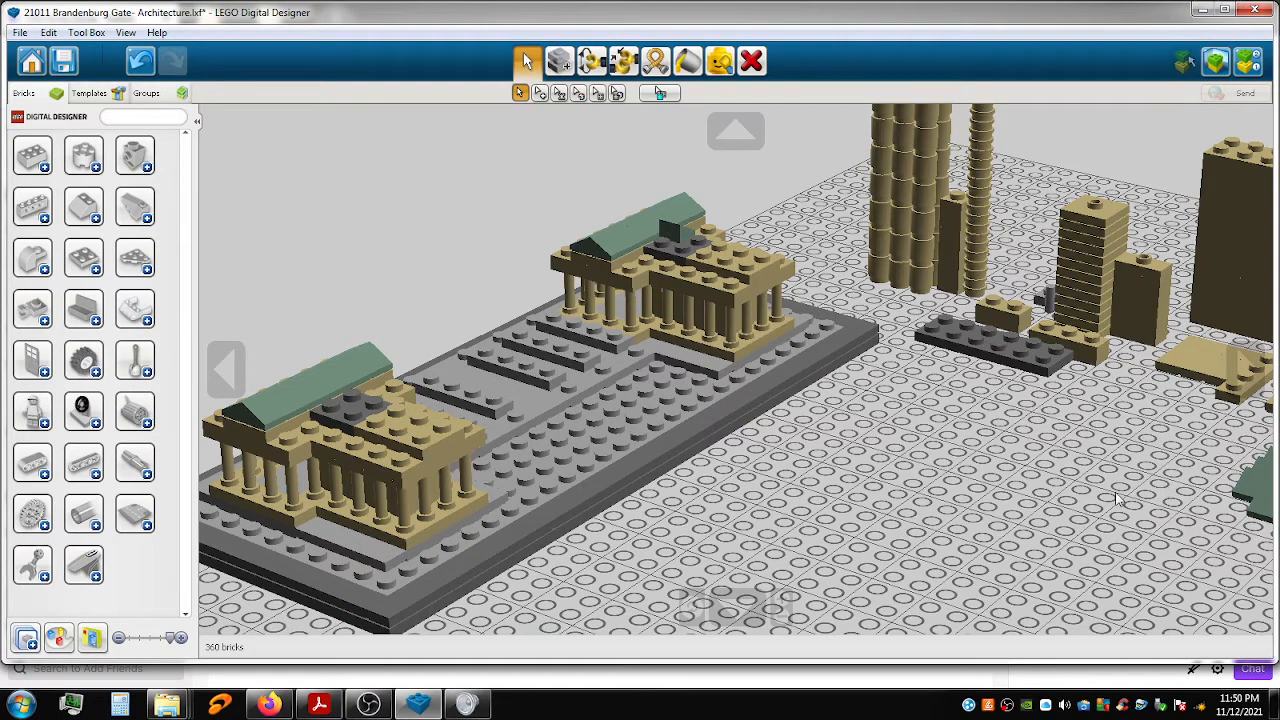
middle_drag(1118, 500, 1076, 490)
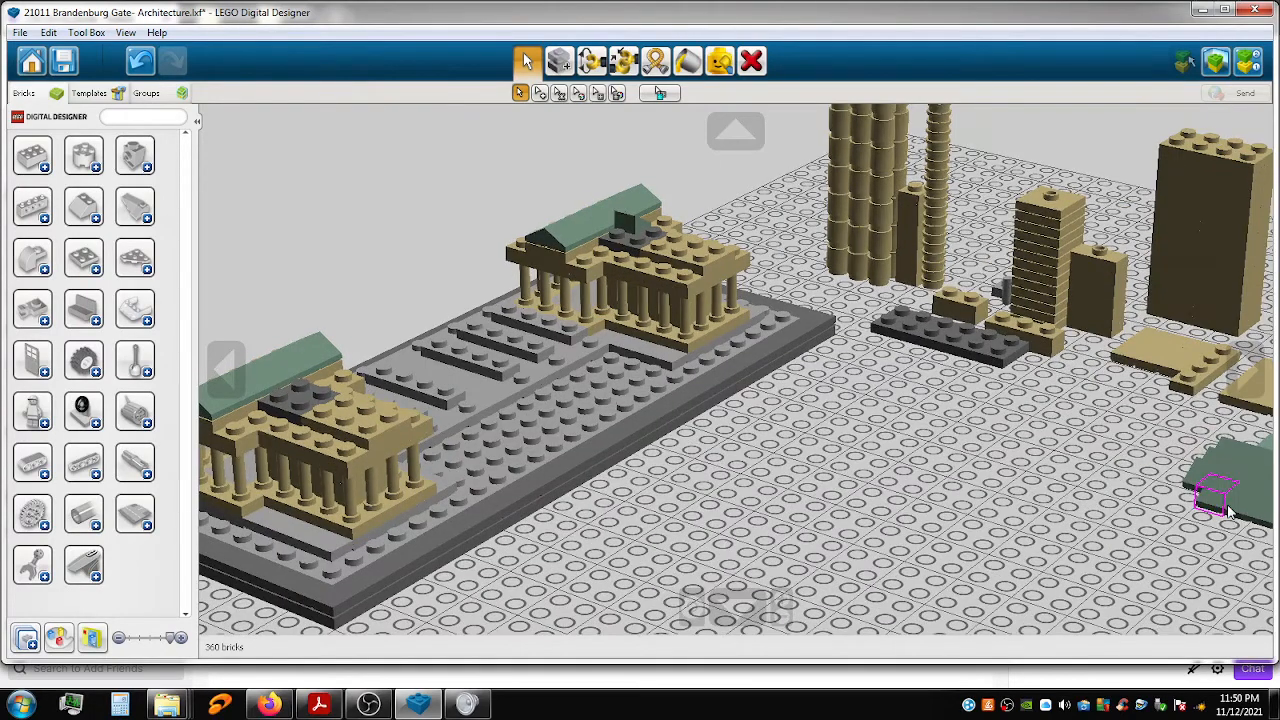
scroll(1230, 512, down, 1)
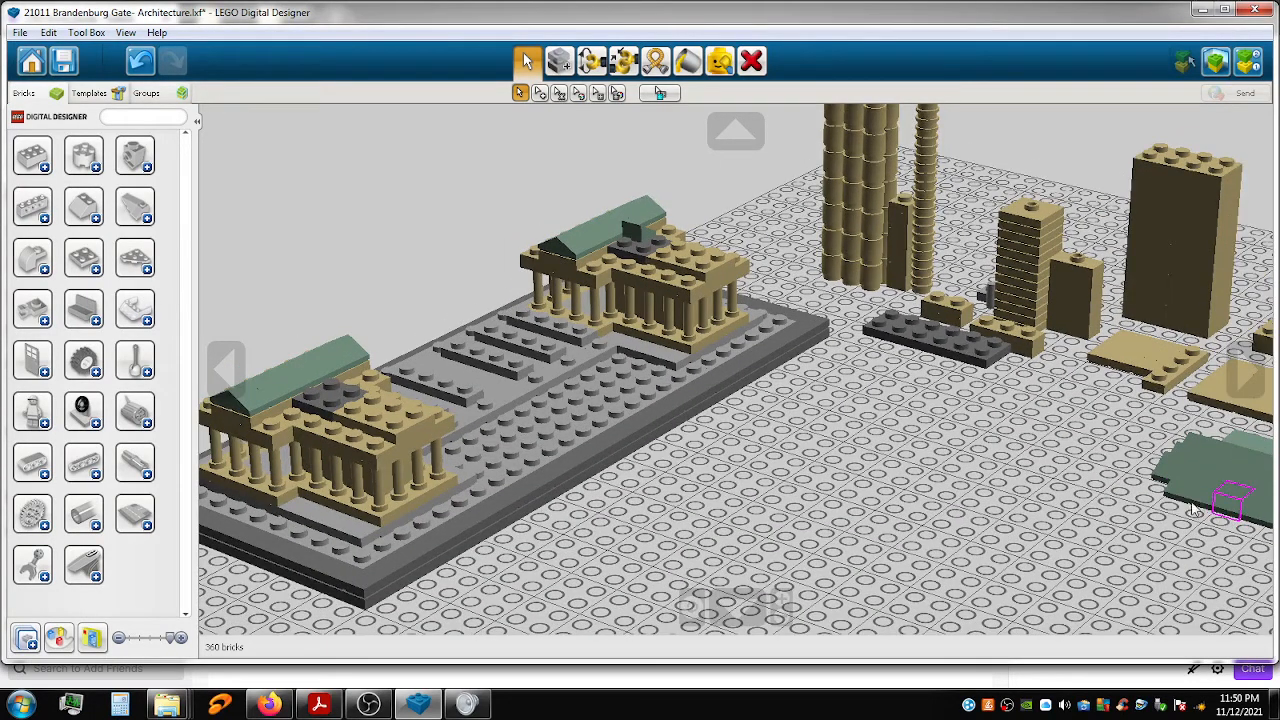
drag(990, 465, 968, 461)
key(Right)
key(Right)
drag(899, 429, 657, 238)
Extend the far building's rear roof row with two more green slopes in line with the existing ones.
drag(1127, 462, 677, 242)
key(ctrl+z)
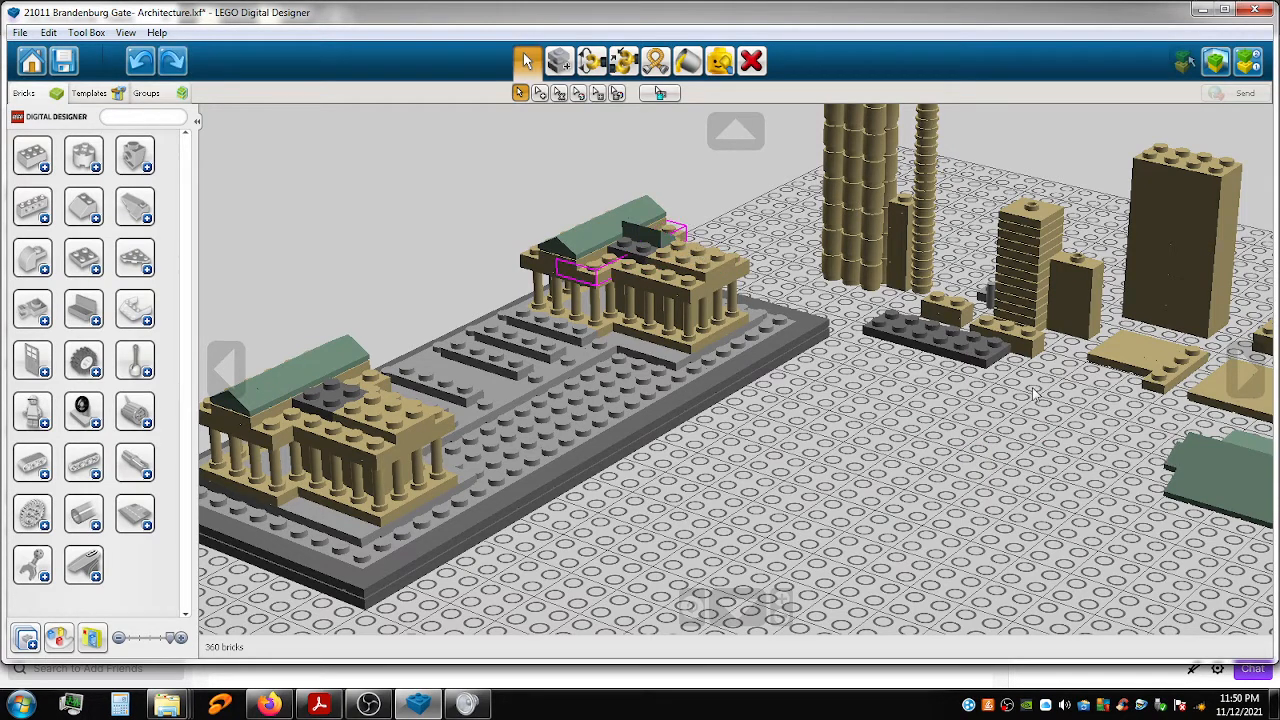
drag(1168, 465, 685, 247)
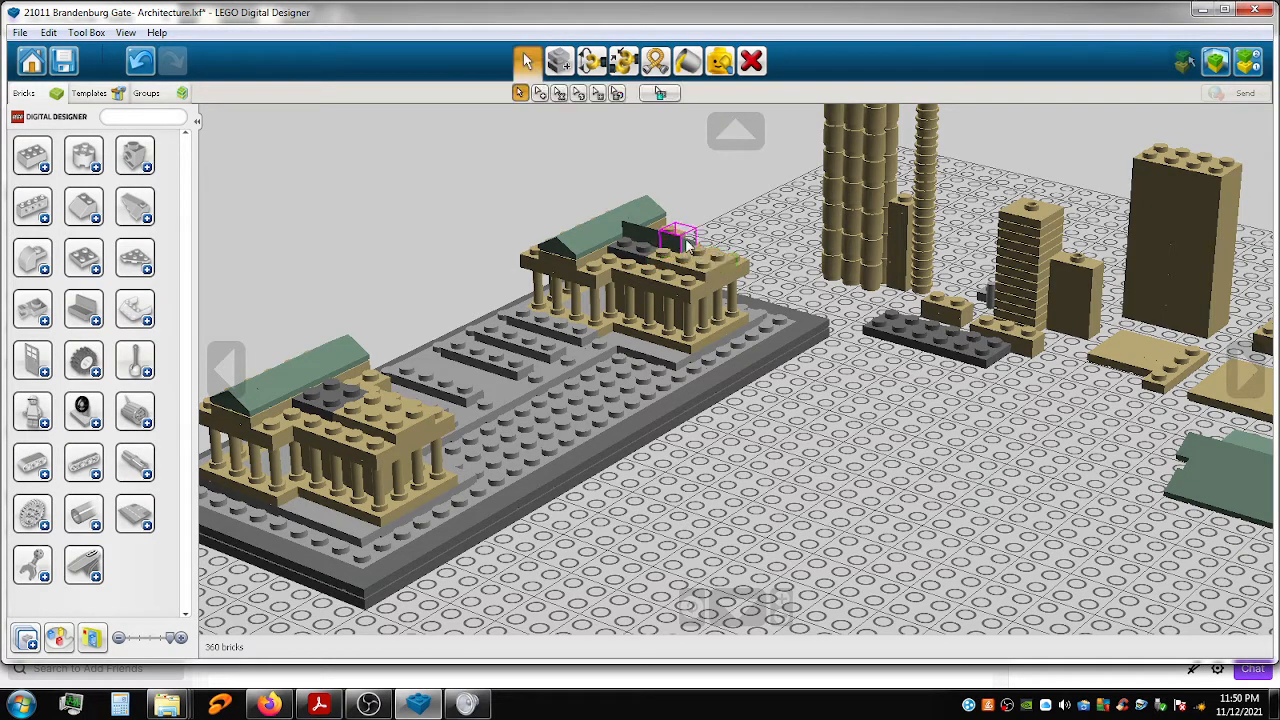
drag(1085, 458, 705, 249)
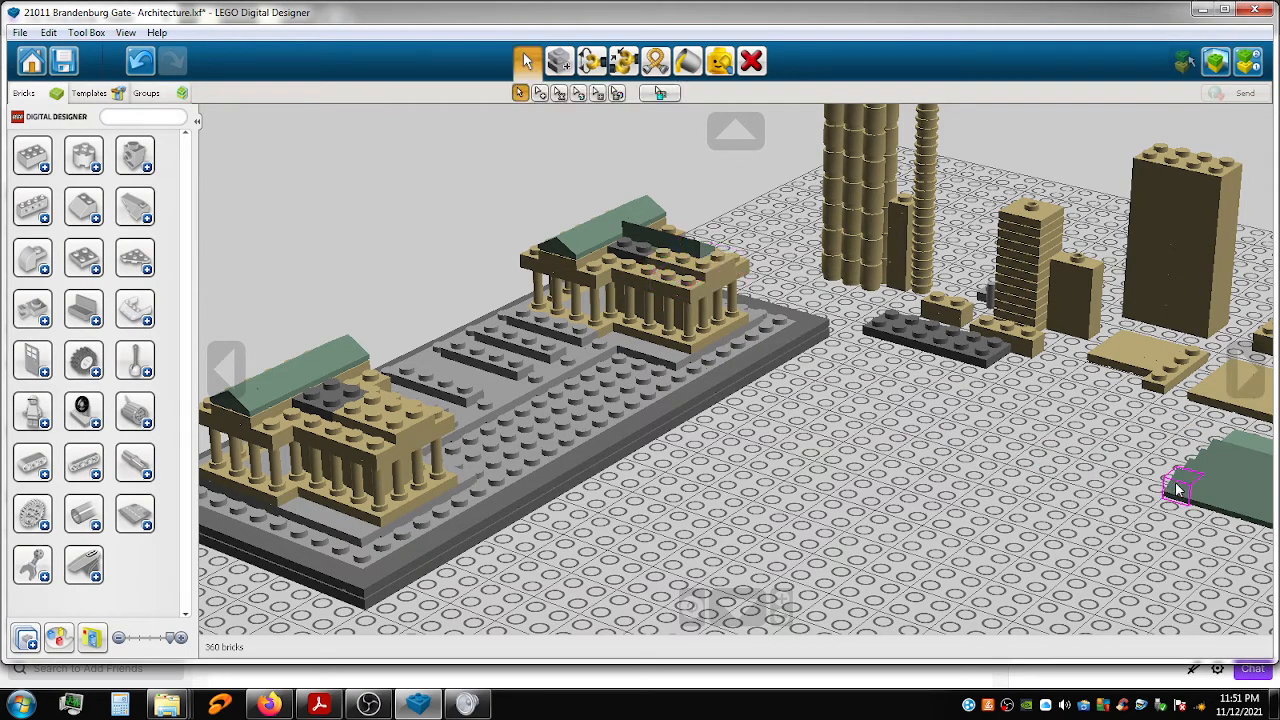
drag(1180, 487, 717, 259)
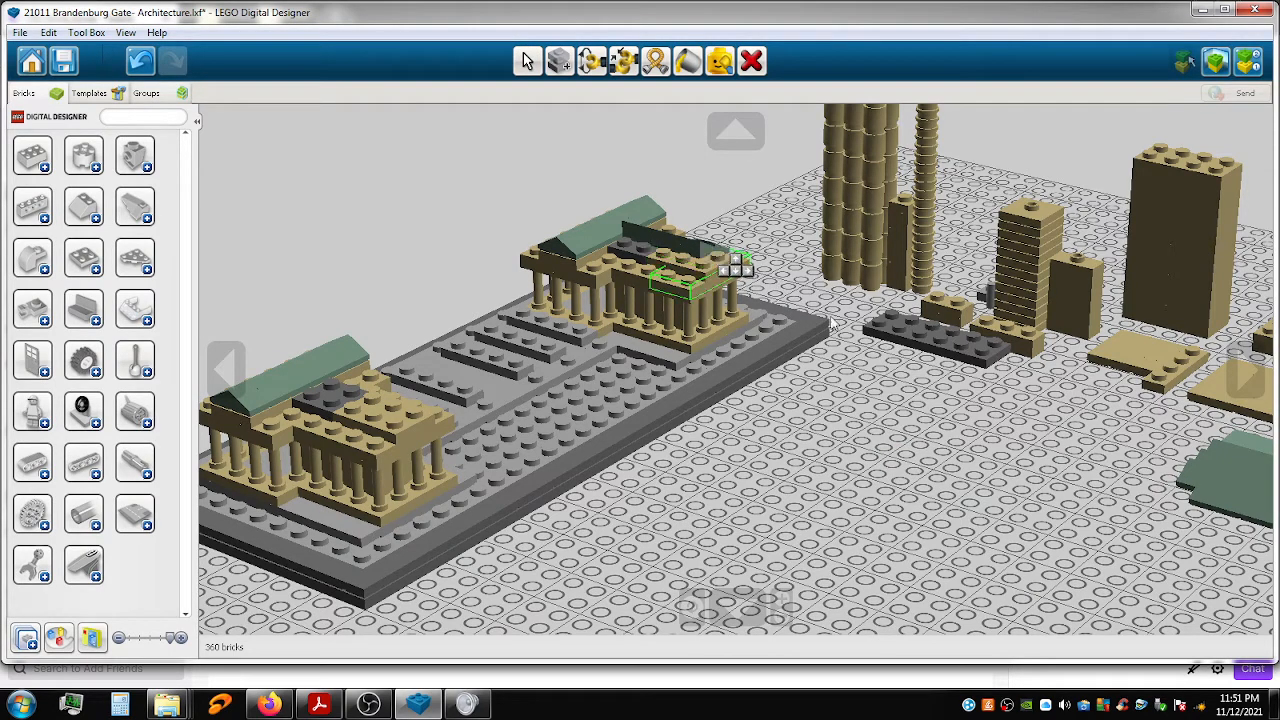
click(780, 287)
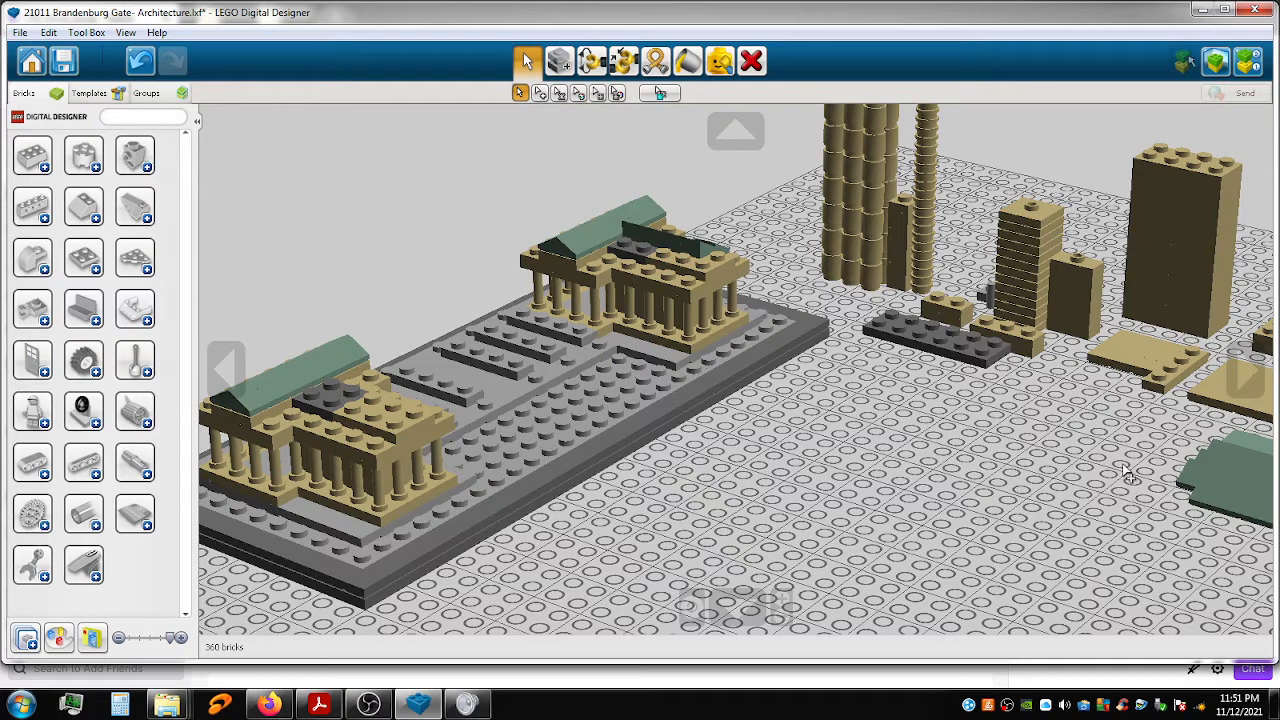
key(ctrl+z)
drag(1200, 447, 720, 259)
key(ctrl+z)
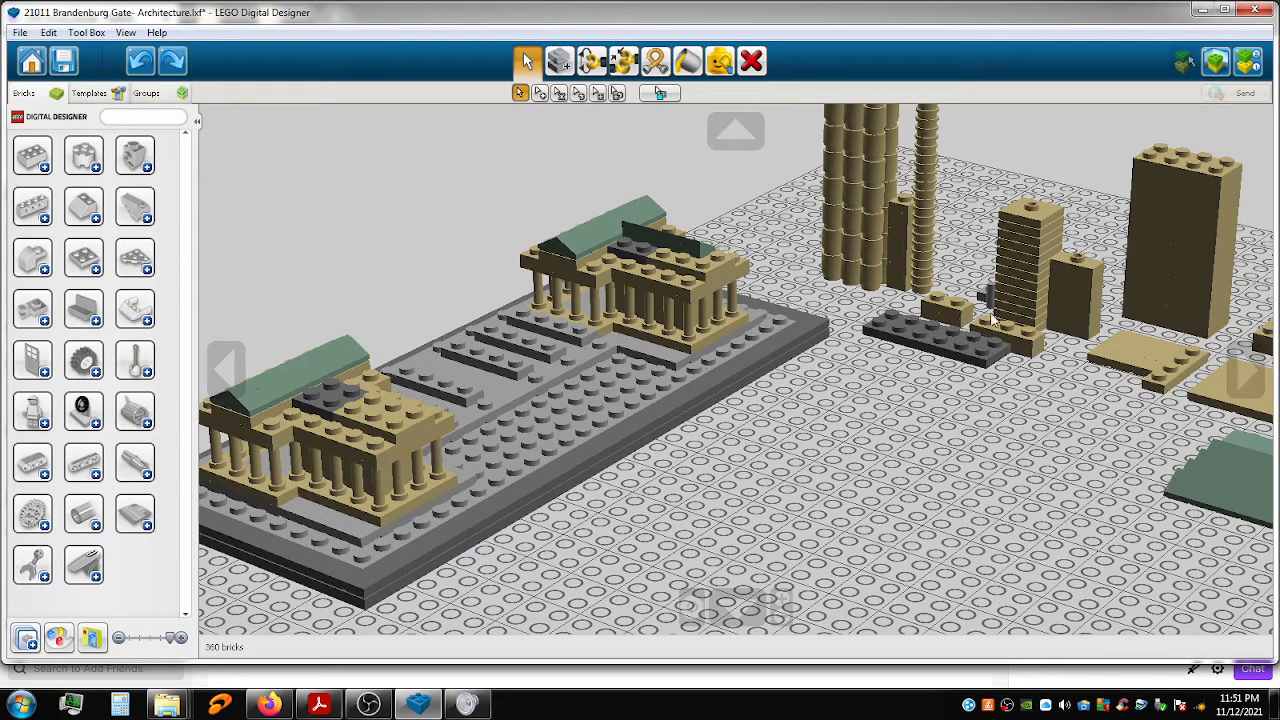
Finish the far building's rear roof row with one green slope and start the near building's matching row with three slopes.
drag(1177, 492, 716, 264)
drag(1188, 480, 348, 382)
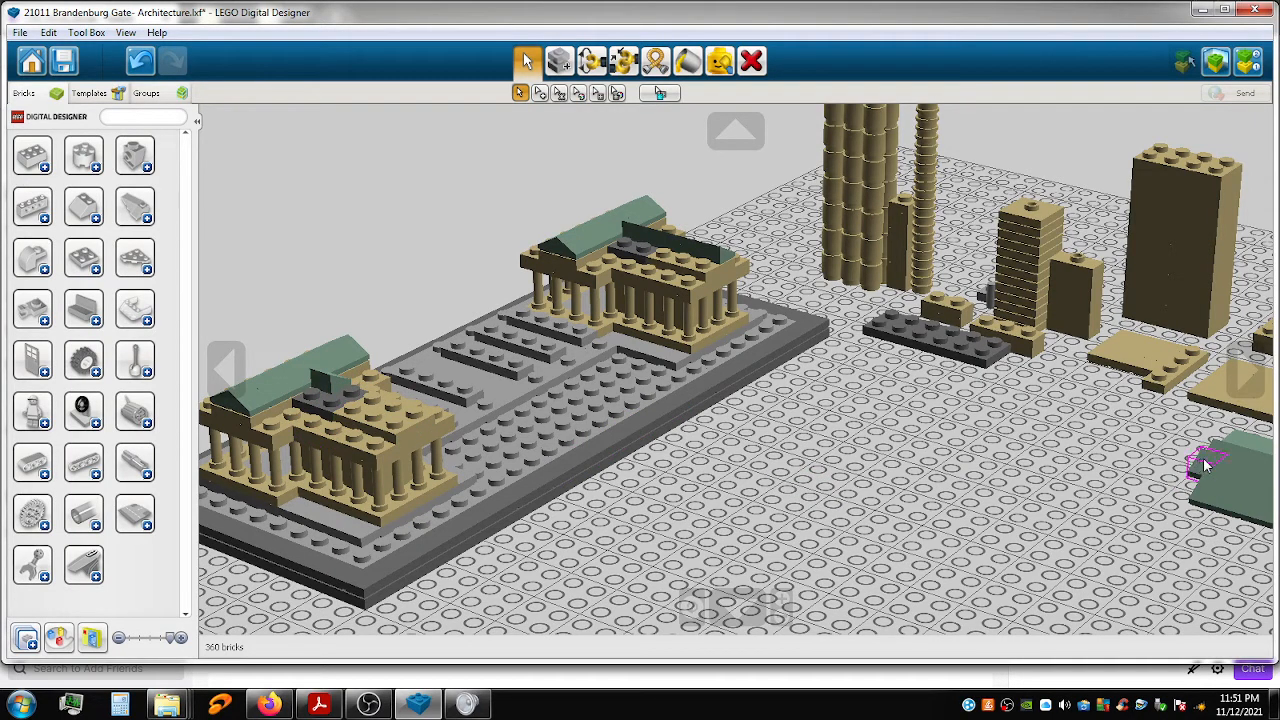
drag(1091, 490, 360, 392)
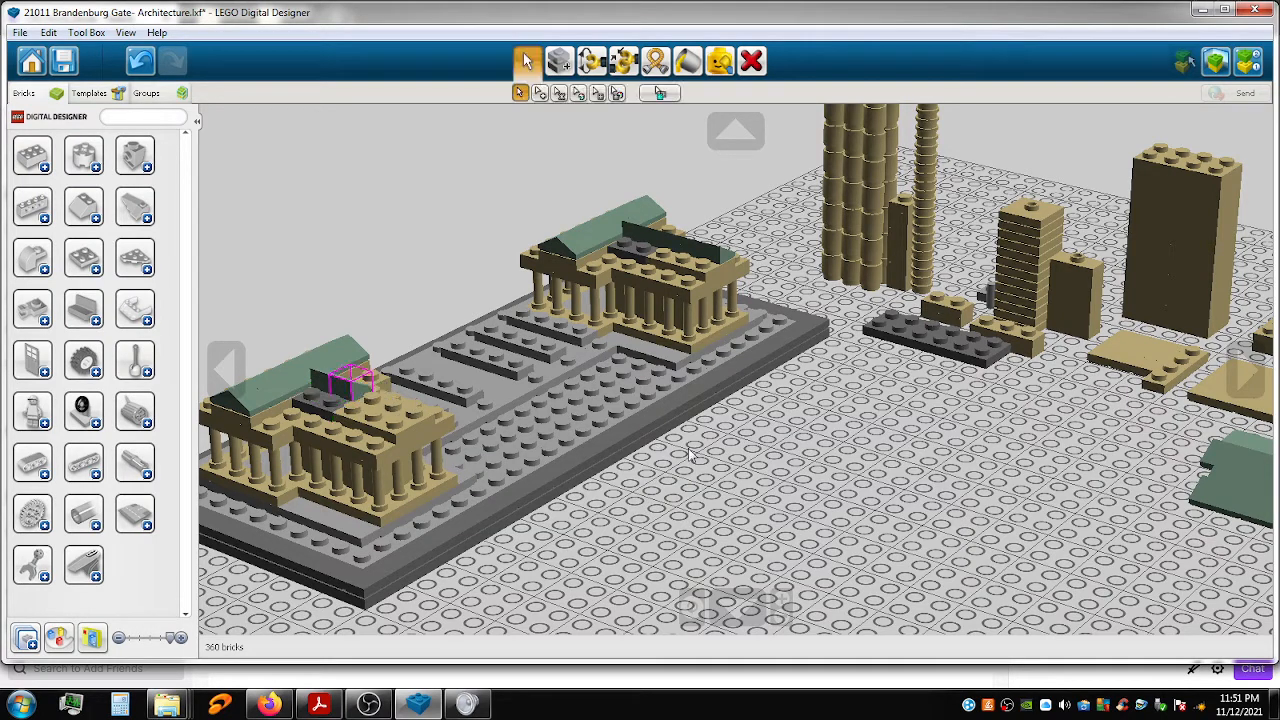
drag(1205, 490, 372, 398)
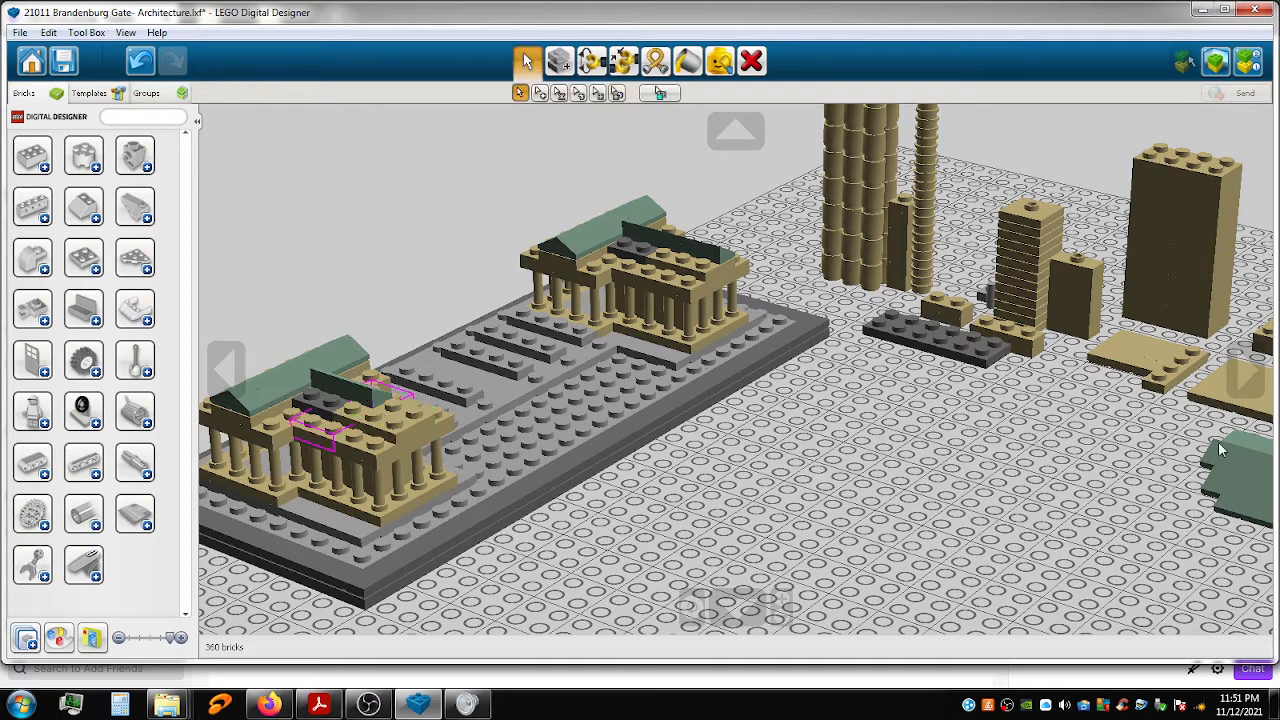
Extend the near building's rear roof row to the roof's end with two more green slopes.
drag(1147, 482, 985, 492)
key(Right)
key(Right)
key(Right)
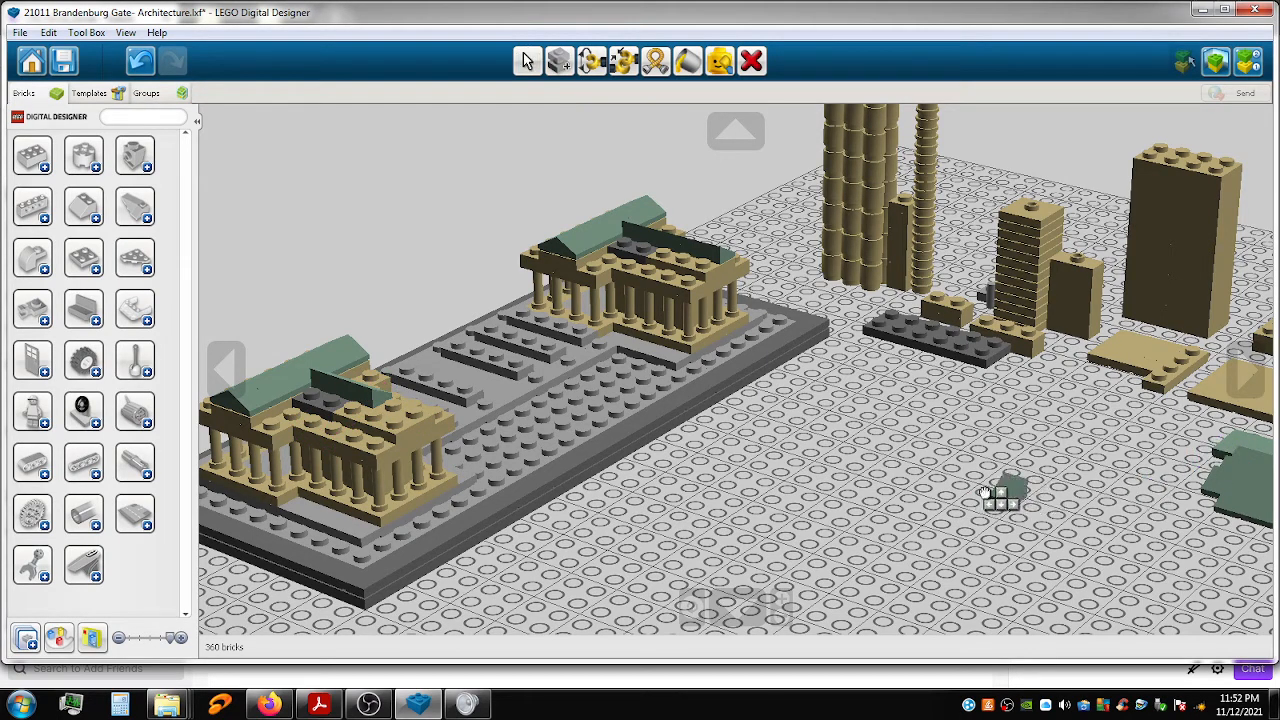
drag(692, 468, 396, 405)
drag(1210, 487, 418, 420)
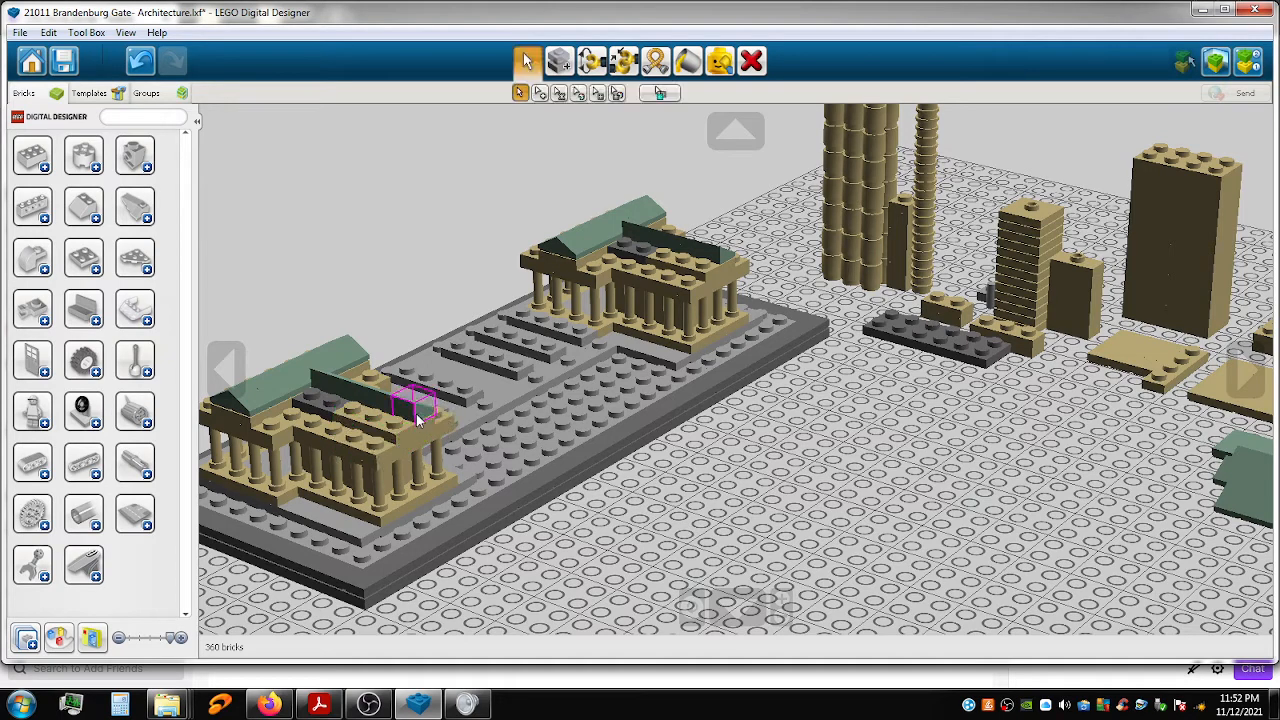
Complete the facing side of the far building's projecting wing roof with five green slopes in a row.
drag(1222, 474, 621, 240)
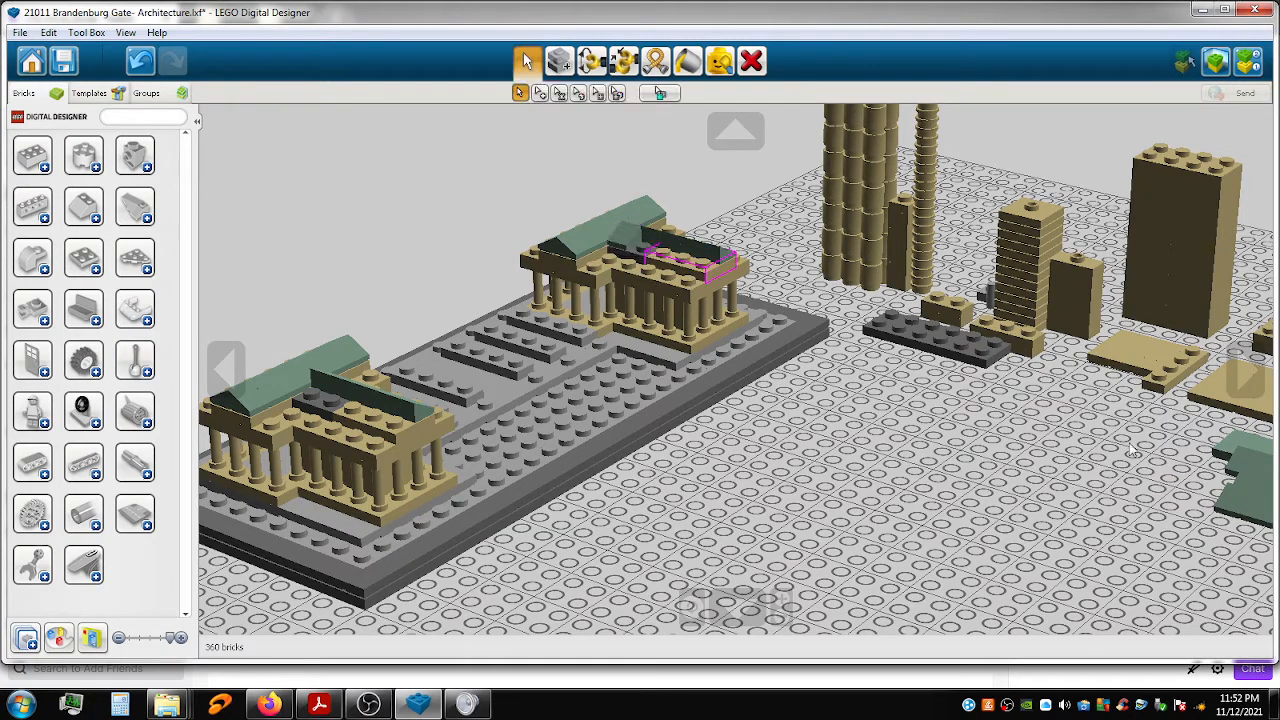
drag(1220, 458, 642, 245)
drag(1232, 503, 660, 246)
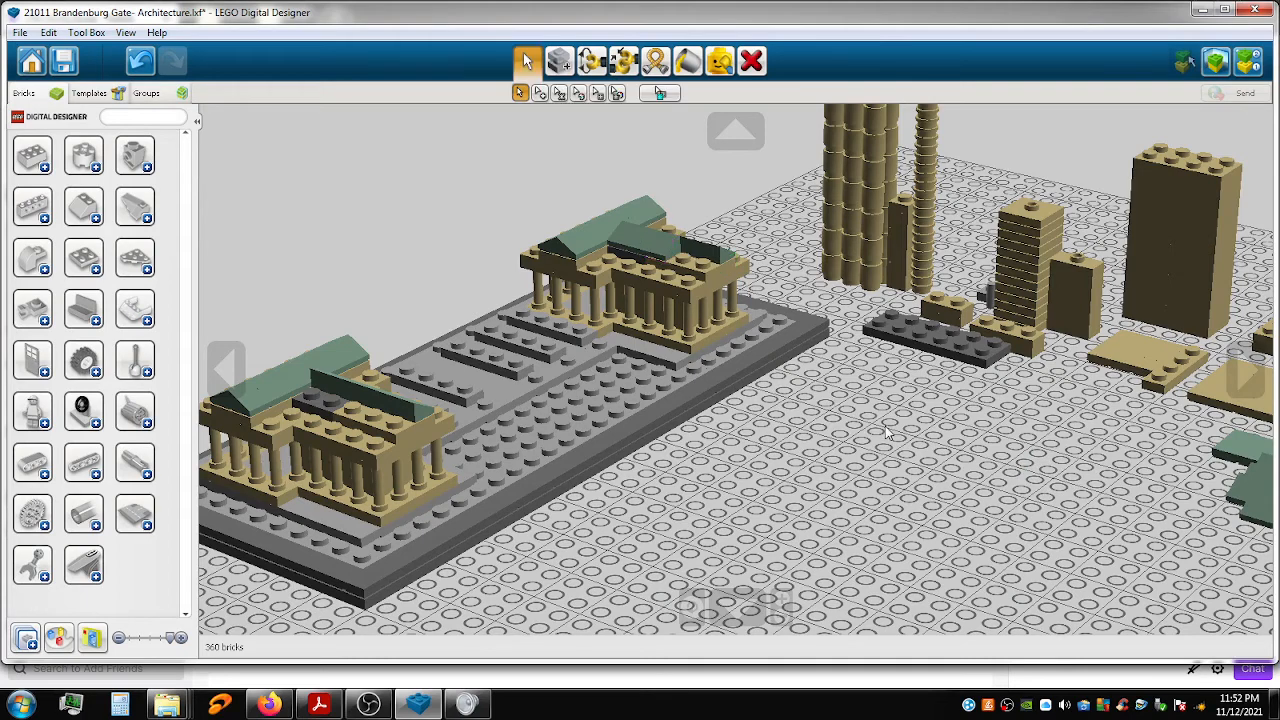
scroll(888, 433, down, 1)
drag(1090, 495, 685, 262)
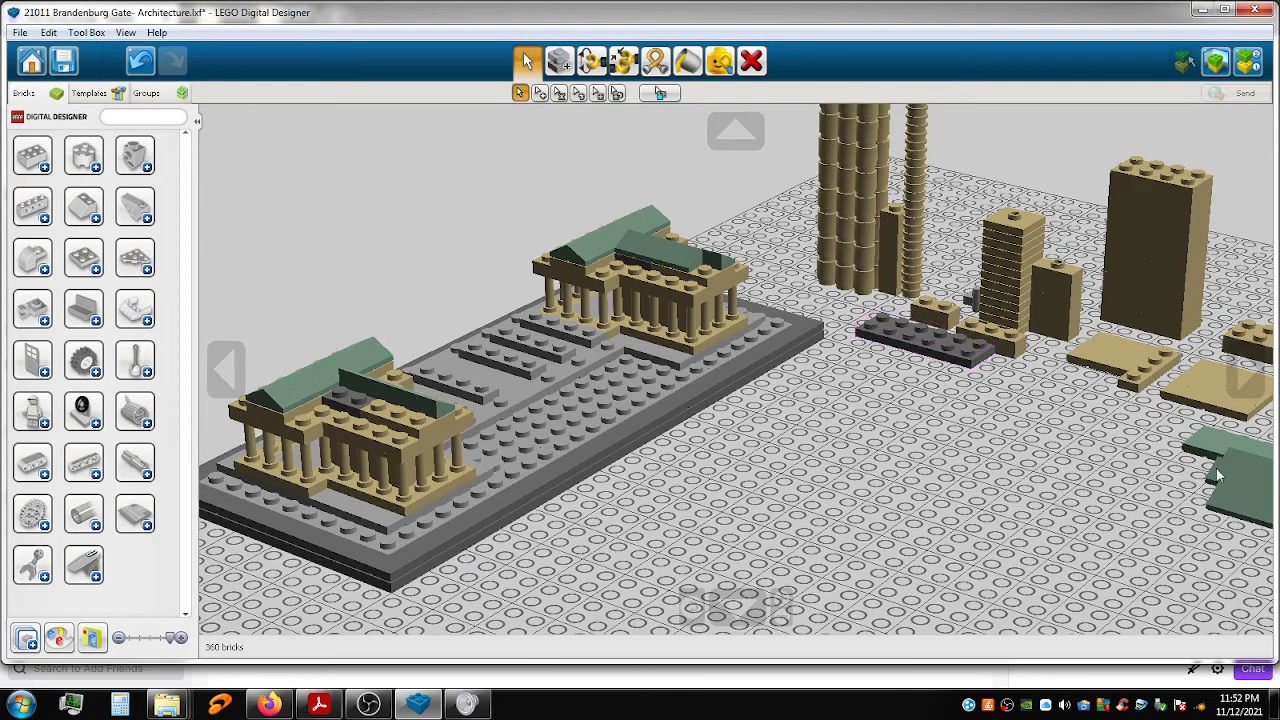
drag(848, 477, 700, 270)
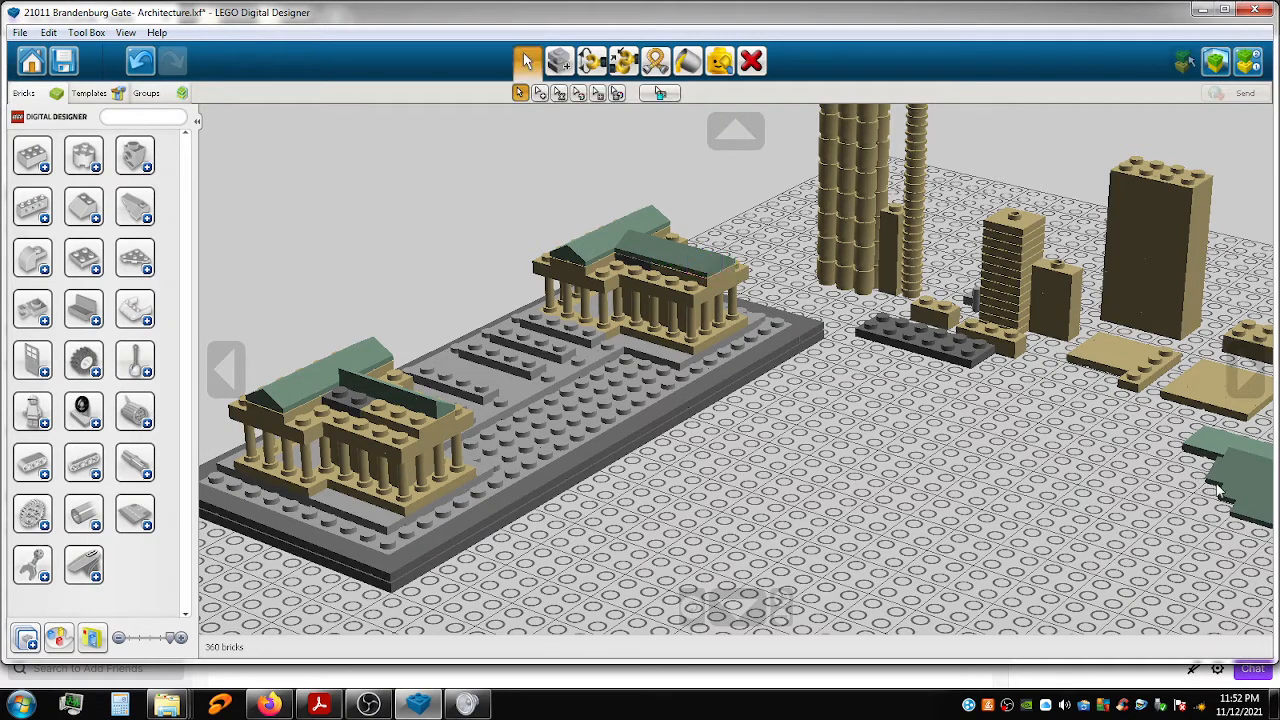
Complete the facing side of the near building's projecting wing roof with five green slopes in a row.
drag(1215, 490, 338, 386)
drag(1225, 475, 367, 398)
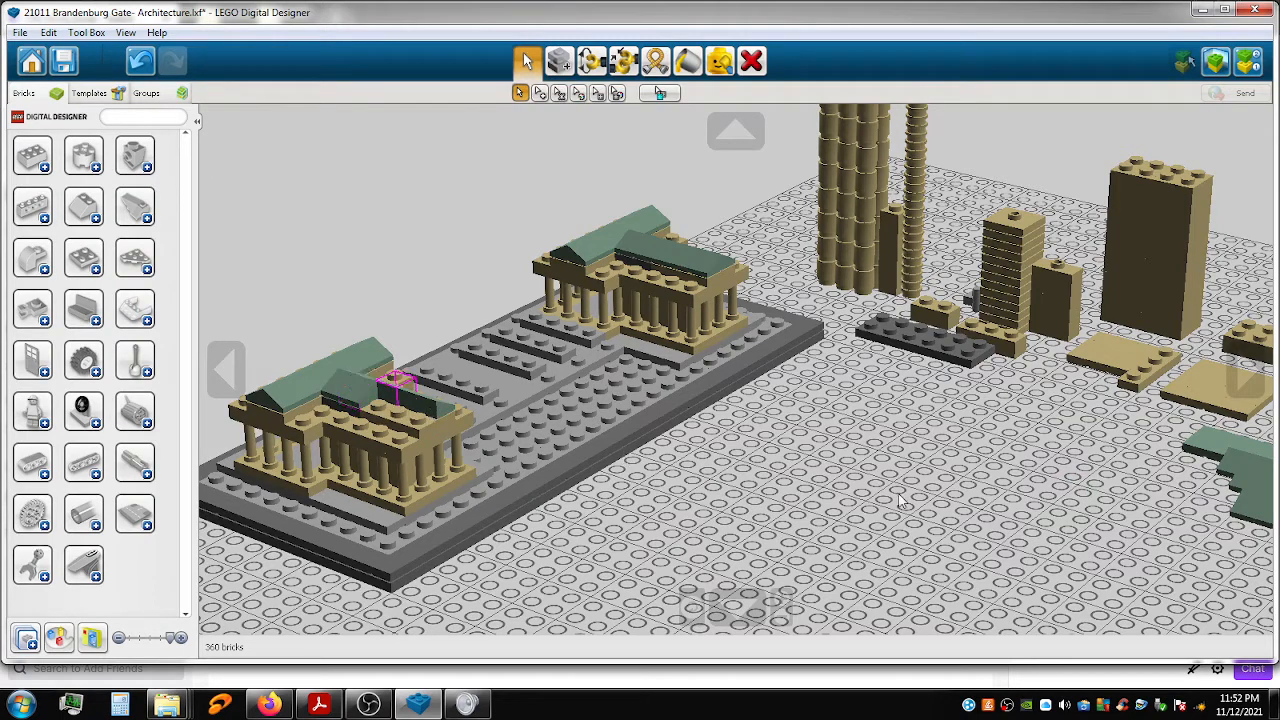
drag(1075, 505, 378, 397)
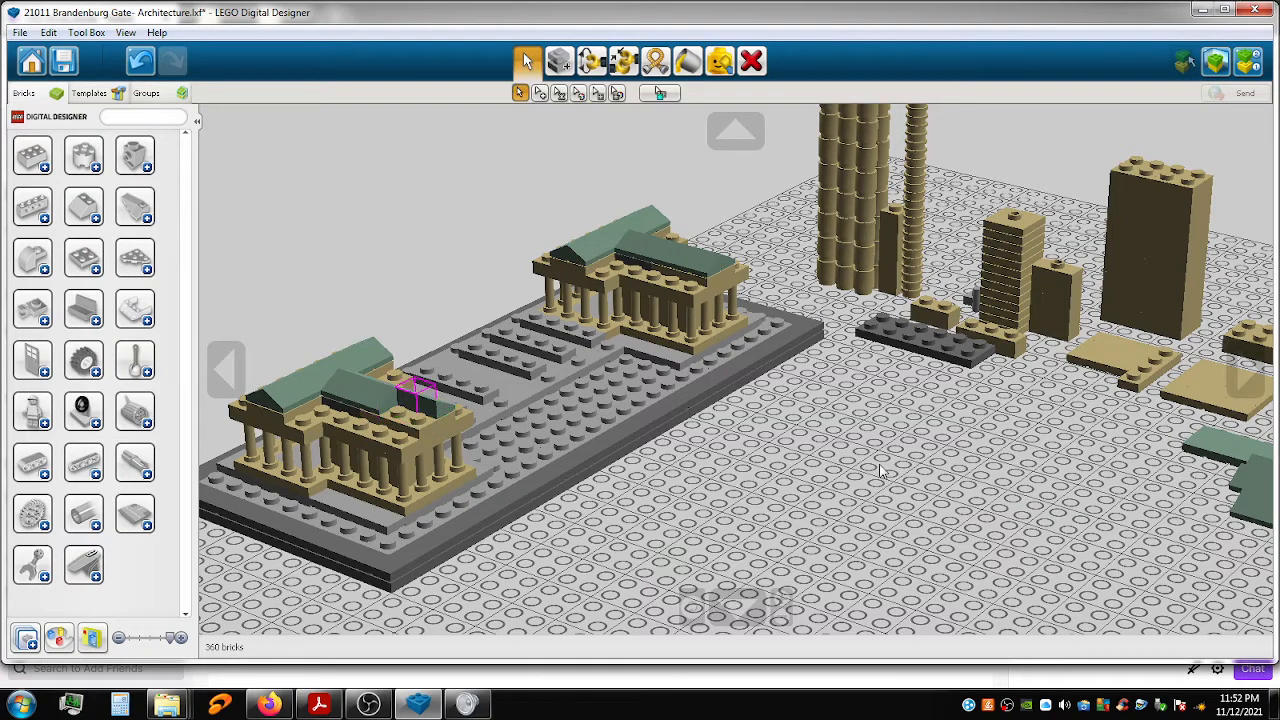
drag(1240, 482, 398, 412)
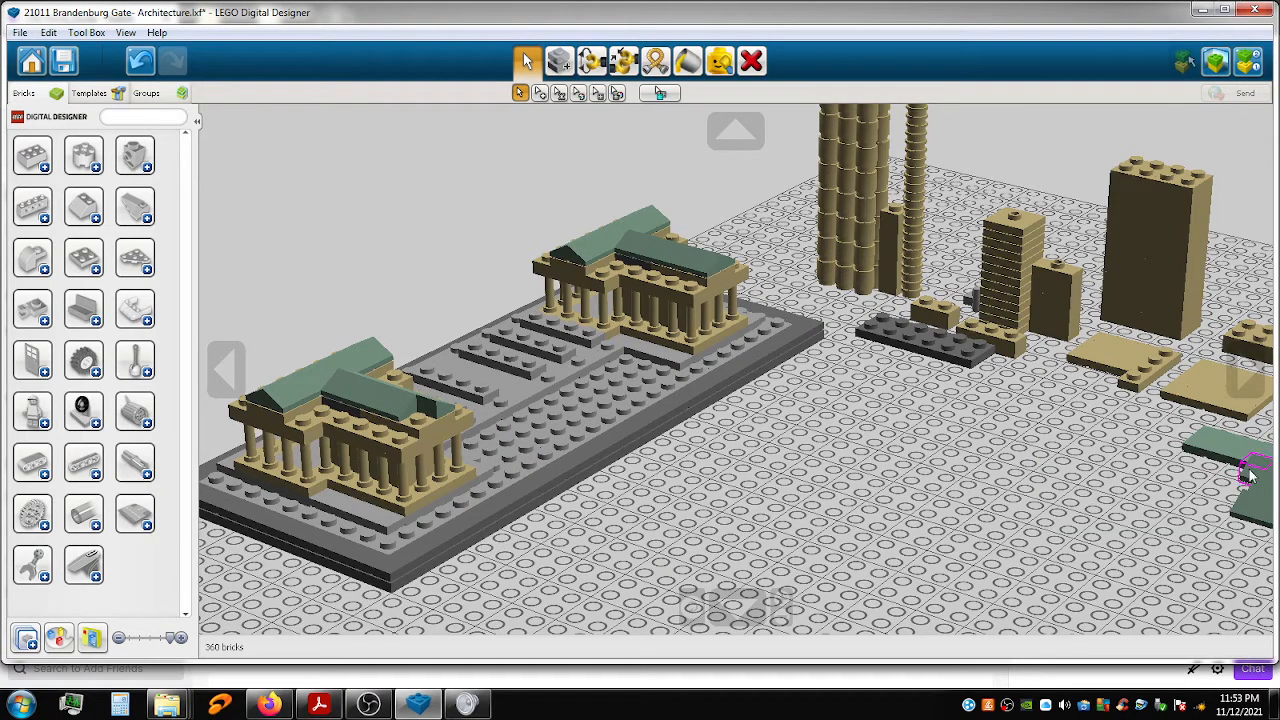
drag(1245, 476, 855, 485)
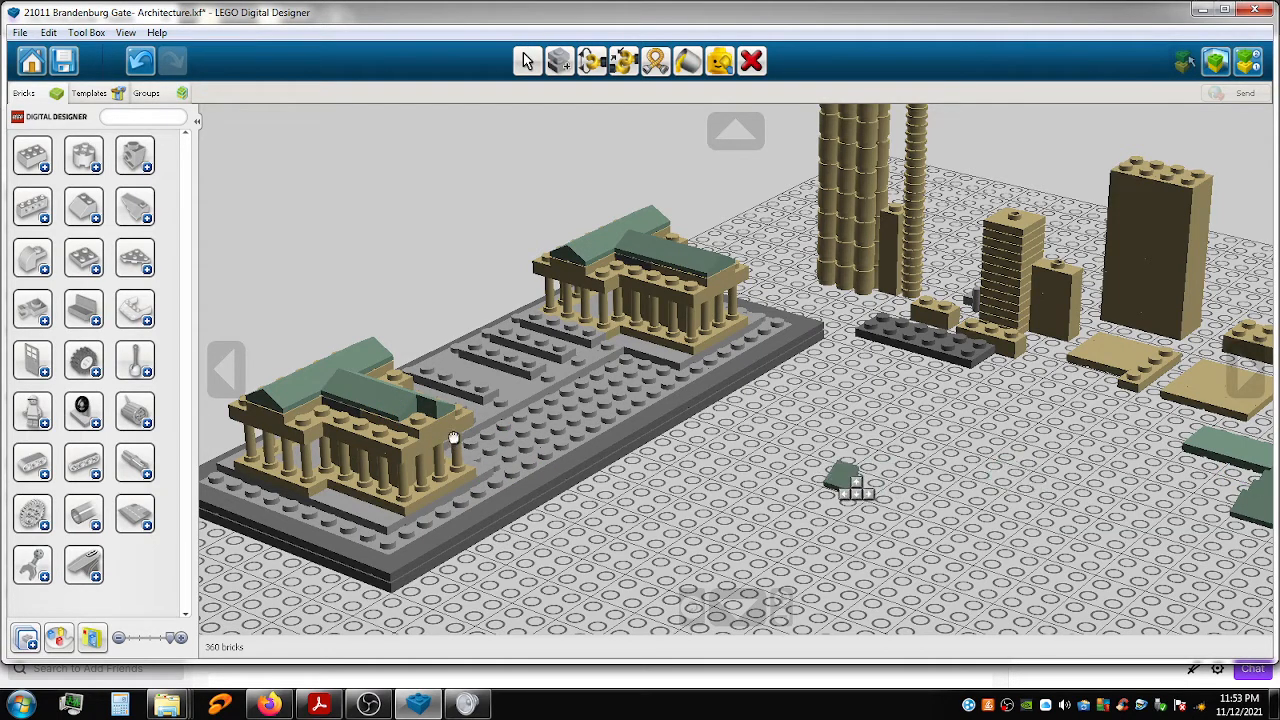
click(418, 420)
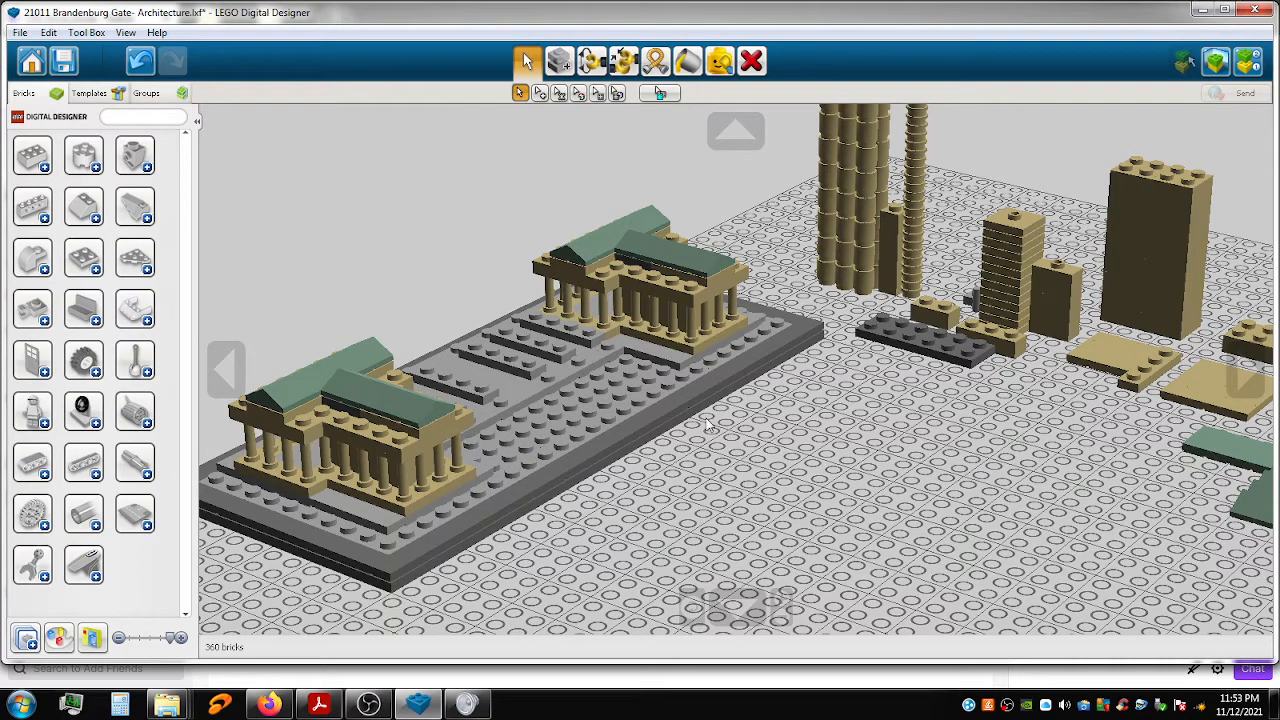
Select the two outermost rows of the loose green slope pile, rotate them together and place them behind the grey base.
right_drag(657, 386, 545, 400)
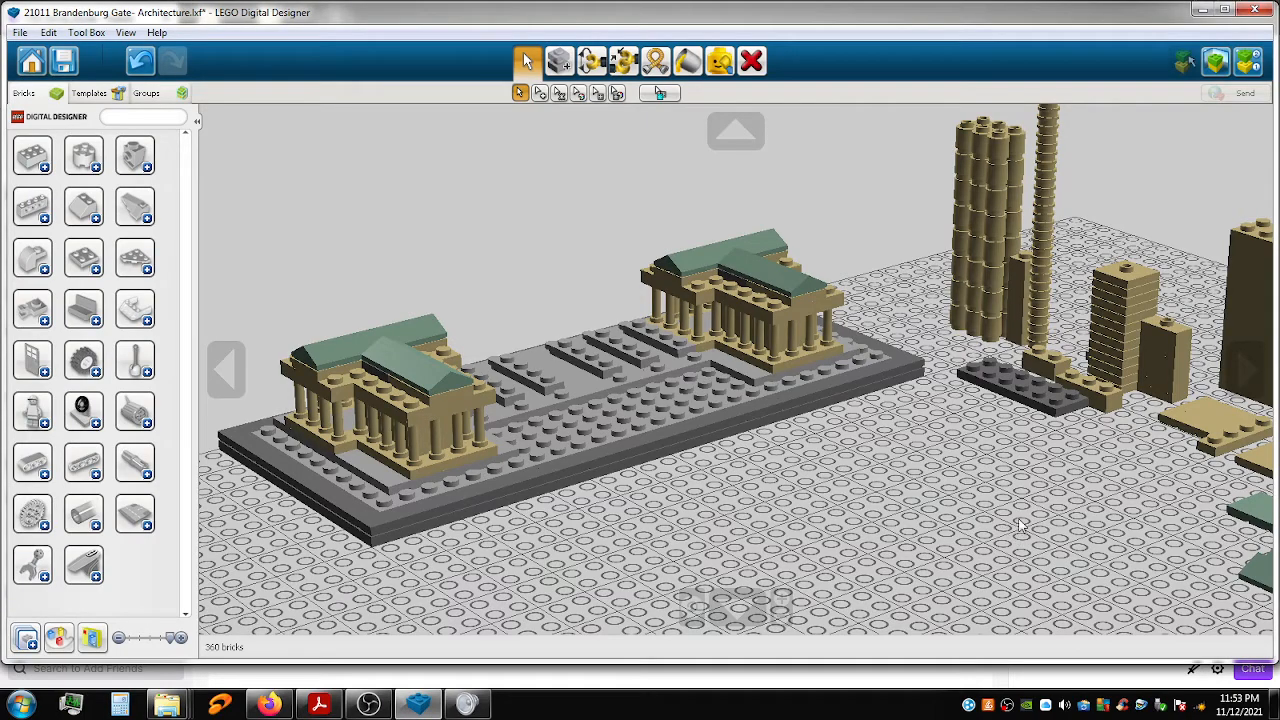
shift+right_drag(936, 498, 699, 397)
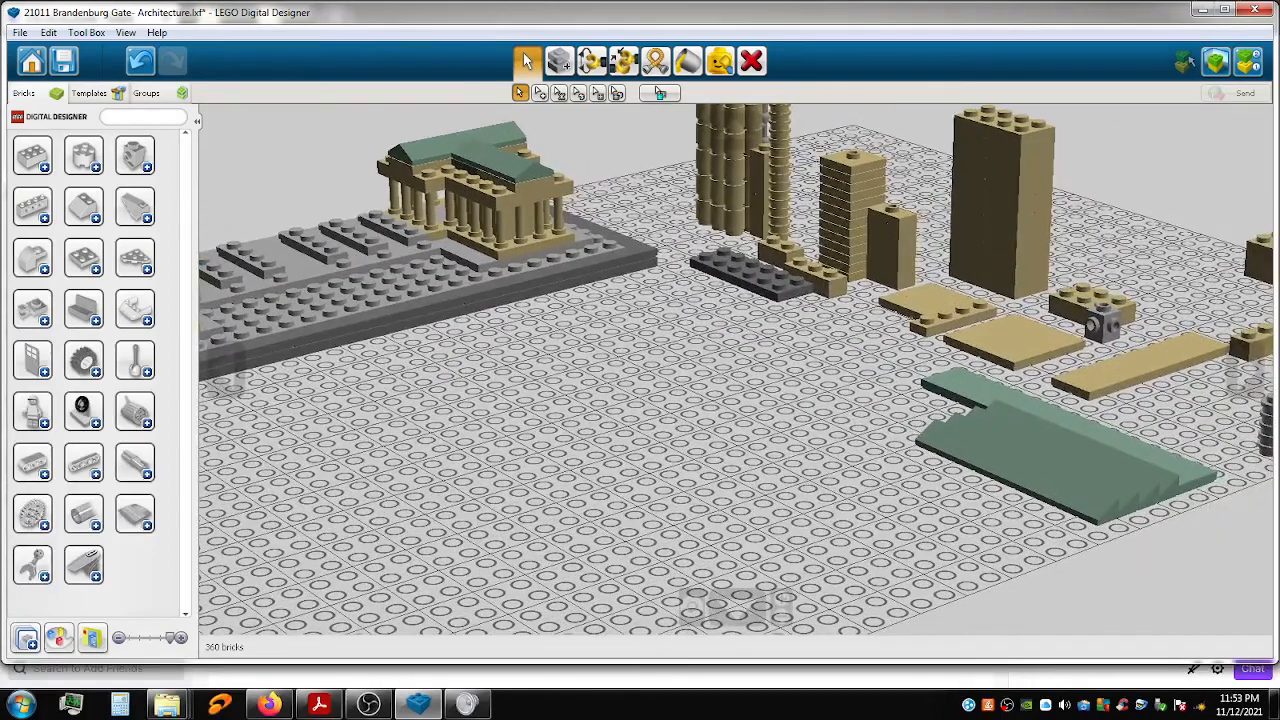
click(1104, 521)
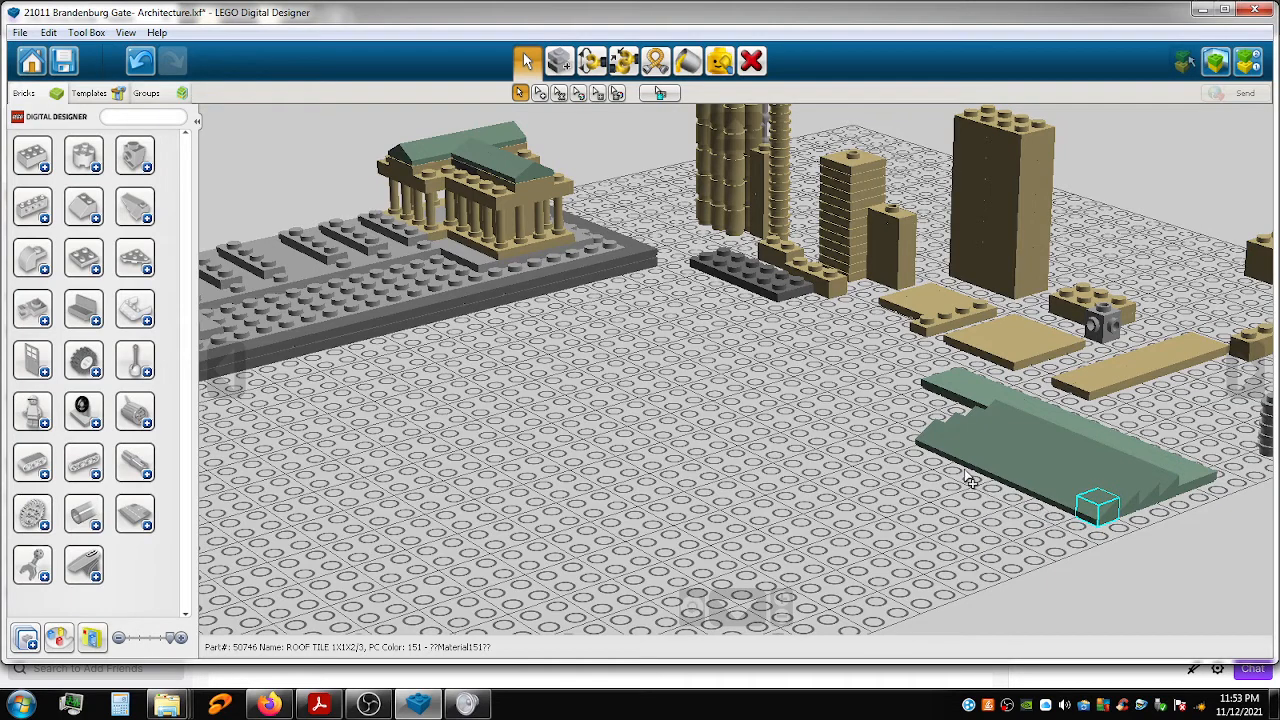
shift+click(1128, 512)
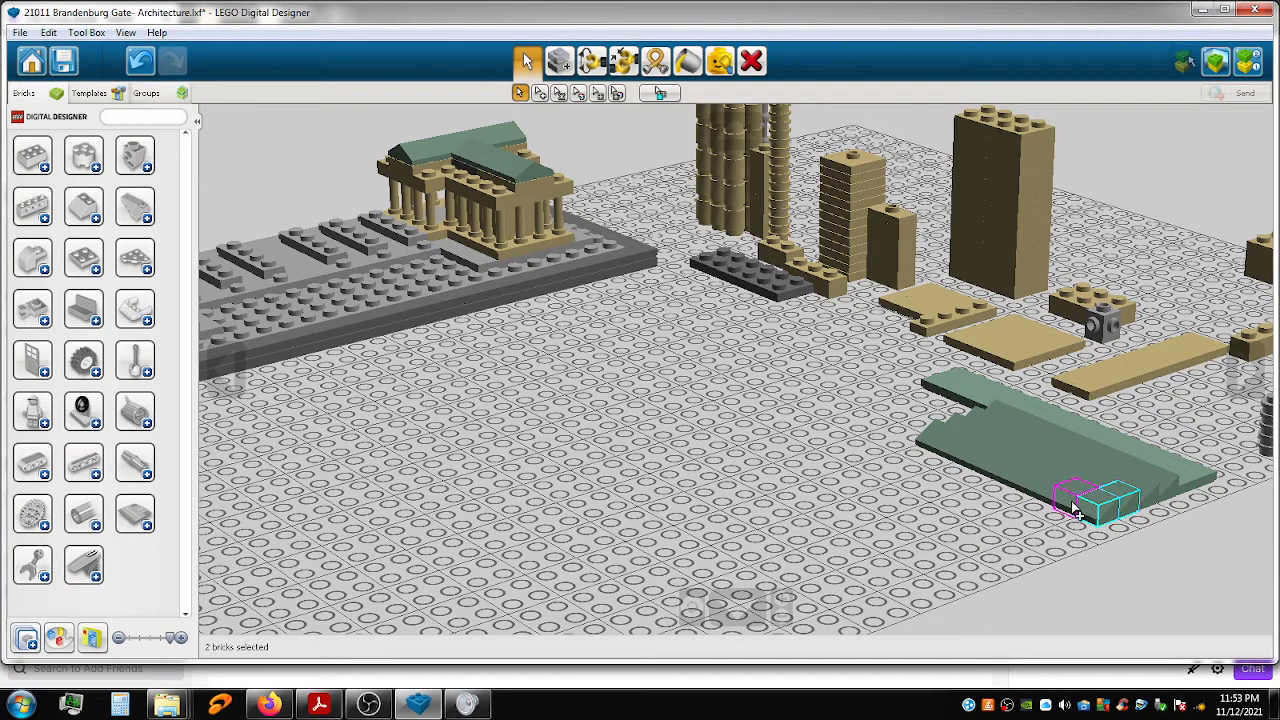
shift+click(1071, 503)
shift+click(1097, 485)
shift+click(1050, 495)
shift+click(1078, 475)
shift+click(1034, 490)
shift+click(1057, 466)
shift+click(1013, 487)
shift+click(1038, 461)
shift+click(988, 478)
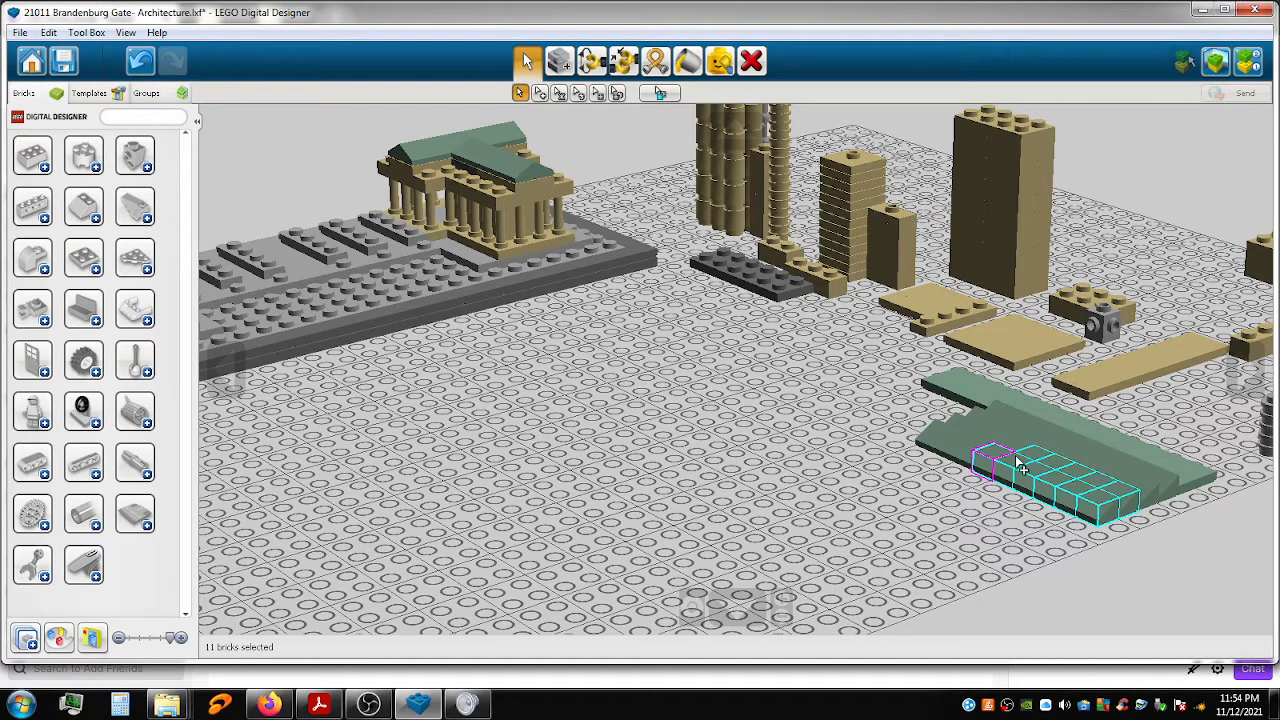
shift+click(969, 466)
shift+click(998, 447)
shift+click(1002, 441)
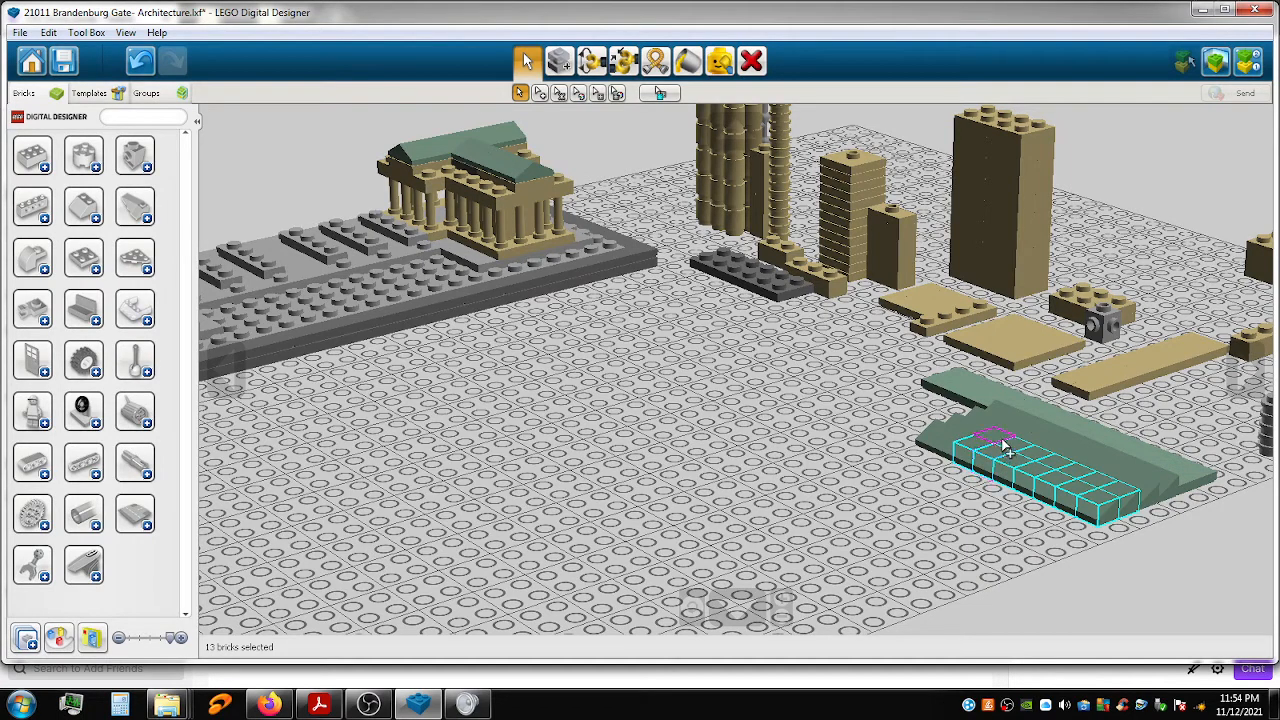
shift+click(952, 450)
shift+click(938, 447)
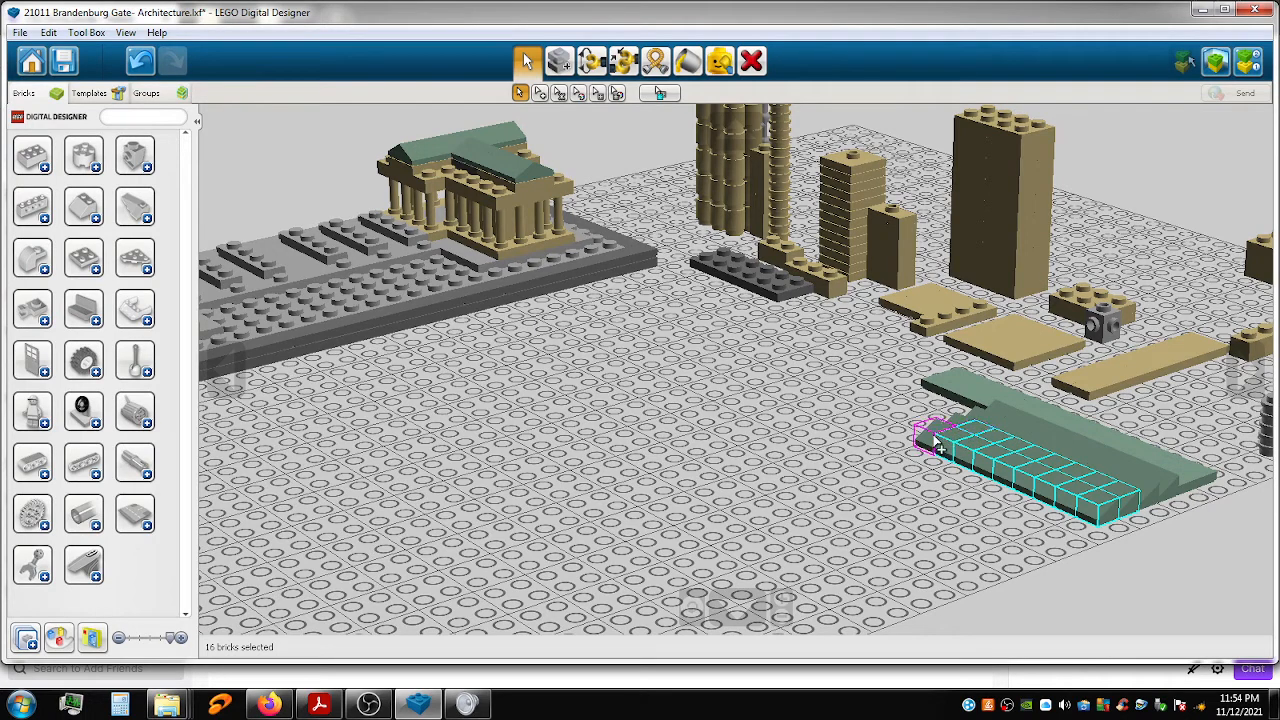
shift+click(930, 440)
shift+click(962, 426)
drag(940, 440, 347, 188)
key(Left)
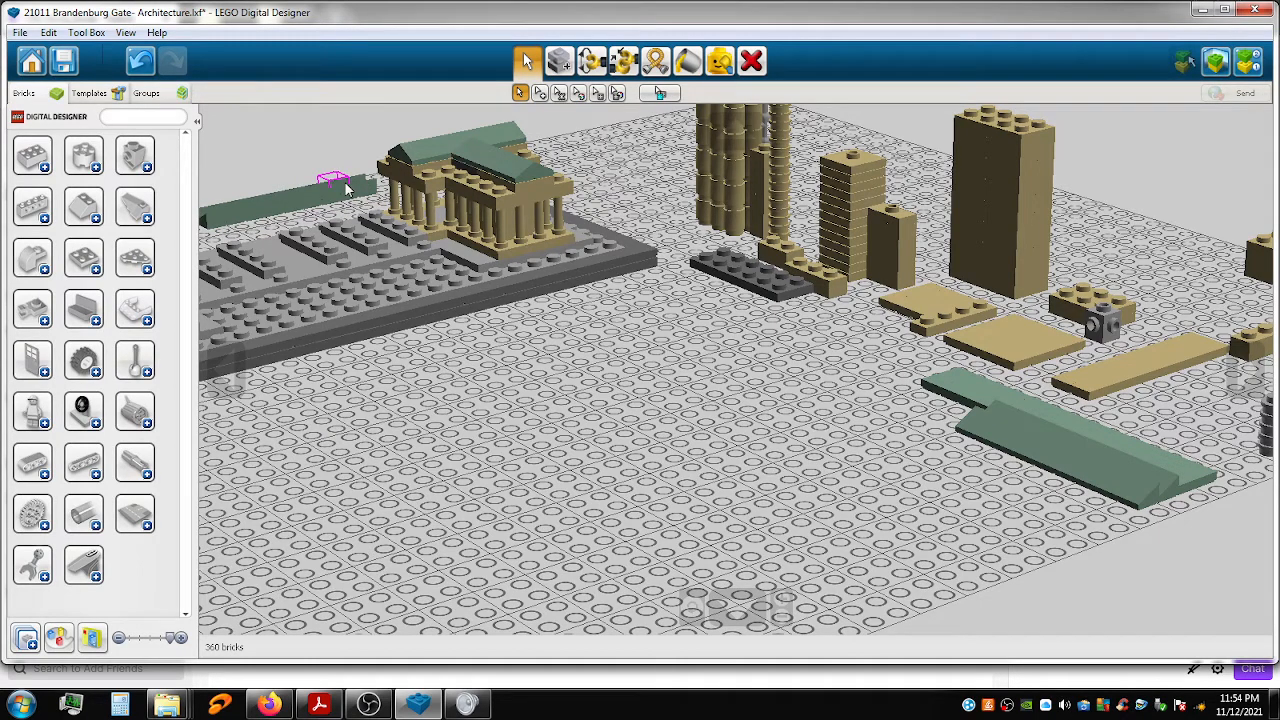
Set two rotated slopes from the loose pile in front of the grey base, plus six slopes from the row behind it.
click(978, 425)
key(ctrl+v)
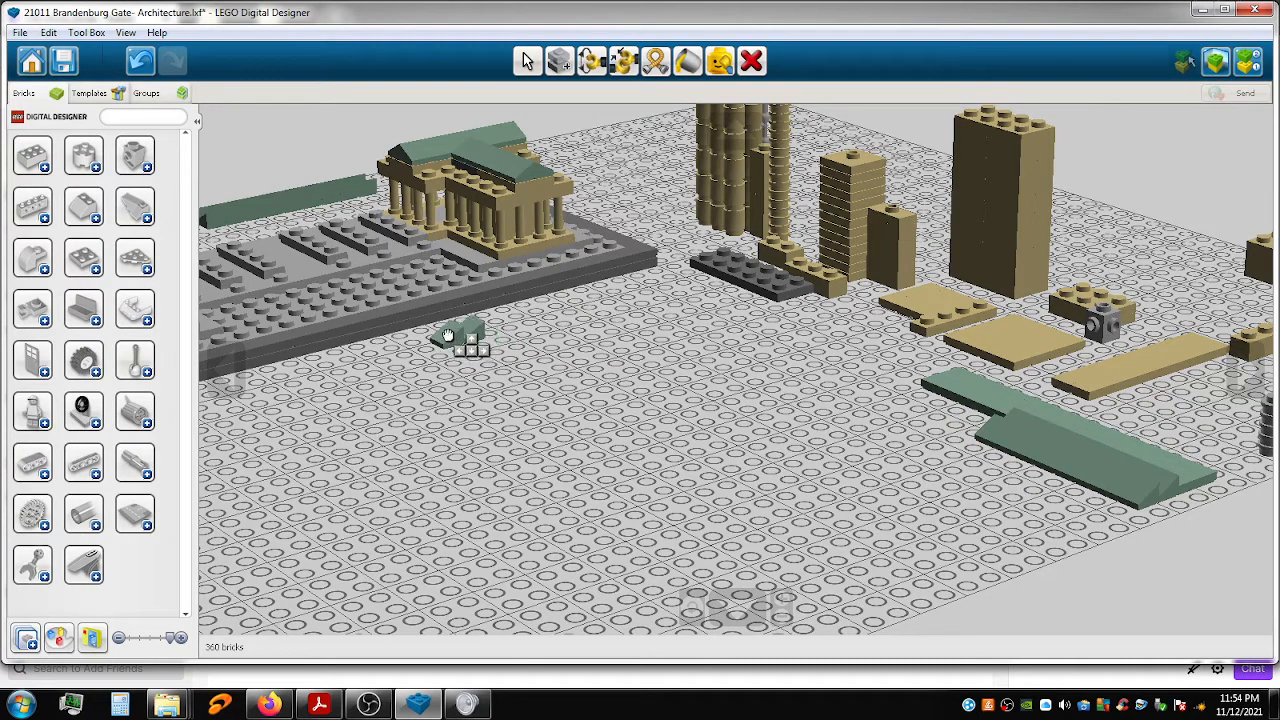
click(449, 340)
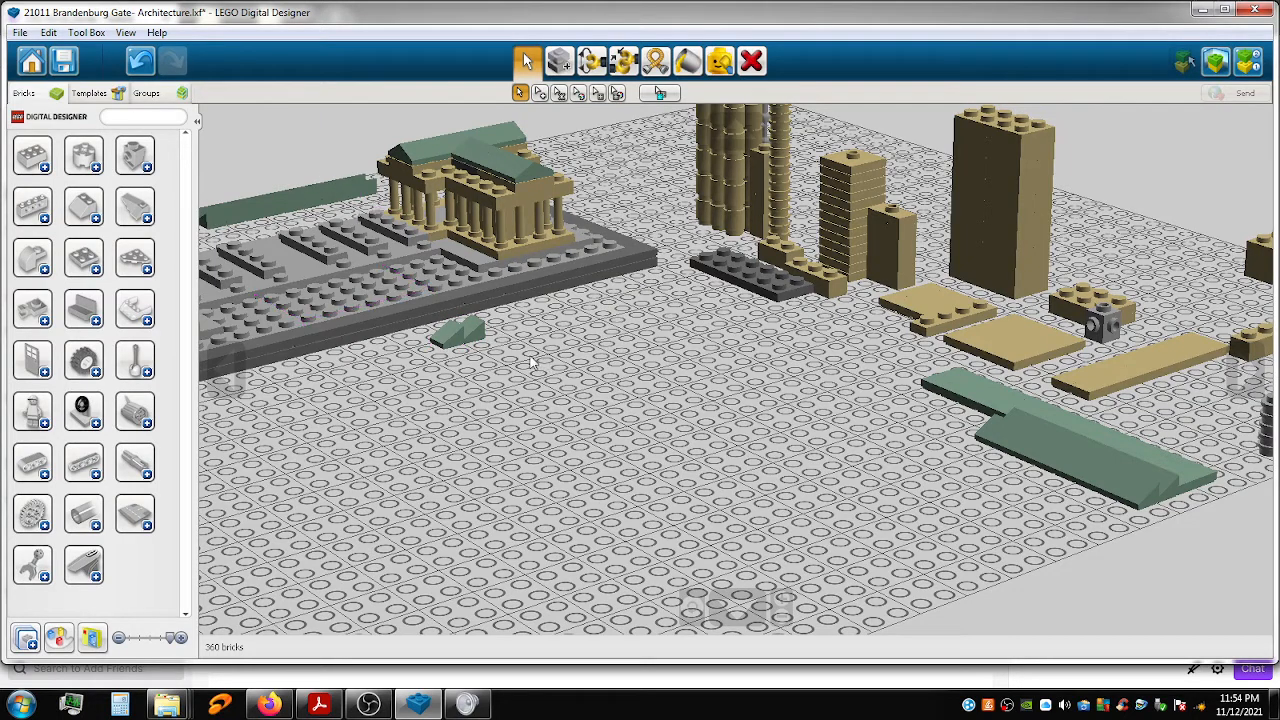
click(451, 340)
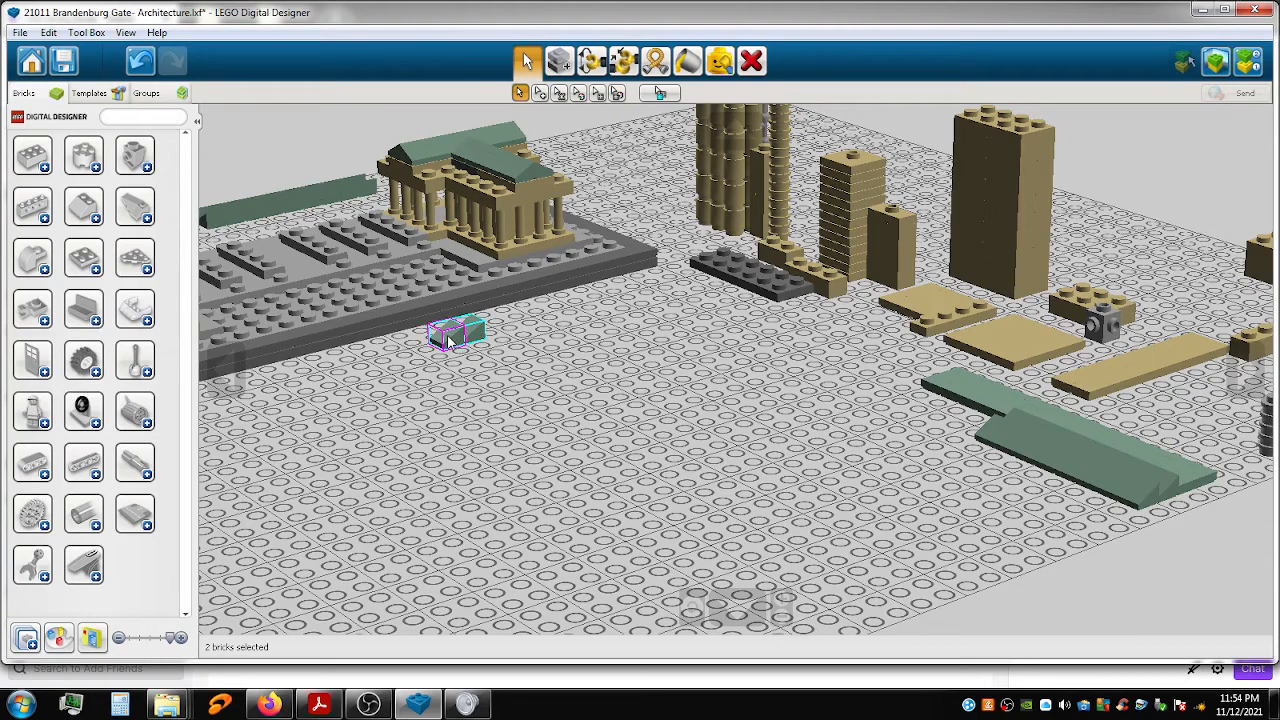
click(458, 342)
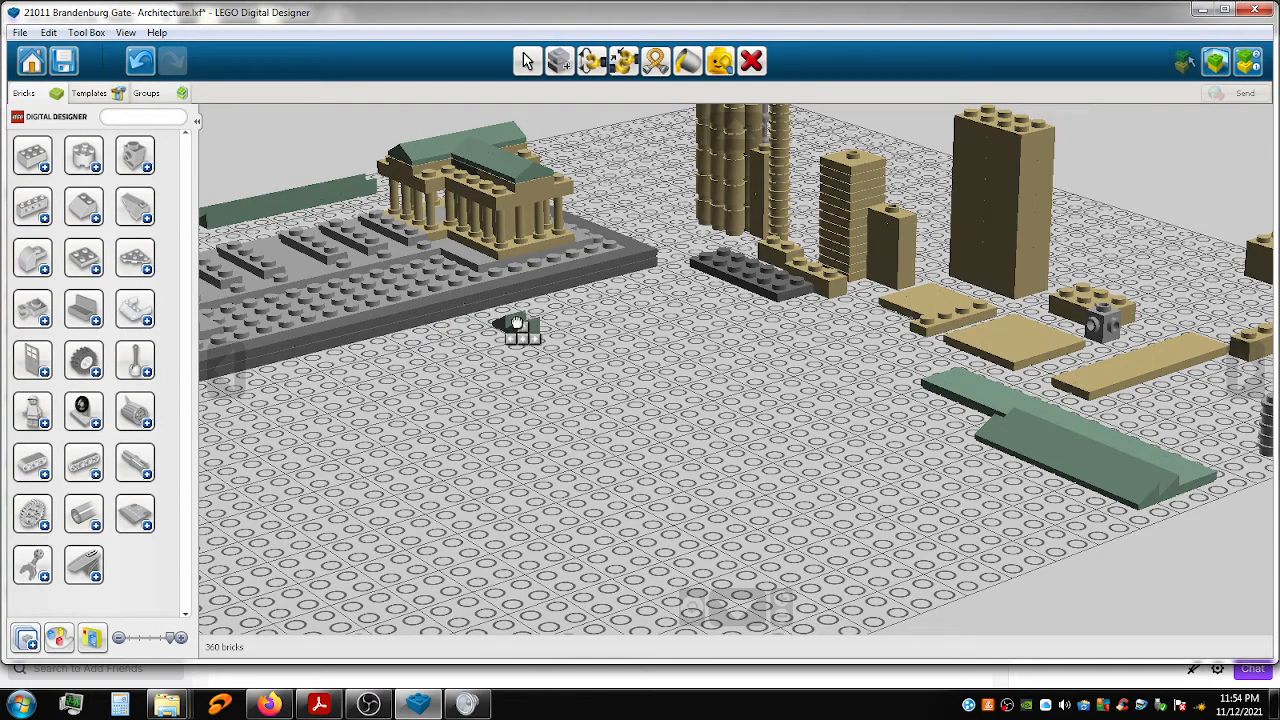
key(Left)
click(538, 328)
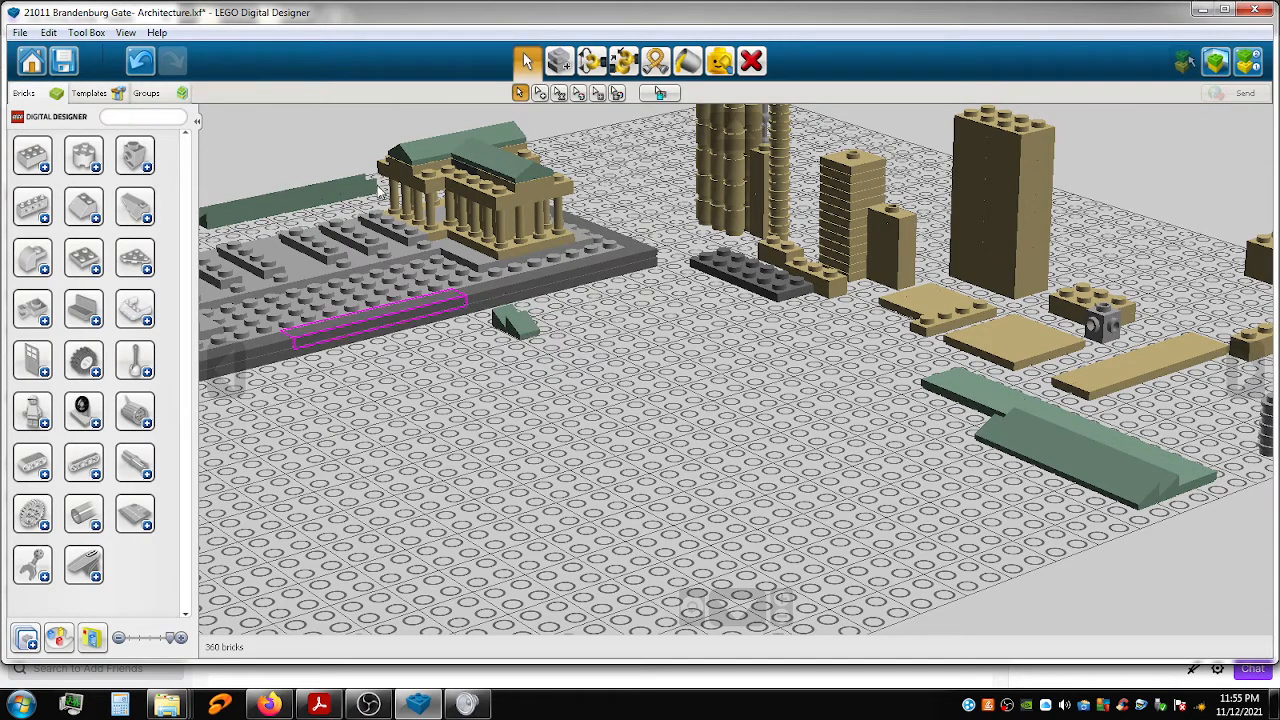
drag(367, 187, 318, 192)
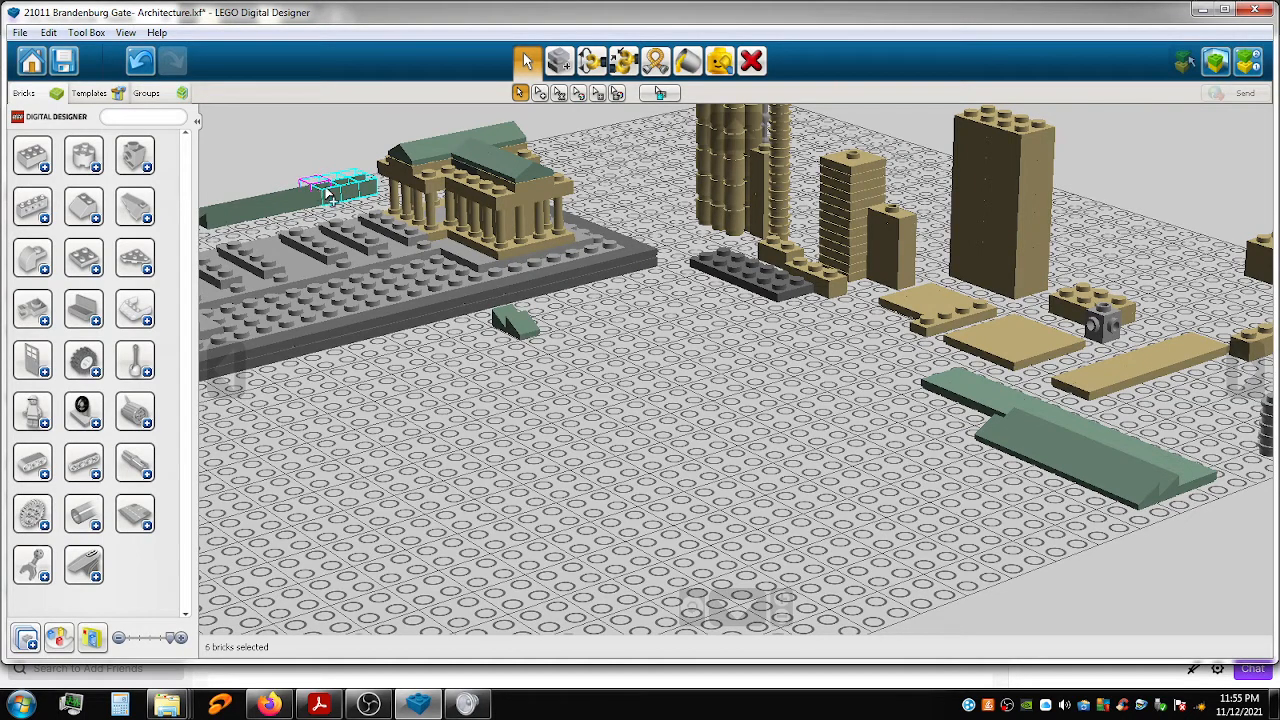
drag(343, 202, 356, 390)
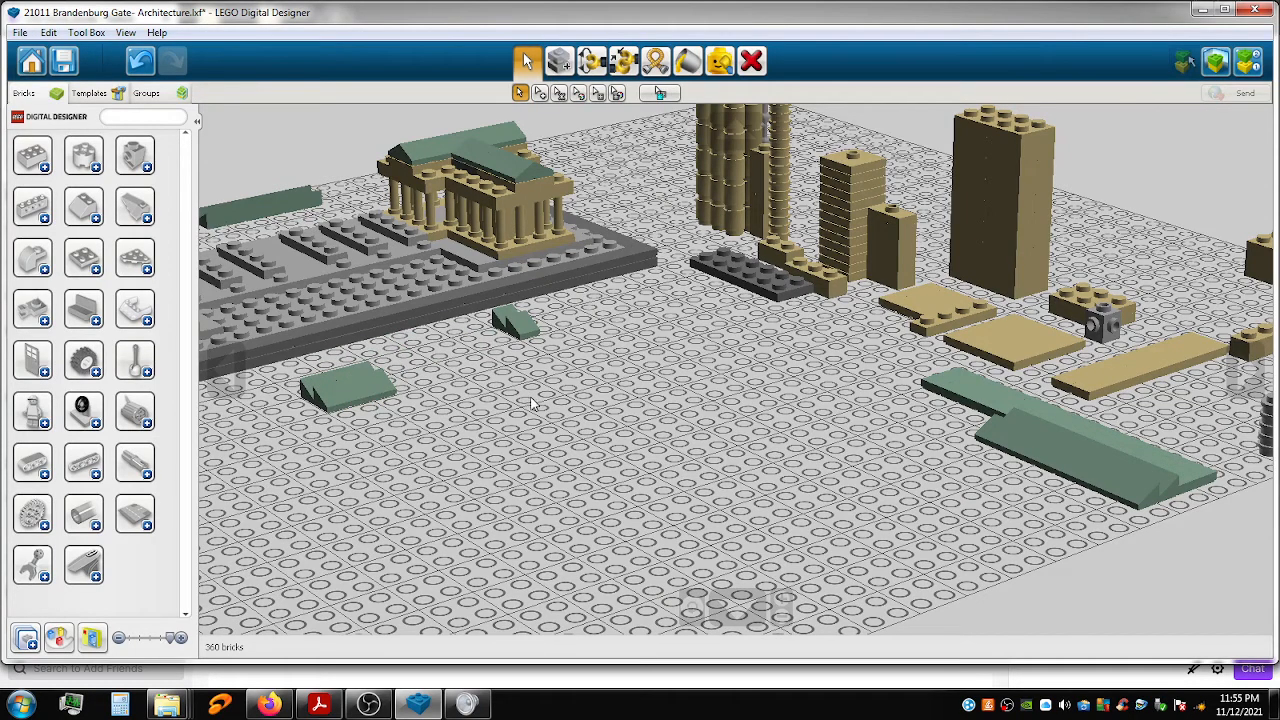
Fill the lower front row of the far building's main roof with two green slopes on each side of the projecting wing.
middle_drag(630, 434, 855, 482)
scroll(825, 484, up, 5)
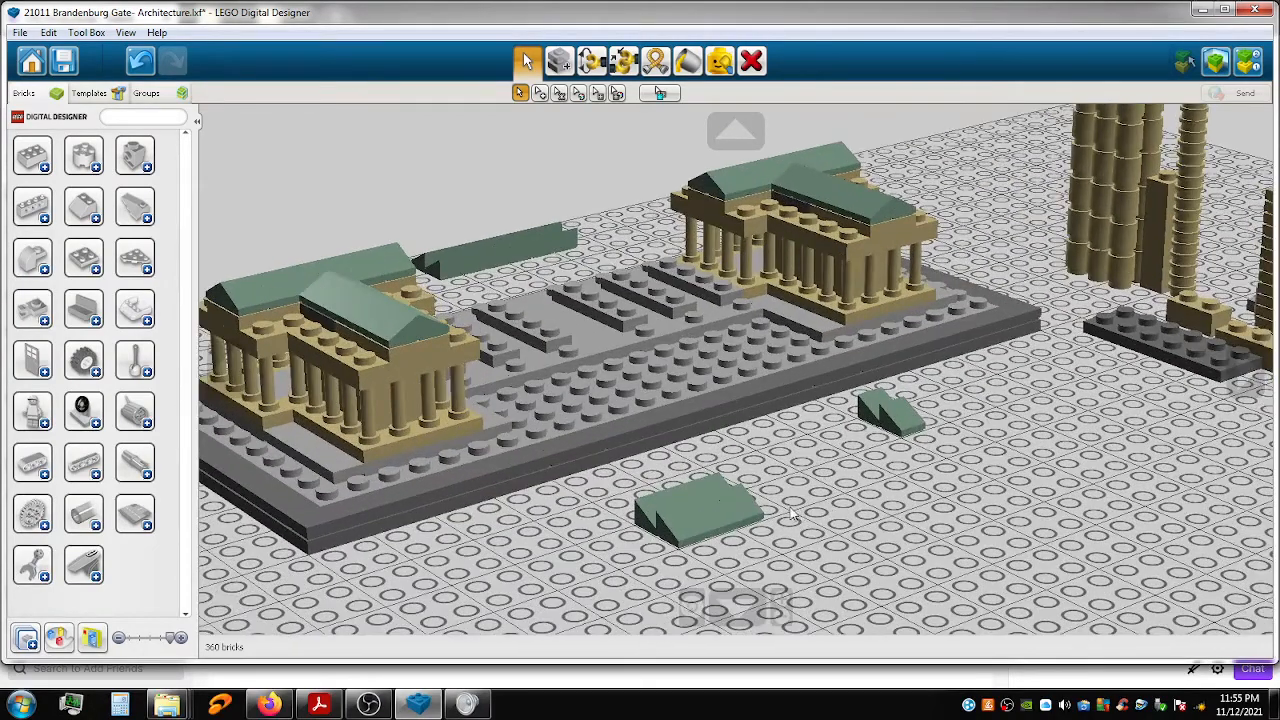
middle_drag(790, 514, 757, 505)
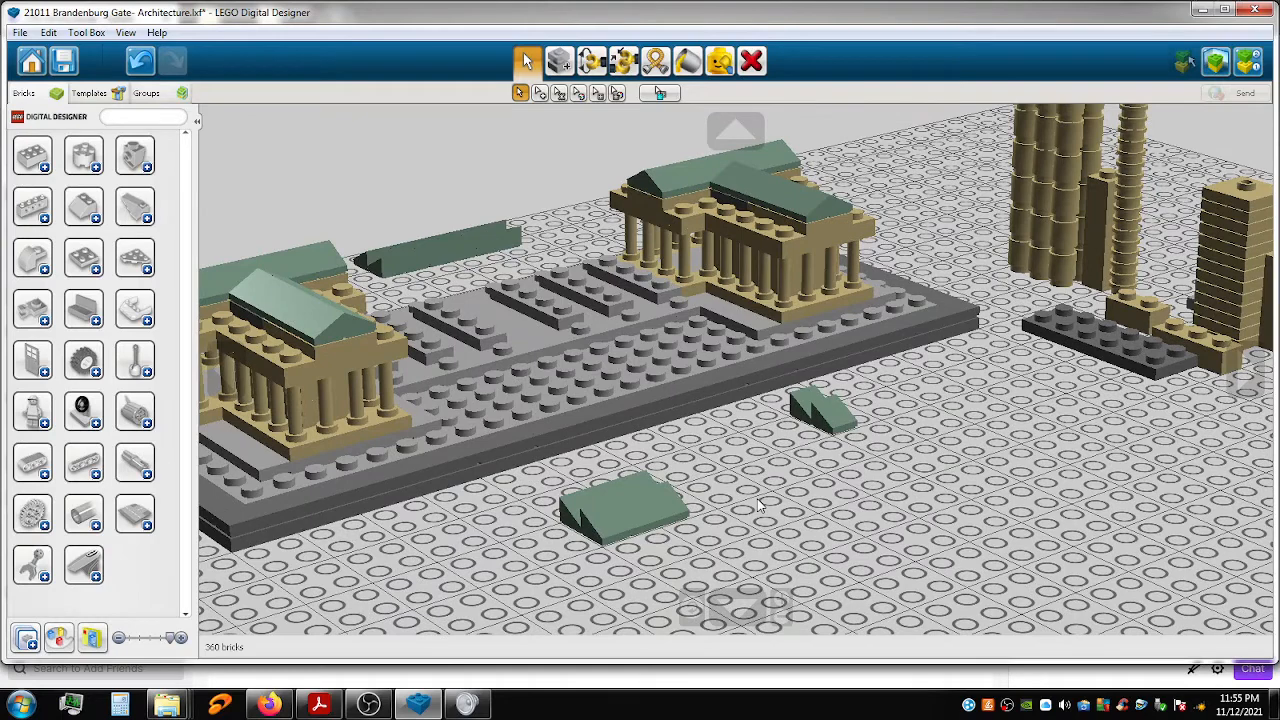
right_drag(771, 508, 733, 514)
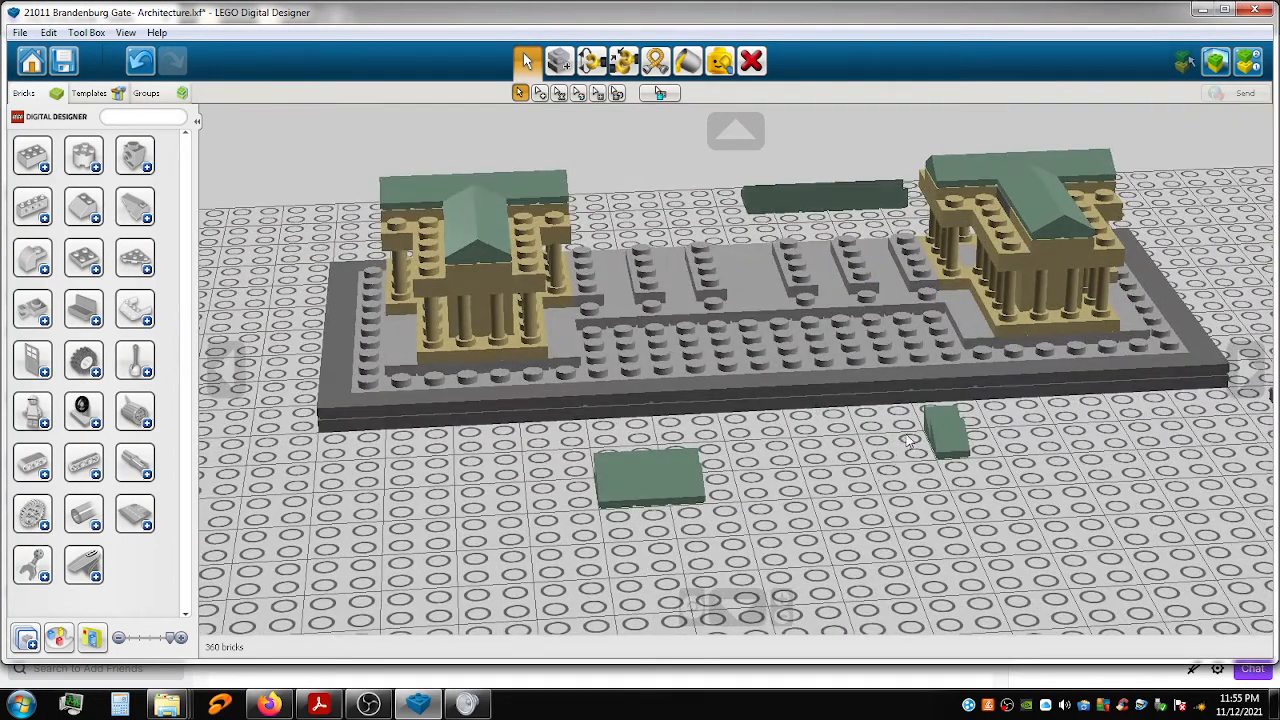
drag(957, 443, 1110, 195)
drag(940, 432, 1086, 190)
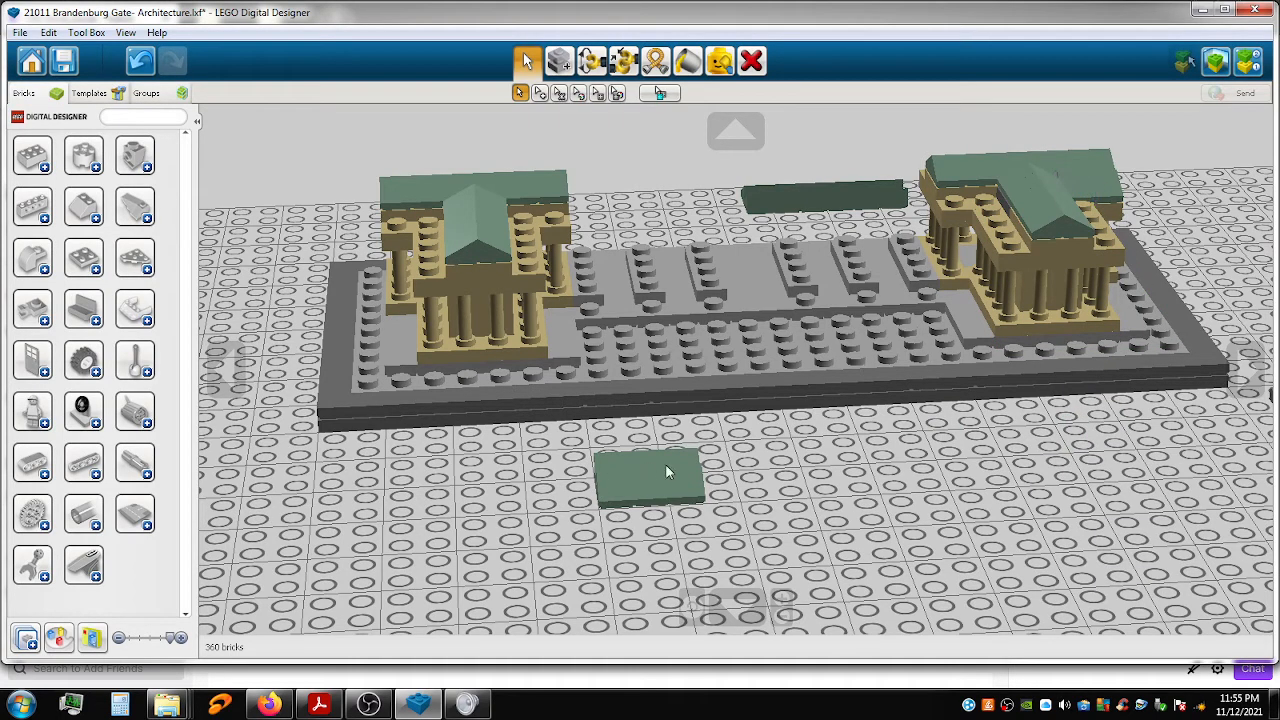
drag(692, 488, 897, 470)
drag(926, 330, 995, 195)
key(ctrl+z)
drag(684, 476, 958, 192)
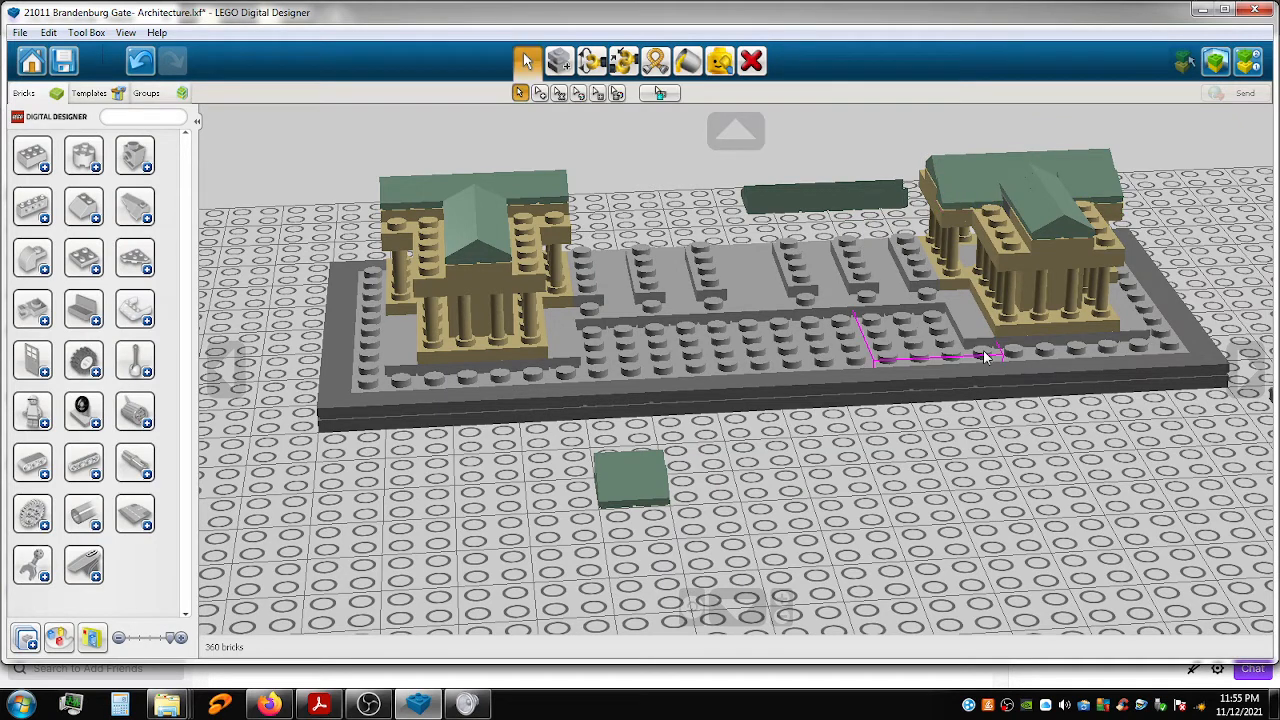
Fill the lower front row of the near building's main roof with two green slopes on each side of the projecting wing.
drag(660, 490, 548, 206)
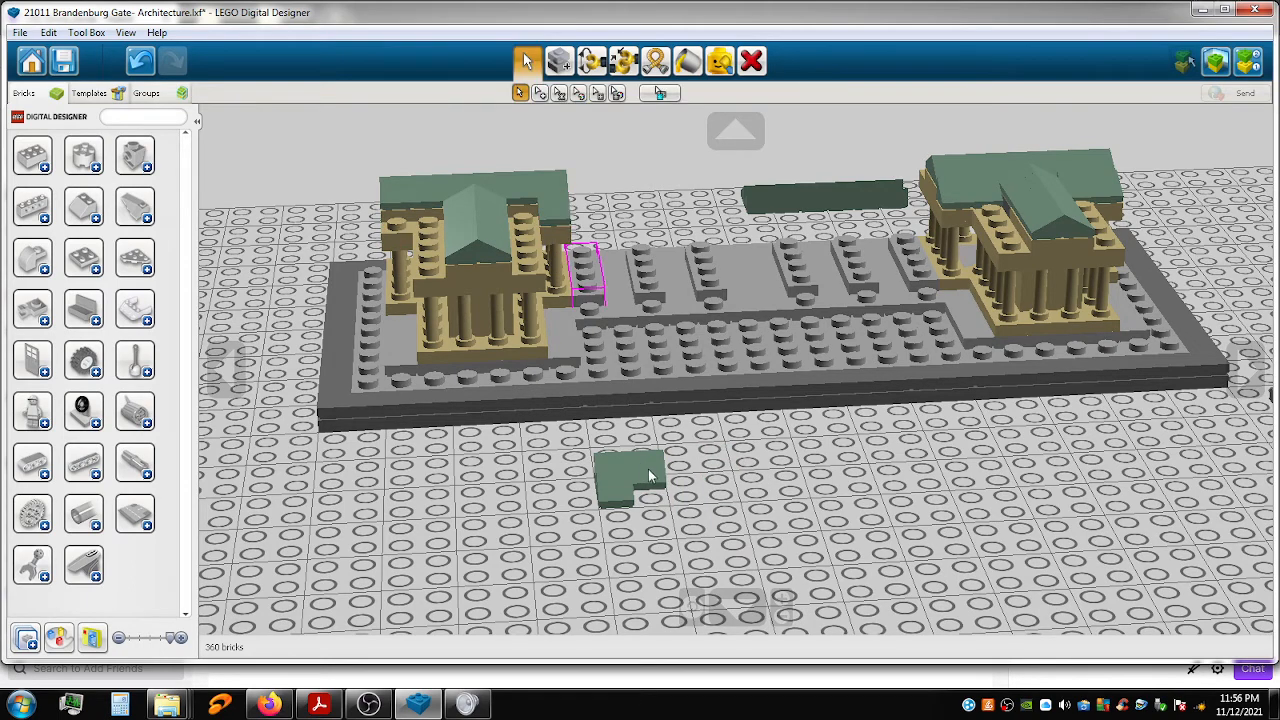
drag(575, 385, 526, 212)
drag(612, 495, 426, 225)
click(614, 487)
drag(610, 490, 398, 222)
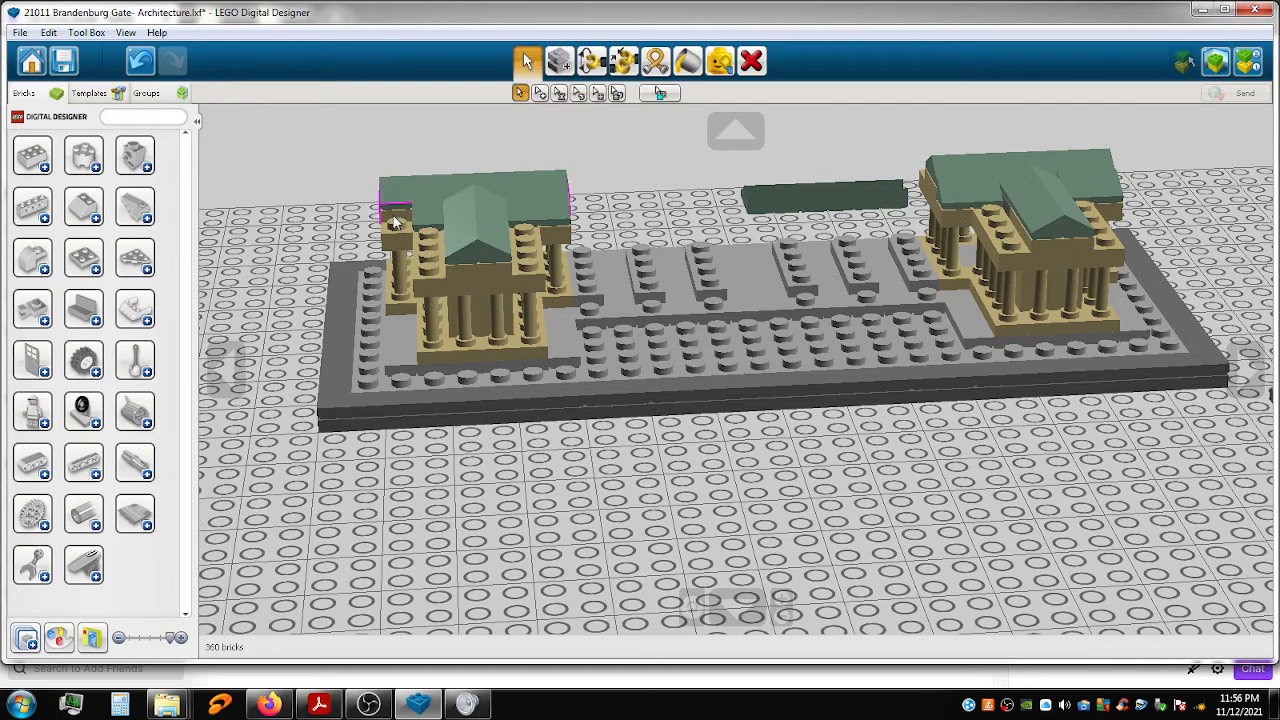
key(ctrl+z)
click(612, 472)
drag(612, 472, 393, 221)
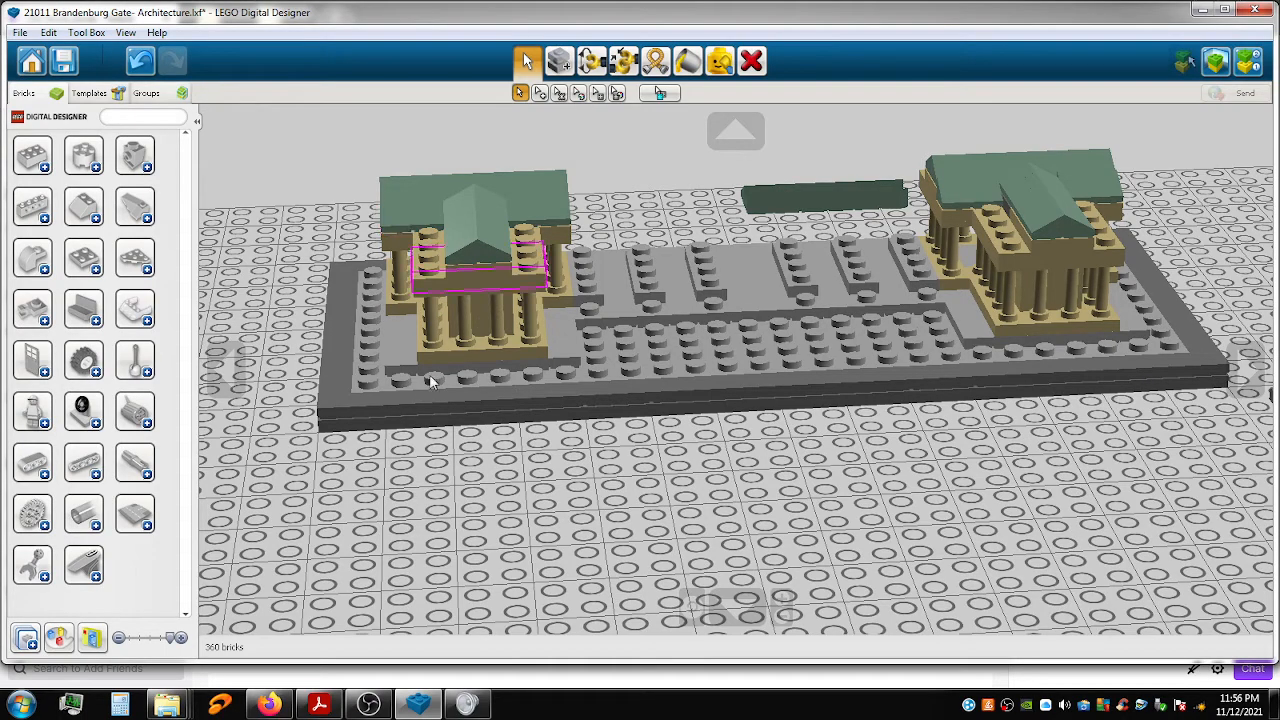
Fill the lower rear row of the far building's main roof with six green slopes from the loose block behind the base.
right_drag(548, 453, 764, 392)
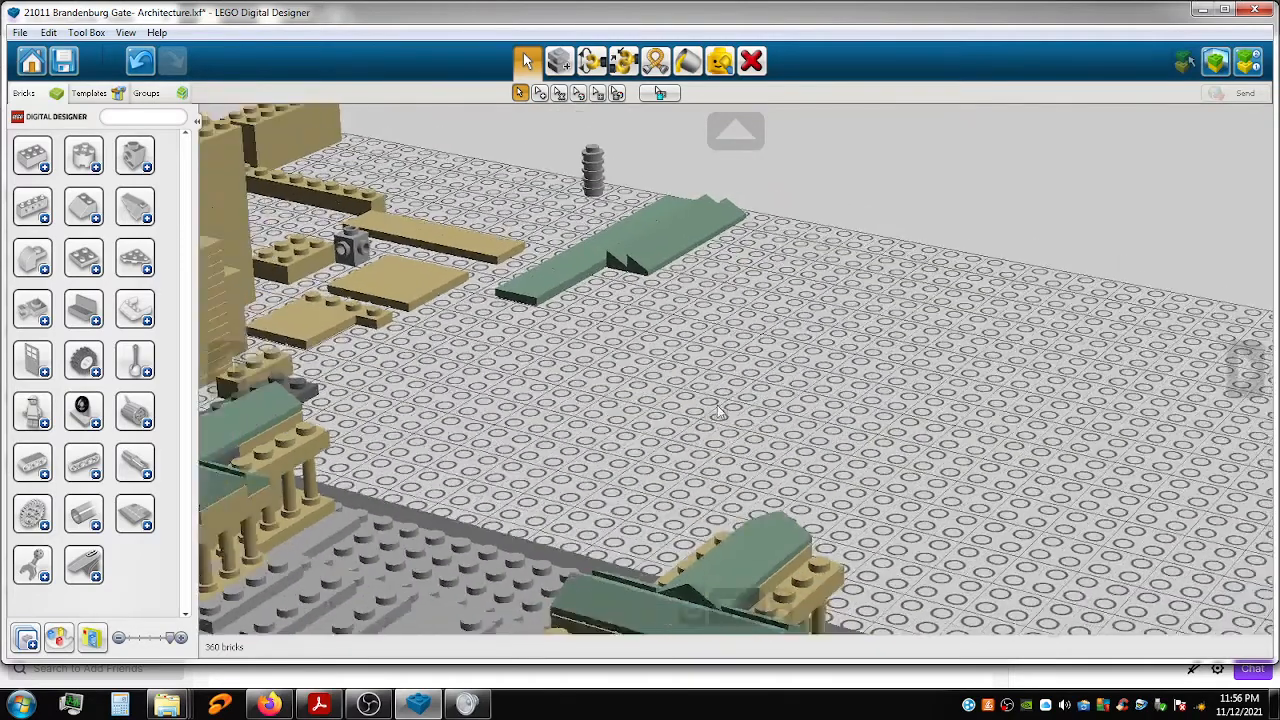
right_drag(545, 483, 810, 253)
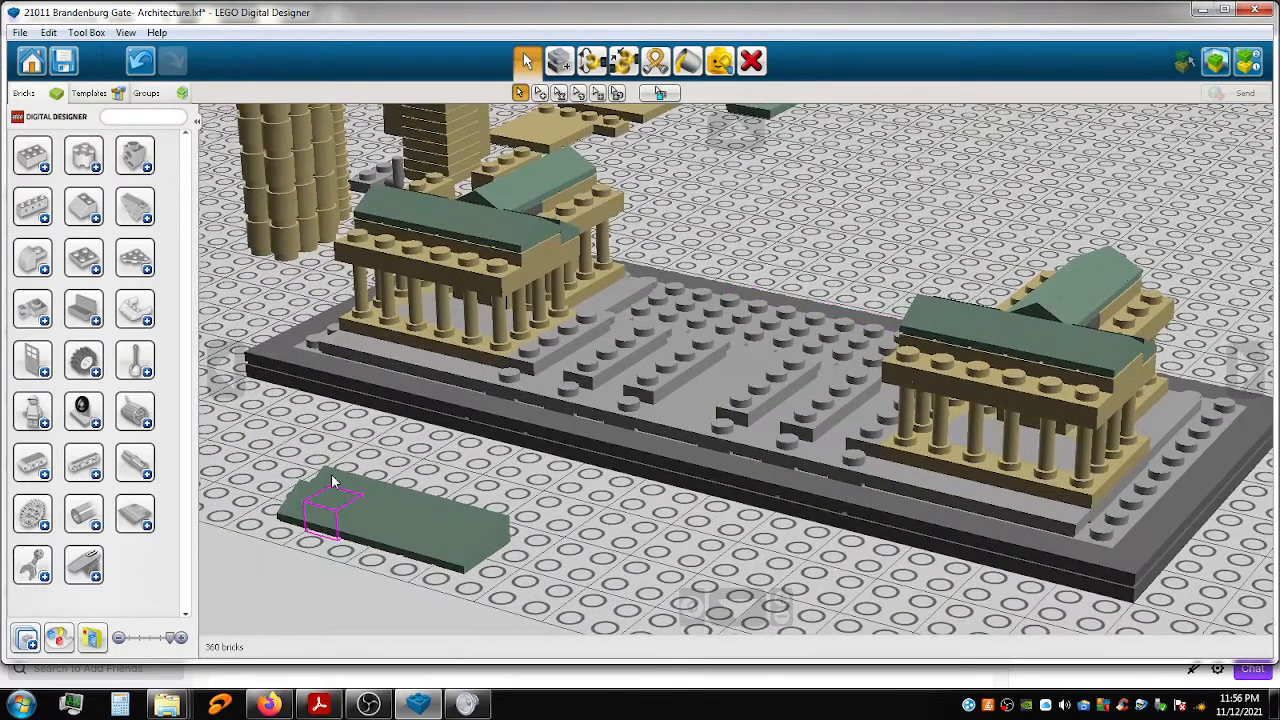
drag(355, 455, 368, 220)
drag(358, 481, 391, 235)
drag(392, 494, 412, 238)
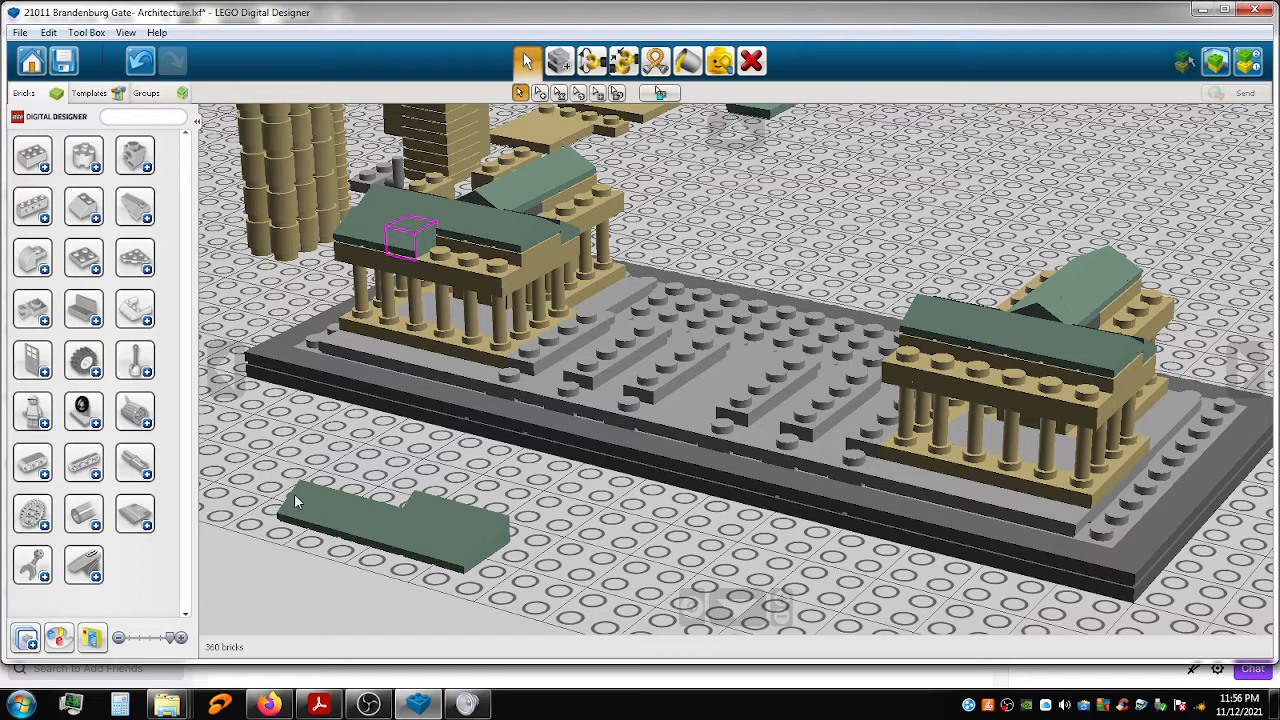
drag(303, 501, 446, 250)
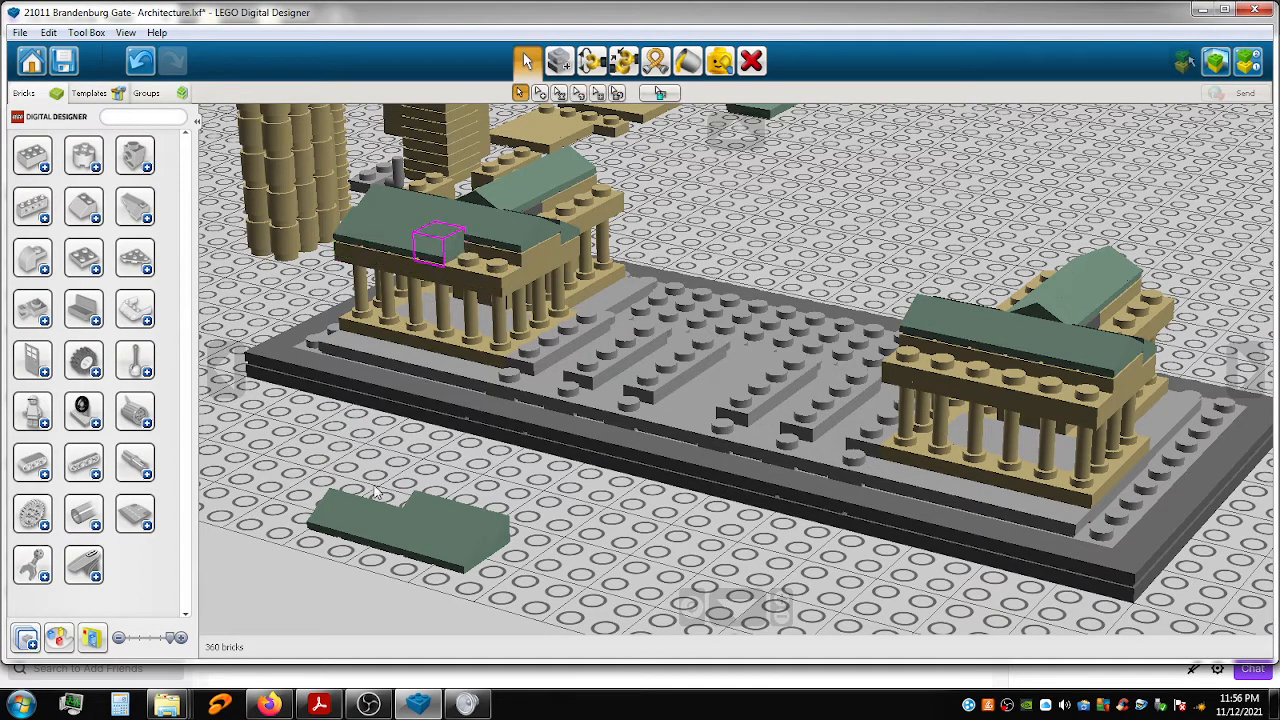
drag(378, 475, 468, 251)
drag(345, 515, 500, 264)
Fill the lower rear row of the near building's main roof with the remaining six green slopes from the block behind the base.
drag(391, 538, 917, 357)
drag(451, 548, 490, 545)
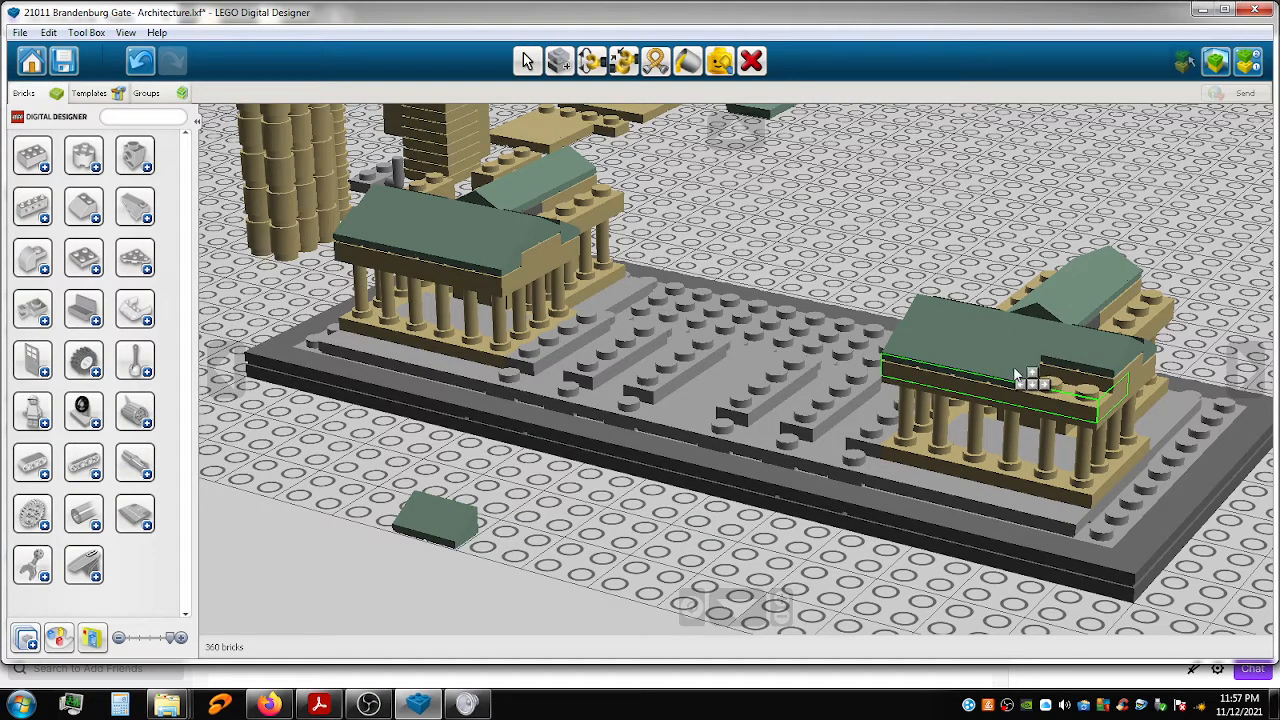
click(1018, 374)
drag(468, 533, 1058, 384)
drag(425, 518, 1098, 395)
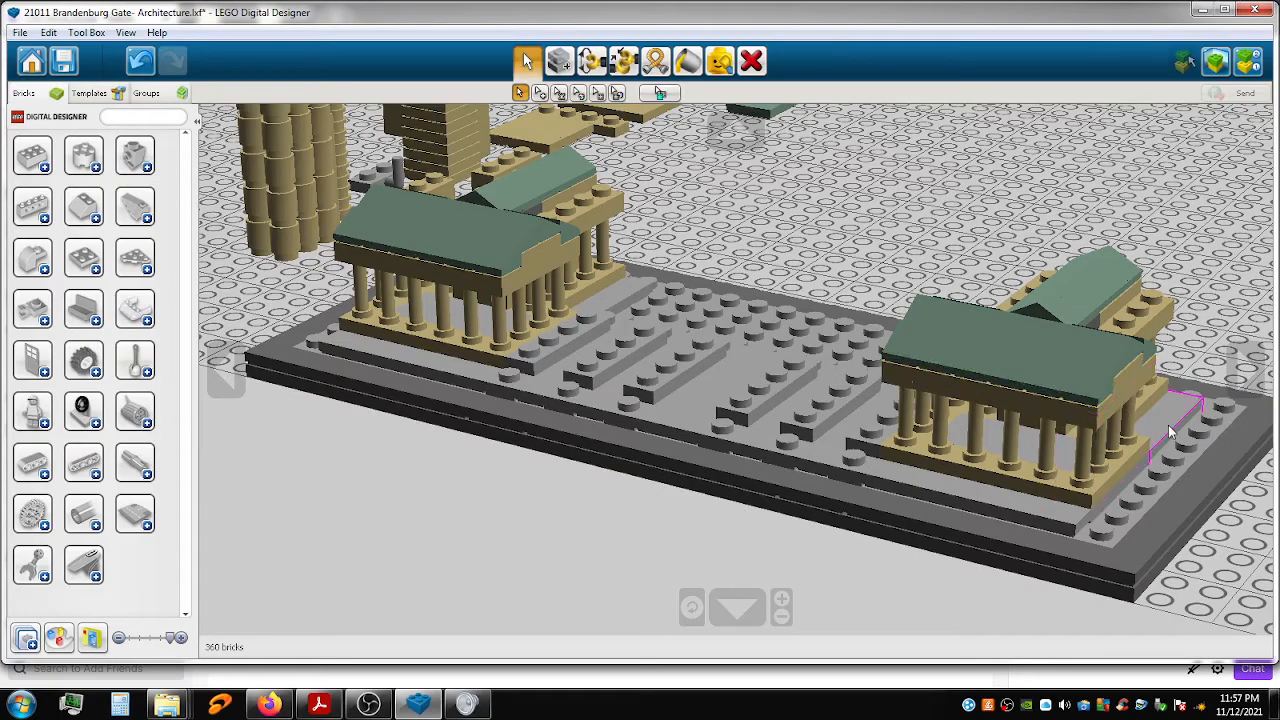
Select eight slopes at one end of the two outermost rows of the loose green pile and place them in front of the grey base.
mouse_move(1024, 376)
shift+right_down()
mouse_move(805, 400)
mouse_move(935, 388)
mouse_move(1028, 353)
shift+right_up()
right_drag(848, 371, 716, 428)
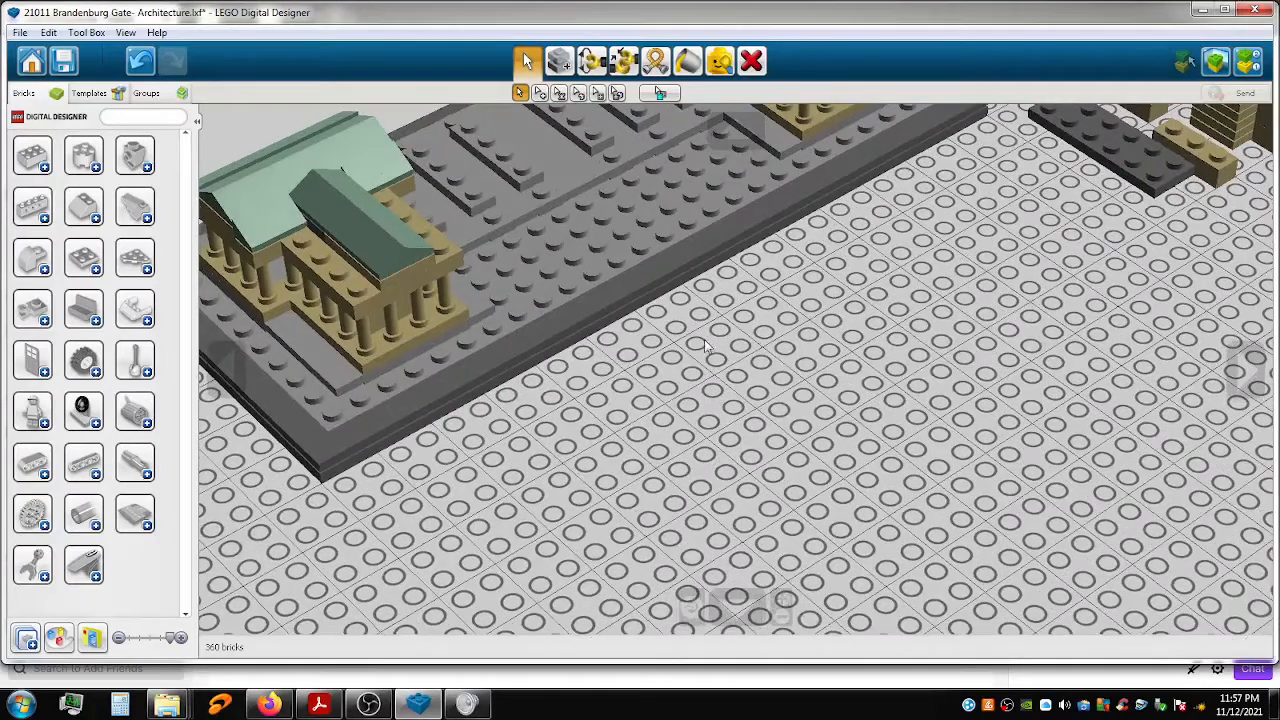
shift+right_drag(766, 342, 640, 380)
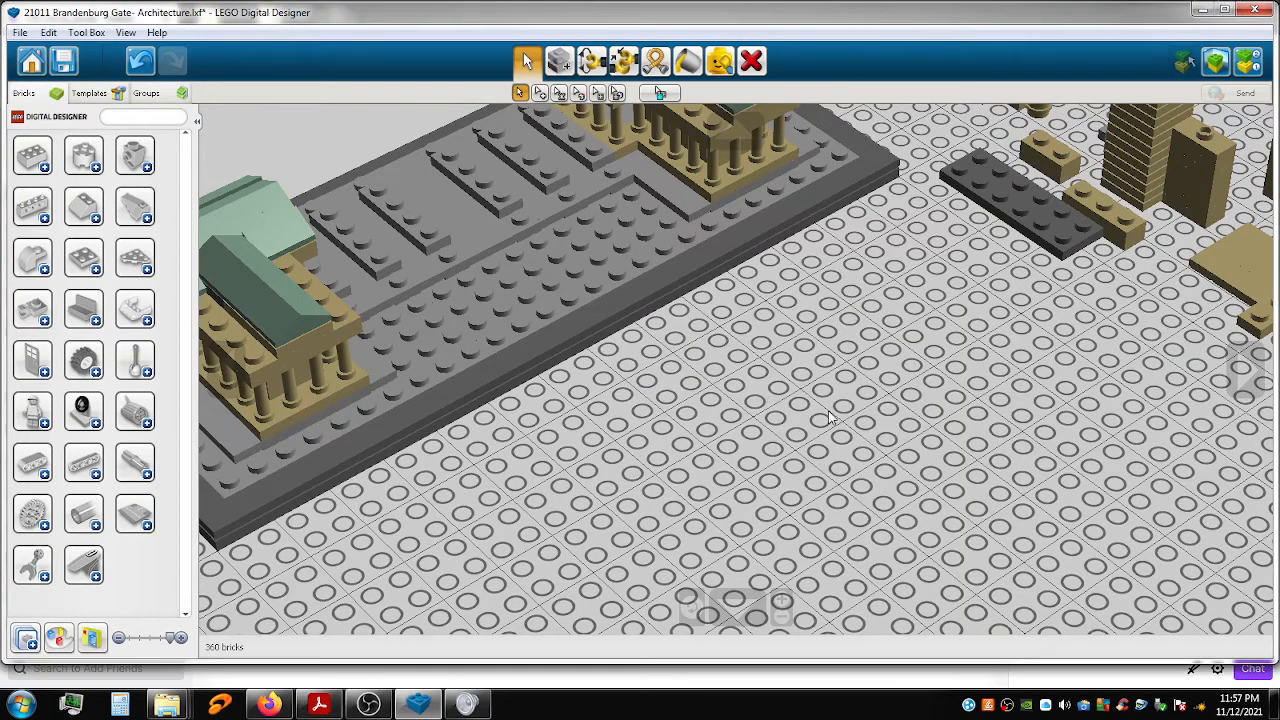
shift+right_drag(778, 366, 690, 290)
shift+right_drag(850, 420, 785, 412)
scroll(784, 418, down, 3)
scroll(826, 430, up, 2)
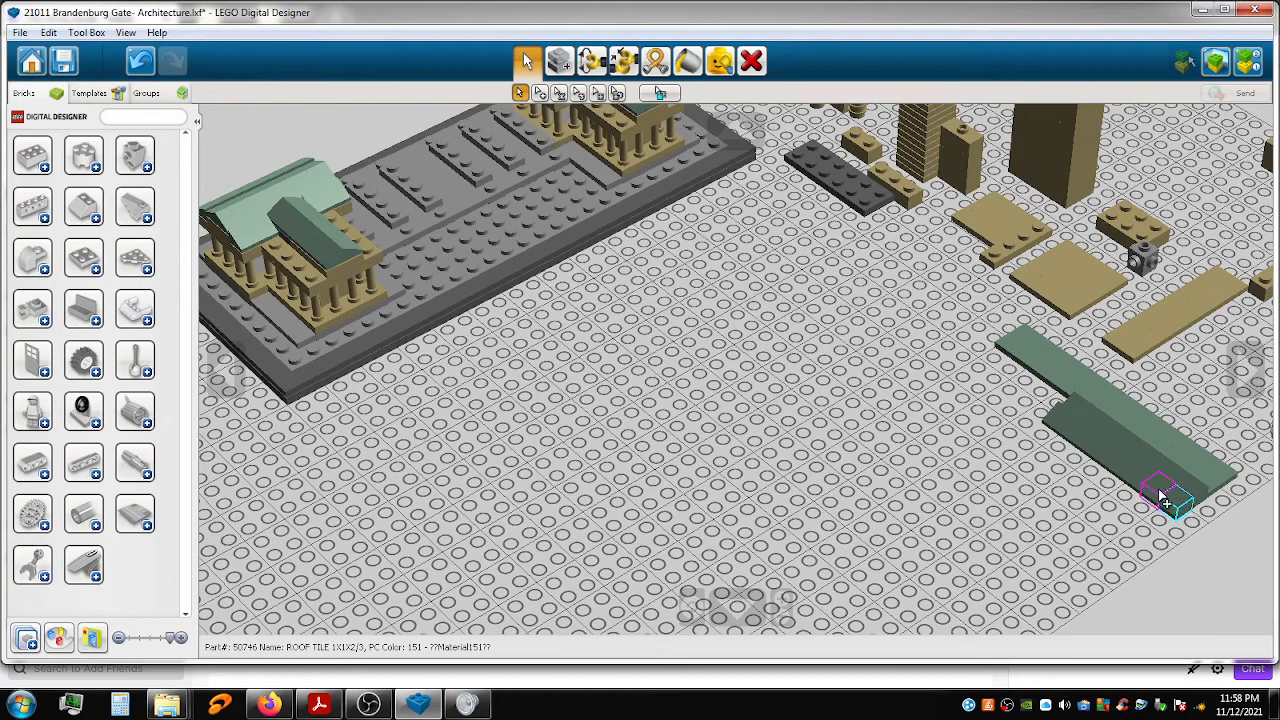
shift+click(1141, 486)
shift+click(1128, 476)
shift+click(1112, 464)
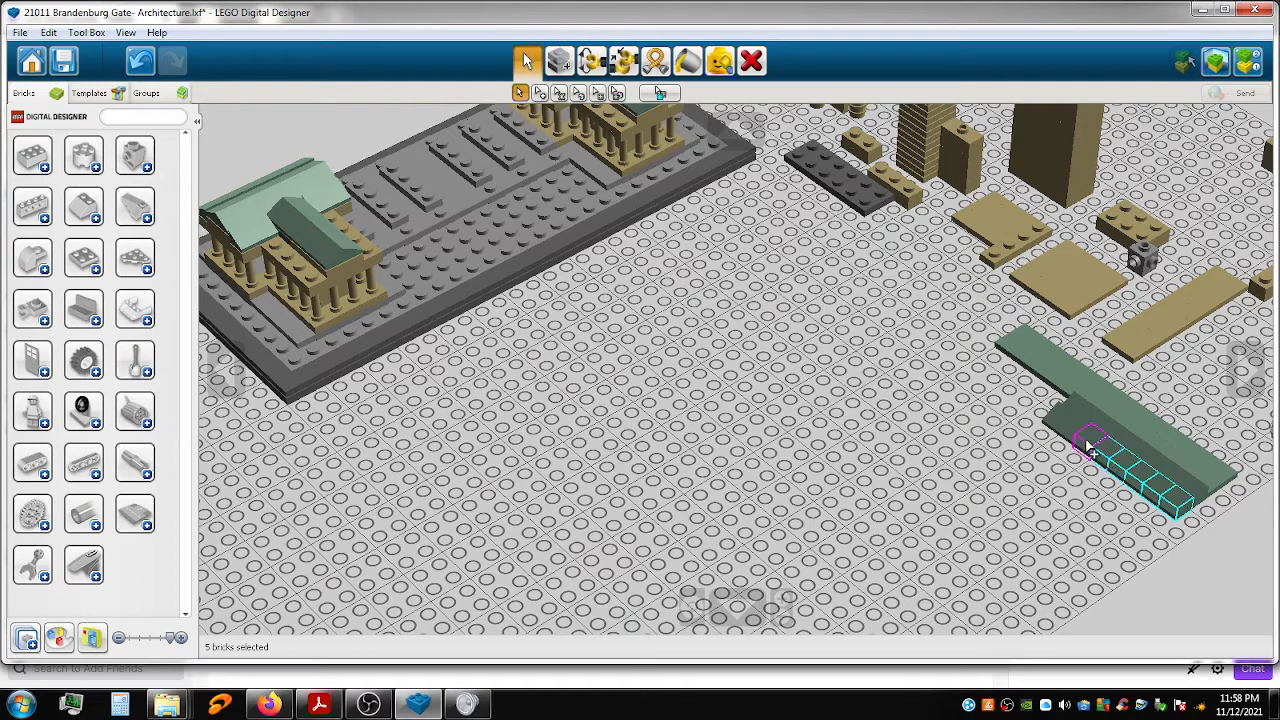
click(1017, 486)
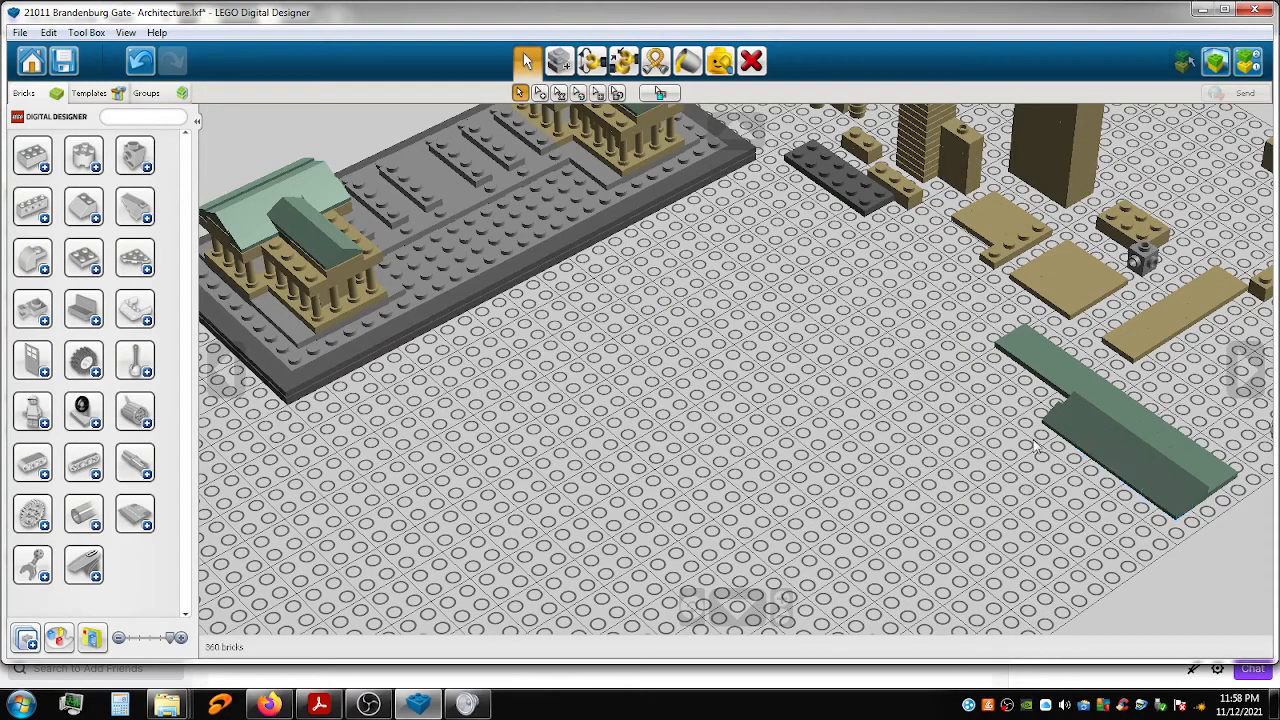
click(1062, 426)
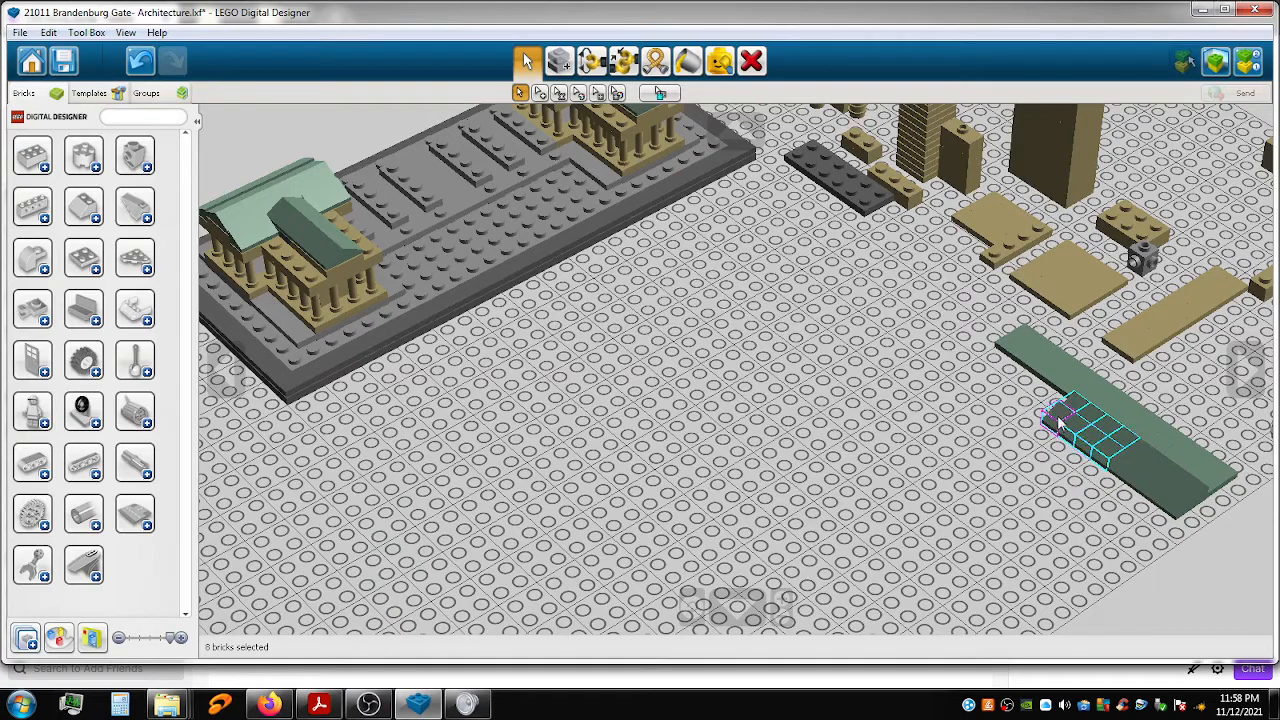
drag(1033, 425, 478, 338)
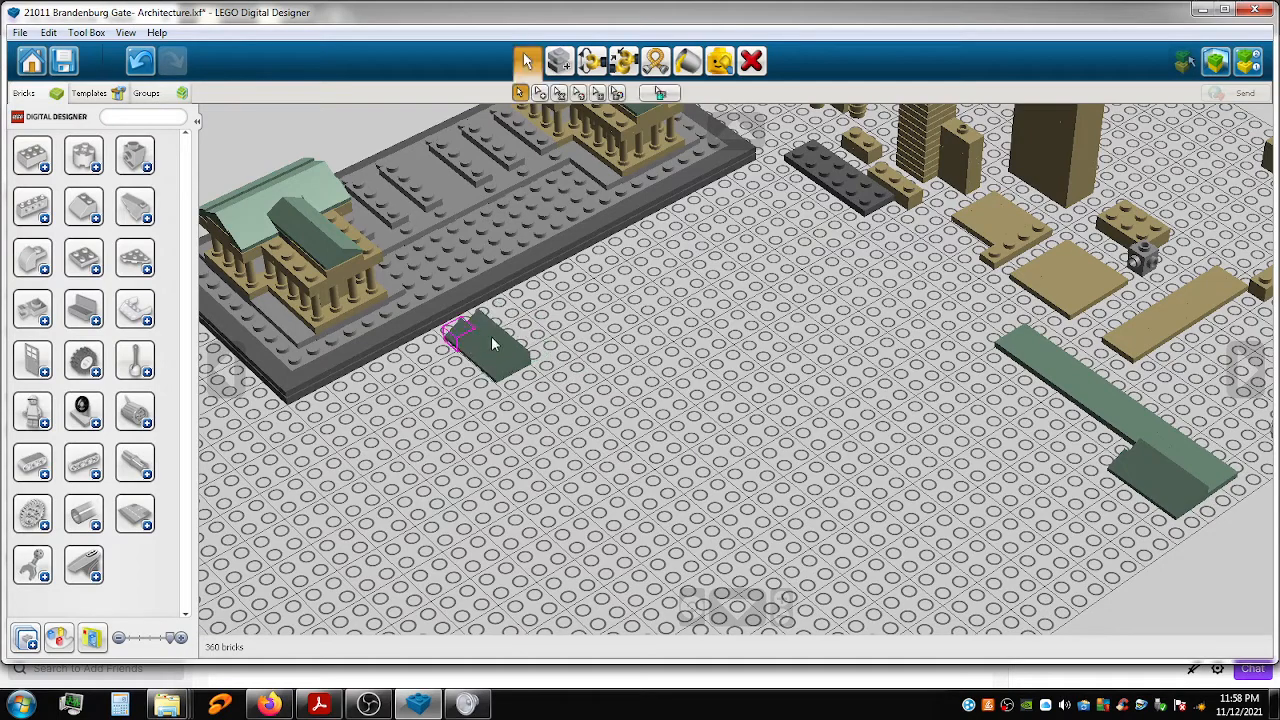
Select the other eight slopes of the pile's two outermost rows, turn them around and place them beside the first block.
click(1150, 468)
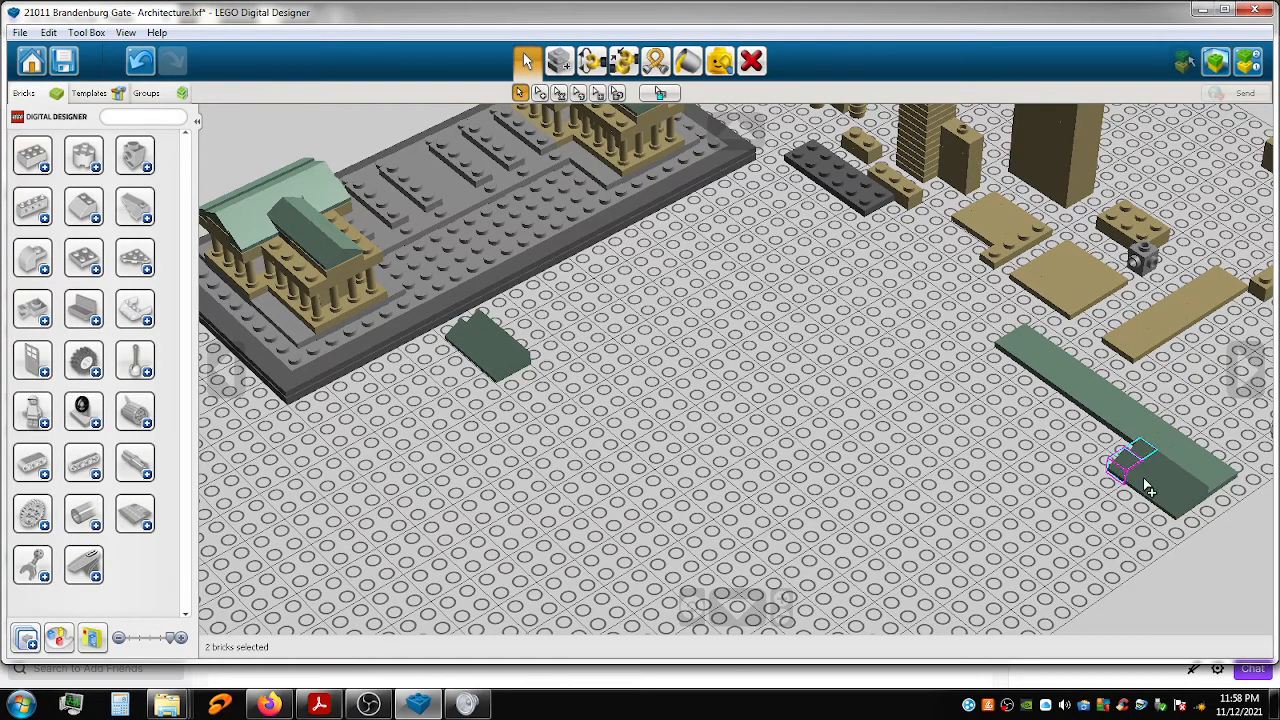
ctrl+click(1164, 491)
ctrl+click(1180, 509)
ctrl+click(1192, 485)
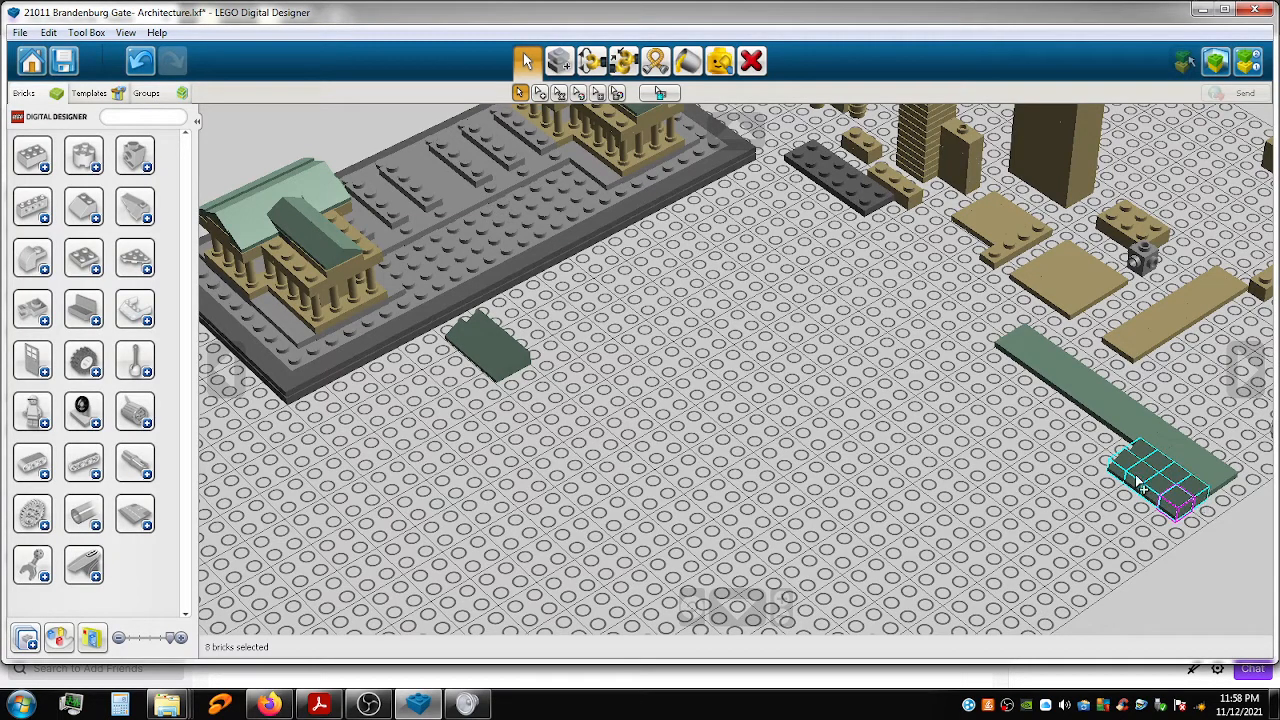
drag(1143, 485, 615, 321)
key(Left)
key(Left)
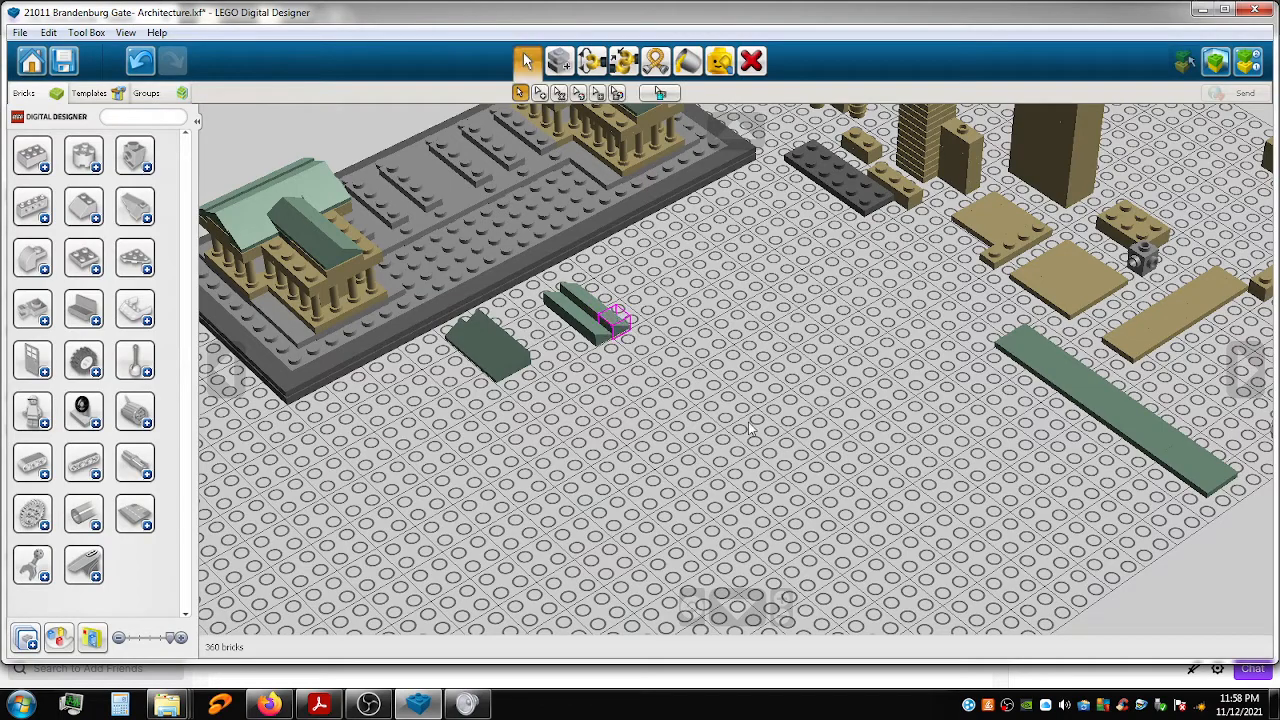
Fill the lower row on the far side of the far building's projecting wing roof with four of the turned green slopes.
middle_drag(770, 450, 838, 602)
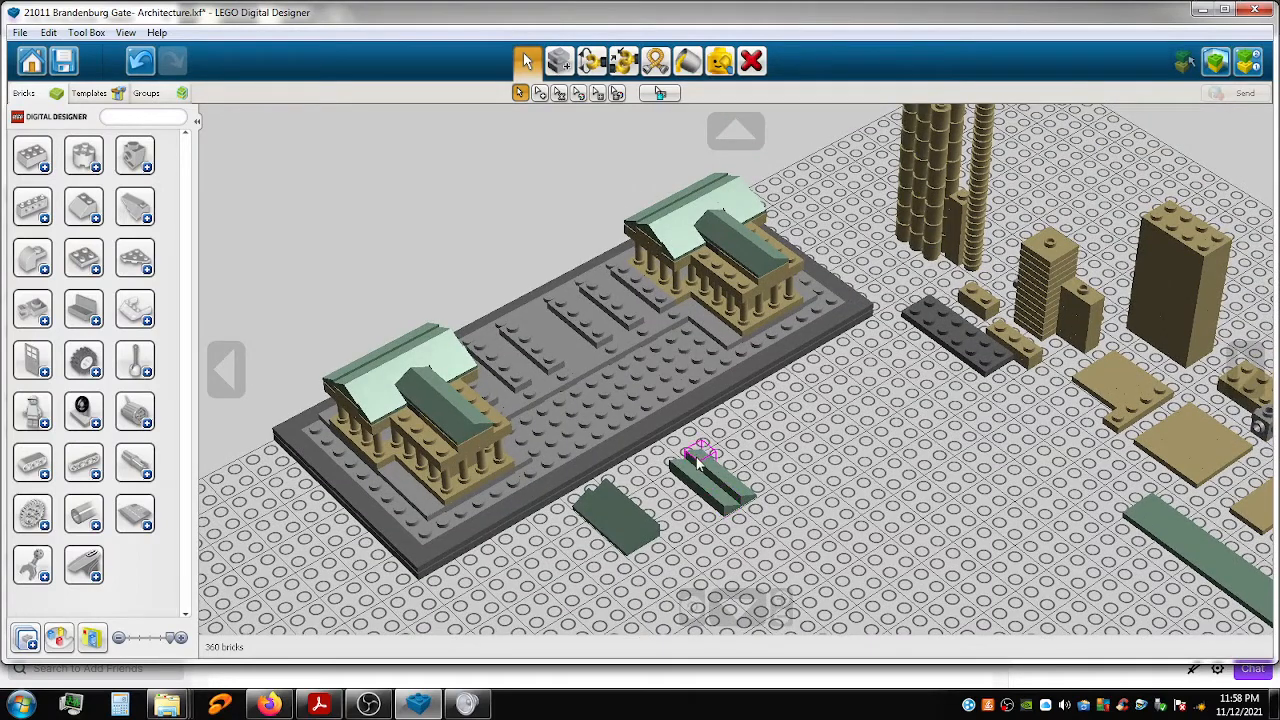
drag(699, 461, 751, 226)
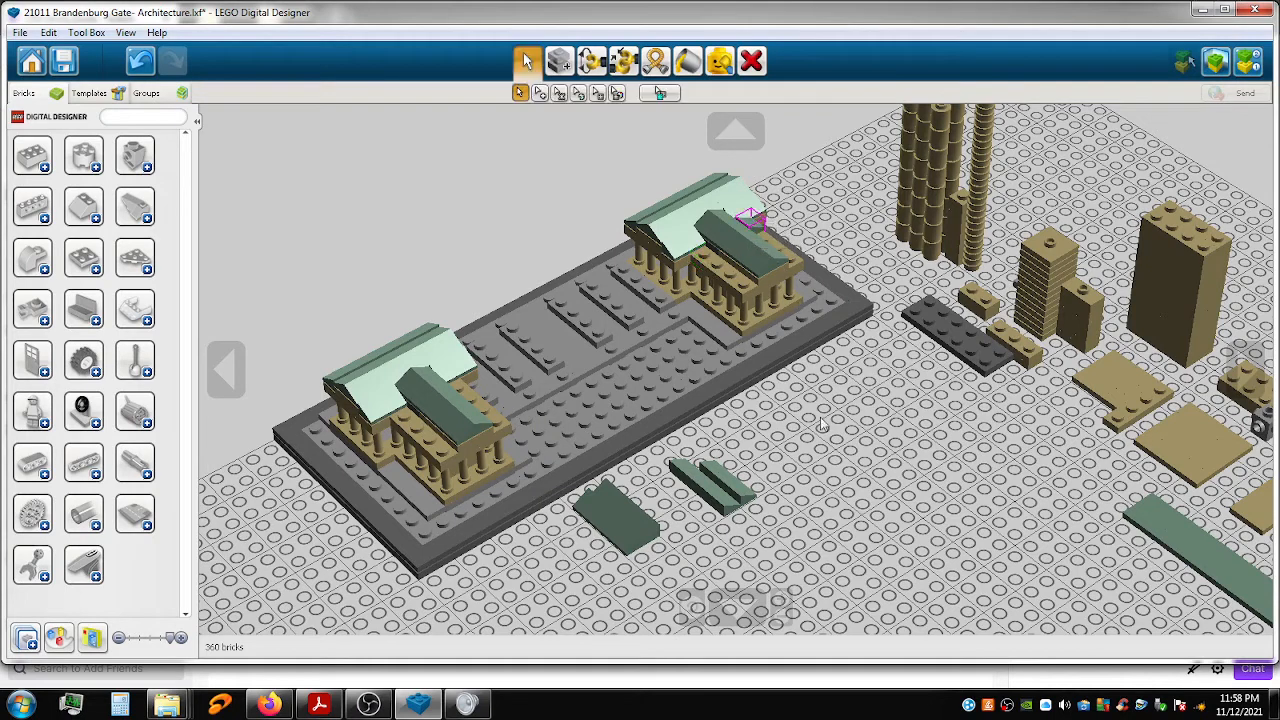
drag(722, 465, 758, 240)
drag(728, 478, 779, 251)
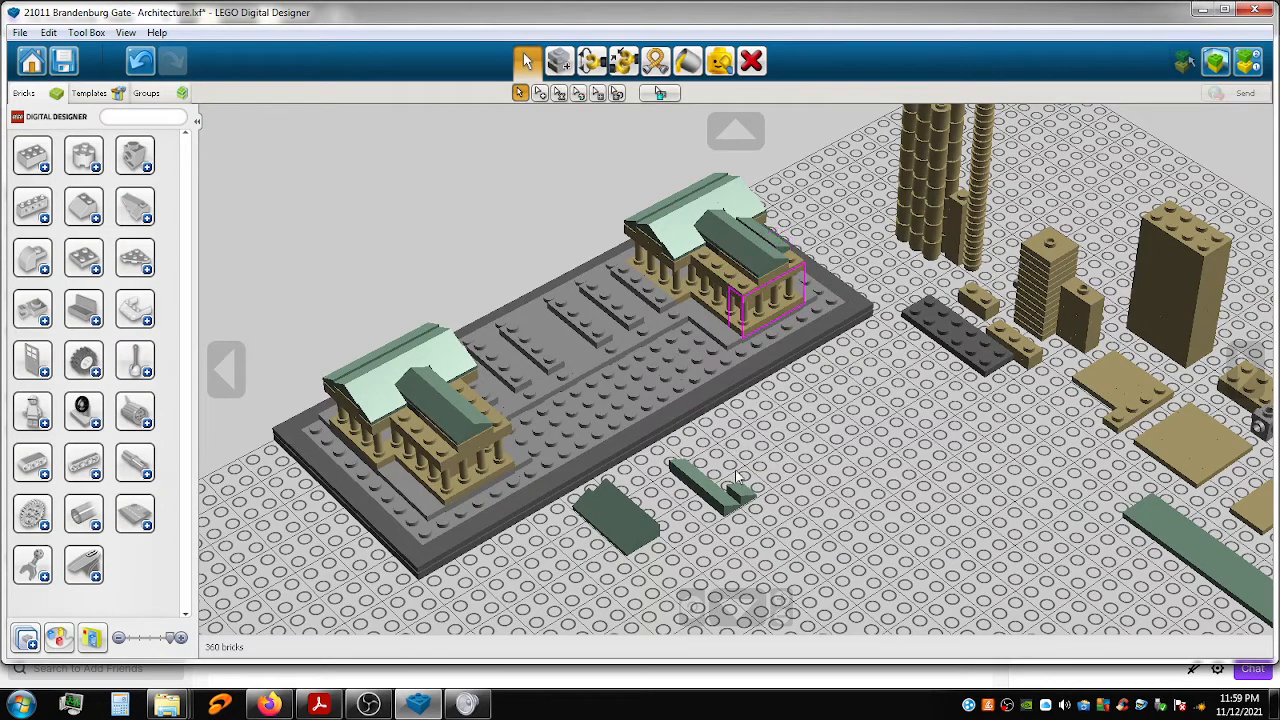
mouse_move(743, 497)
mouse_down()
mouse_move(800, 466)
mouse_move(815, 430)
mouse_move(785, 260)
mouse_move(795, 255)
mouse_move(826, 296)
mouse_move(825, 415)
mouse_move(725, 490)
mouse_move(728, 502)
mouse_up()
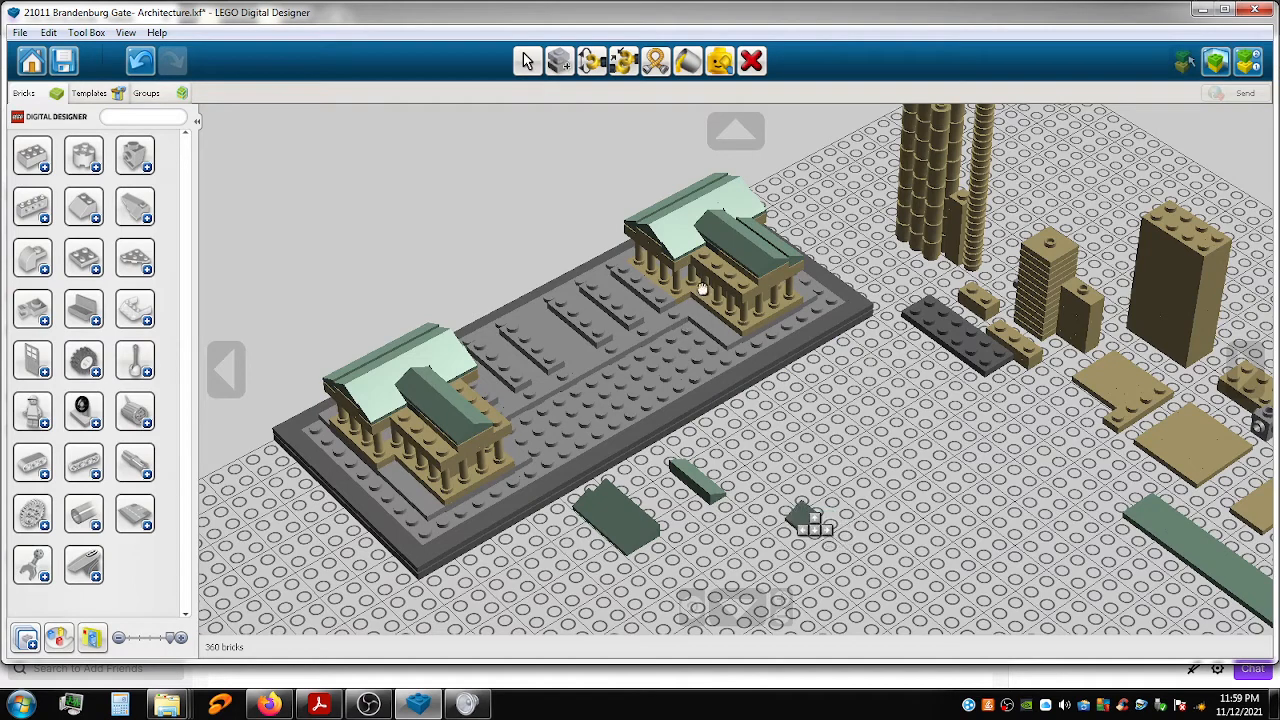
Fill the lower row on the far side of the near building's projecting wing roof with the other four turned green slopes.
click(464, 390)
mouse_move(683, 470)
mouse_down()
mouse_move(540, 440)
mouse_move(563, 443)
mouse_move(471, 398)
mouse_move(700, 481)
mouse_up()
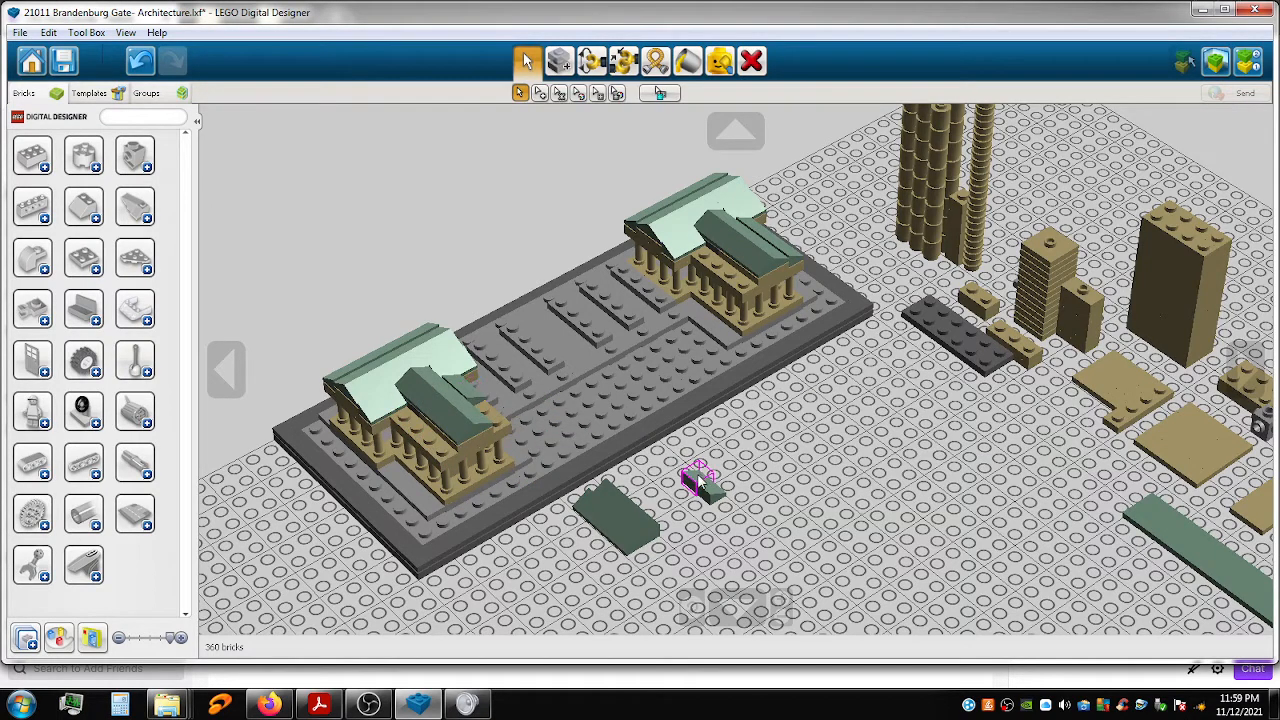
drag(575, 457, 488, 406)
drag(712, 493, 500, 410)
Fill the lower row on the near side of the far building's projecting wing roof with four green slopes from the unturned block.
drag(605, 483, 705, 248)
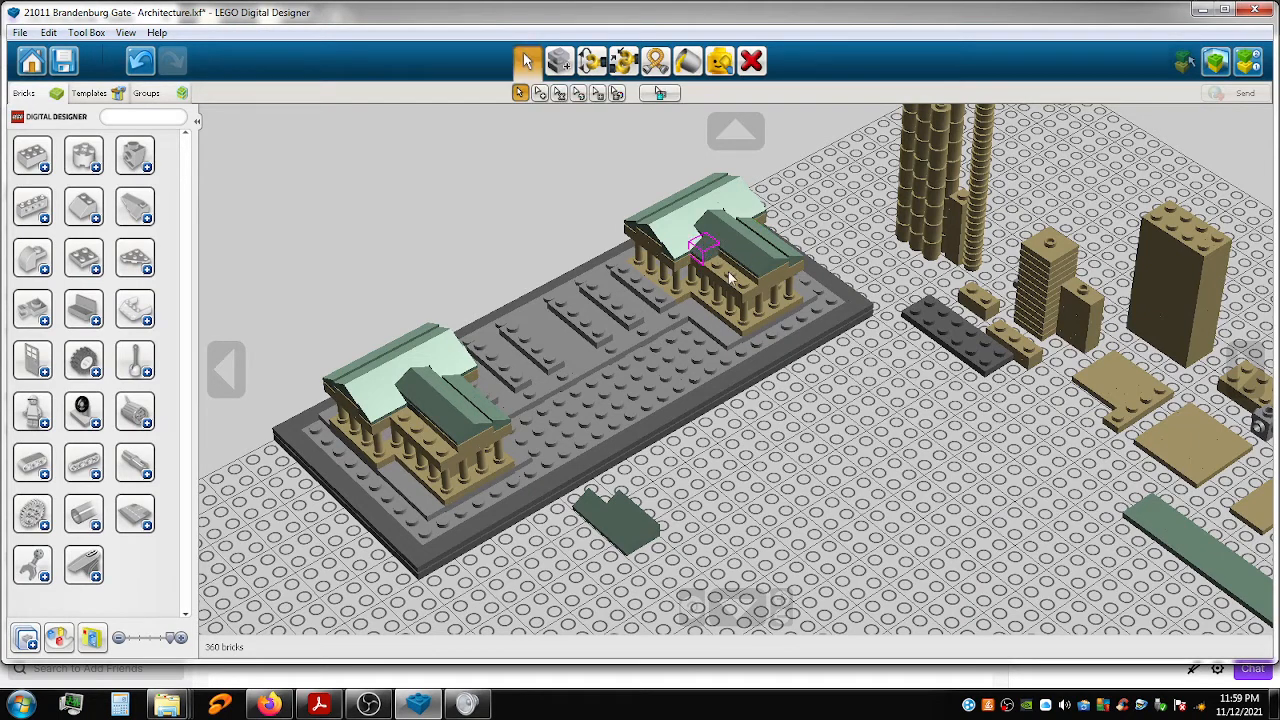
drag(590, 505, 671, 469)
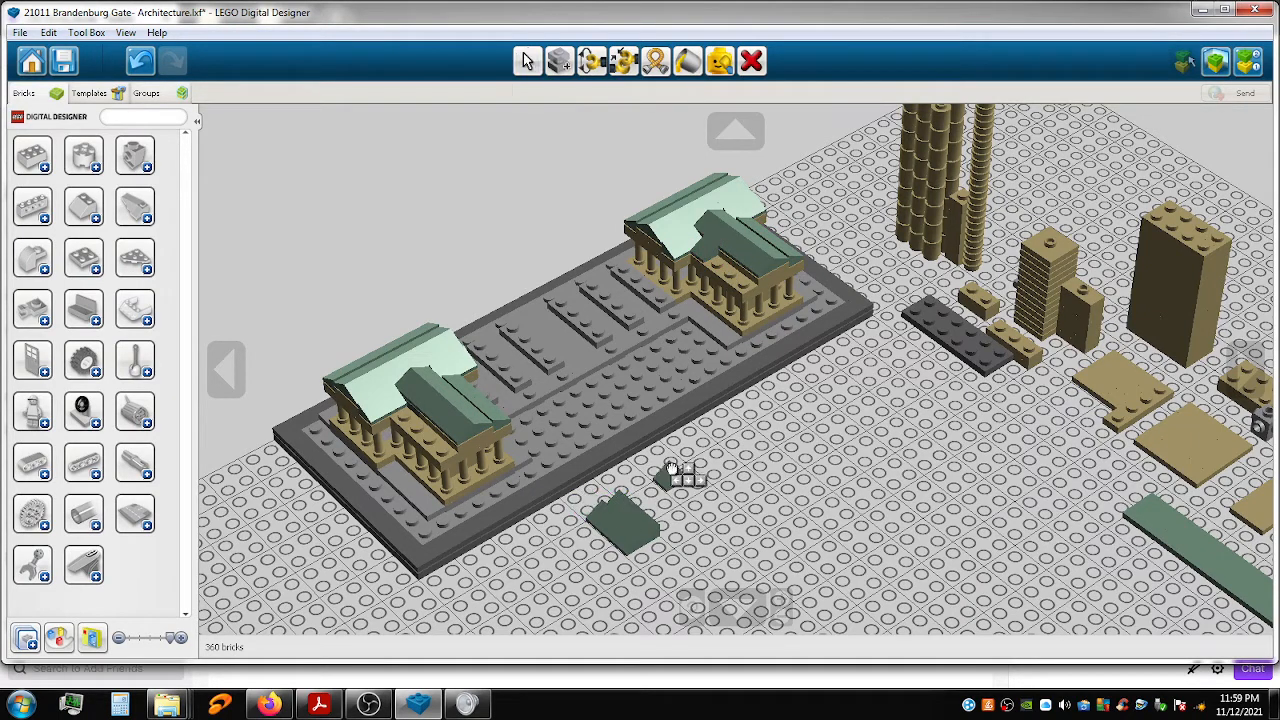
drag(709, 311, 717, 264)
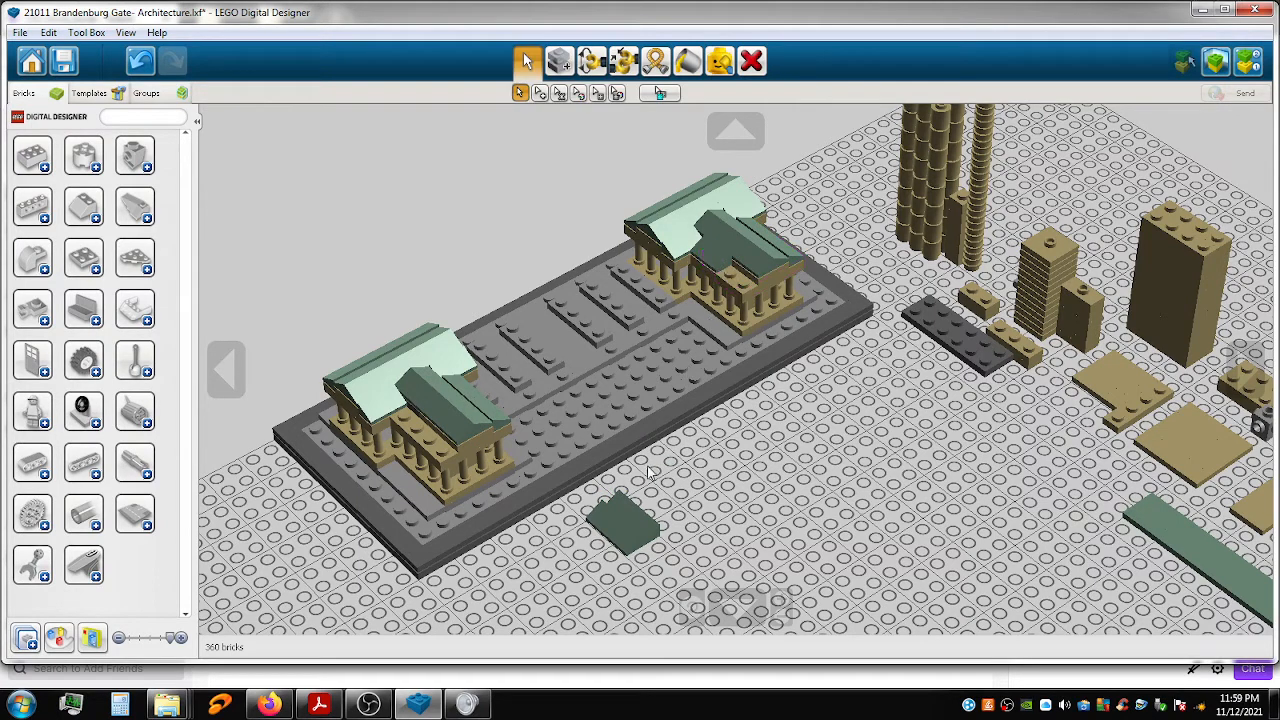
drag(603, 512, 733, 268)
drag(616, 505, 753, 275)
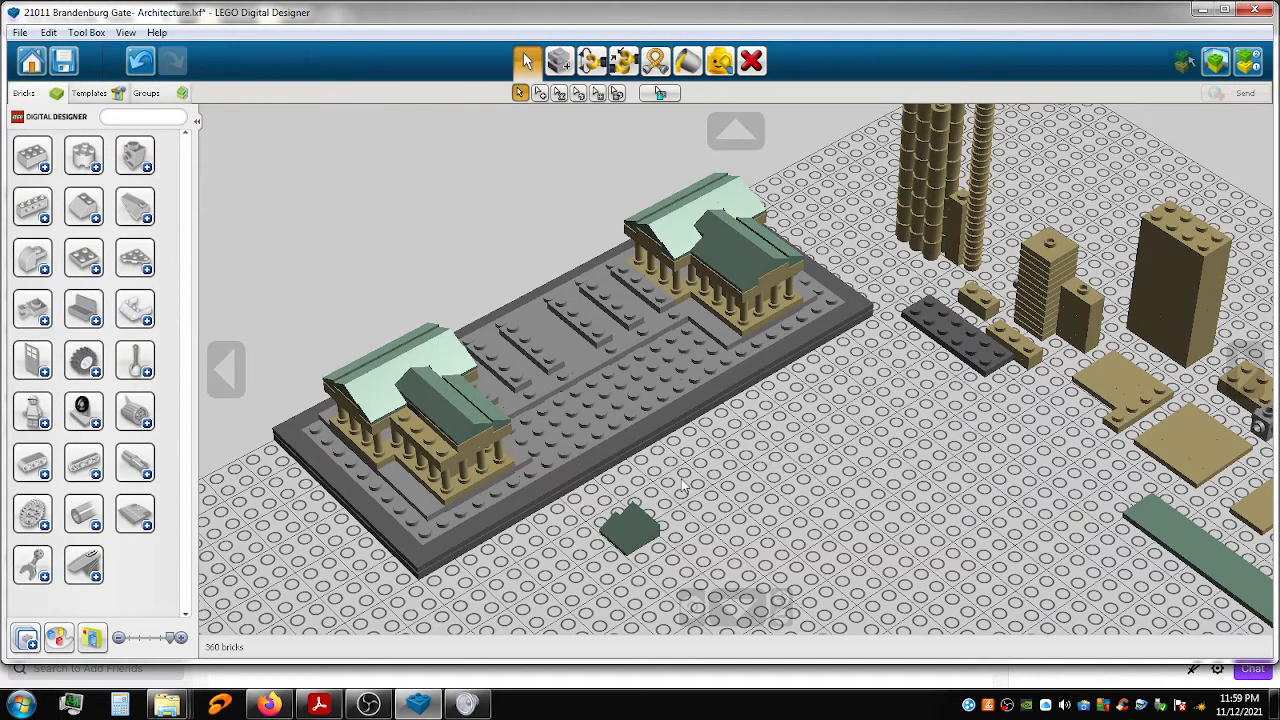
Fill the lower row on the near side of the near building's projecting wing roof with the last four unturned green slopes.
click(628, 516)
drag(540, 493, 407, 420)
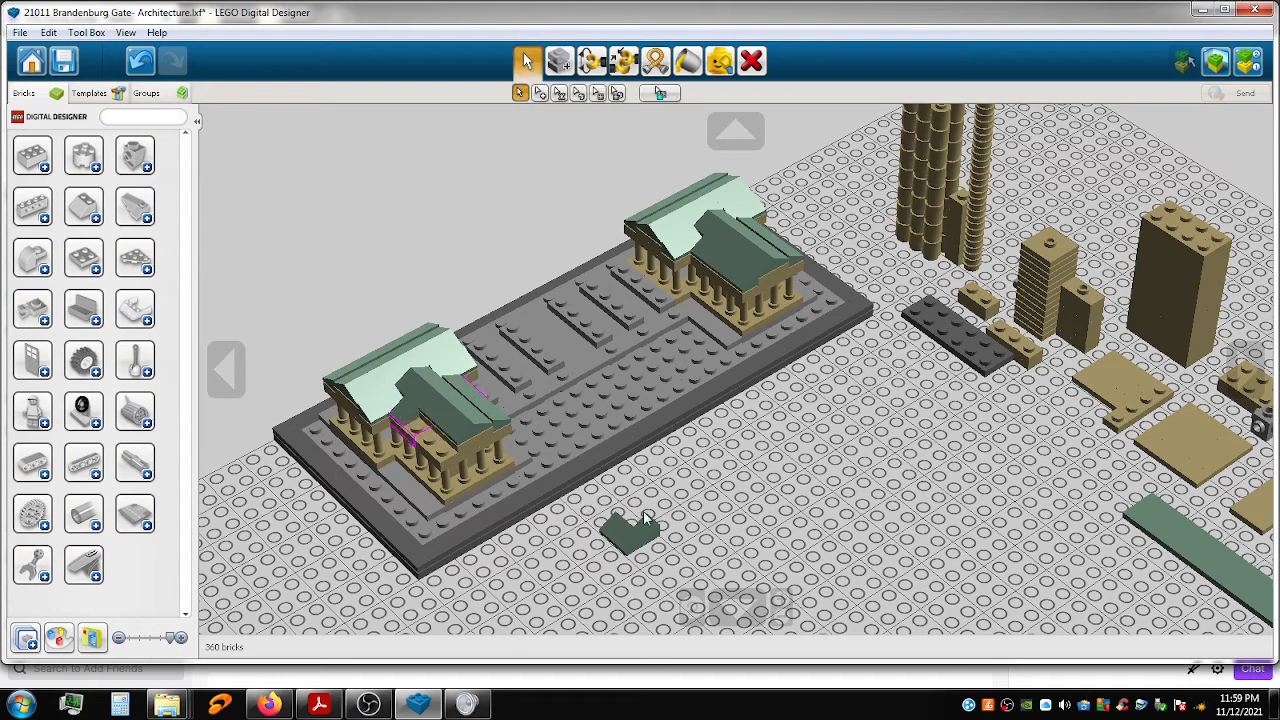
drag(648, 525, 412, 423)
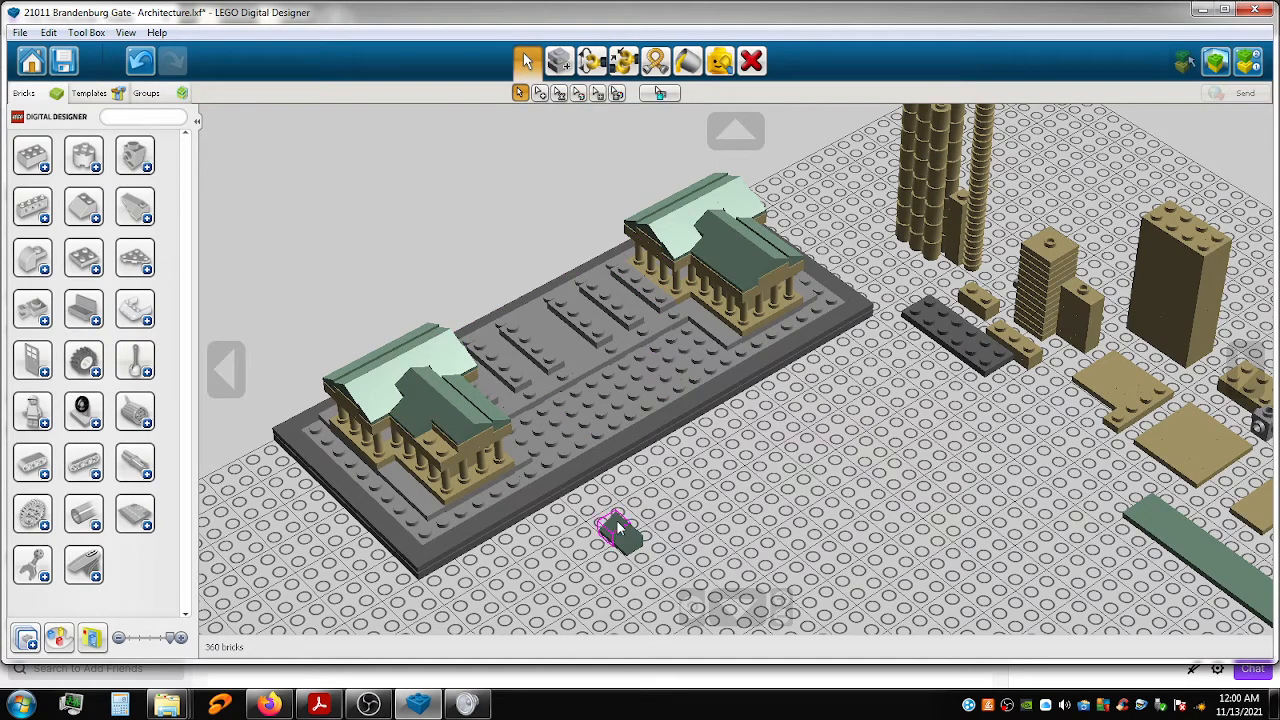
drag(600, 492, 430, 440)
drag(628, 540, 442, 450)
right_drag(607, 500, 645, 517)
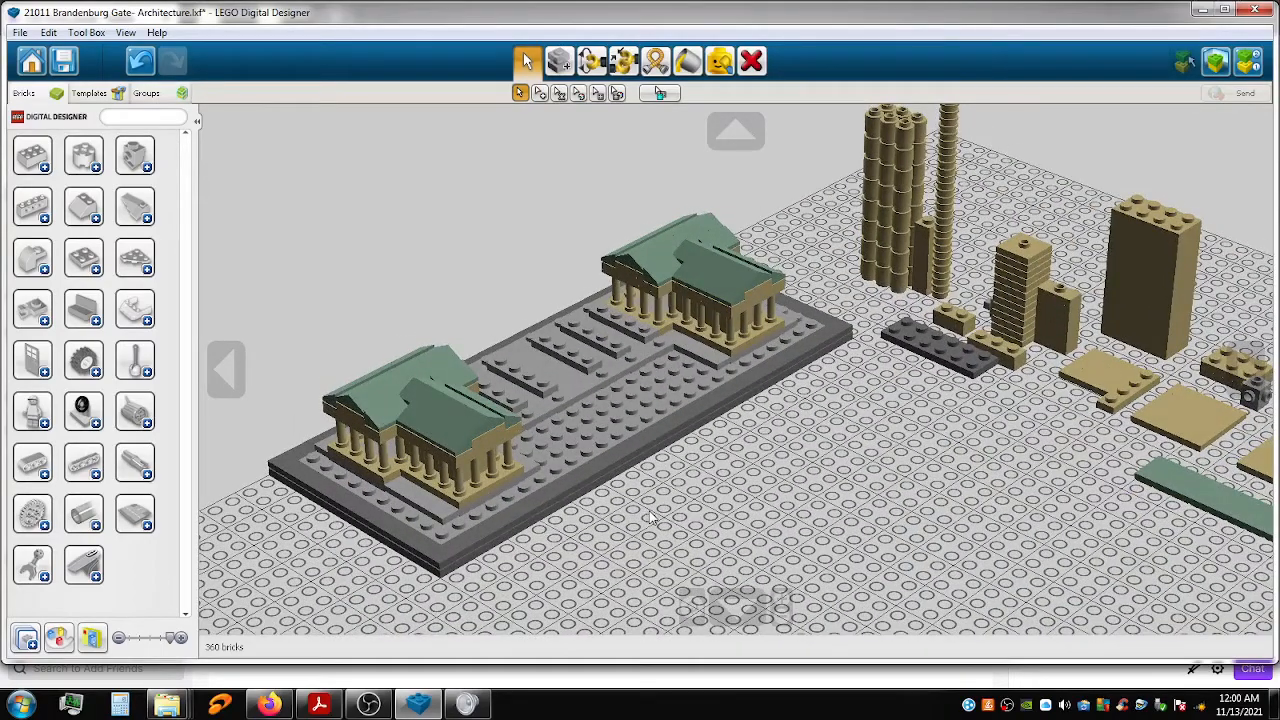
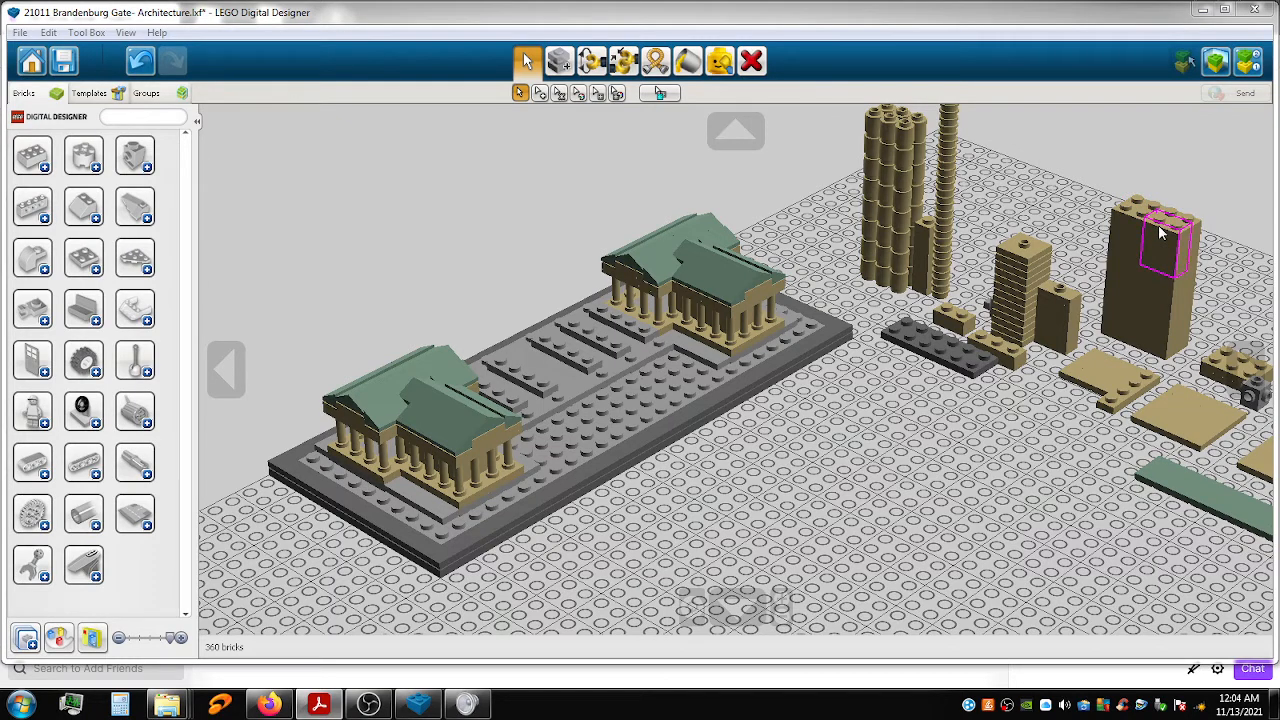
Take tan 1x2x2 bricks from the tall loose stack and build a four-stud-long wall against the near building's inner end.
click(1158, 230)
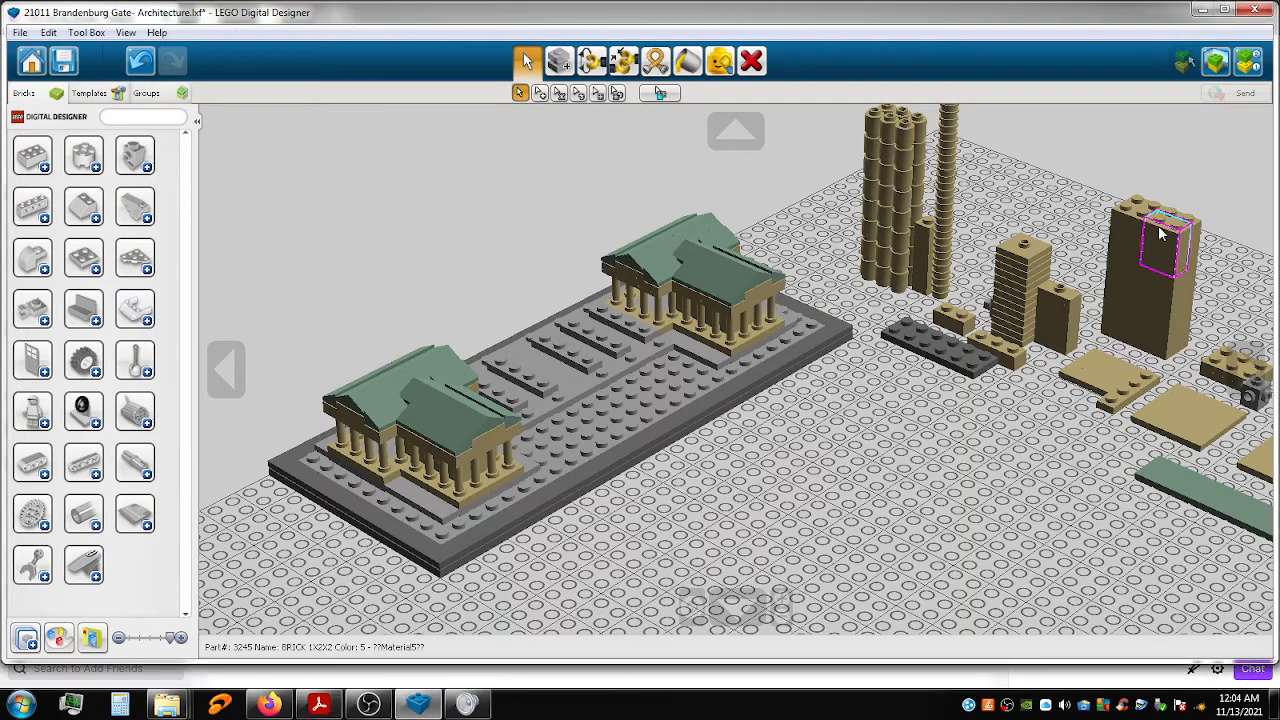
shift+click(1150, 240)
drag(1142, 260, 607, 553)
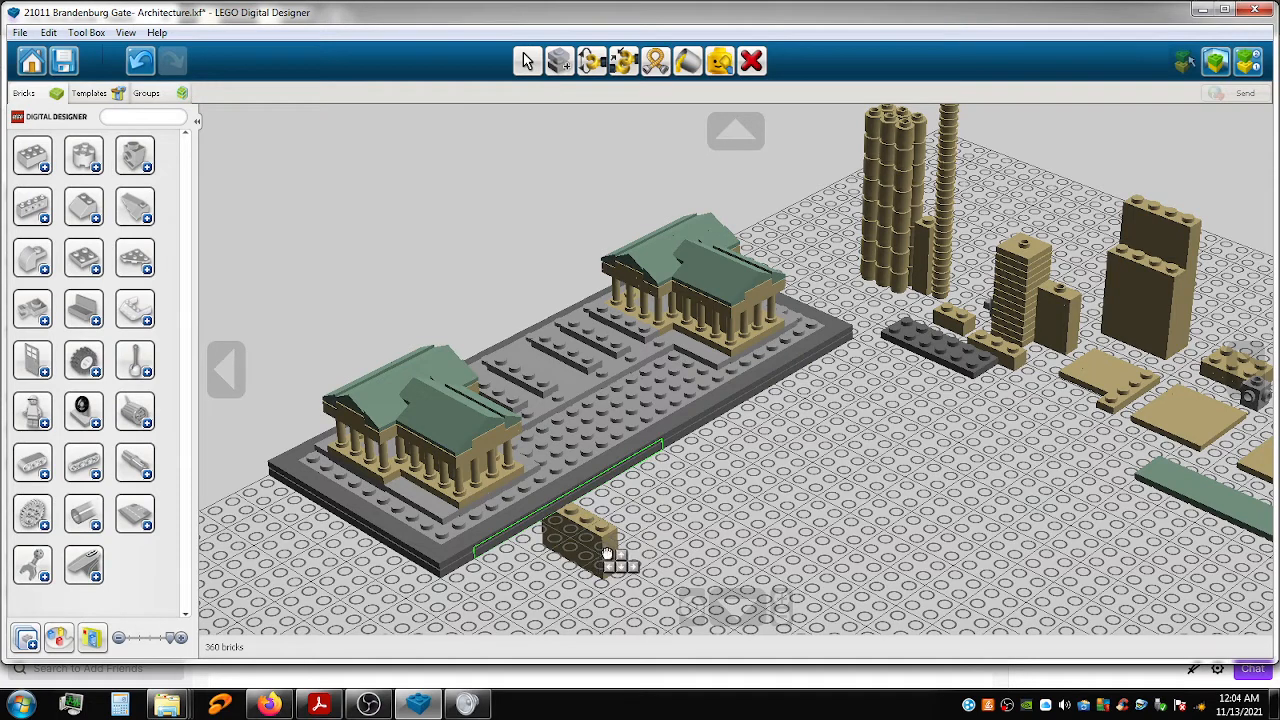
drag(607, 553, 650, 540)
right_drag(759, 493, 620, 478)
drag(545, 387, 650, 230)
drag(565, 425, 643, 267)
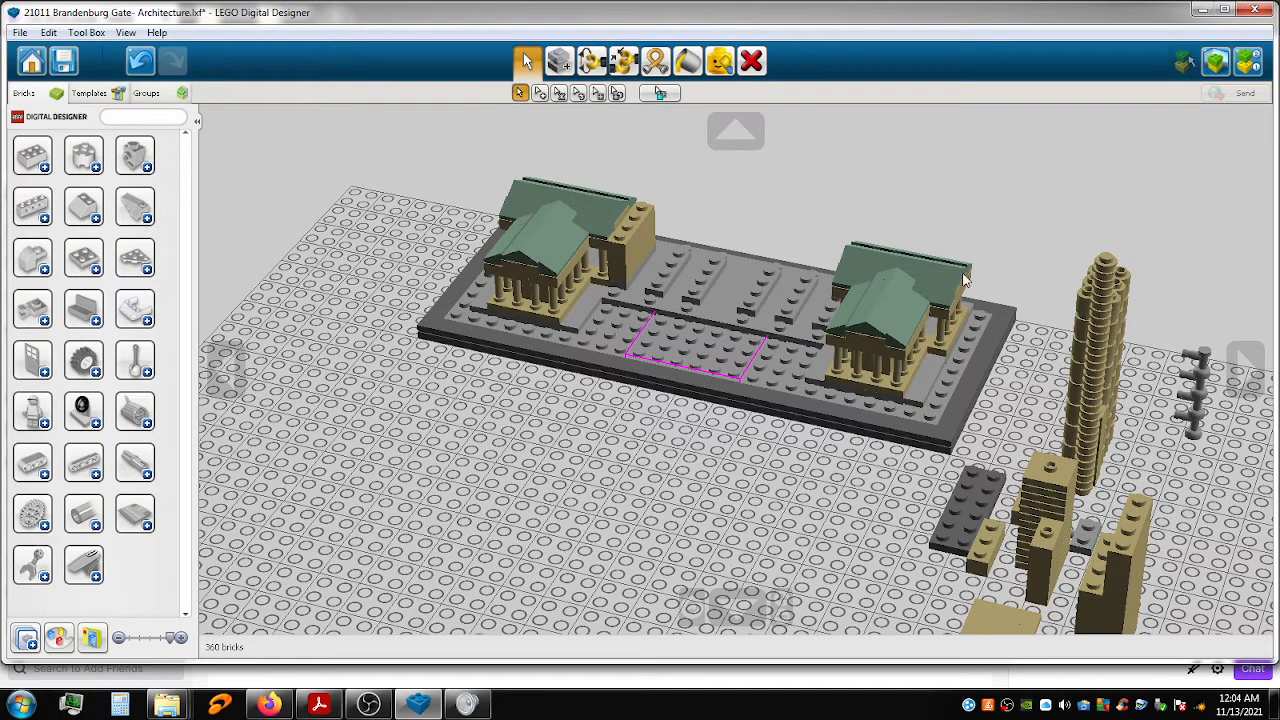
drag(1148, 530, 1145, 437)
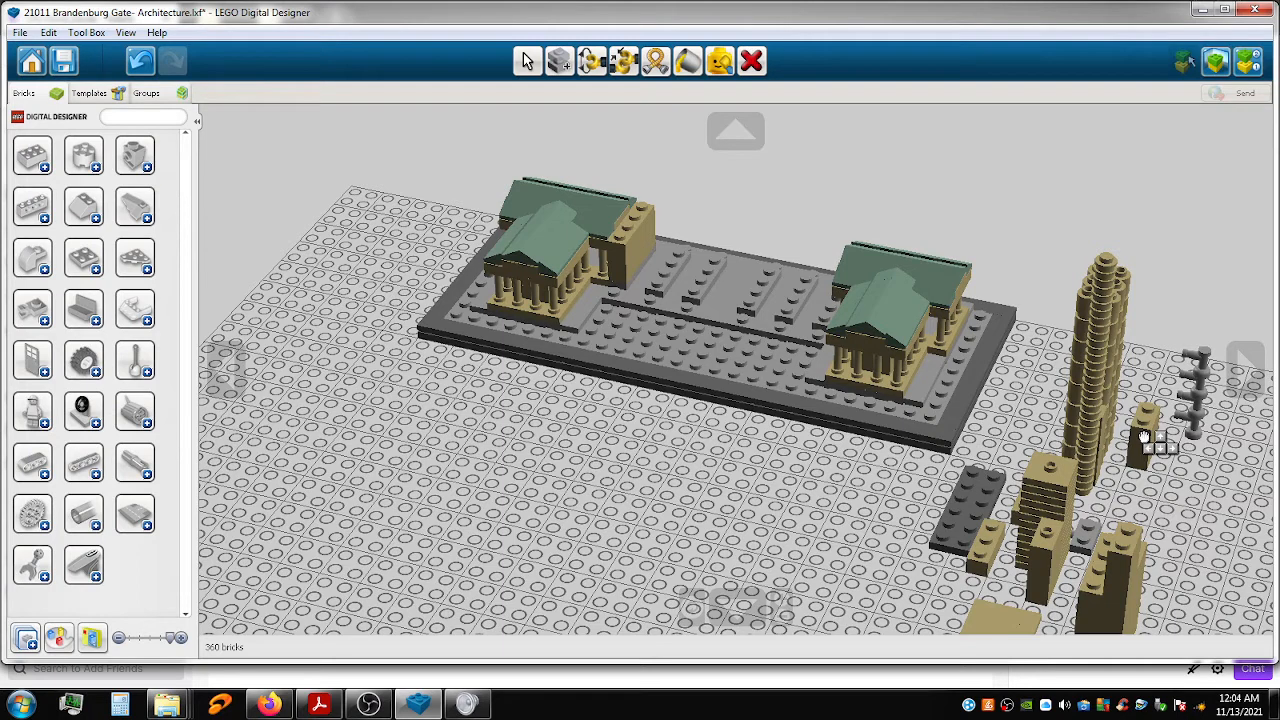
drag(1150, 440, 1160, 498)
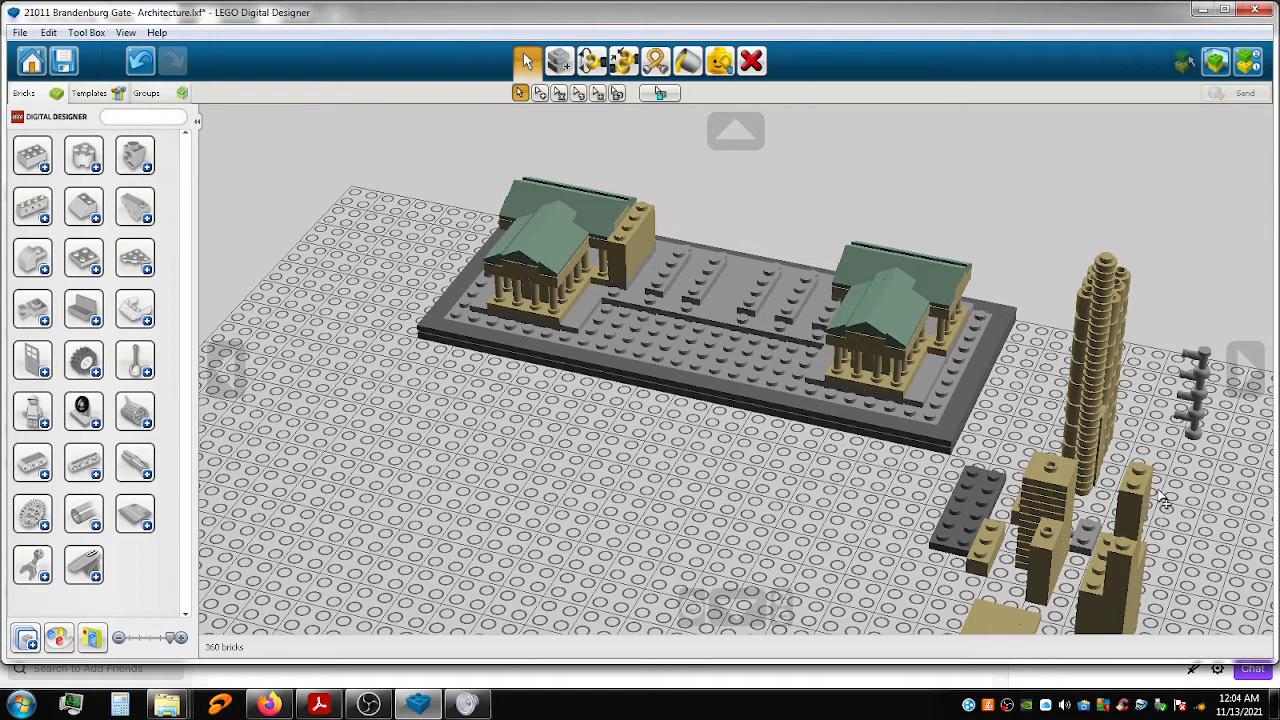
key(ctrl+z)
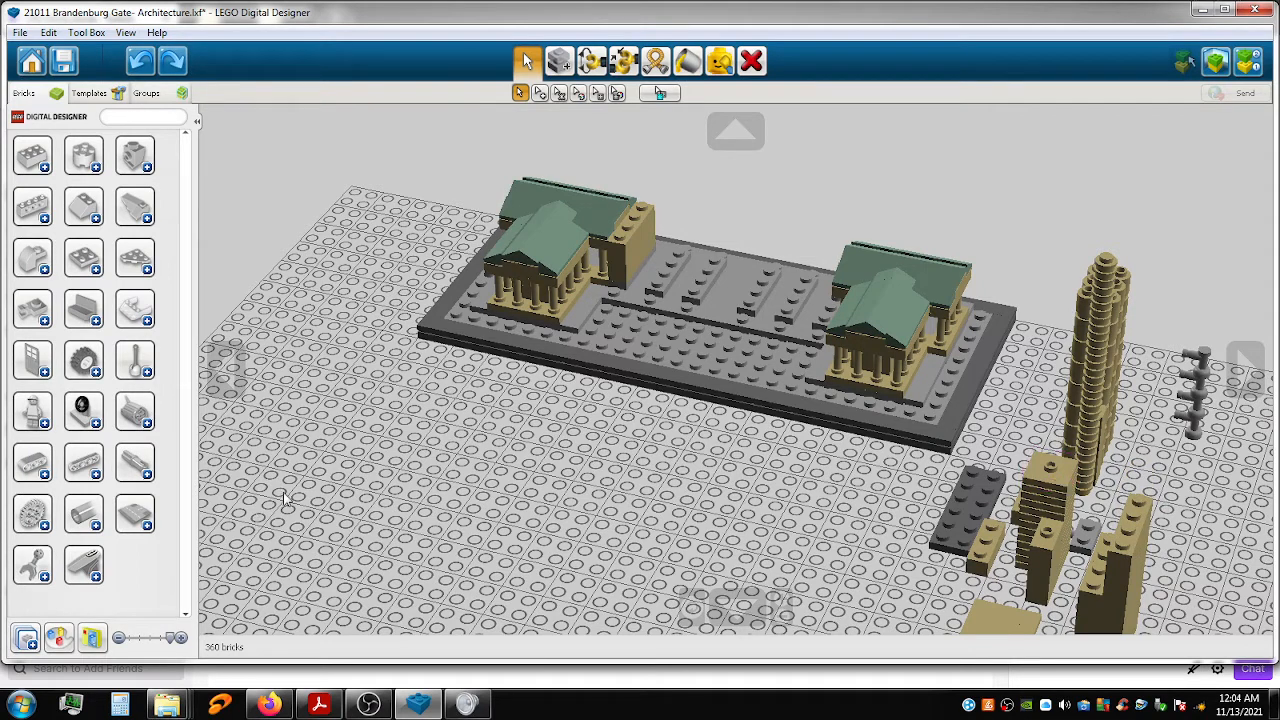
Restack the tan 1x2x2 bricks at the first side building's inner end into a two-stud-long pier two bricks tall.
drag(612, 268, 549, 418)
drag(639, 241, 629, 256)
drag(549, 415, 630, 215)
click(546, 426)
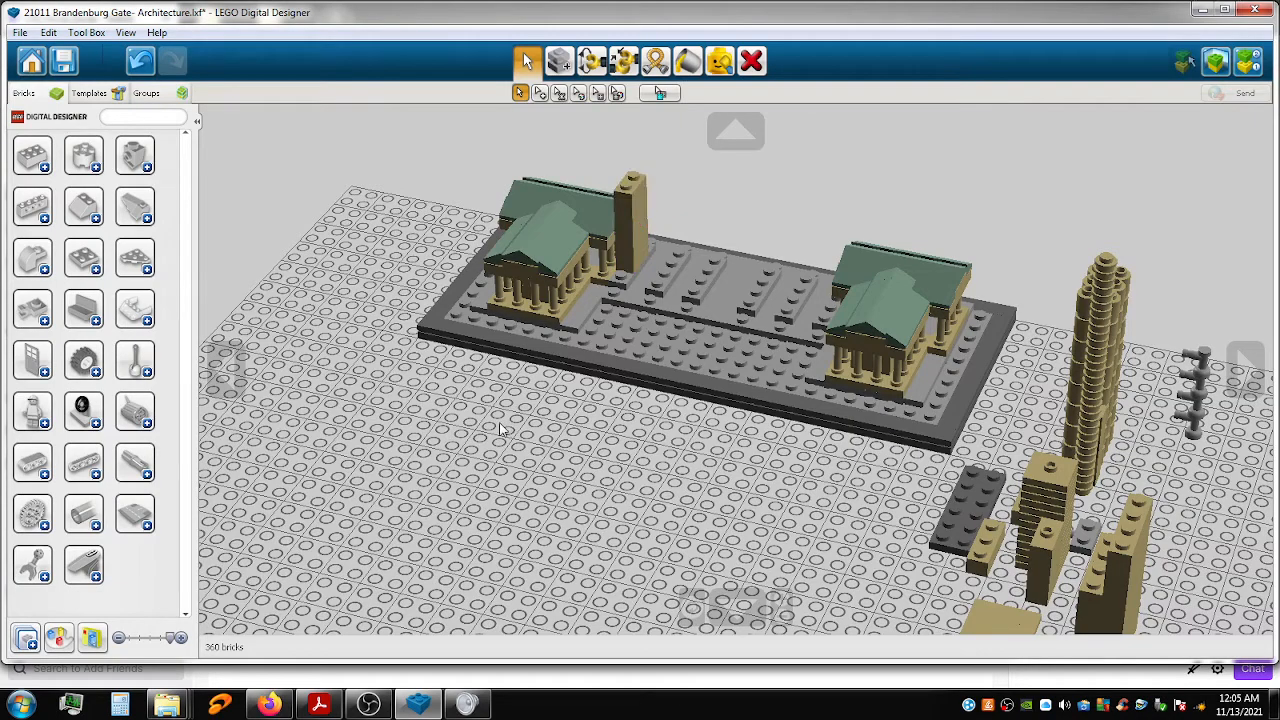
Build two more two-brick-tall tan piers, one against the other building's inner end and one on the adjacent raised grey strip.
right_drag(546, 473, 636, 474)
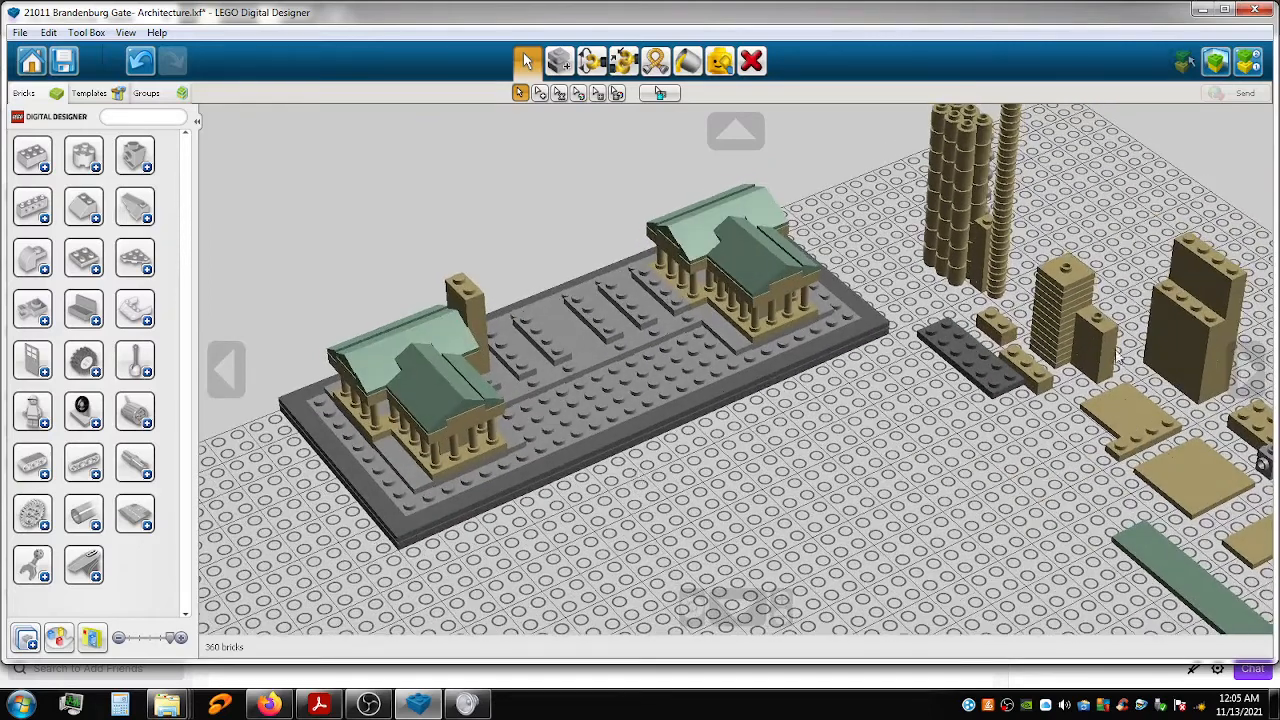
drag(1226, 284, 646, 268)
drag(1115, 289, 682, 238)
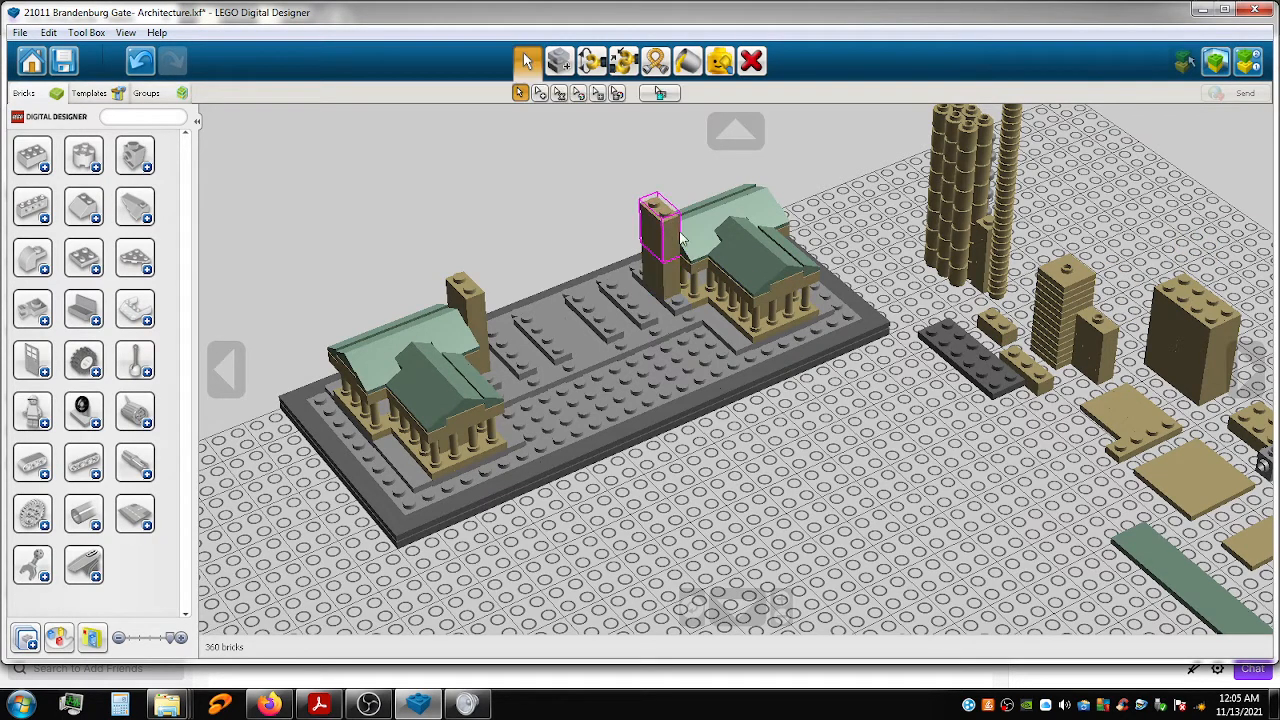
drag(1186, 292, 626, 283)
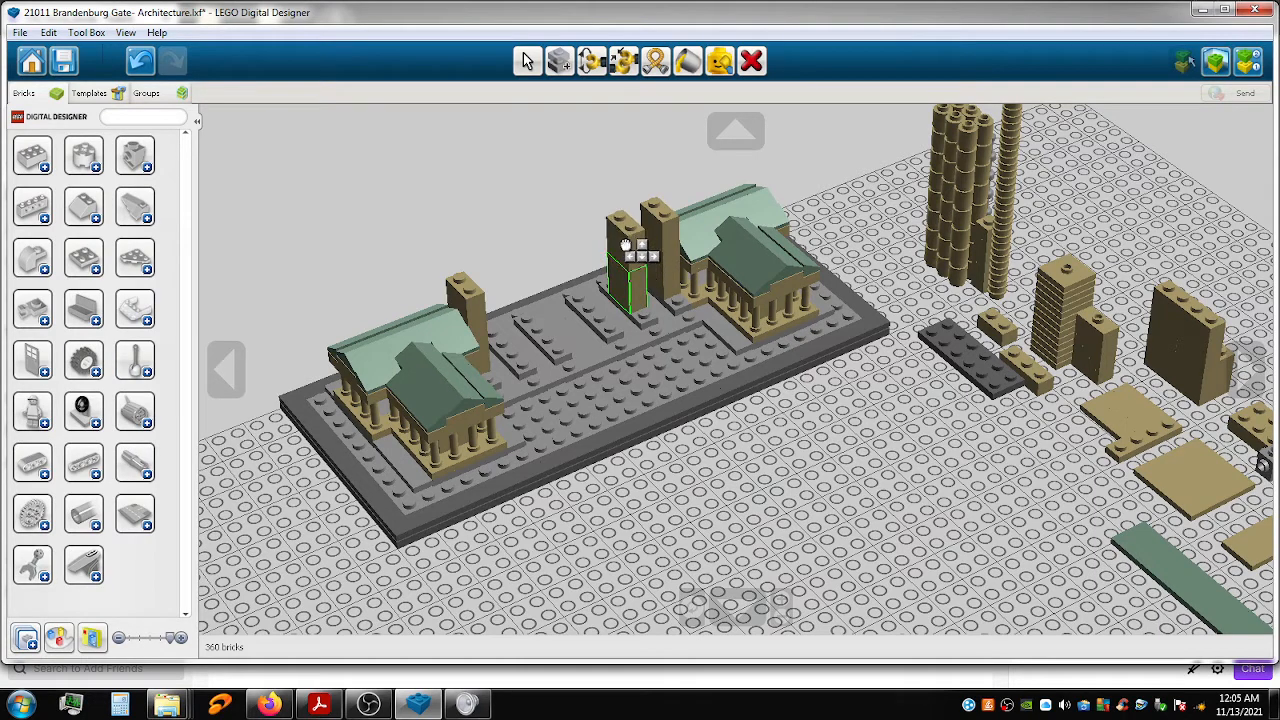
click(625, 245)
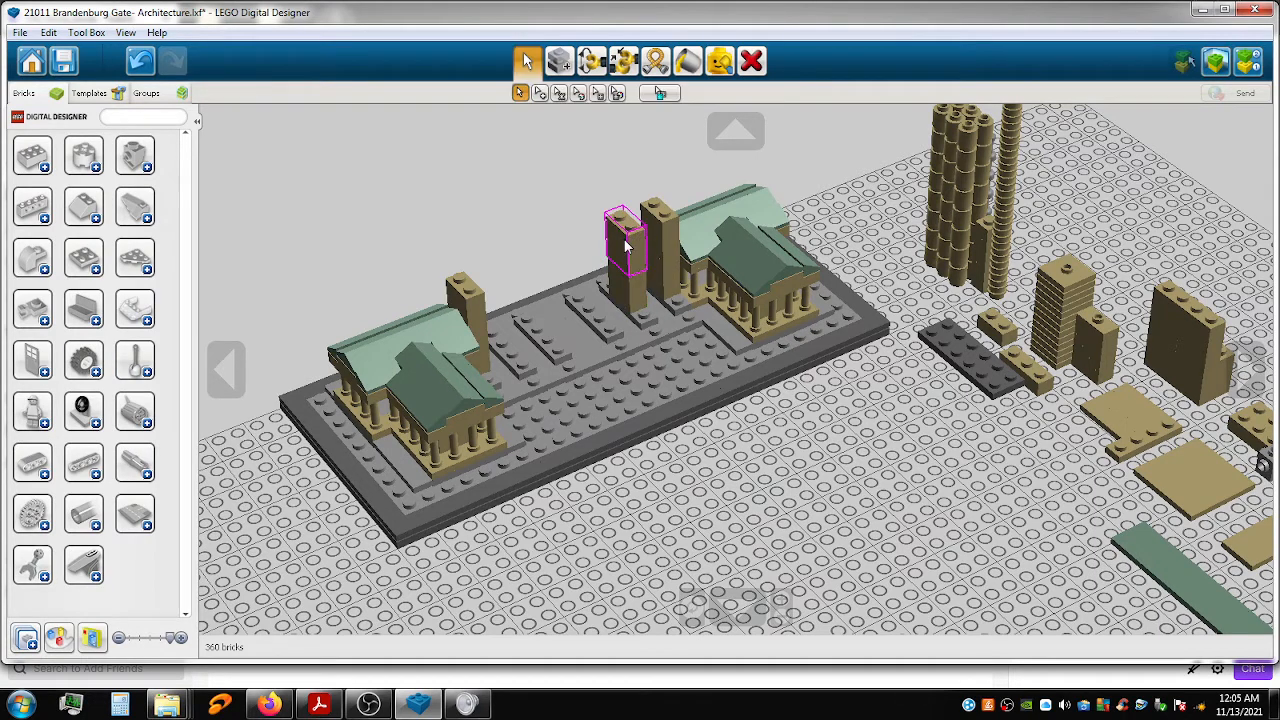
Stack two tan 1x2x2 bricks into a pier on the next grey strip towards the middle of the base.
click(1168, 340)
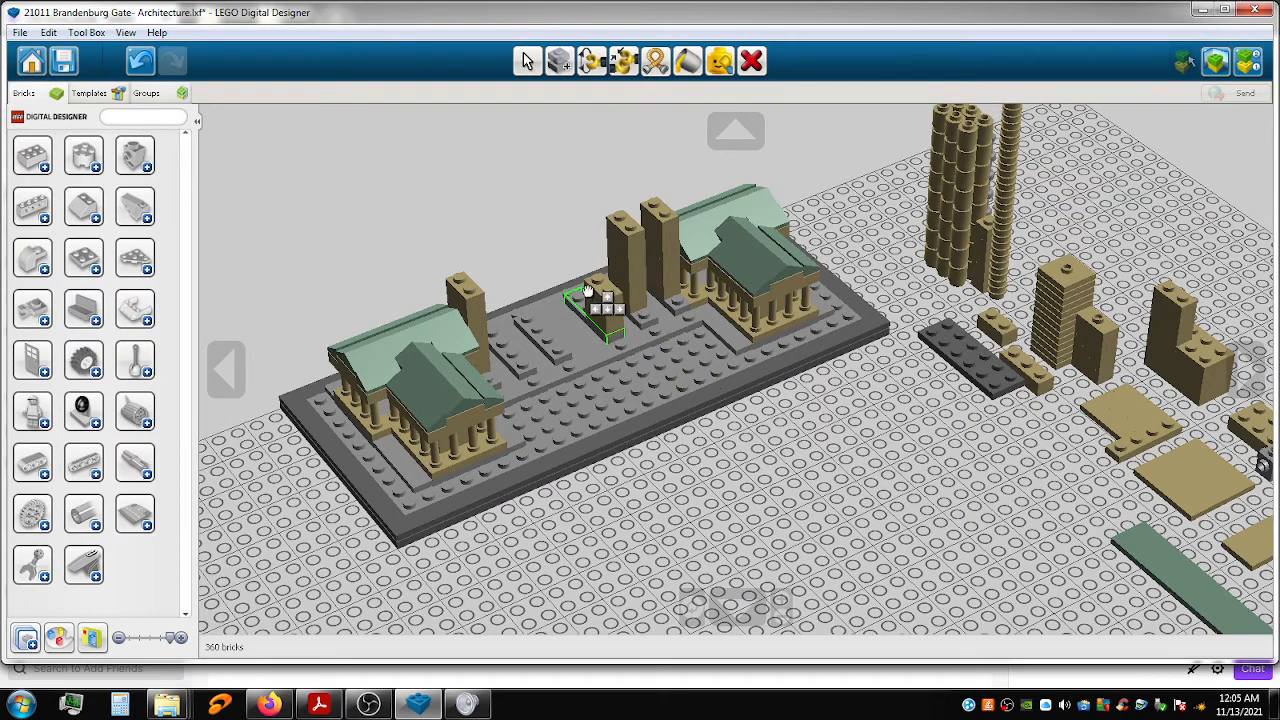
click(580, 288)
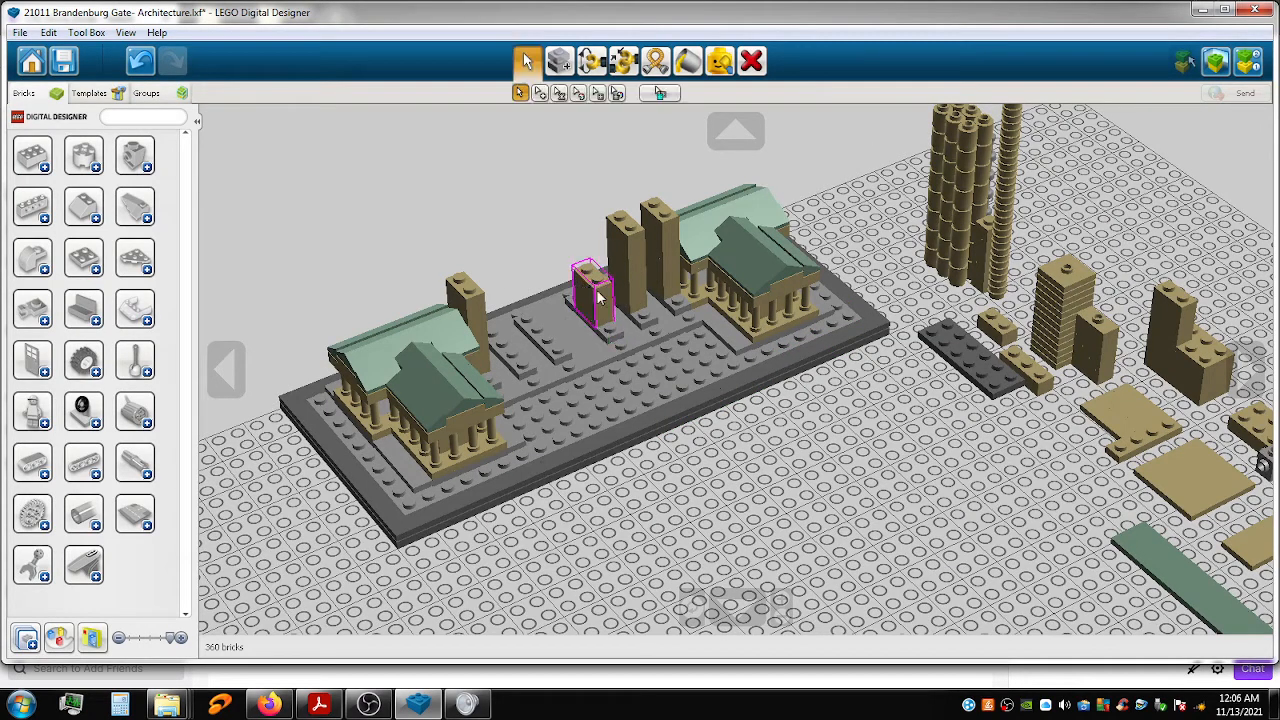
click(1185, 315)
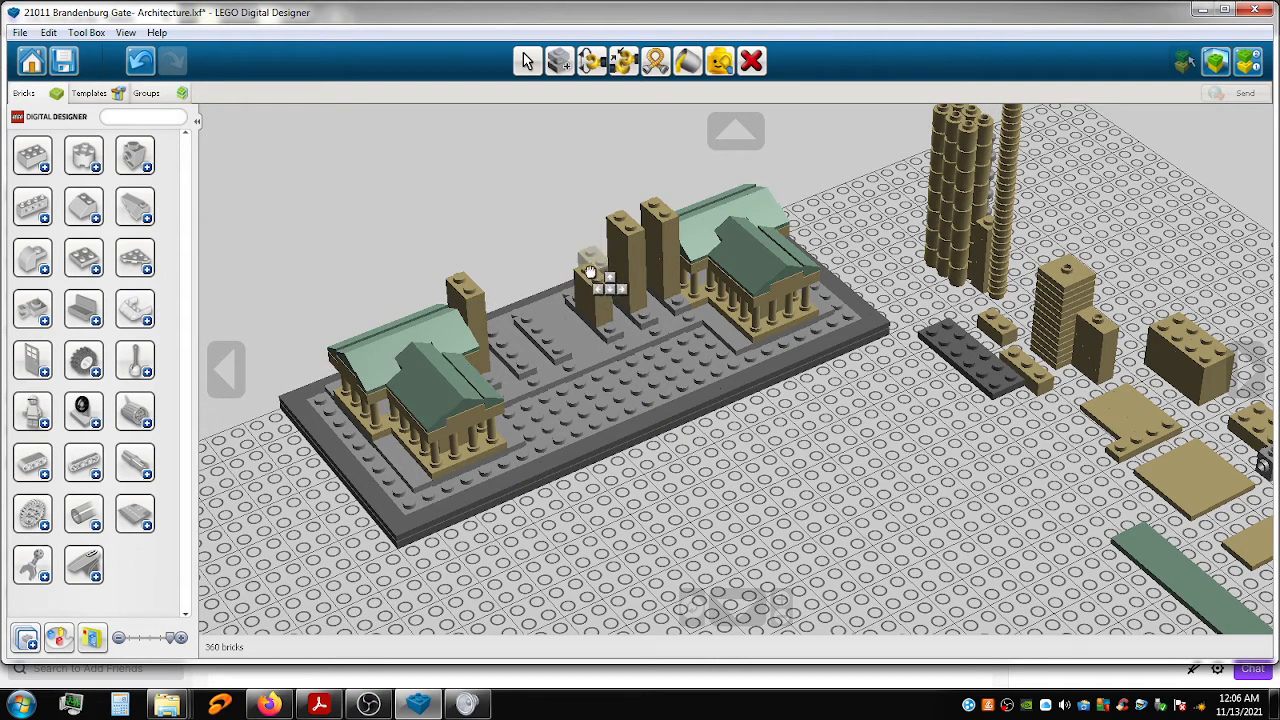
click(593, 274)
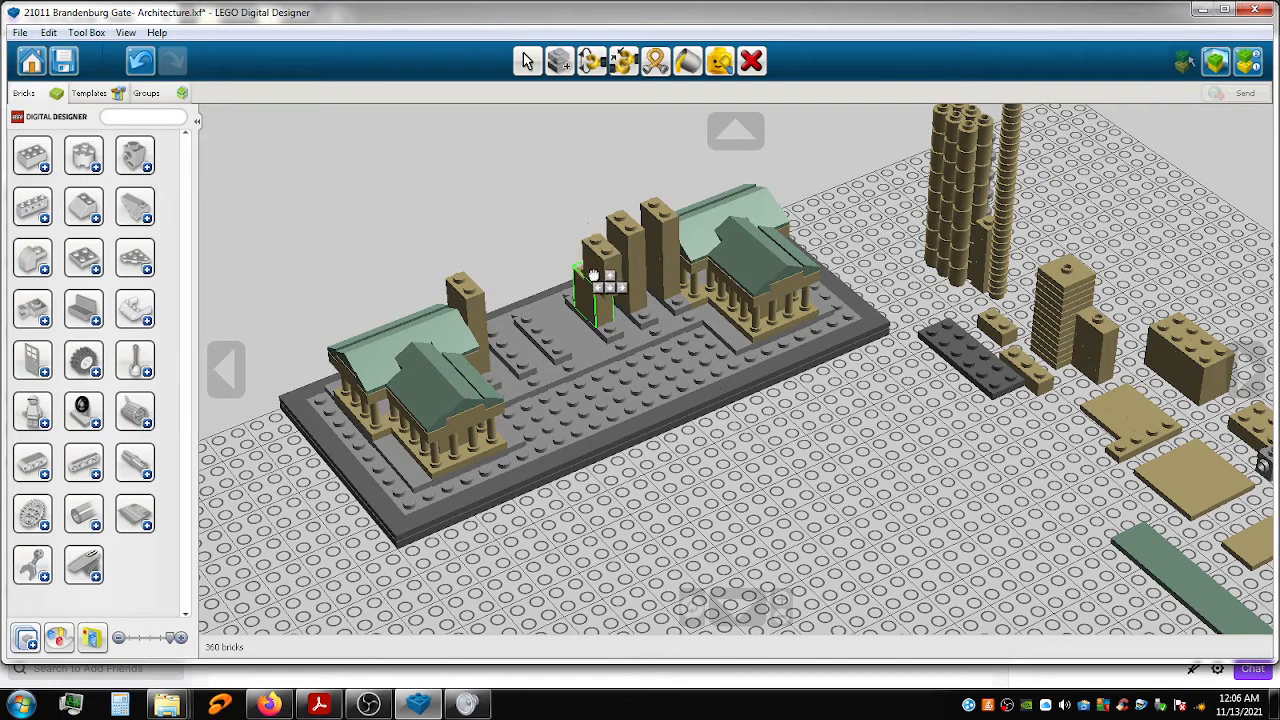
key(v)
click(597, 271)
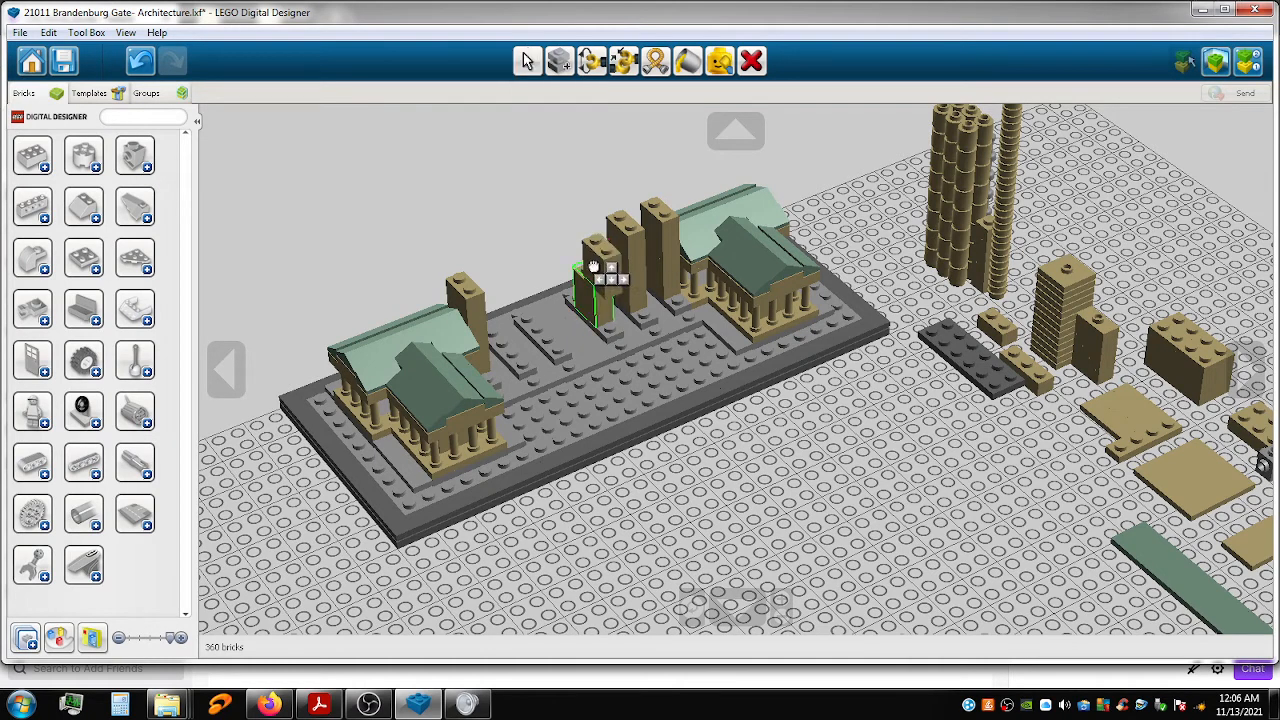
click(591, 262)
key(v)
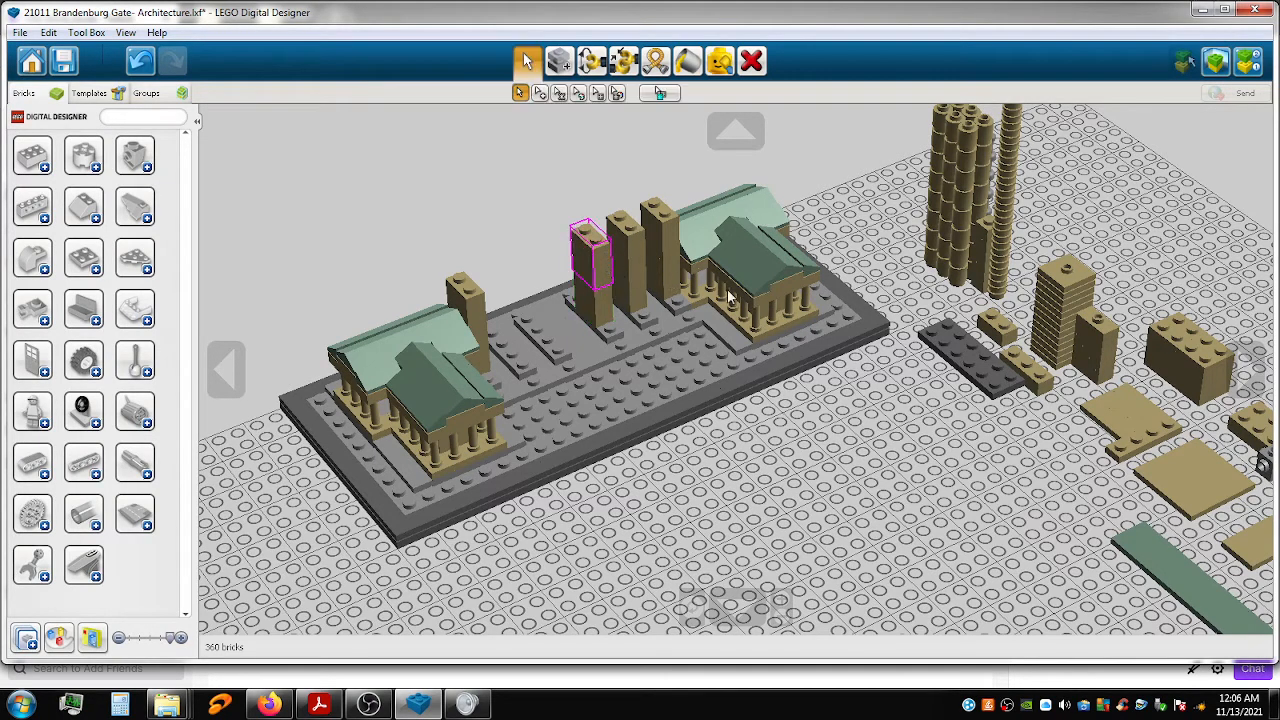
Stack two tan 1x2x2 bricks into a pier on the grey strip across the central gap.
click(1176, 341)
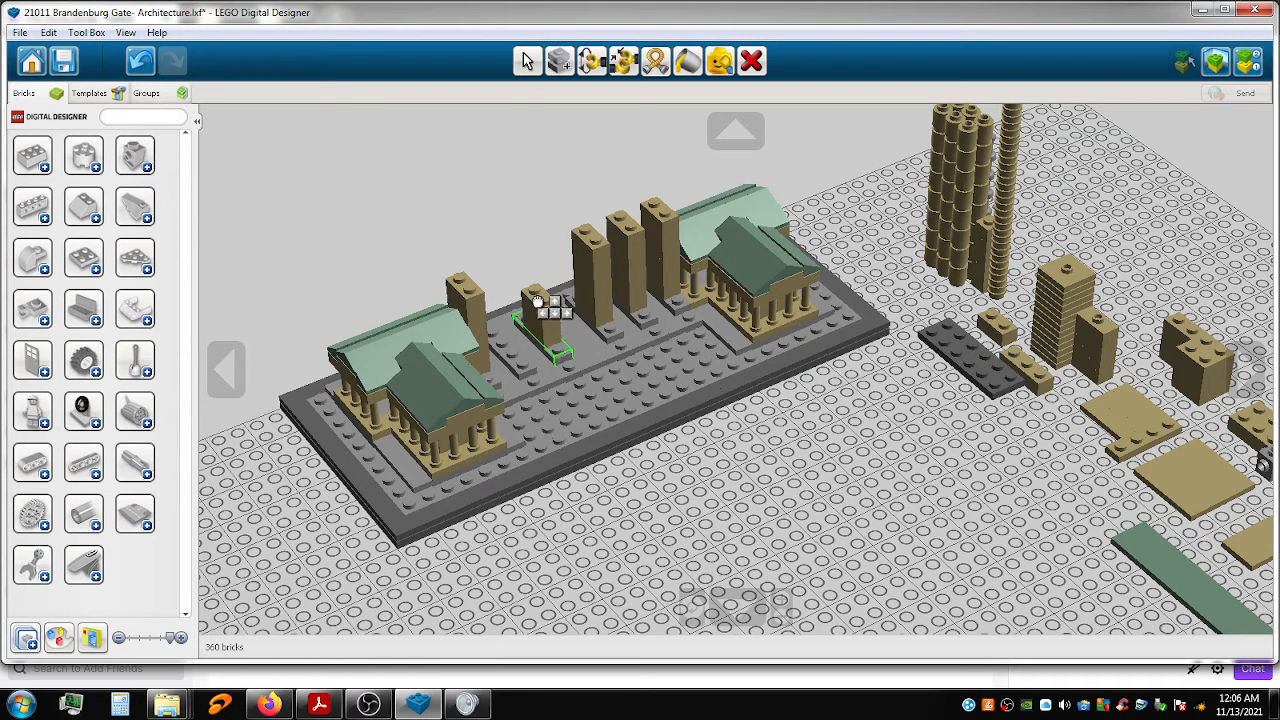
click(540, 305)
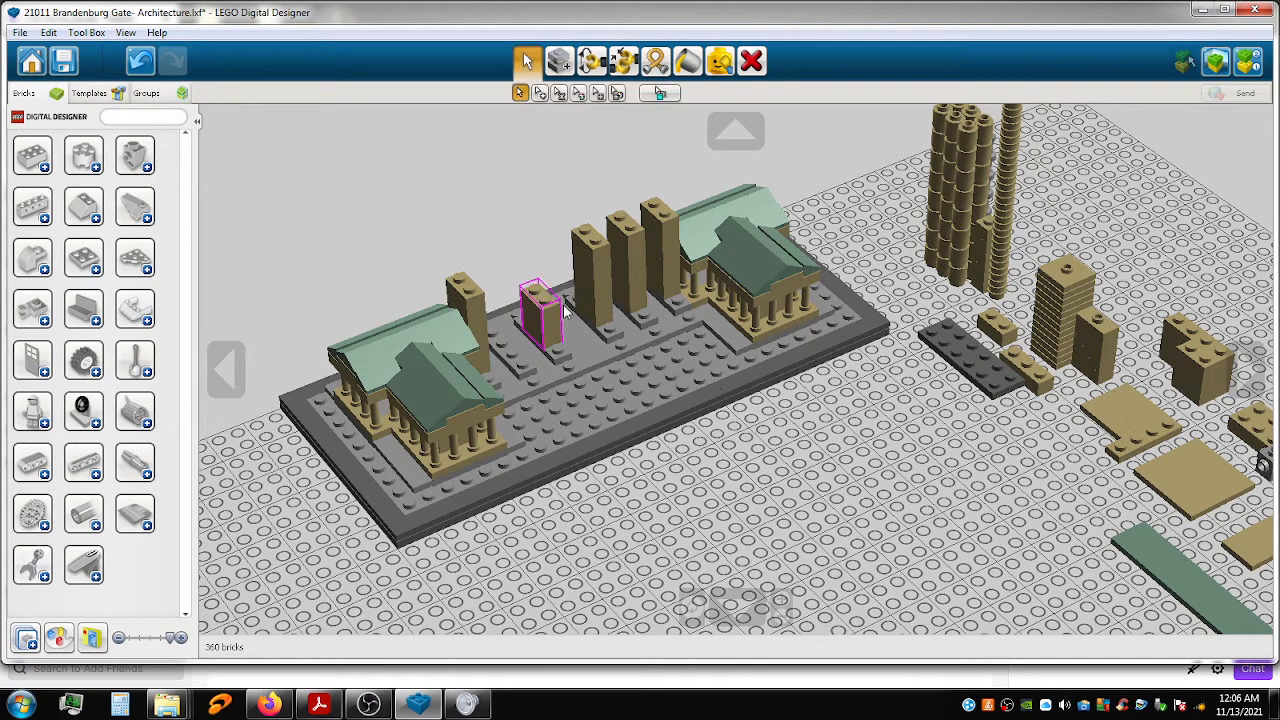
click(1183, 337)
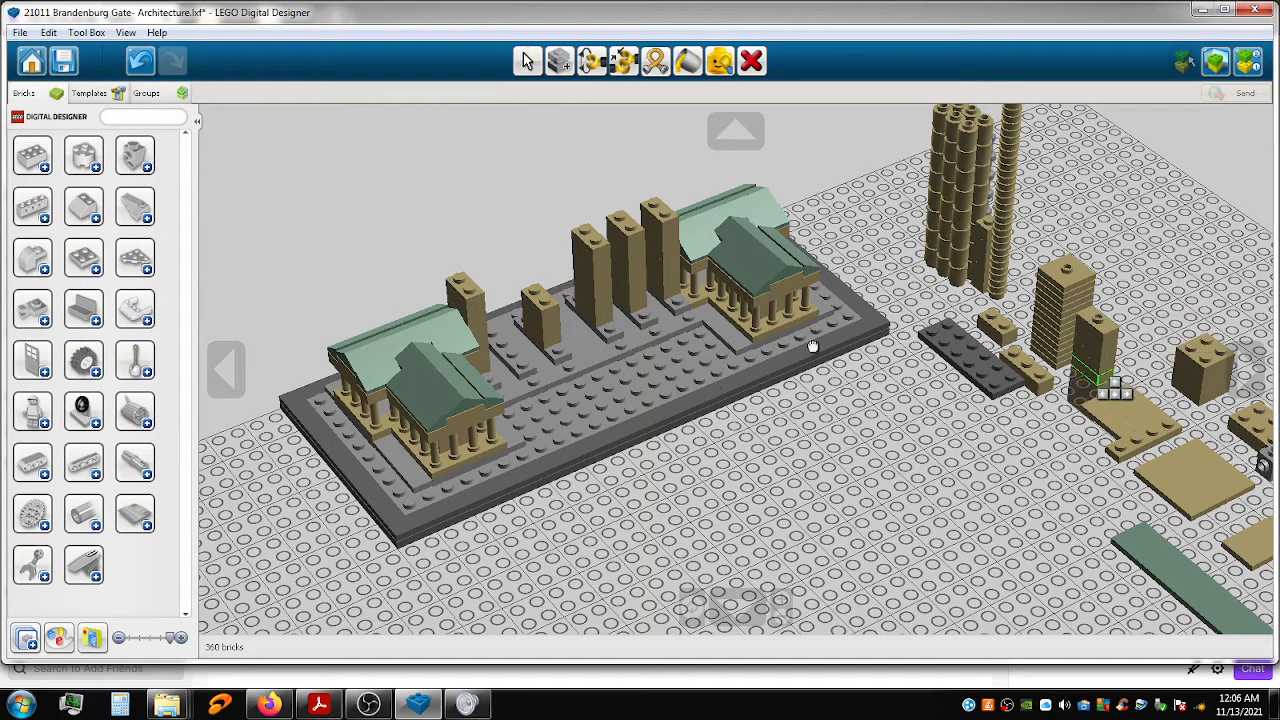
click(546, 295)
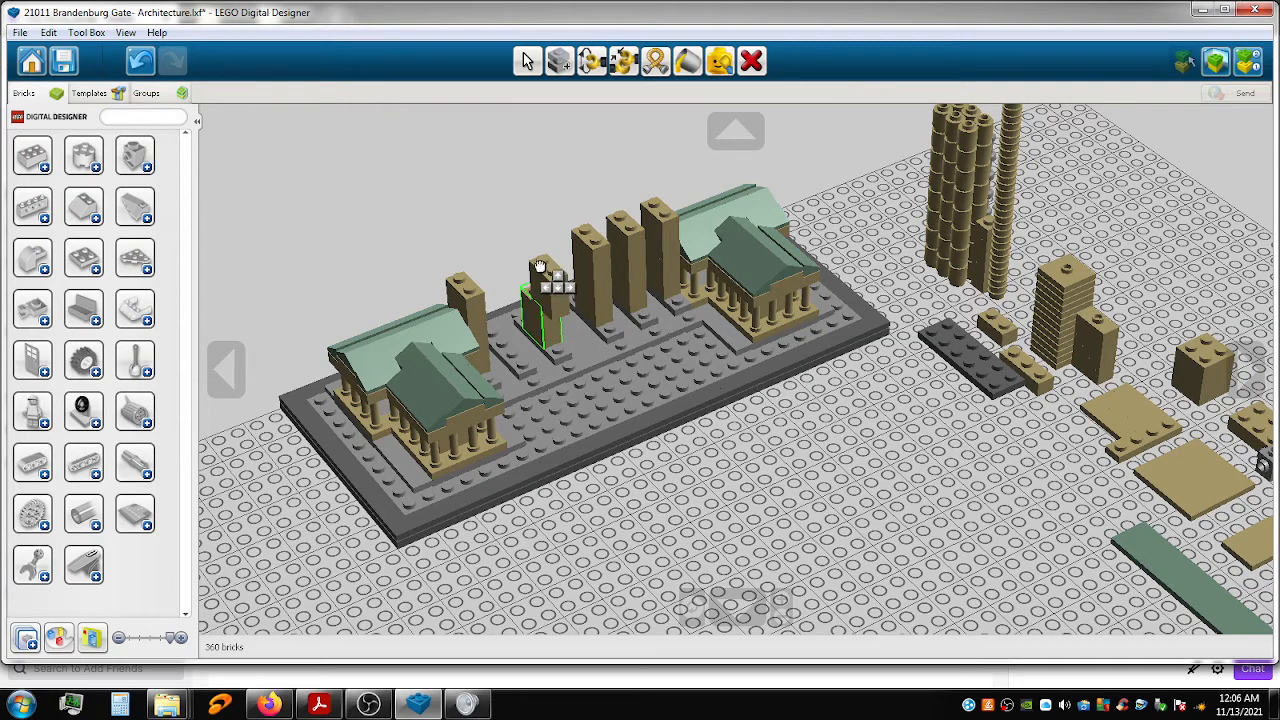
click(537, 268)
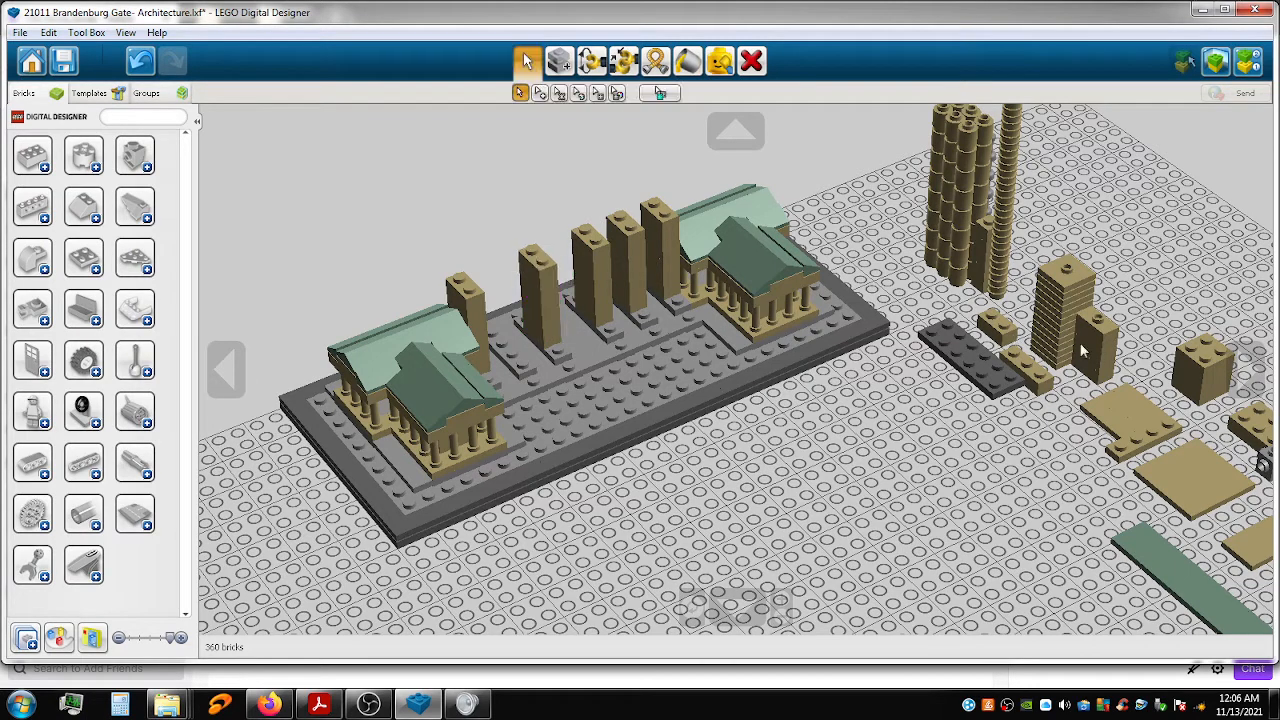
Stack the last two loose tan 1x2x2 bricks into a pier on the free grey strip beside the first building's pier.
click(1204, 374)
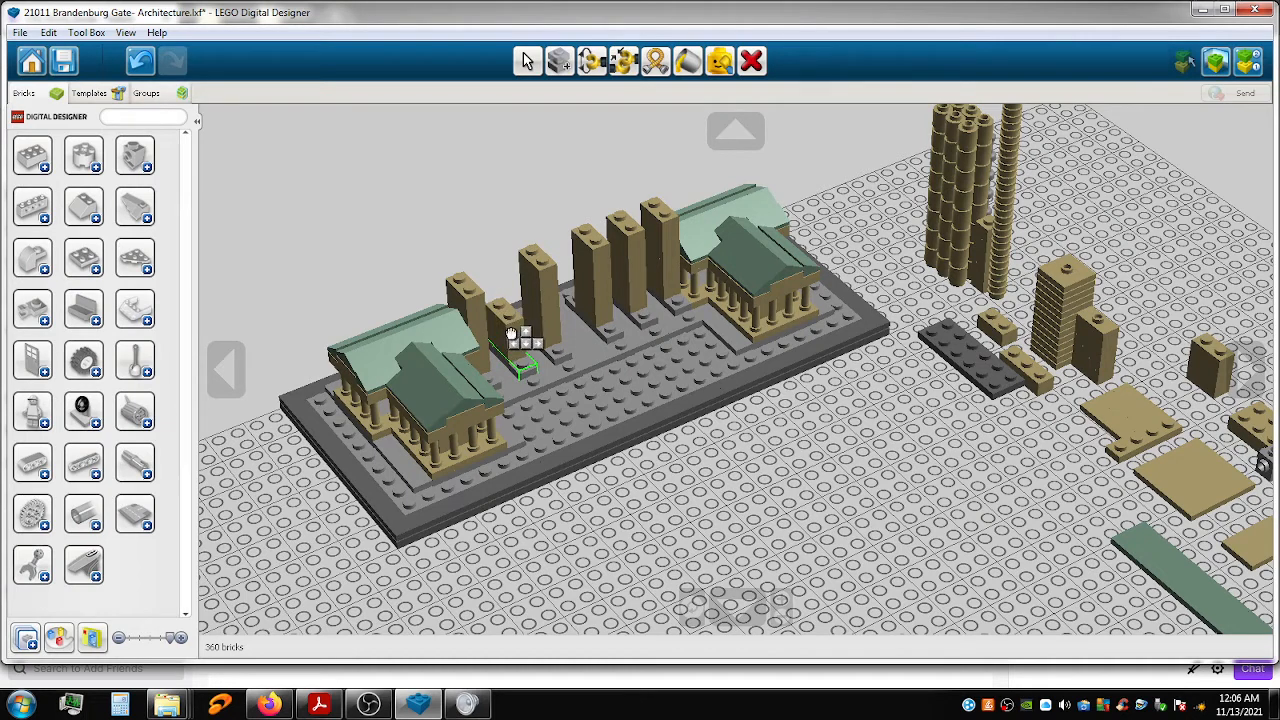
click(511, 334)
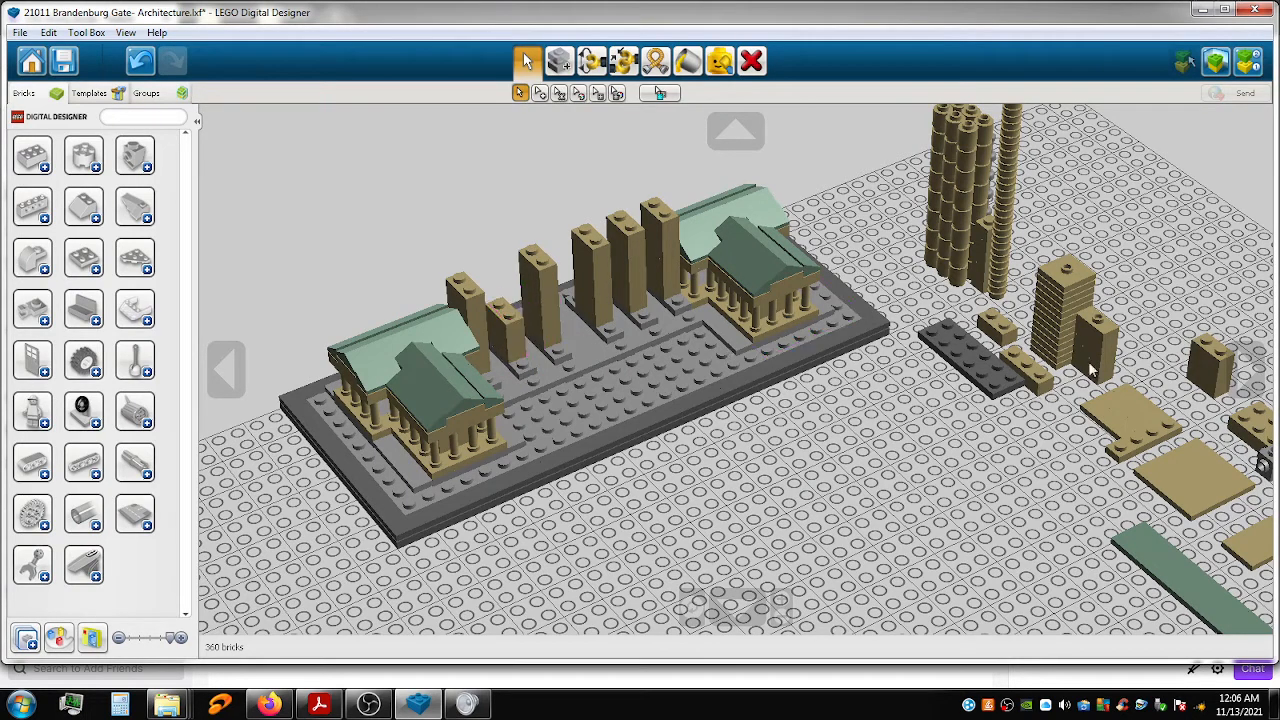
click(1209, 364)
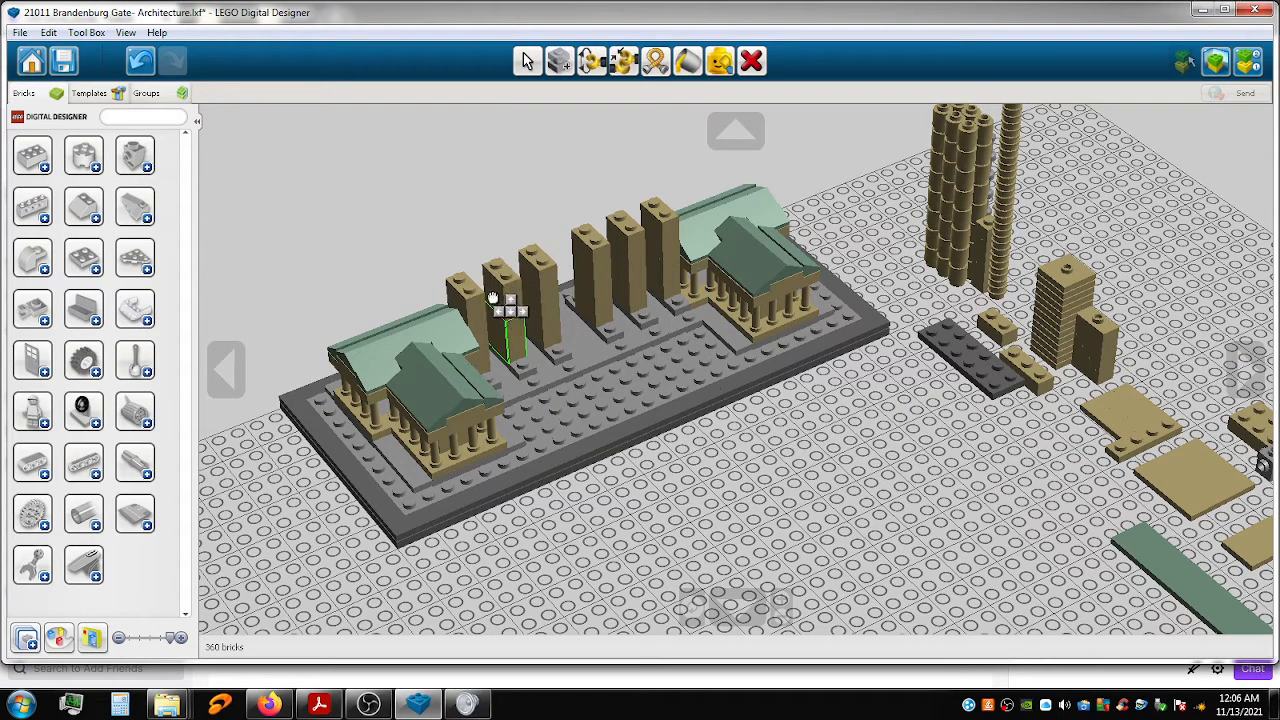
click(494, 300)
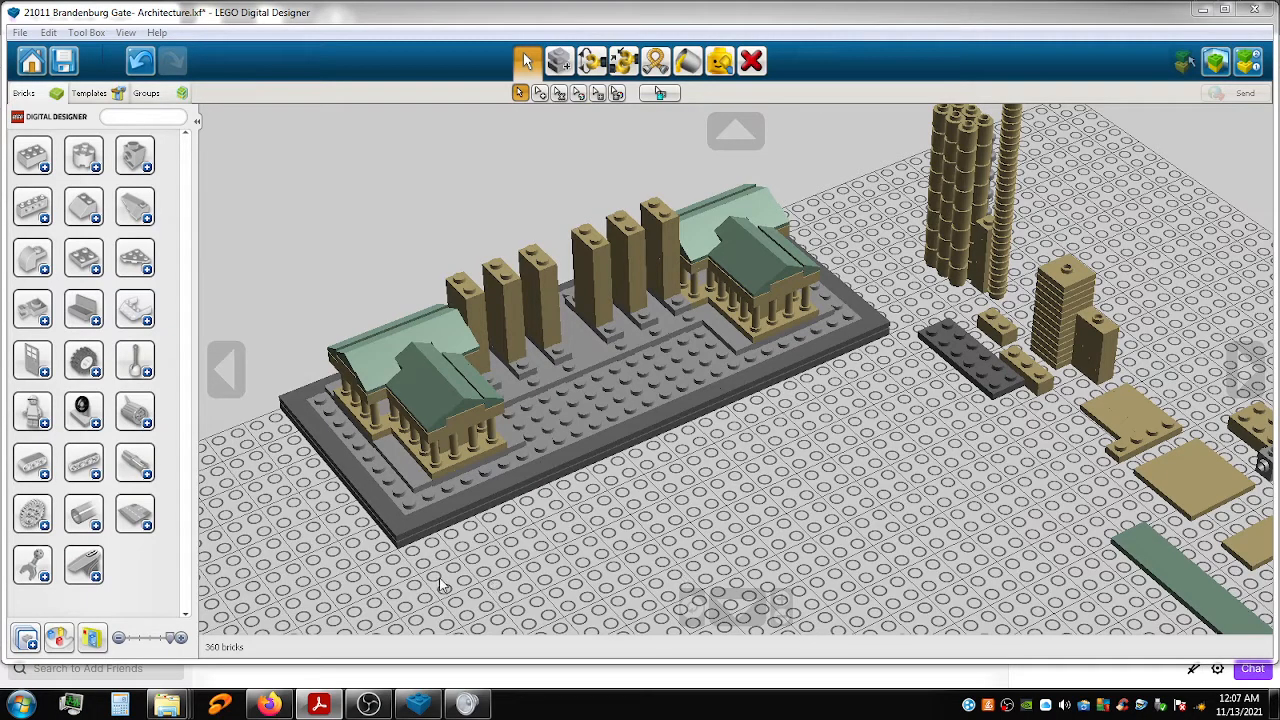
Place a column of four tan 1x1 round bricks behind the pier adjoining the building nearest the loose parts.
right_drag(481, 400, 786, 376)
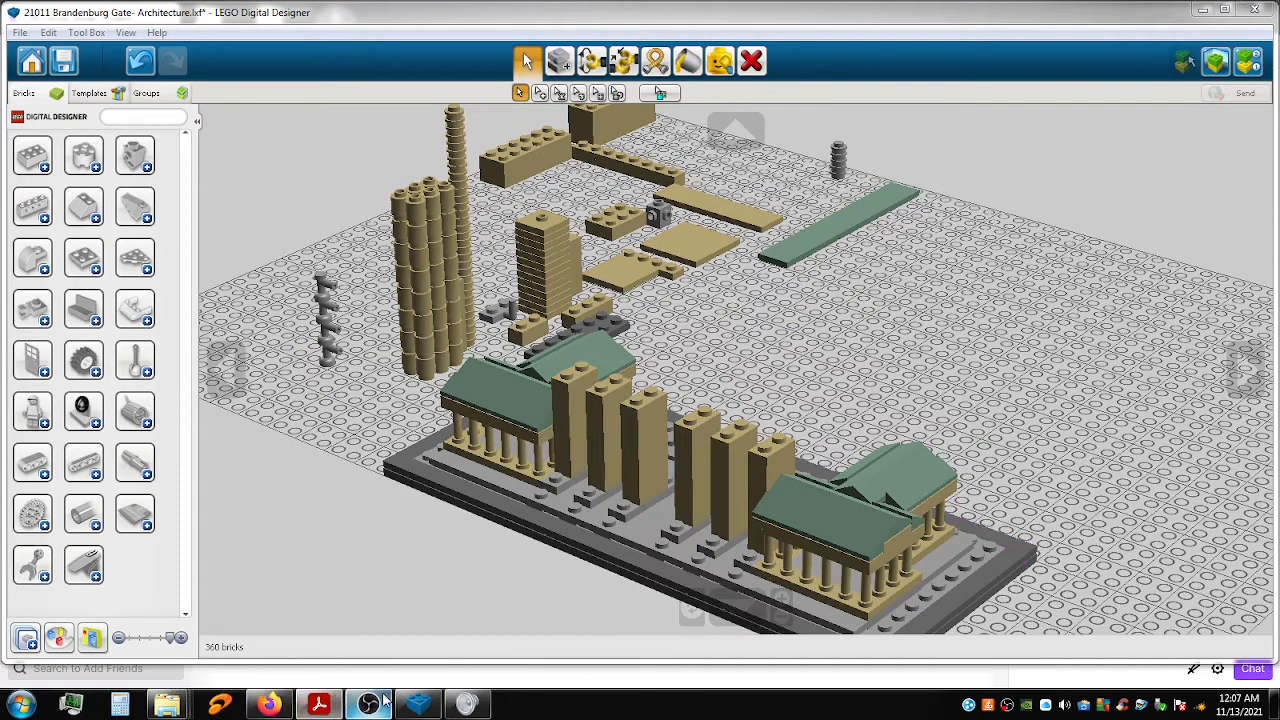
click(418, 214)
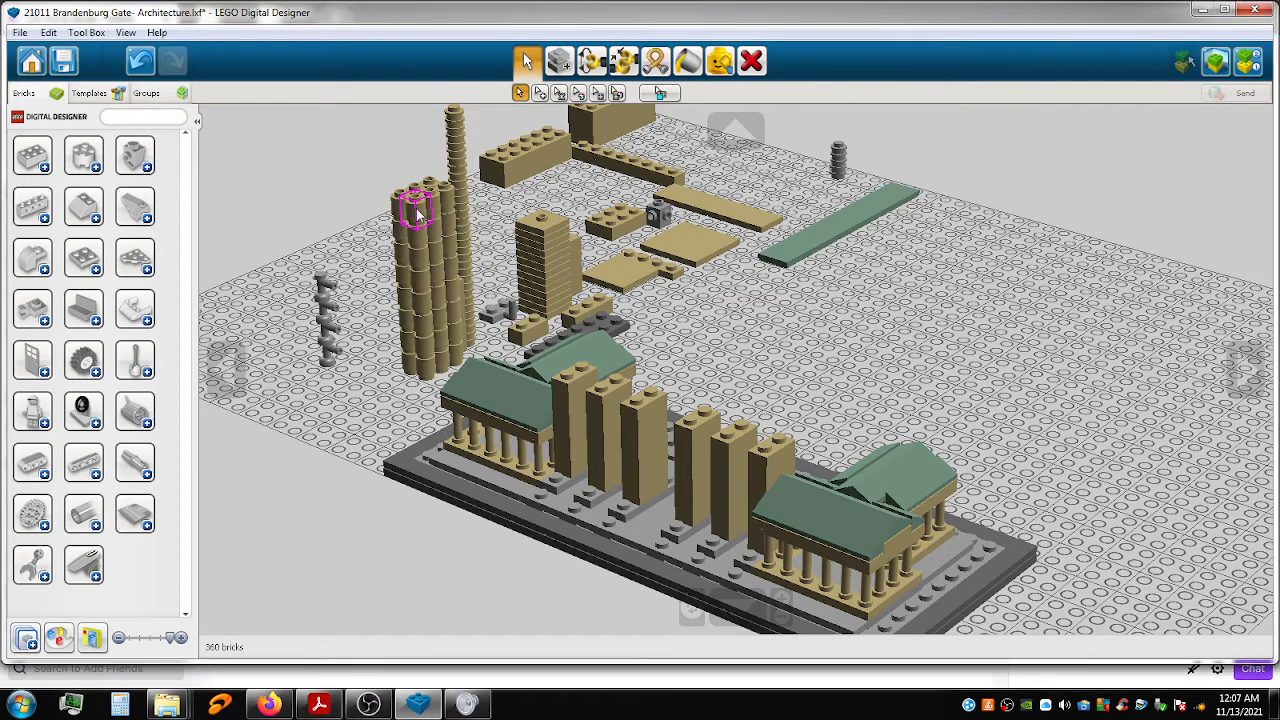
ctrl+click(422, 243)
ctrl+click(422, 256)
ctrl+click(423, 282)
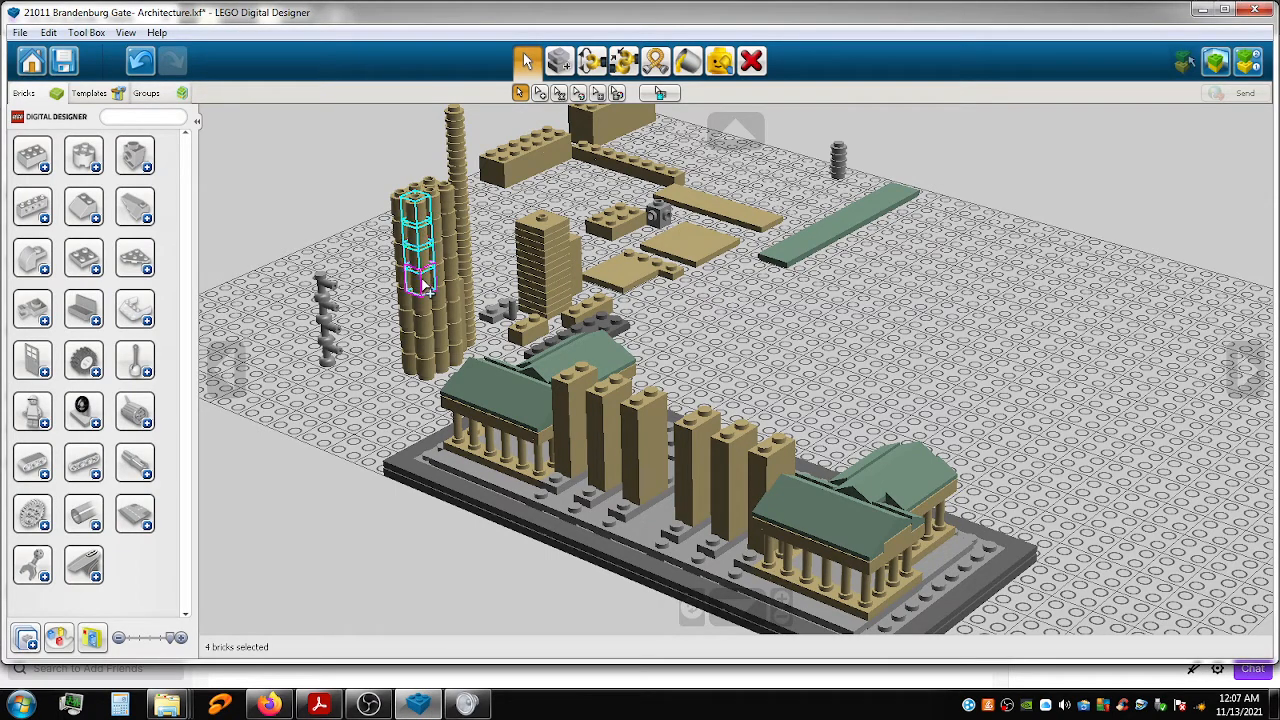
click(752, 559)
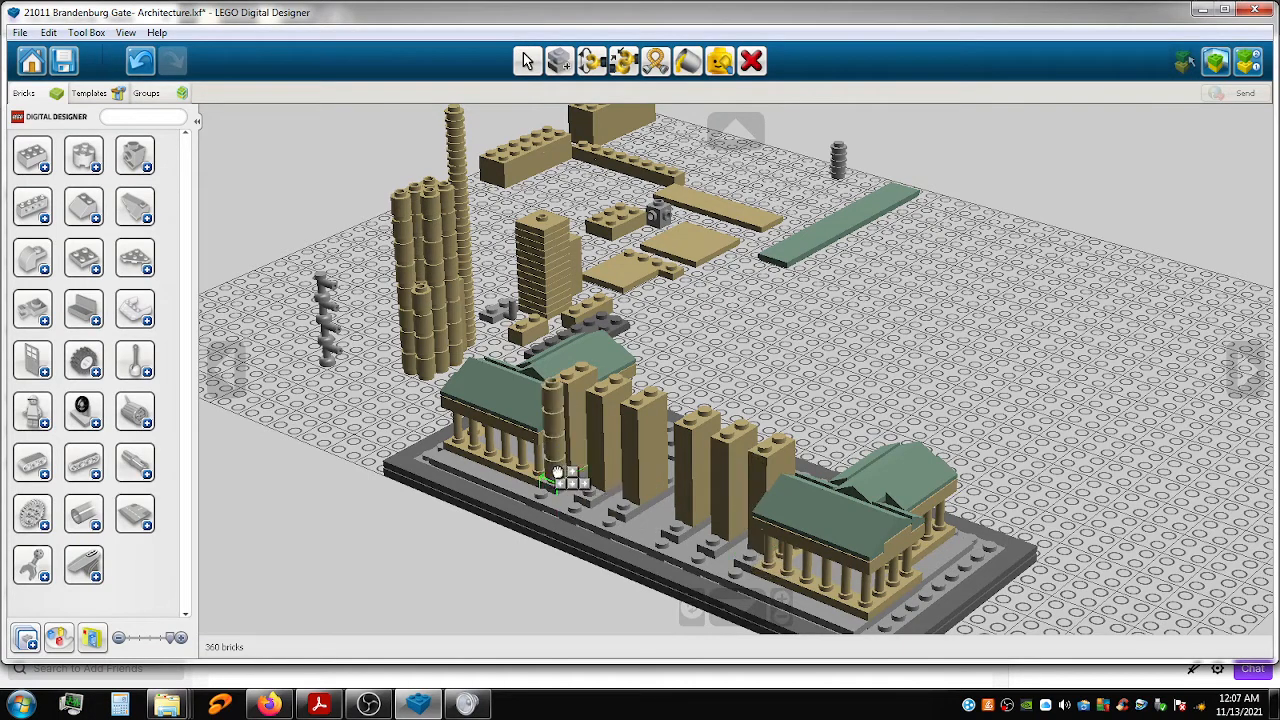
click(563, 474)
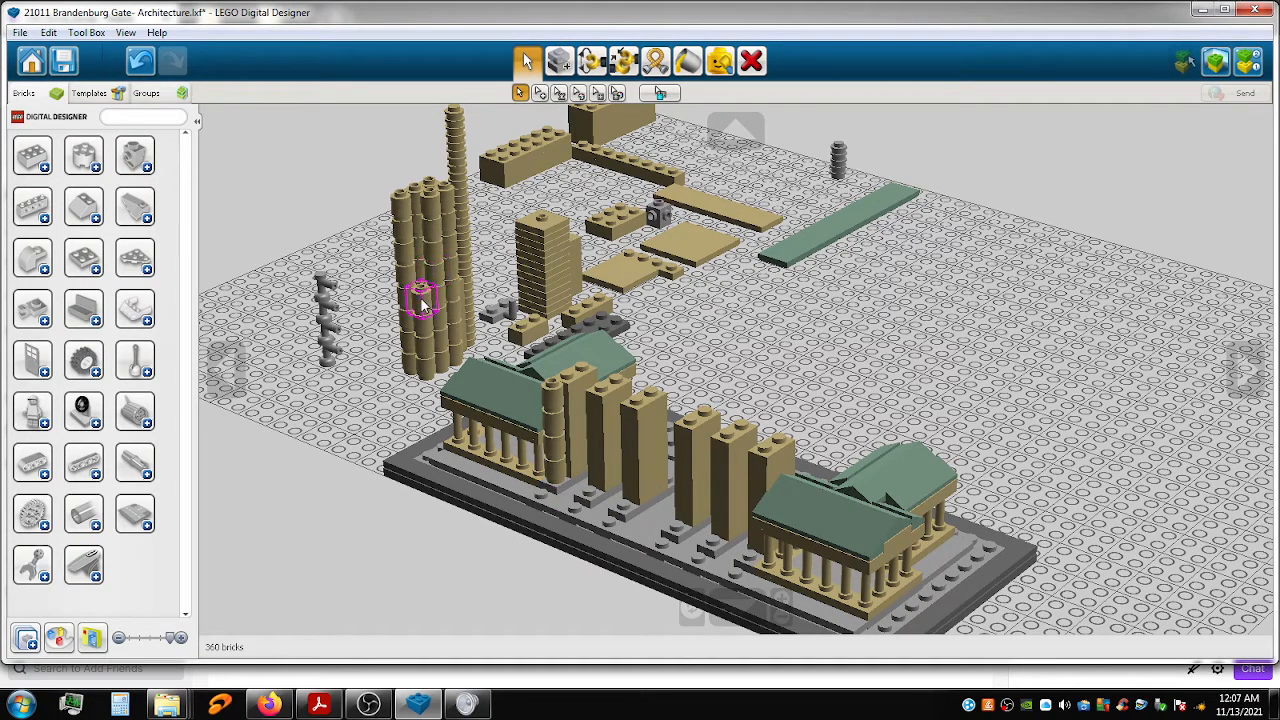
Place four tan 1x1 round bricks as a column behind the second pier from that same building.
shift+click(433, 203)
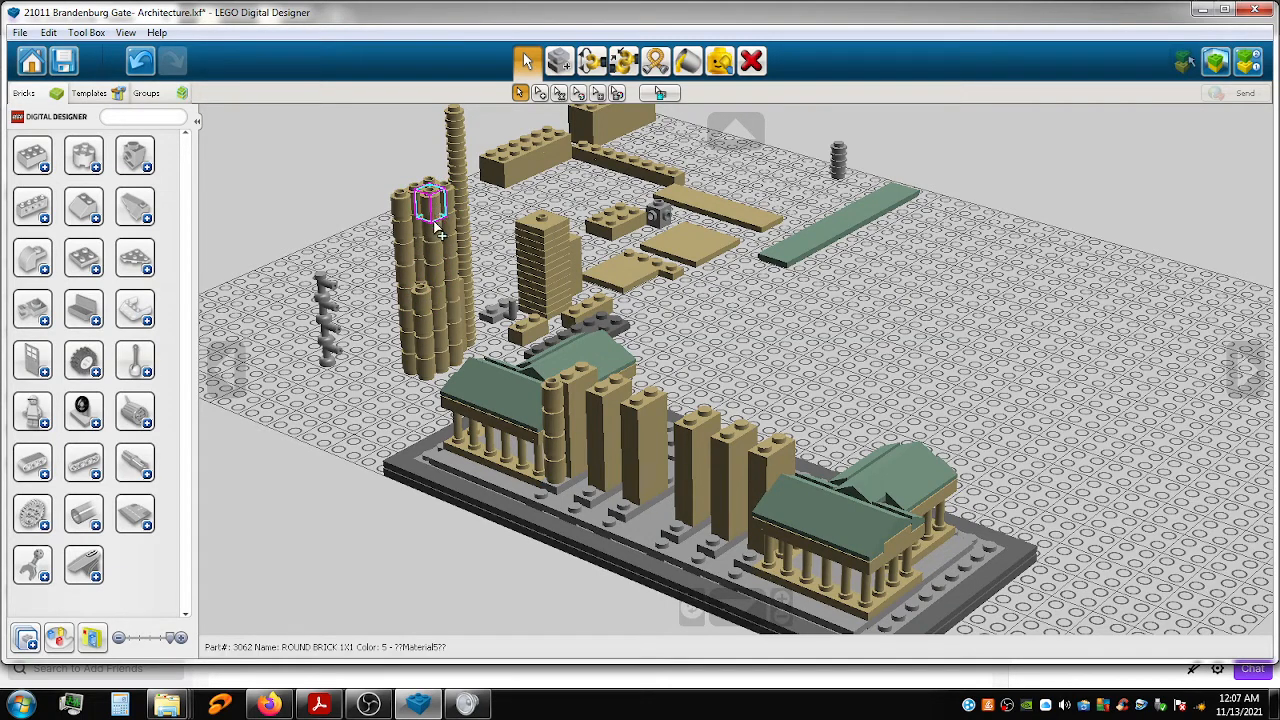
shift+click(434, 235)
shift+click(437, 258)
shift+click(439, 274)
key(Escape)
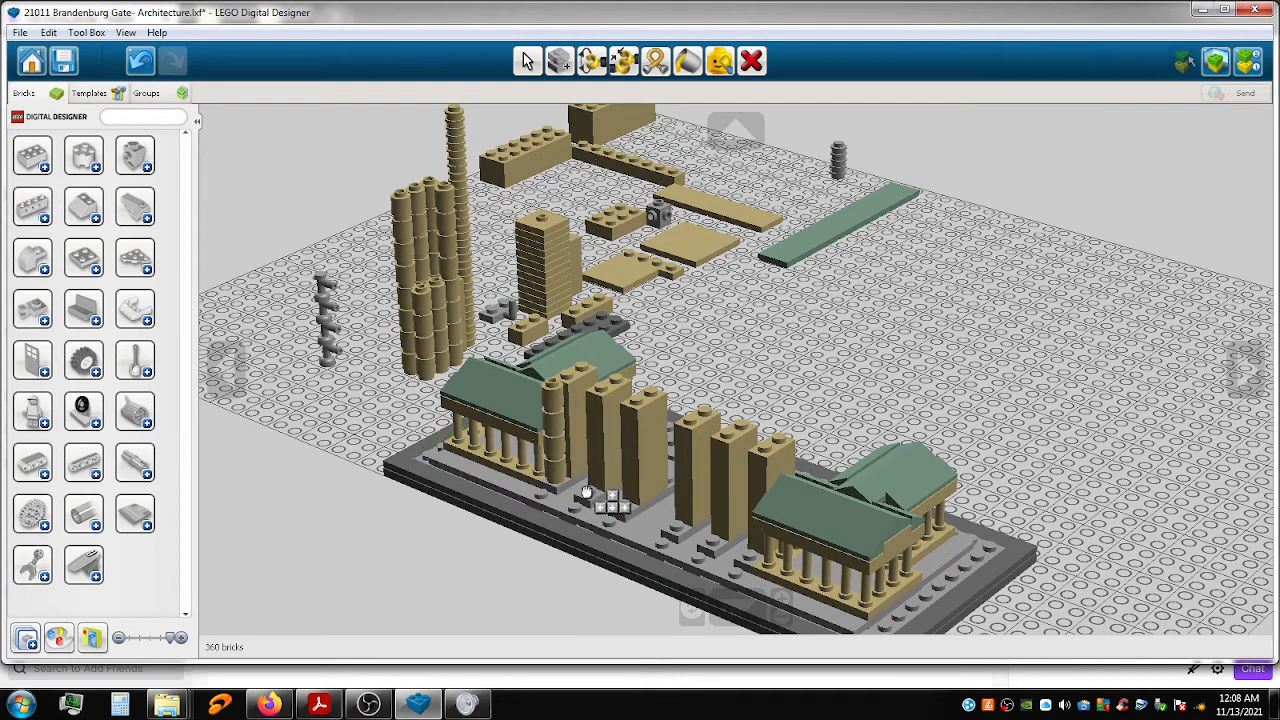
key(v)
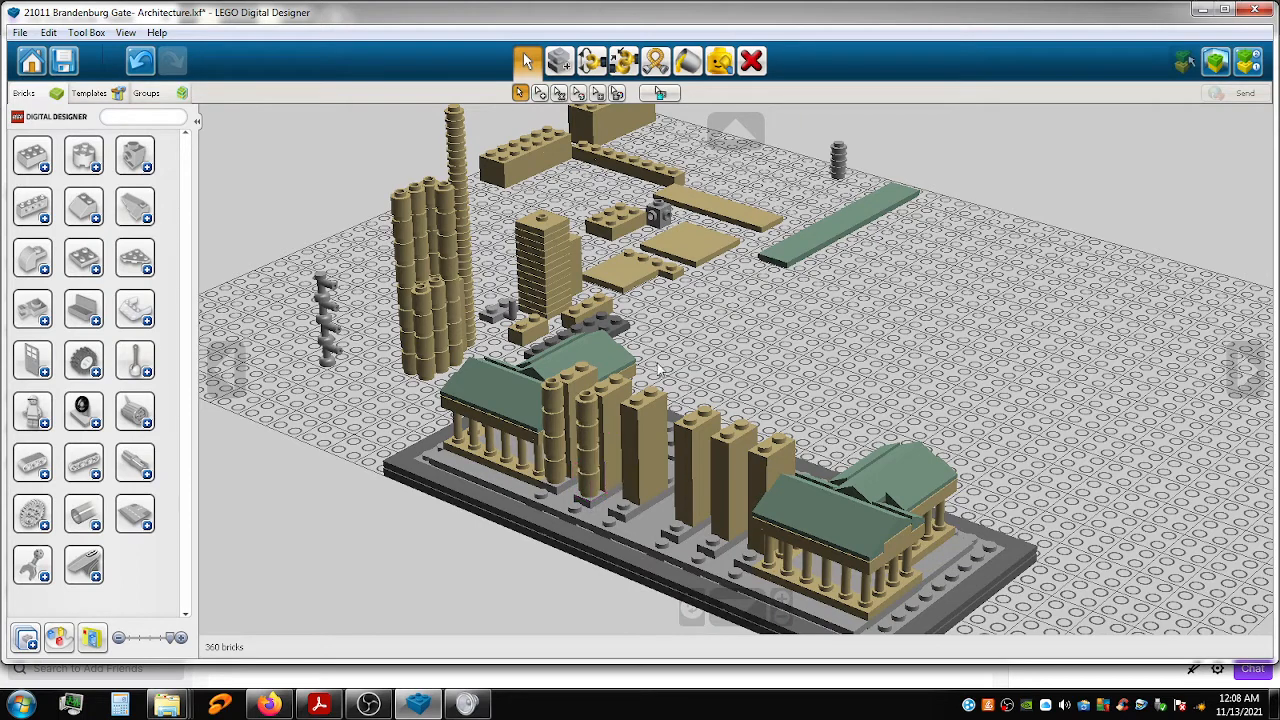
Place a column of four tan 1x1 round bricks behind the third pier, on the near side of the central gap.
click(447, 198)
shift+click(452, 226)
shift+click(452, 244)
shift+click(452, 258)
drag(452, 272, 620, 505)
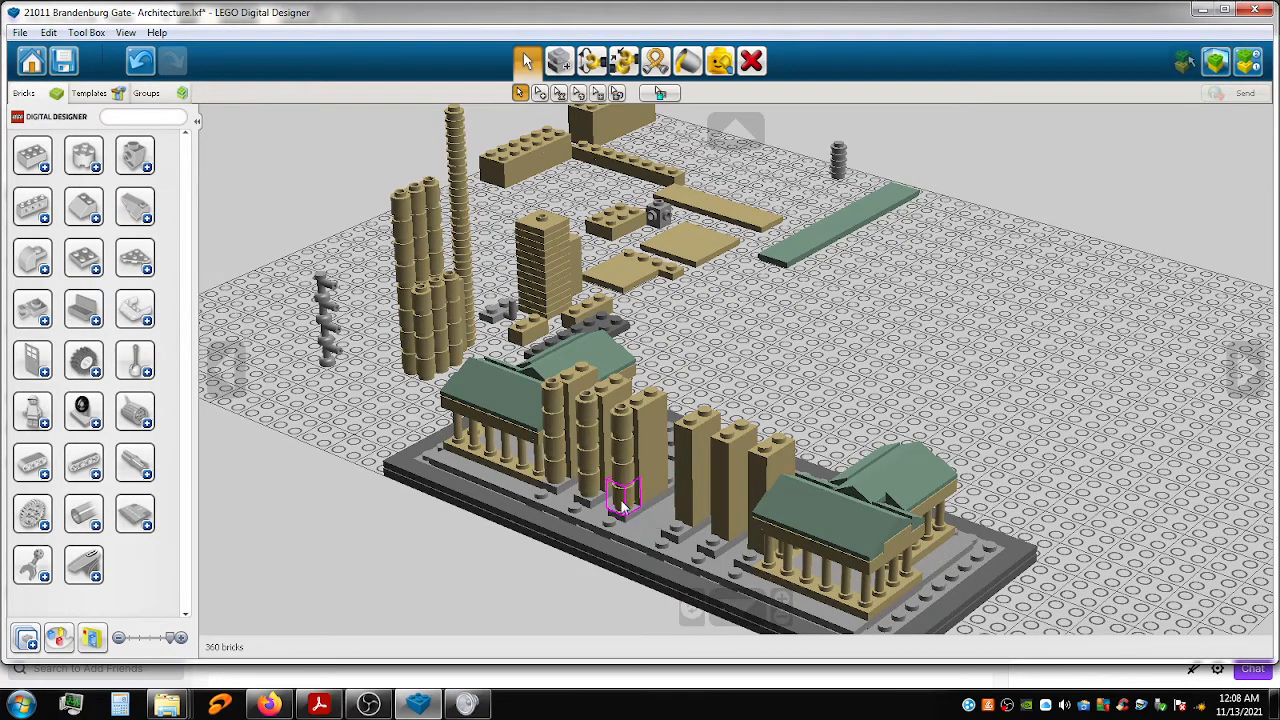
click(455, 292)
ctrl+click(458, 343)
ctrl+click(459, 354)
mouse_move(462, 354)
mouse_down()
mouse_move(678, 534)
mouse_move(679, 512)
mouse_up()
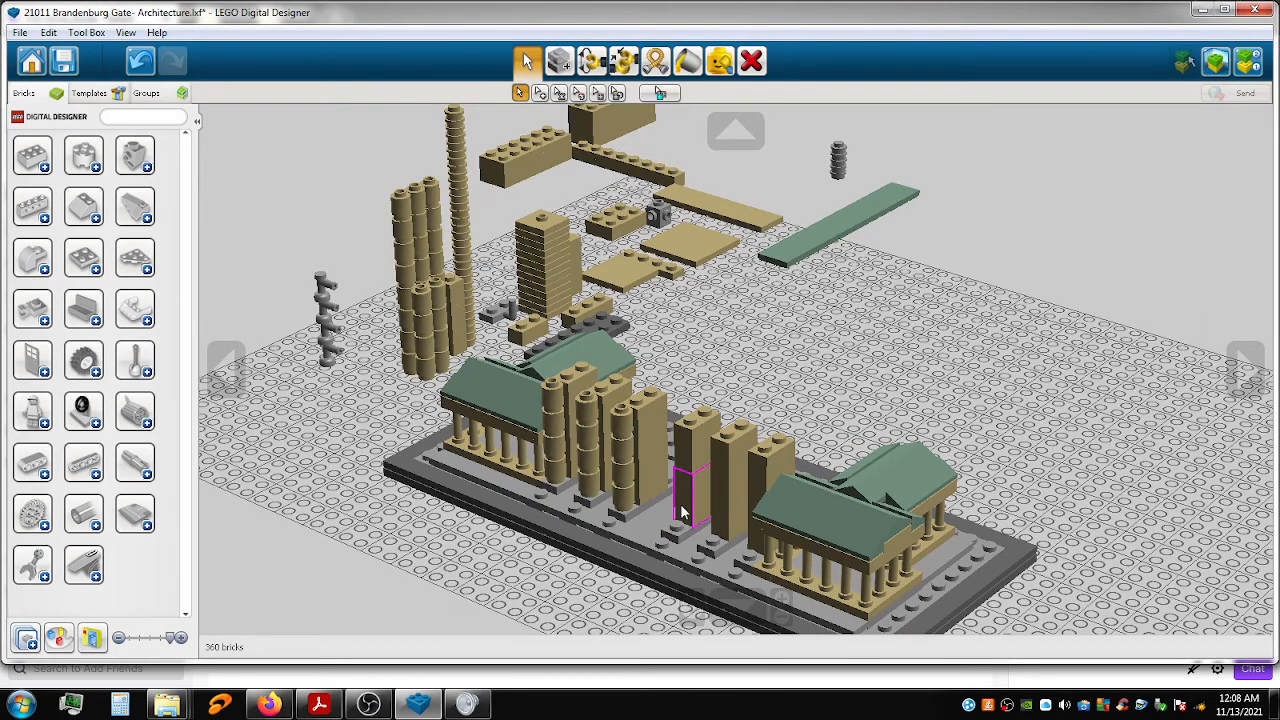
key(ctrl+z)
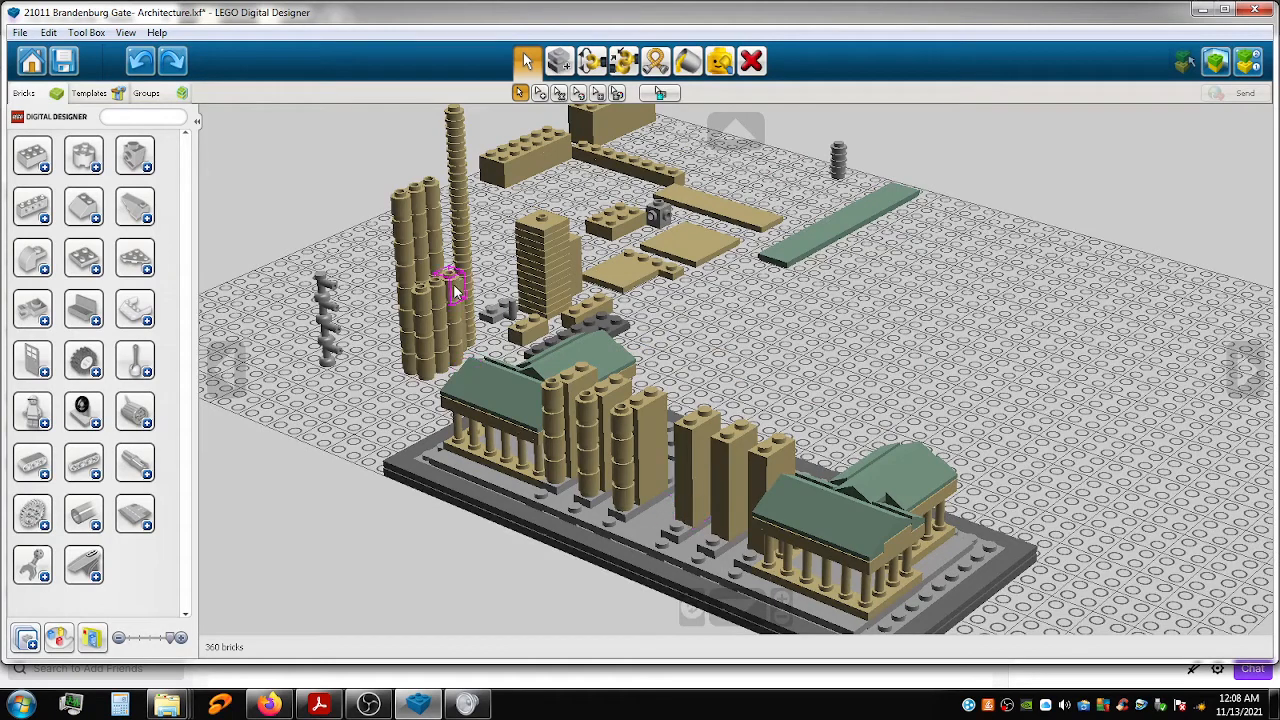
Place a column of four tan 1x1 round bricks behind the fourth pier, just across the central gap.
ctrl+click(457, 322)
ctrl+click(457, 348)
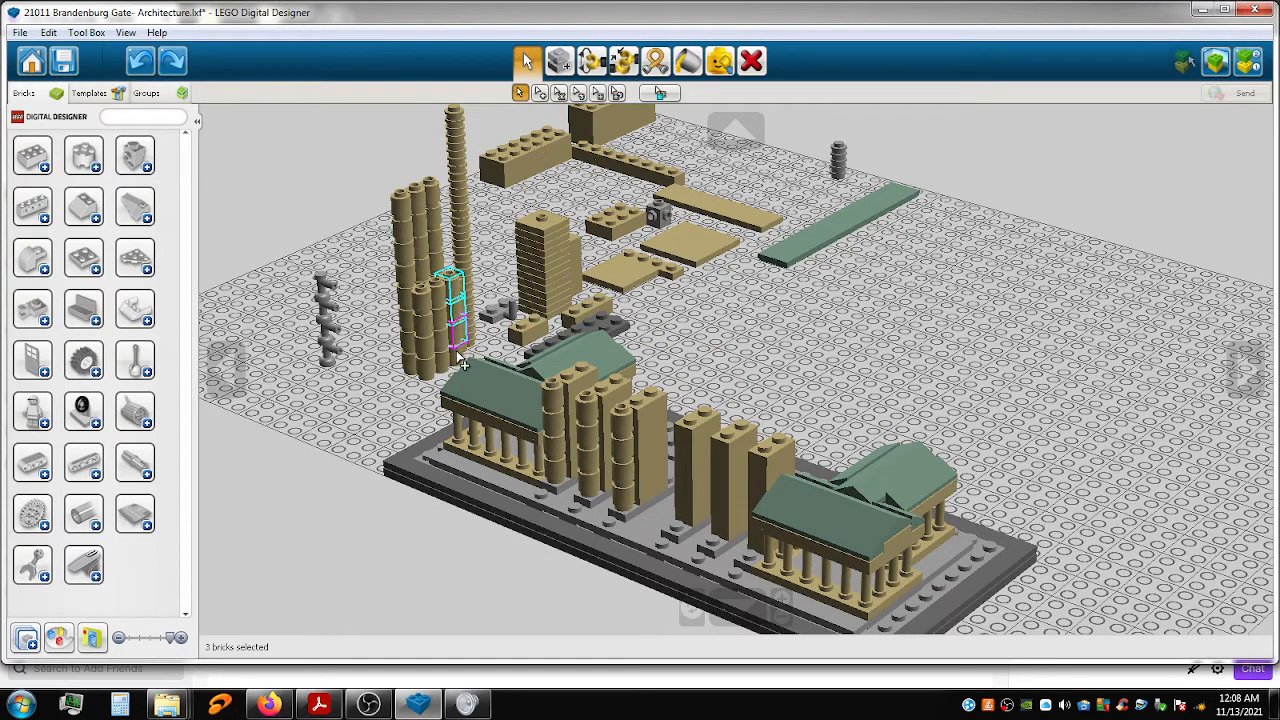
drag(457, 355, 686, 520)
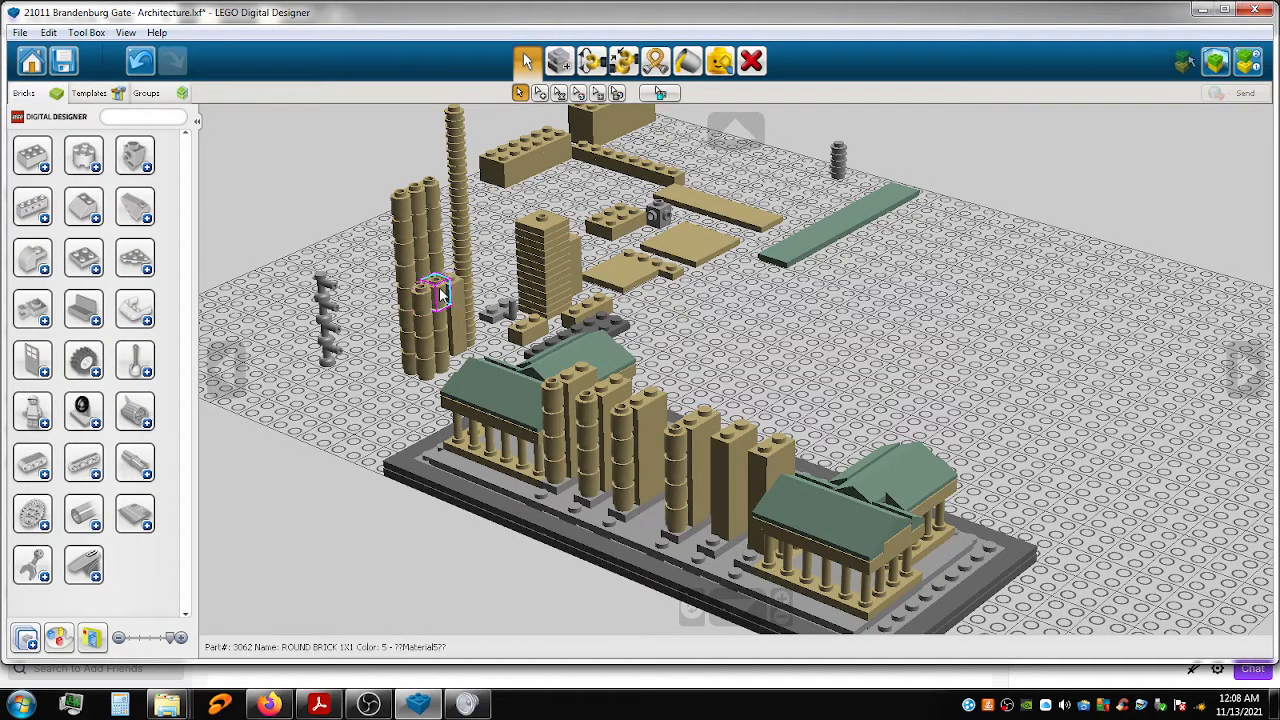
Place four more tan 1x1 round bricks as a column behind the fifth pier, the middle one of the second group.
drag(441, 295, 444, 360)
key(Escape)
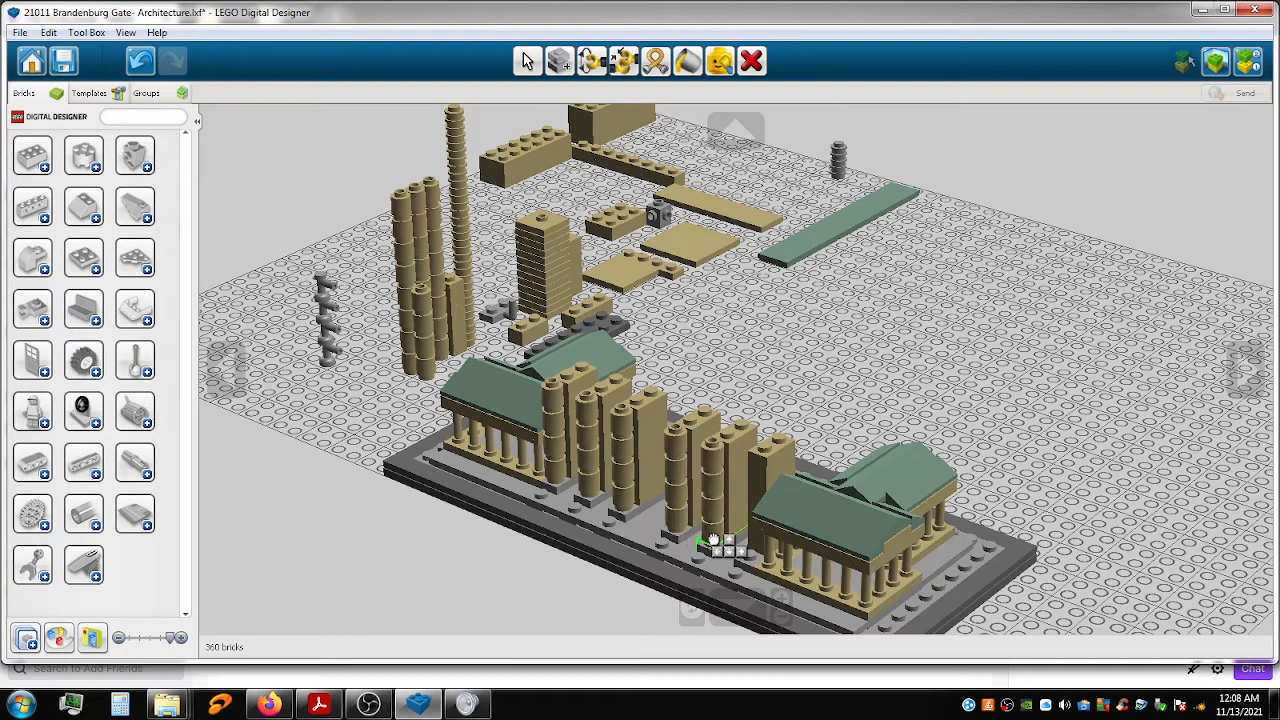
key(v)
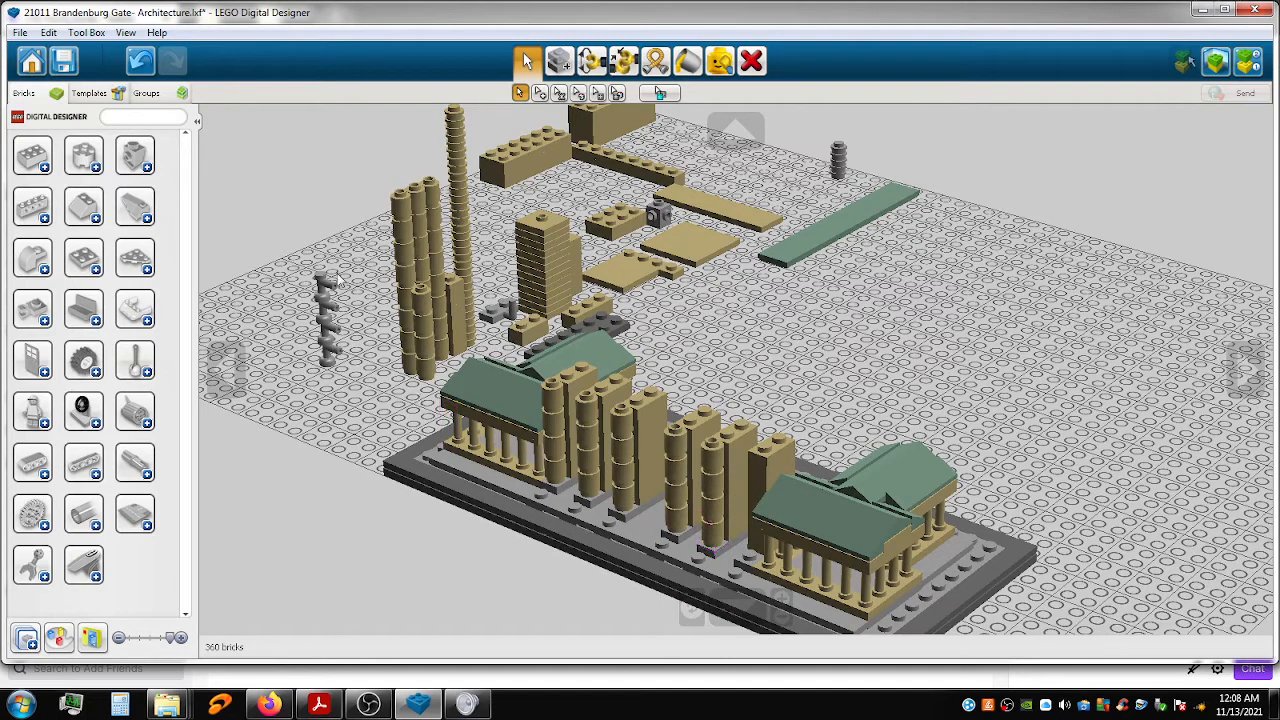
Place a column of four tan 1x1 round bricks behind the sixth pier, the last of the second group.
drag(423, 305, 432, 375)
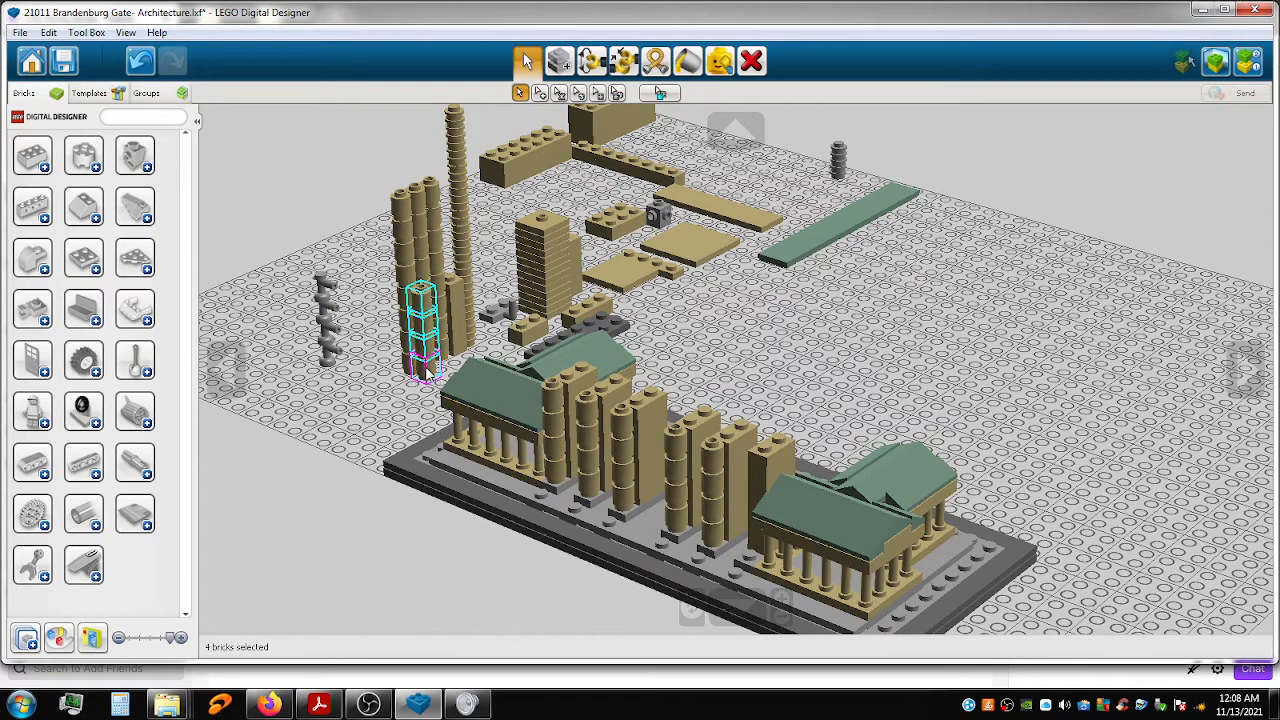
key(Escape)
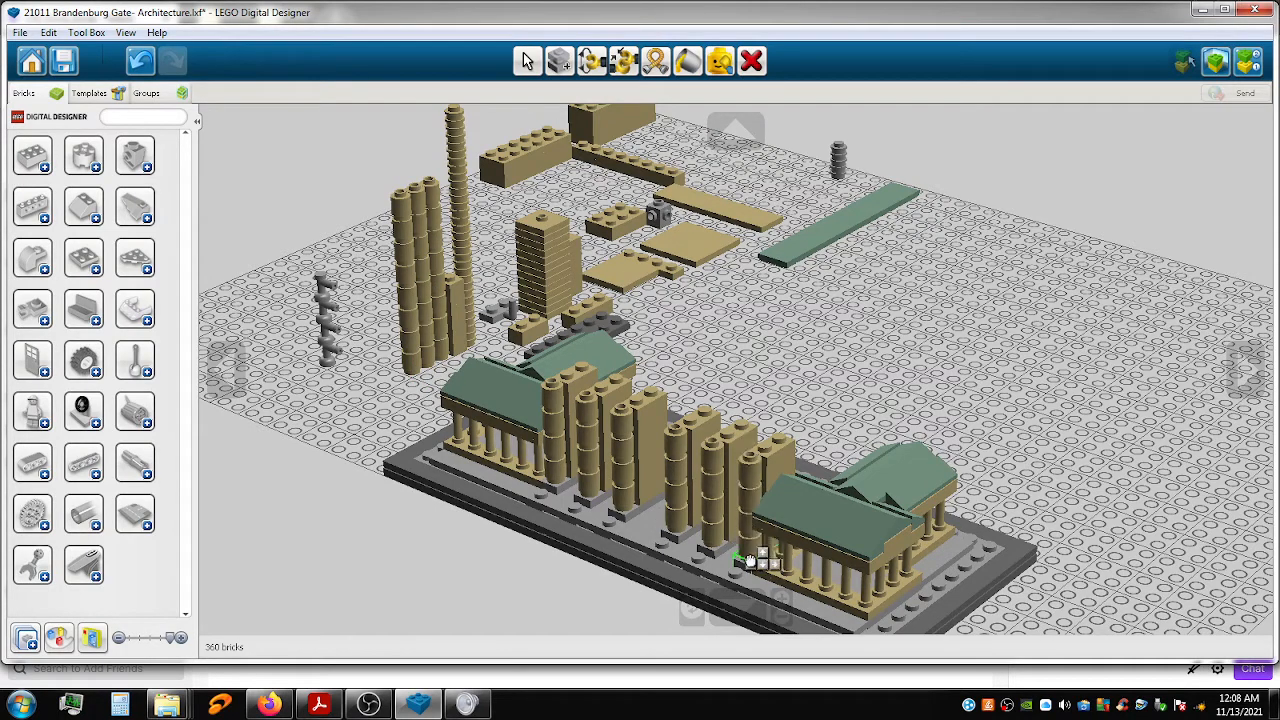
key(v)
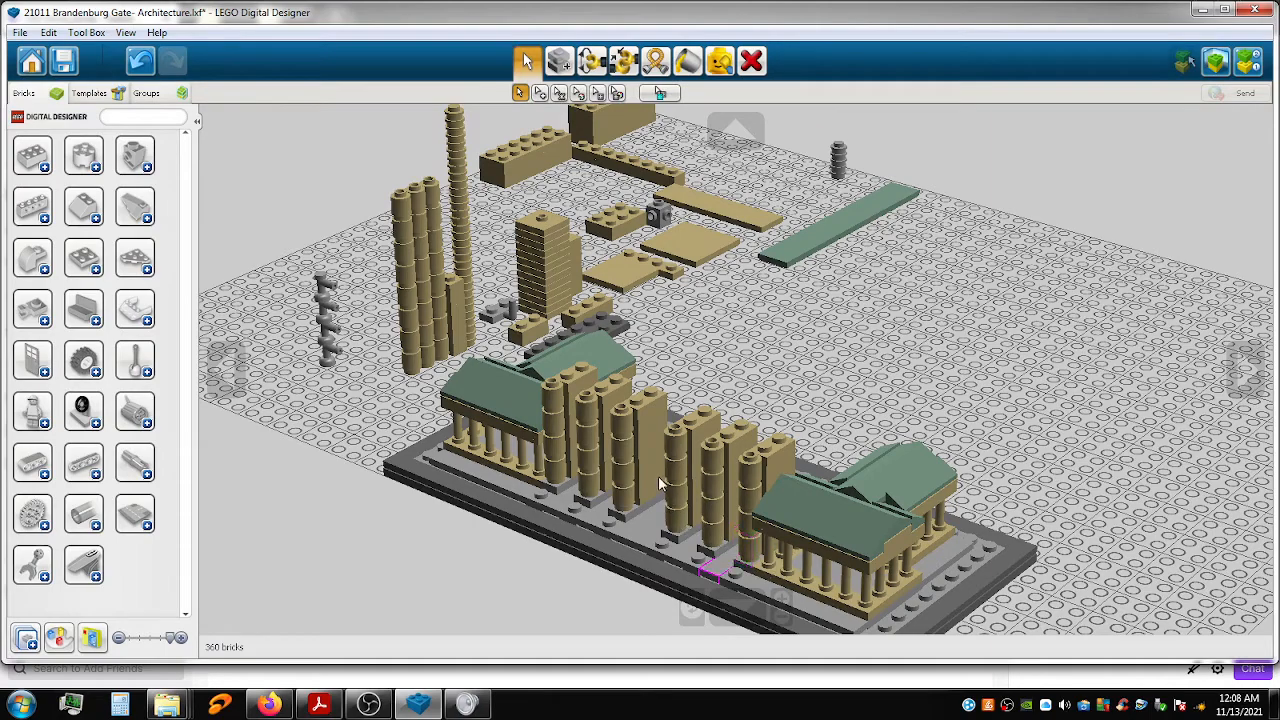
Place four tan 1x1 round bricks as a column on the opposite, studded plaza side of the sixth pier, next to its side building.
right_drag(875, 402, 601, 405)
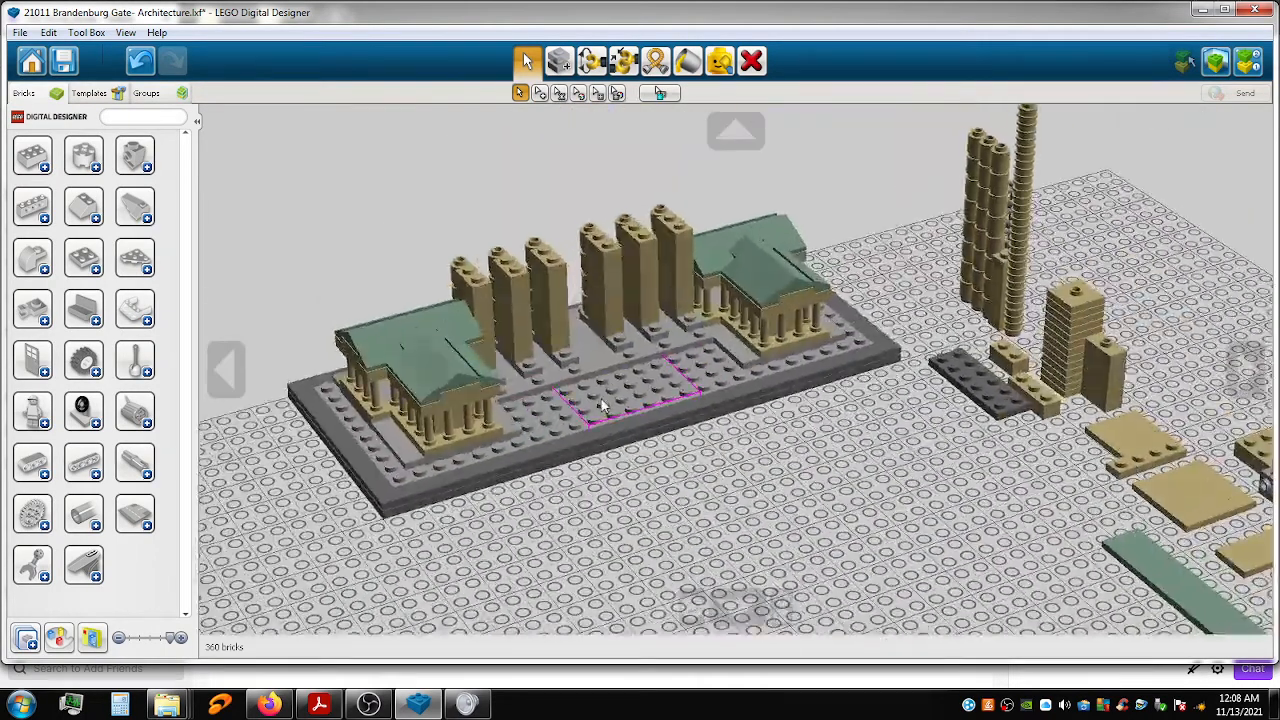
ctrl+click(999, 162)
ctrl+click(1000, 190)
ctrl+click(1001, 220)
drag(999, 224, 498, 367)
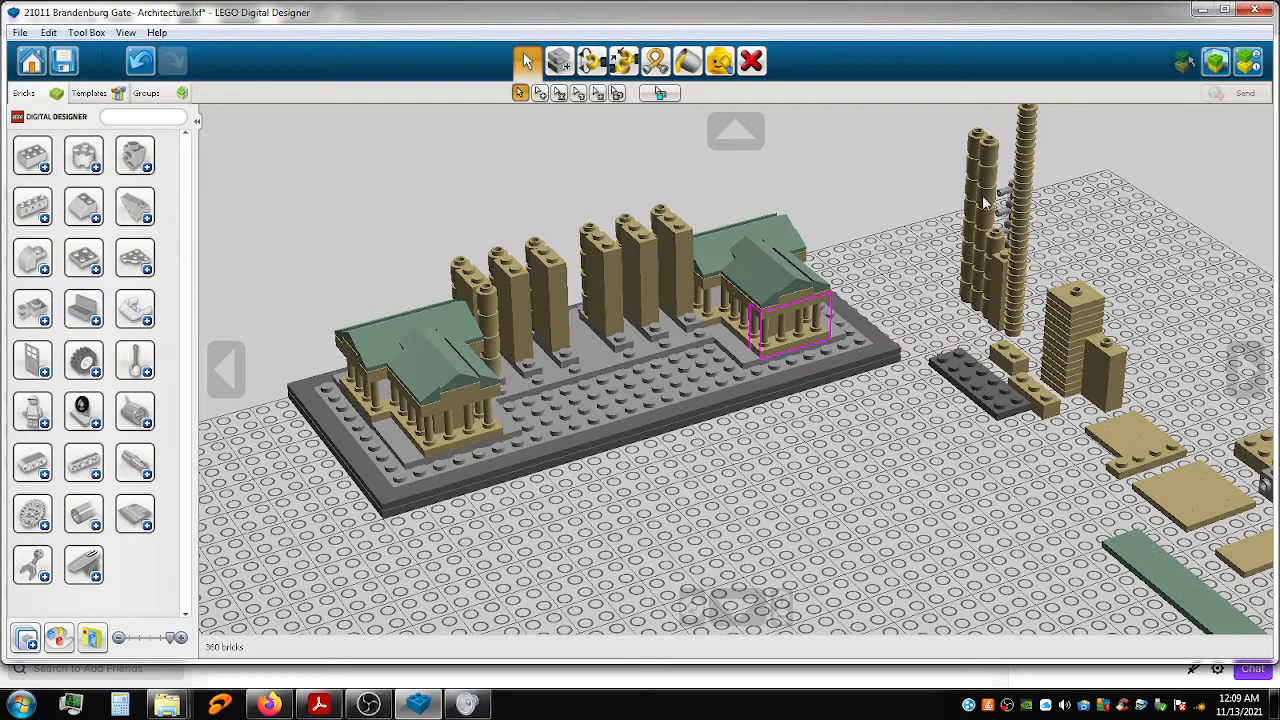
Place four tan 1x1 round bricks as a column on the plaza side of the fifth pier.
drag(1000, 245, 1086, 232)
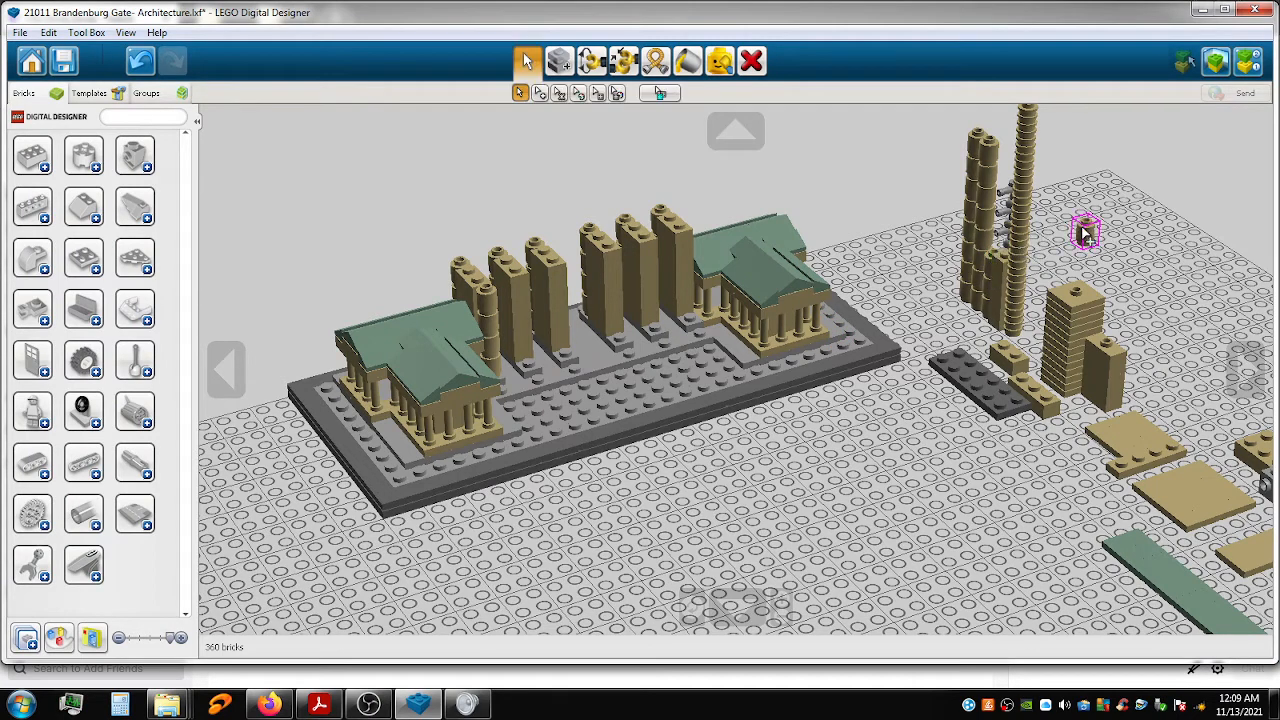
key(ctrl+z)
click(995, 246)
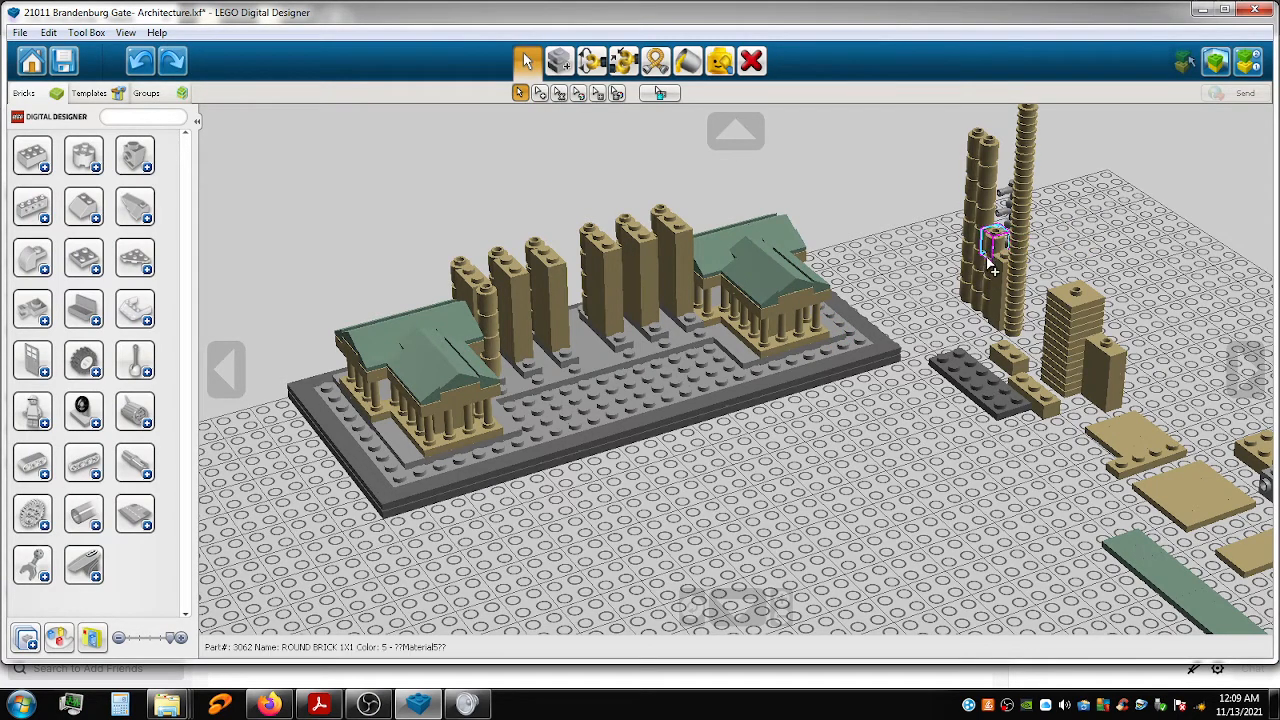
shift+click(993, 281)
shift+click(987, 312)
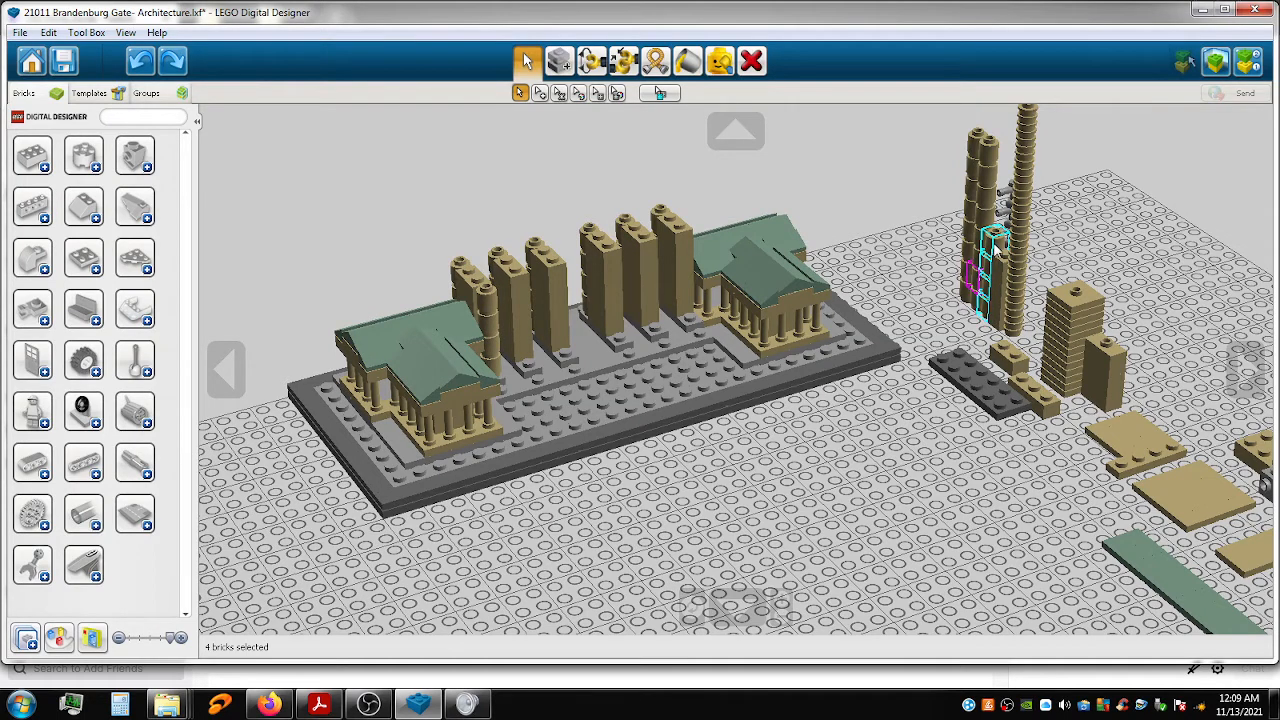
drag(985, 270, 522, 300)
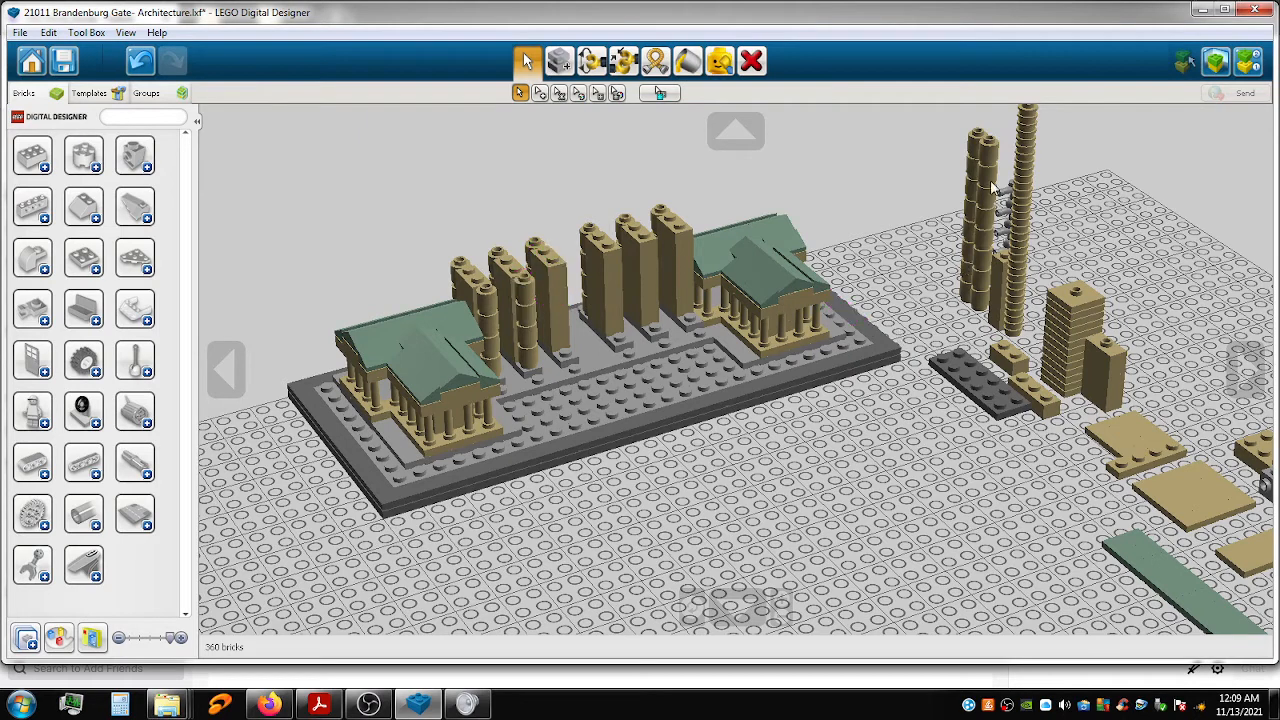
Place a column of four tan 1x1 round bricks on the plaza side of the fourth pier, bordering the central gap.
drag(991, 154, 996, 180)
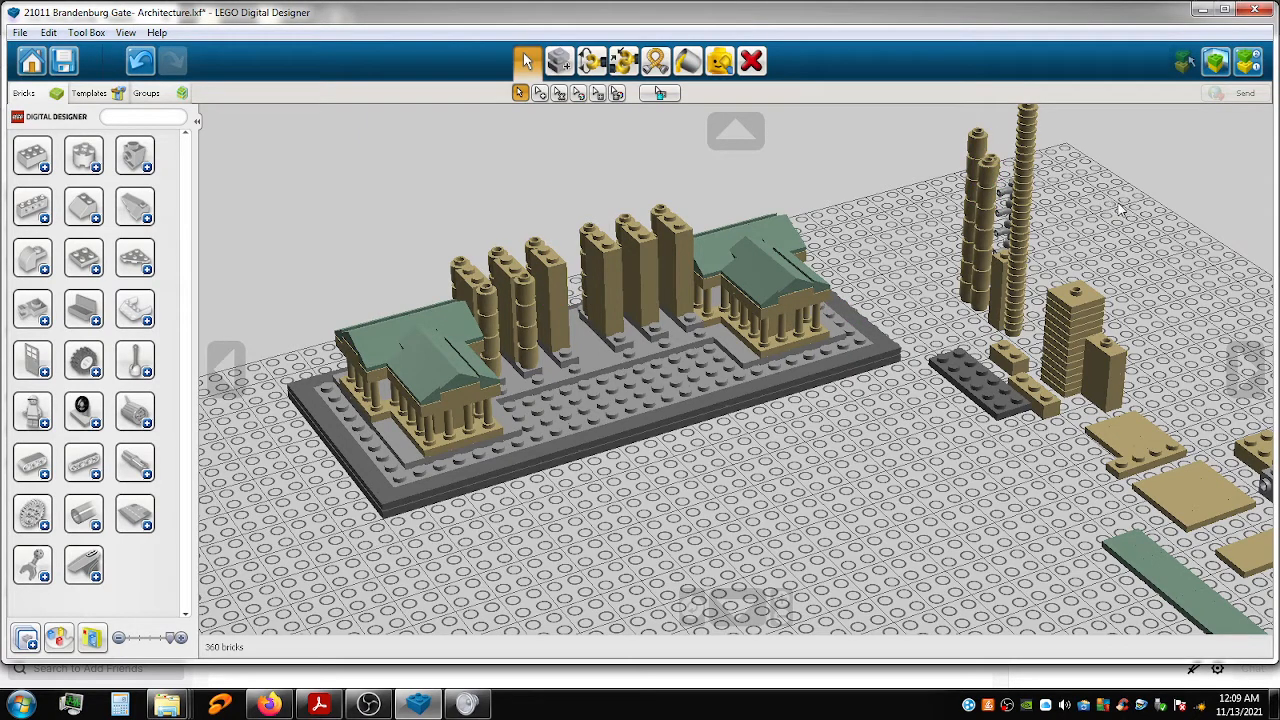
key(ctrl+z)
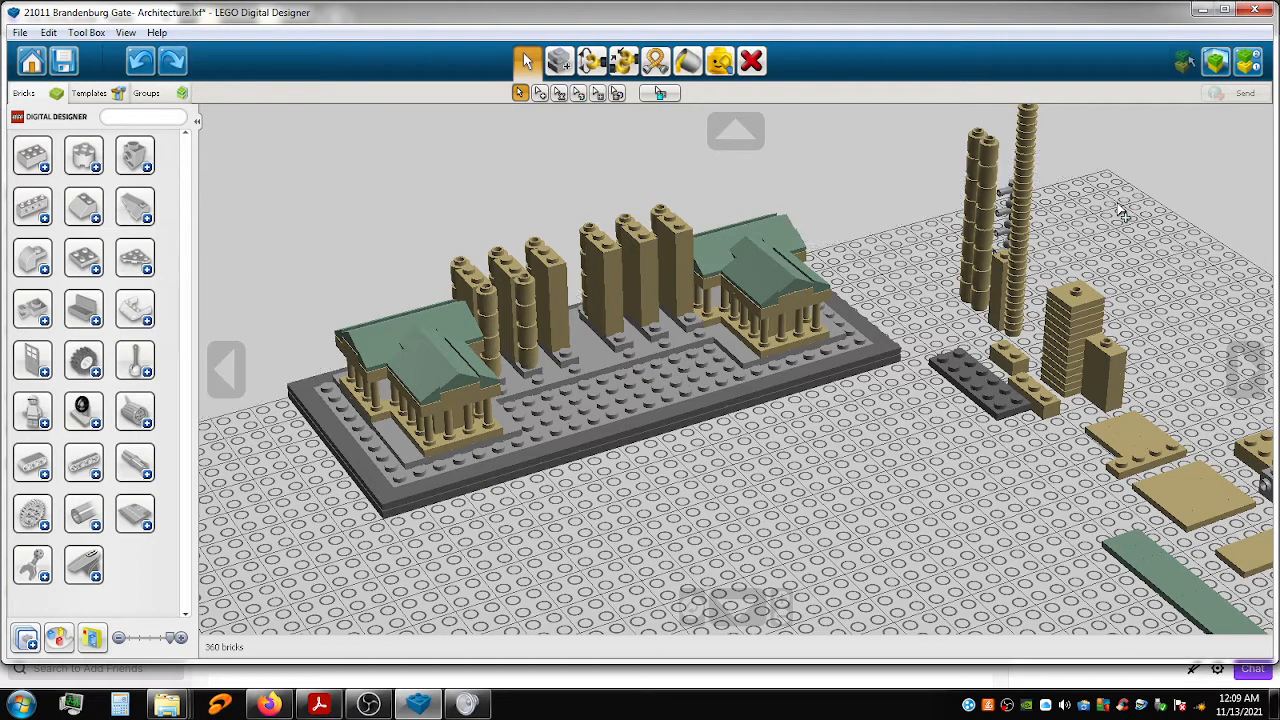
click(989, 152)
shift+click(989, 178)
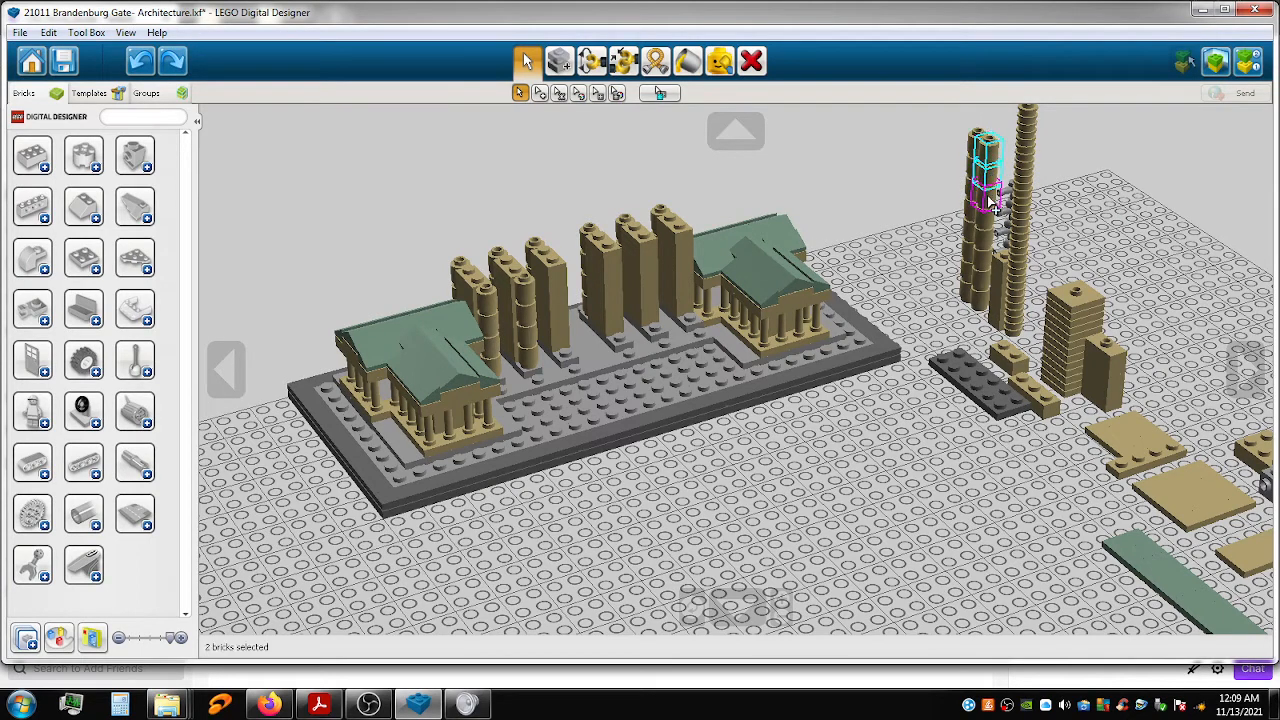
drag(990, 200, 566, 352)
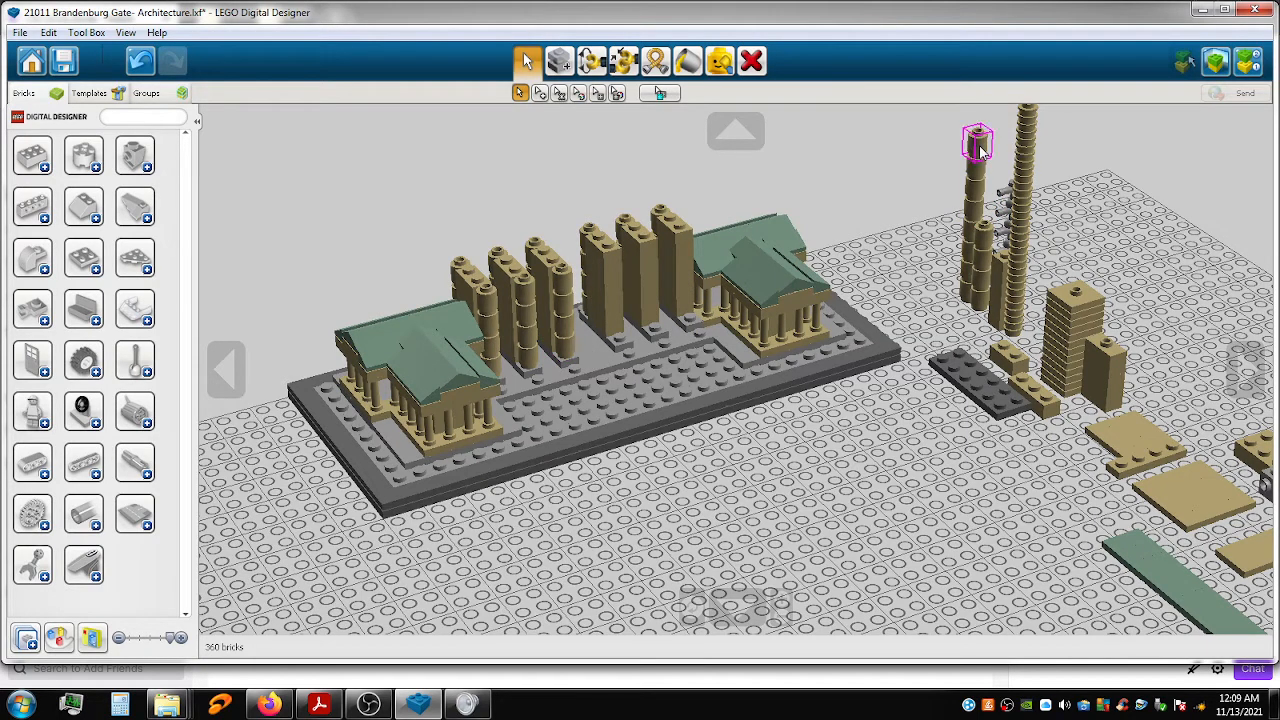
Place four tan 1x1 round bricks as a column on the plaza side of the third pier, just across the central gap.
click(980, 152)
shift+click(976, 176)
shift+click(974, 197)
drag(978, 215, 613, 336)
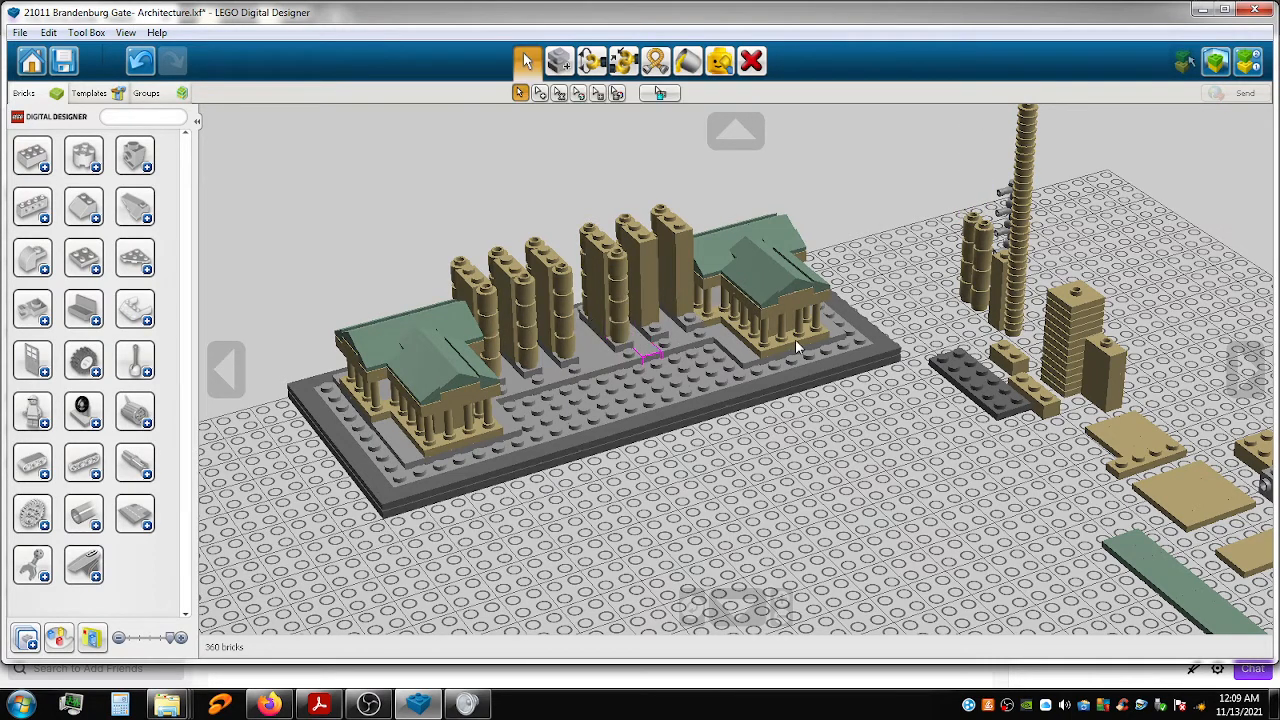
Place the remaining two four-brick columns of tan 1x1 round bricks on the plaza side of the second and first piers.
click(984, 238)
shift+click(984, 261)
shift+click(982, 305)
drag(979, 307, 655, 325)
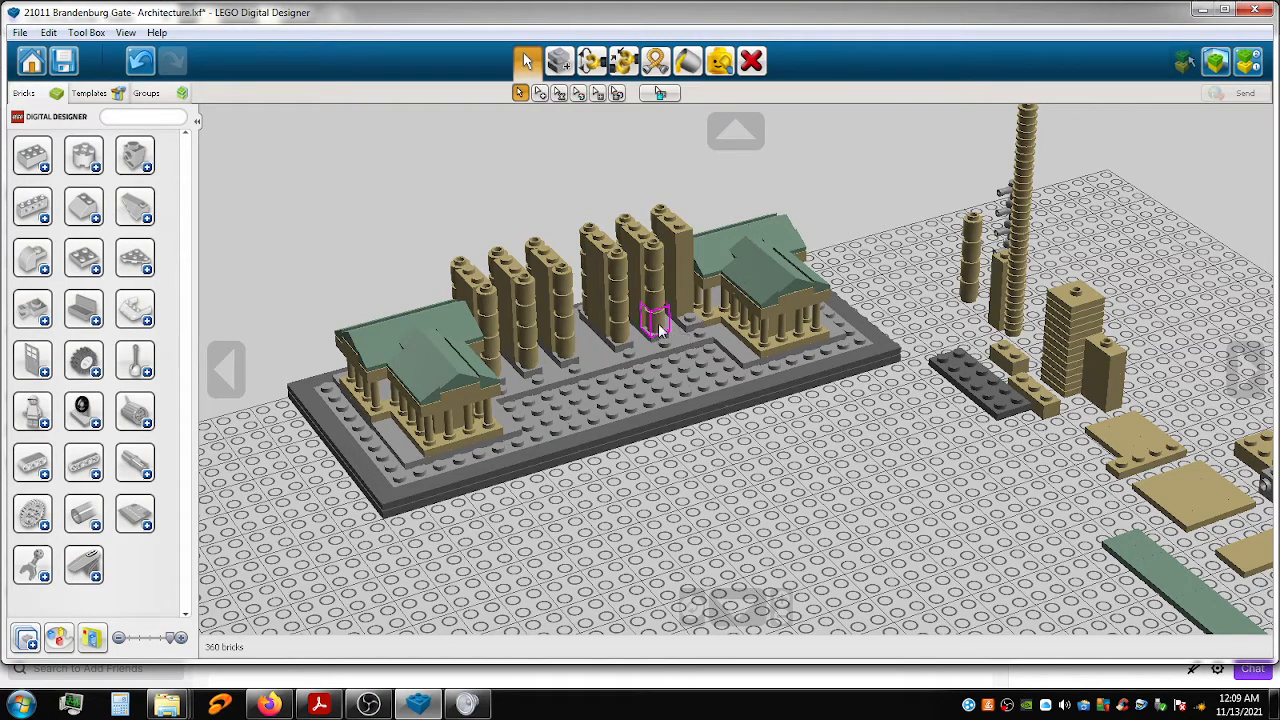
click(970, 232)
drag(970, 290, 695, 316)
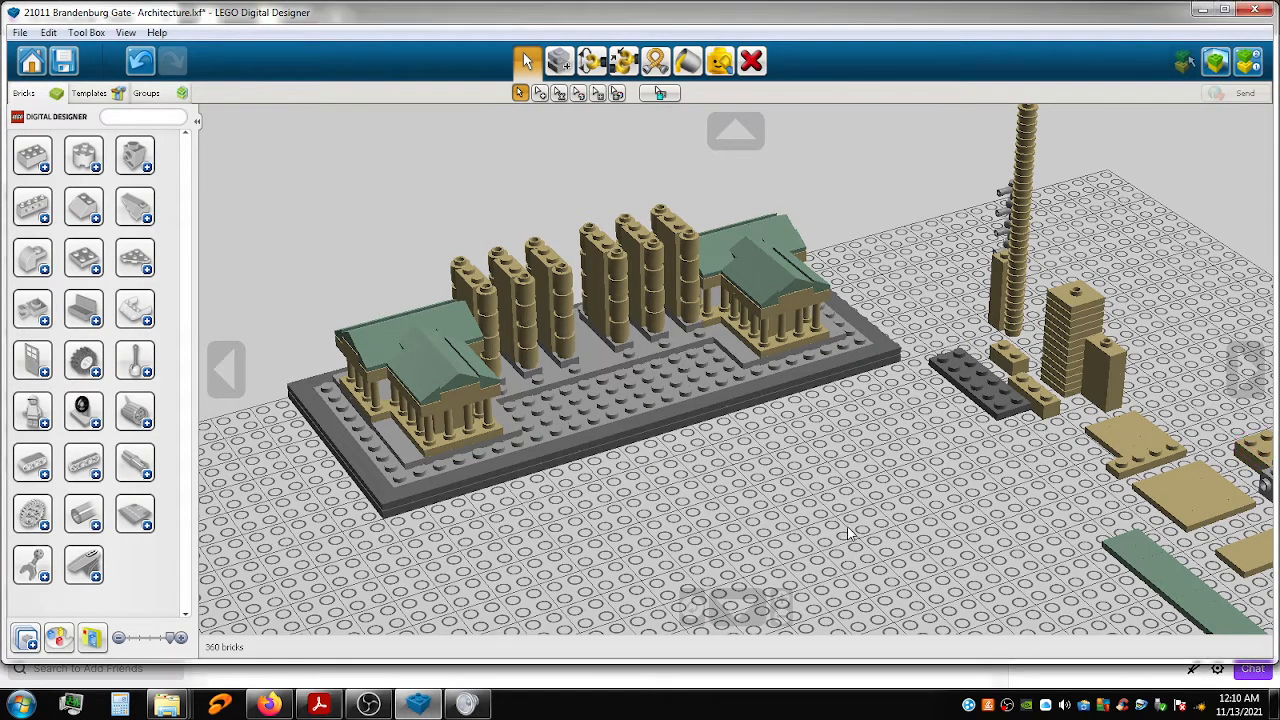
Move the stacked tan 2x6 plates and the large tan brick block together from the far edge to beside the tall tan plate stack.
middle_drag(943, 510, 688, 393)
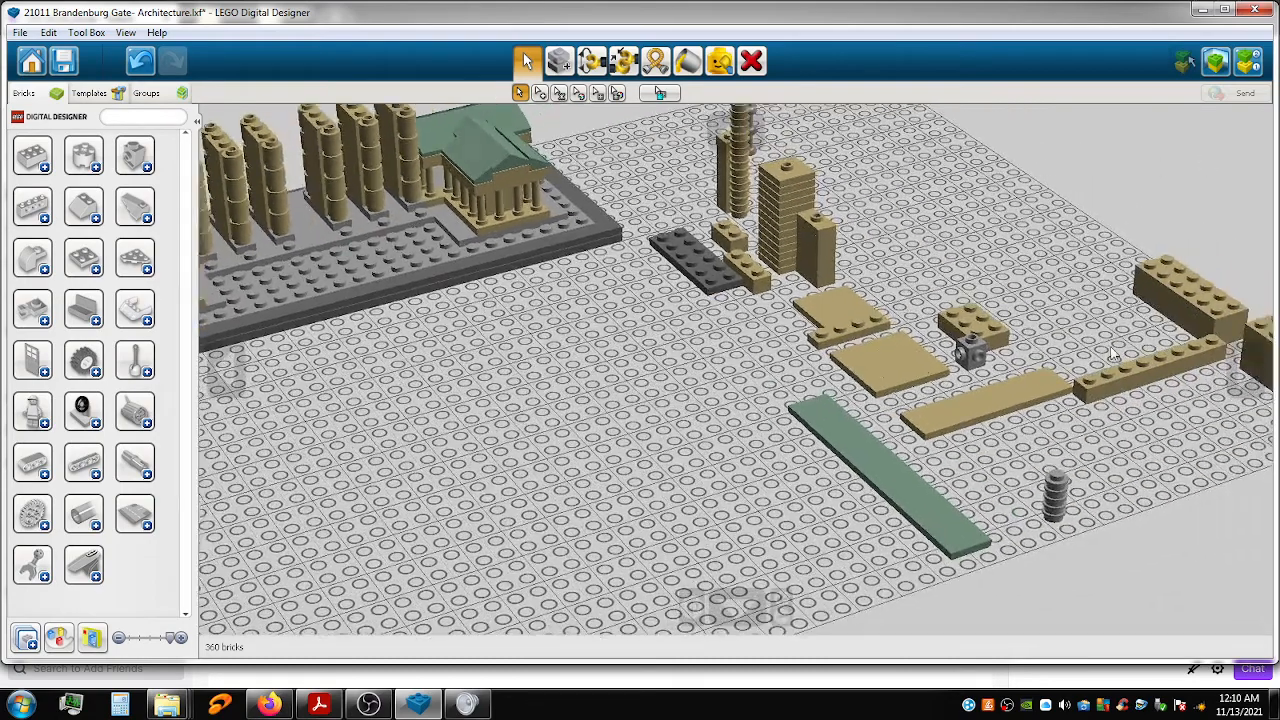
right_drag(1175, 430, 1195, 404)
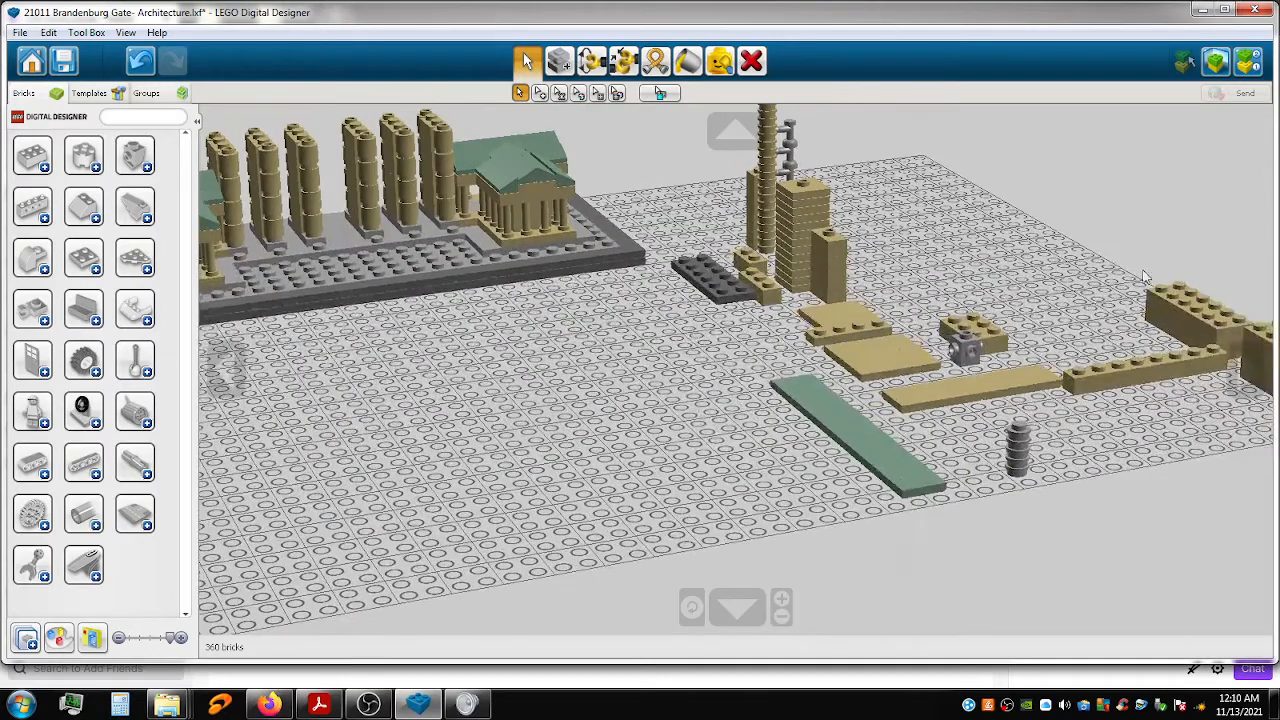
shift+right_drag(1026, 271, 989, 271)
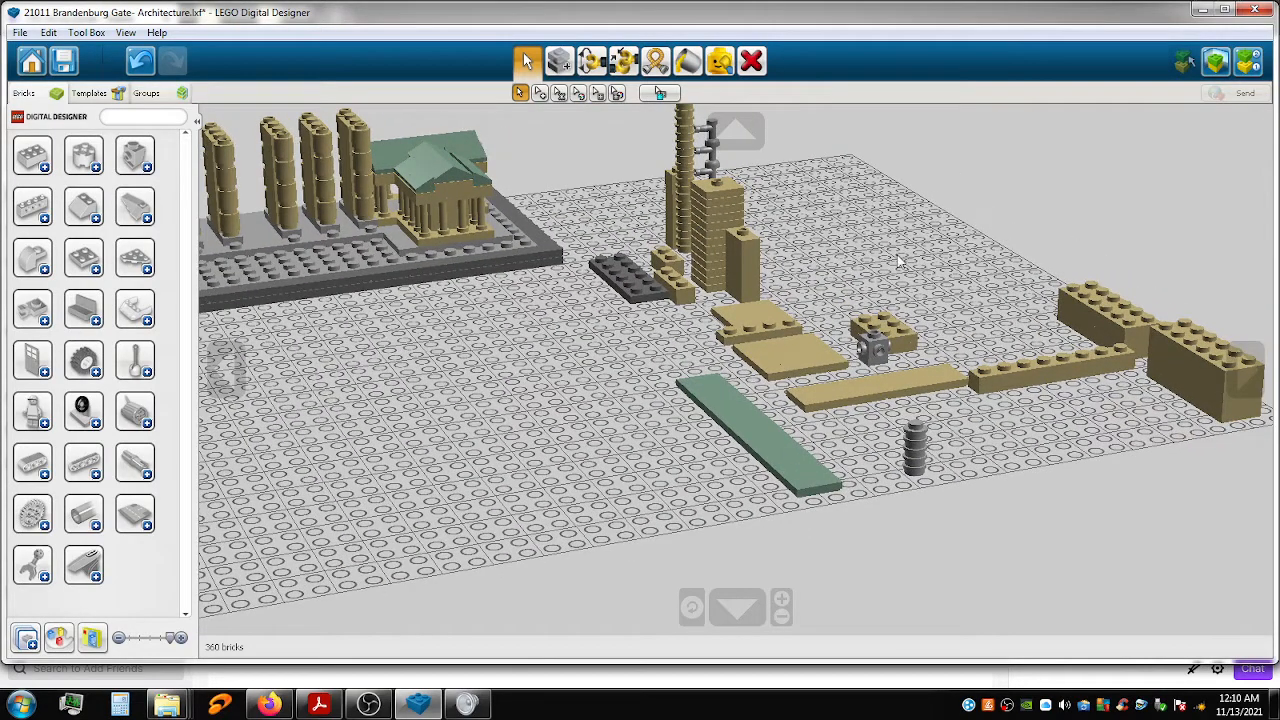
drag(994, 216, 1275, 490)
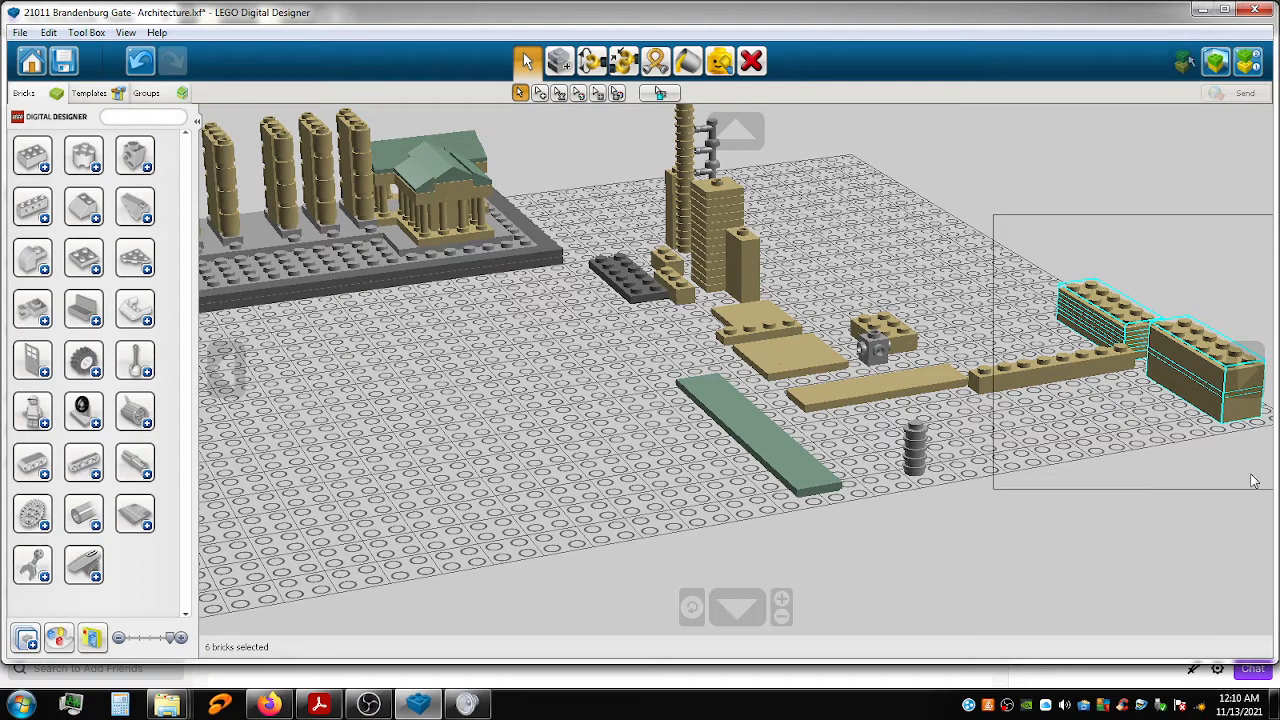
drag(1105, 322, 780, 222)
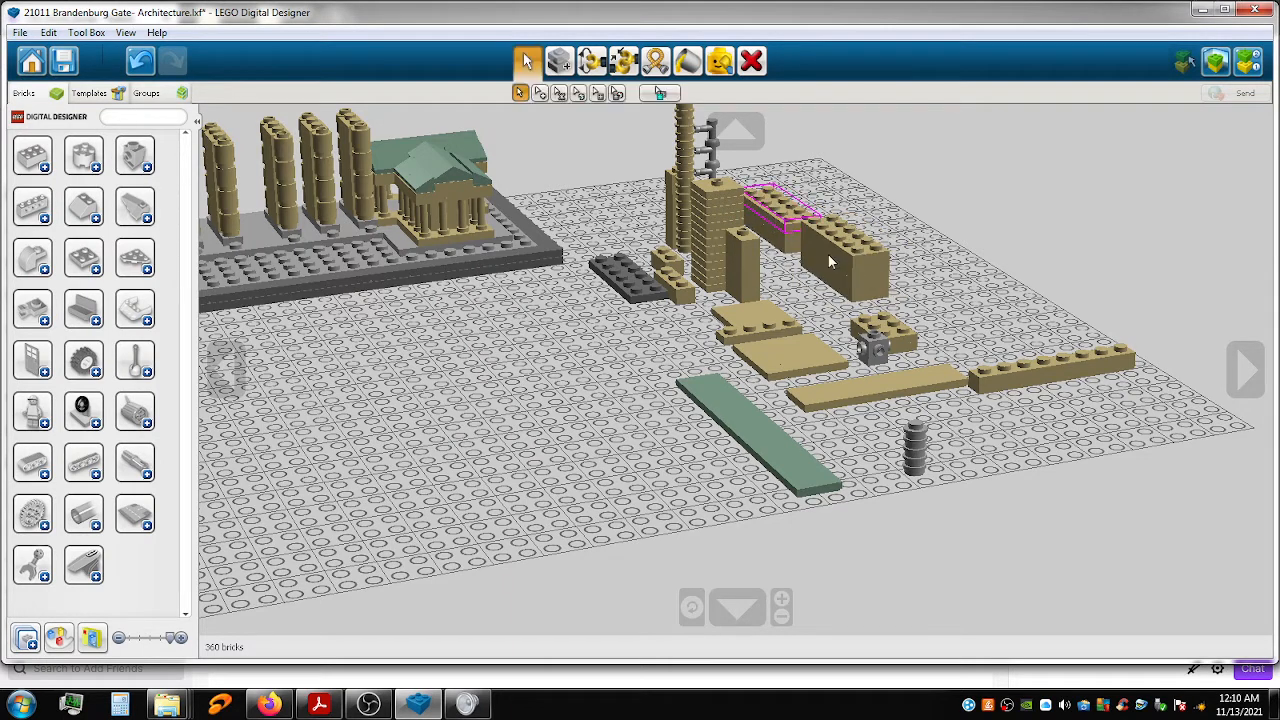
Move the stack of five gray round pieces next to the small tan bricks by the dark gray plate.
click(940, 515)
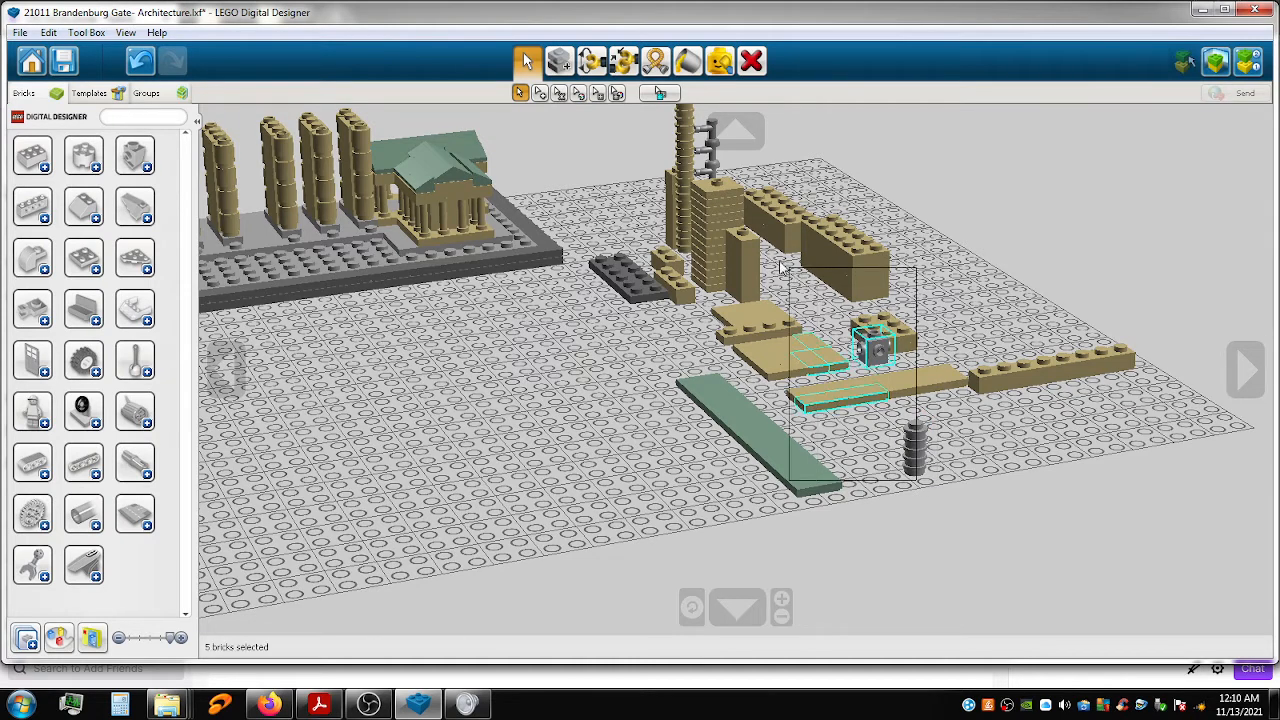
drag(948, 409, 885, 519)
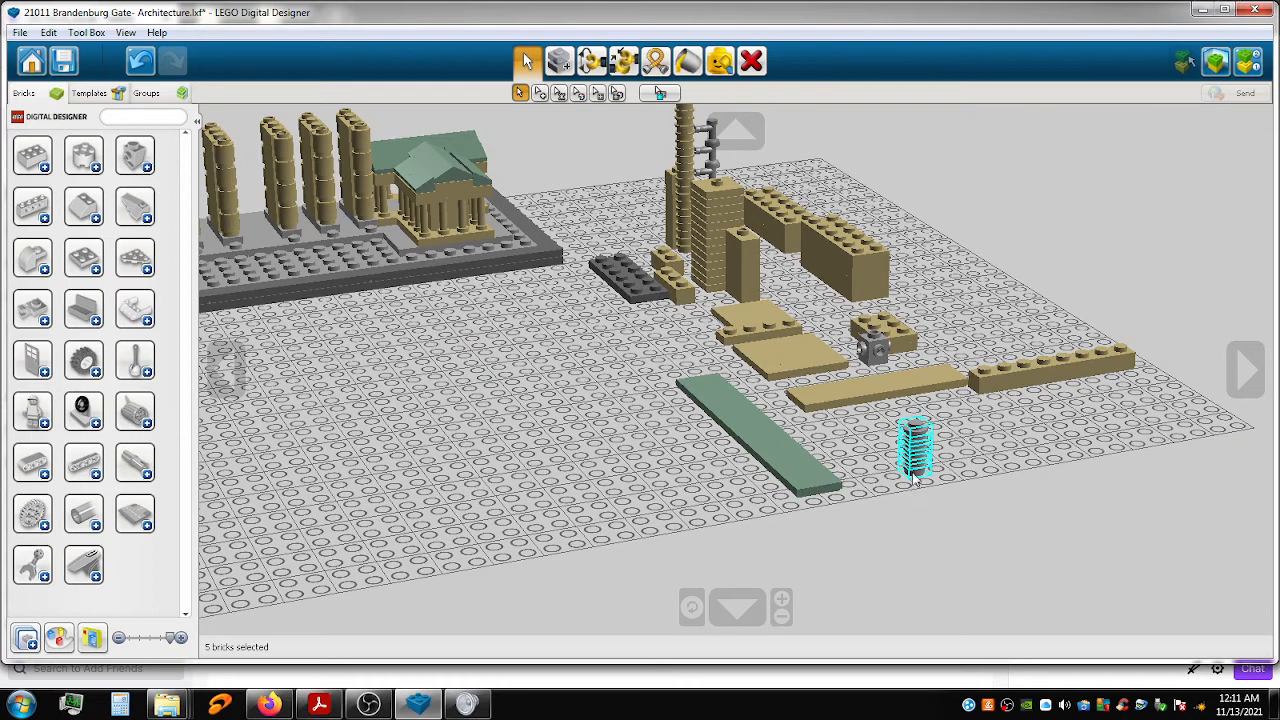
drag(918, 475, 912, 310)
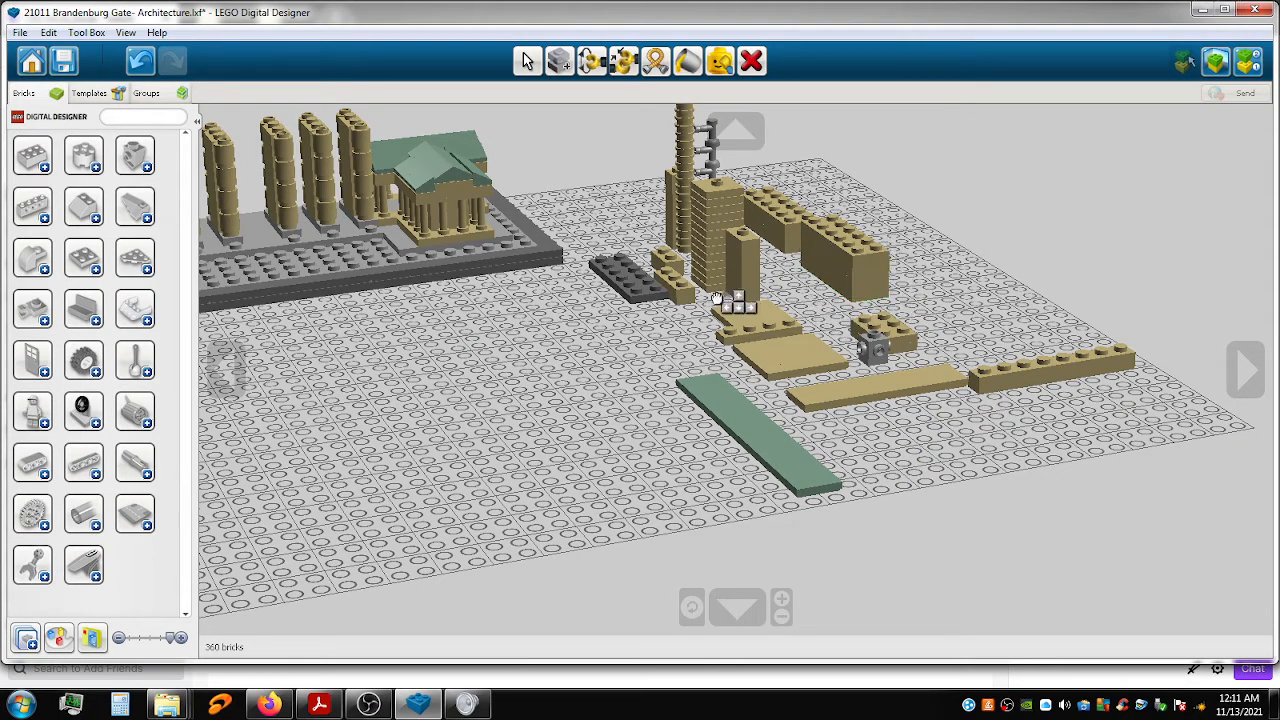
drag(697, 309, 692, 318)
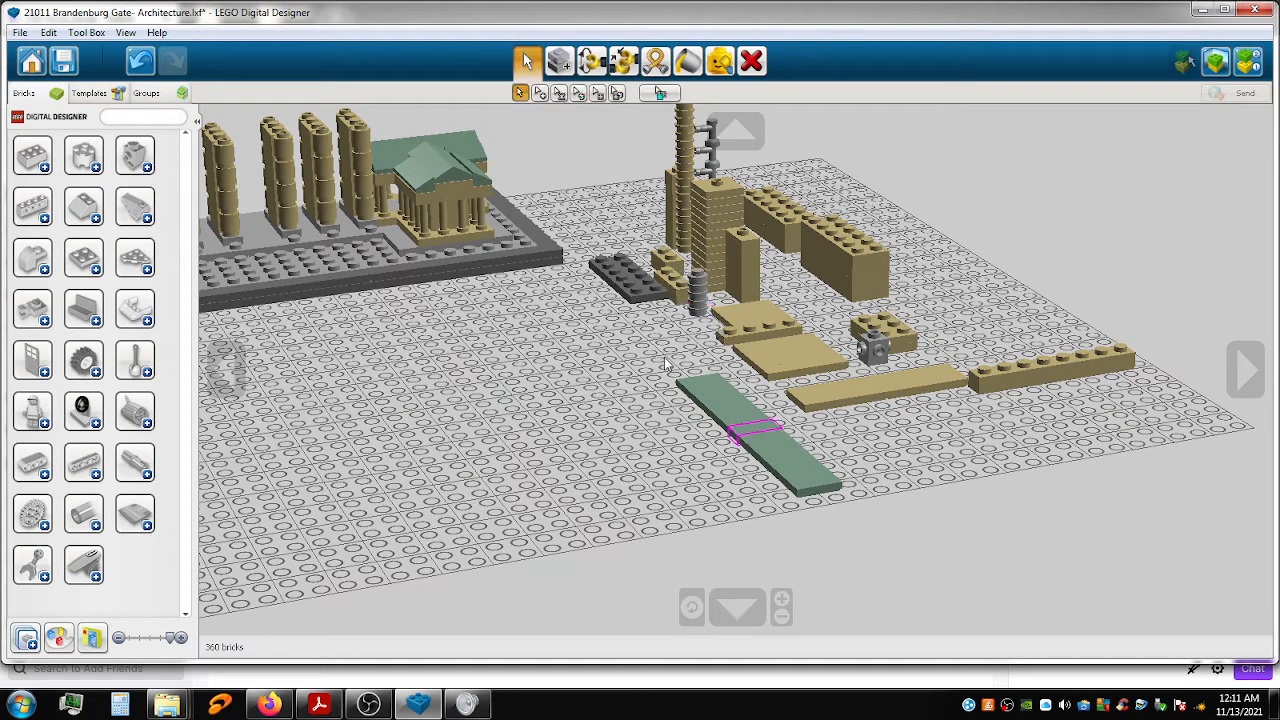
Move the green strip beside the dark gray plate, and rotate the tan 1x8 plate stack to stand beyond the large tan brick block.
drag(650, 372, 864, 532)
drag(705, 385, 610, 311)
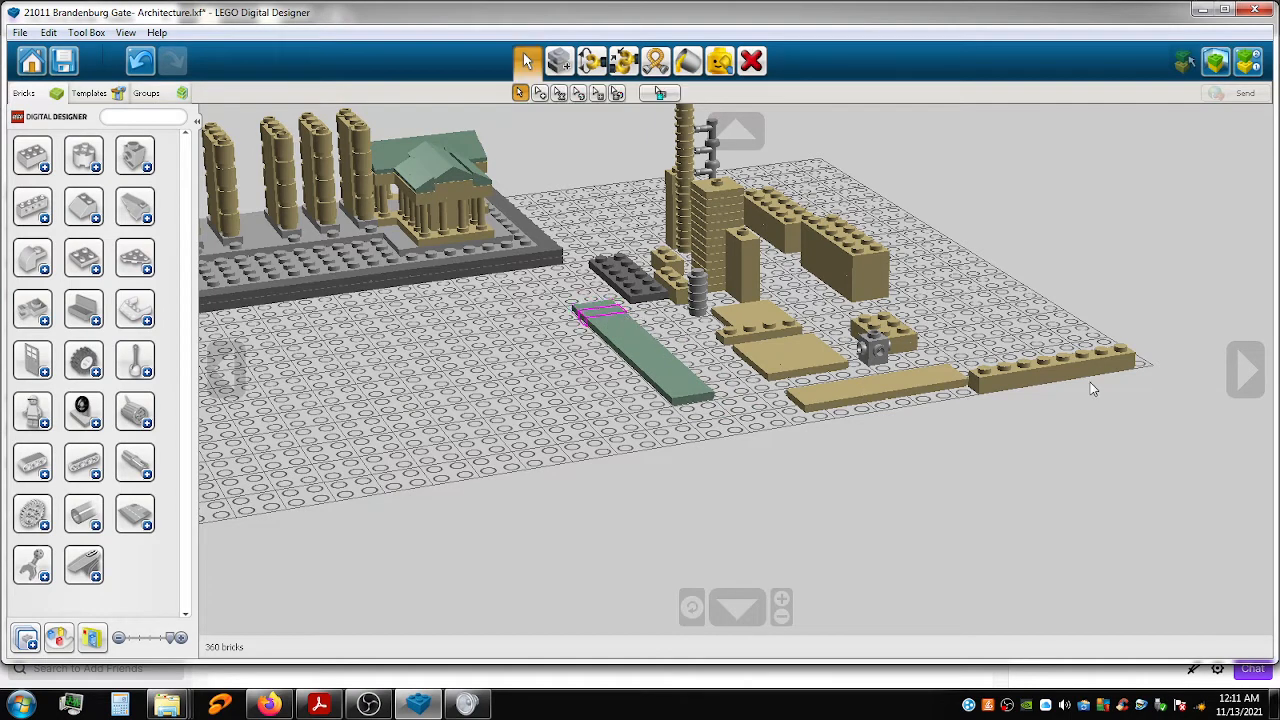
drag(1166, 312, 911, 312)
key(Right)
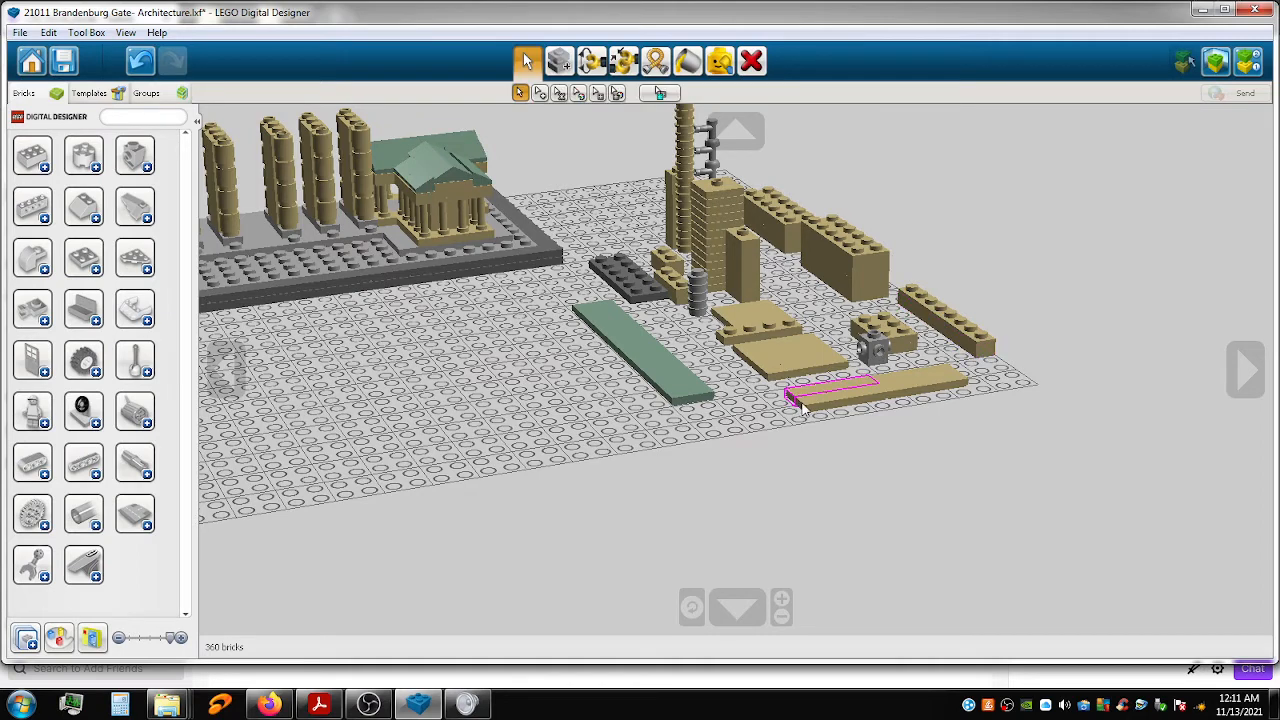
Rotate the long tan tile strip and place it alongside the green strip.
drag(1044, 424, 789, 374)
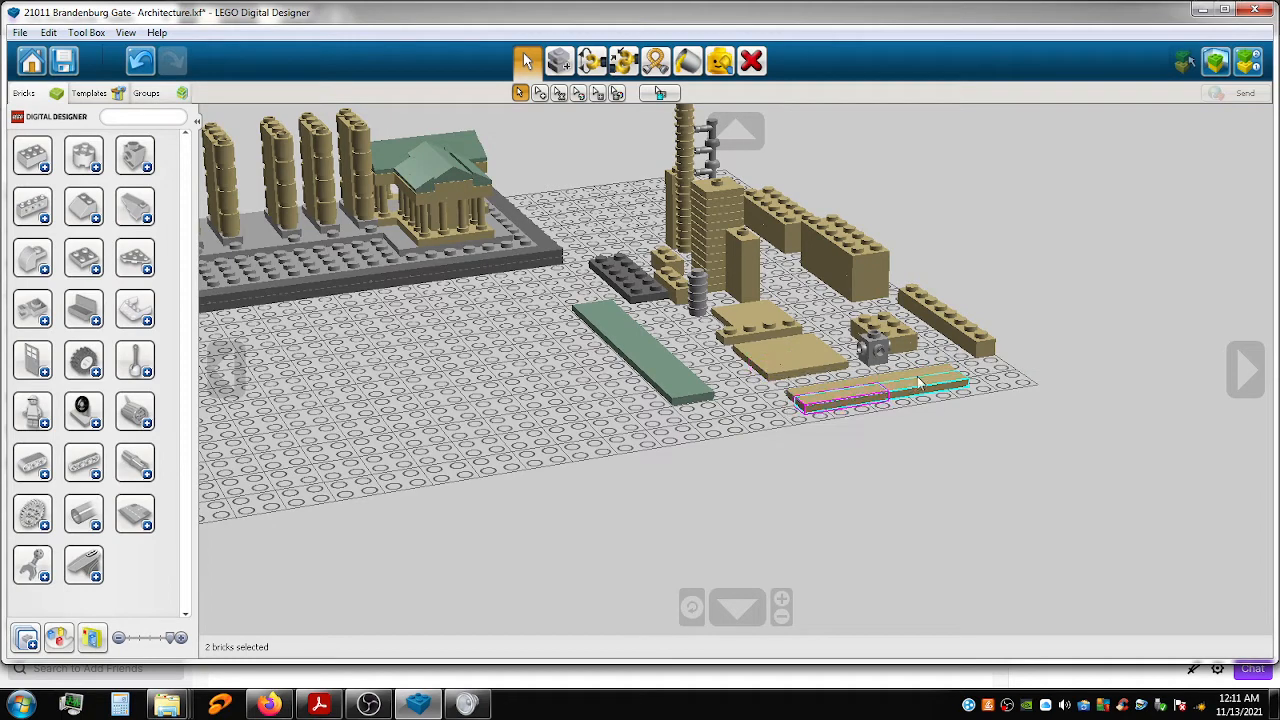
shift+click(878, 385)
drag(843, 403, 670, 340)
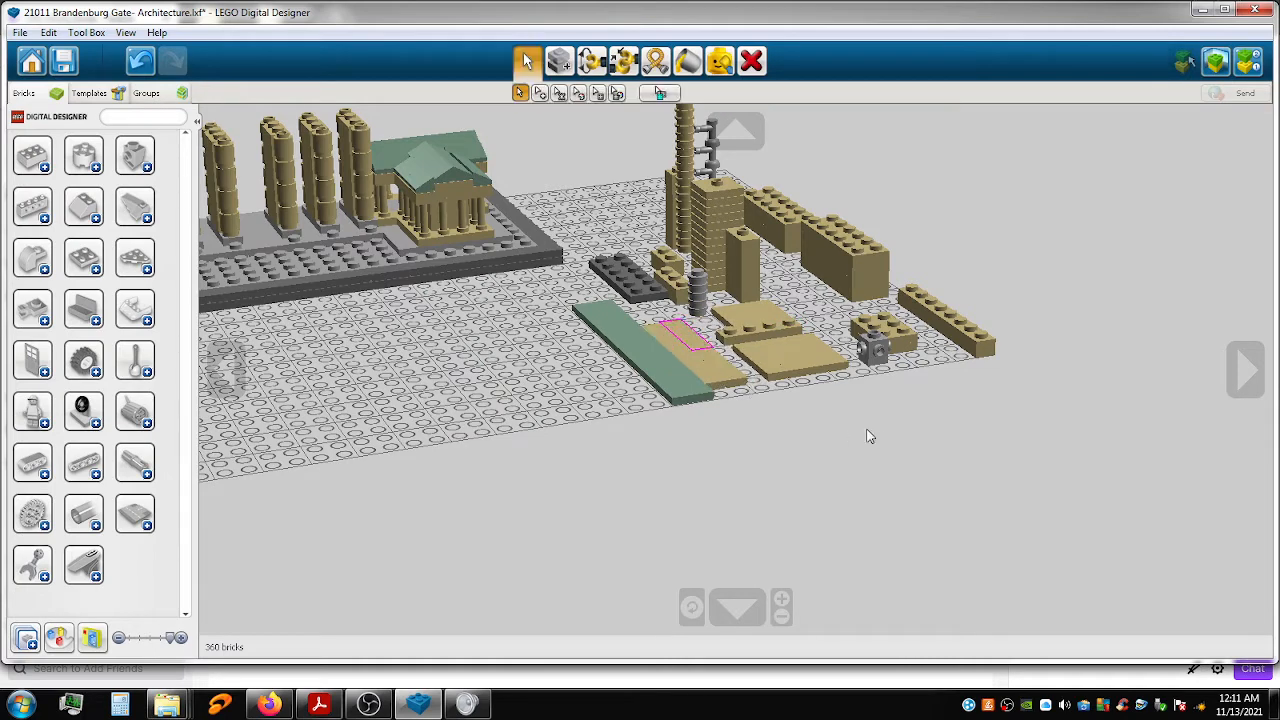
Move the tan 1x8 plate stack to between the tan pier block and the large tan brick block, parallel to the latter.
click(984, 346)
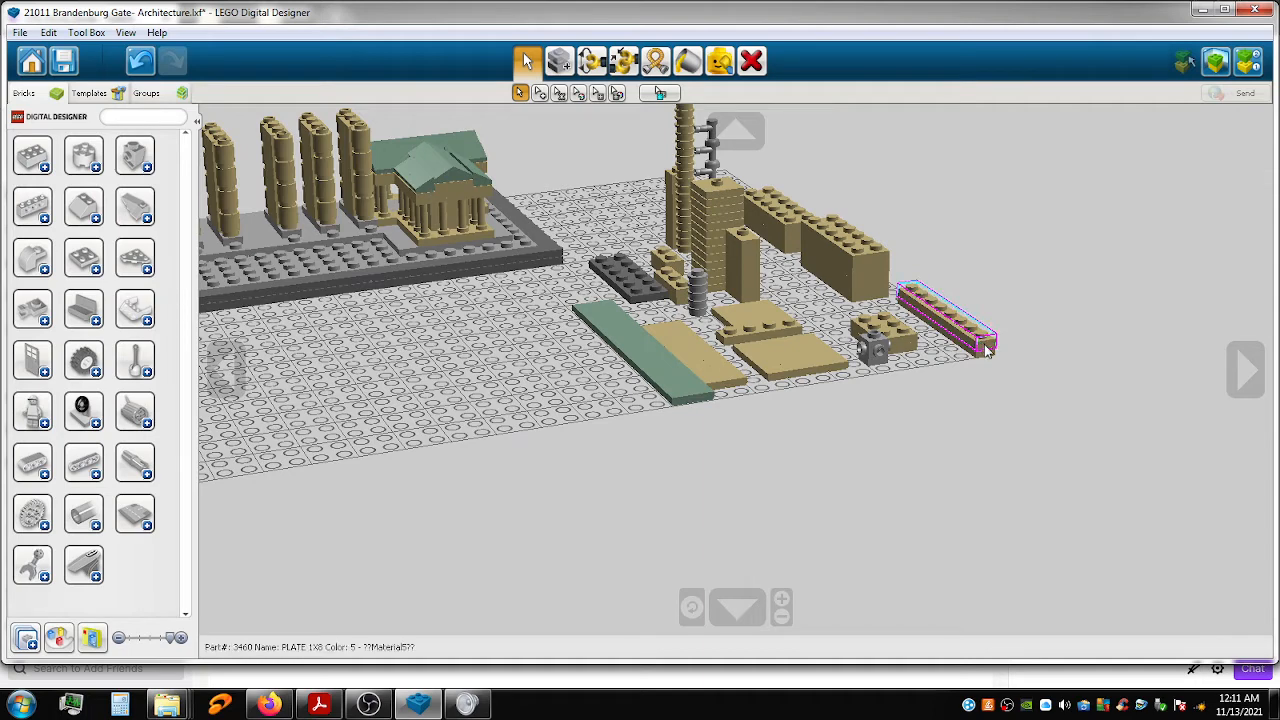
drag(984, 338, 546, 222)
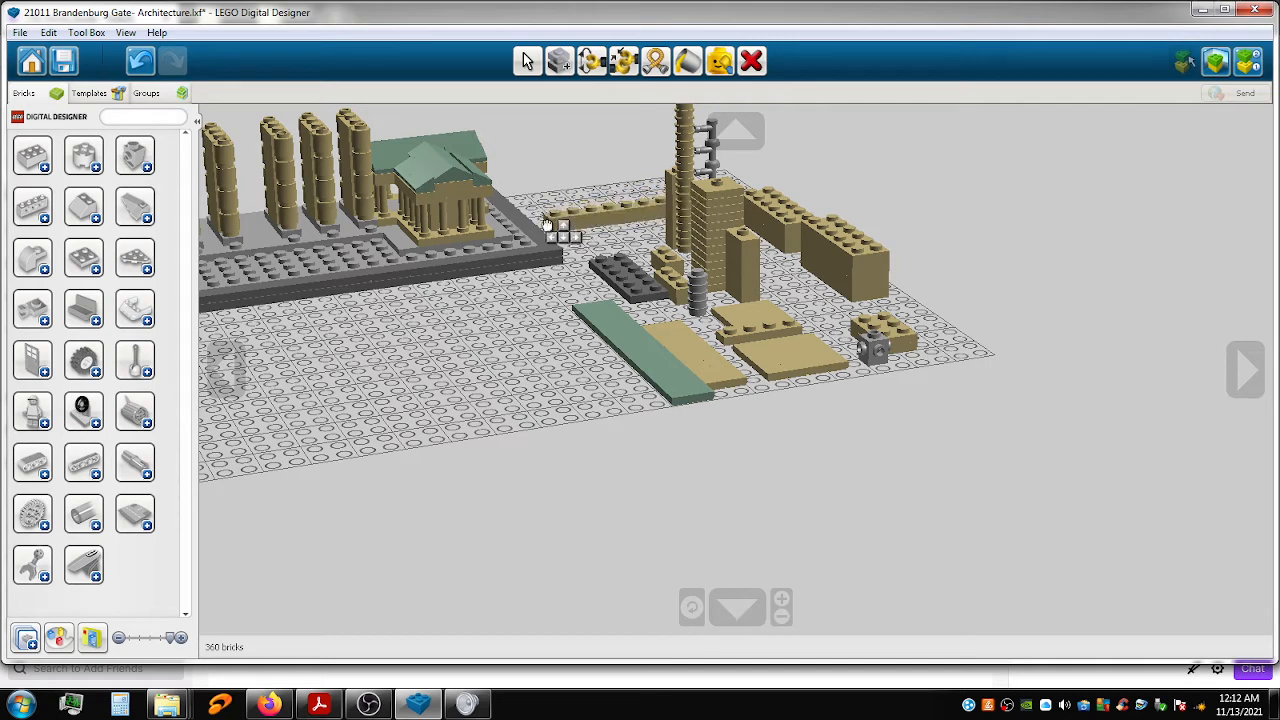
key(Right)
drag(620, 257, 766, 267)
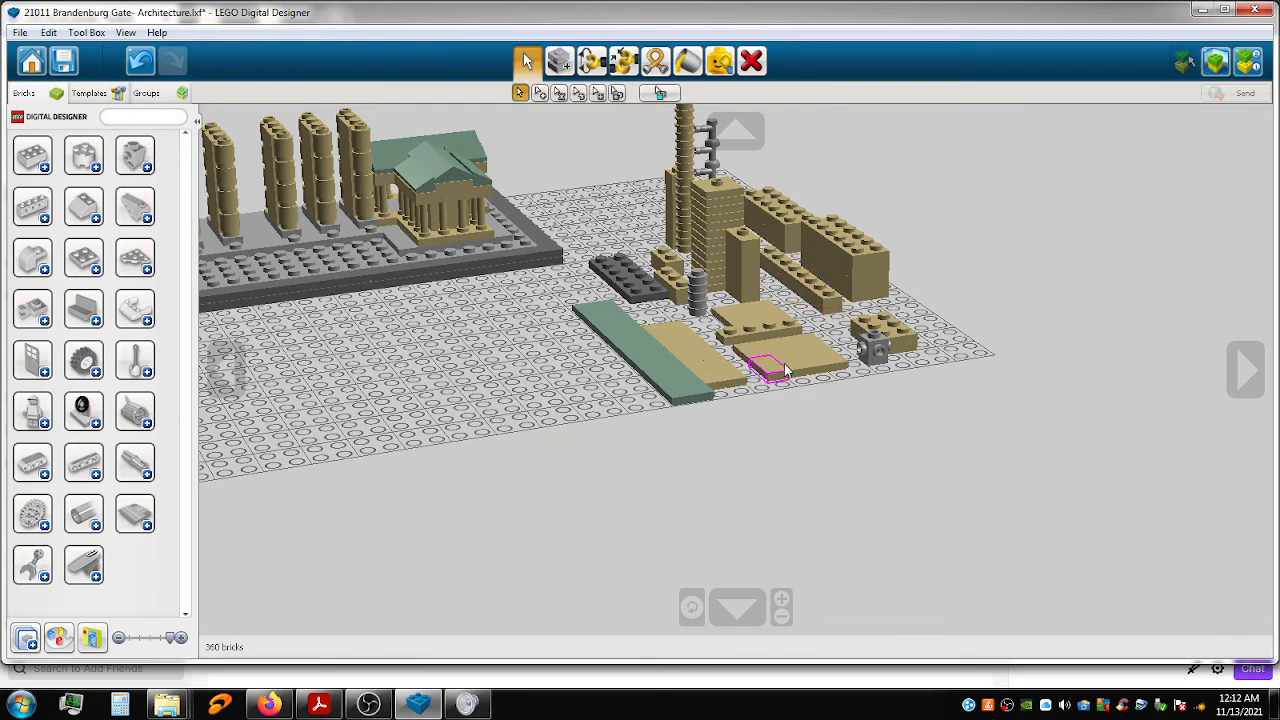
Rotate the stack of tan 2x6 plates parallel to the gate and place it on the open ground in front of the gate's base.
middle_drag(780, 370, 1025, 530)
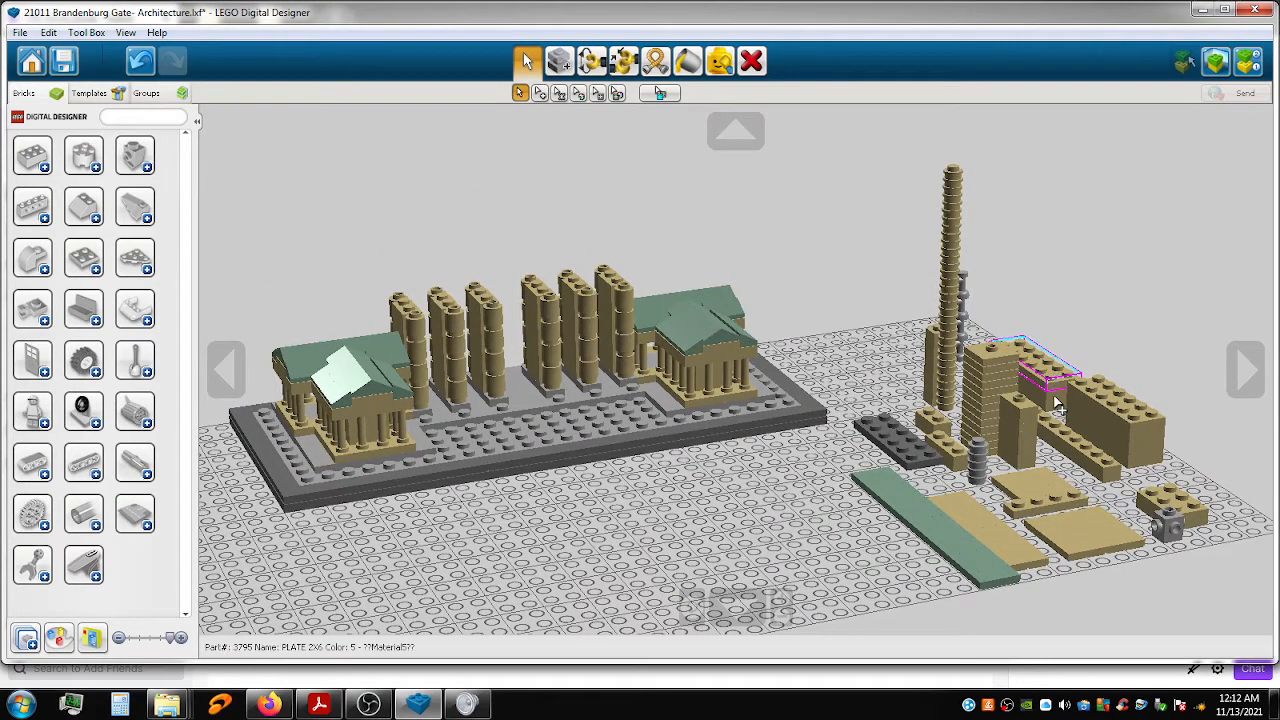
click(1060, 412)
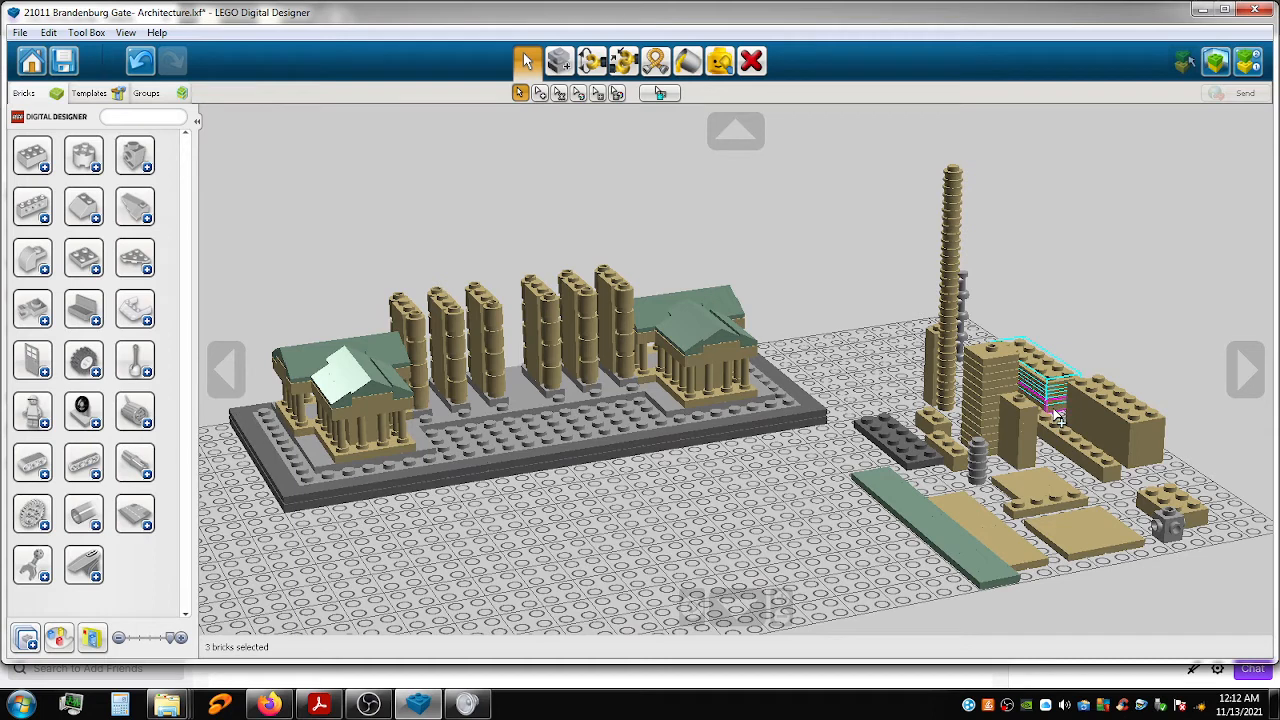
drag(1058, 414, 551, 487)
key(Left)
right_drag(630, 548, 657, 576)
shift+right_drag(732, 502, 780, 486)
scroll(779, 486, up, 1)
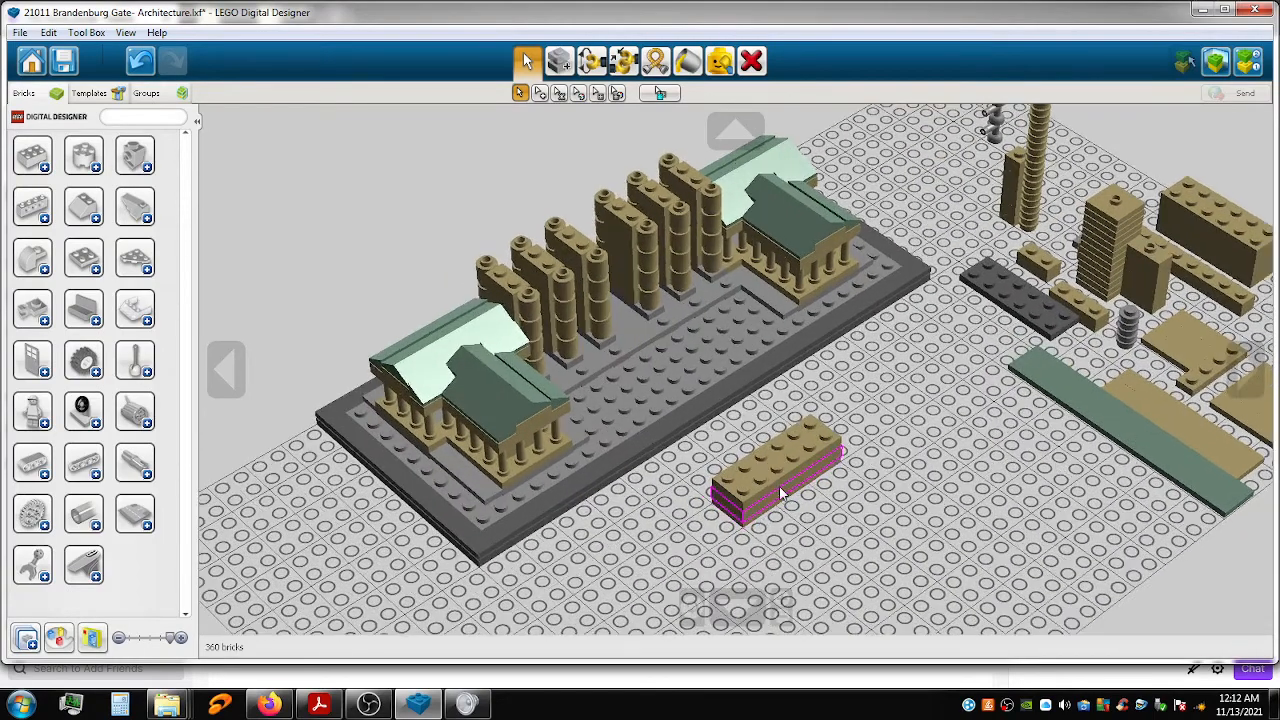
Lay the four tan 2x6 plates side by side across the tops of the six piers as a continuous deck.
scroll(779, 486, up, 3)
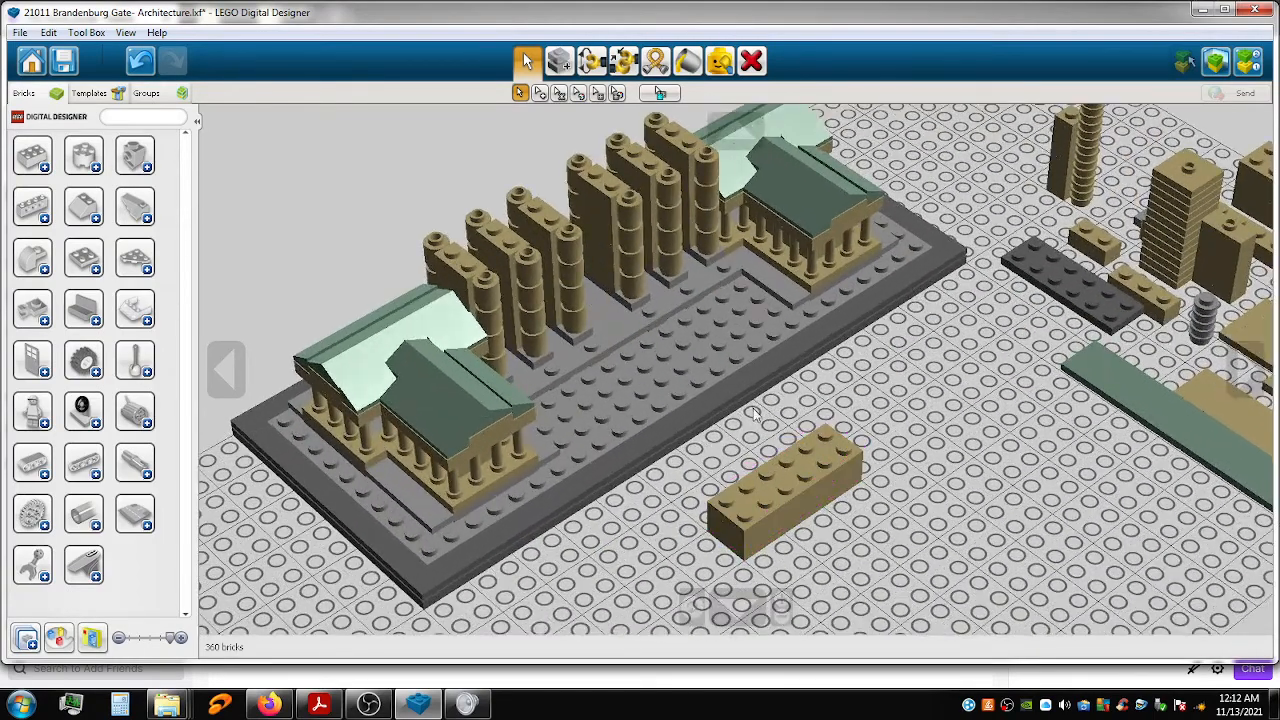
mouse_move(754, 419)
right_down()
mouse_move(768, 432)
mouse_move(750, 418)
right_up()
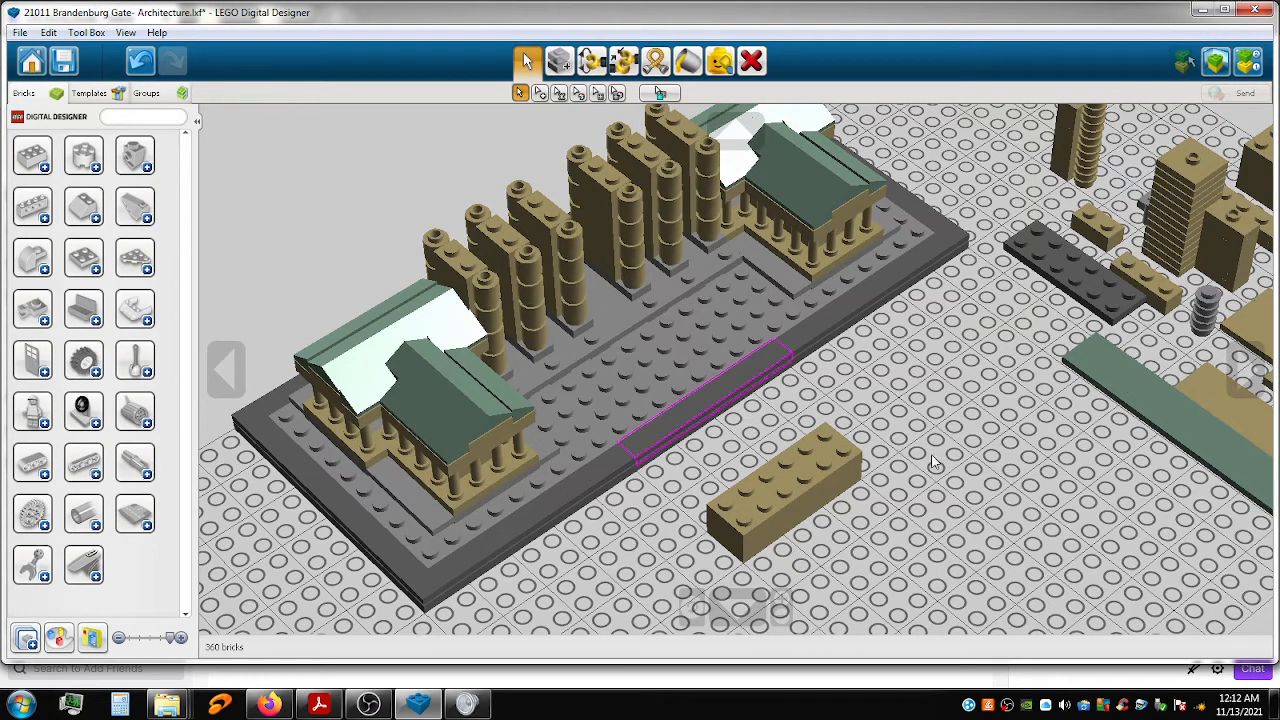
drag(634, 457, 562, 172)
drag(789, 491, 494, 218)
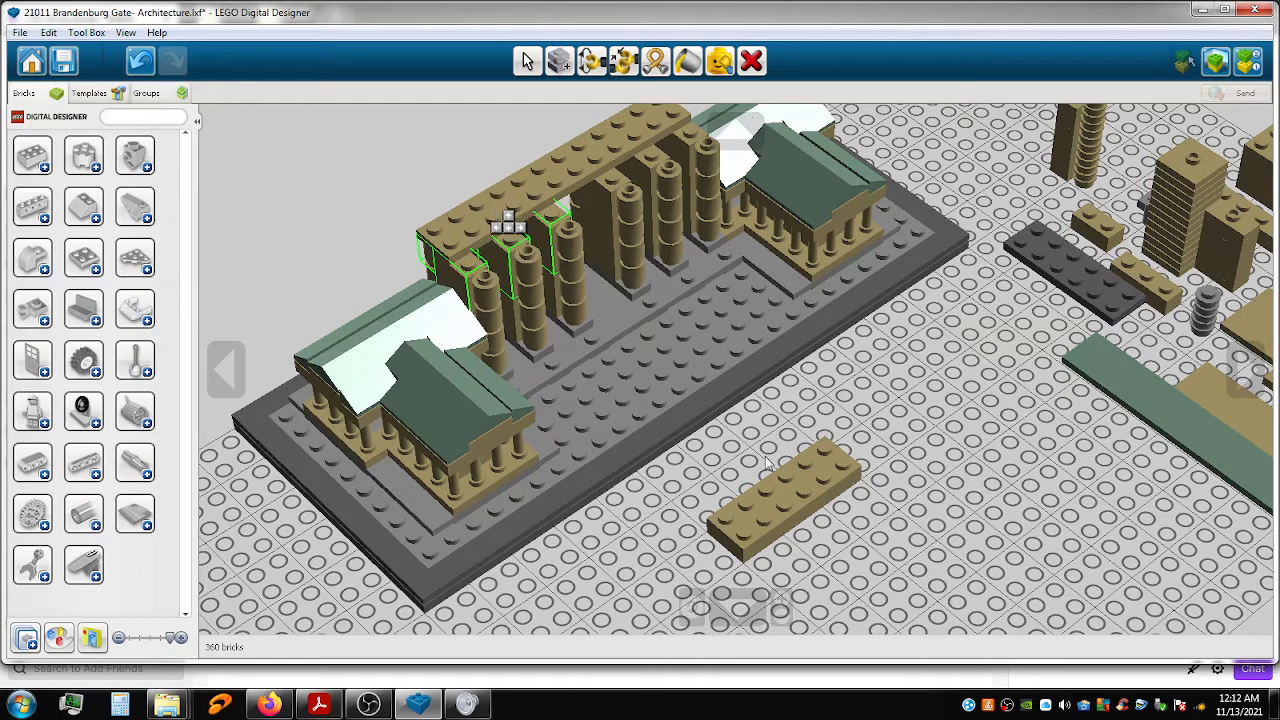
drag(798, 498, 647, 164)
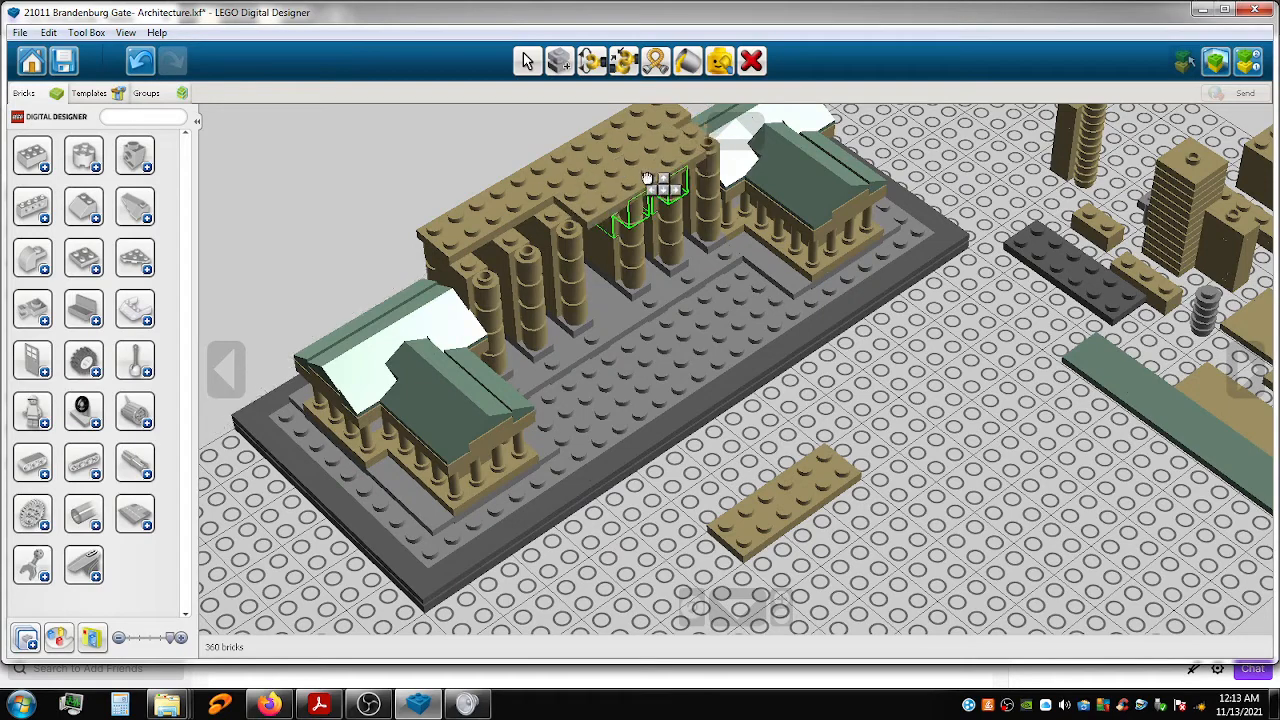
click(657, 174)
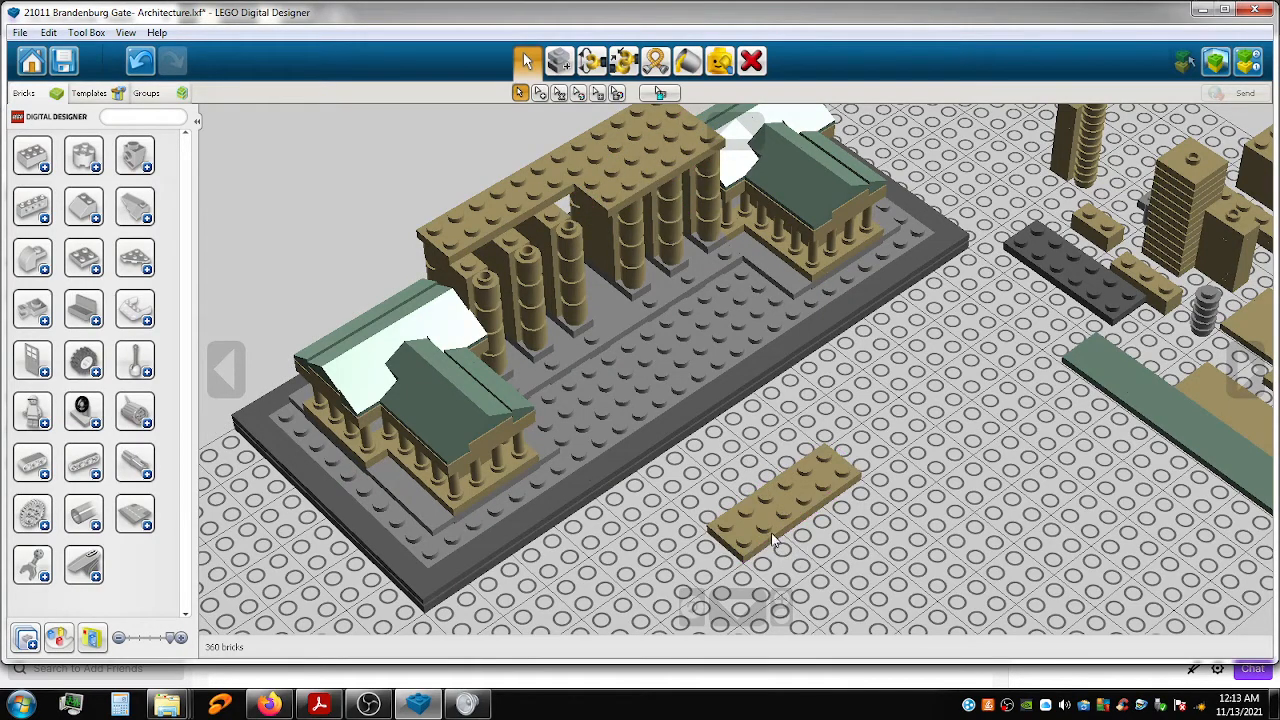
click(794, 522)
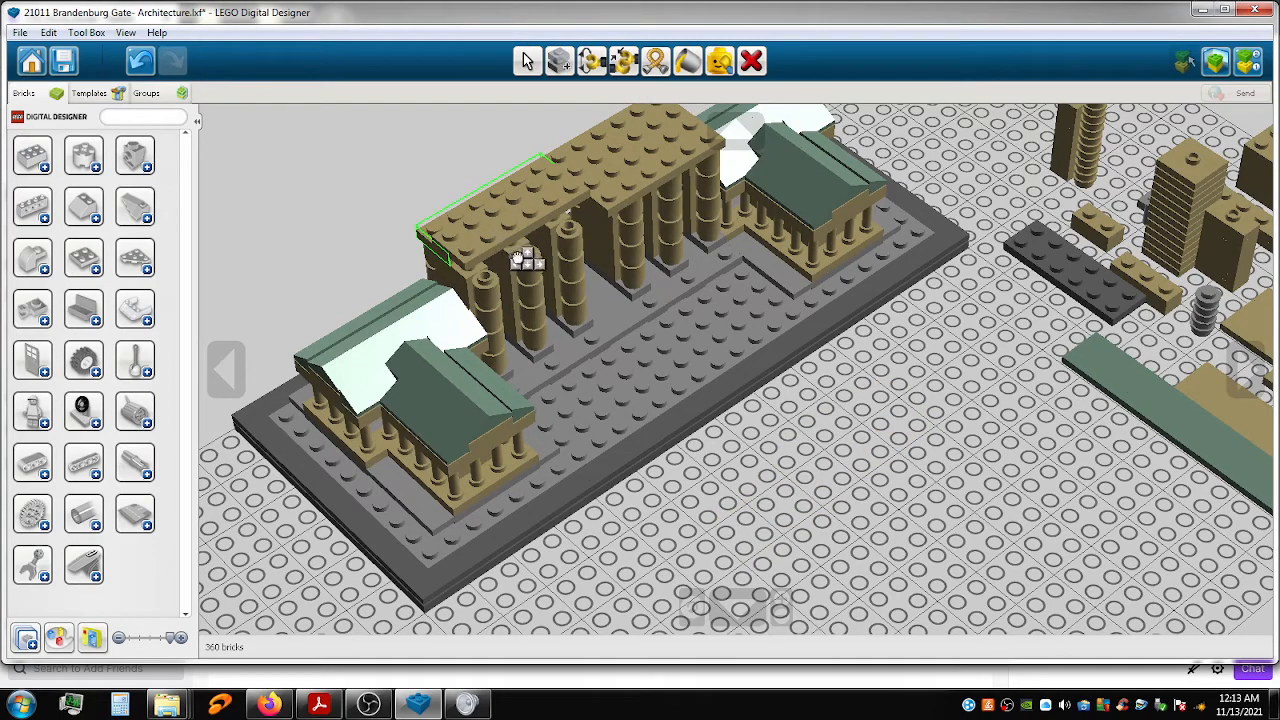
click(522, 262)
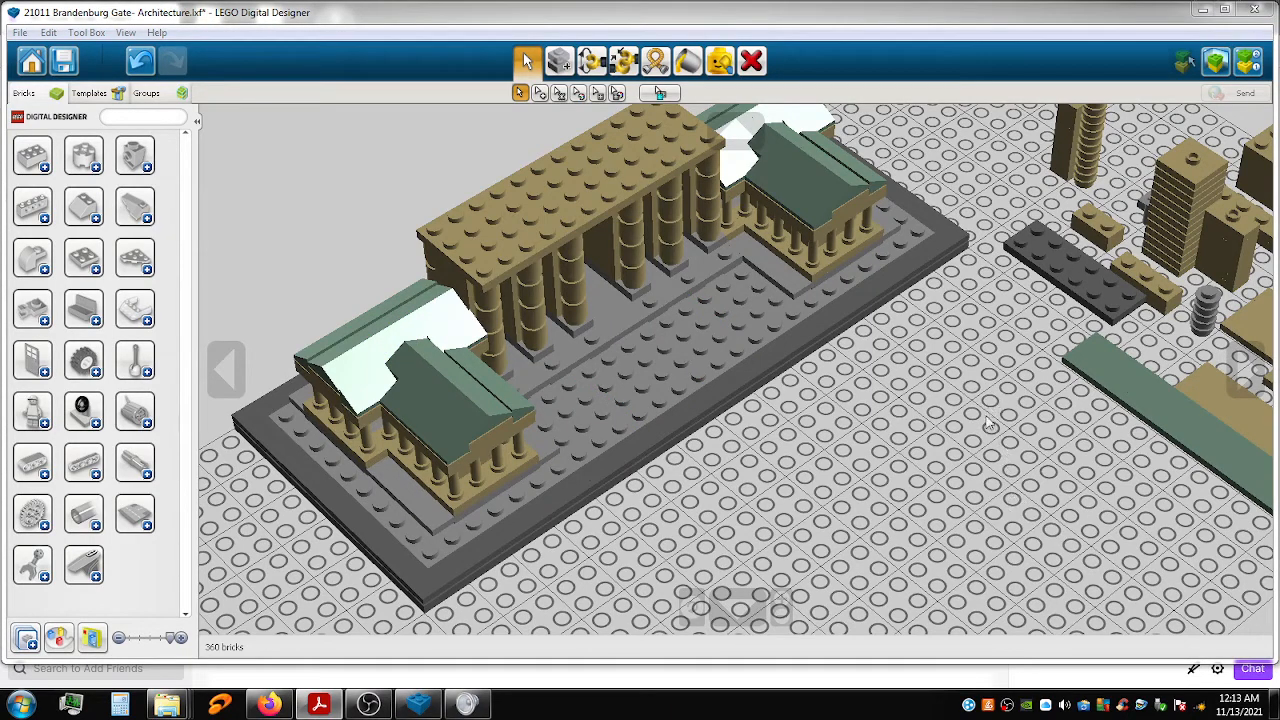
Center the dark gray 2x6 plate on the tan deck and place a small tan plate at each of its two ends.
drag(1100, 291, 537, 208)
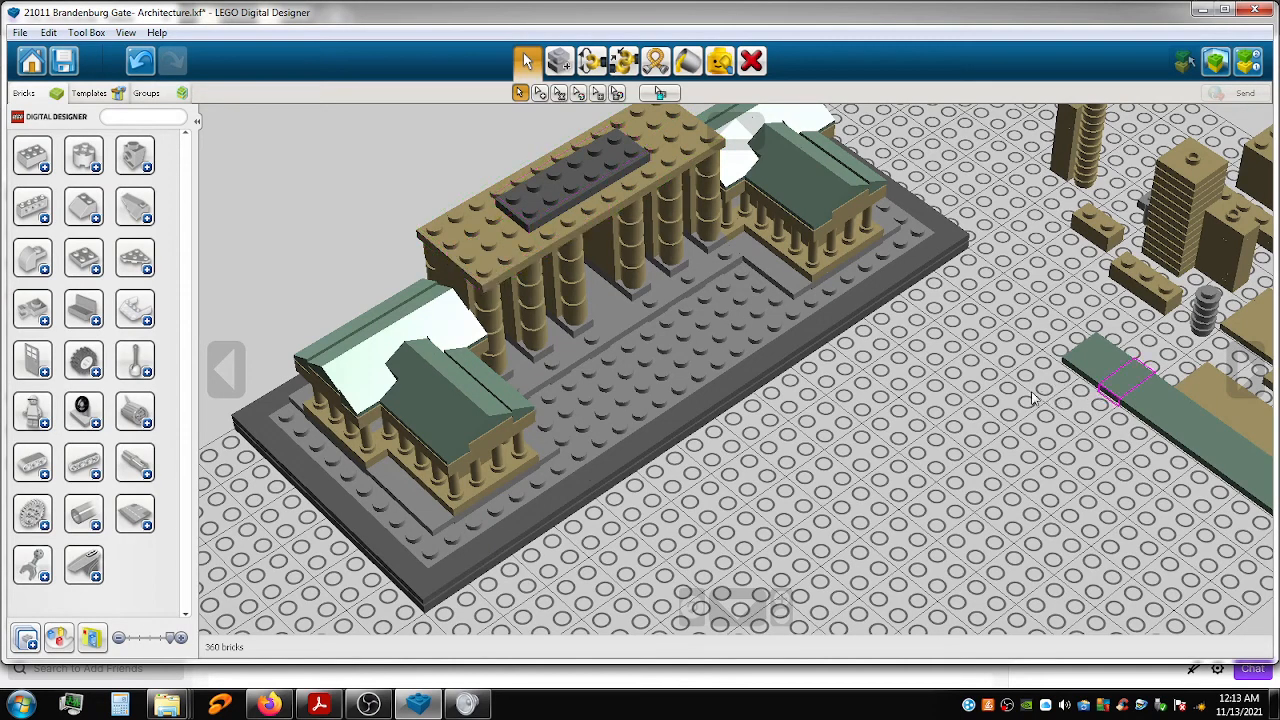
shift+right_drag(1050, 431, 820, 406)
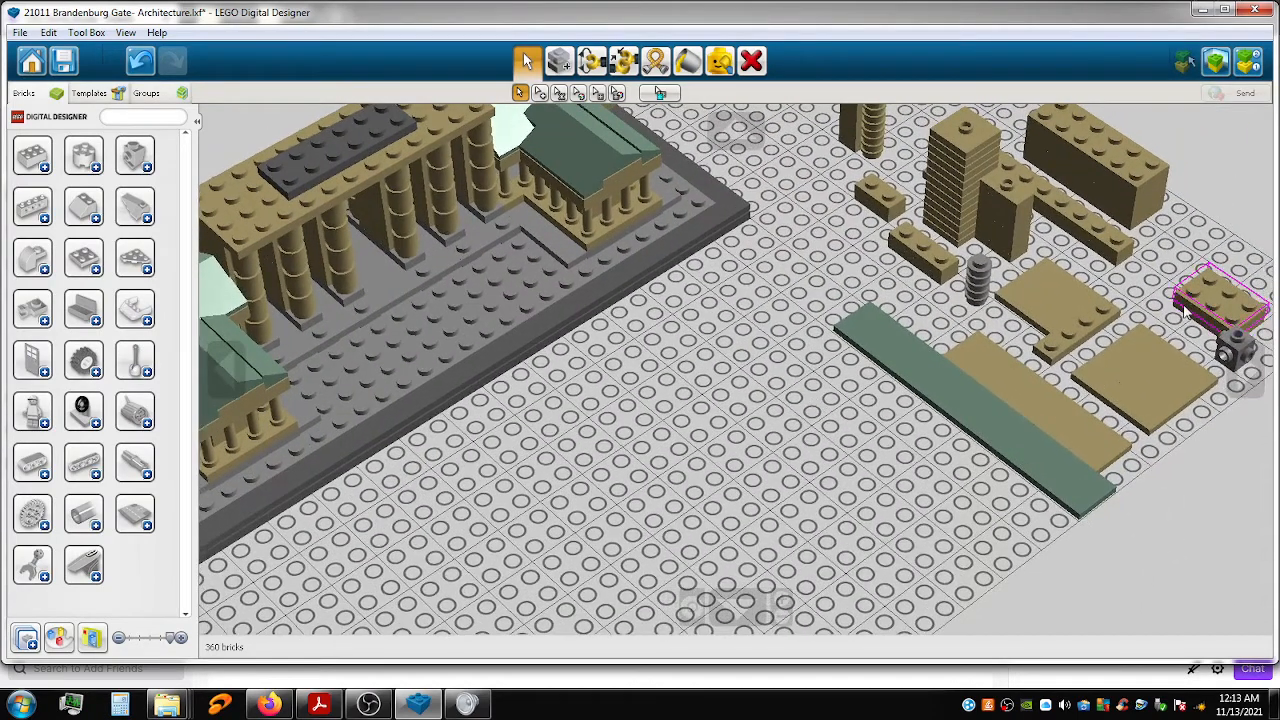
click(1199, 328)
shift+click(1210, 316)
drag(1208, 310, 612, 385)
shift+right_drag(728, 400, 874, 464)
click(830, 456)
drag(830, 458, 641, 171)
drag(821, 463, 437, 287)
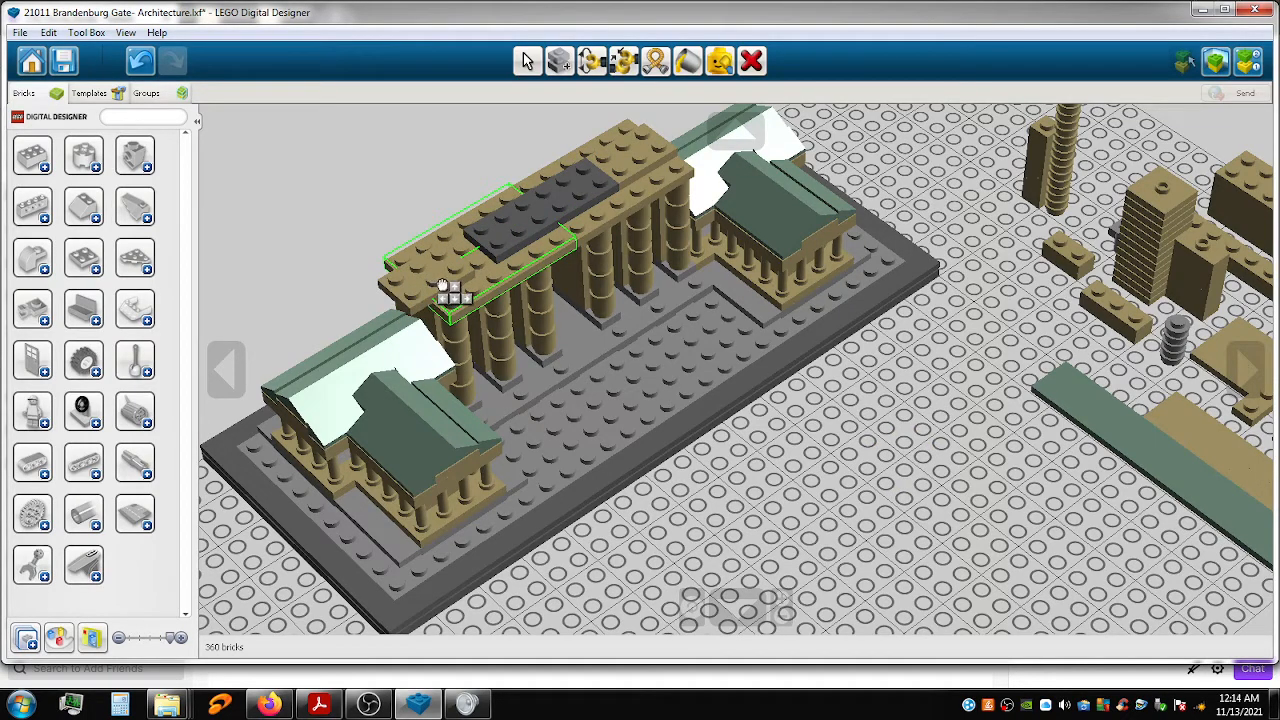
key(v)
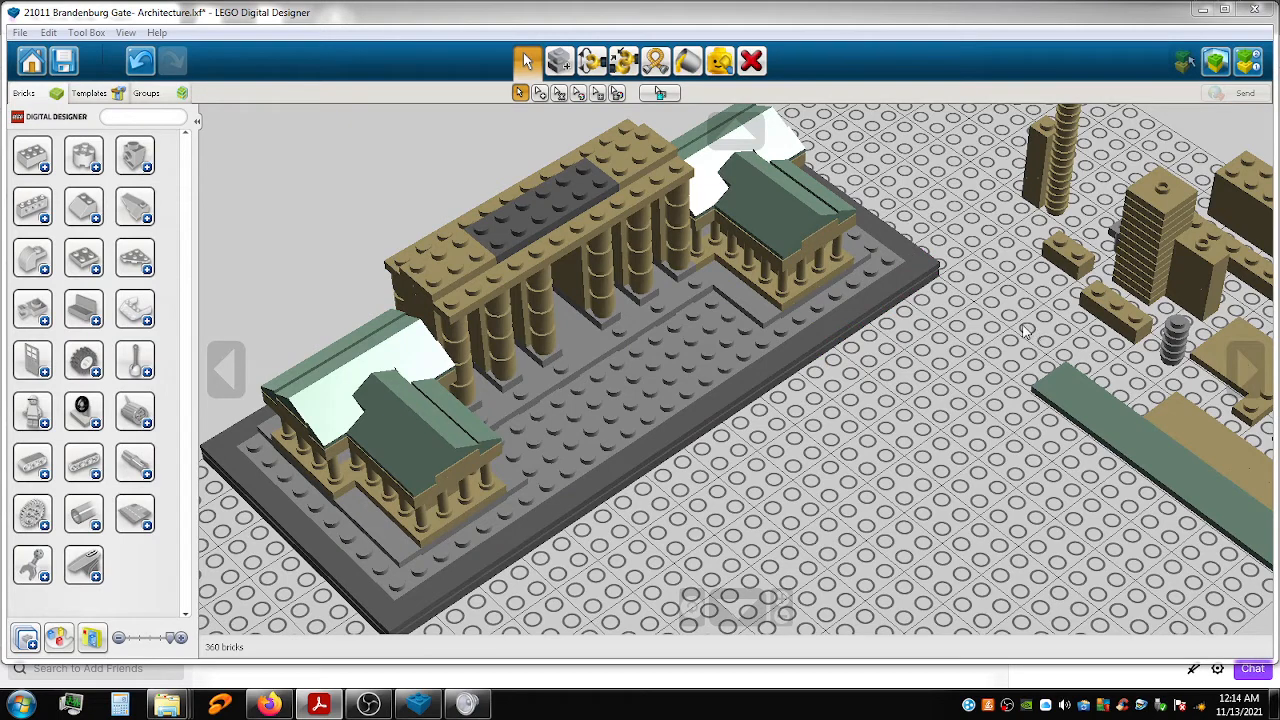
Place four single-stud tan plates on the far half of the deck, two along the rear edge and two along the front edge.
click(1043, 132)
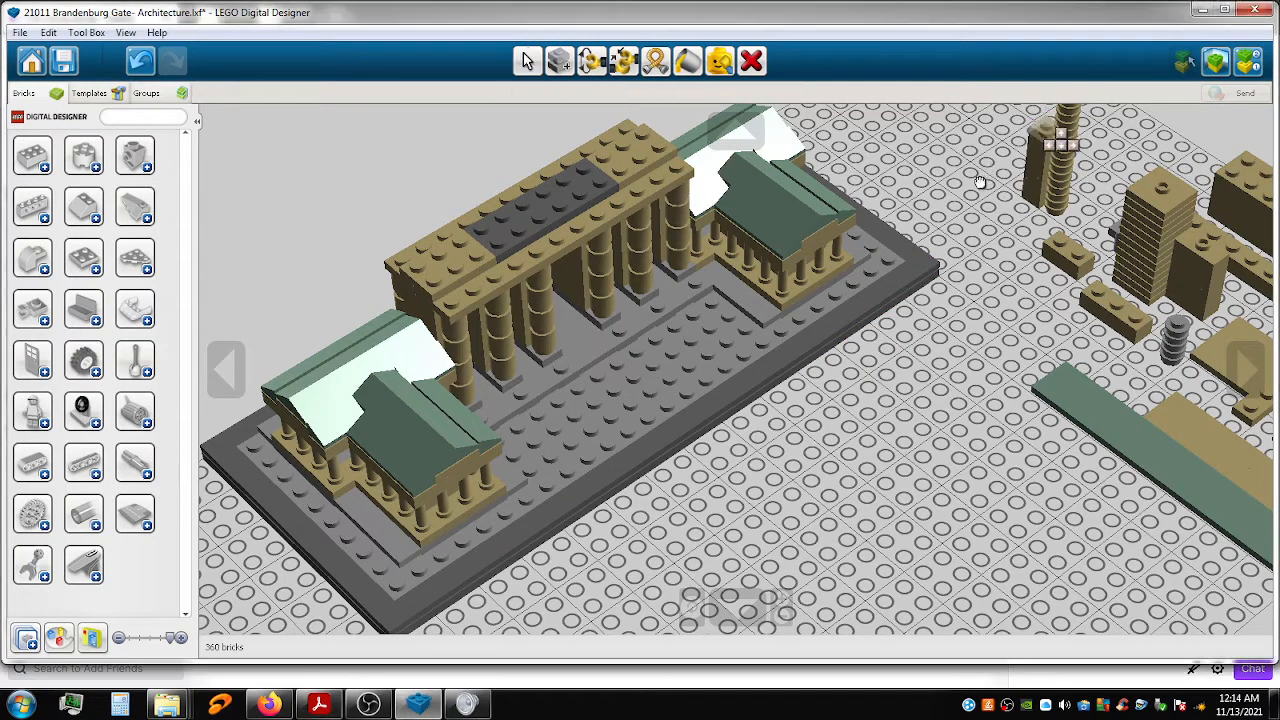
click(614, 143)
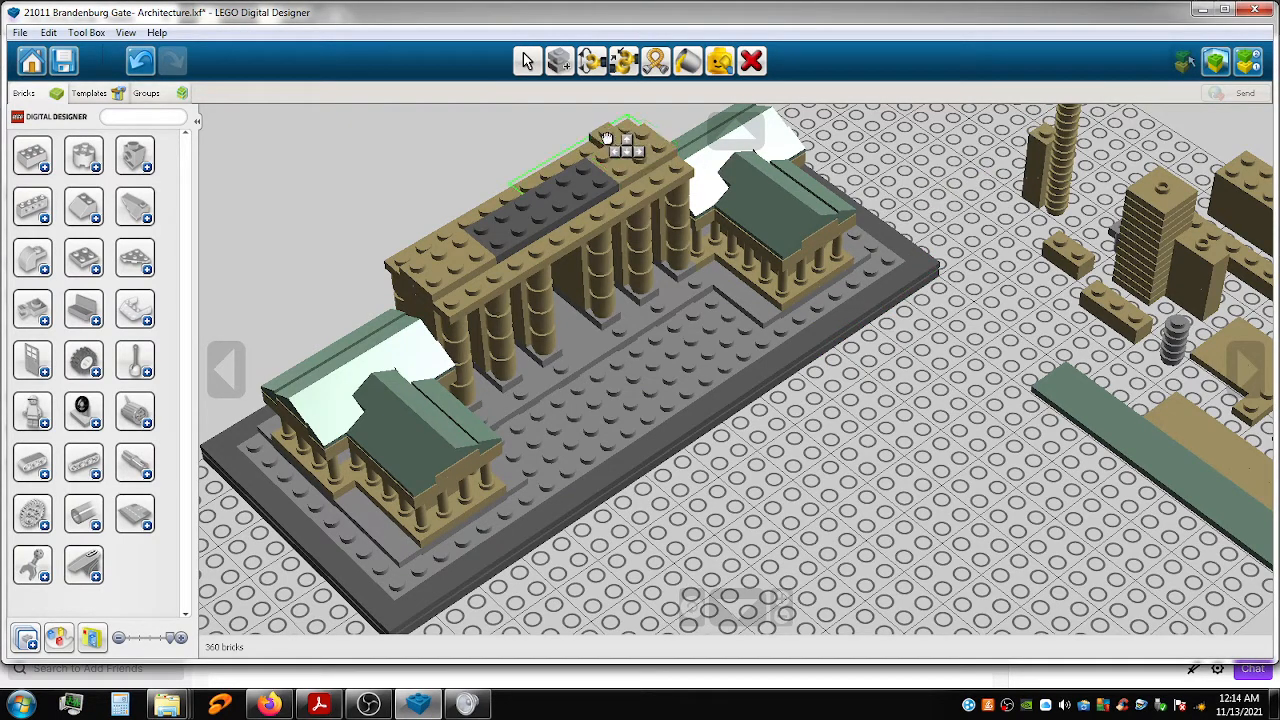
key(ctrl+z)
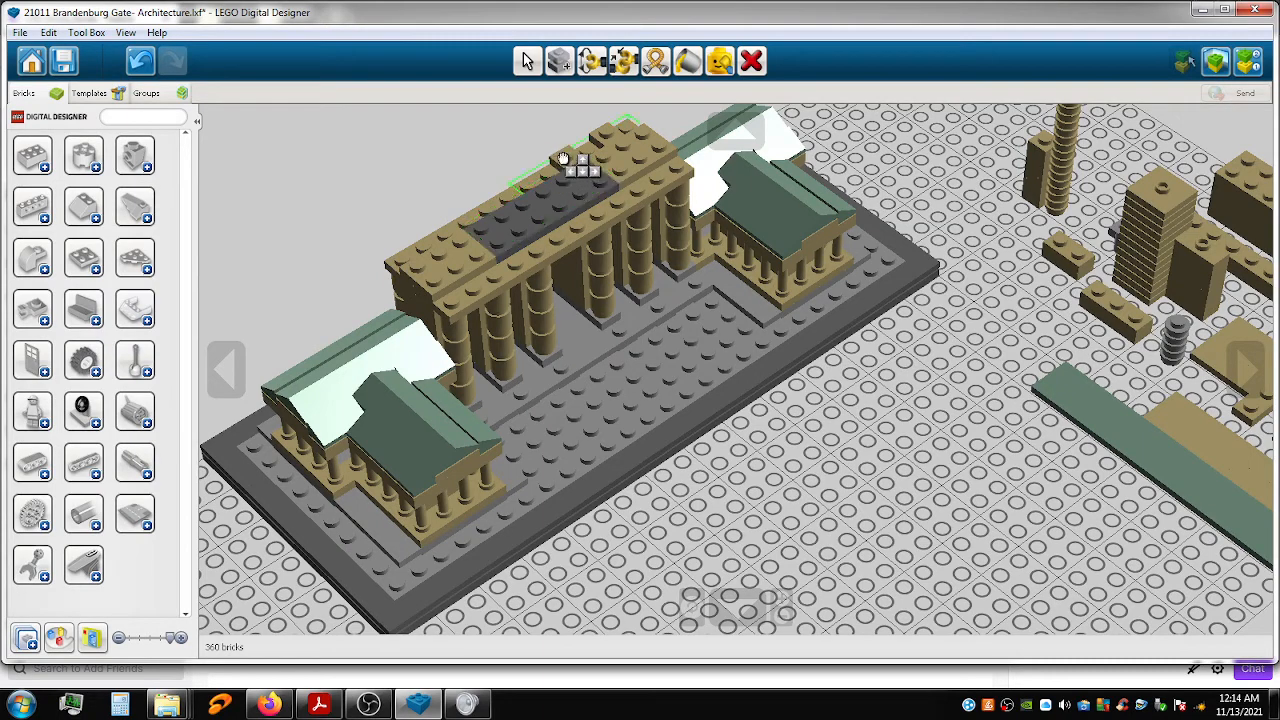
key(Escape)
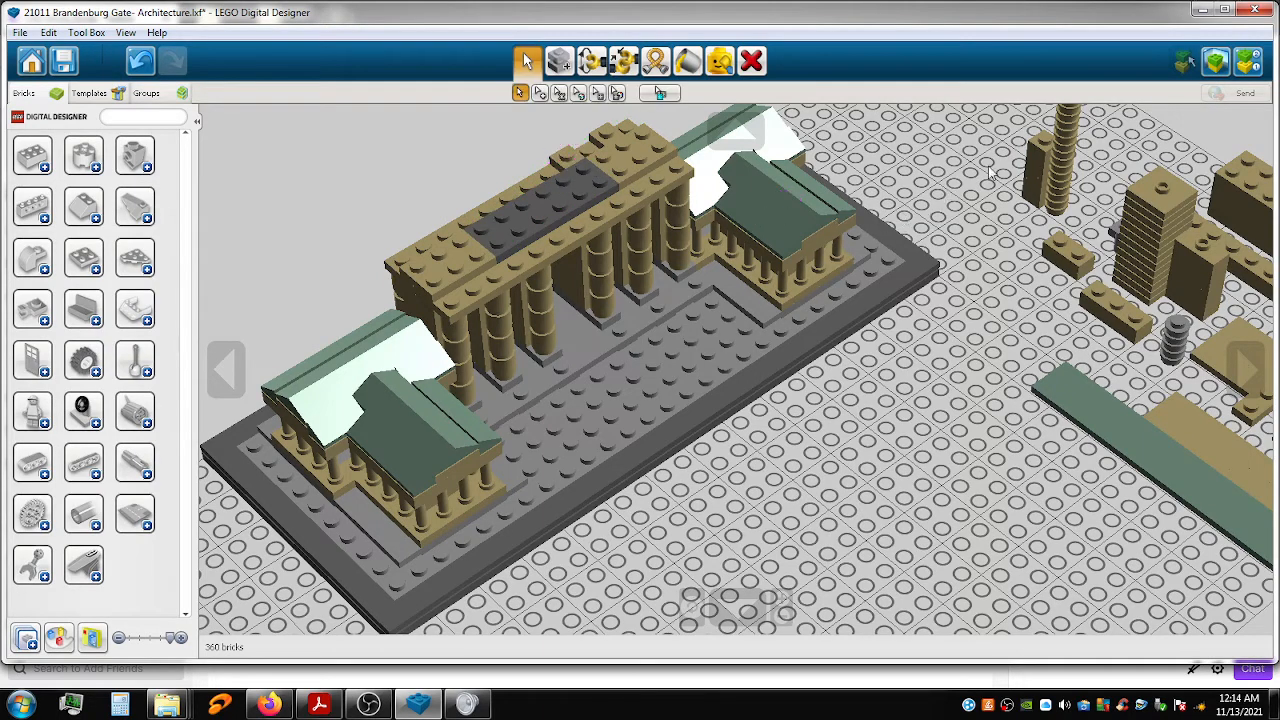
click(1042, 141)
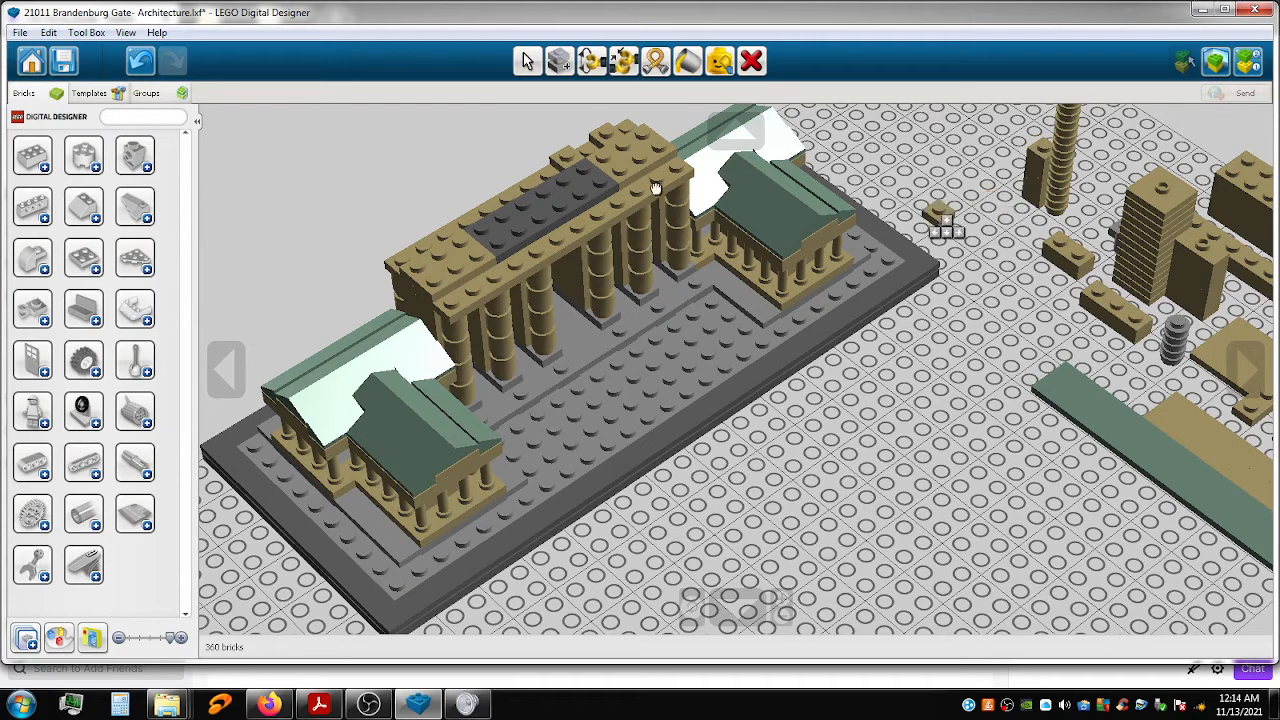
key(Escape)
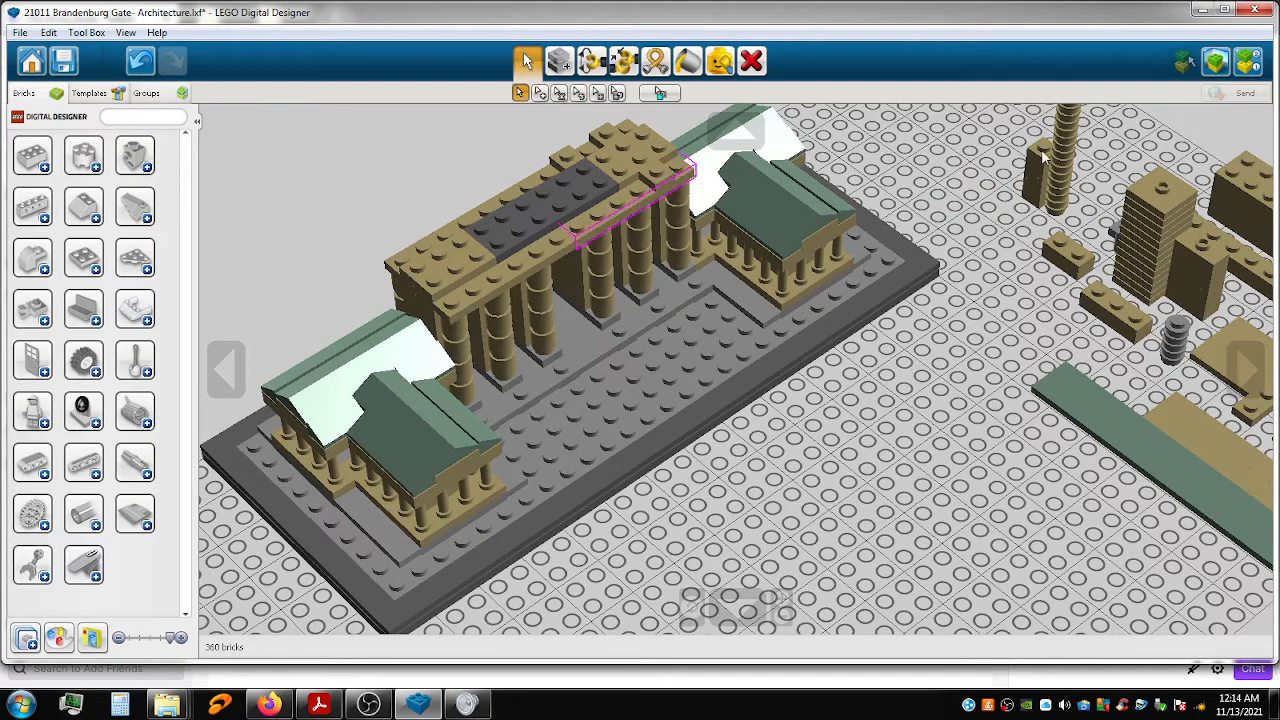
click(1040, 145)
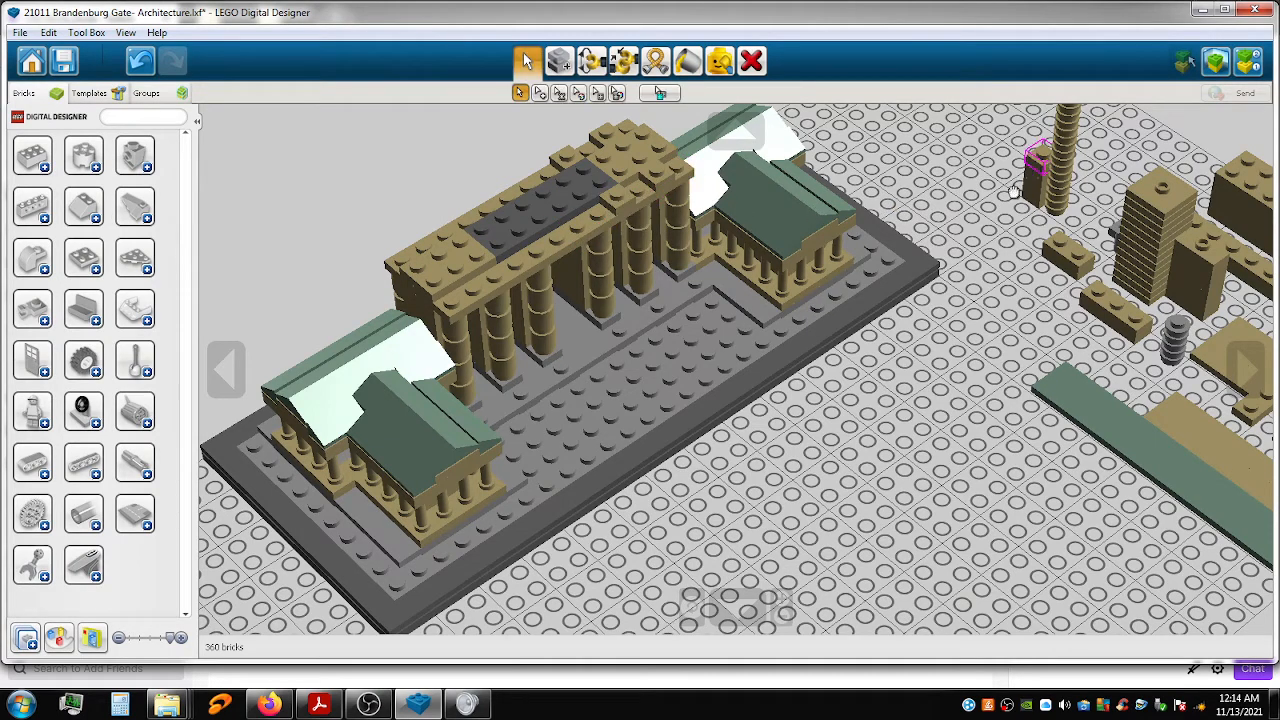
Place two single-stud tan plates along the rear edge of the deck's near half, mirroring the far half.
click(460, 230)
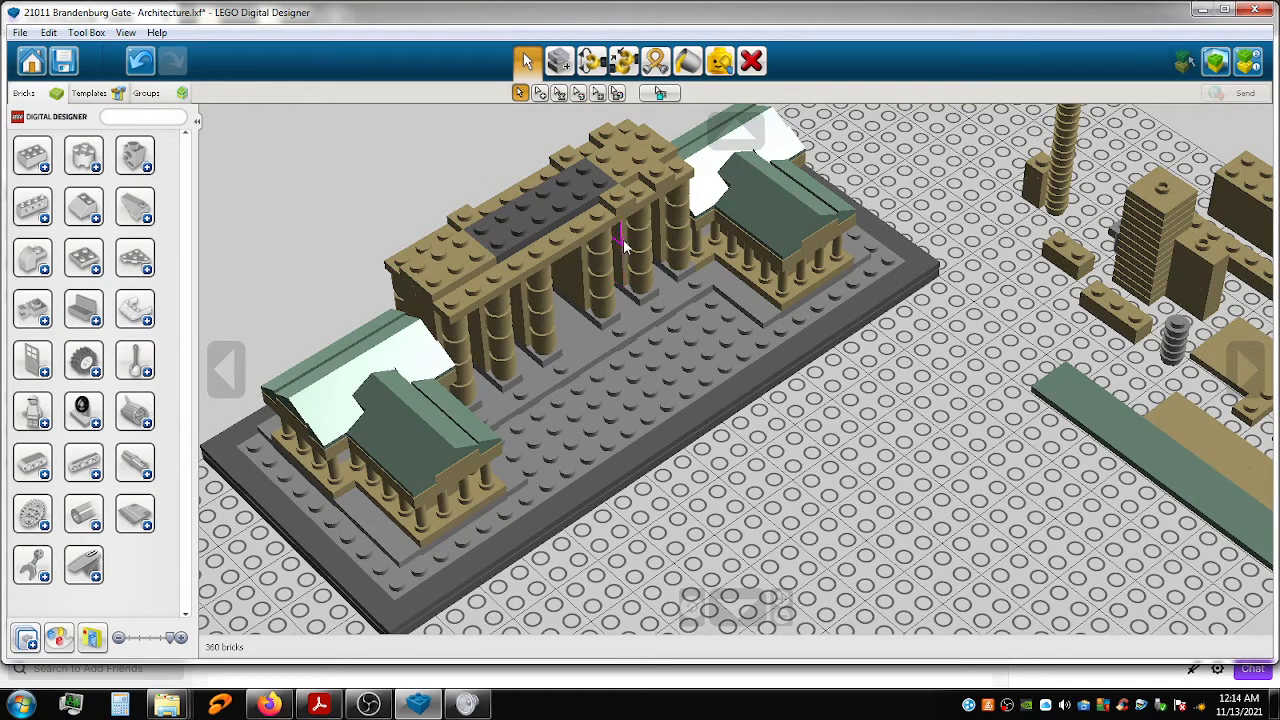
click(1035, 170)
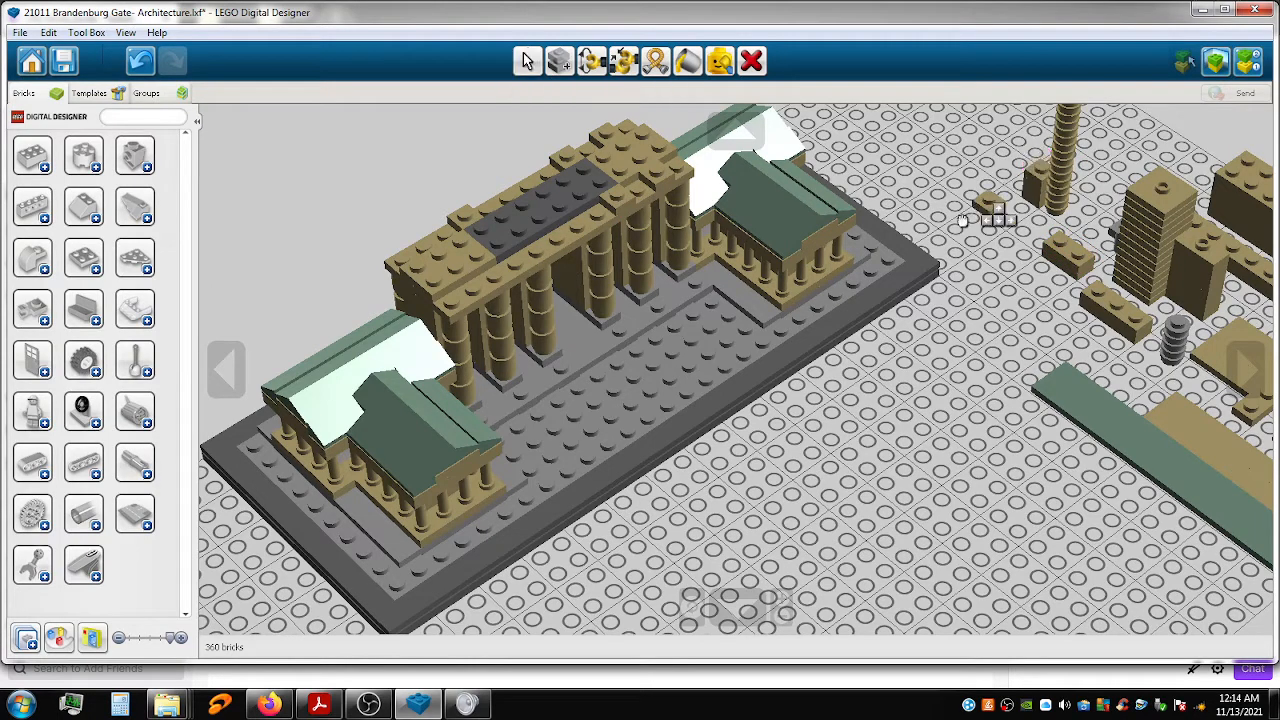
click(427, 250)
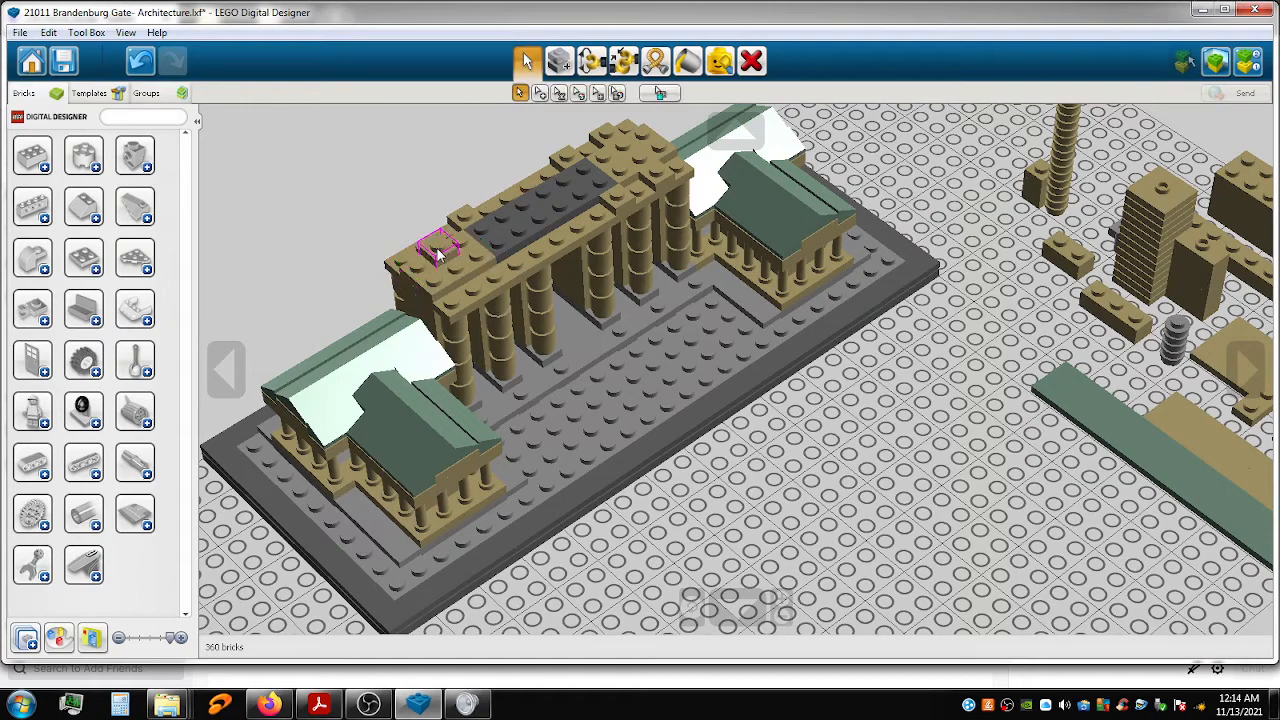
click(427, 247)
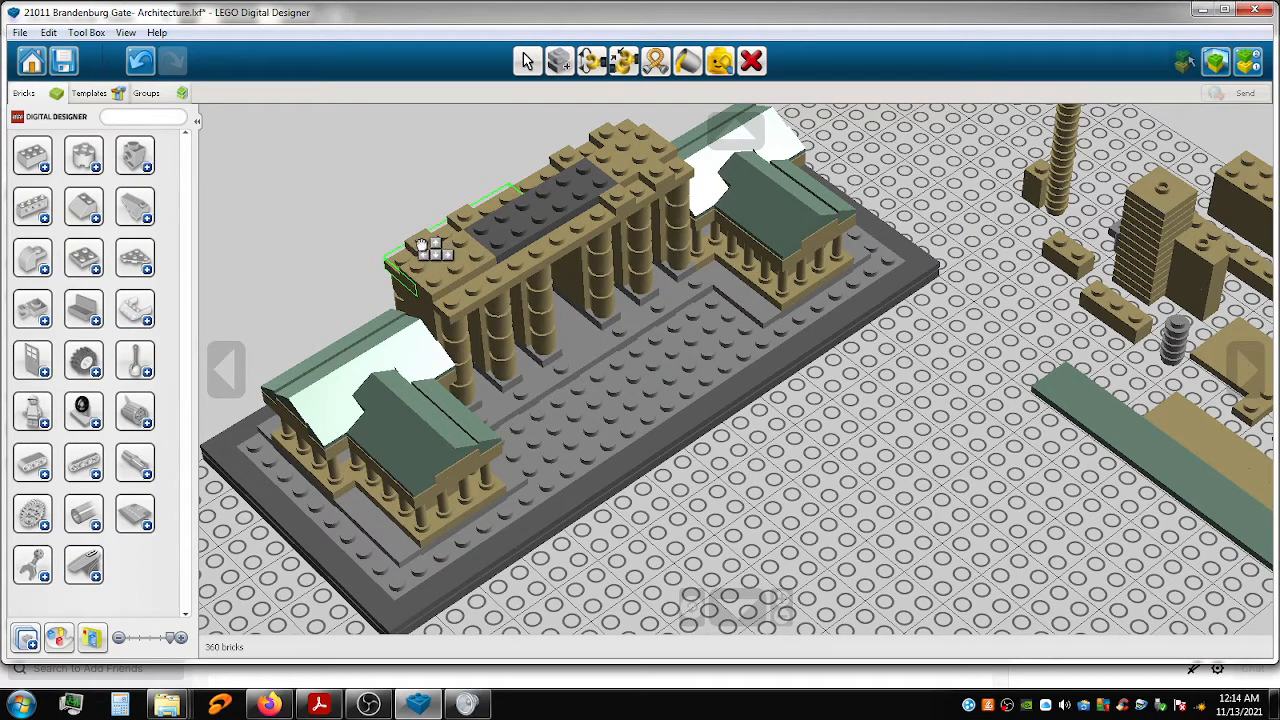
click(427, 247)
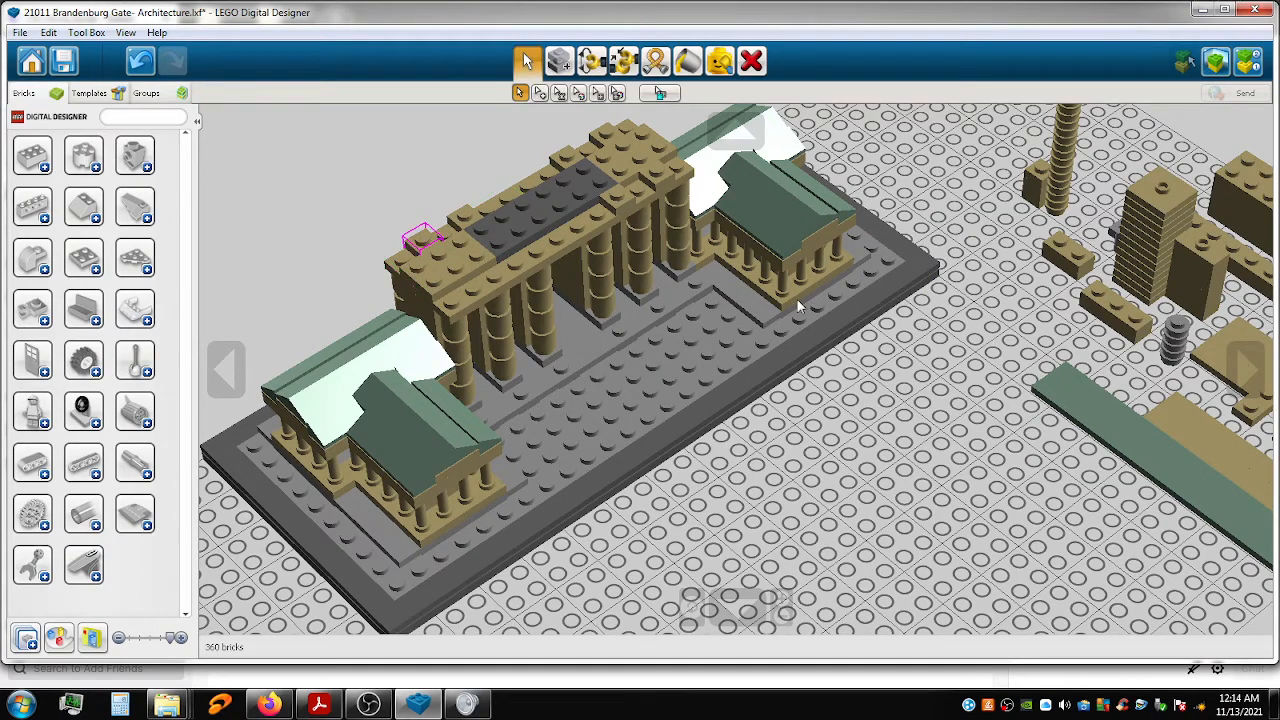
Place two single-stud tan plates along the front edge of the deck's near half, opposite the rear ones.
click(1038, 174)
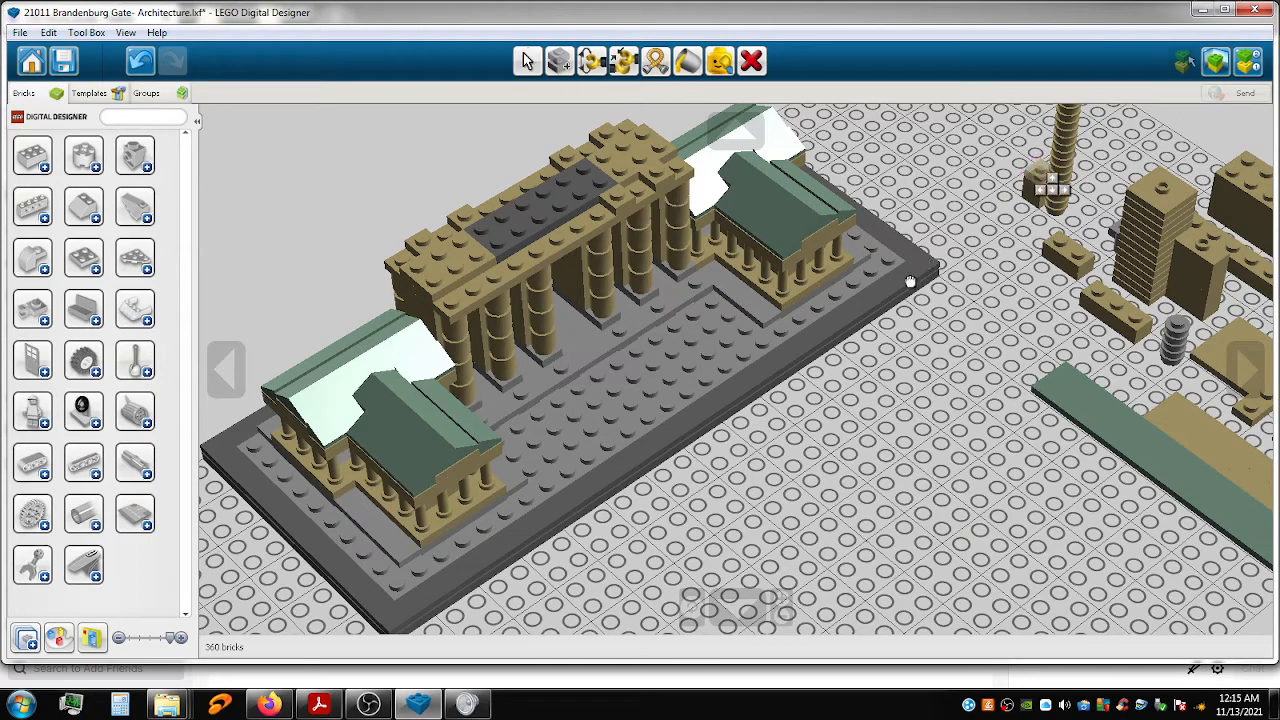
click(507, 262)
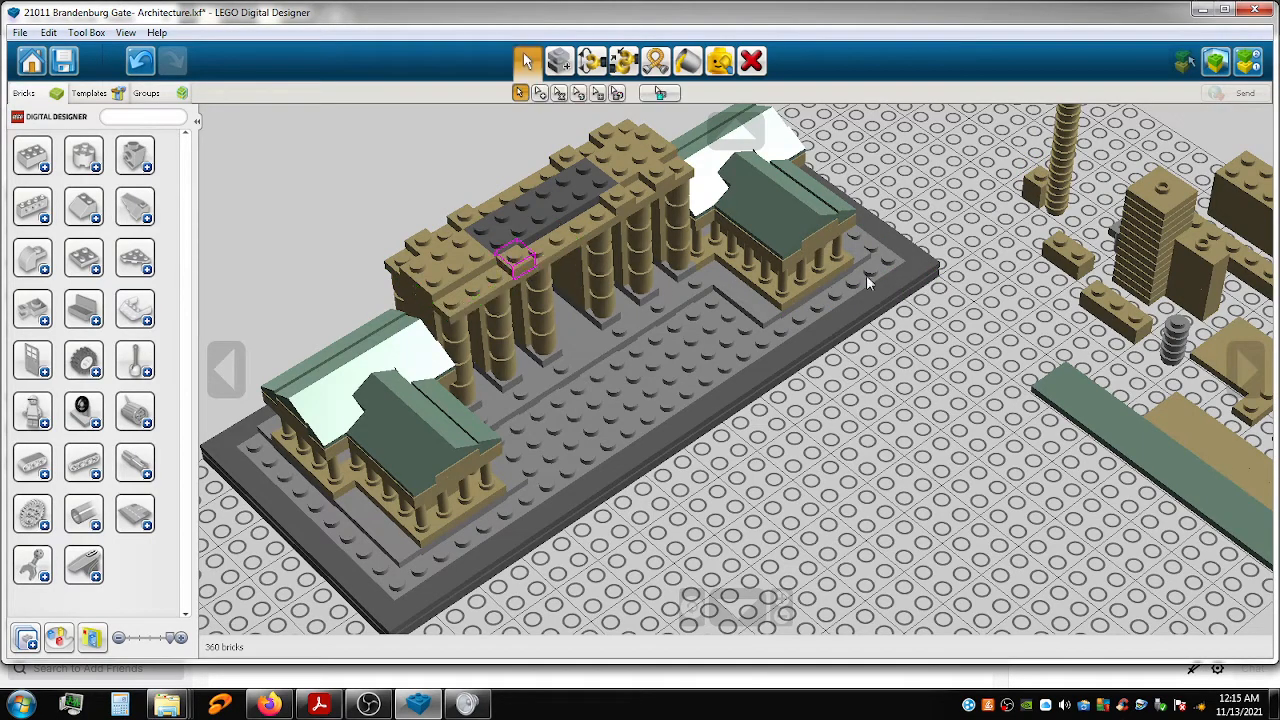
click(1036, 176)
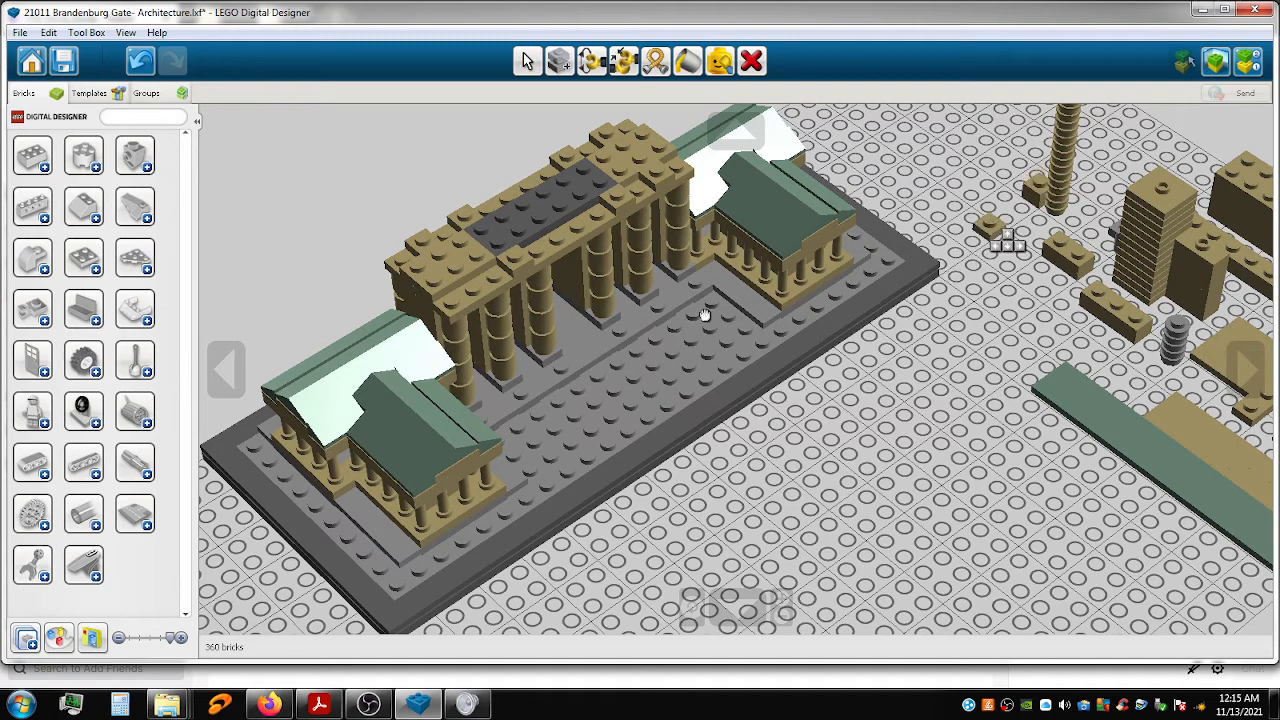
click(471, 289)
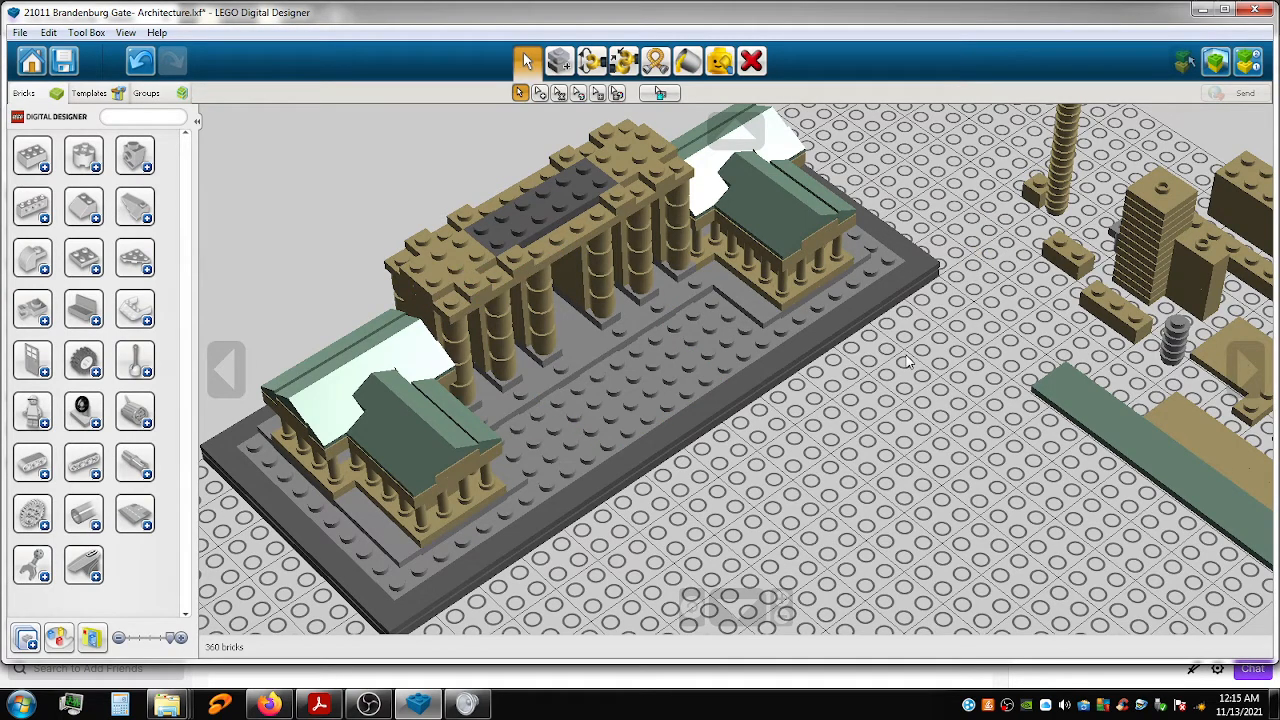
Place the two short tan plates midway along the deck's rear and front edges, on both sides of the dark gray plate.
click(1072, 258)
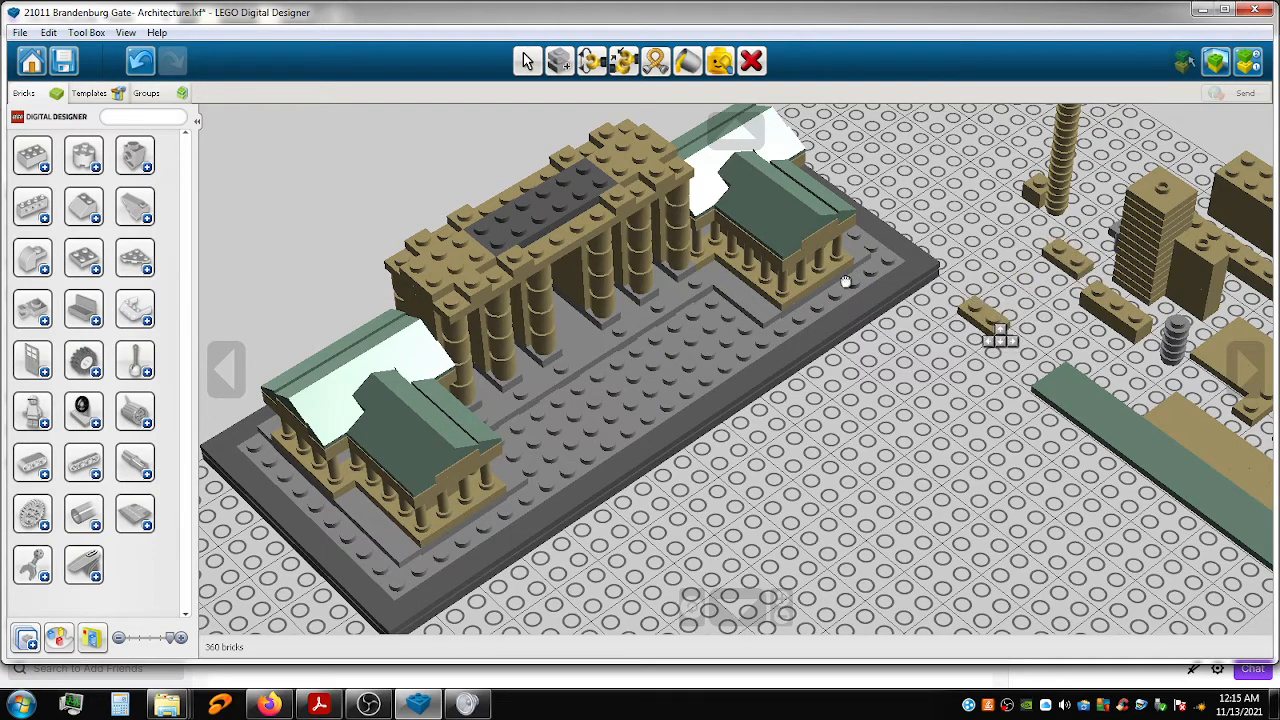
click(516, 192)
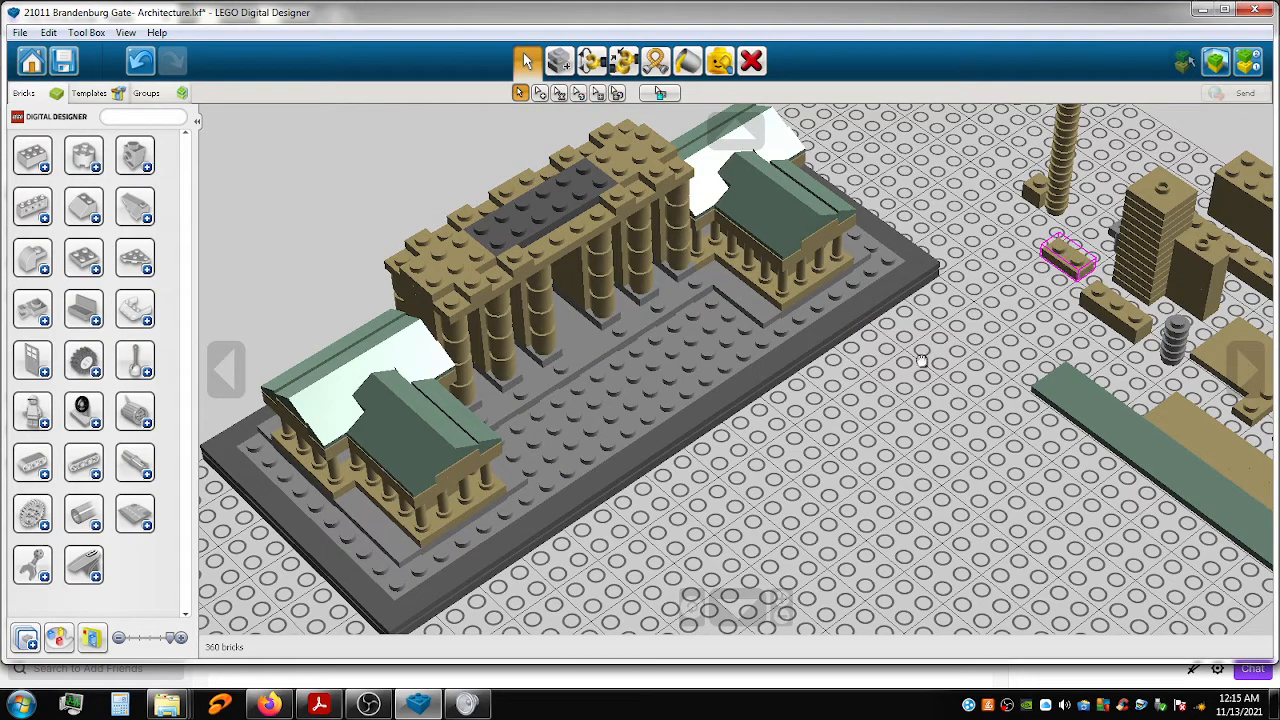
click(1066, 255)
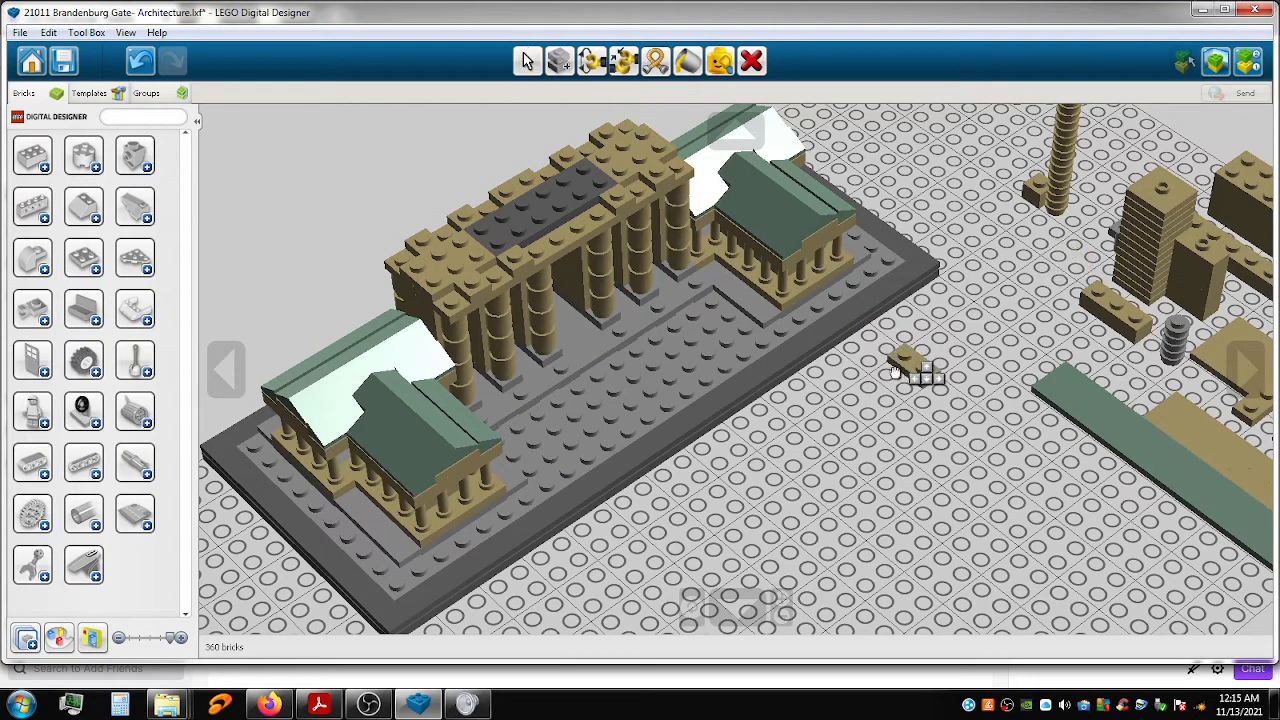
click(567, 224)
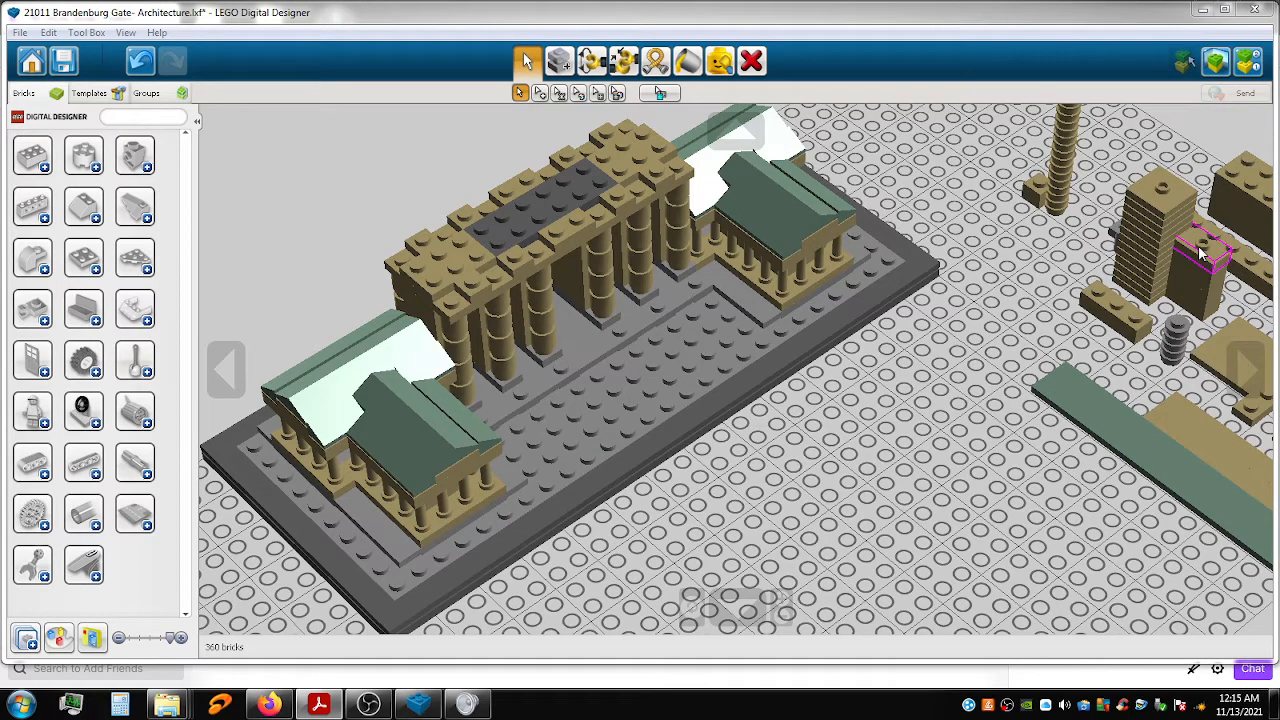
Place two tan plates with a single centre stud midway along the deck, one on the rear edge and one rotated onto the front edge.
drag(1203, 253, 515, 184)
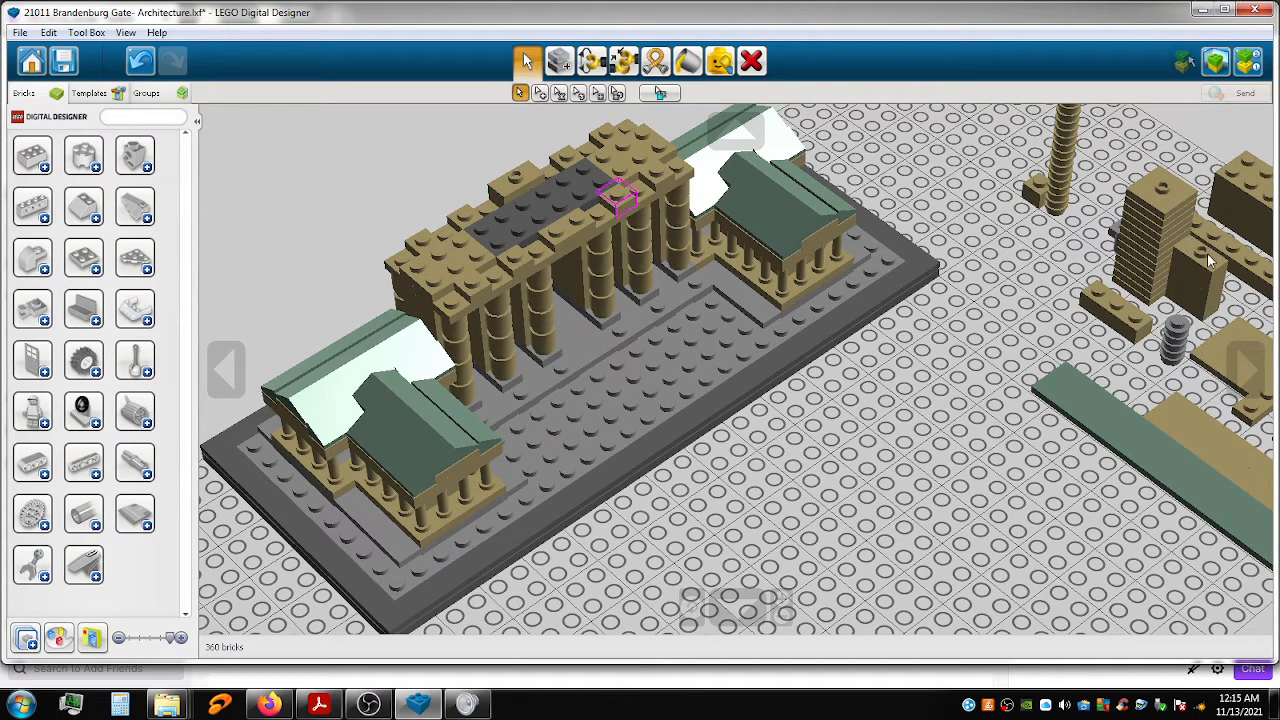
drag(1187, 277, 1069, 307)
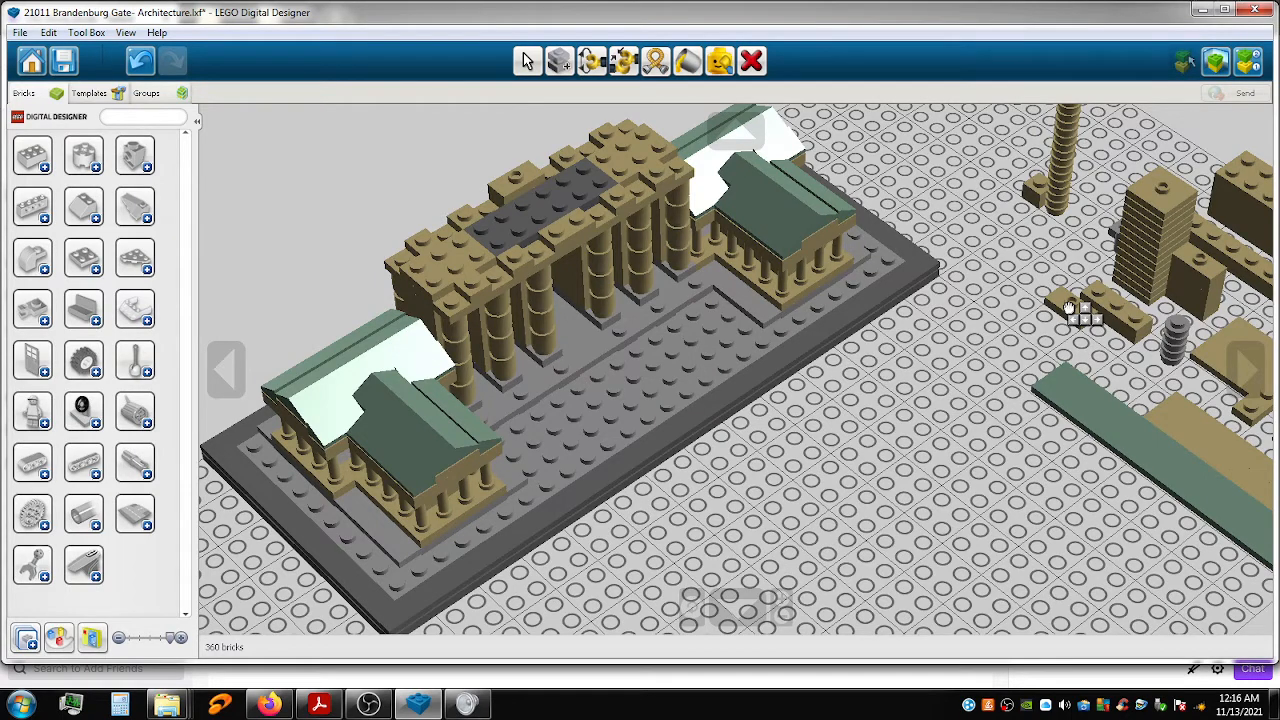
key(Left)
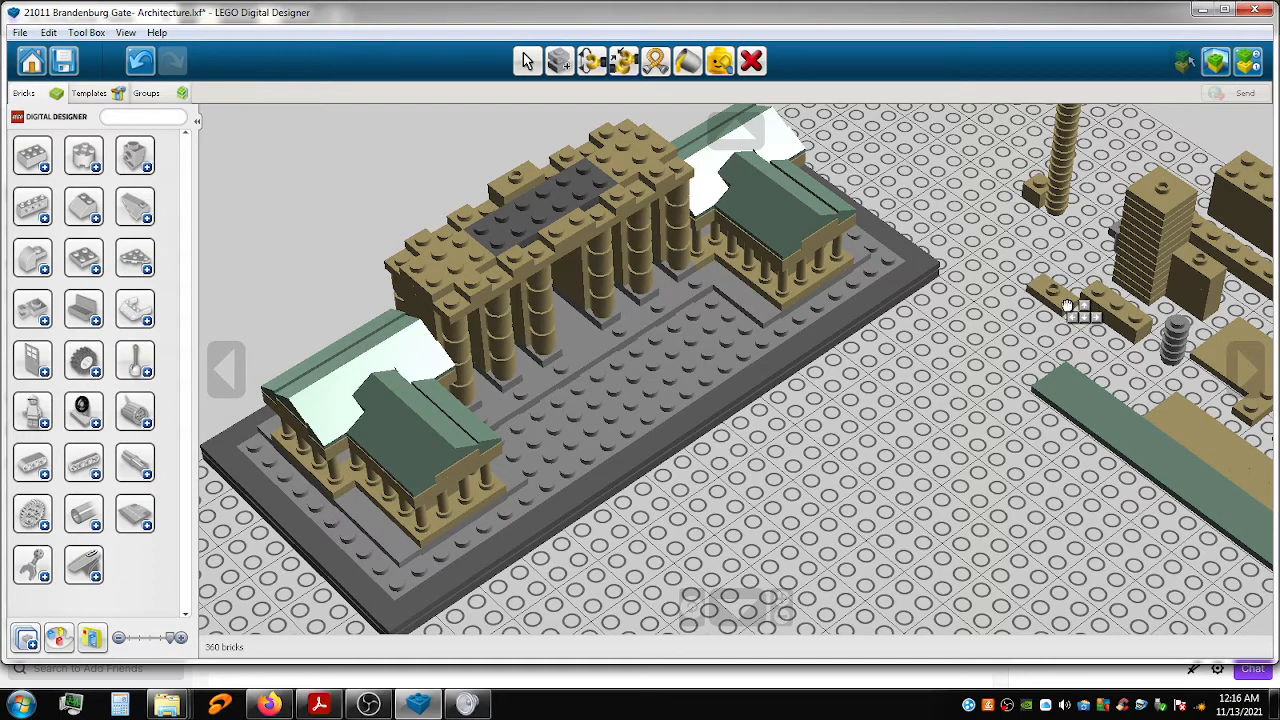
key(Left)
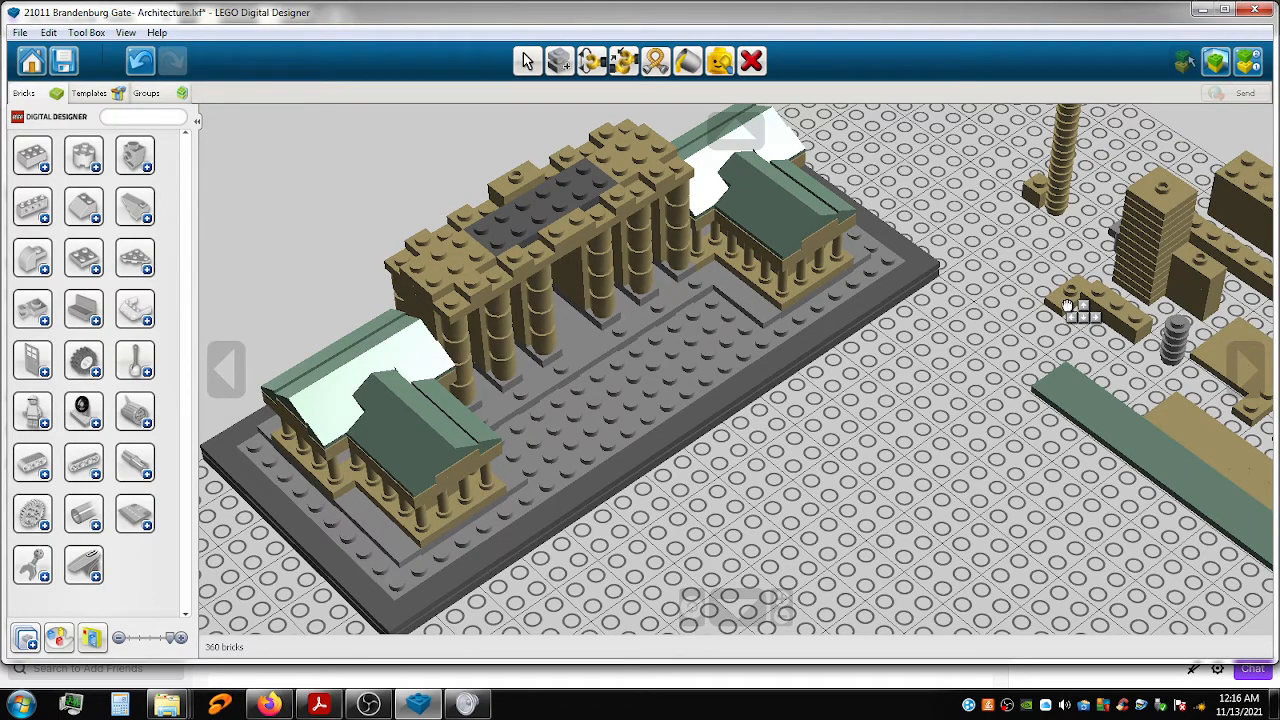
click(1068, 306)
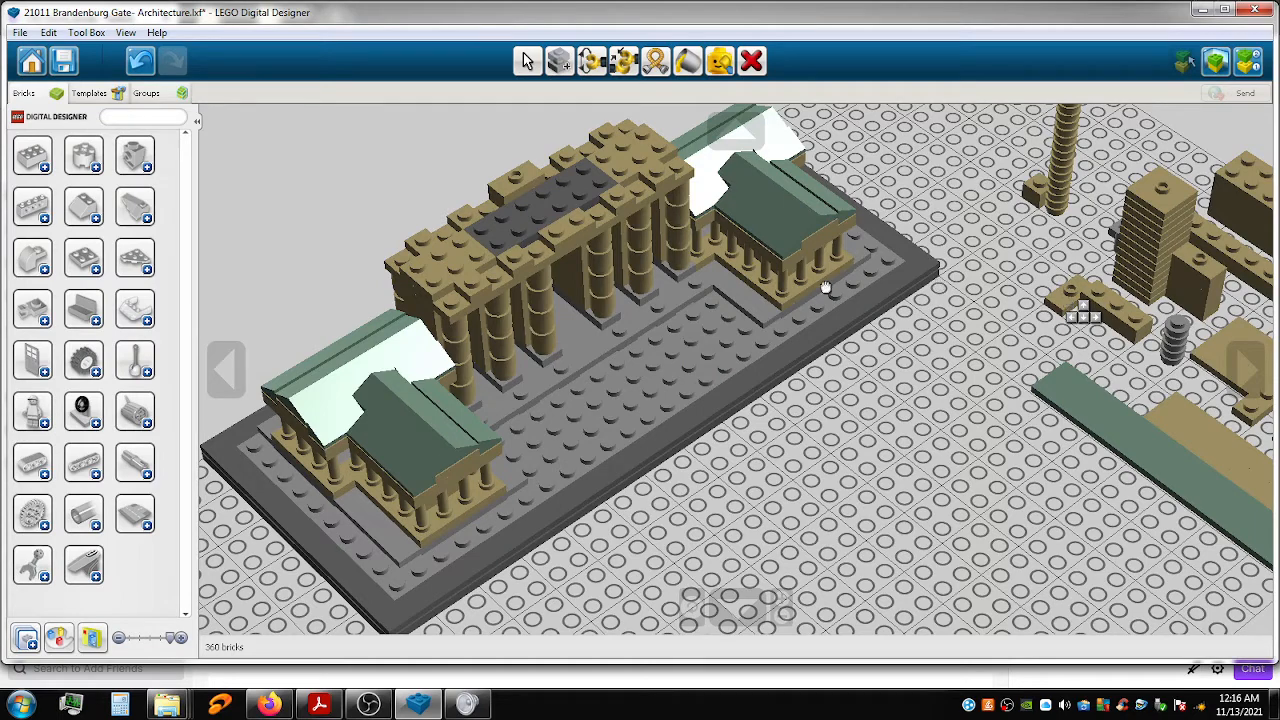
click(565, 222)
drag(565, 222, 1207, 268)
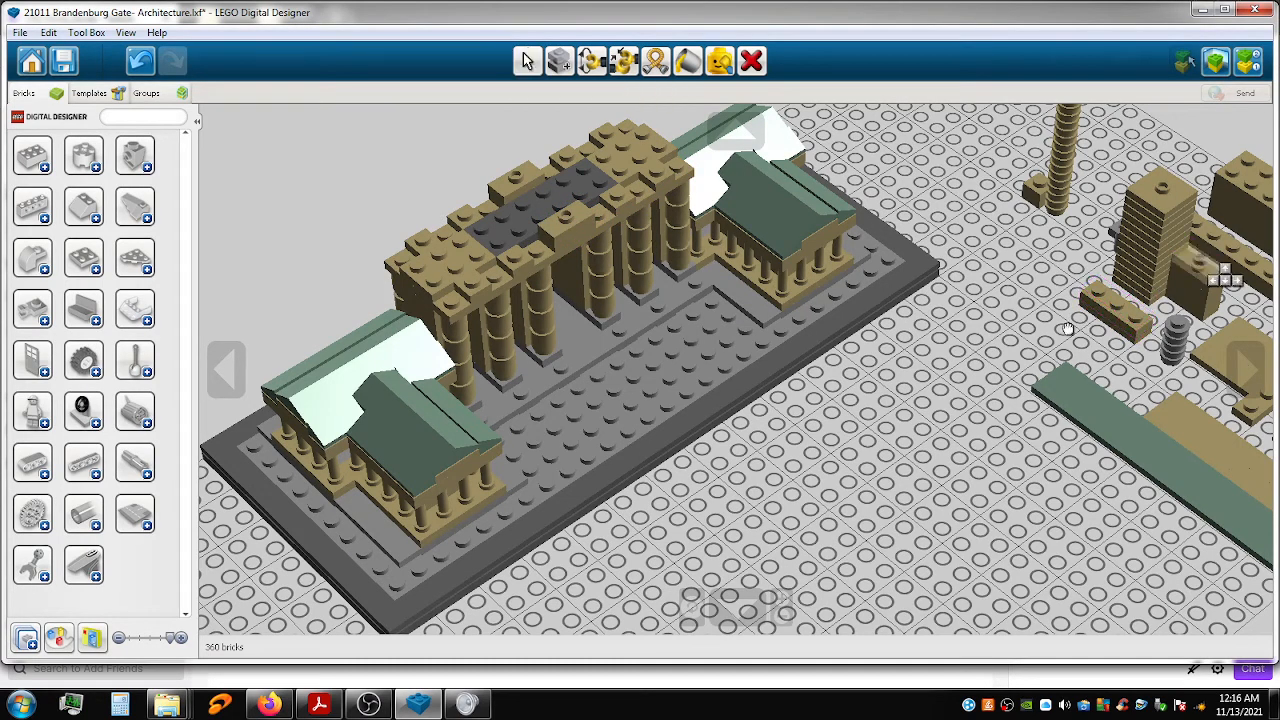
Place three tan plates with a single centre stud along the centreline of the deck's far half.
click(650, 136)
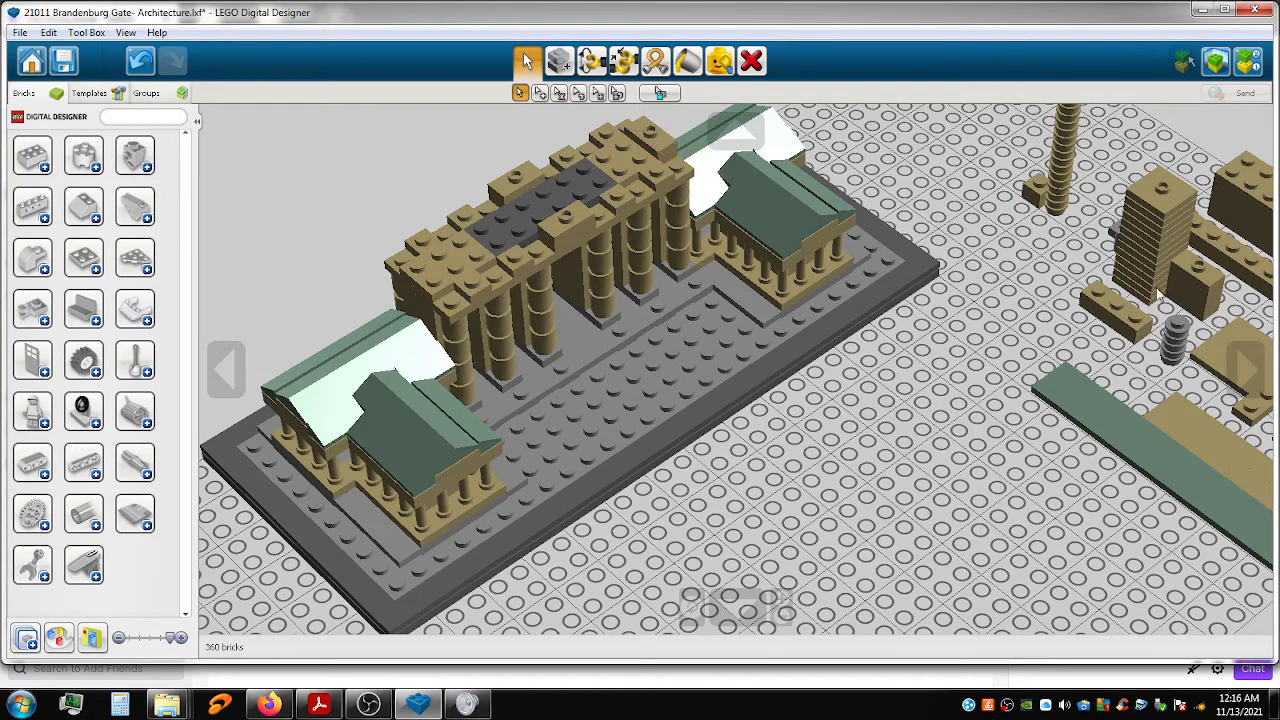
drag(1110, 321, 614, 163)
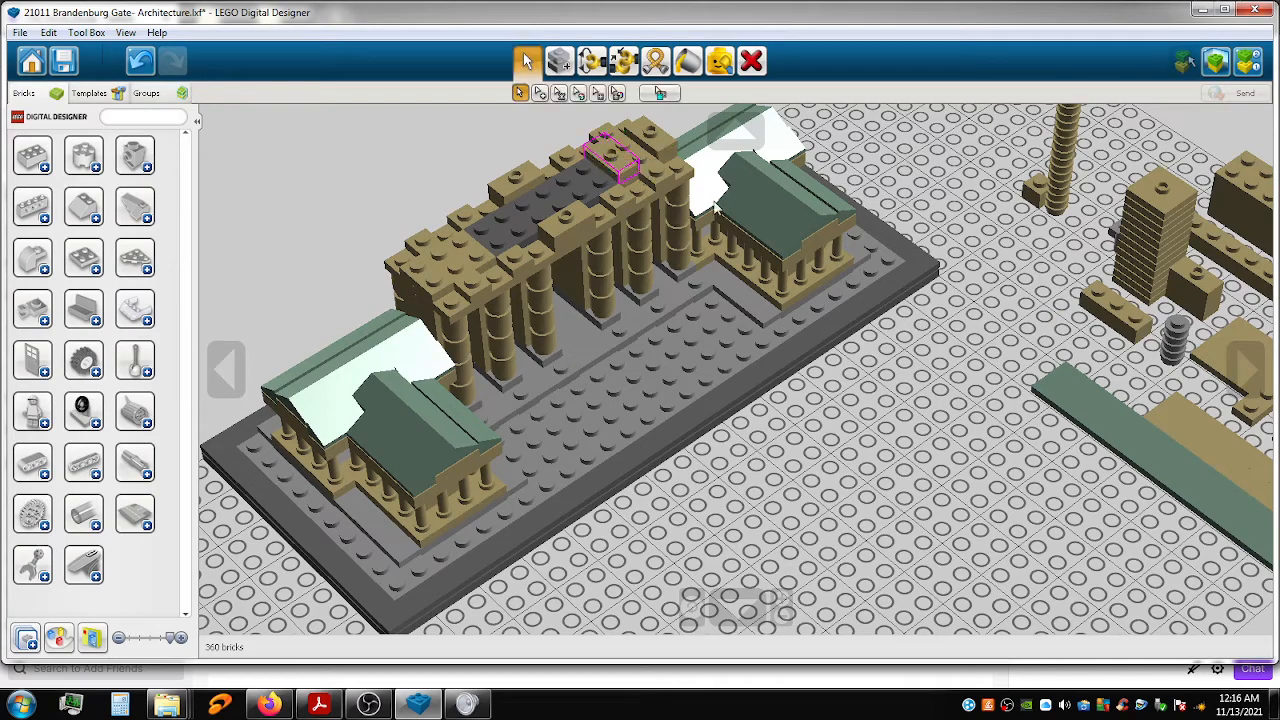
drag(1198, 279, 565, 188)
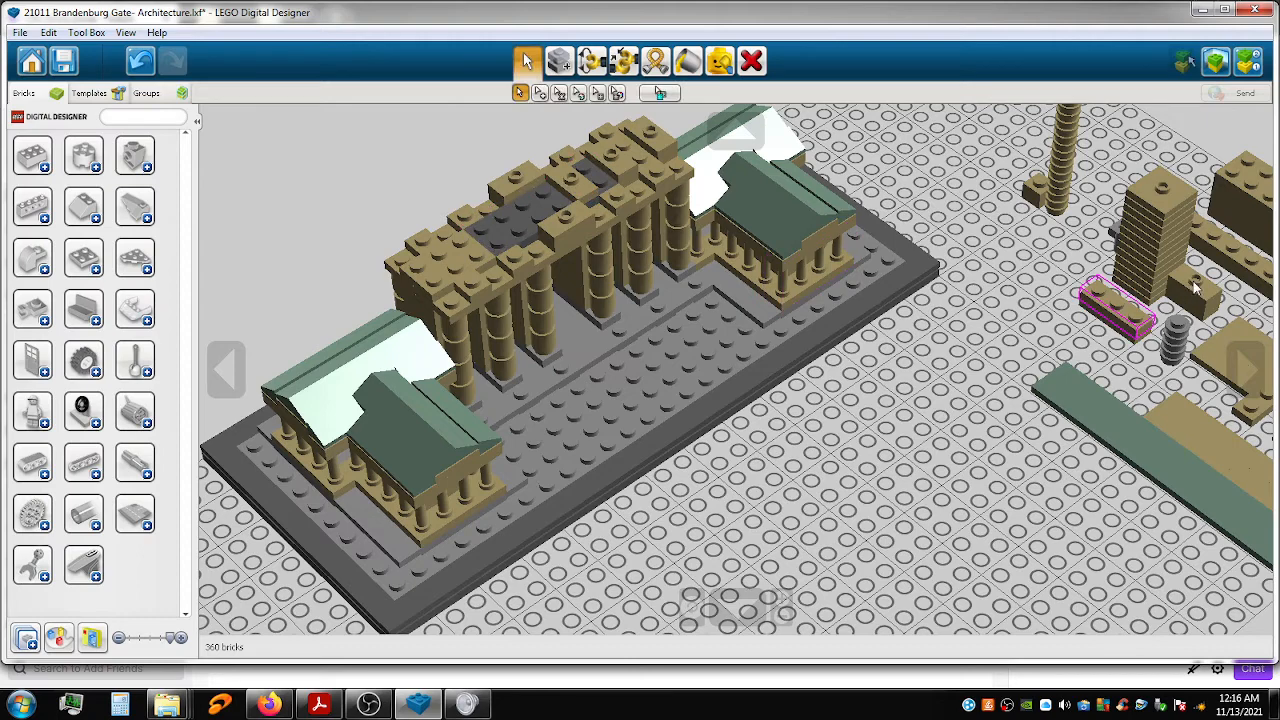
Place three tan plates with a single centre stud along the centreline of the deck's near half, mirroring the far half.
drag(1185, 300, 494, 213)
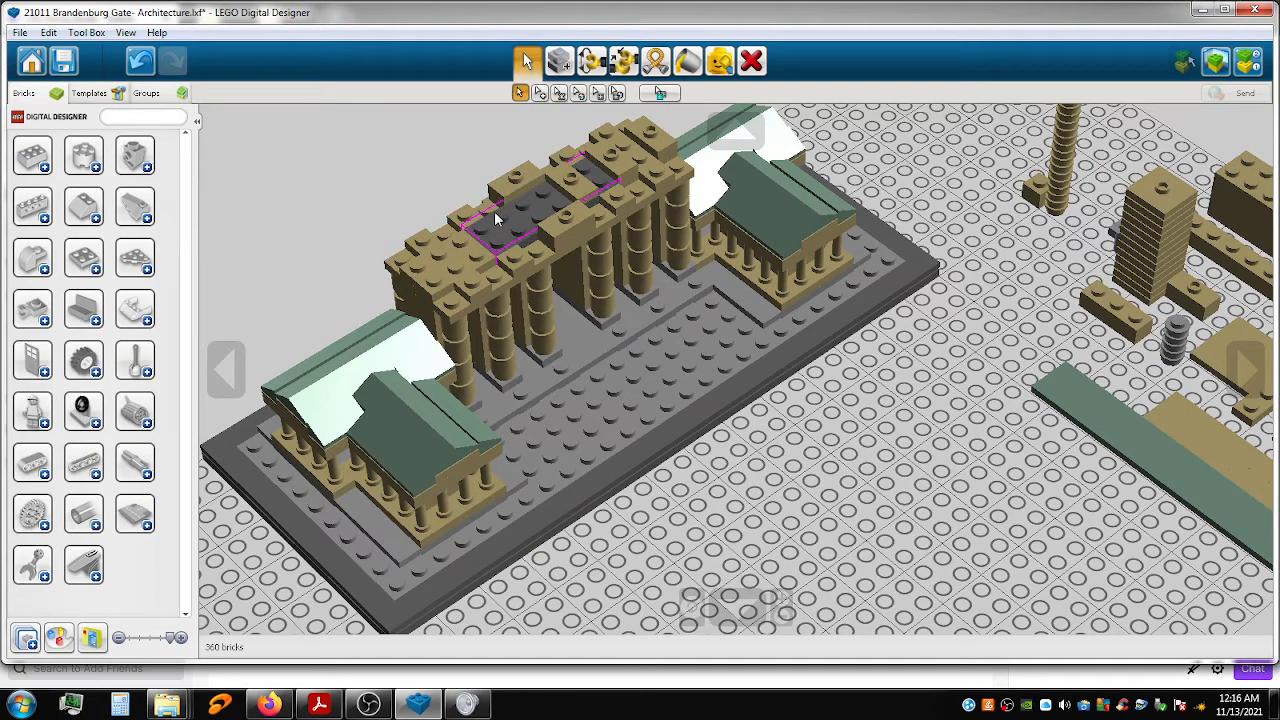
key(ctrl+z)
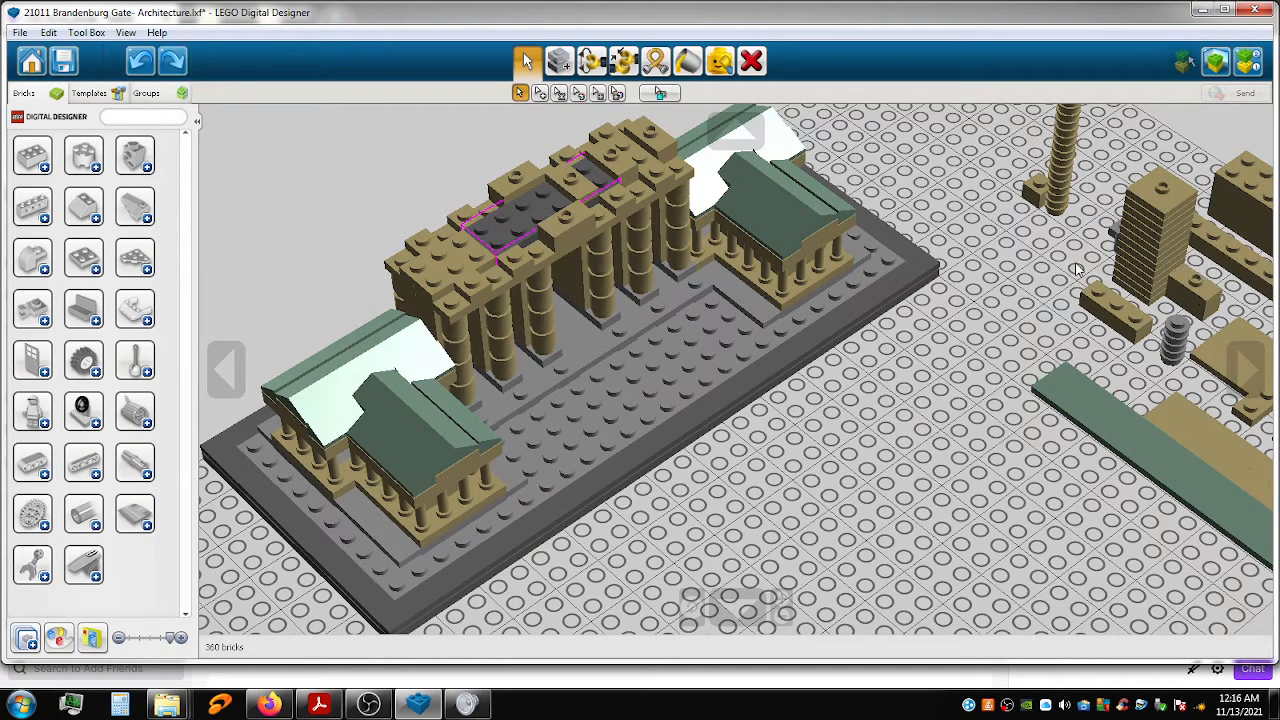
drag(1203, 288, 507, 220)
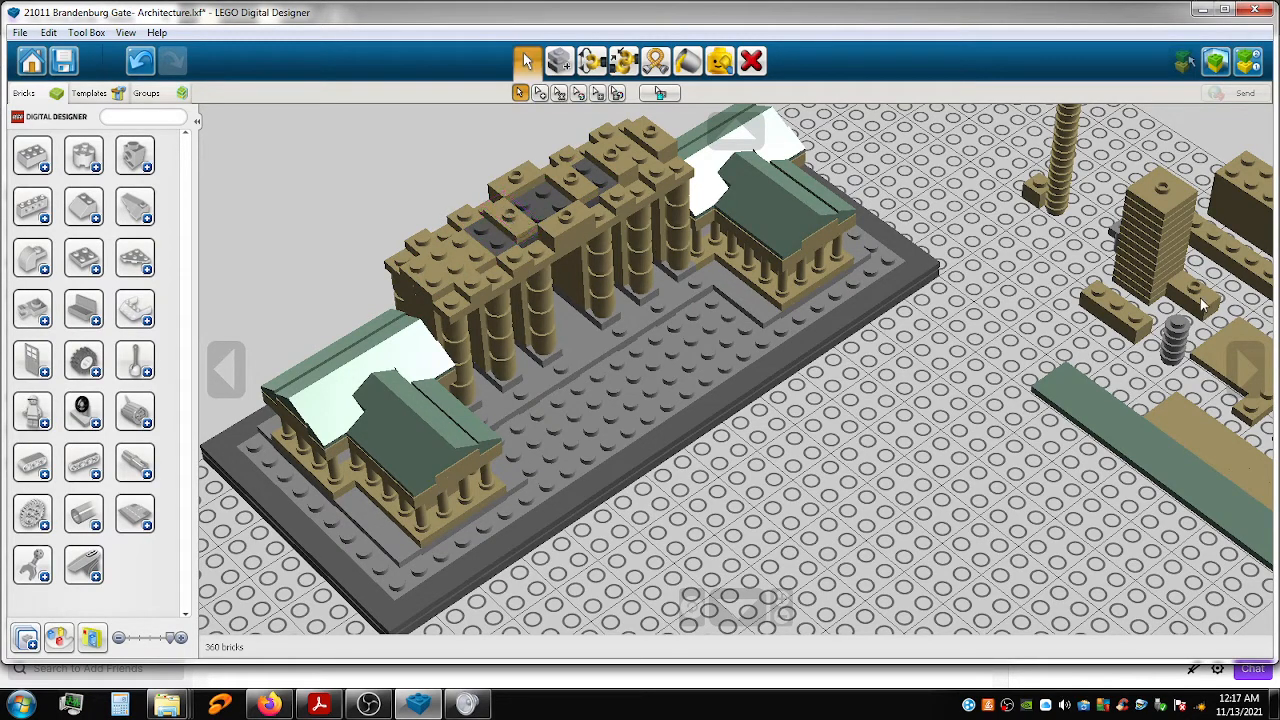
drag(1203, 300, 486, 250)
drag(1198, 300, 419, 264)
Place the square single-stud tan plate from the tall stack at the centre of the deck, over the dark gray plate.
key(v)
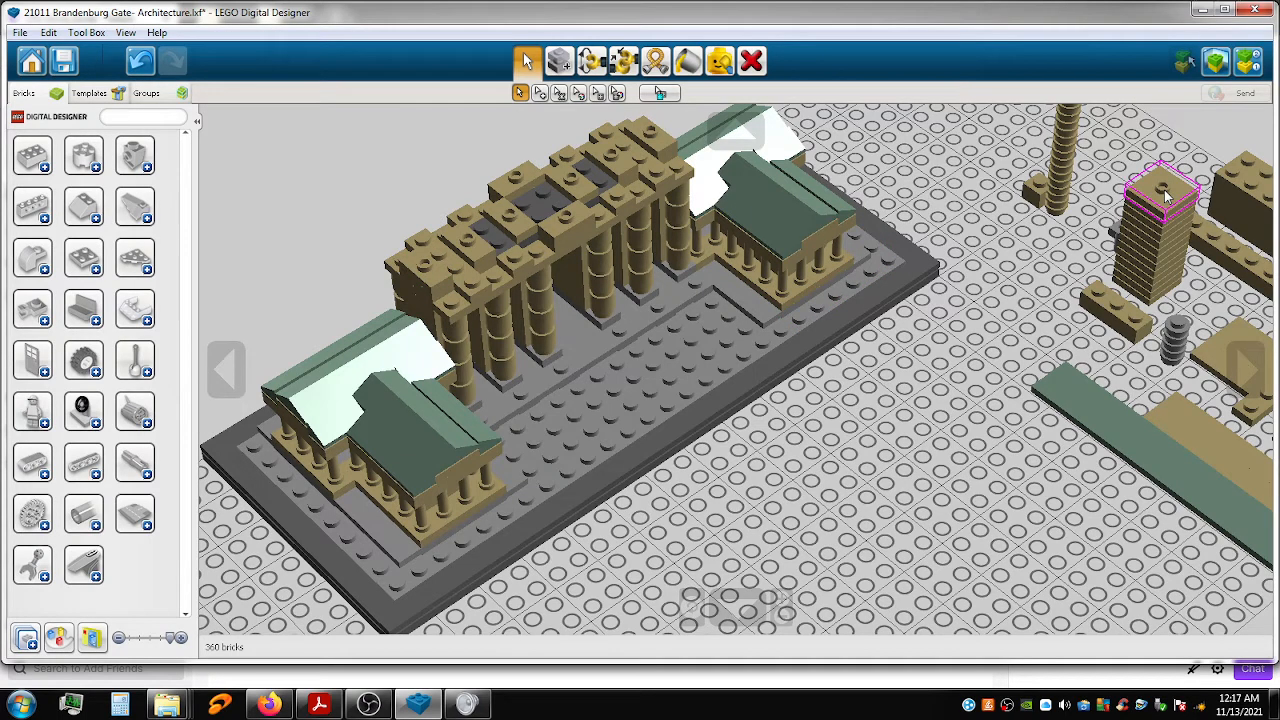
key(Escape)
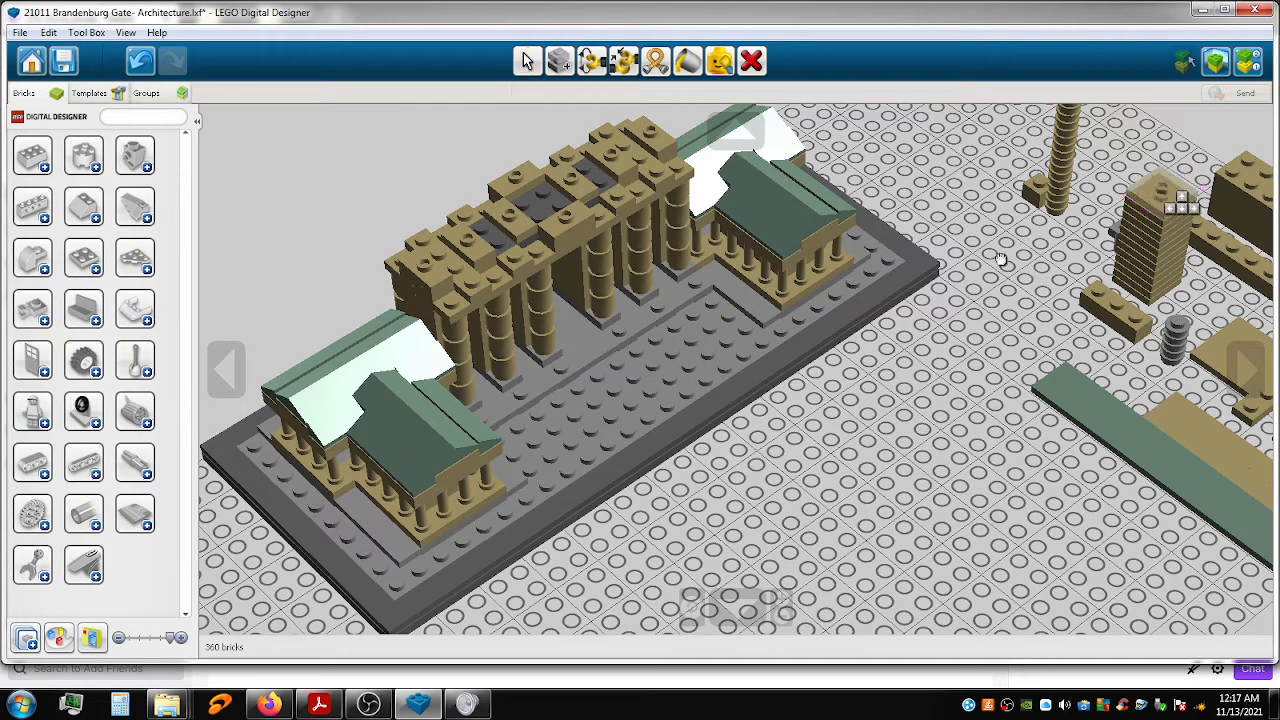
click(540, 205)
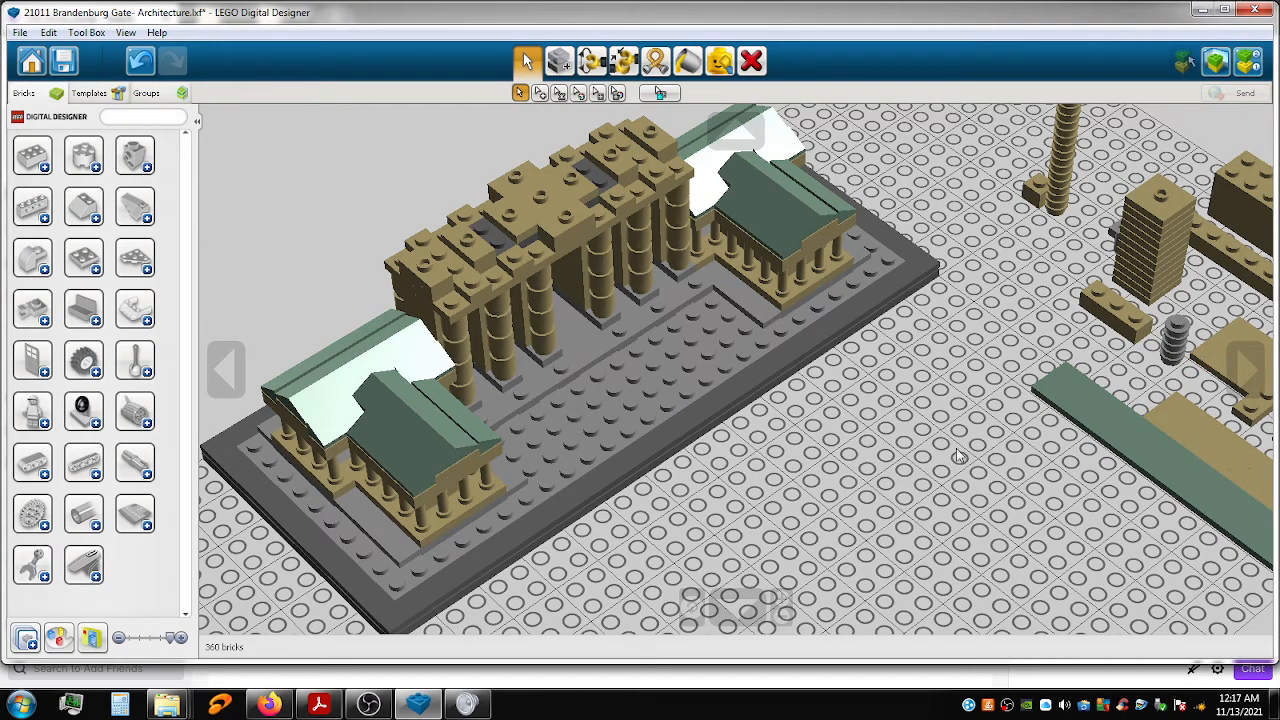
Lay four smooth tan tiles across the deck in the gaps between the single-stud plates, two on the far half and two on the near half.
shift+right_drag(915, 428, 951, 446)
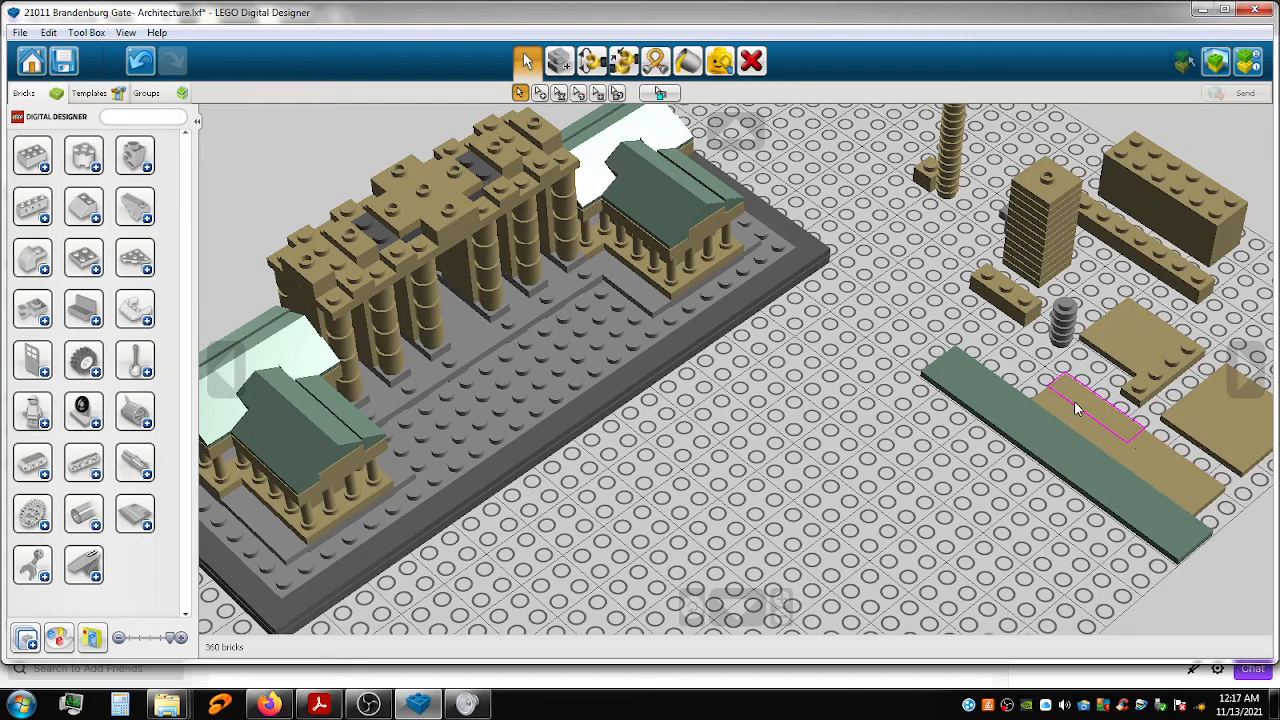
mouse_move(1077, 397)
mouse_down()
mouse_move(682, 326)
mouse_move(560, 280)
mouse_move(503, 170)
mouse_move(960, 371)
mouse_move(1092, 408)
mouse_up()
drag(928, 357, 507, 139)
drag(1063, 414, 470, 158)
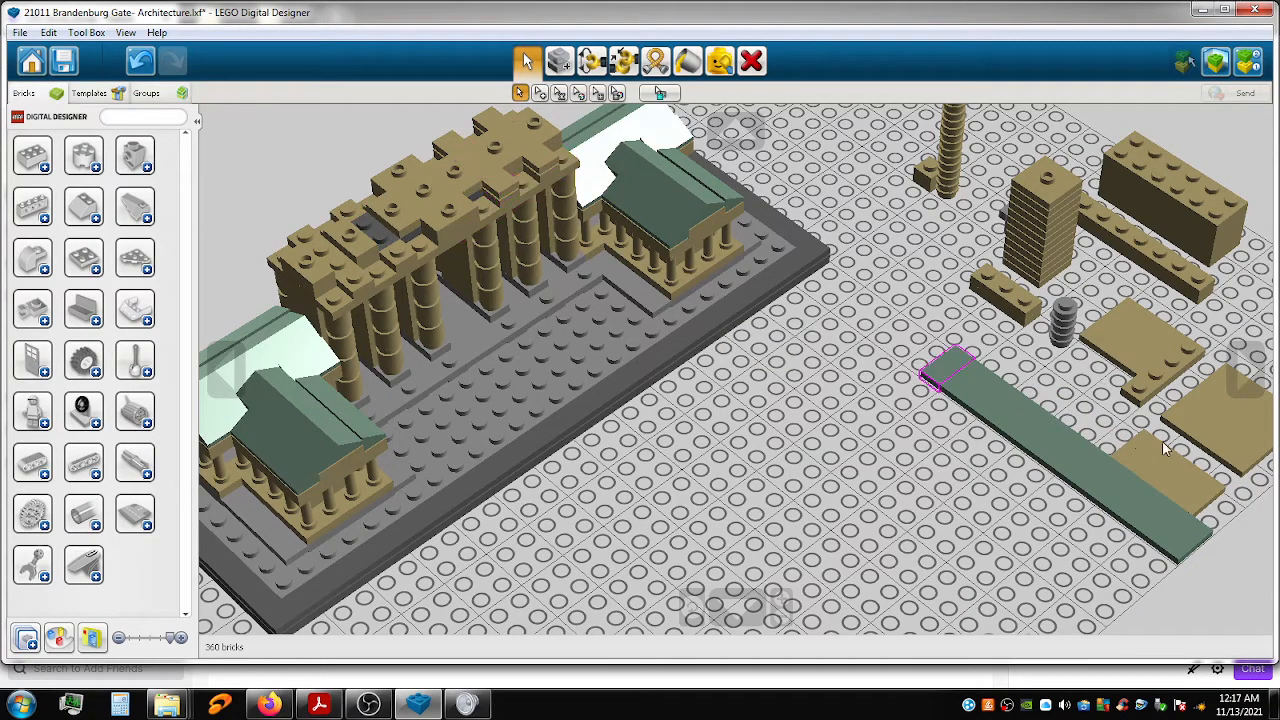
drag(1140, 456, 372, 232)
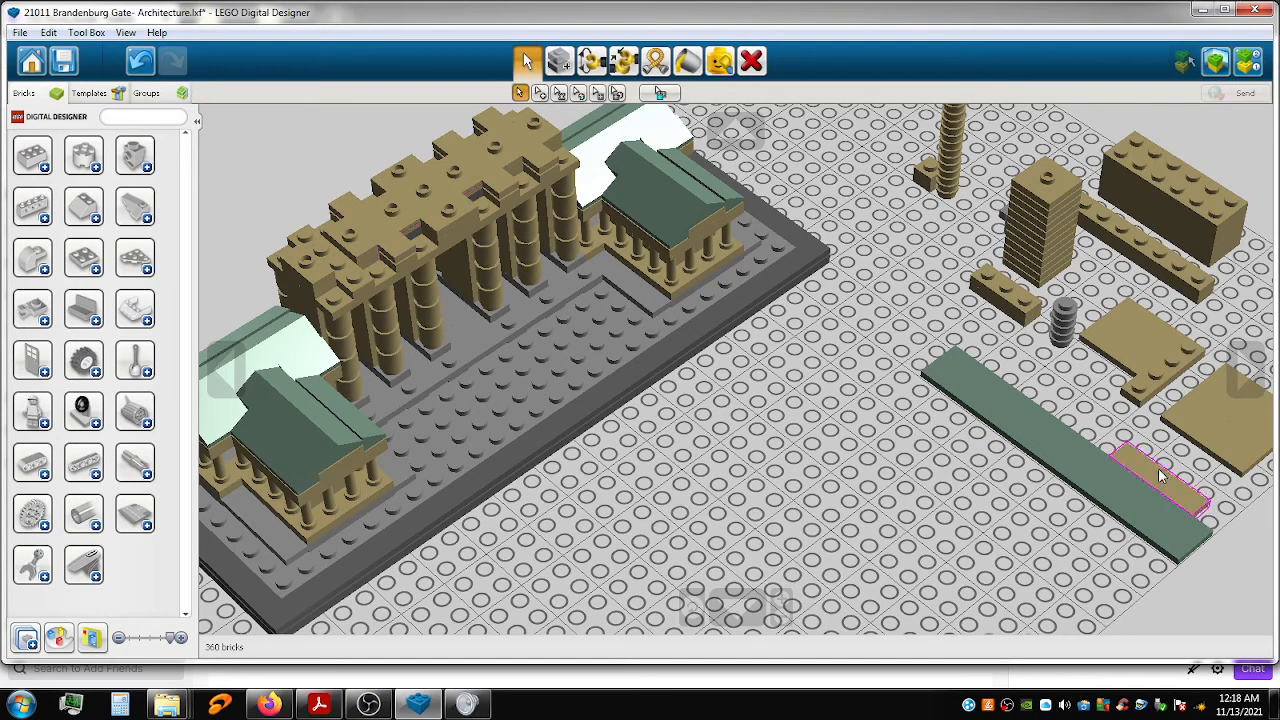
drag(425, 314, 333, 263)
click(825, 360)
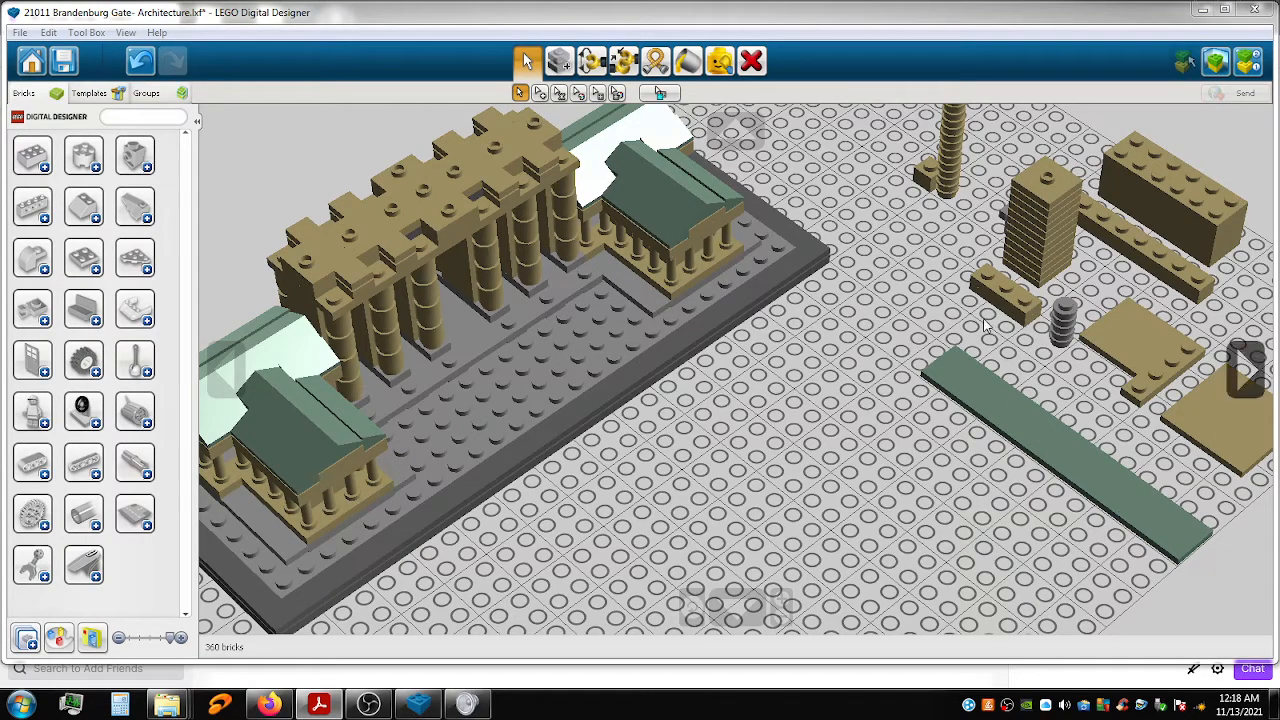
Place two stacked pairs of tan 1x1 round plates from the tall column on the far end of the deck's rear edge.
shift+right_drag(911, 290, 1053, 493)
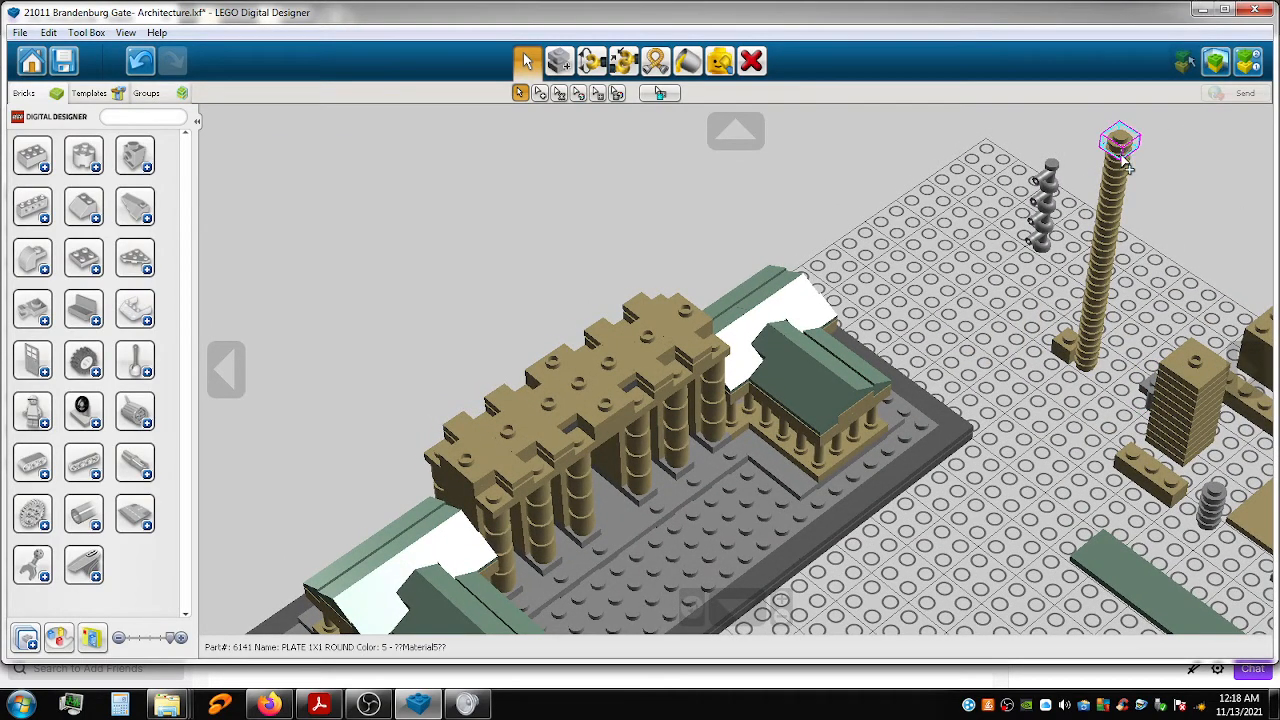
drag(1123, 160, 658, 300)
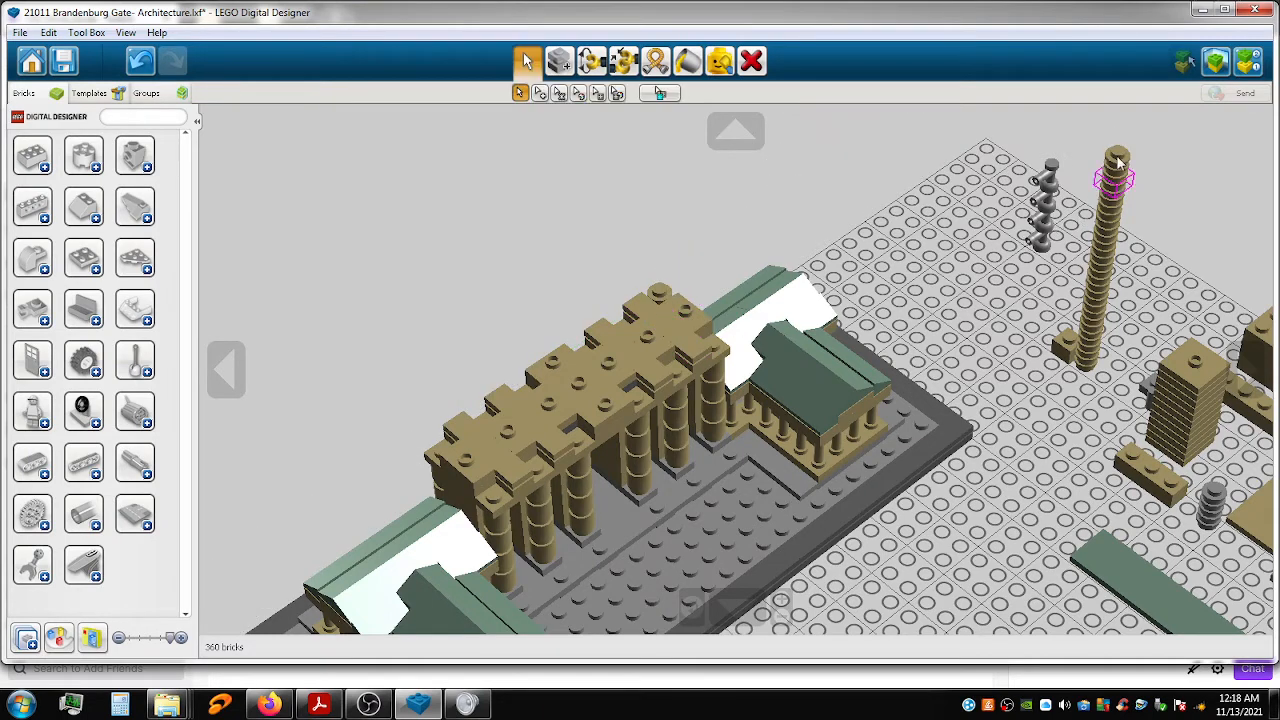
drag(1119, 163, 1123, 177)
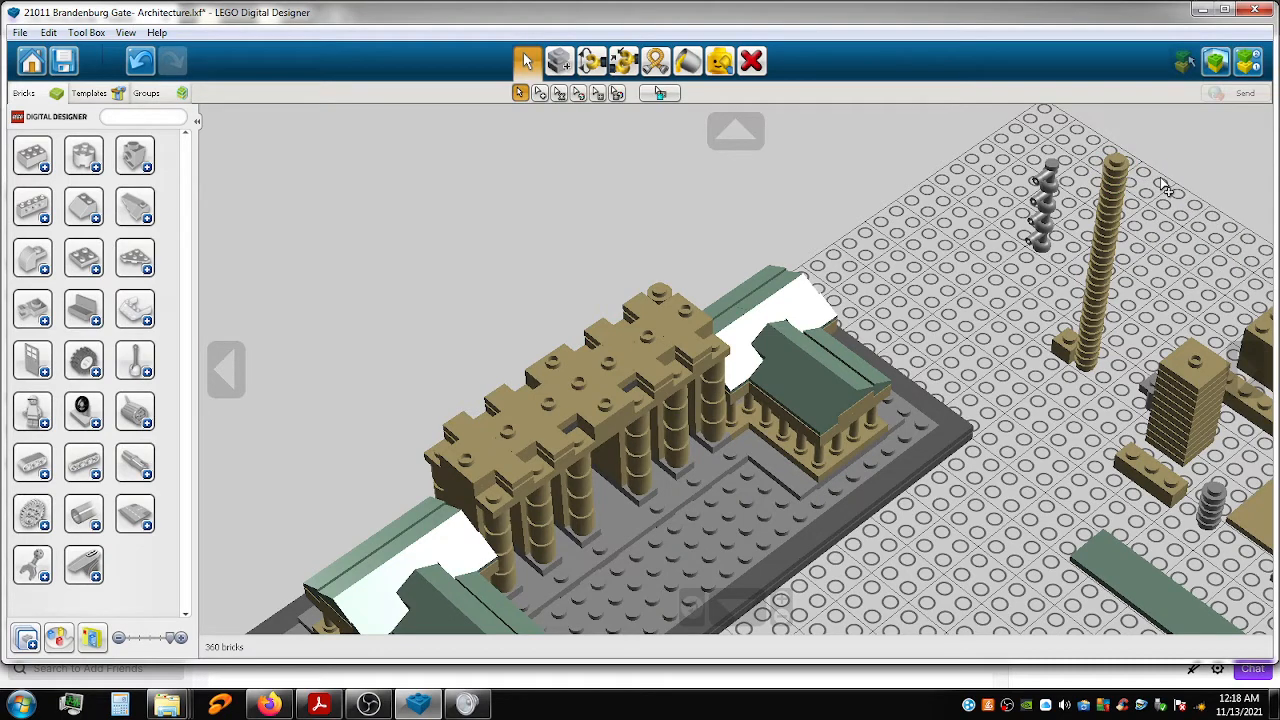
key(ctrl+z)
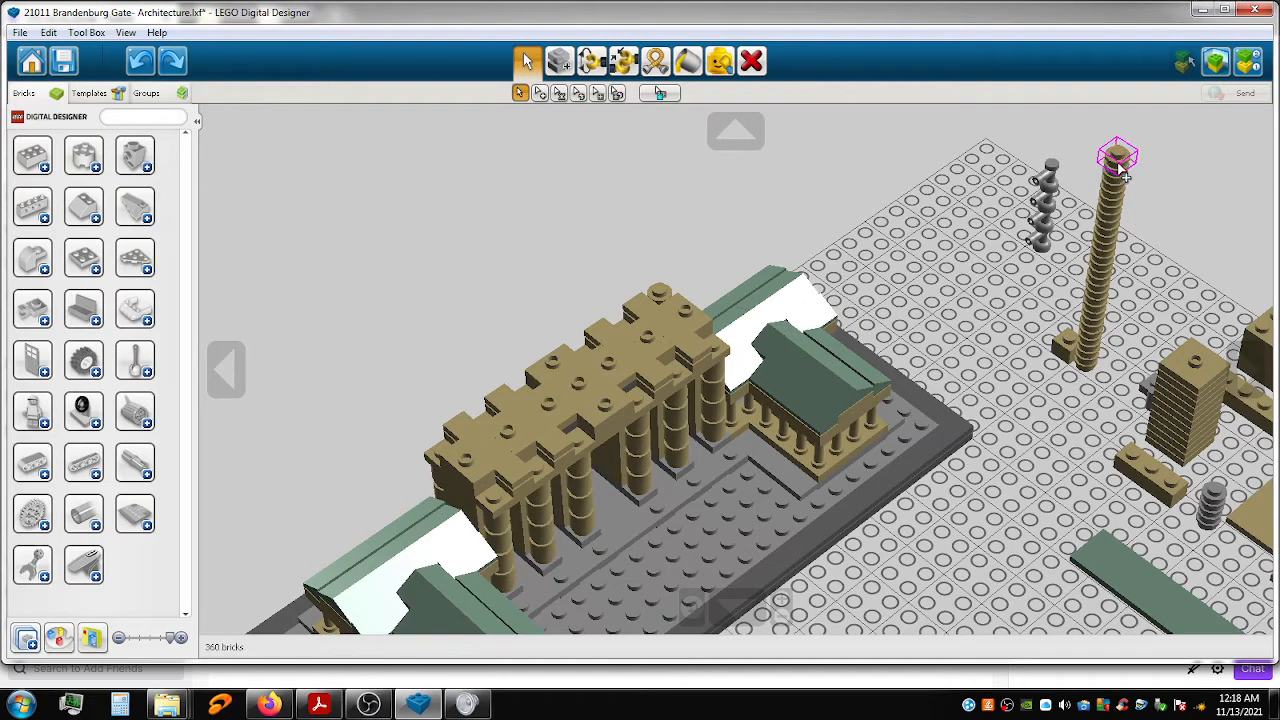
click(1118, 165)
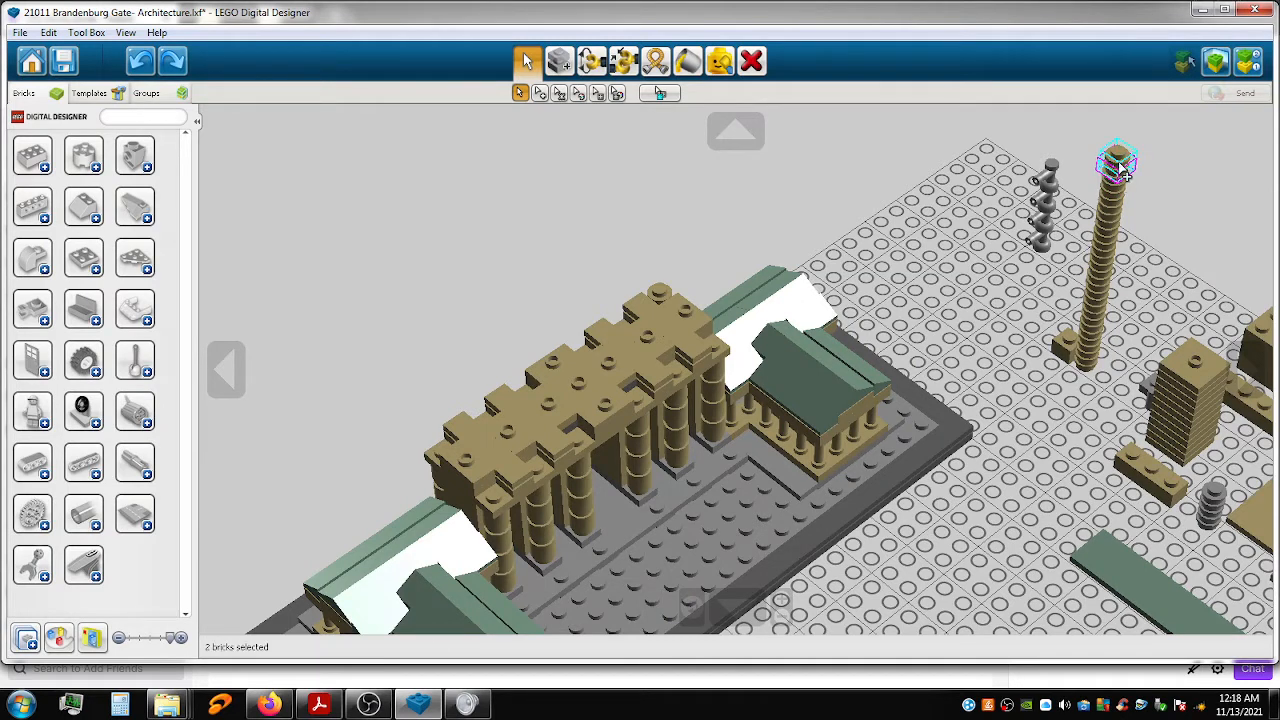
mouse_move(1007, 200)
mouse_down()
mouse_move(669, 292)
mouse_move(621, 329)
mouse_up()
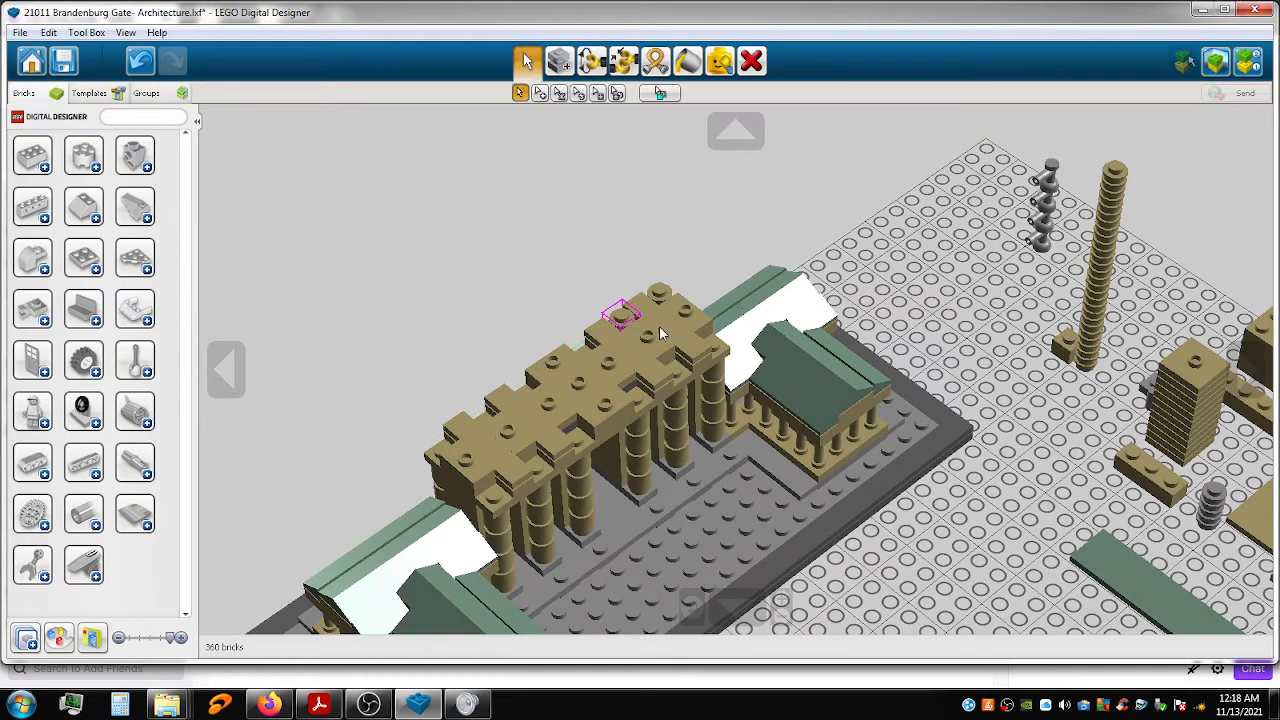
click(1116, 192)
drag(1118, 182, 587, 347)
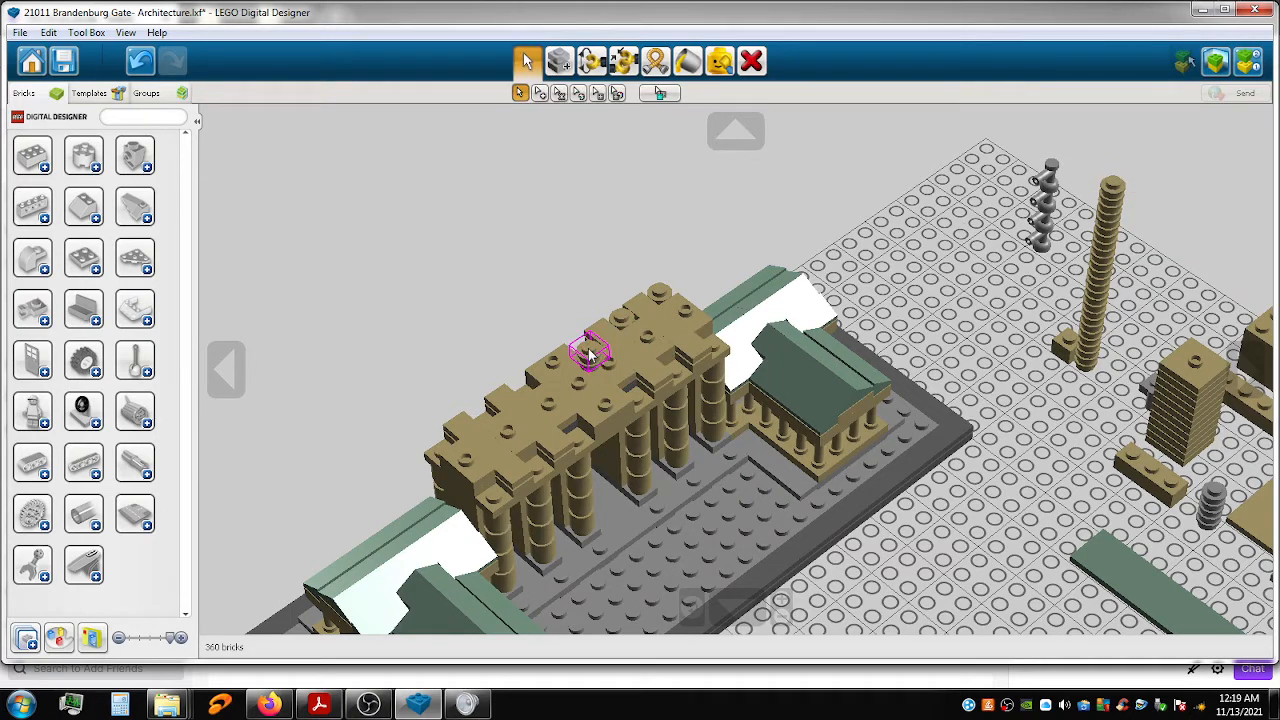
key(ctrl+z)
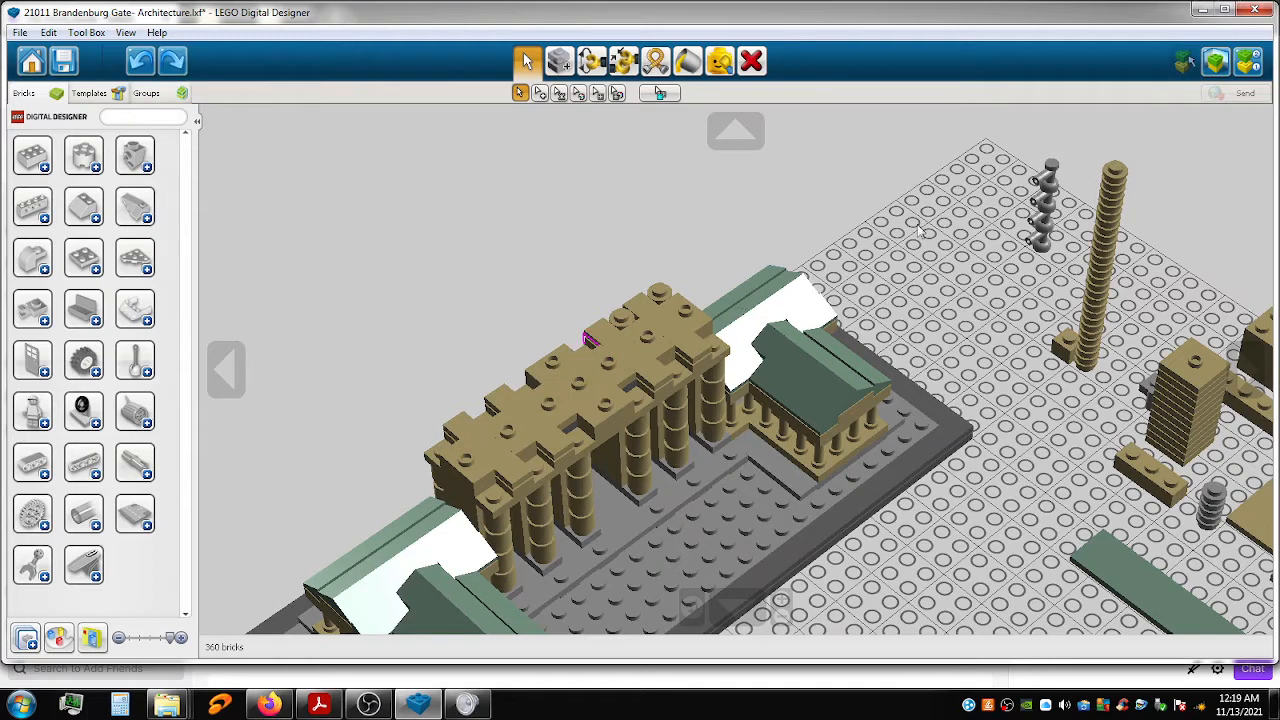
Place two more stacked pairs of tan 1x1 round plates on the rear edge, one on each side of its middle stud.
click(1120, 180)
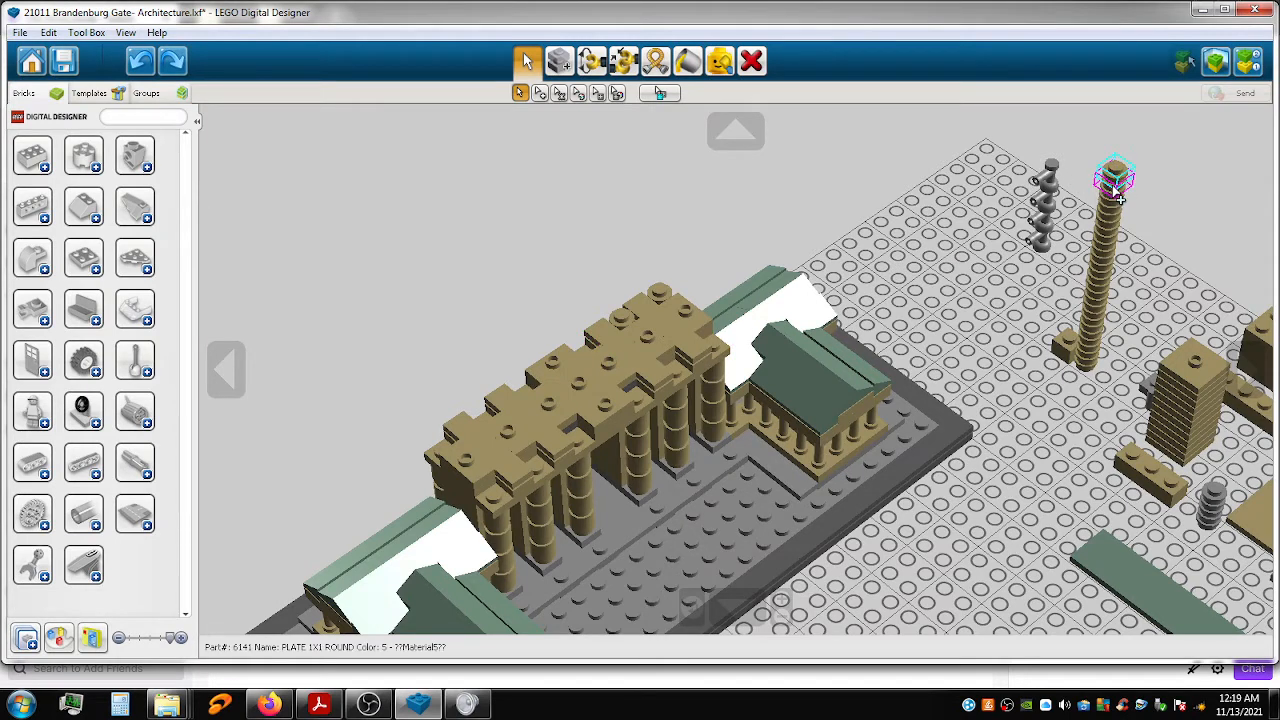
drag(1116, 190, 600, 360)
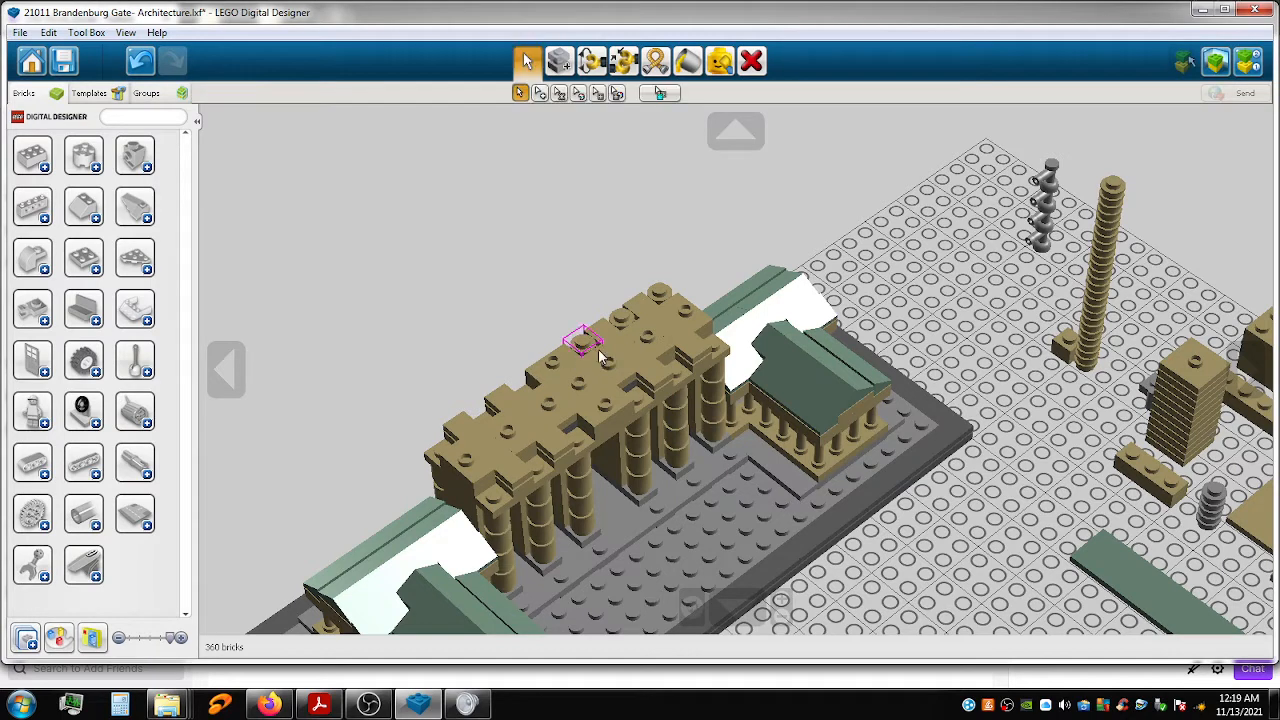
click(1114, 190)
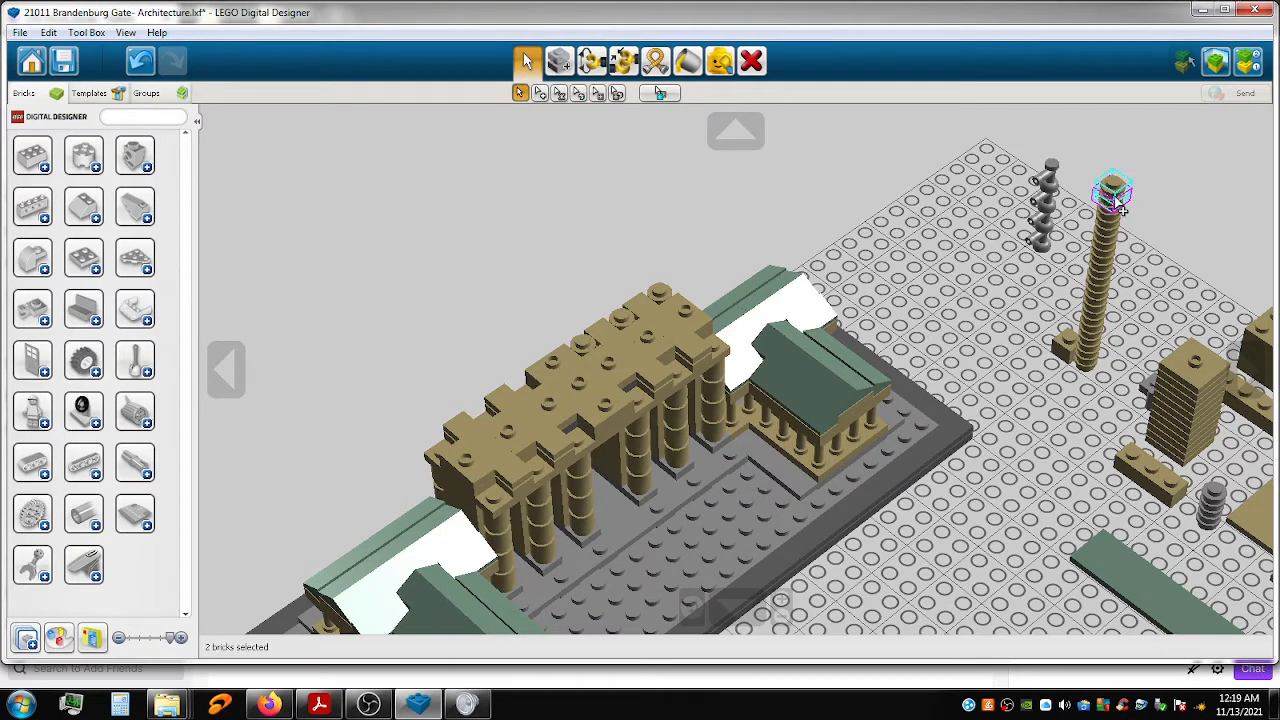
drag(1116, 200, 524, 394)
key(ctrl+z)
Place two stacked pairs of tan 1x1 round plates on the near end of the deck's rear edge.
click(1110, 208)
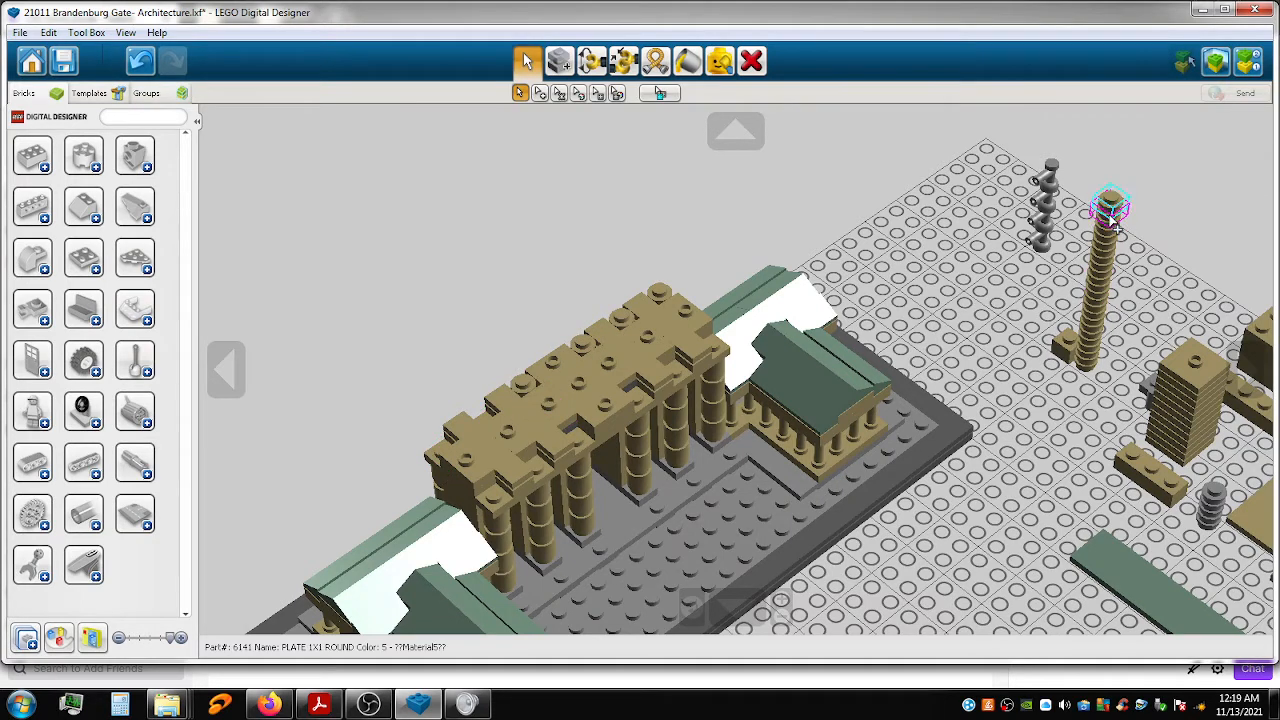
drag(1110, 208, 490, 410)
key(ctrl+z)
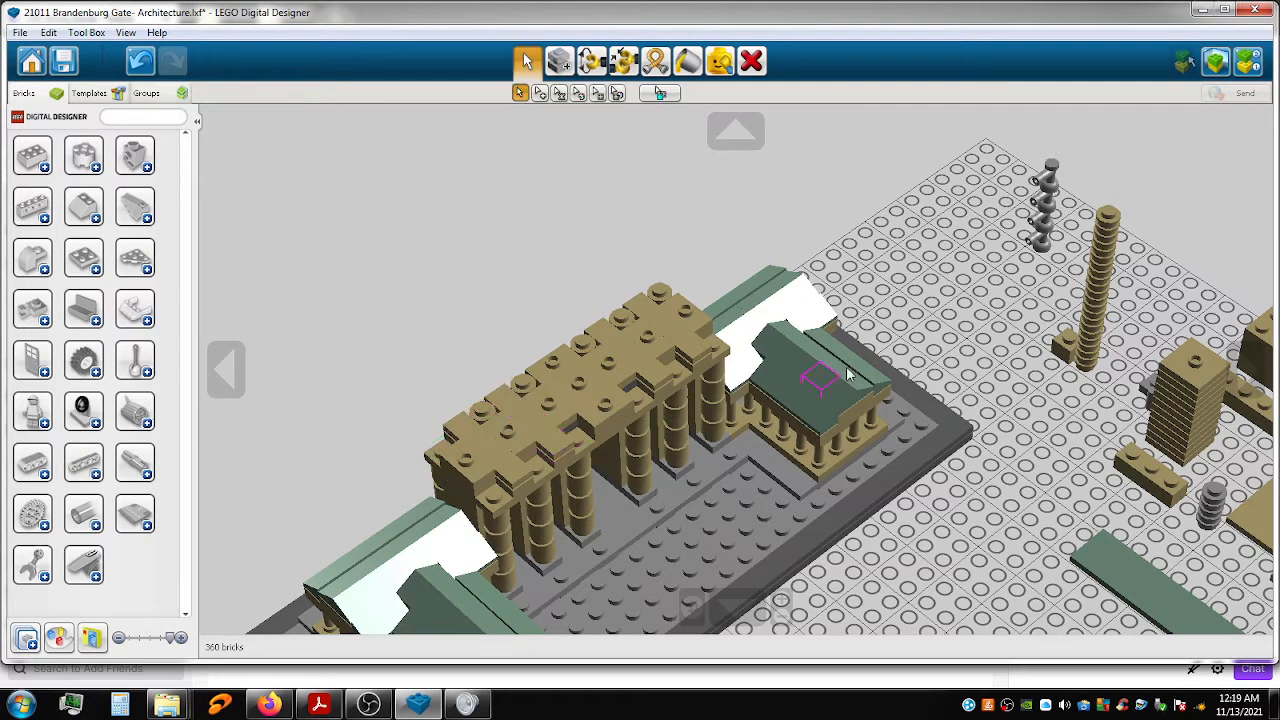
click(1110, 236)
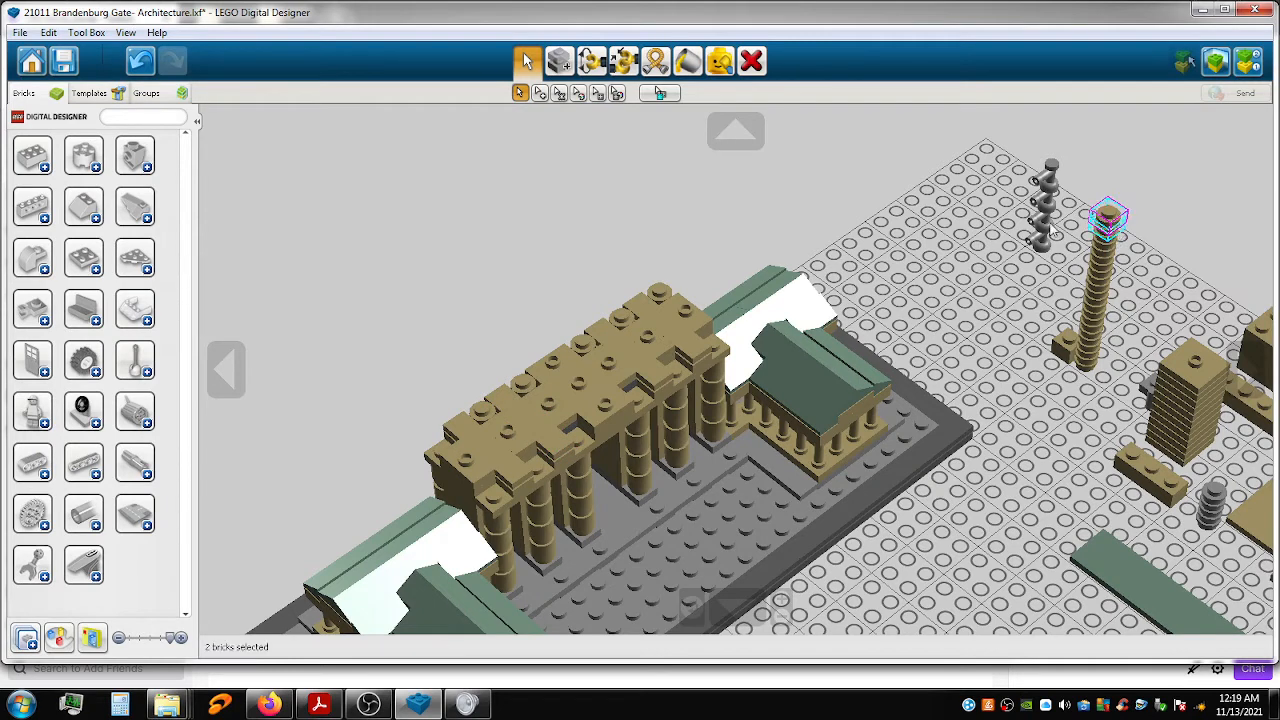
drag(482, 409, 433, 450)
key(ctrl+z)
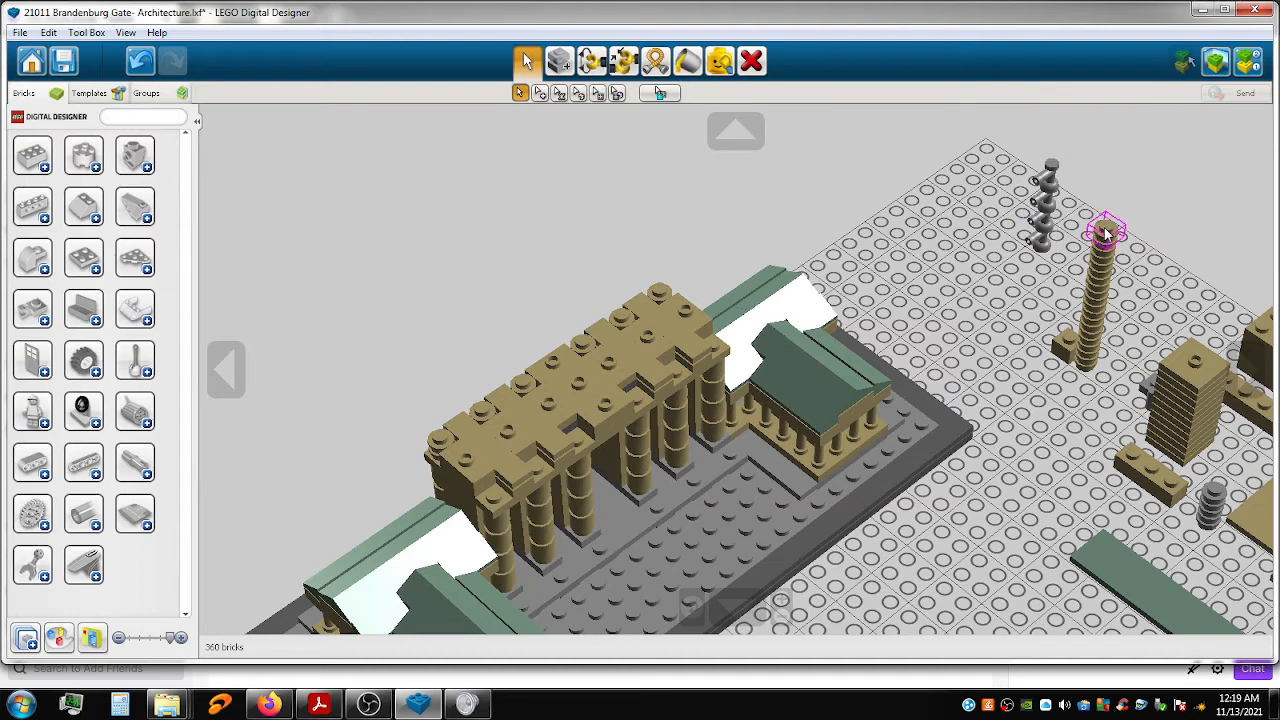
click(1107, 236)
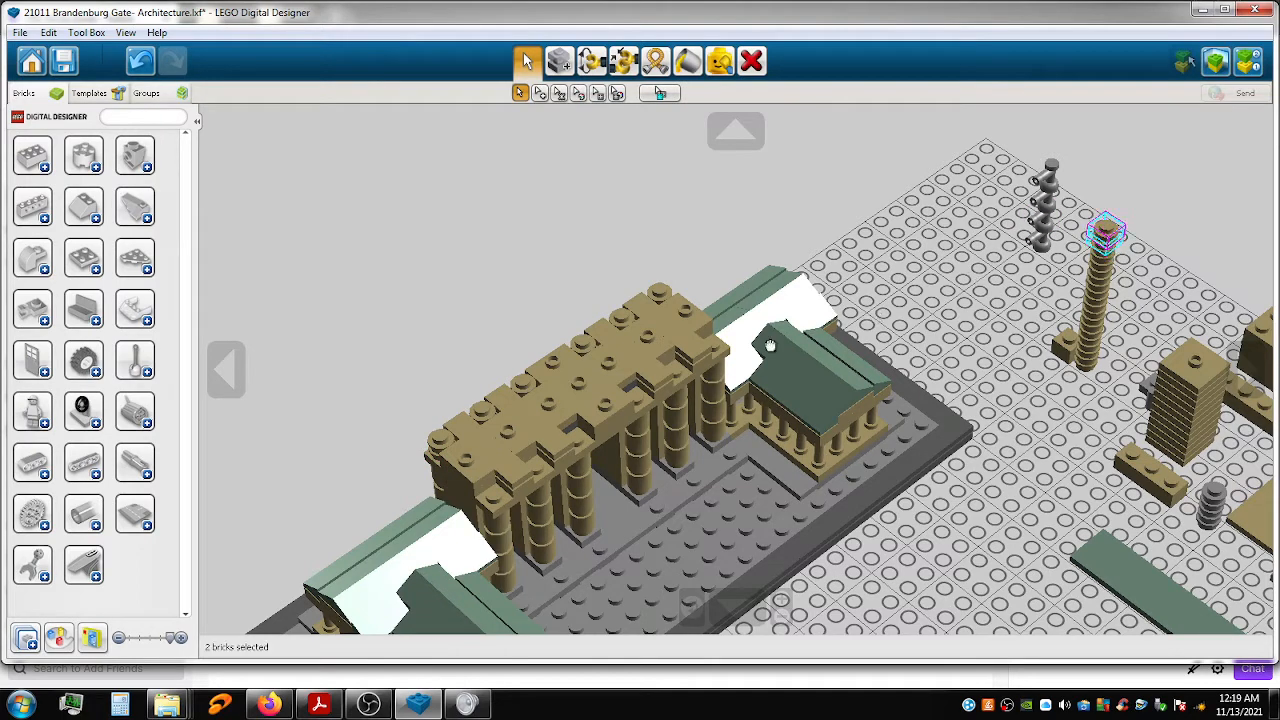
key(Delete)
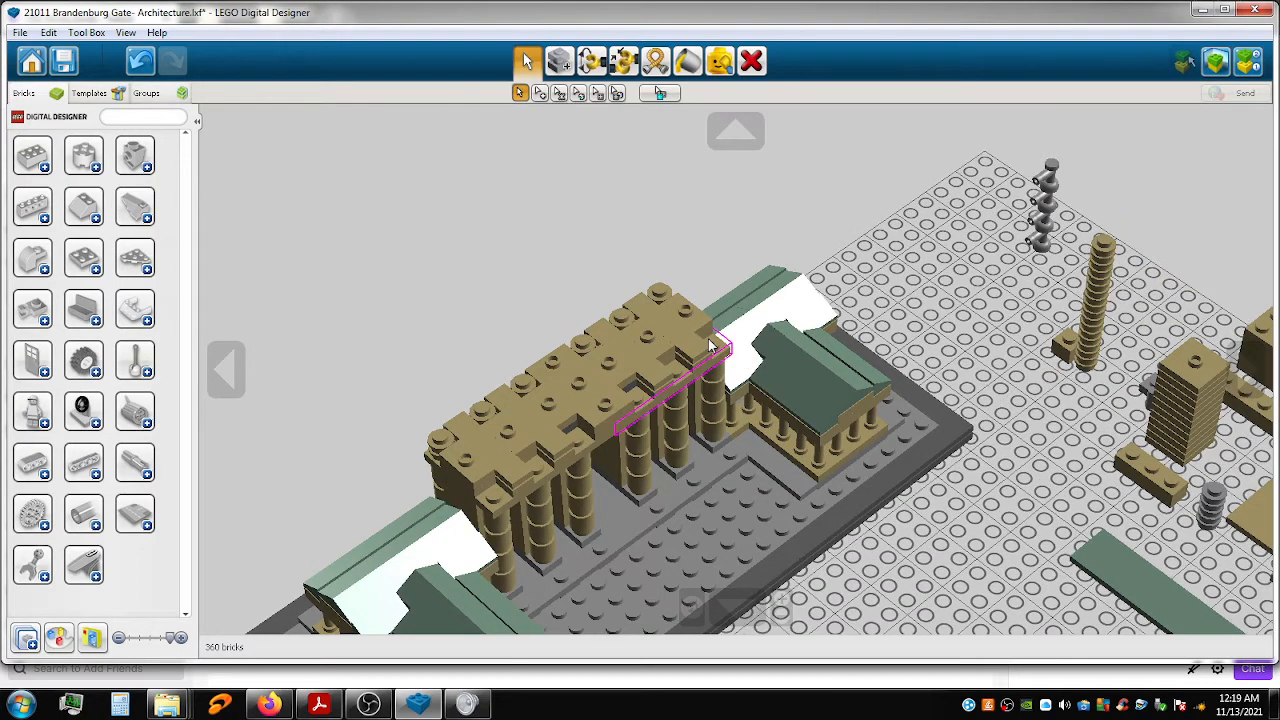
key(ctrl+z)
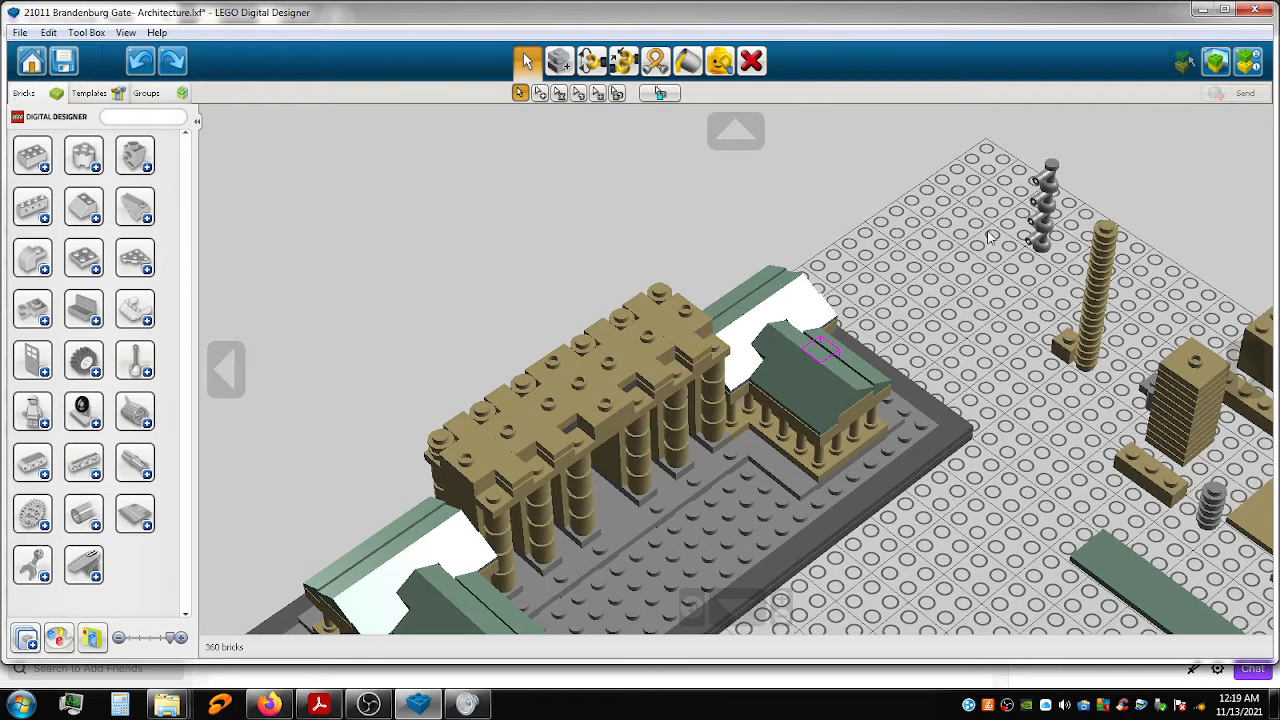
Place a stacked pair of tan 1x1 round plates from the tall column on the far end of the deck's front edge.
click(1106, 235)
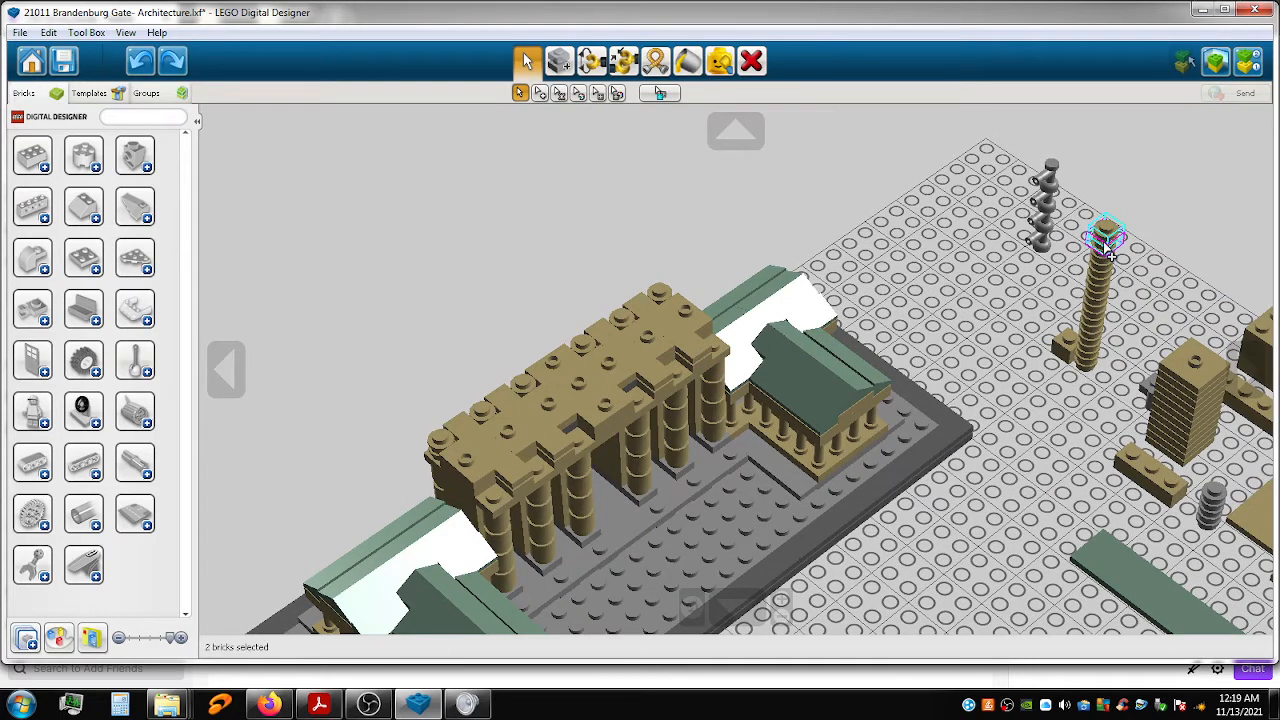
key(Delete)
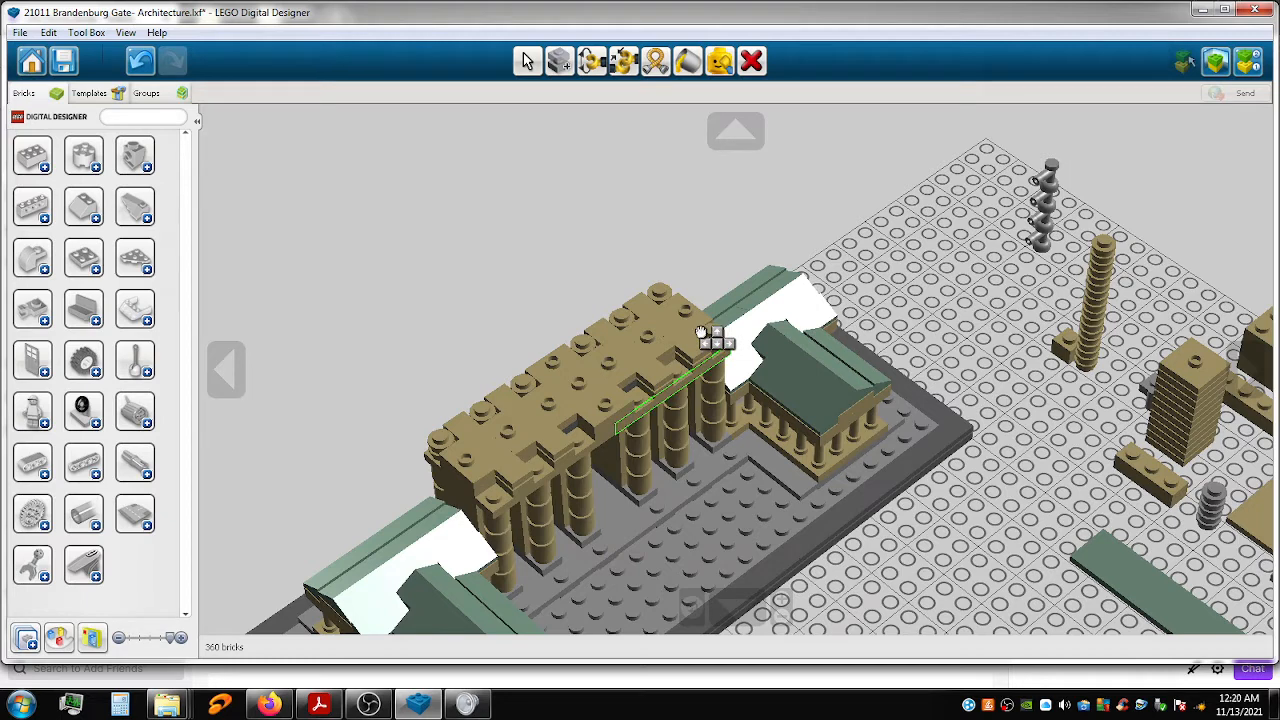
key(v)
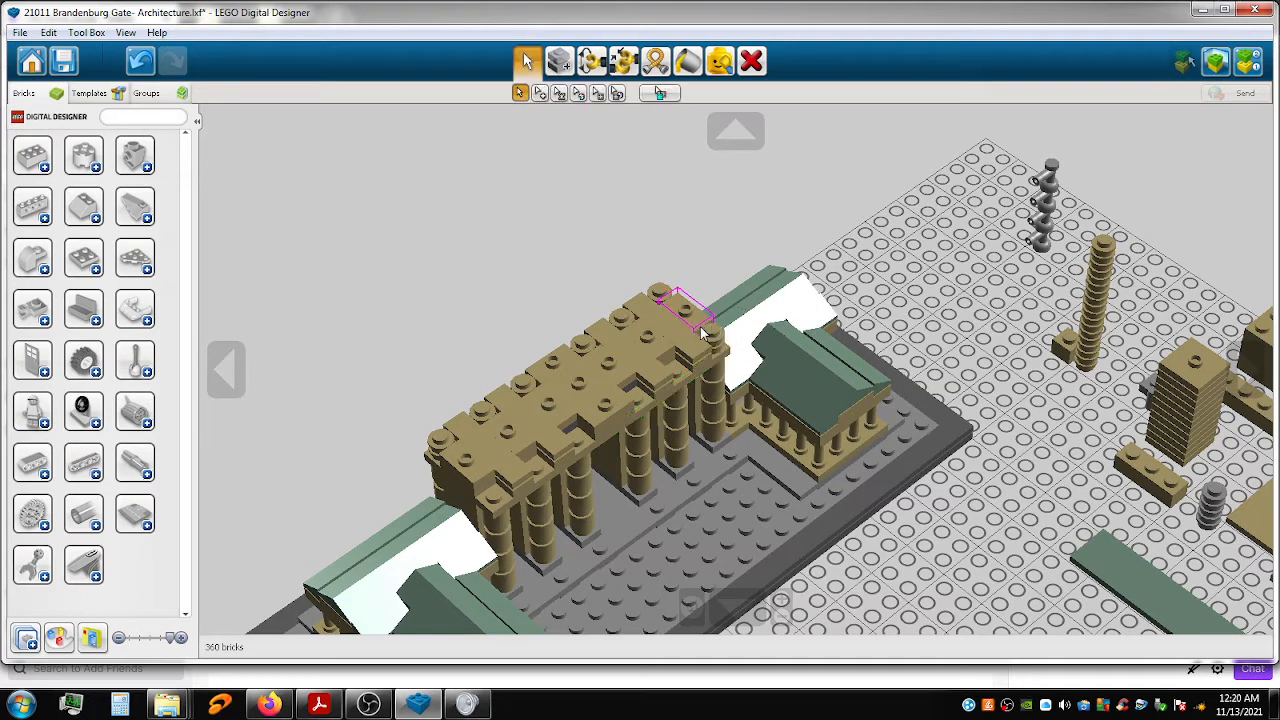
click(1105, 254)
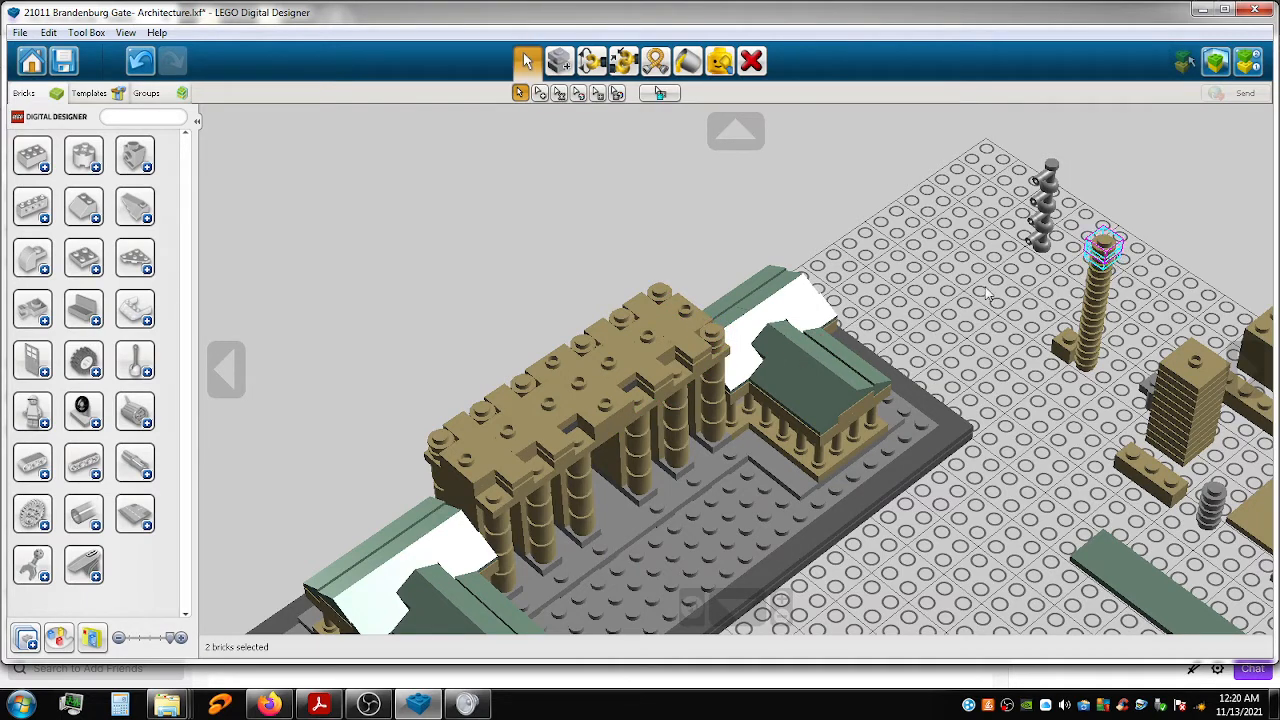
key(Escape)
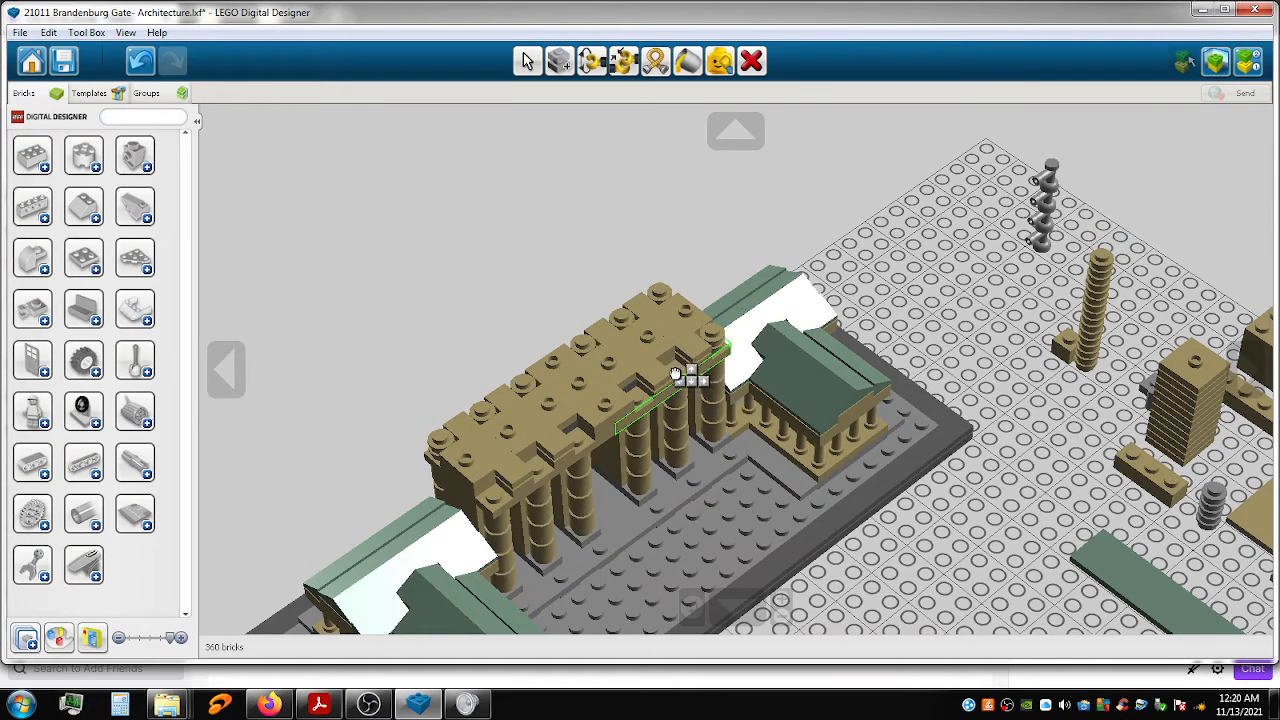
click(676, 374)
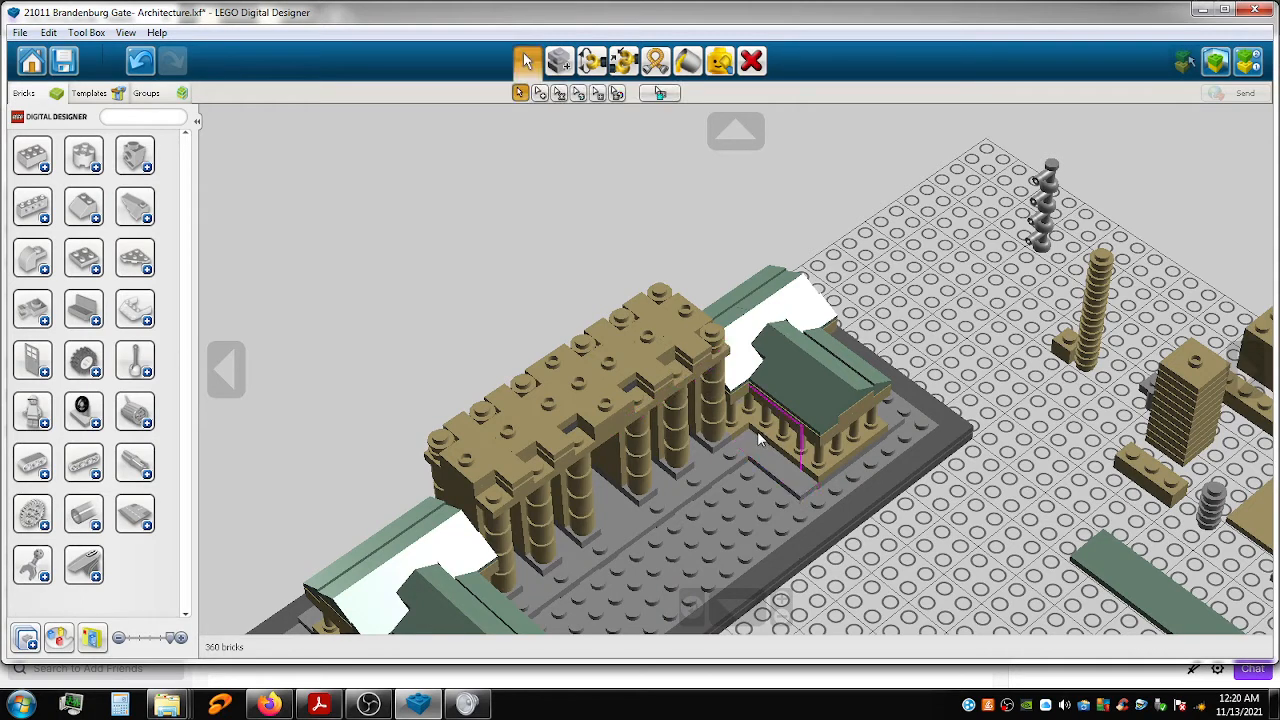
key(ctrl+z)
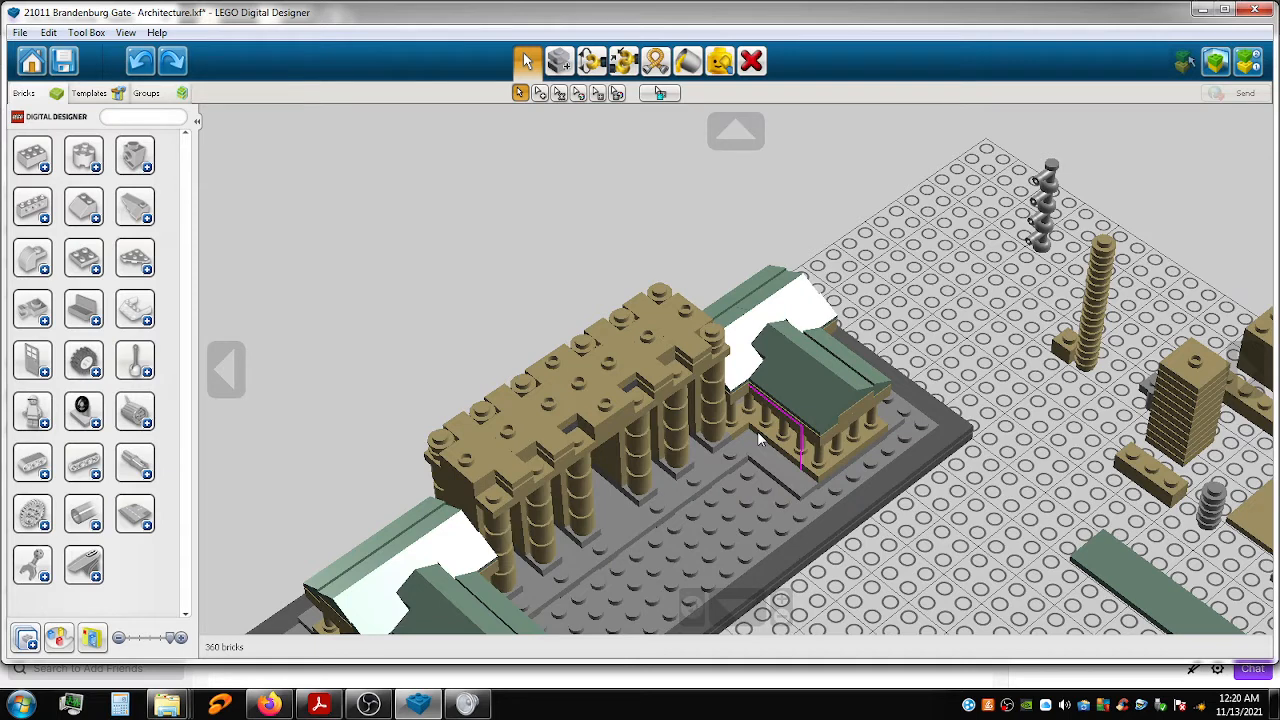
Place another stacked pair of tan 1x1 round plates in the front-edge notch above the second column from the far end.
click(1105, 262)
drag(1105, 262, 686, 385)
right_drag(678, 385, 711, 374)
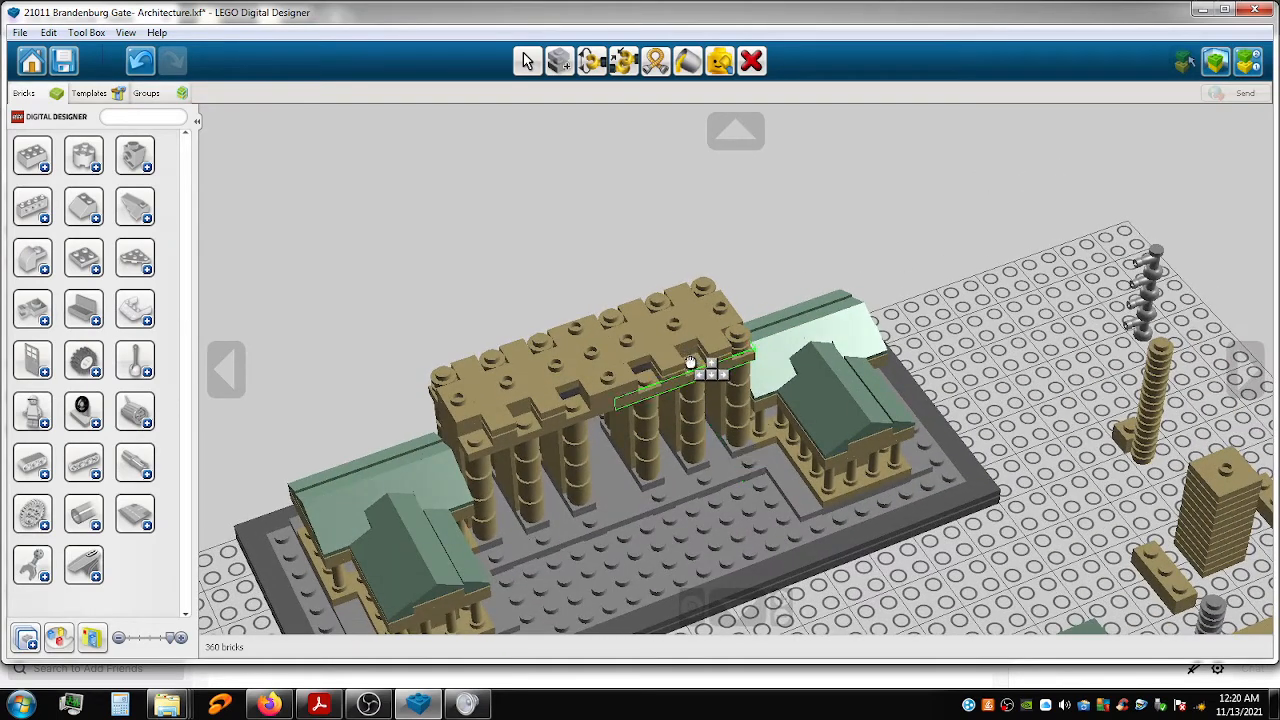
key(Escape)
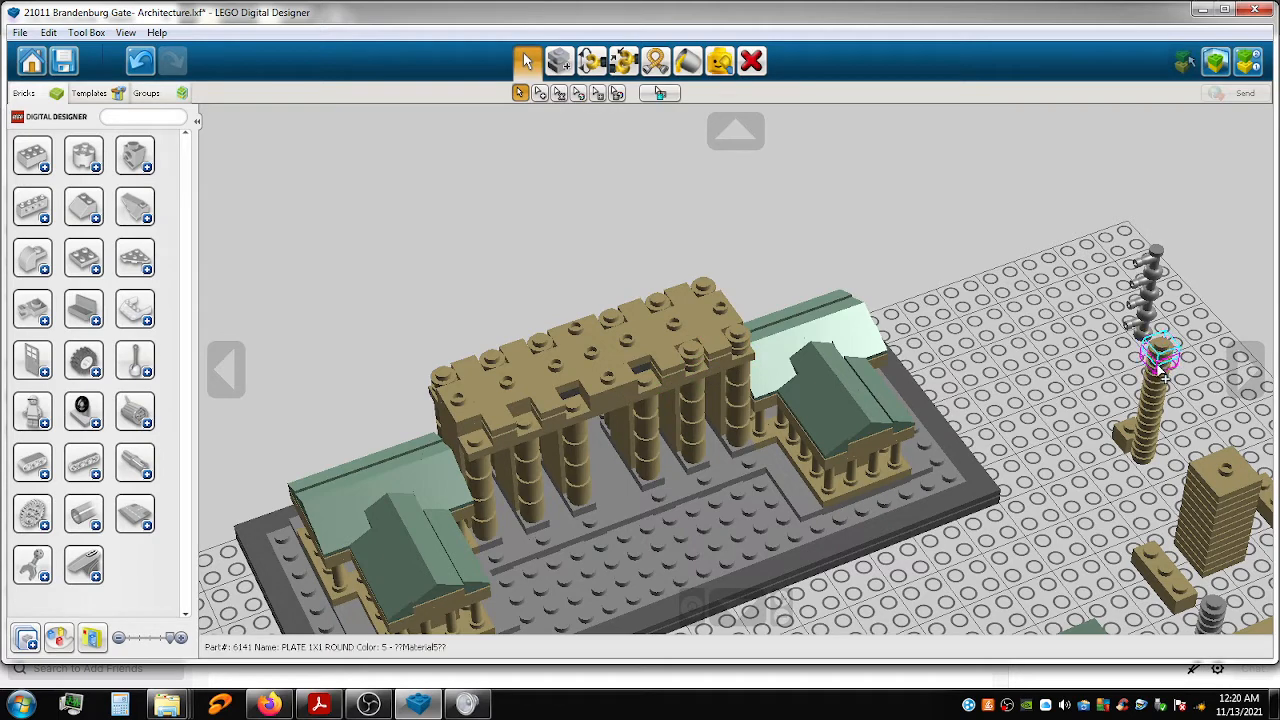
click(1163, 368)
drag(1143, 360, 714, 406)
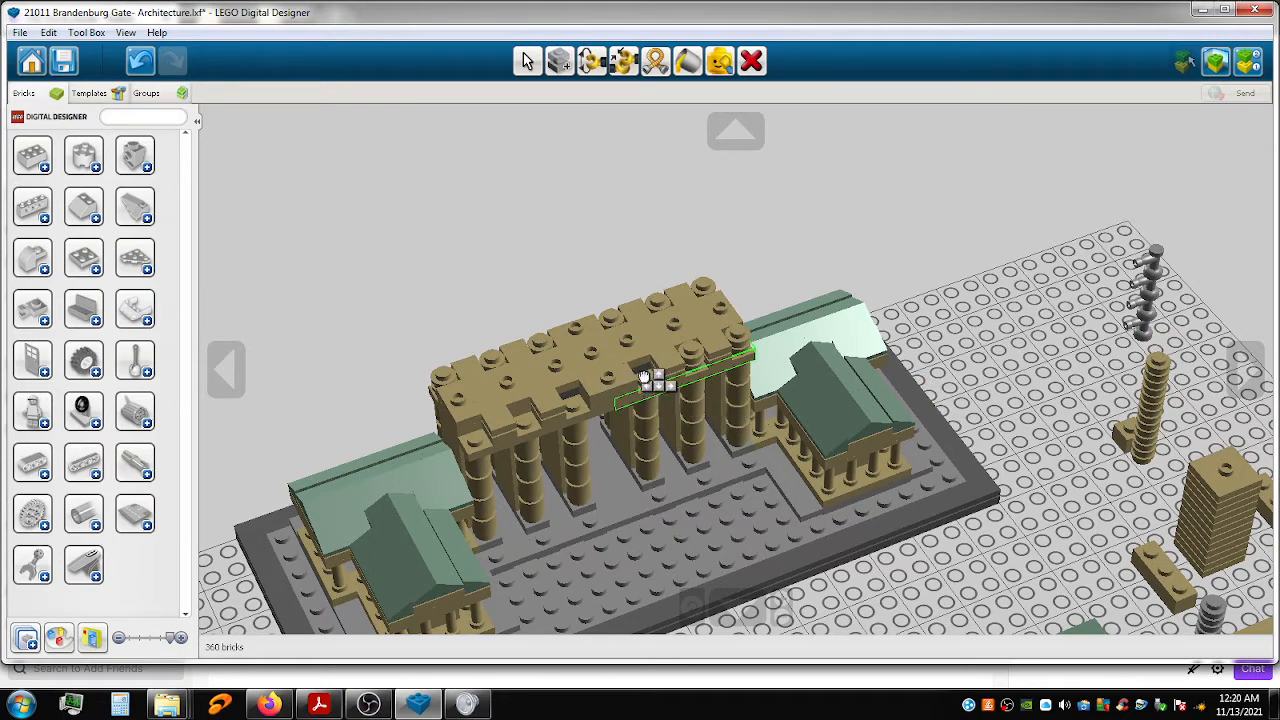
click(645, 376)
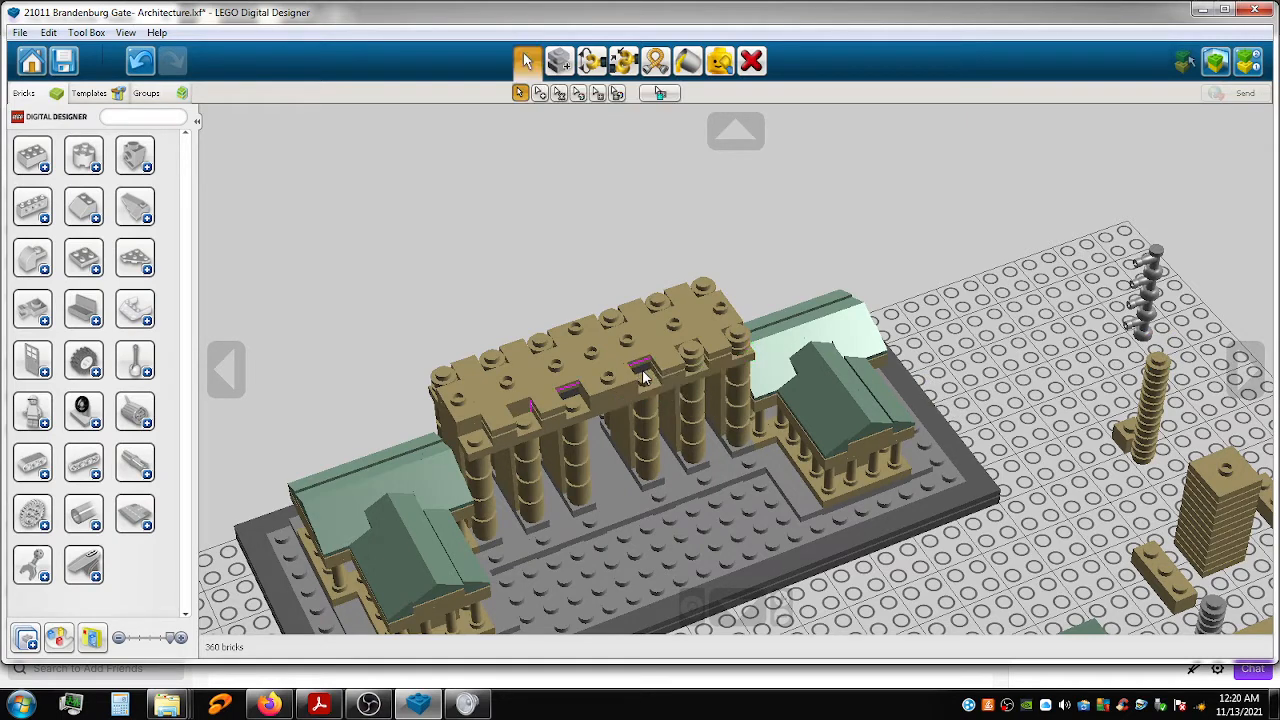
key(ctrl+z)
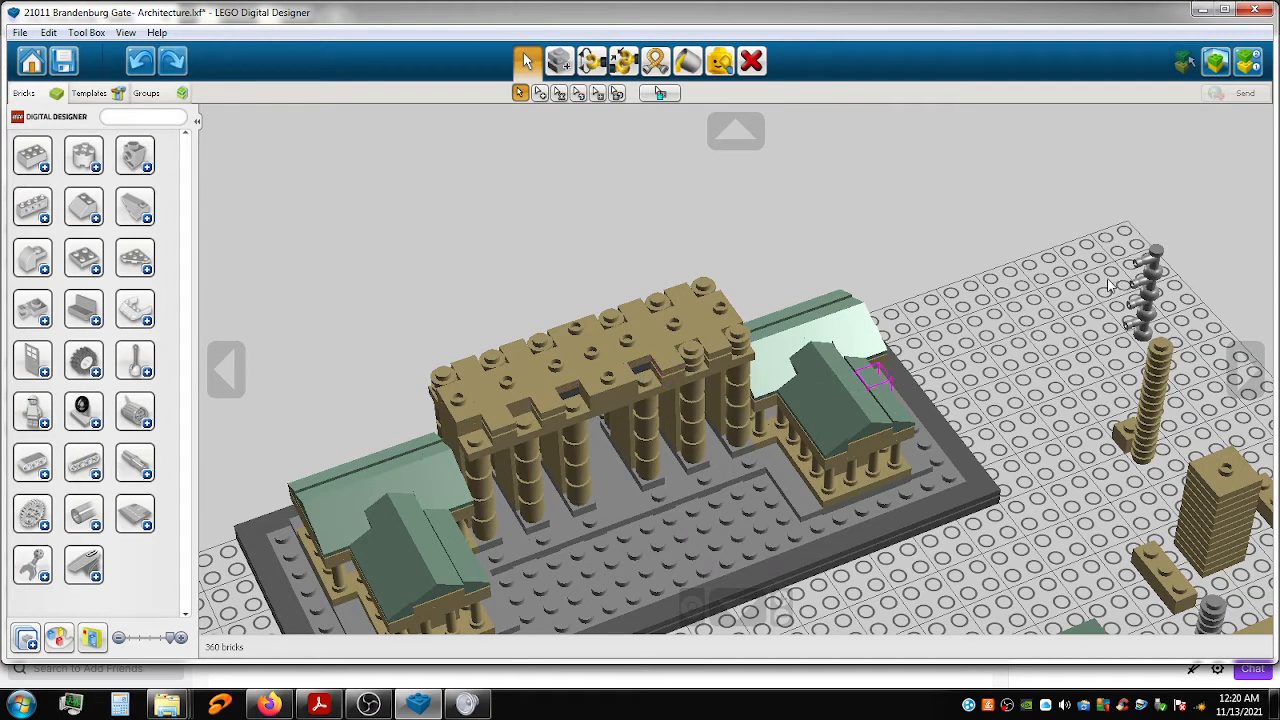
click(1165, 351)
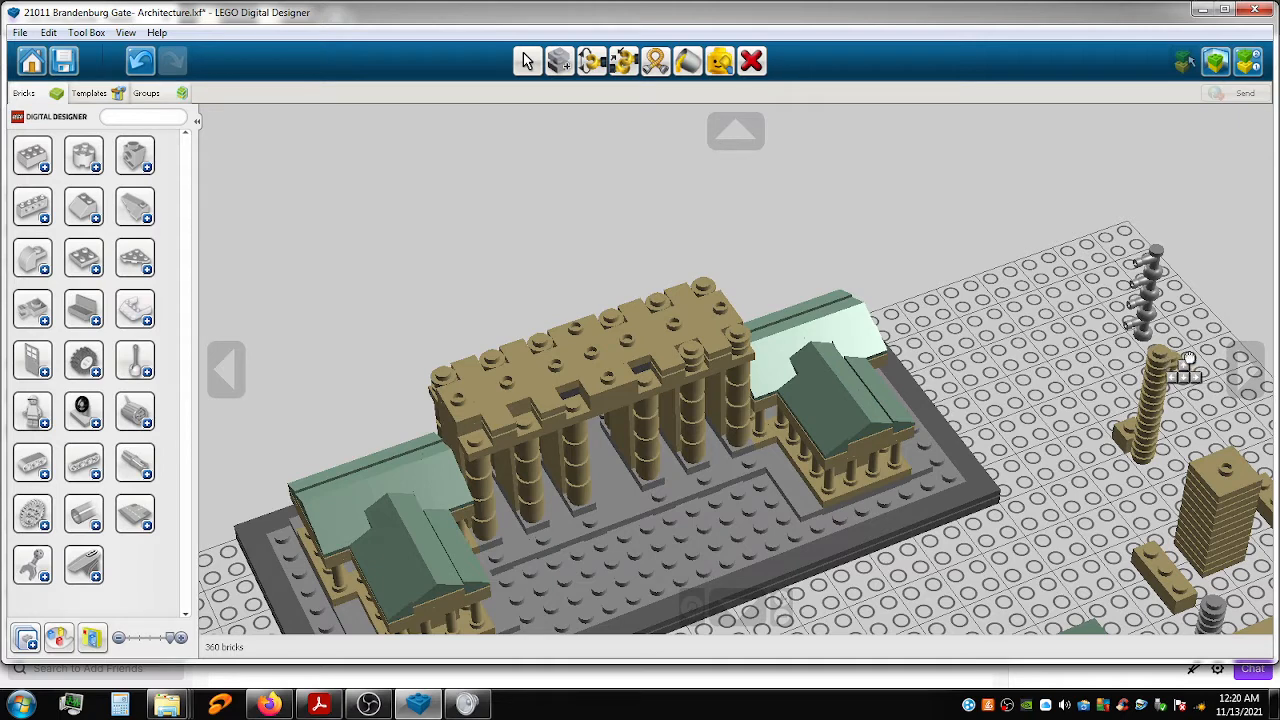
click(1190, 360)
key(ctrl+z)
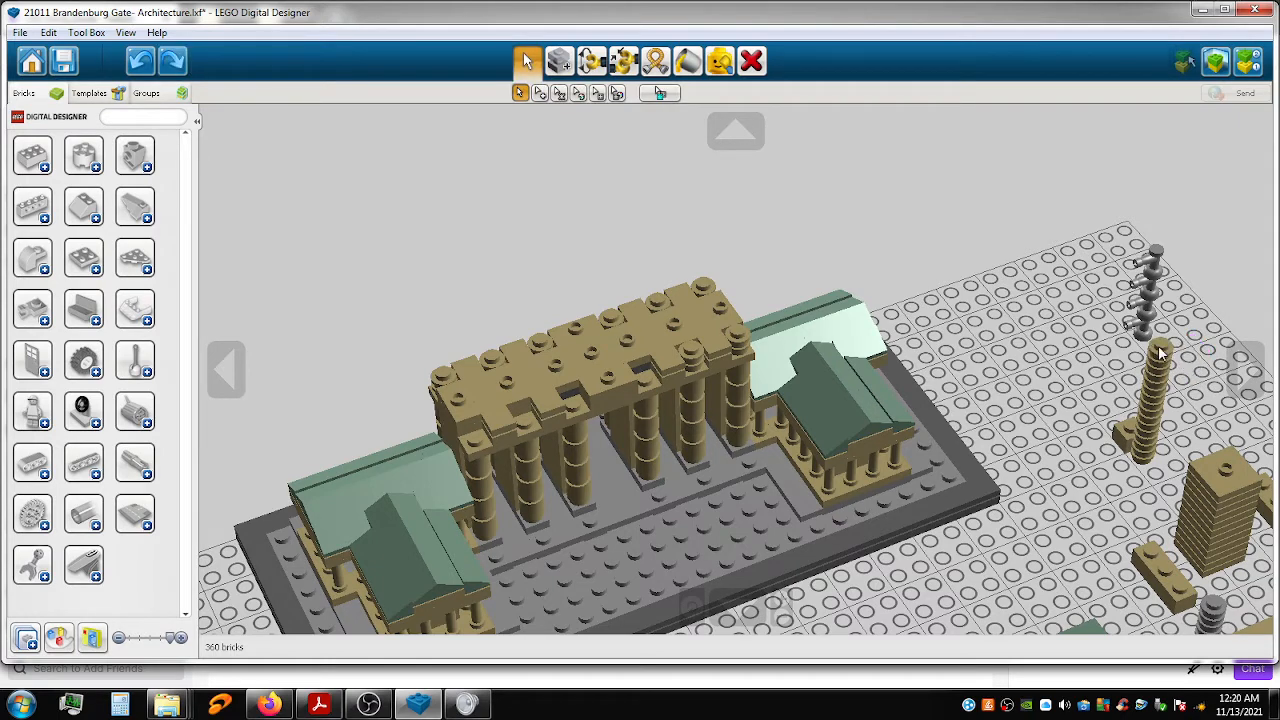
Place a stacked pair of tan 1x1 round plates in the front-edge notch above the third column from the far end.
click(1161, 366)
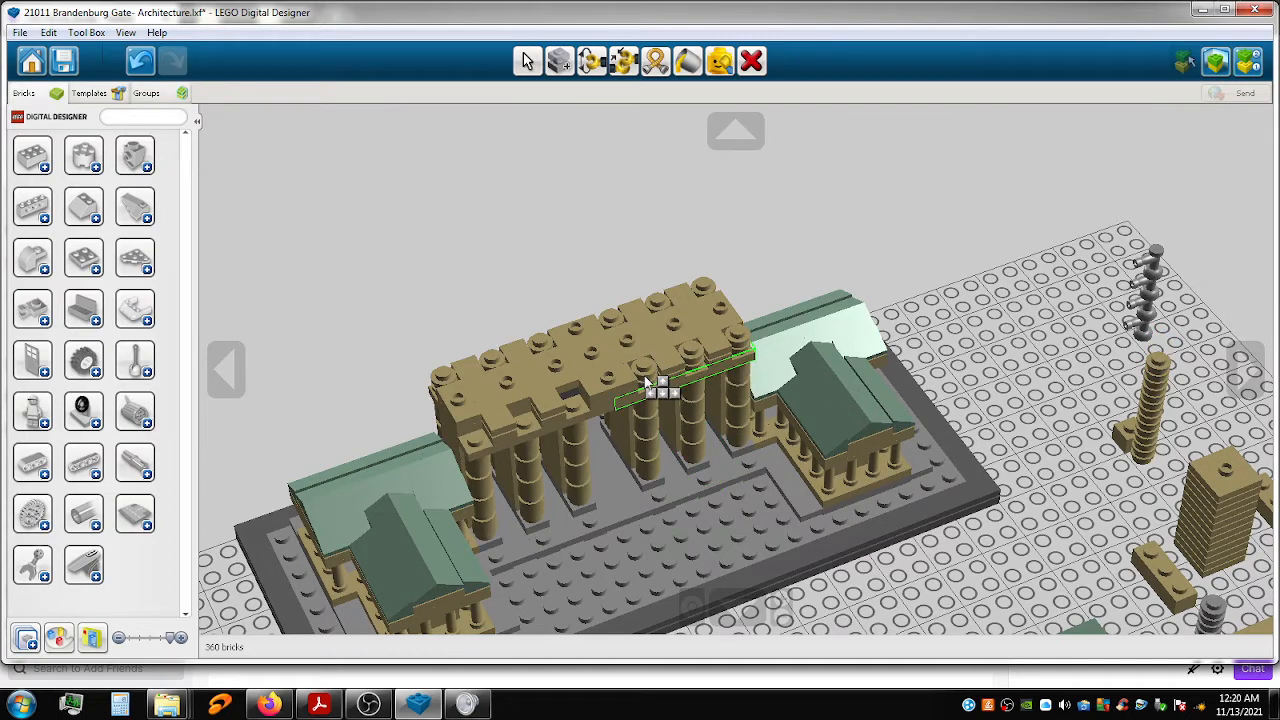
key(Escape)
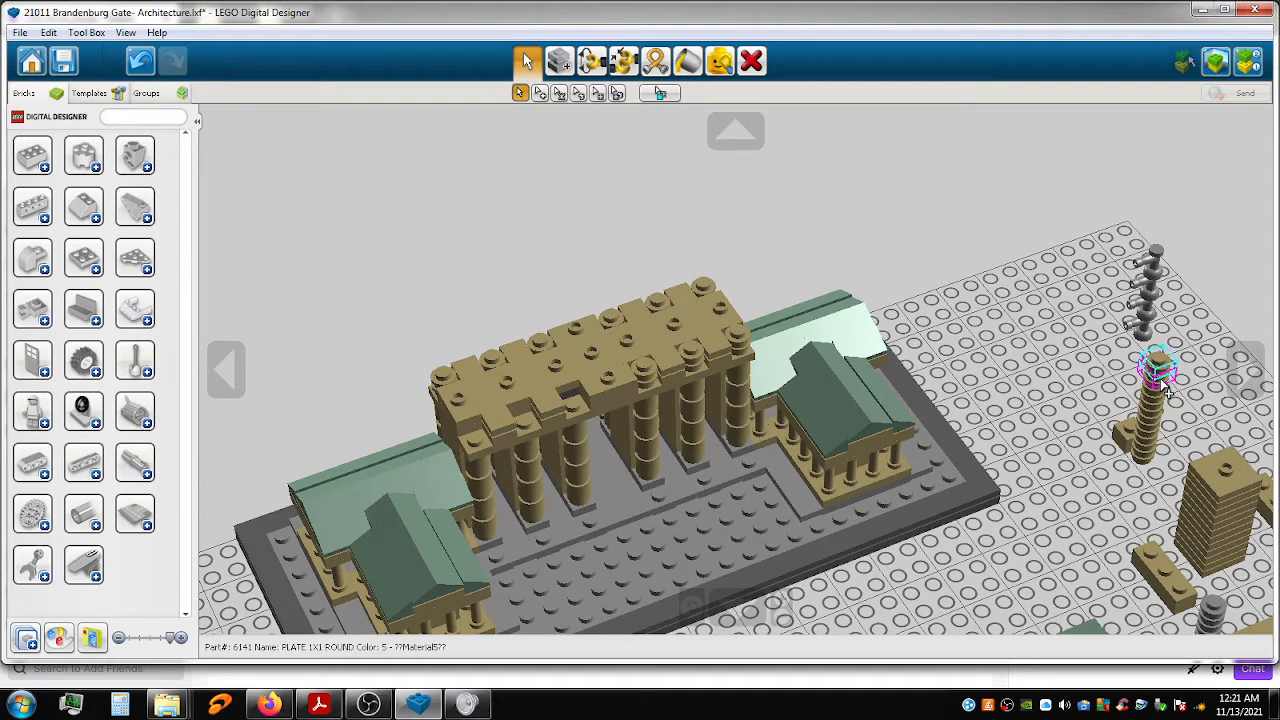
Move three pairs of stacked tan 1x1 round plates from the spare parts onto the three uncapped front columns of the gate.
drag(1160, 376, 572, 398)
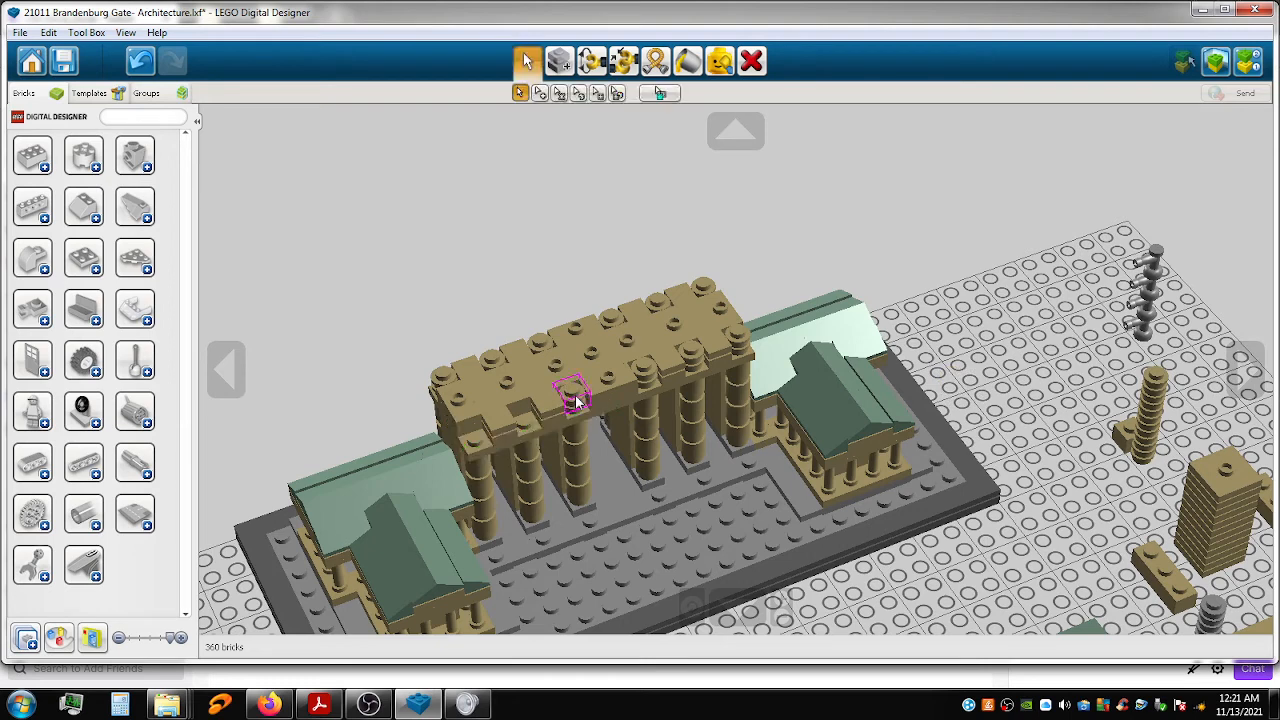
click(1158, 396)
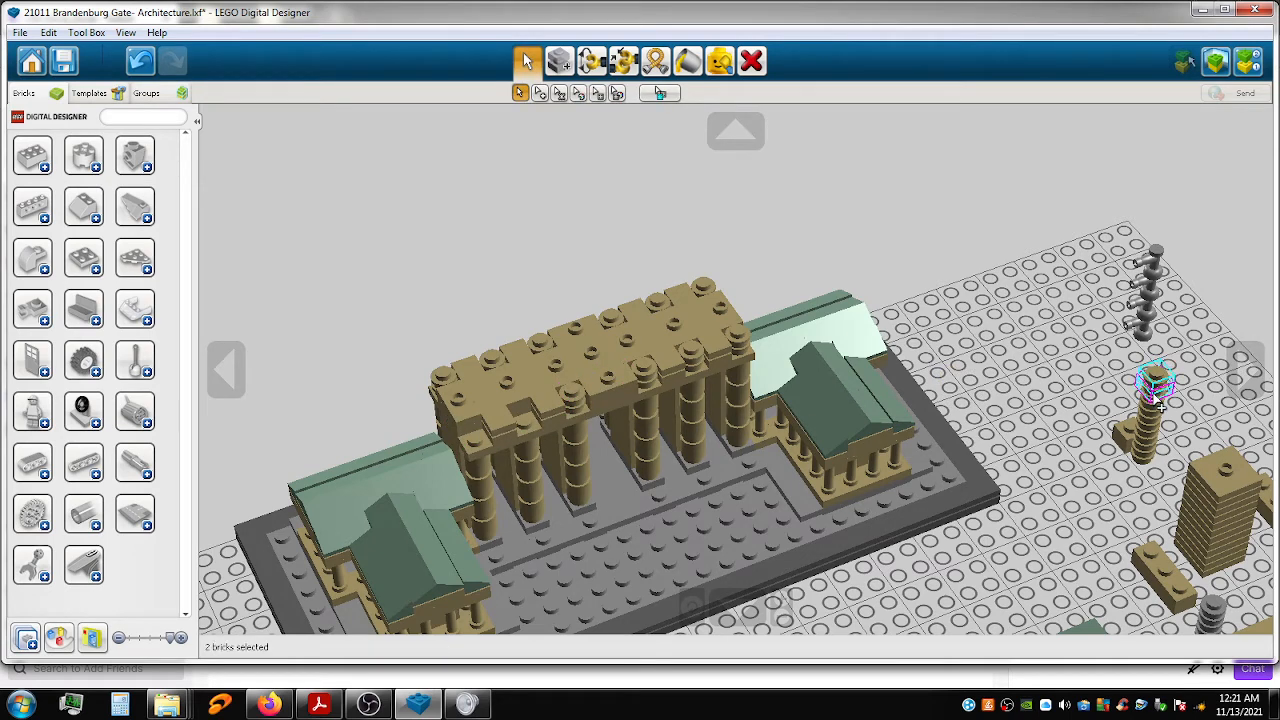
drag(1156, 385, 521, 418)
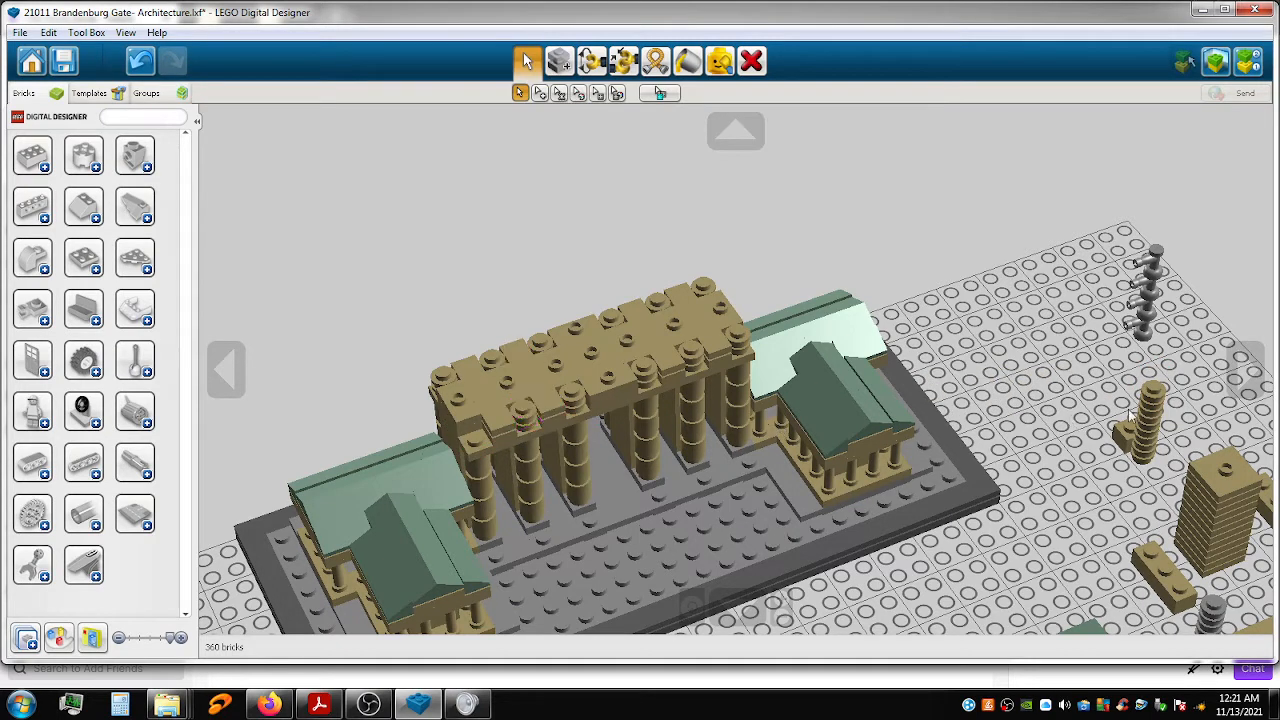
click(1155, 398)
drag(1150, 400, 480, 451)
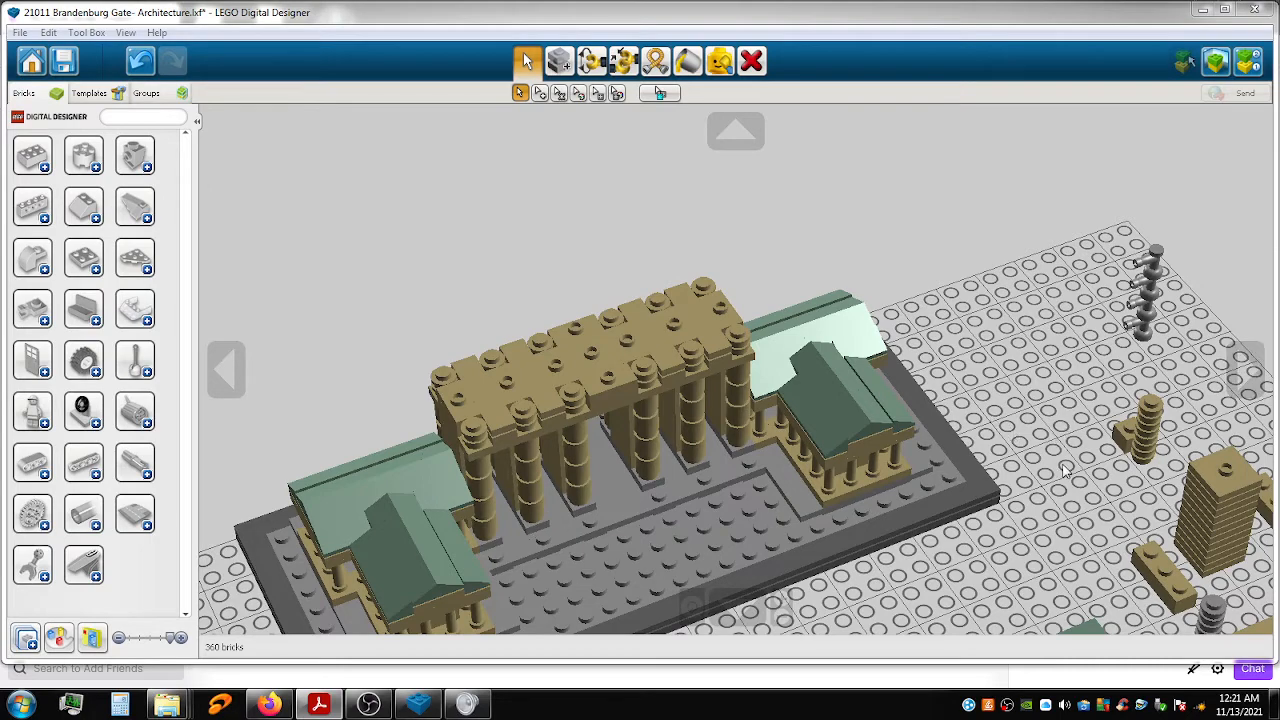
Find the grey 1x4 plate by searching for 1x4, and place it lengthwise along the middle of the gate roof's right half.
shift+right_drag(1019, 460, 802, 125)
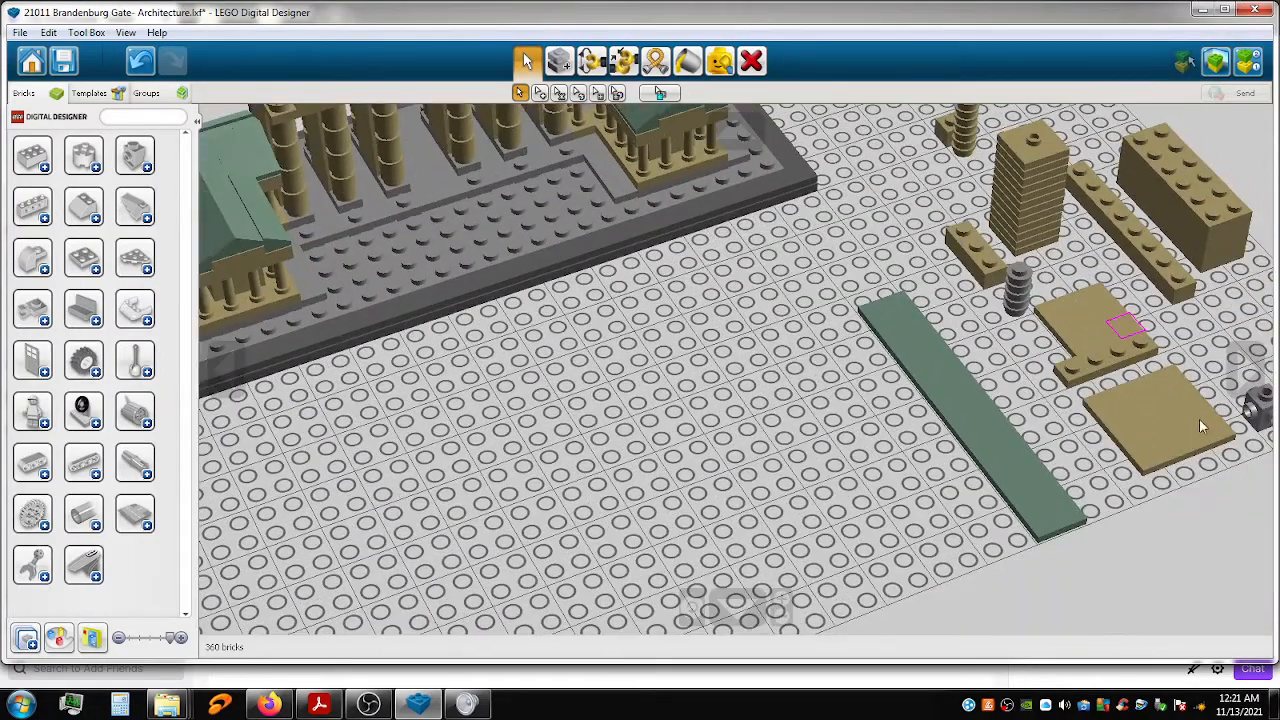
right_drag(1199, 419, 1216, 450)
shift+right_drag(742, 337, 976, 506)
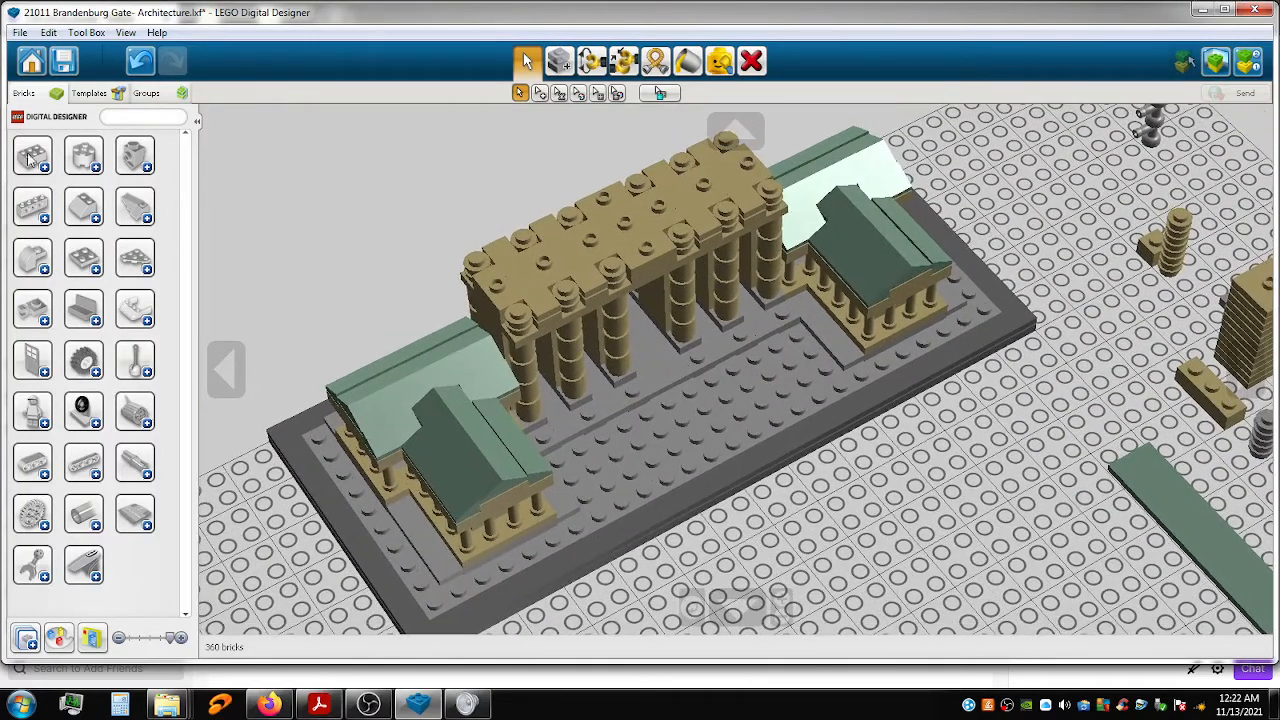
click(128, 120)
text(1x4)
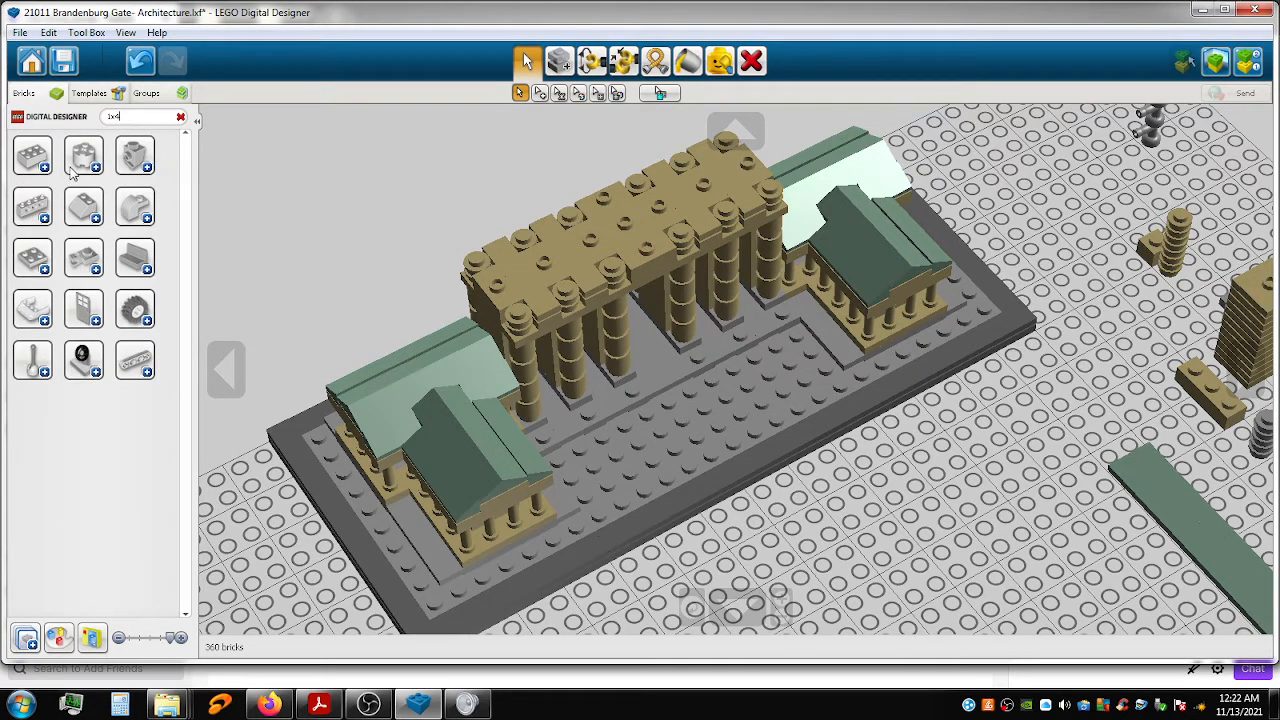
click(45, 220)
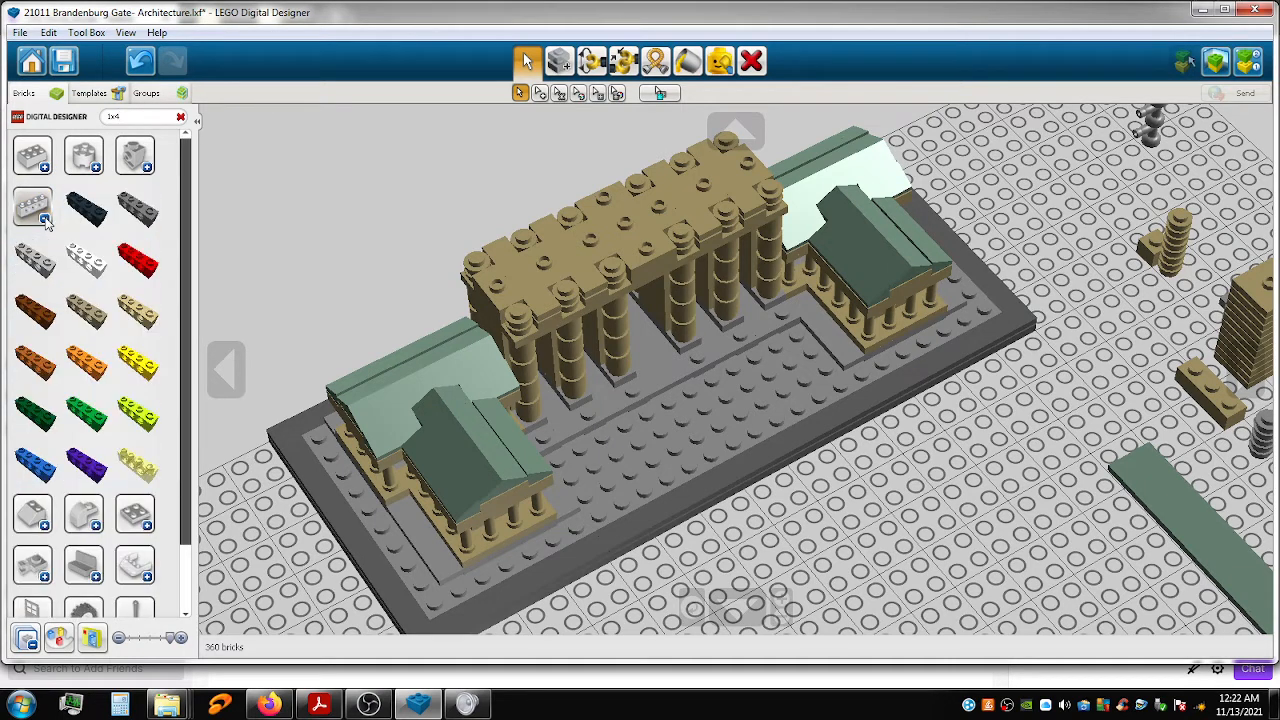
click(45, 220)
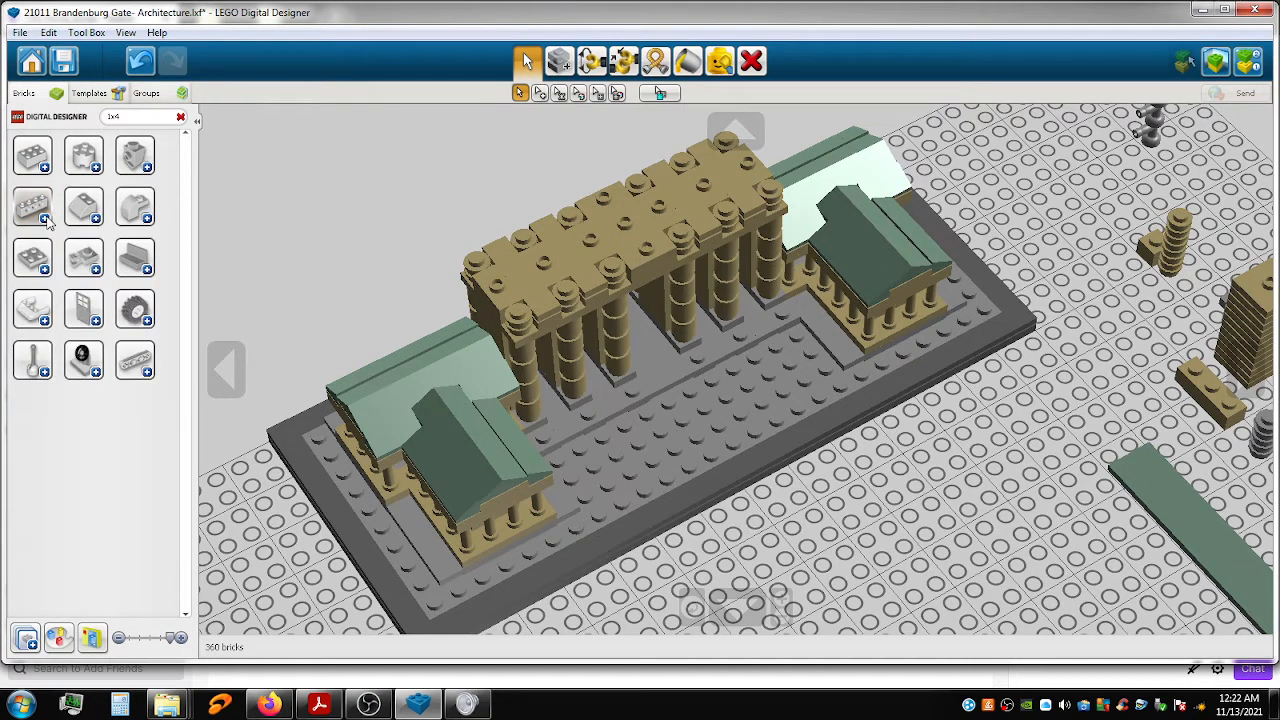
click(45, 271)
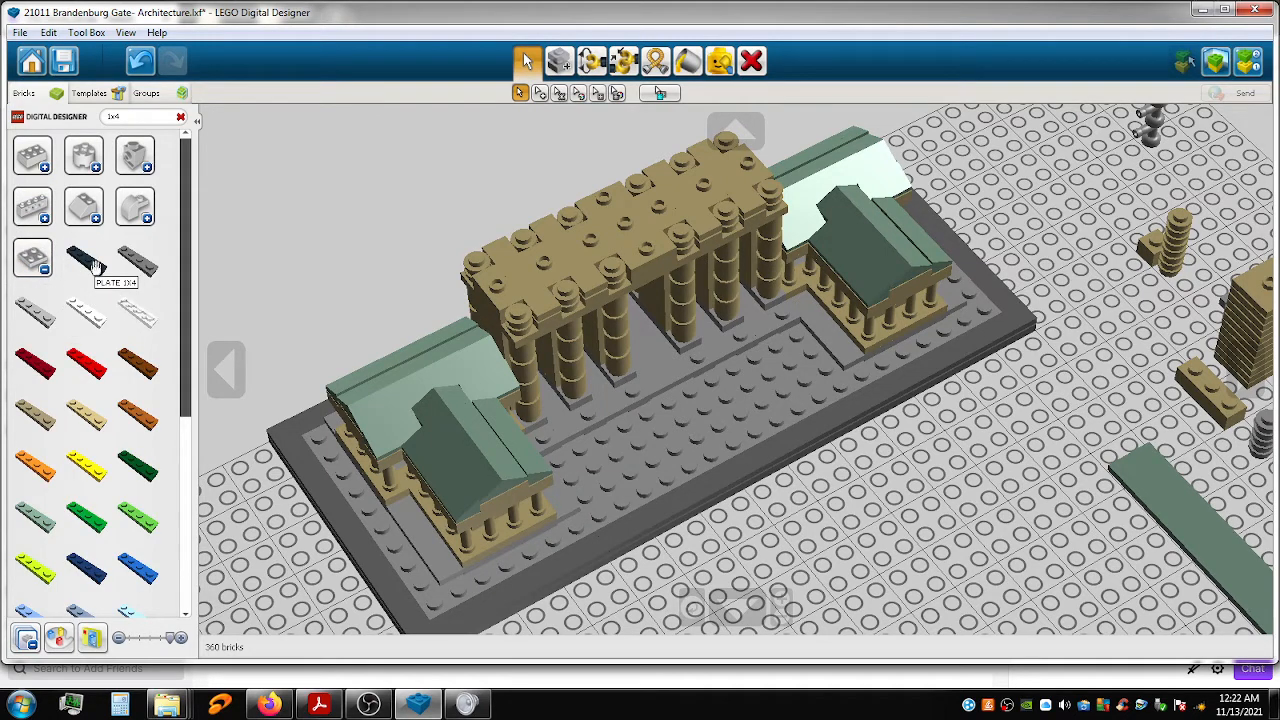
click(66, 307)
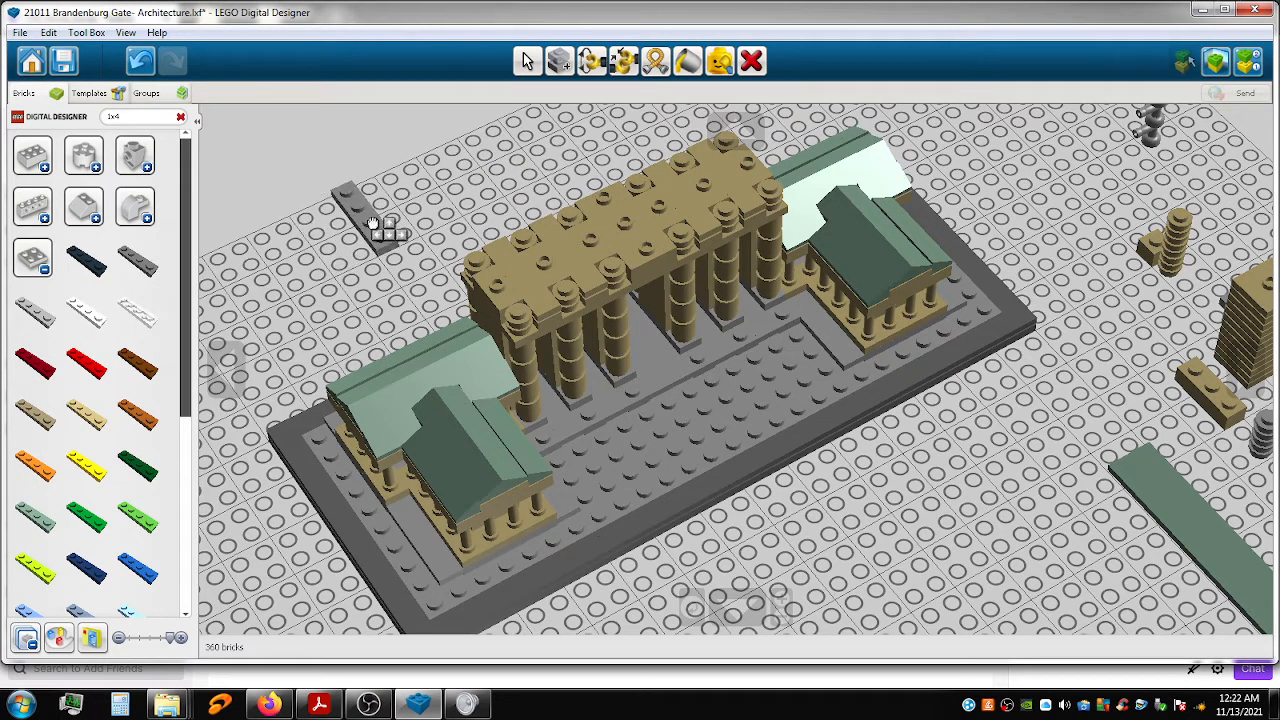
key(Left)
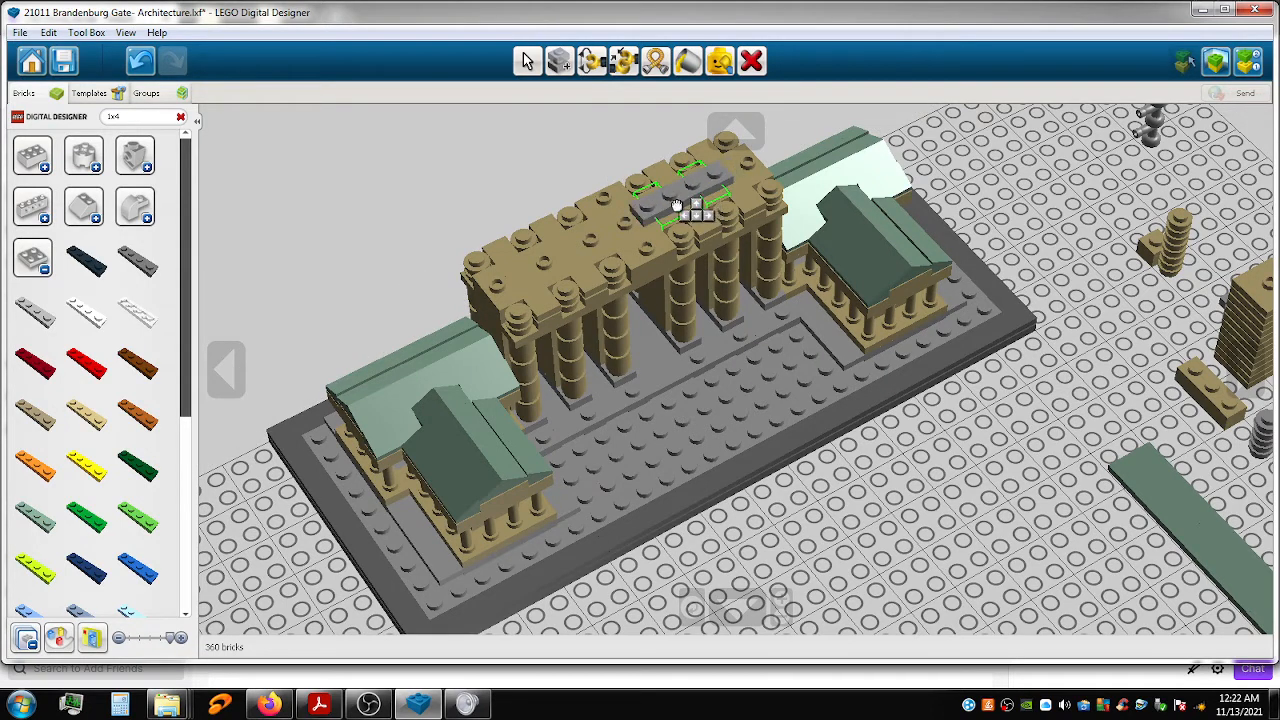
click(676, 205)
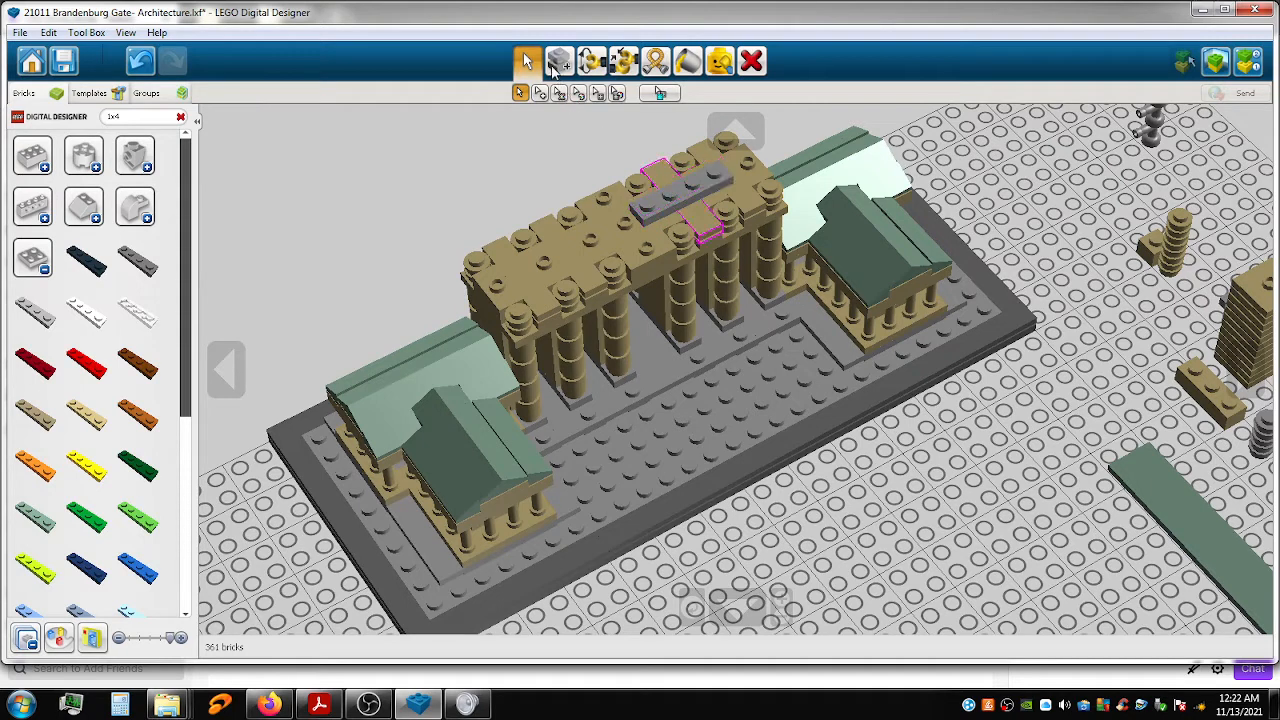
Clone the grey 1x4 plate and place the copy in line on the roof's left half, one stud away from the first.
click(558, 62)
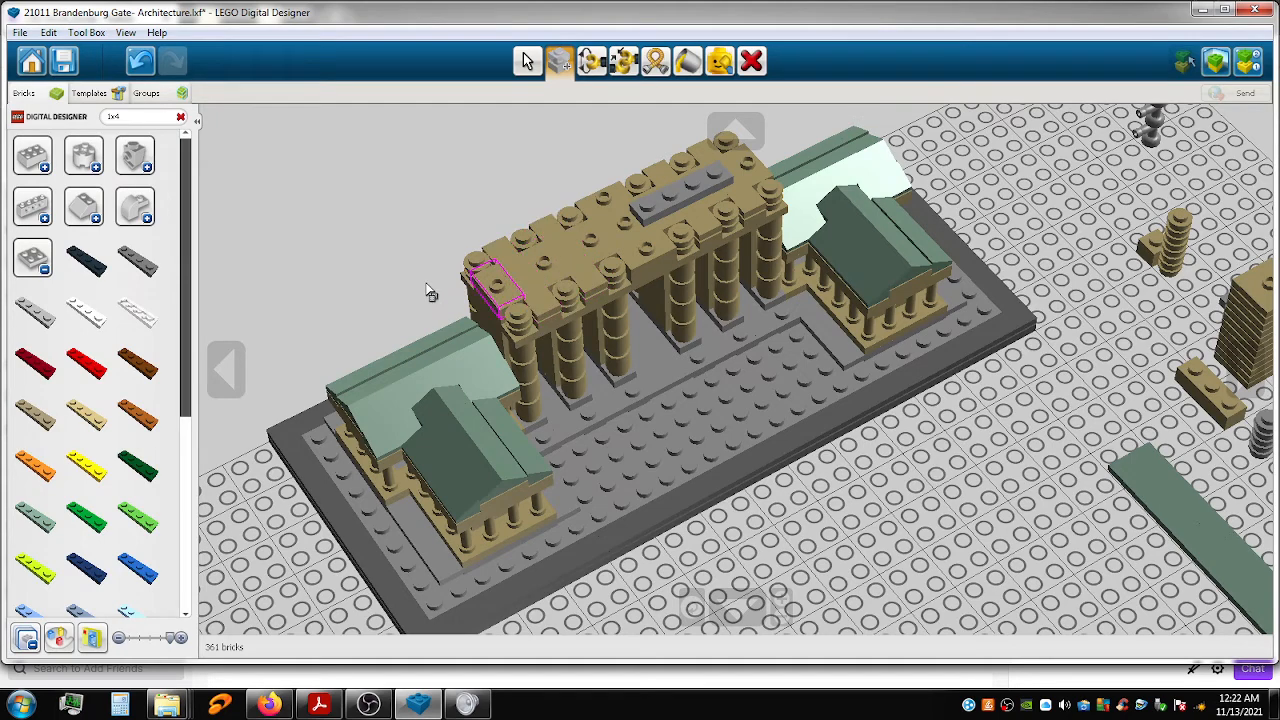
click(662, 216)
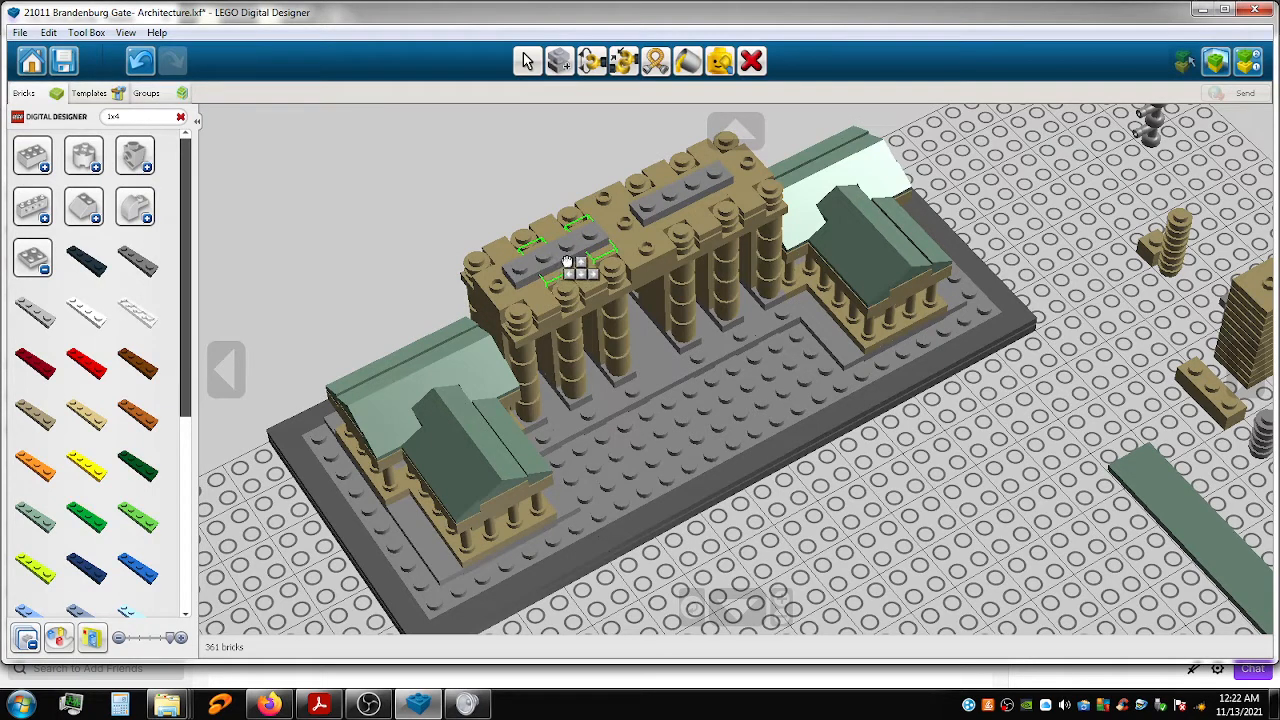
click(582, 258)
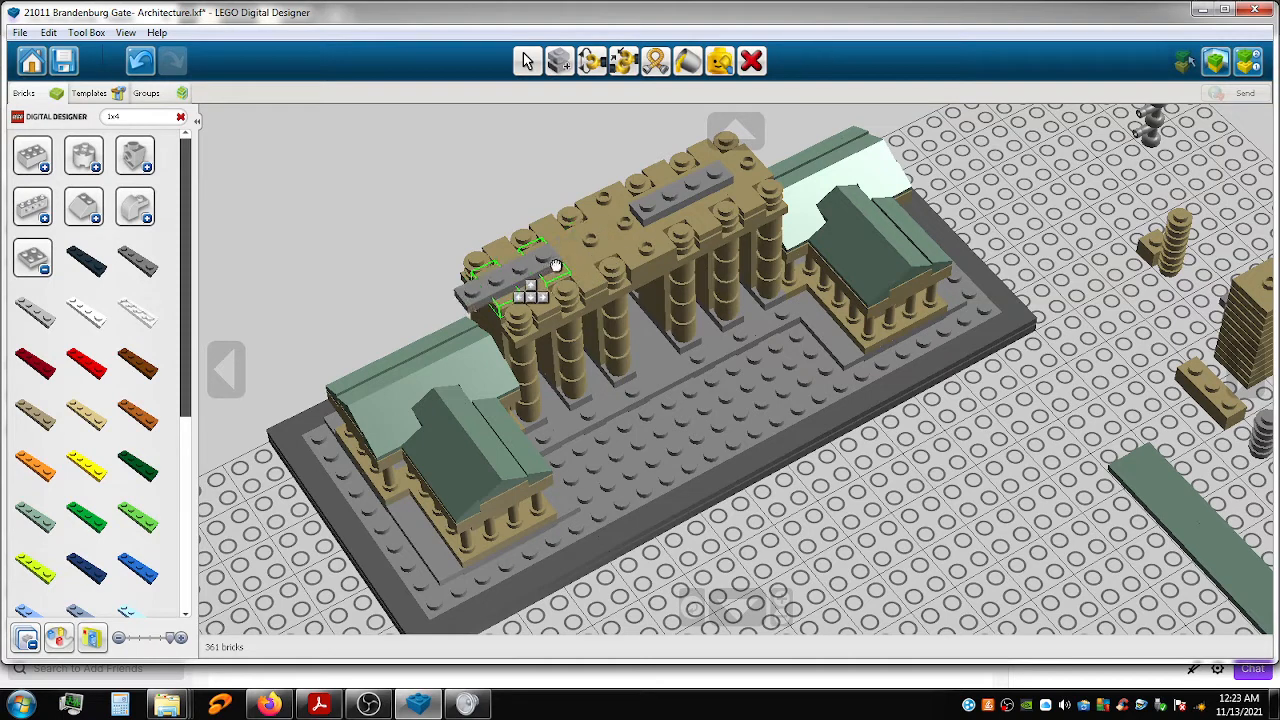
click(576, 258)
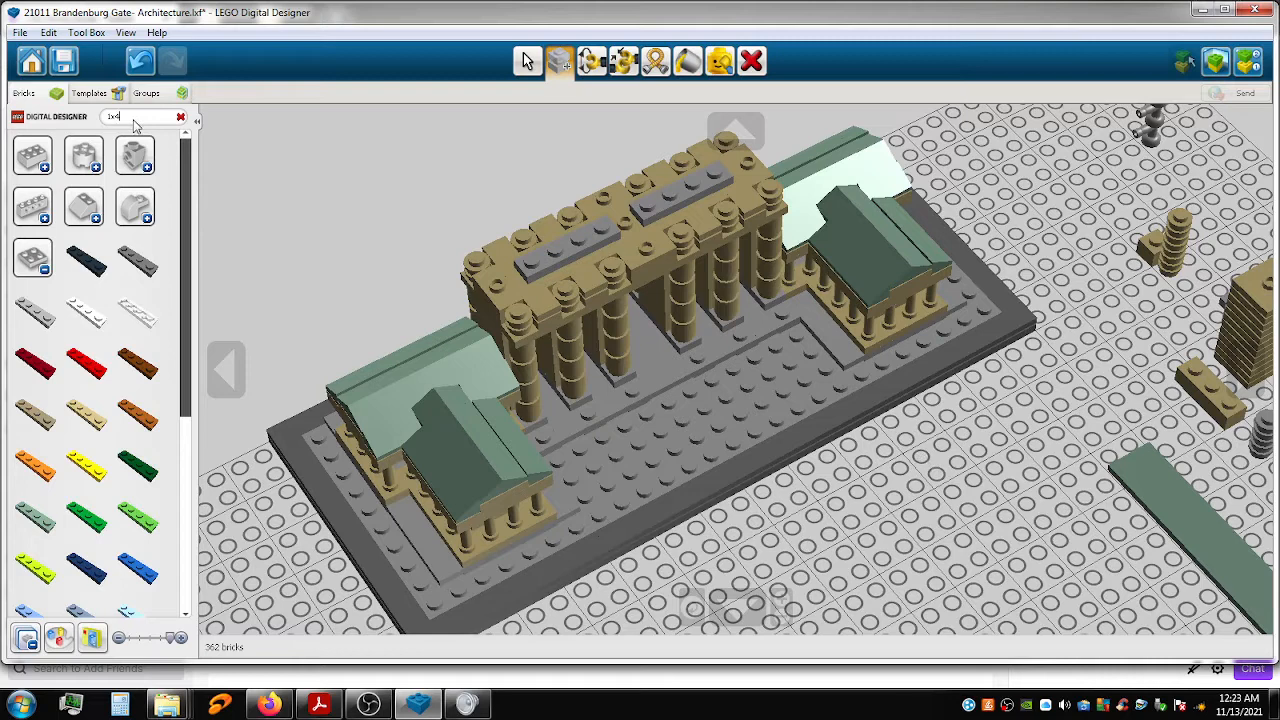
key(BackSpace)
key(BackSpace)
text(4x1)
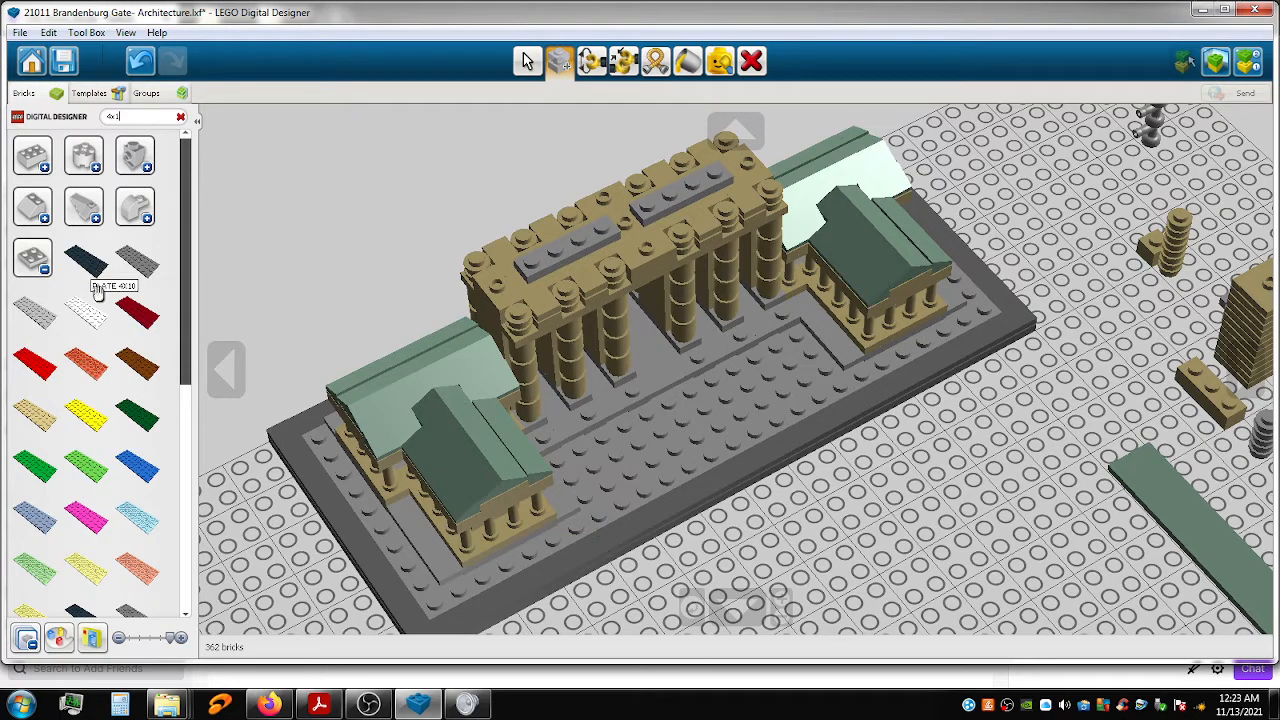
scroll(115, 370, down, 5)
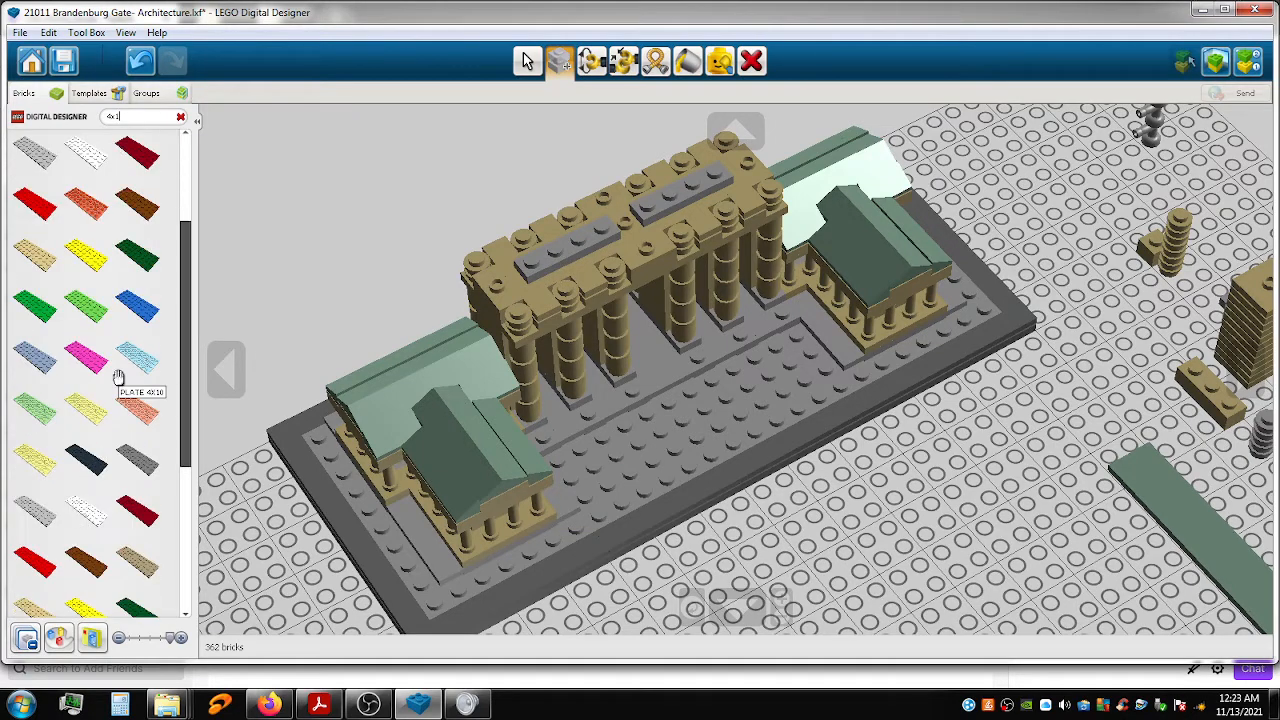
scroll(115, 375, up, 6)
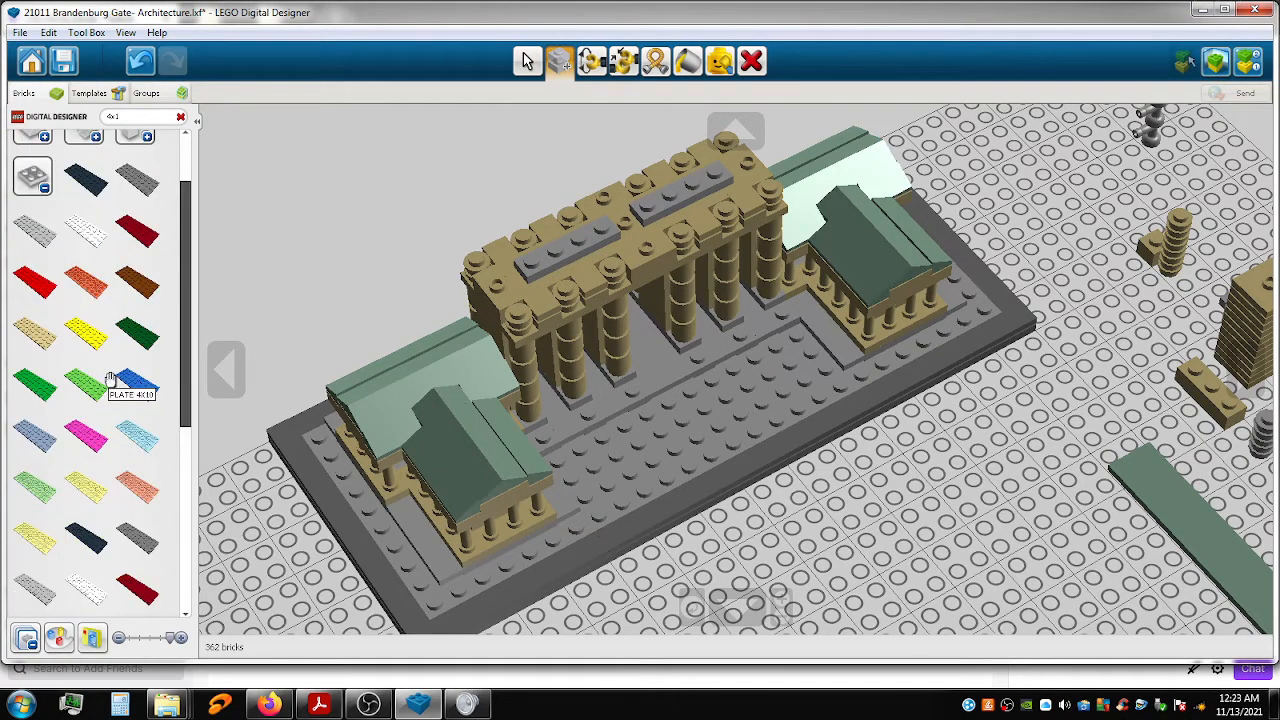
Clear the brick search and place a tan 1x1 flat tile on the roof stud between the two grey plates.
click(180, 117)
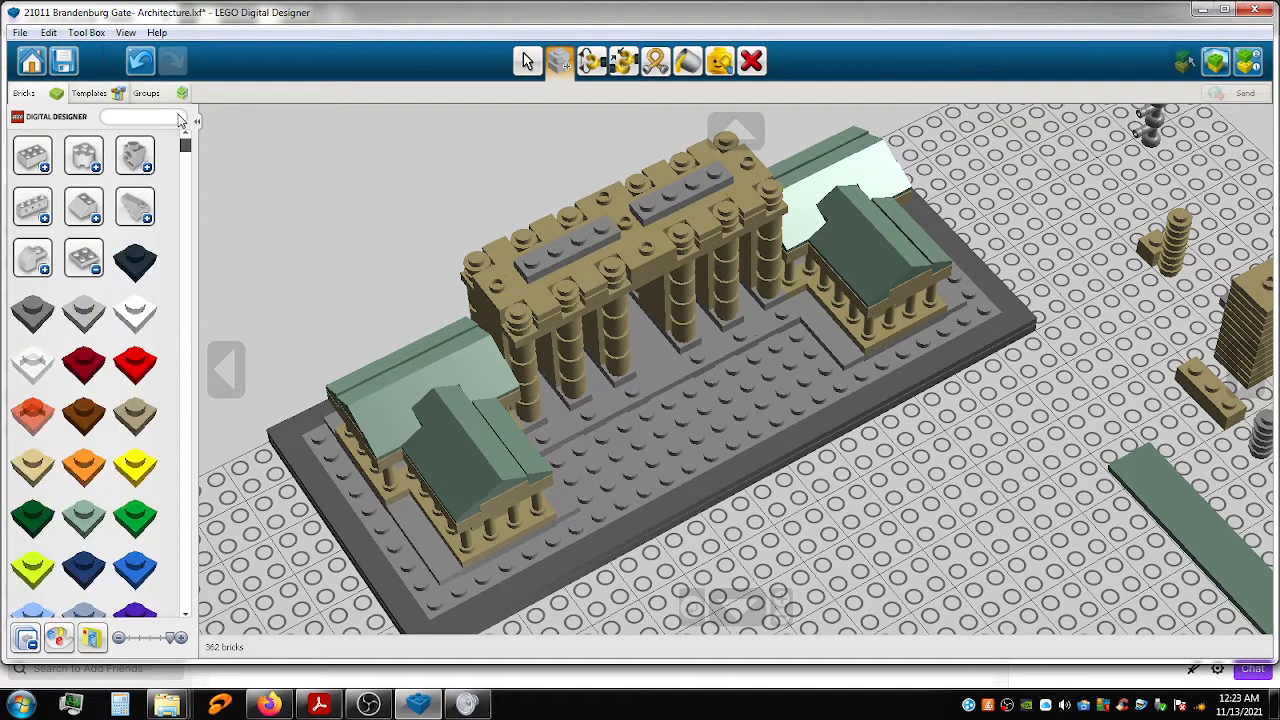
click(97, 268)
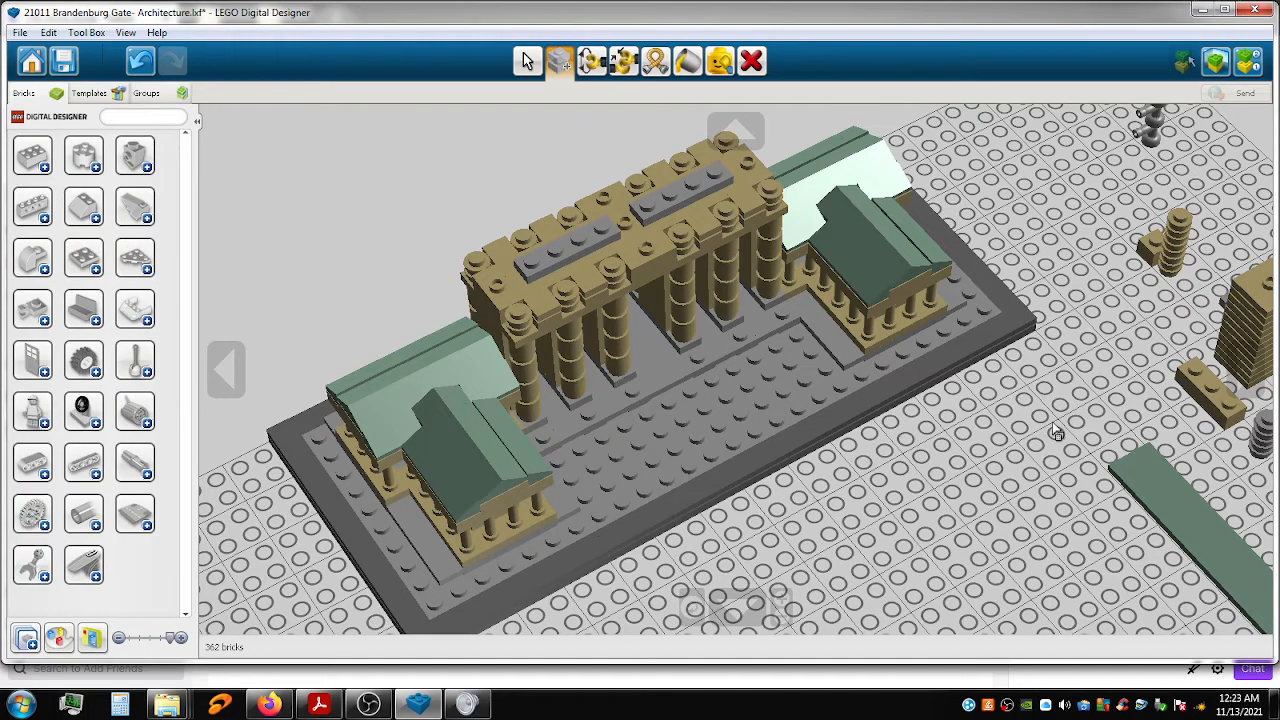
shift+right_drag(1023, 413, 970, 453)
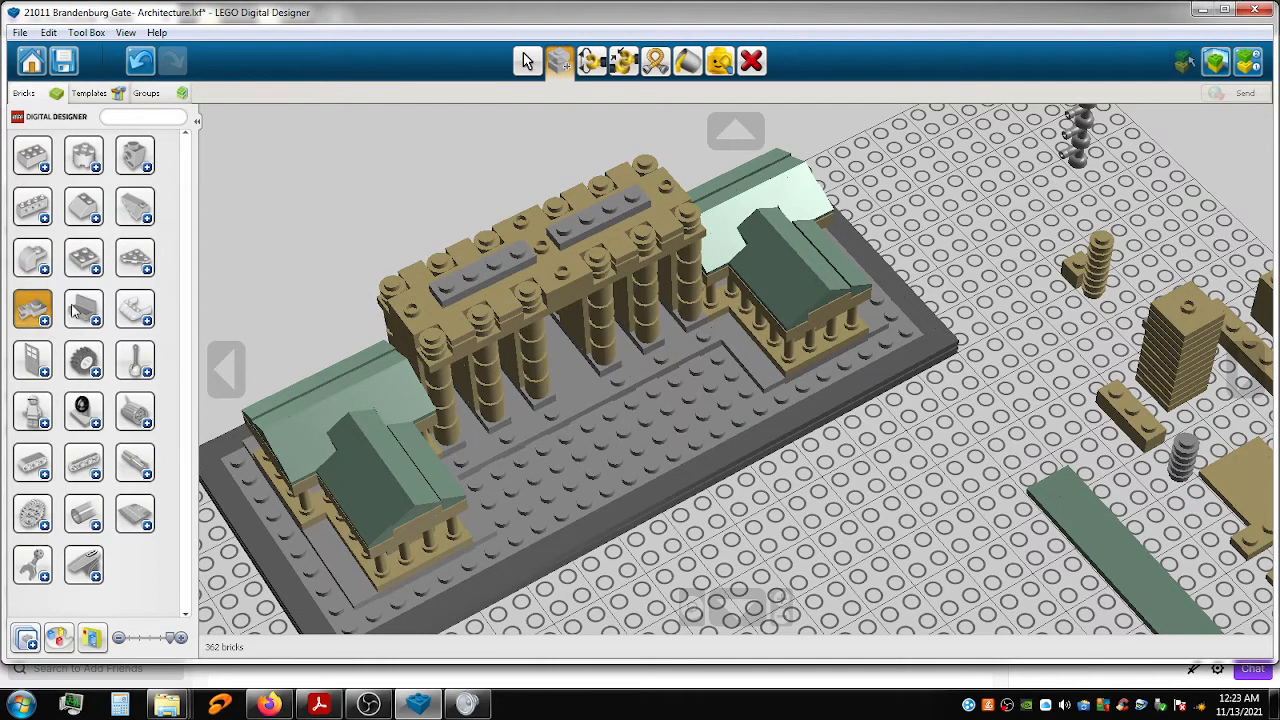
click(40, 318)
click(137, 462)
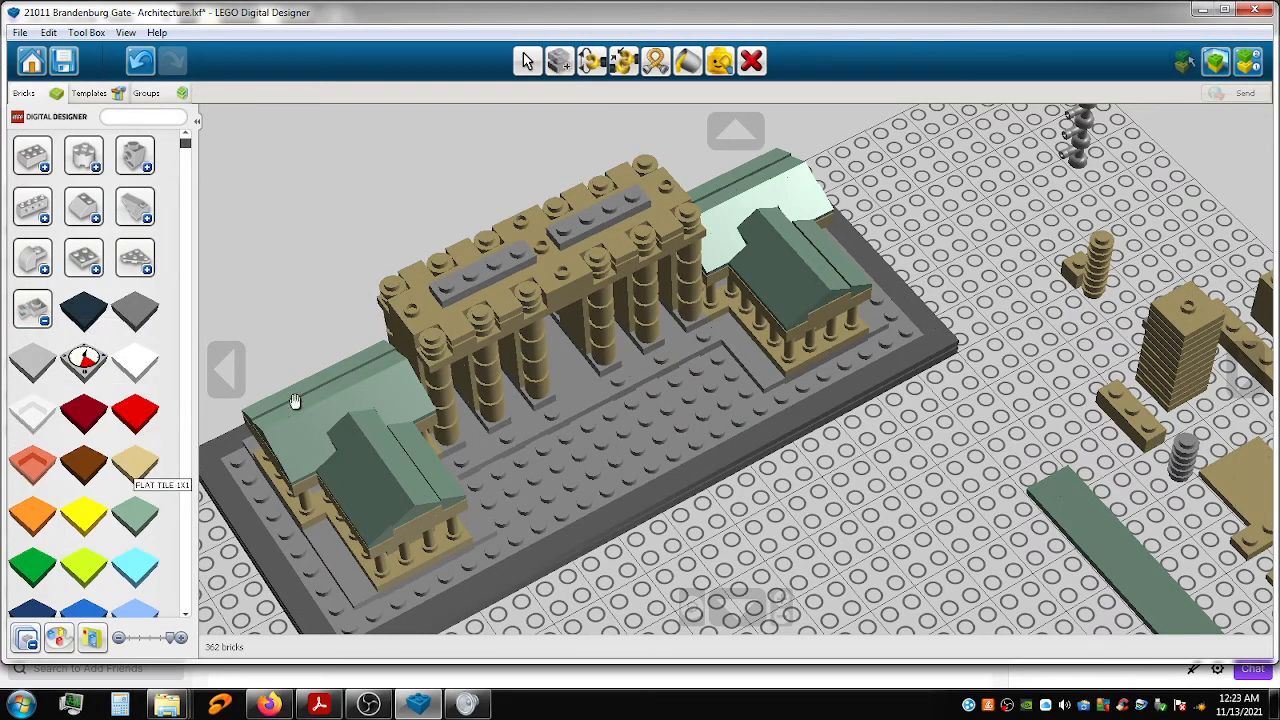
click(540, 244)
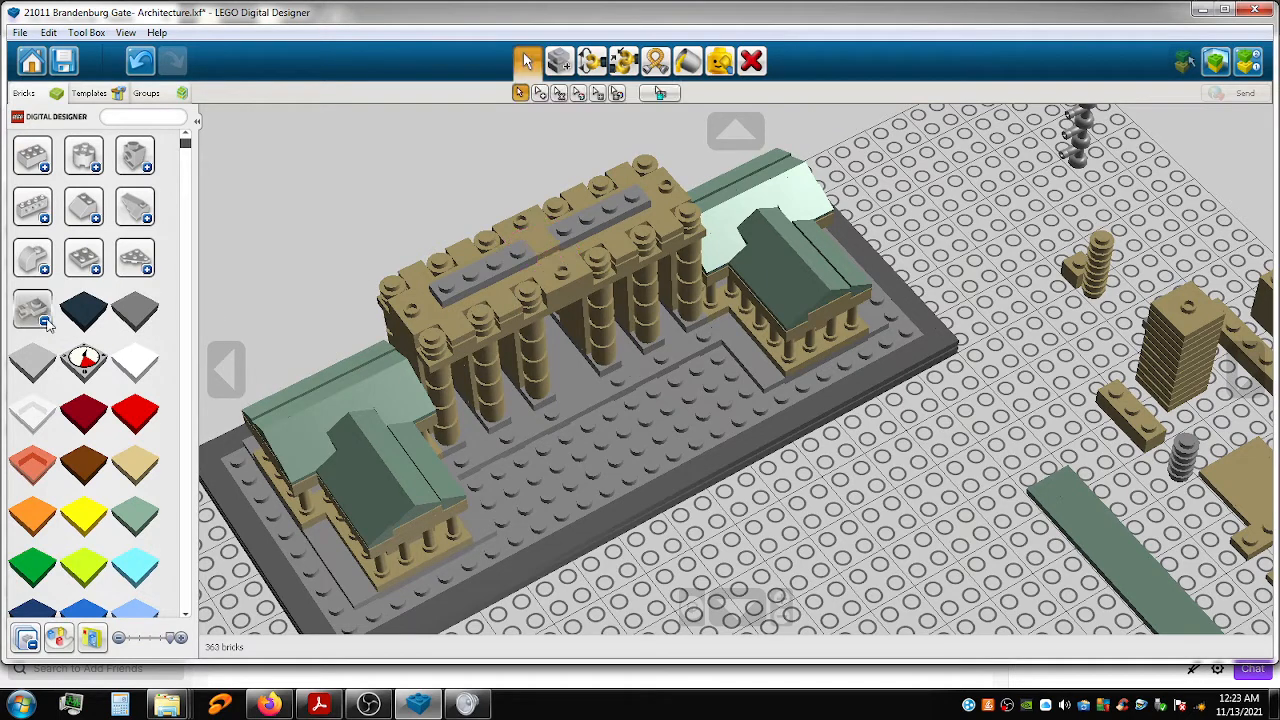
click(44, 320)
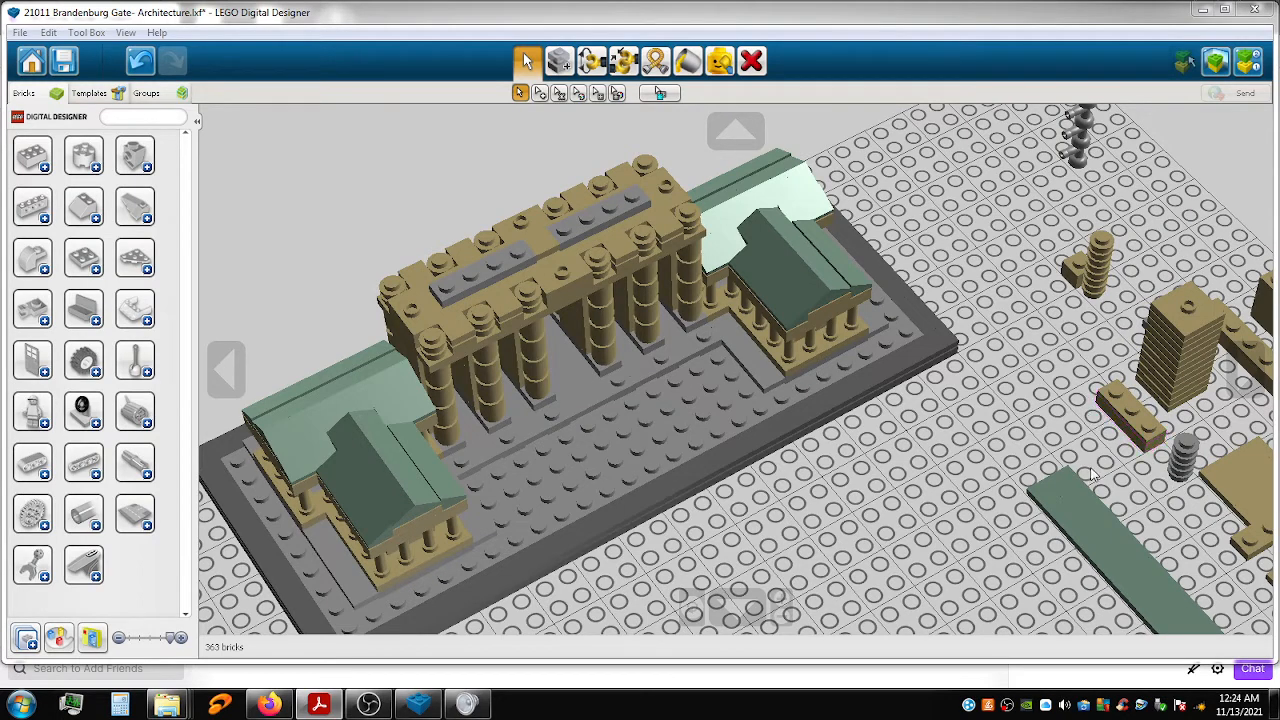
Delete one tan 1x1 flat tile from the spare parts beside the model.
click(989, 450)
shift+right_drag(948, 426, 928, 414)
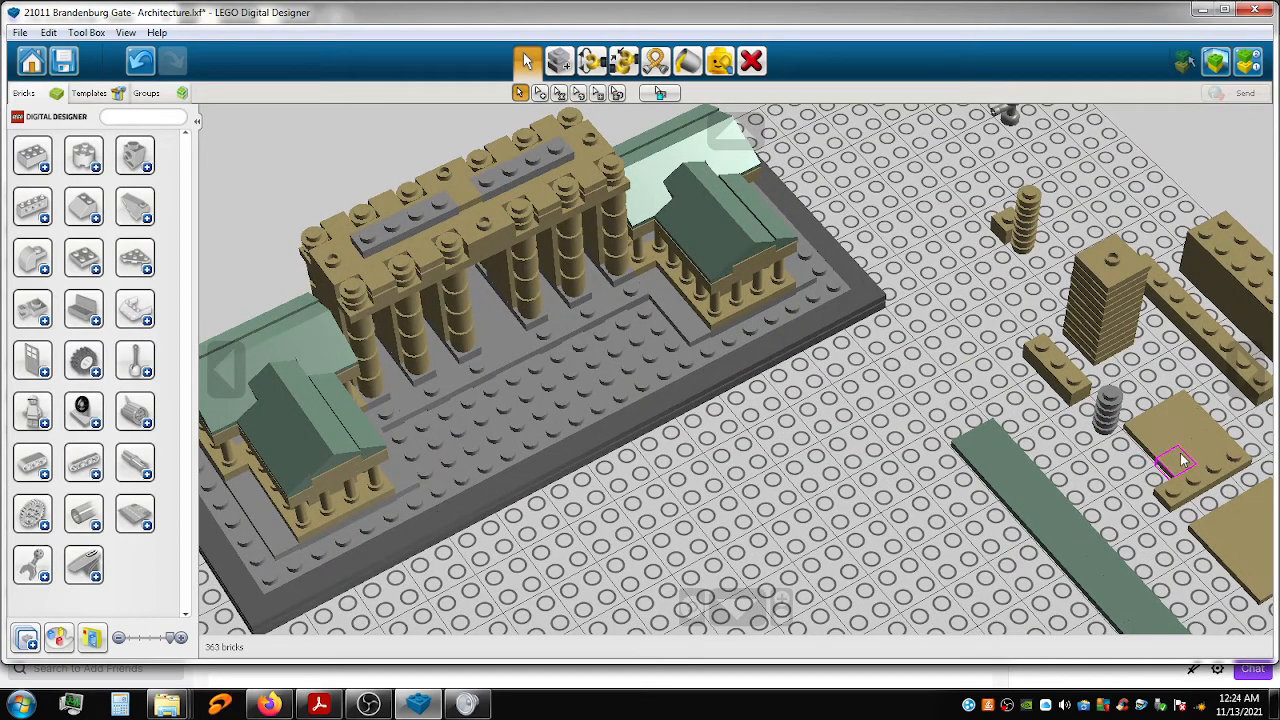
click(1125, 452)
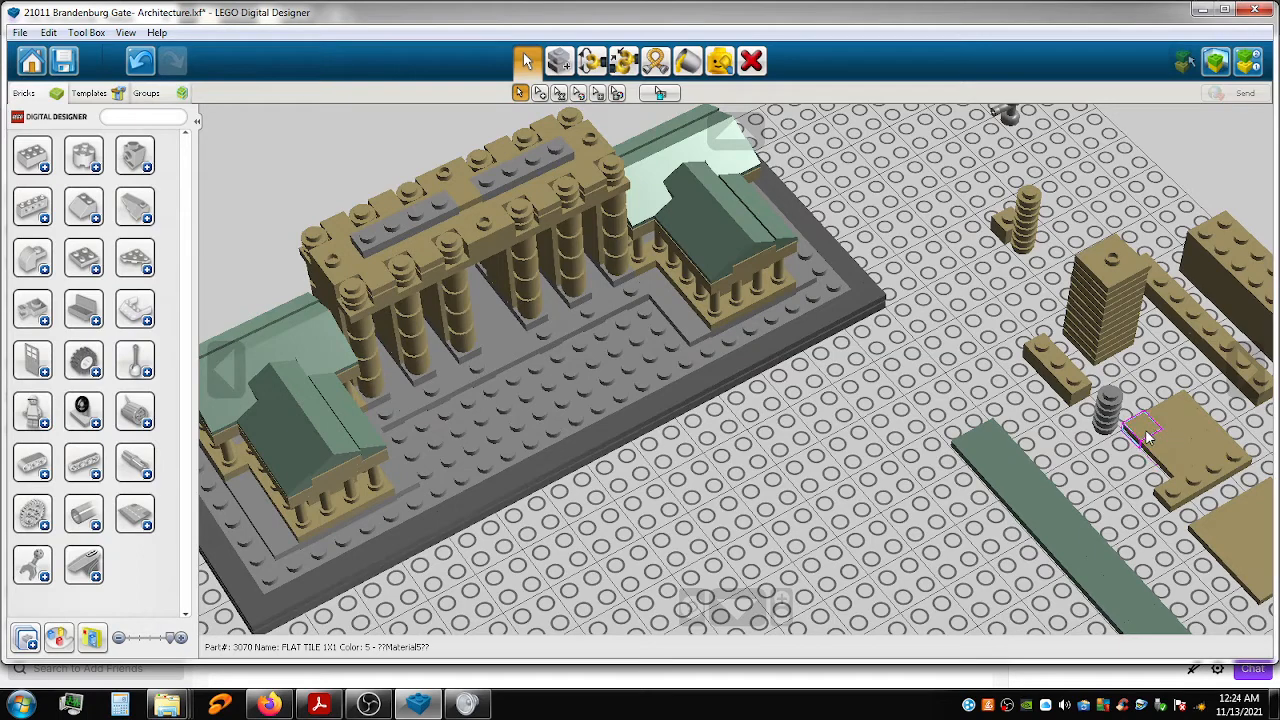
key(Delete)
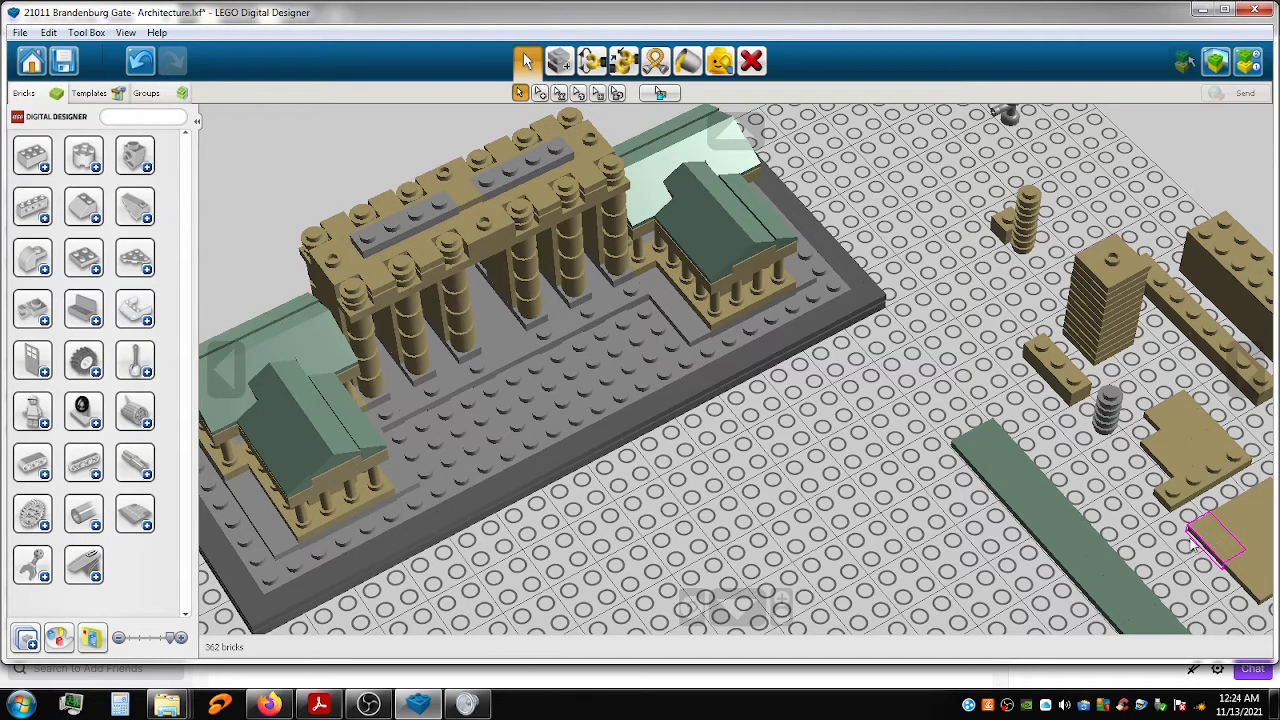
Move two tan 1x2 flat tiles from the spare parts onto the centre of the gate roof, behind and in front of the 1x1 tile.
shift+right_drag(1072, 534, 1039, 547)
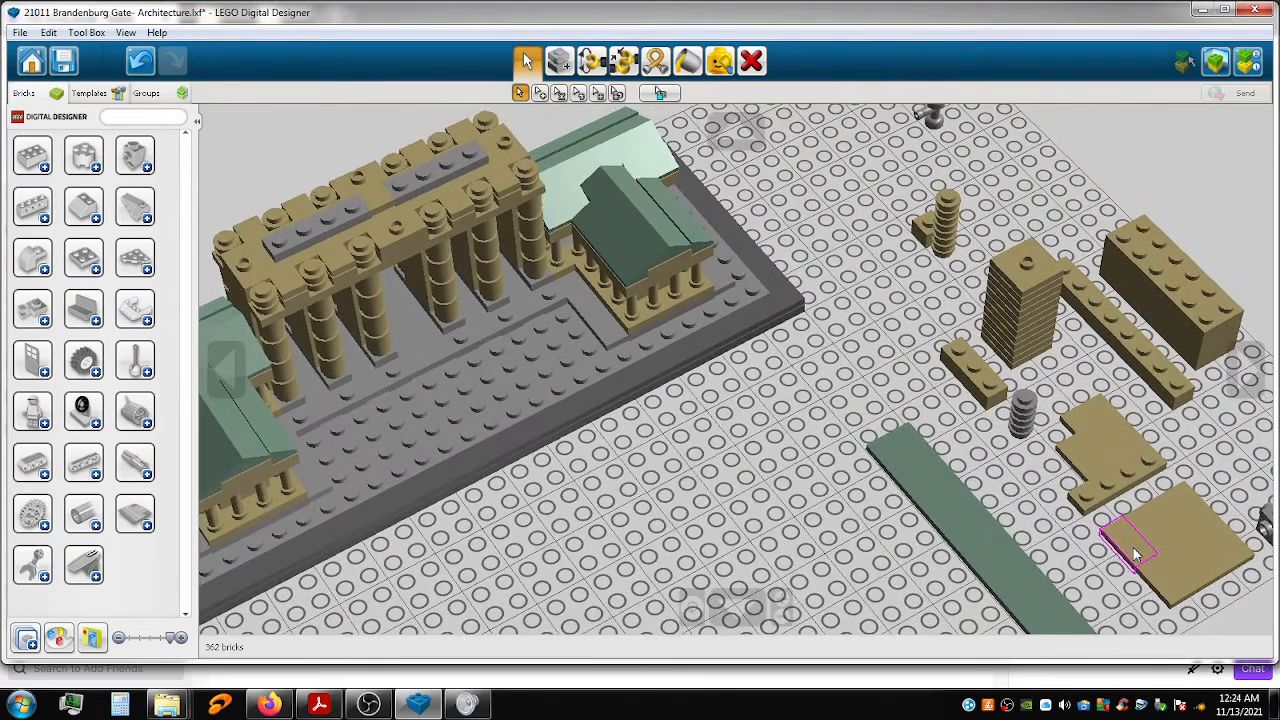
click(1095, 546)
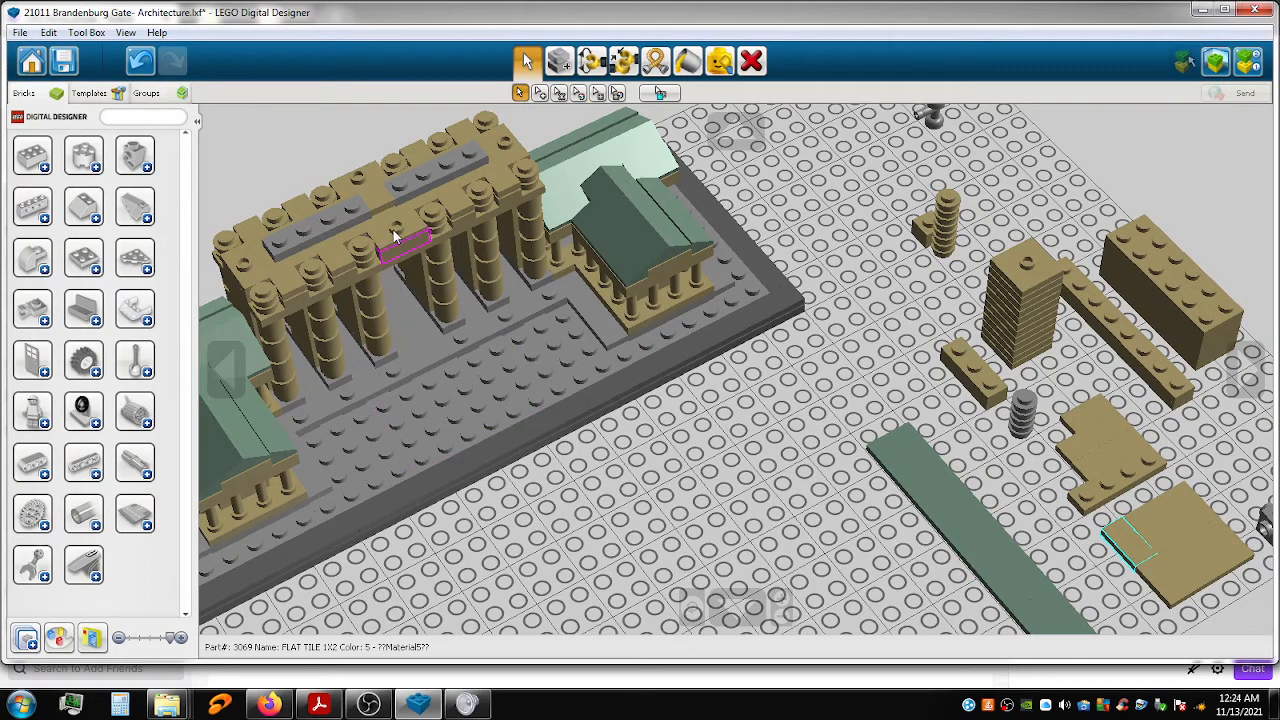
drag(1138, 548, 360, 172)
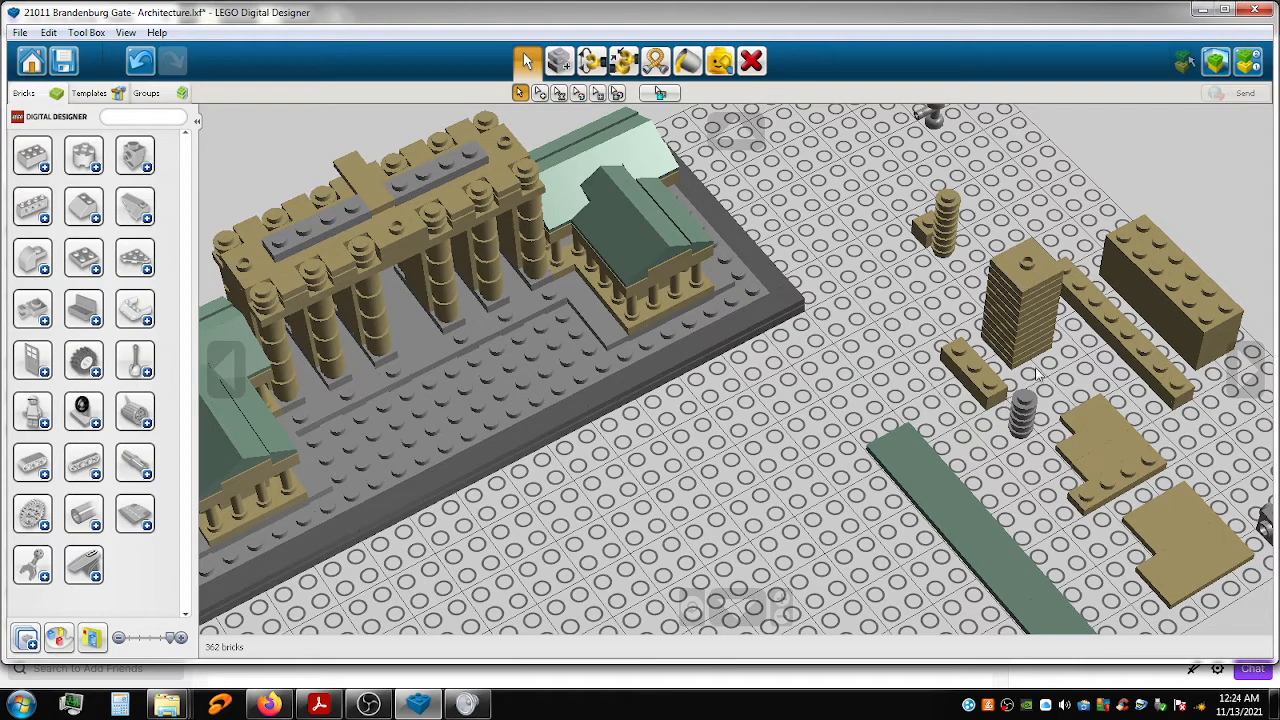
mouse_move(1071, 443)
mouse_down()
mouse_move(1086, 449)
mouse_move(1010, 478)
mouse_move(1078, 452)
mouse_up()
drag(1168, 581, 395, 226)
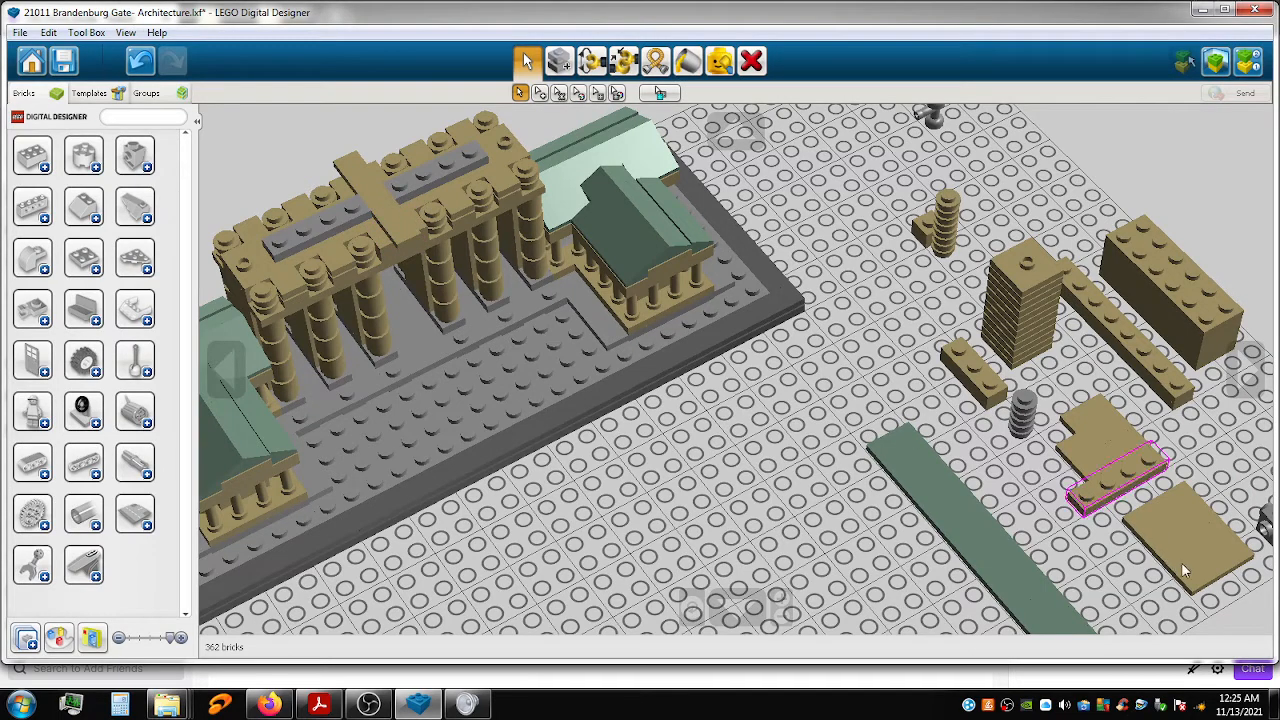
Move two tan flat tiles from the spare parts onto the gate roof, one at each end of the grey plate row.
drag(1188, 575, 503, 145)
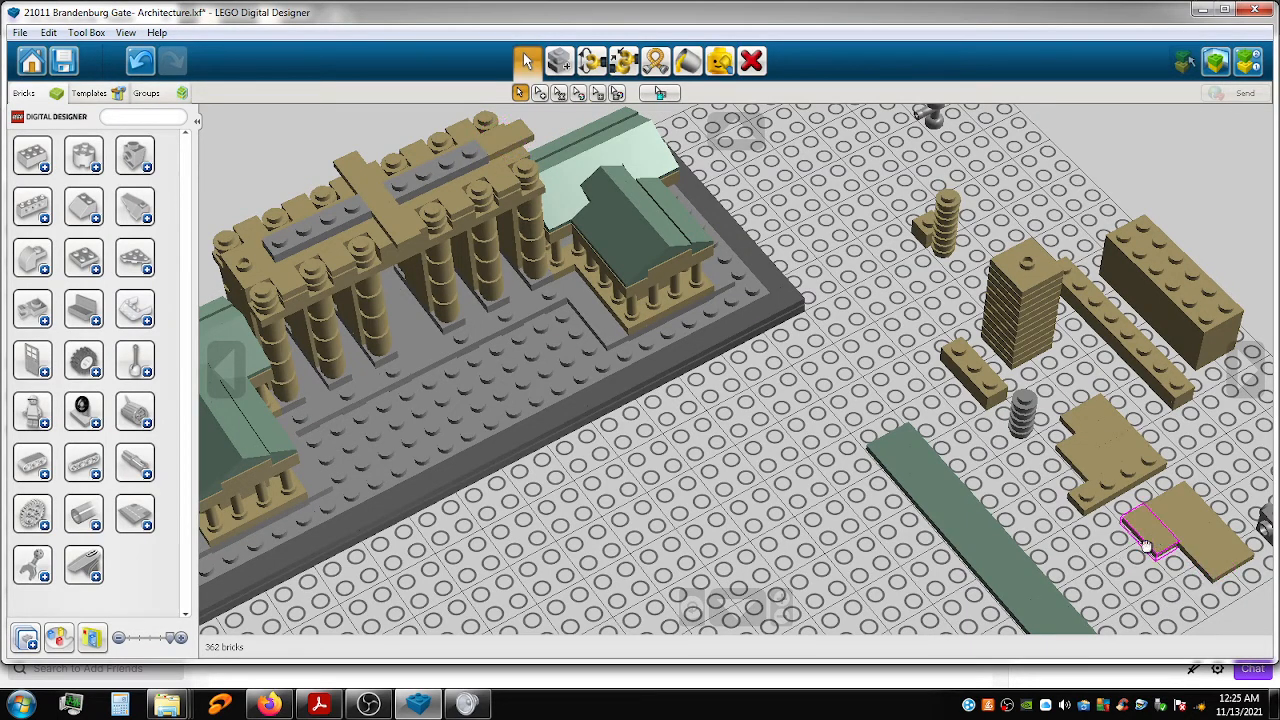
drag(1150, 546, 252, 281)
click(287, 314)
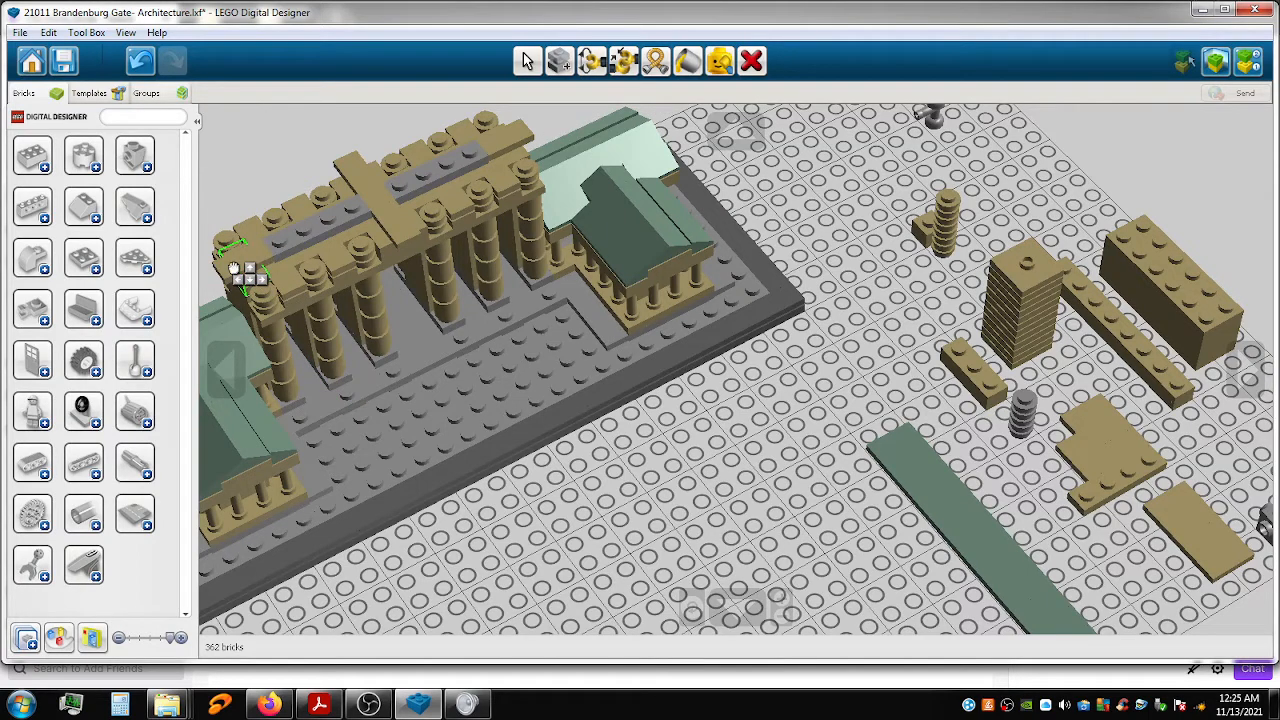
click(527, 61)
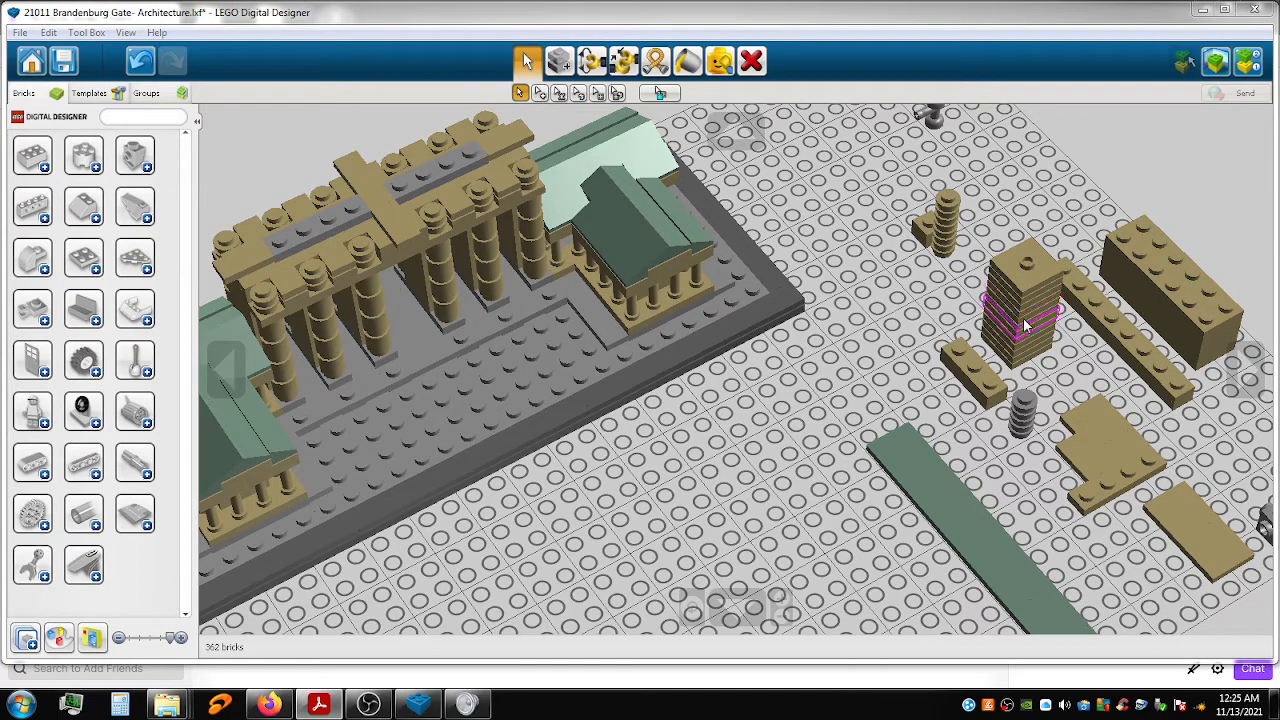
Place three tan 2x2 single-stud plates from the spare stack side by side along the rear edge of the roof's right half.
click(1034, 270)
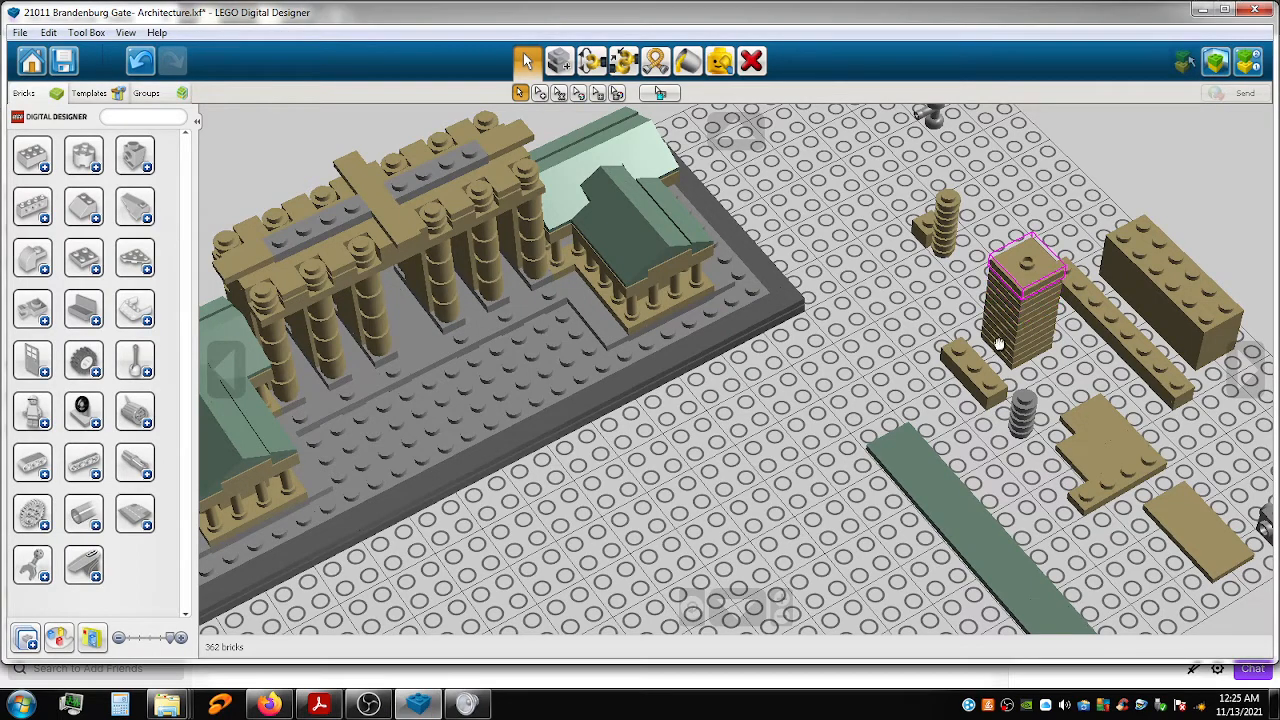
click(960, 364)
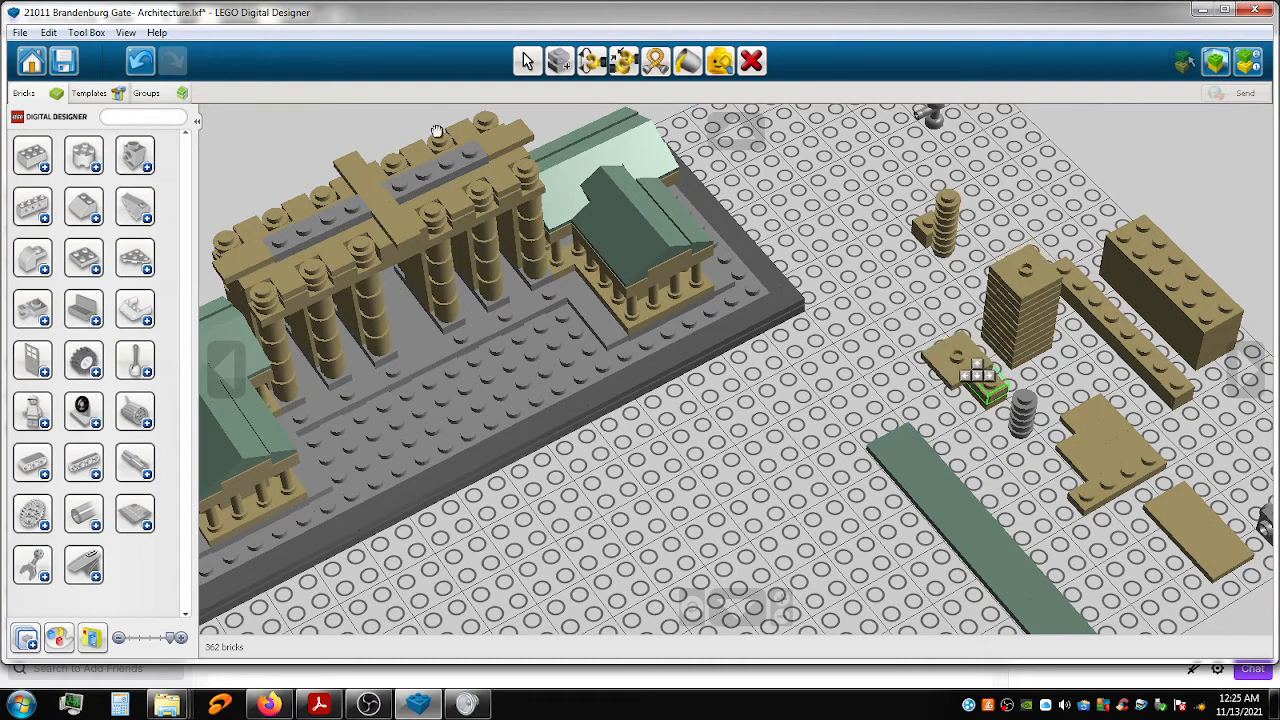
click(396, 164)
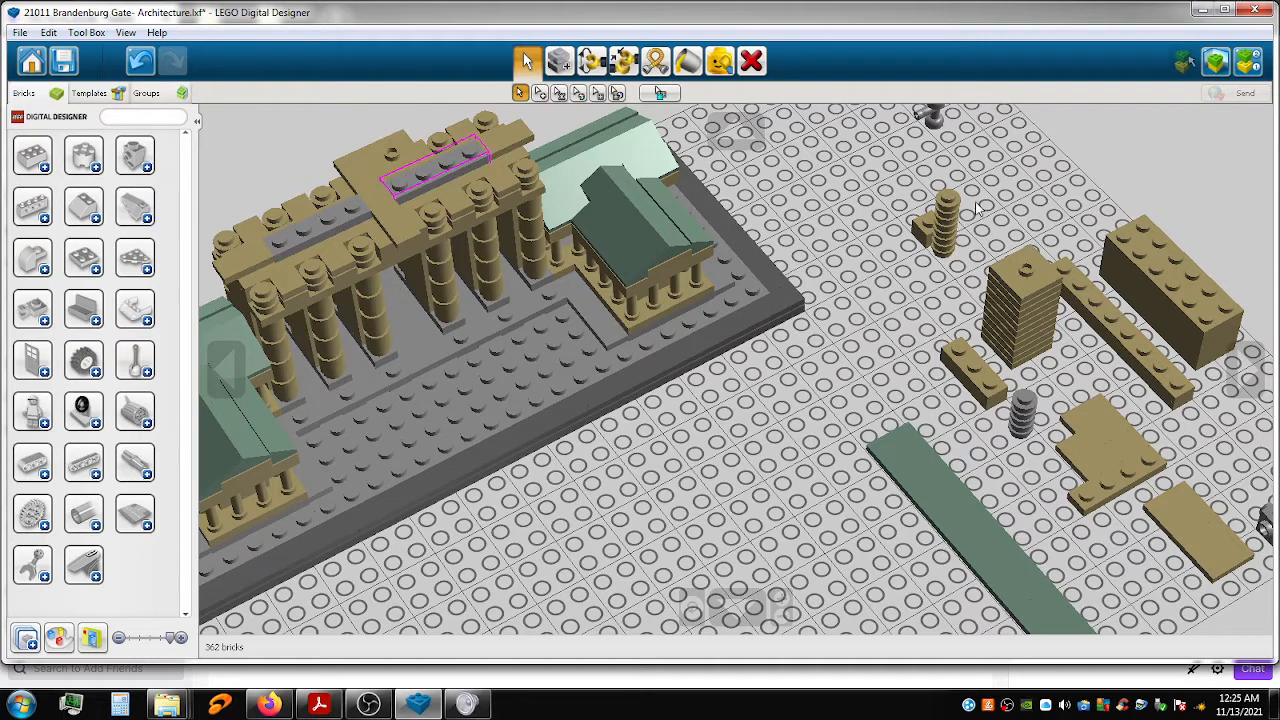
click(987, 305)
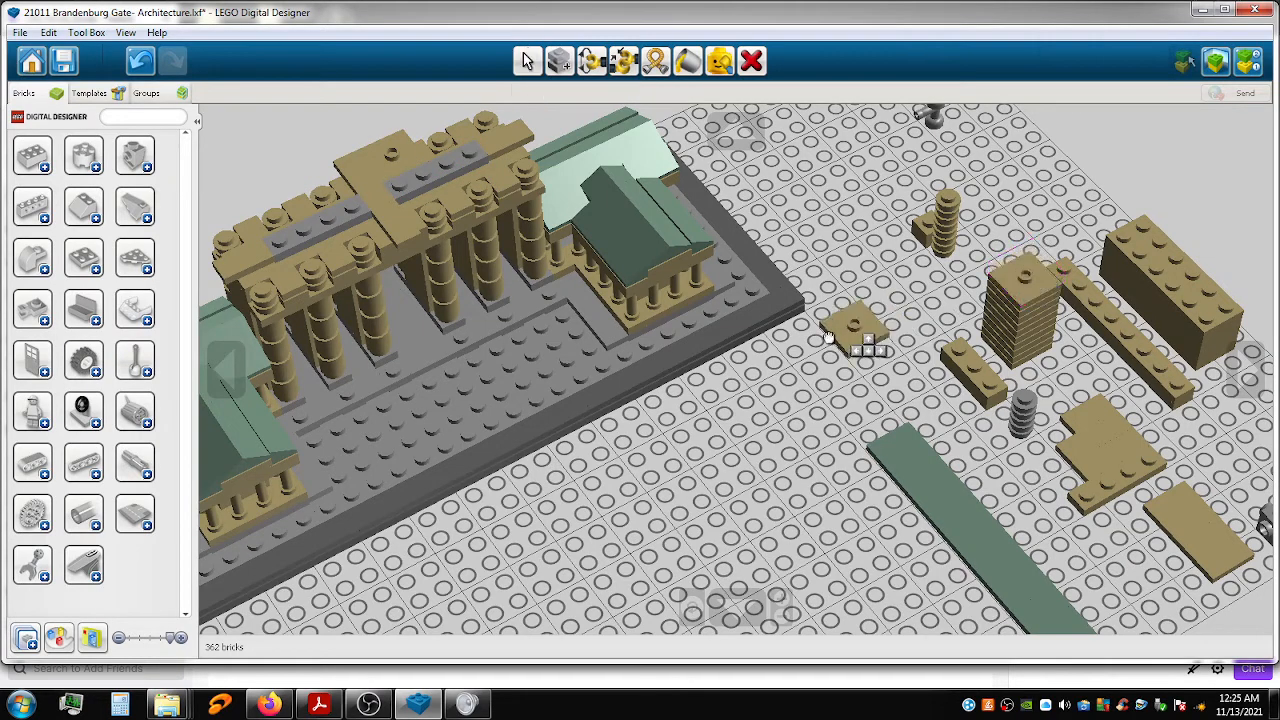
click(838, 340)
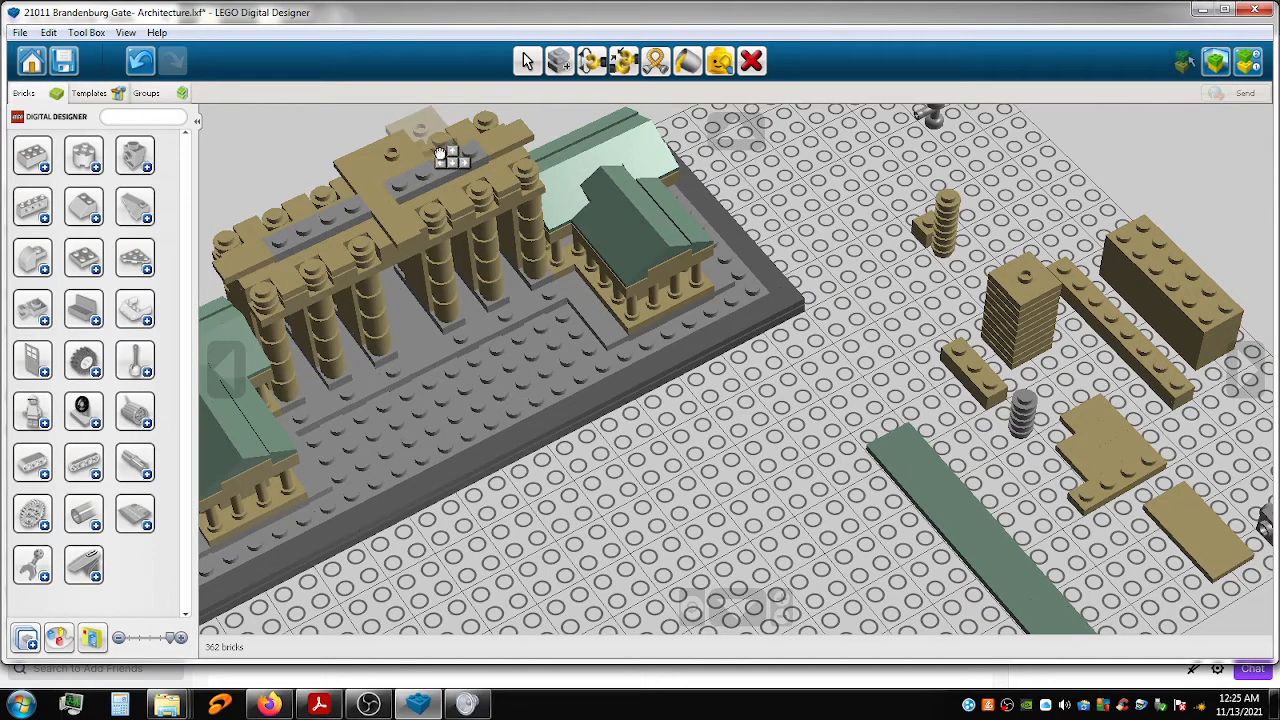
click(445, 143)
click(1005, 288)
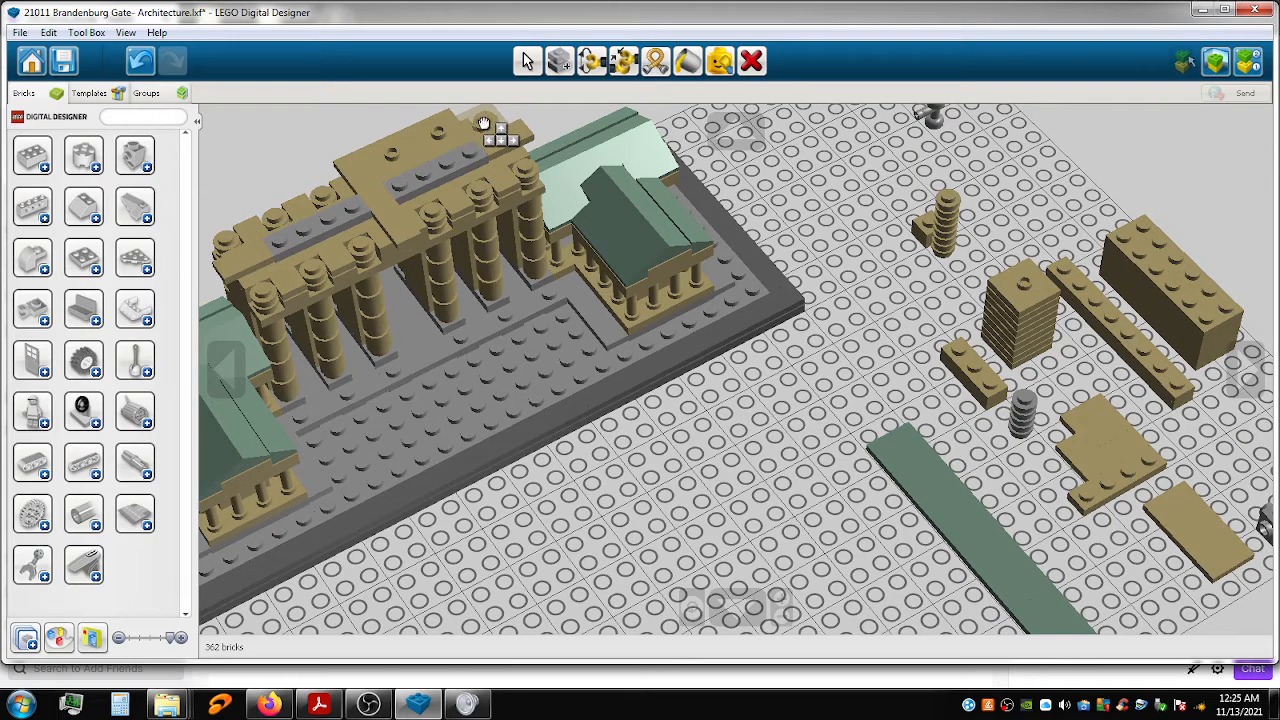
click(483, 121)
Place three tan 2x2 single-stud plates on the column caps along the front edge of the roof's right half.
click(1026, 292)
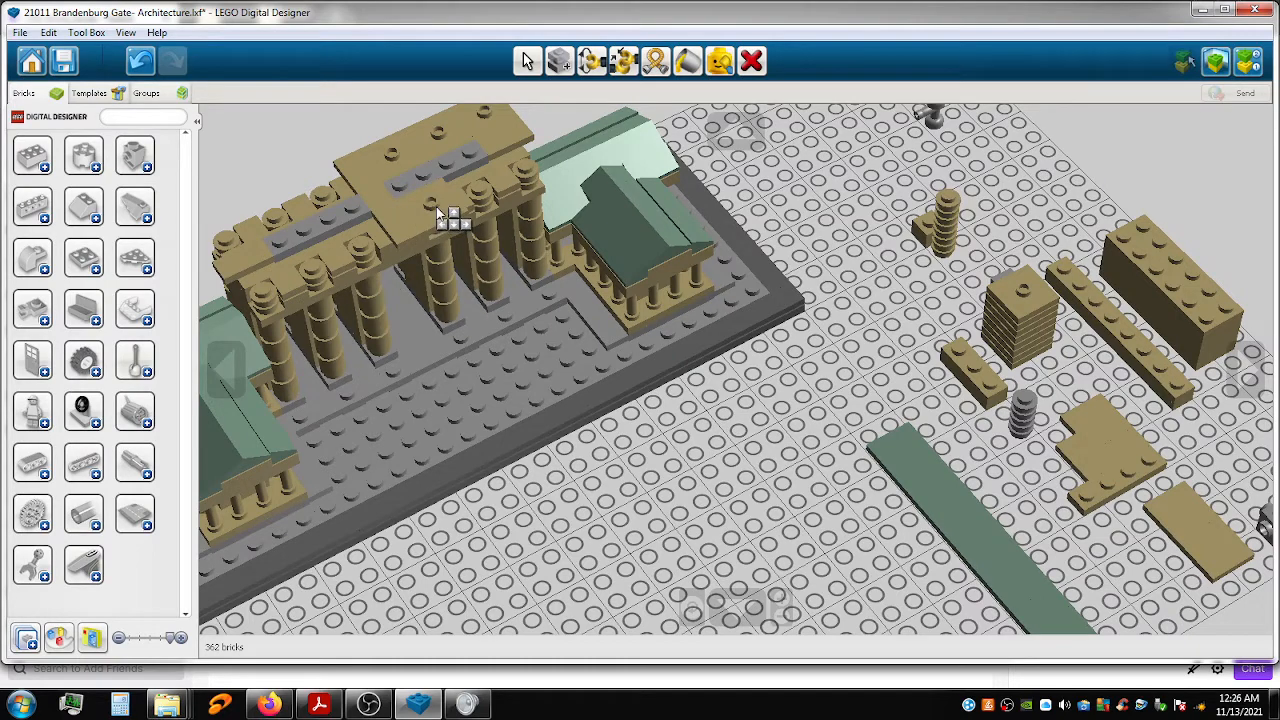
key(v)
click(1029, 298)
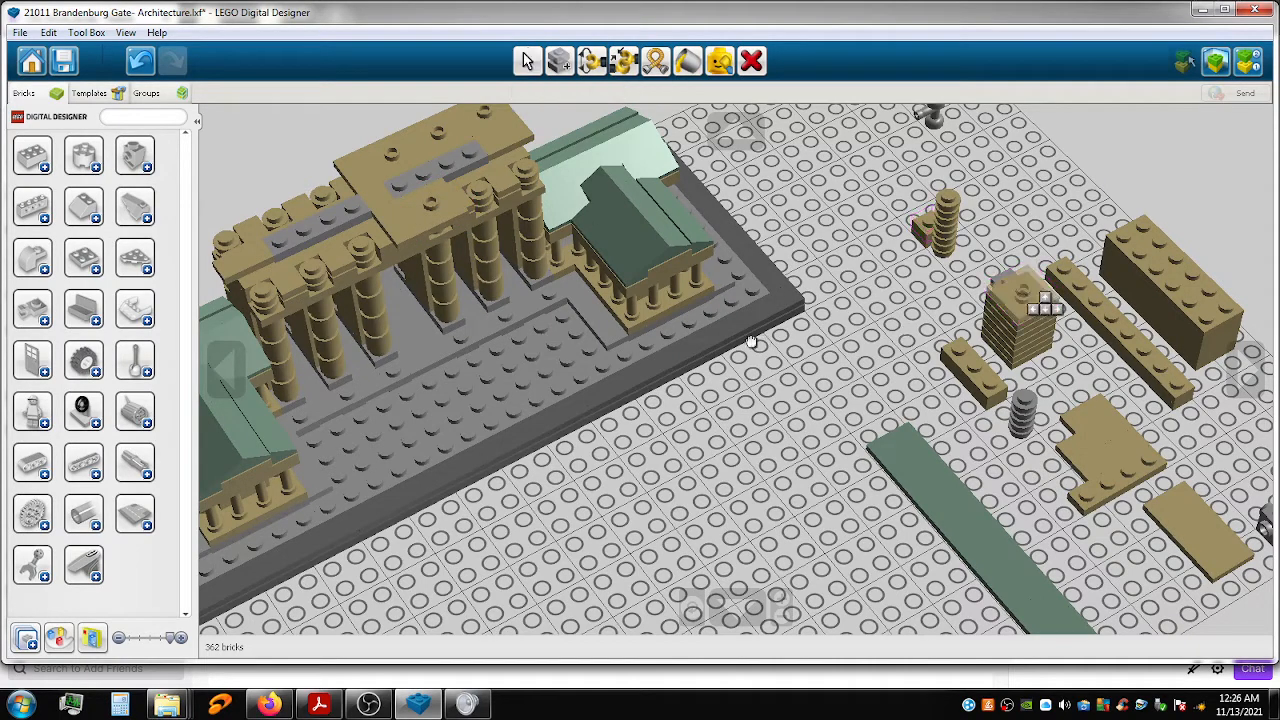
click(484, 188)
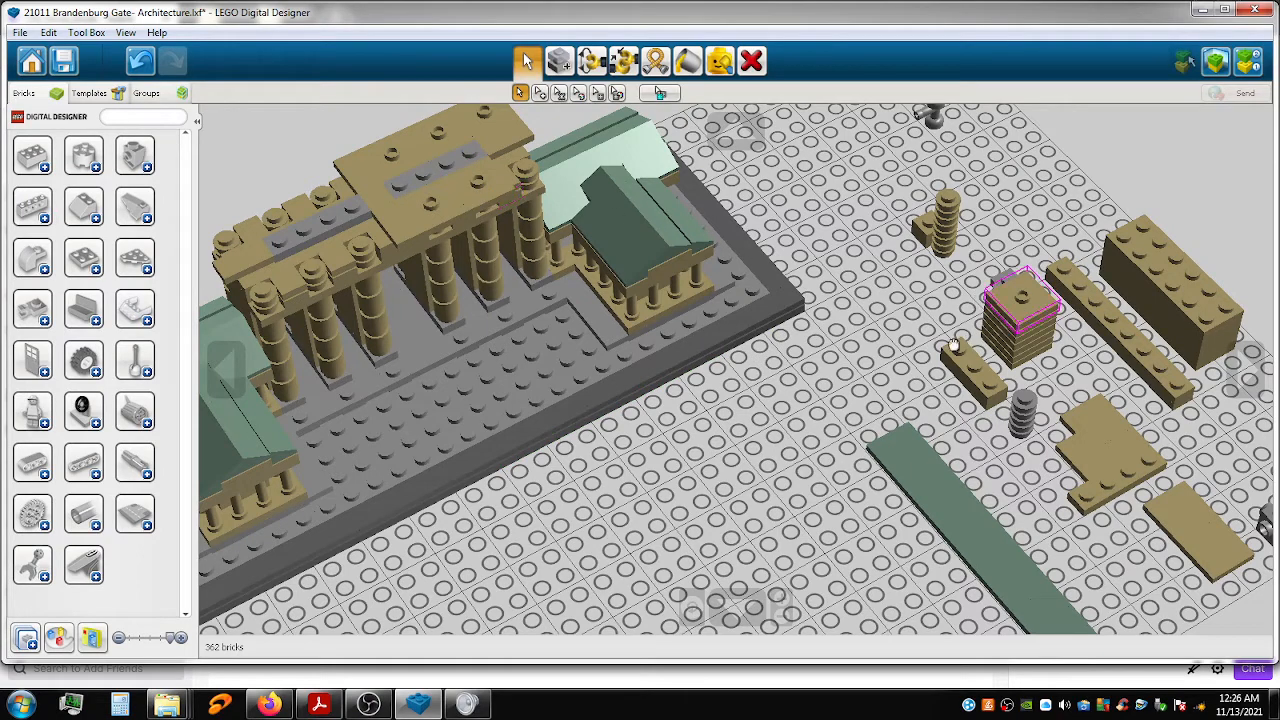
click(1029, 308)
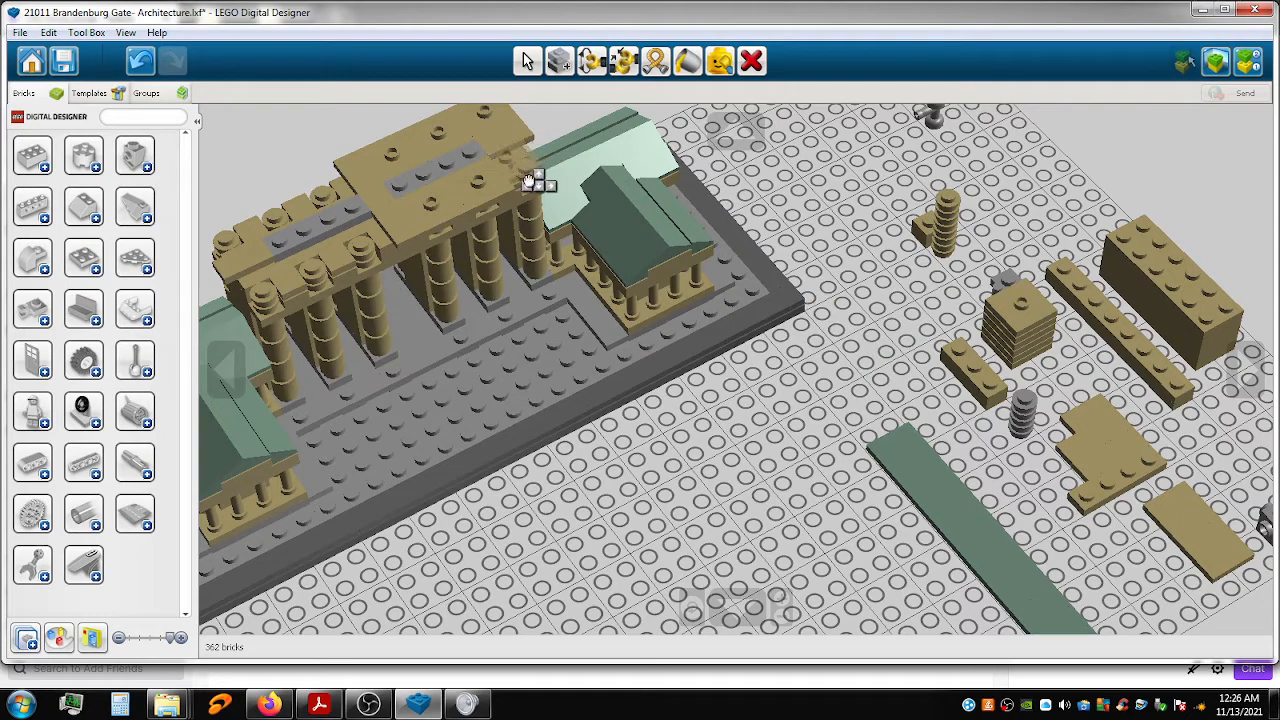
click(533, 180)
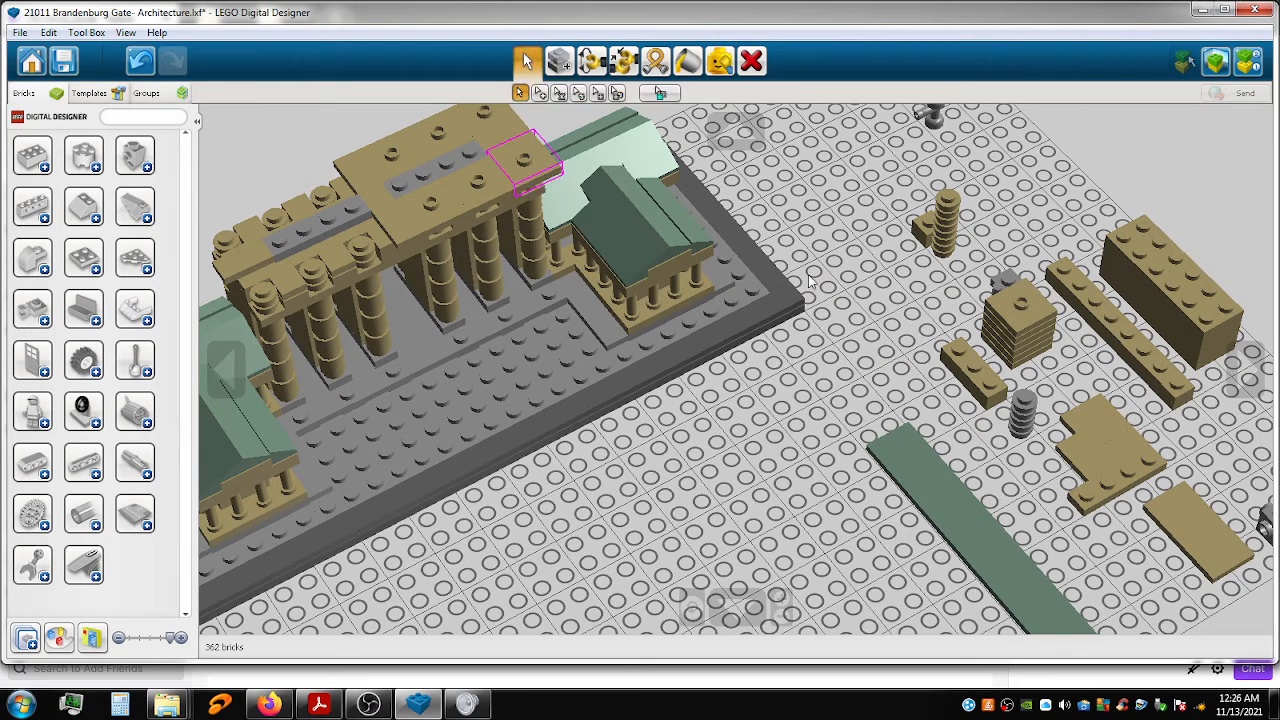
Place three tan 2x2 single-stud plates along the rear edge of the roof's left half, continuing the existing row to the corner.
click(1029, 311)
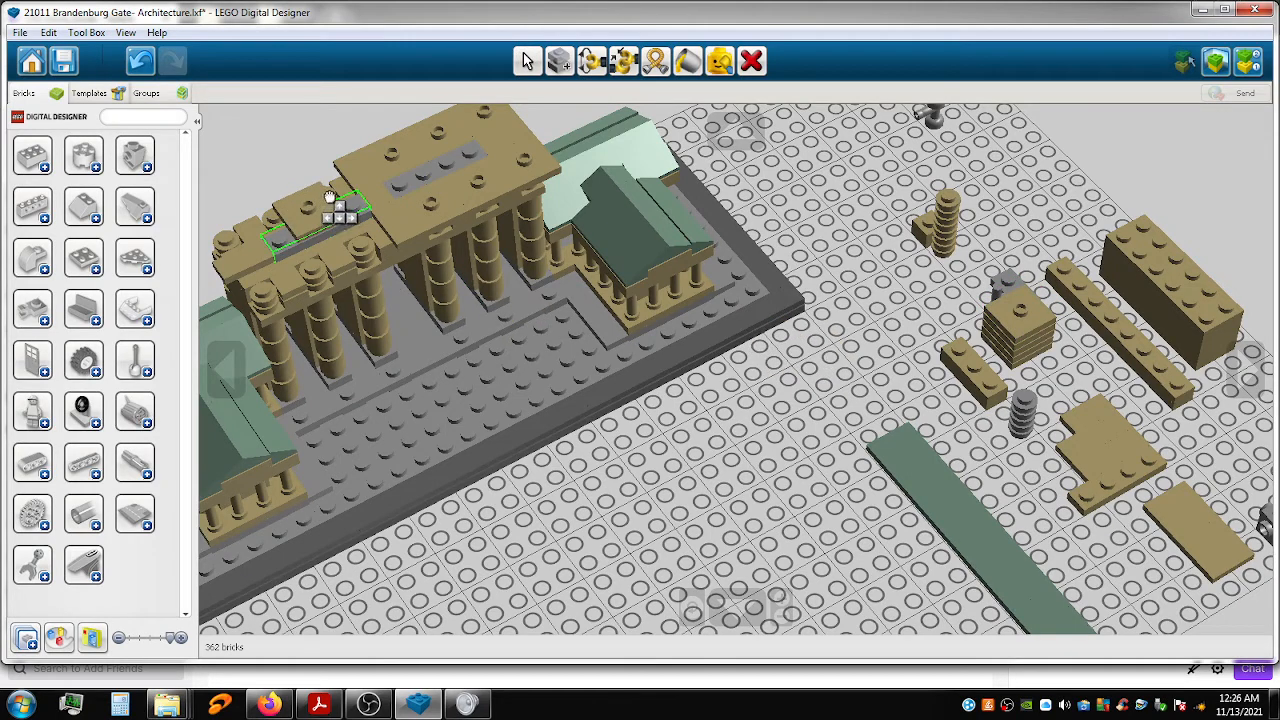
click(330, 196)
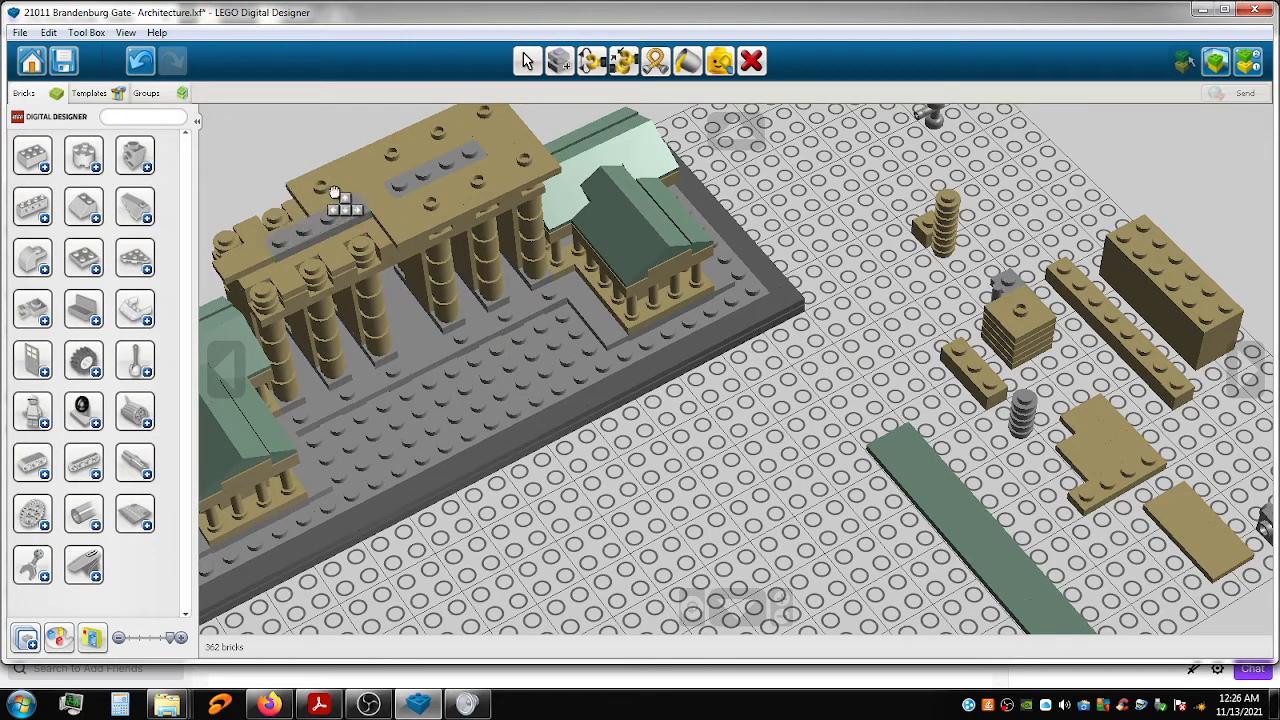
click(1000, 330)
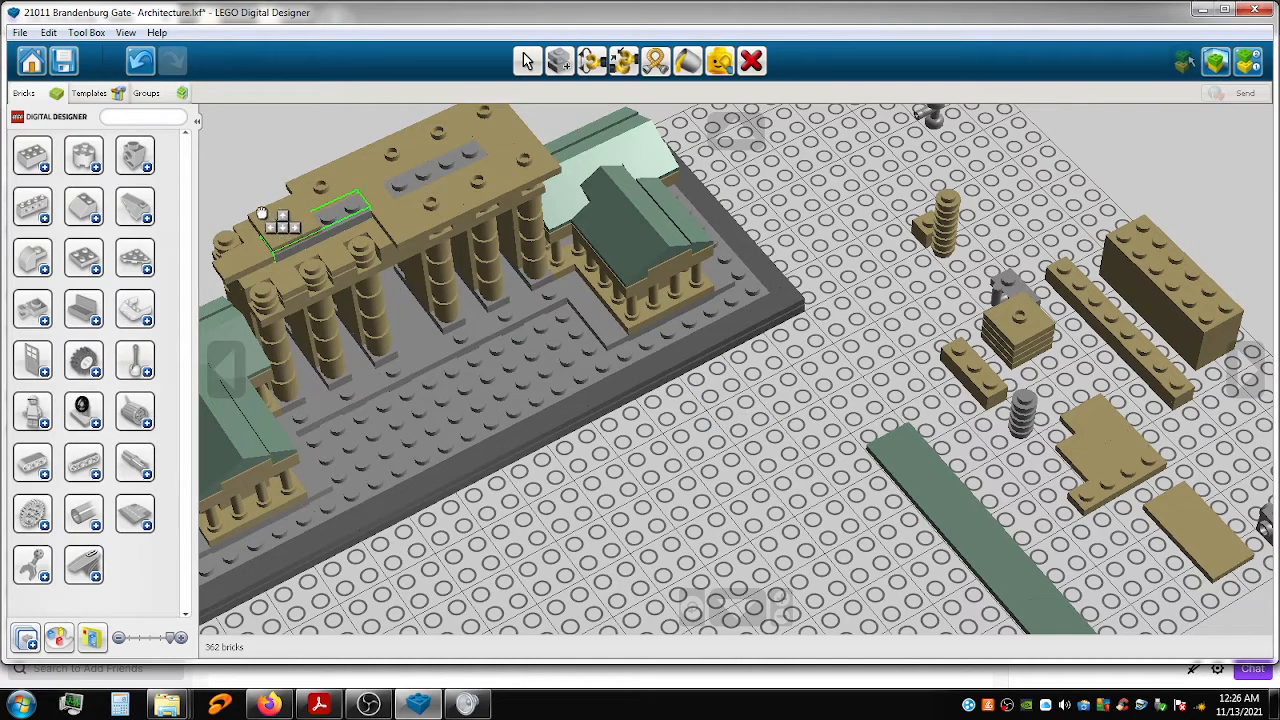
click(256, 211)
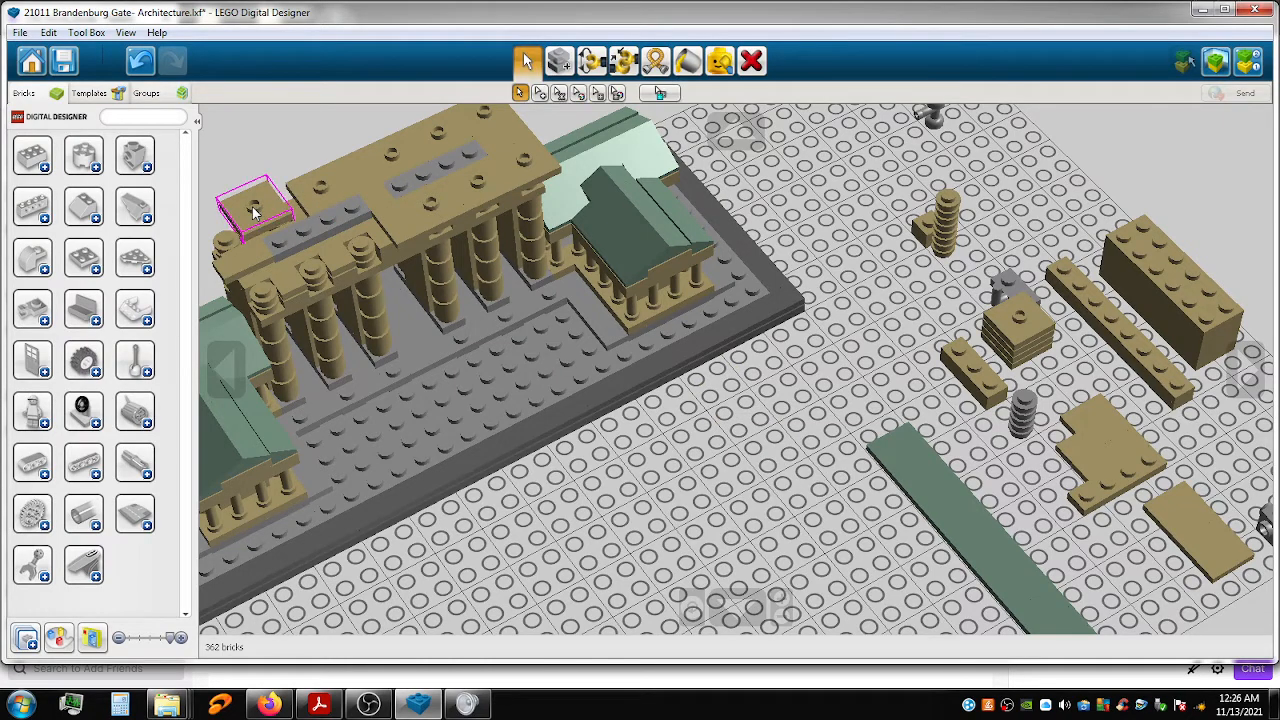
key(Delete)
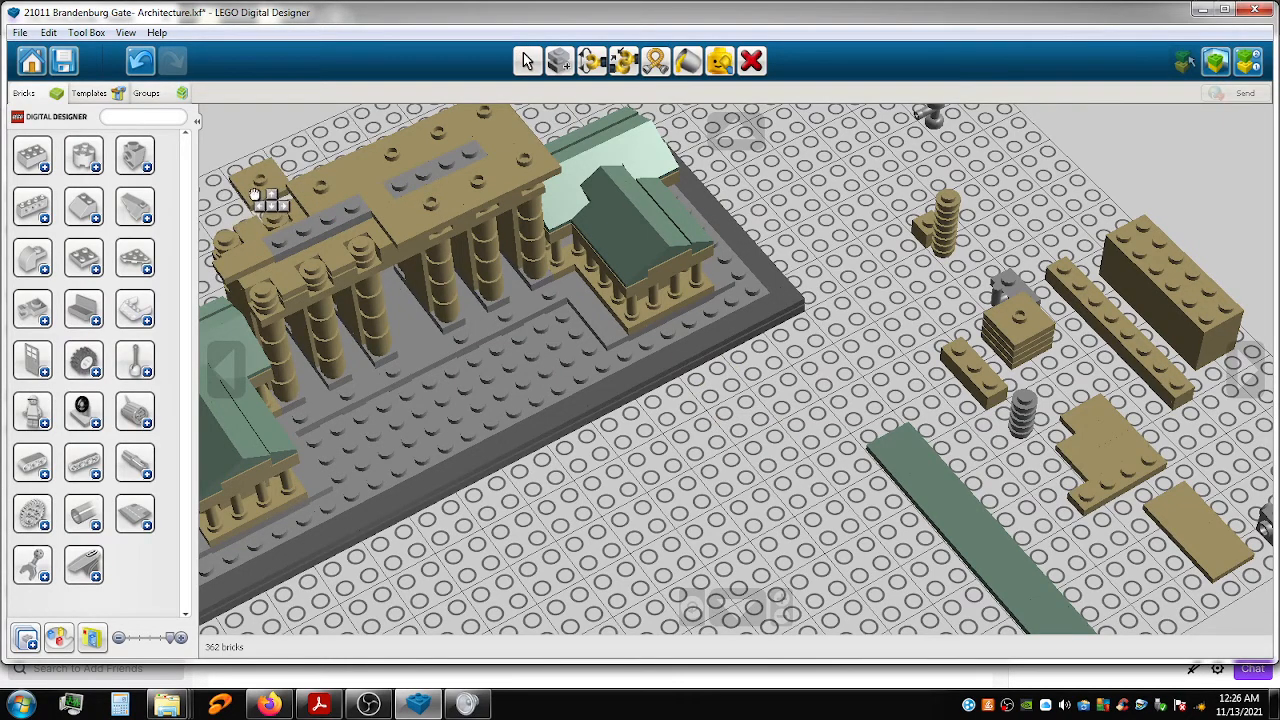
key(ctrl+z)
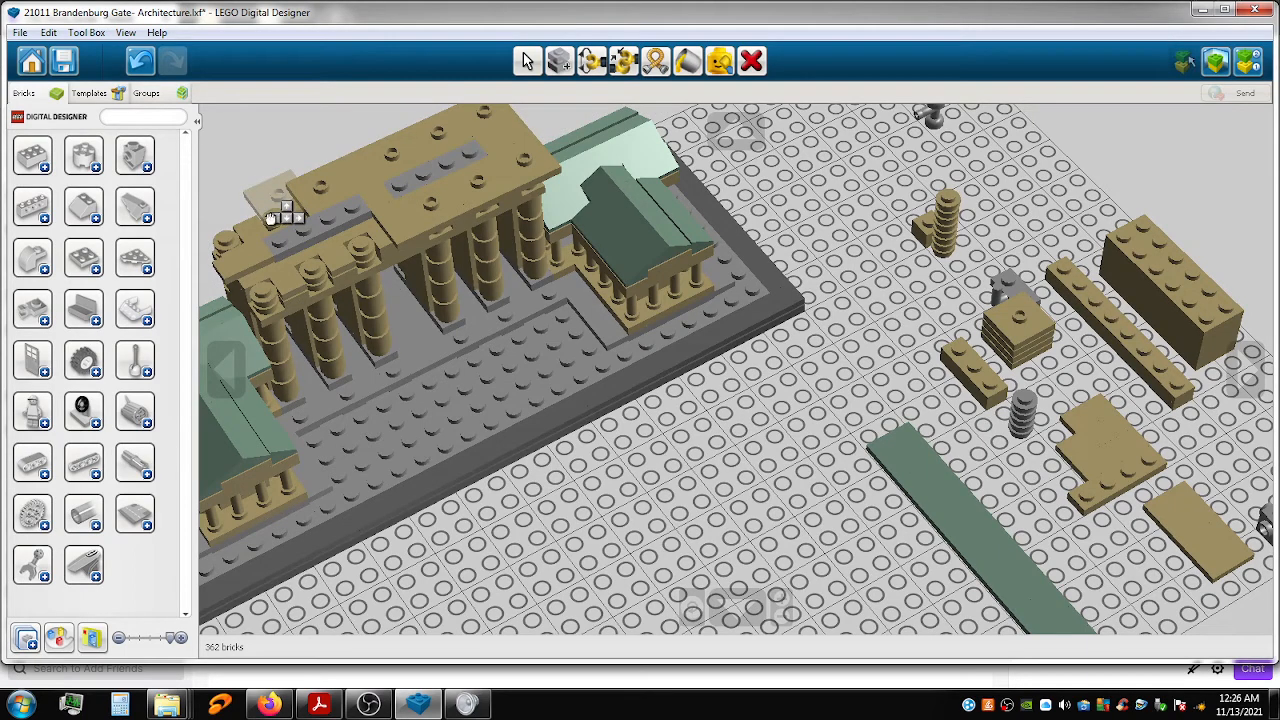
click(269, 215)
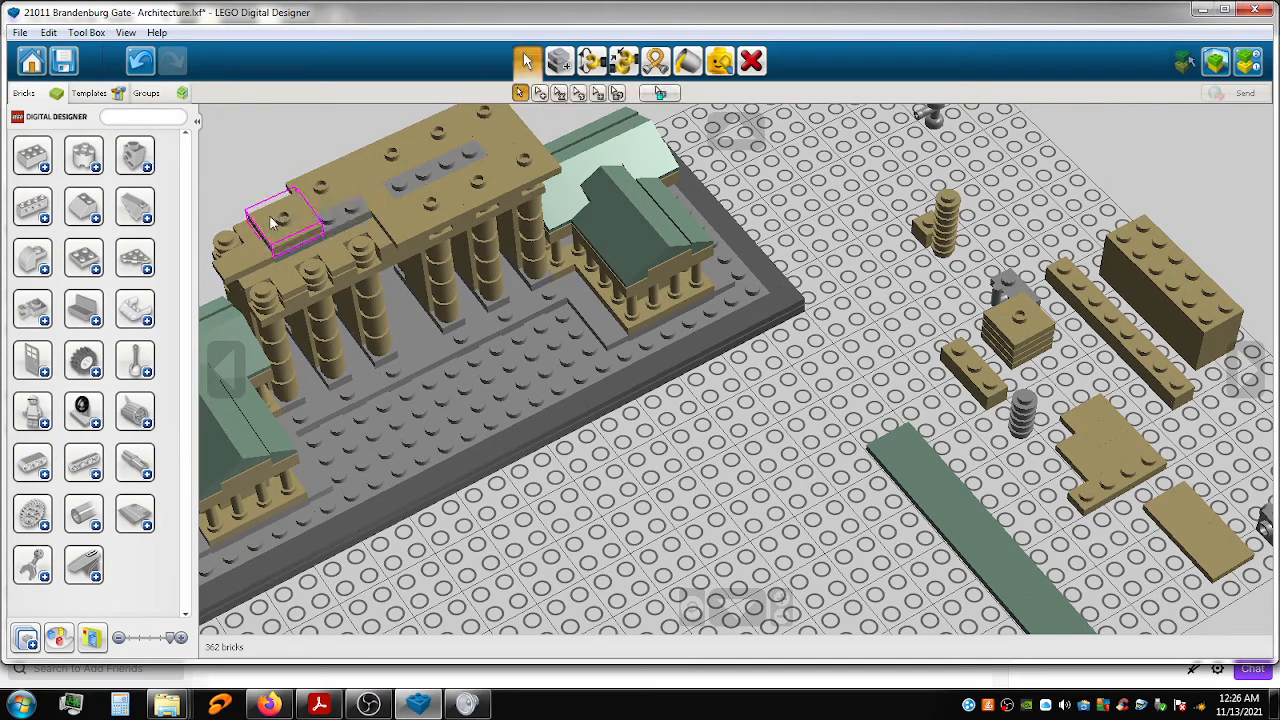
key(Delete)
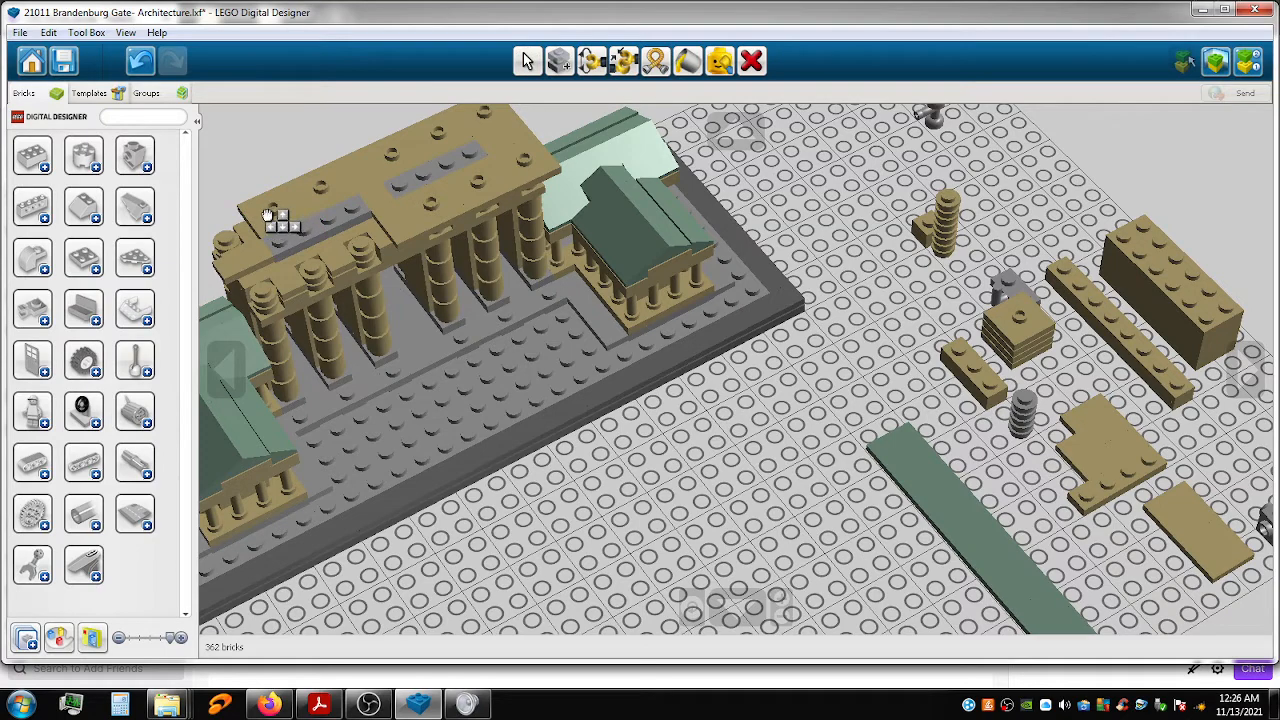
click(268, 215)
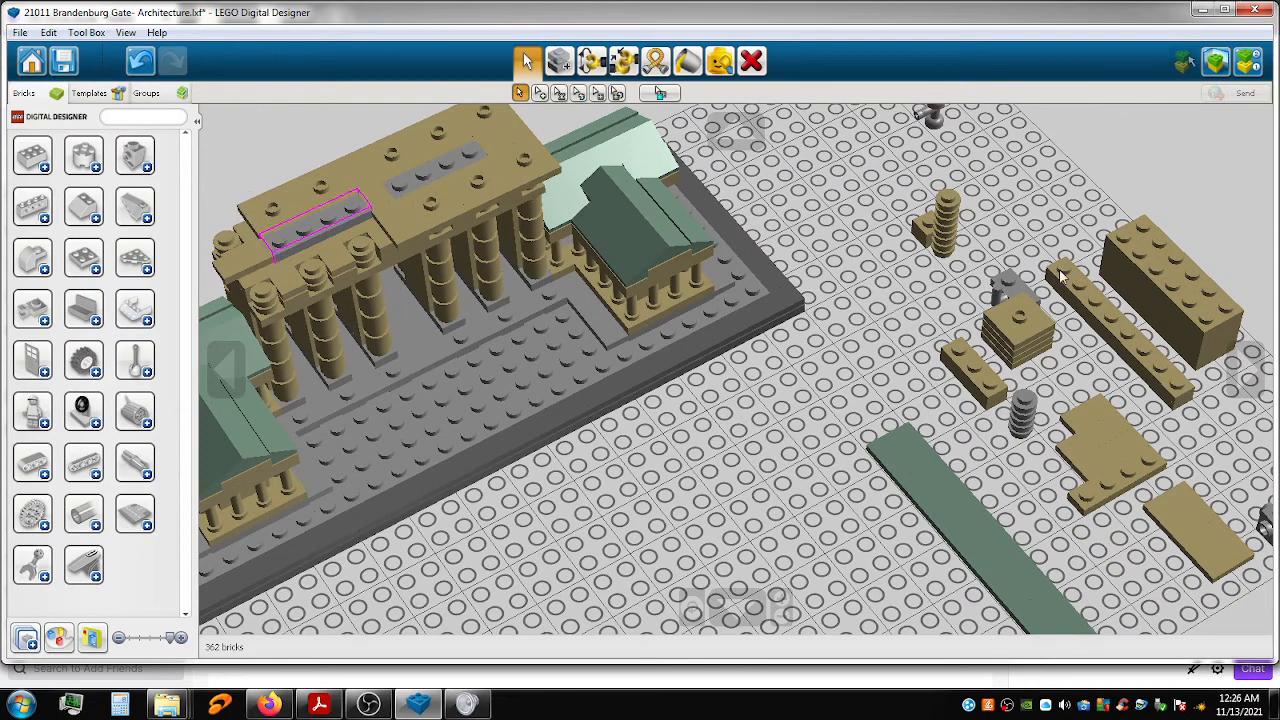
click(1020, 322)
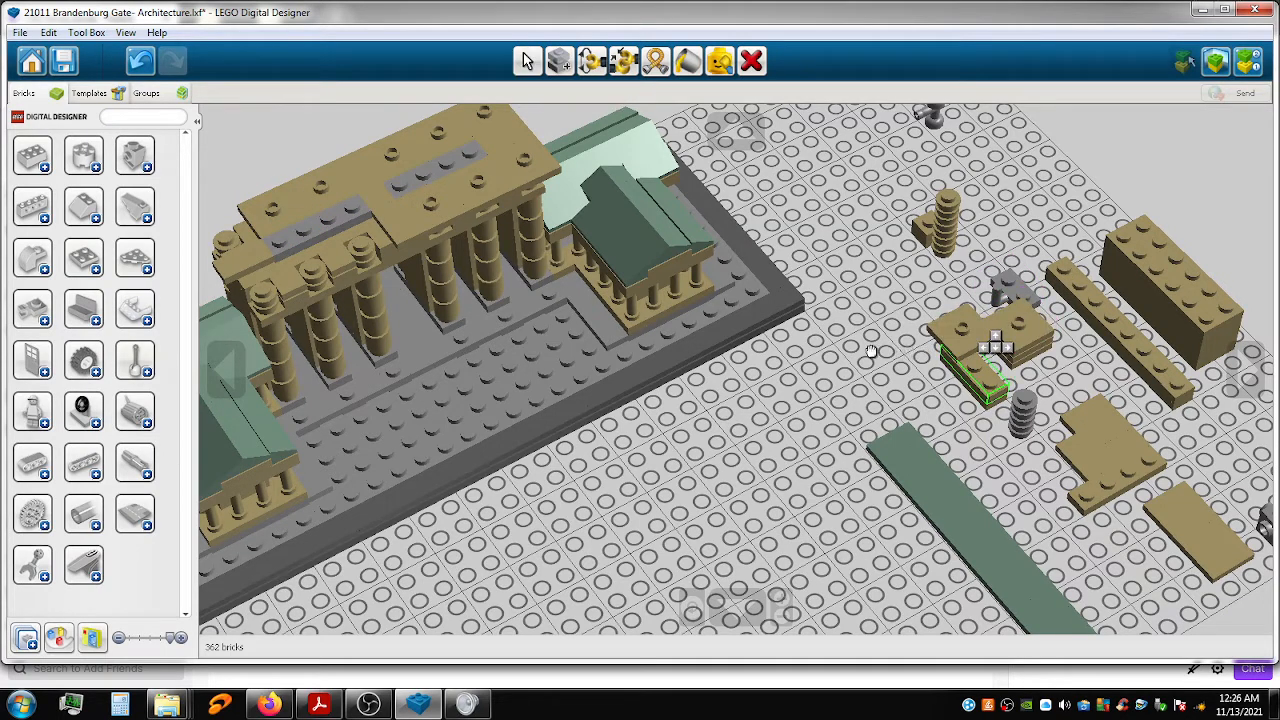
click(222, 240)
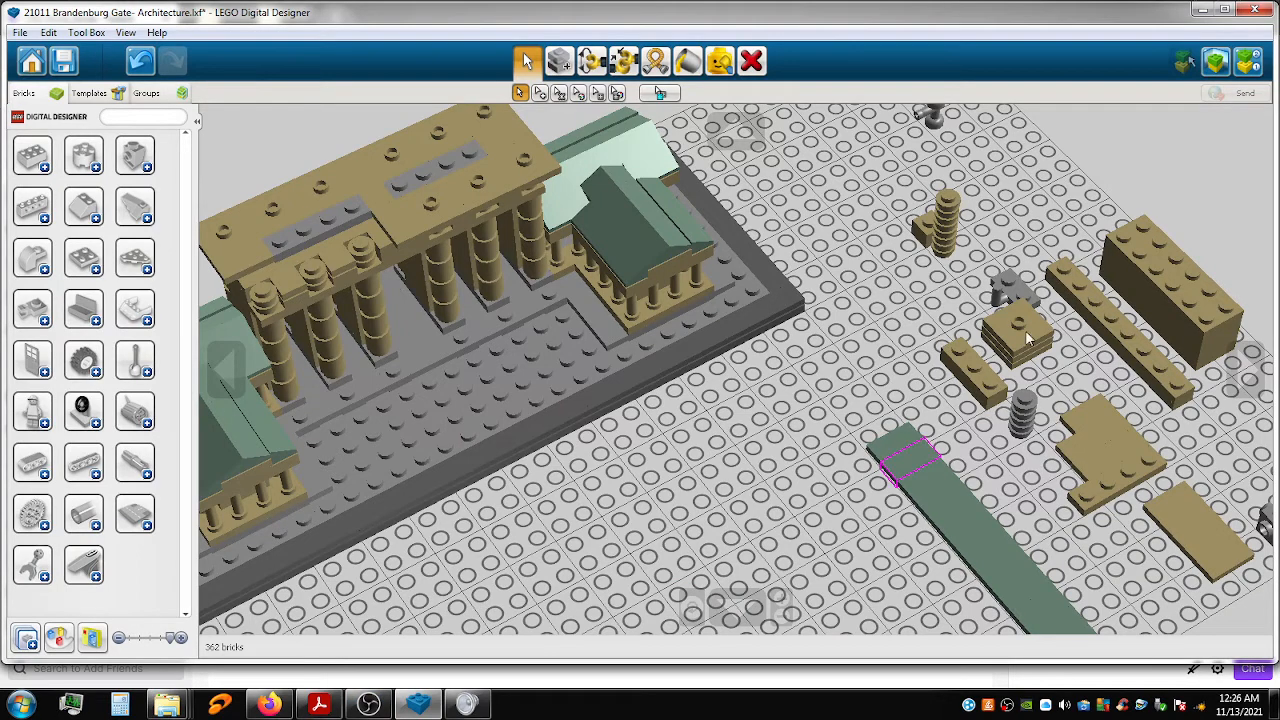
Place the last three tan 2x2 single-stud plates on the column caps along the front edge of the roof's left half.
drag(1017, 330, 363, 245)
drag(1017, 340, 312, 266)
drag(1026, 335, 404, 350)
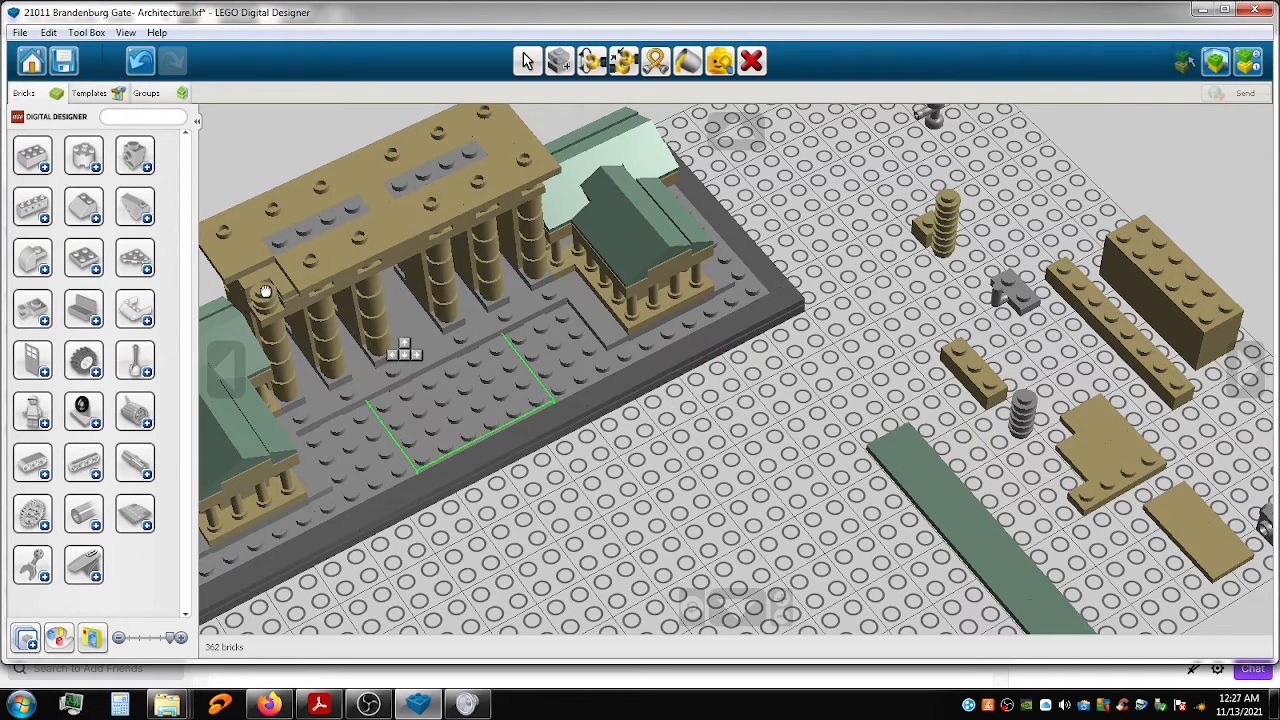
drag(265, 291, 264, 288)
click(930, 374)
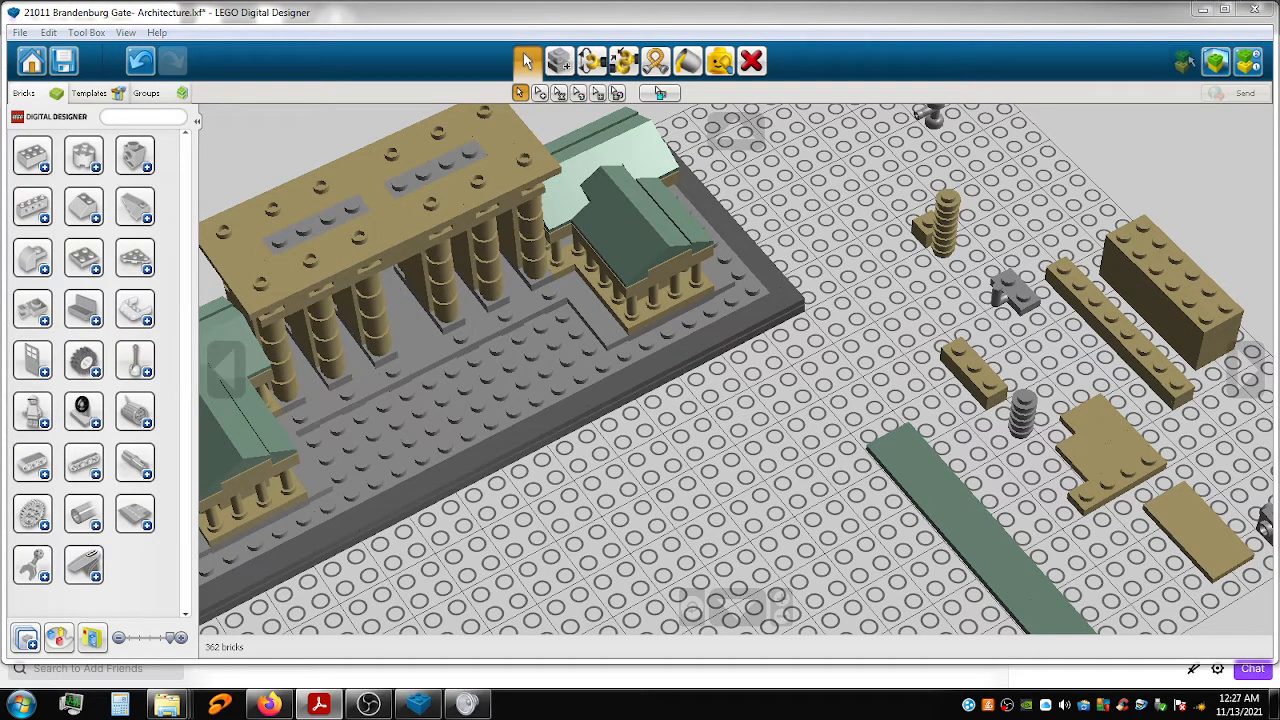
Move the two tan 2x6 bricks from the spare parts end to end onto the roof's centre line, covering both grey plates.
click(1188, 284)
drag(1185, 278, 460, 185)
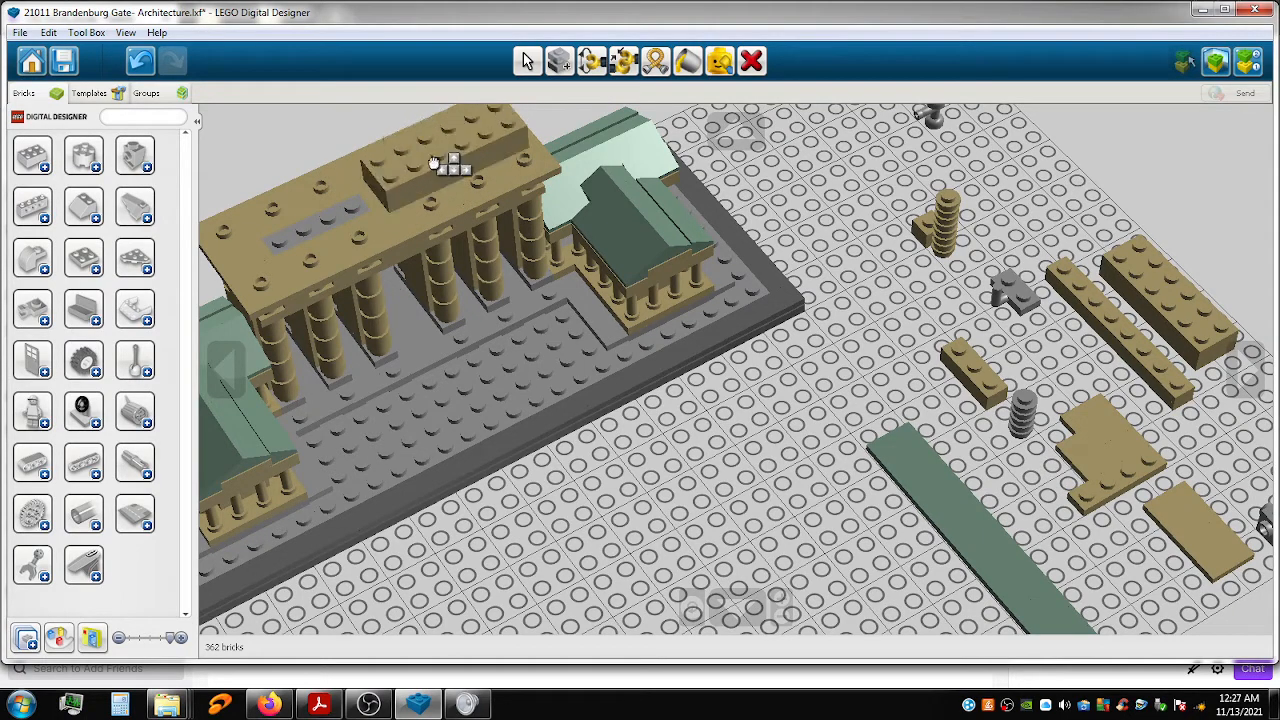
click(433, 163)
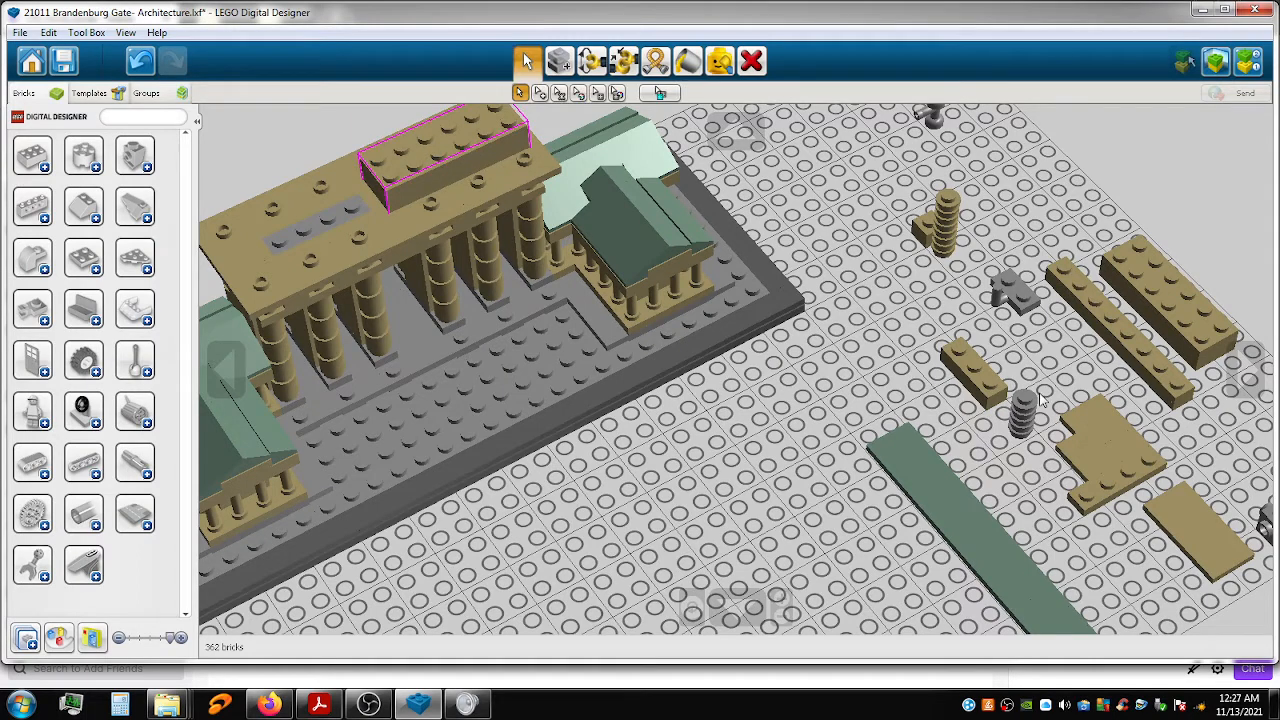
click(1161, 311)
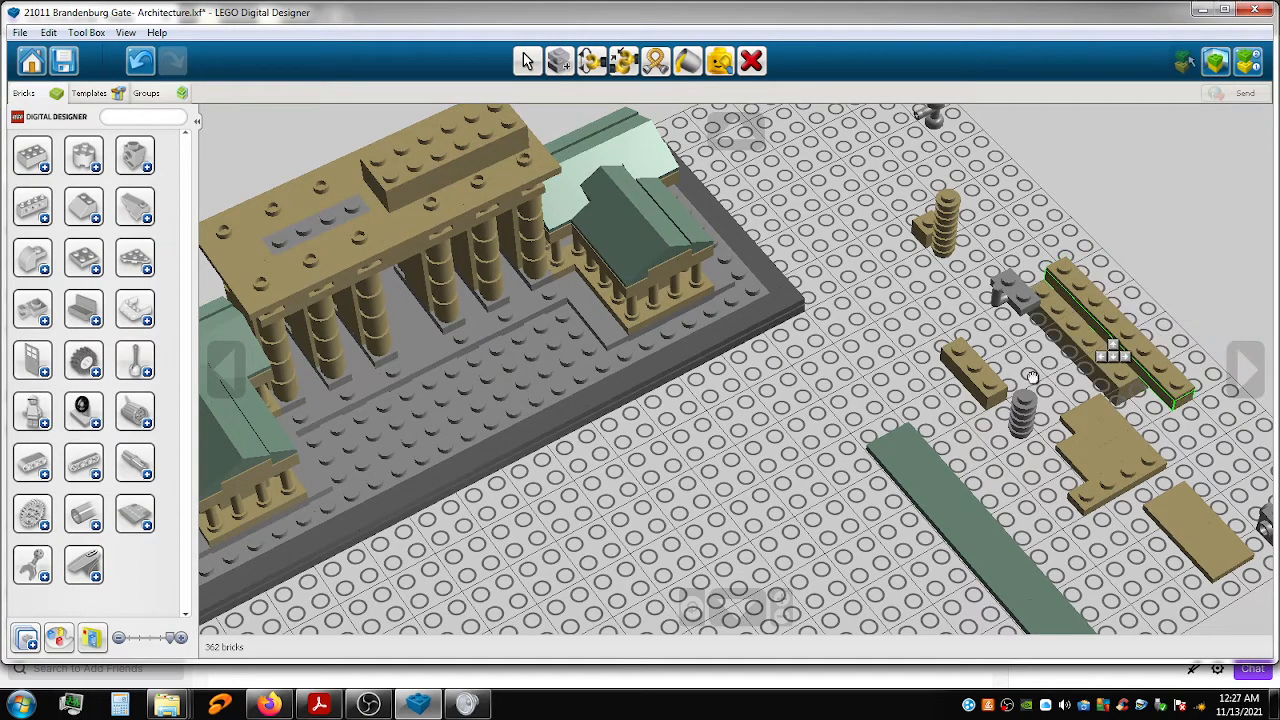
click(725, 398)
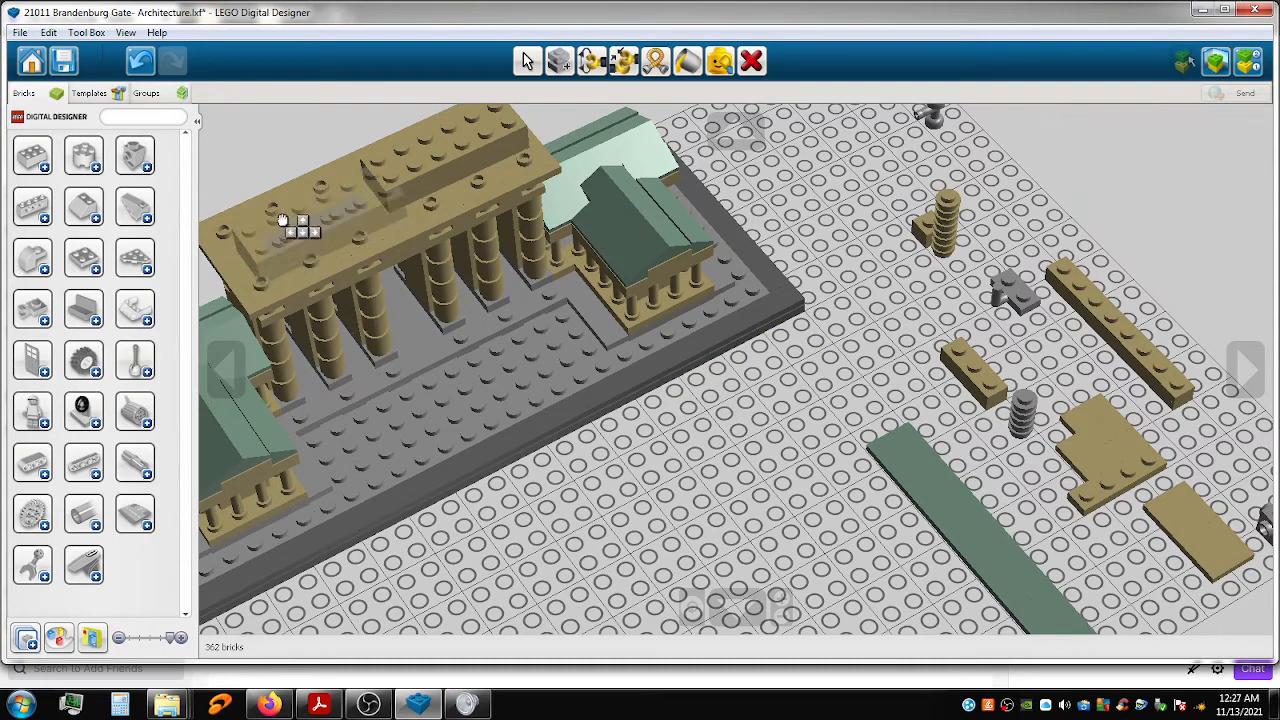
click(284, 215)
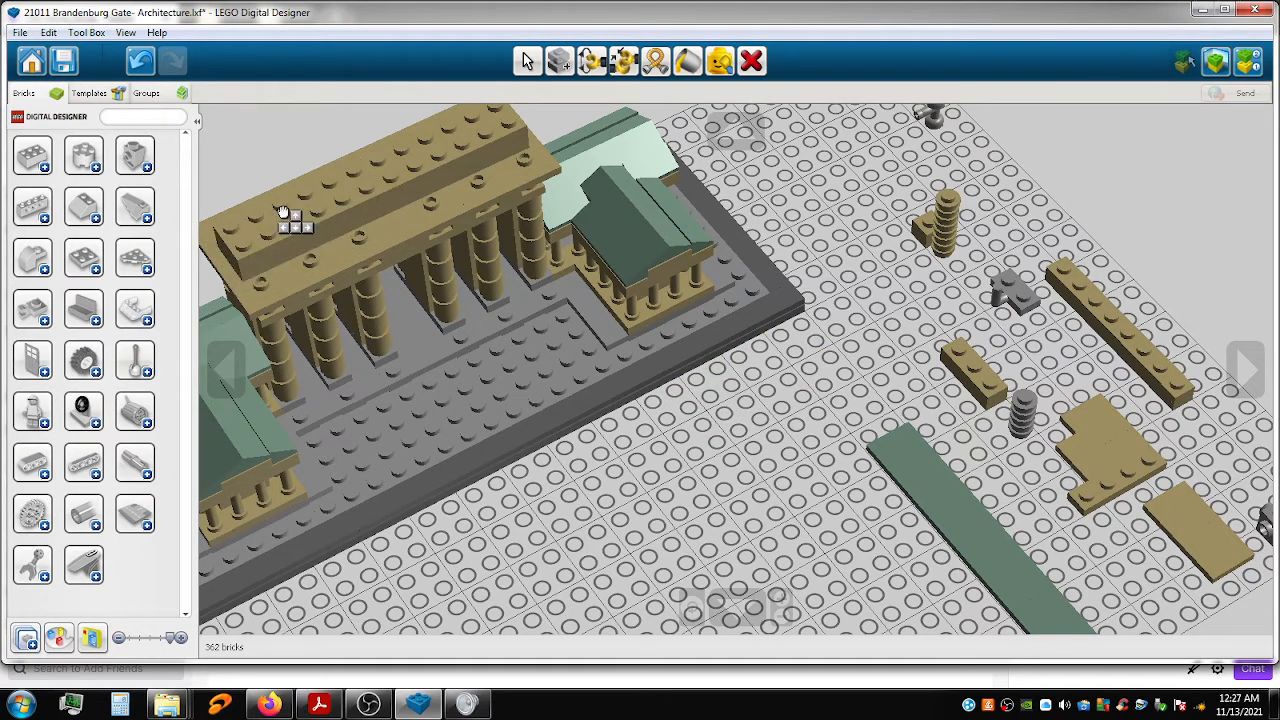
key(v)
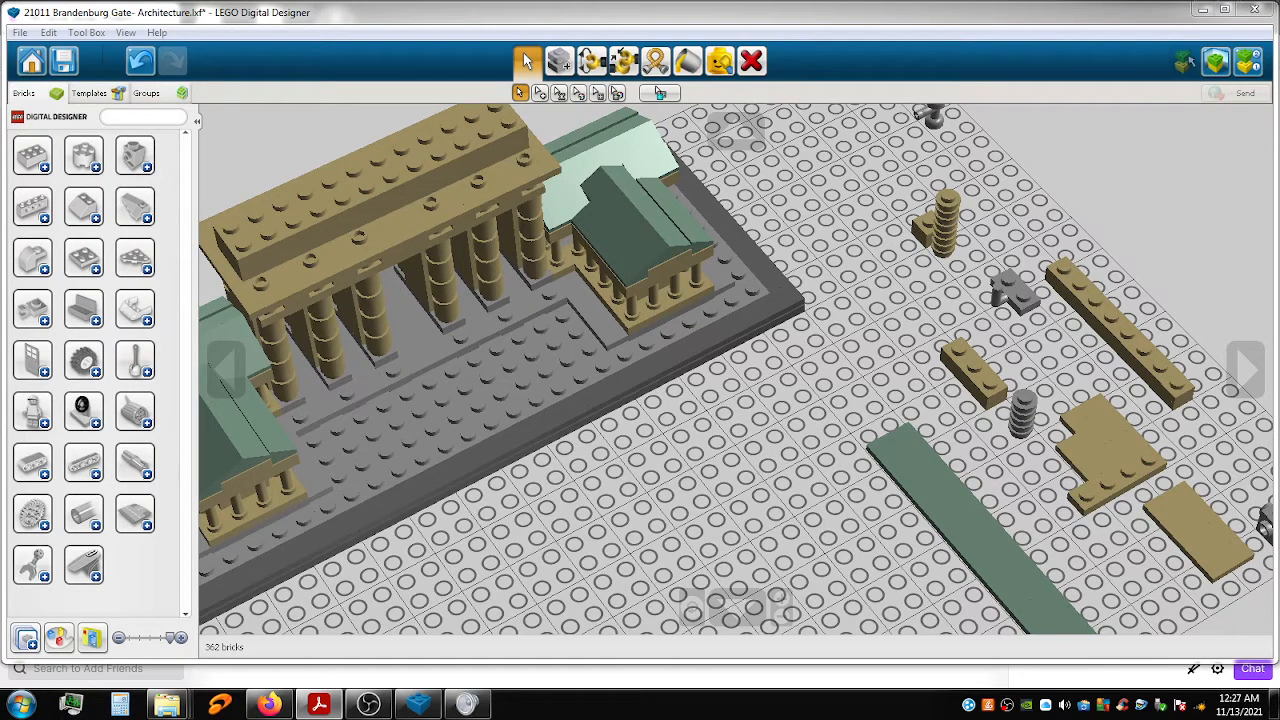
Place one spare tan 1x8 plate on the empty baseplate, parallel to the gate's front, and cap both ends with tan 1x1 tiles.
click(1120, 330)
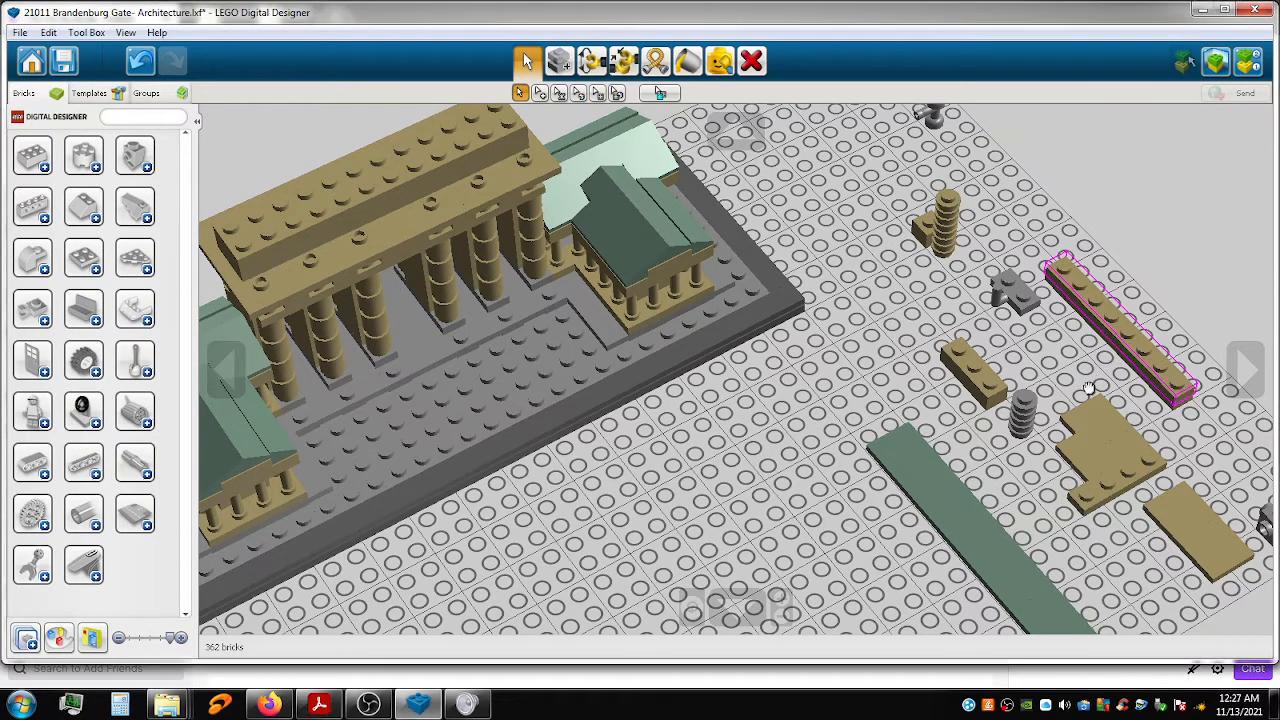
key(ctrl+c)
key(ctrl+v)
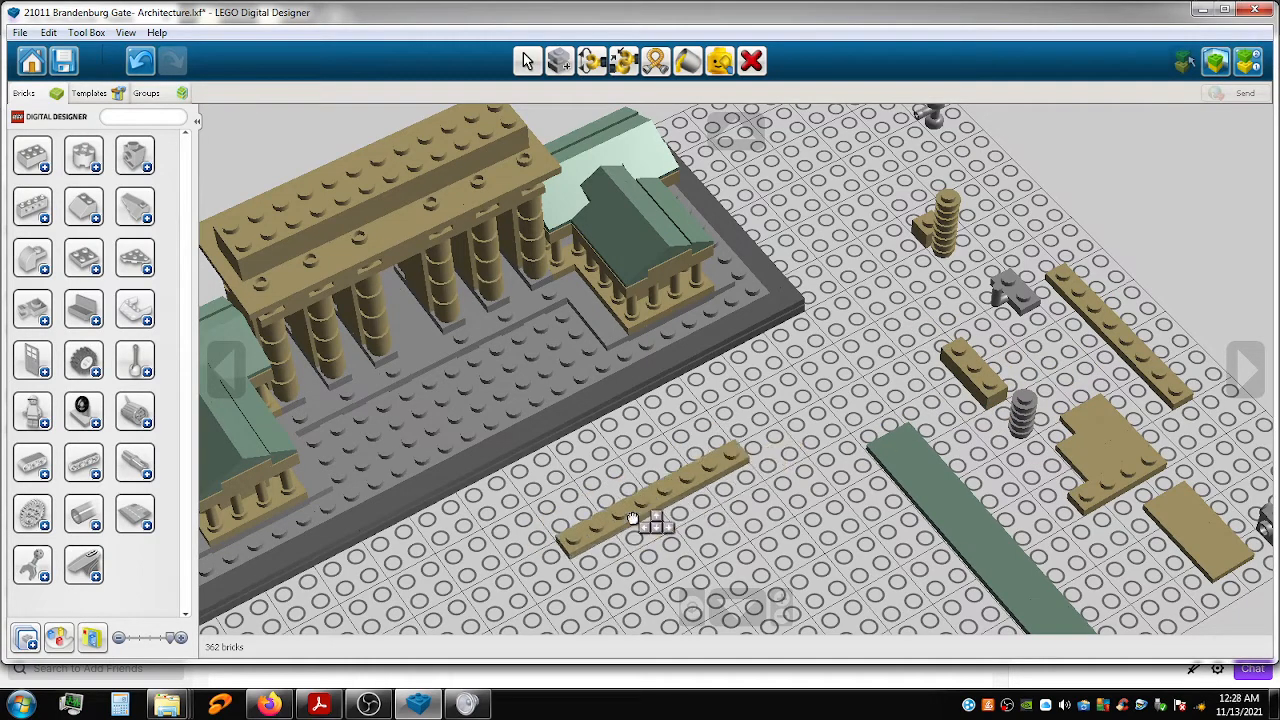
click(633, 519)
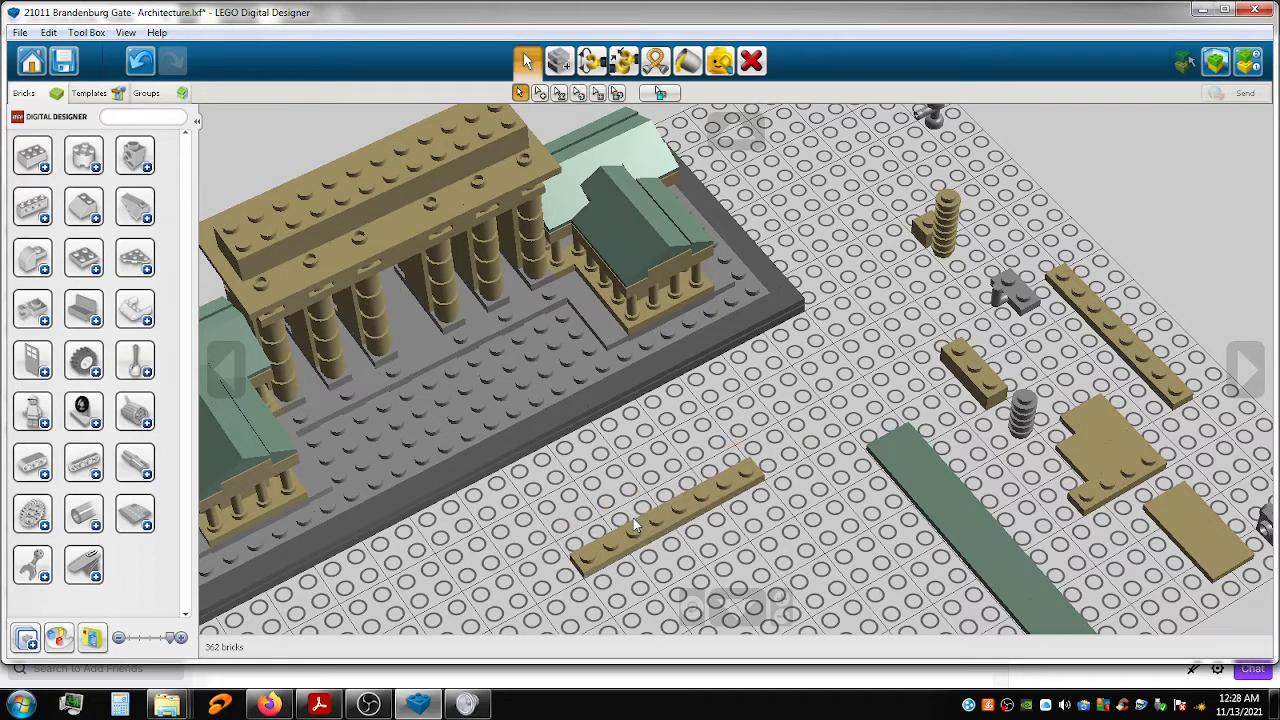
key(alt+Tab)
drag(1060, 432, 754, 480)
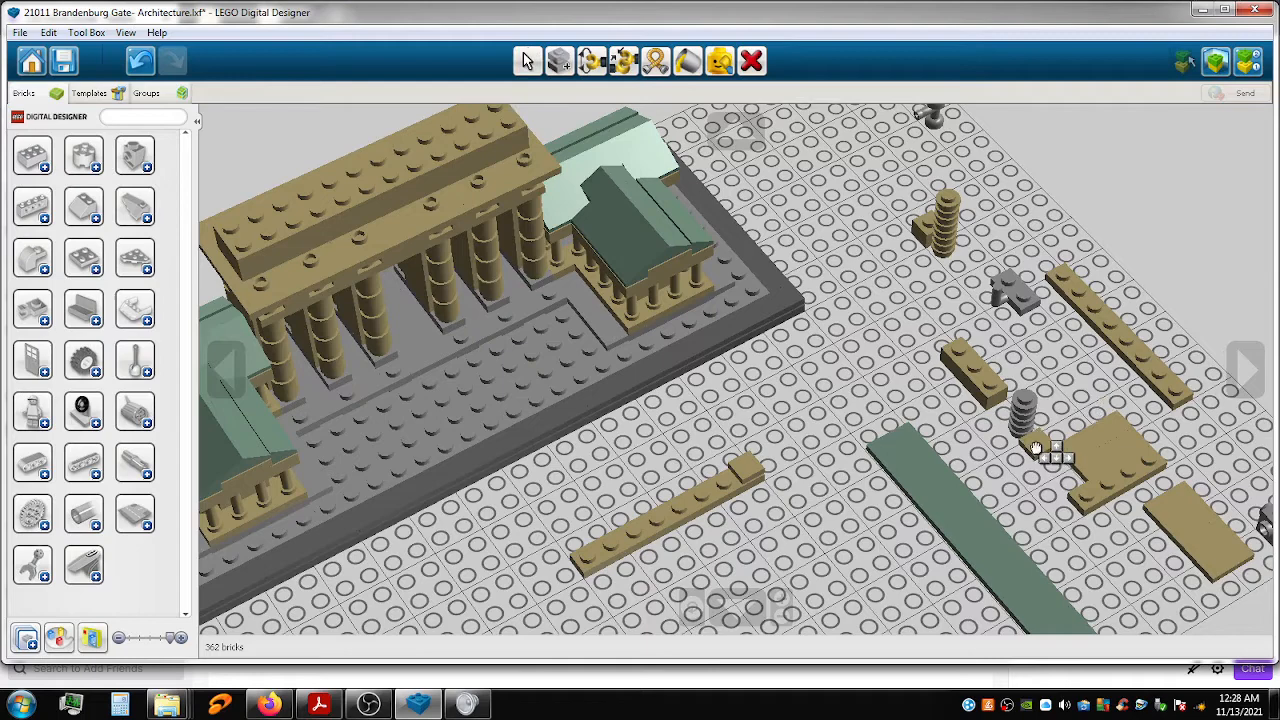
drag(987, 448, 590, 558)
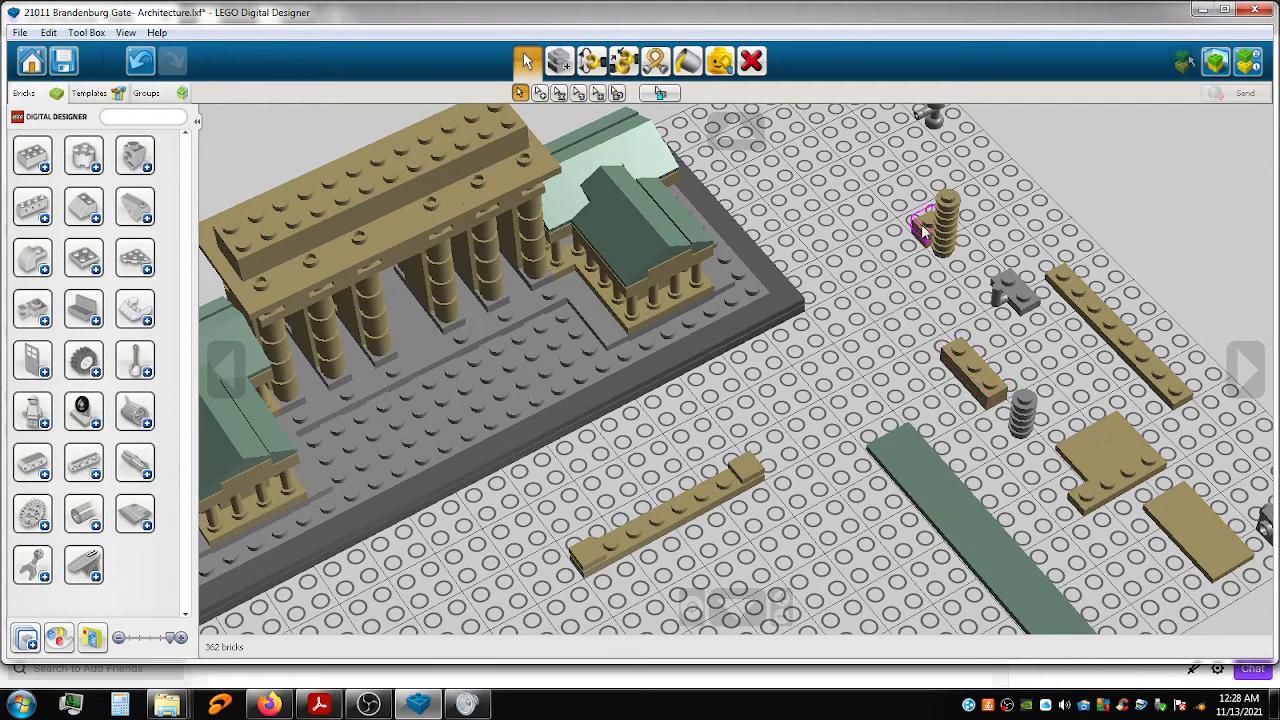
Add a square tan 1x1 plate topped with a tan 1x1 tile just inside each end tile of the 1x8 plate.
drag(733, 487, 741, 494)
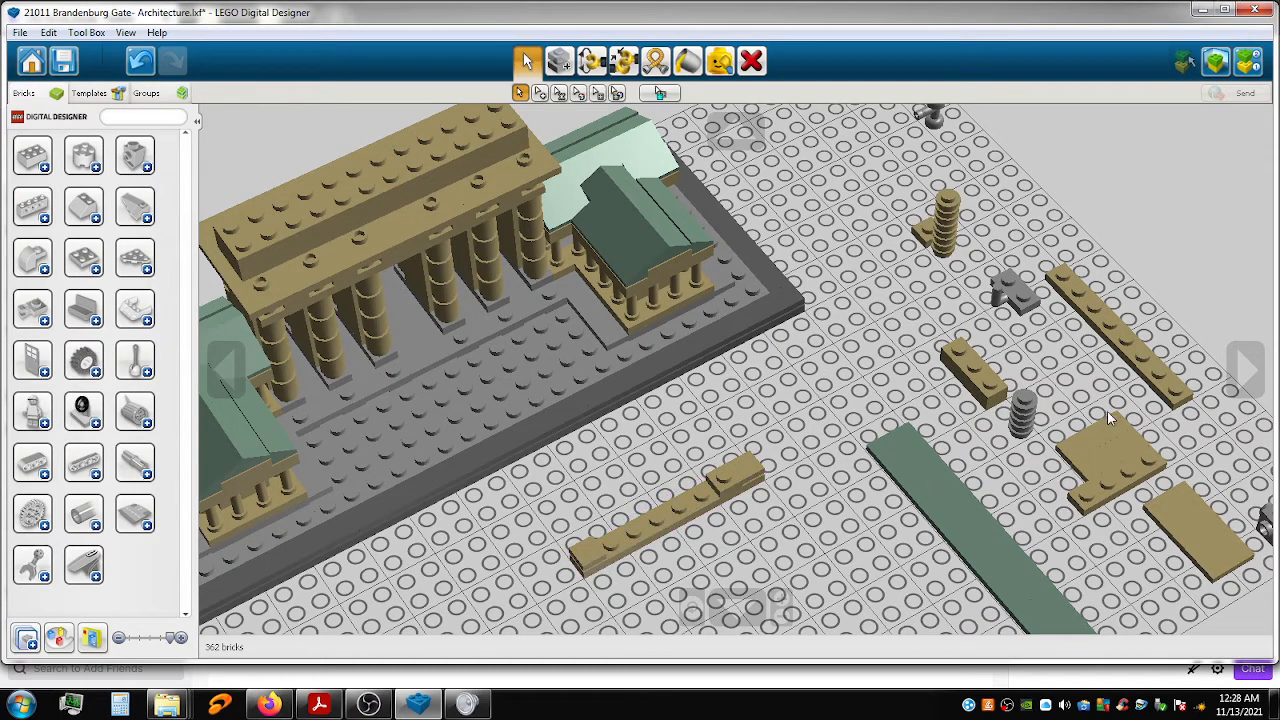
drag(714, 507, 707, 497)
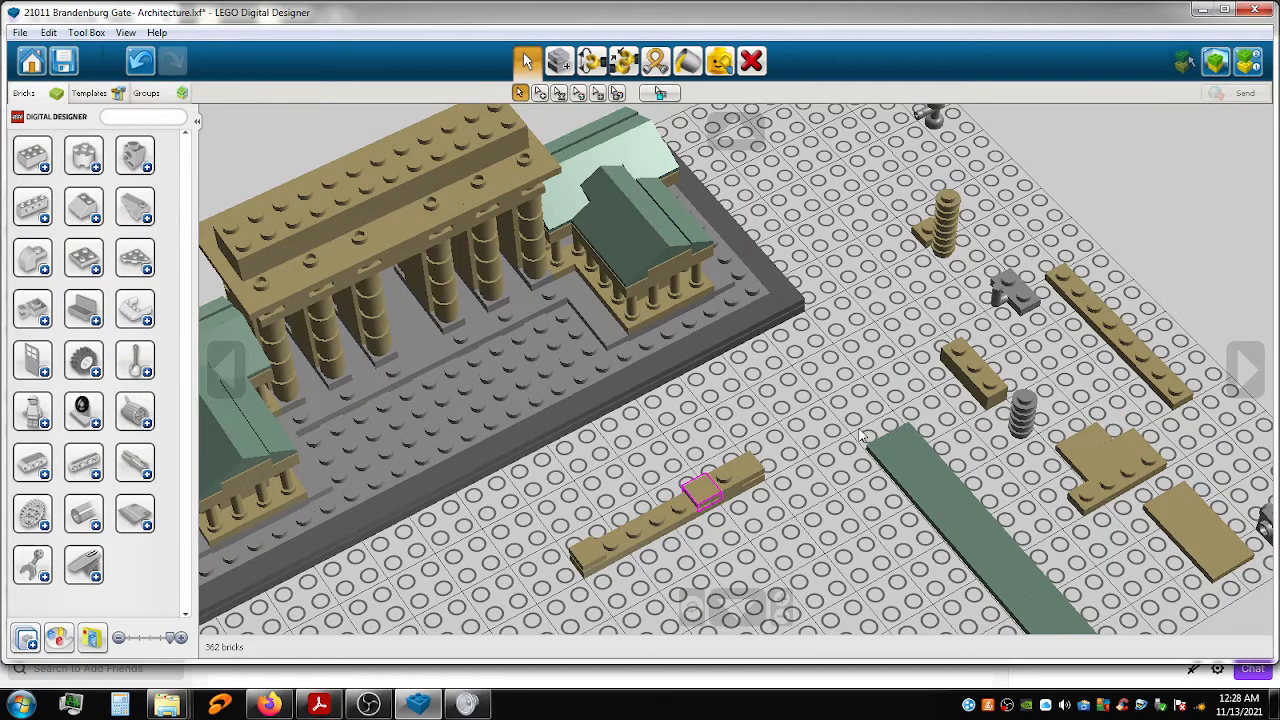
drag(908, 248, 614, 545)
mouse_move(706, 497)
mouse_down()
mouse_move(716, 503)
mouse_move(728, 484)
mouse_up()
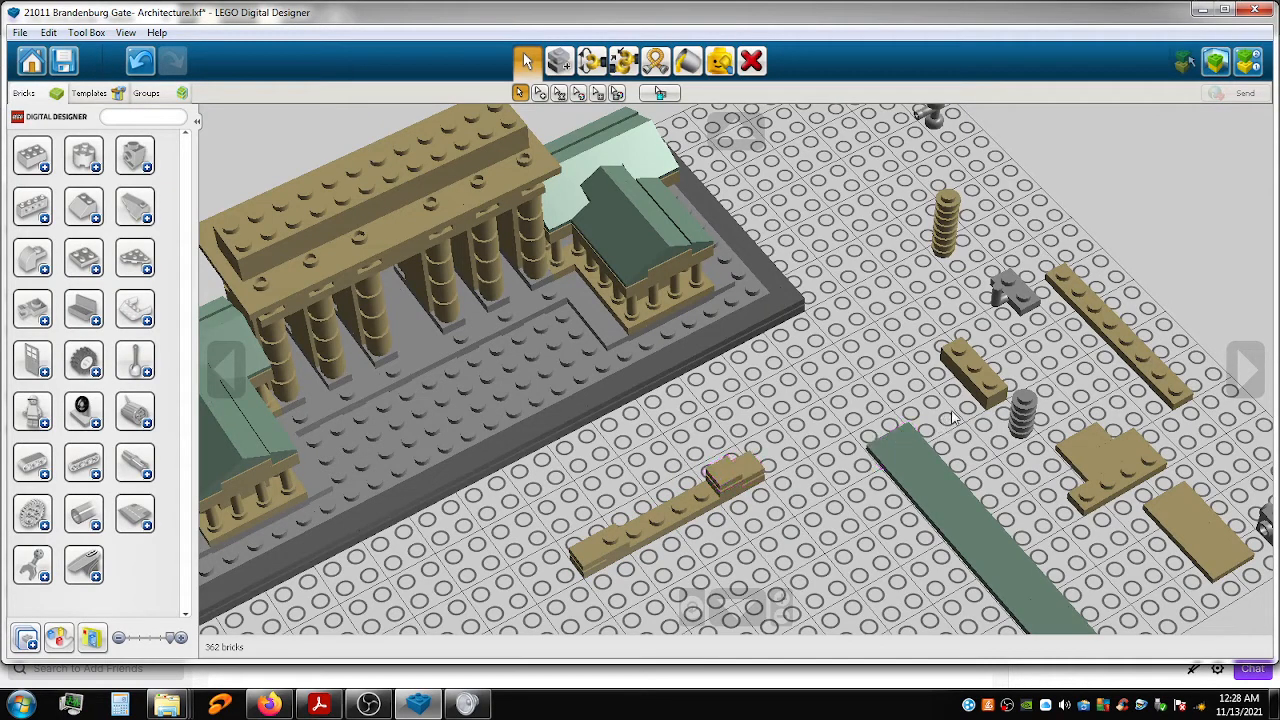
drag(1135, 447, 614, 540)
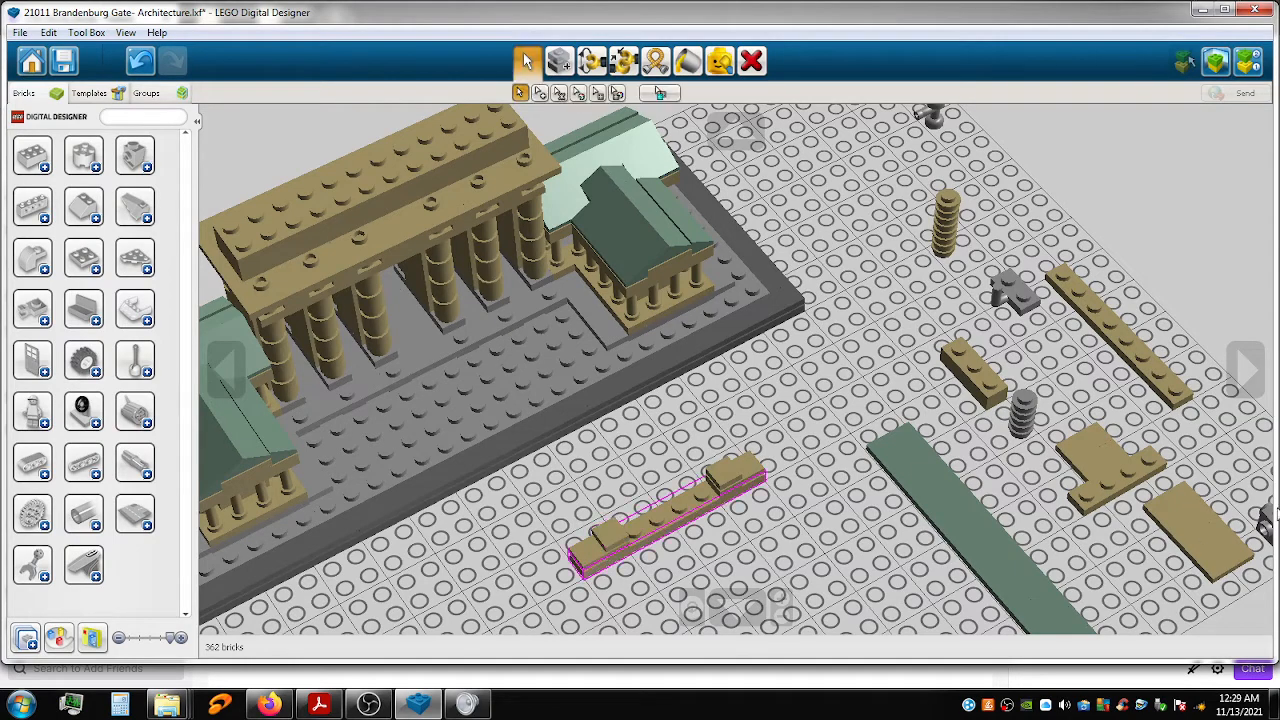
Tidy the spare parts by moving the grey studded brick near the tan round plates and shifting the green tiles and grey round plates closer.
scroll(1175, 511, down, 3)
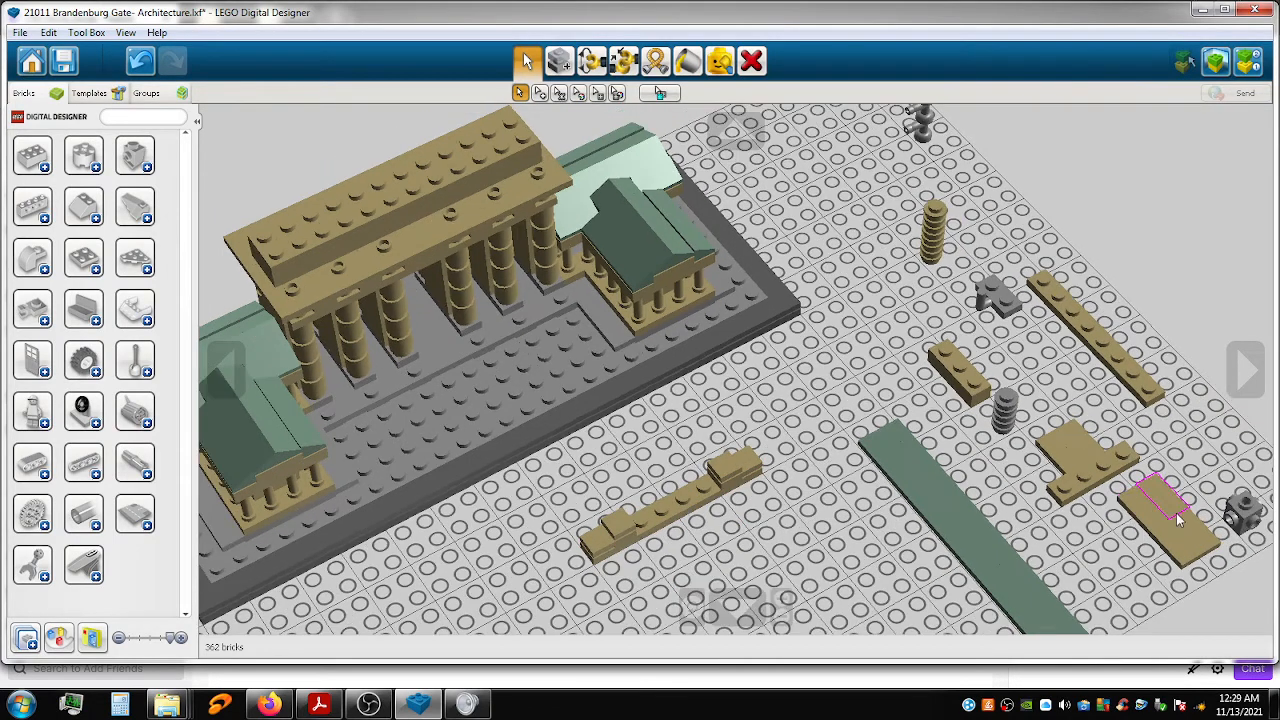
drag(1175, 497, 900, 310)
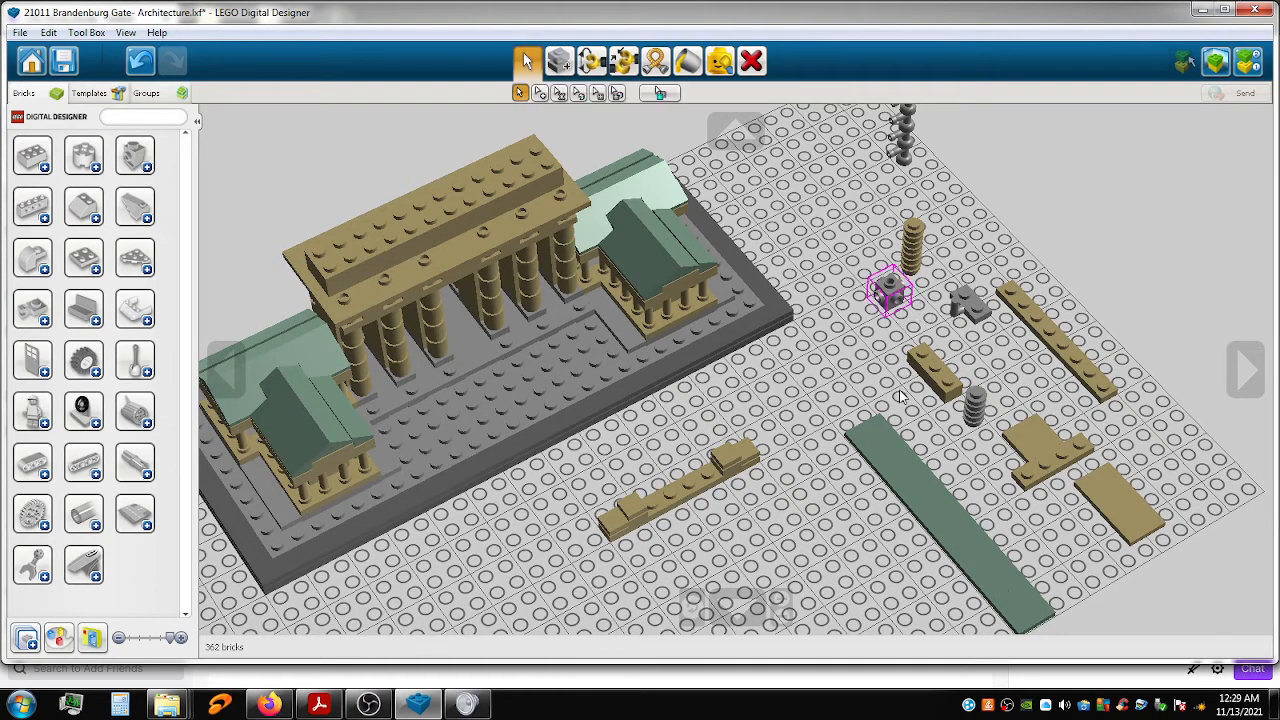
scroll(903, 400, up, 3)
scroll(880, 404, down, 2)
drag(820, 380, 1043, 638)
drag(851, 440, 826, 350)
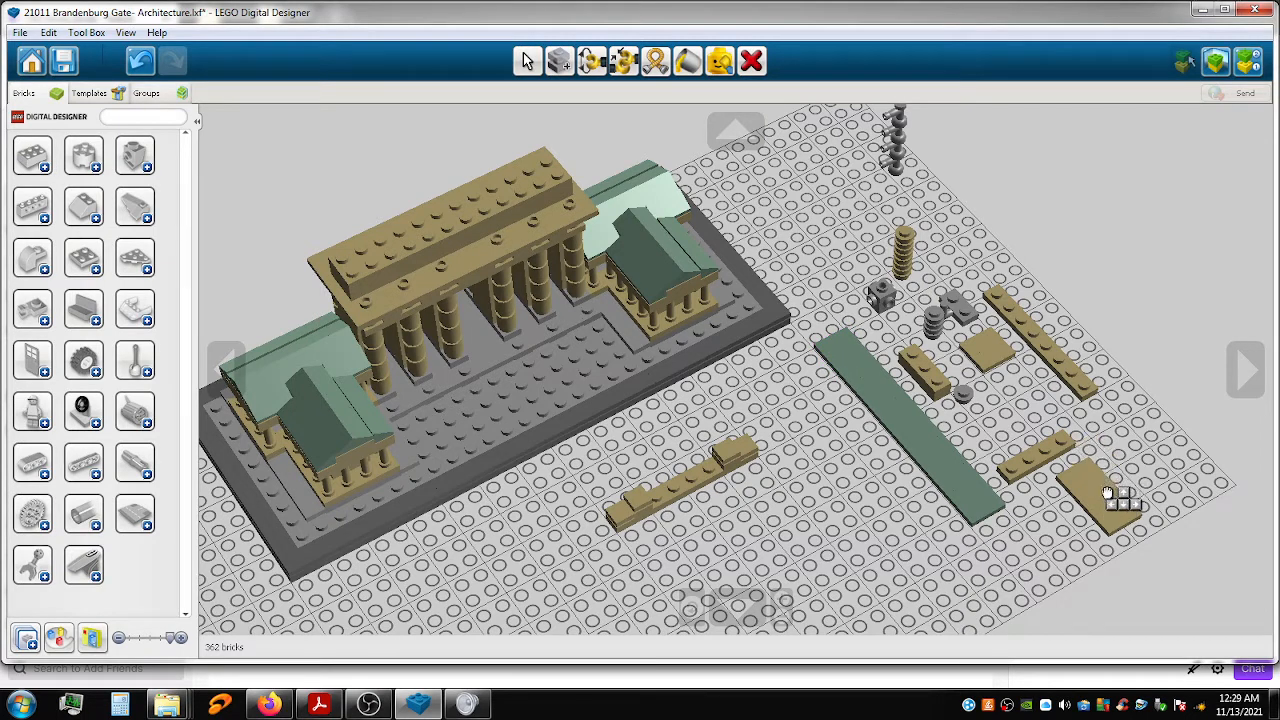
Group the spare tan tiles against the tan strip plate and move the grey tap stack beside the tan round plates.
key(v)
drag(1060, 475, 1028, 448)
drag(1103, 505, 1030, 420)
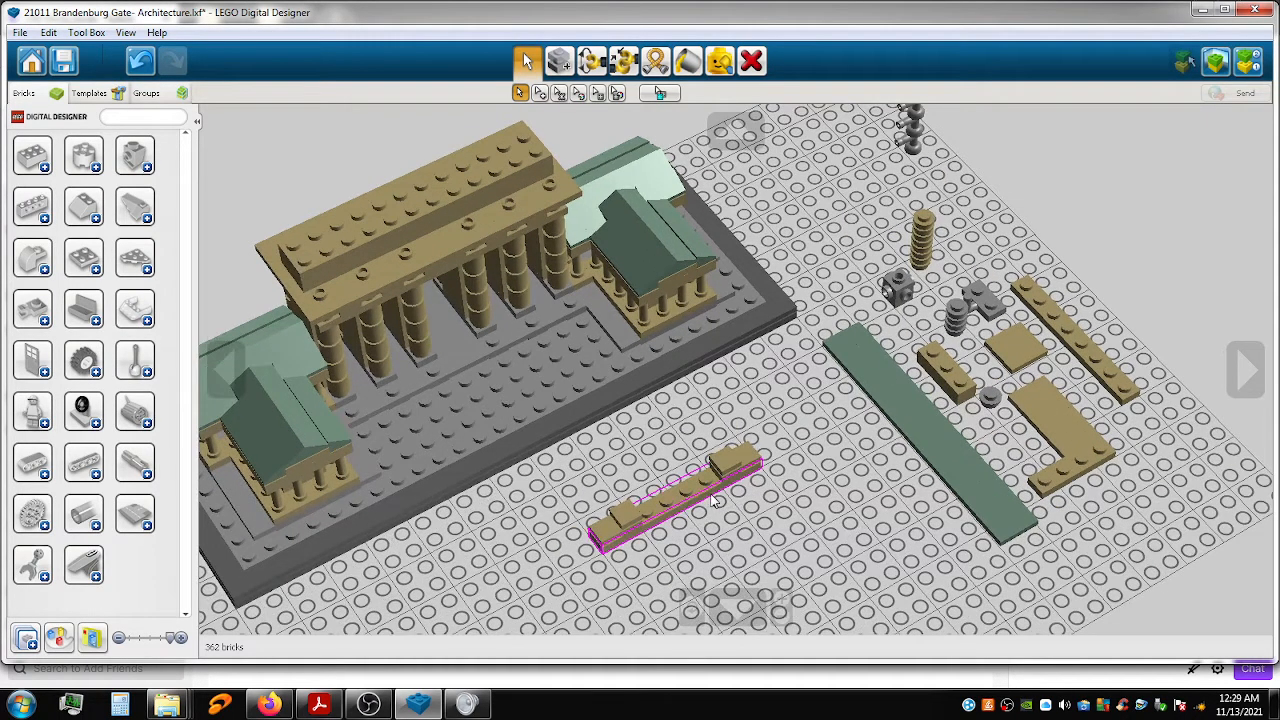
scroll(720, 488, down, 2)
drag(843, 115, 935, 268)
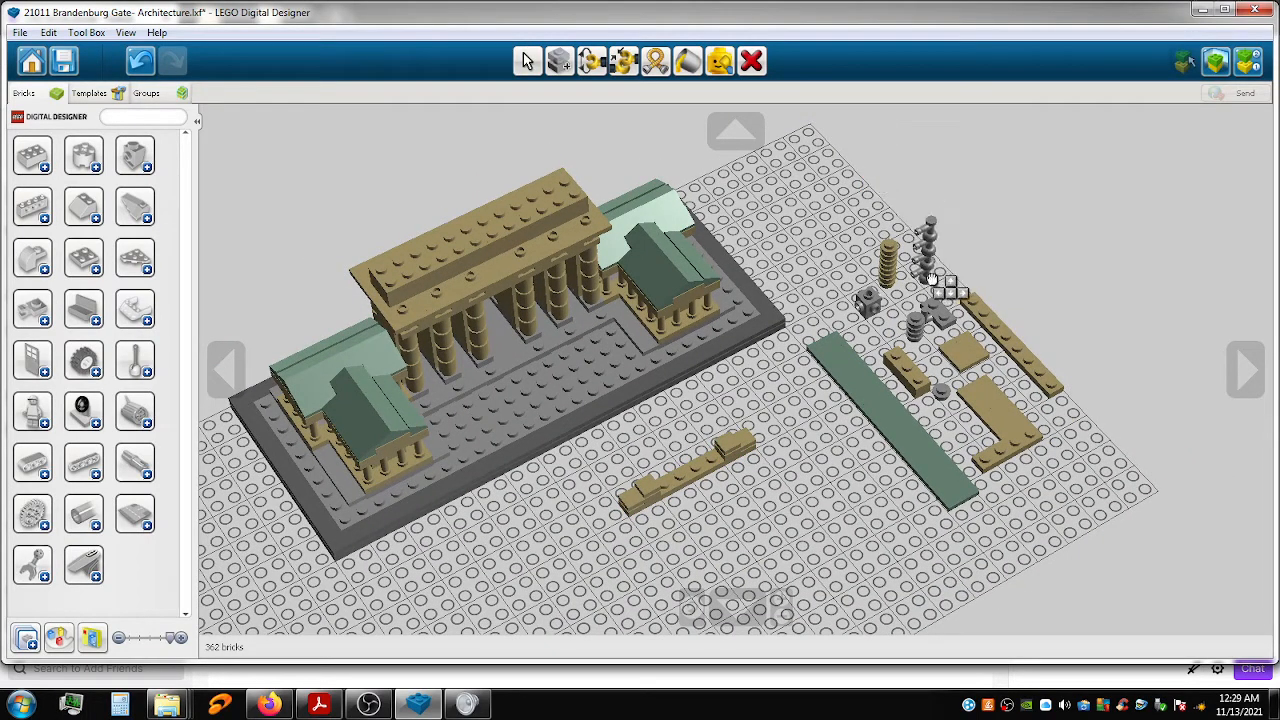
click(938, 275)
scroll(535, 500, up, 5)
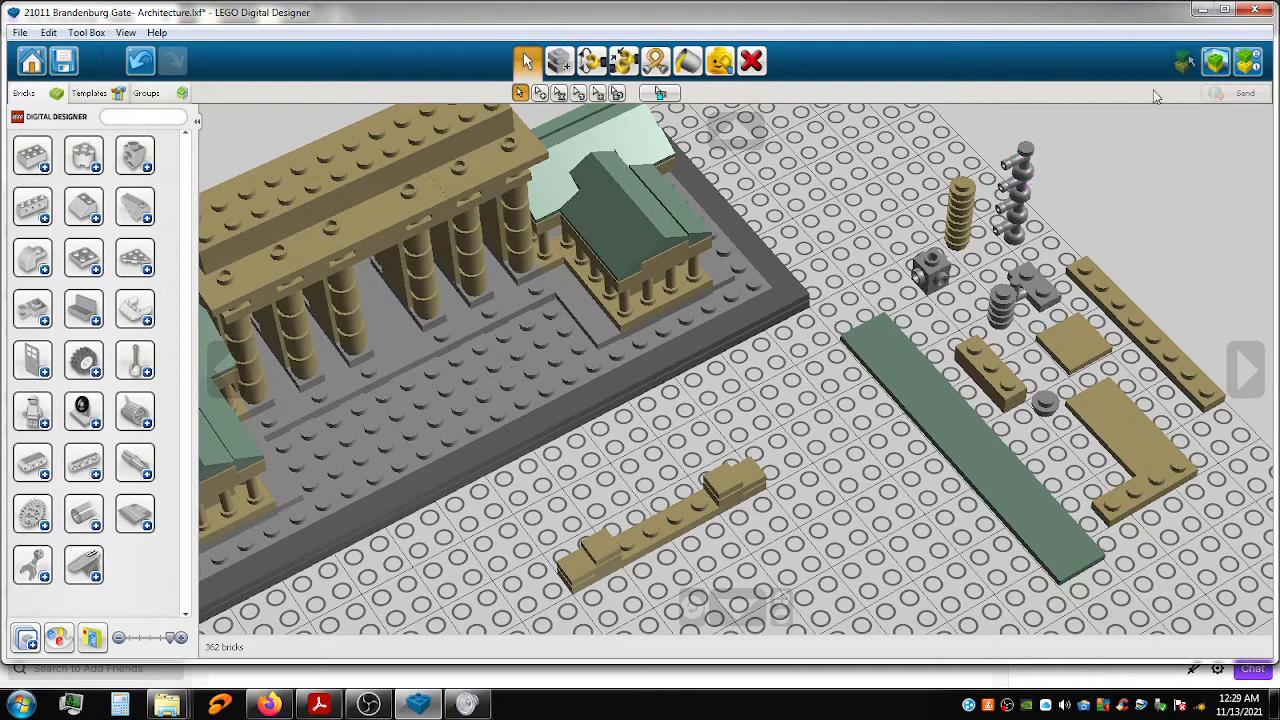
Place two pairs of stacked tan 1x1 round plates on the 1x8 plate, side by side next to the right-hand tile.
drag(963, 210, 712, 510)
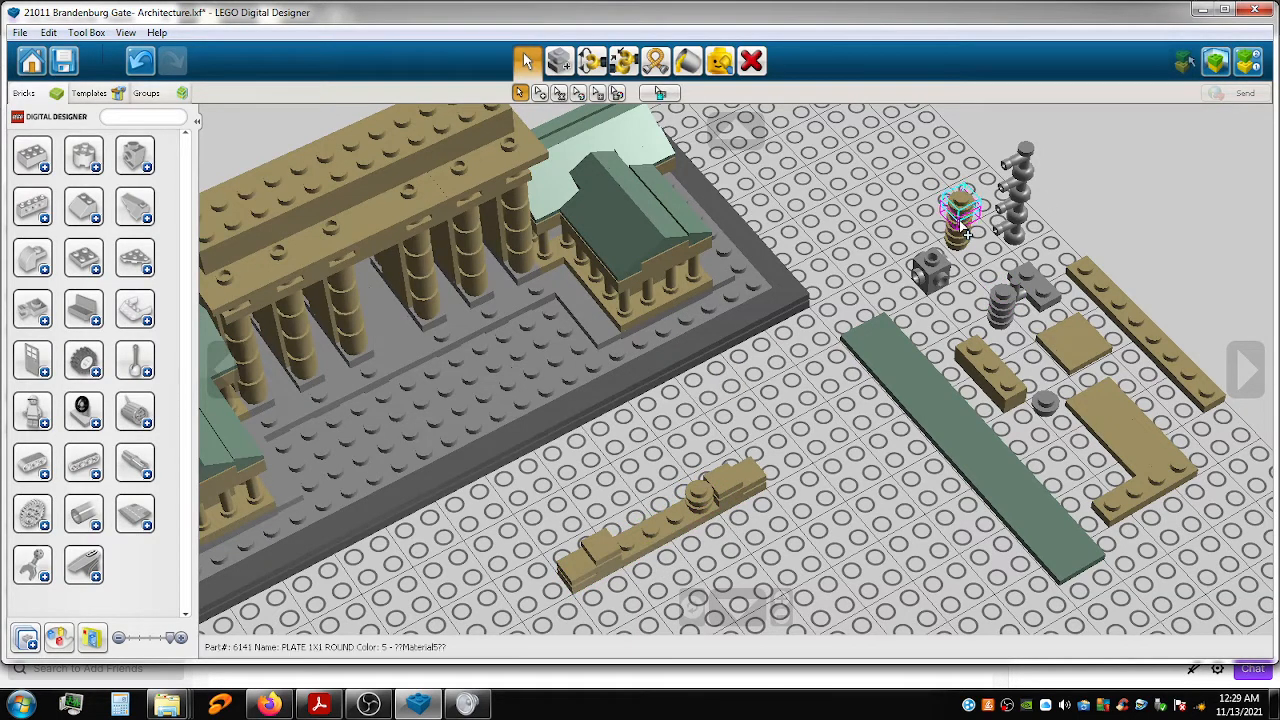
drag(962, 221, 676, 520)
click(697, 523)
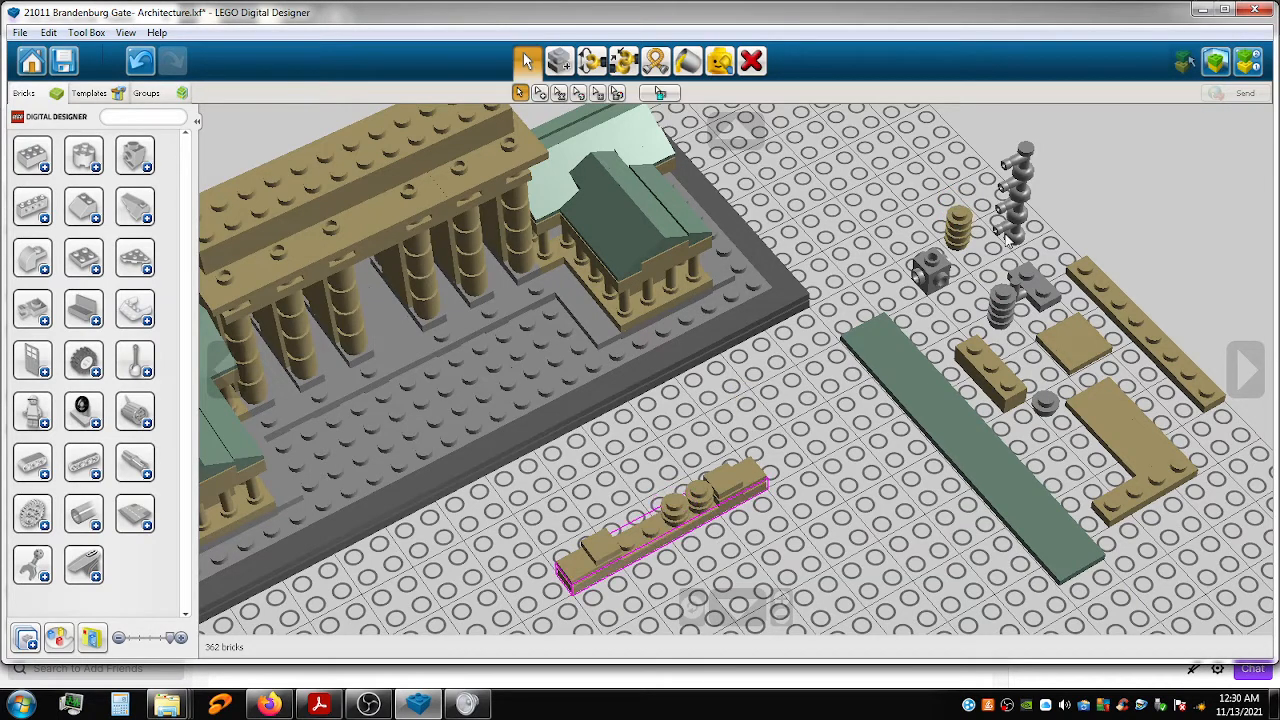
click(958, 228)
drag(958, 228, 660, 535)
click(651, 540)
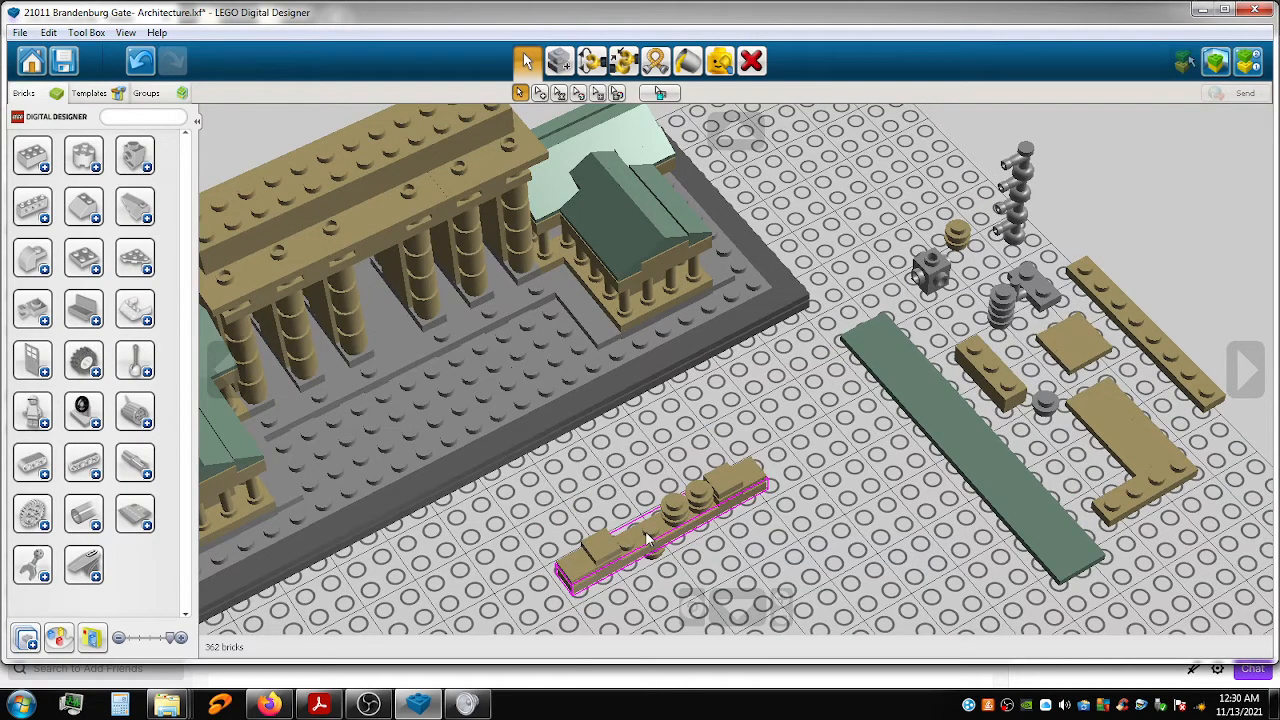
key(ctrl+z)
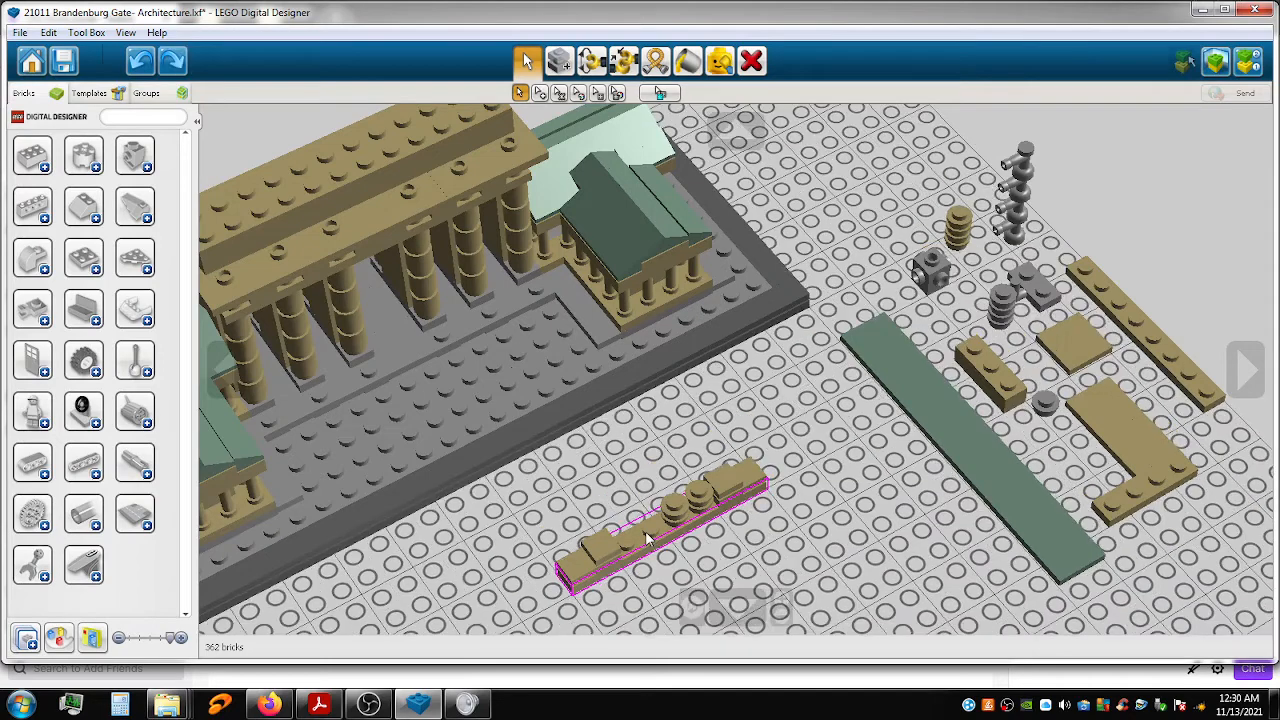
Place the third pair of tan 1x1 round plates on the next free stud of the 1x8 plate.
click(962, 238)
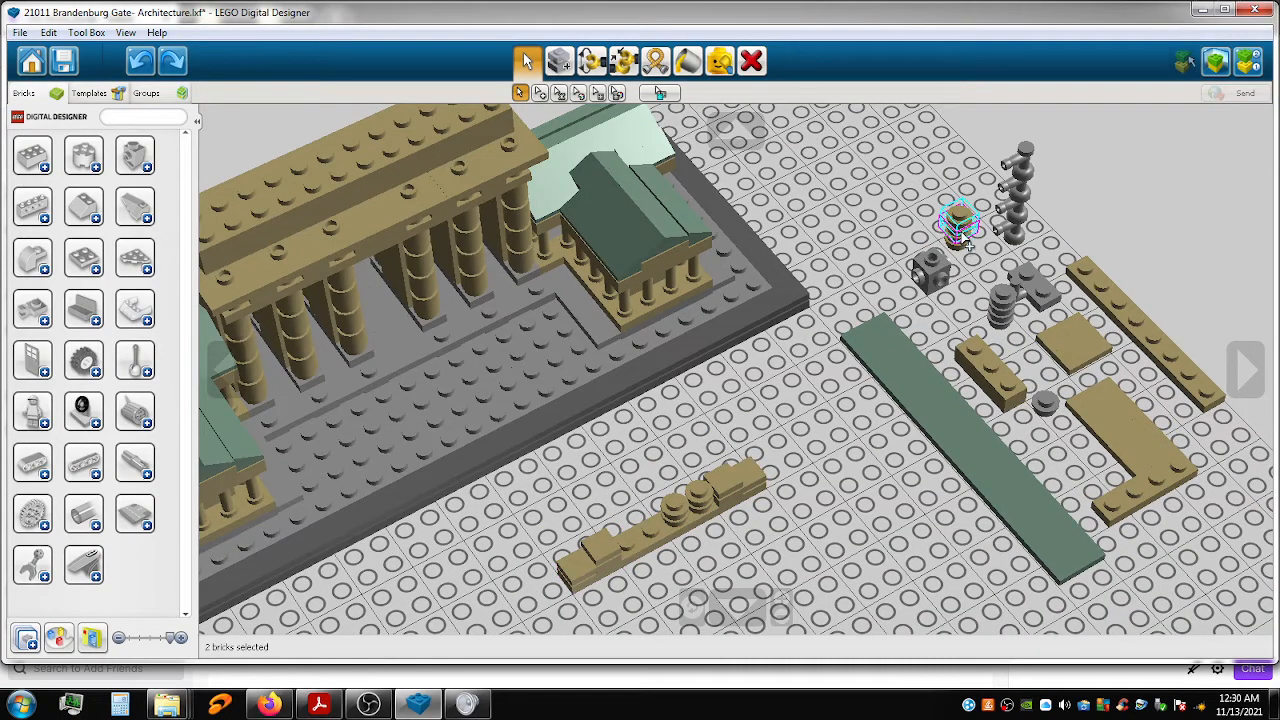
drag(959, 222, 652, 529)
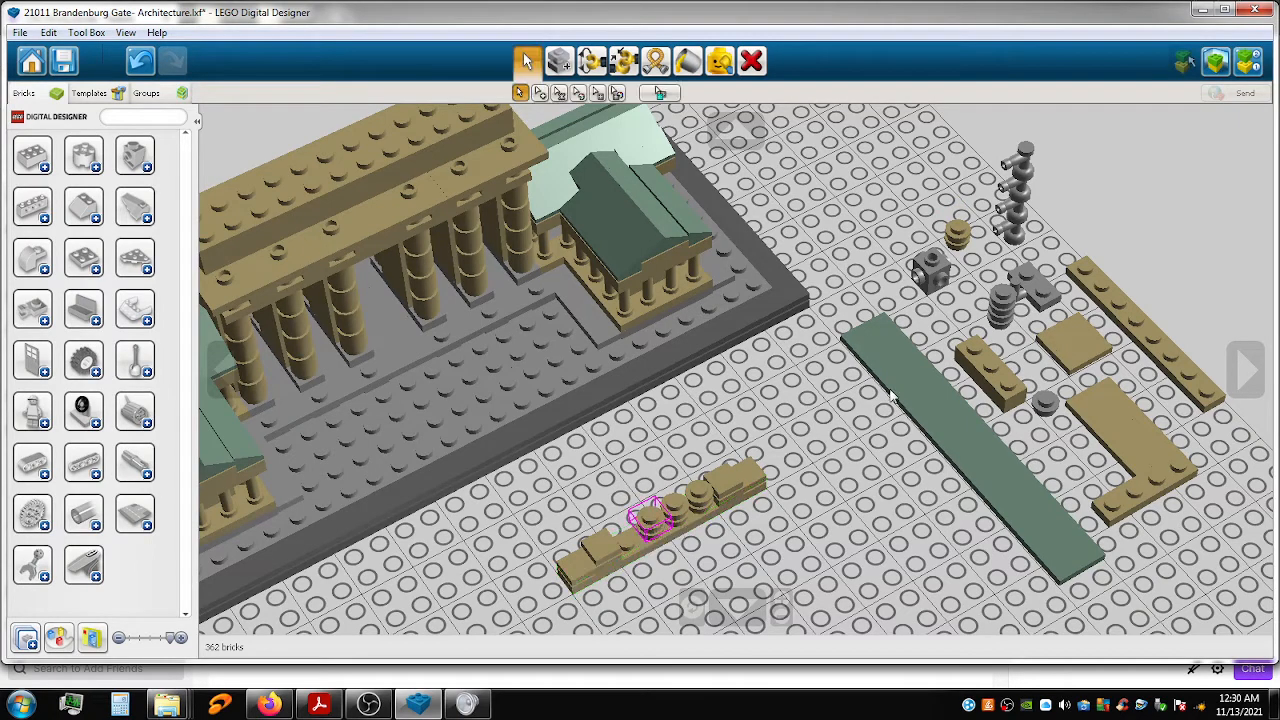
drag(963, 257, 962, 236)
key(Escape)
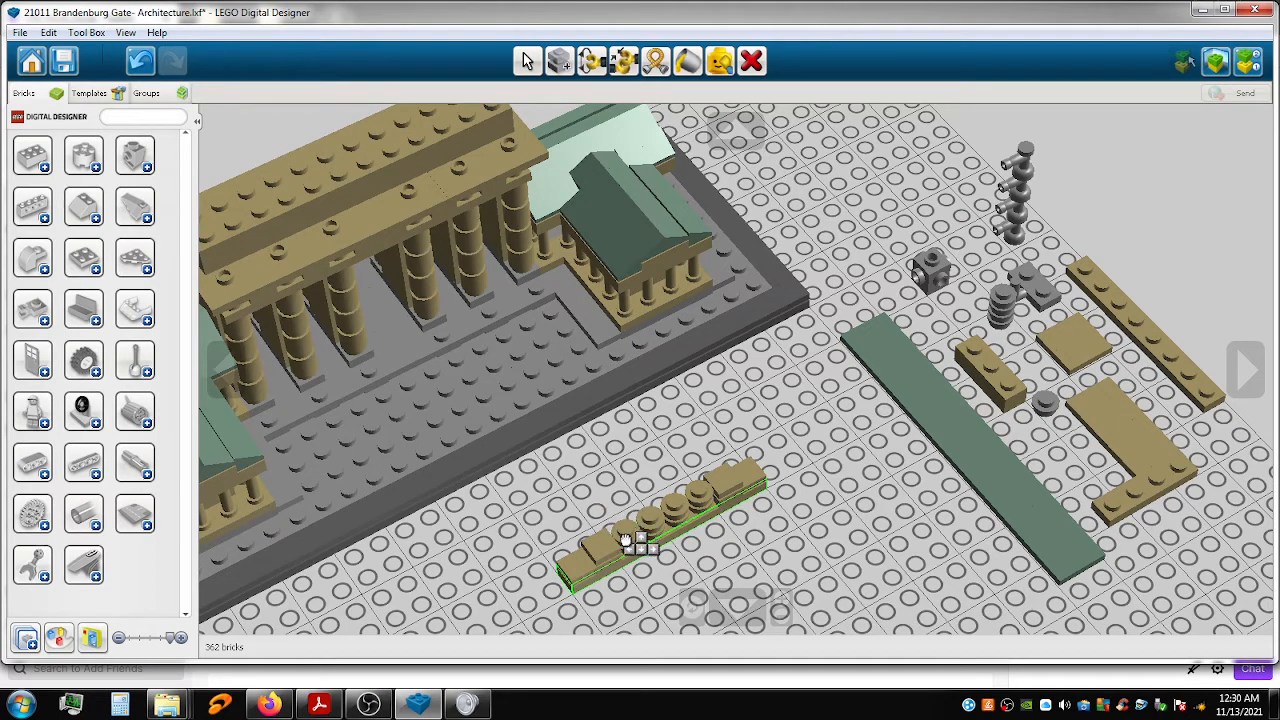
click(624, 540)
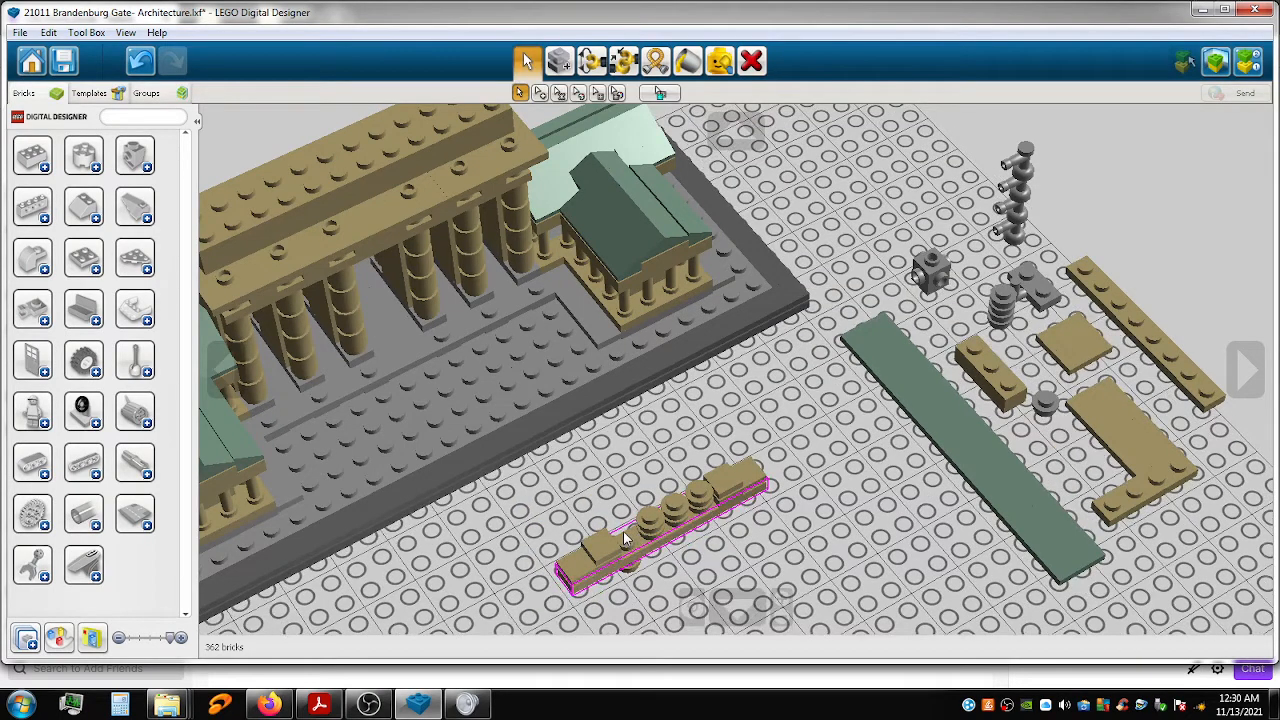
key(ctrl+z)
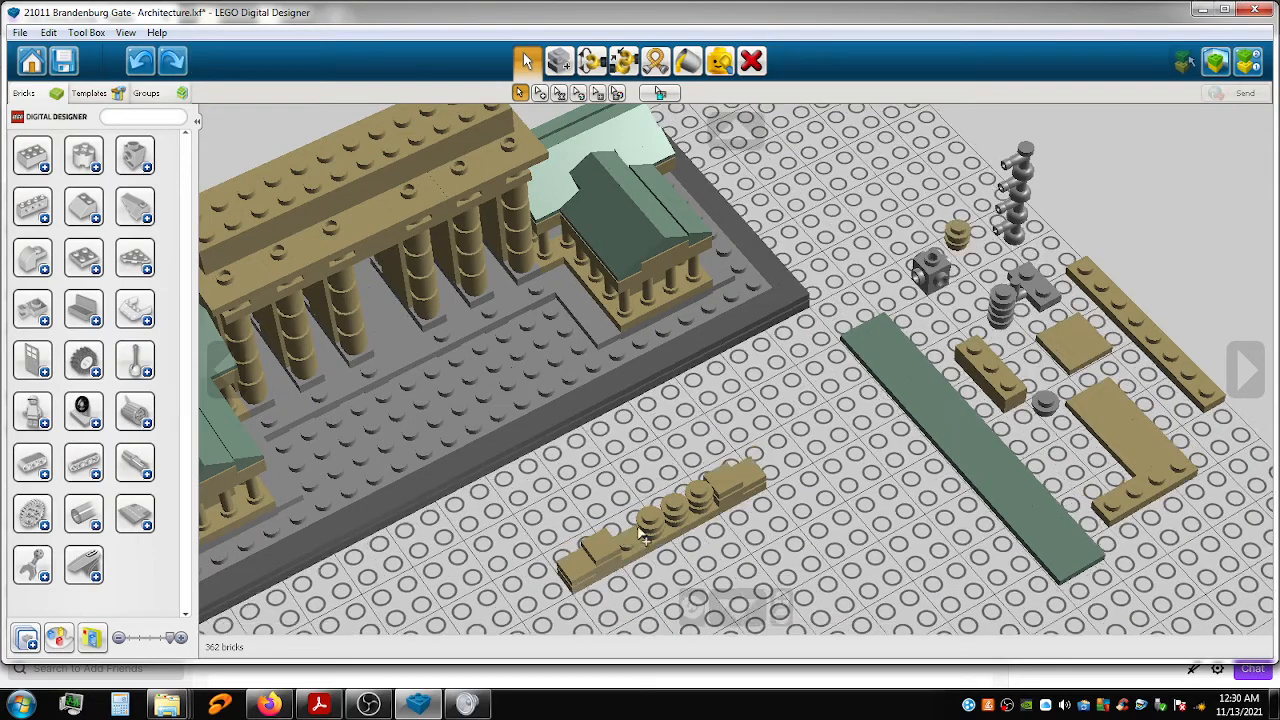
Place the last pair of tan 1x1 round plates on the remaining free stud of the 1x8 plate.
click(958, 238)
drag(893, 264, 625, 548)
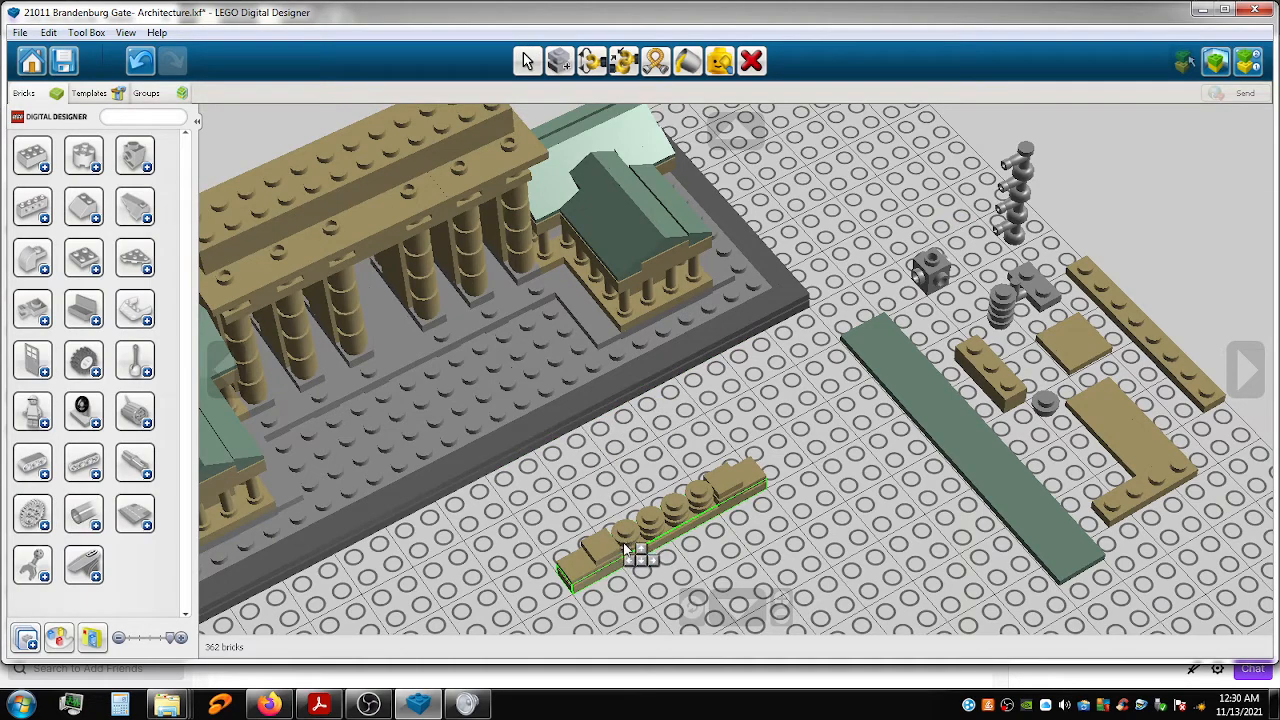
click(625, 548)
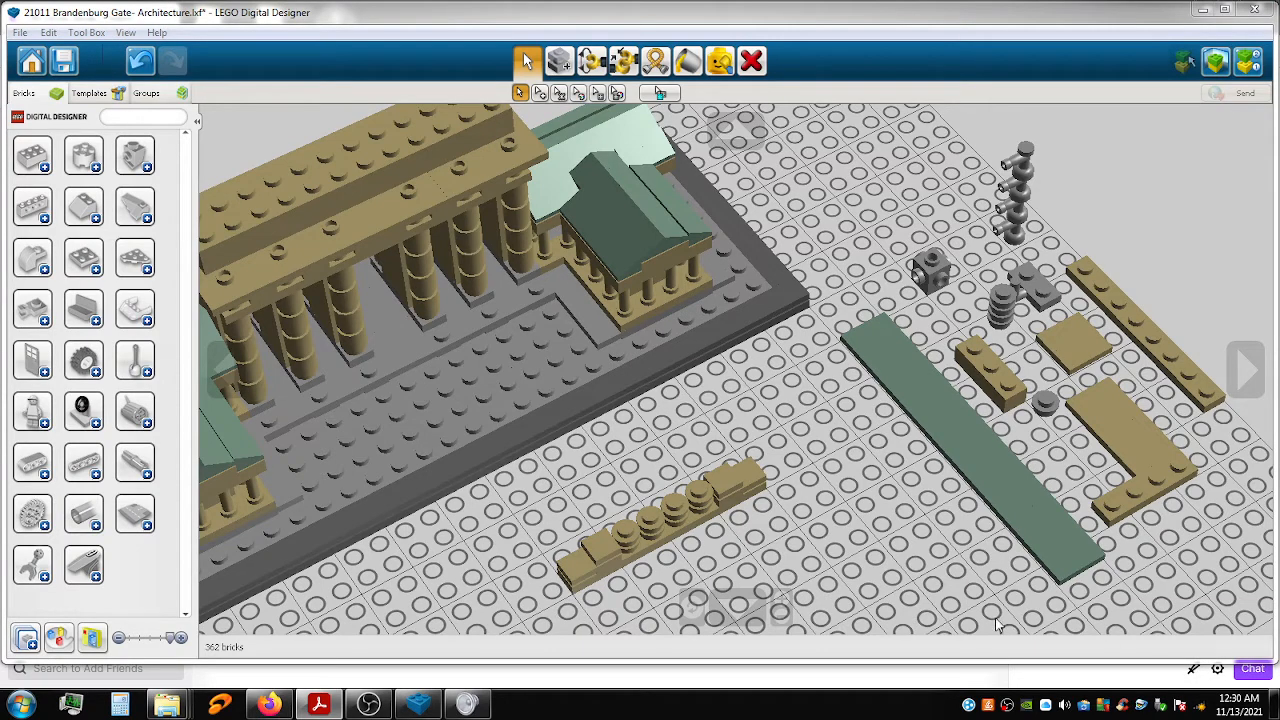
Select the whole 1x8 sub-assembly and move it onto the centre of the gate roof's front edge, against the raised bricks.
drag(818, 412, 557, 674)
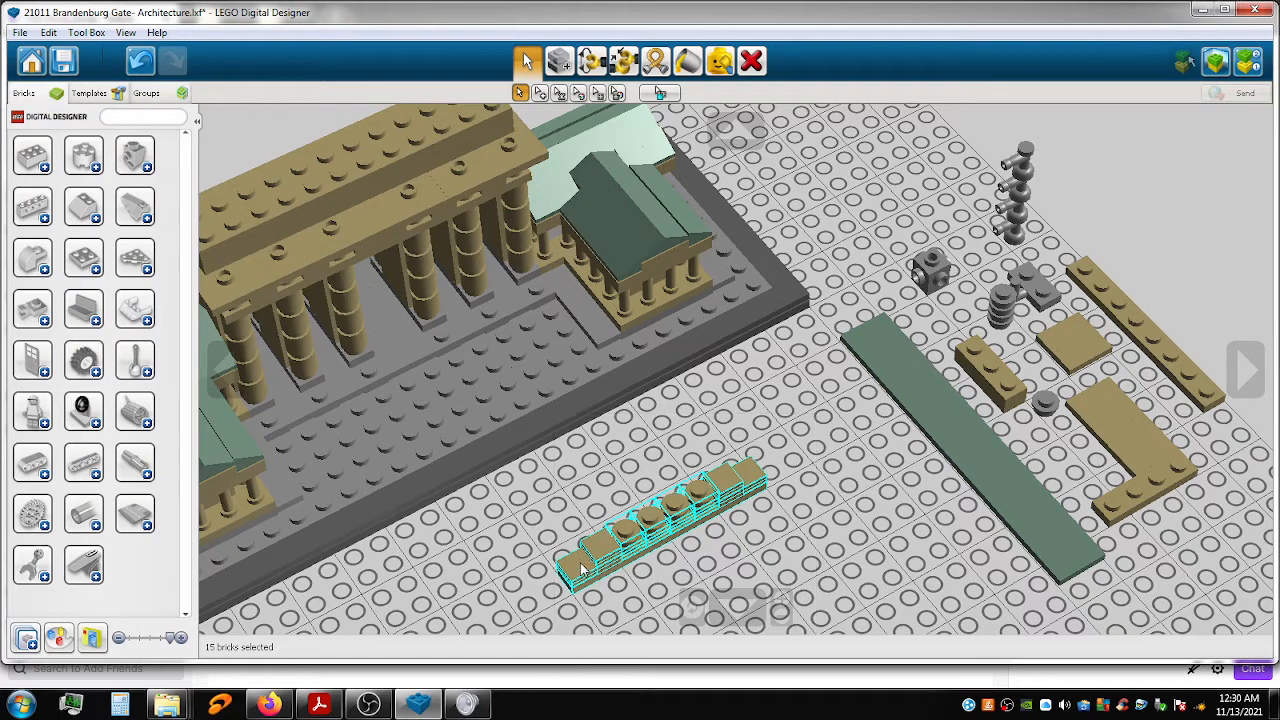
click(591, 594)
drag(603, 597, 286, 253)
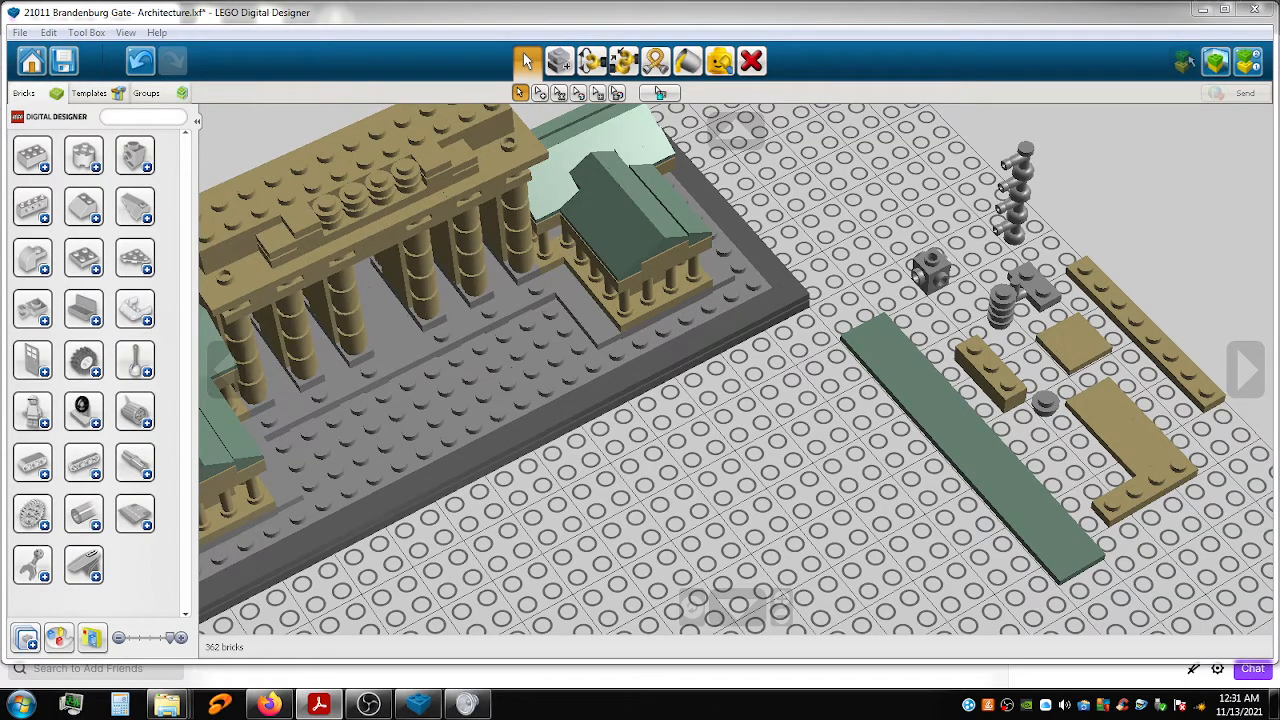
Move the remaining tan 1x8 plate onto the empty baseplate in front of the gate, turned parallel to the gate's front.
drag(1148, 314, 679, 462)
key(Right)
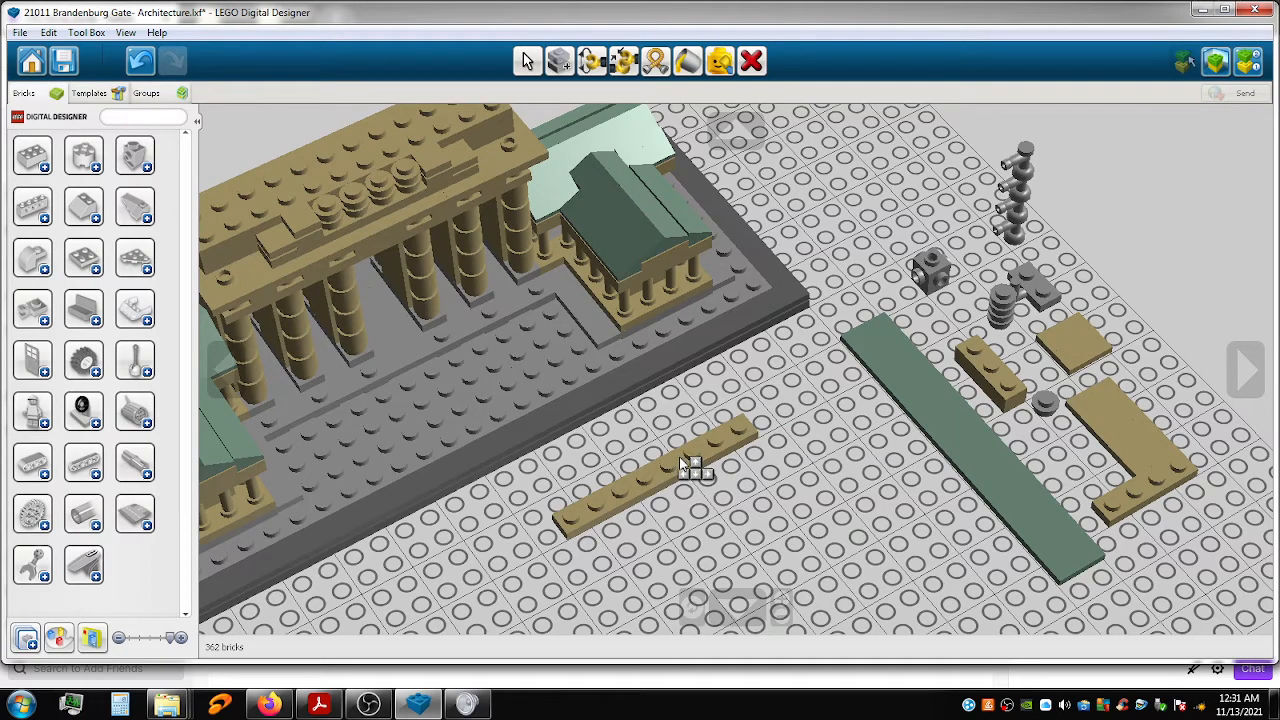
drag(679, 463, 680, 463)
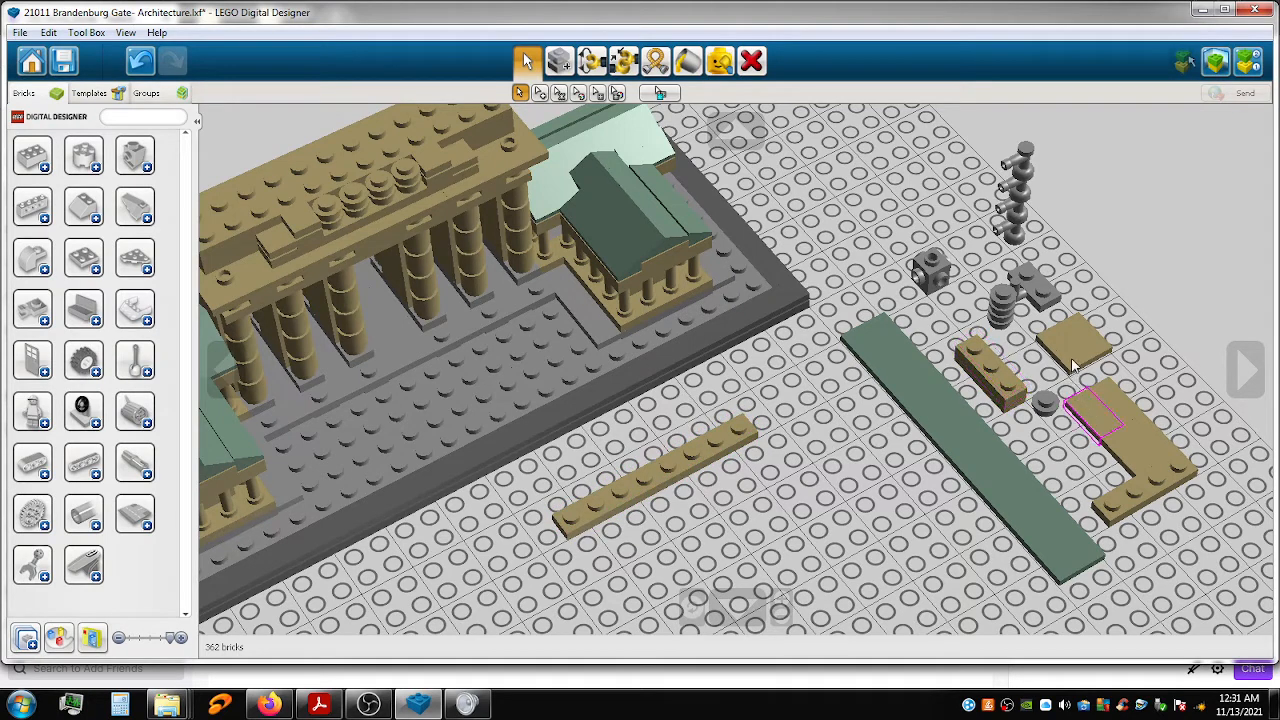
Cap both ends of the second 1x8 plate with tan 1x1 tiles and add a tan 1x3 plate beside the right-hand tile.
key(Escape)
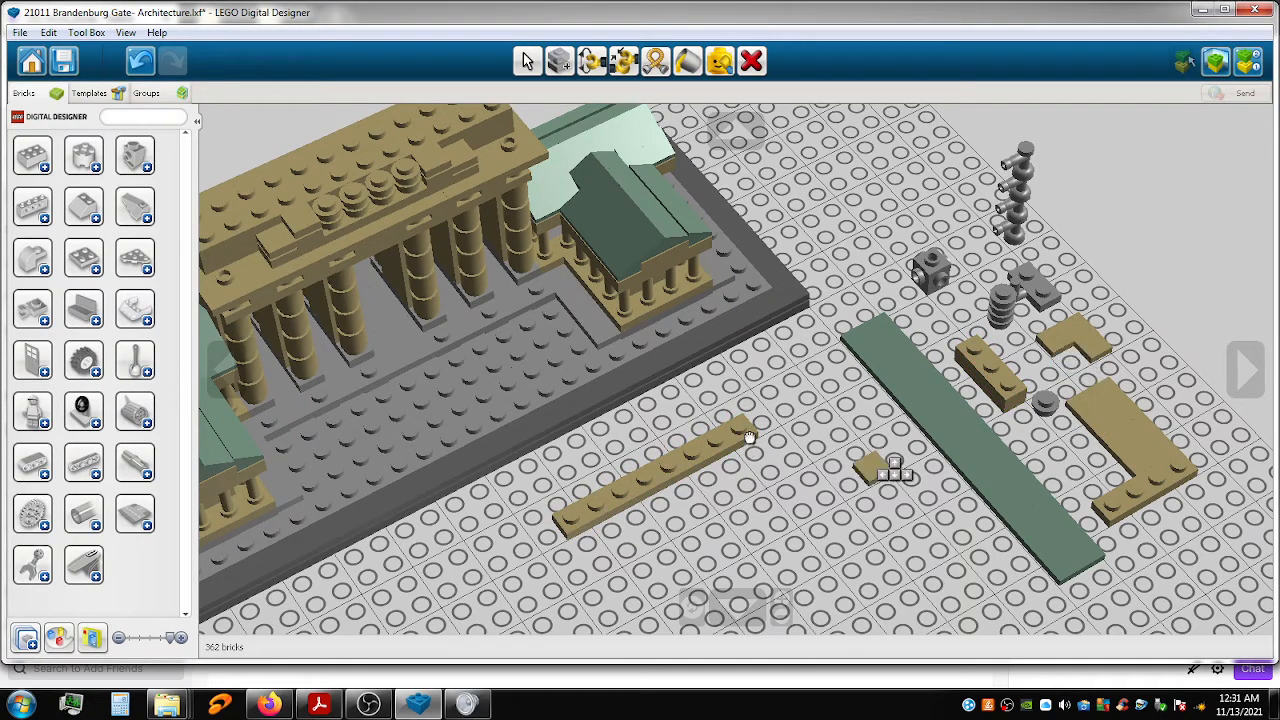
click(747, 430)
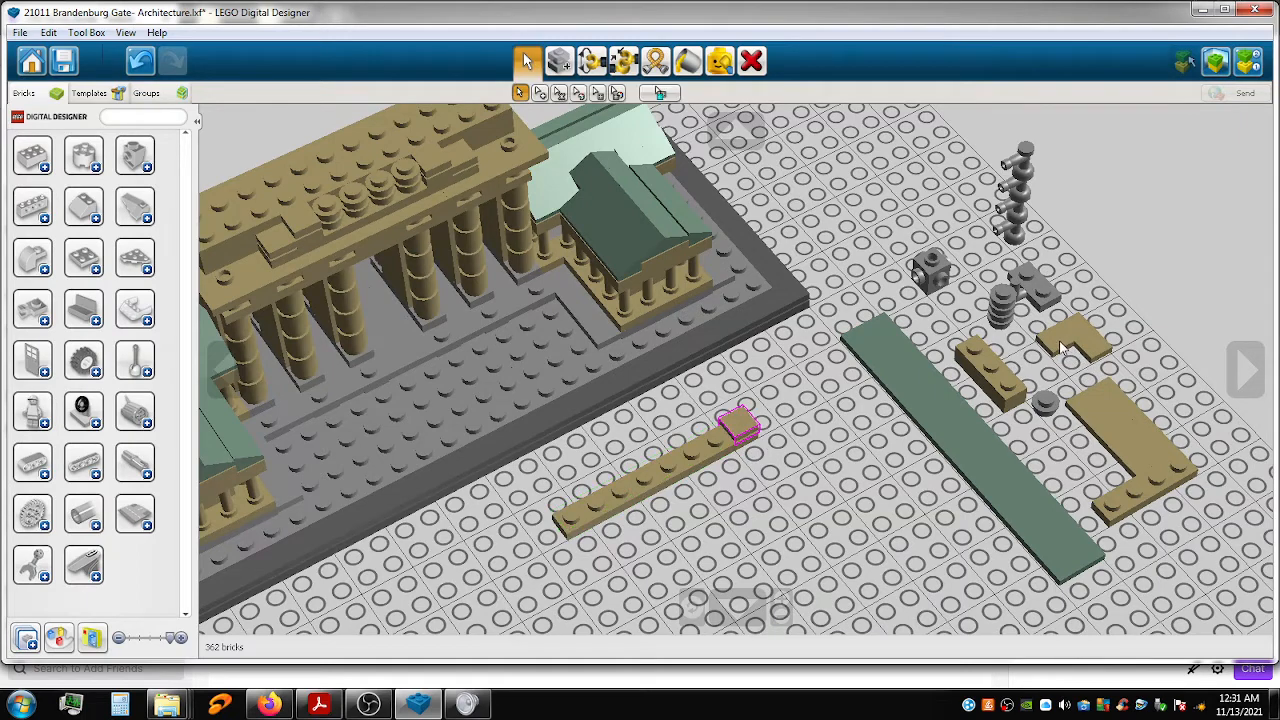
click(1054, 345)
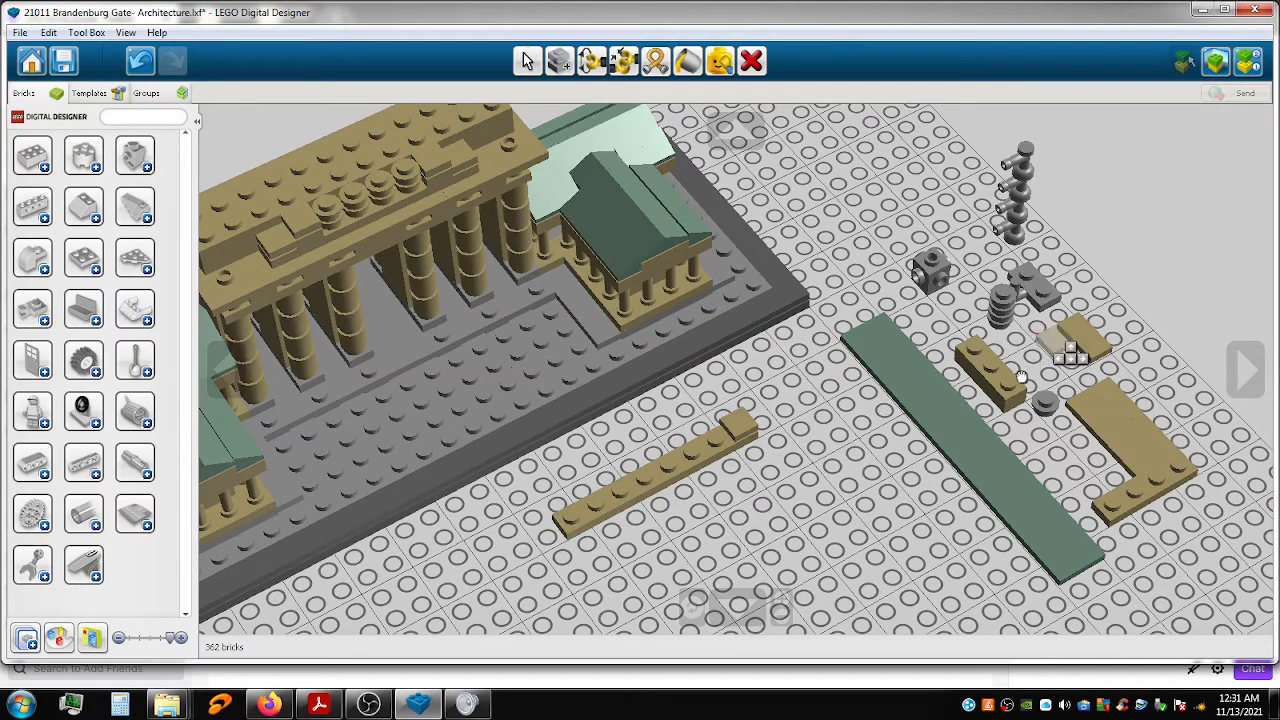
click(572, 522)
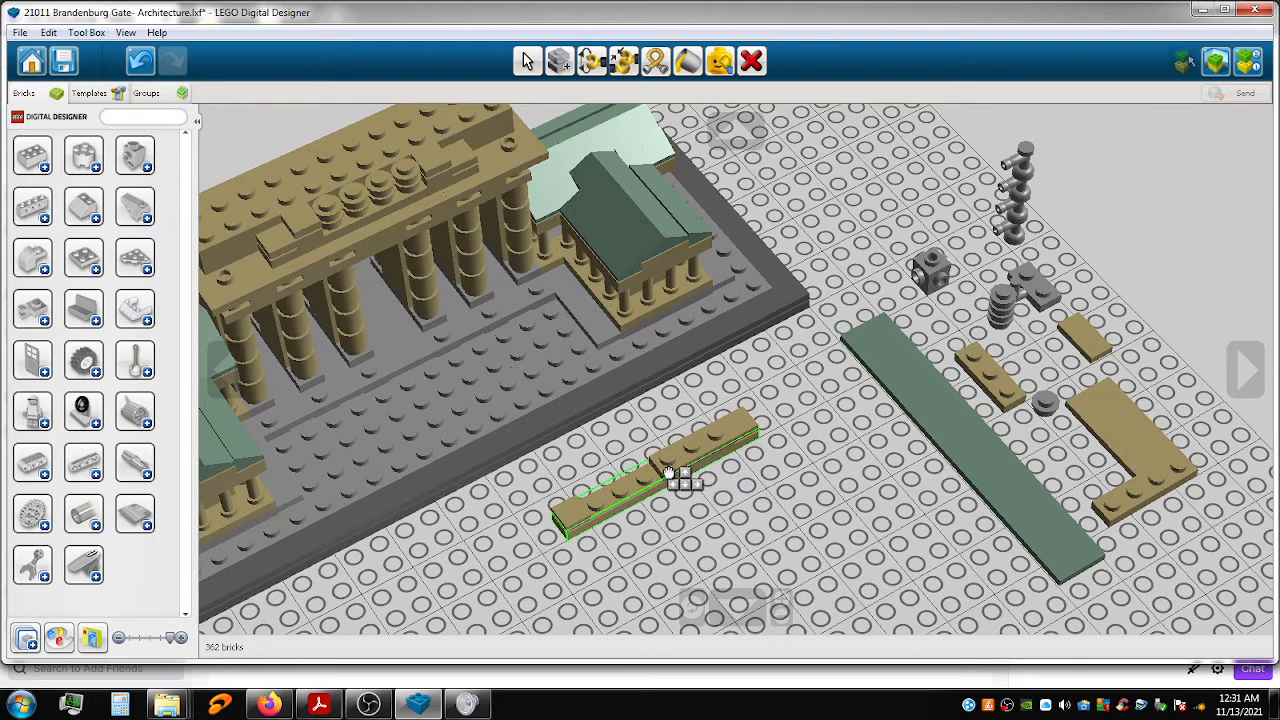
click(669, 472)
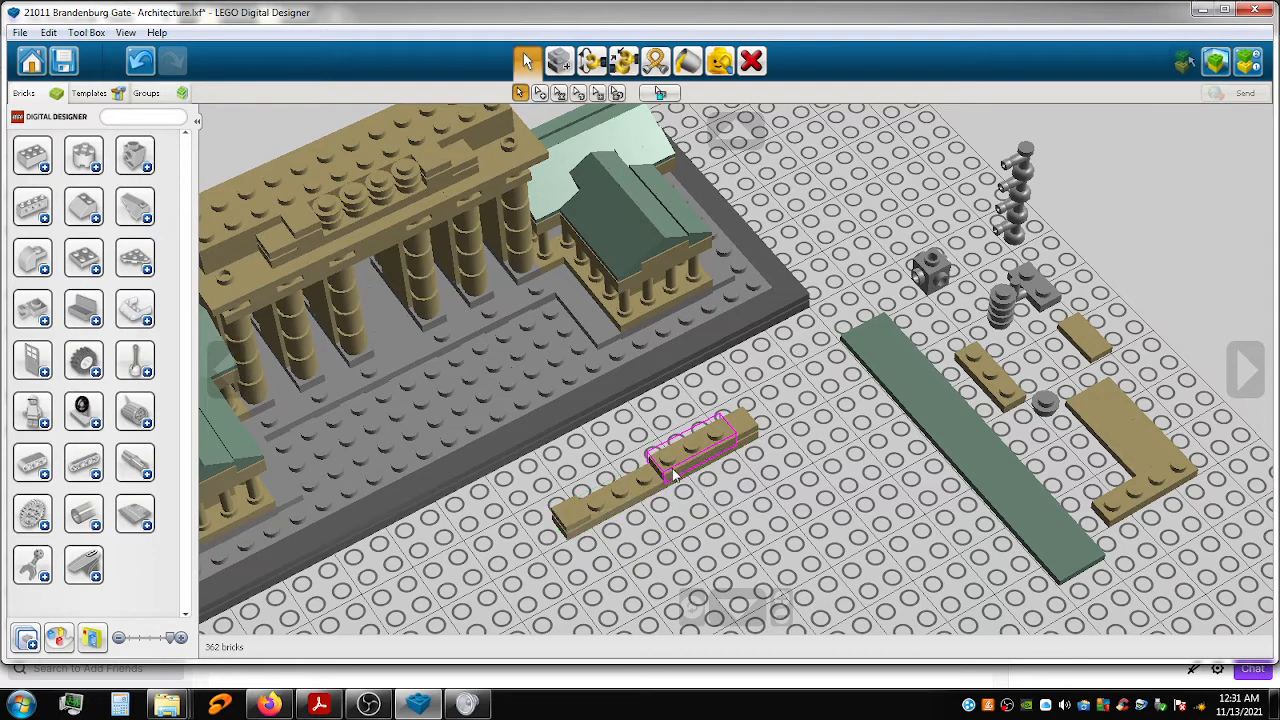
Complete the second 1x8 sub-assembly with the other tan 1x3 plate, a 1x1 tile at each end of that layer, and a 1x4 plate between them.
click(987, 408)
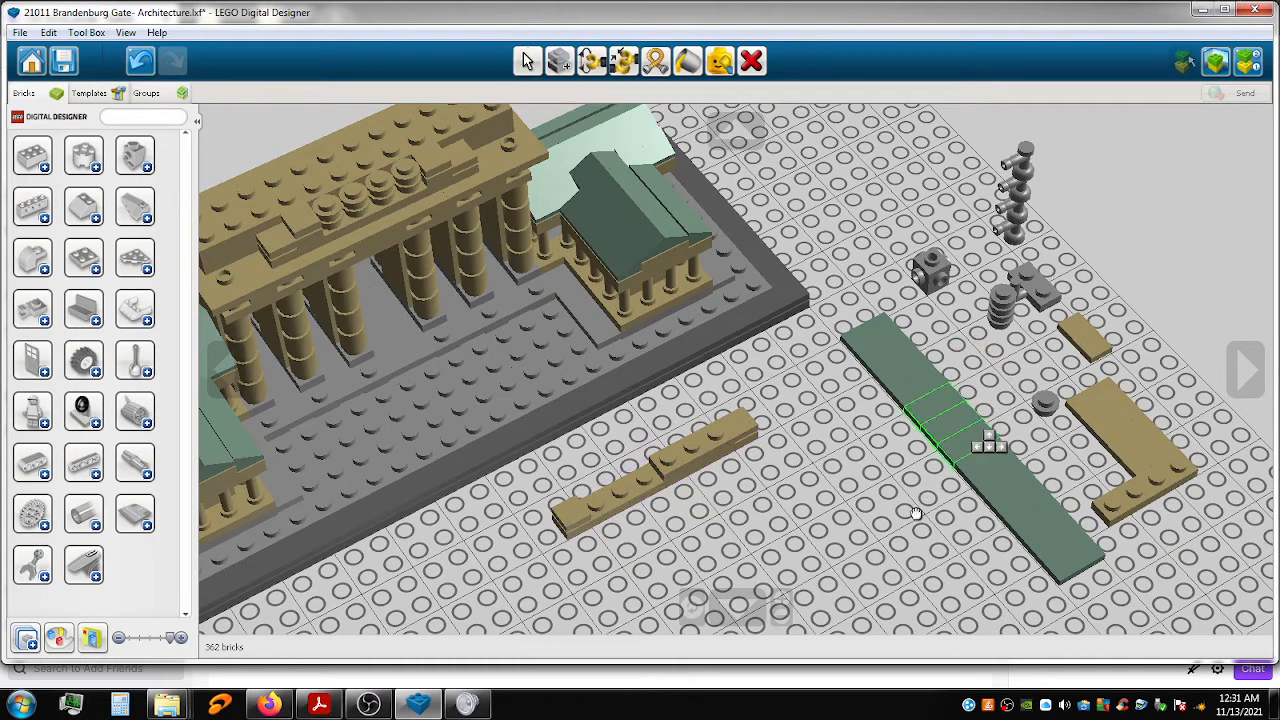
click(601, 499)
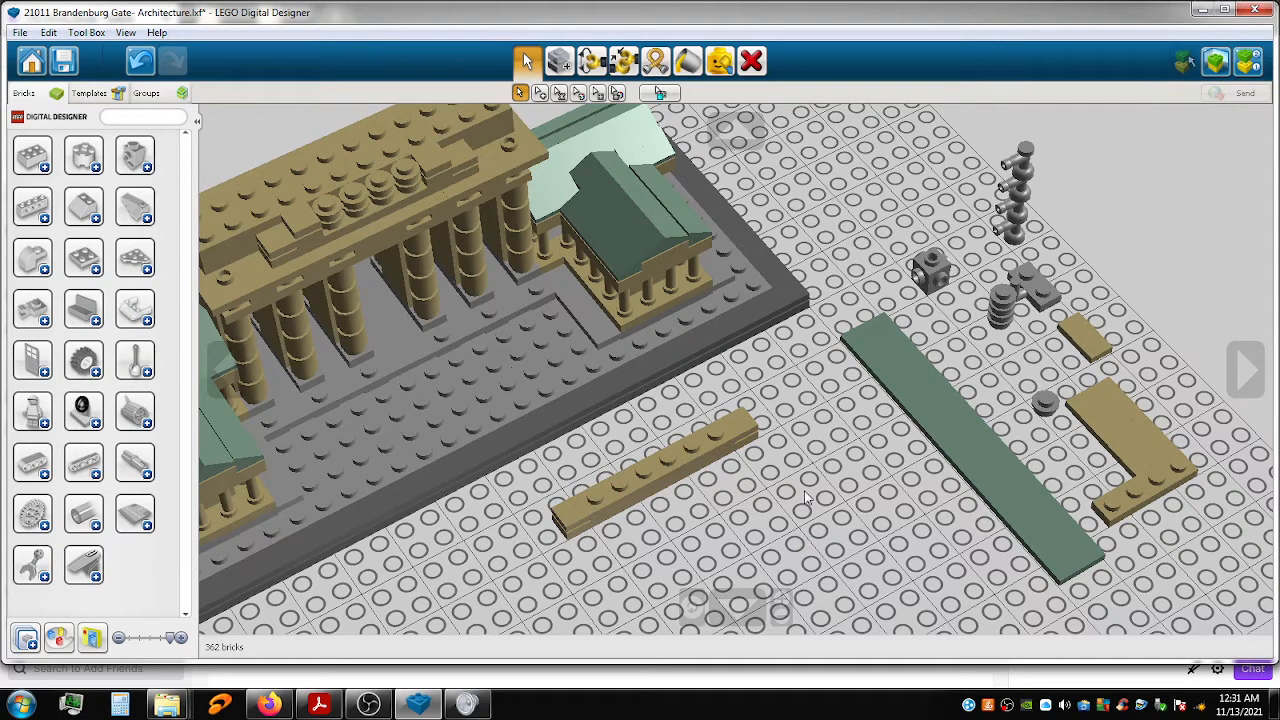
drag(1093, 352, 718, 441)
drag(1073, 333, 613, 510)
drag(960, 574, 645, 470)
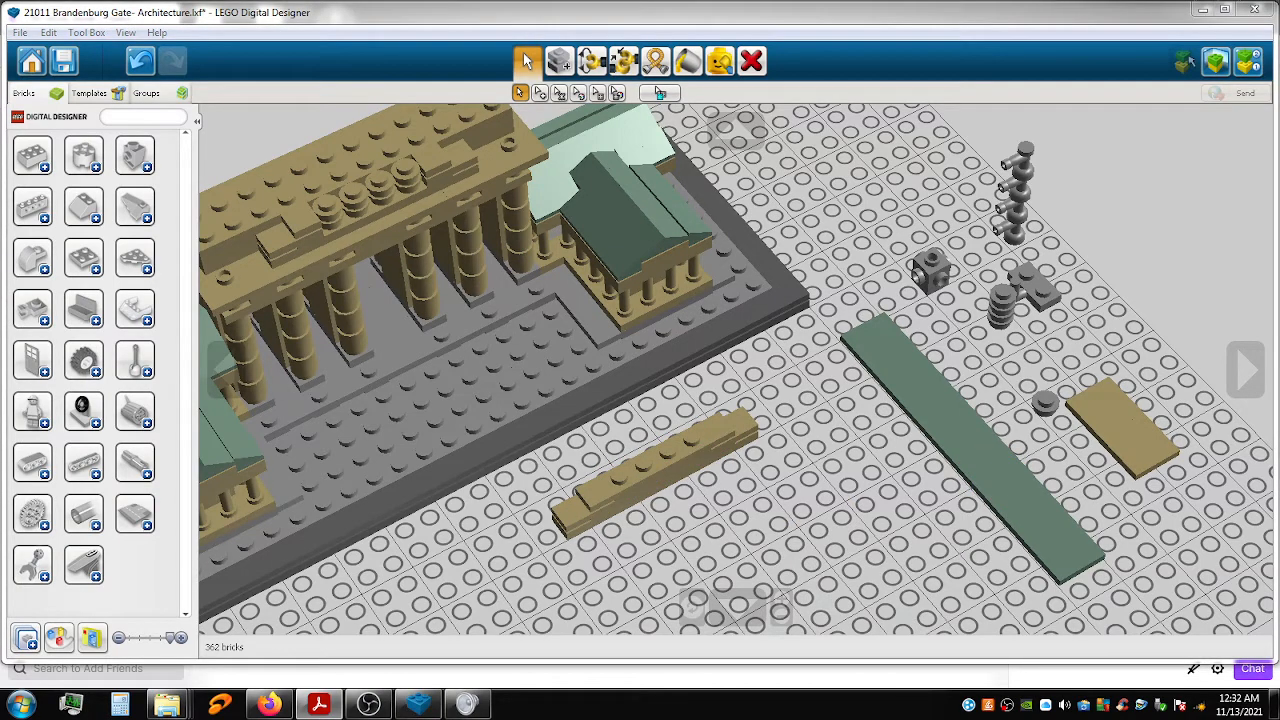
Select the whole second 1x8 sub-assembly and mount it at the centre of the gate roof's rear edge, against the raised bricks.
drag(758, 384, 605, 567)
key(ctrl+z)
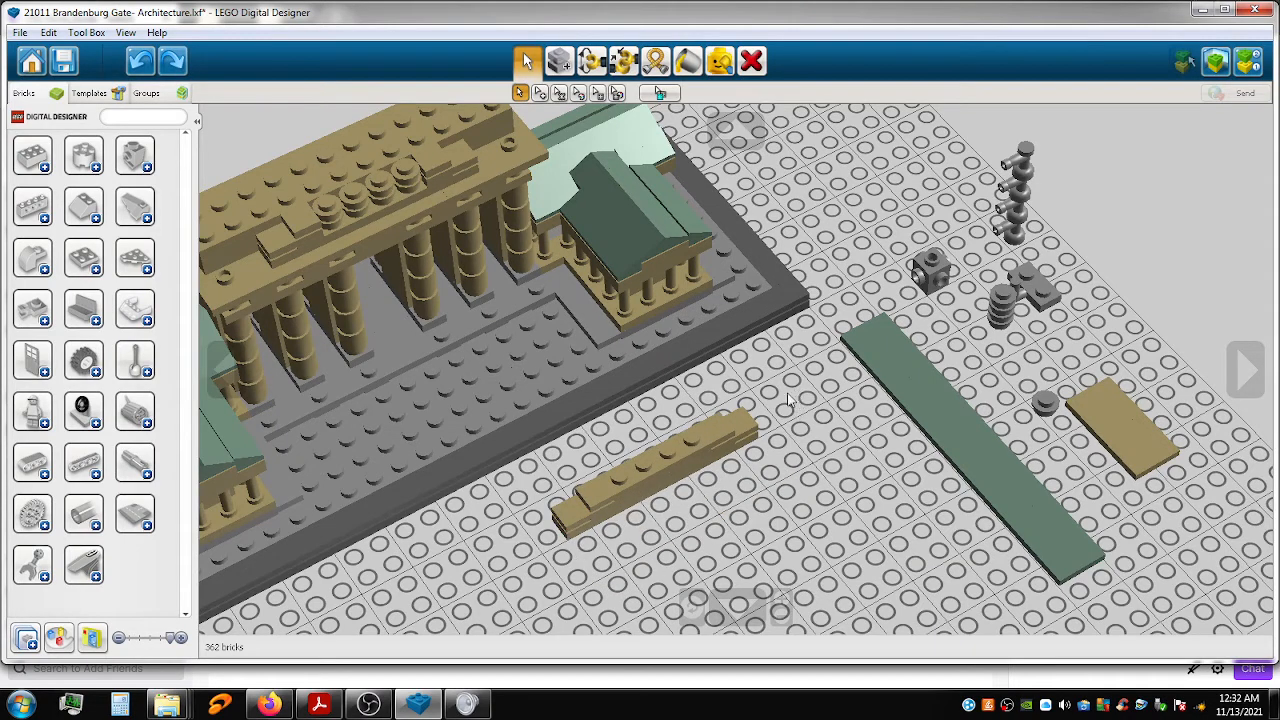
drag(799, 390, 538, 624)
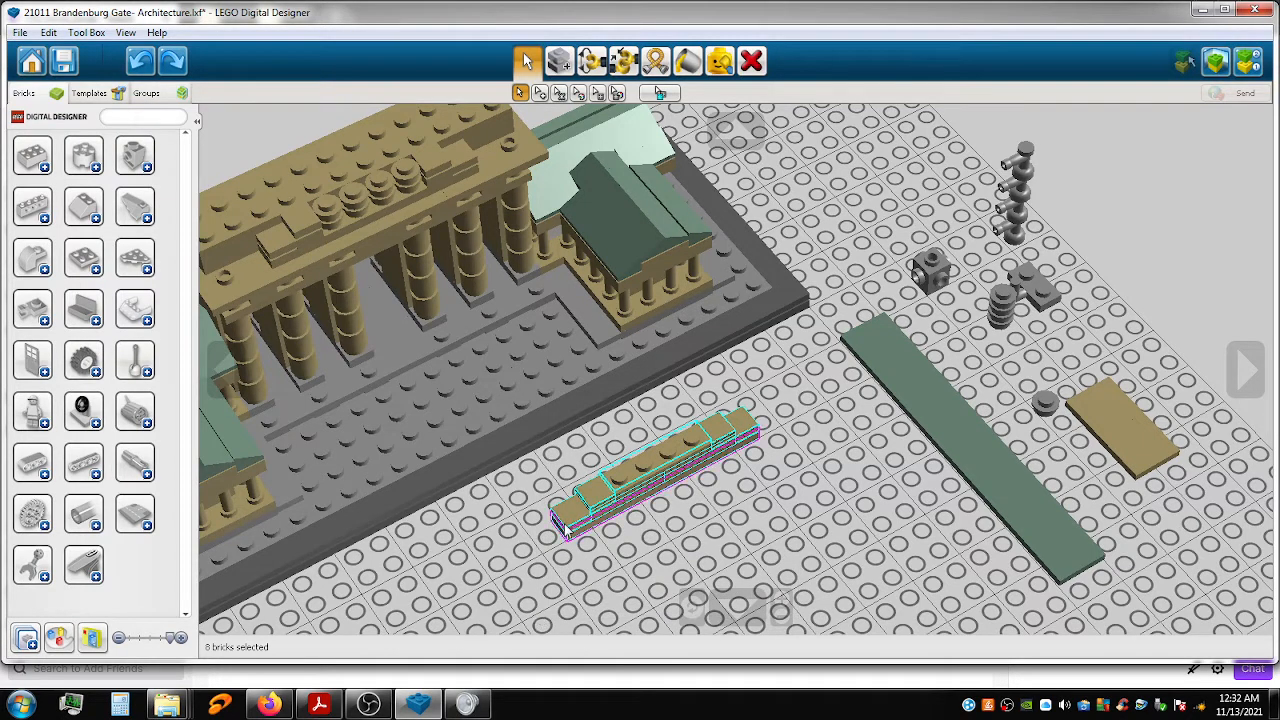
drag(582, 545, 683, 557)
right_drag(485, 446, 706, 387)
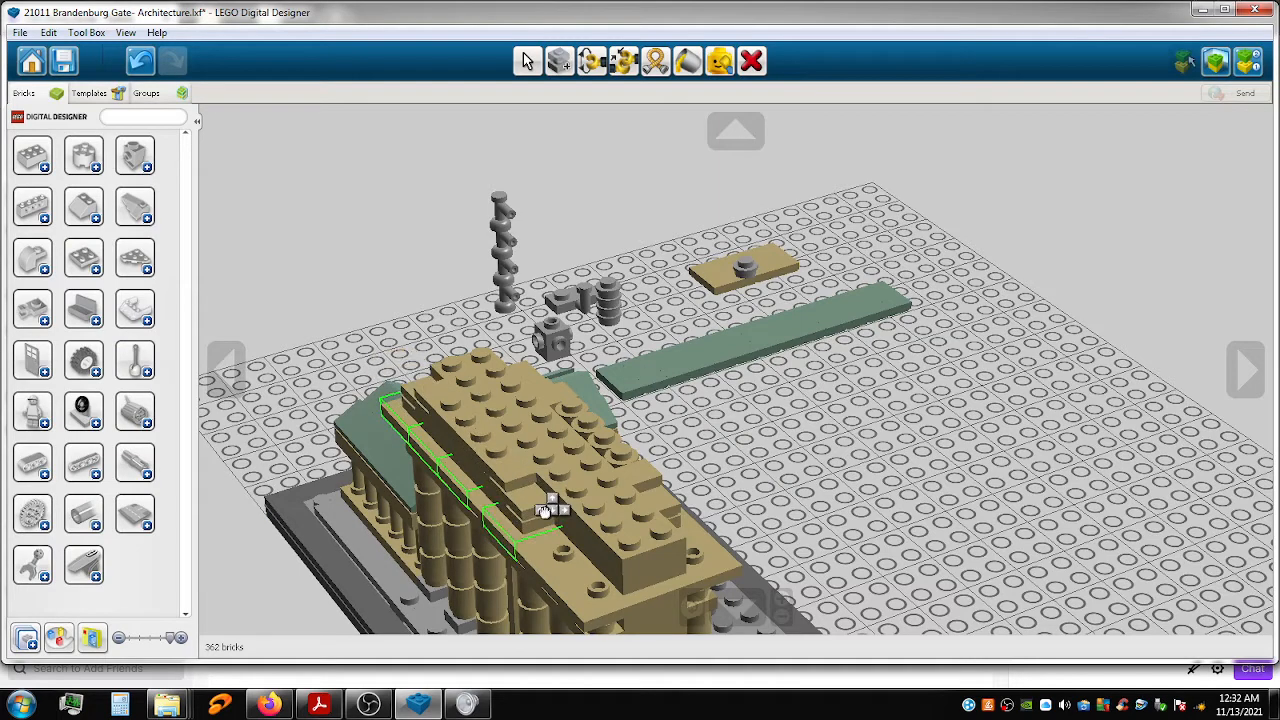
right_drag(586, 560, 700, 532)
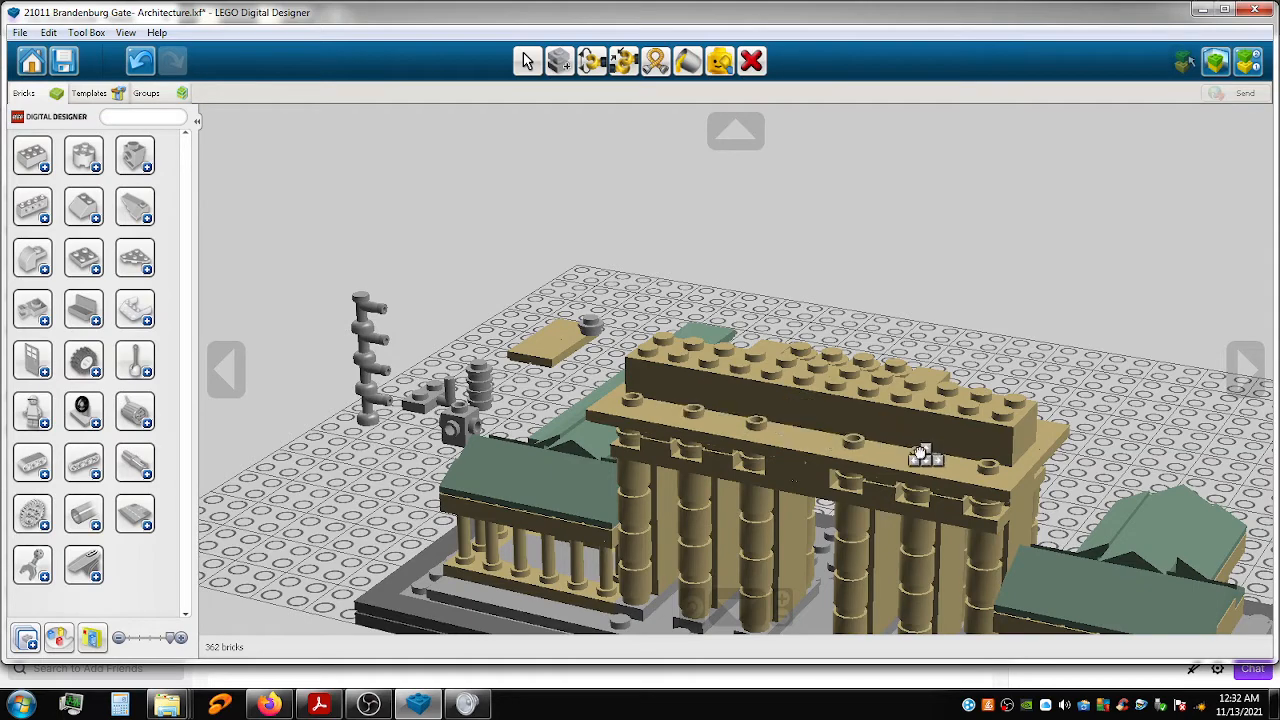
right_drag(928, 455, 894, 491)
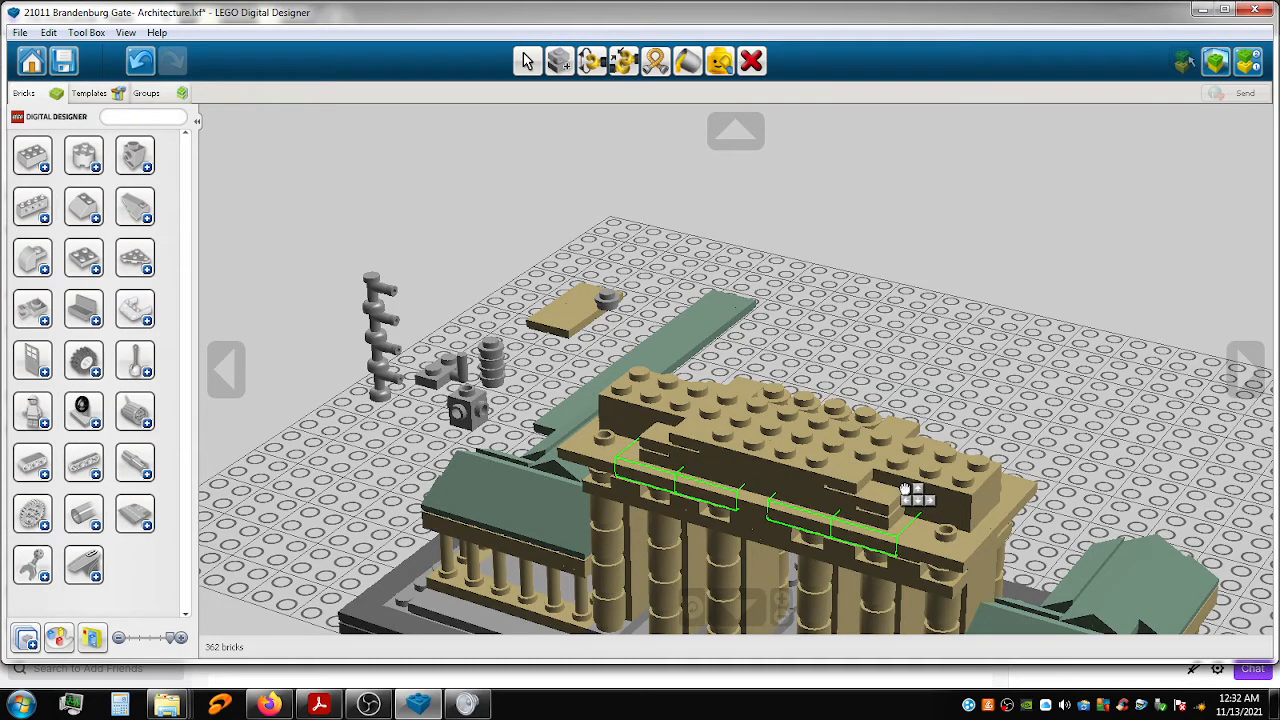
click(905, 489)
Cover the exposed studs at both ends of the roof's rear edge with tan 1x2 tiles, beside the mounted sub-assembly.
right_drag(850, 540, 494, 535)
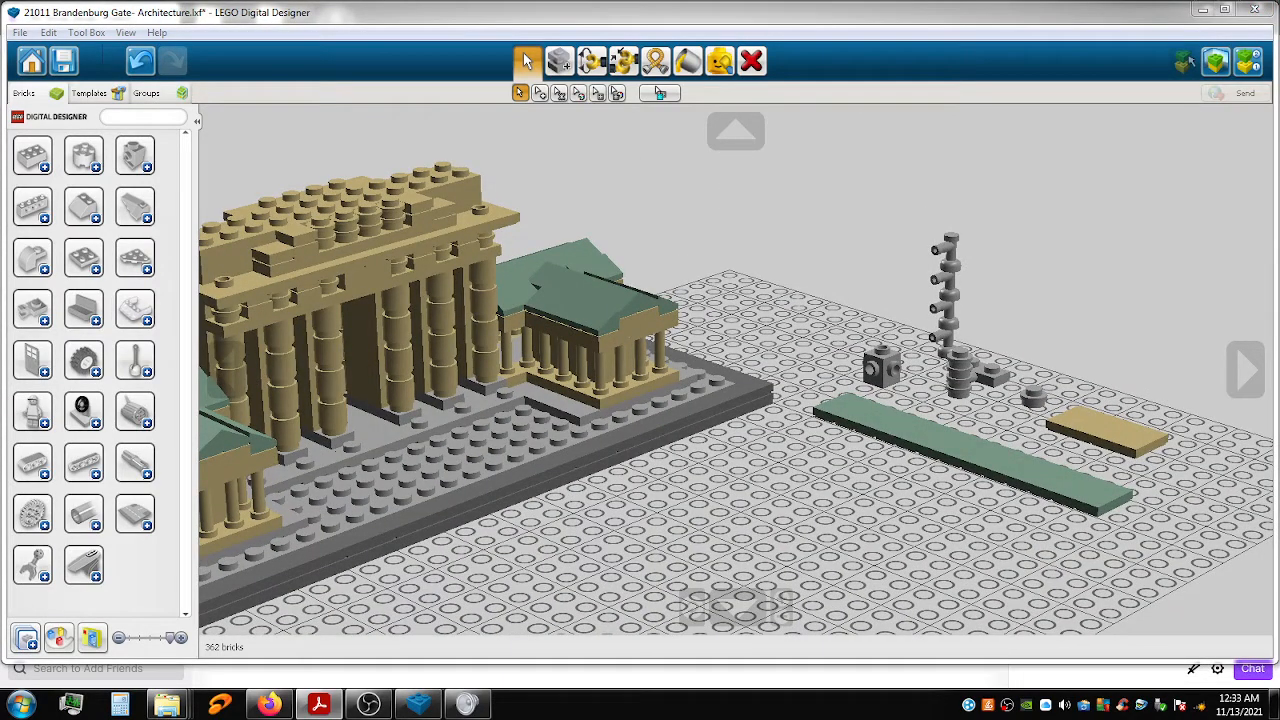
click(662, 436)
right_drag(701, 486, 838, 462)
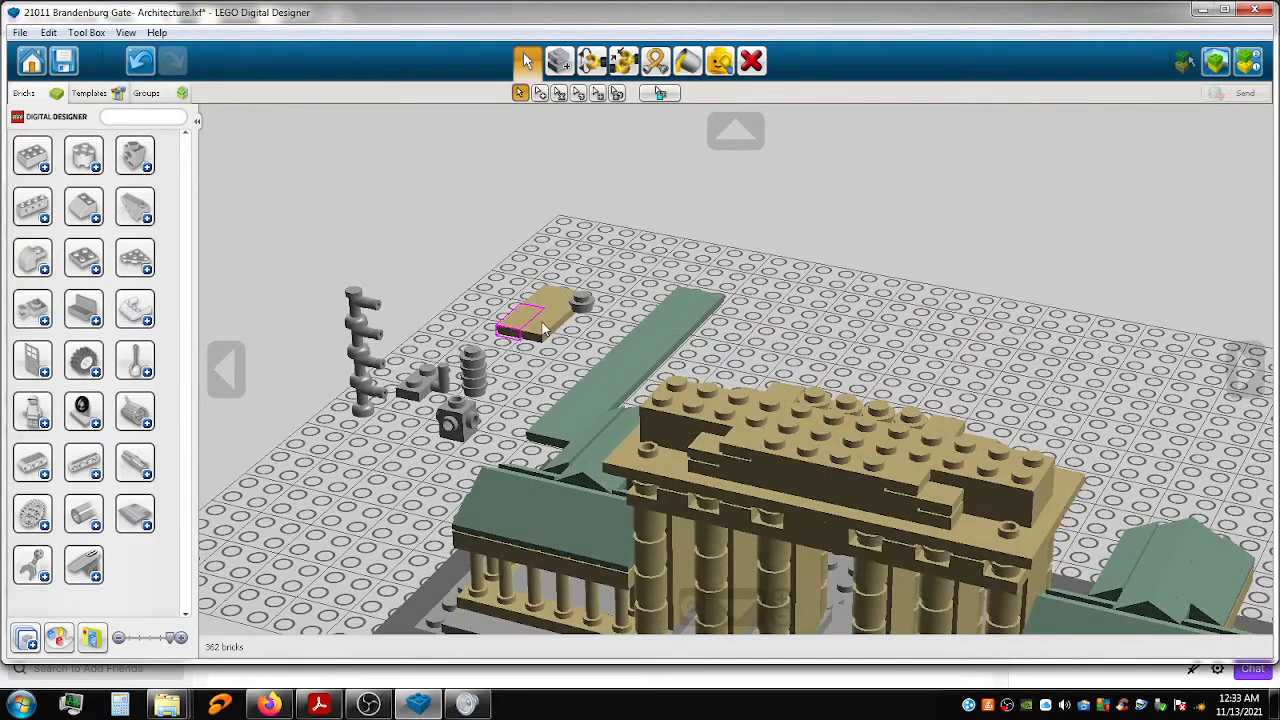
click(542, 331)
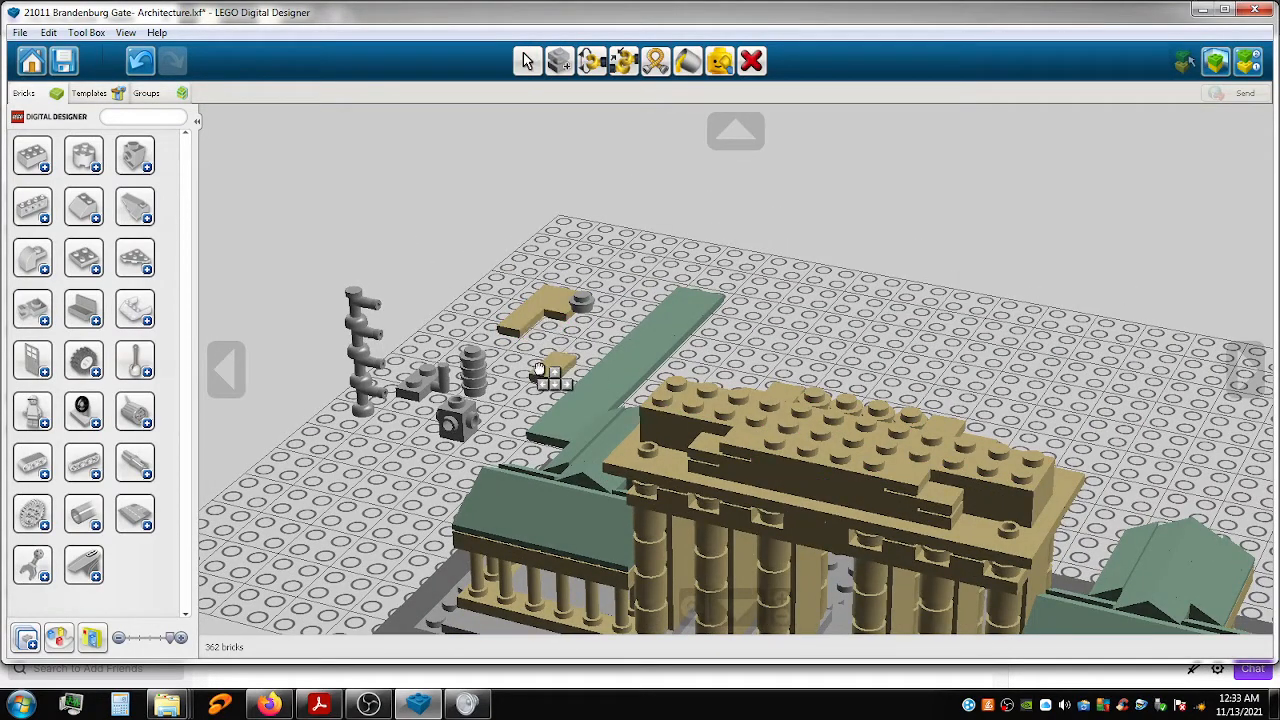
click(979, 526)
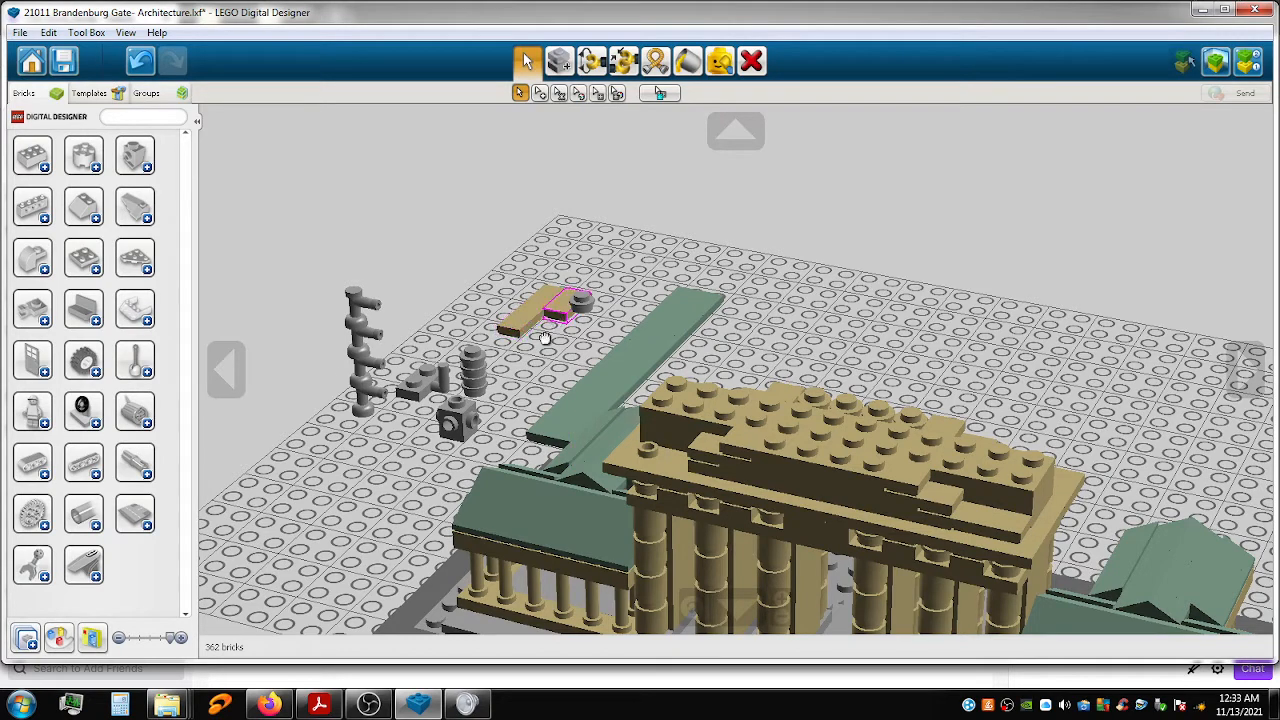
click(555, 316)
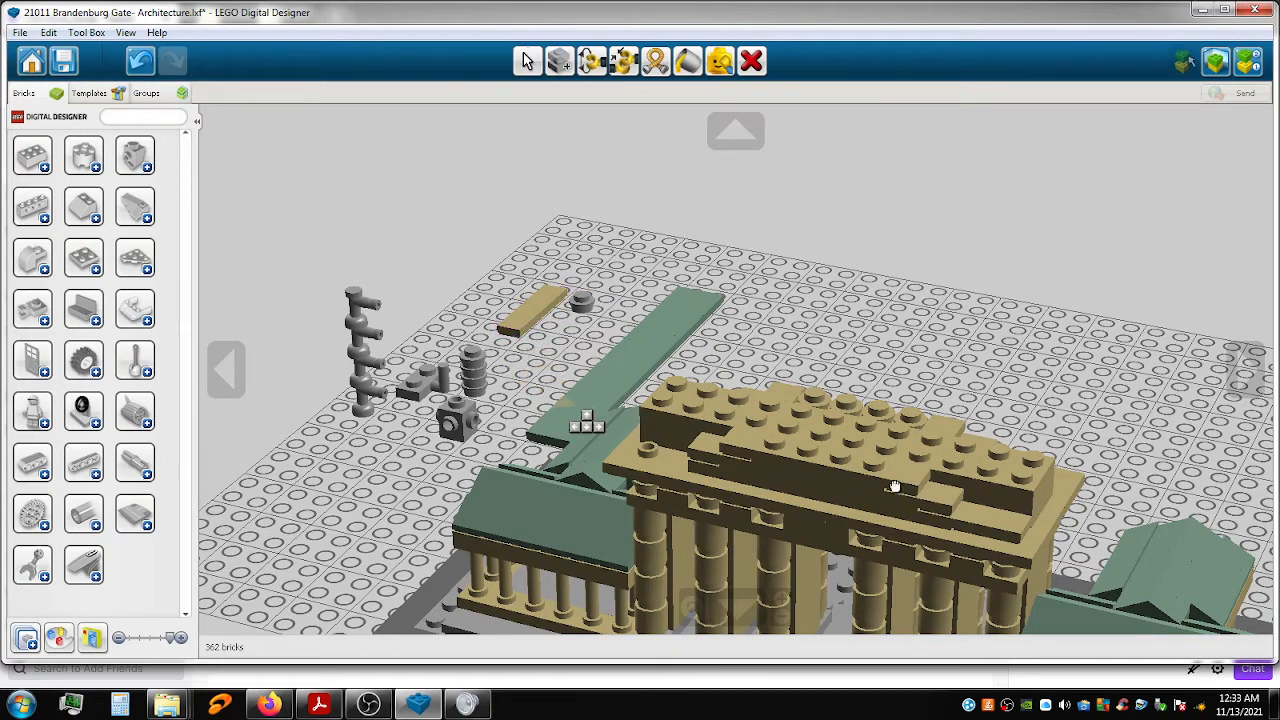
click(652, 456)
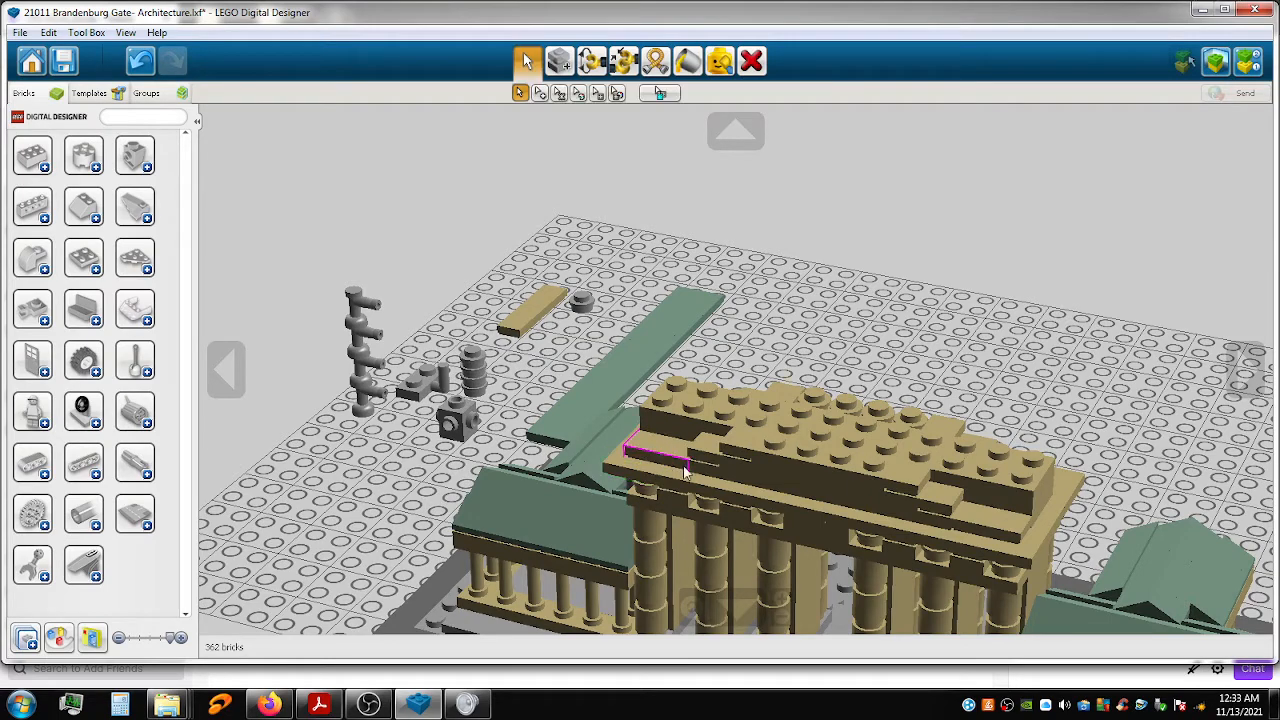
Cover the exposed studs at both ends of the roof's front edge with the last two tan 1x2 tiles.
right_drag(897, 501, 980, 481)
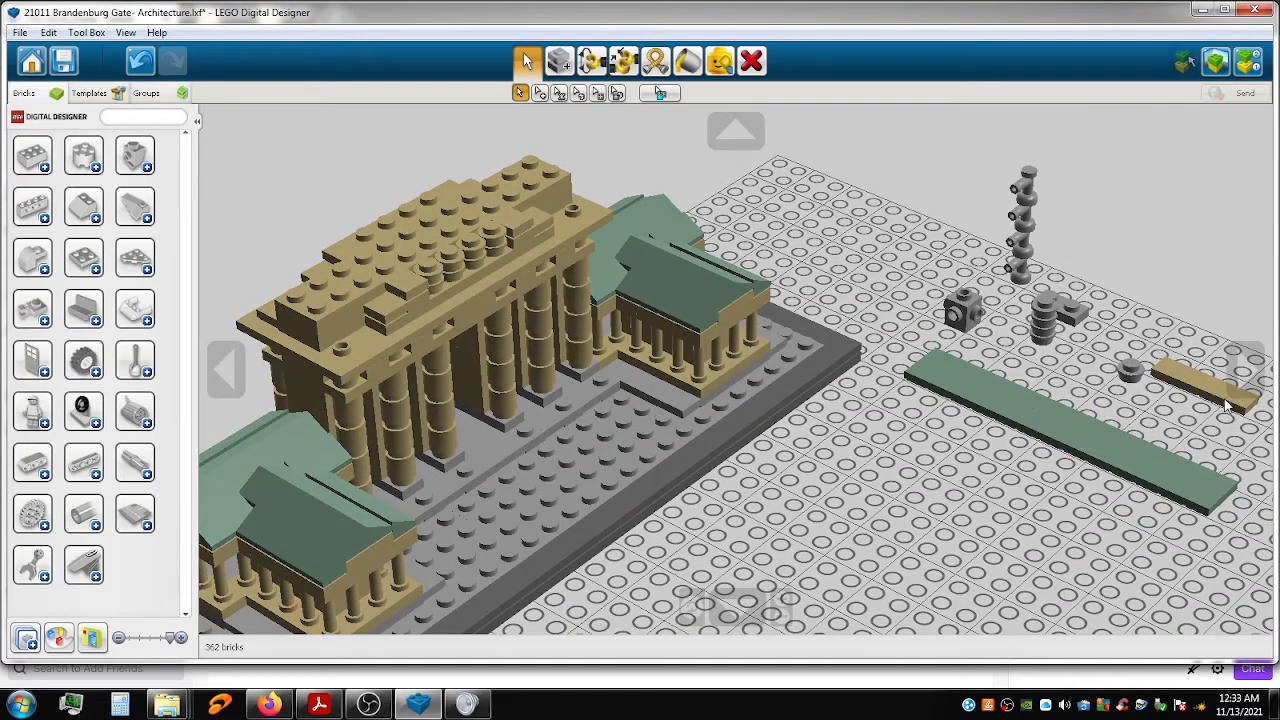
drag(1215, 400, 562, 230)
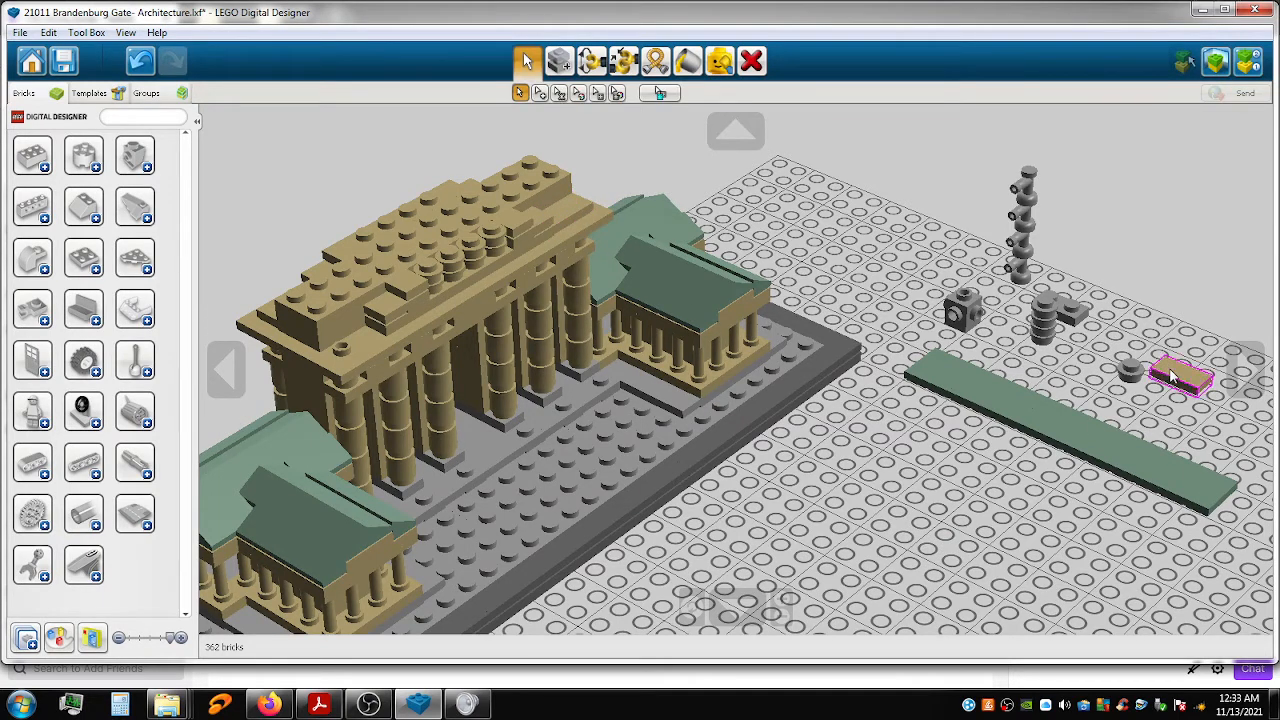
drag(1126, 450, 368, 349)
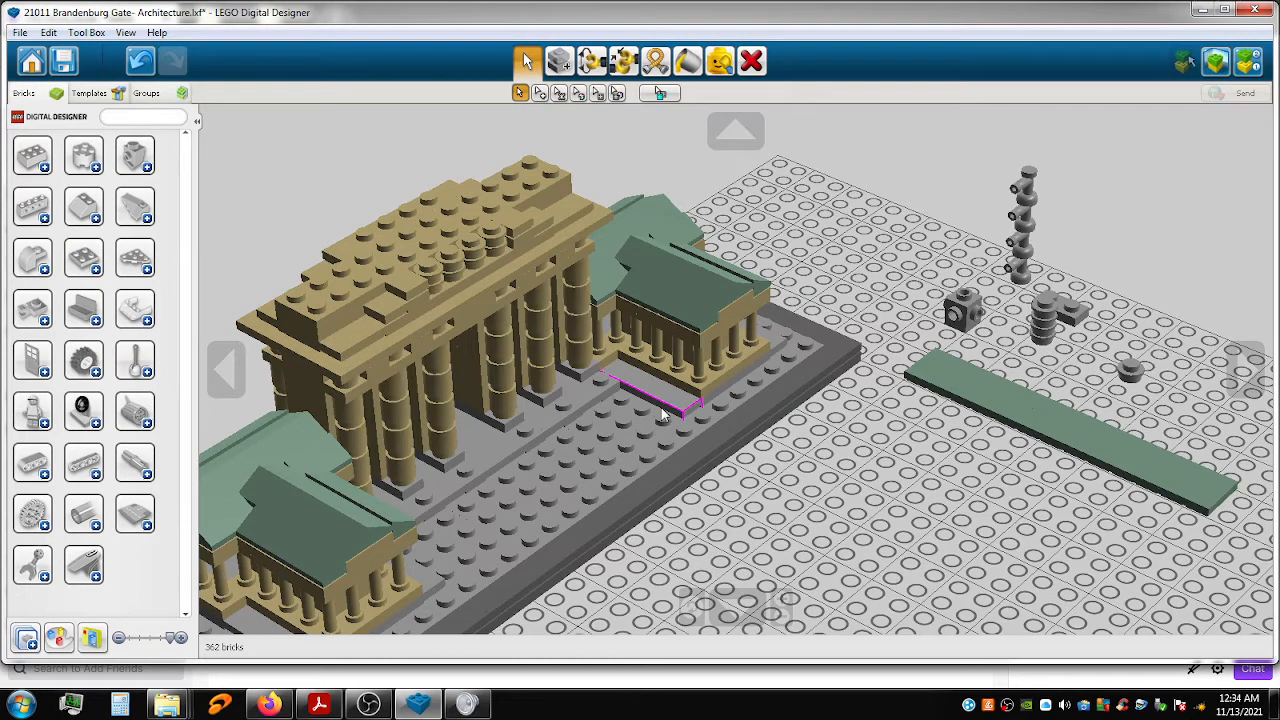
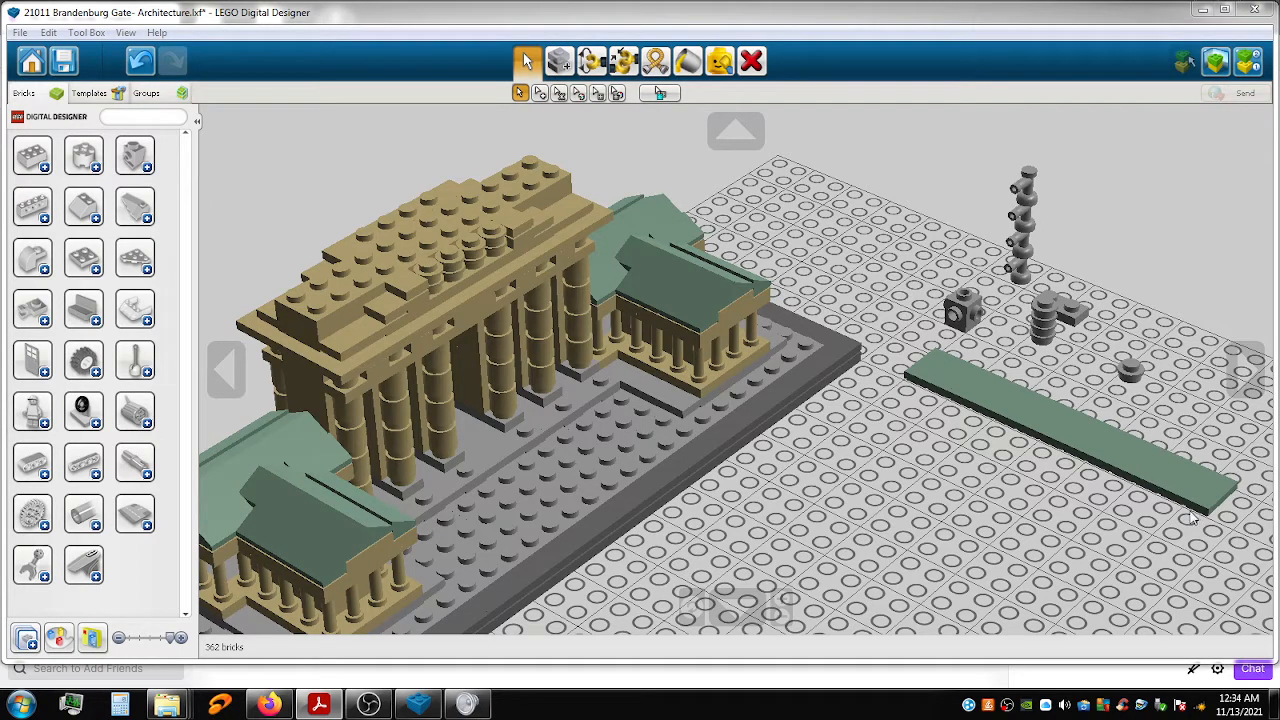
Place two gray 1x1 round plates at the centre of the roof behind the tan round stacks, leaving a two-stud gap between them.
drag(1129, 366, 475, 217)
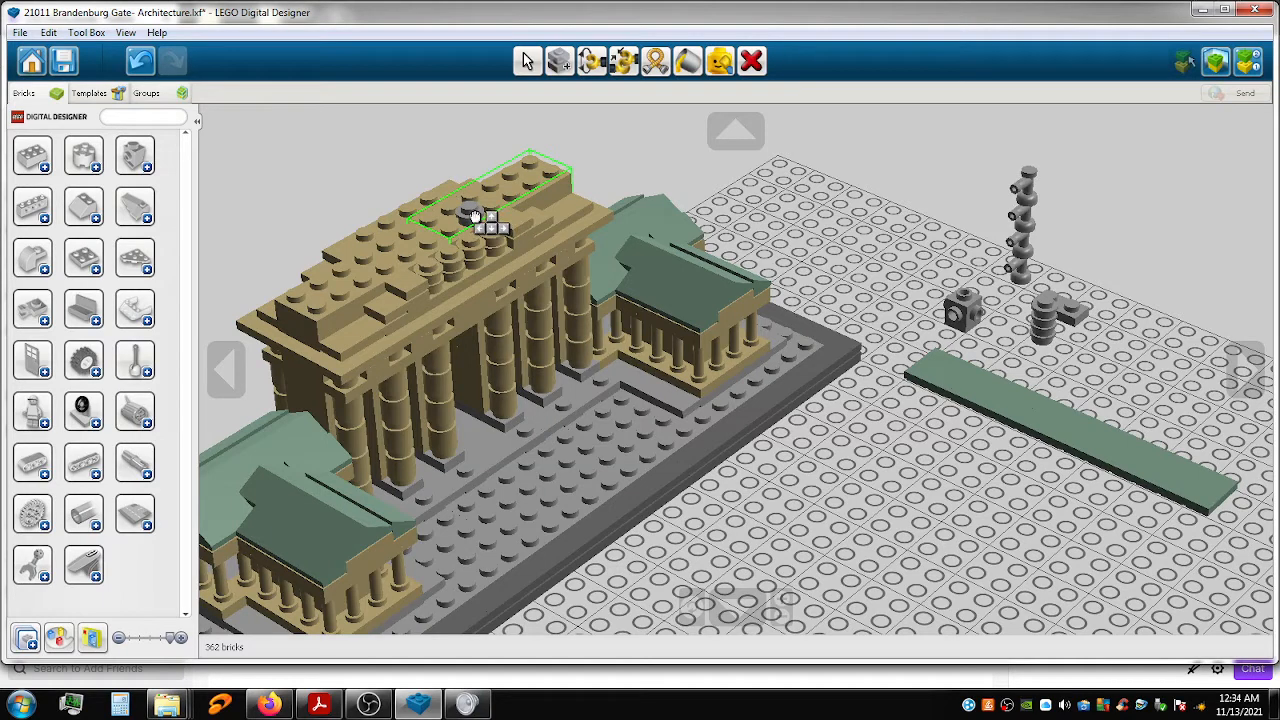
drag(478, 216, 476, 215)
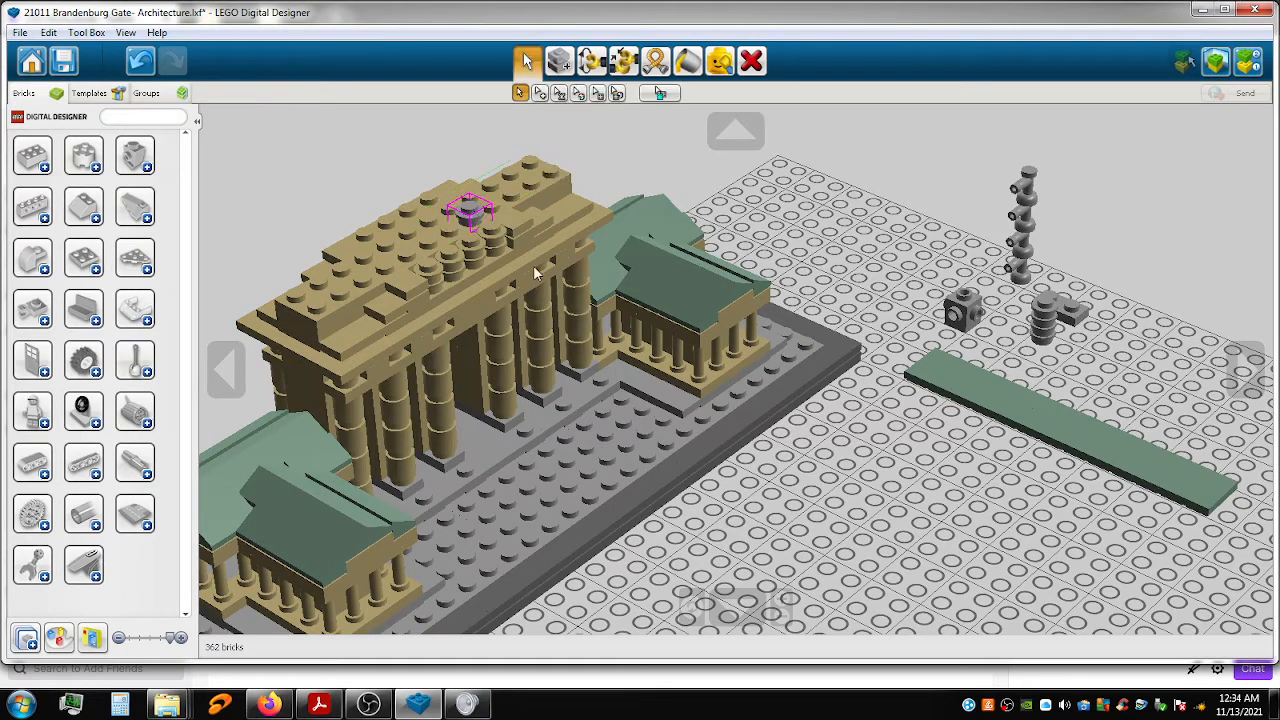
drag(993, 337, 415, 258)
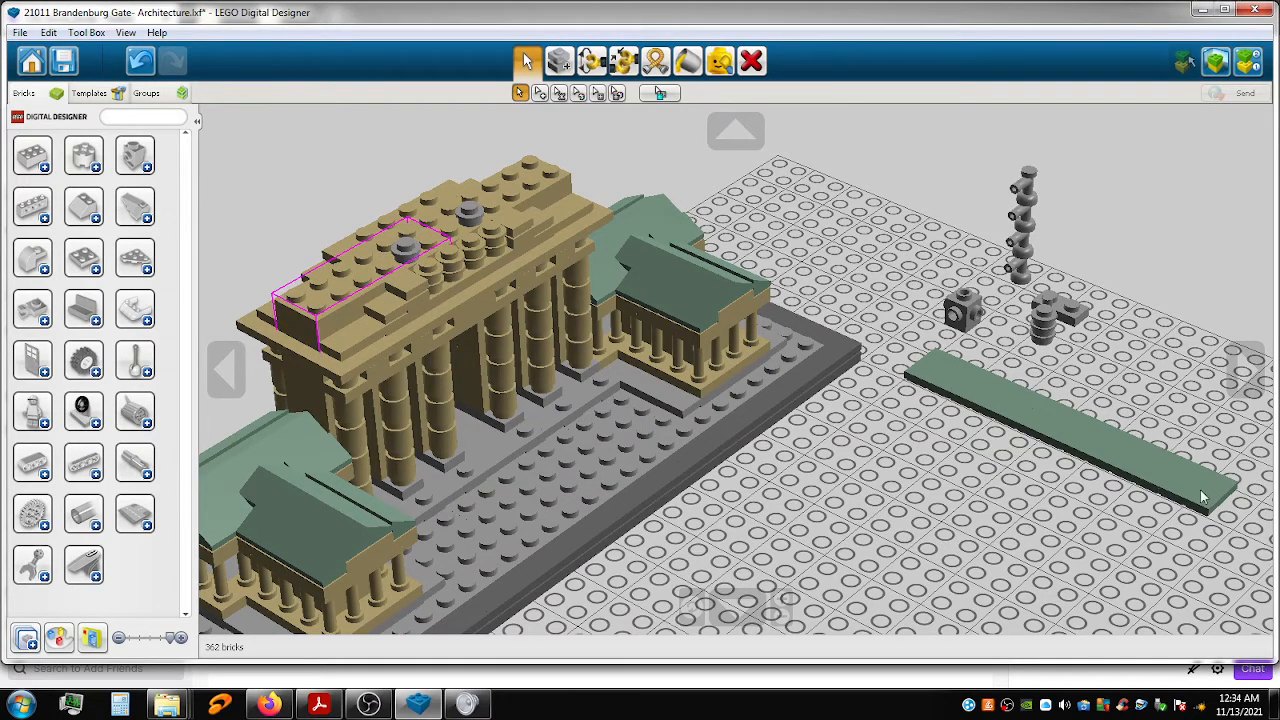
Lay three sand green 1x2 tiles in a U shape on the roof, behind the two gray round plates.
drag(1197, 507, 428, 204)
drag(1187, 483, 376, 243)
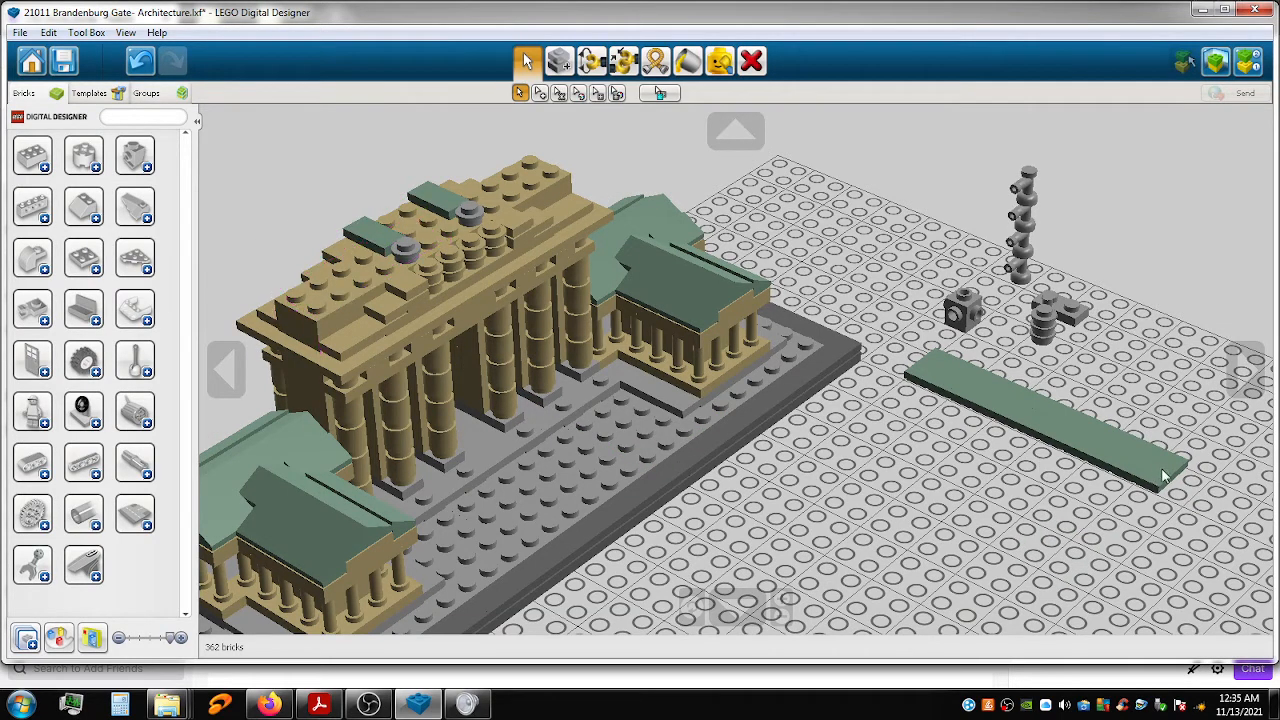
drag(1173, 477, 399, 215)
Turn the gray 1x2 plate with the upright bar and fit it between the two round plates, with the bar towards the rear.
drag(1075, 315, 429, 240)
key(Left)
key(Left)
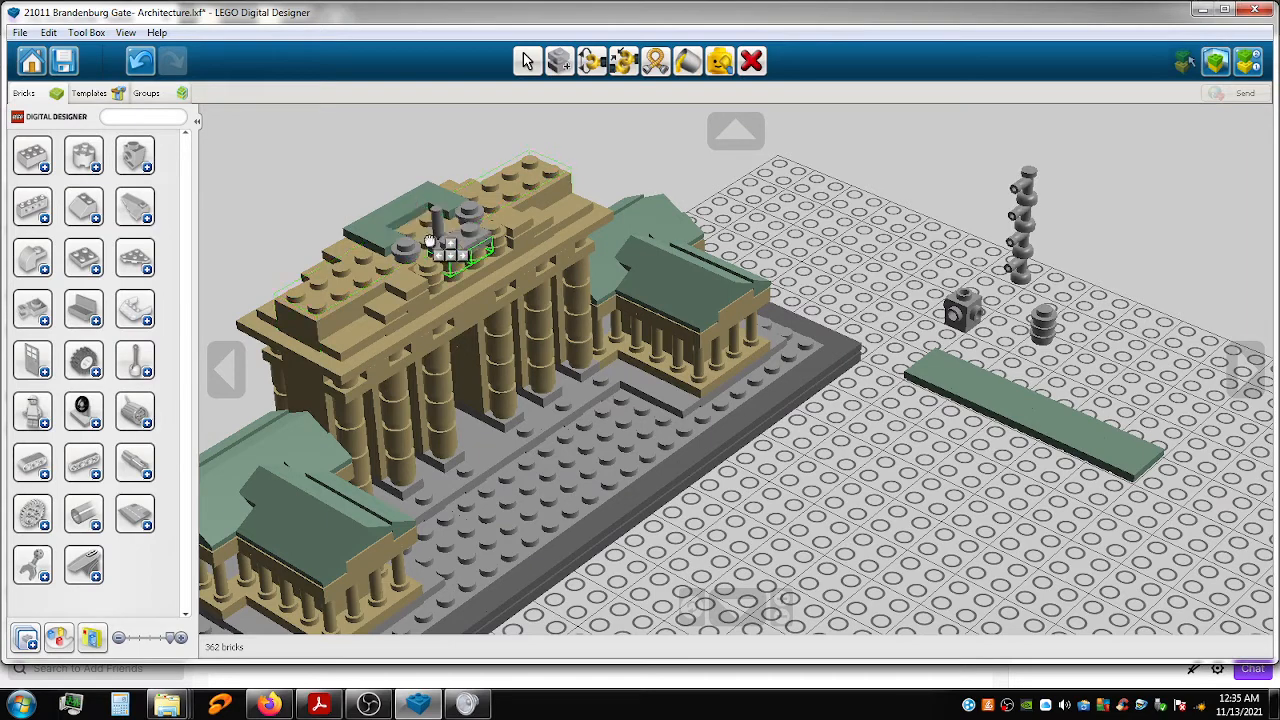
key(v)
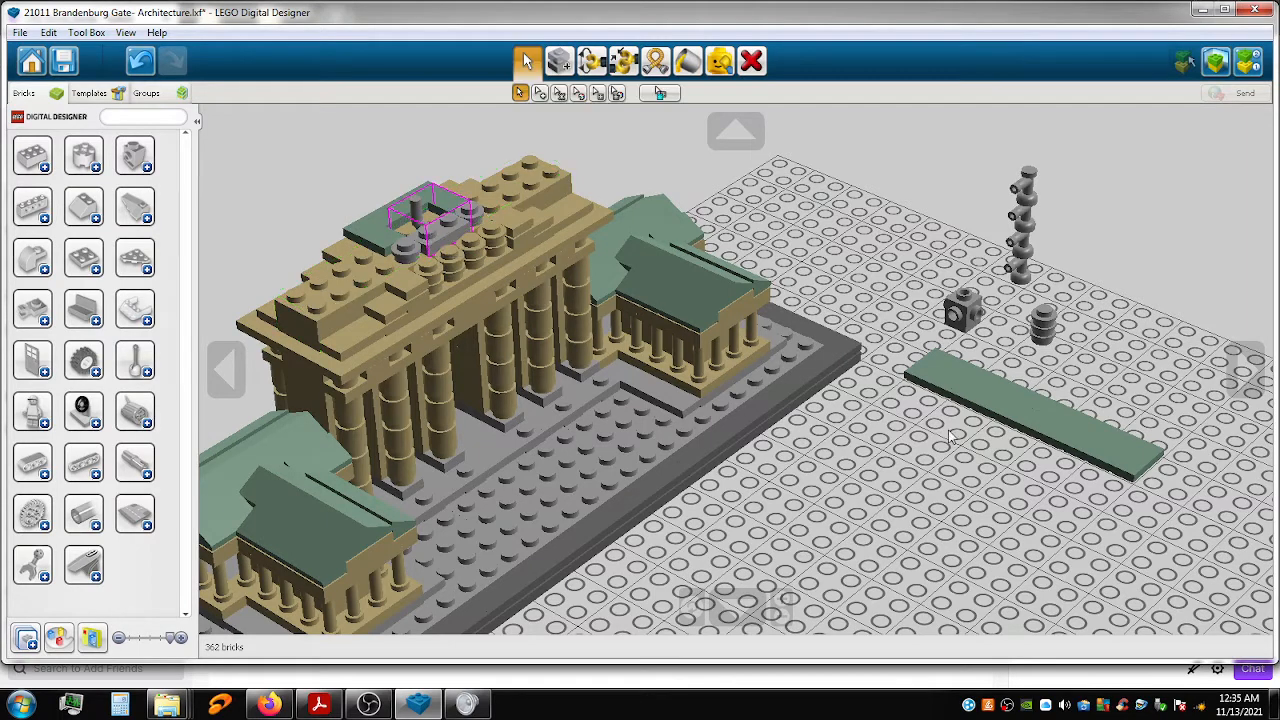
Select the remaining row of sand green tiles and move it in front of the gate, turned parallel to the gate's front.
shift+right_drag(930, 485, 1092, 200)
shift+right_drag(1045, 366, 995, 548)
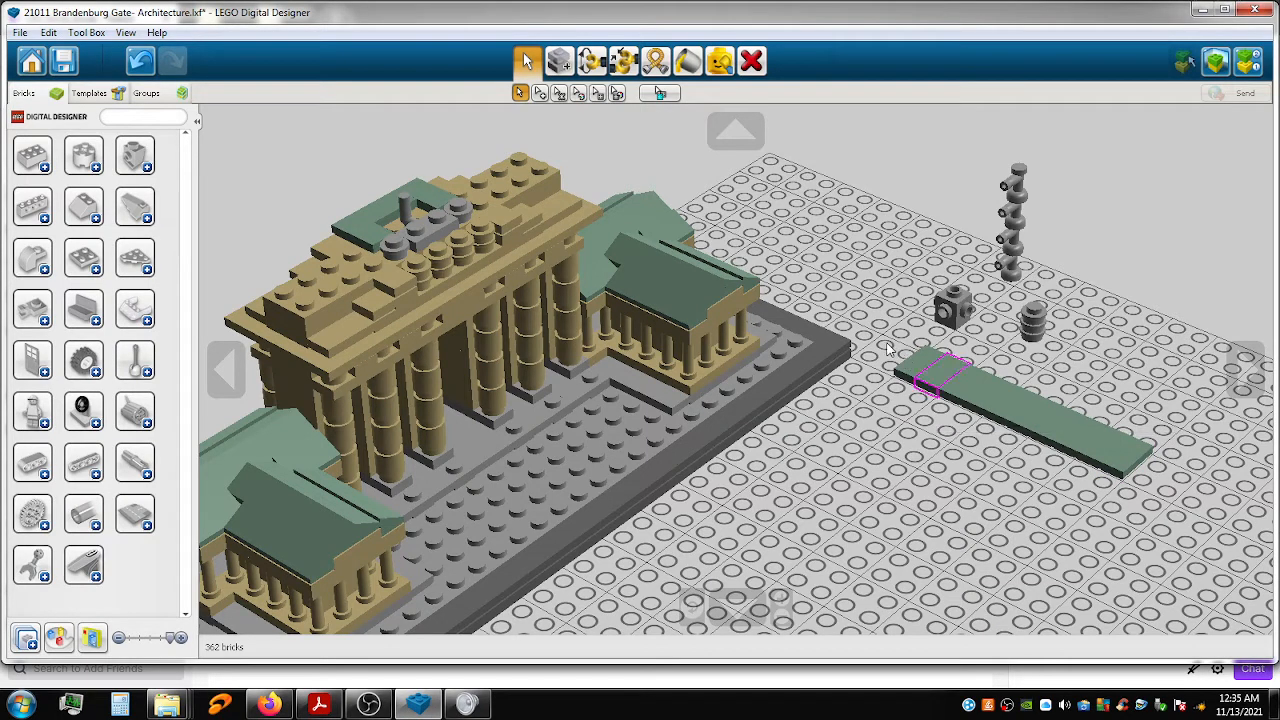
drag(886, 338, 1174, 537)
drag(1104, 484, 716, 521)
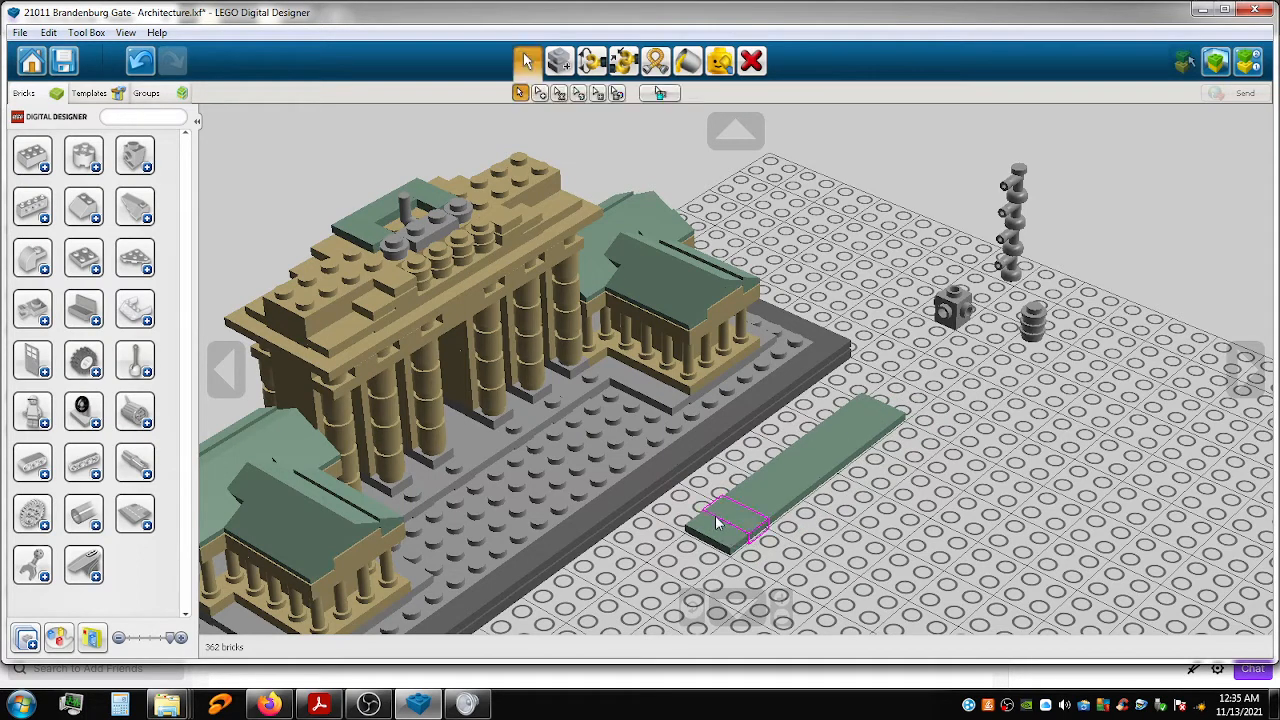
click(872, 430)
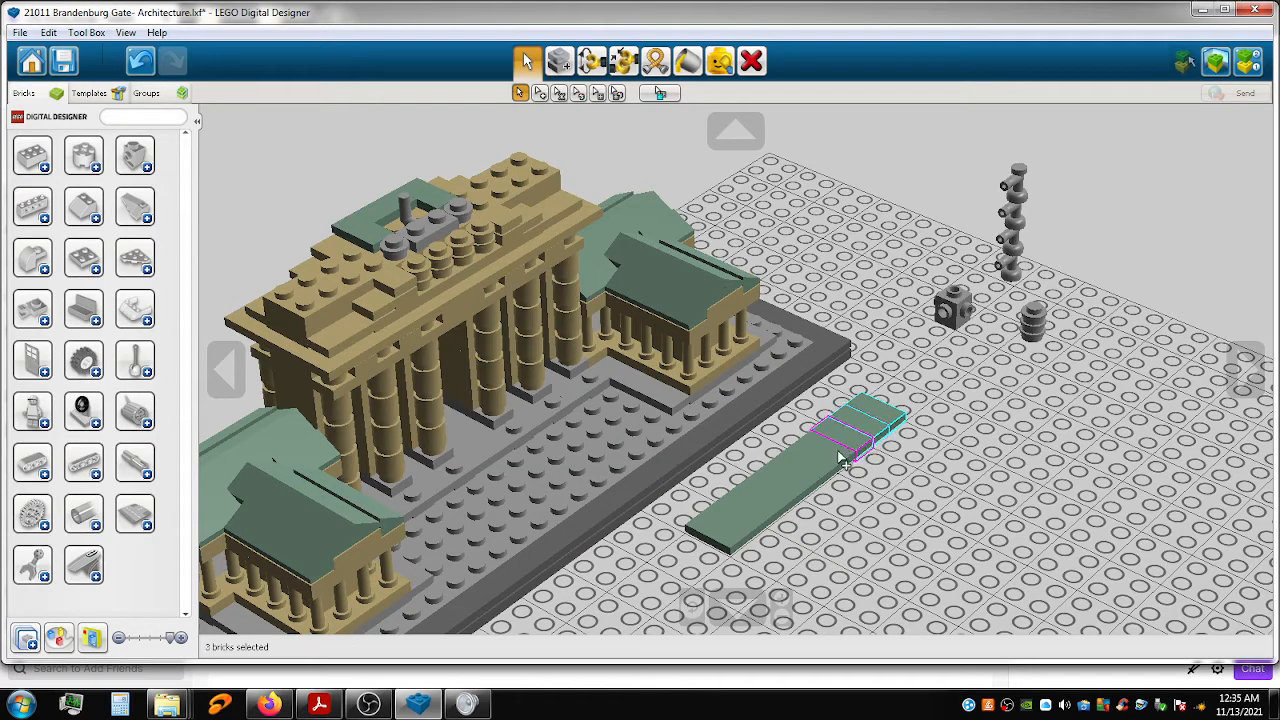
drag(820, 474, 521, 178)
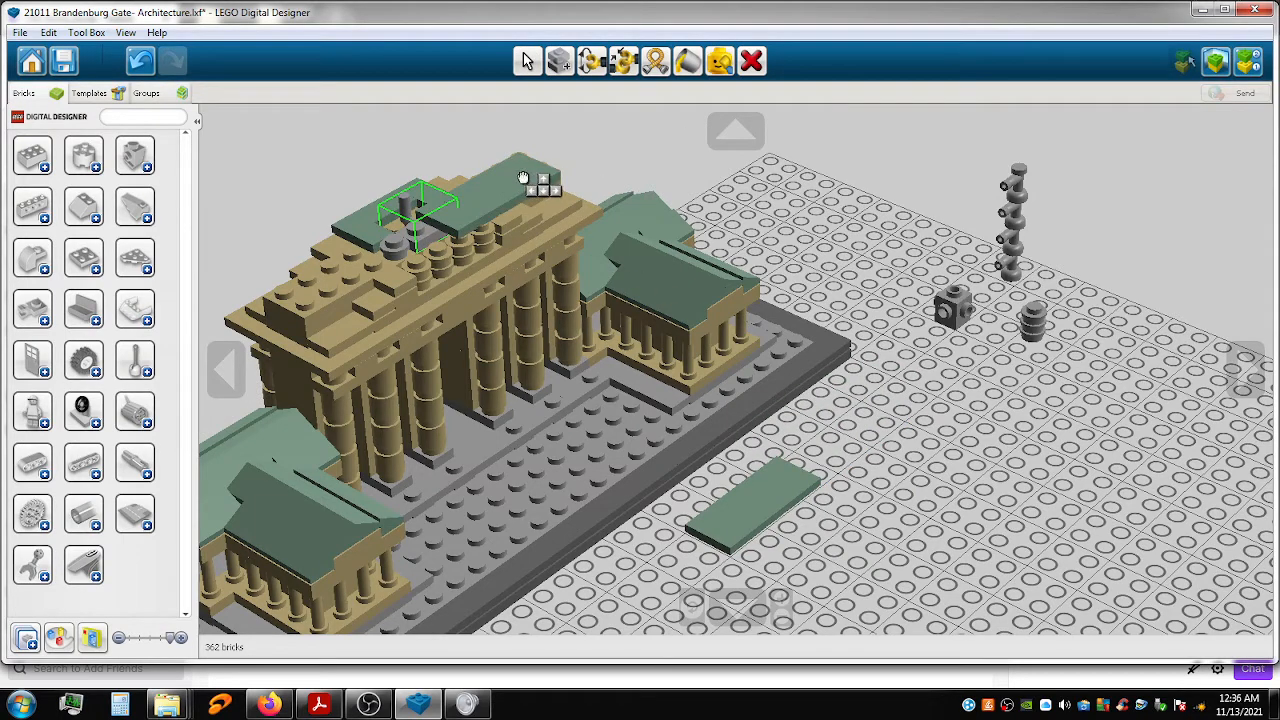
right_drag(540, 277, 676, 455)
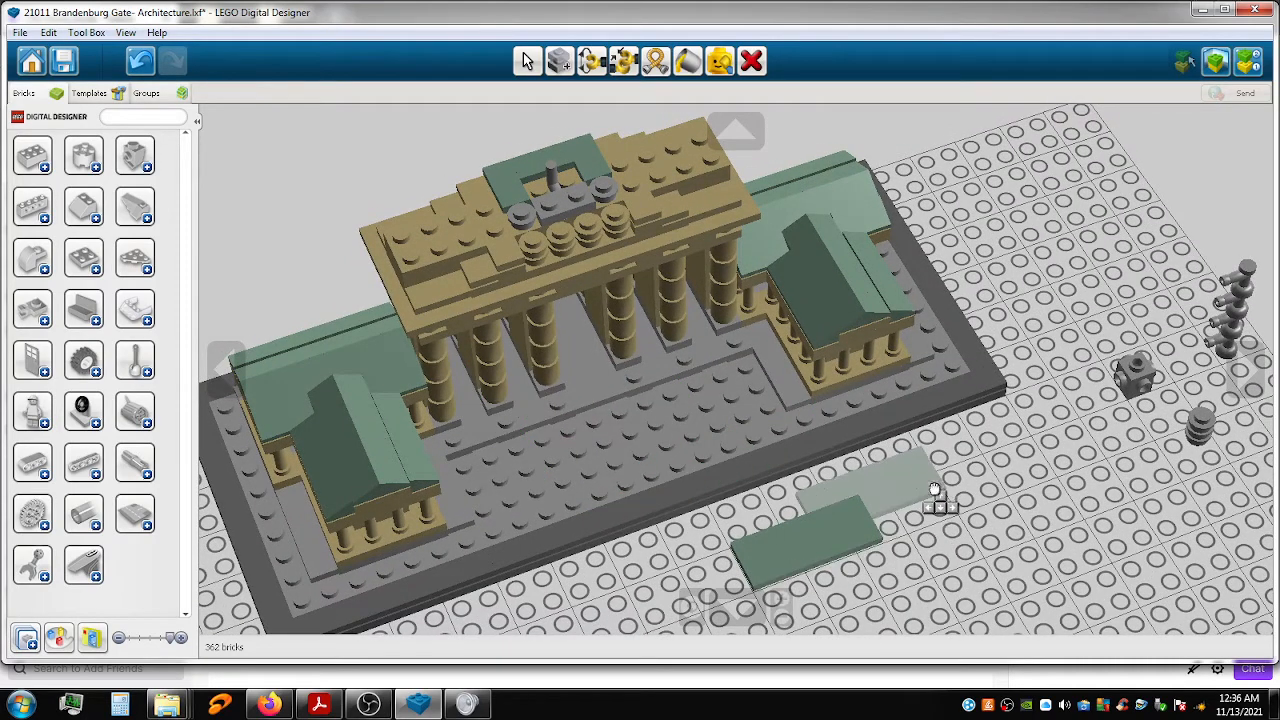
click(980, 490)
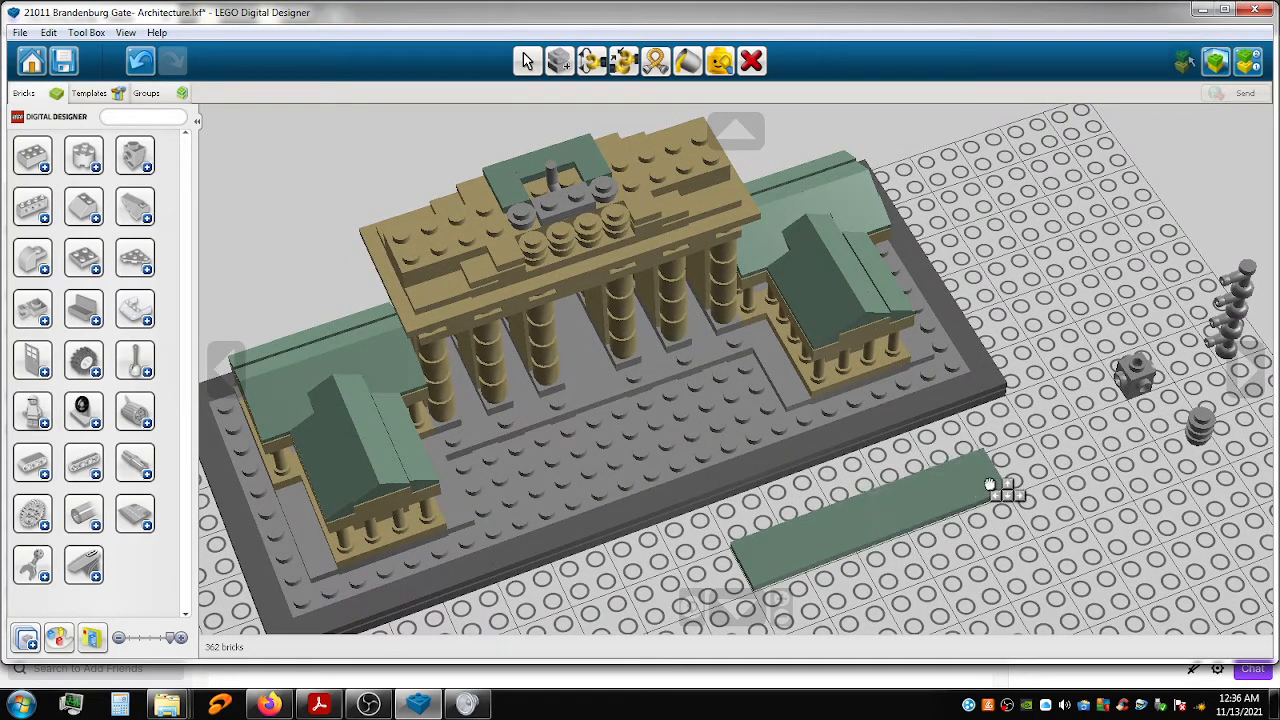
key(v)
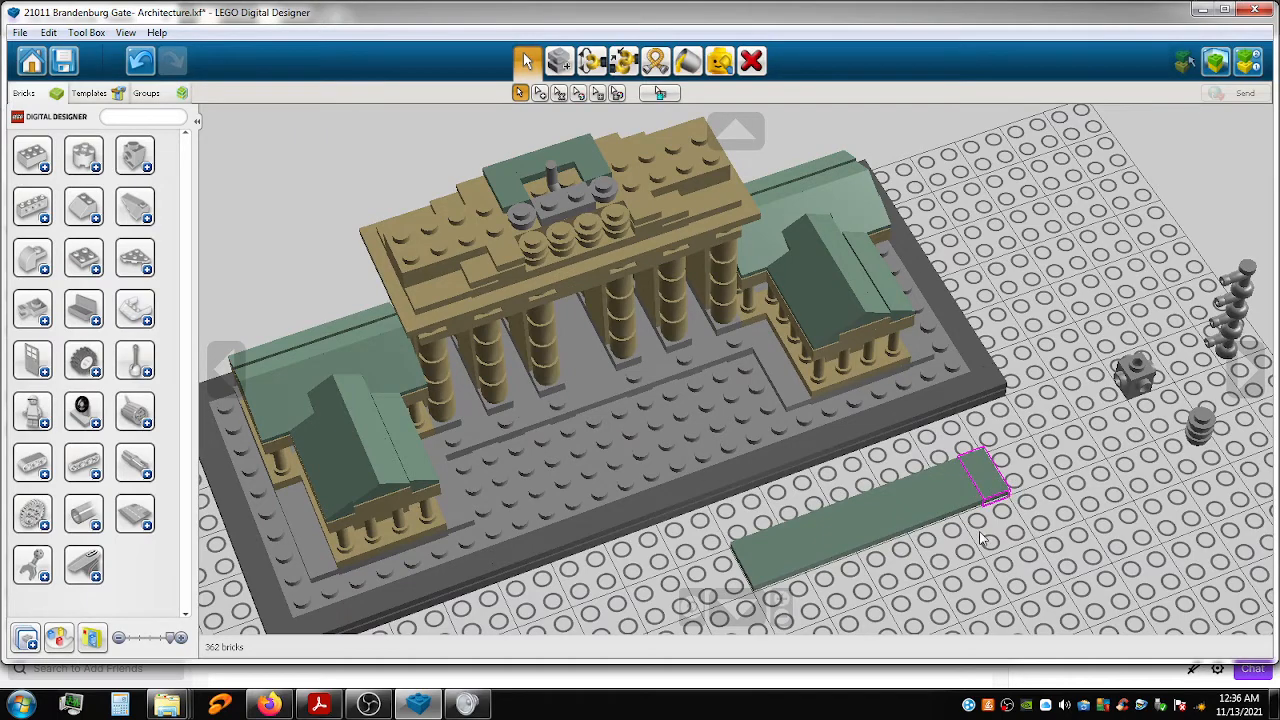
Select the sand green tiles at the right-hand end of the row and lay them together over the bare studs of the roof's right half.
shift+right_drag(970, 505, 968, 497)
shift+right_drag(976, 545, 980, 515)
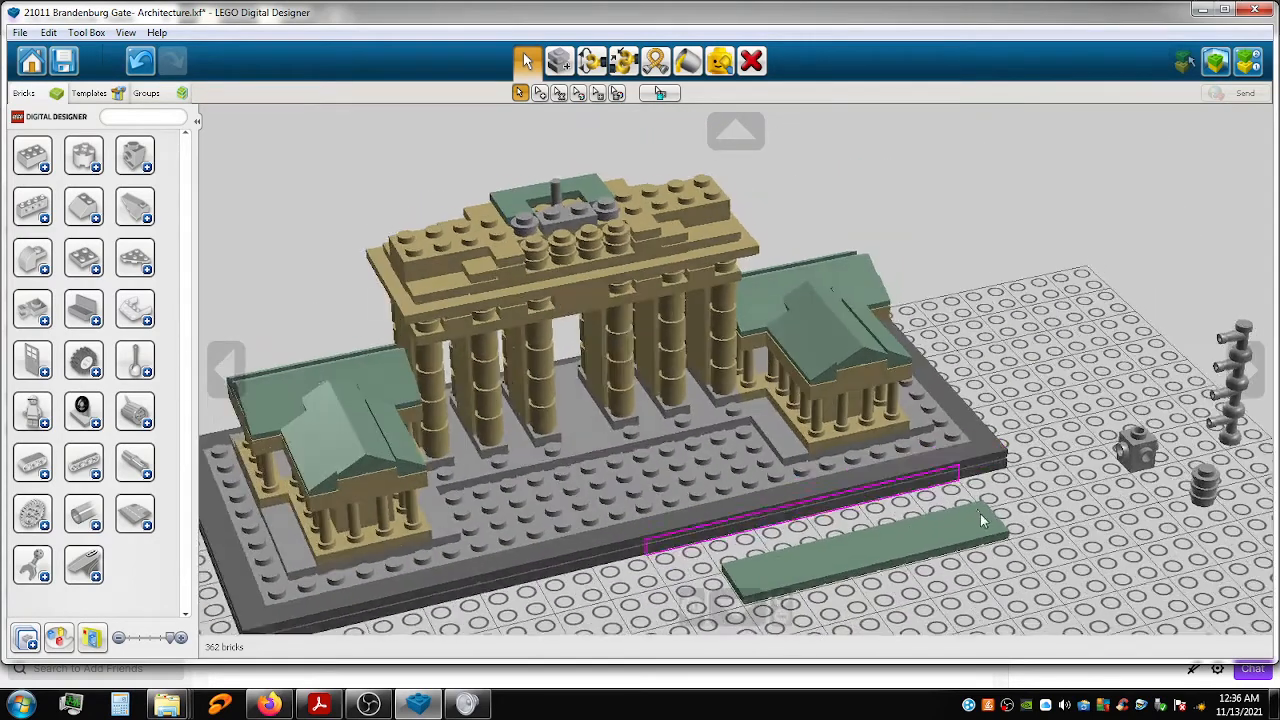
click(945, 548)
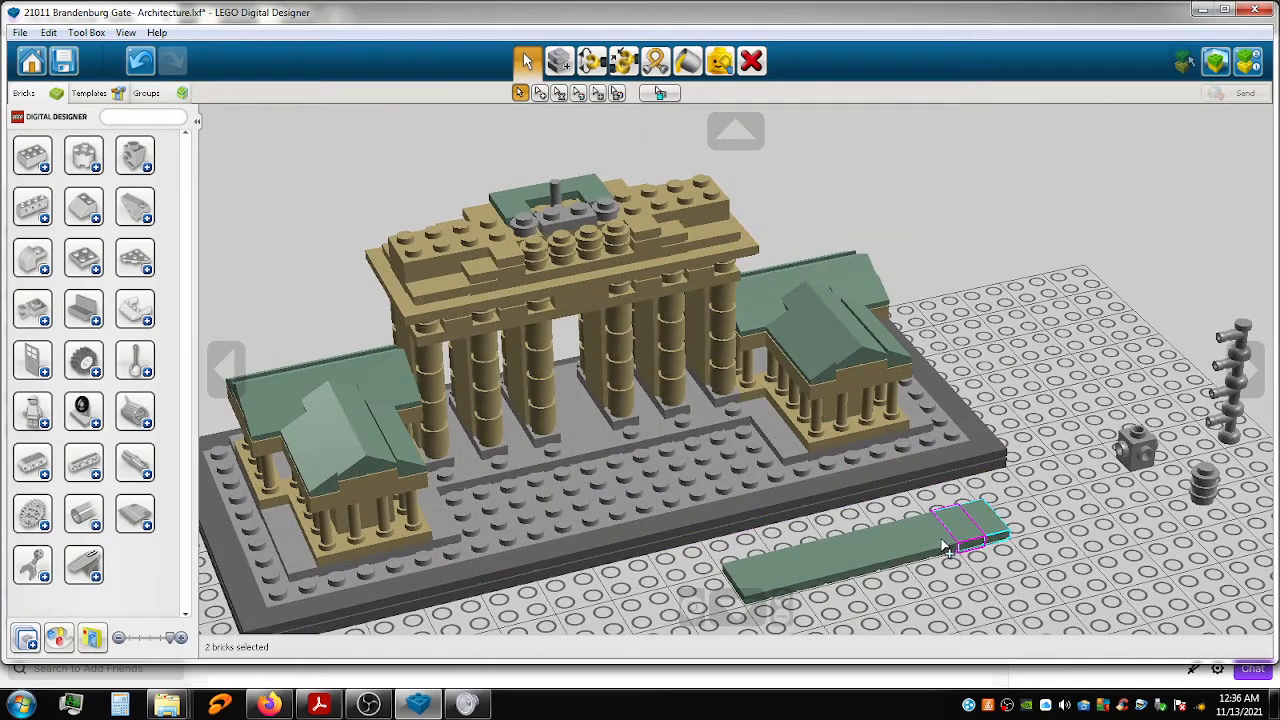
shift+click(918, 556)
drag(926, 519, 636, 201)
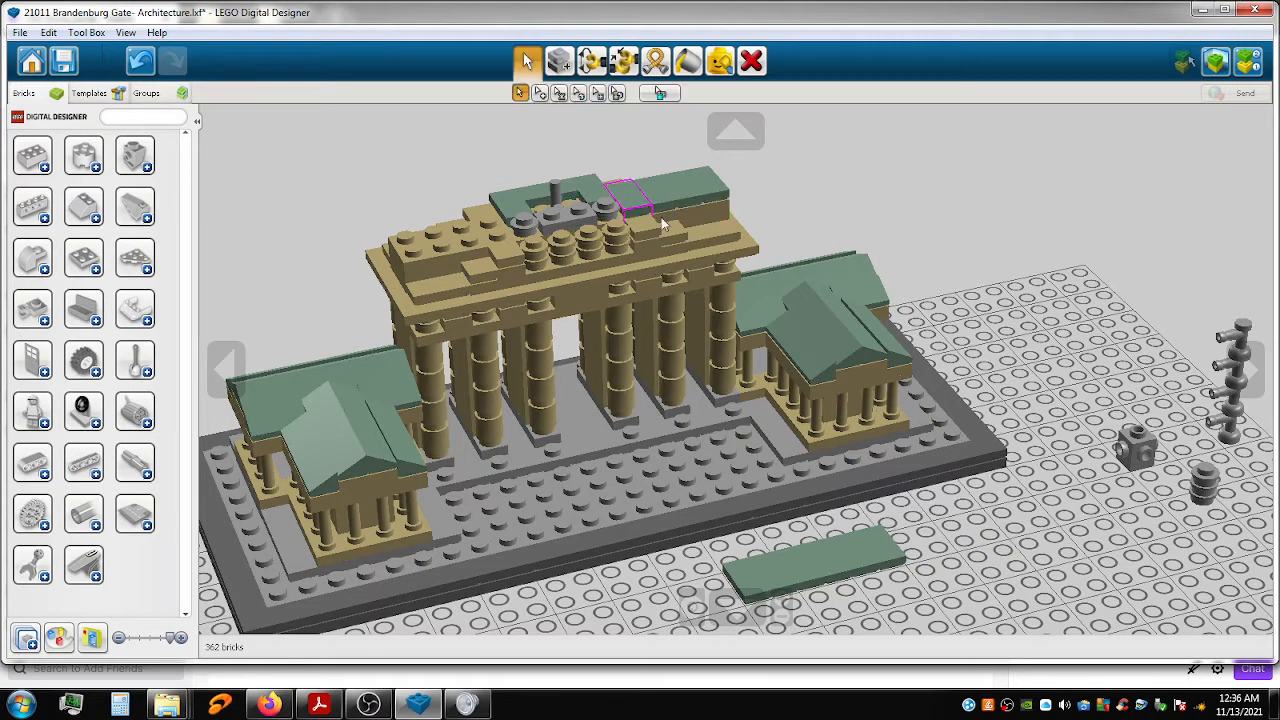
Select three sand green tiles at the row's right-hand end and lay them together over the bare studs of the roof's left half.
click(877, 554)
shift+click(860, 563)
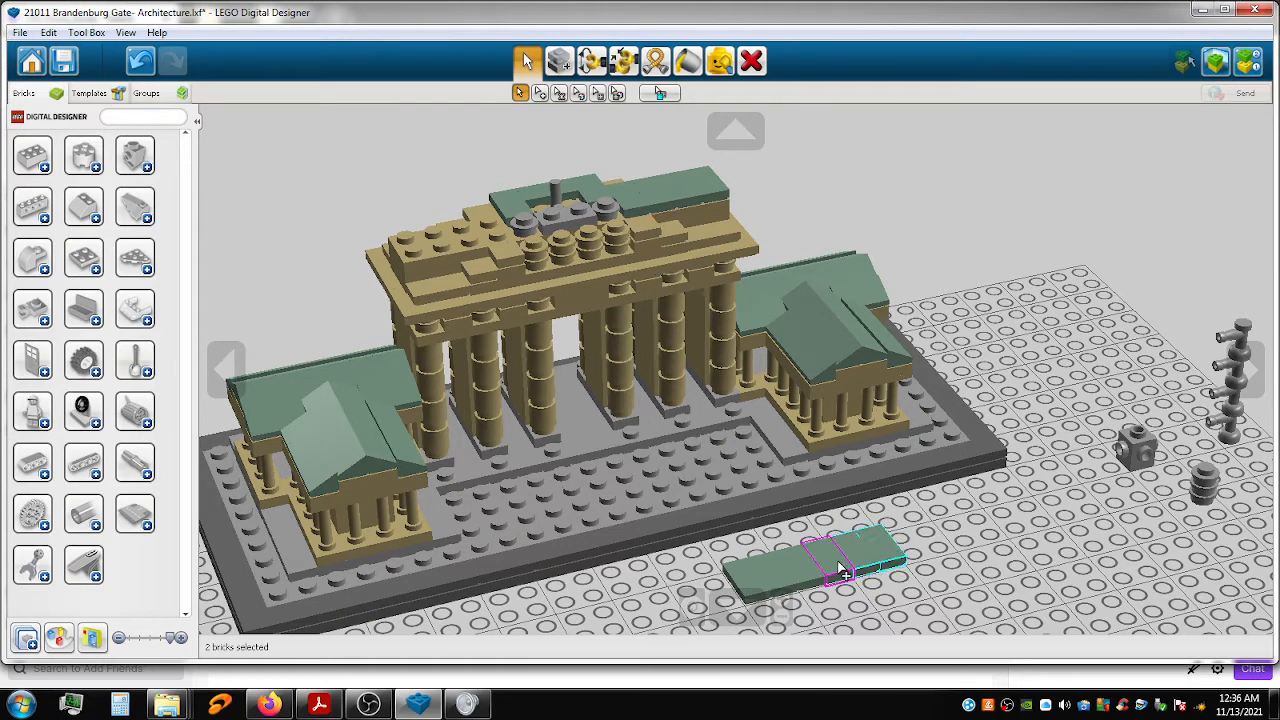
shift+click(802, 577)
drag(859, 580, 437, 250)
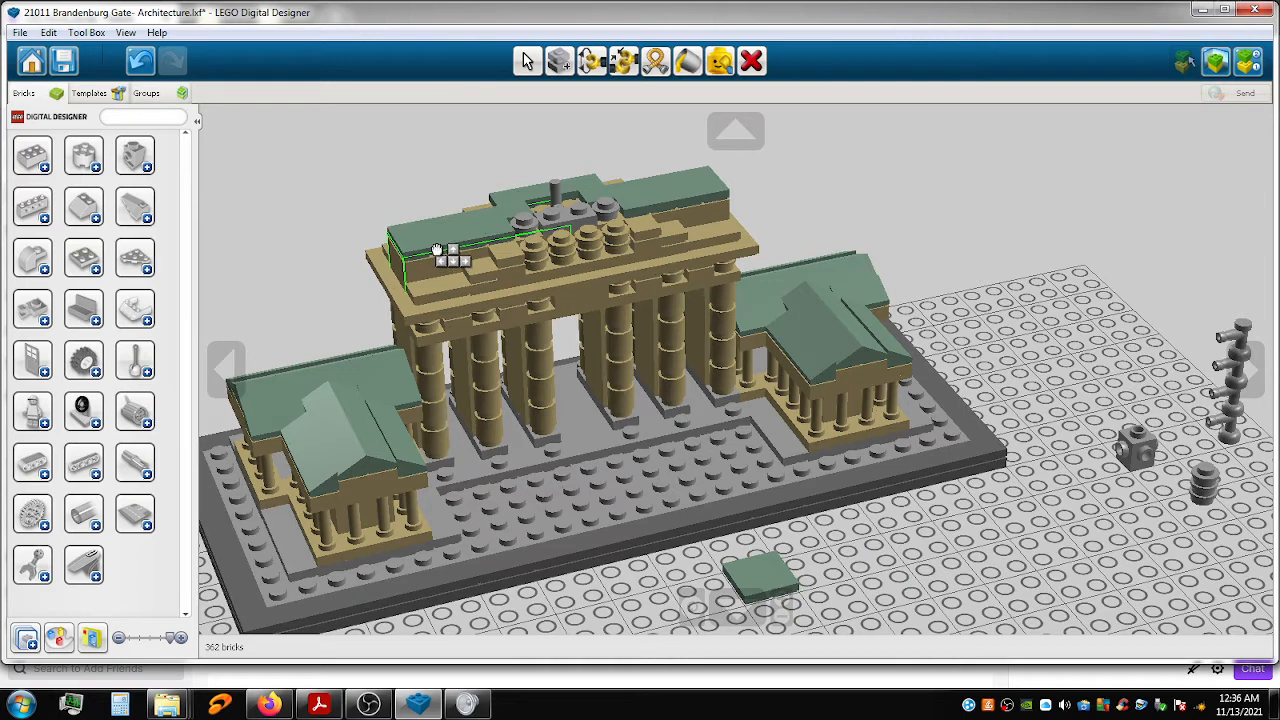
click(437, 252)
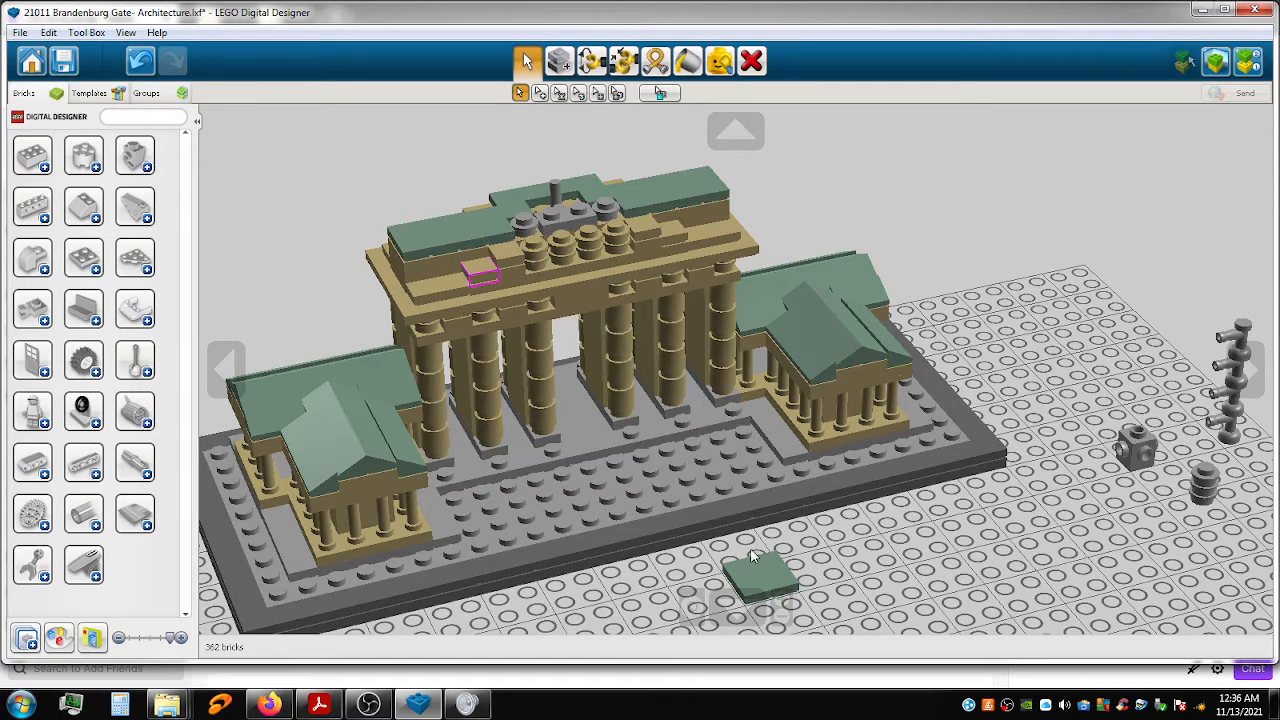
Lay the last two sand green tiles end to end along the roof's front edge, before the row of gray plates, turning them parallel to it.
click(776, 580)
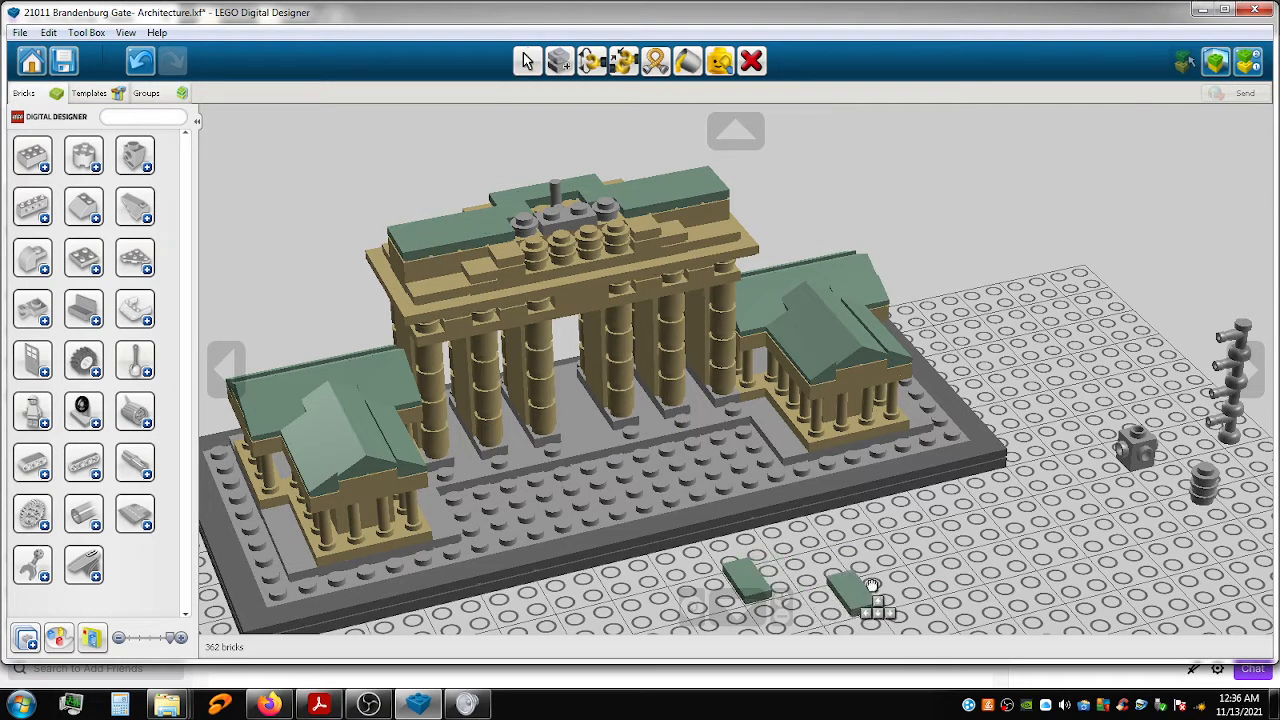
click(600, 230)
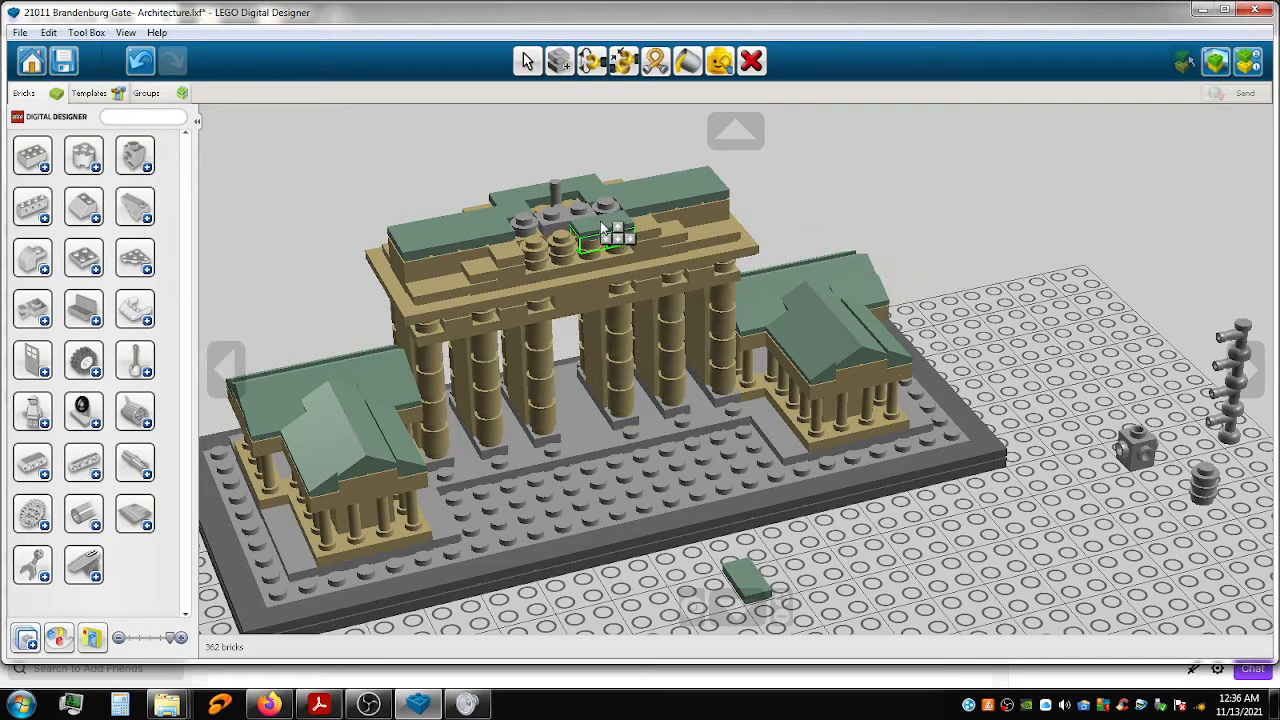
click(603, 230)
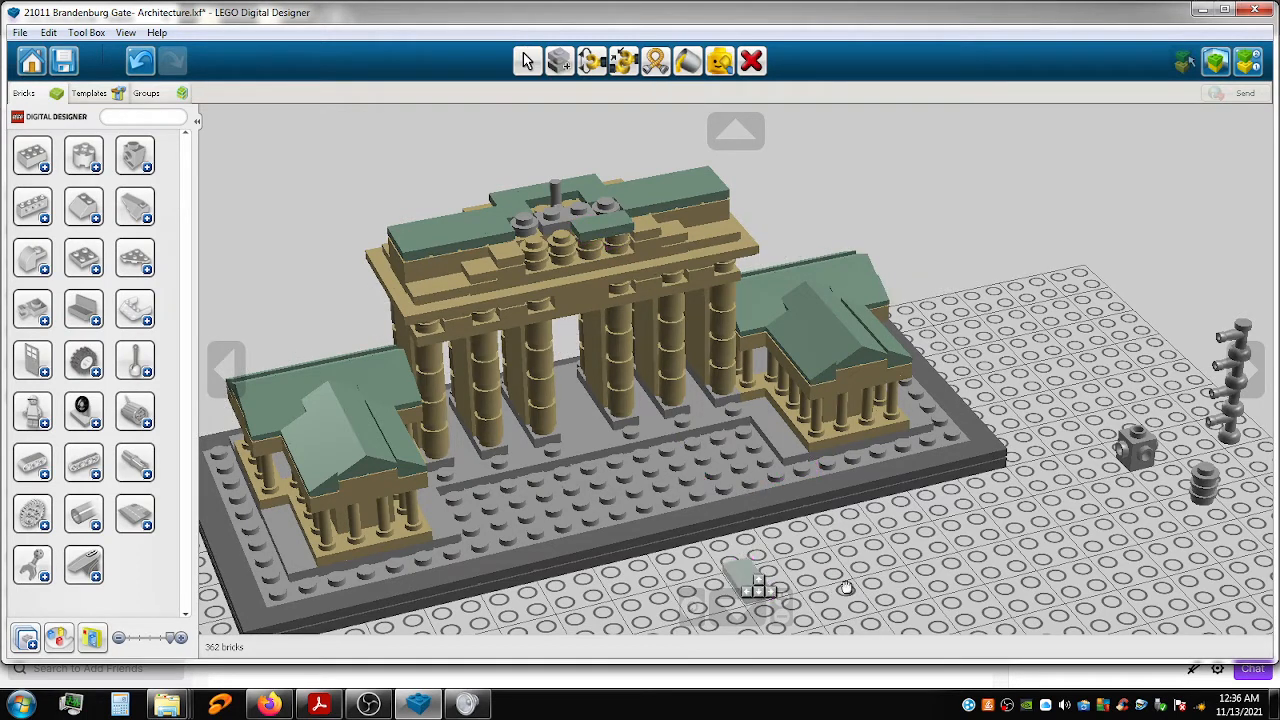
key(Right)
key(Right)
key(Right)
key(Right)
key(Right)
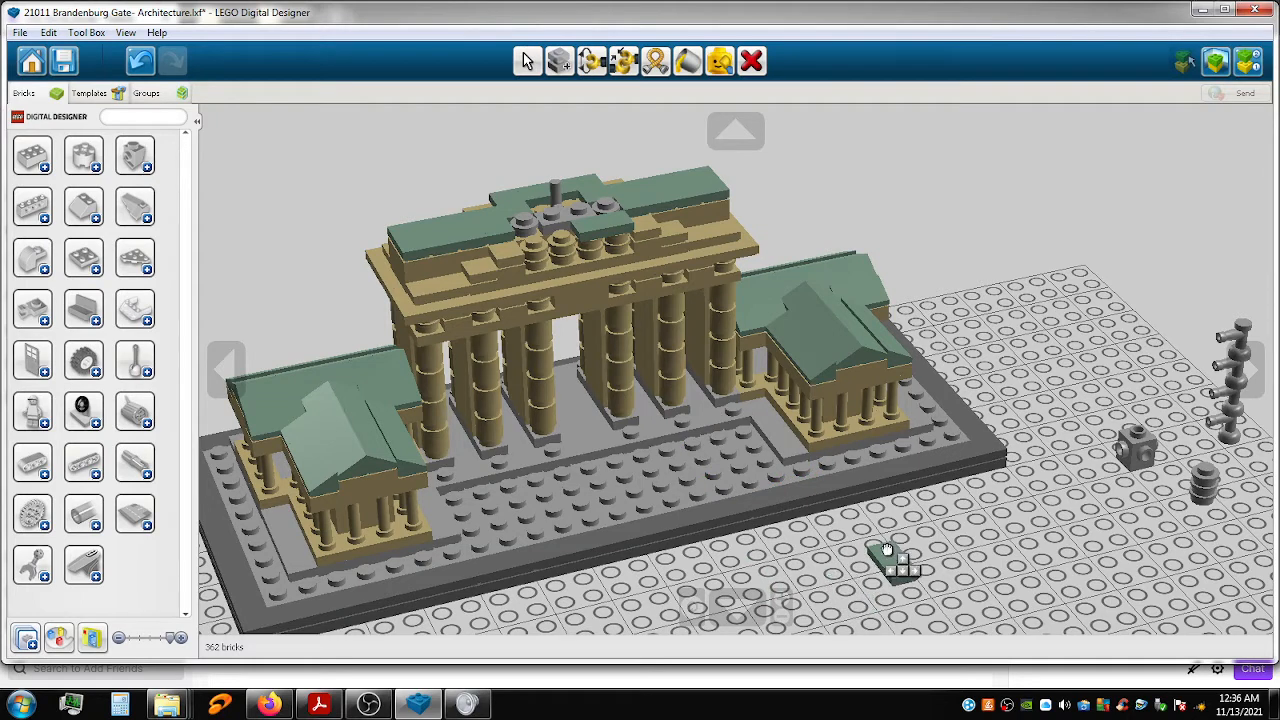
click(554, 240)
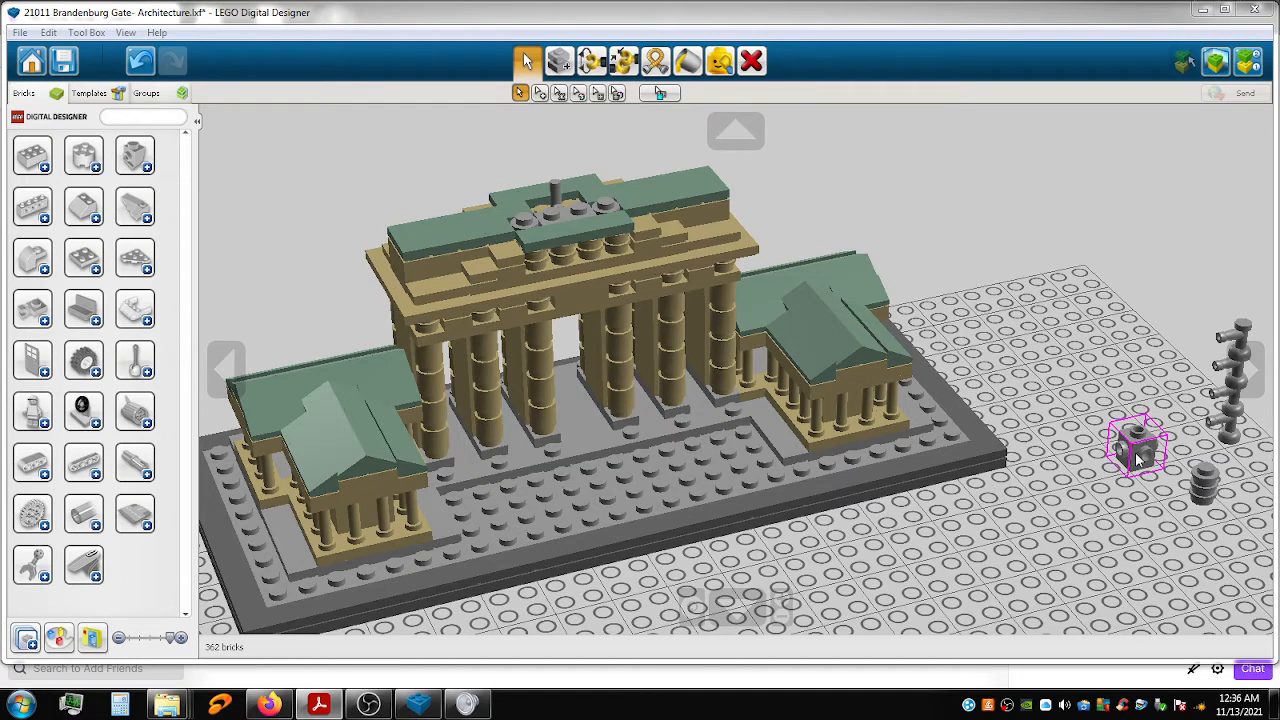
Move the gray brick with side studs near the base's front right corner and separate one gray round plate from the stack.
drag(1140, 458, 994, 549)
shift+right_drag(994, 549, 928, 490)
drag(928, 490, 970, 483)
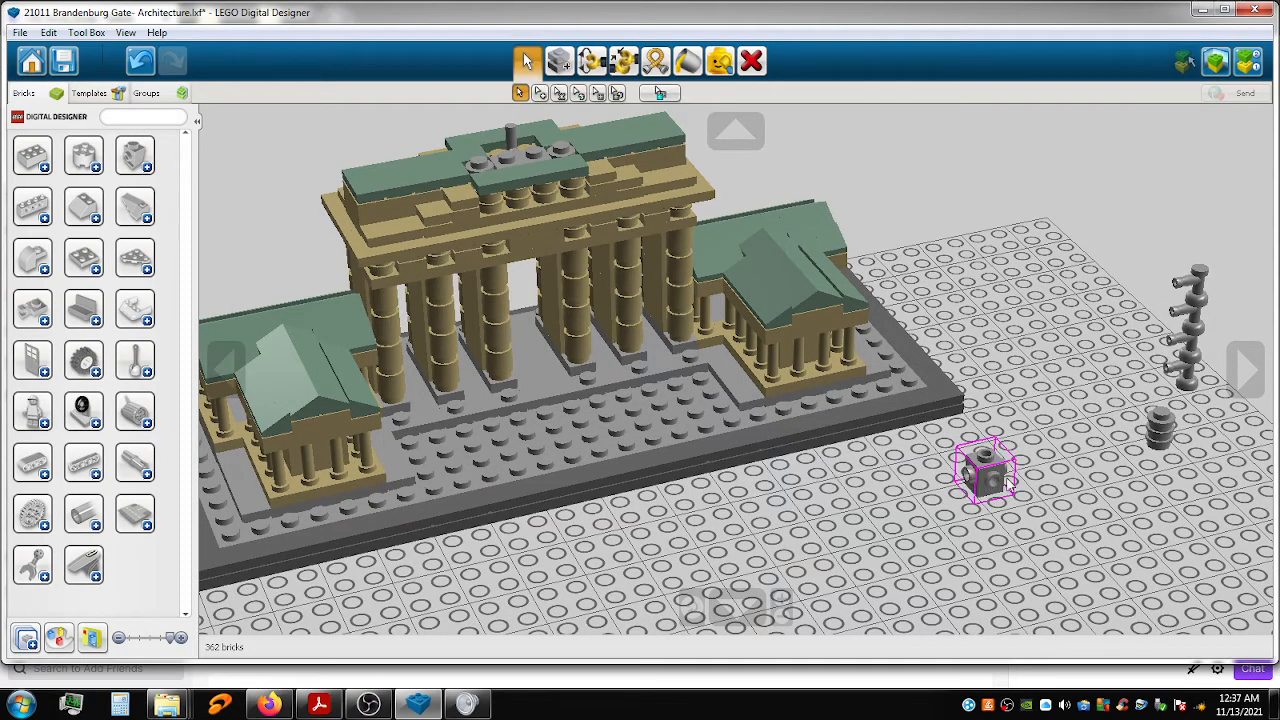
drag(1136, 441, 1062, 485)
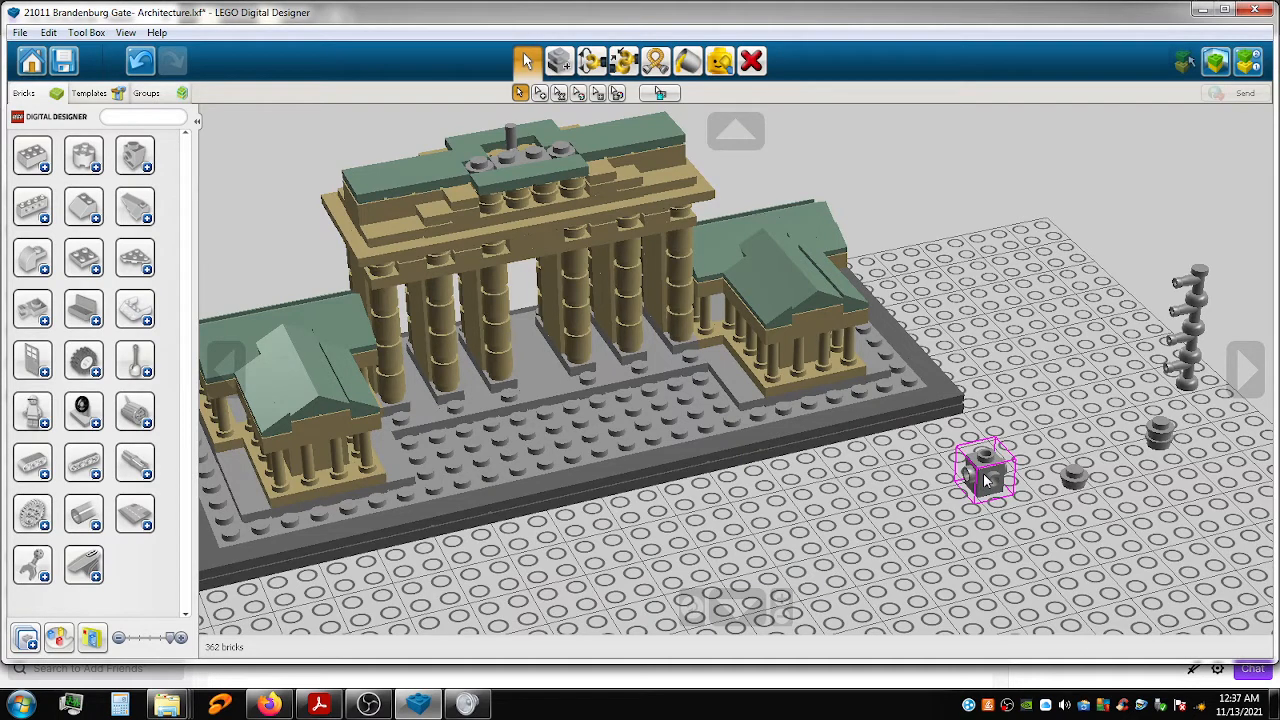
click(940, 497)
drag(940, 497, 938, 493)
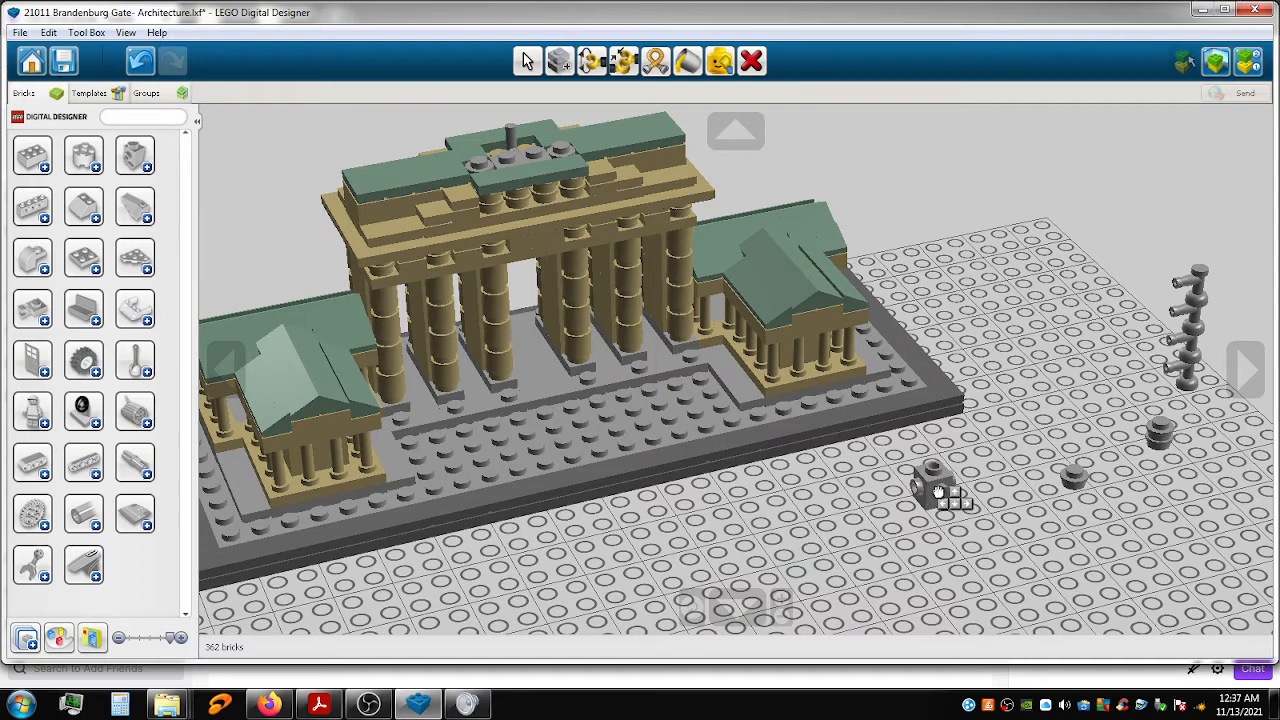
mouse_move(939, 491)
mouse_down()
mouse_move(942, 455)
mouse_move(942, 478)
mouse_up()
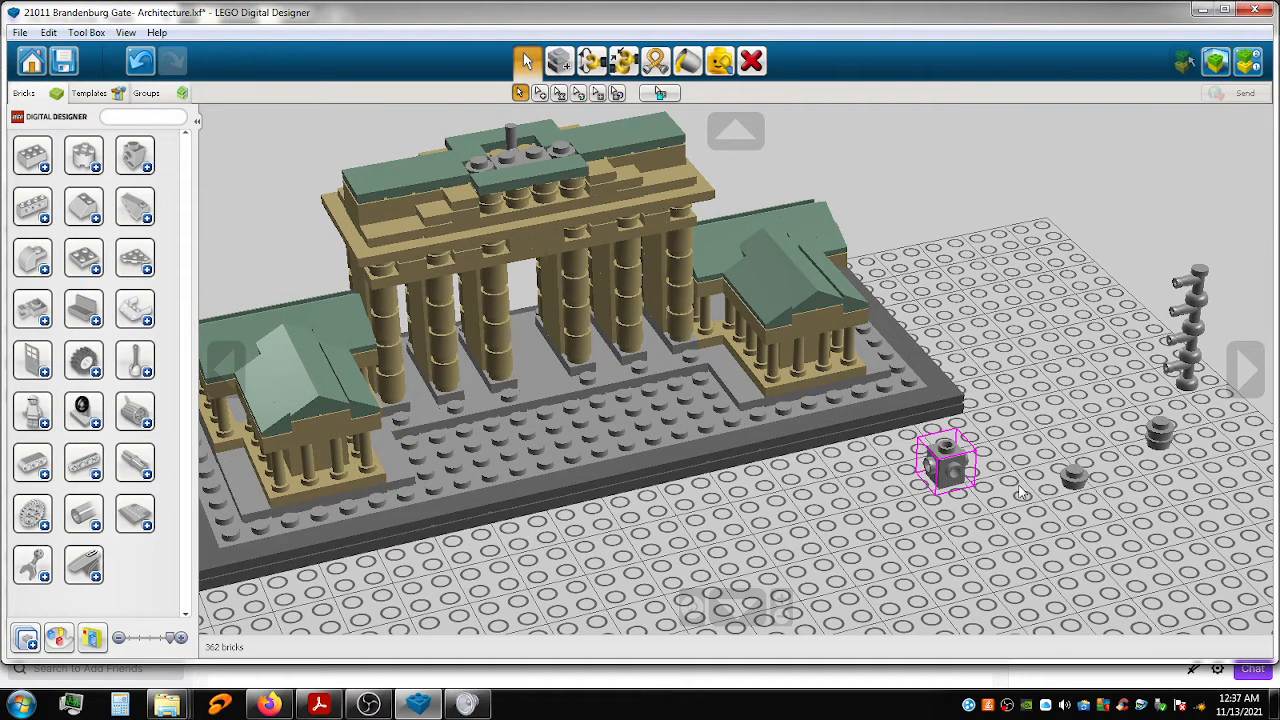
Attach the separated gray round plate to the front side stud of the gray brick.
drag(1048, 517, 965, 479)
click(963, 480)
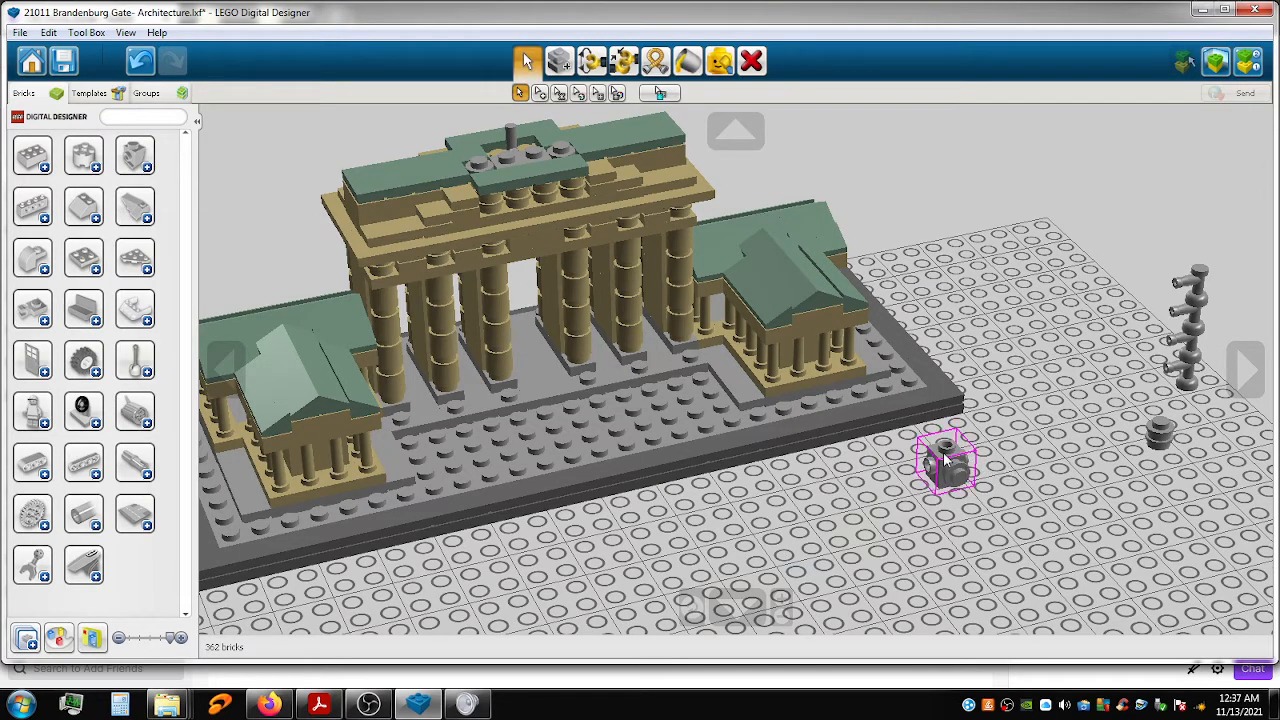
drag(963, 455, 995, 443)
key(ctrl+z)
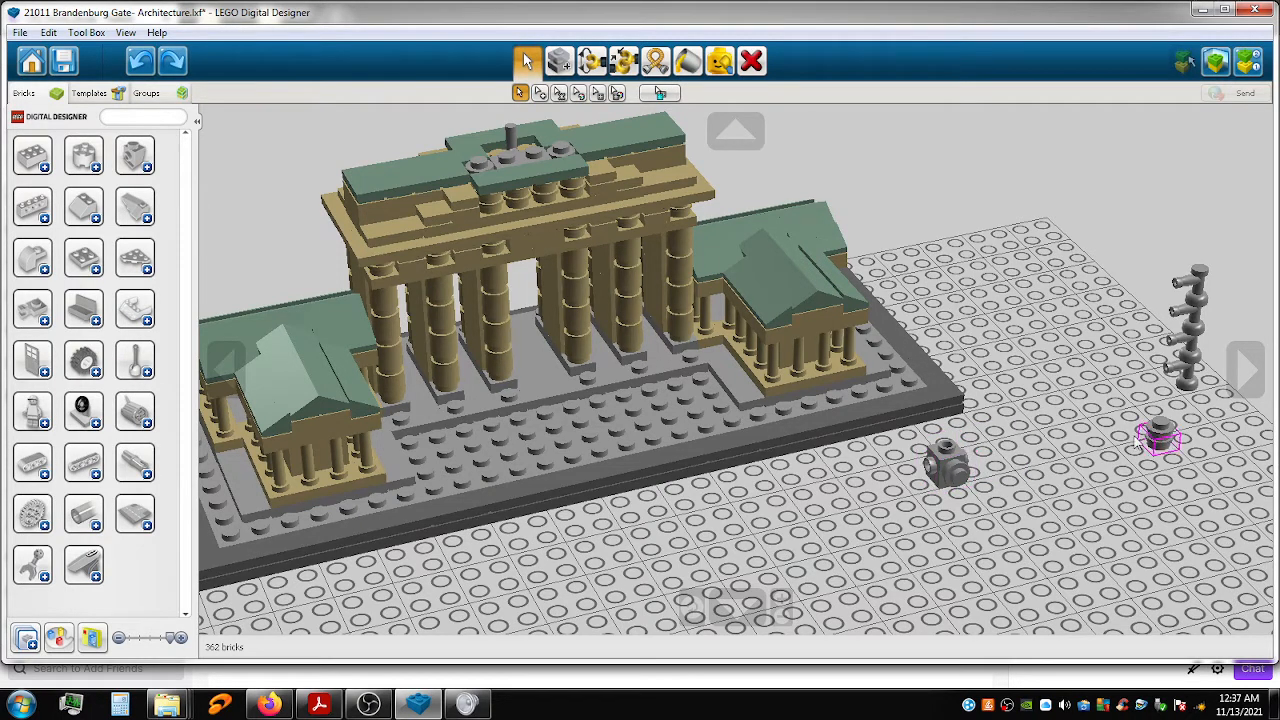
Attach a second gray round plate from the stack to the right-hand side stud of the gray brick.
drag(1158, 430, 1014, 463)
right_drag(1036, 468, 906, 530)
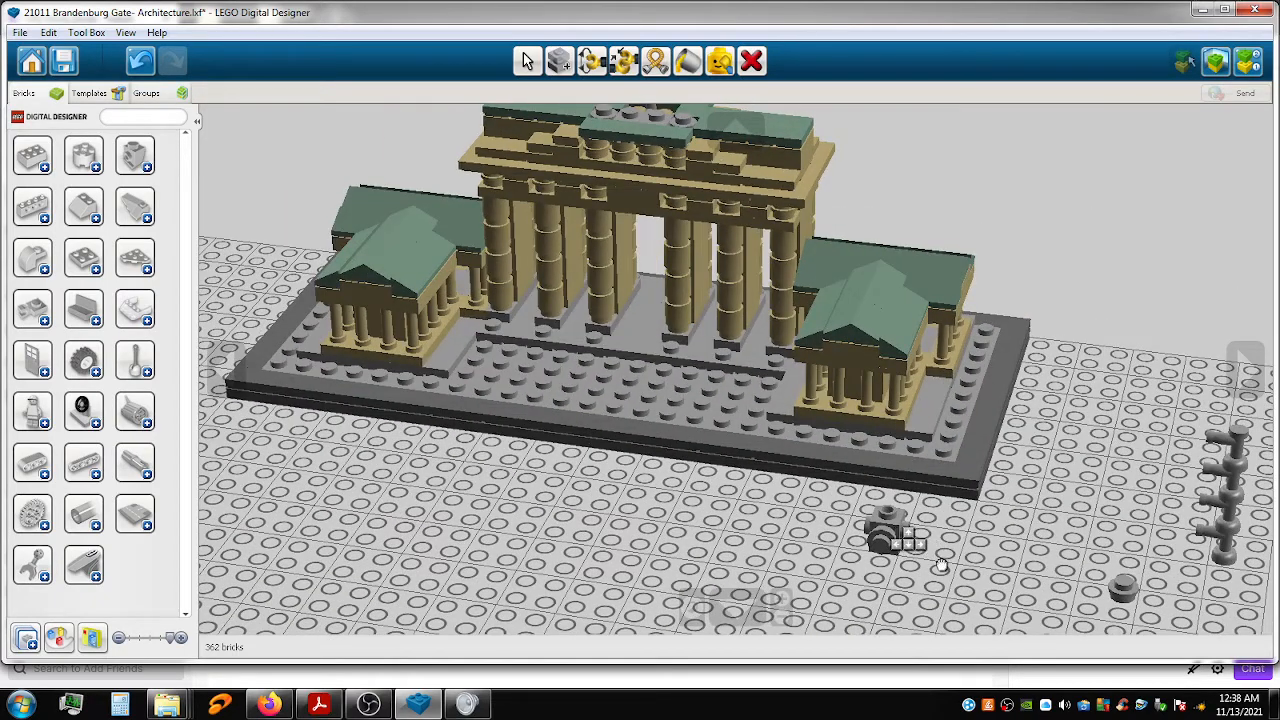
right_drag(955, 563, 917, 537)
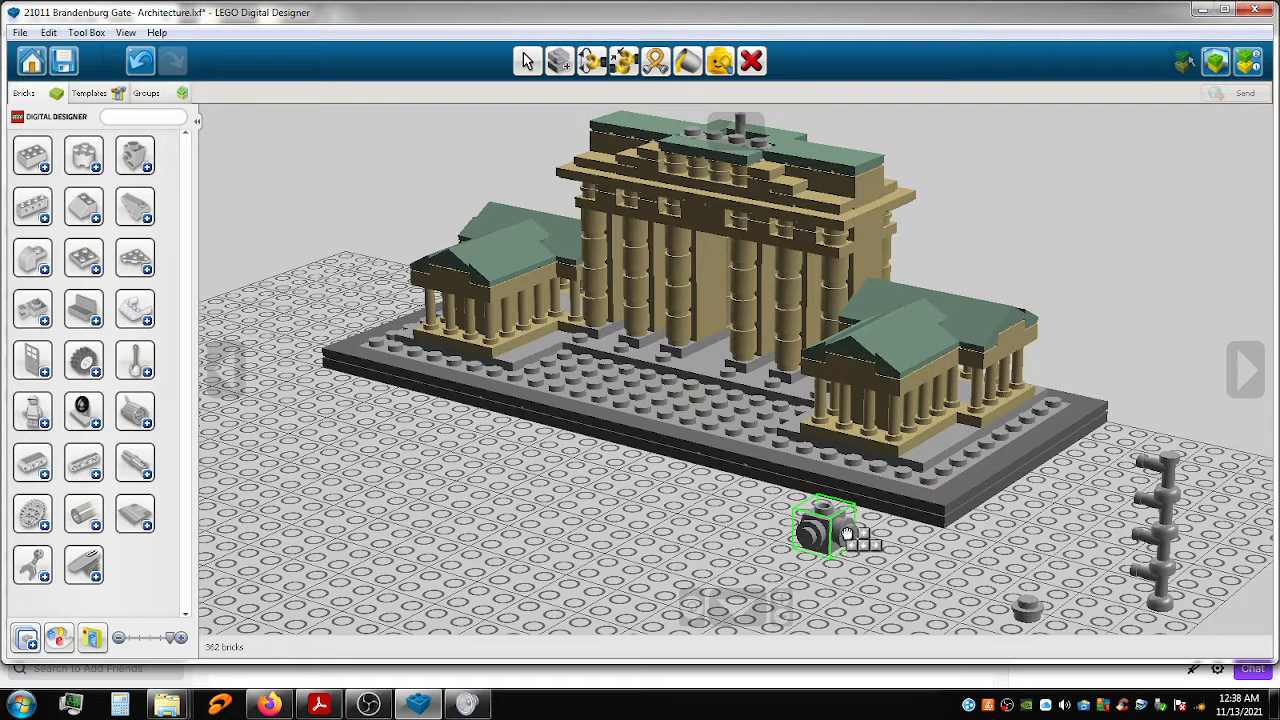
click(846, 535)
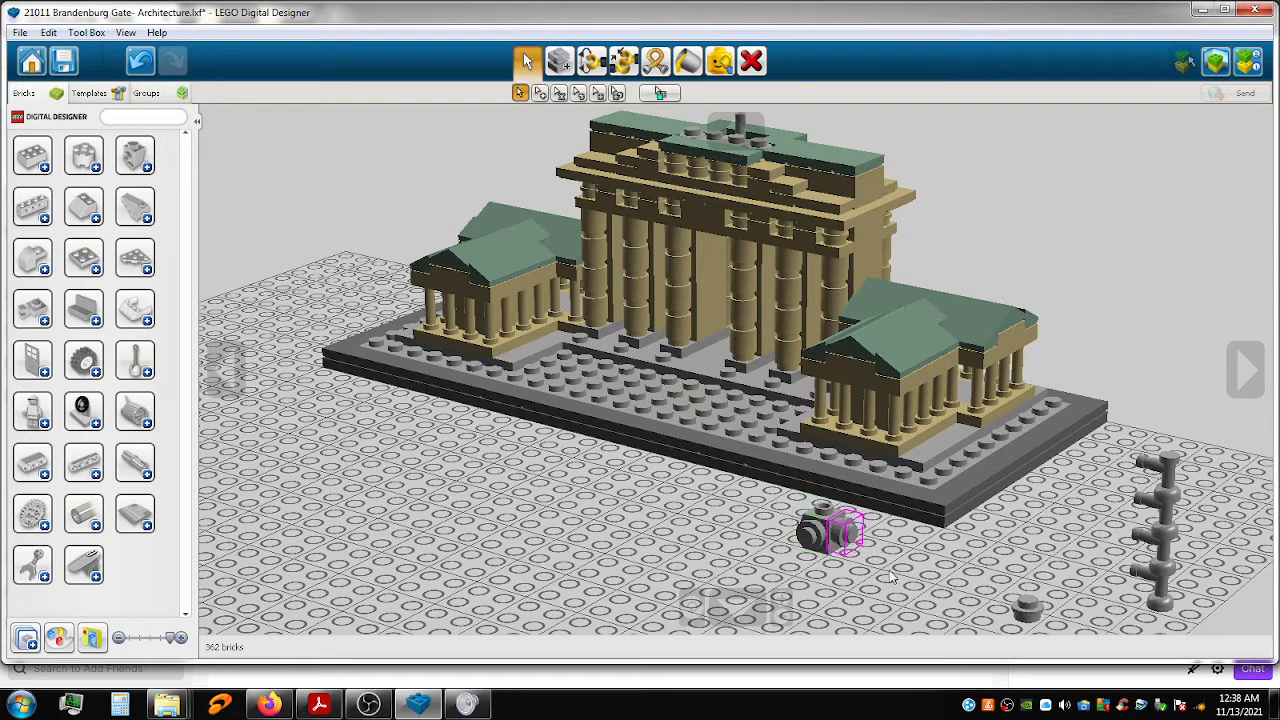
Turn the last loose gray round plate on its side and attach it to the left-hand side stud of the gray brick.
click(1028, 614)
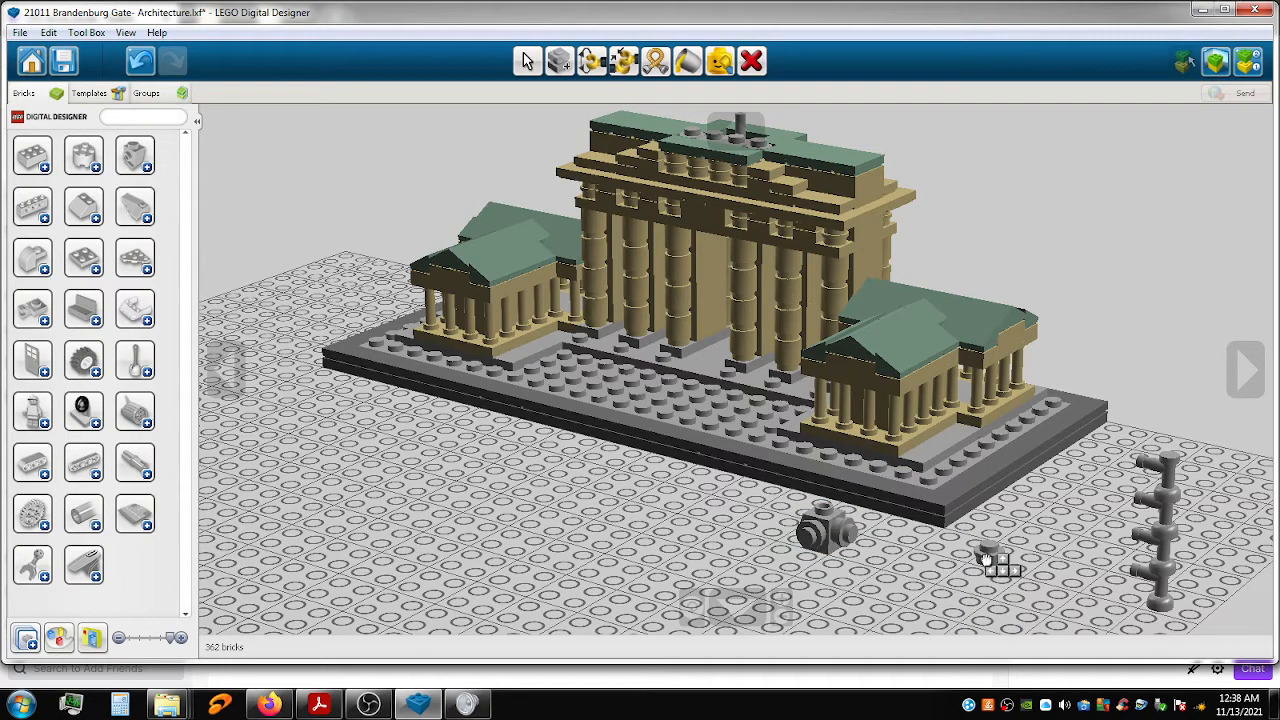
key(Up)
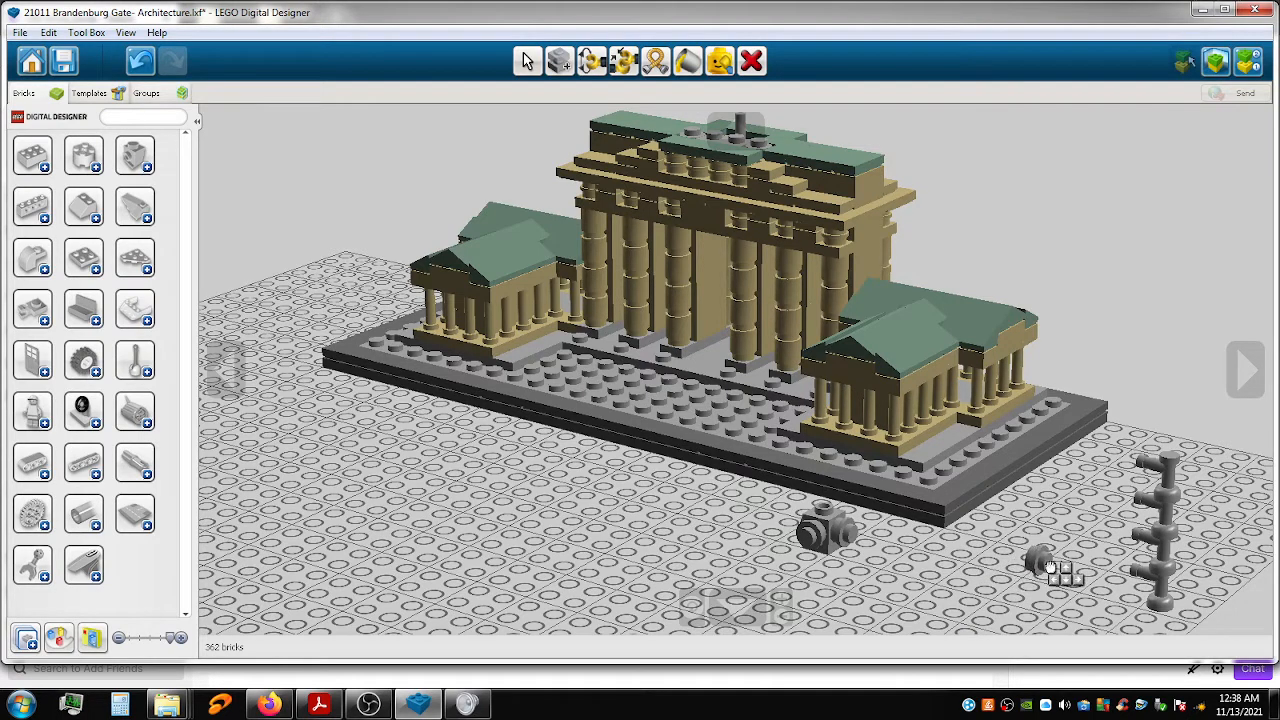
right_drag(1047, 577, 1172, 585)
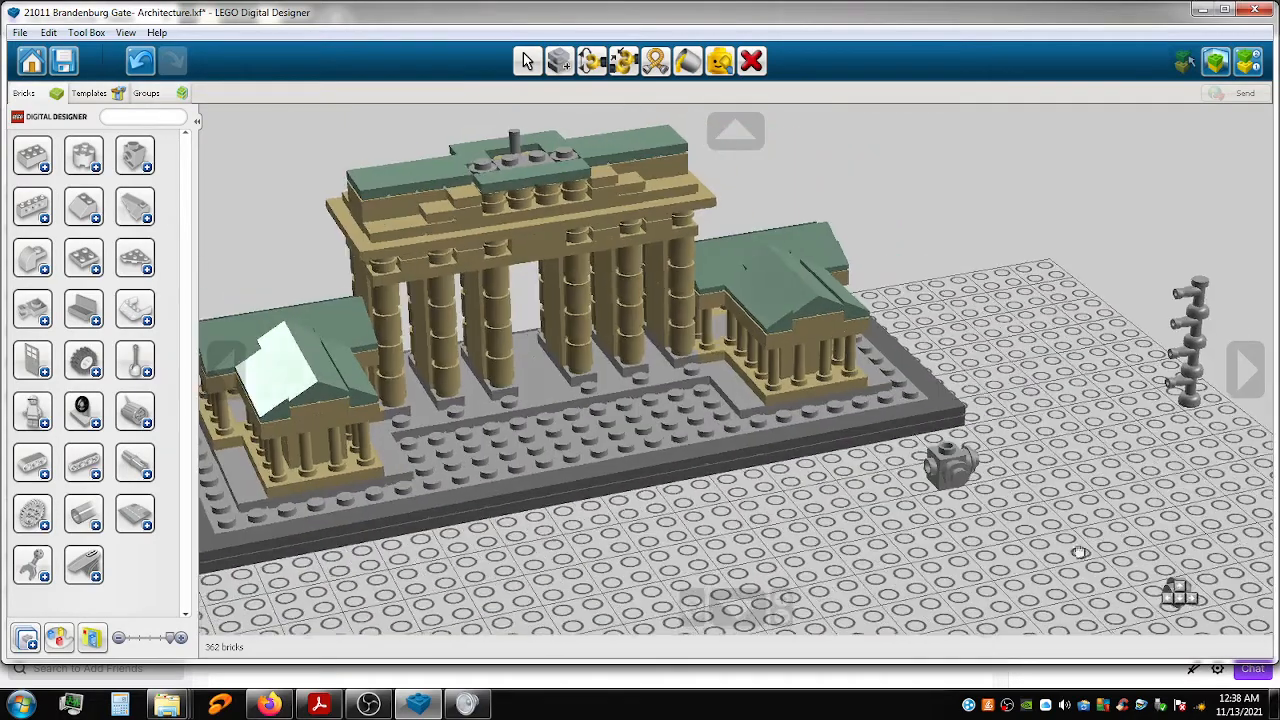
click(932, 468)
click(1012, 440)
Try to mount the gray brick with its three round plates on the roof's upright bar, and undo the placement.
drag(1006, 430, 935, 538)
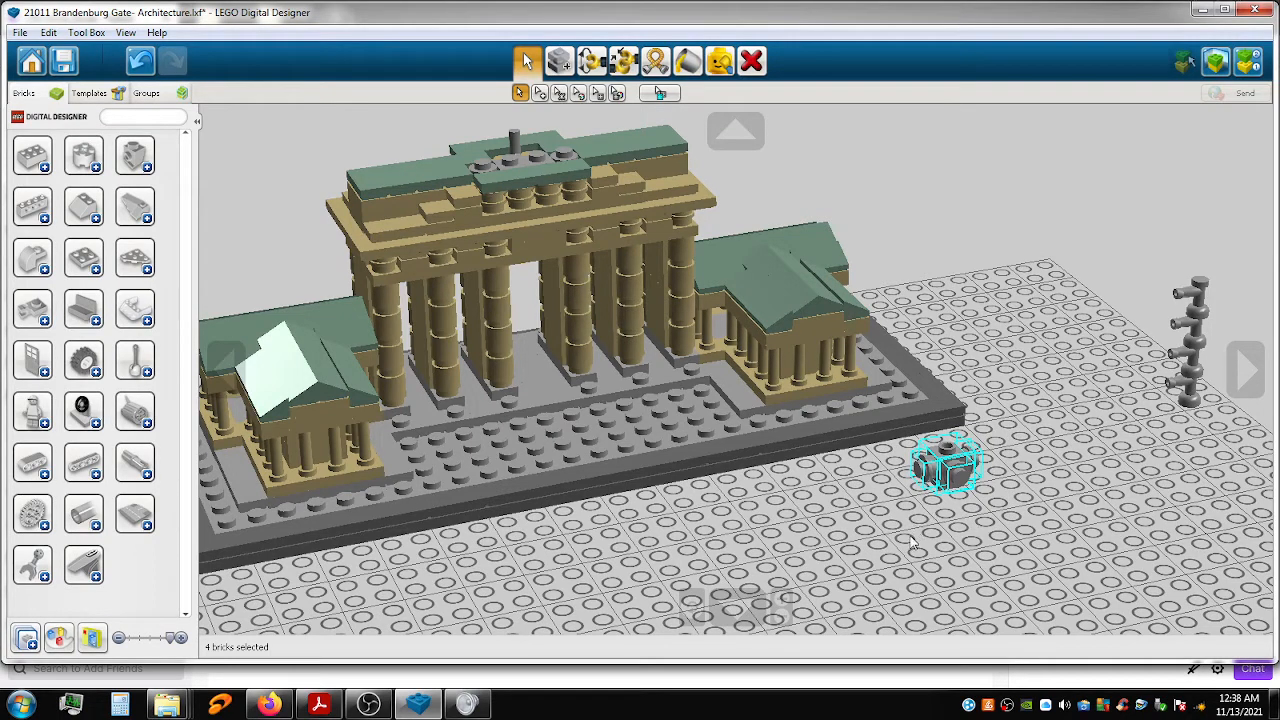
shift+right_drag(898, 546, 948, 589)
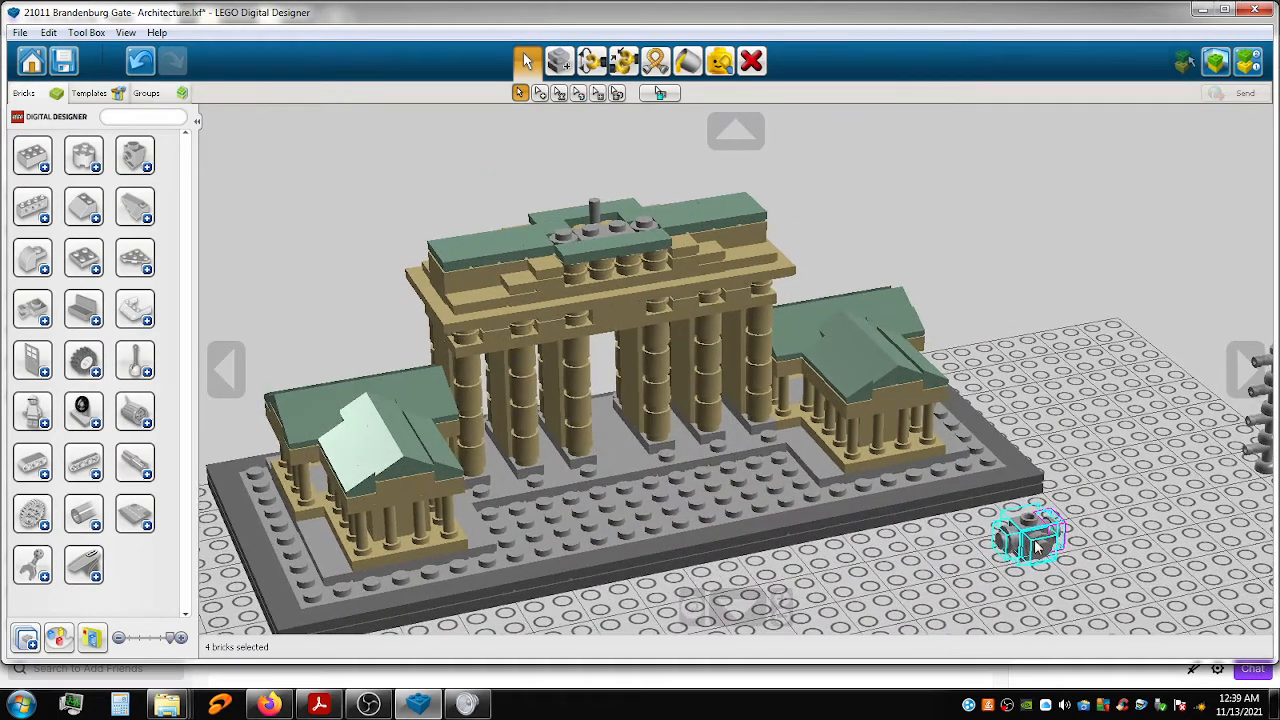
key(Escape)
right_drag(774, 412, 774, 465)
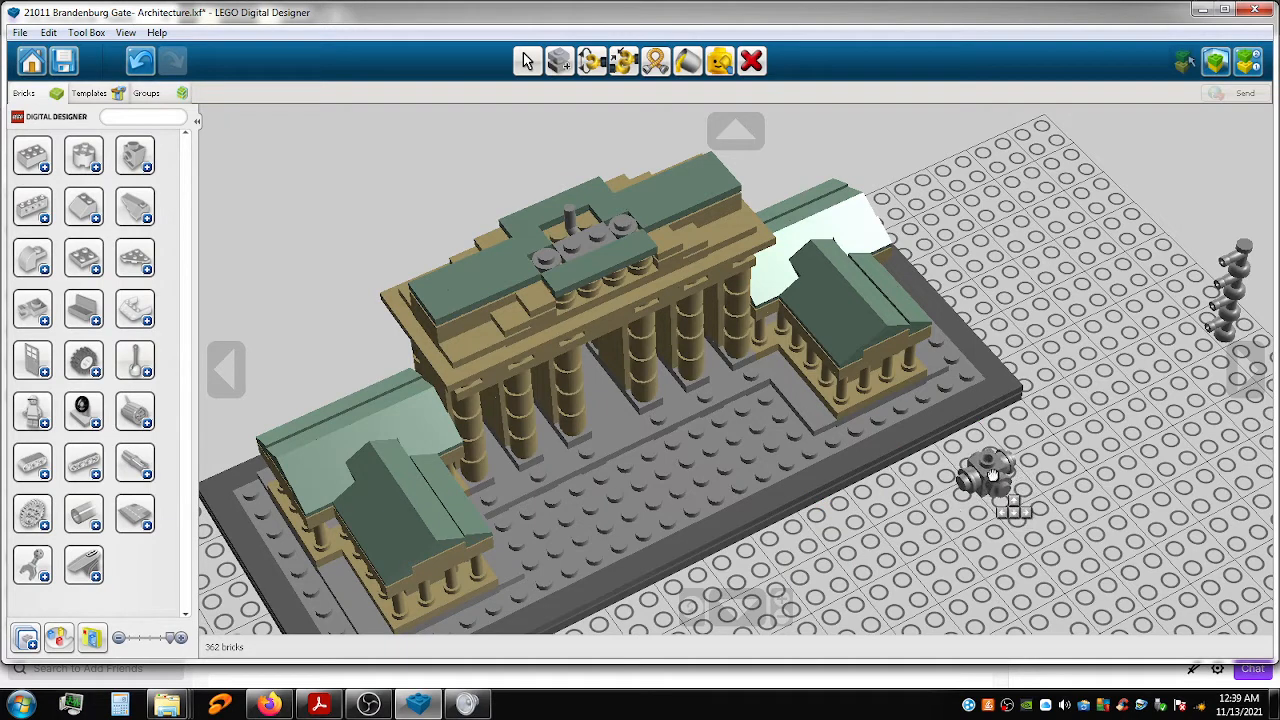
key(Up)
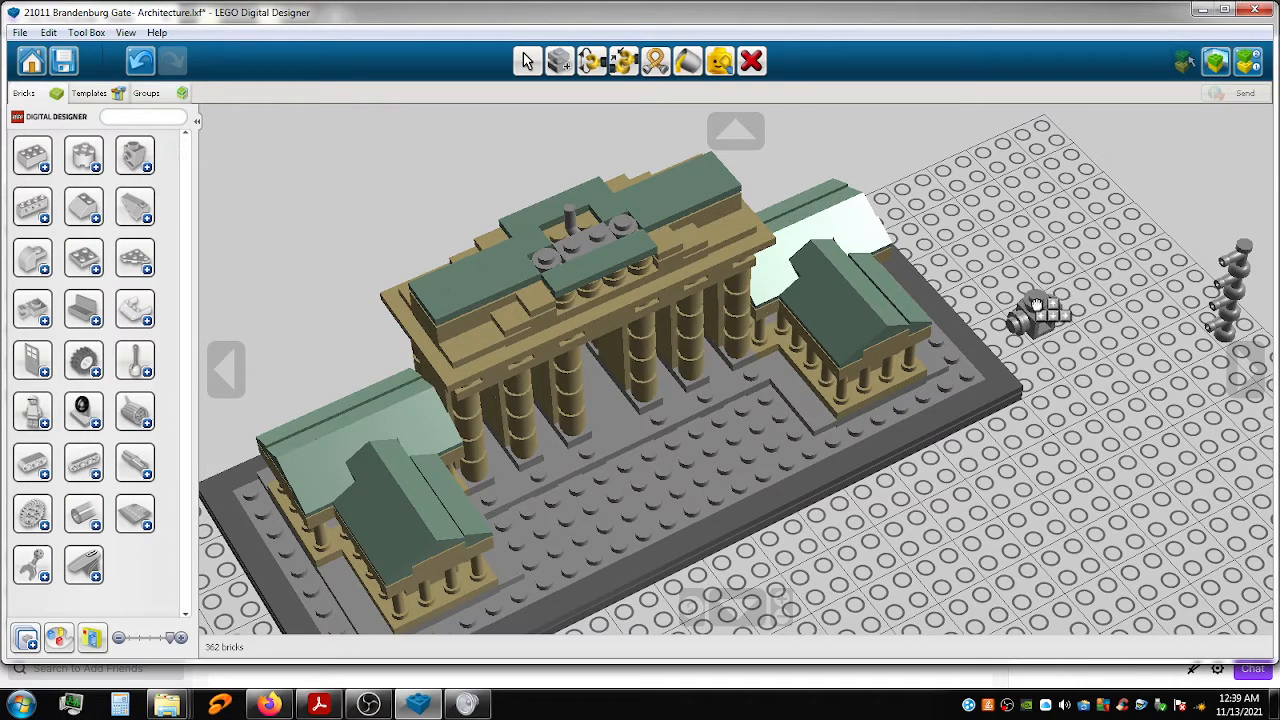
key(Down)
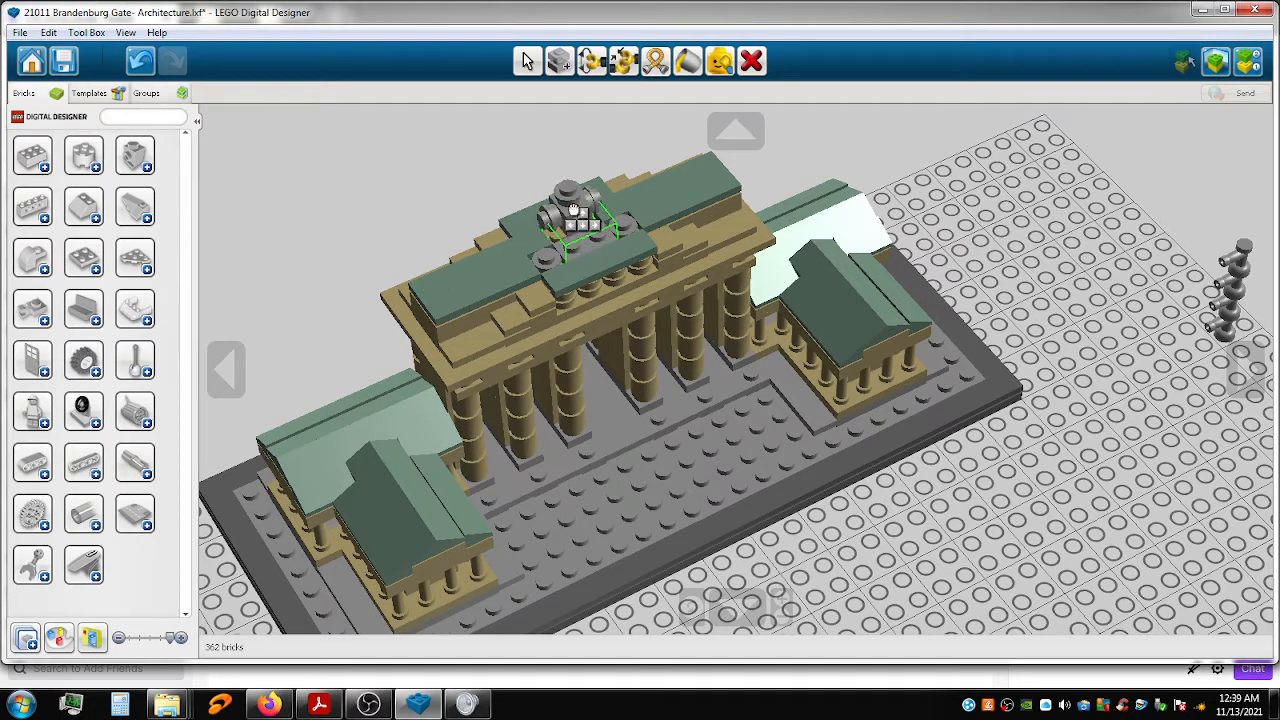
click(572, 208)
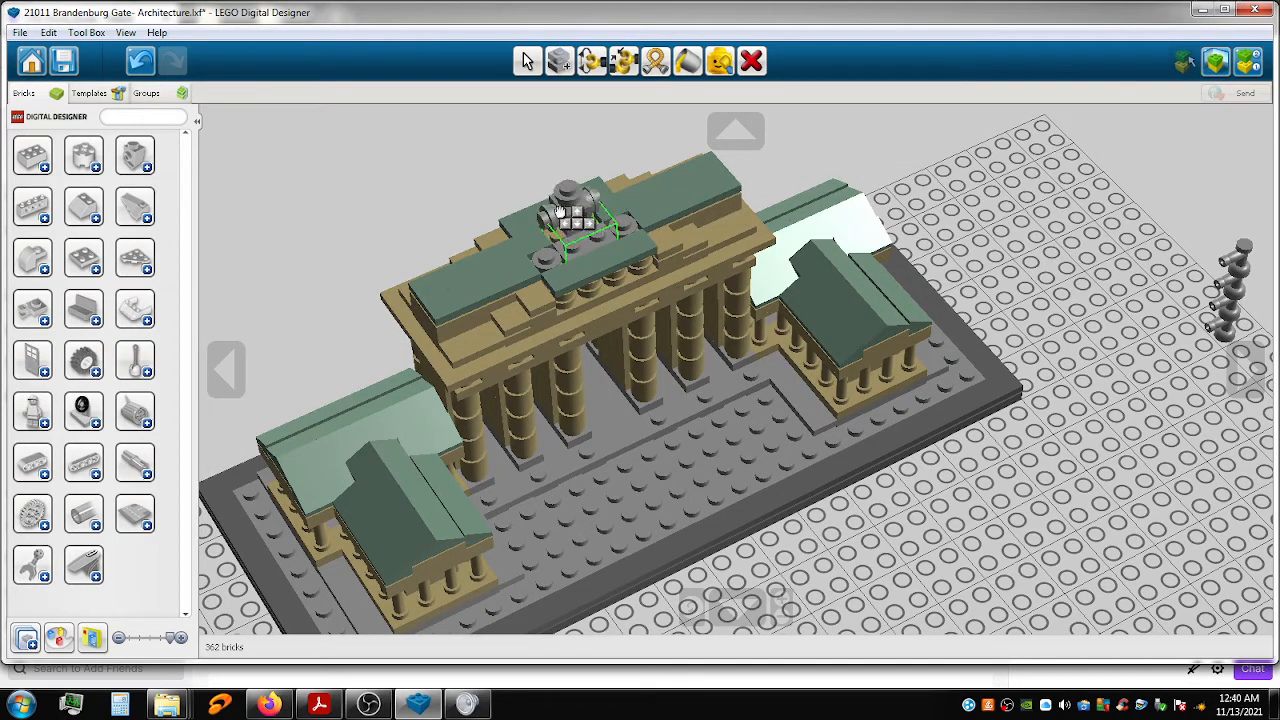
click(562, 212)
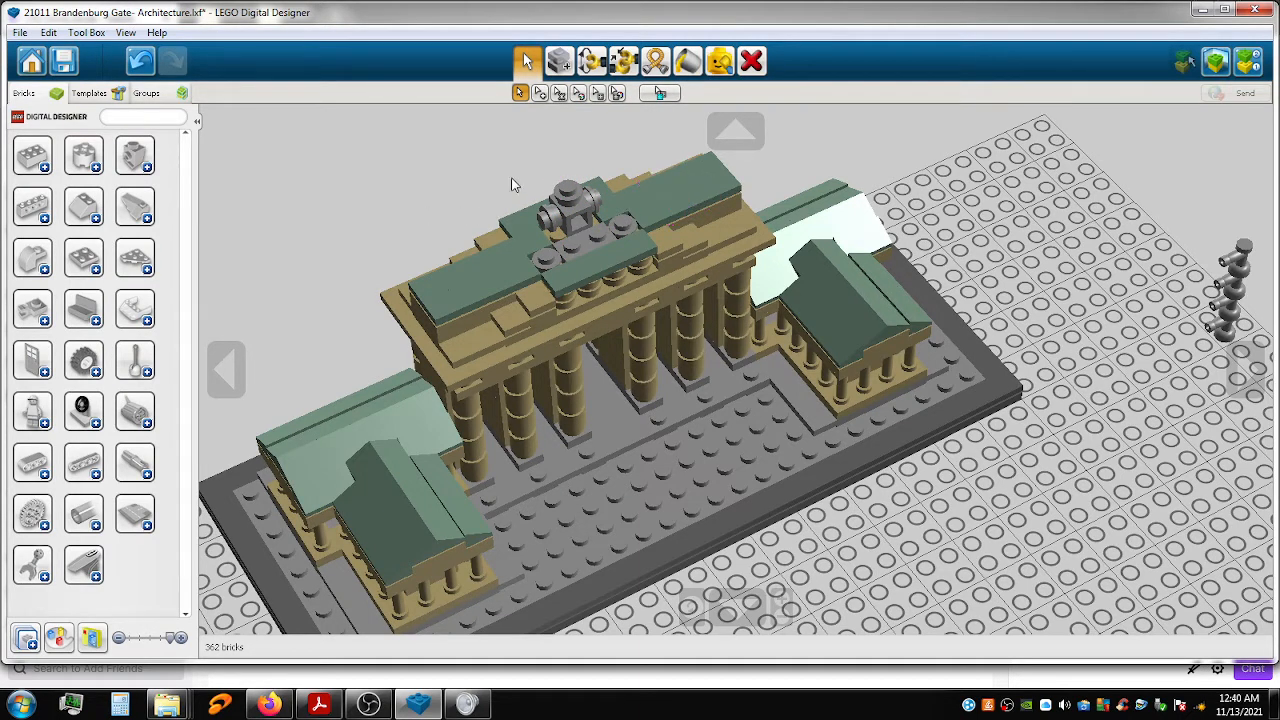
key(ctrl+z)
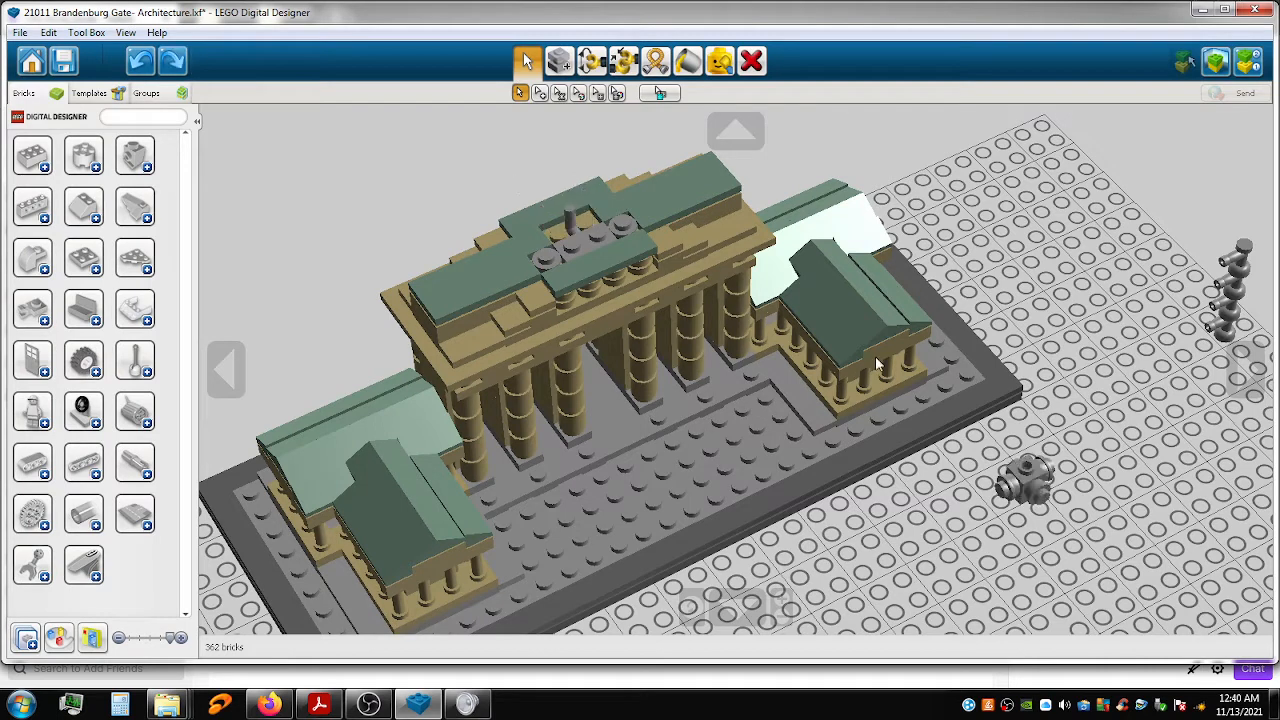
Select the gray brick with its three round plates, turn it and mount it on the upright bar in the roof's center.
drag(993, 428, 1101, 550)
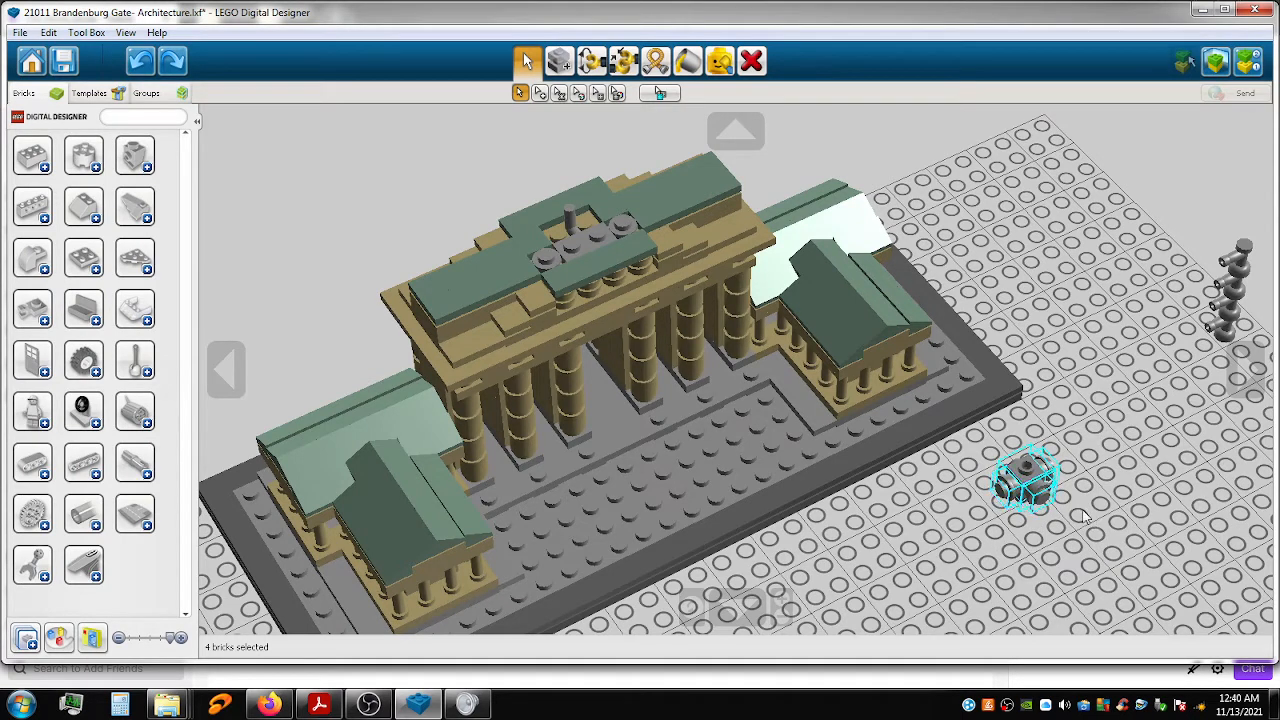
drag(1033, 482, 1081, 367)
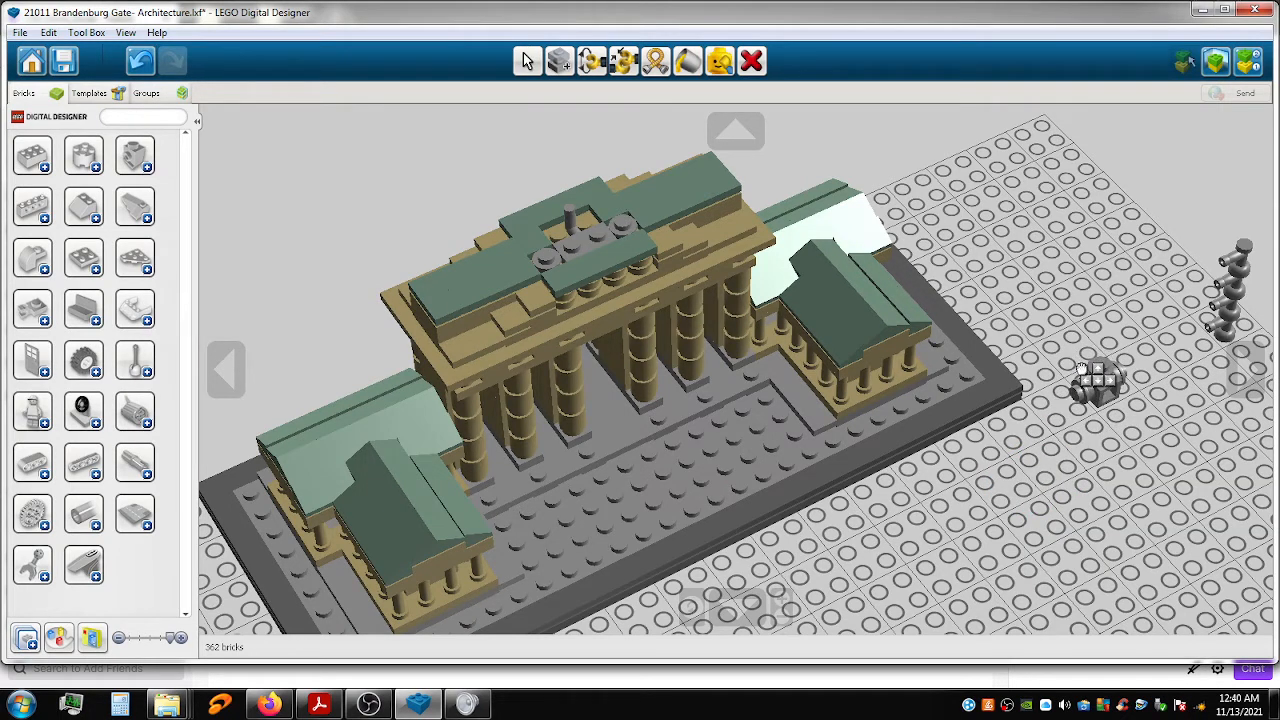
key(Up)
key(Up)
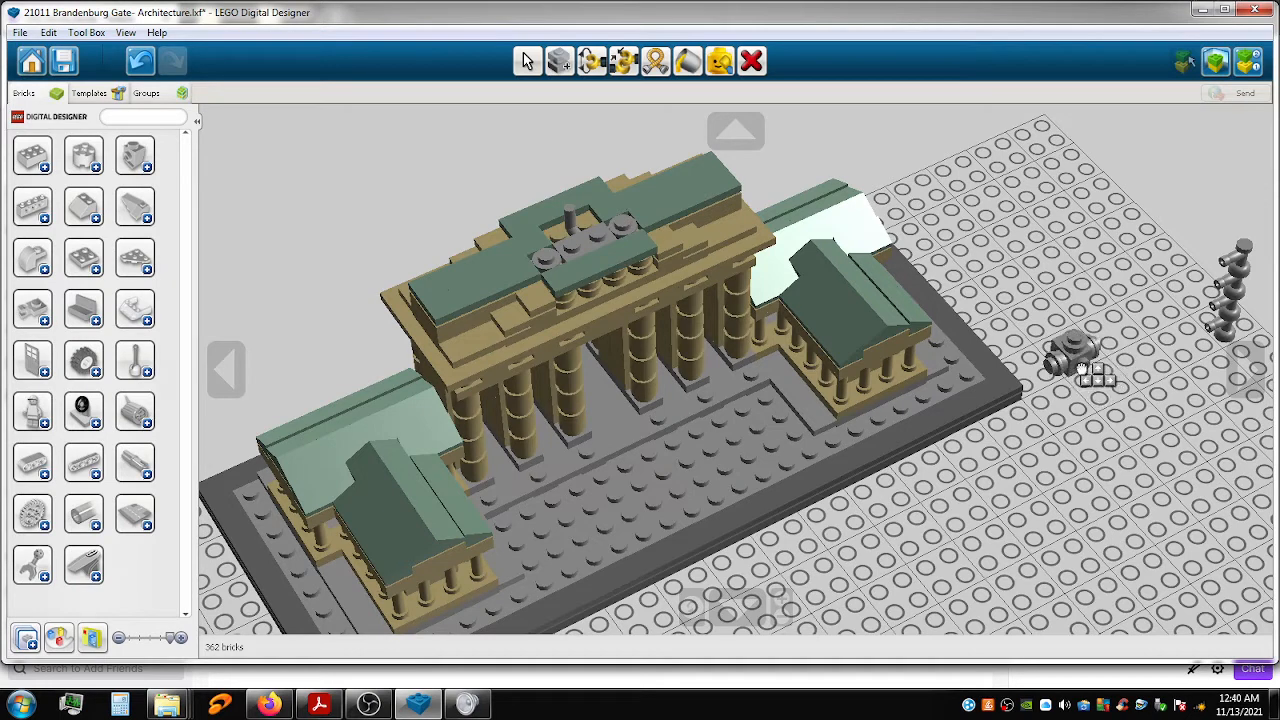
drag(1082, 370, 573, 228)
click(573, 228)
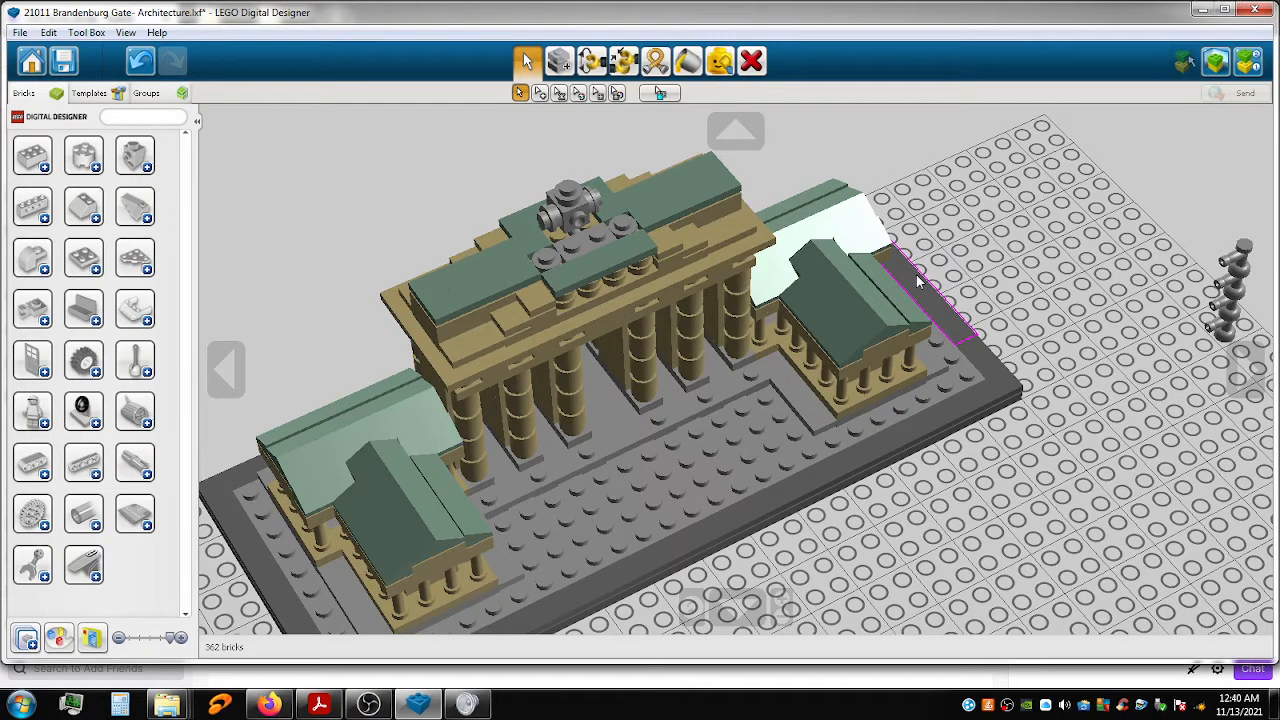
Select the stack of gray parts with side pegs and move it next to the base's front right corner.
drag(1174, 198, 1260, 406)
click(1212, 332)
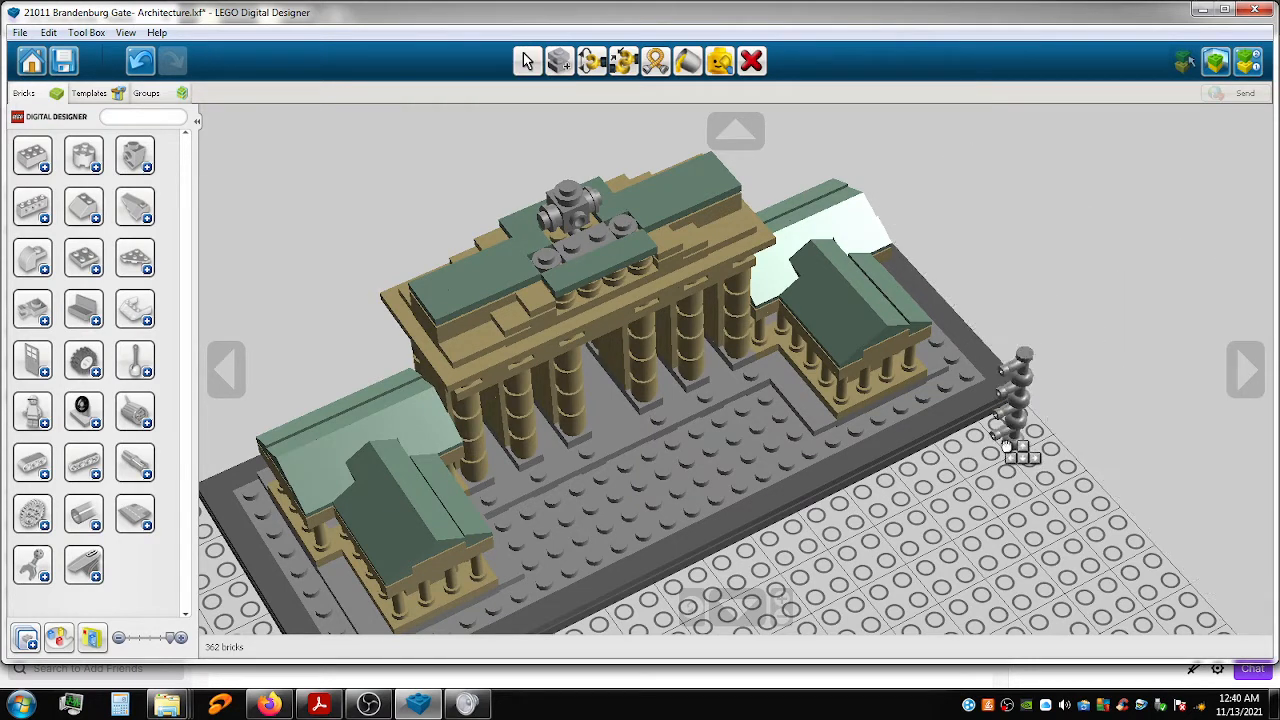
click(1018, 450)
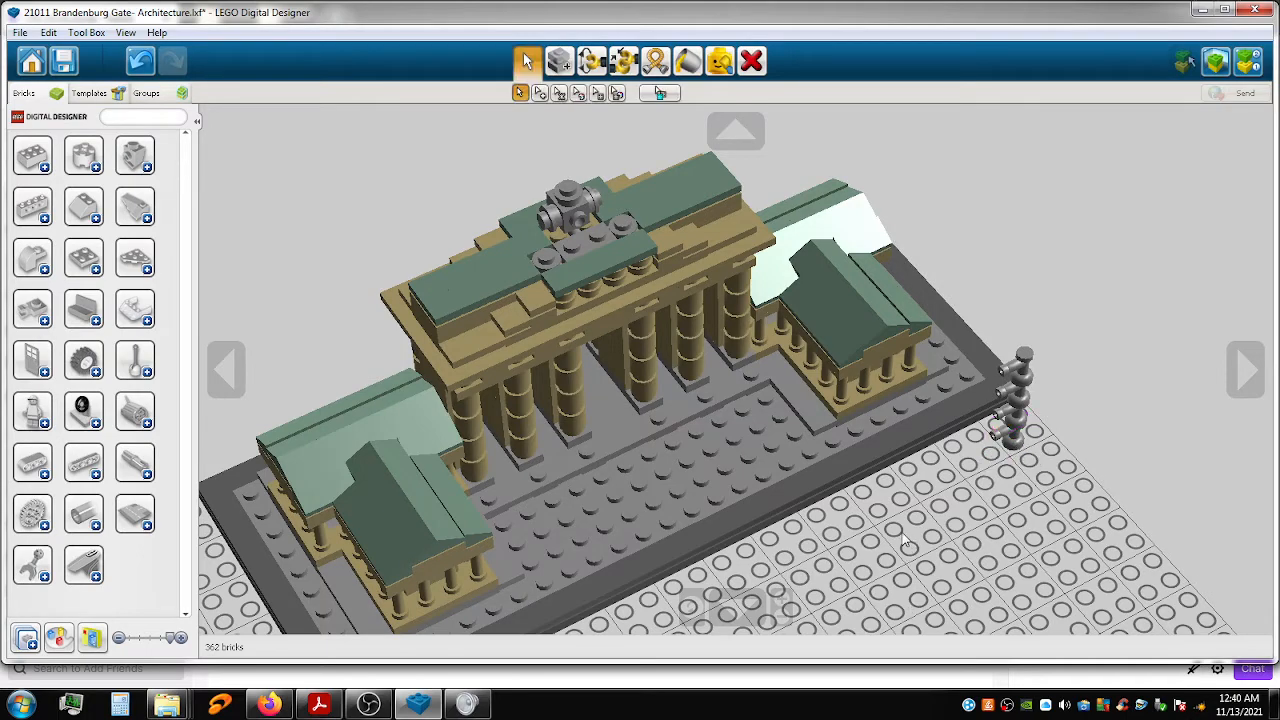
scroll(912, 530, down, 5)
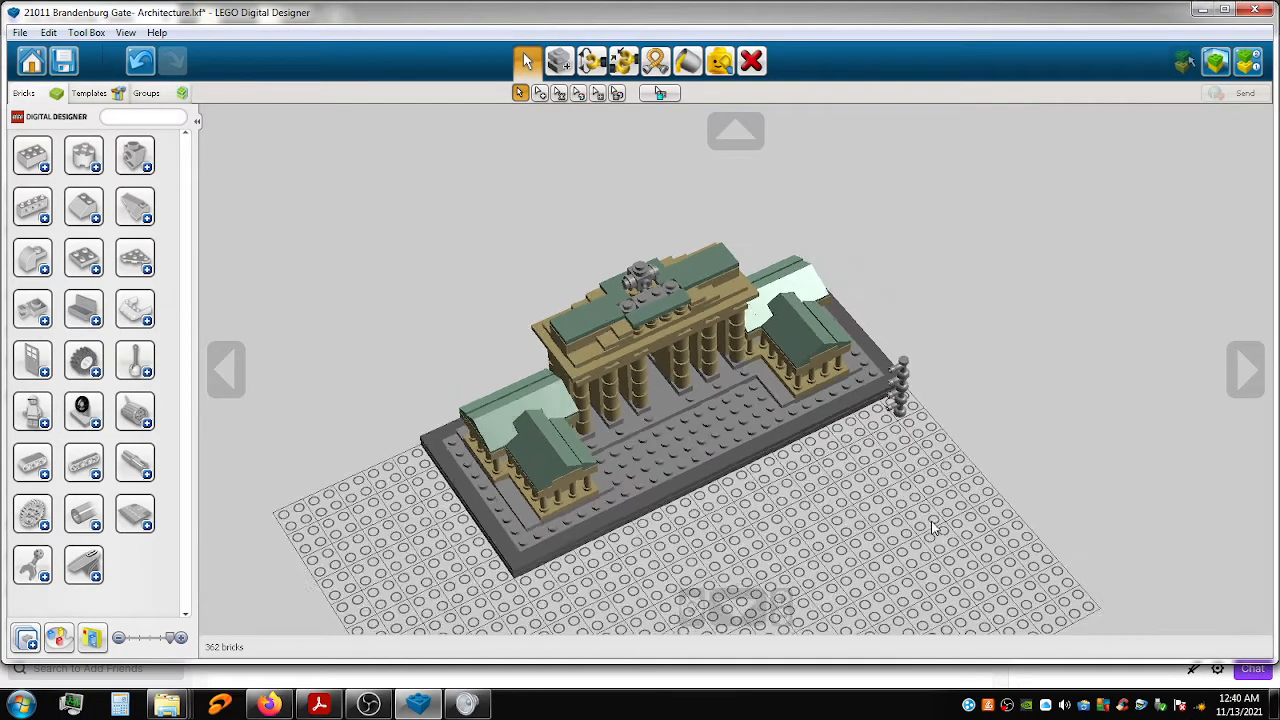
Take the four gray taps from the stack beside the base and mount one on each gray round plate along the roof's front.
scroll(932, 528, up, 5)
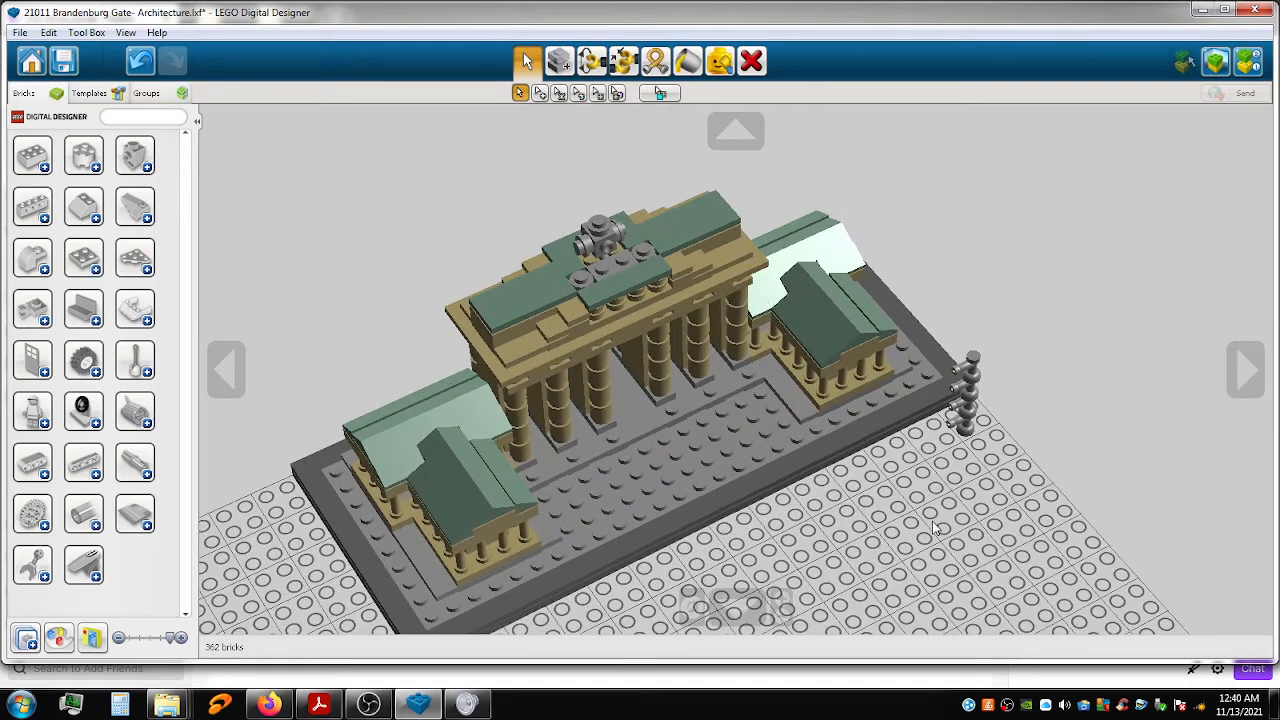
scroll(936, 528, up, 2)
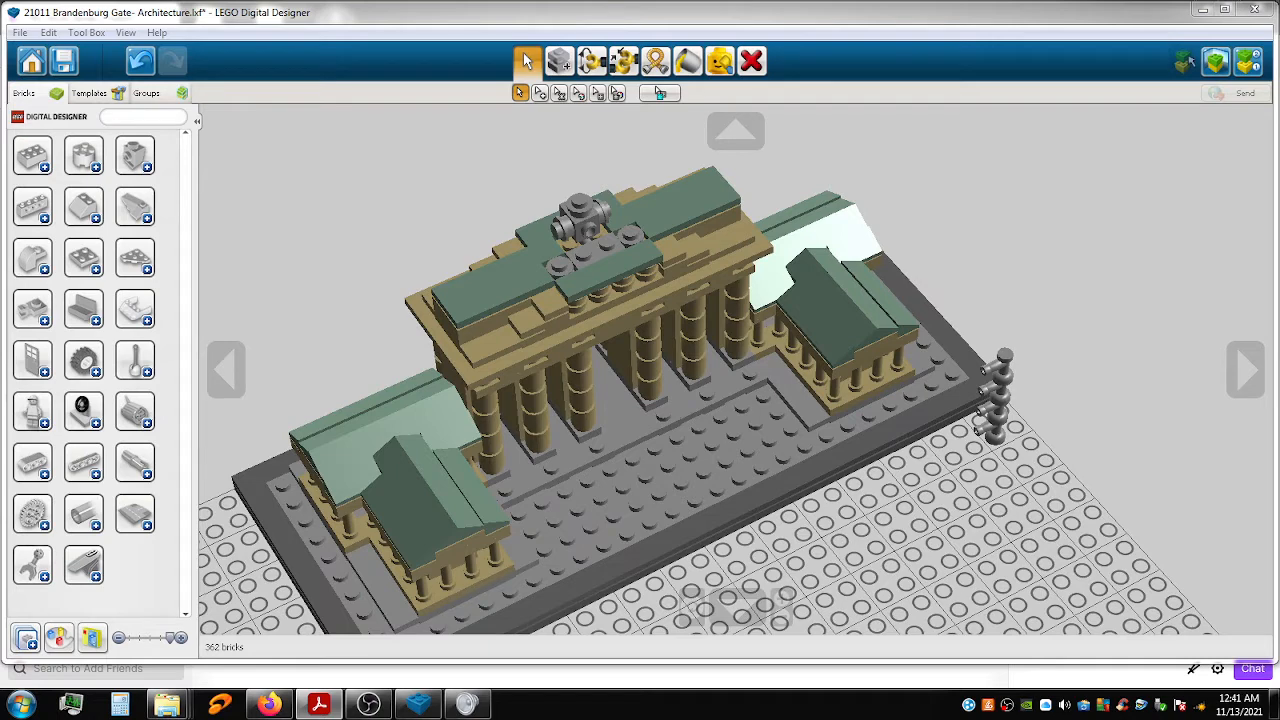
click(975, 476)
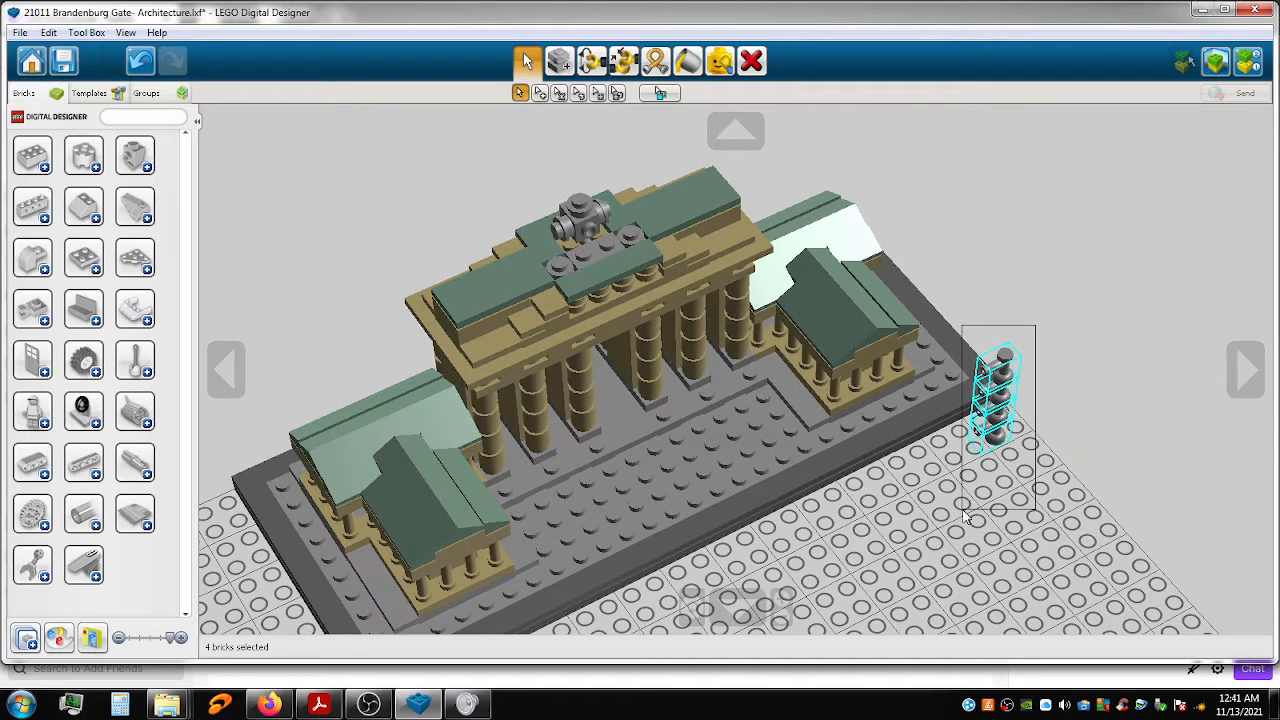
drag(963, 512, 963, 512)
drag(1013, 374, 1084, 386)
drag(958, 362, 595, 176)
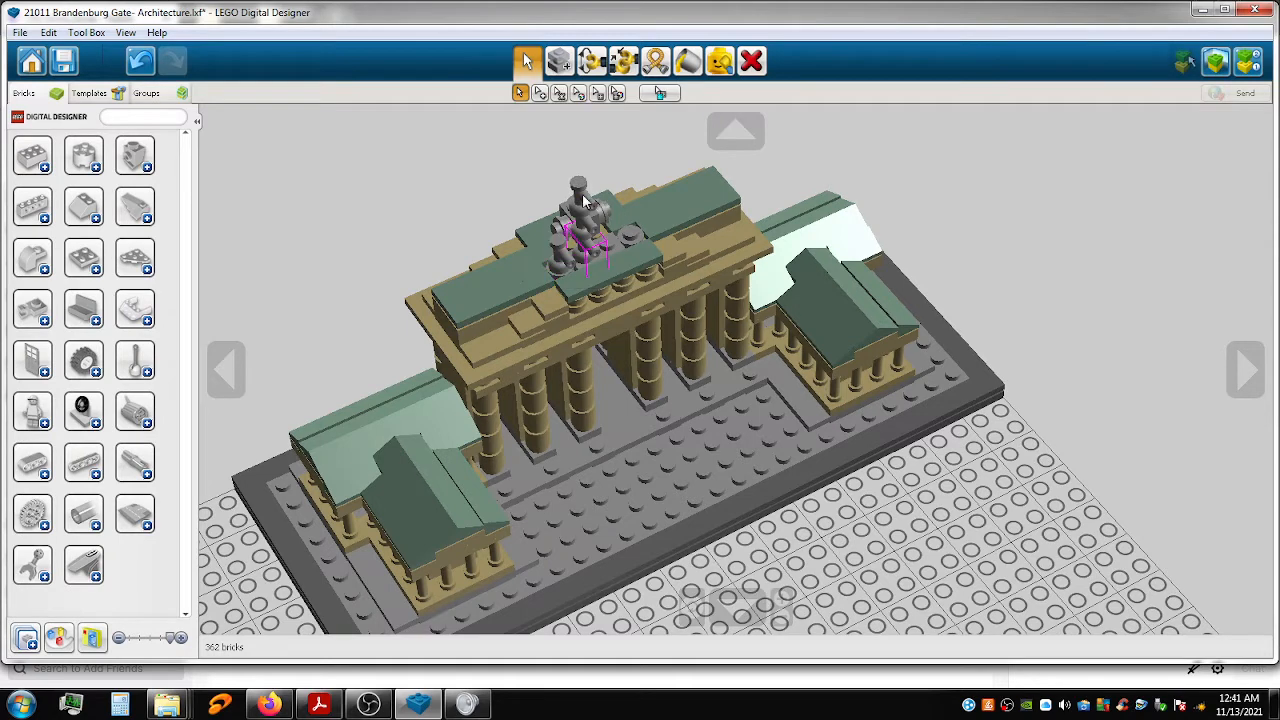
click(592, 215)
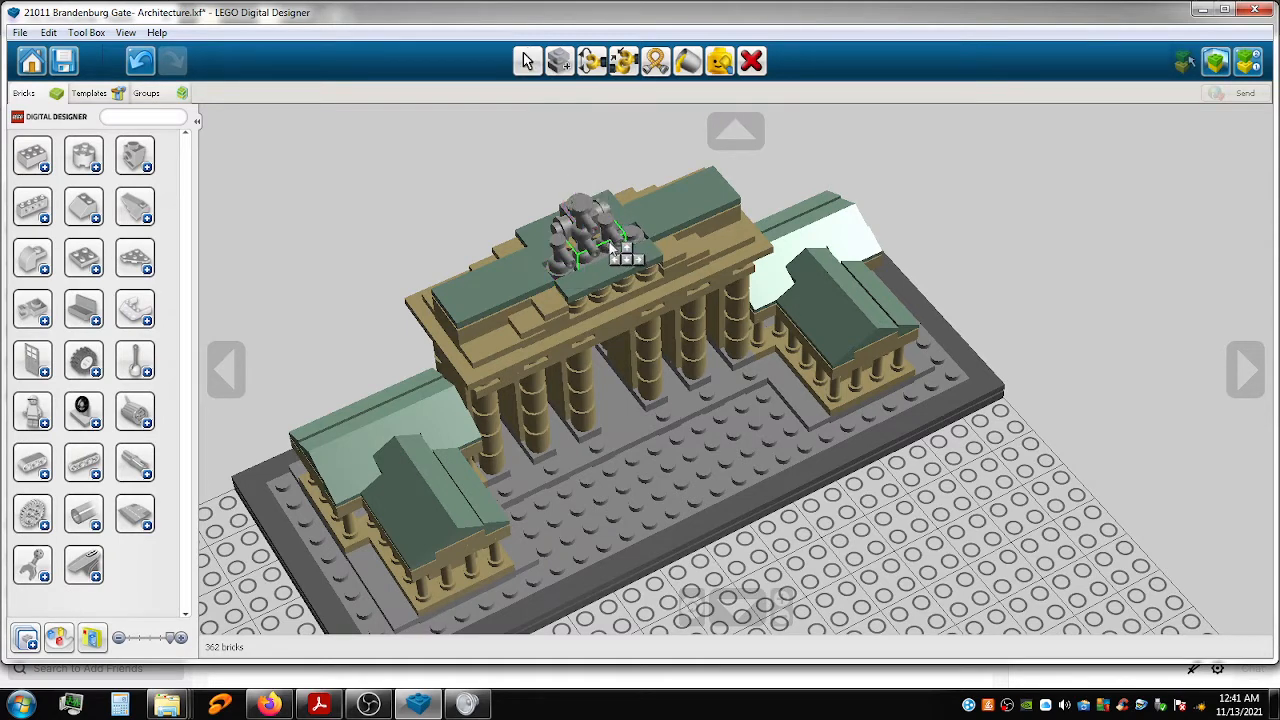
click(586, 216)
click(586, 216)
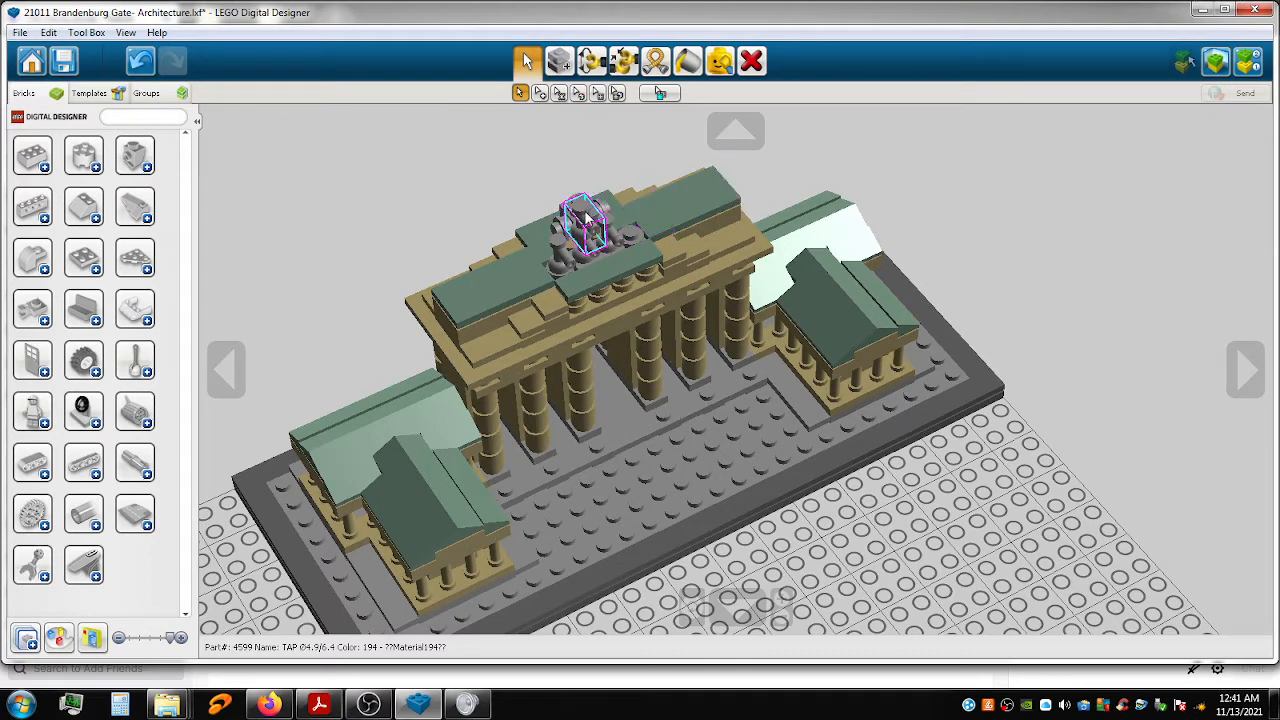
drag(597, 228, 628, 232)
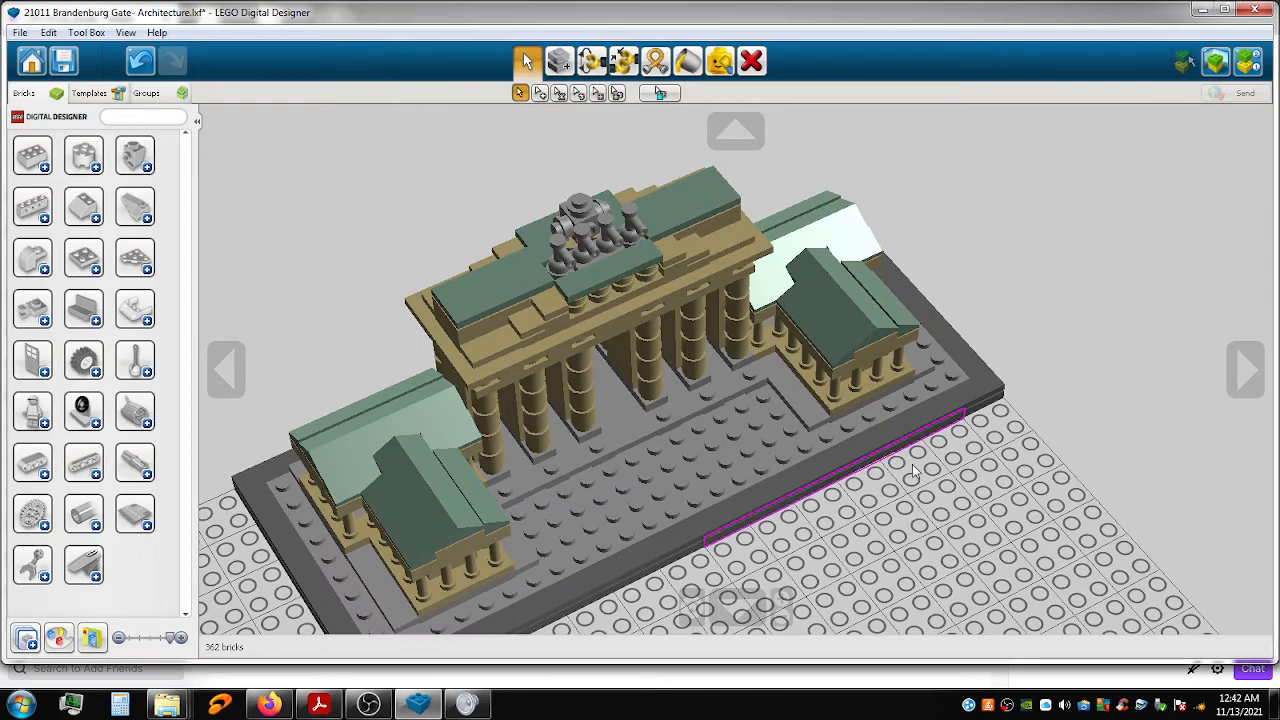
Show the finished gate from the front in view mode and cycle the background scenery to the starry space scene.
right_drag(877, 485, 1117, 453)
right_drag(531, 416, 1058, 430)
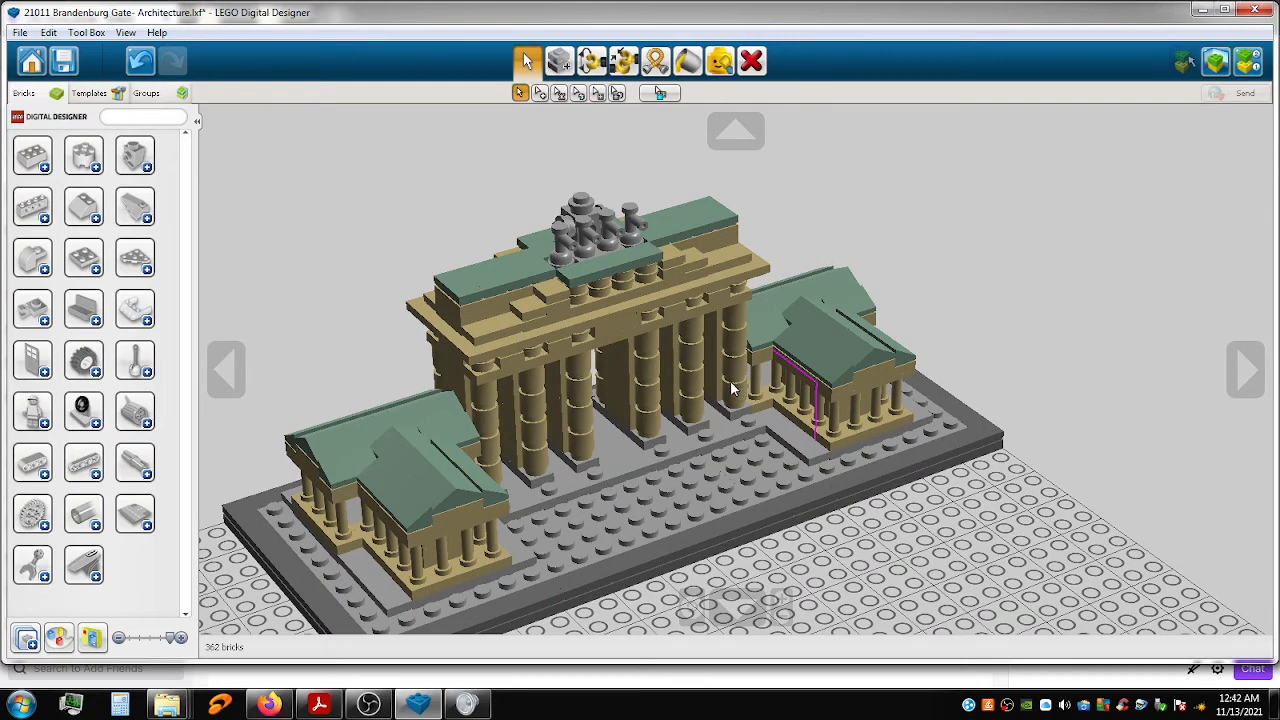
shift+right_drag(664, 390, 760, 362)
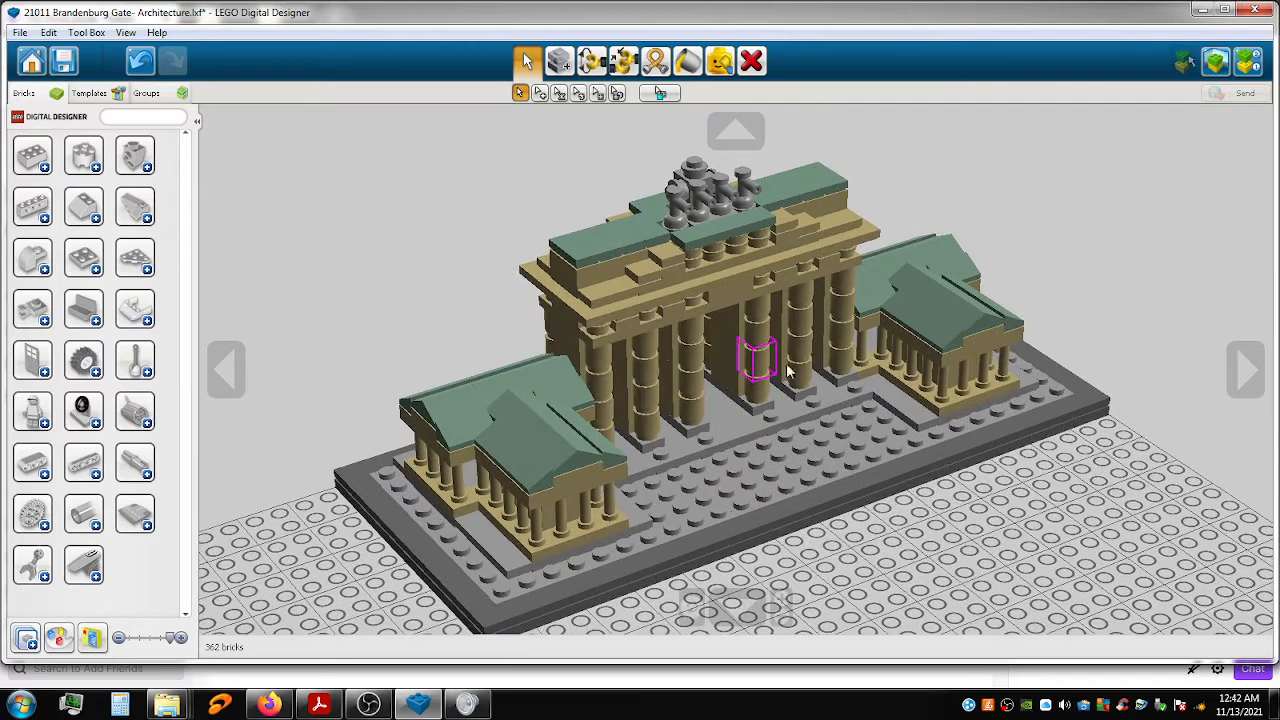
click(1218, 61)
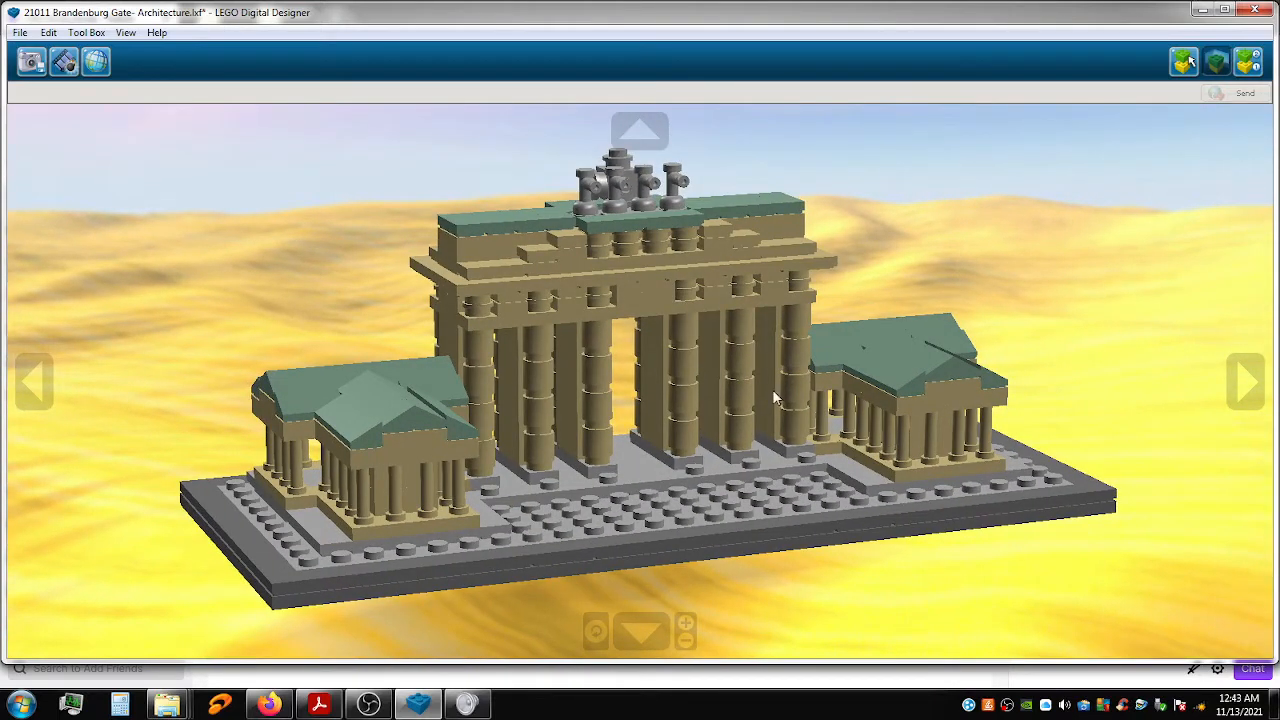
click(97, 62)
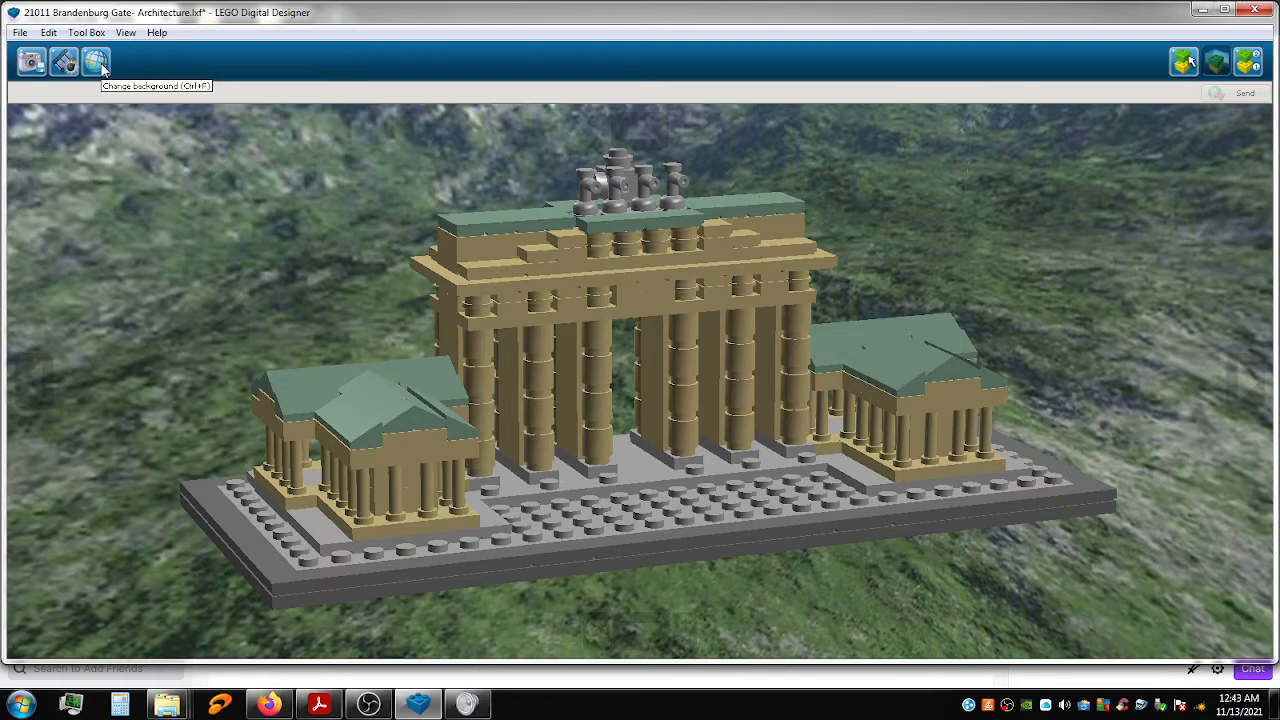
click(97, 62)
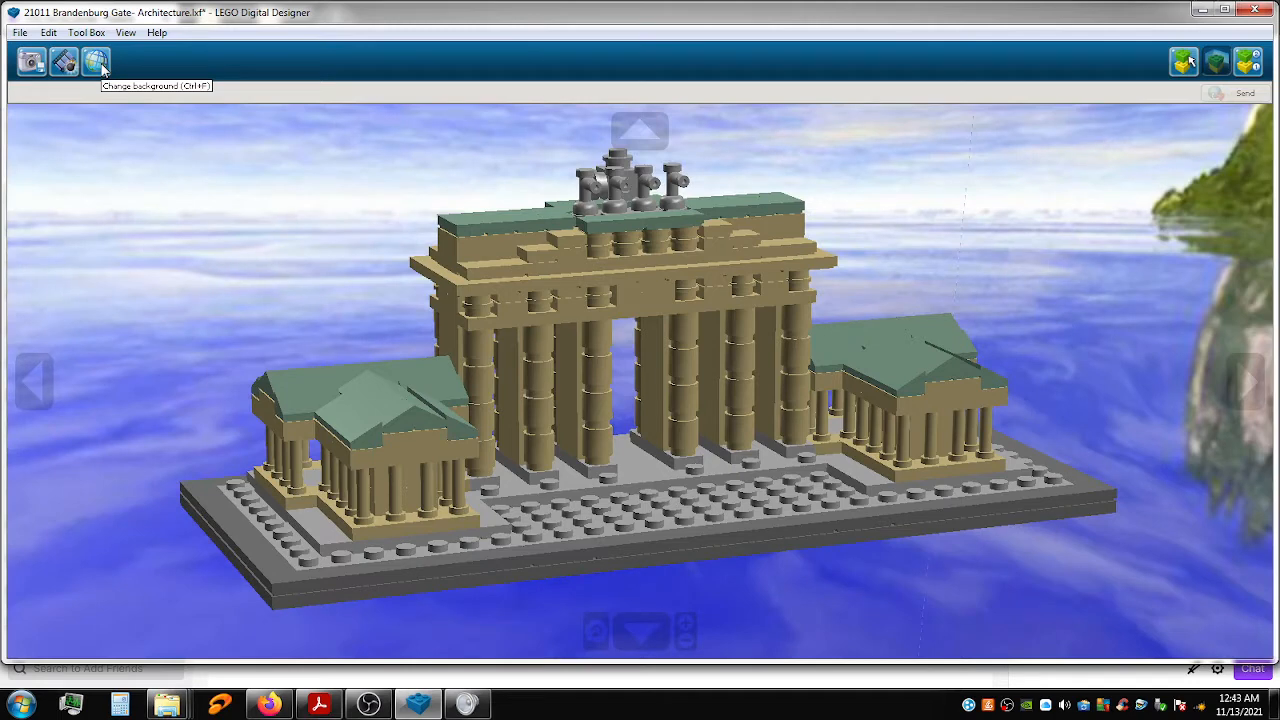
click(98, 62)
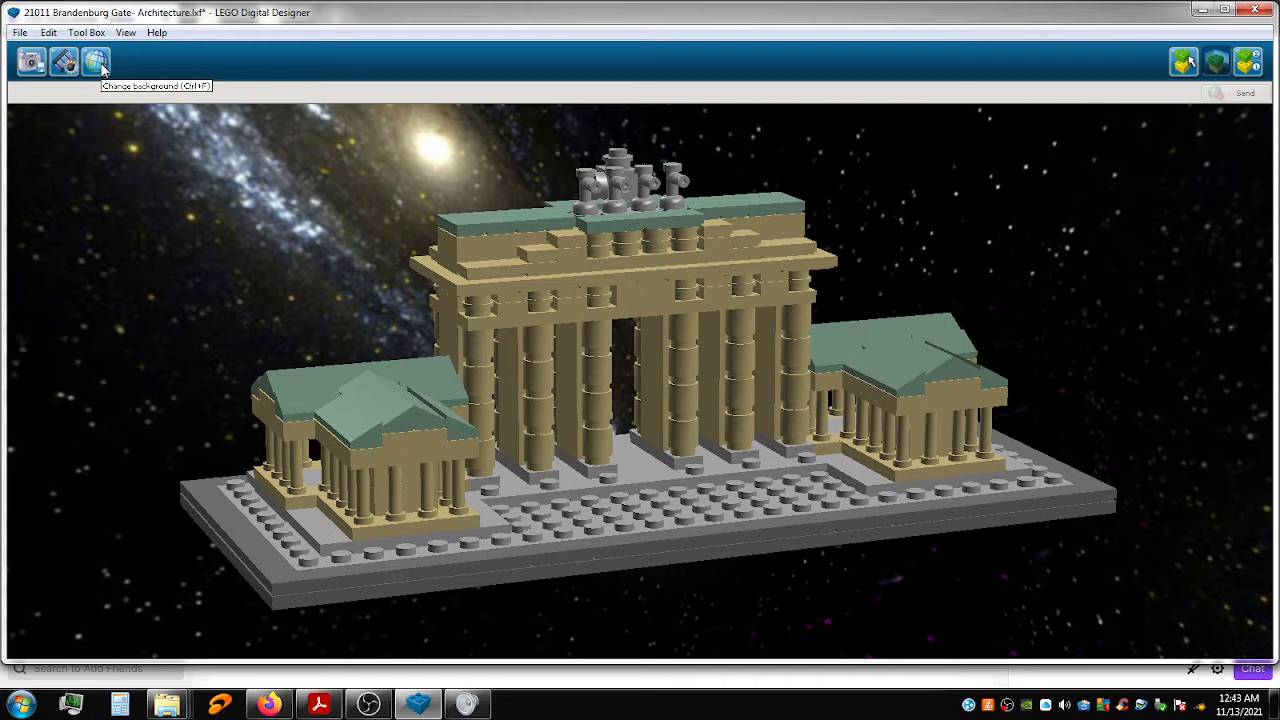
Check the live Twitch stream page in Firefox, and return to LEGO Digital Designer.
click(282, 706)
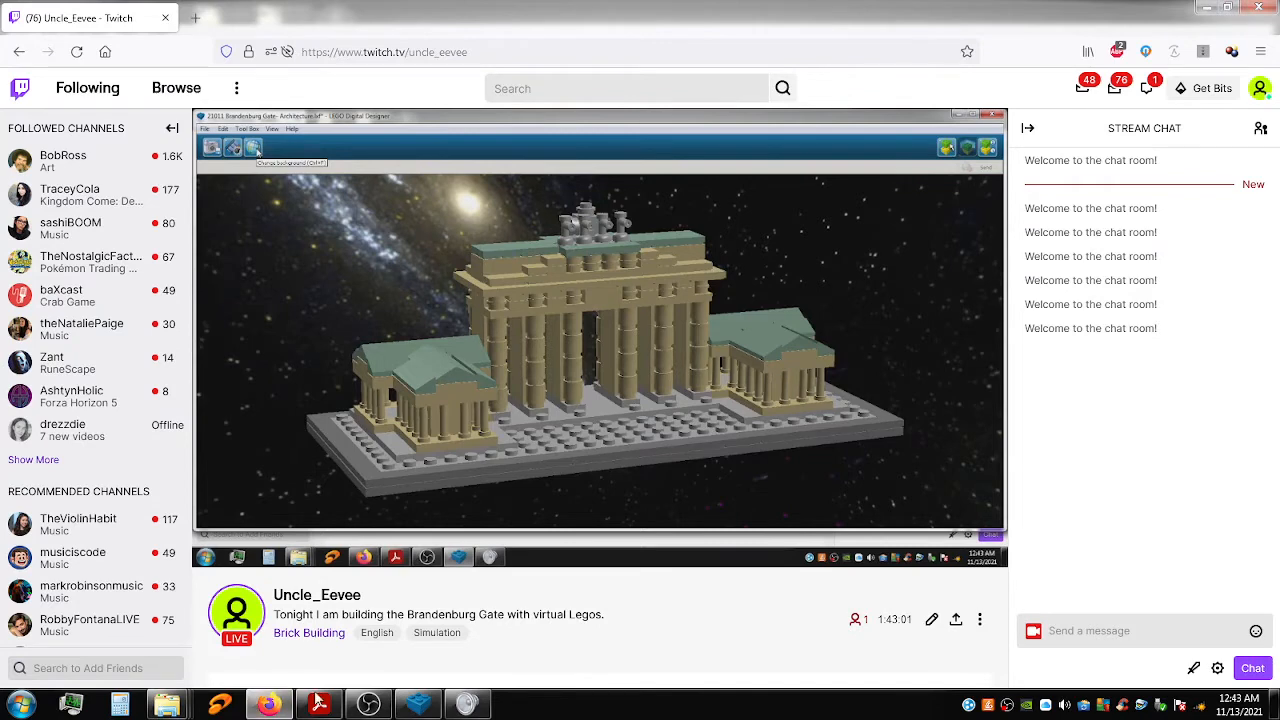
click(416, 706)
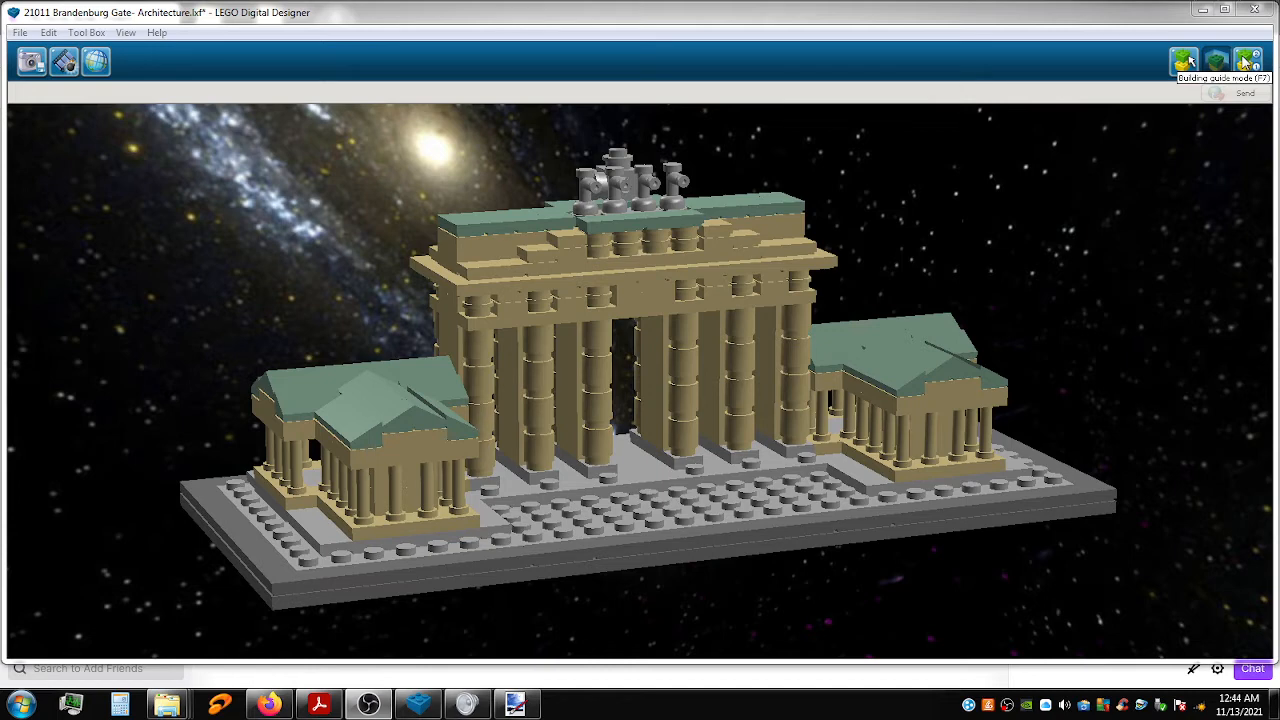
Generate the model's building guide and advance through the assembly sequence from the start to step 19.
click(1246, 62)
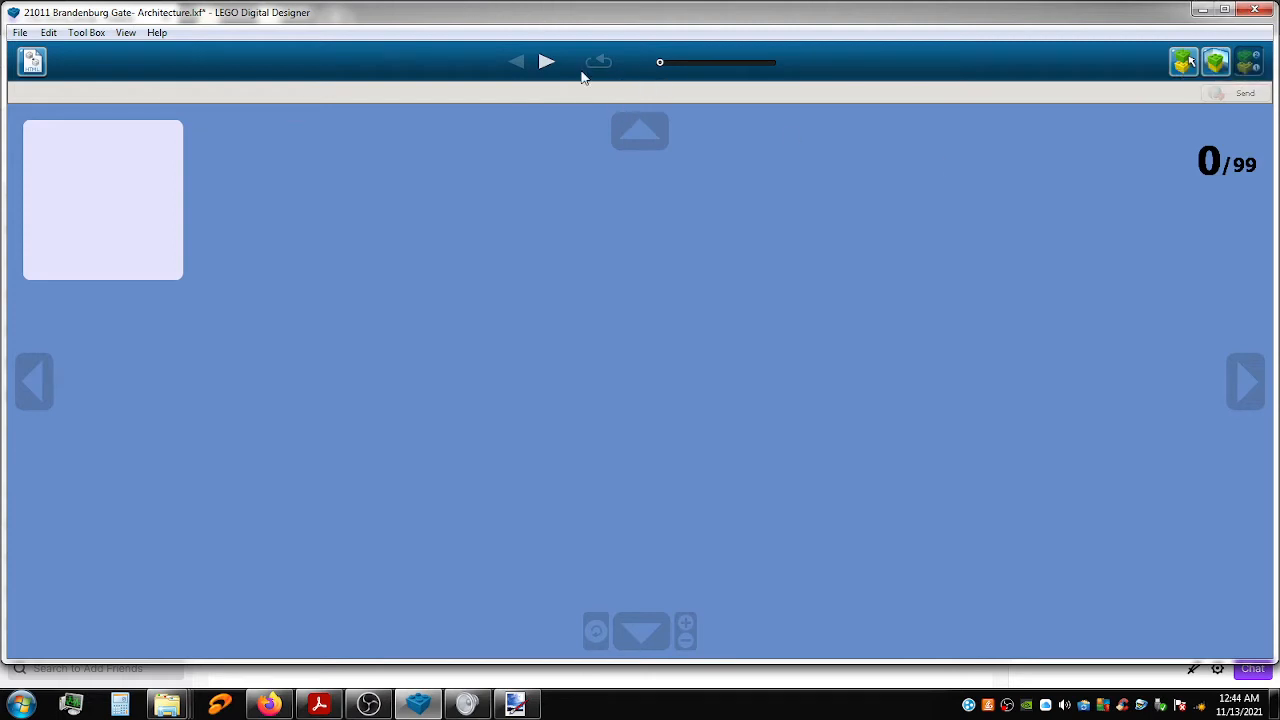
click(547, 63)
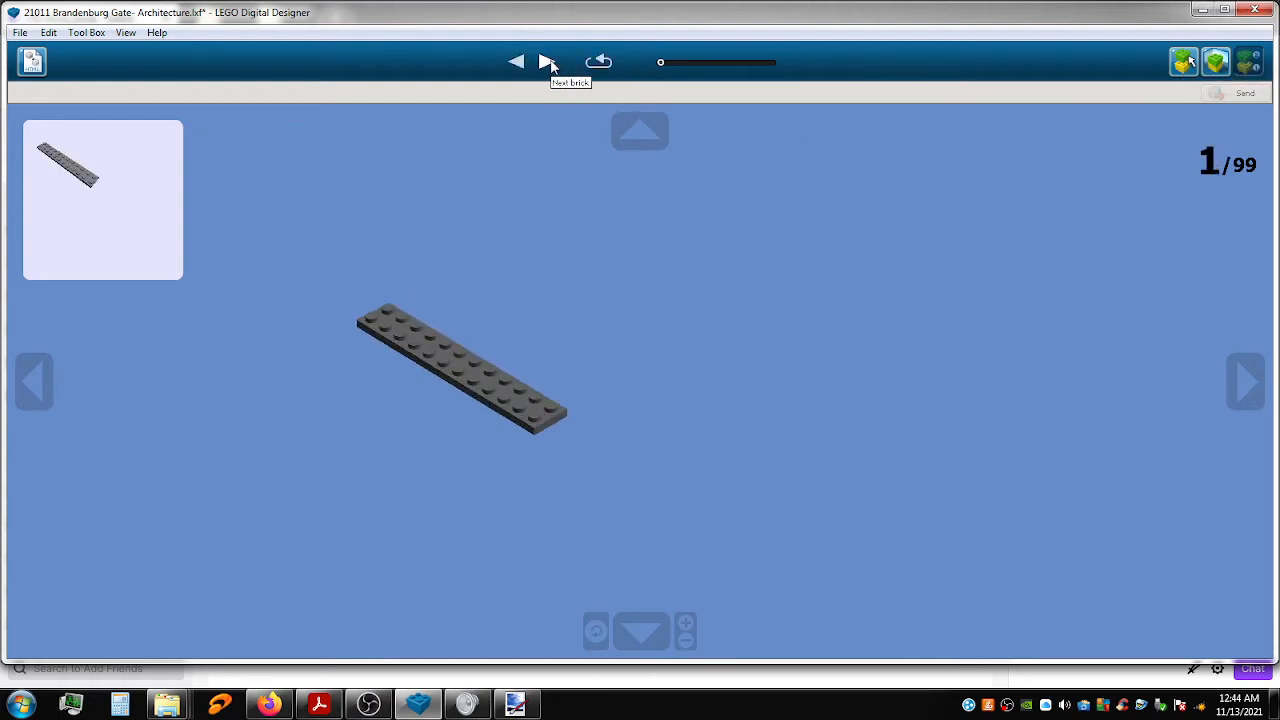
click(547, 63)
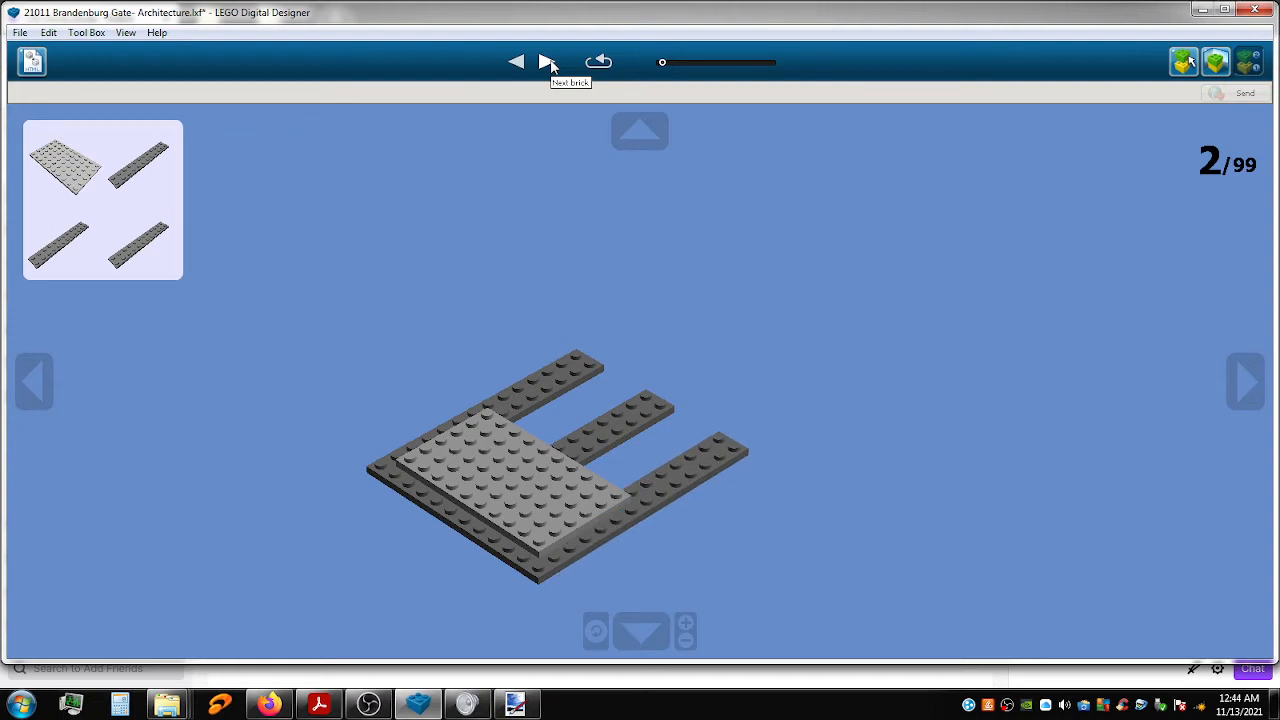
click(548, 63)
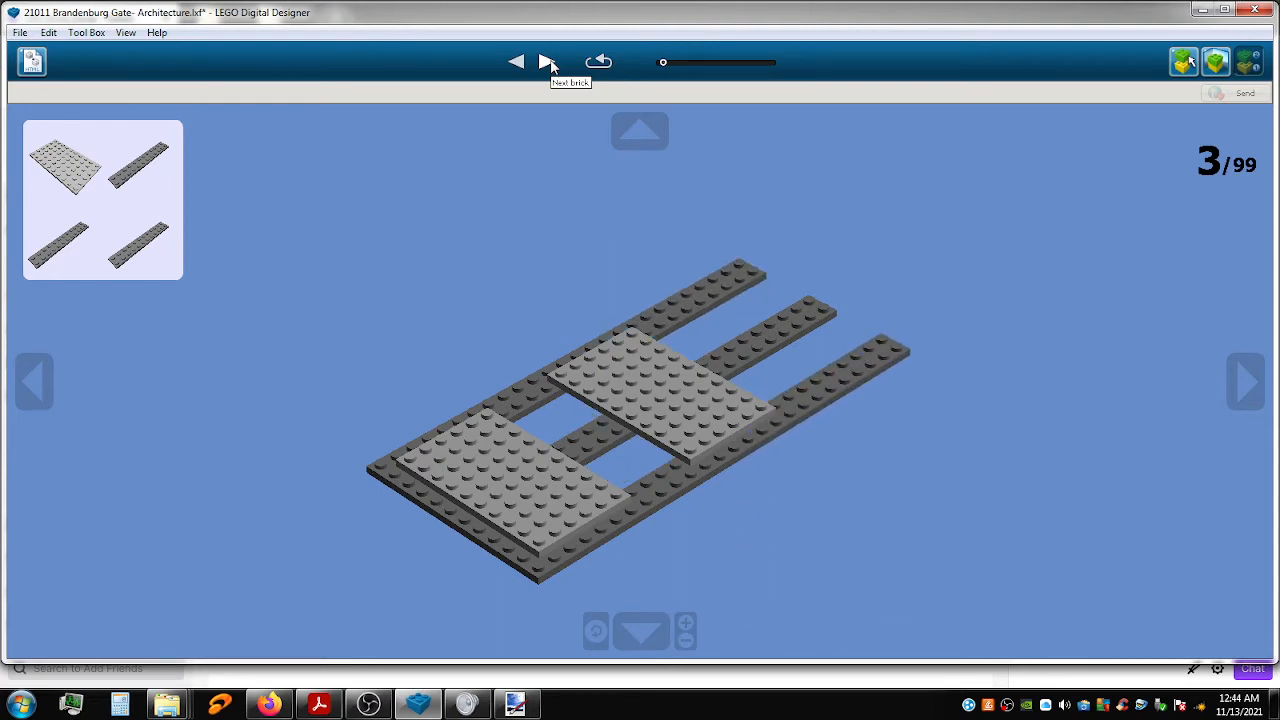
click(548, 63)
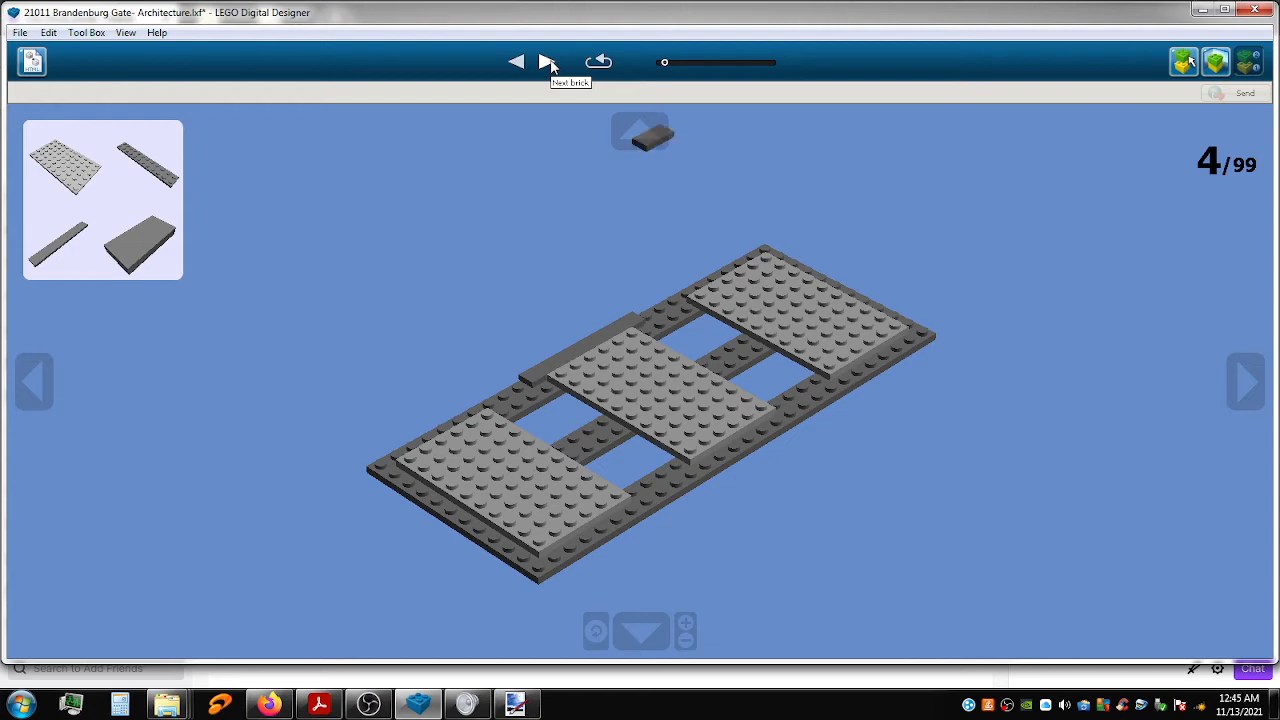
click(548, 63)
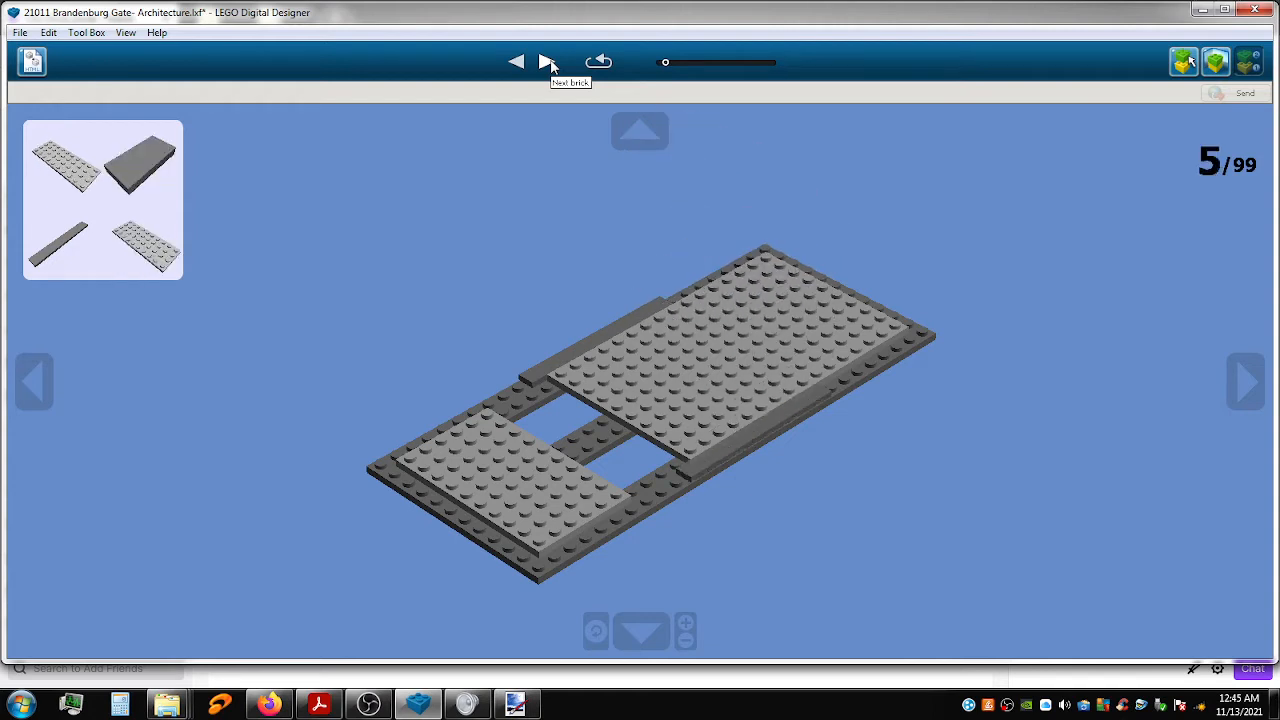
click(548, 63)
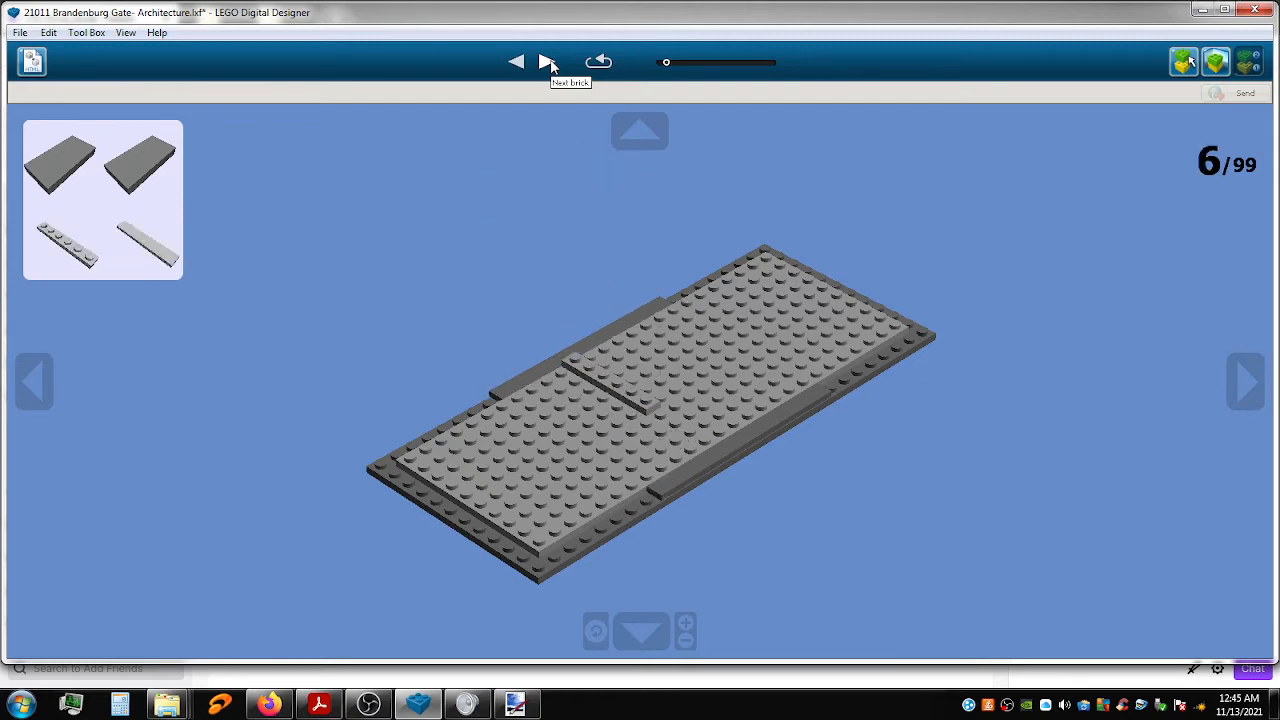
click(548, 63)
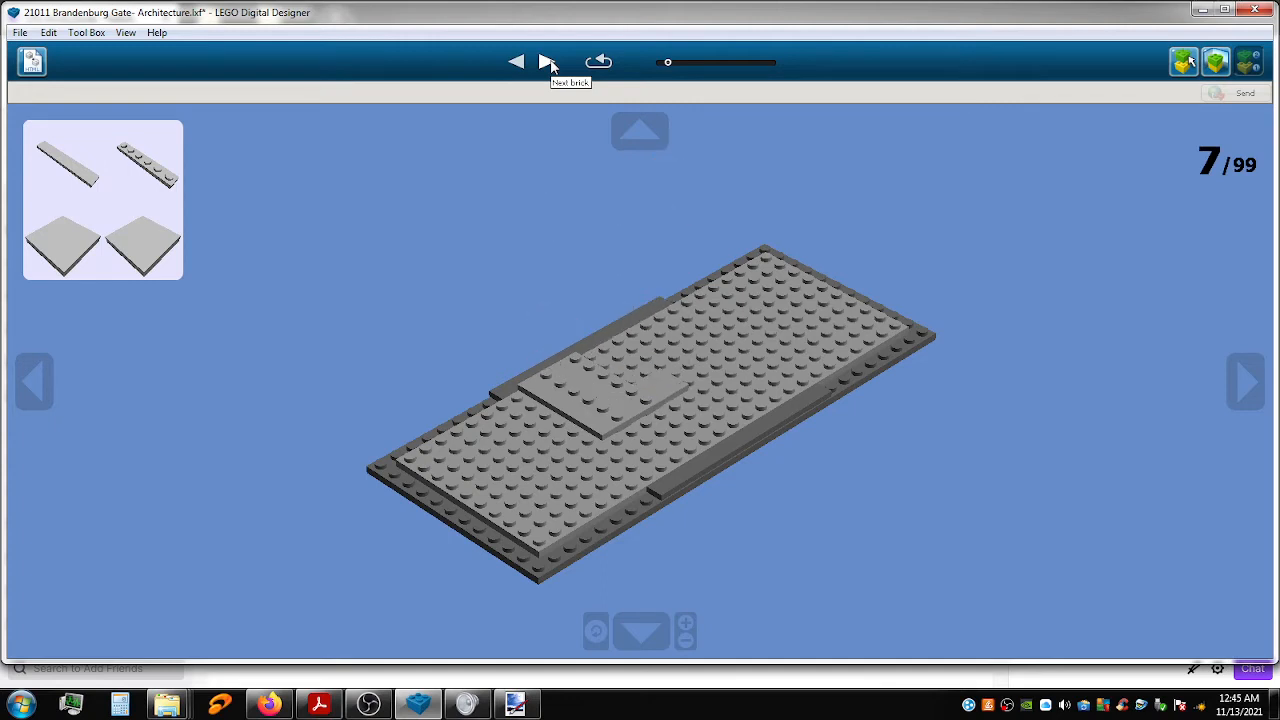
click(548, 63)
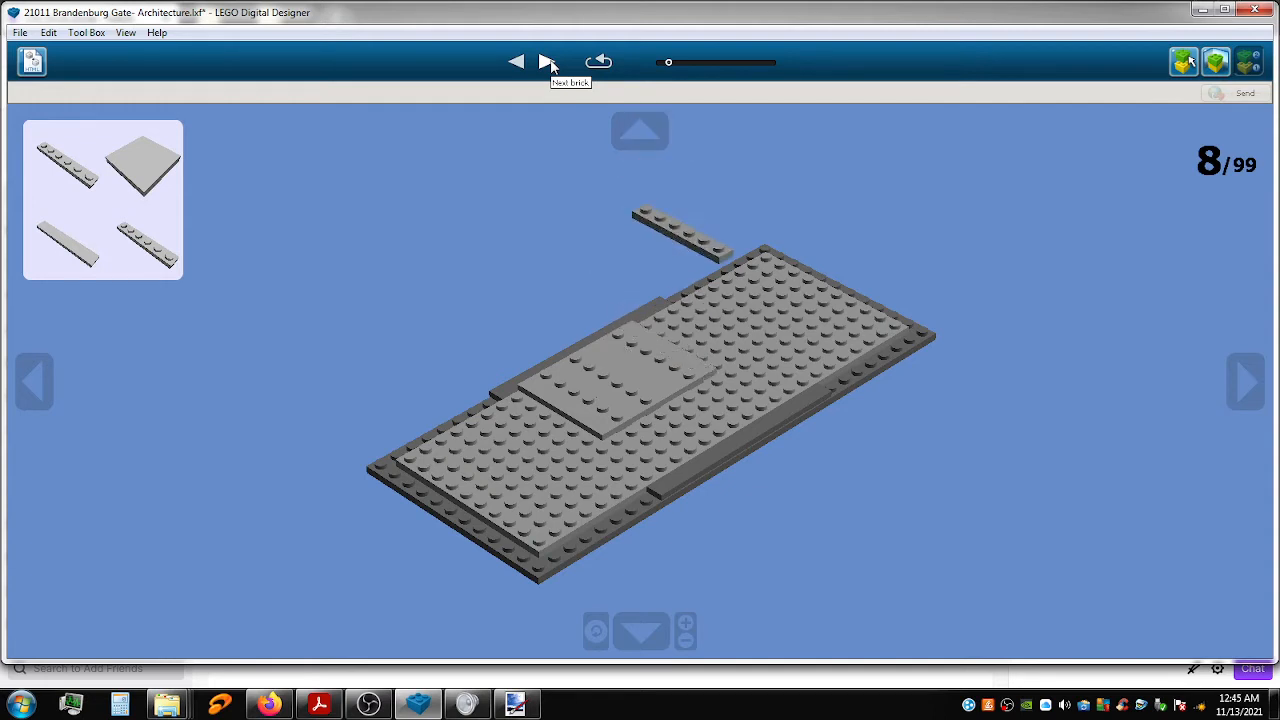
click(548, 63)
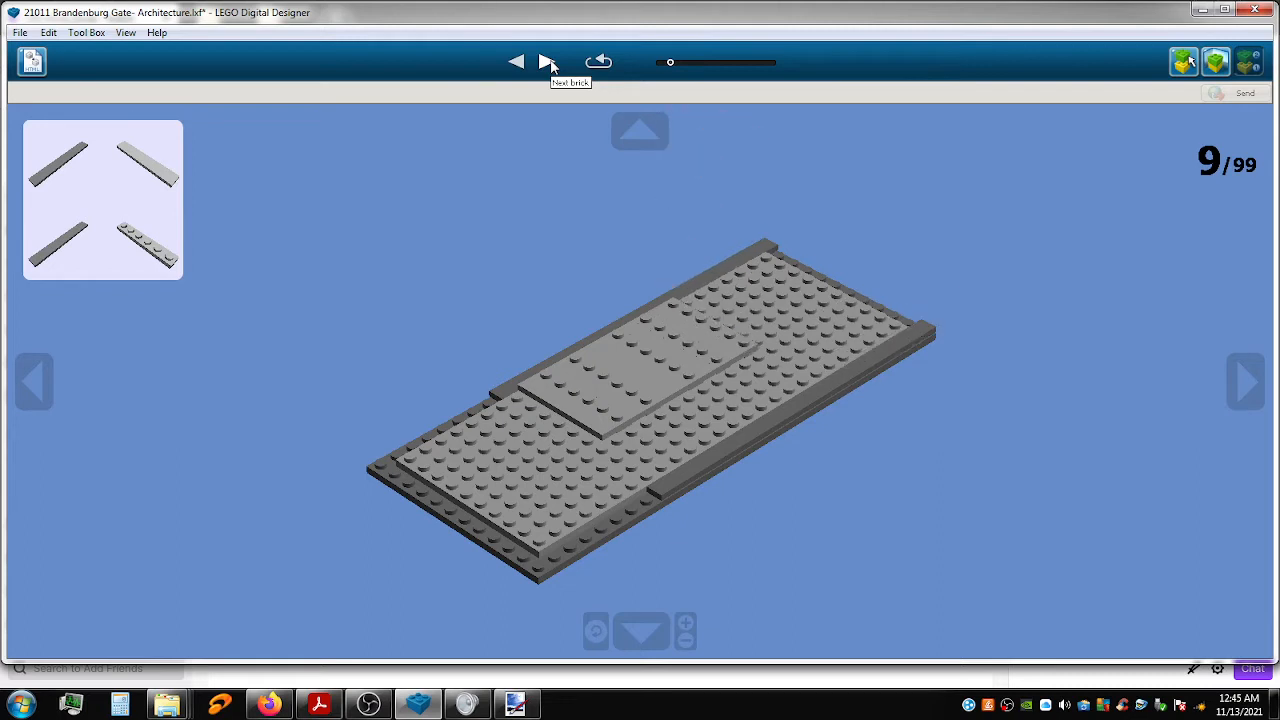
click(548, 63)
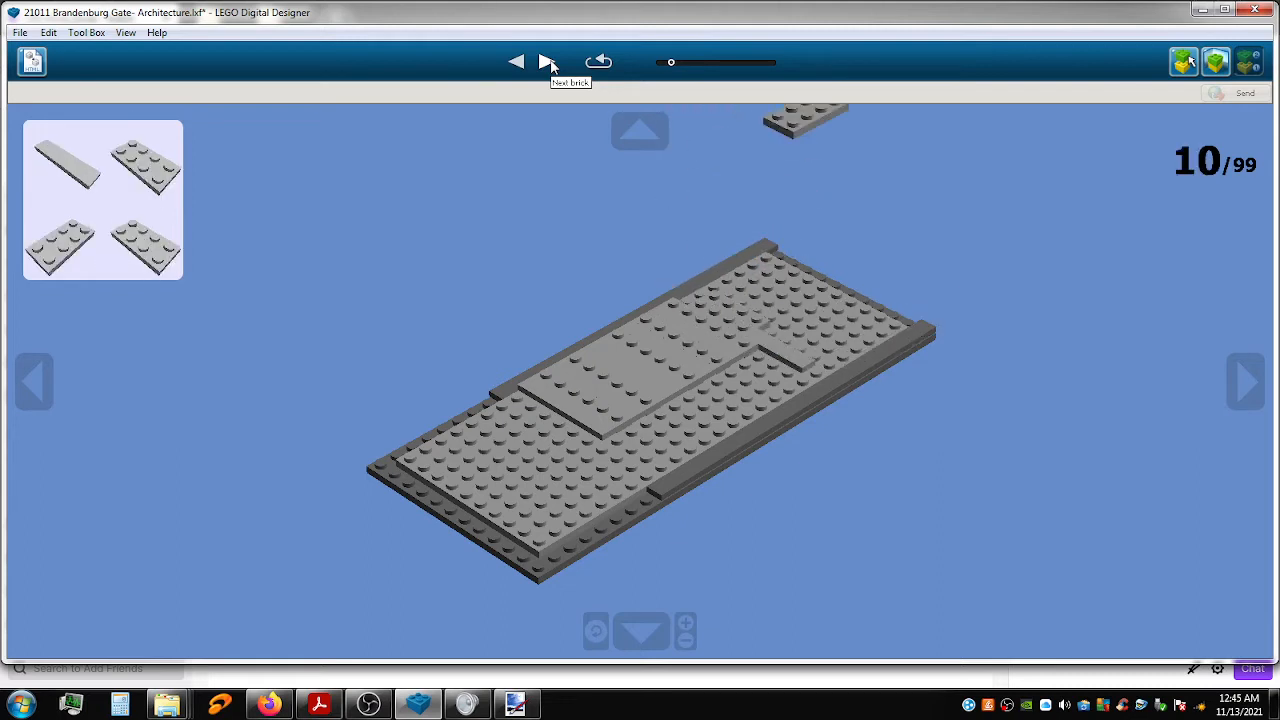
click(548, 63)
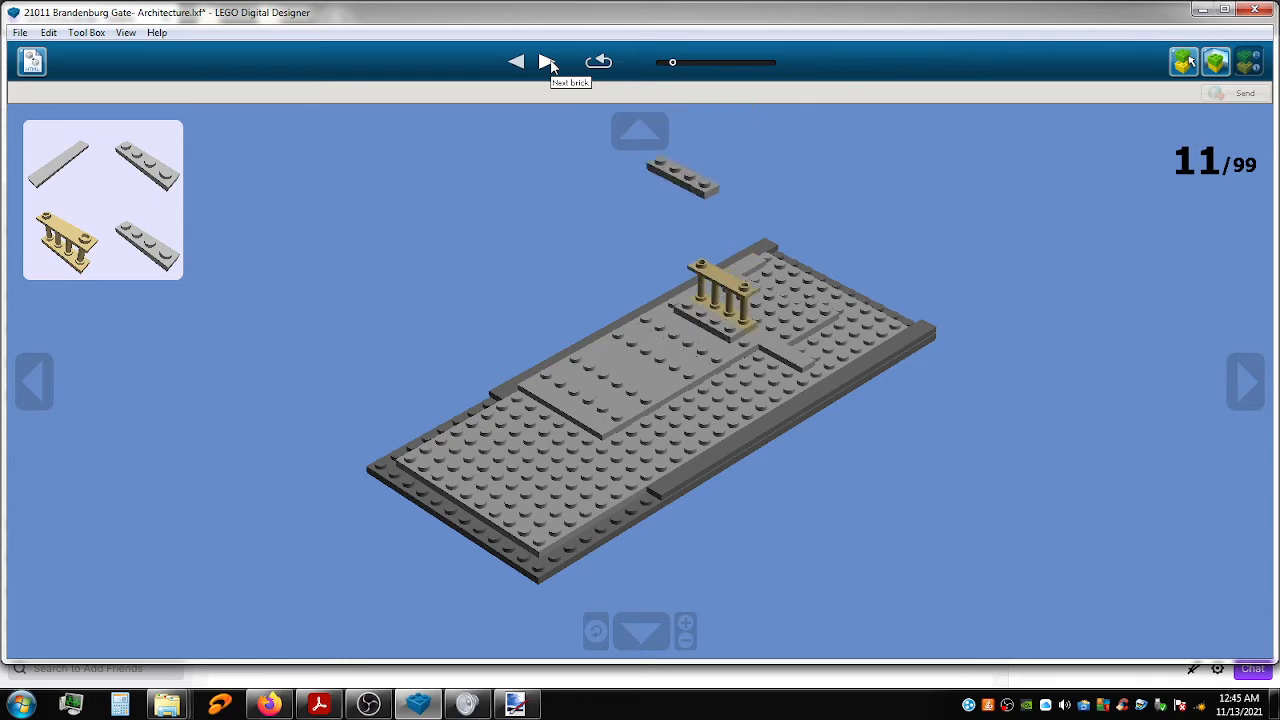
click(548, 63)
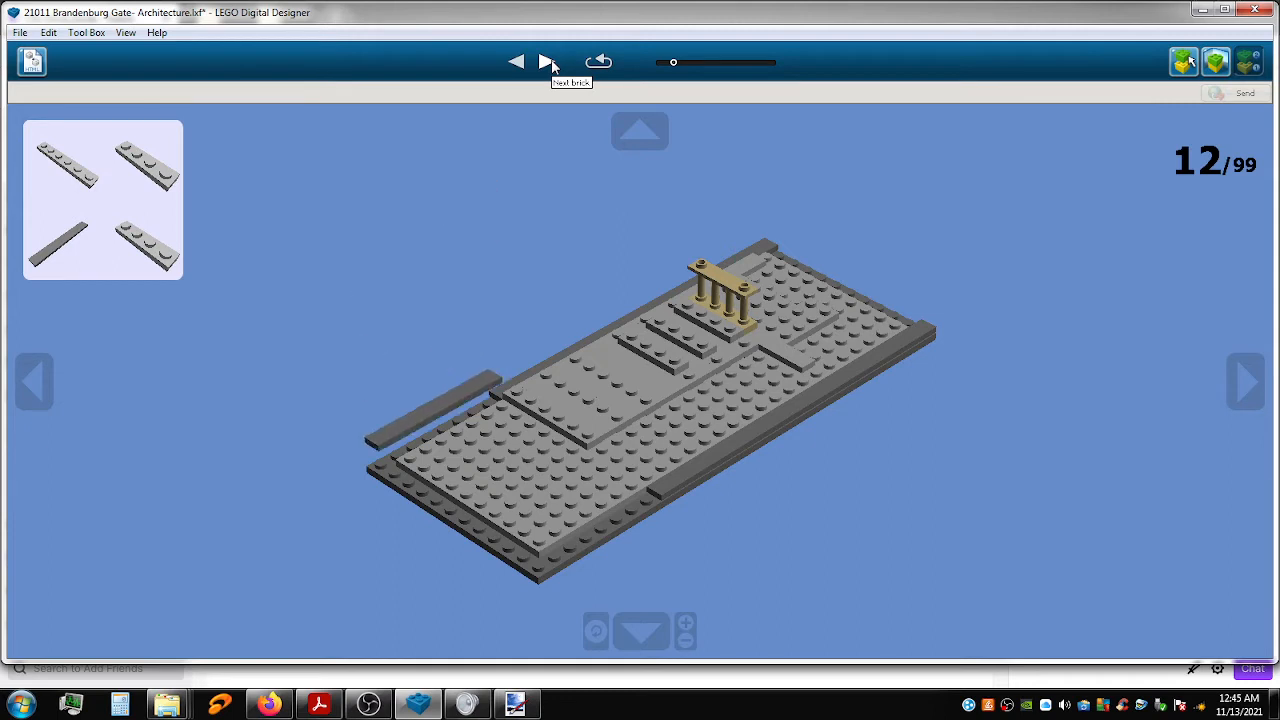
click(547, 62)
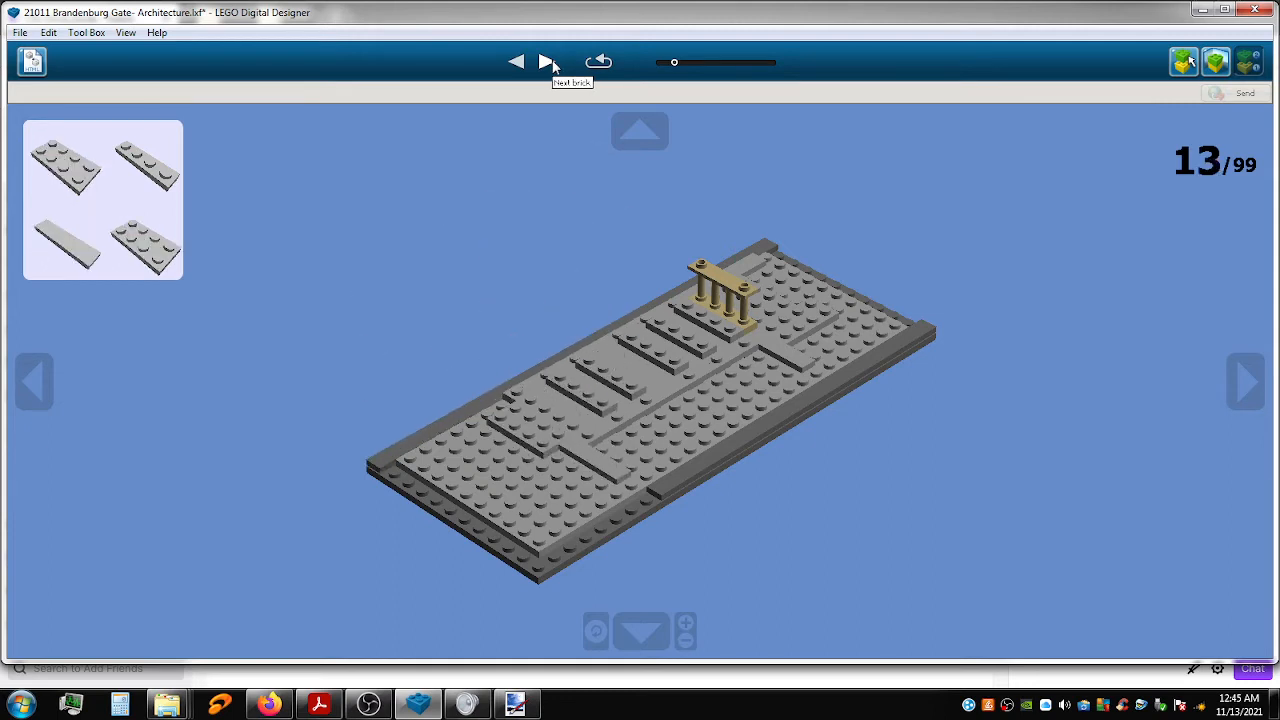
click(547, 62)
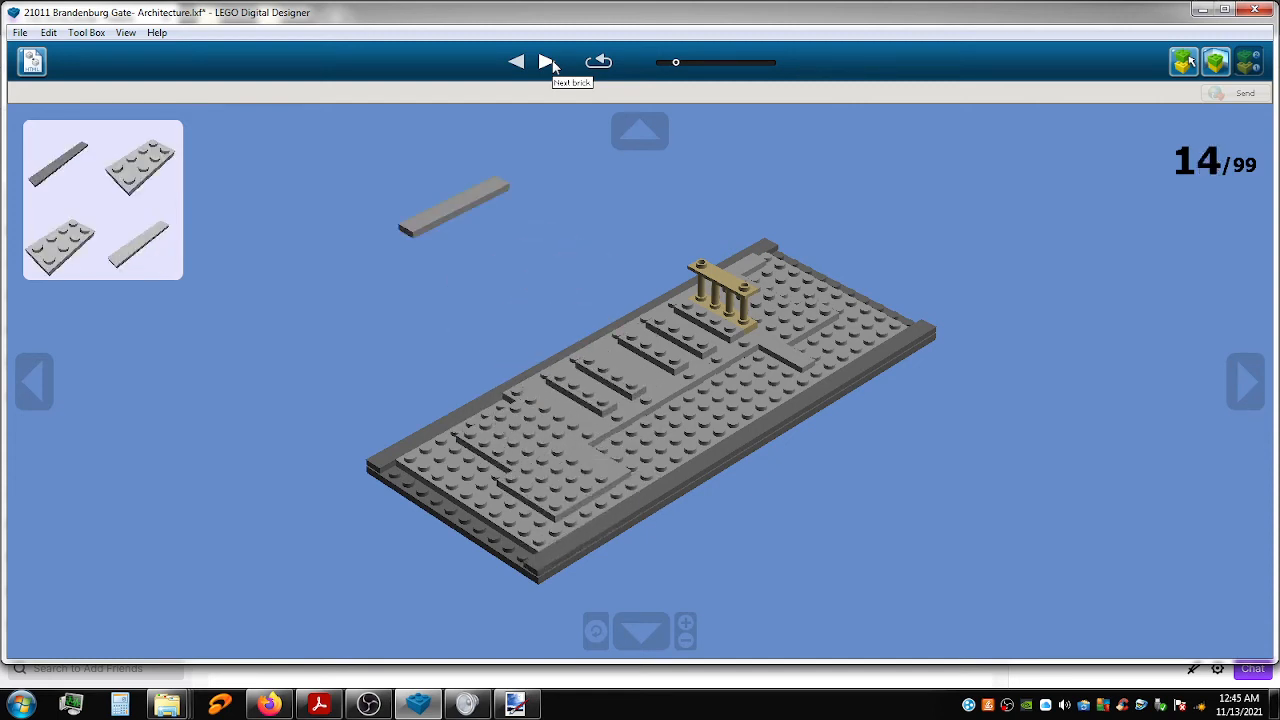
click(547, 62)
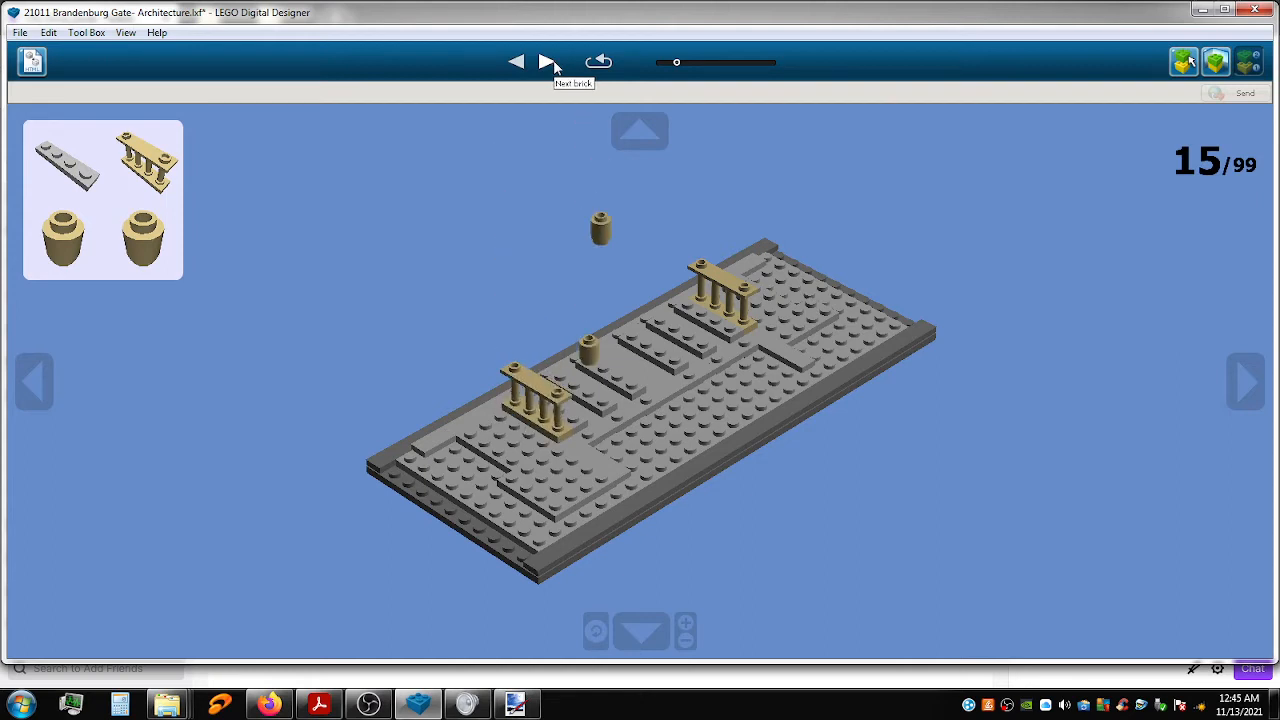
click(547, 62)
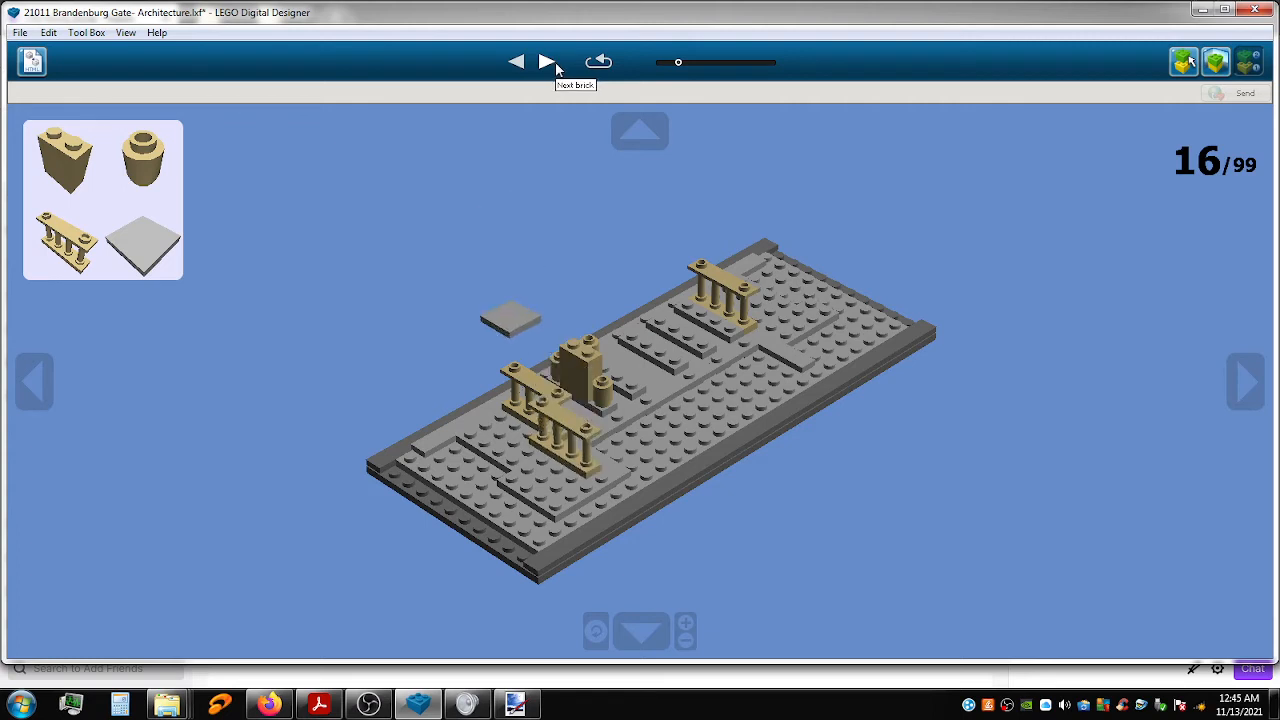
click(556, 64)
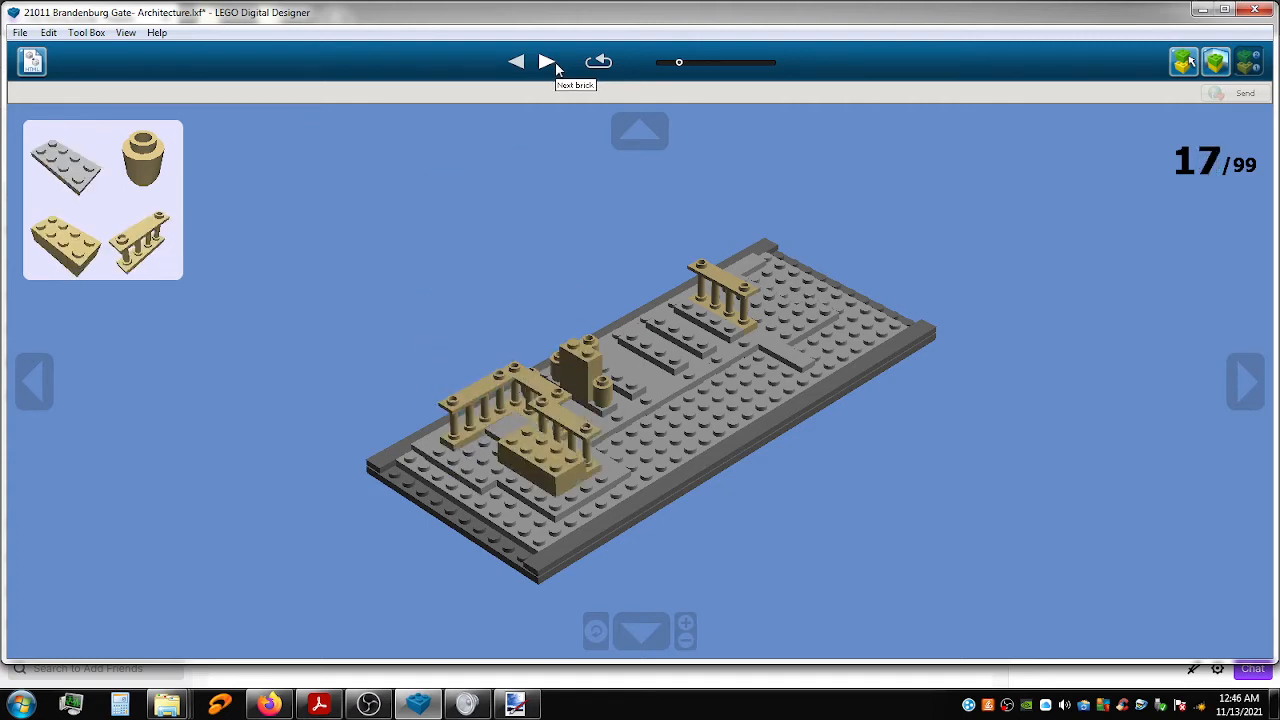
click(556, 64)
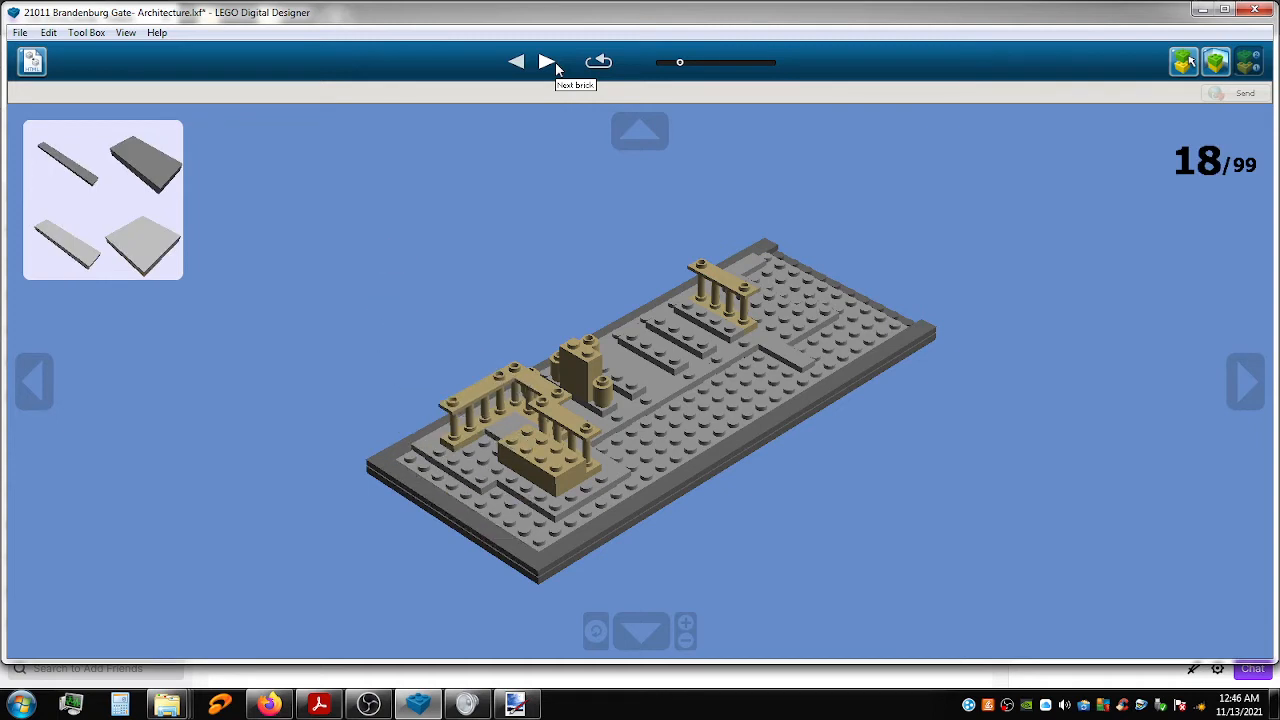
click(556, 64)
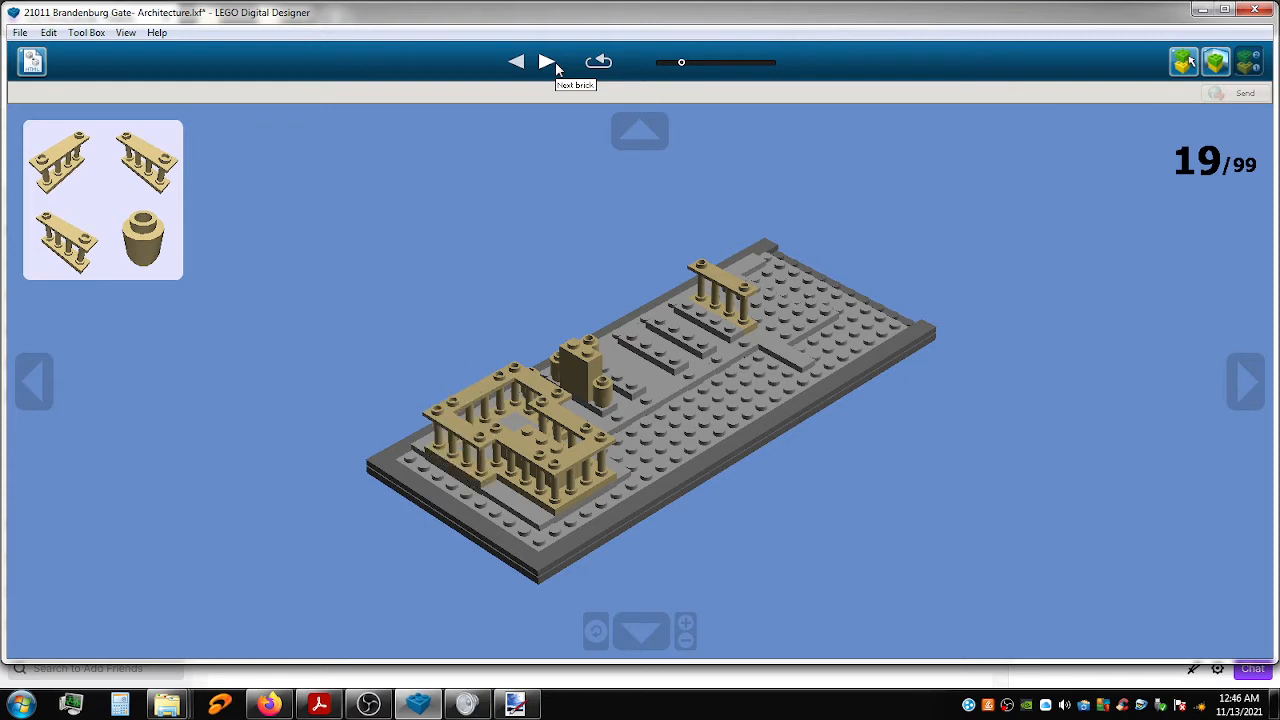
Advance through the building guide's assembly sequence one step at a time, from step 19 to step 56.
click(556, 64)
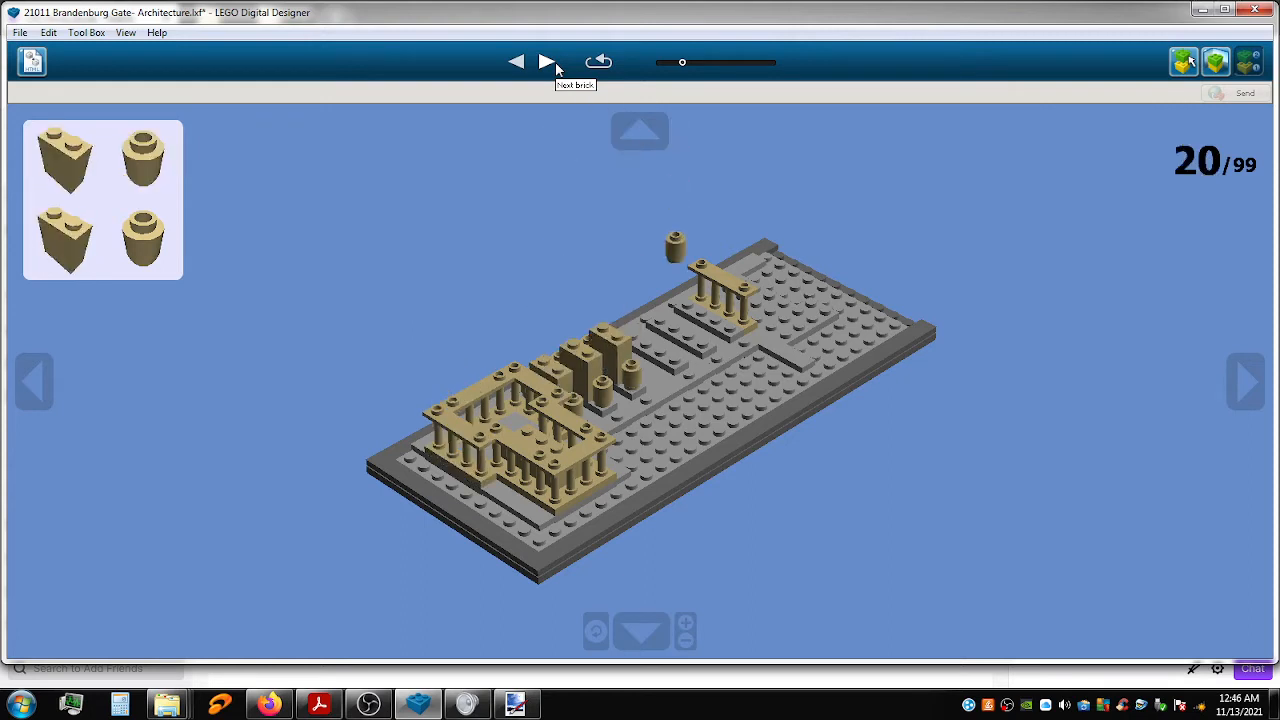
click(556, 64)
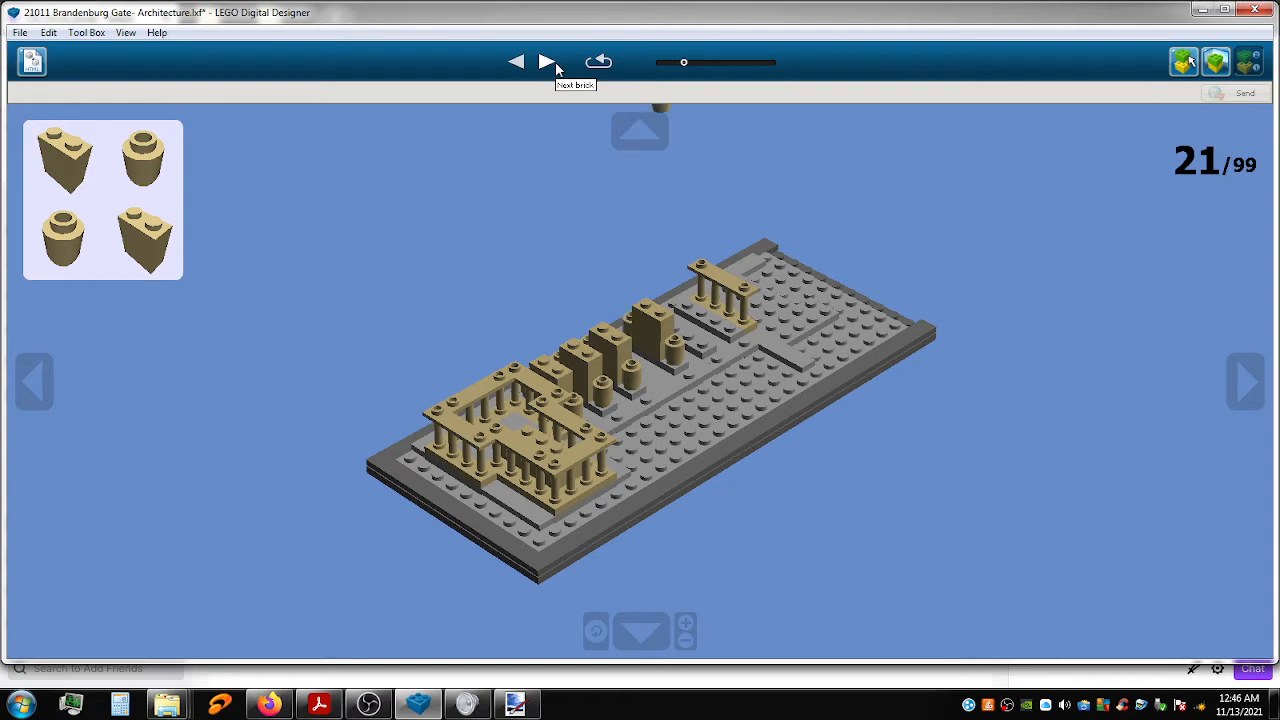
click(556, 64)
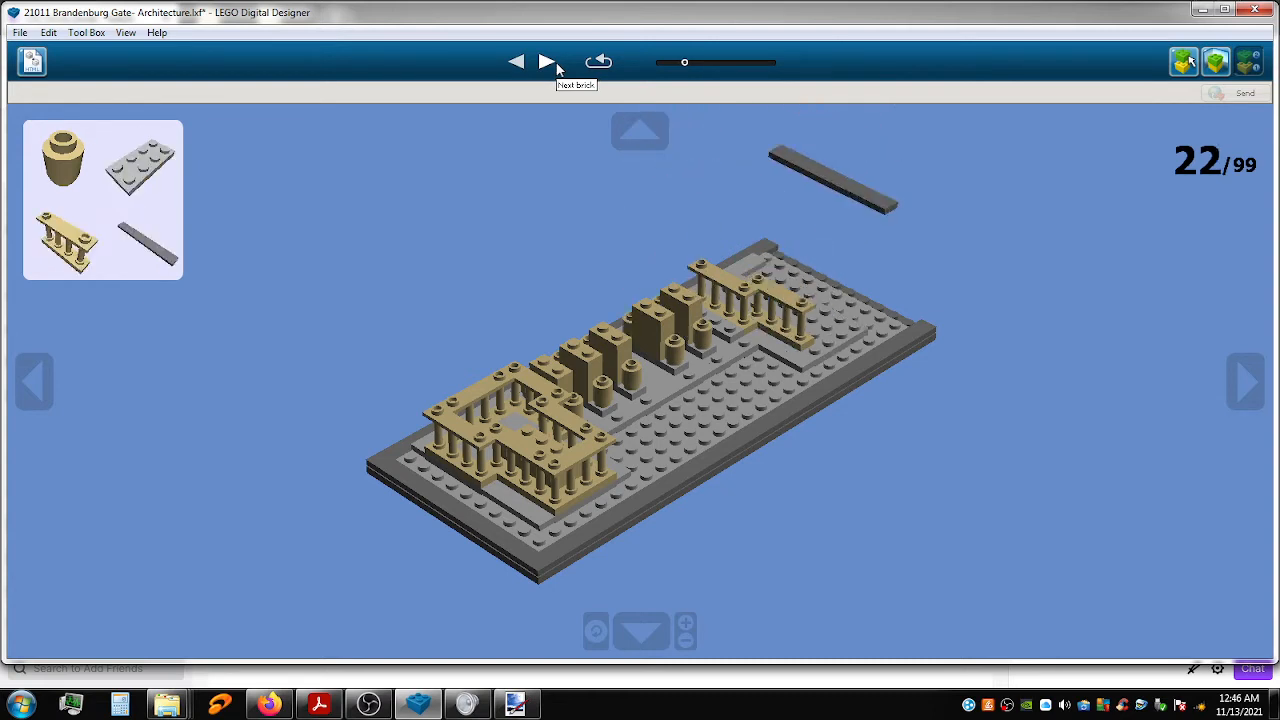
click(556, 64)
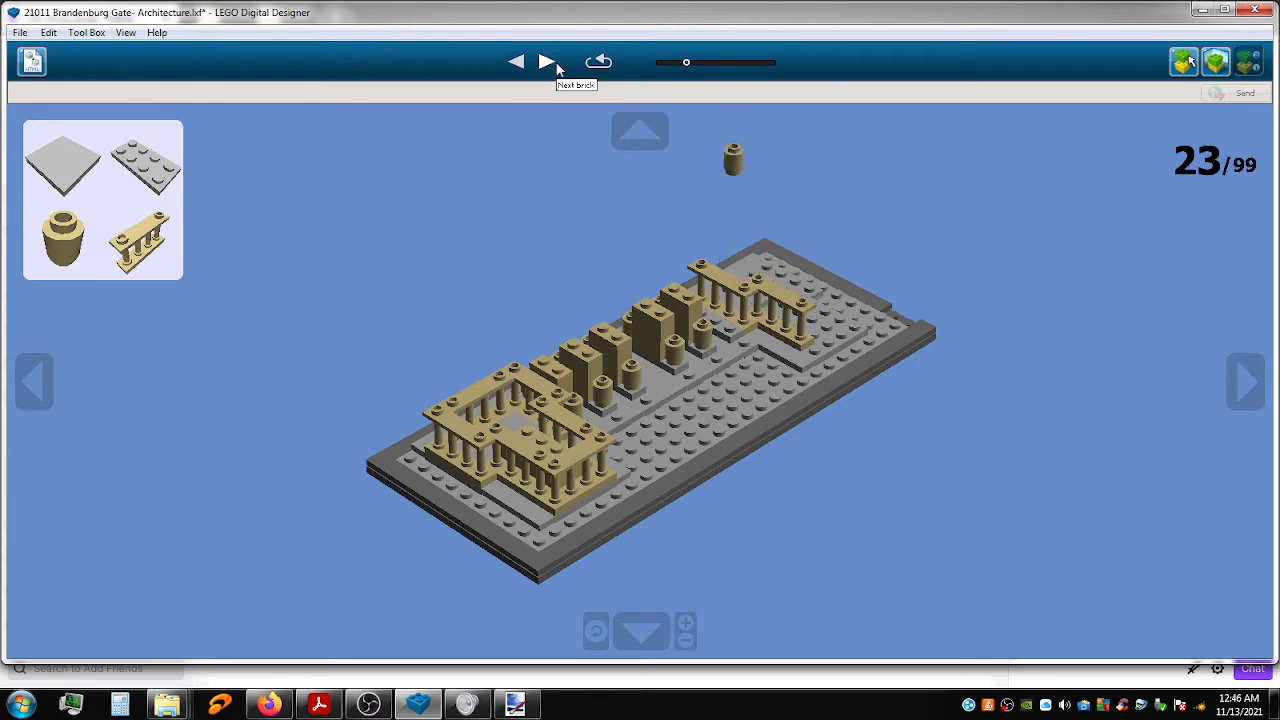
click(556, 64)
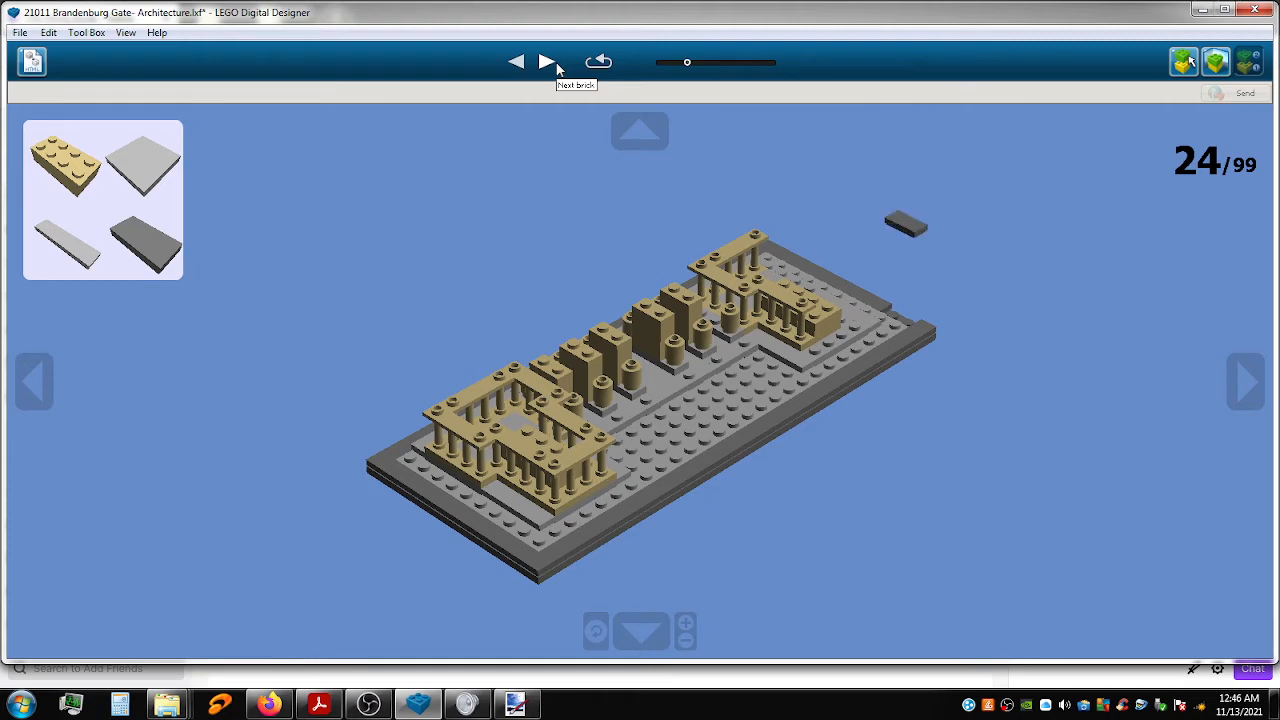
click(556, 64)
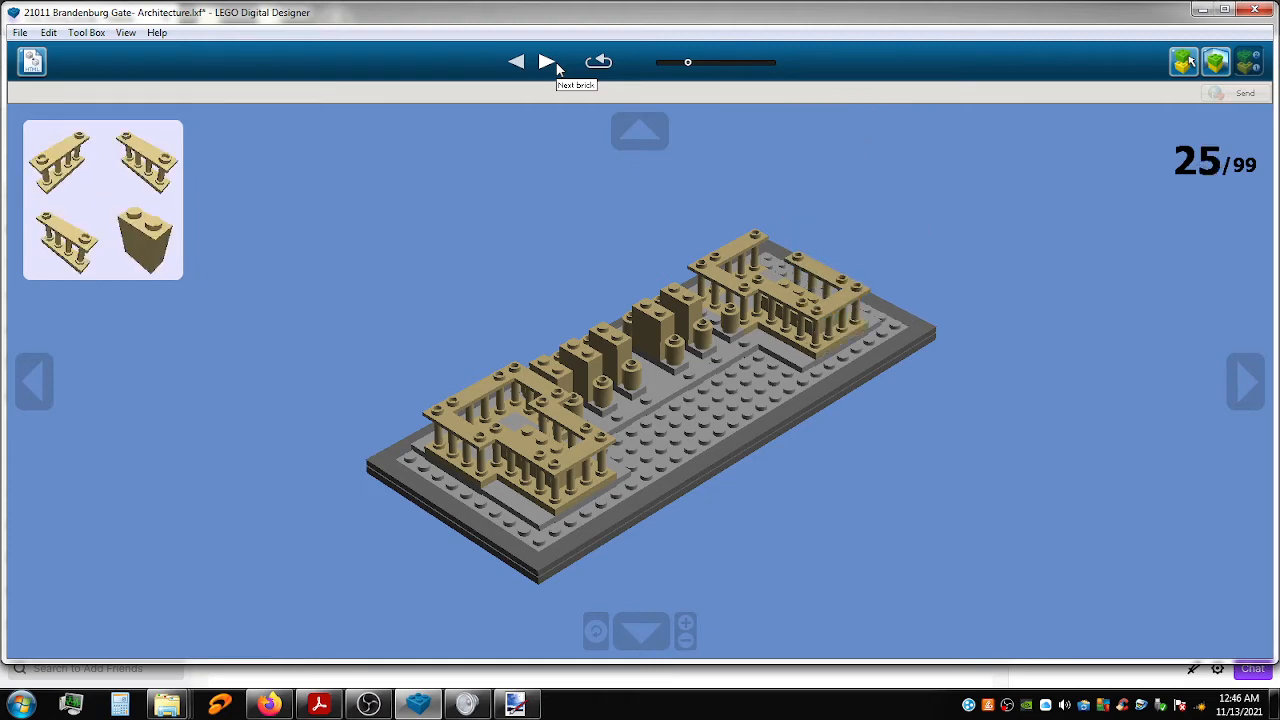
click(556, 64)
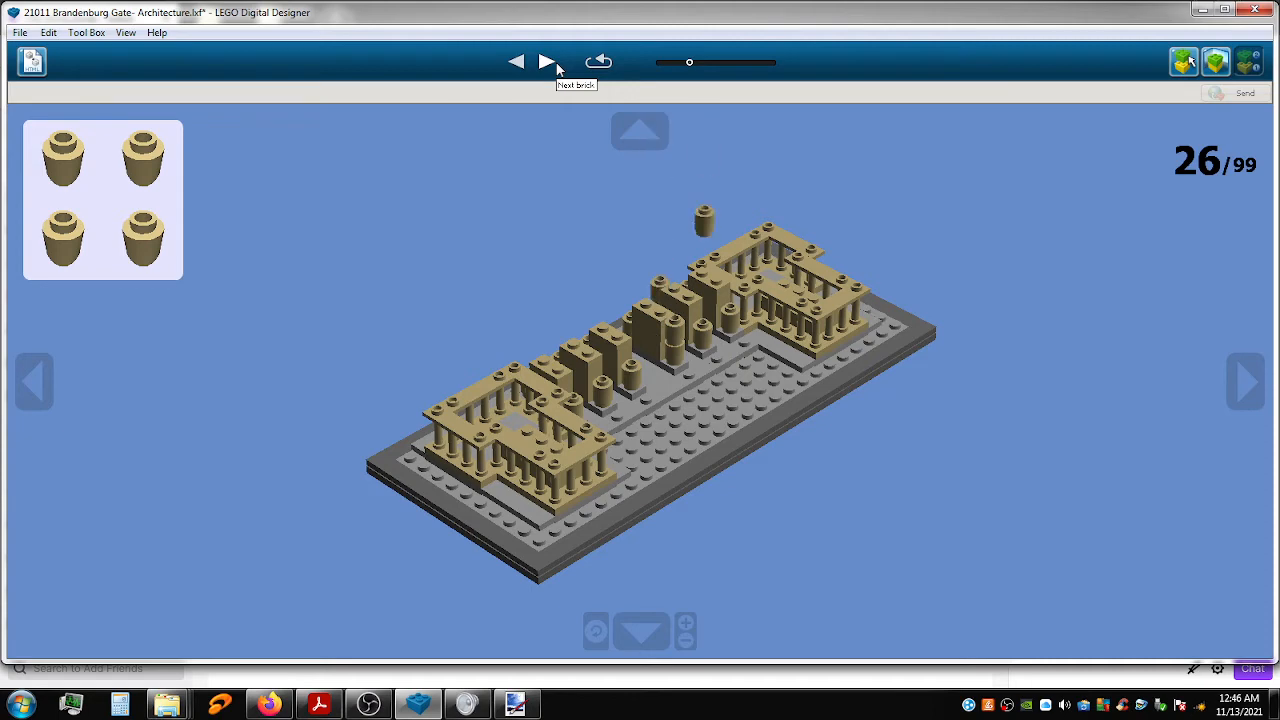
click(556, 64)
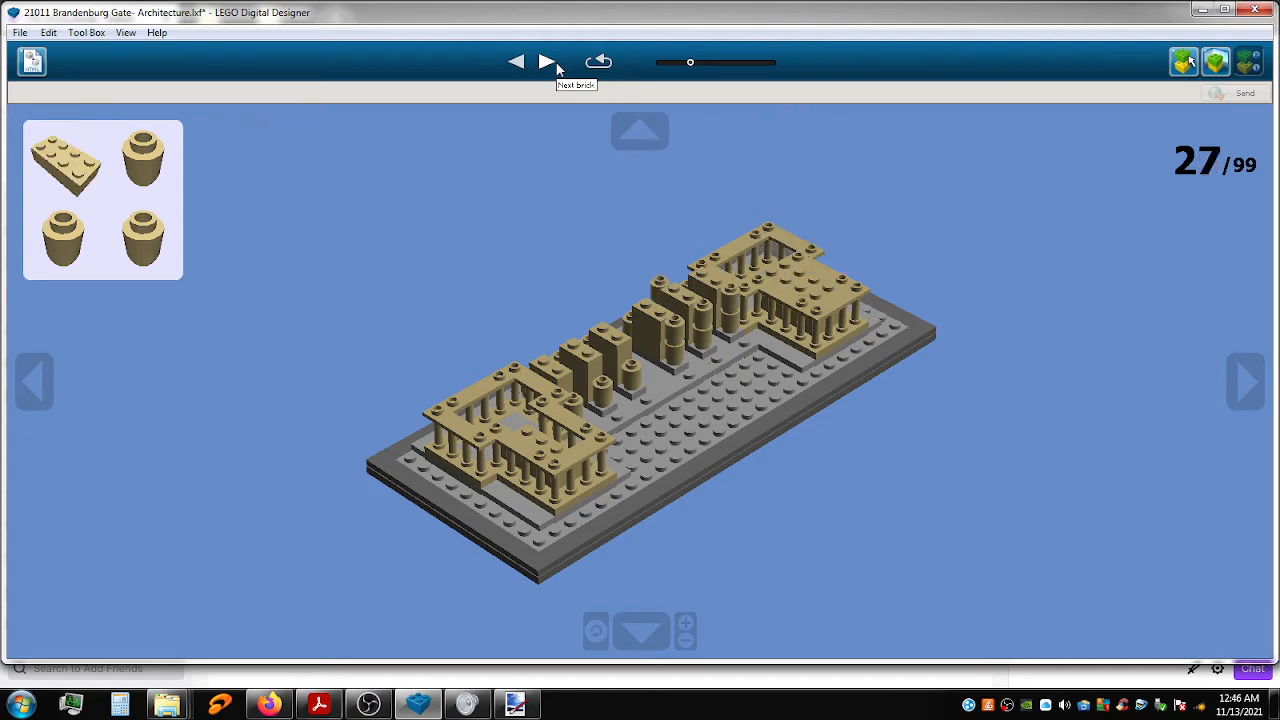
click(547, 62)
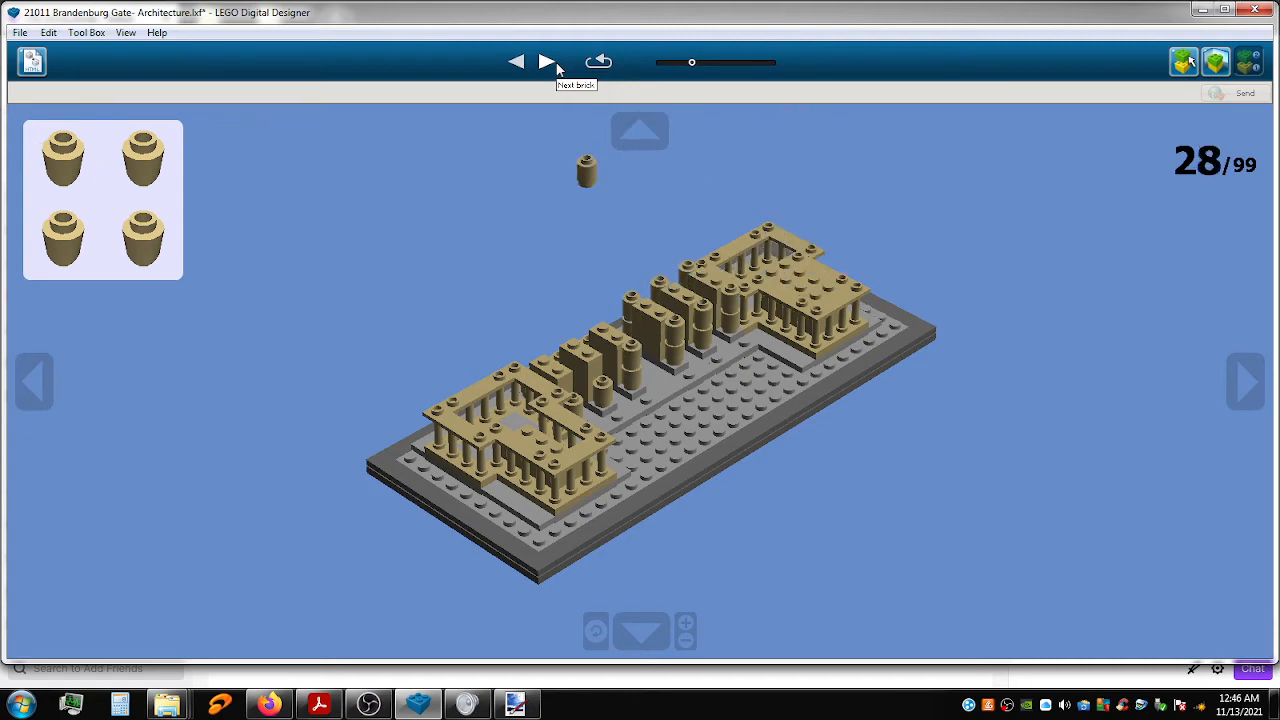
click(547, 63)
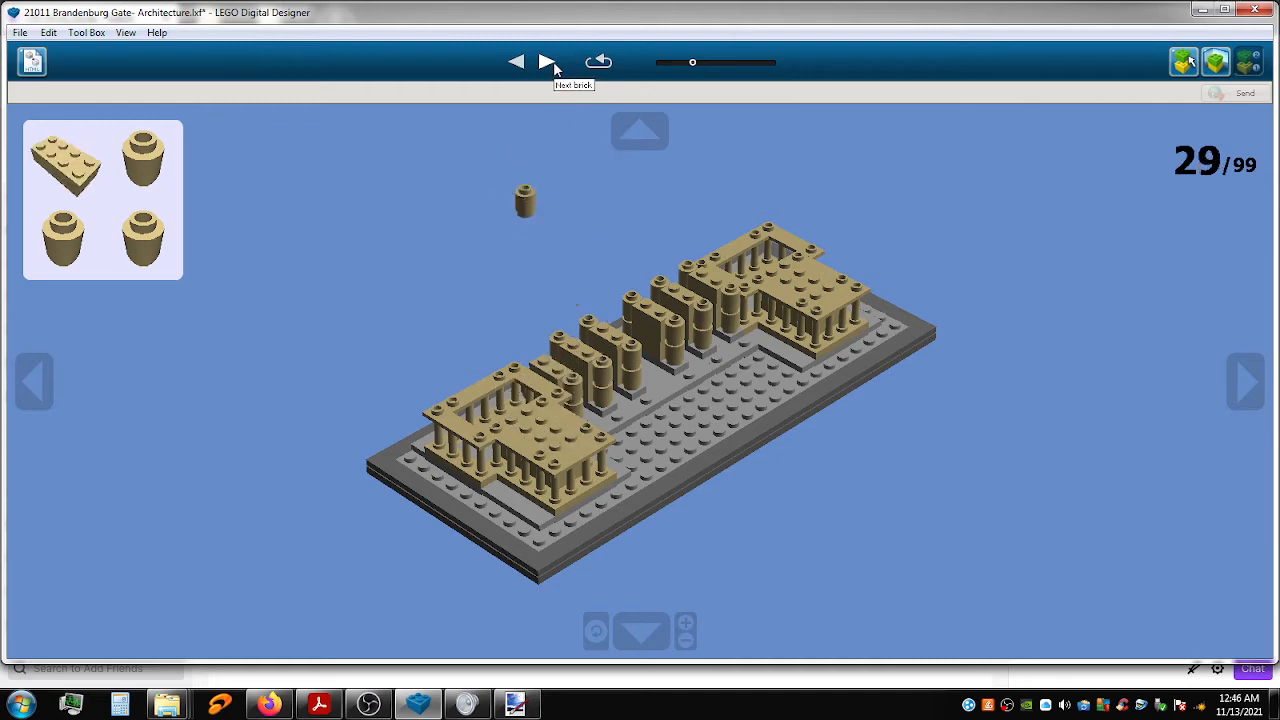
click(547, 62)
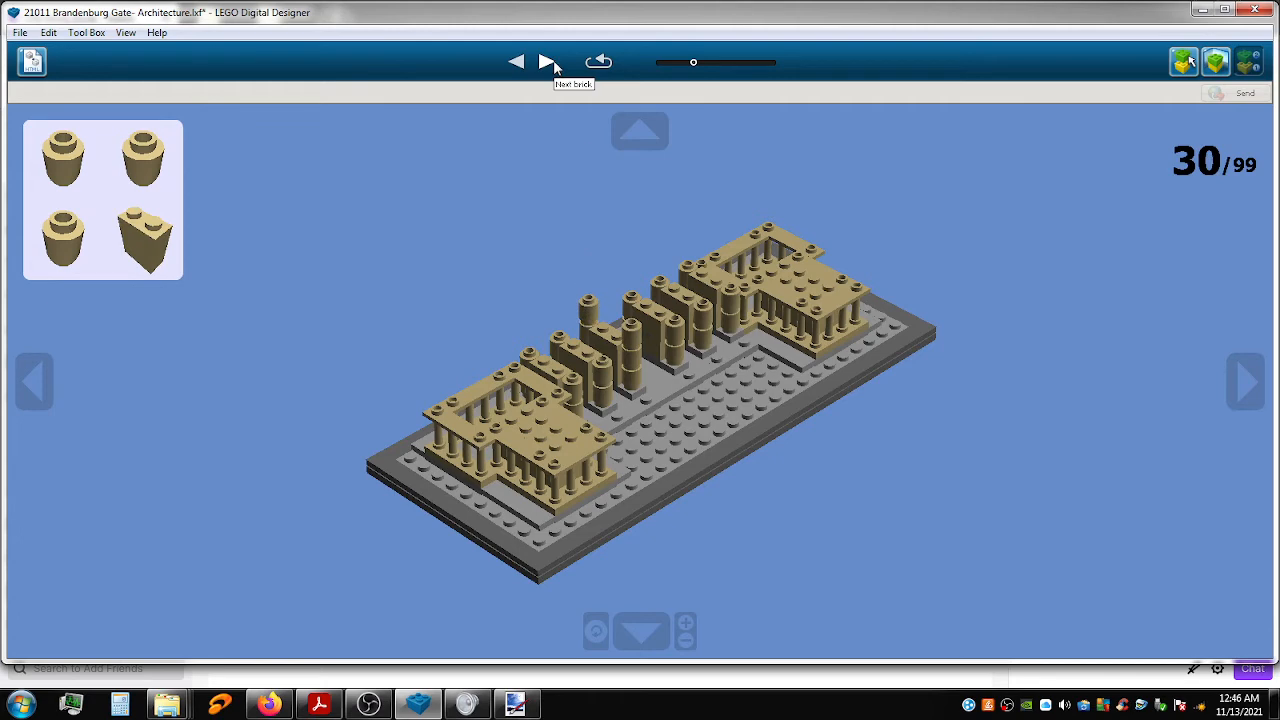
click(547, 62)
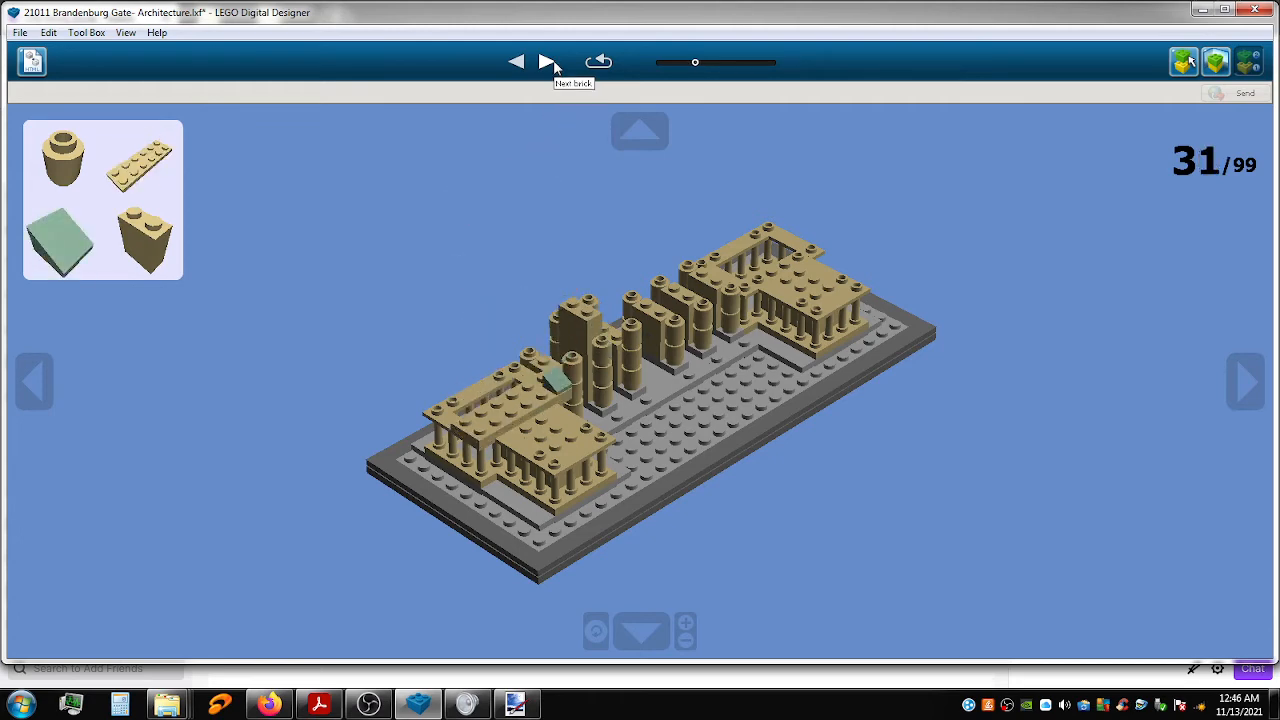
click(547, 62)
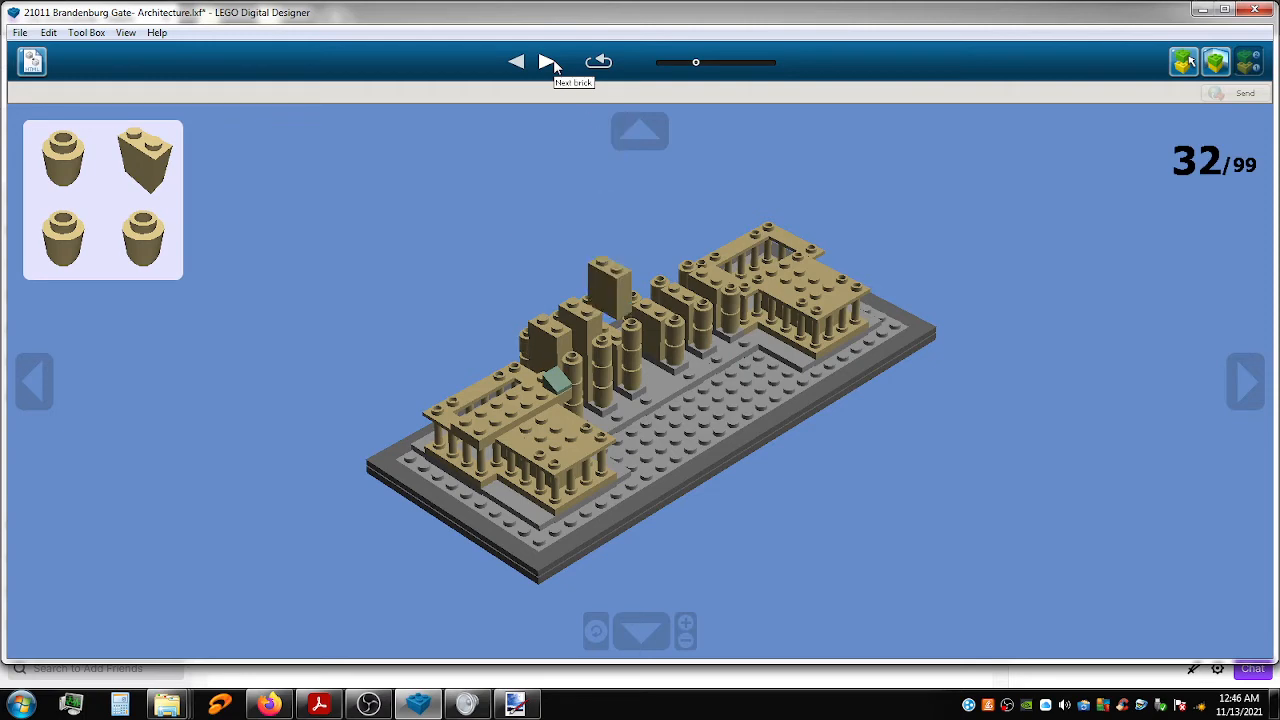
click(548, 62)
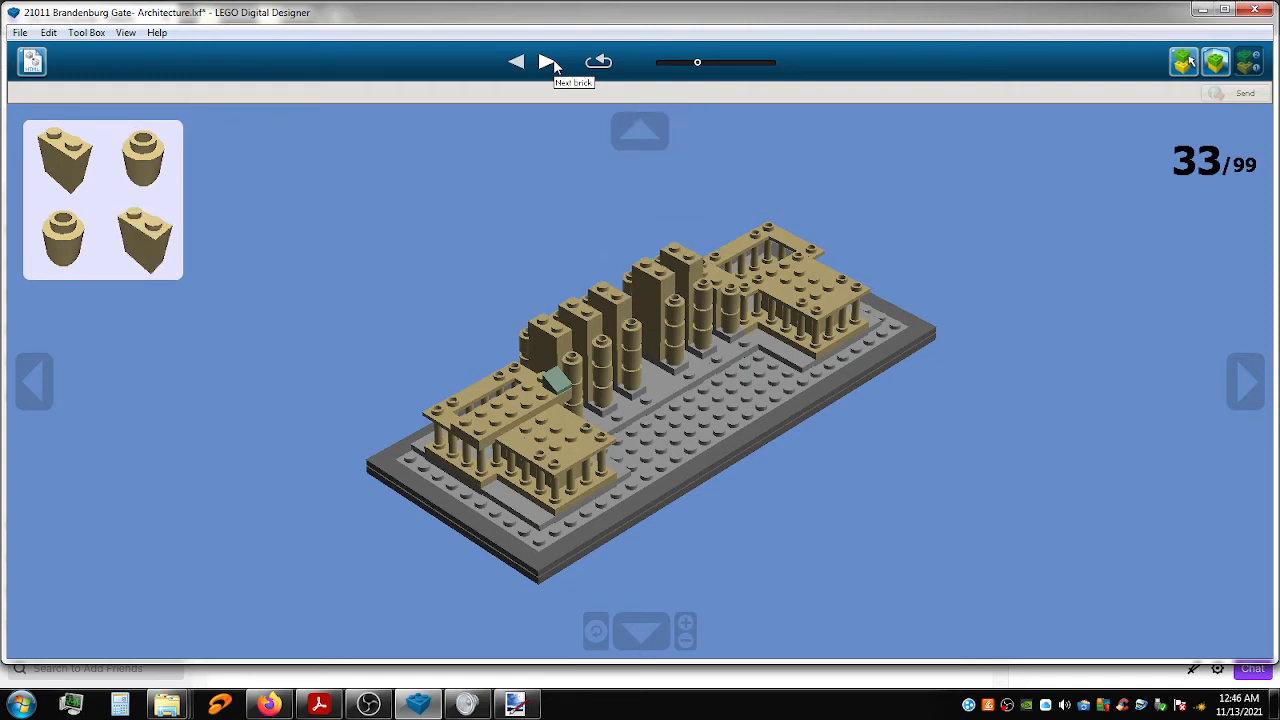
click(548, 62)
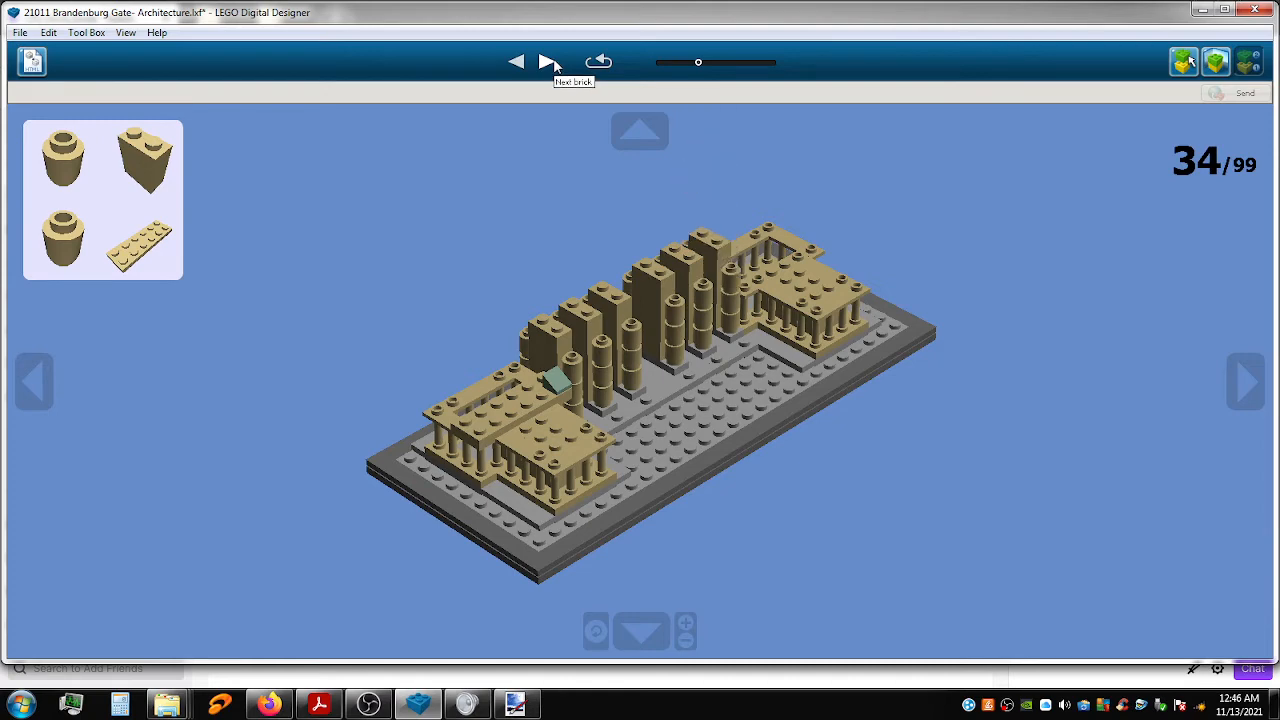
click(548, 62)
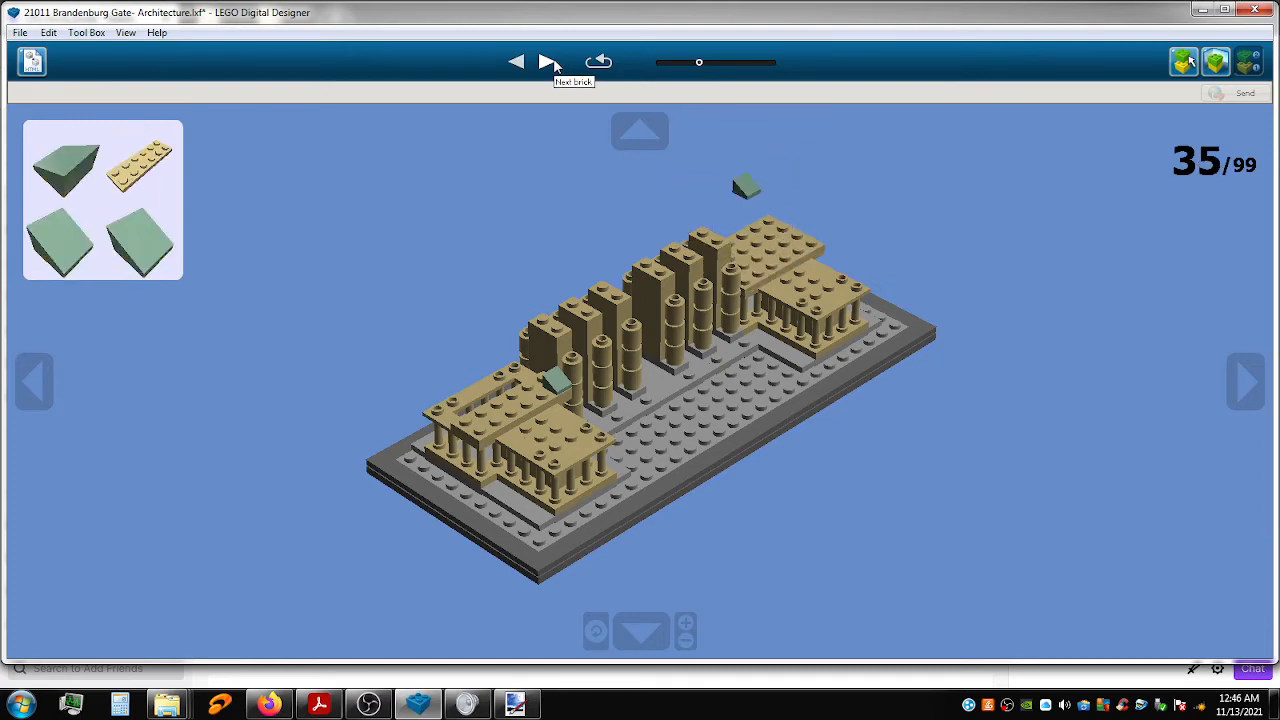
click(550, 62)
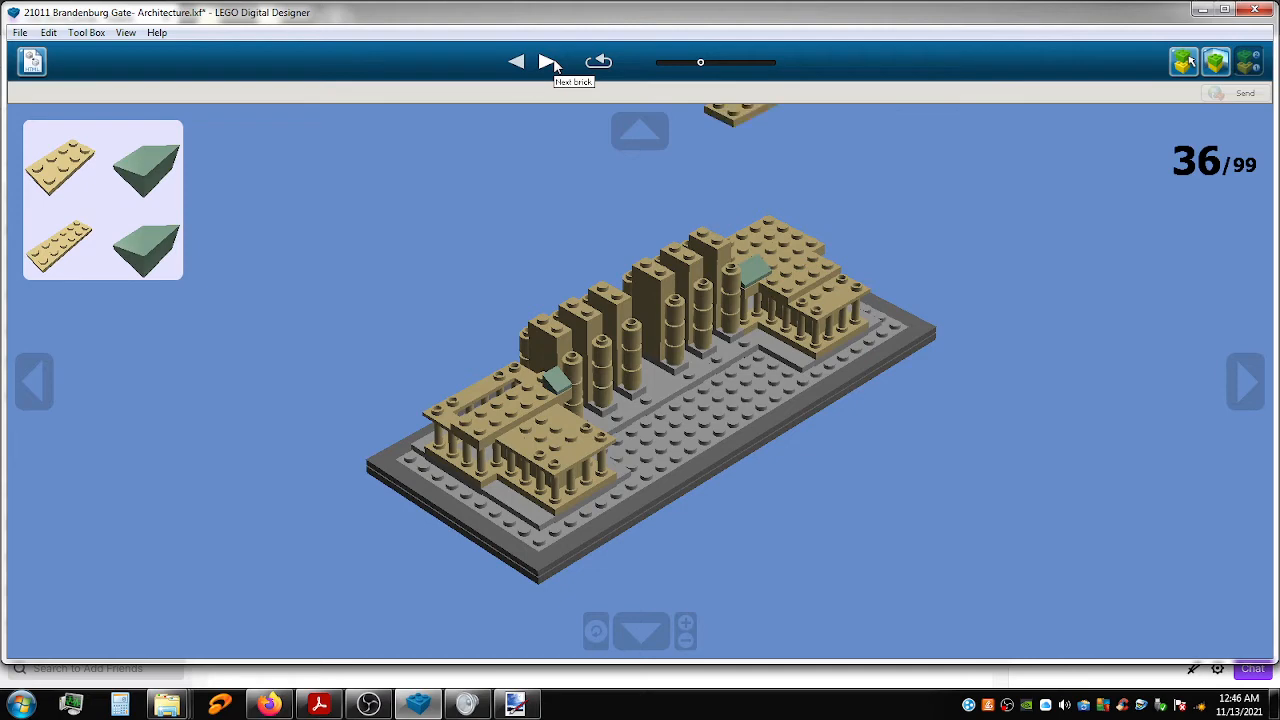
click(548, 62)
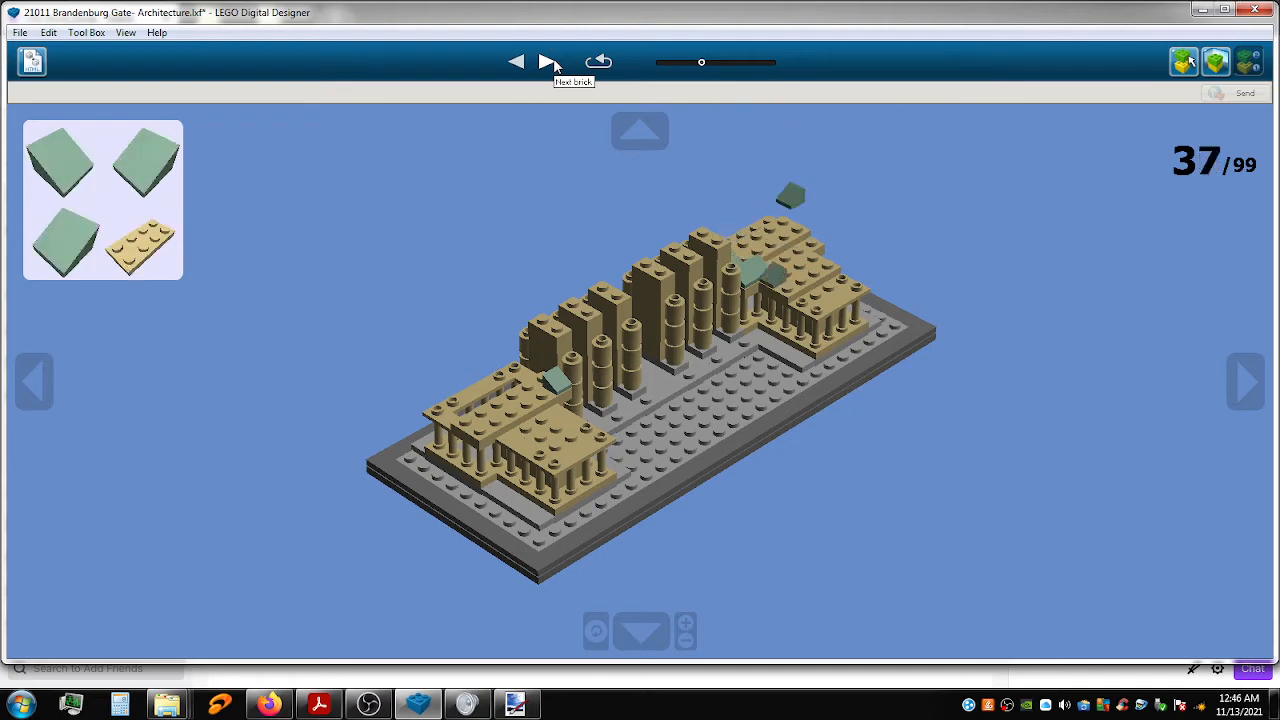
click(550, 62)
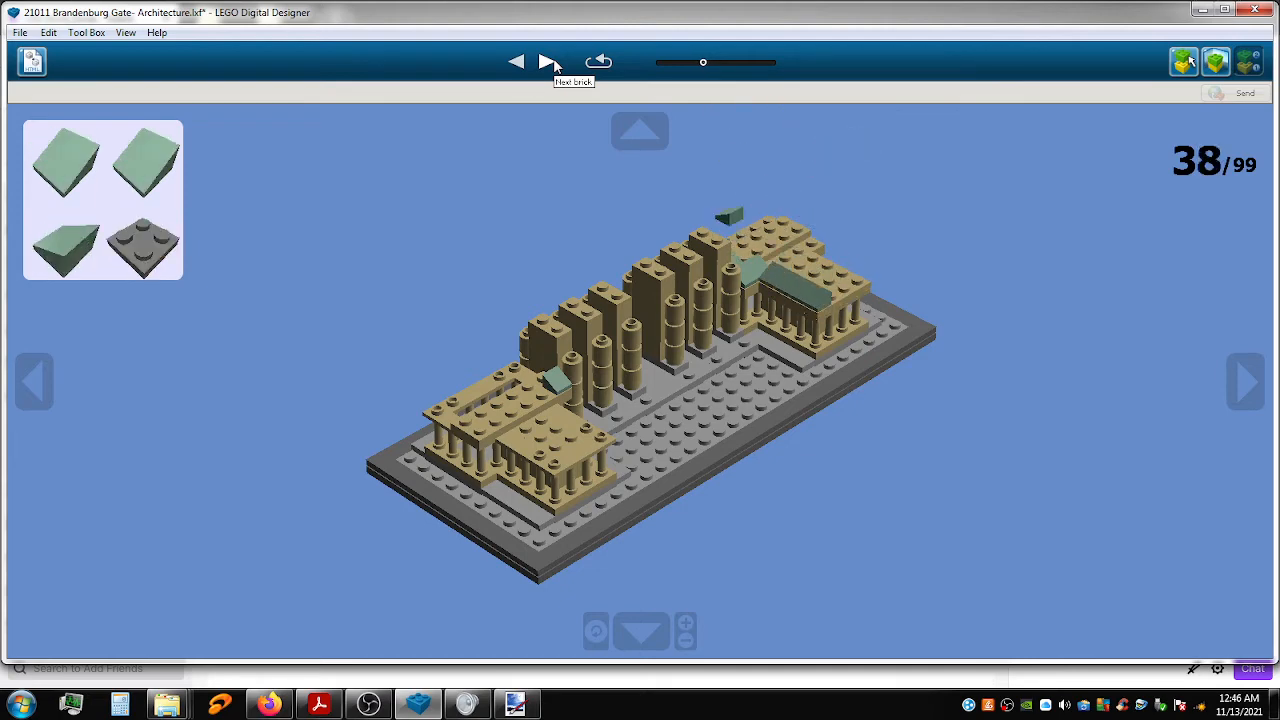
click(550, 62)
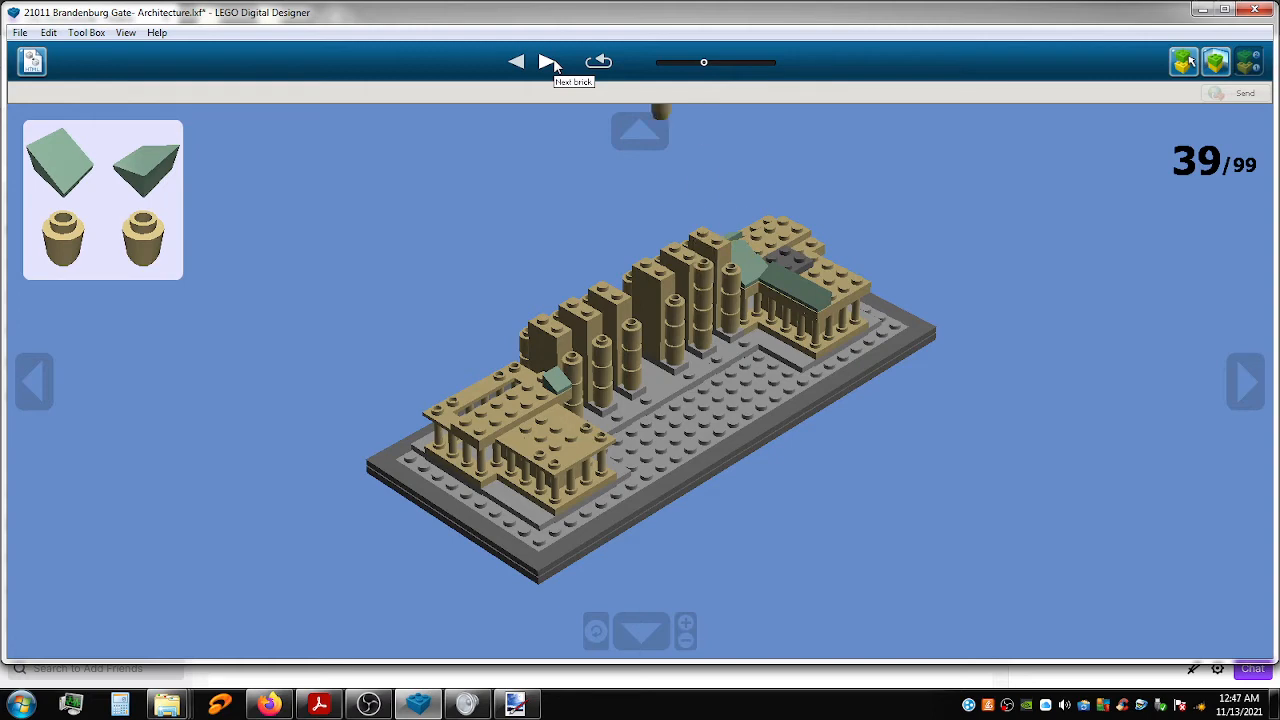
click(550, 62)
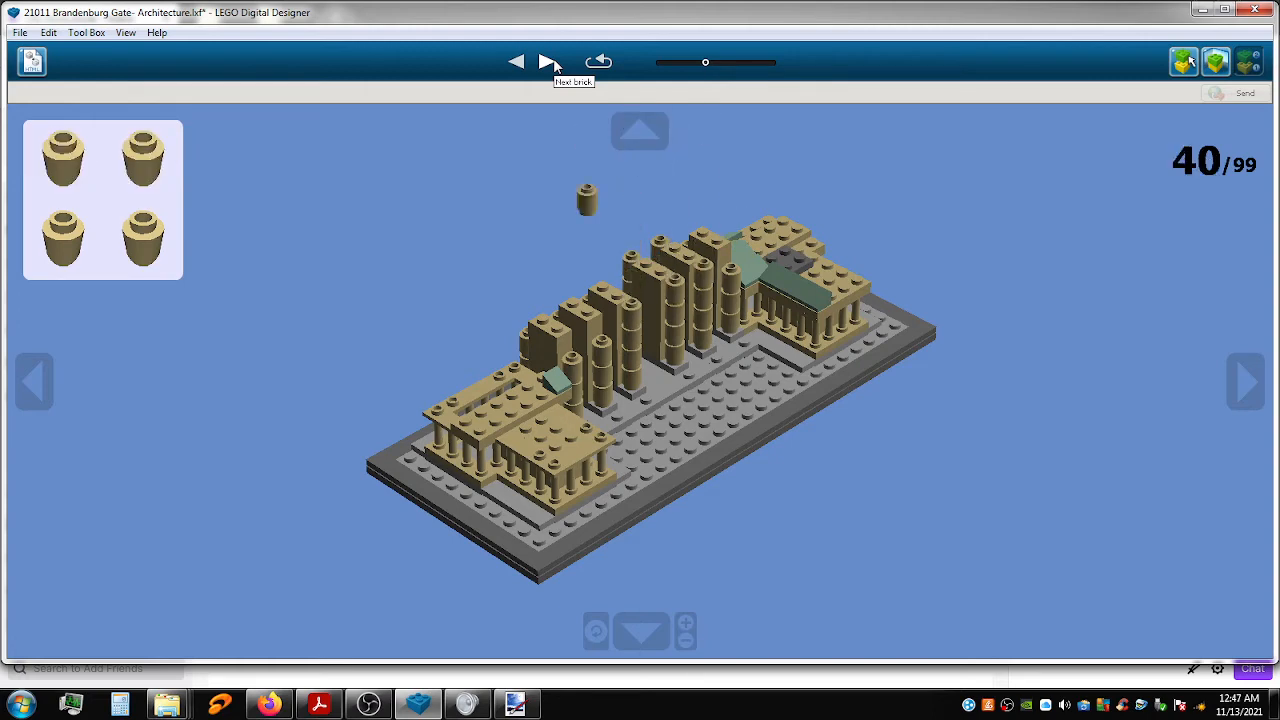
click(550, 62)
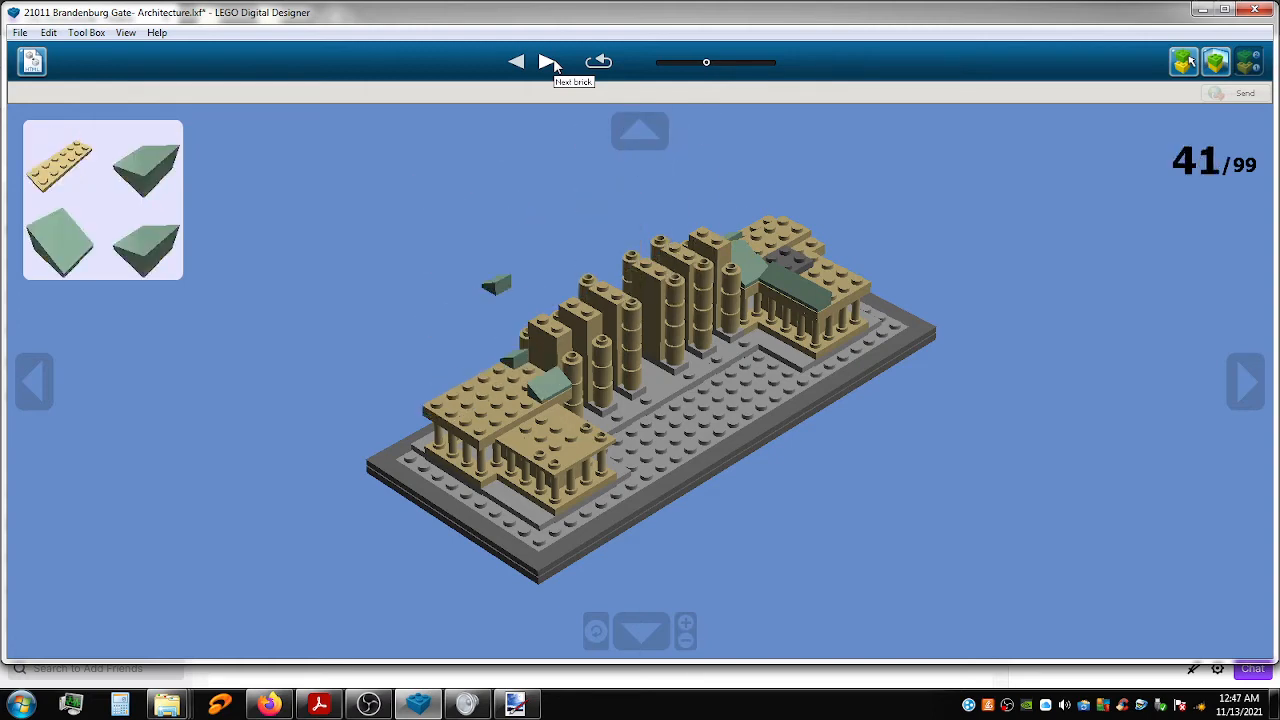
click(550, 62)
click(550, 62)
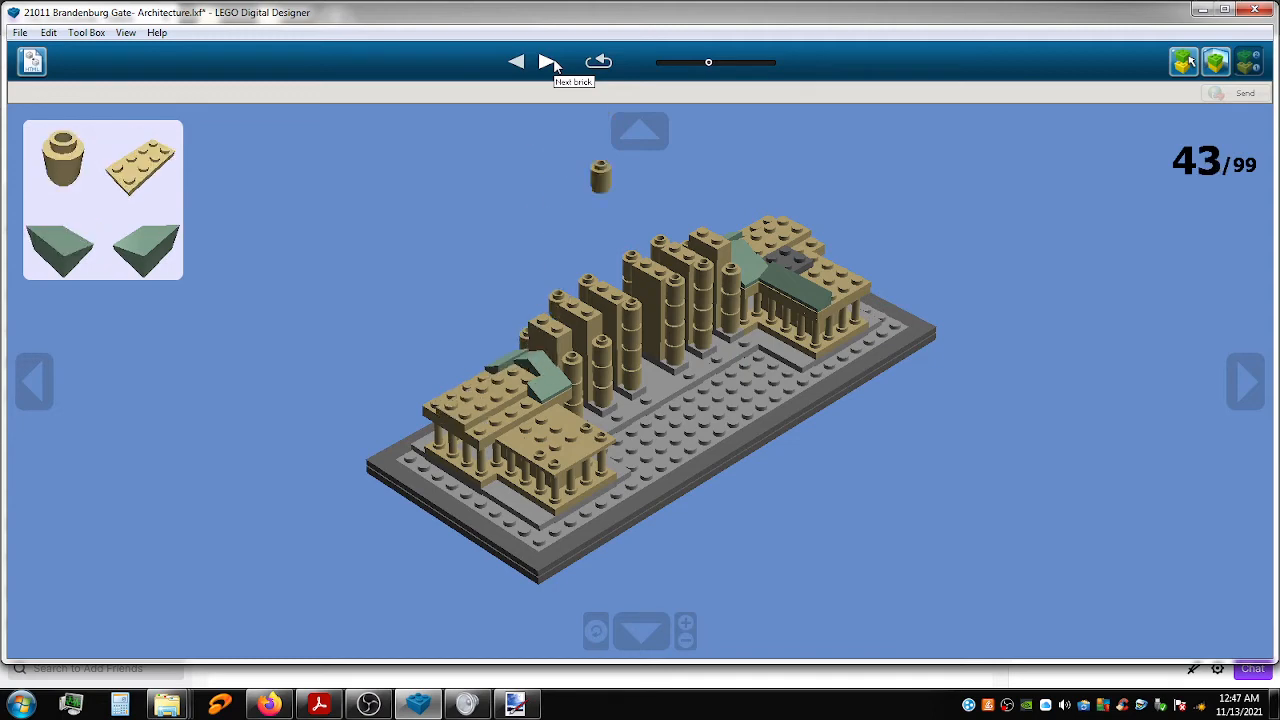
click(550, 62)
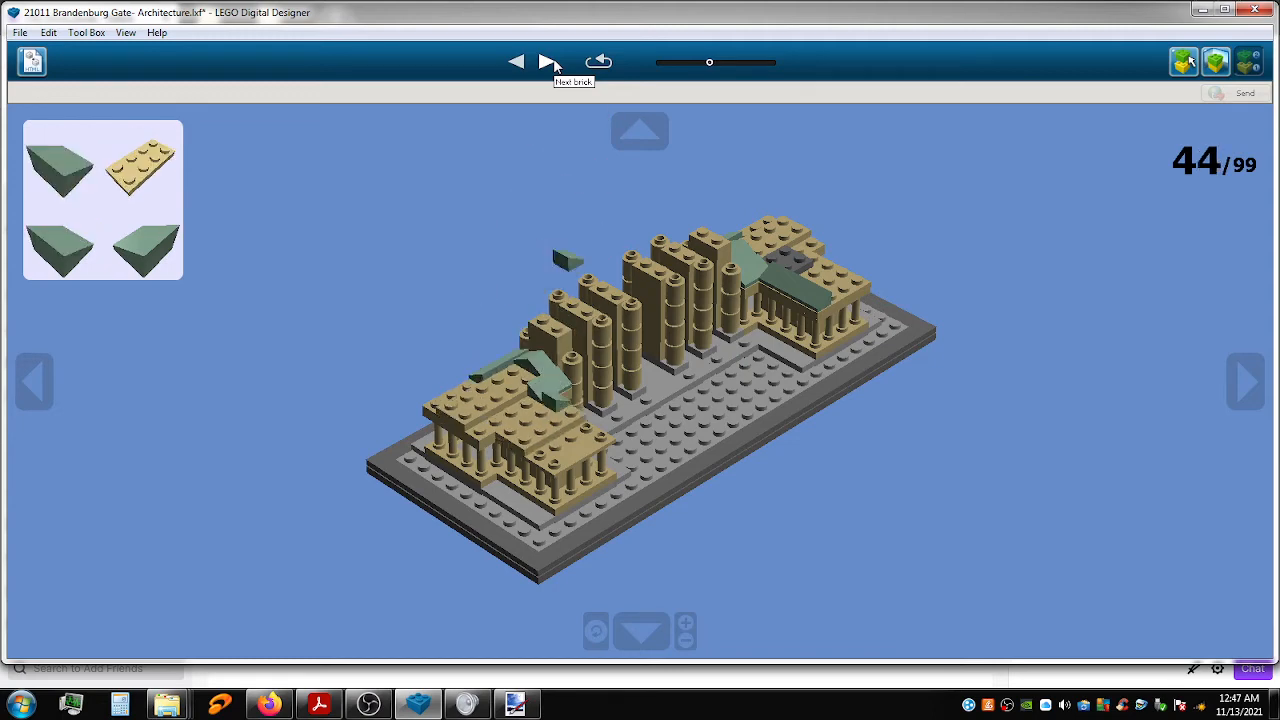
click(550, 62)
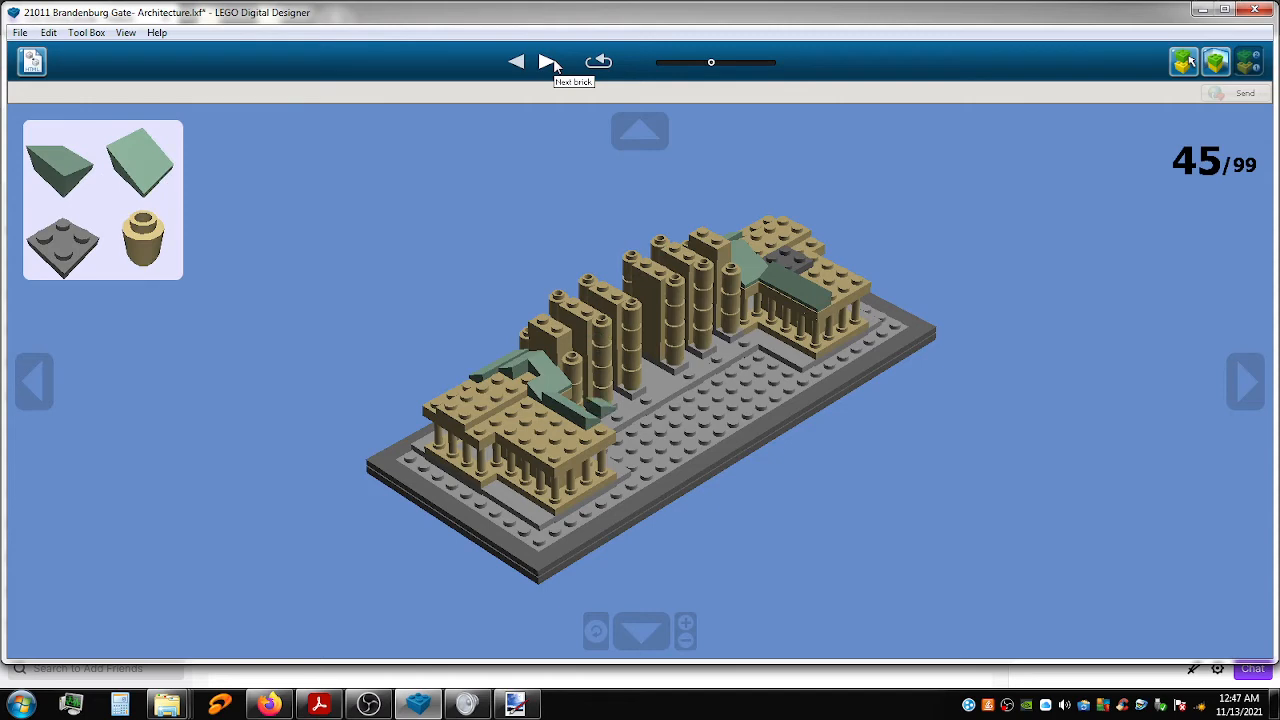
click(550, 62)
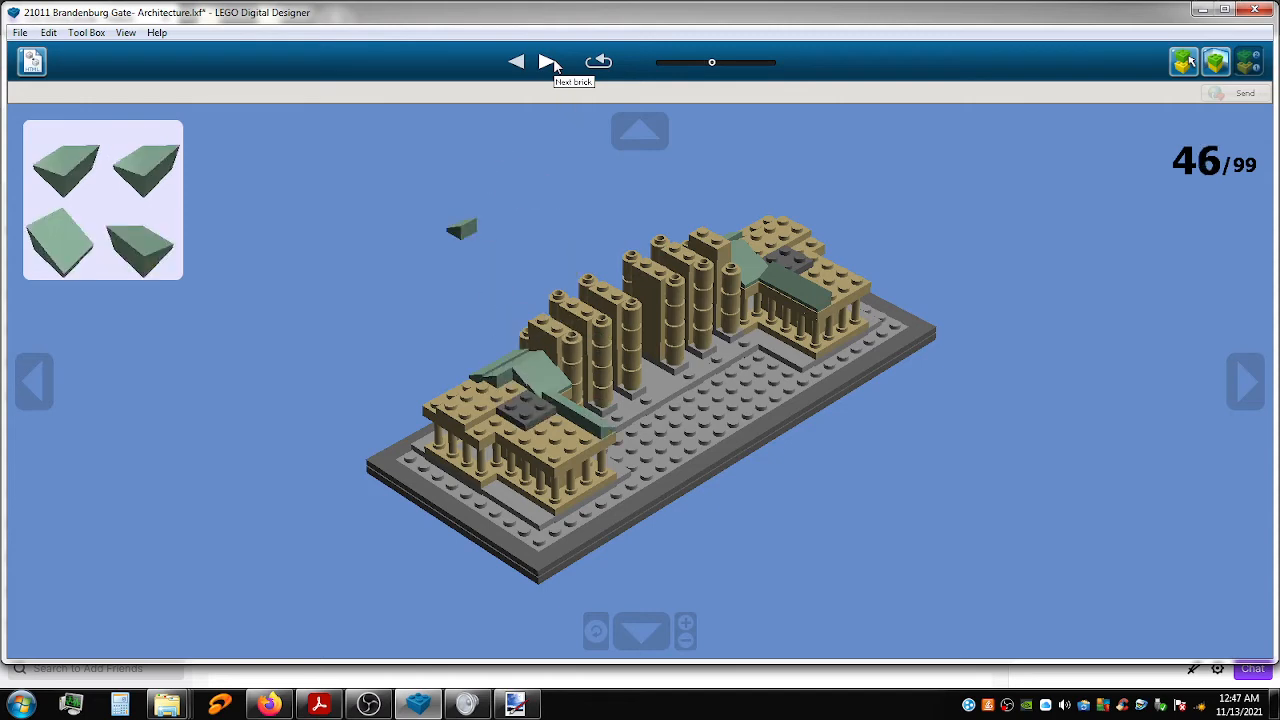
click(550, 62)
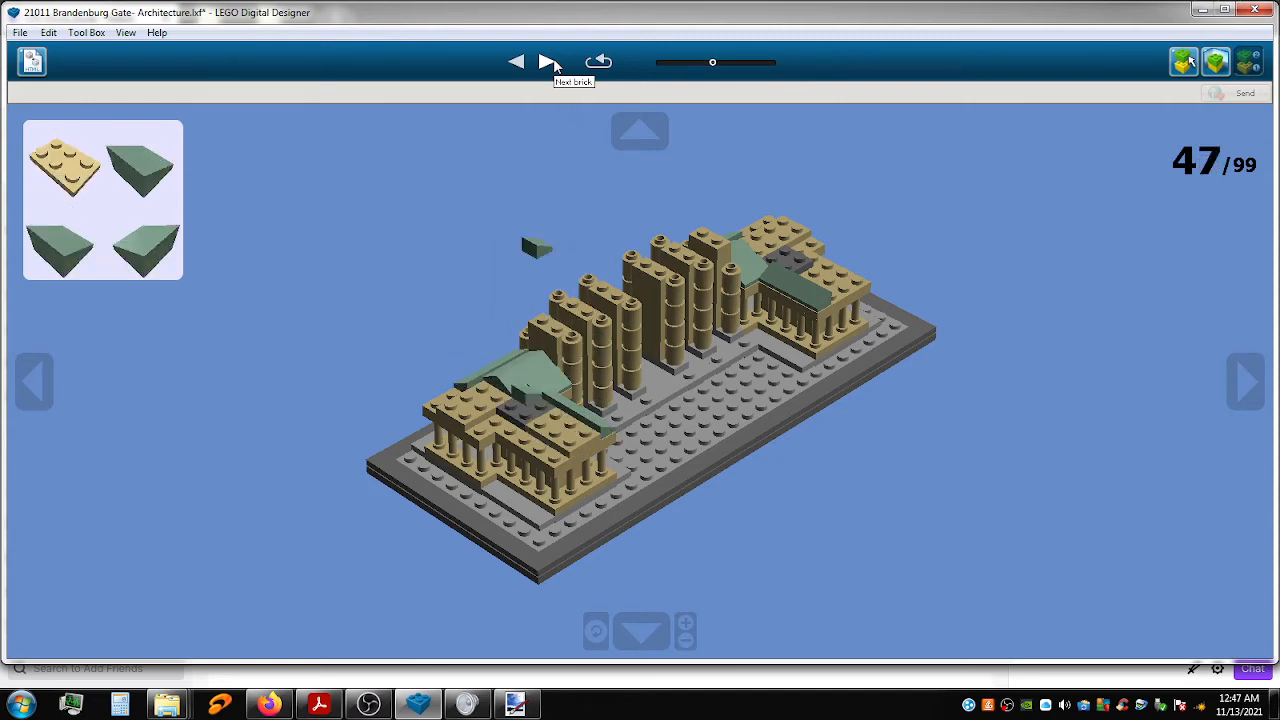
click(550, 62)
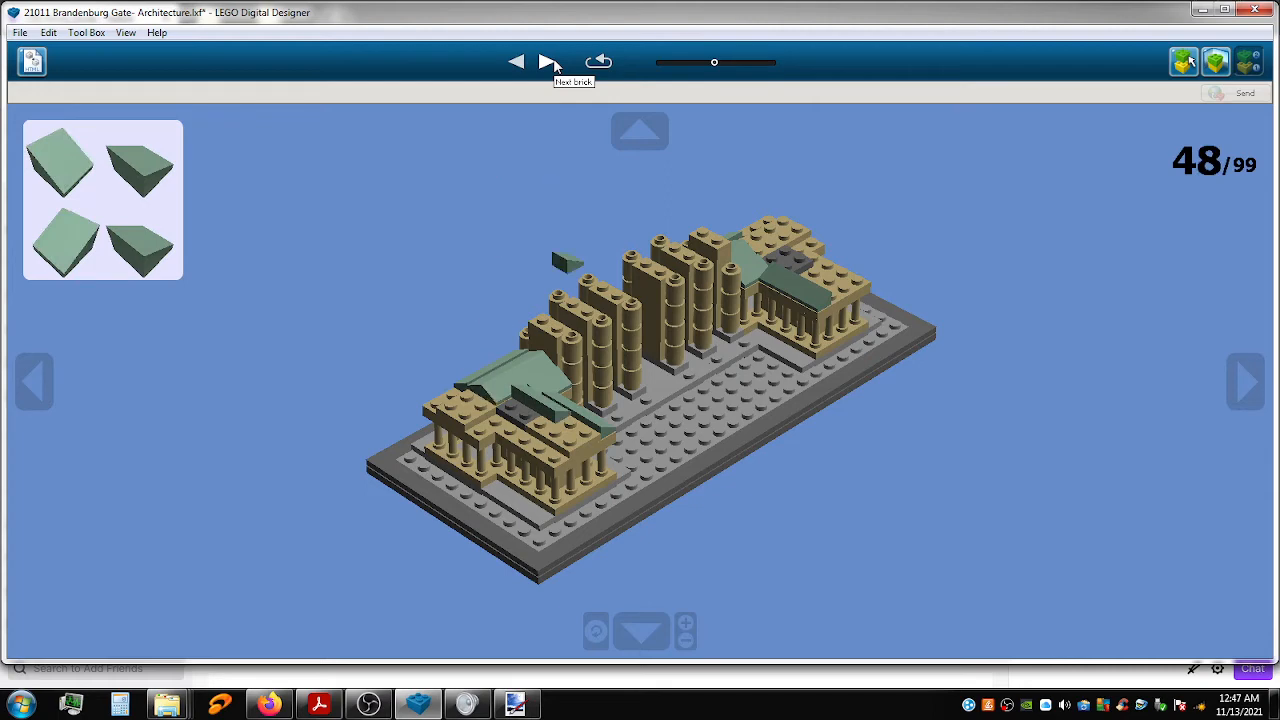
click(550, 62)
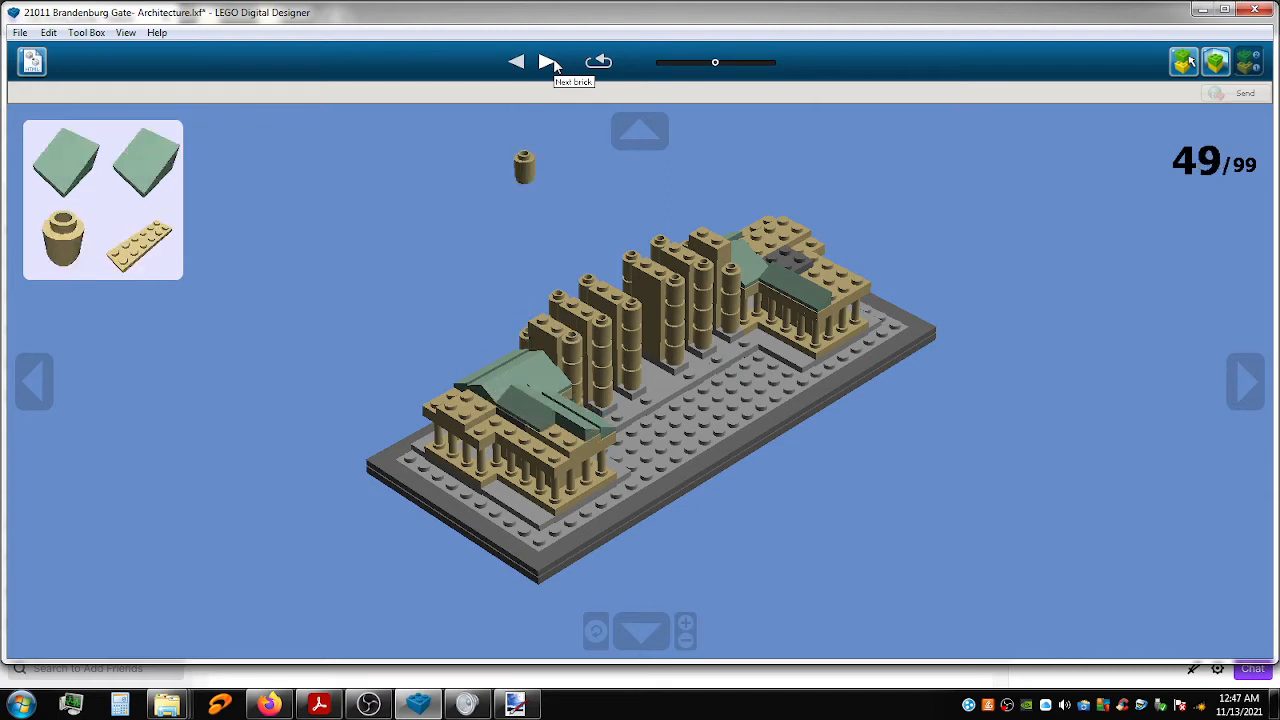
click(549, 62)
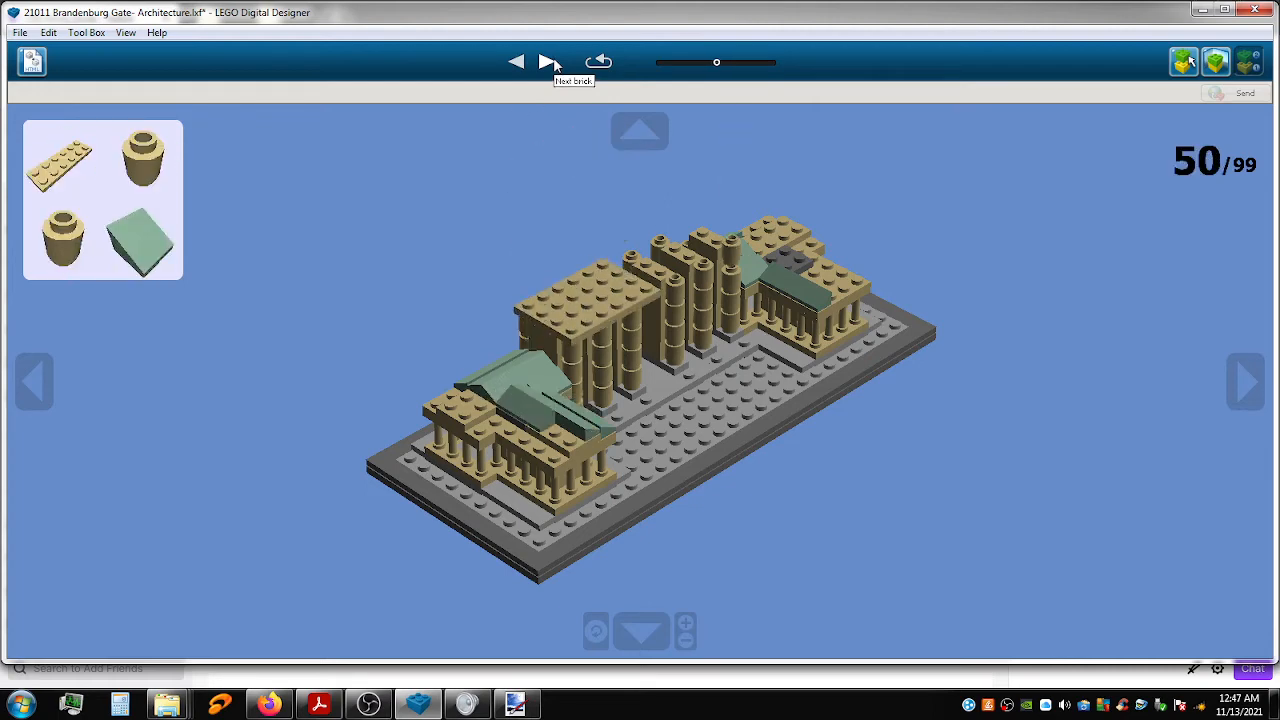
click(549, 62)
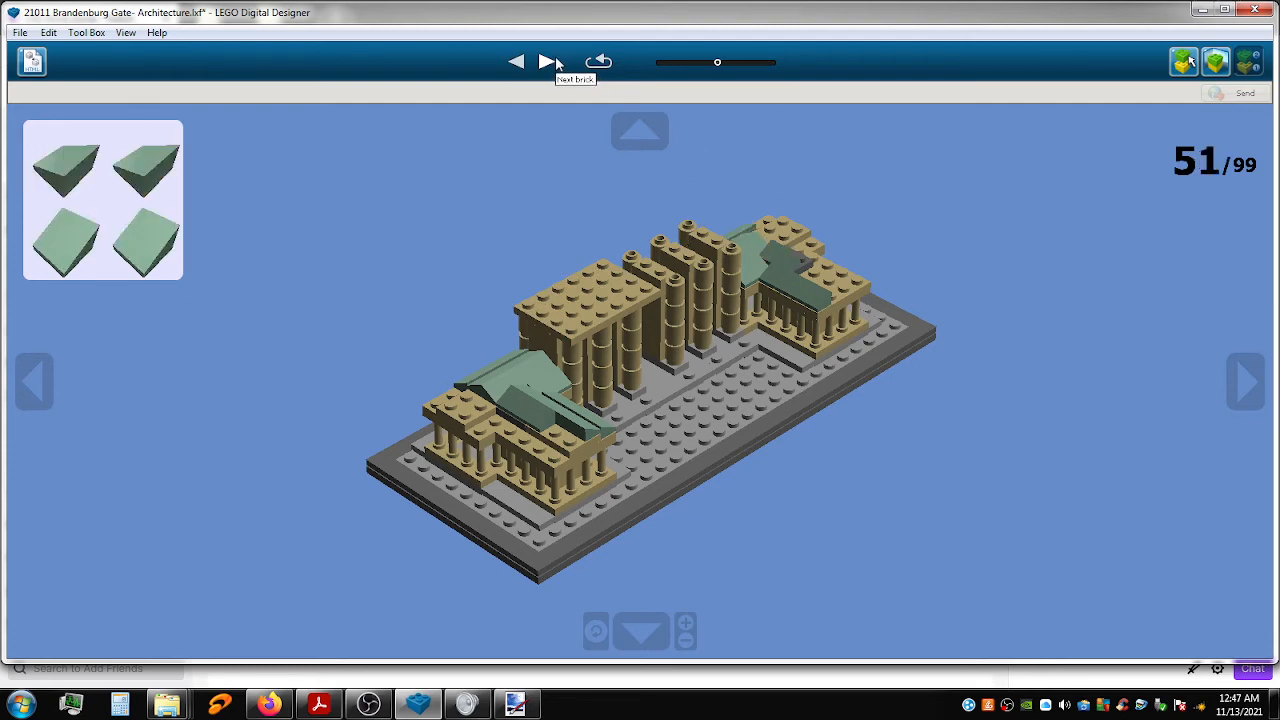
click(549, 62)
click(549, 62)
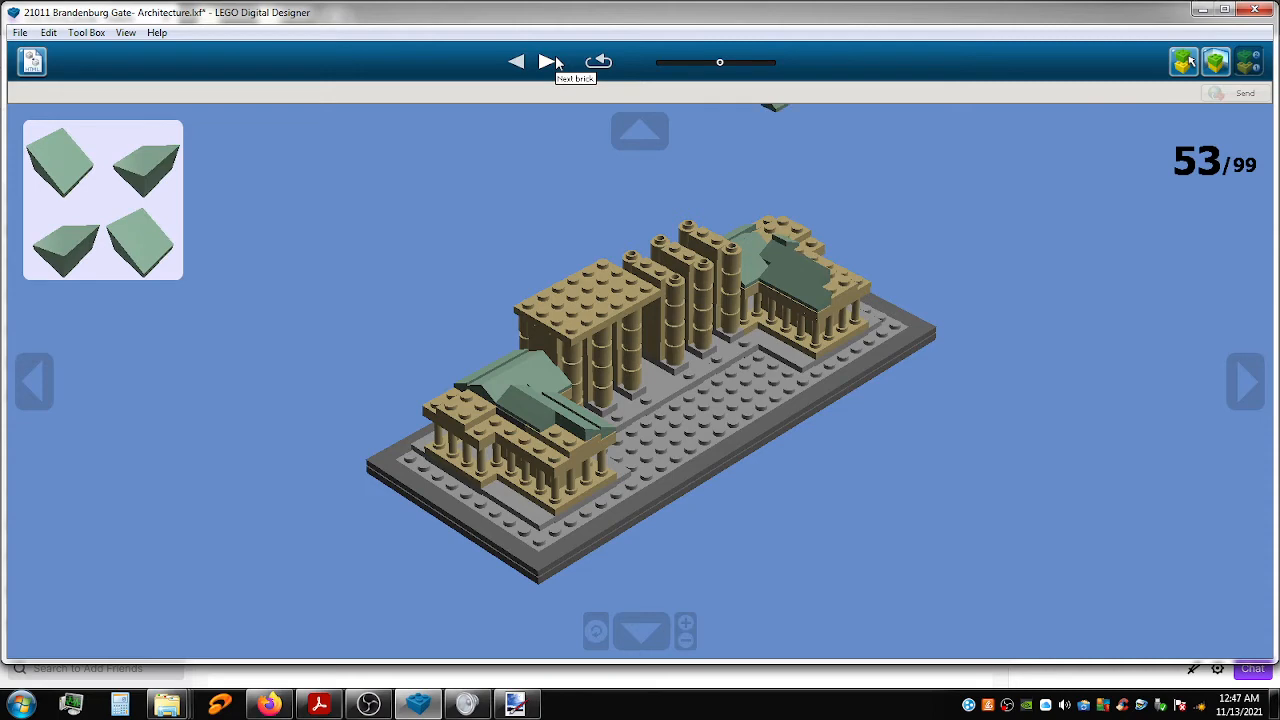
click(549, 62)
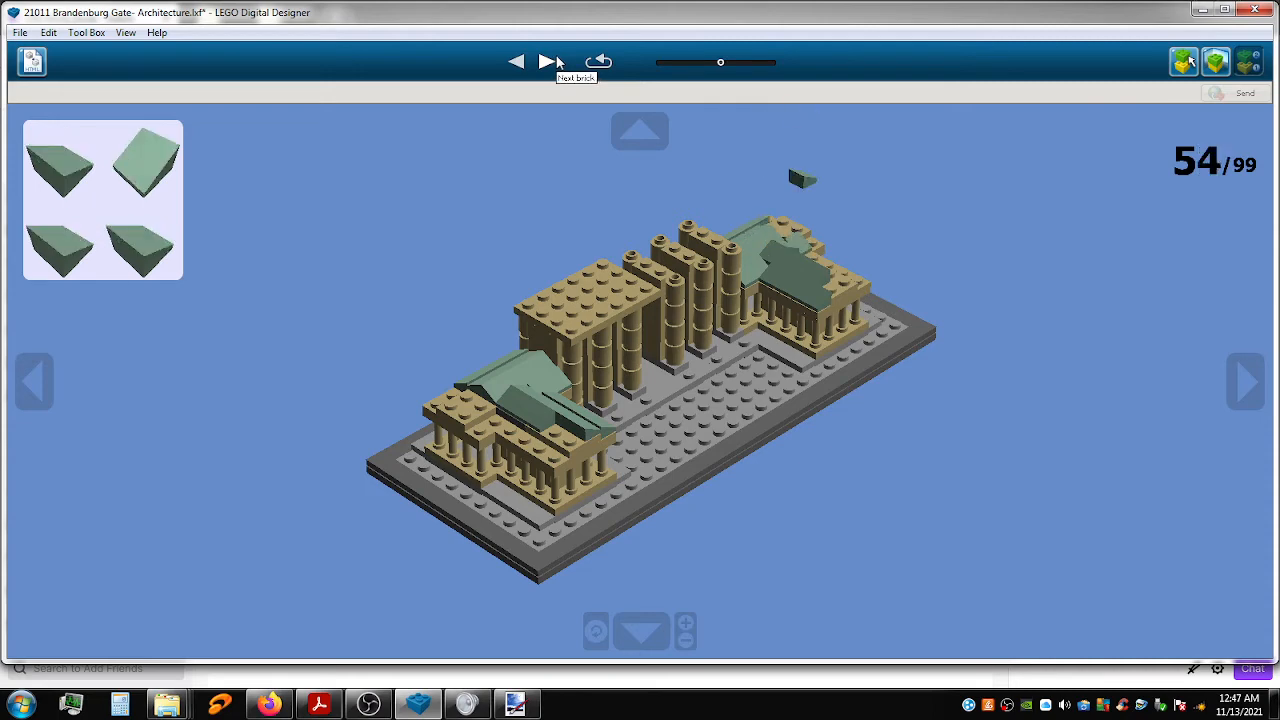
click(549, 62)
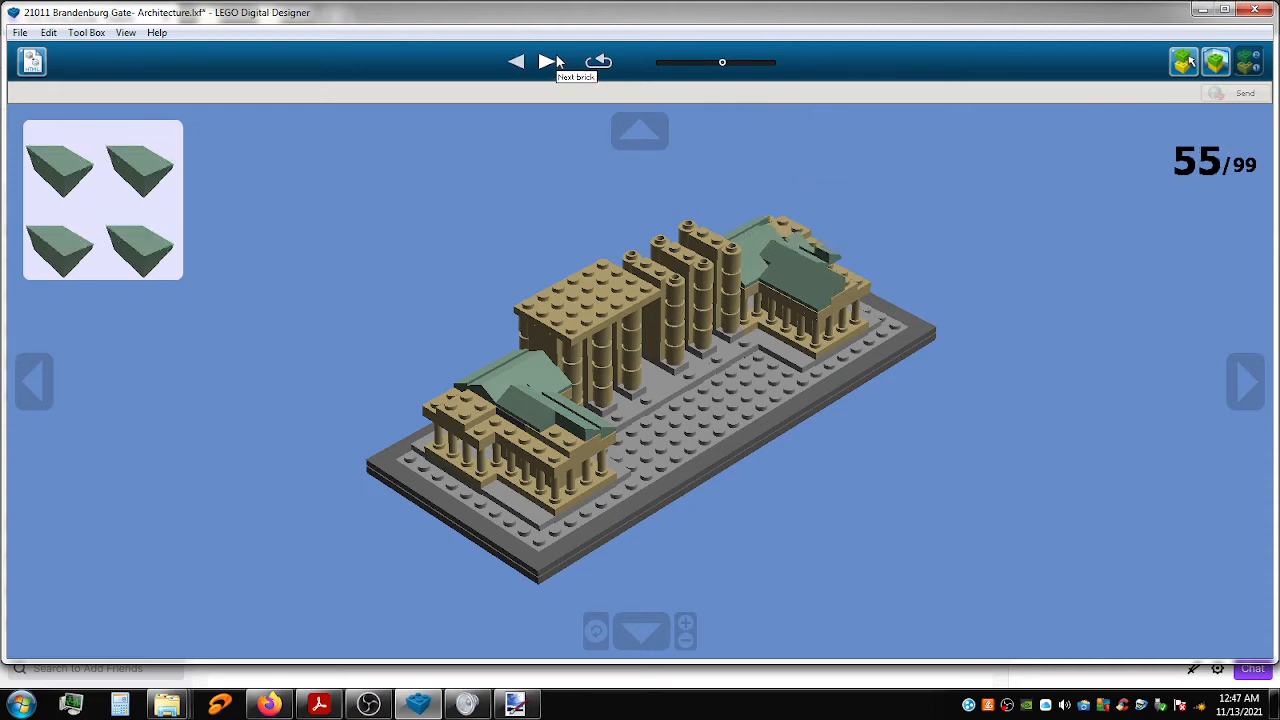
click(549, 62)
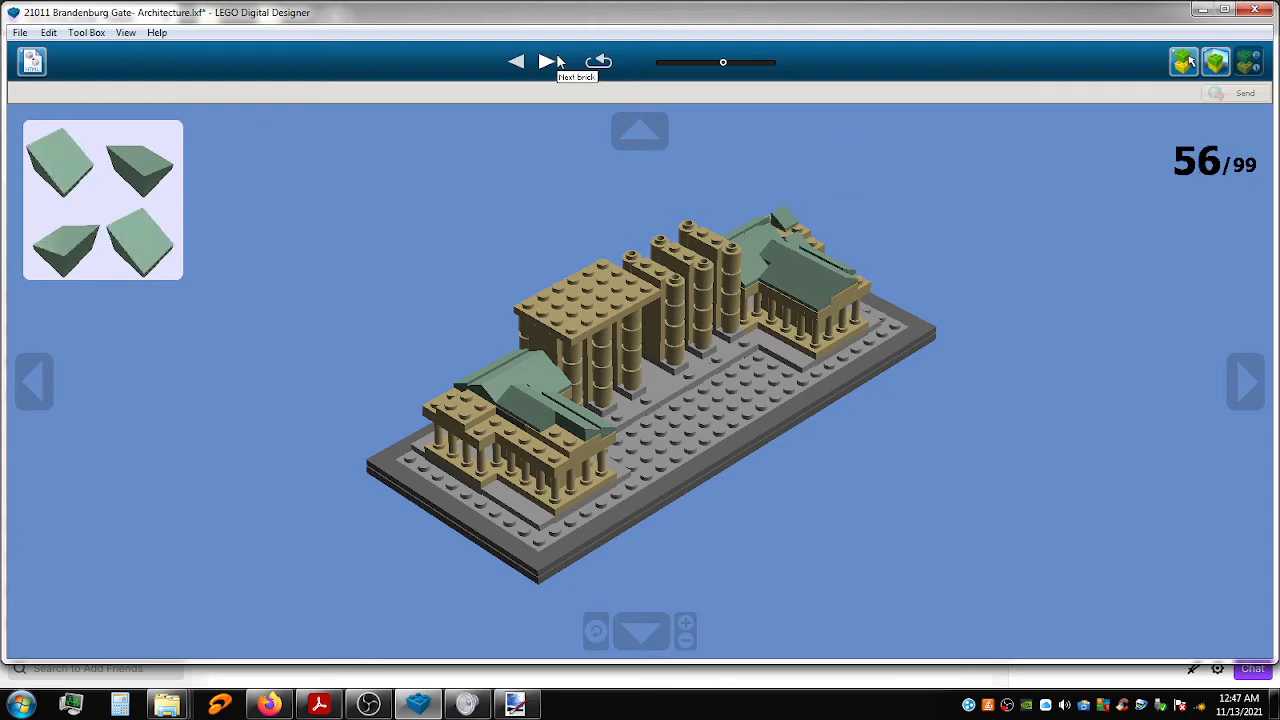
Advance through the rest of the building guide's assembly sequence one step at a time, from step 56 to the final step 99.
click(549, 62)
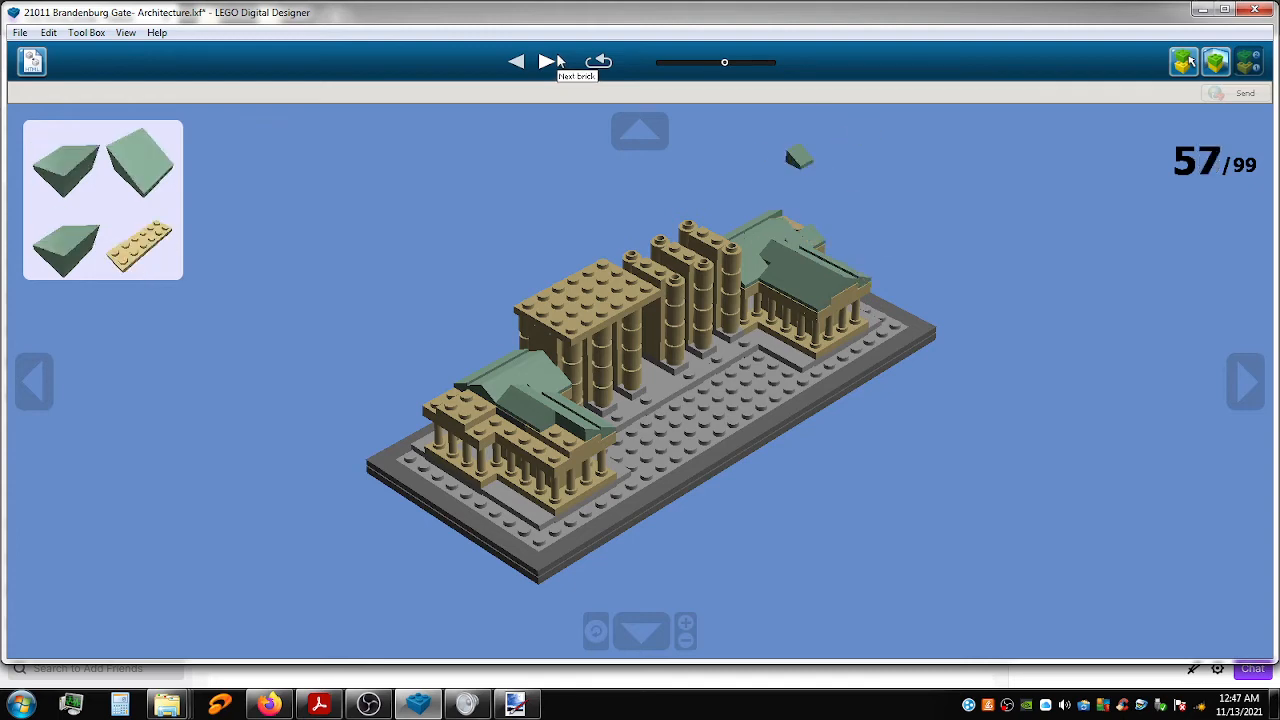
click(558, 62)
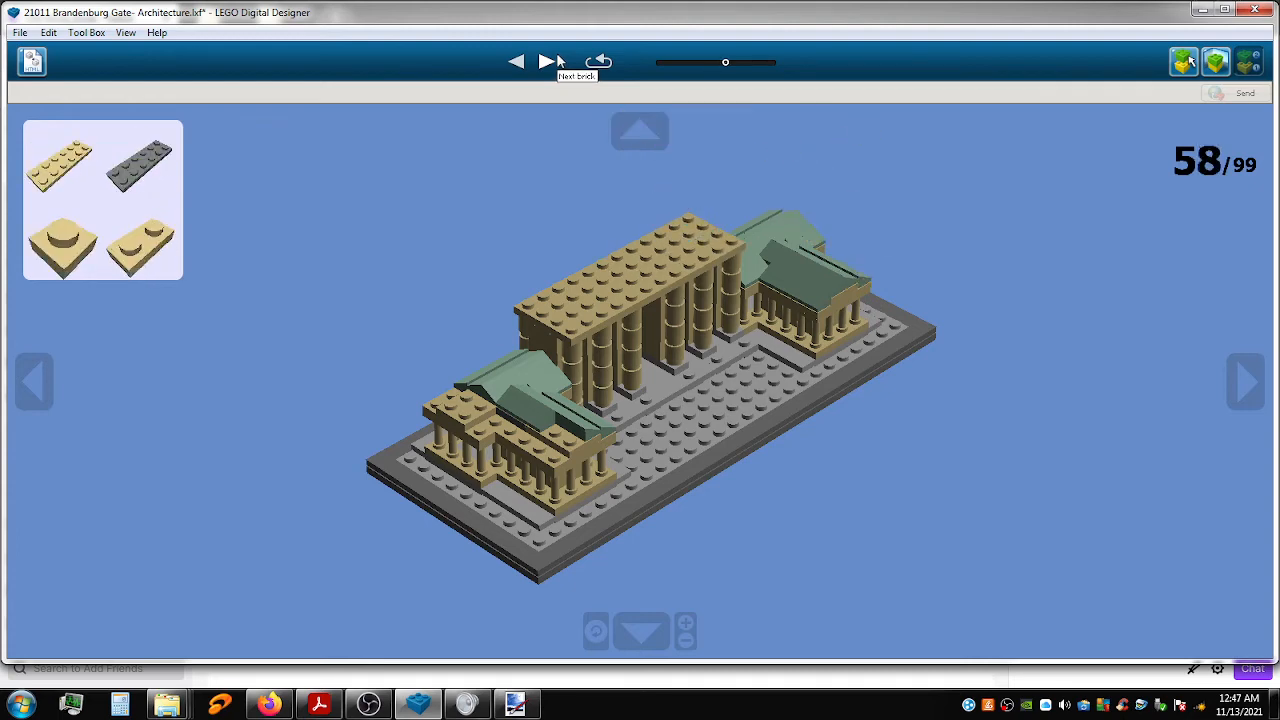
click(558, 62)
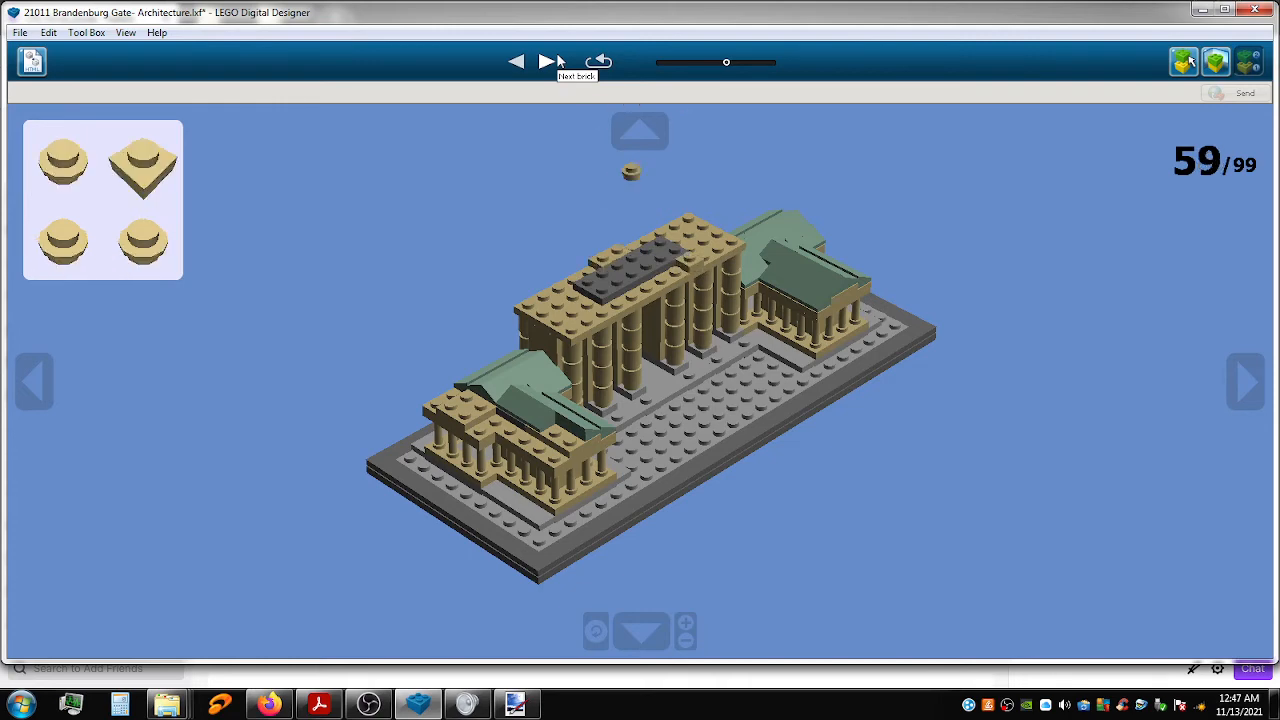
click(558, 62)
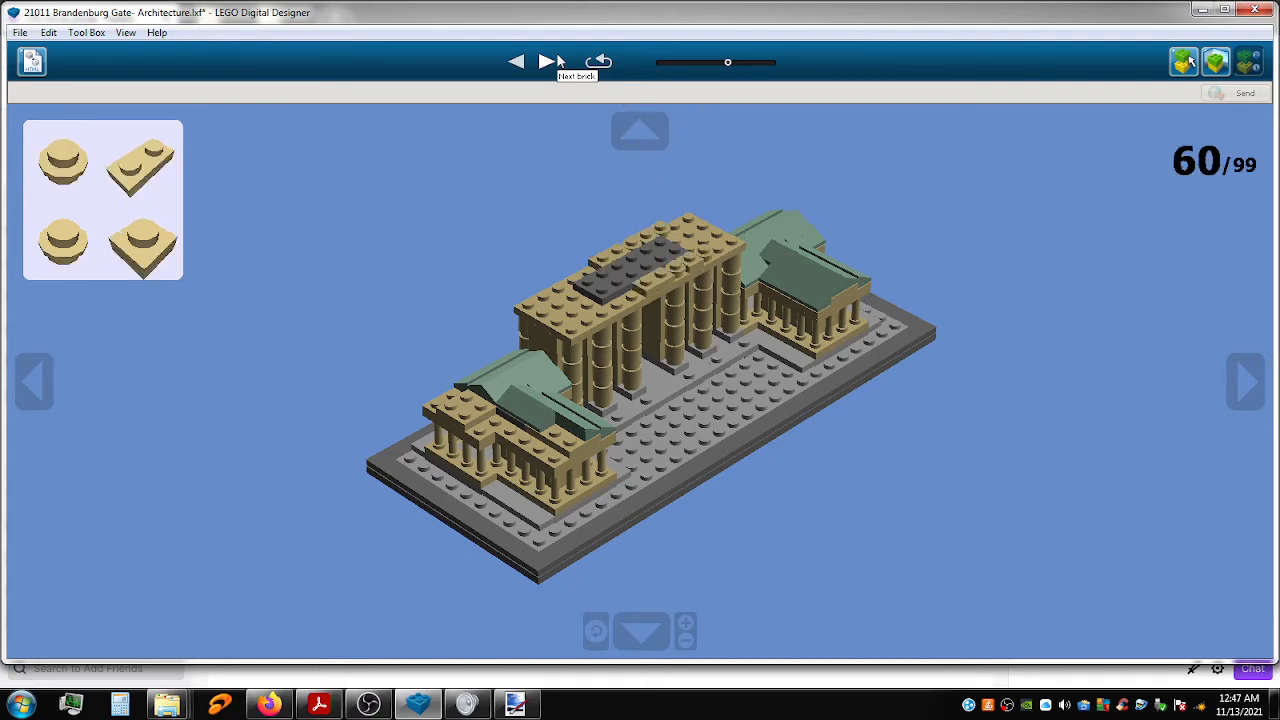
click(560, 62)
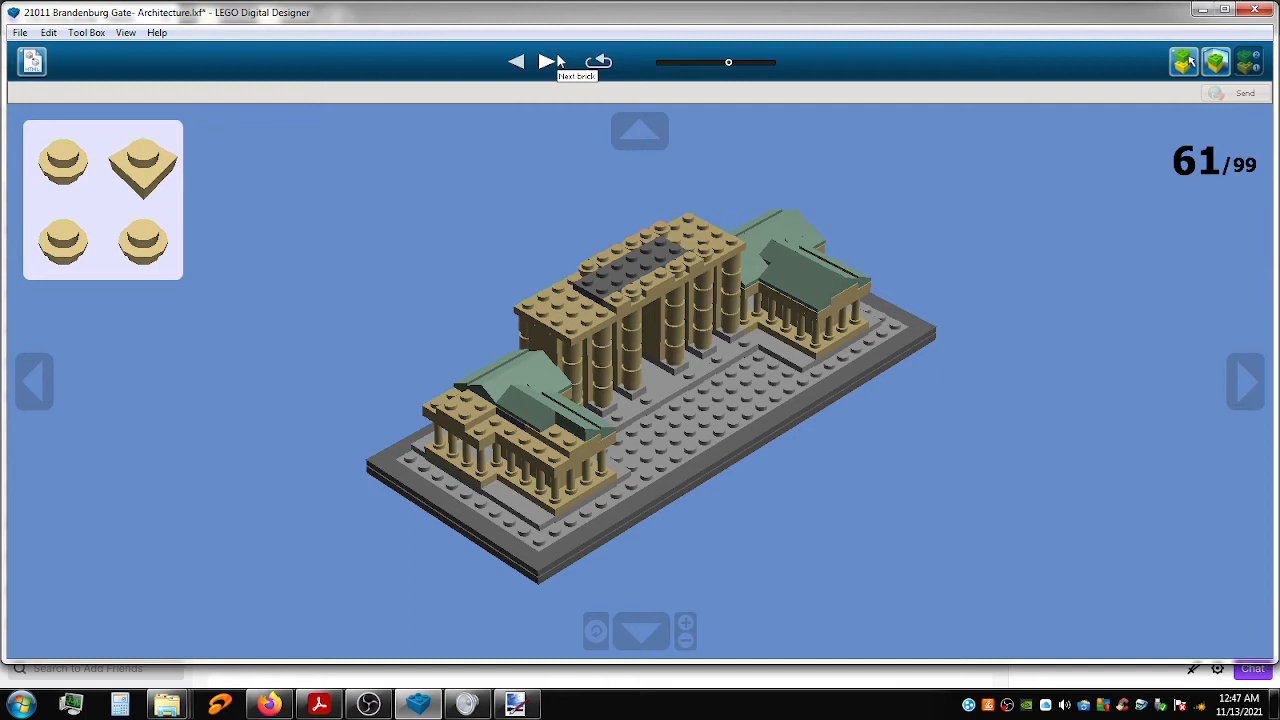
click(560, 62)
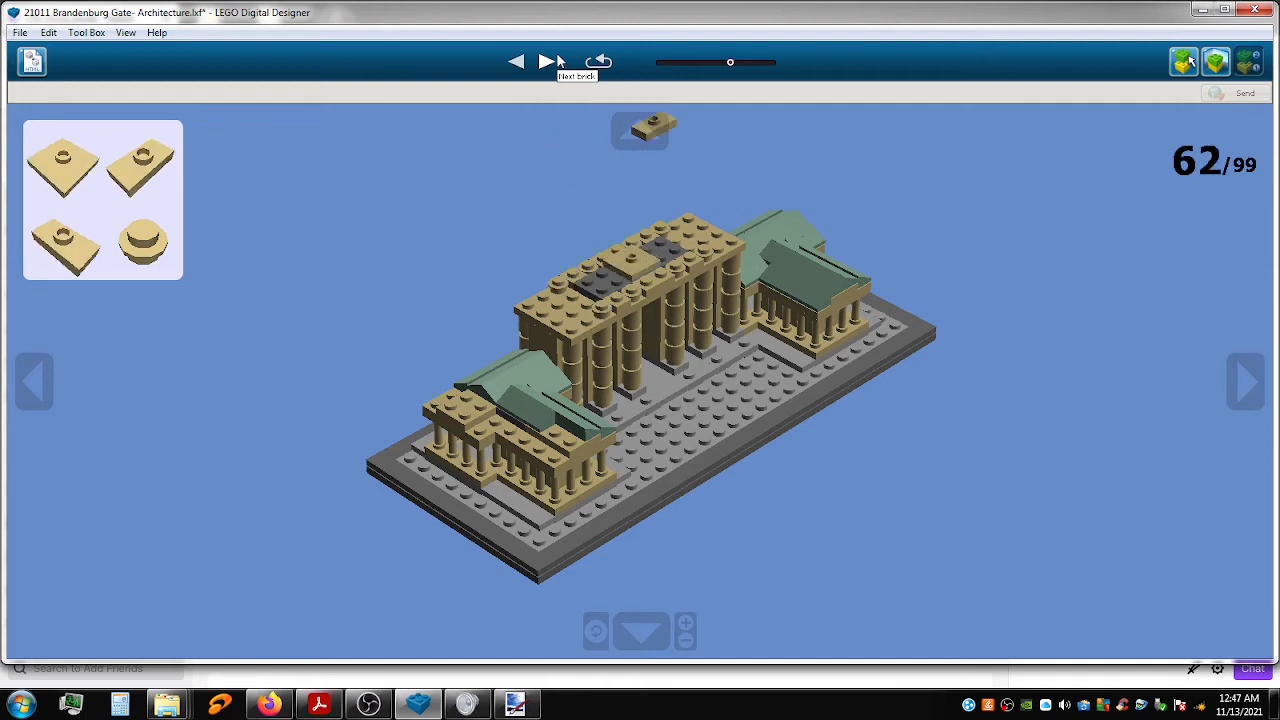
click(560, 62)
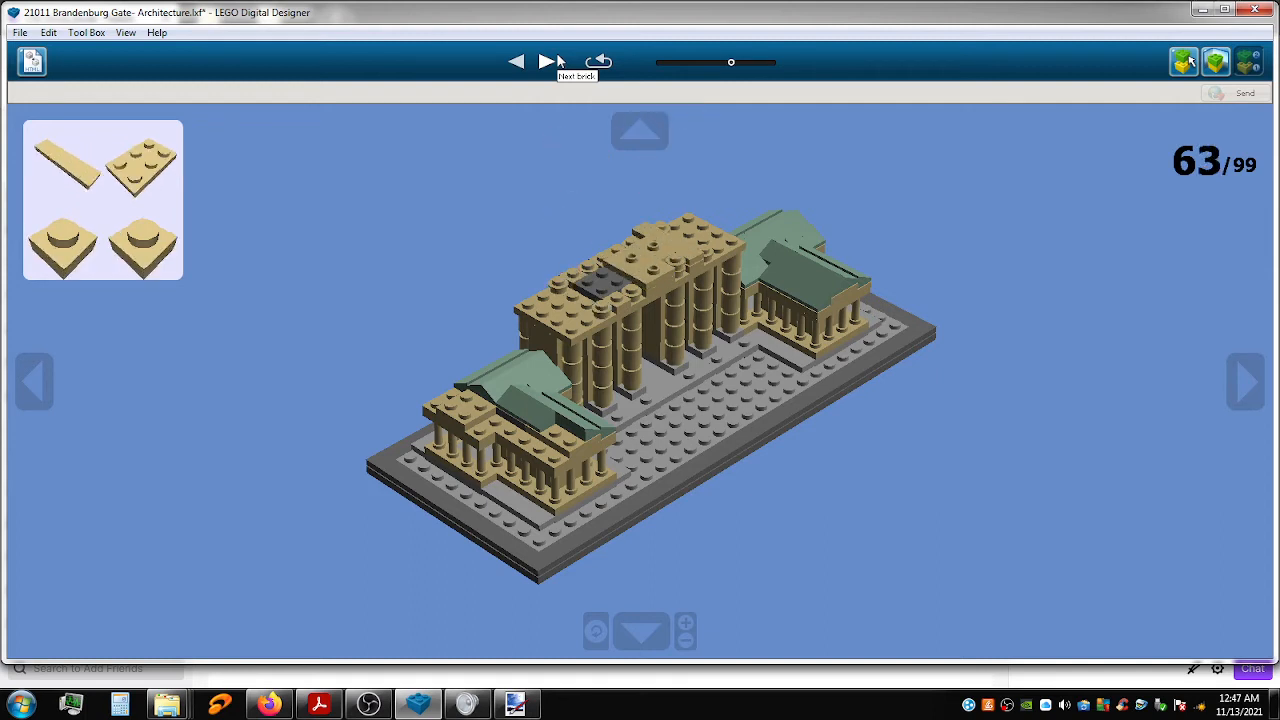
click(560, 62)
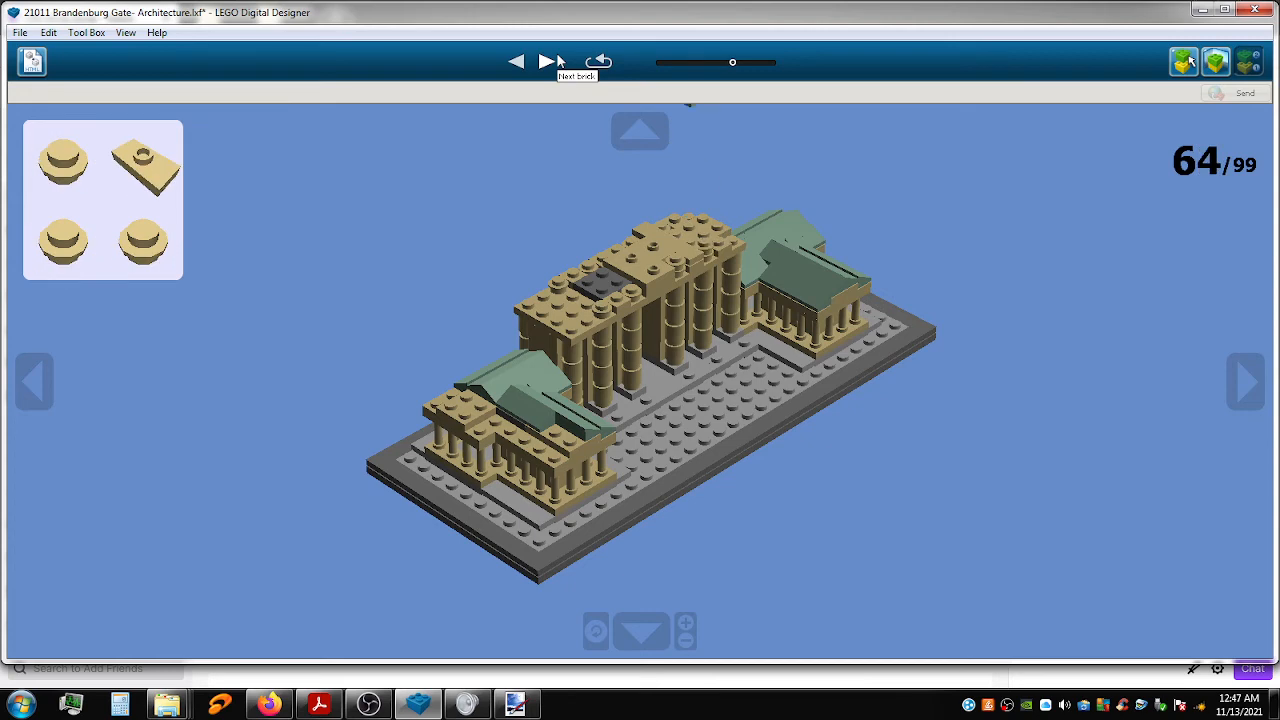
click(560, 62)
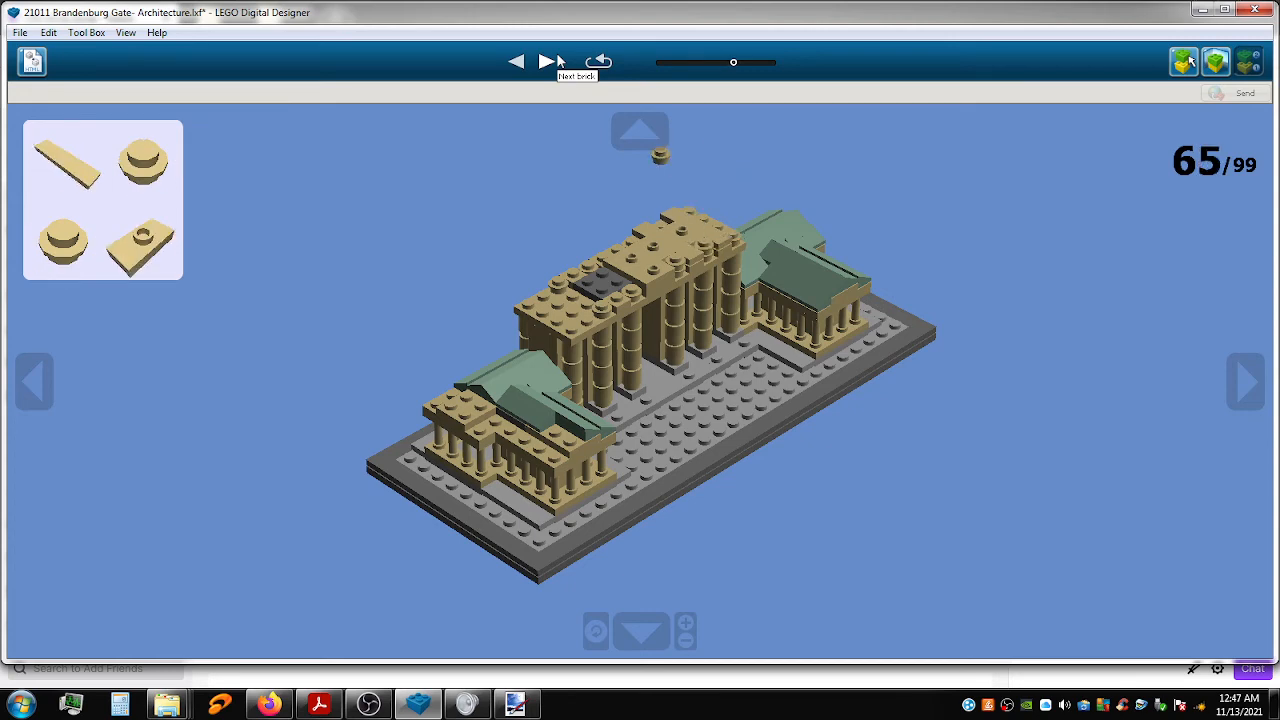
click(560, 62)
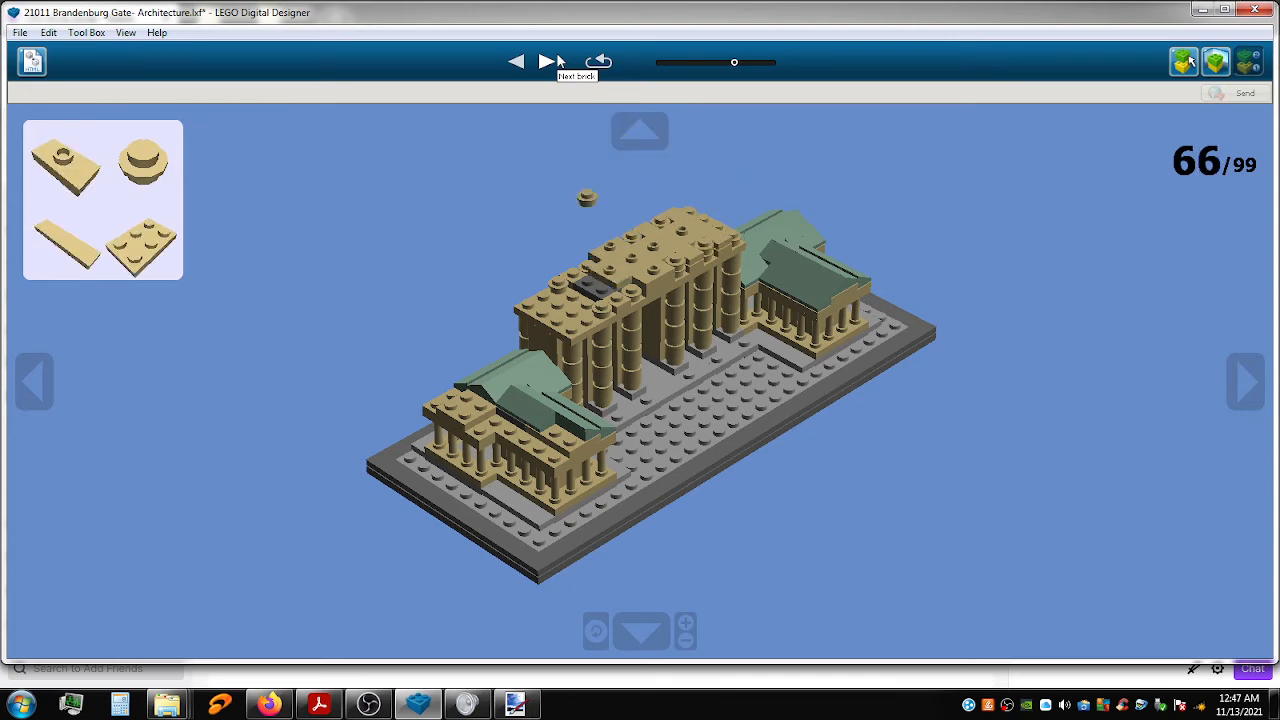
click(560, 62)
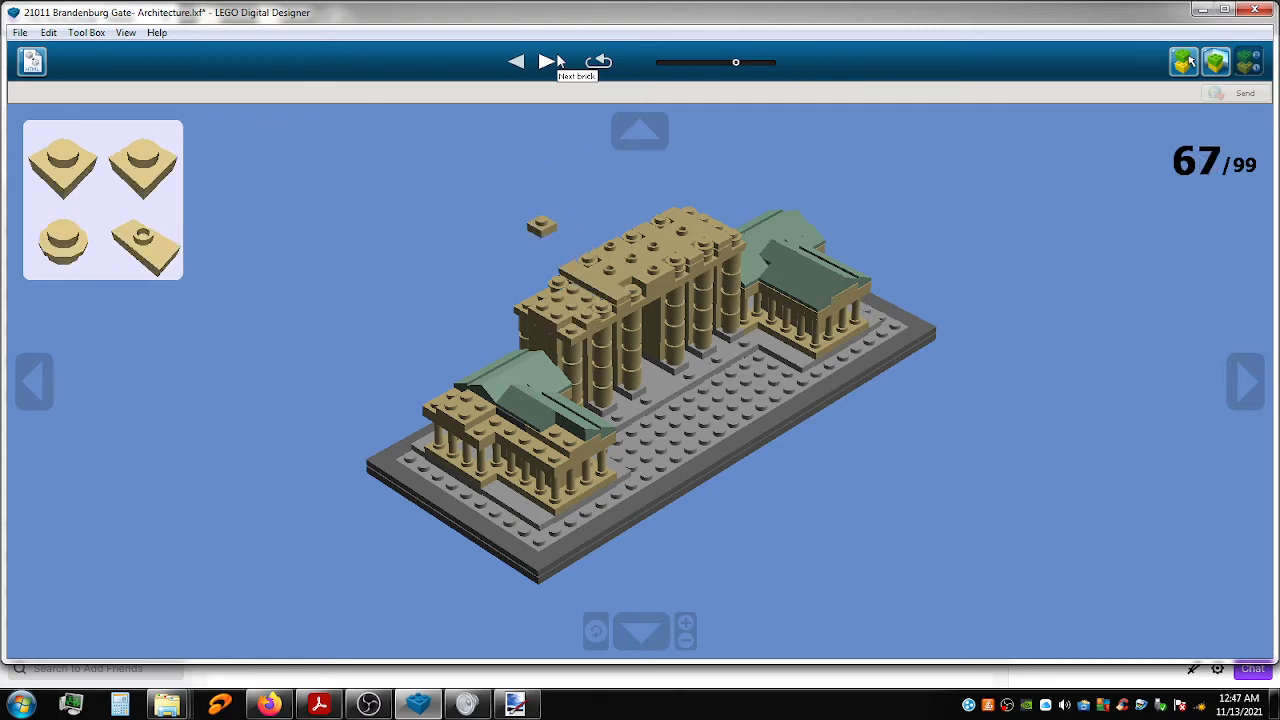
click(560, 62)
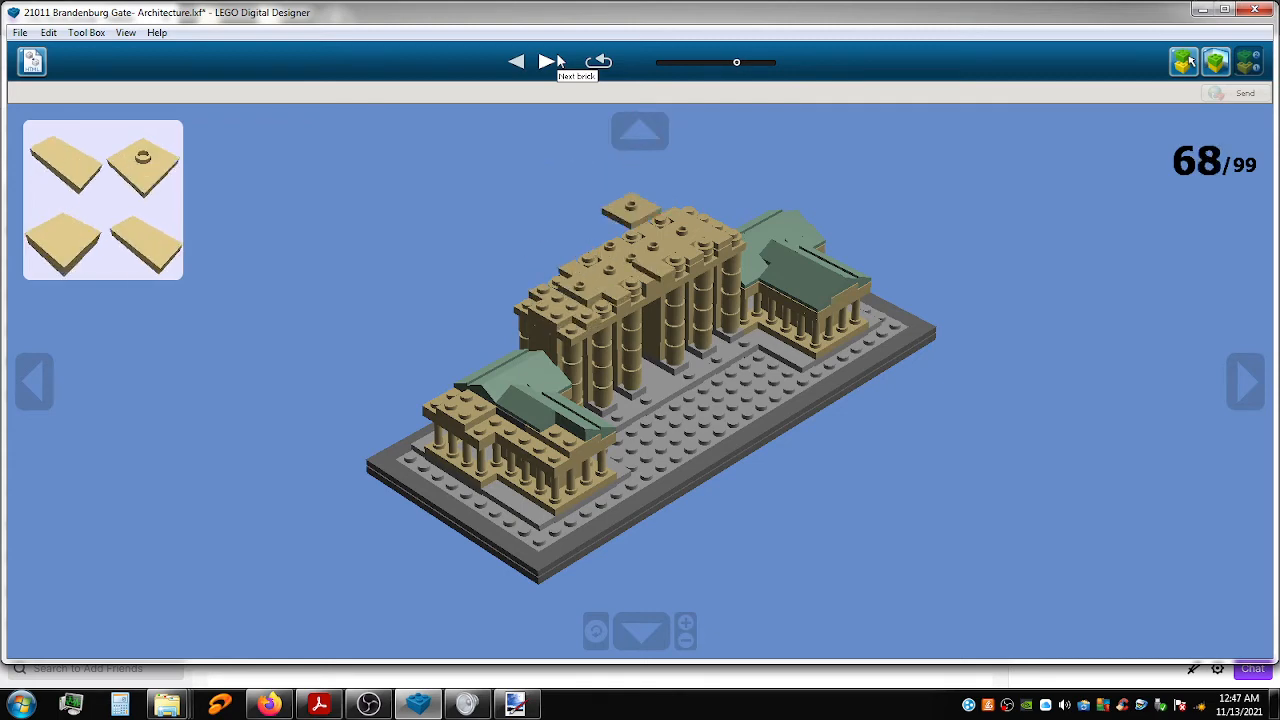
click(560, 62)
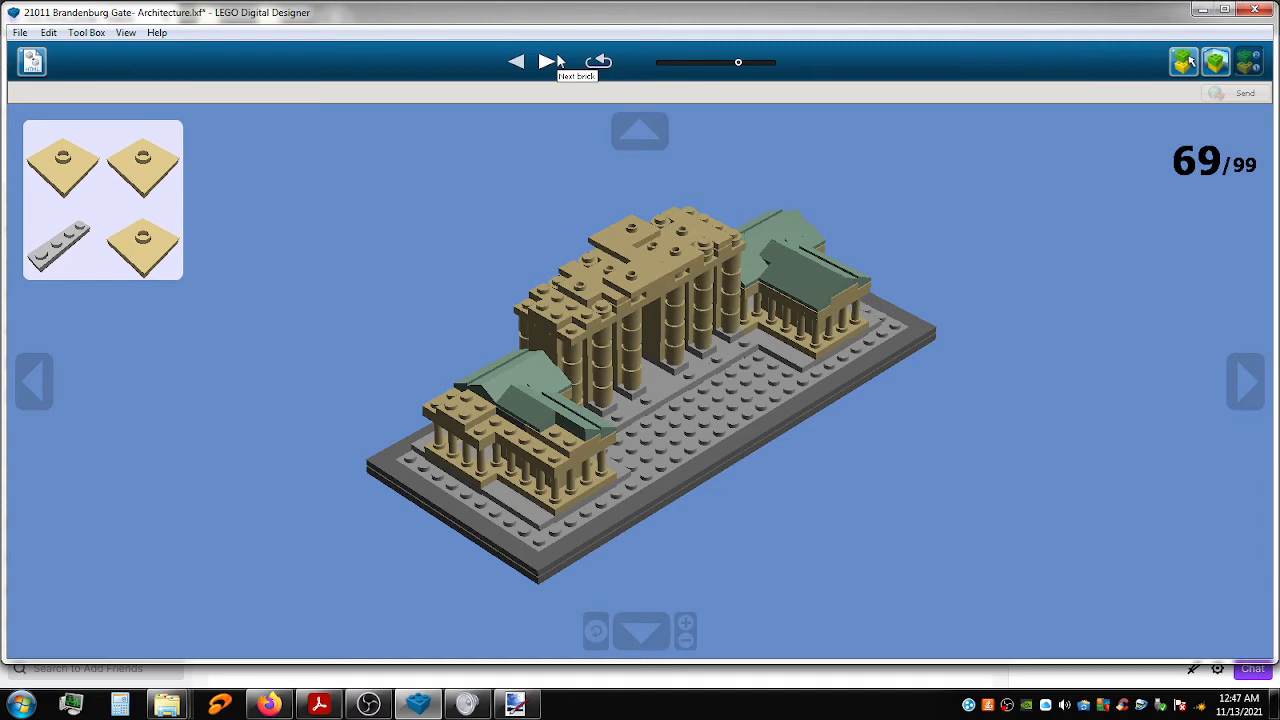
click(560, 62)
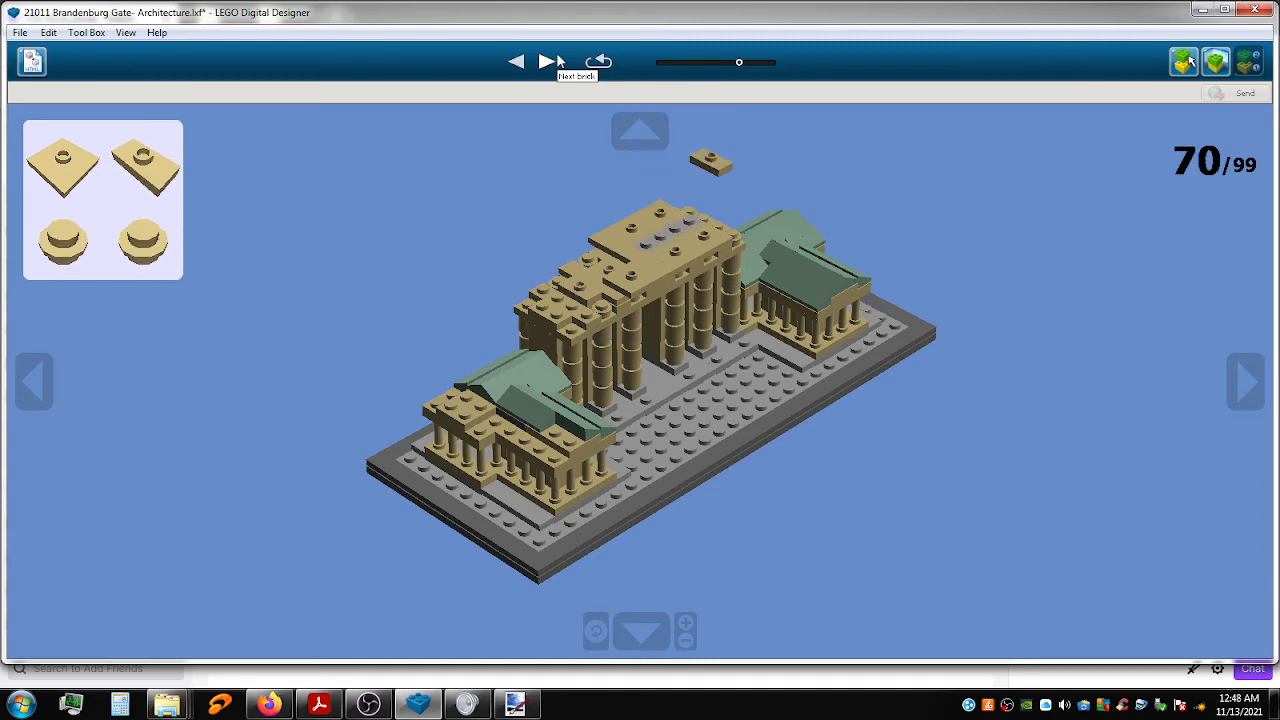
click(560, 62)
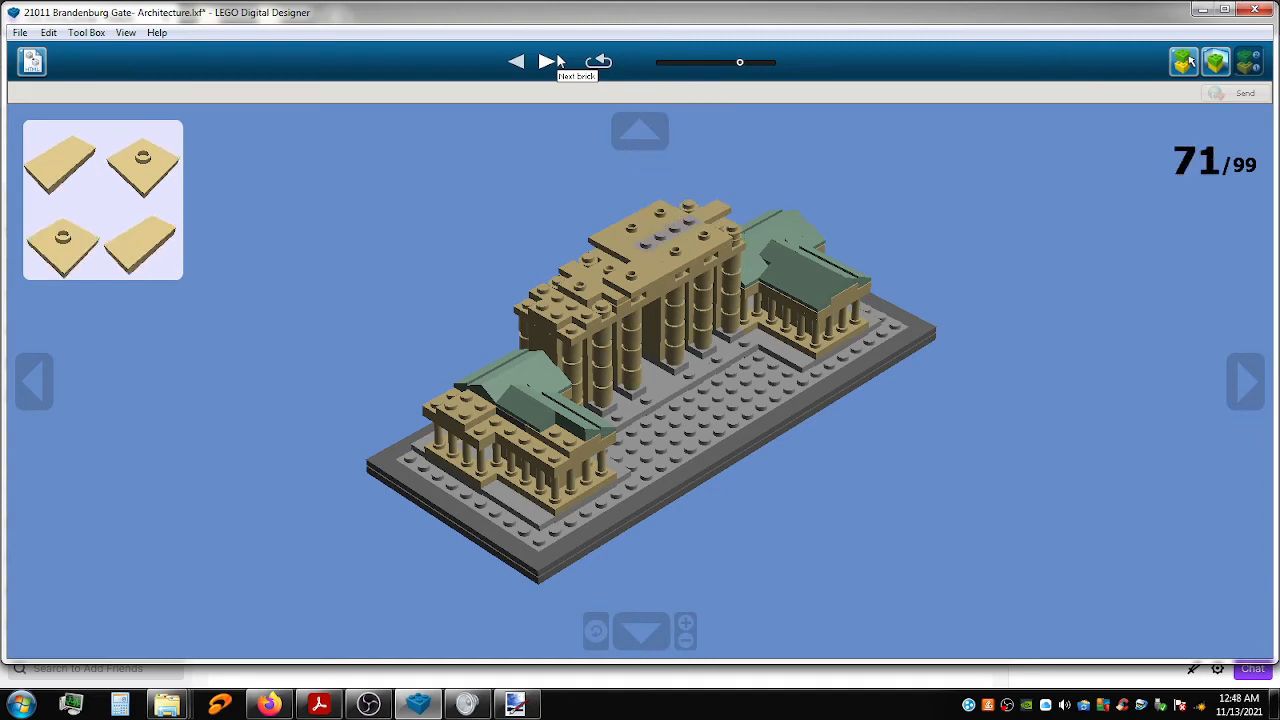
click(560, 62)
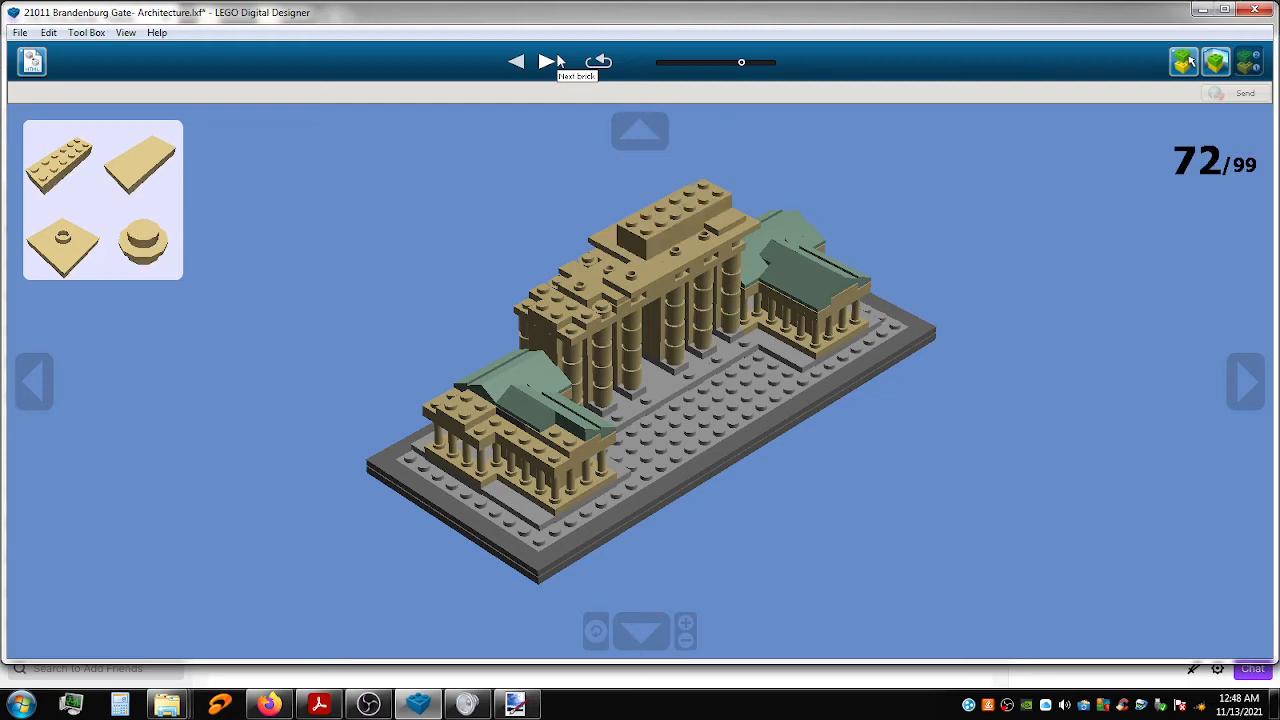
click(560, 62)
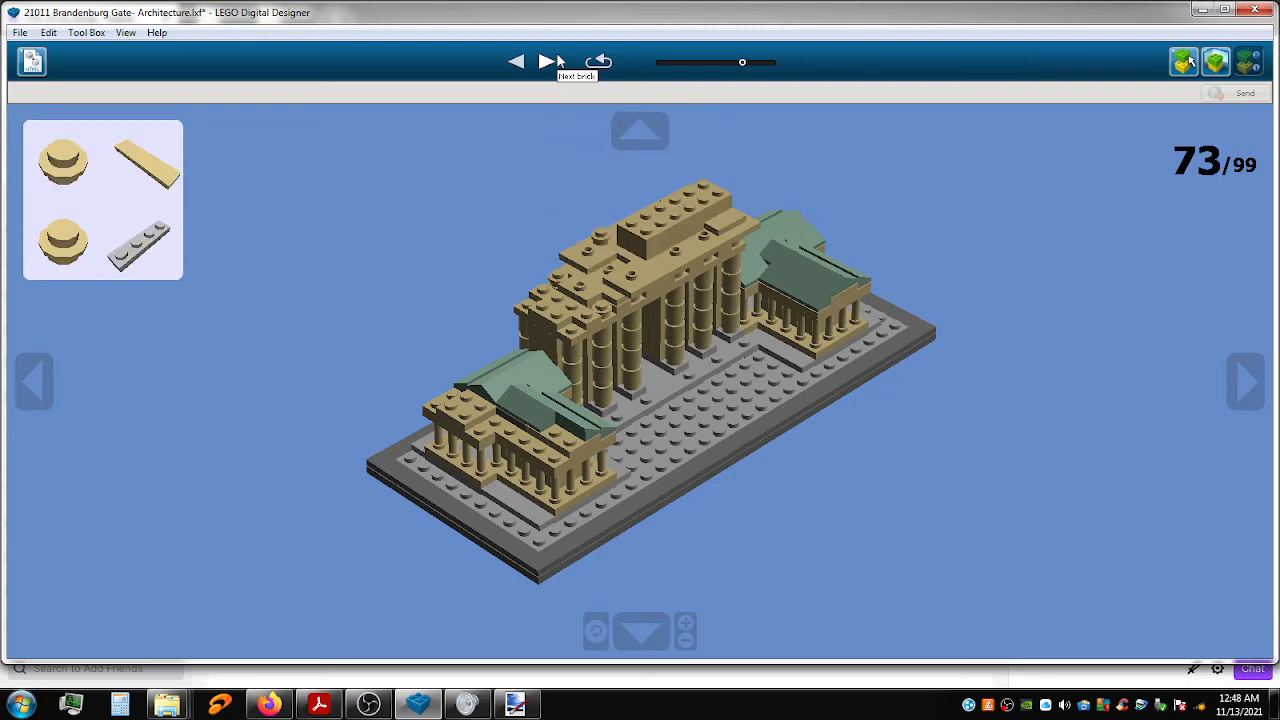
click(560, 62)
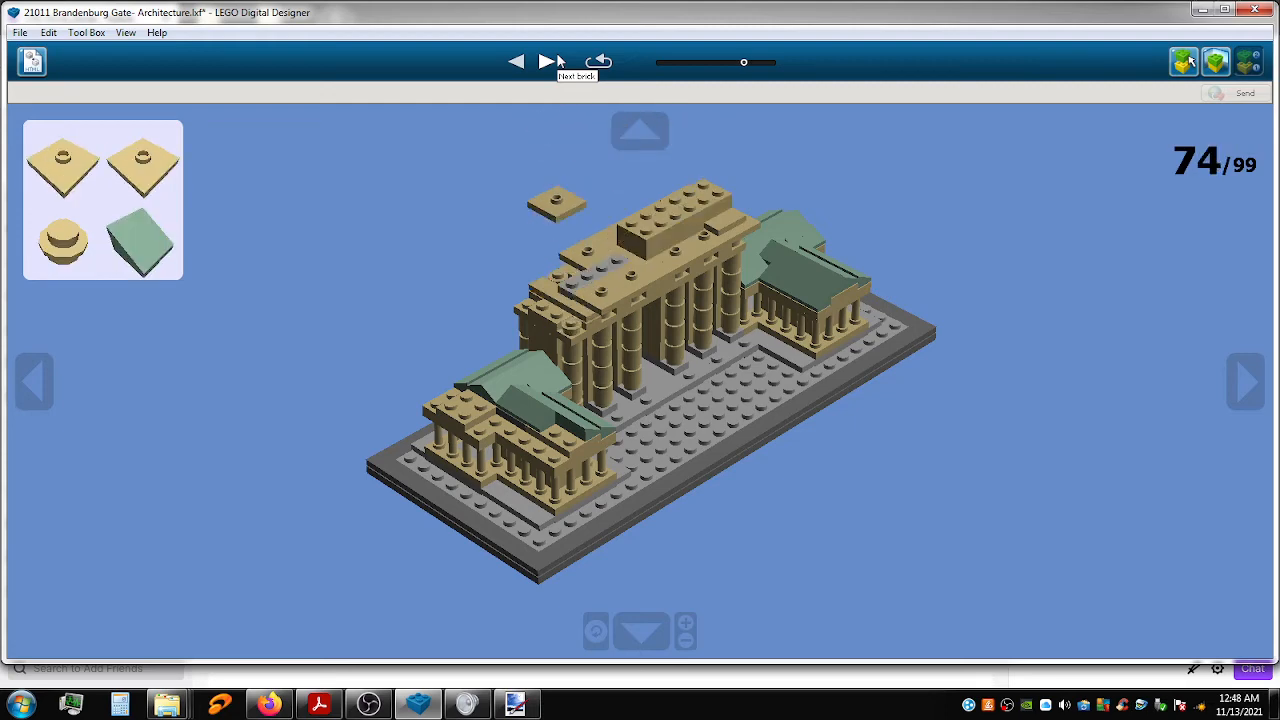
click(560, 62)
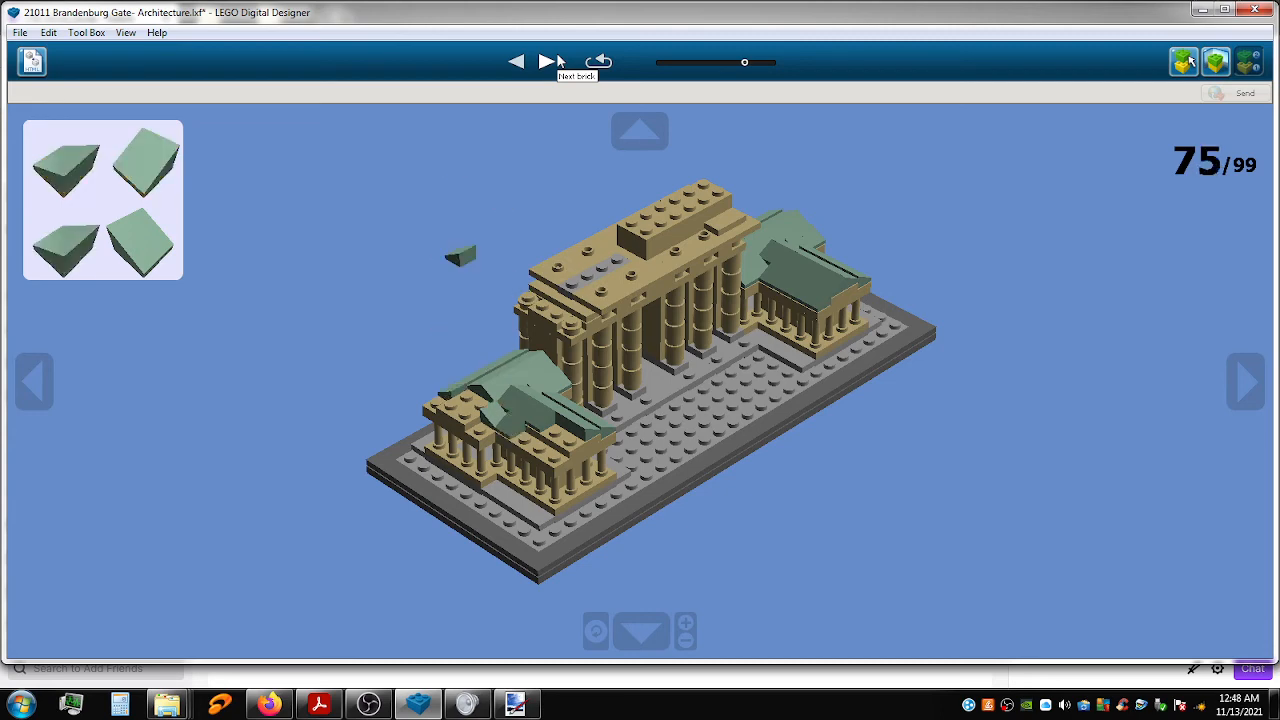
click(560, 62)
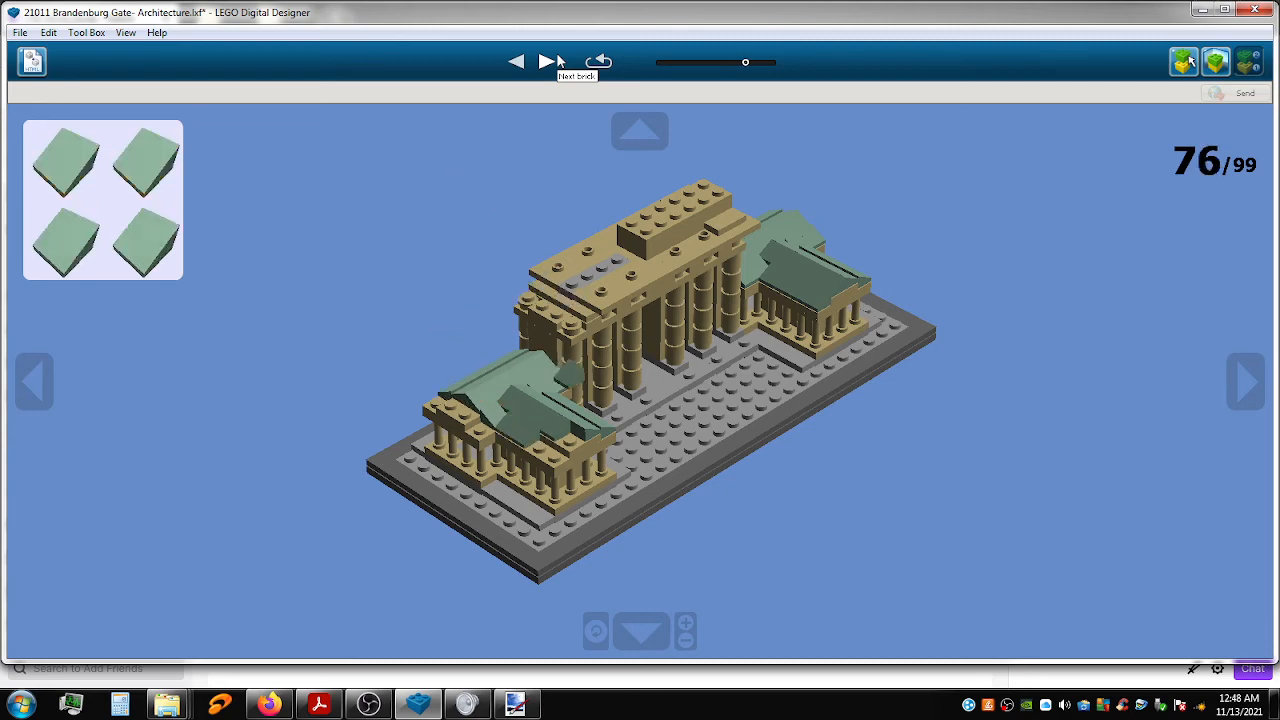
click(560, 62)
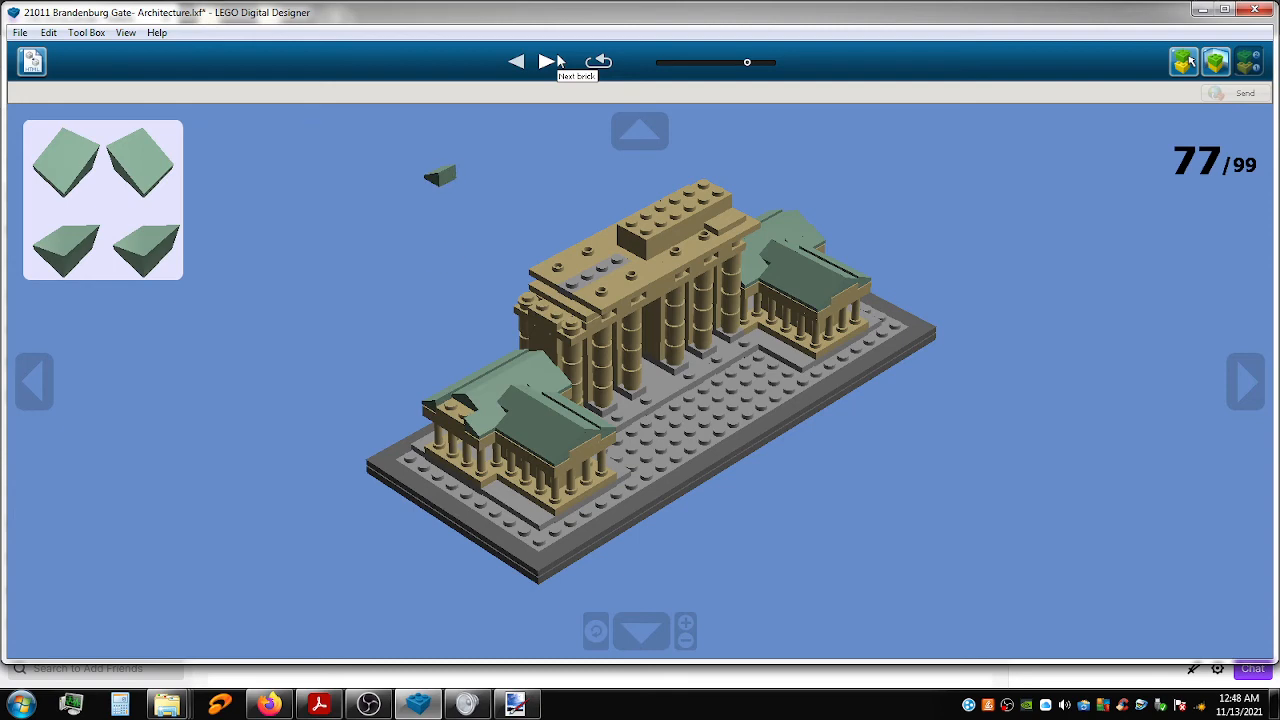
click(560, 62)
click(560, 62)
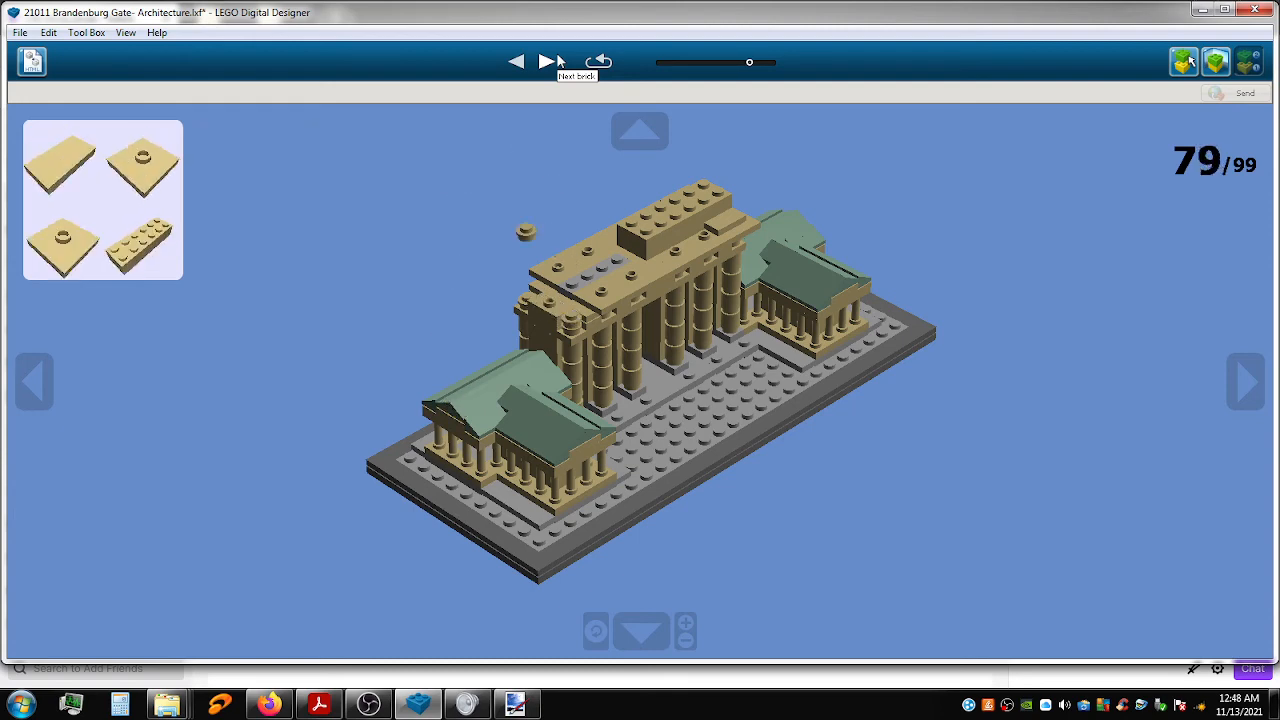
click(560, 62)
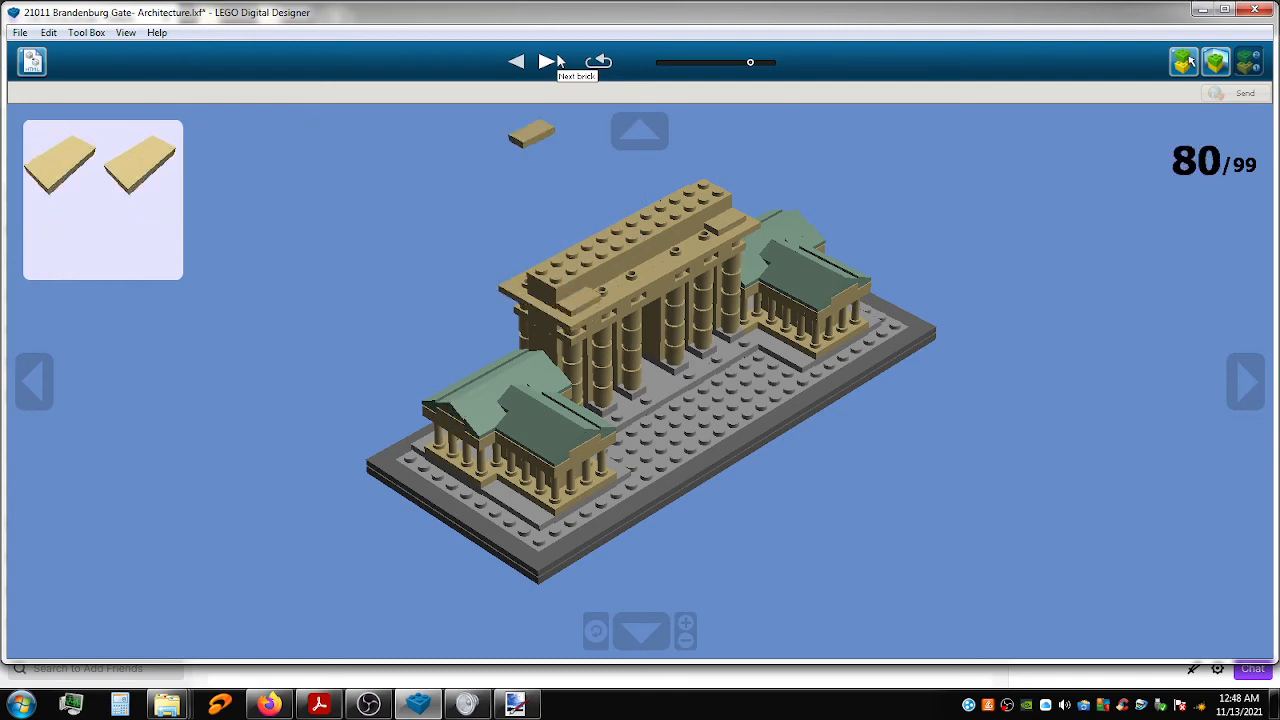
click(560, 62)
click(560, 62)
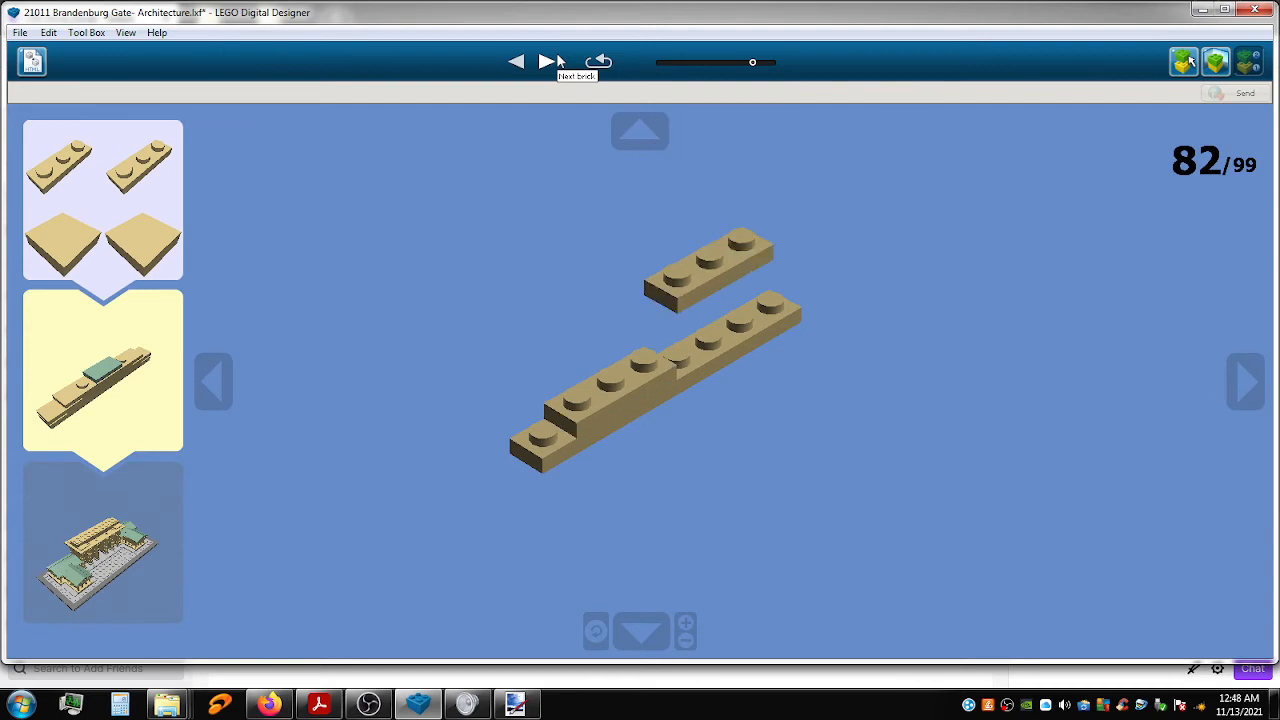
click(560, 62)
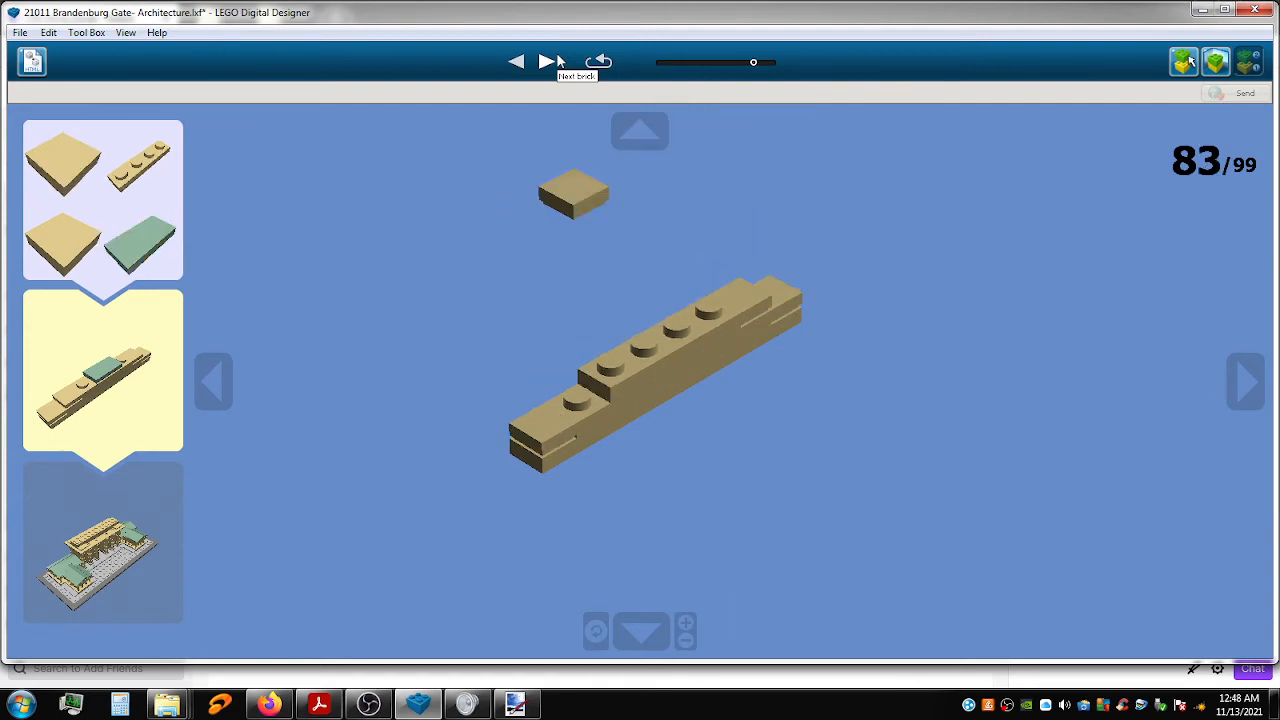
click(560, 62)
click(560, 62)
click(560, 62)
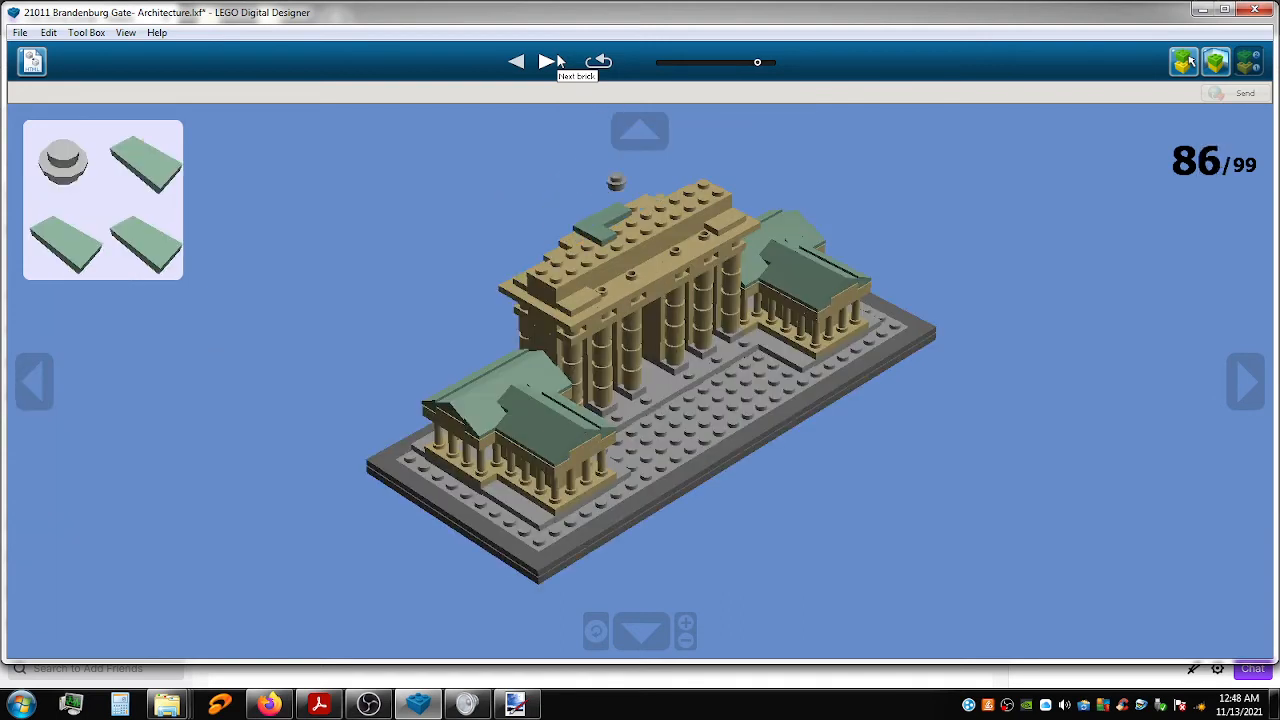
click(560, 62)
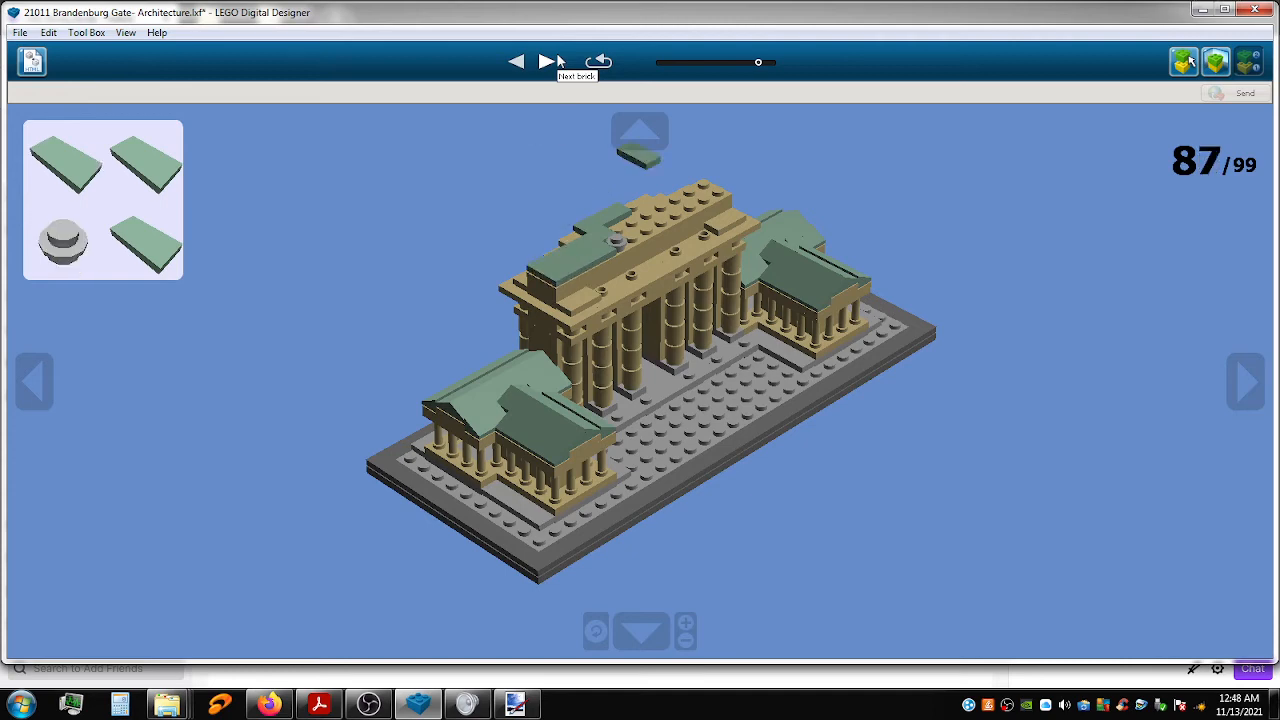
click(560, 62)
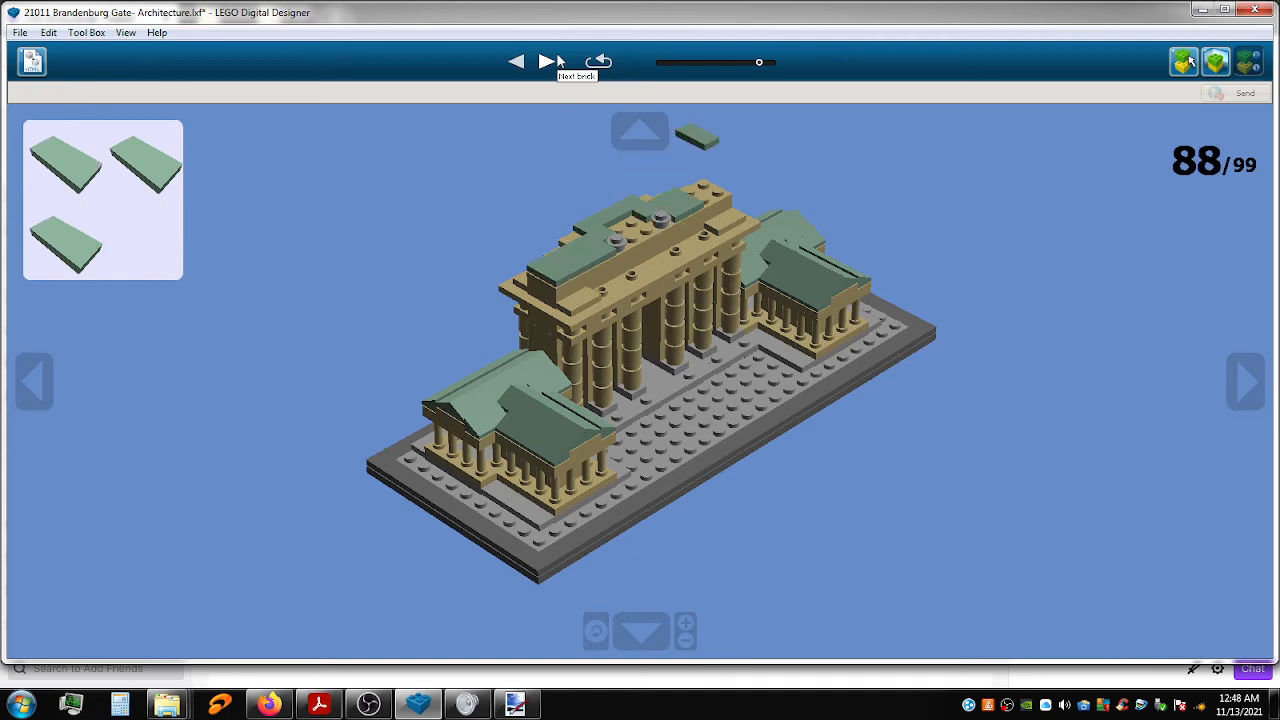
click(560, 62)
click(560, 62)
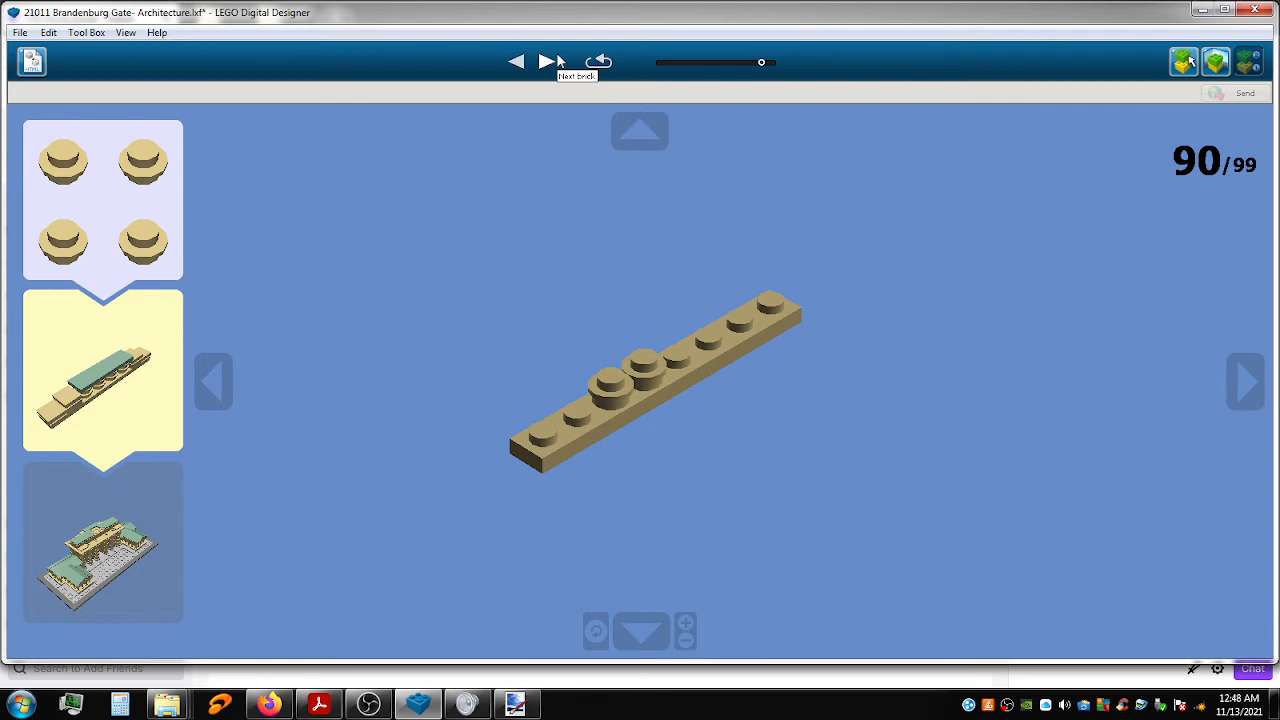
click(560, 62)
click(560, 62)
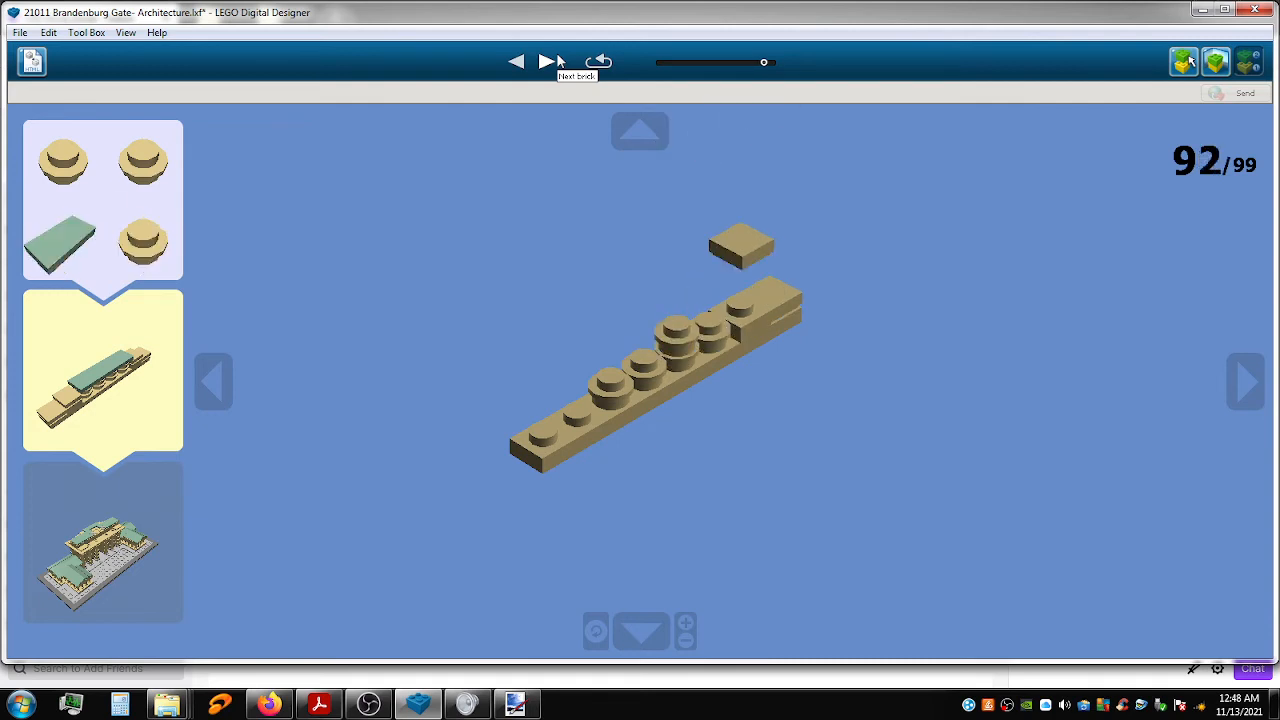
click(548, 62)
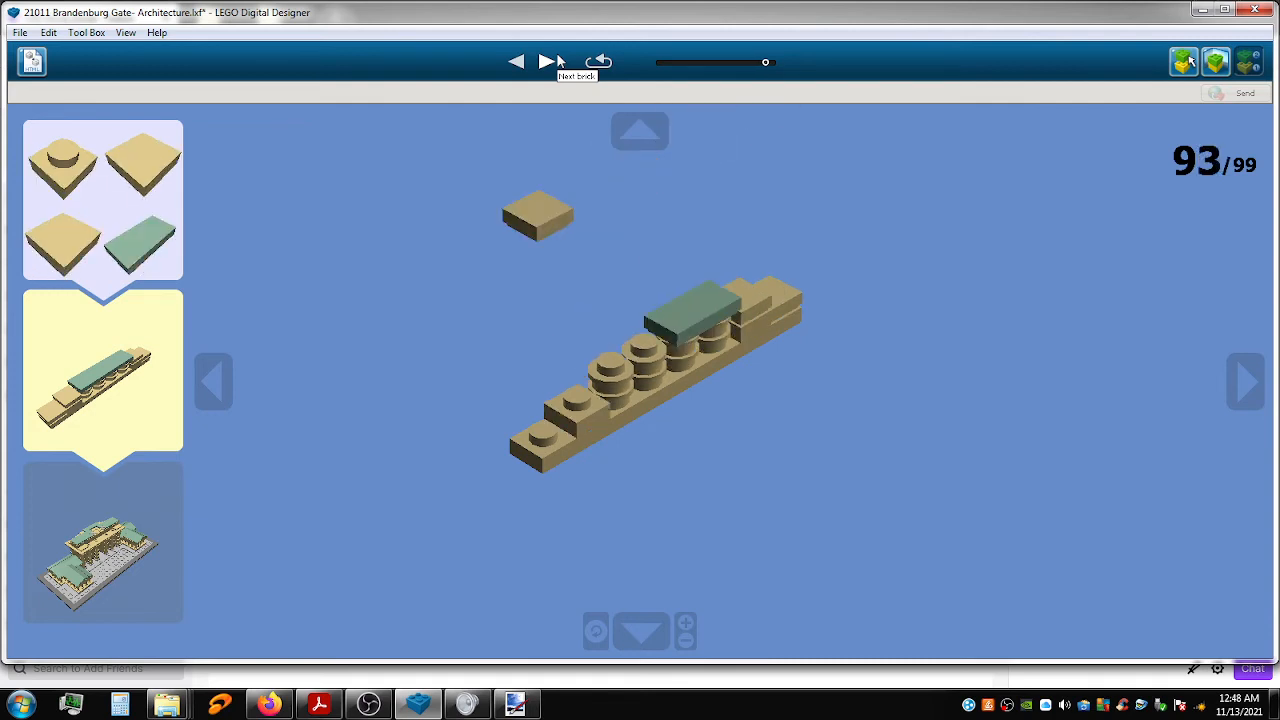
click(560, 62)
click(560, 62)
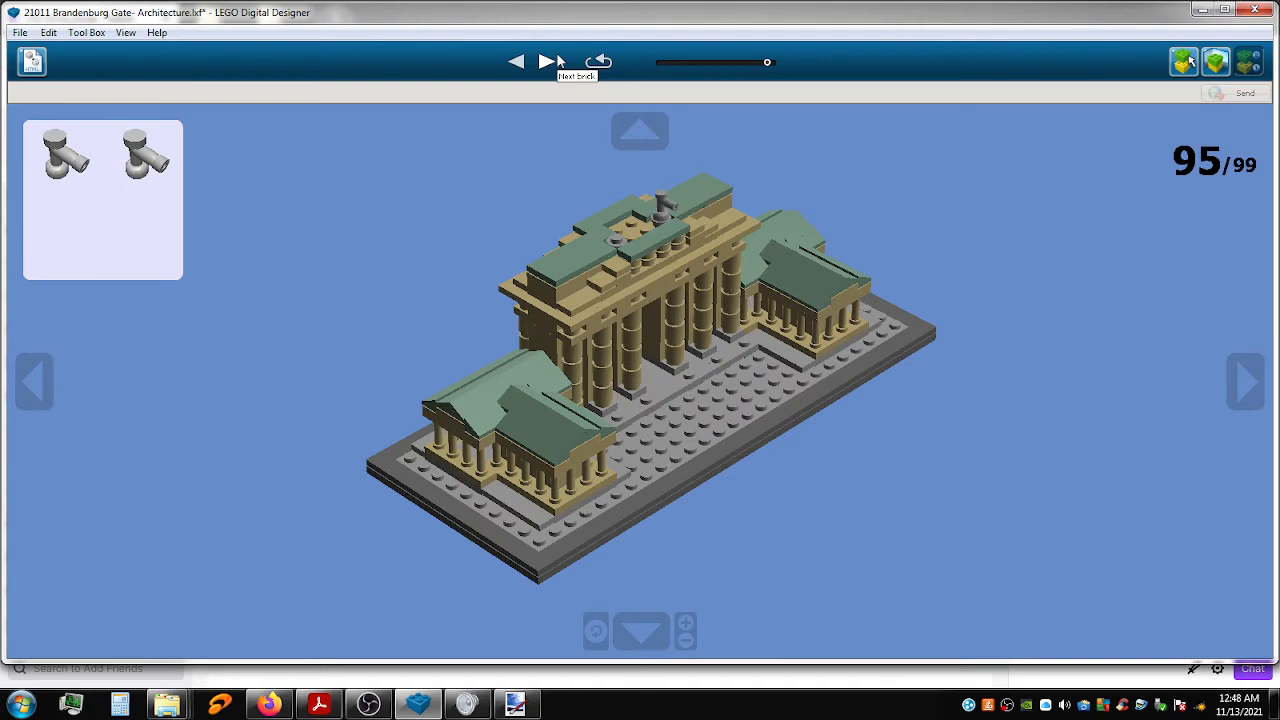
click(560, 62)
click(560, 62)
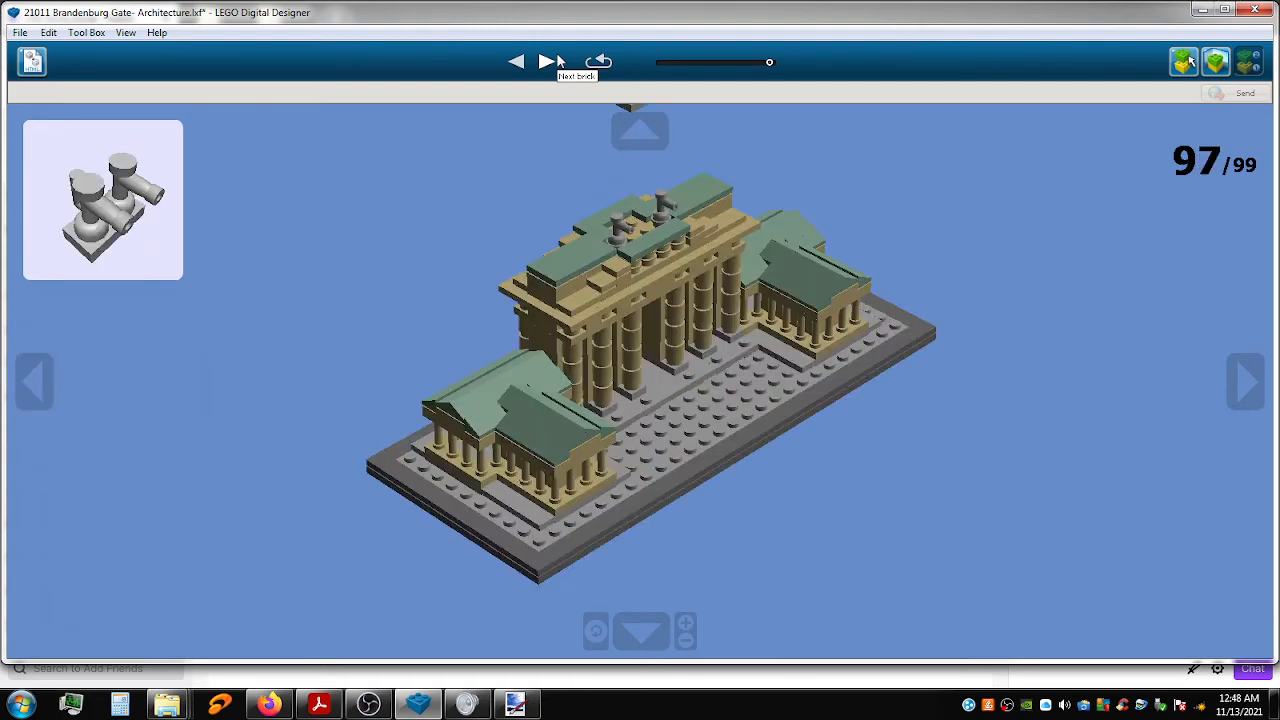
click(560, 62)
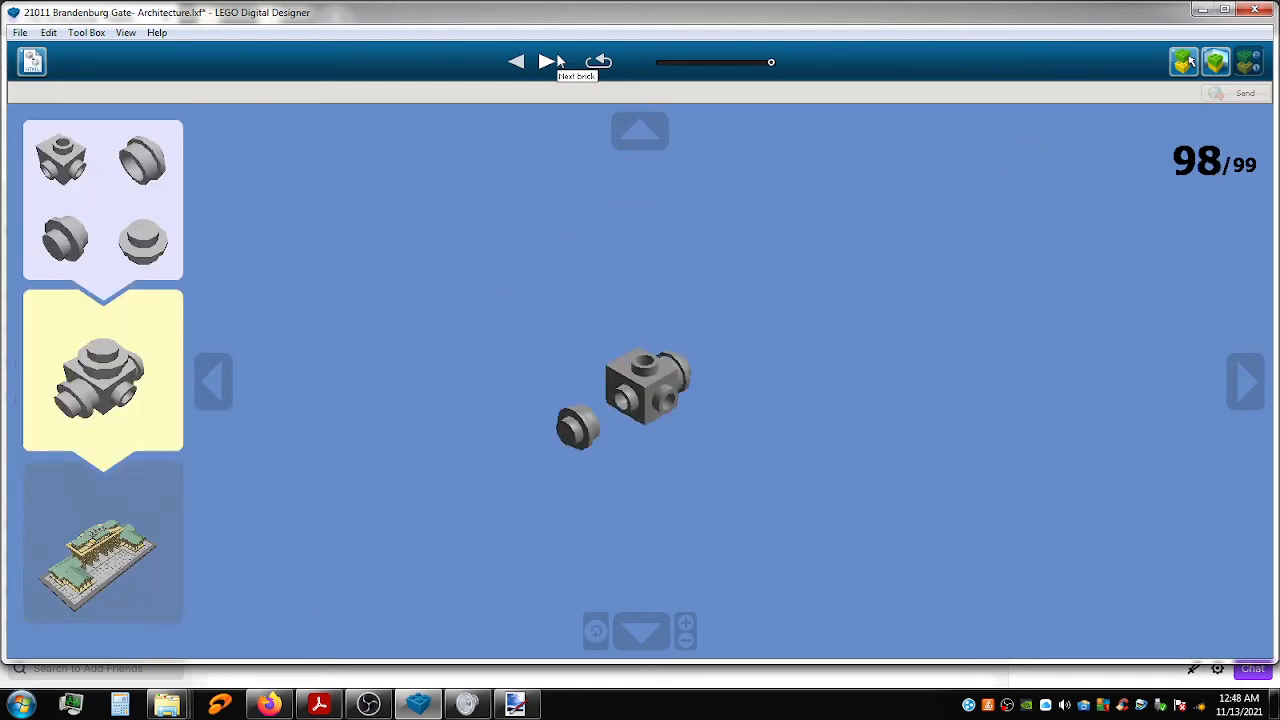
click(560, 62)
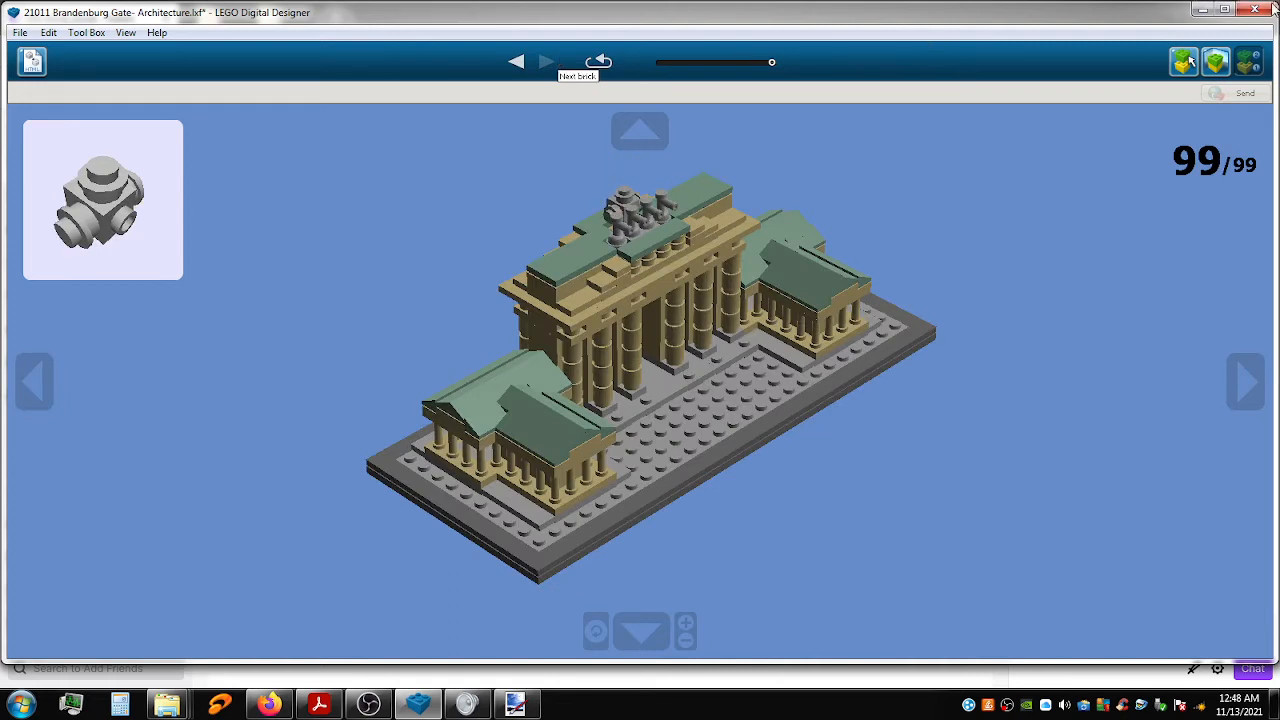
Show the completed Brandenburg Gate in view mode and rotate it to inspect its front from a lower angle.
click(1215, 62)
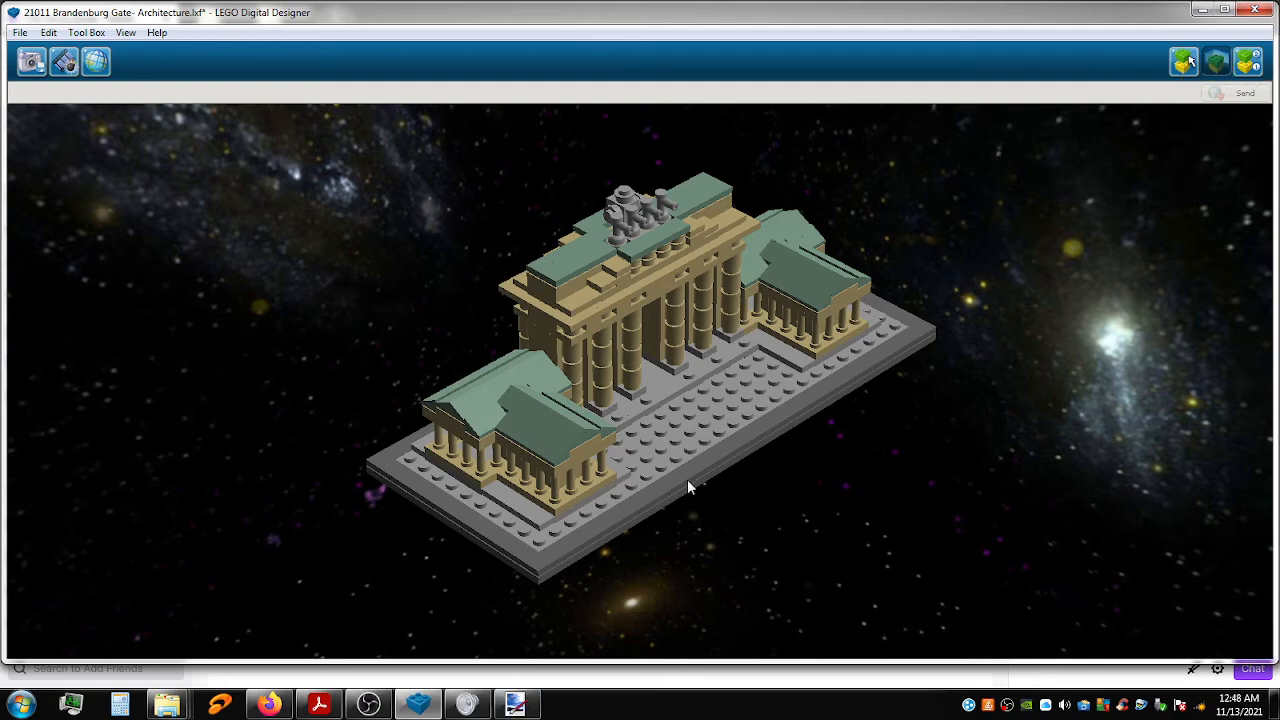
right_drag(717, 499, 671, 473)
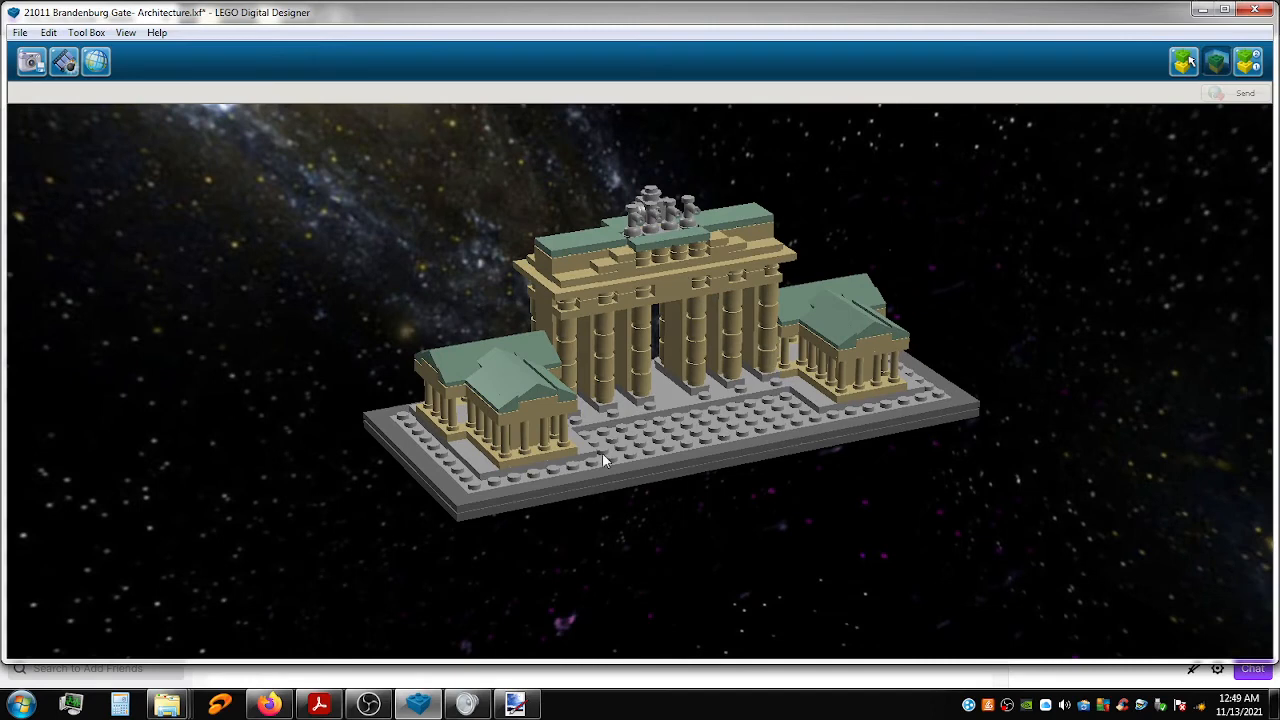
Switch to the Twitch page in Firefox and open the followed music channel listed below baXcast in a new tab.
click(268, 704)
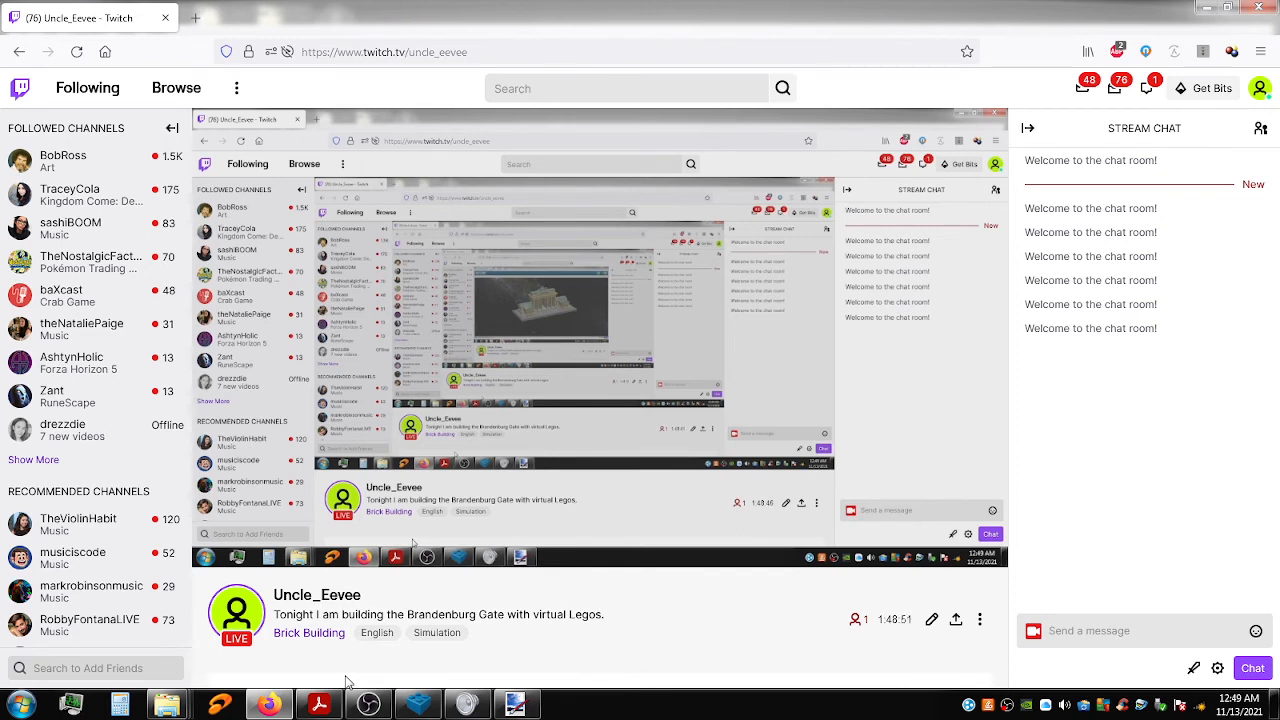
right_click(72, 330)
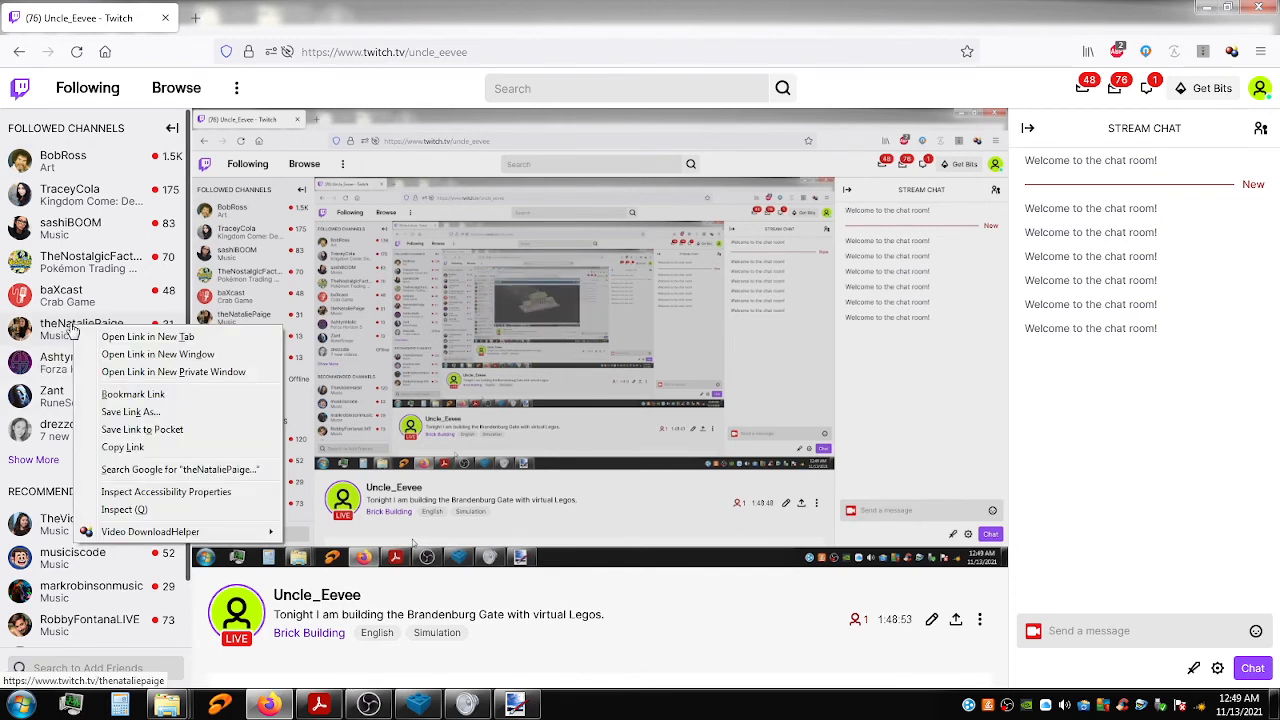
click(99, 337)
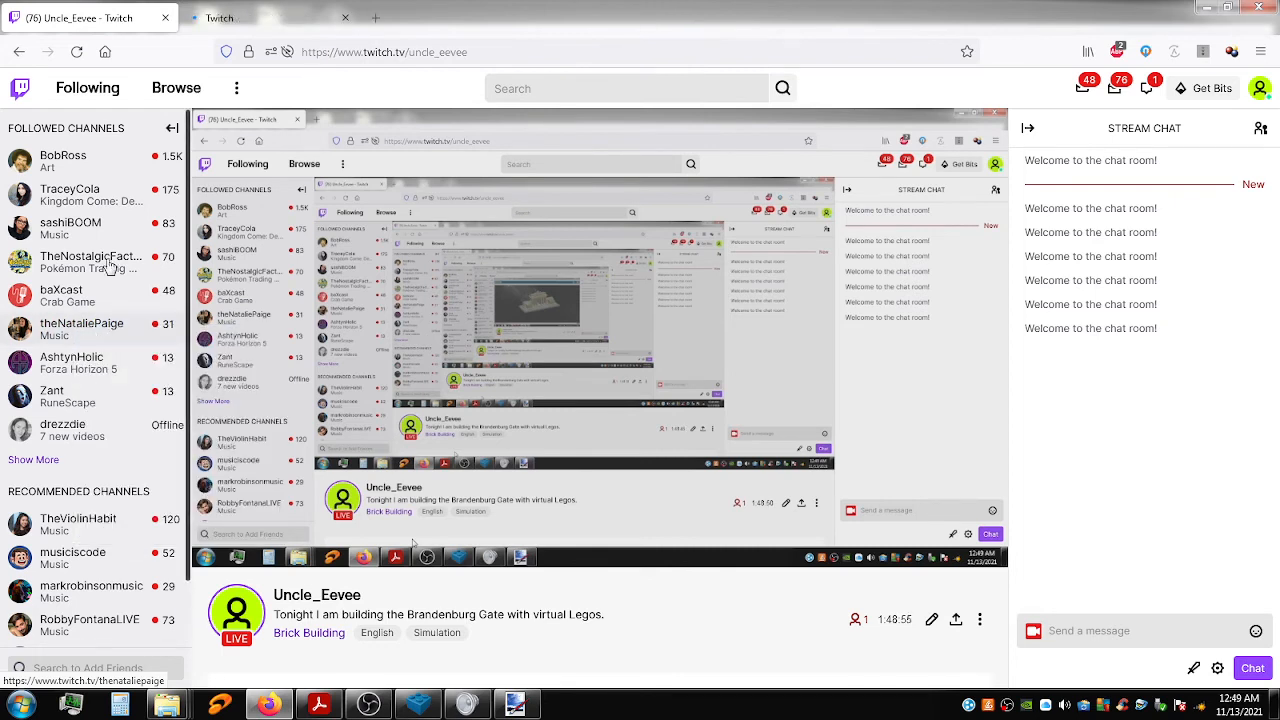
click(243, 14)
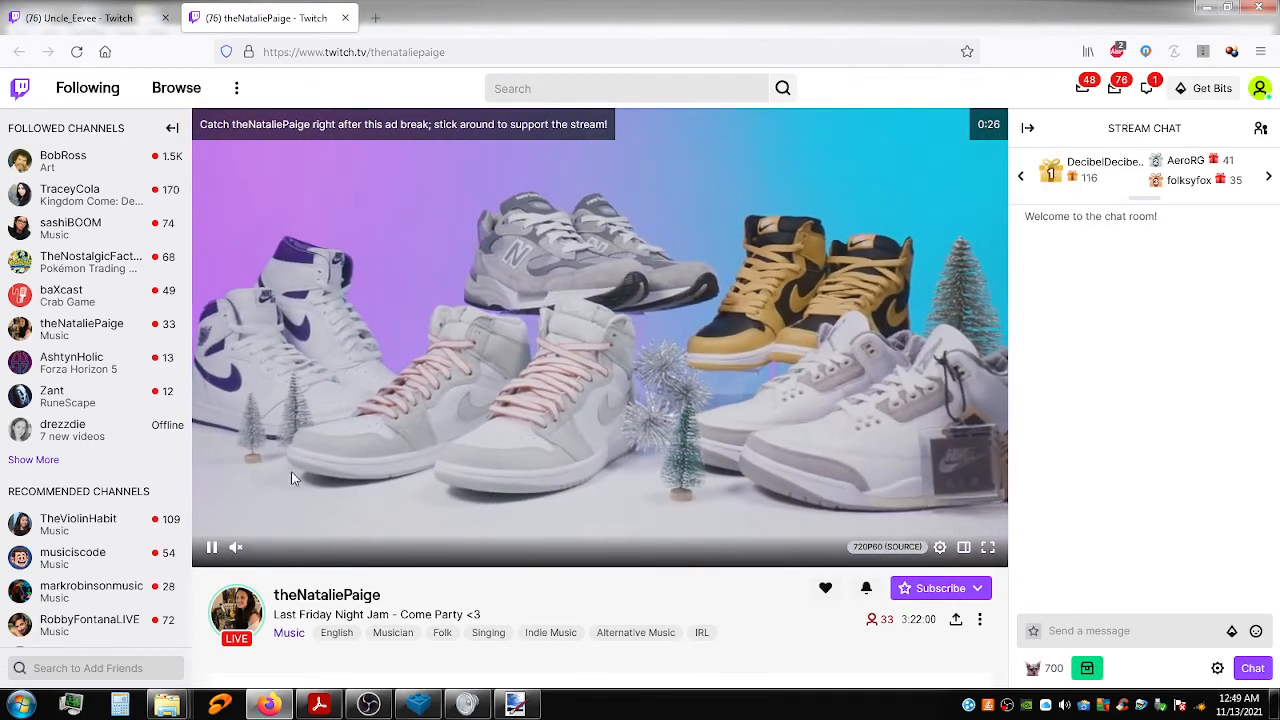
Claim the music channel's bonus channel points and close its tab.
click(1097, 667)
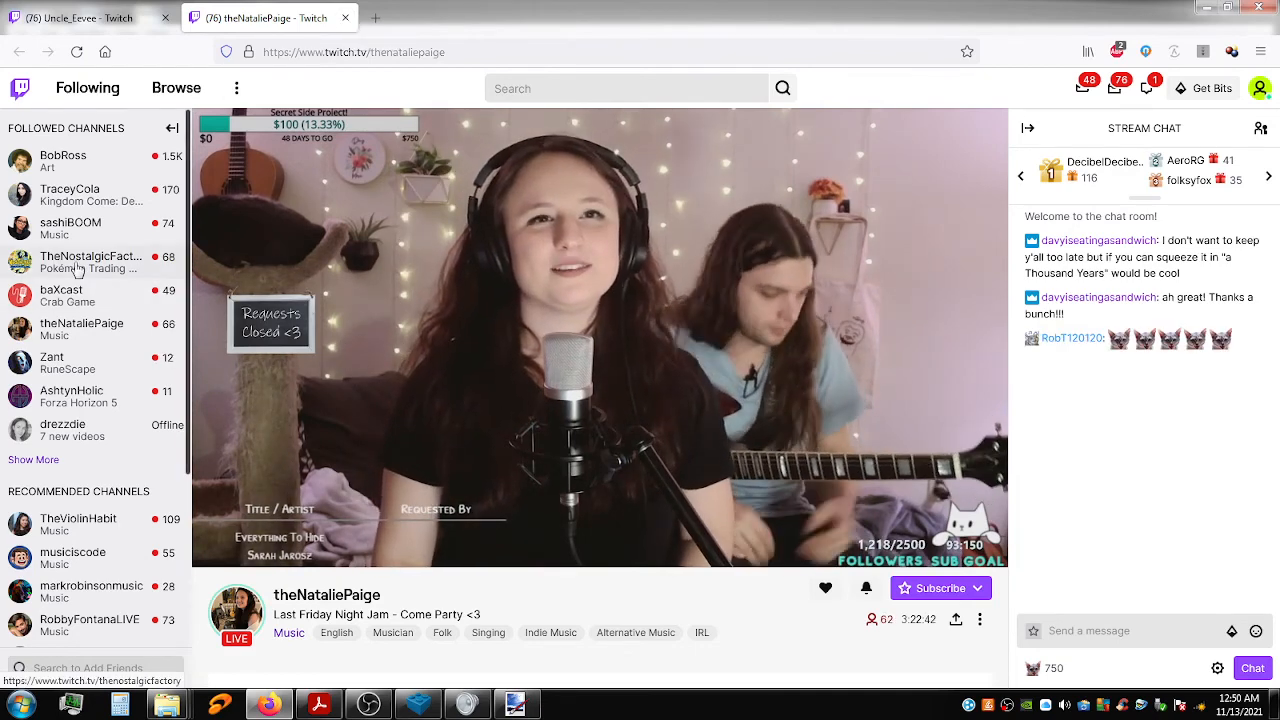
key(ctrl+w)
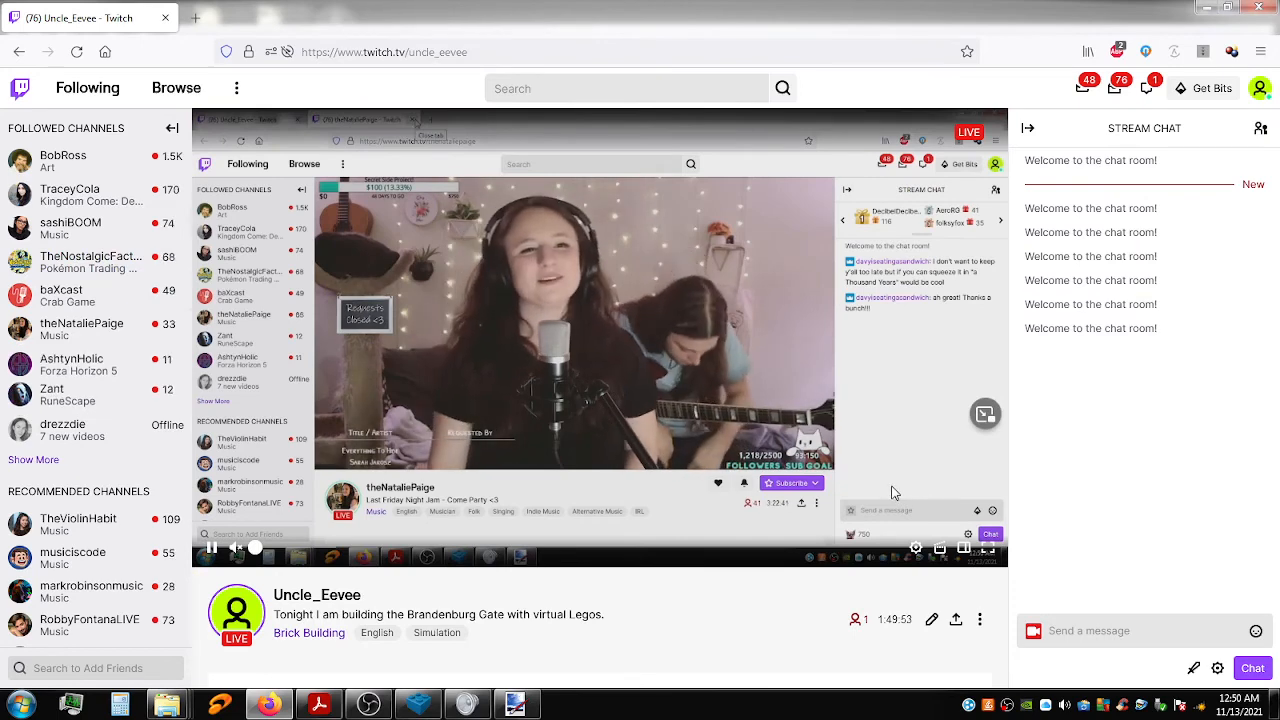
Submit the command /raid thenostalgicfactory in the stream's own chat to prepare a raid on that channel.
click(1080, 630)
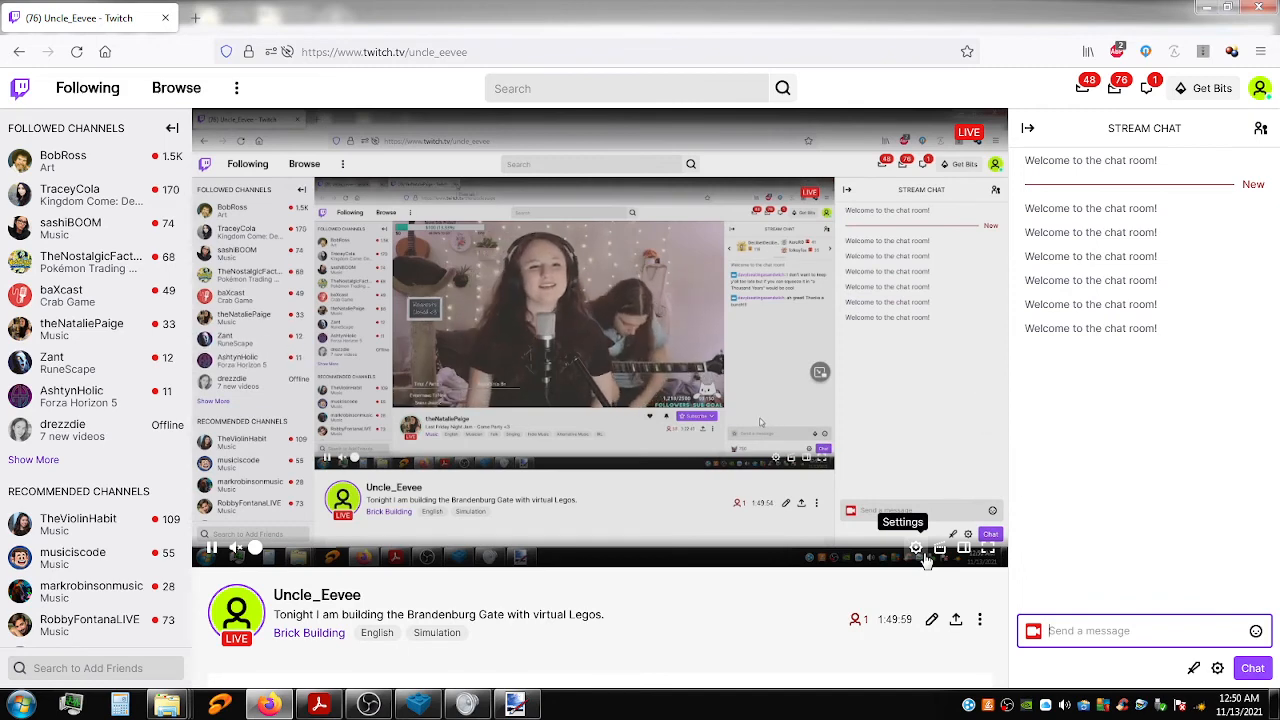
text(/raid theno)
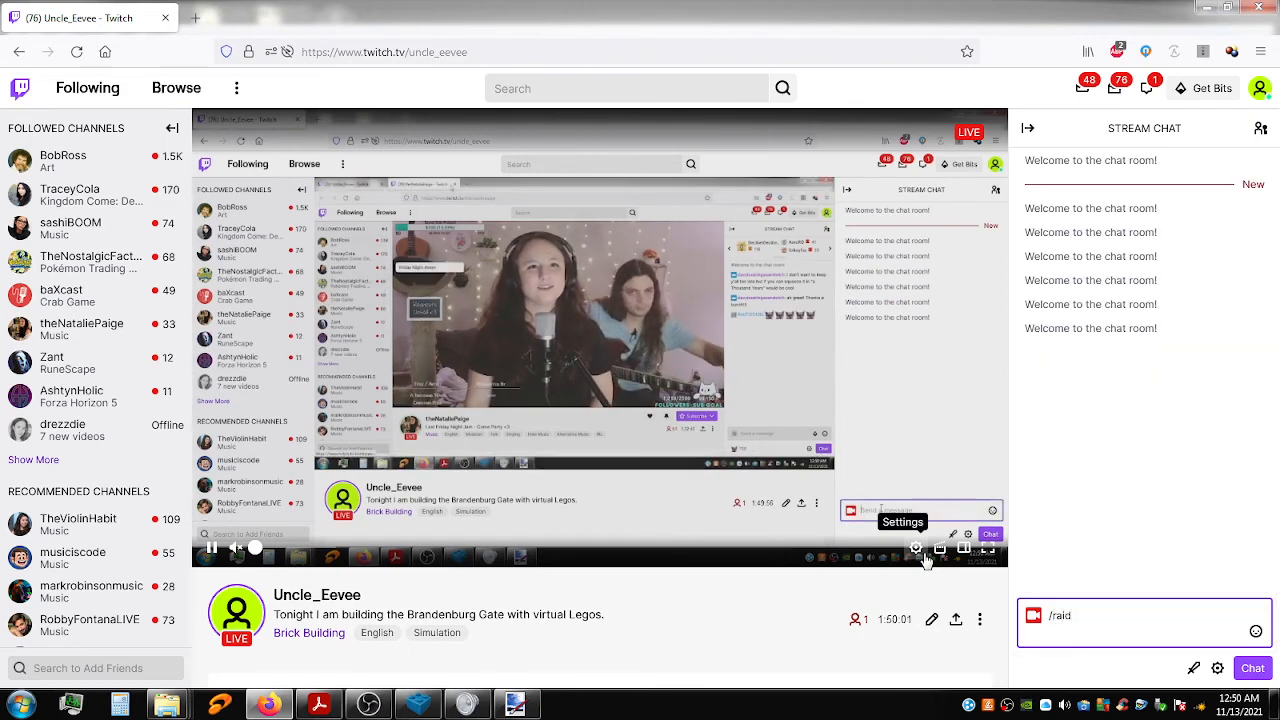
text(st)
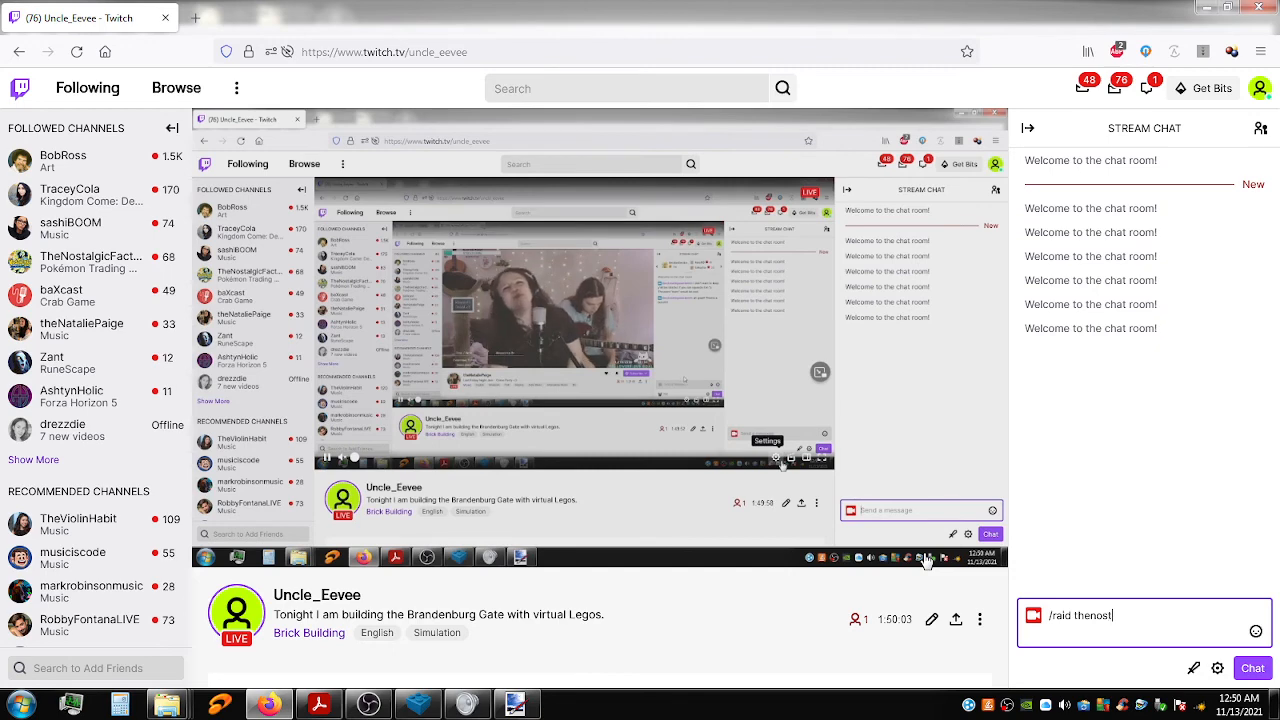
text(algicfactory)
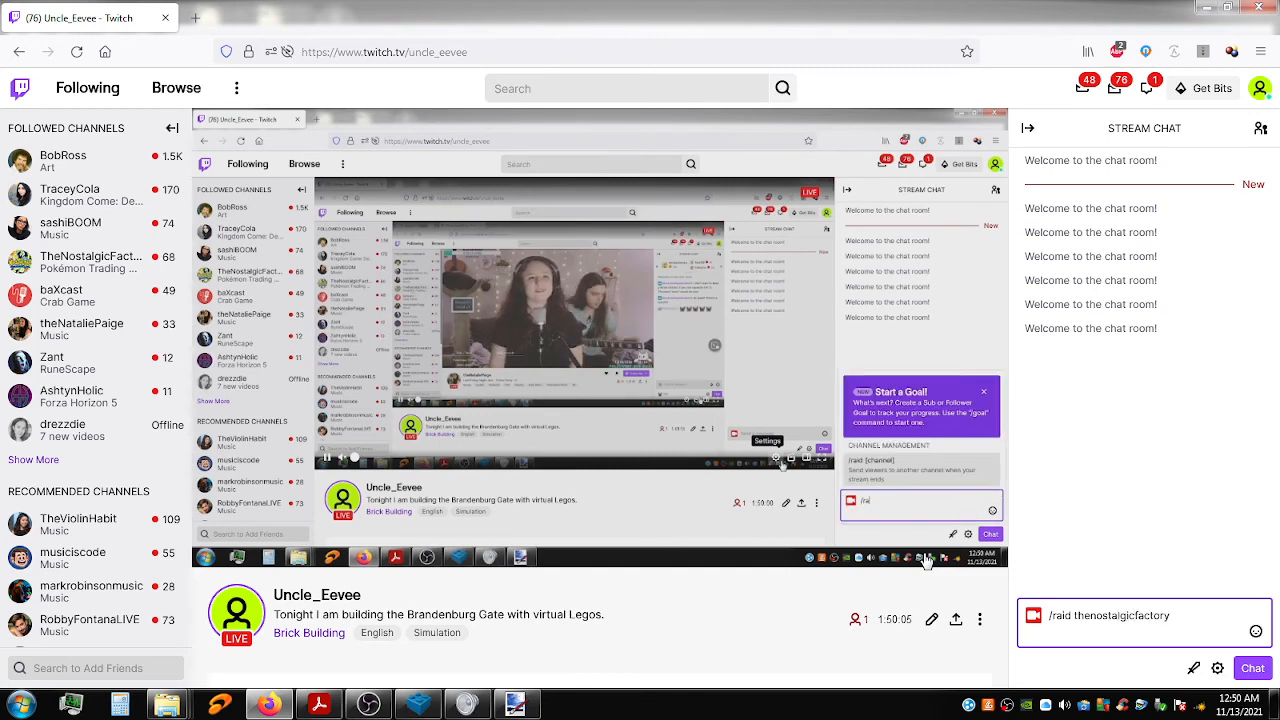
key(Return)
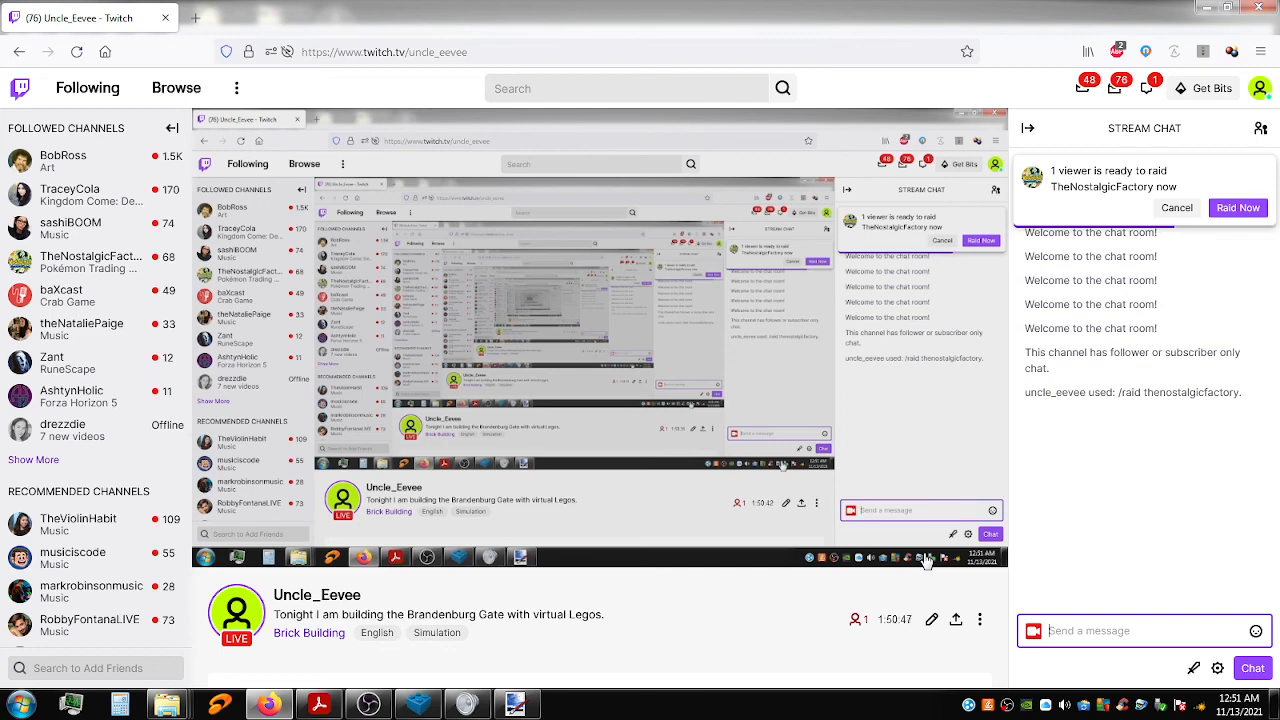
Launch the raid on TheNostalgicFactory immediately, then unmute the raided channel's player and raise its volume to maximum.
click(1239, 210)
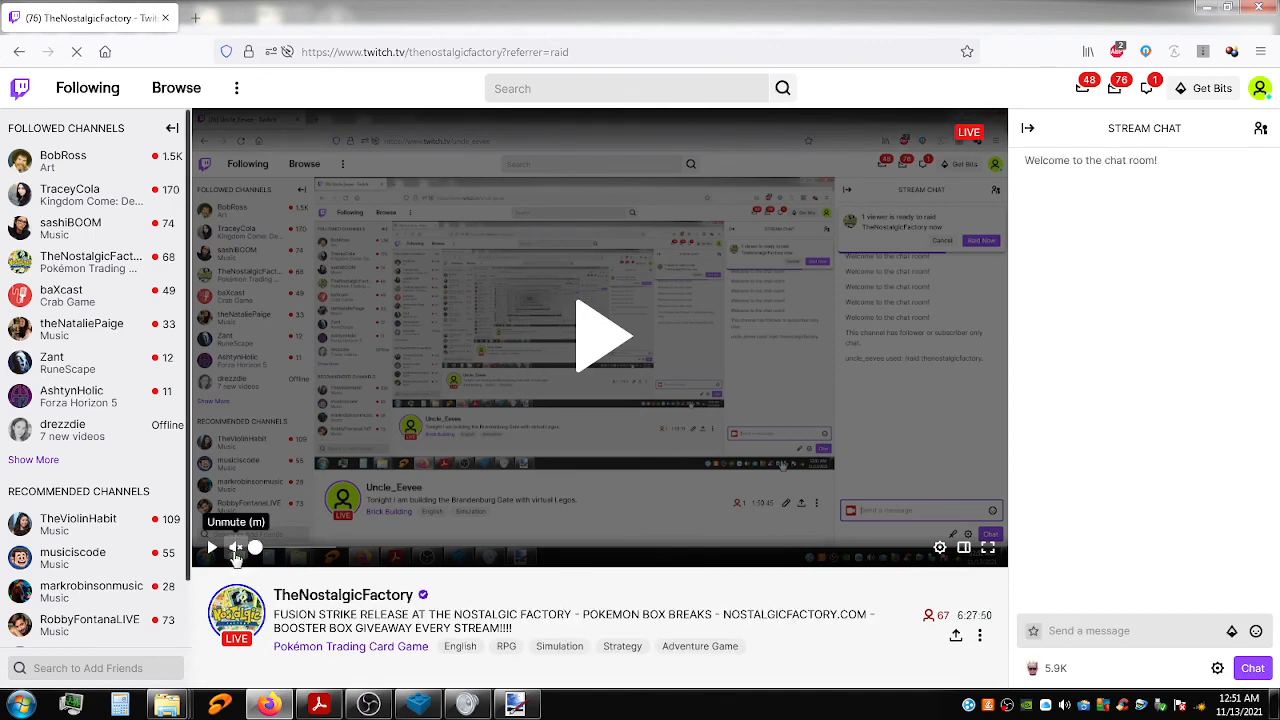
click(235, 550)
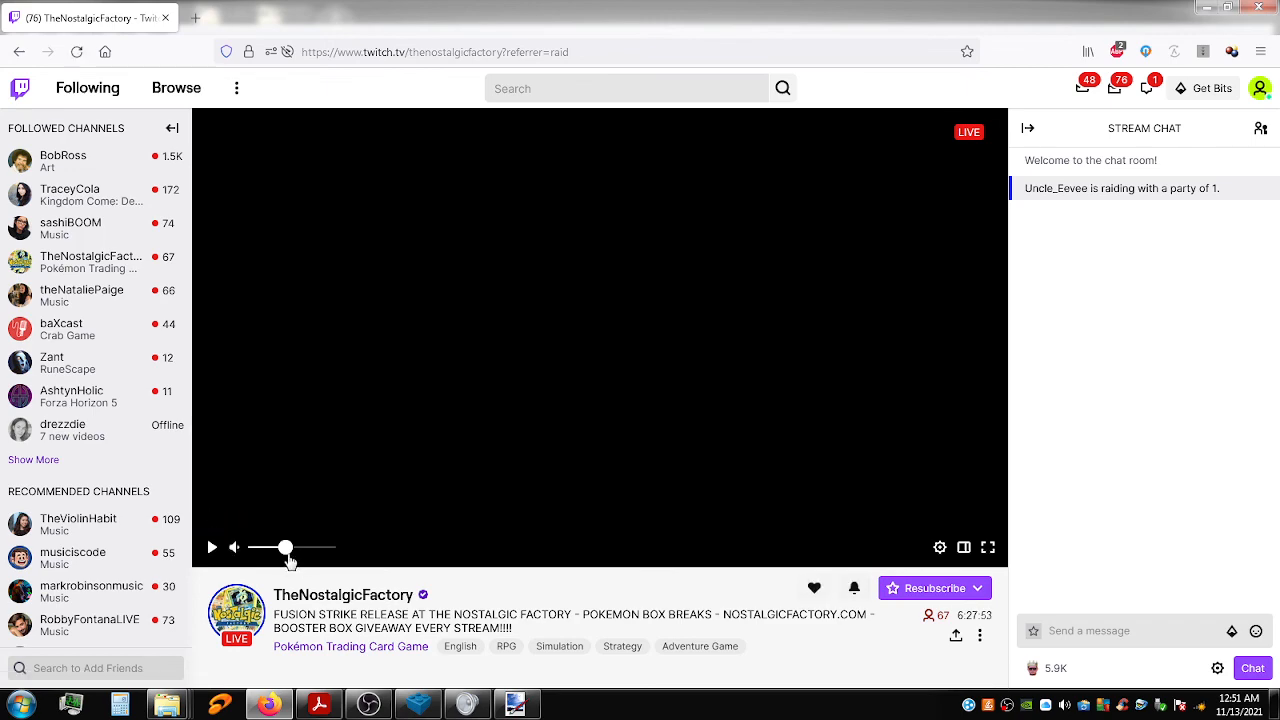
drag(307, 550, 345, 550)
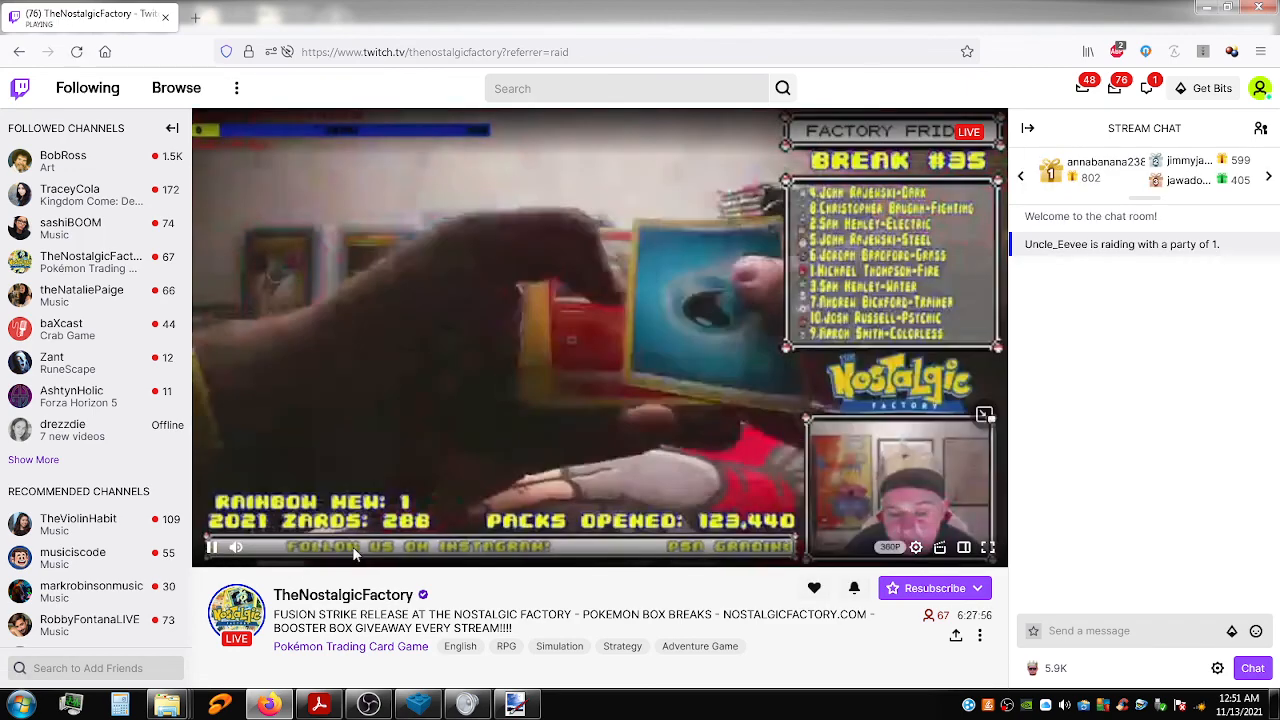